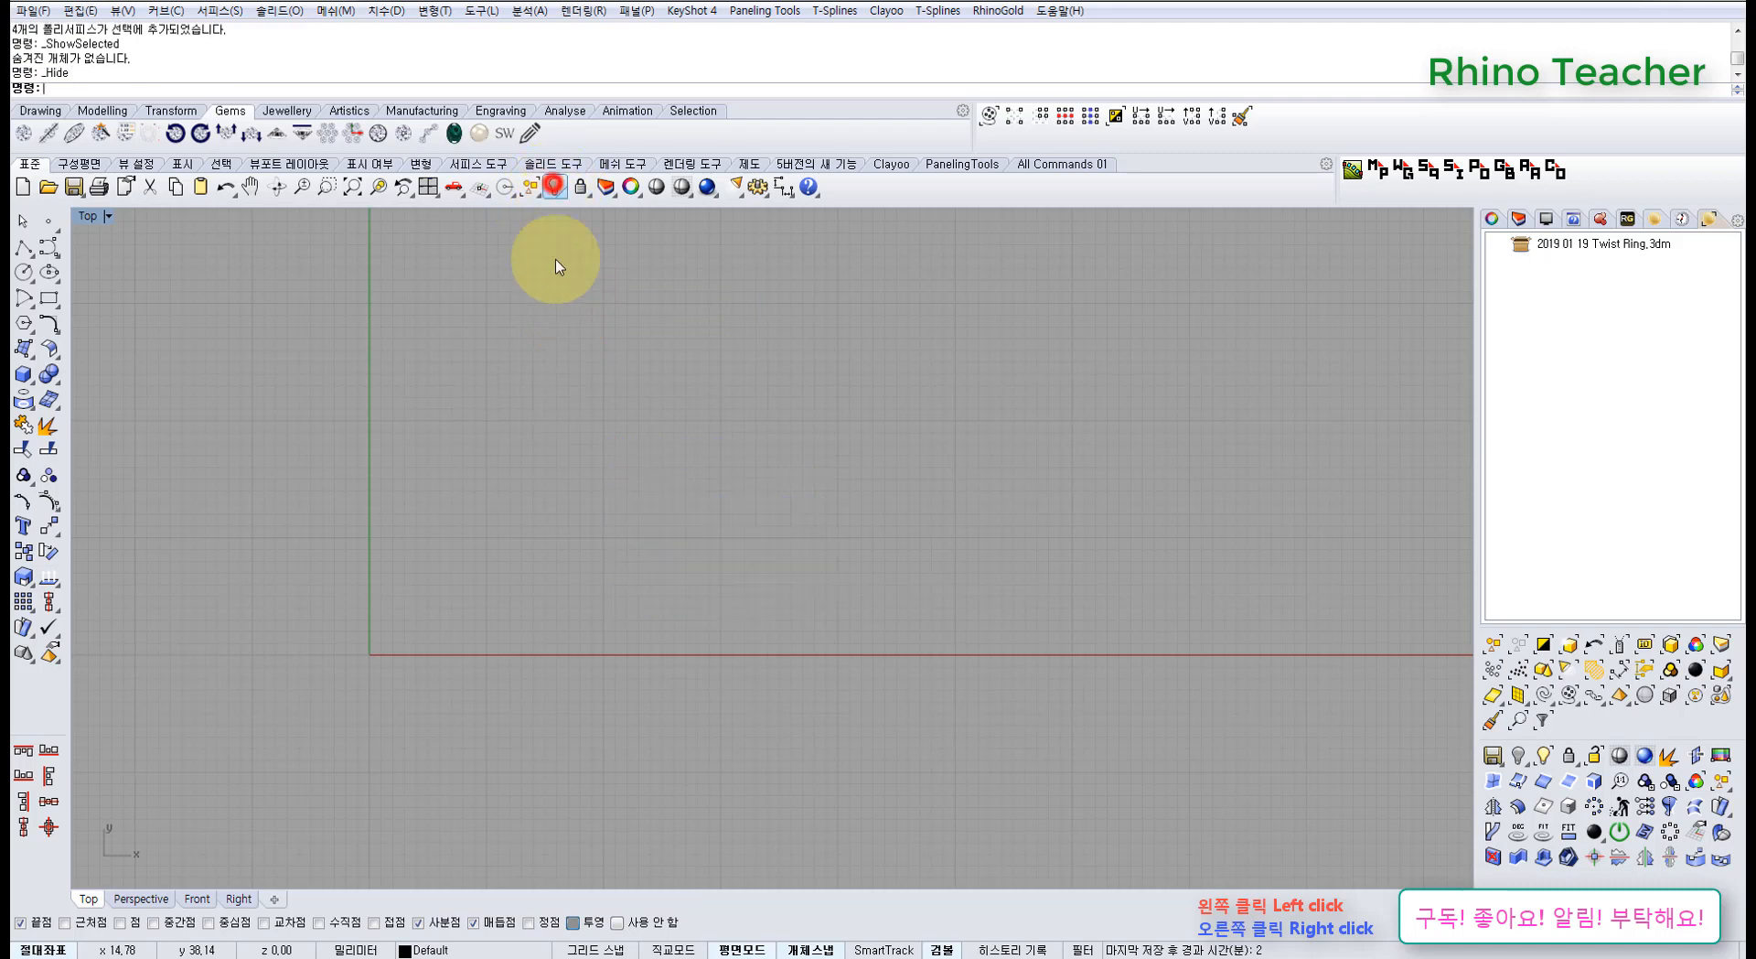
Show all four viewports and draw a deformable circle of diameter 16 centred on the origin in the Front view
right_click_drag(467, 454, 560, 314)
left_click(425, 186)
left_click(175, 376)
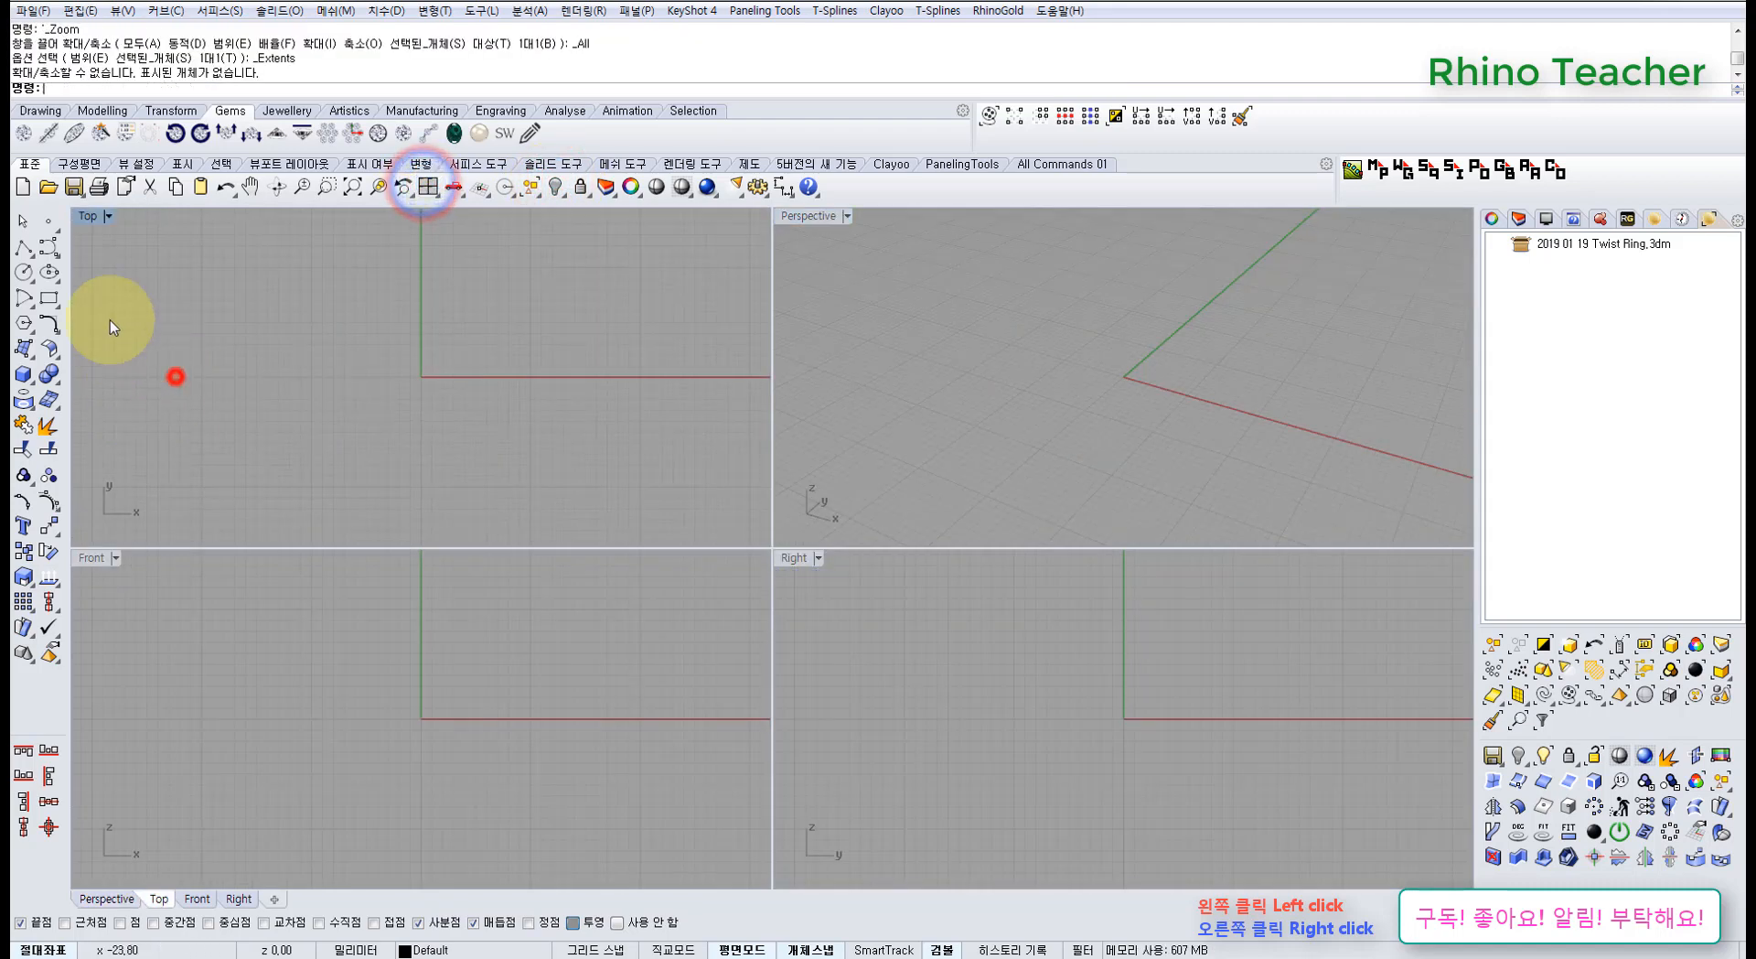
left_click(23, 272)
left_click(91, 87)
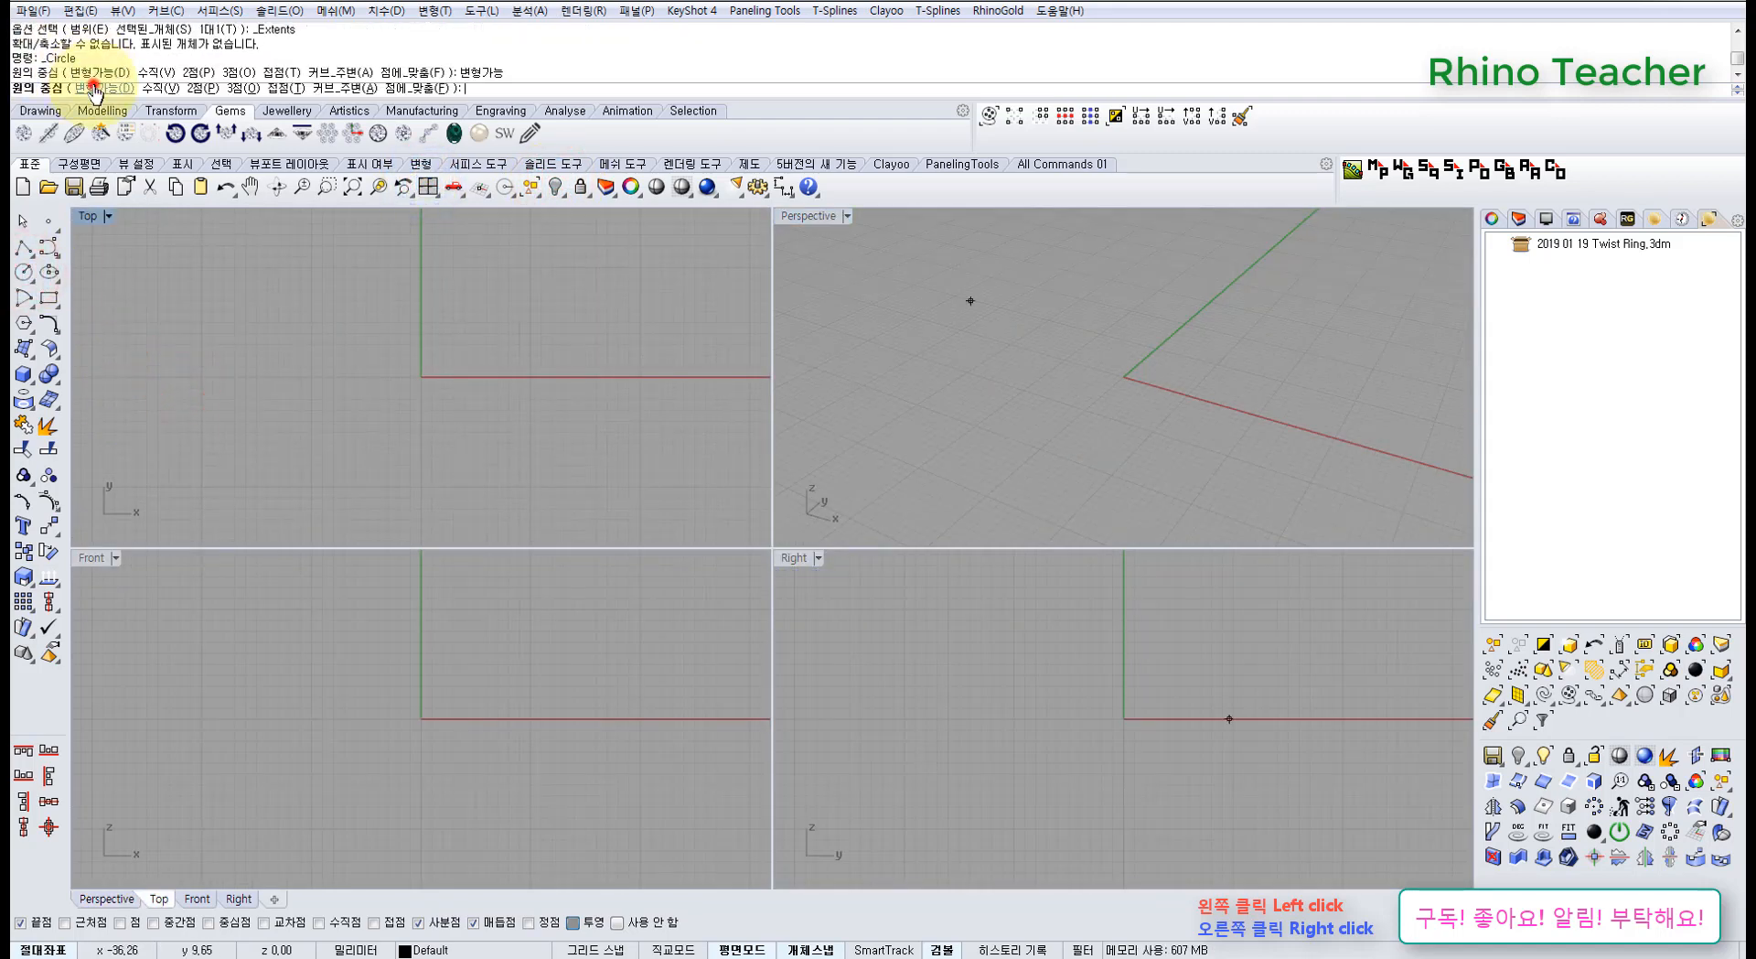
right_click_drag(508, 709, 514, 728)
type("0")
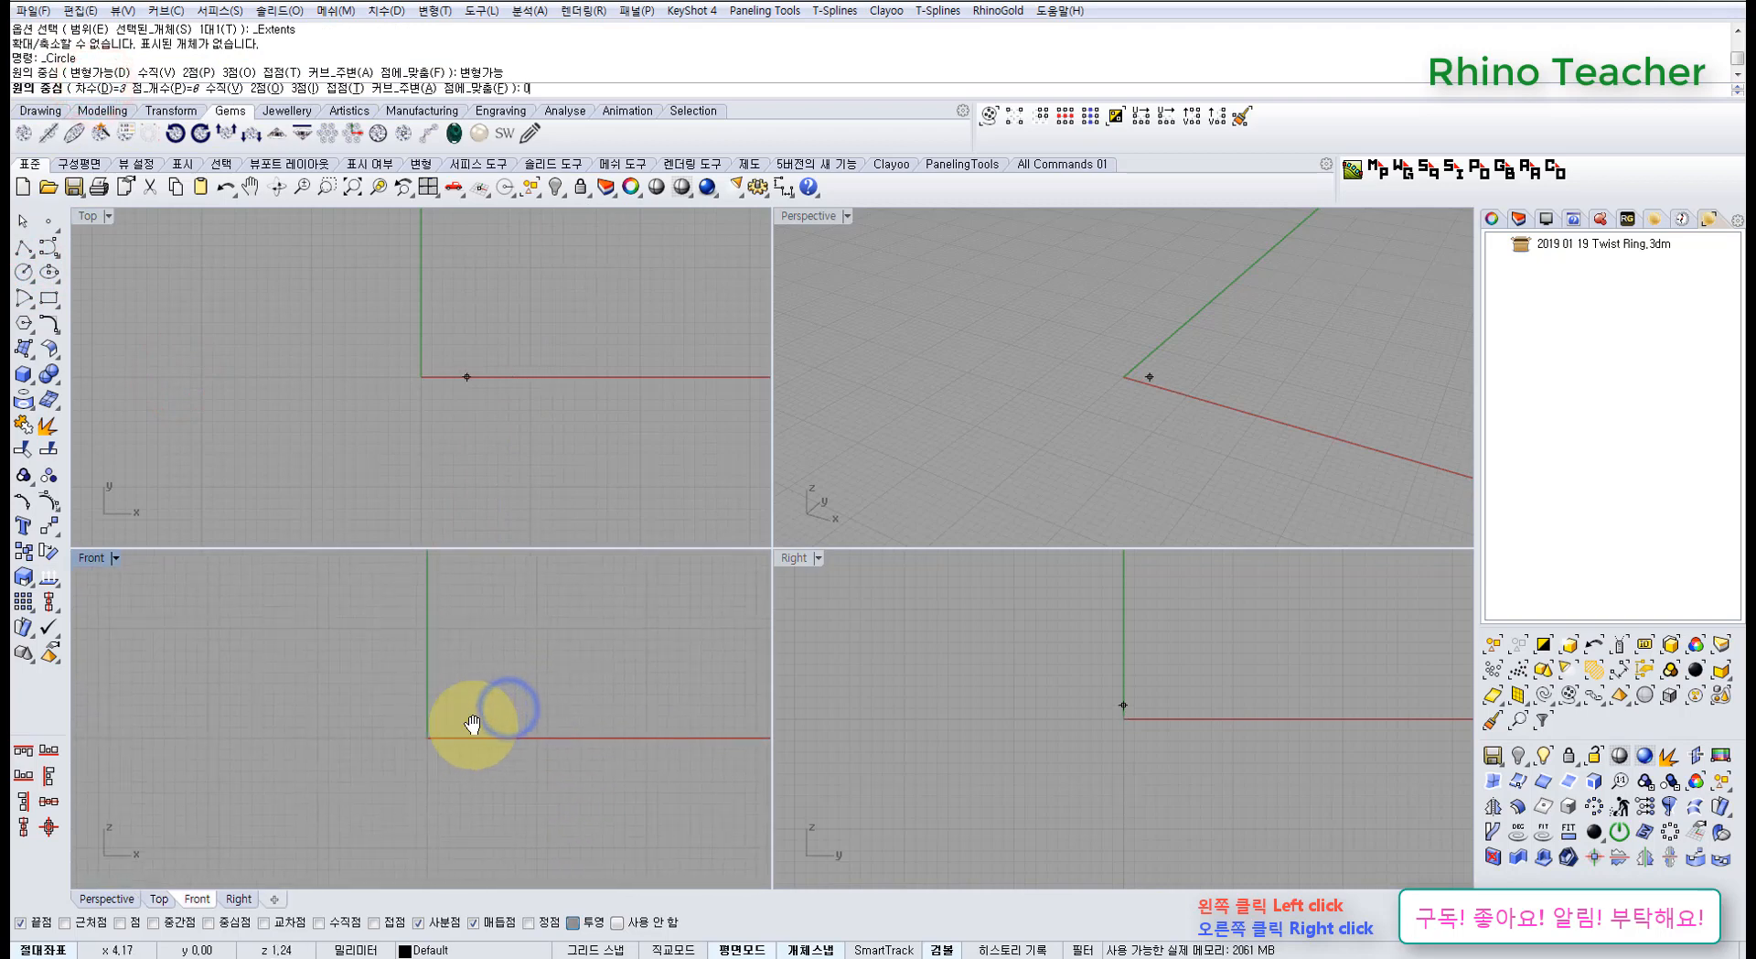
key("Return")
type("16")
key("Return")
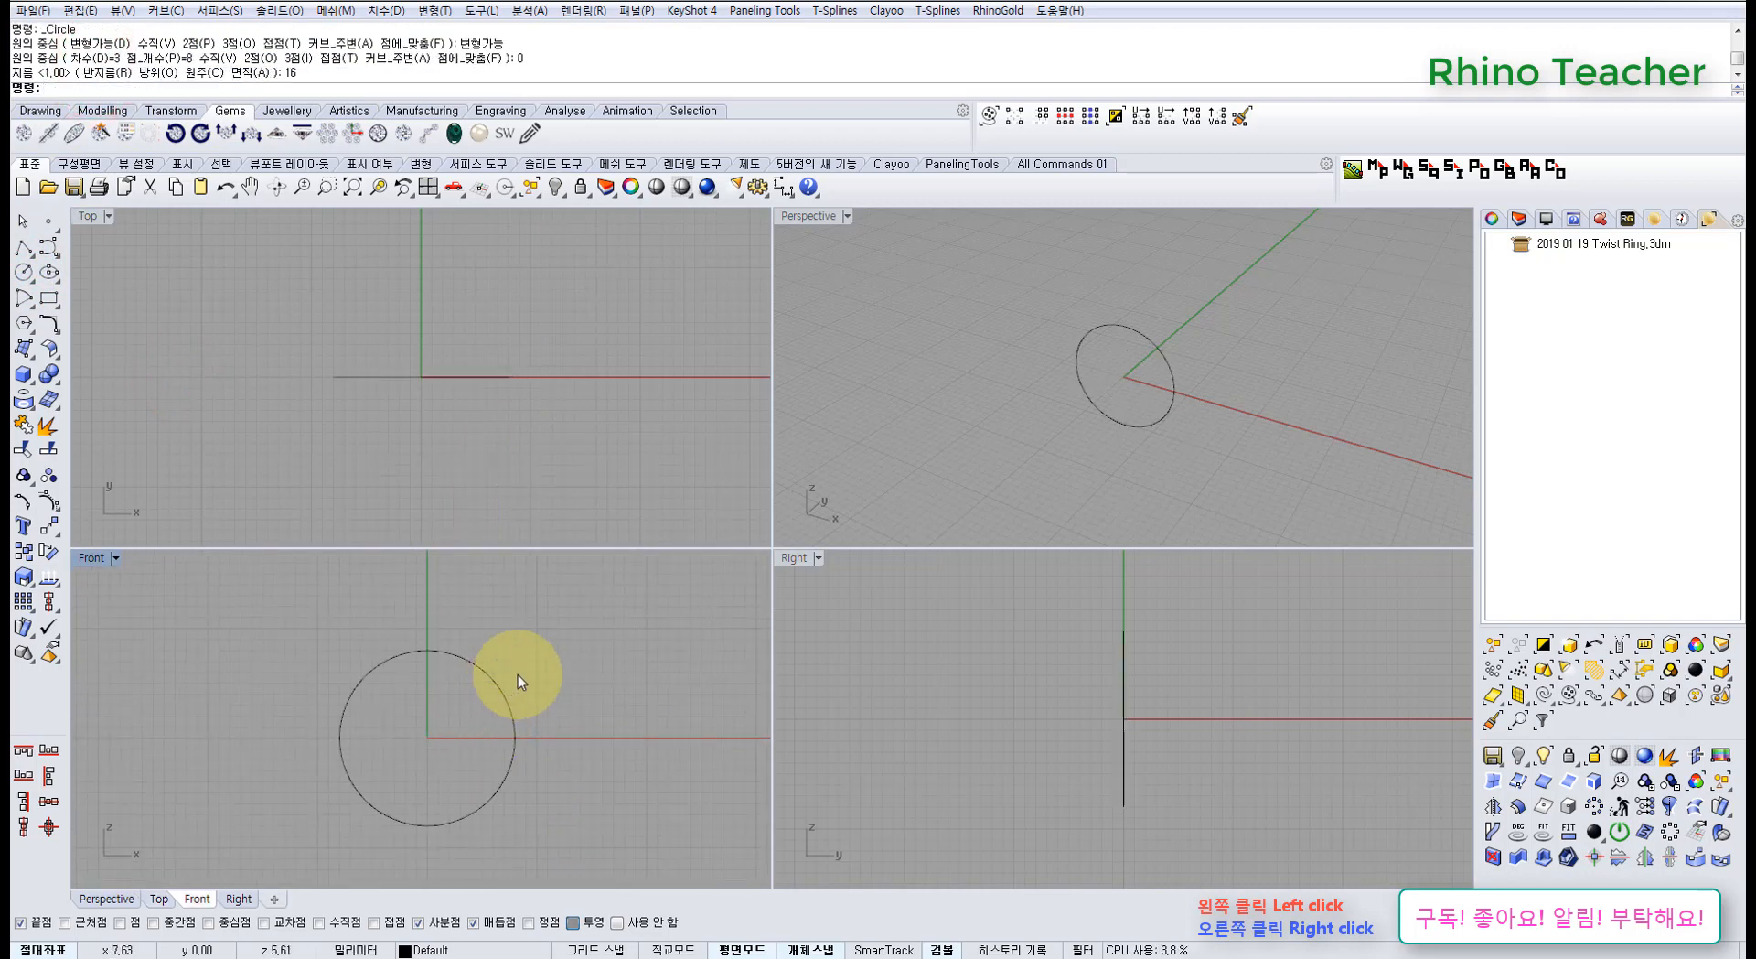
Extrude the circle to both sides as an open surface to form a cylindrical ring band
left_click_drag(561, 665, 343, 698)
left_click(552, 638)
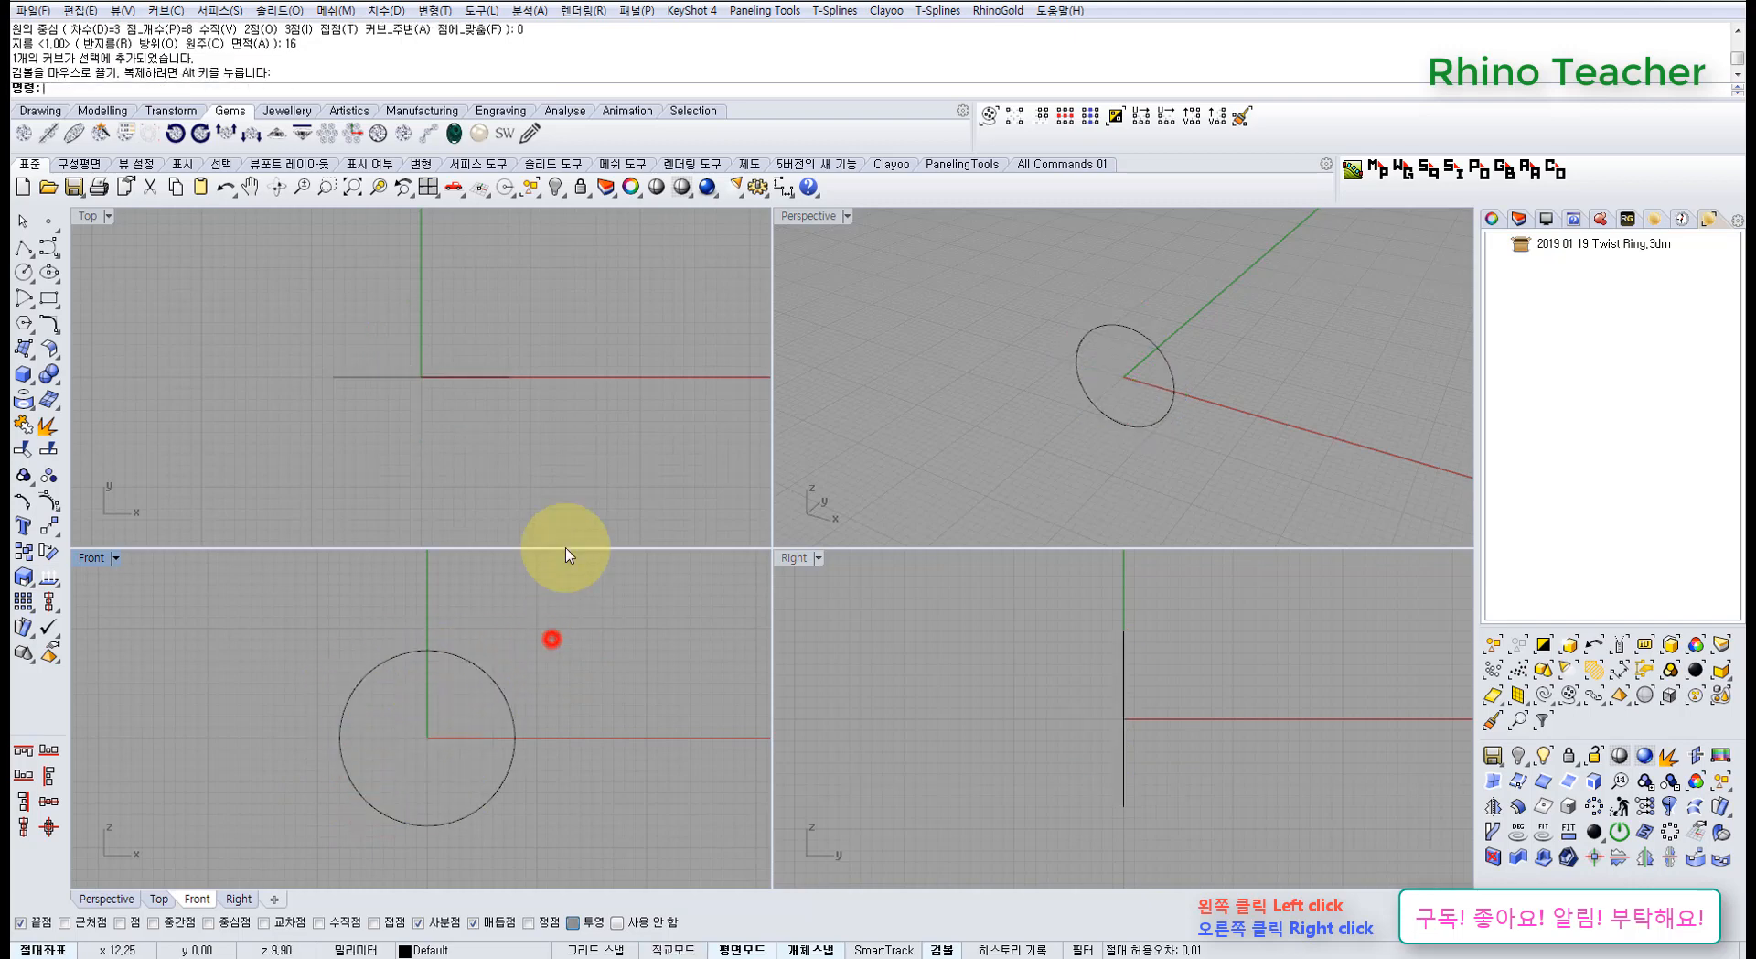
left_click_drag(549, 471, 100, 240)
left_click(29, 346)
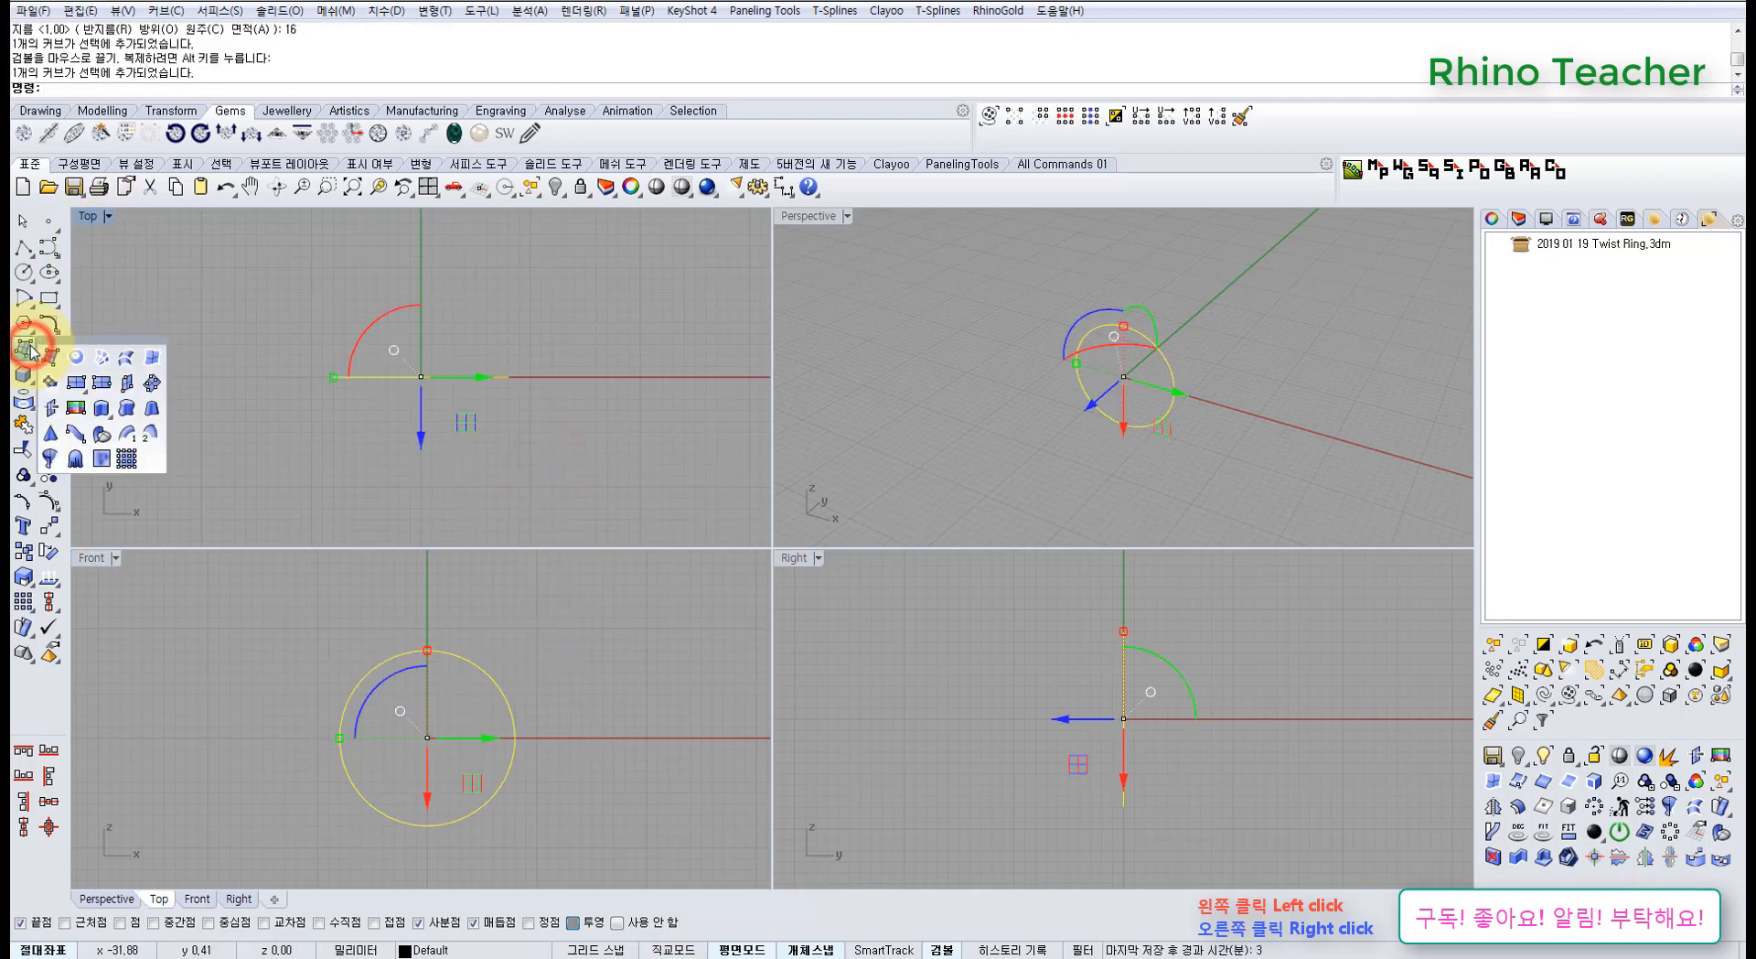
left_click(101, 409)
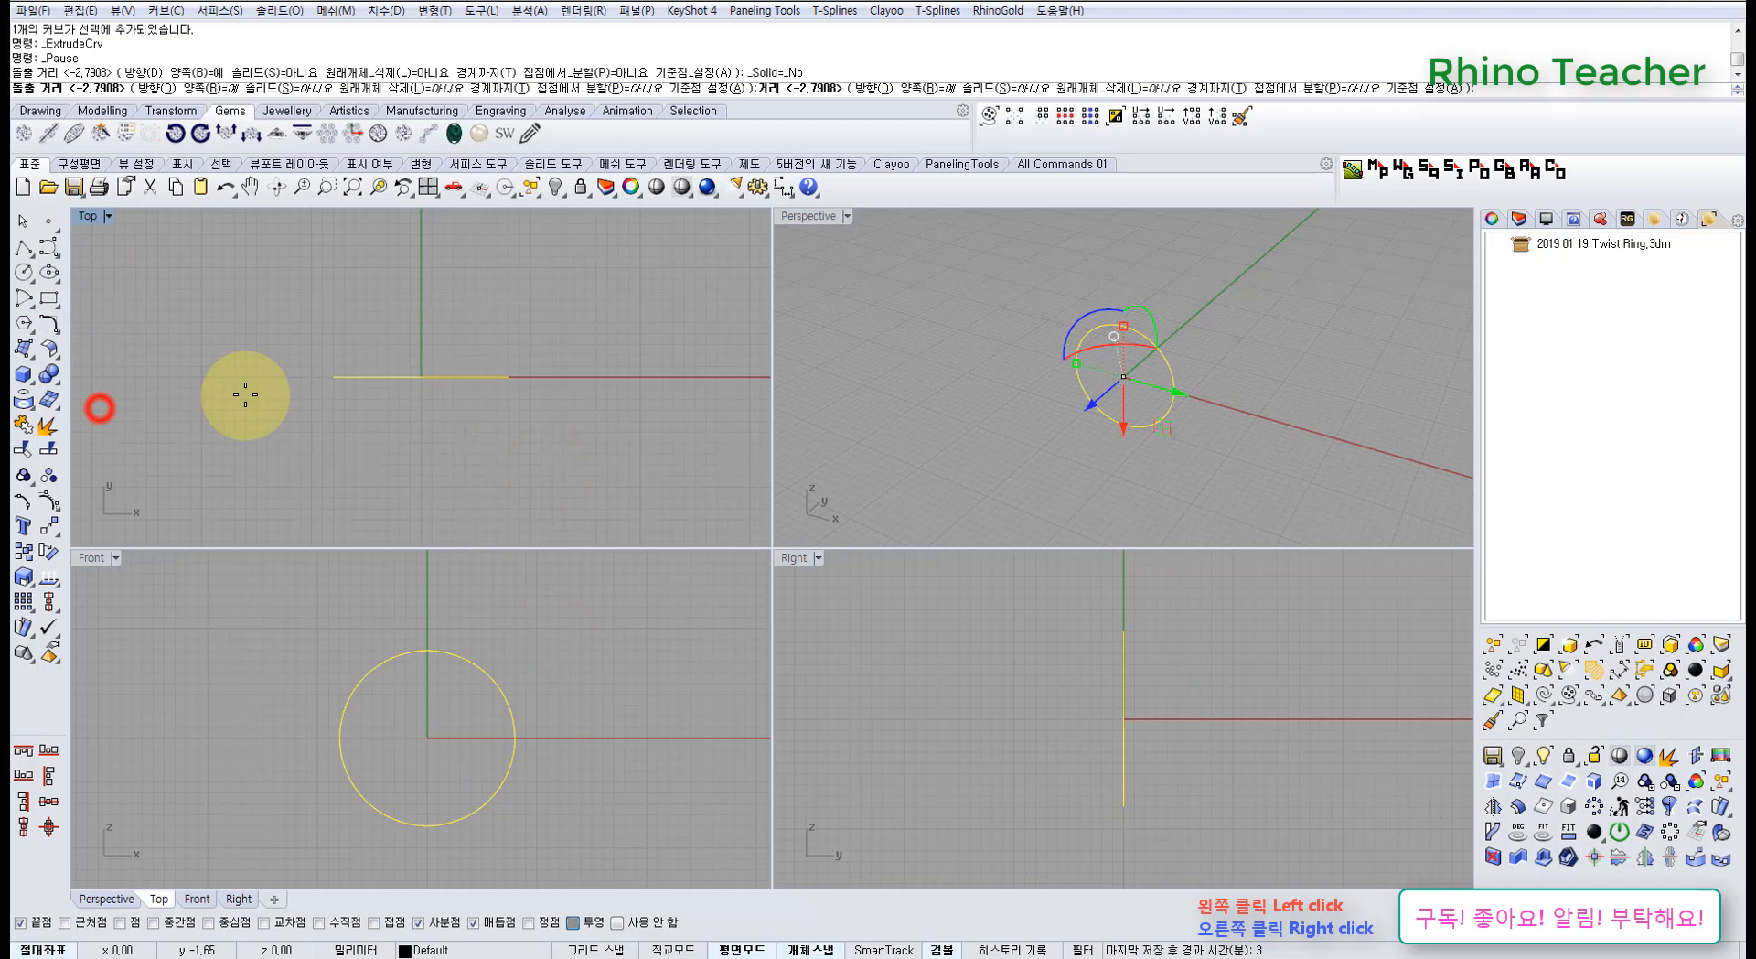
left_click(314, 424)
right_click_drag(659, 462, 627, 490)
left_click(640, 470)
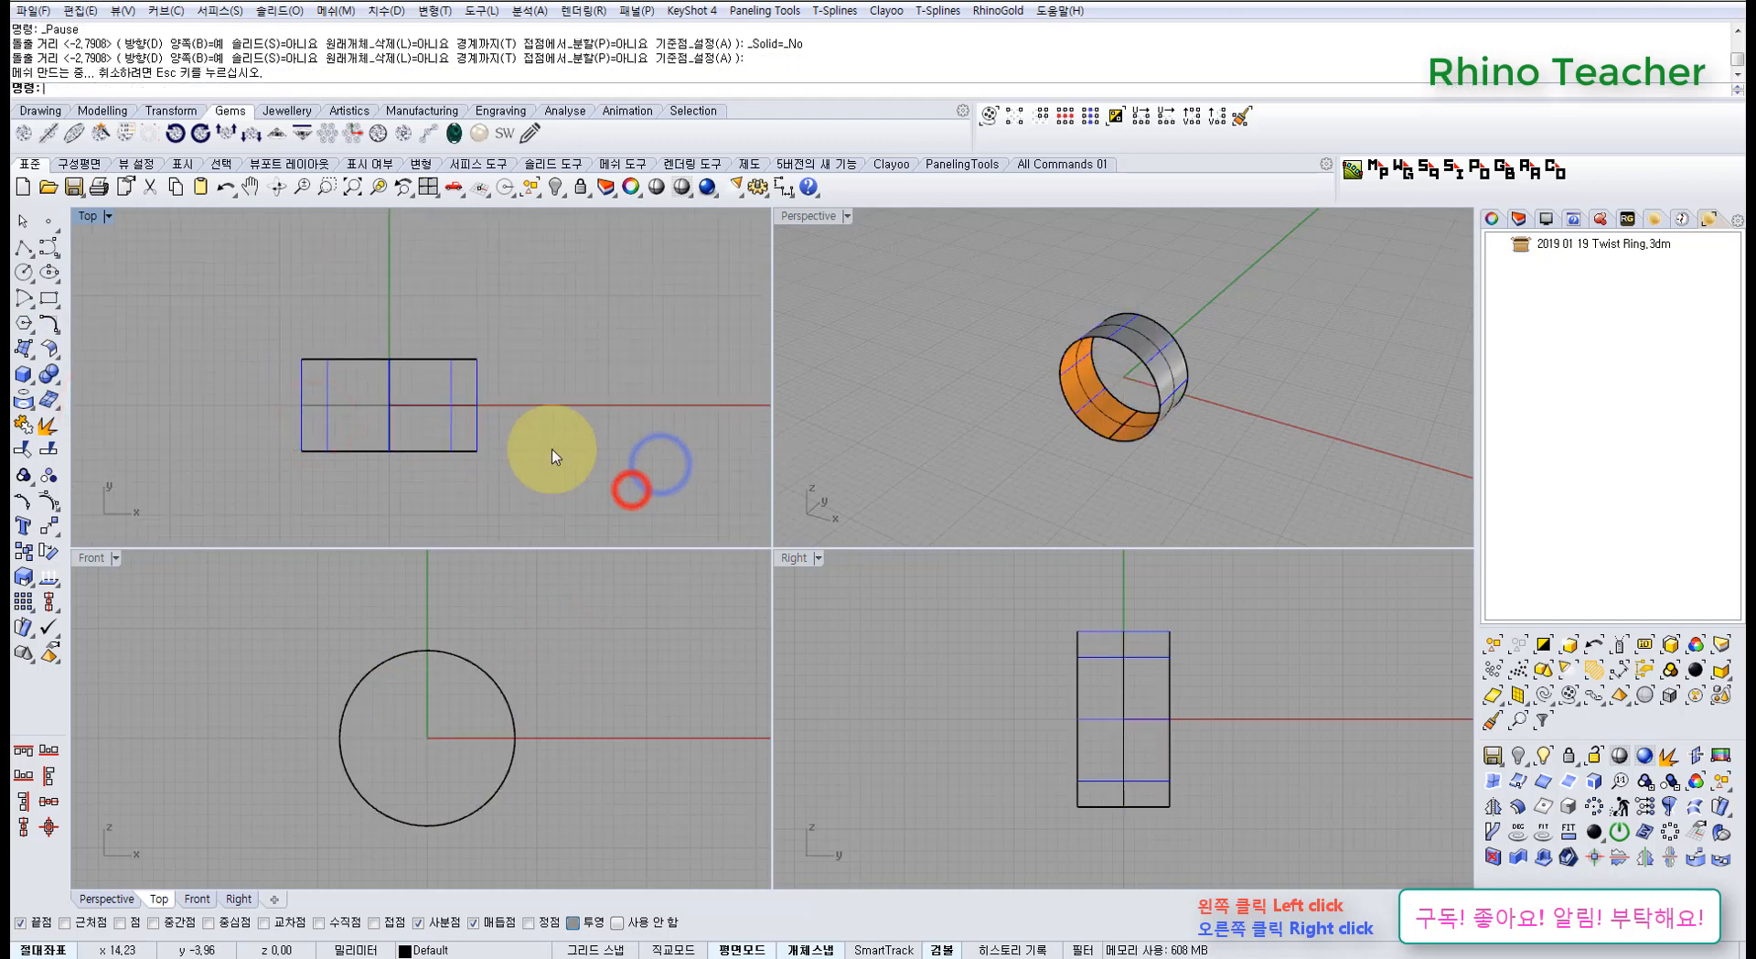
Flatten the ring band surface into a flat strip with Smash
left_click_drag(537, 464, 393, 424)
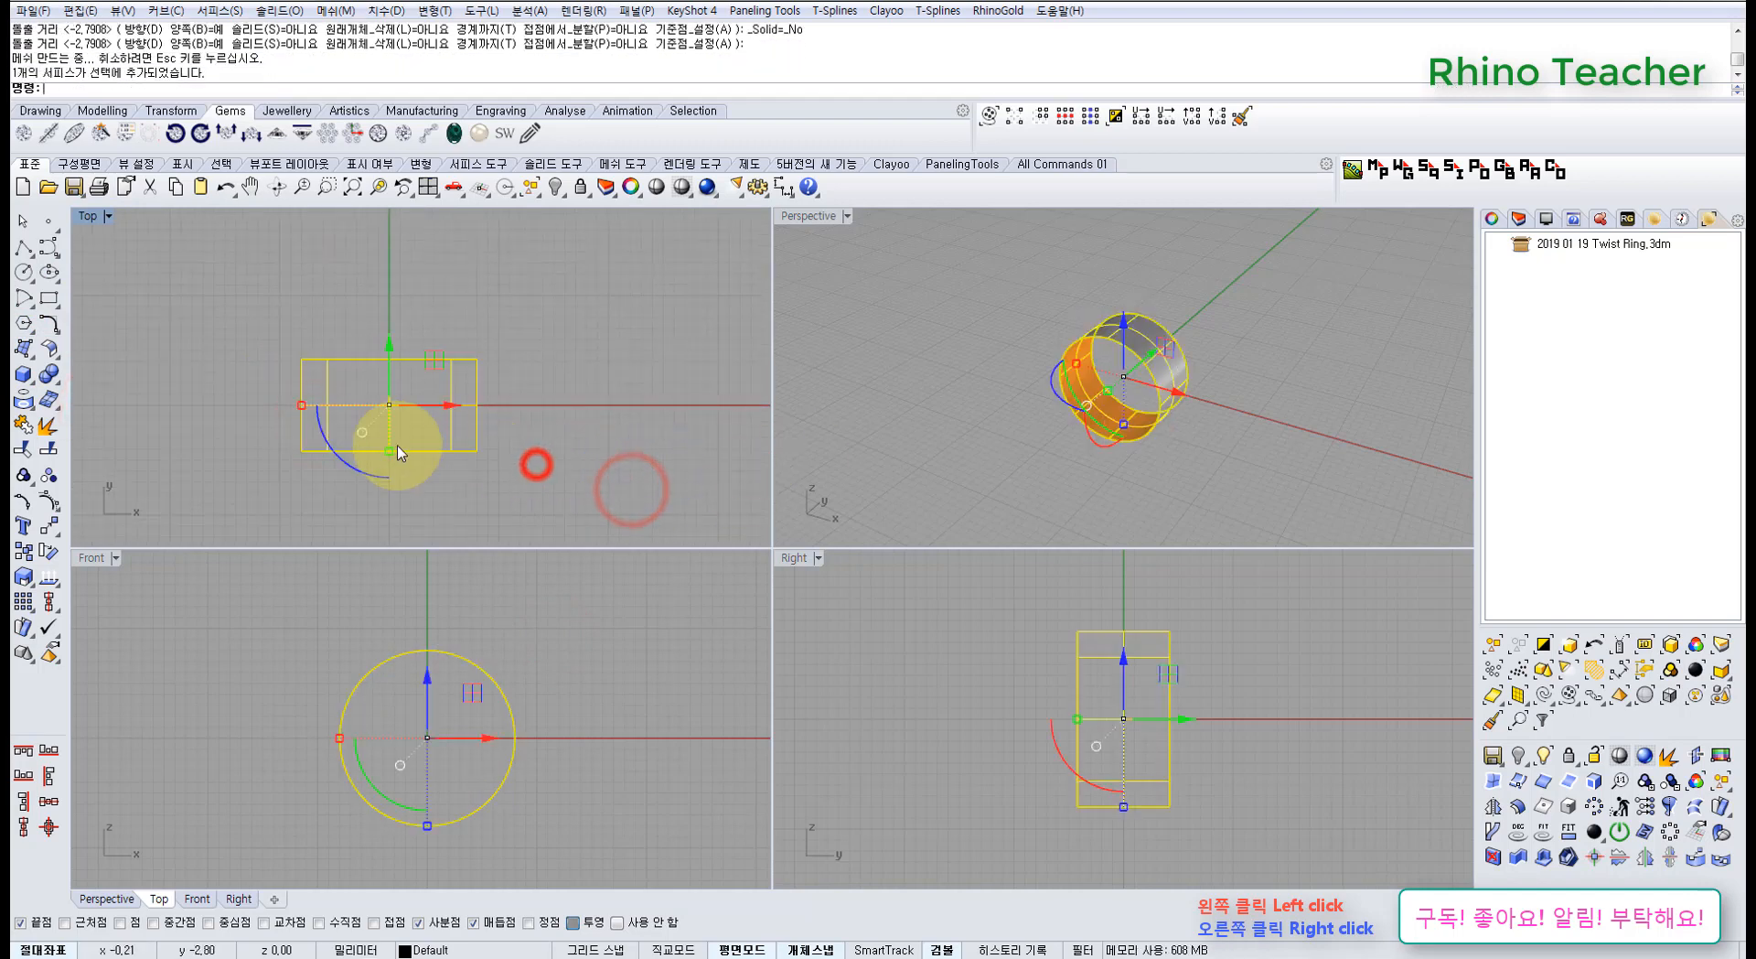
left_click(49, 352)
left_click(77, 459)
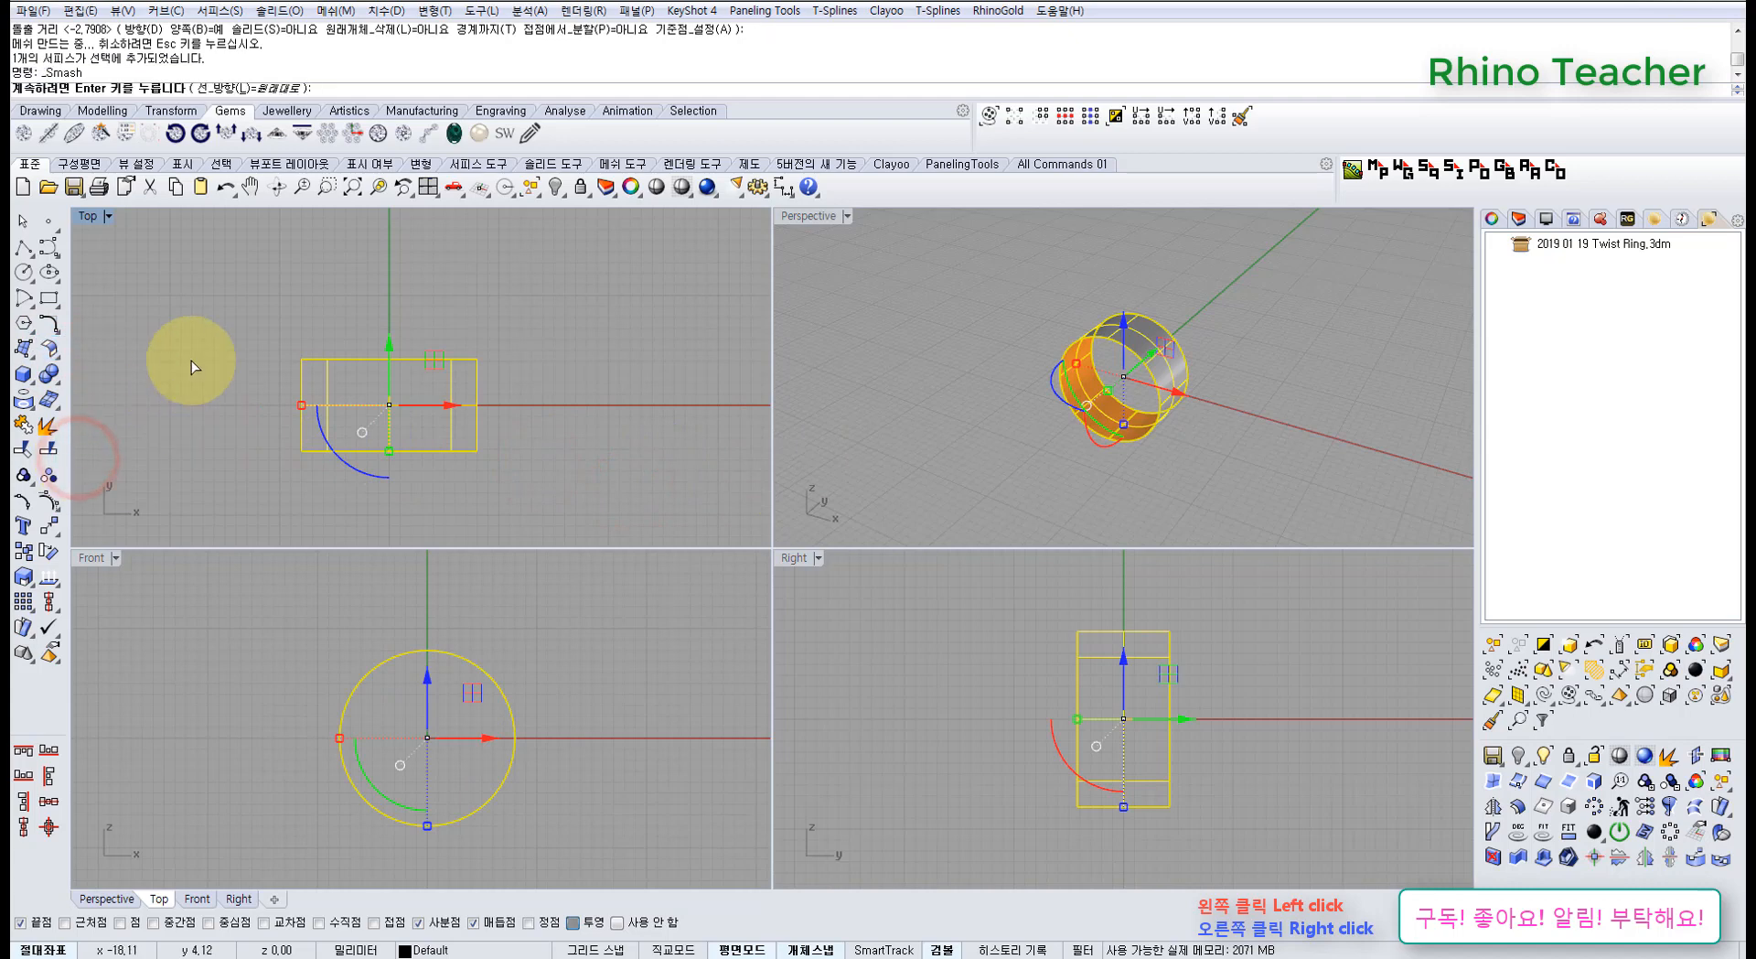
right_click(192, 367)
left_click(567, 498)
Align the flattened strip concentrically to the origin (0)
left_click_drag(672, 499, 562, 377)
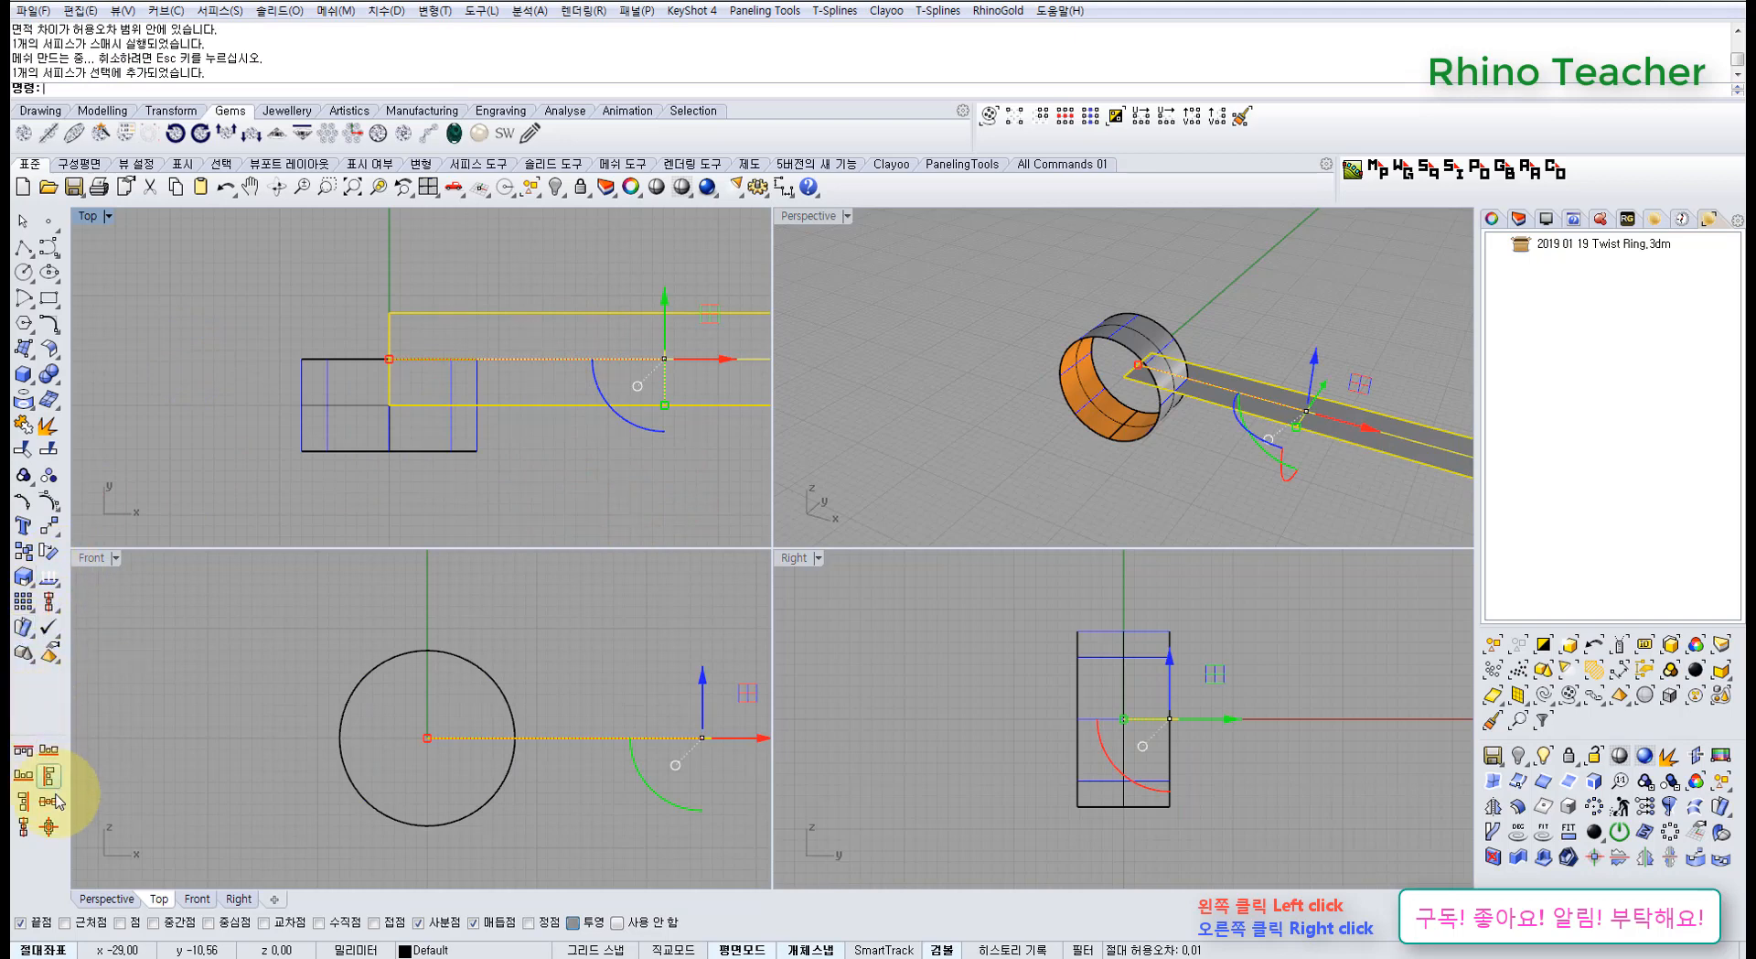
left_click(48, 827)
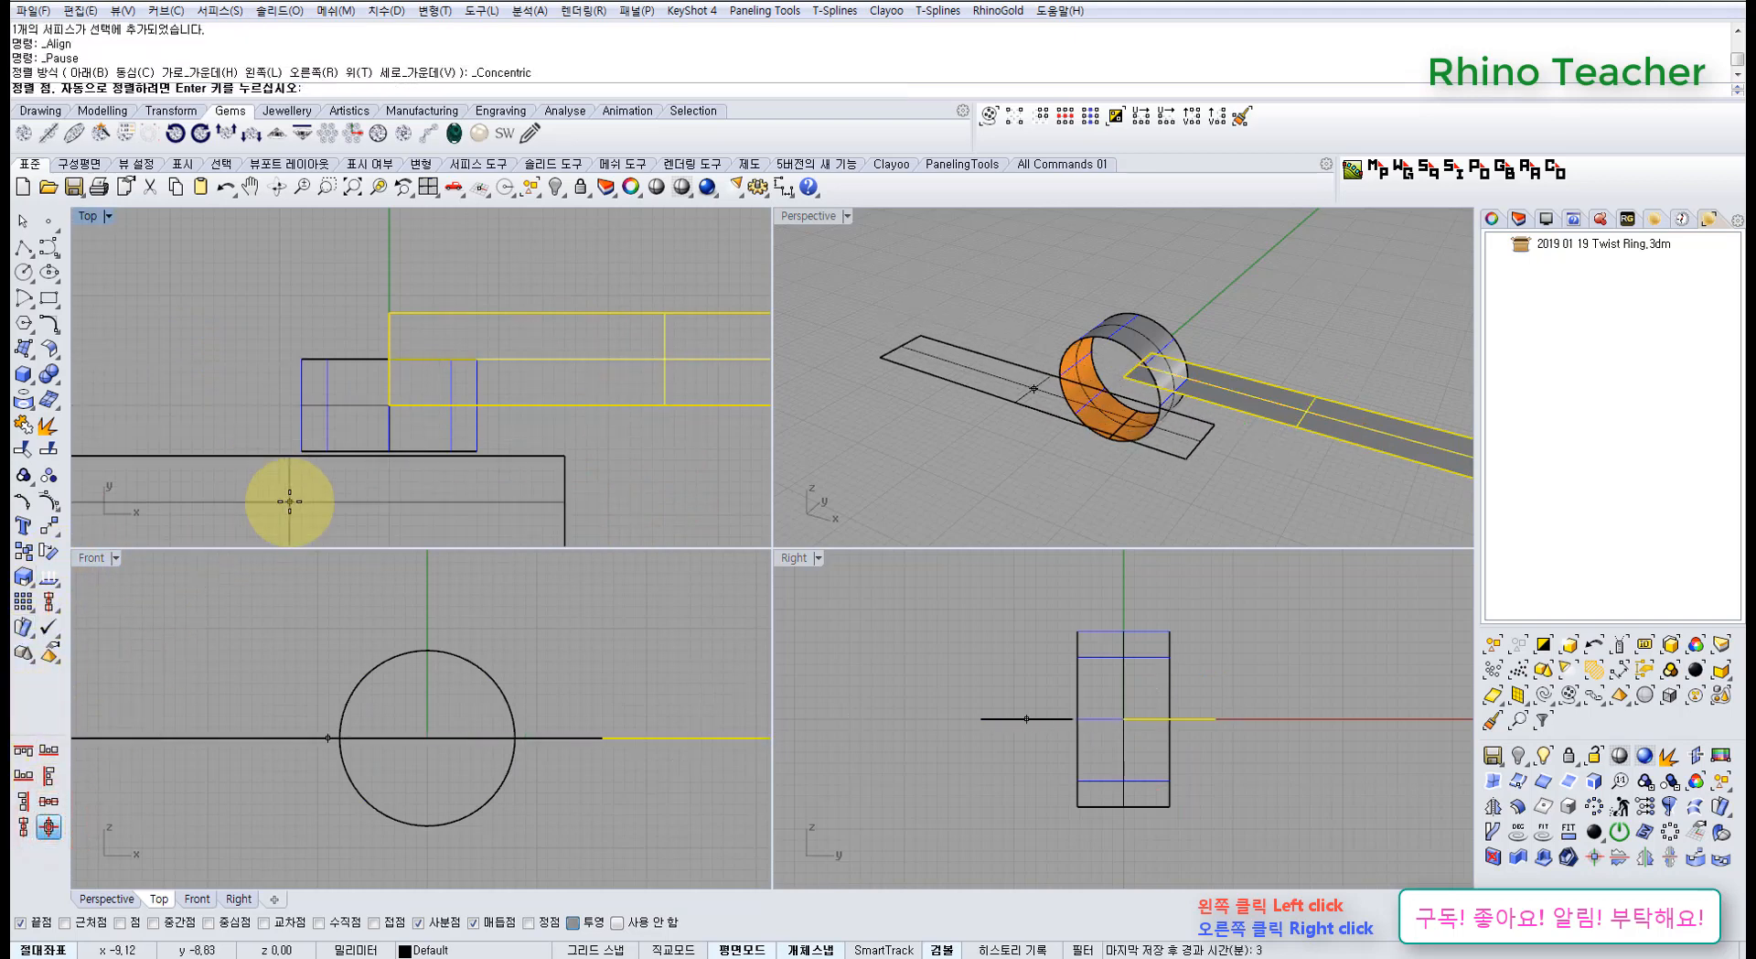
type("0")
key("Return")
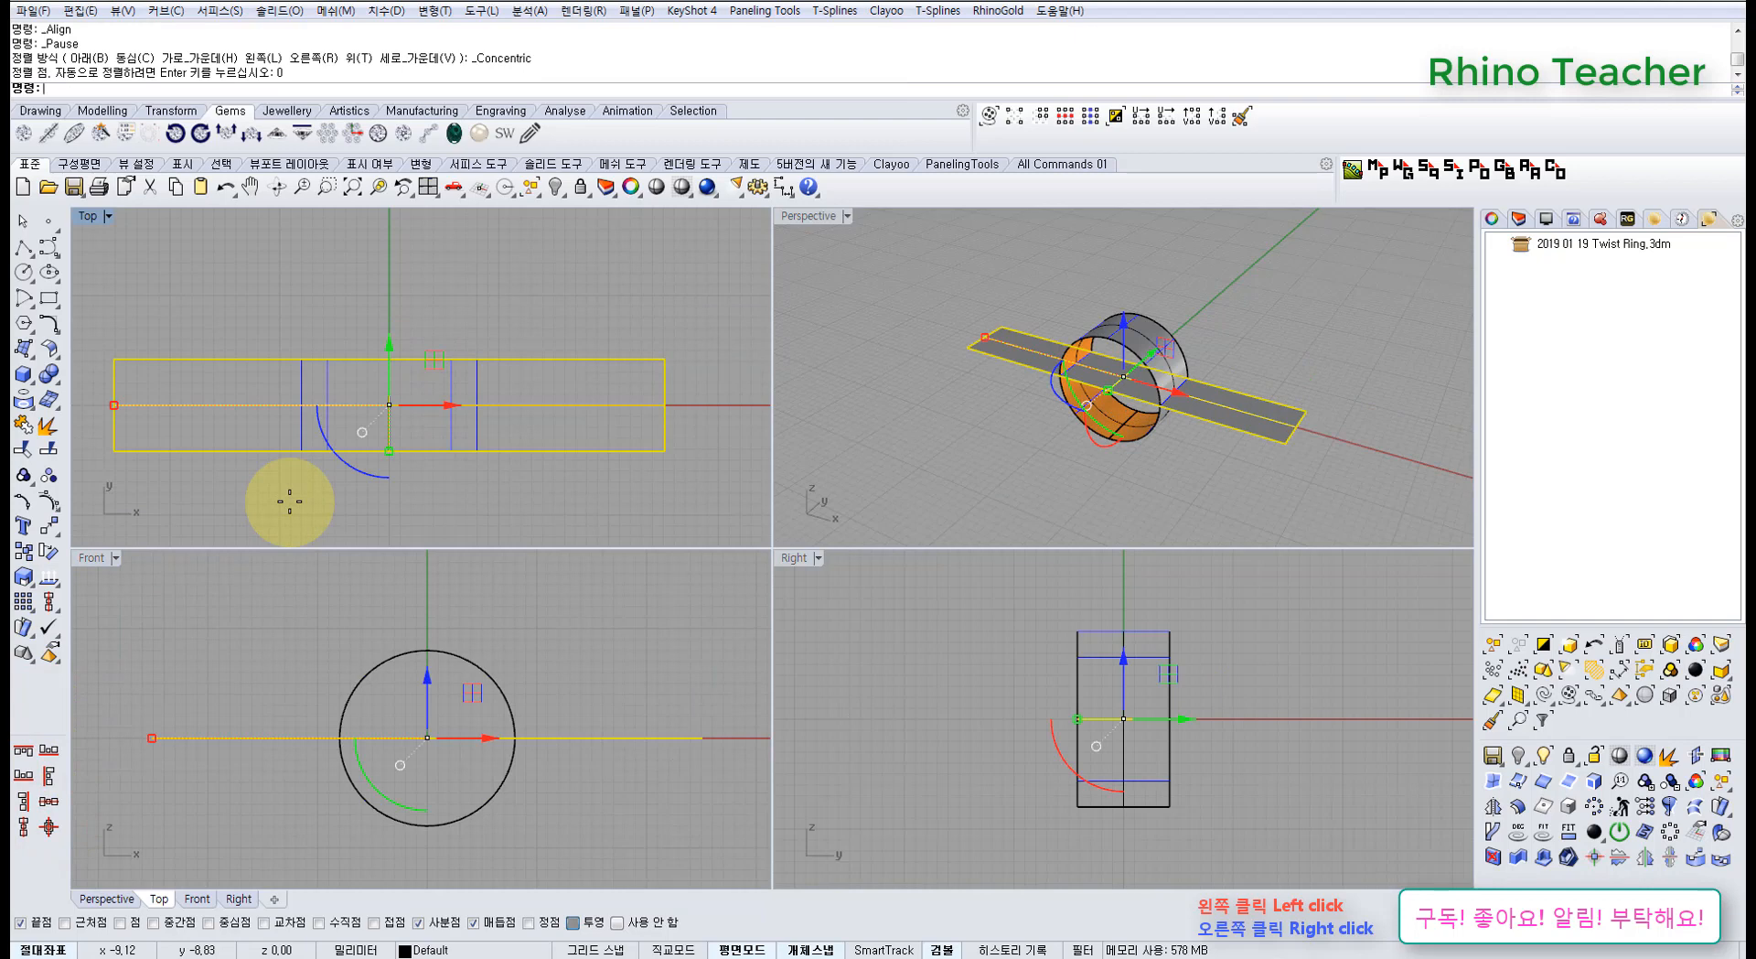
right_click_drag(193, 375, 230, 341)
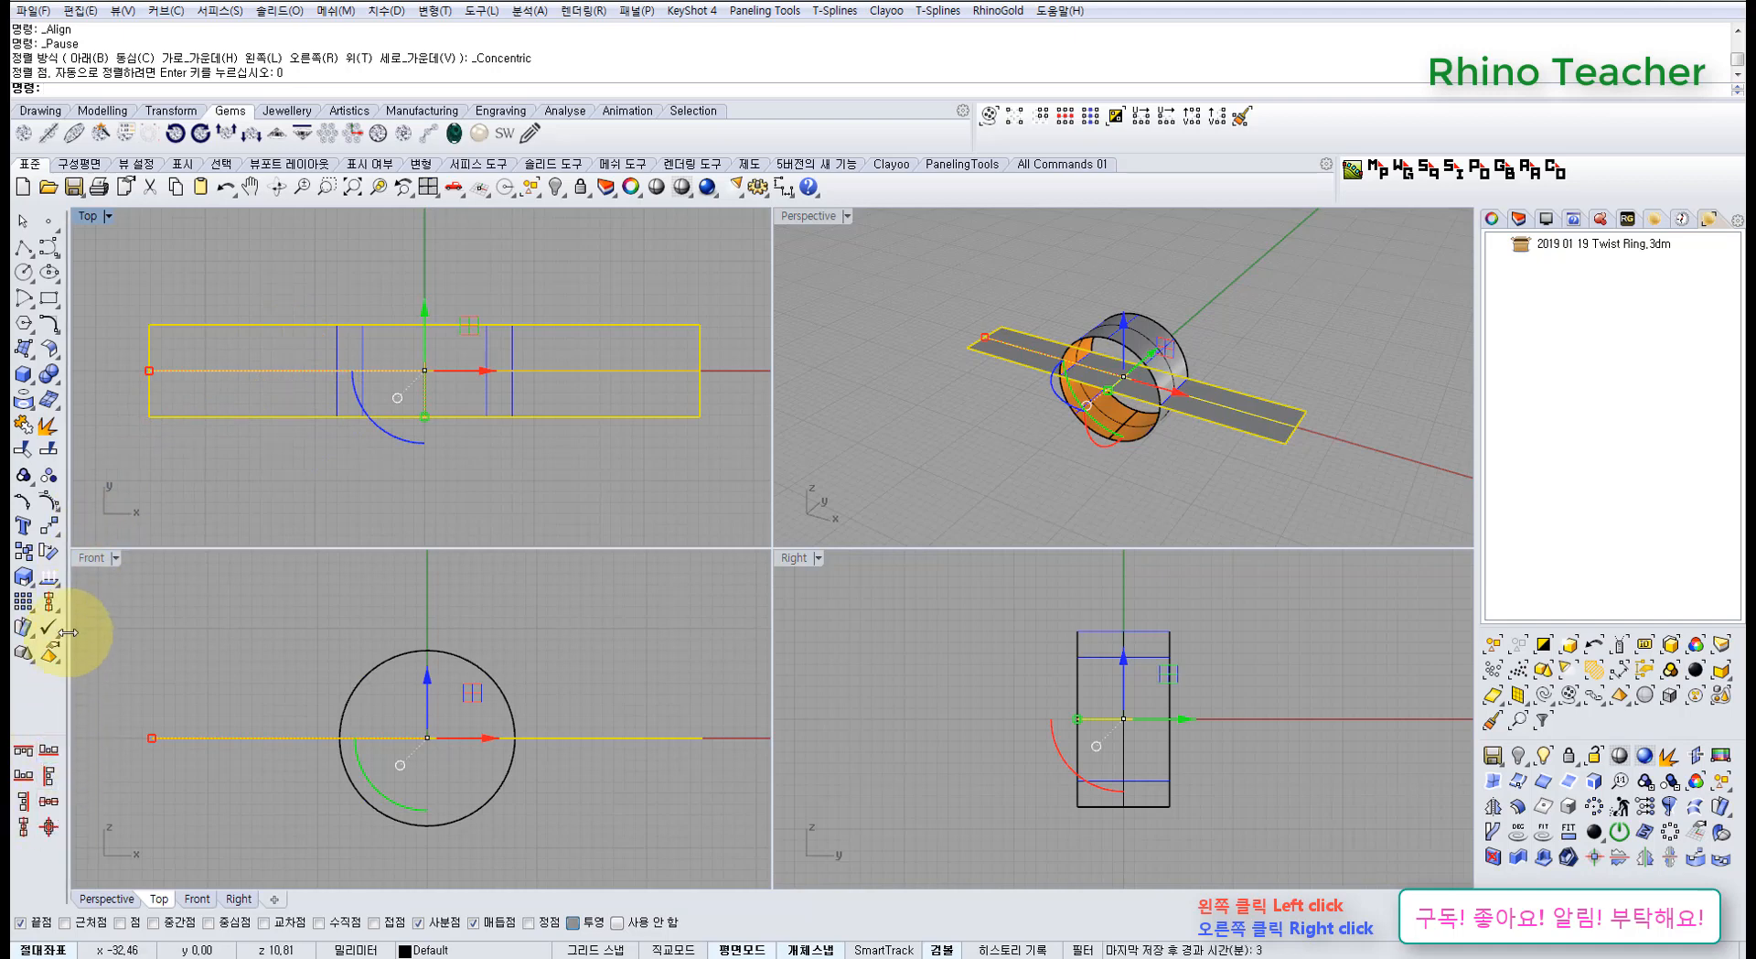
Move the flattened strip 10 mm in the negative Y direction, clear of the ring band in the Top view
left_click(48, 528)
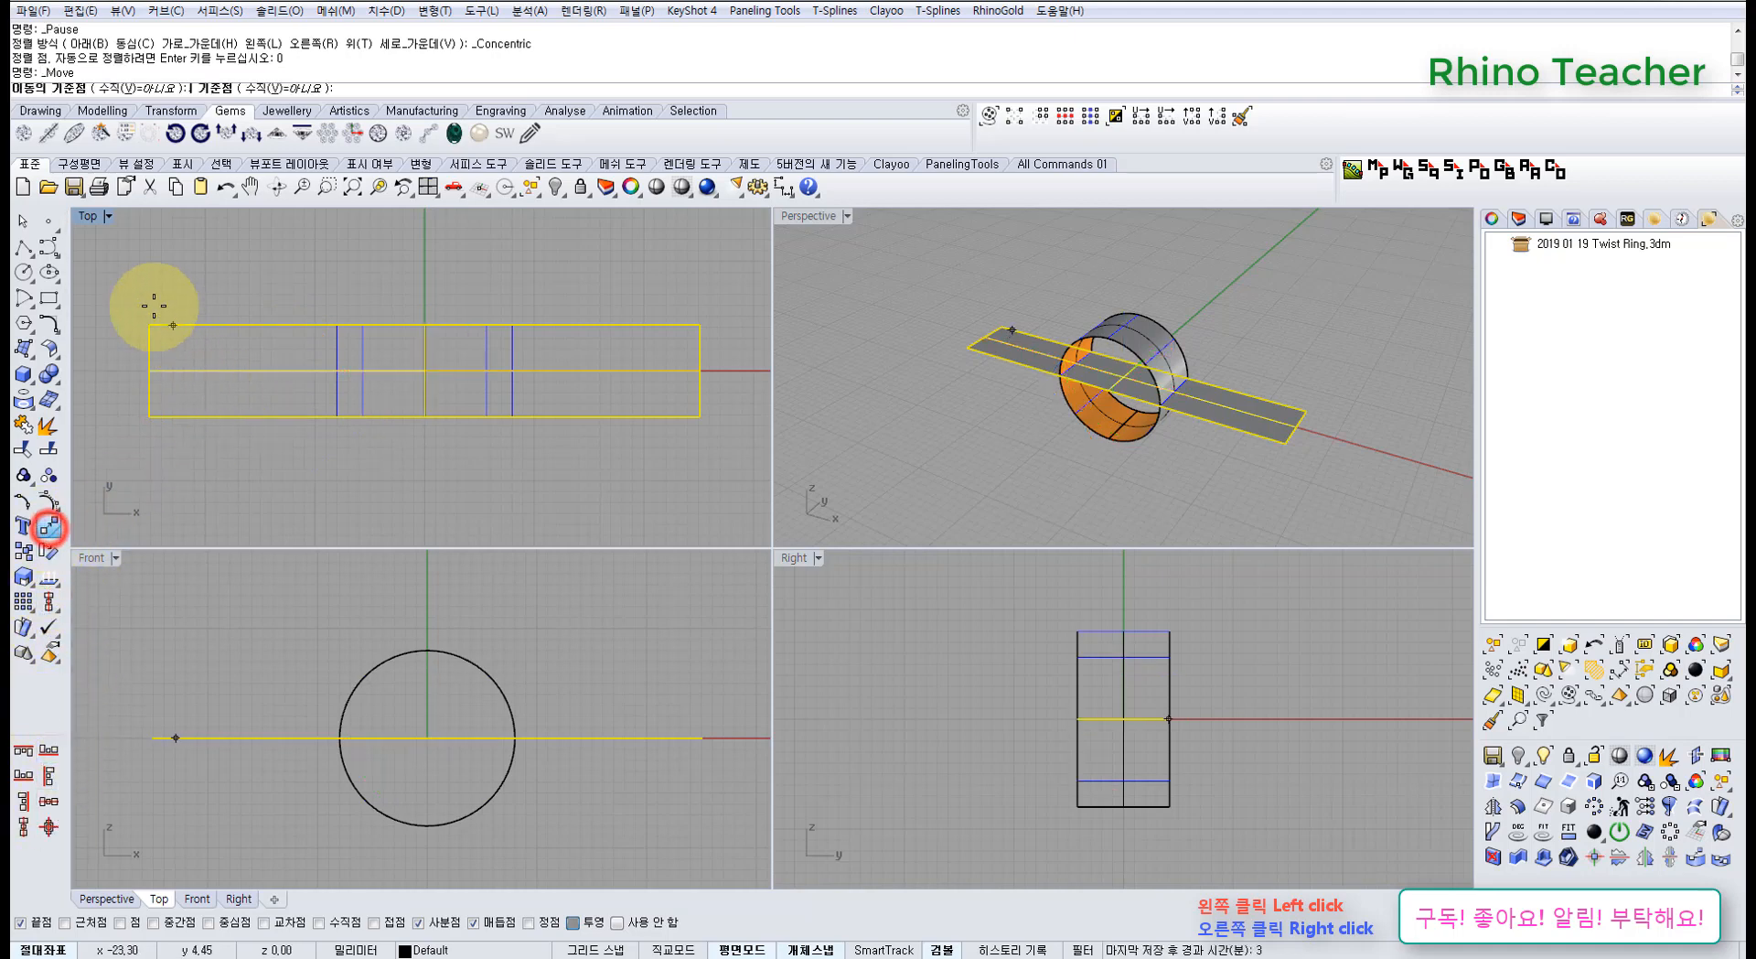
left_click(125, 305)
type("10")
key("Return")
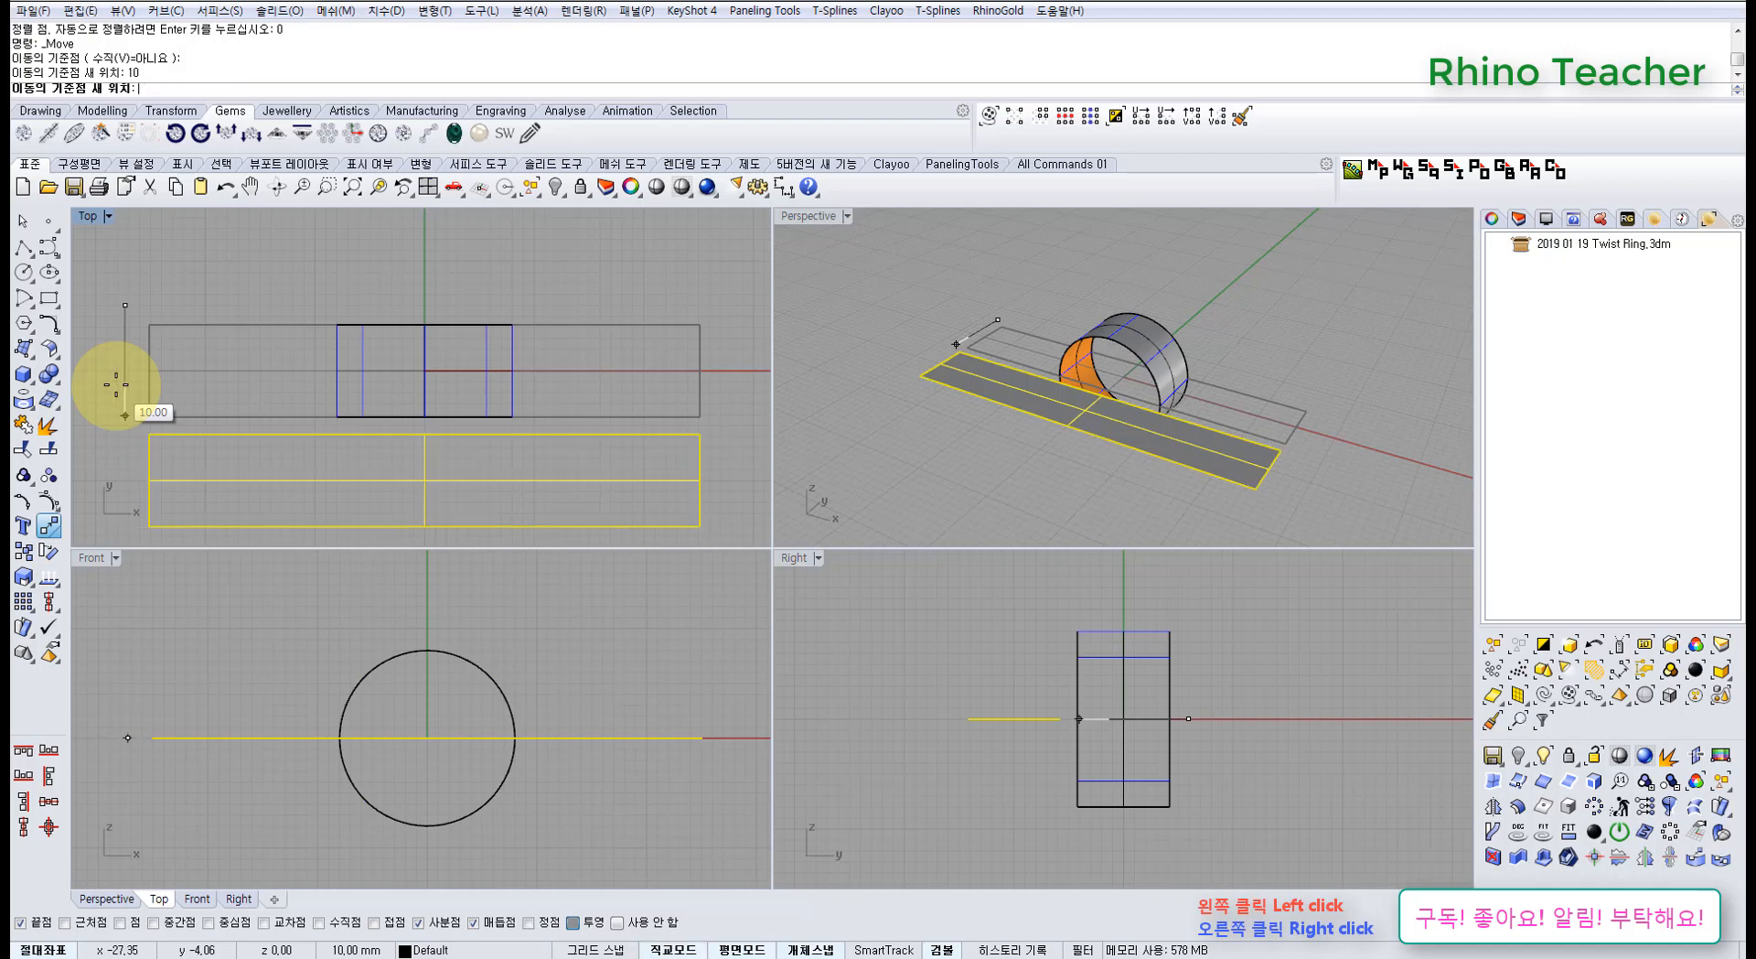
left_click(137, 485)
left_click(291, 313)
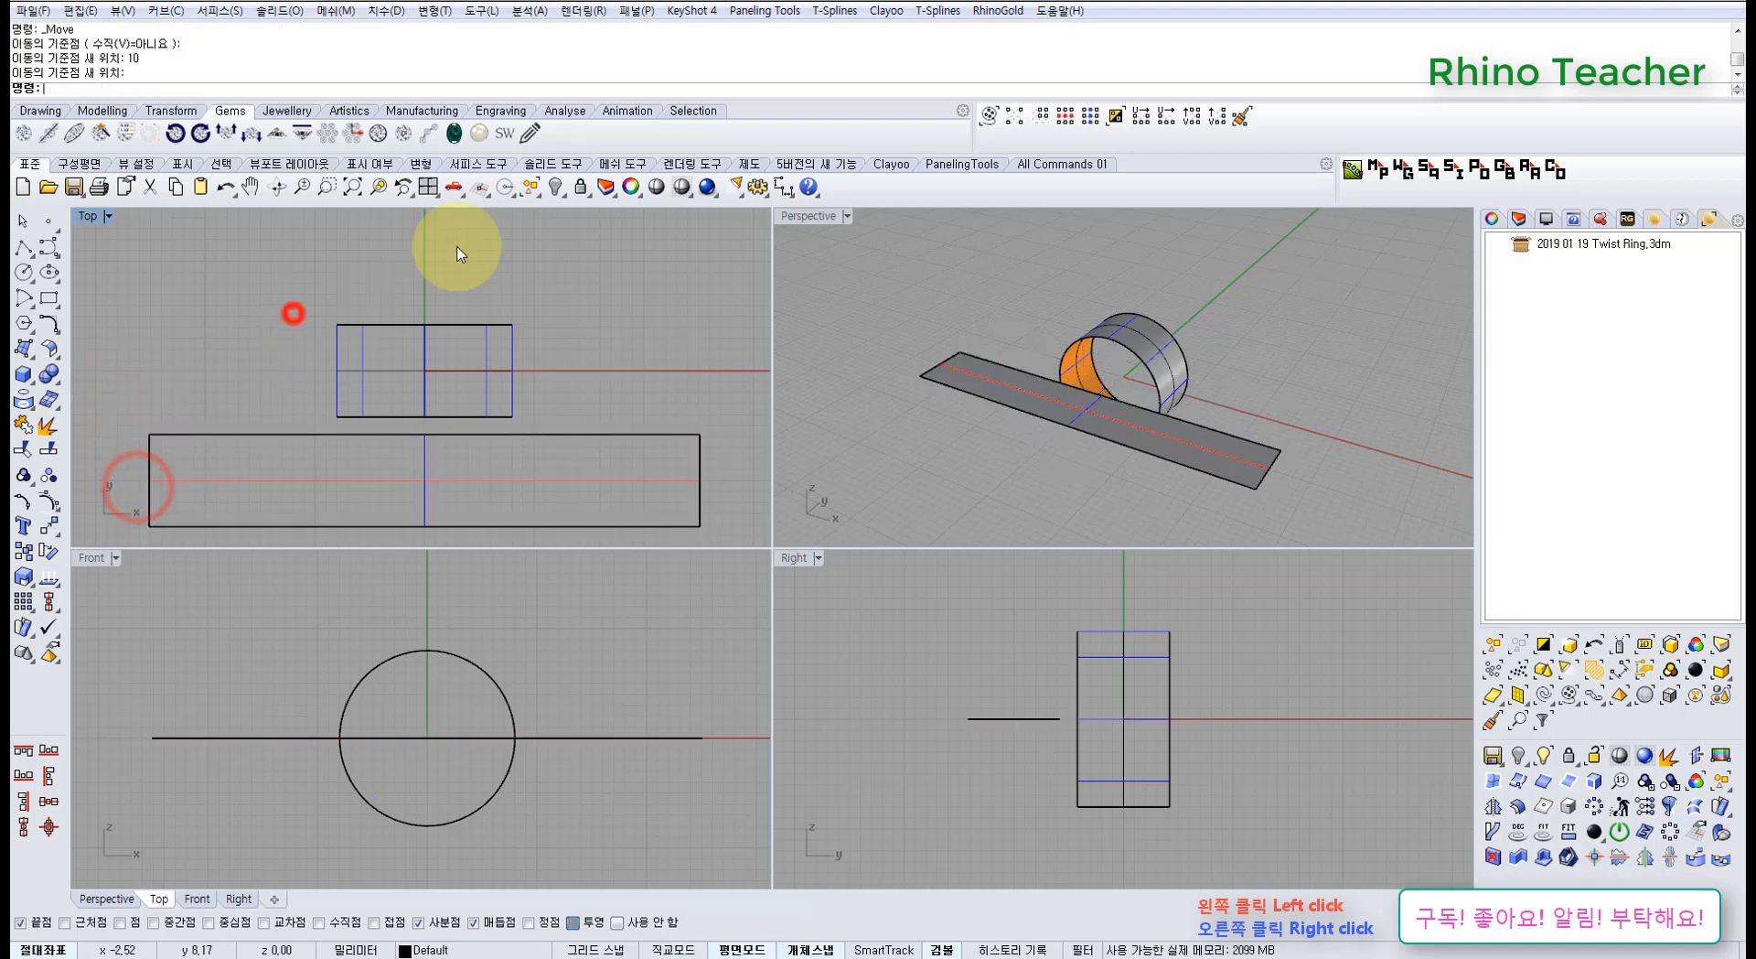
Place a point at the area centroid of the flattened strip
left_click_drag(662, 403, 287, 521)
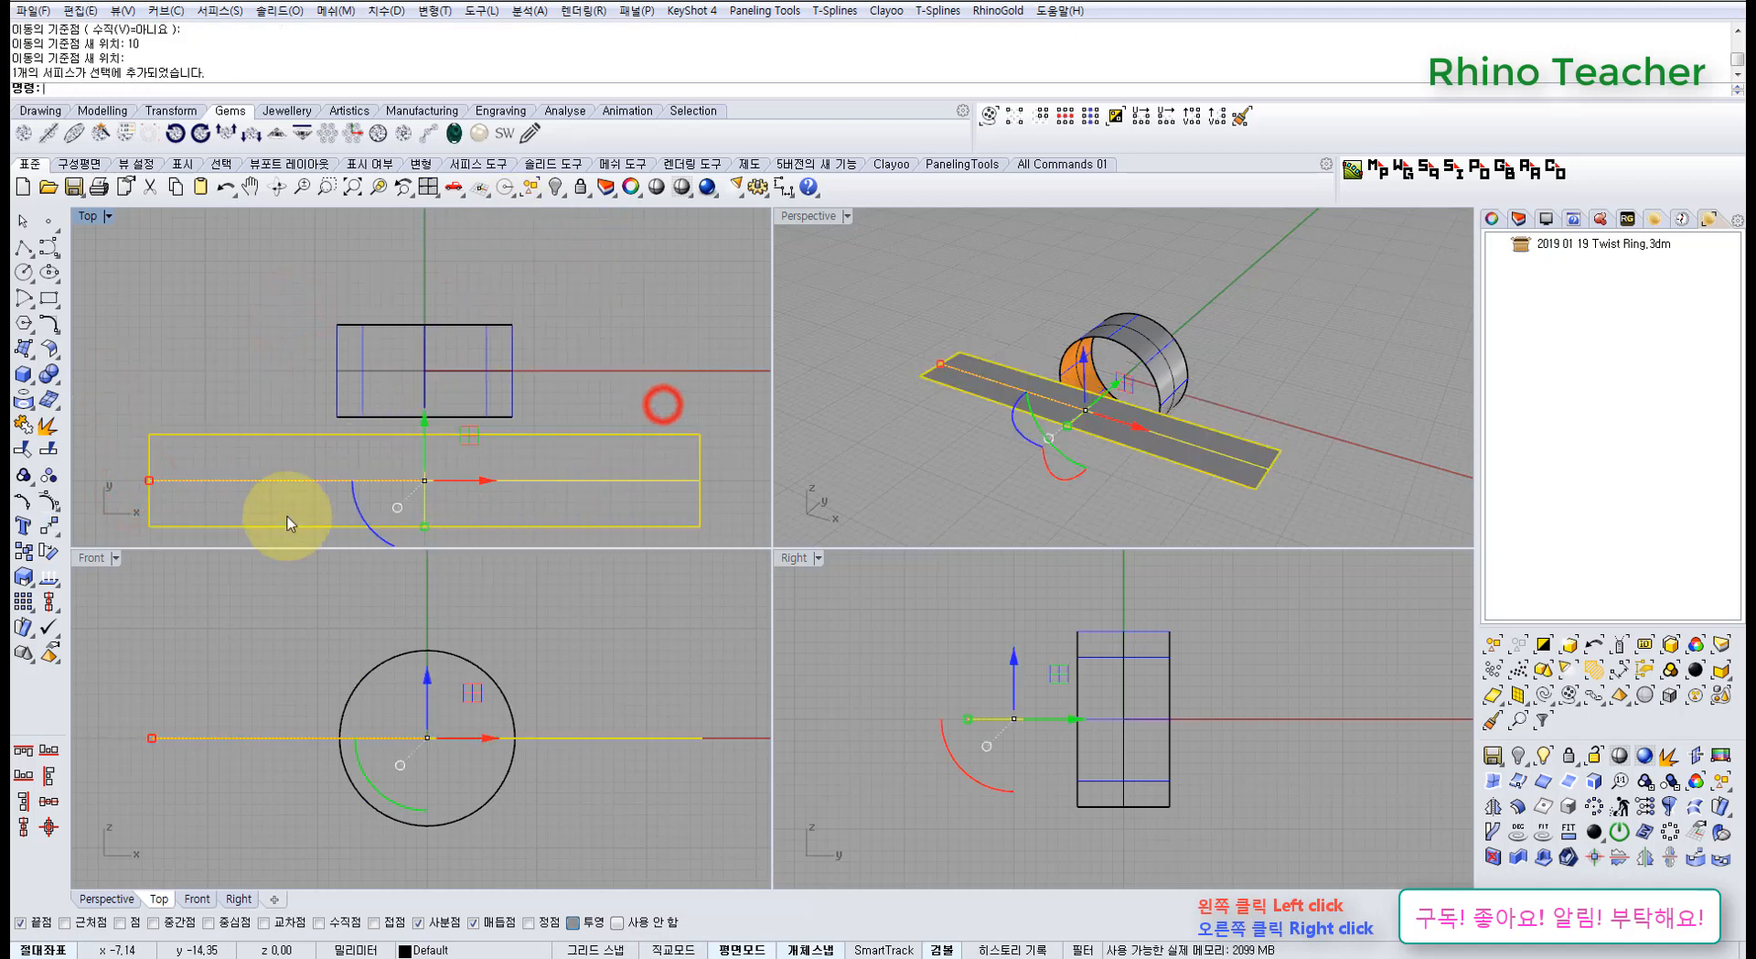
left_click(52, 597)
left_click(195, 609)
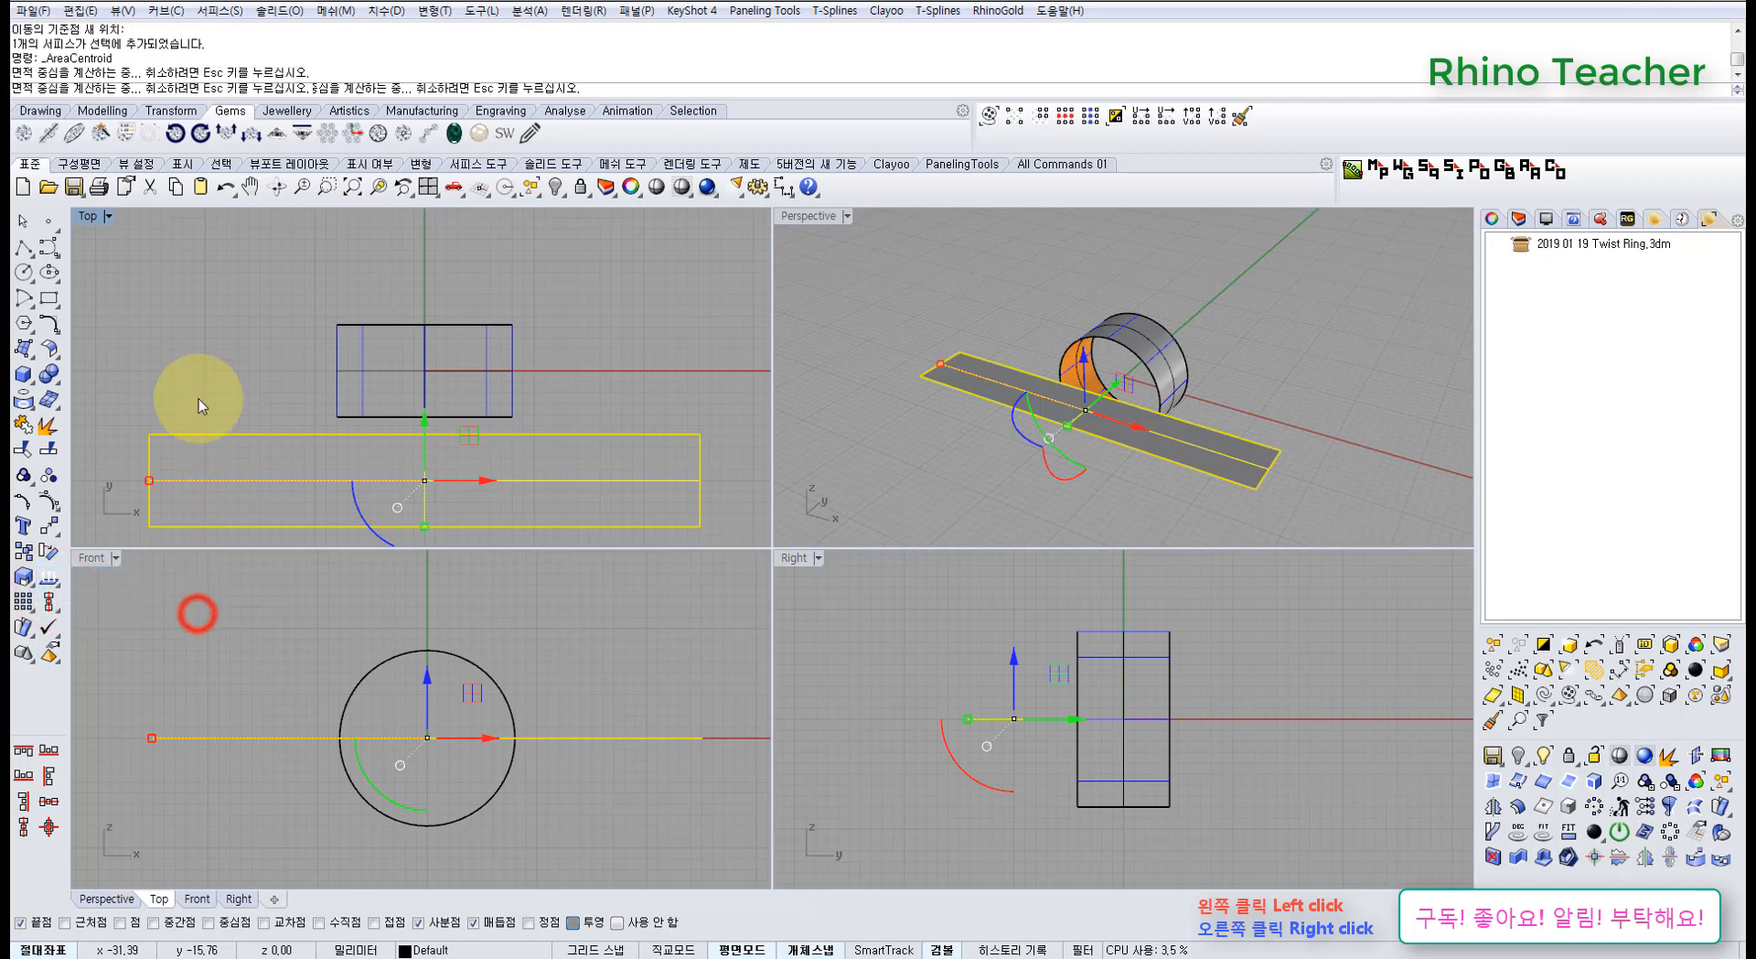
left_click(183, 362)
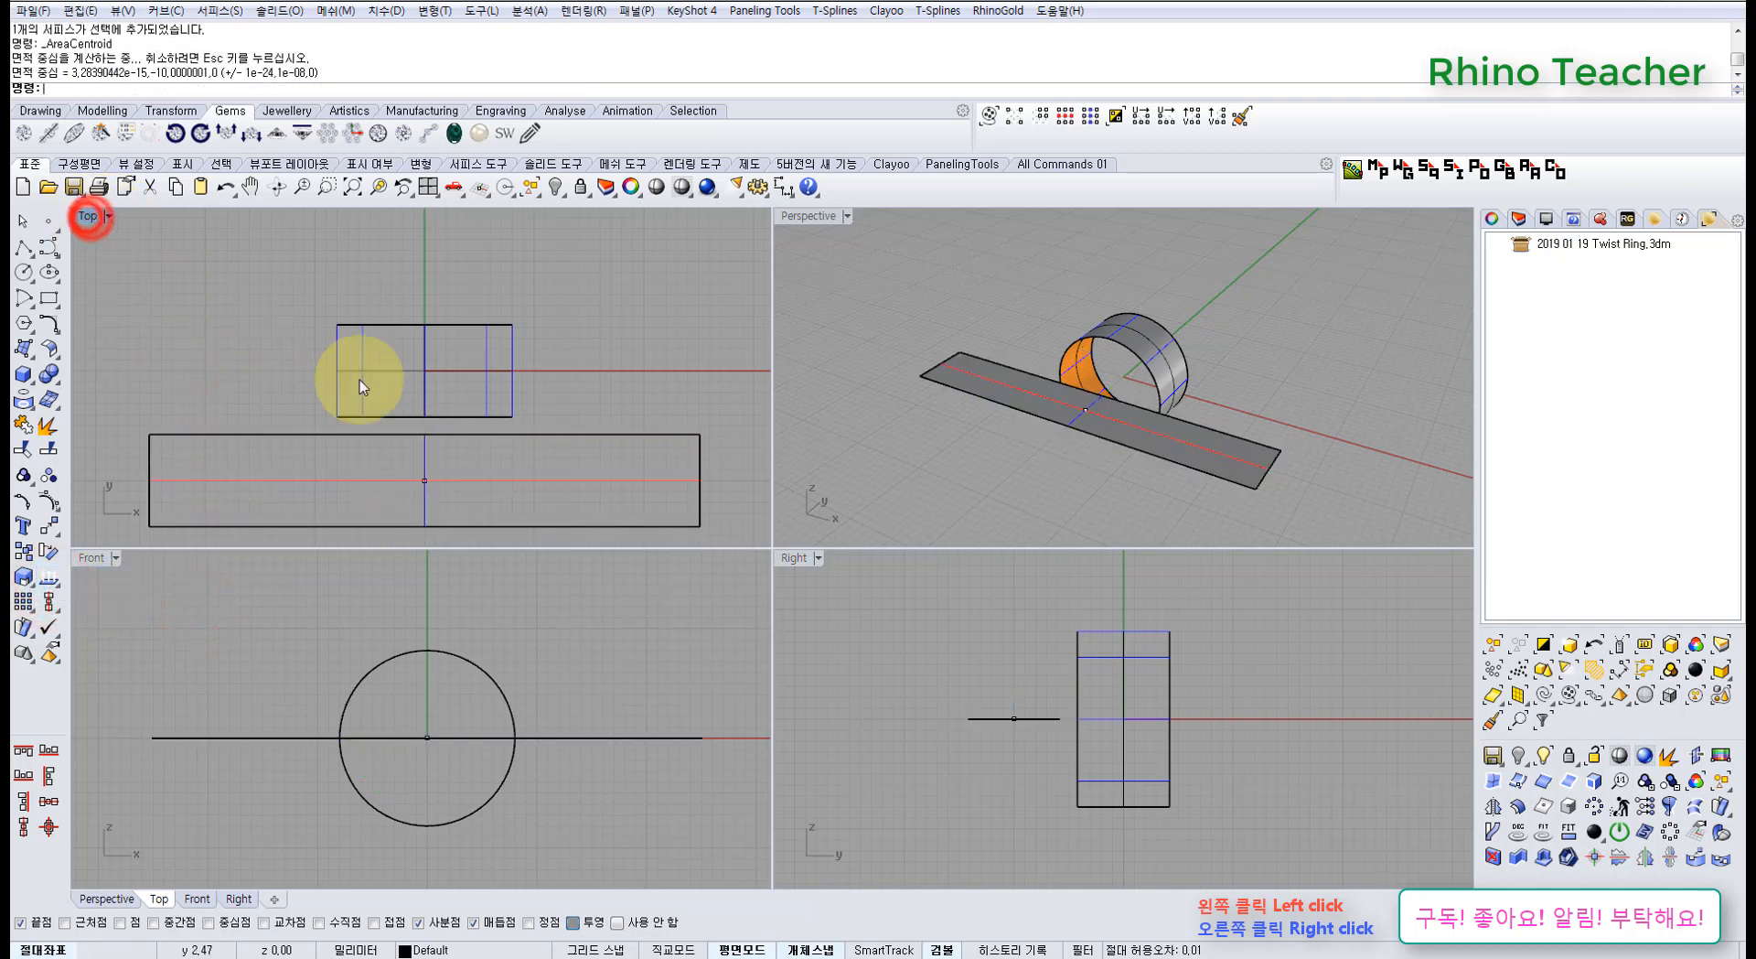
Maximize the Top viewport, unhide the finished twist ring with ShowSelected, and set the display to shaded
double_click(91, 217)
scroll(497, 451, "down", 5)
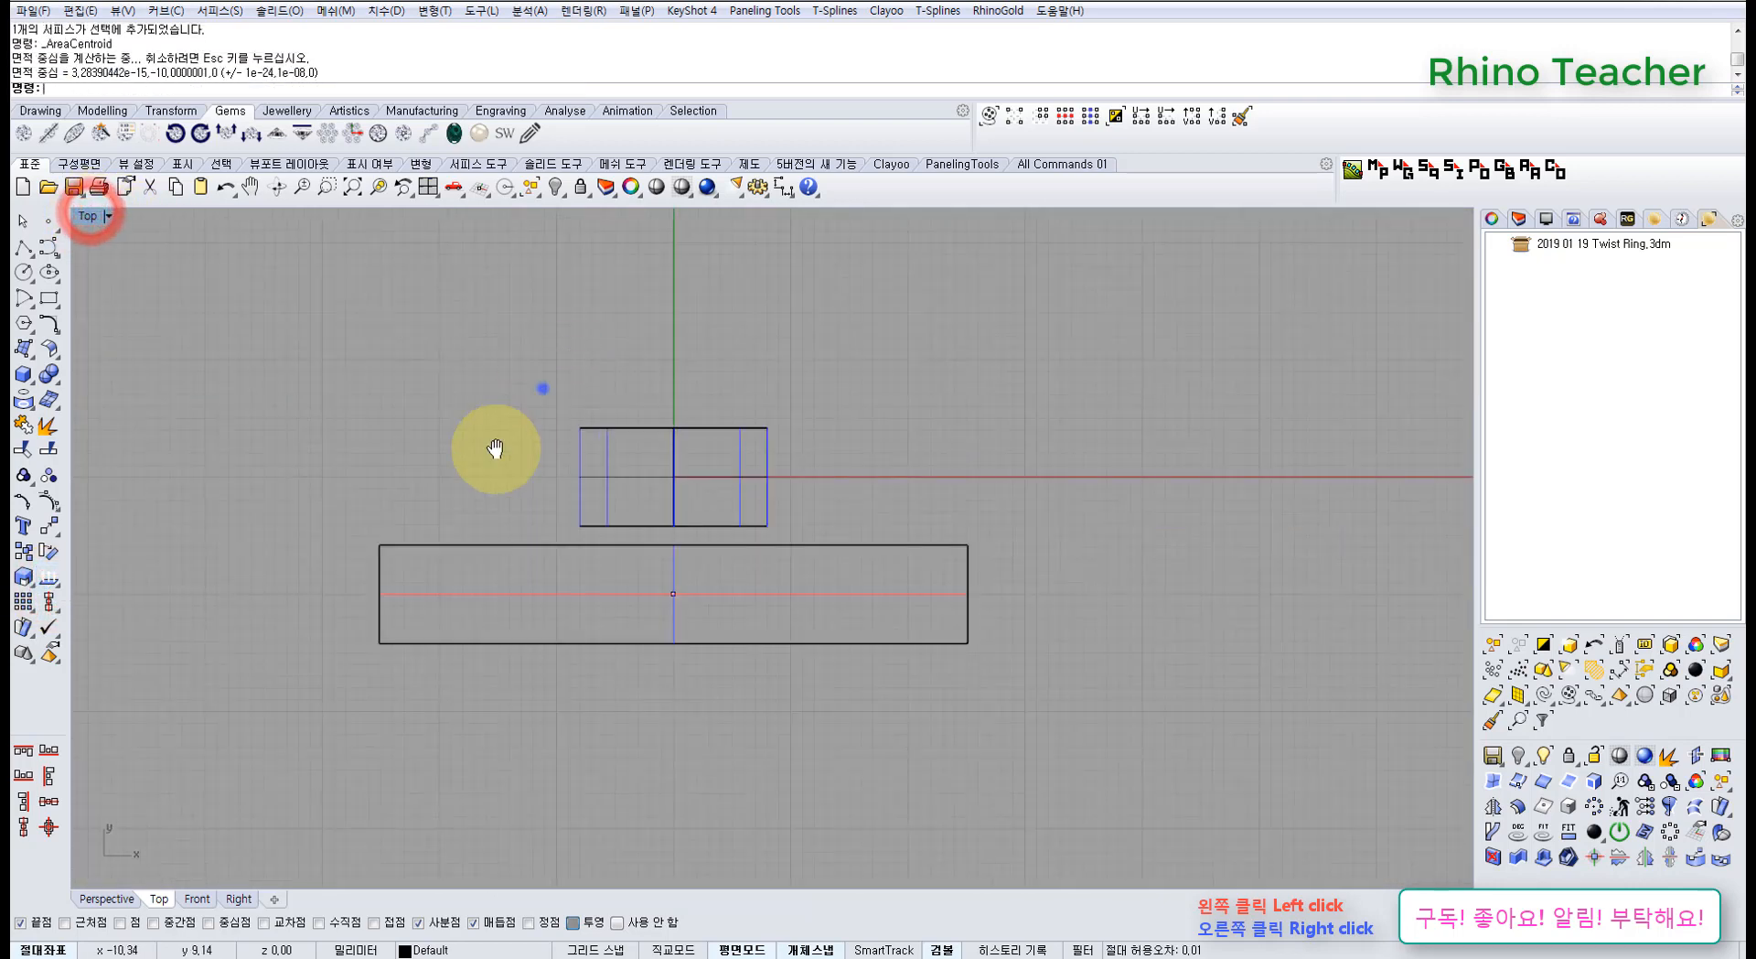
right_click_drag(599, 297, 541, 388)
middle_click(538, 400)
left_click(542, 403)
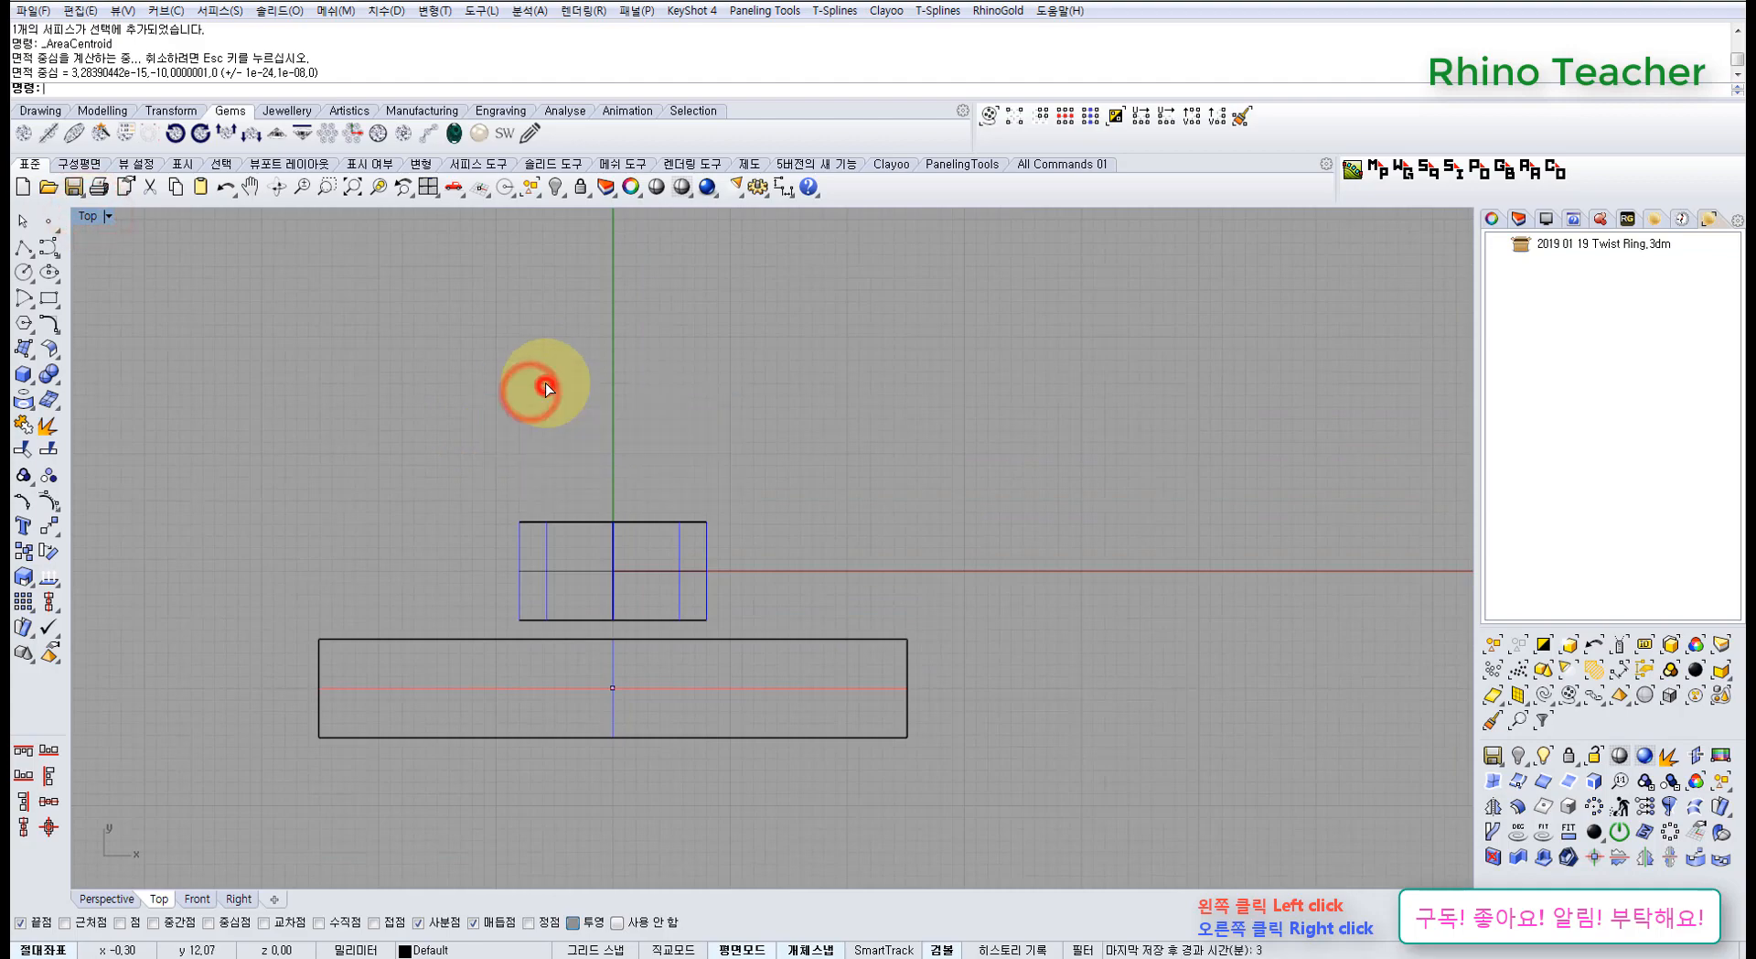
right_click_drag(772, 403, 867, 366, "ctrl")
left_click_drag(864, 363, 745, 451)
key("Return")
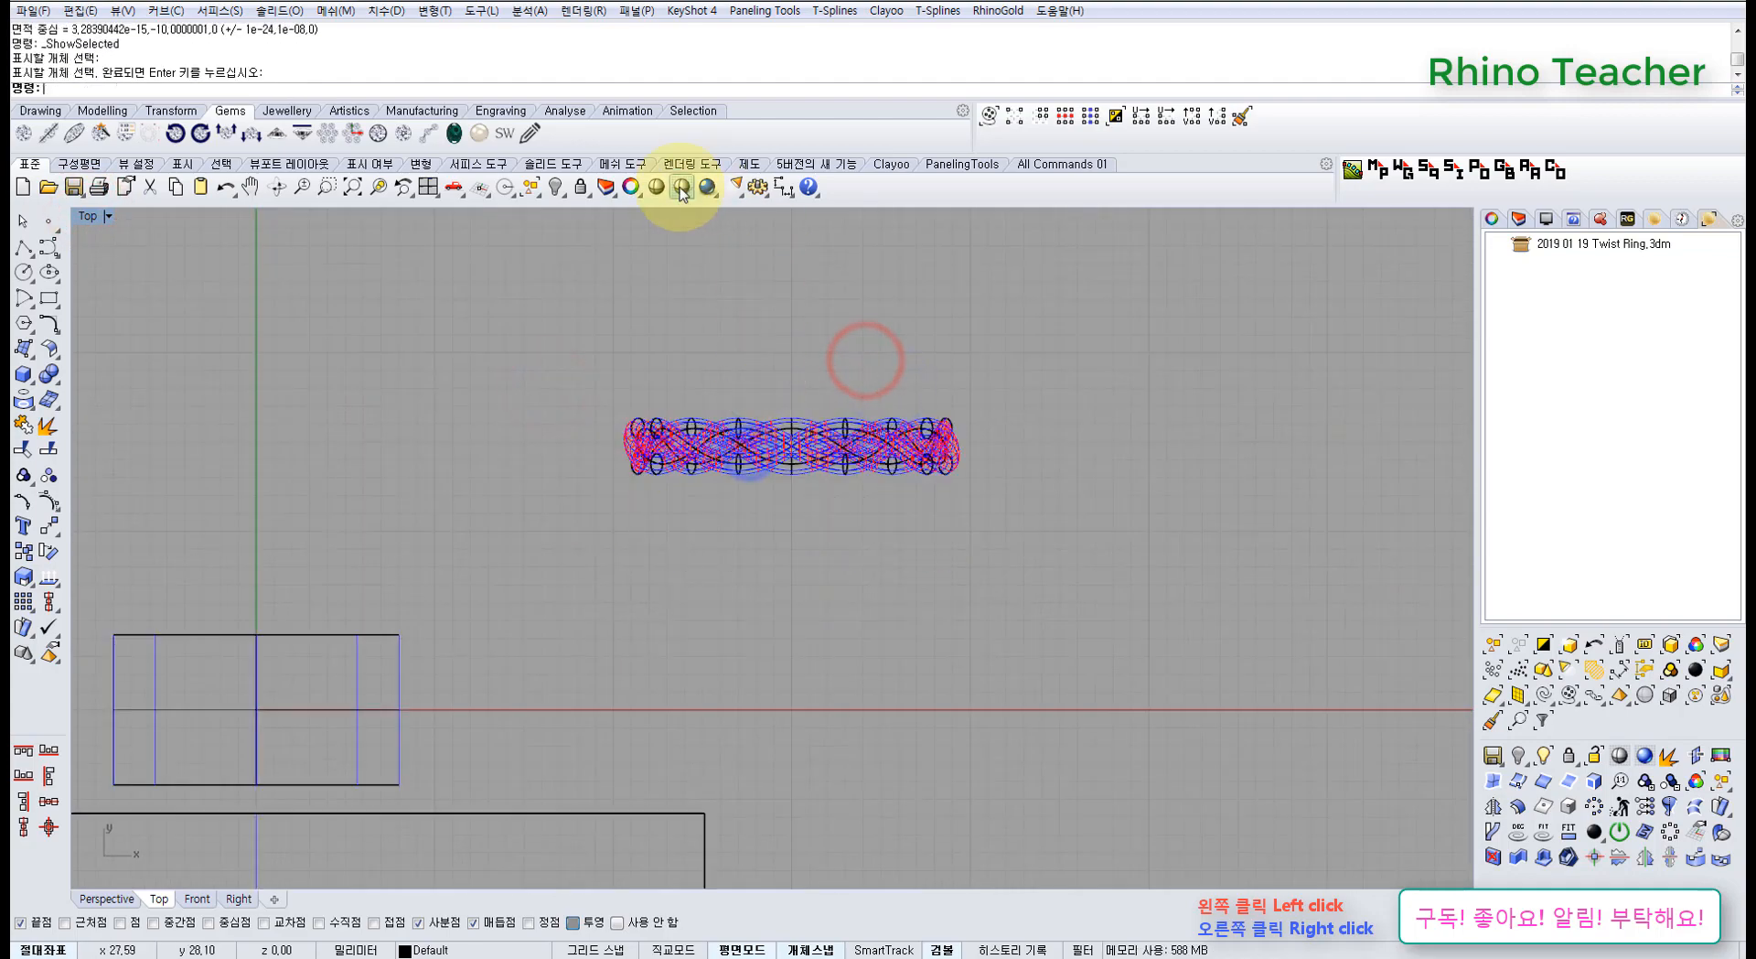
left_click(681, 187)
Examine how the strands of the twist ring interlace, in the shaded Top view and in the Perspective view
scroll(803, 445, "up", 4)
scroll(786, 467, "up", 3)
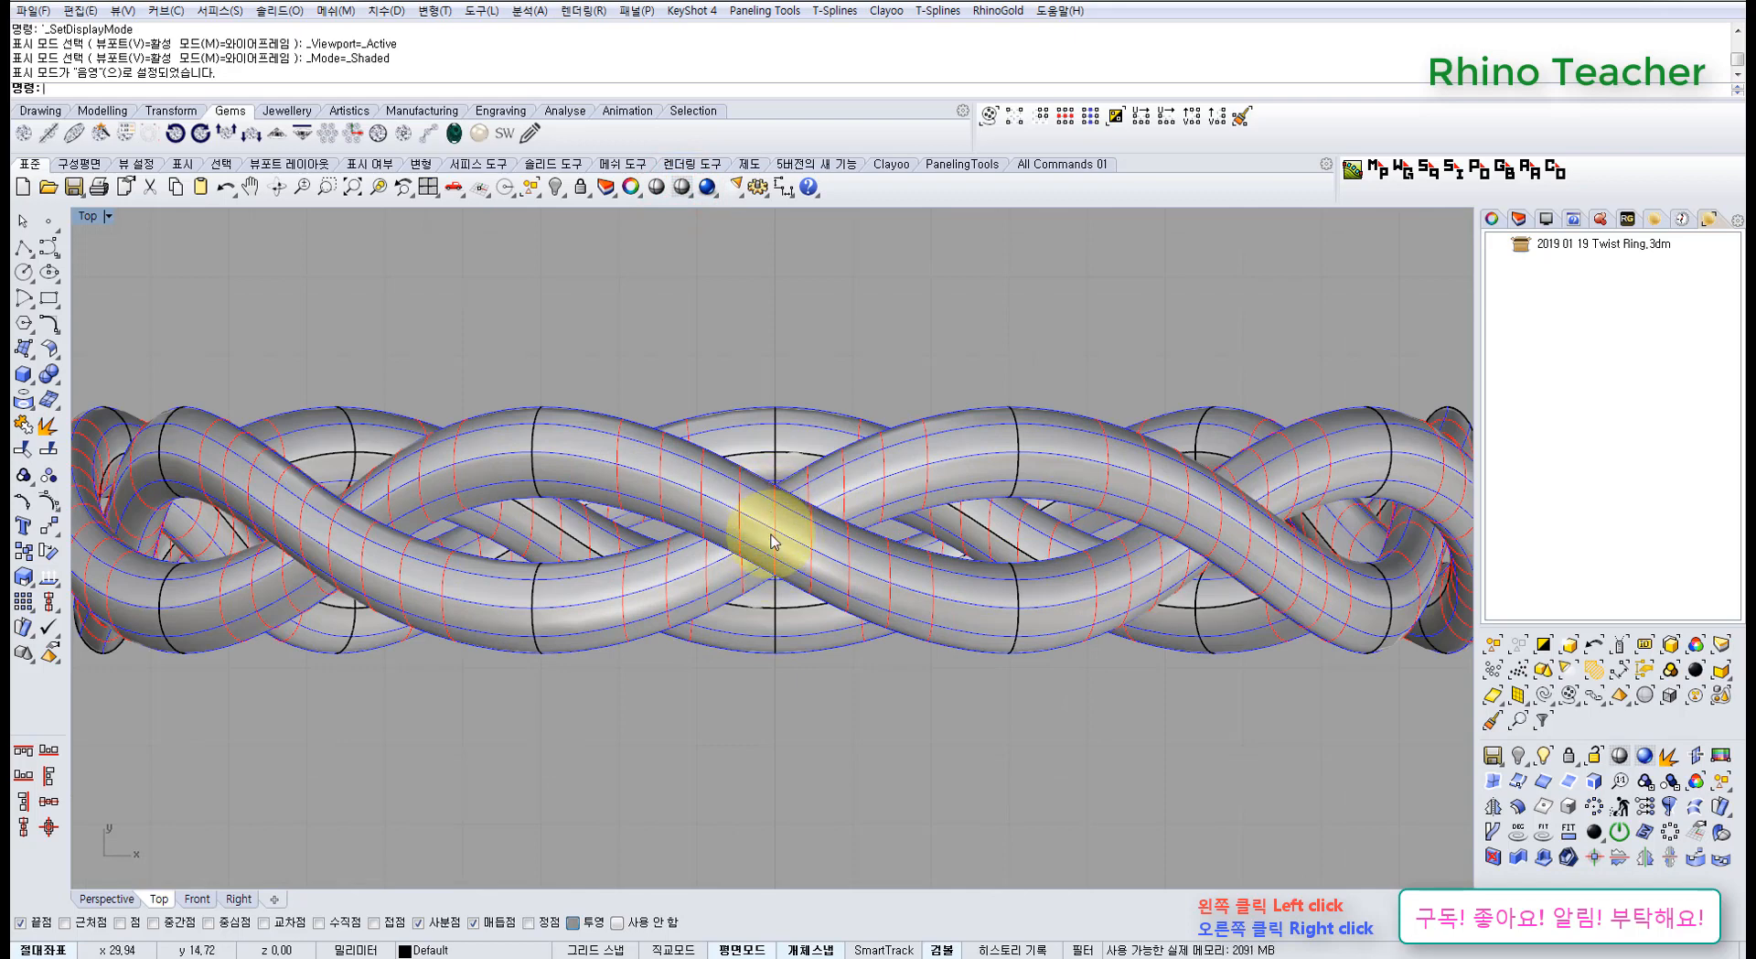
scroll(772, 540, "down", 3)
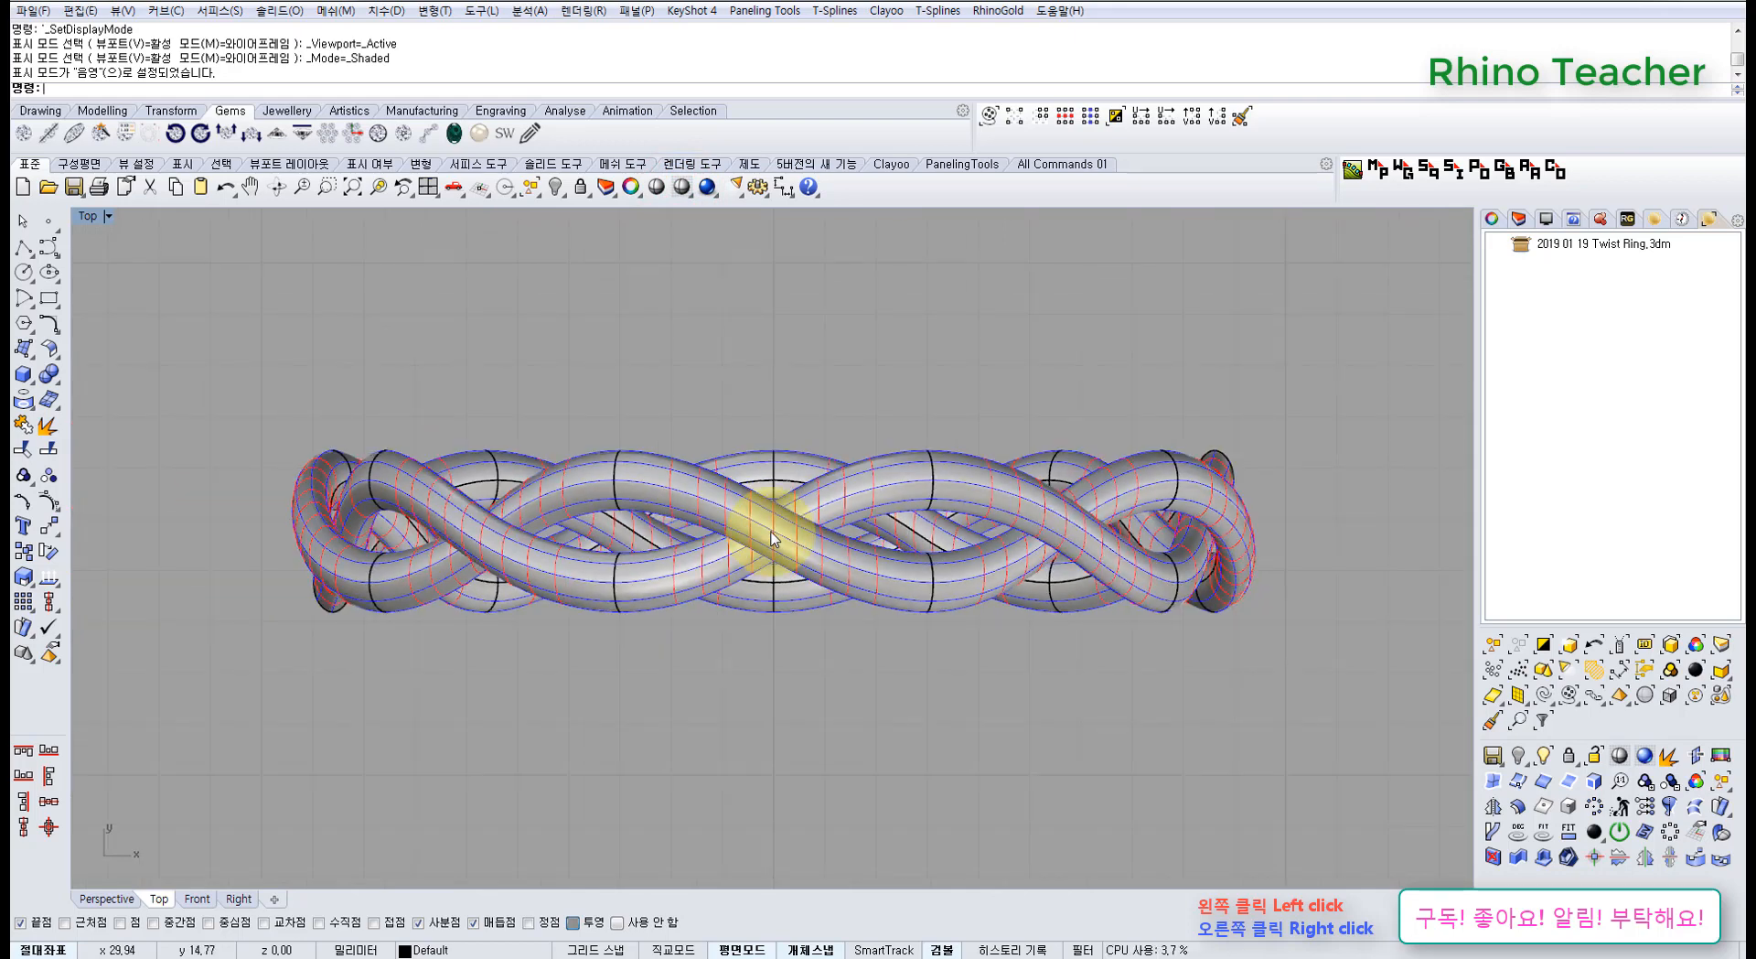
scroll(773, 540, "down", 5)
right_click_drag(592, 619, 744, 470)
scroll(700, 603, "up", 3)
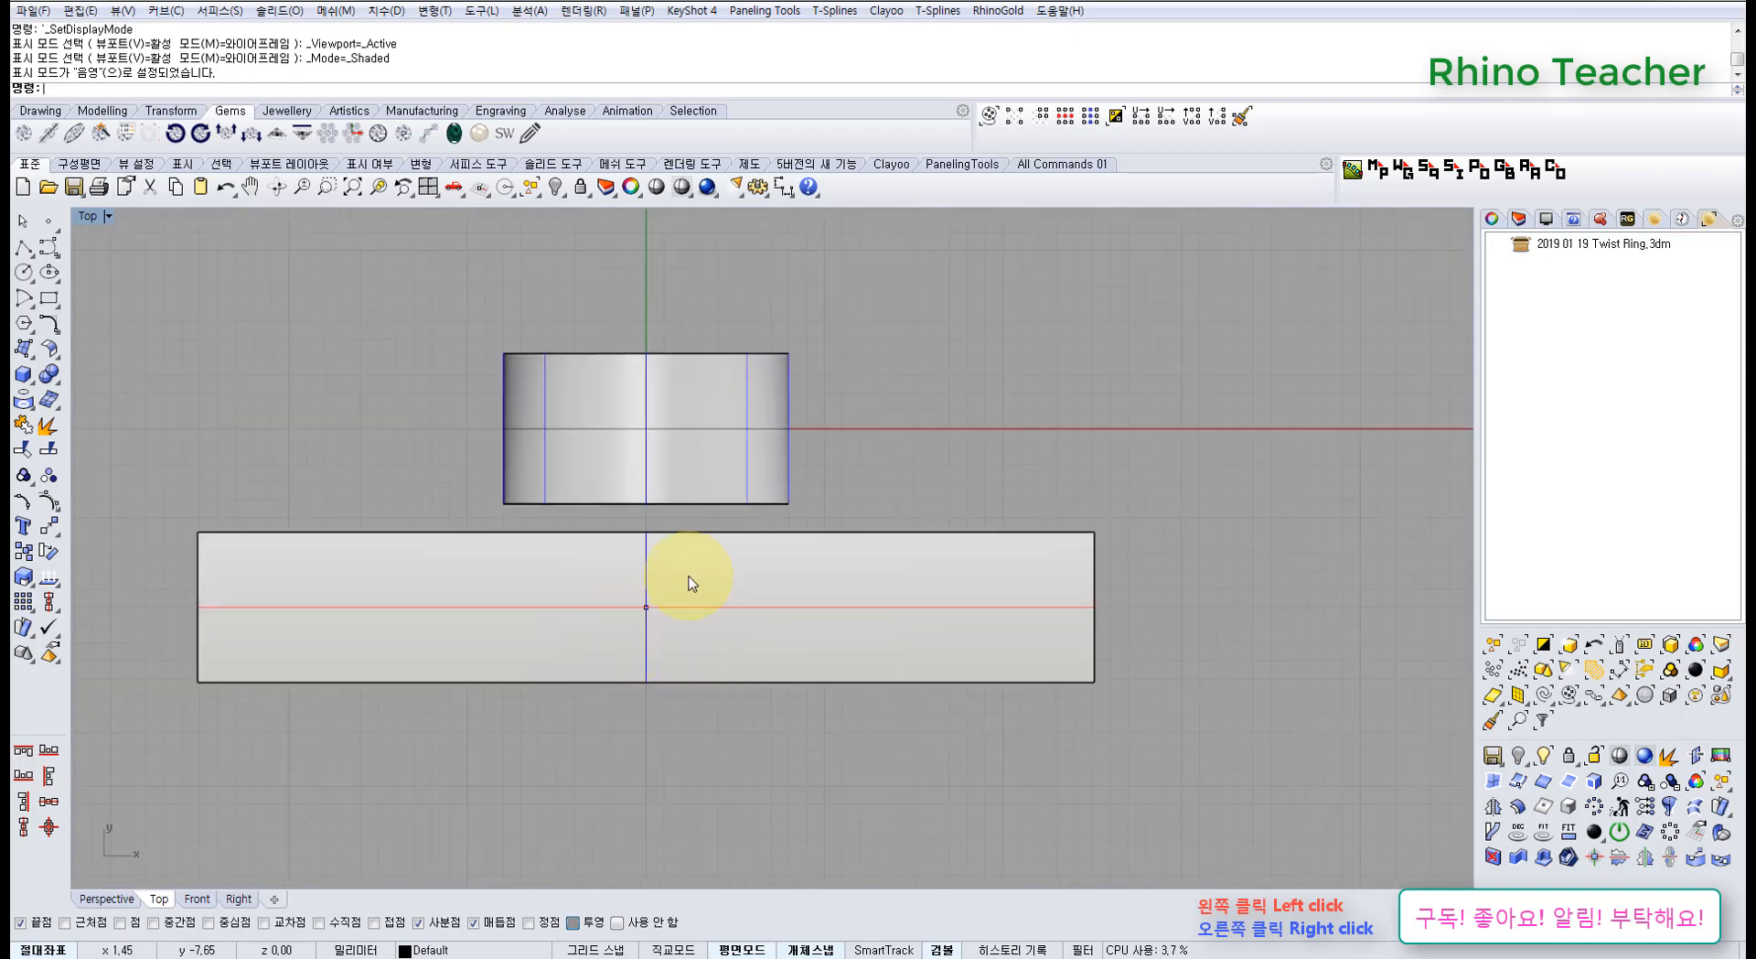
scroll(628, 606, "down", 3)
scroll(627, 617, "up", 1)
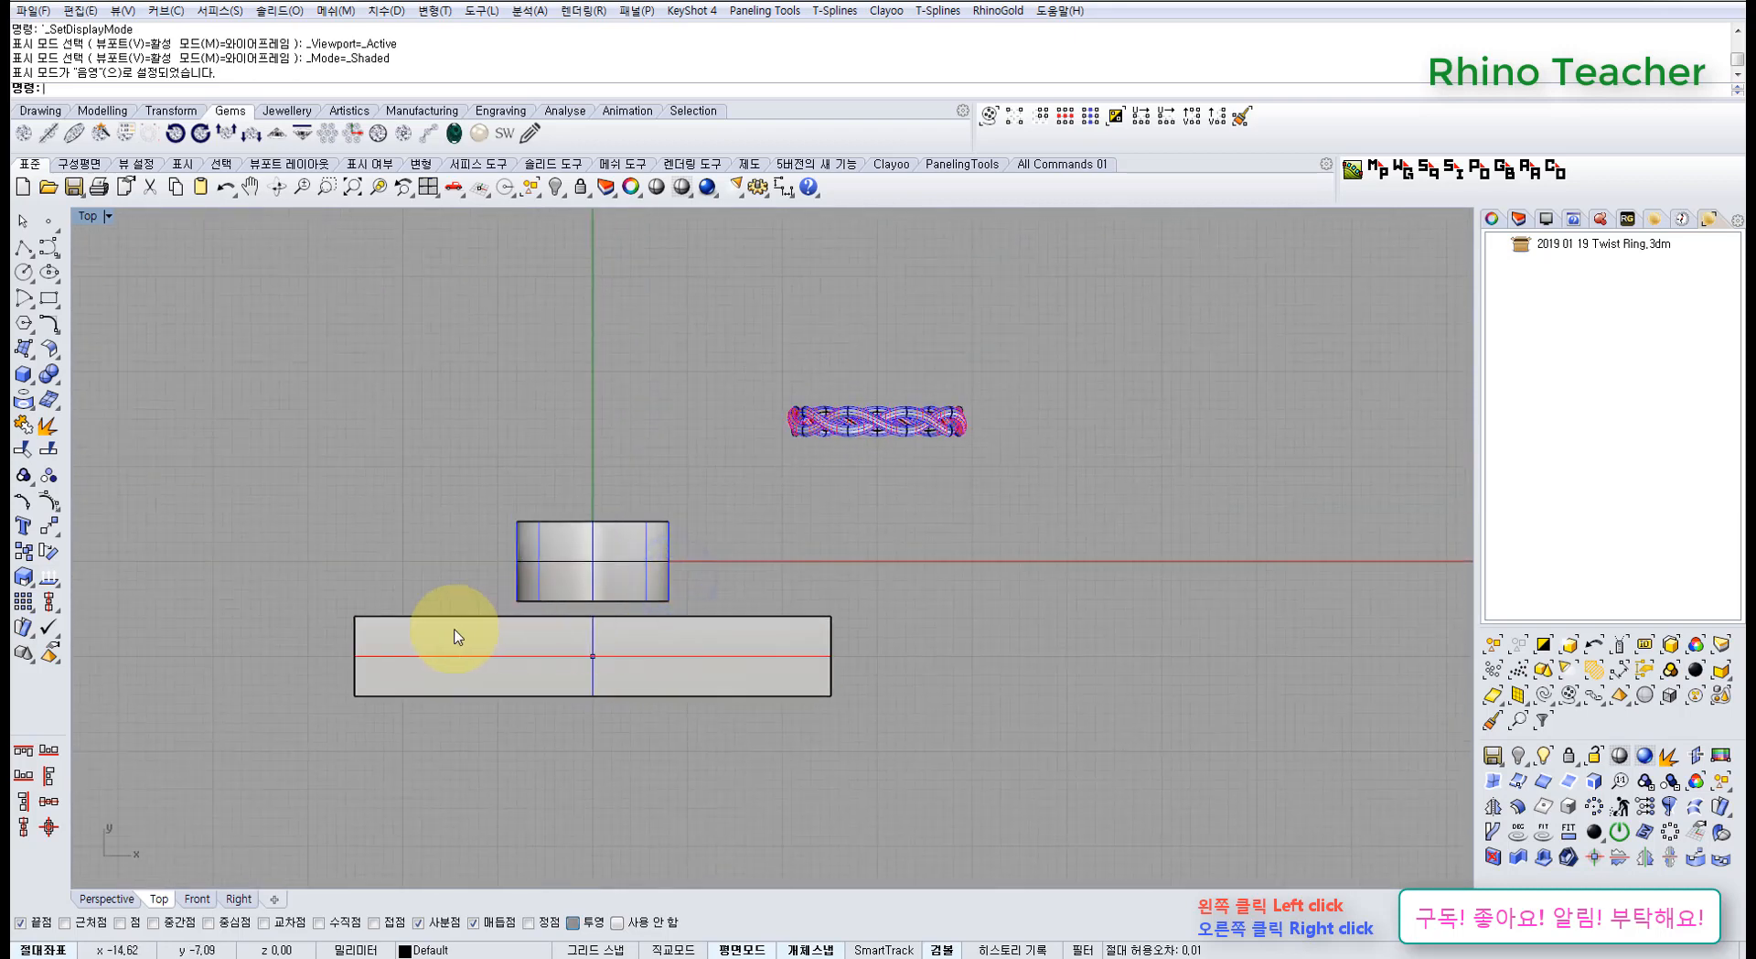
scroll(363, 650, "up", 2)
right_click_drag(1063, 386, 1014, 367)
right_click_drag(956, 480, 717, 588)
key("ctrl+F4")
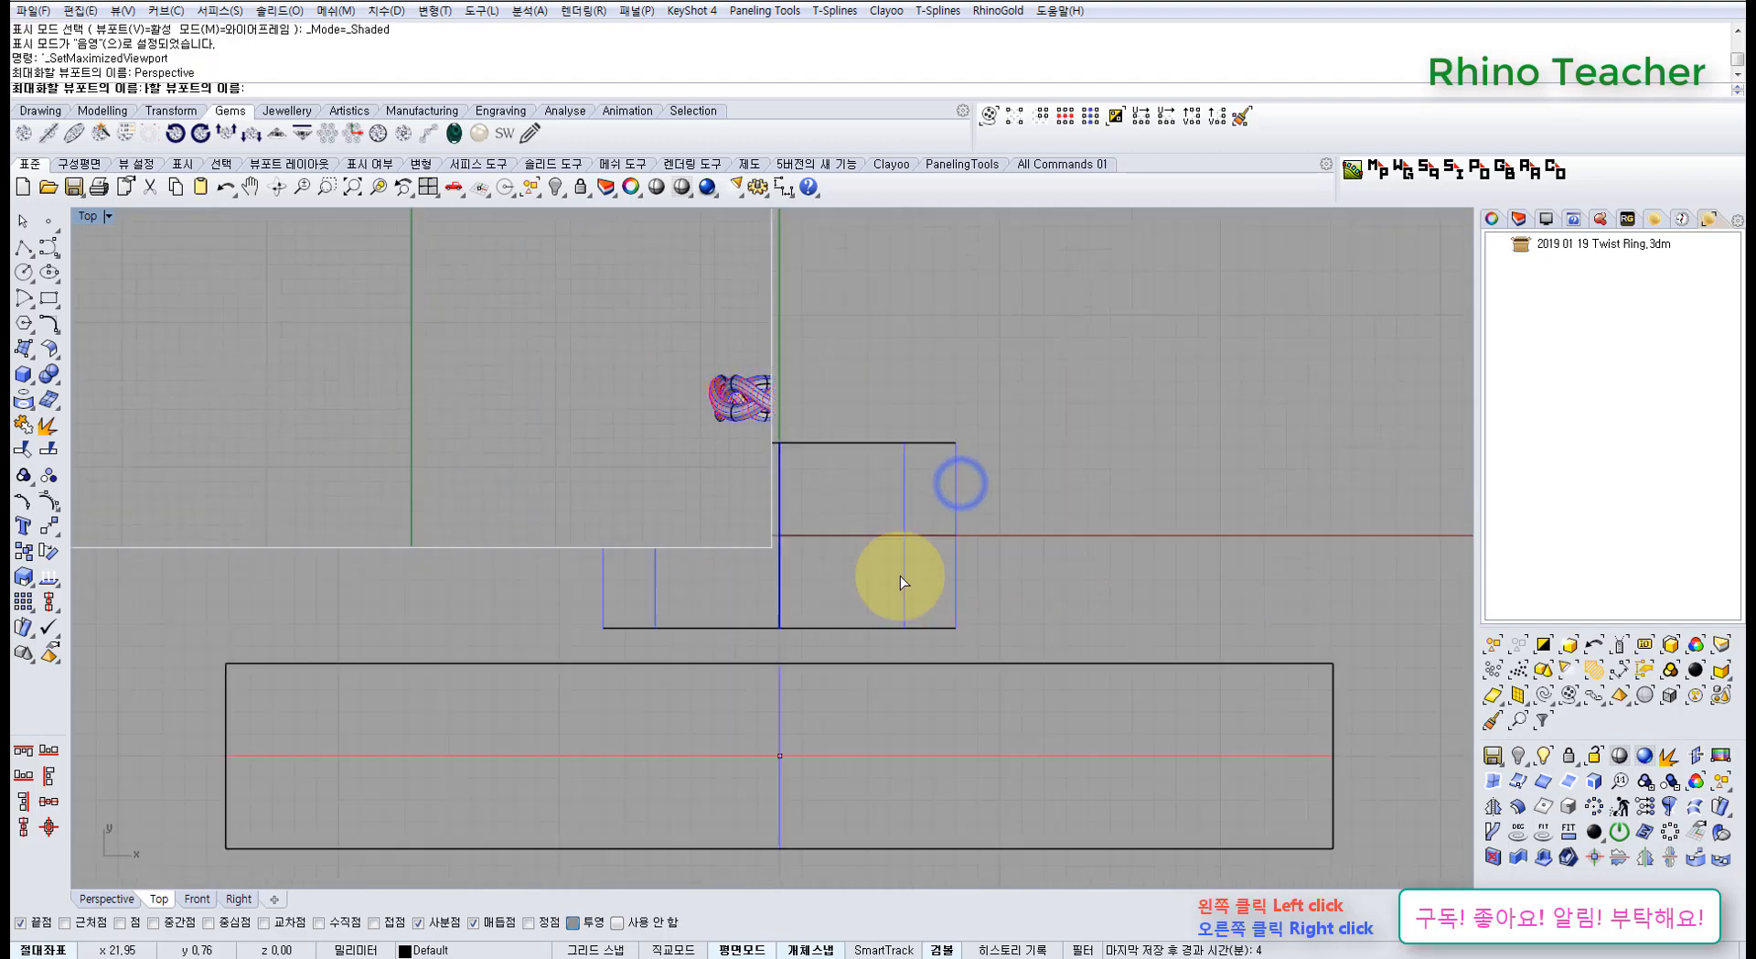
right_click_drag(929, 580, 764, 568)
scroll(902, 673, "up", 5)
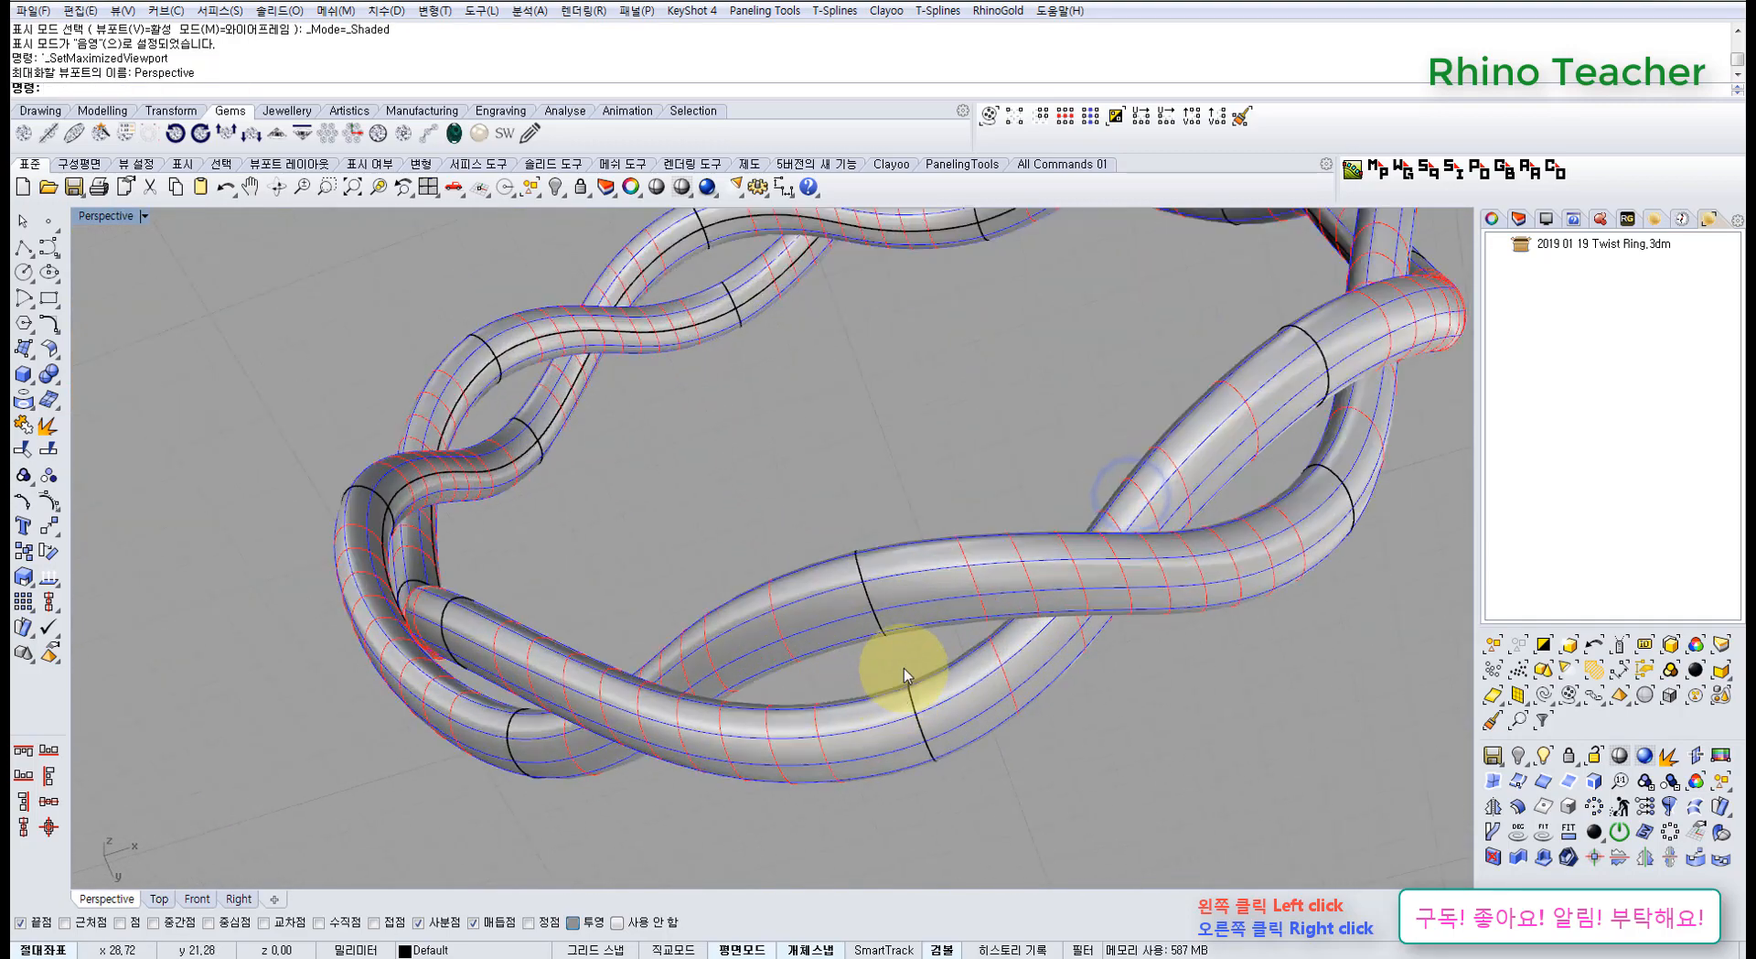
scroll(884, 625, "down", 5)
key("ctrl+F1")
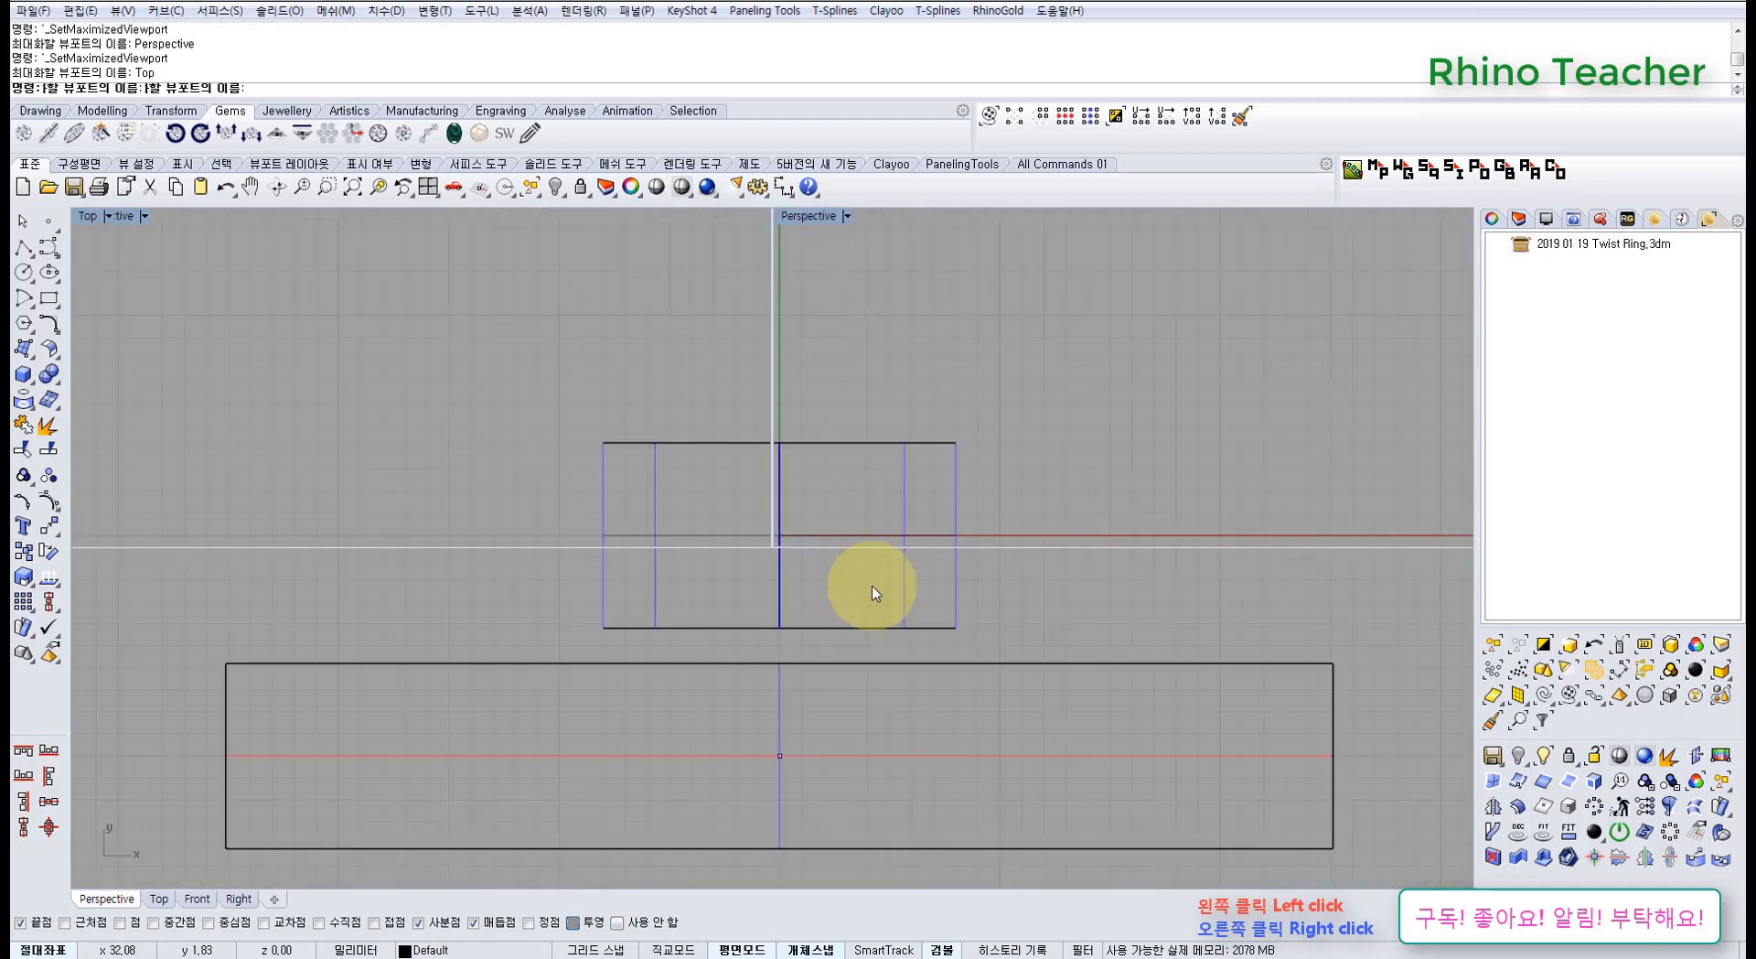
Divide the upper long edge of the flat strip into nine equal segments with points
scroll(866, 588, "down", 2)
right_click_drag(554, 665, 843, 550)
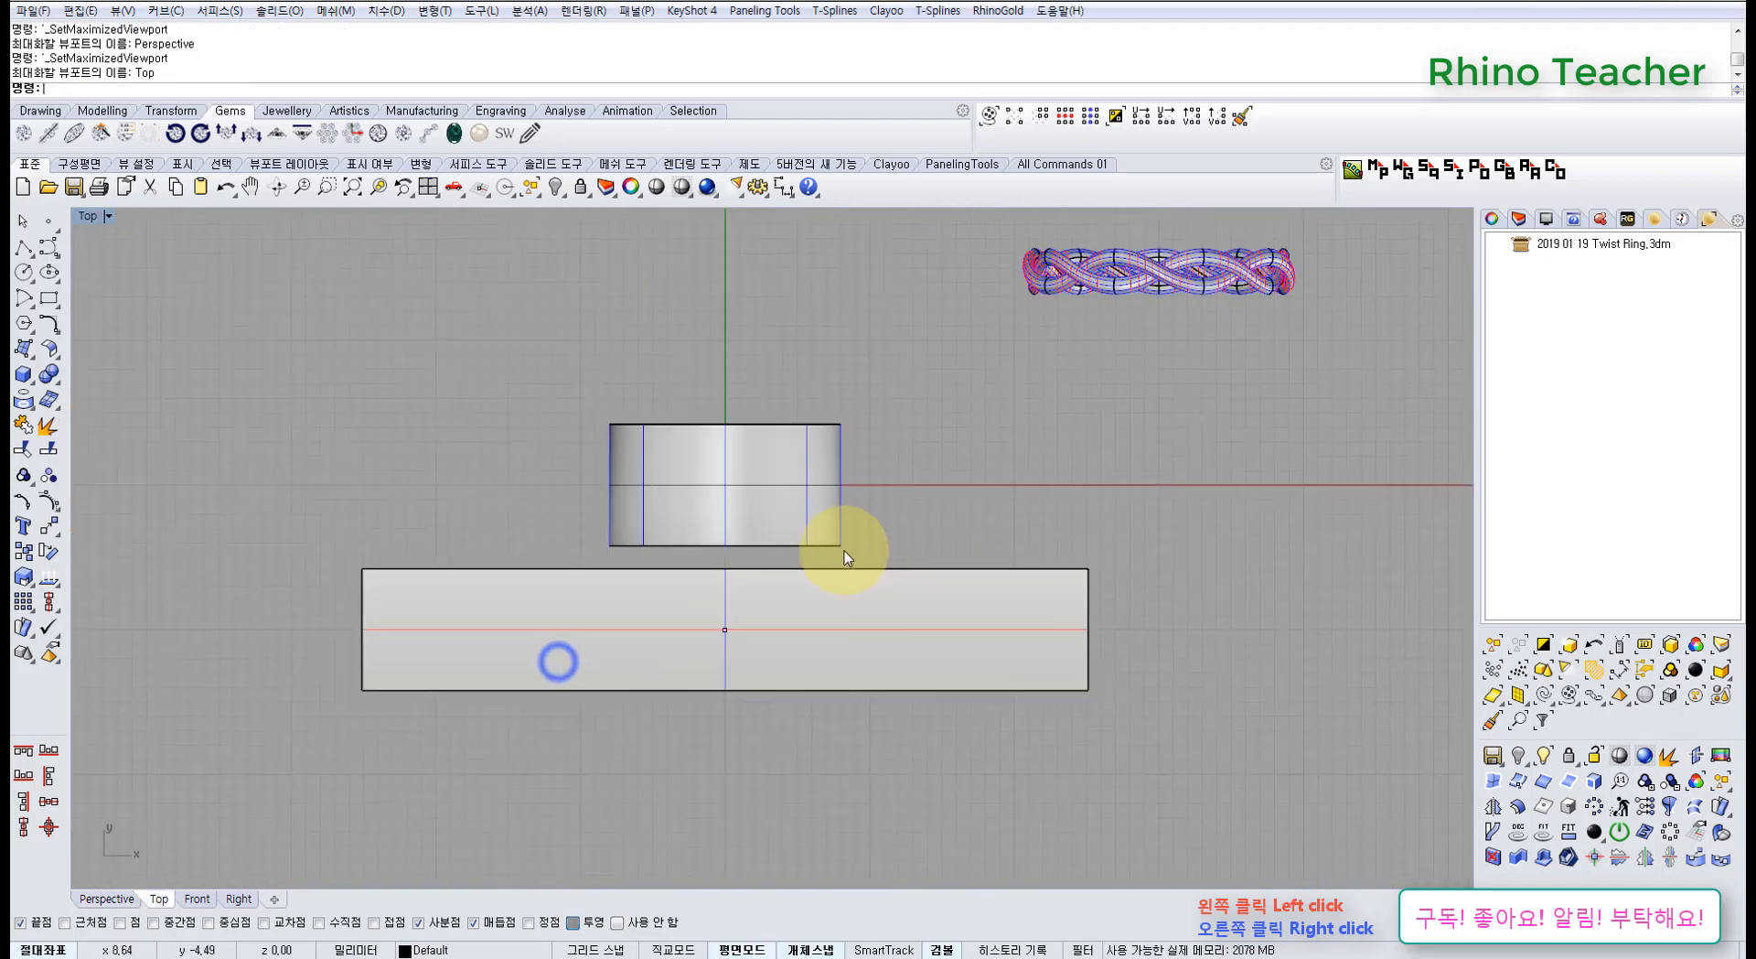
left_click(52, 234)
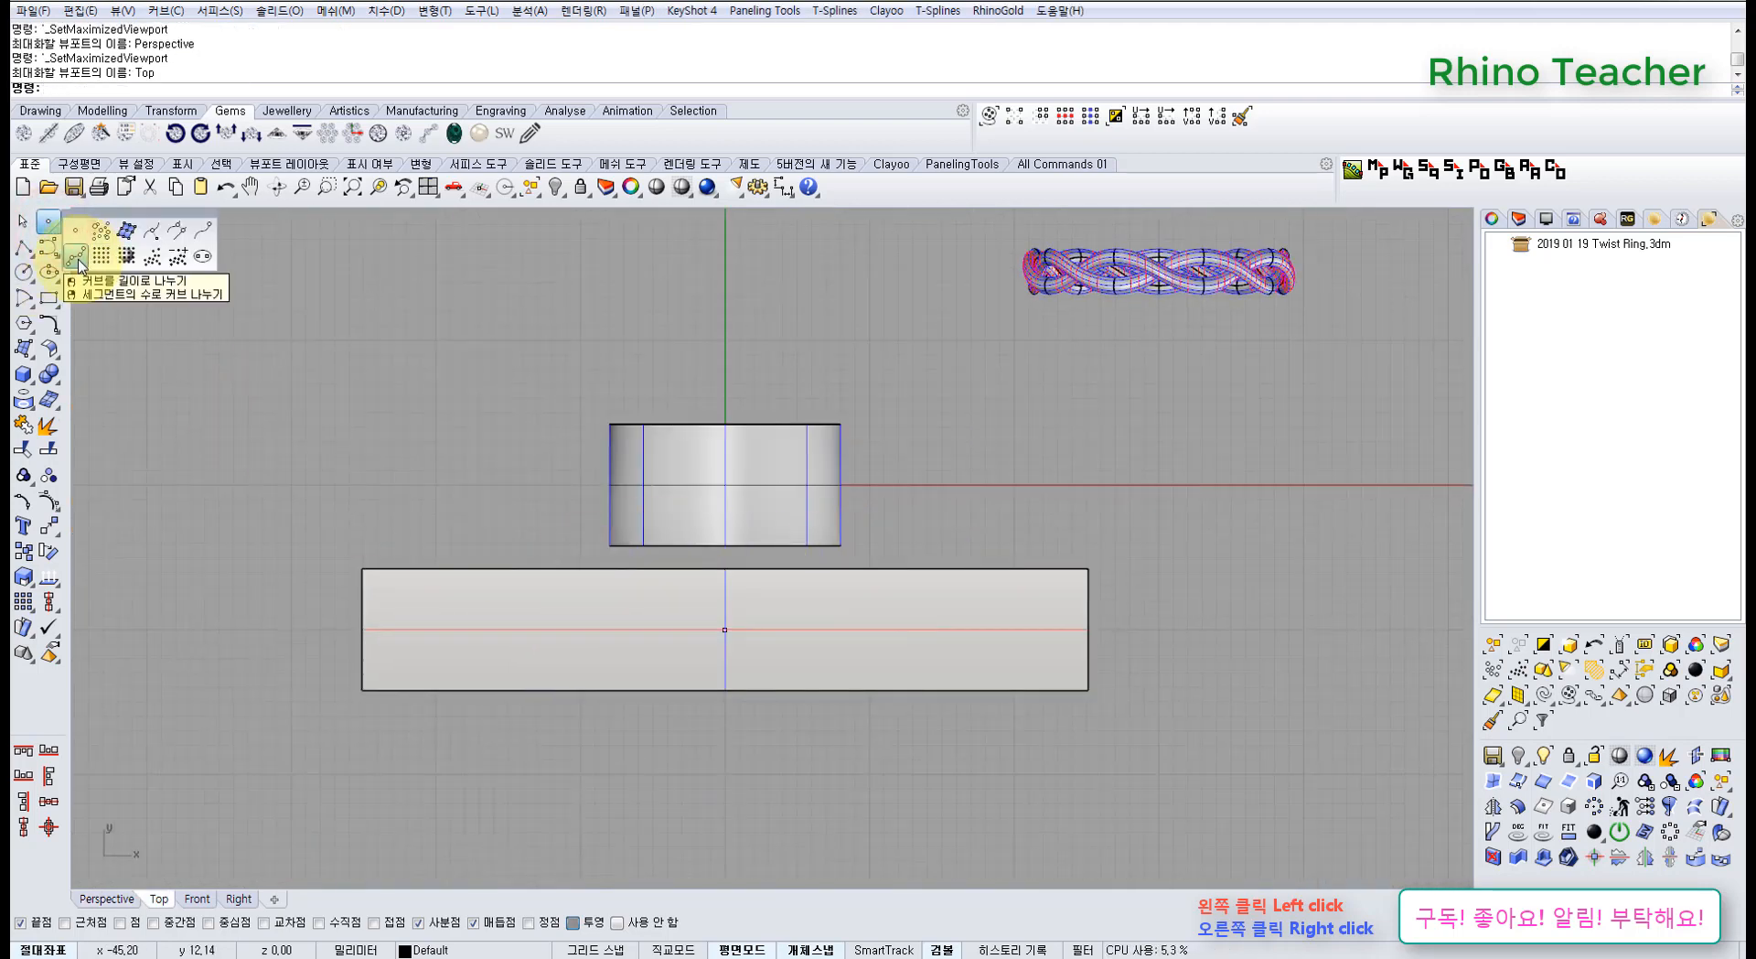
right_click(79, 260)
left_click(507, 569)
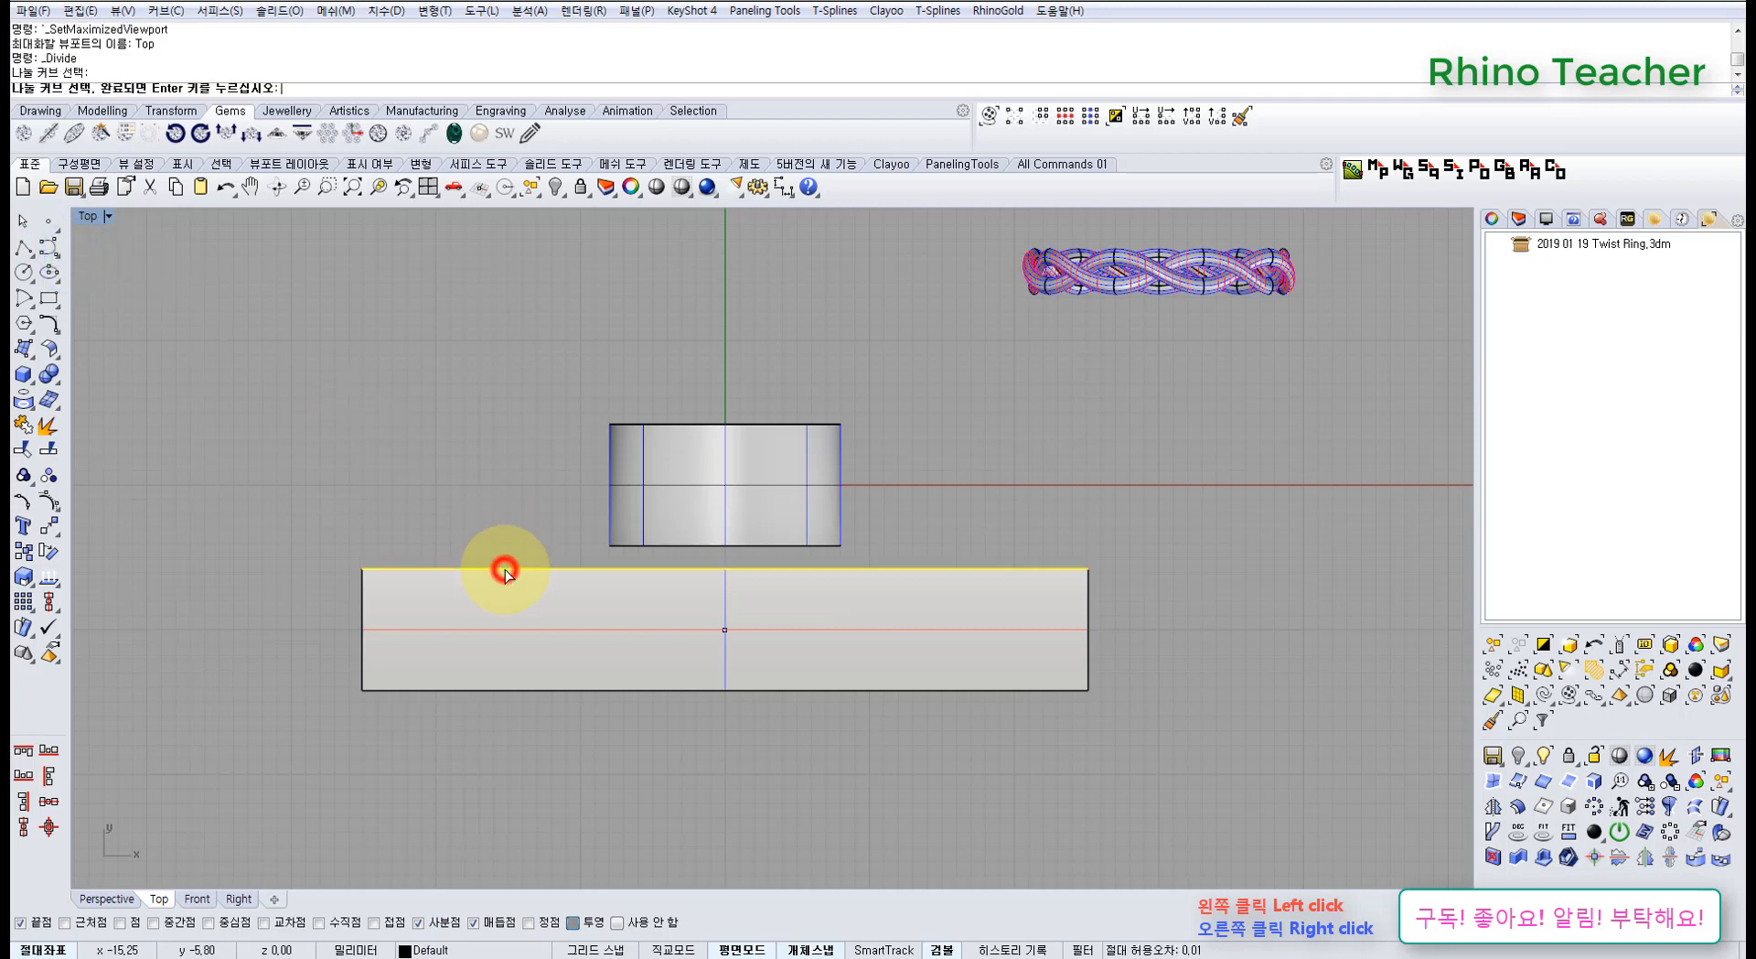
right_click(470, 485)
left_click(455, 435)
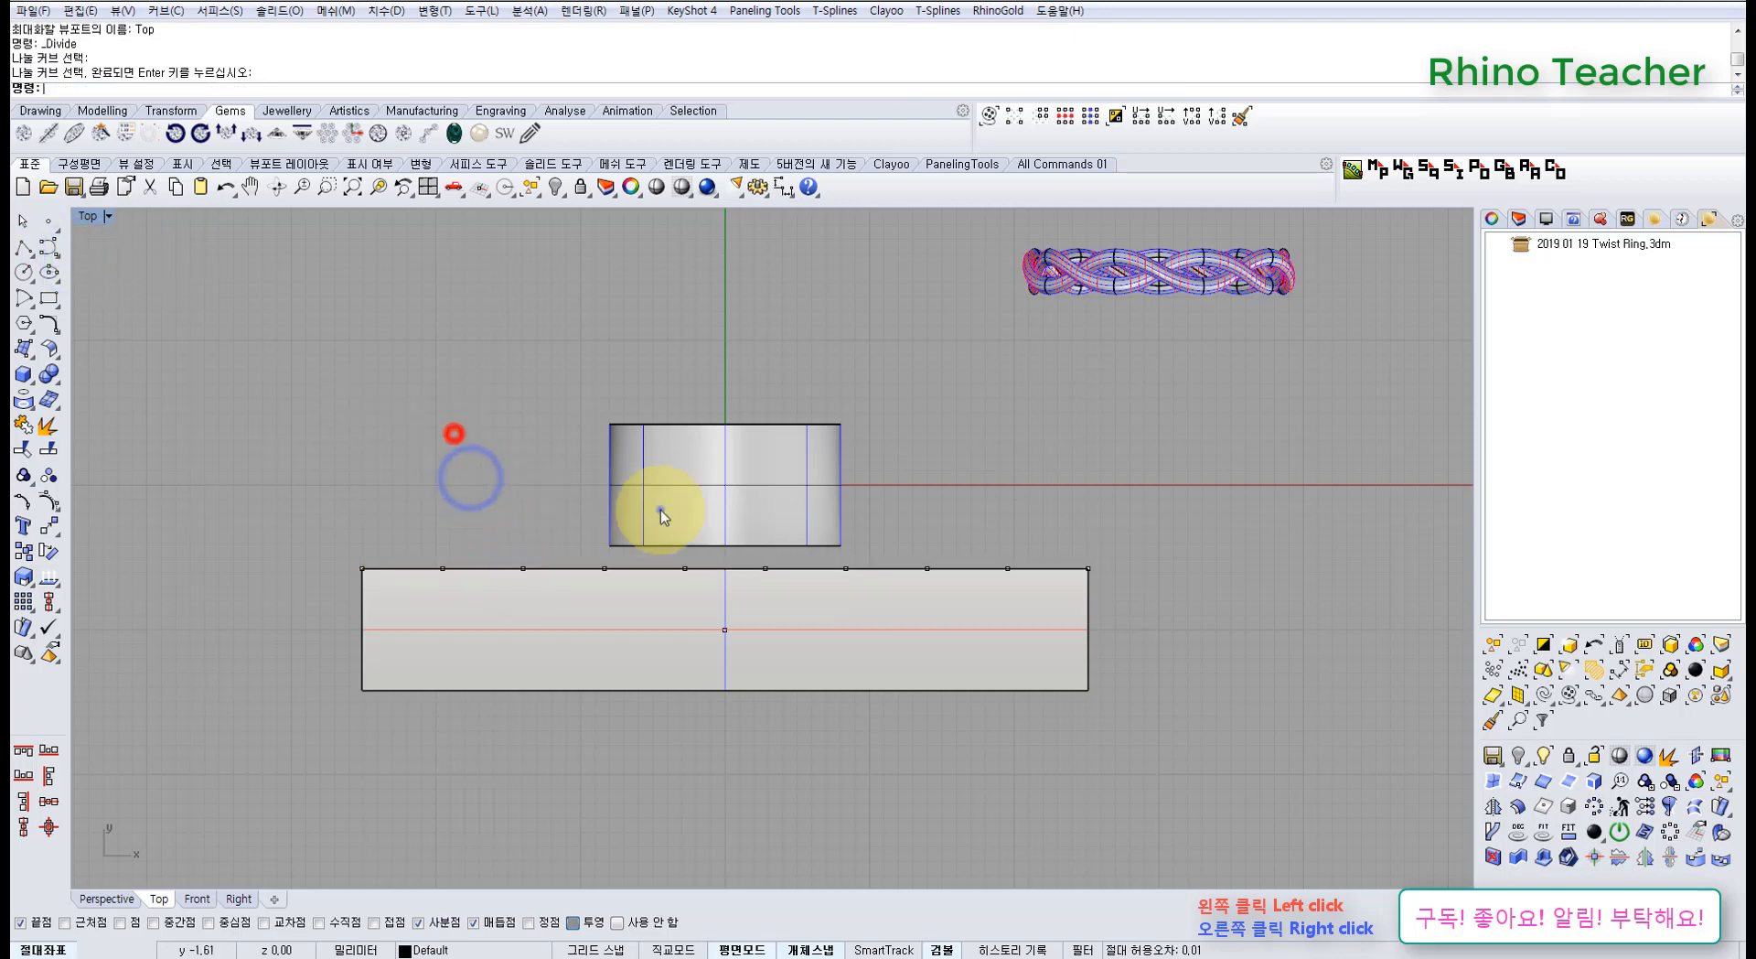
Draw two vertical polylines from the division points bounding the middle segment, running down past the strip's lower edge
right_click_drag(662, 510, 527, 415)
left_click(24, 243)
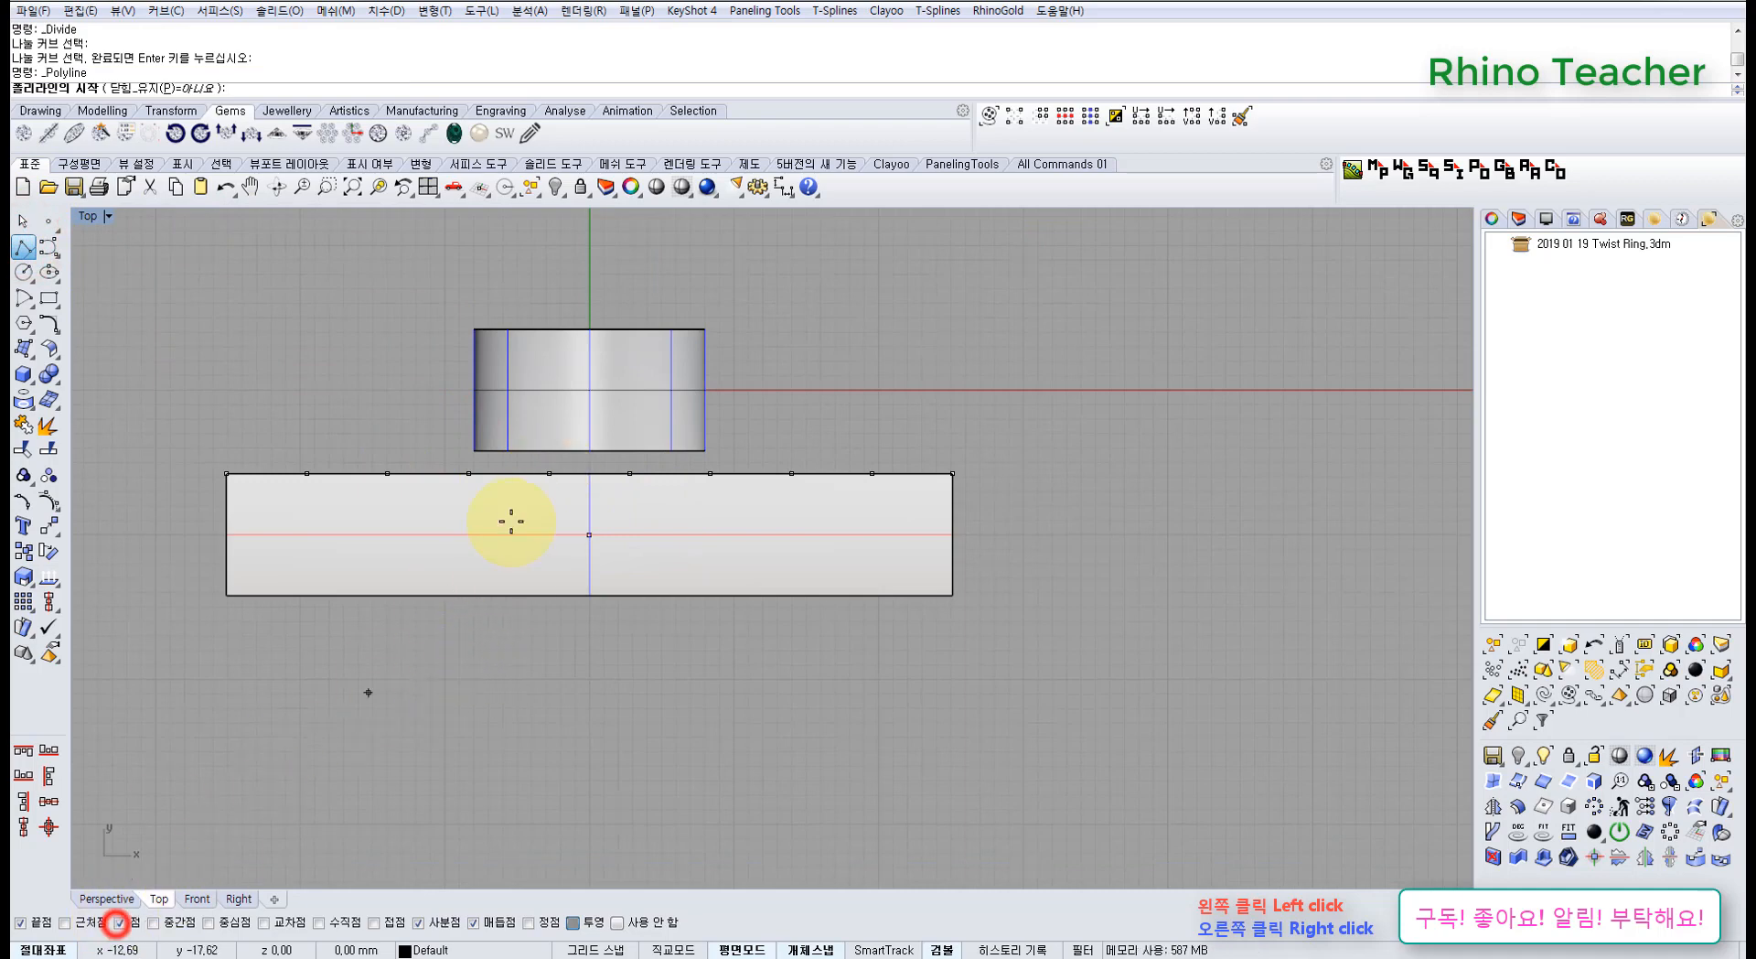
left_click(548, 474)
left_click(522, 728)
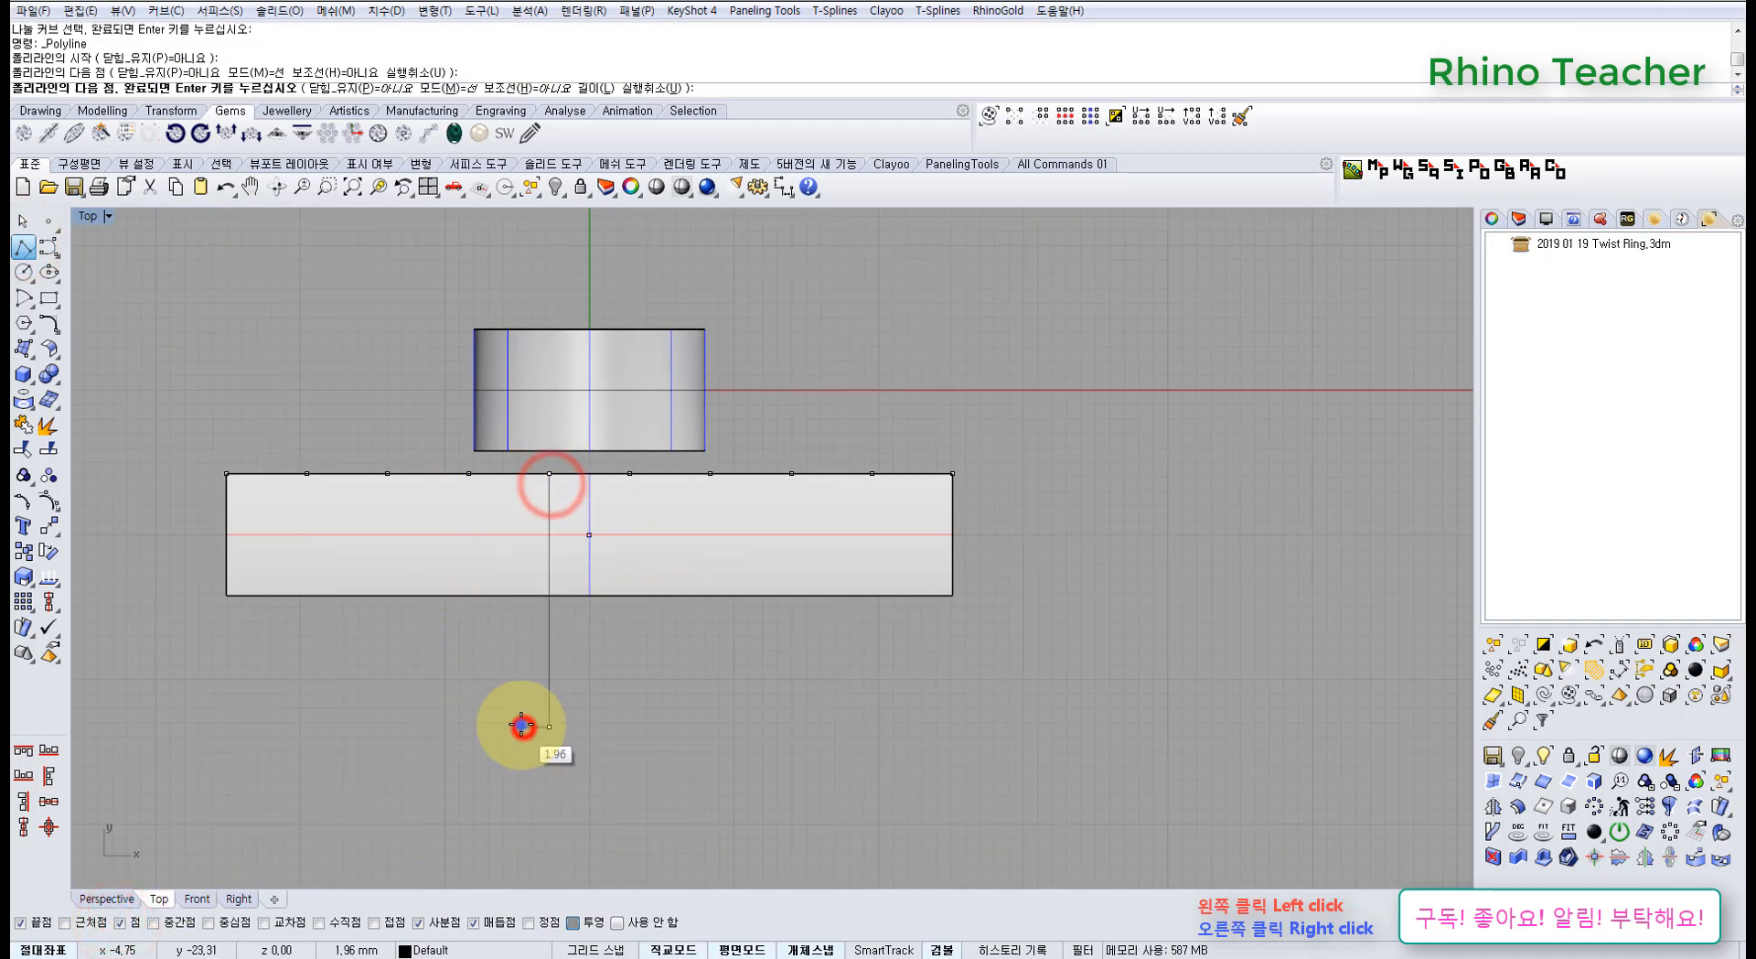
right_click(629, 544)
right_click(631, 538)
left_click(629, 469)
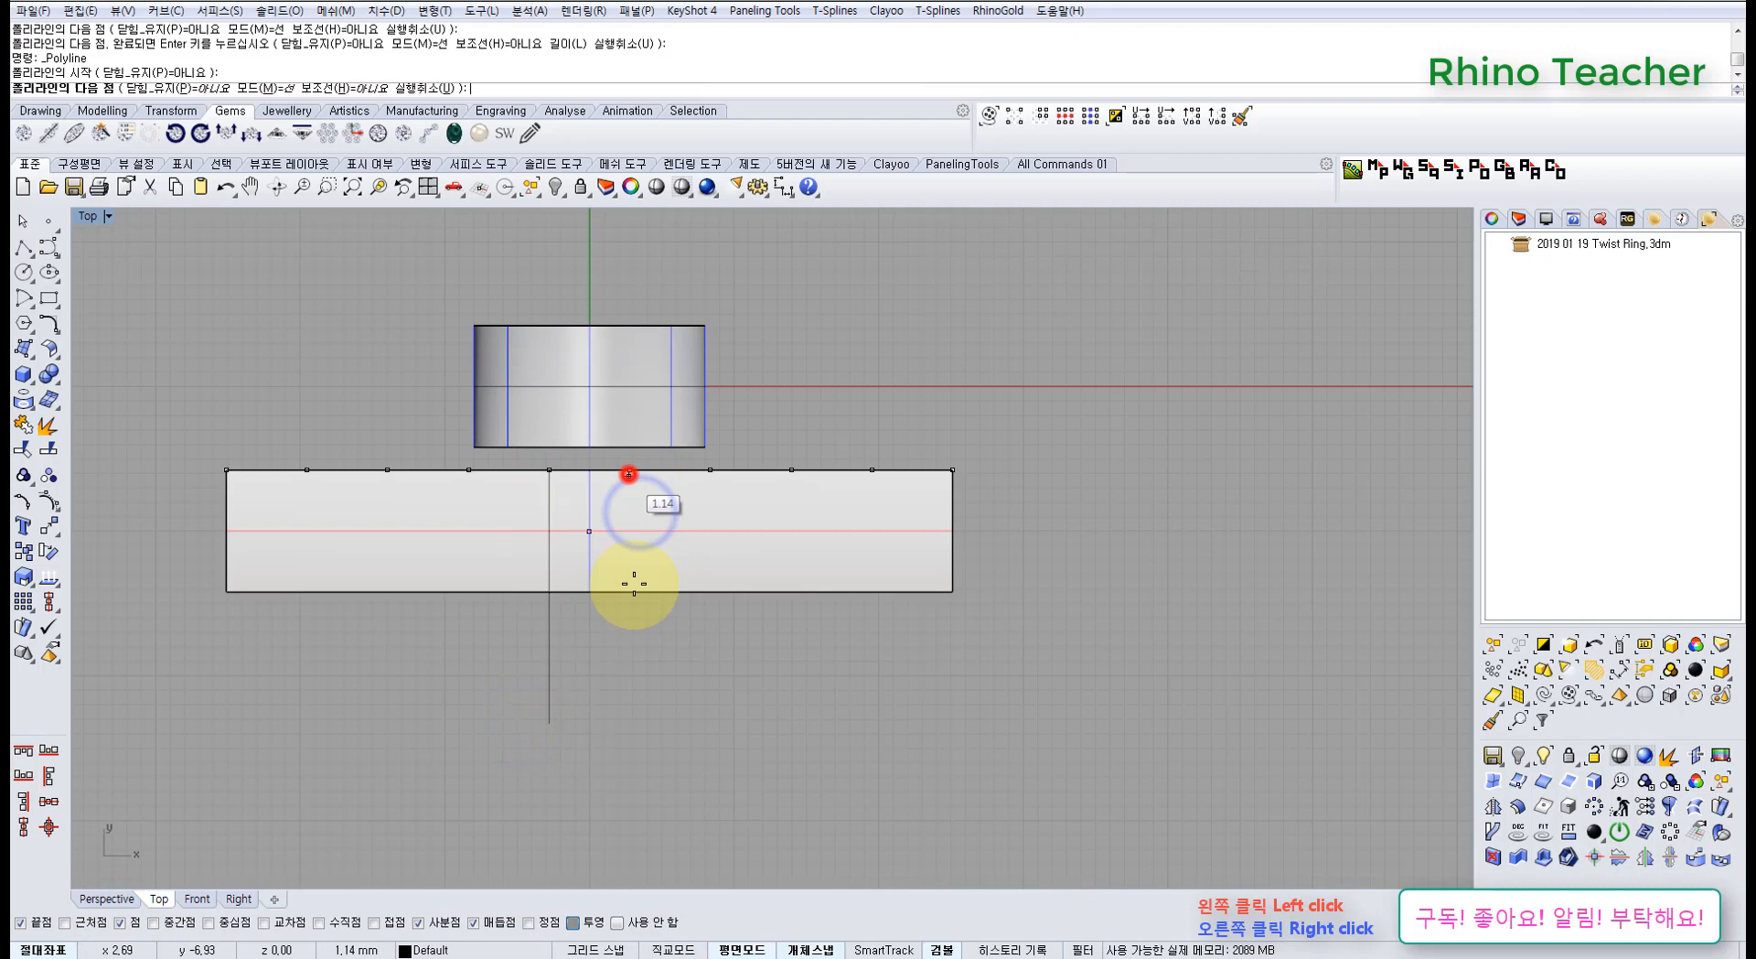
left_click(631, 702)
right_click(628, 705)
Maximize the Right viewport and hide the finished twist ring
key("ctrl+F3")
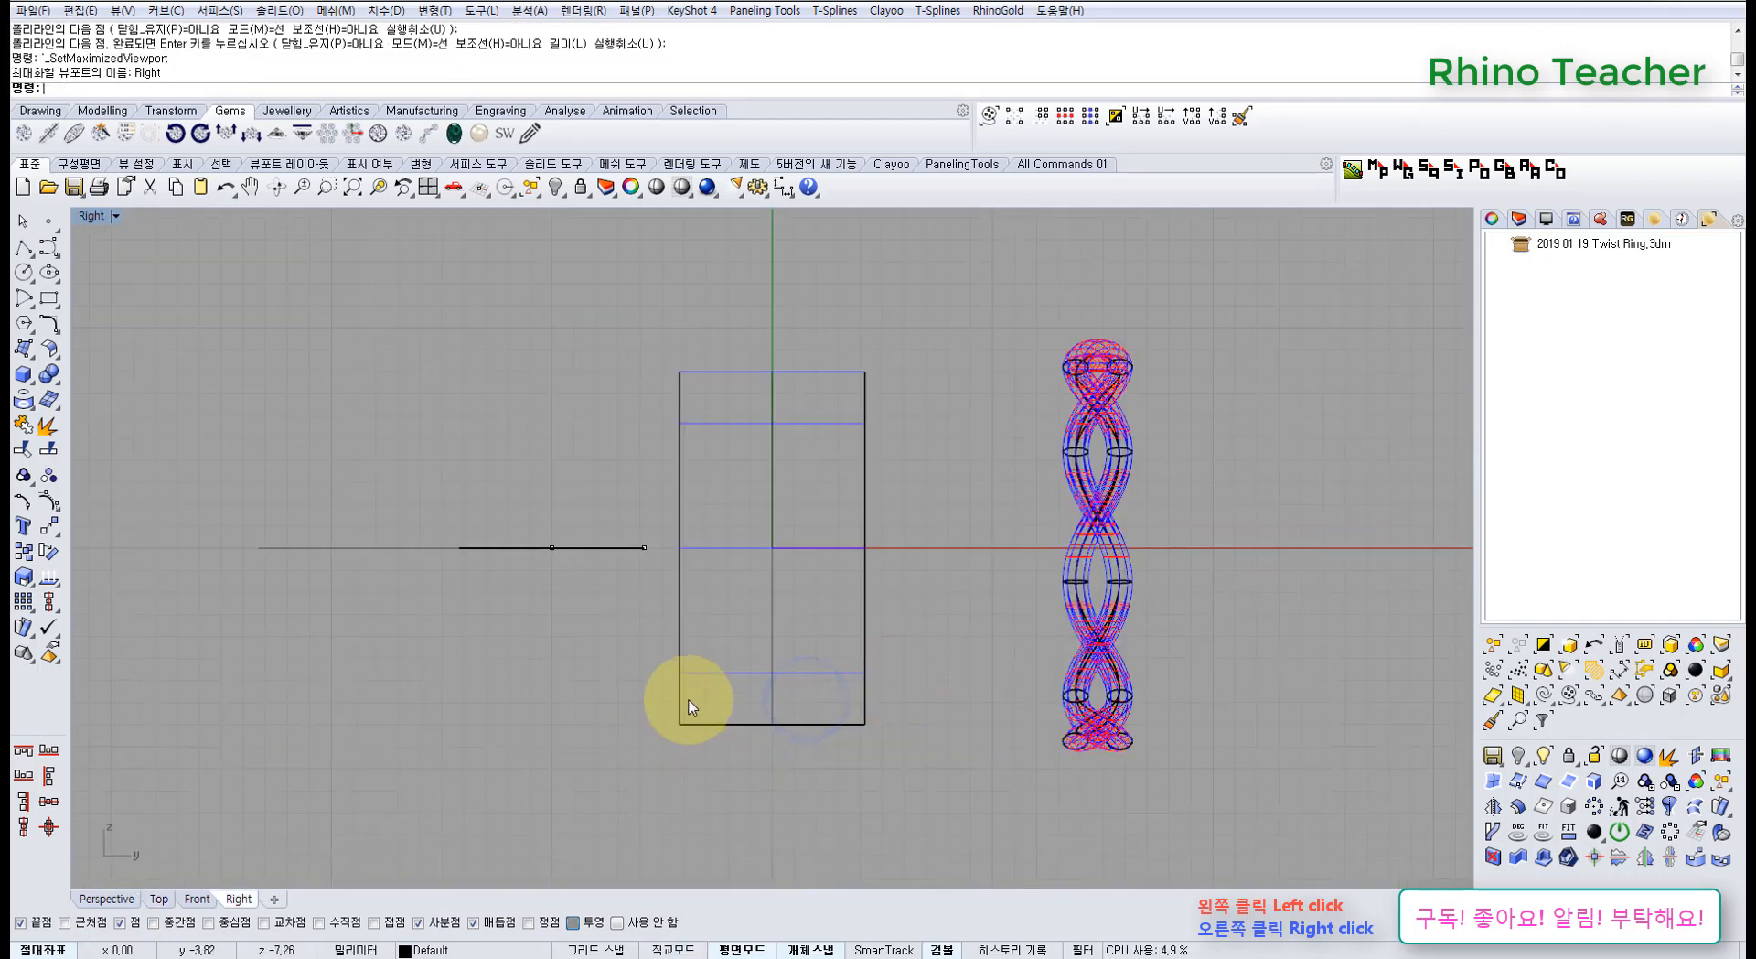
left_click(997, 579)
left_click(558, 187)
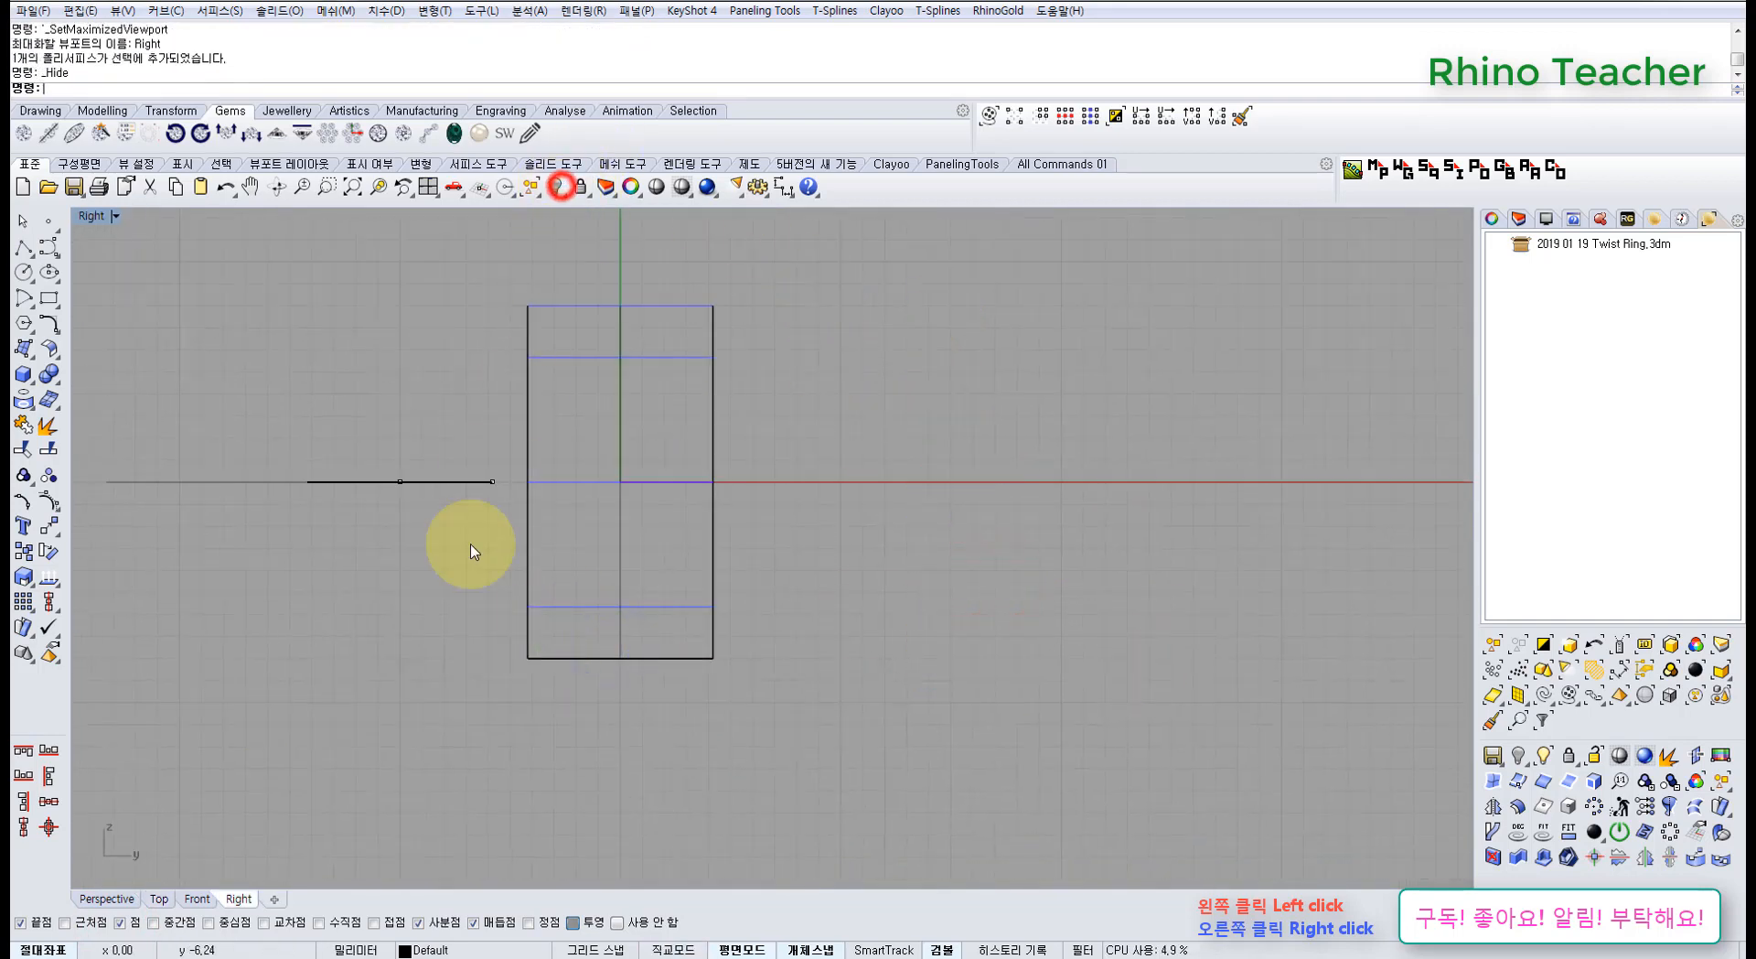
Draw a deformable circle about 0.9 mm in diameter, centred on the flattened strip's centroid point
mouse_move(473, 568)
right_mouse_down("ctrl")
mouse_move(541, 459)
mouse_move(530, 421)
right_mouse_up("ctrl")
left_click(23, 272)
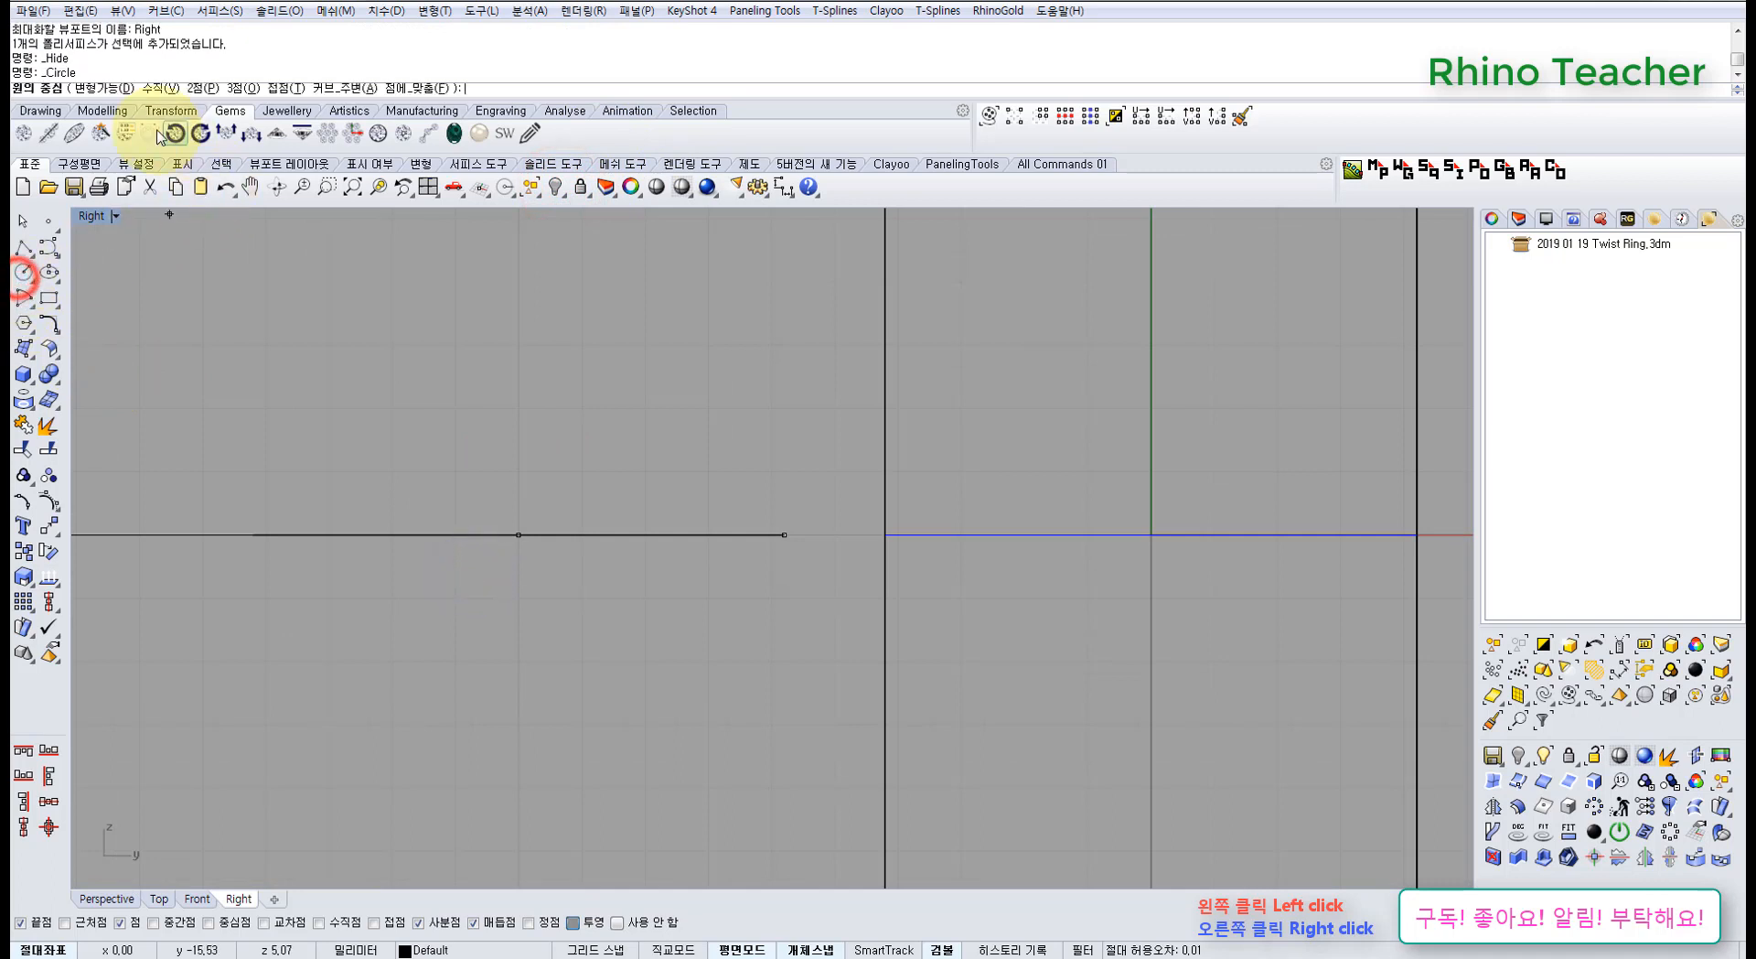
left_click(116, 92)
left_click(519, 534)
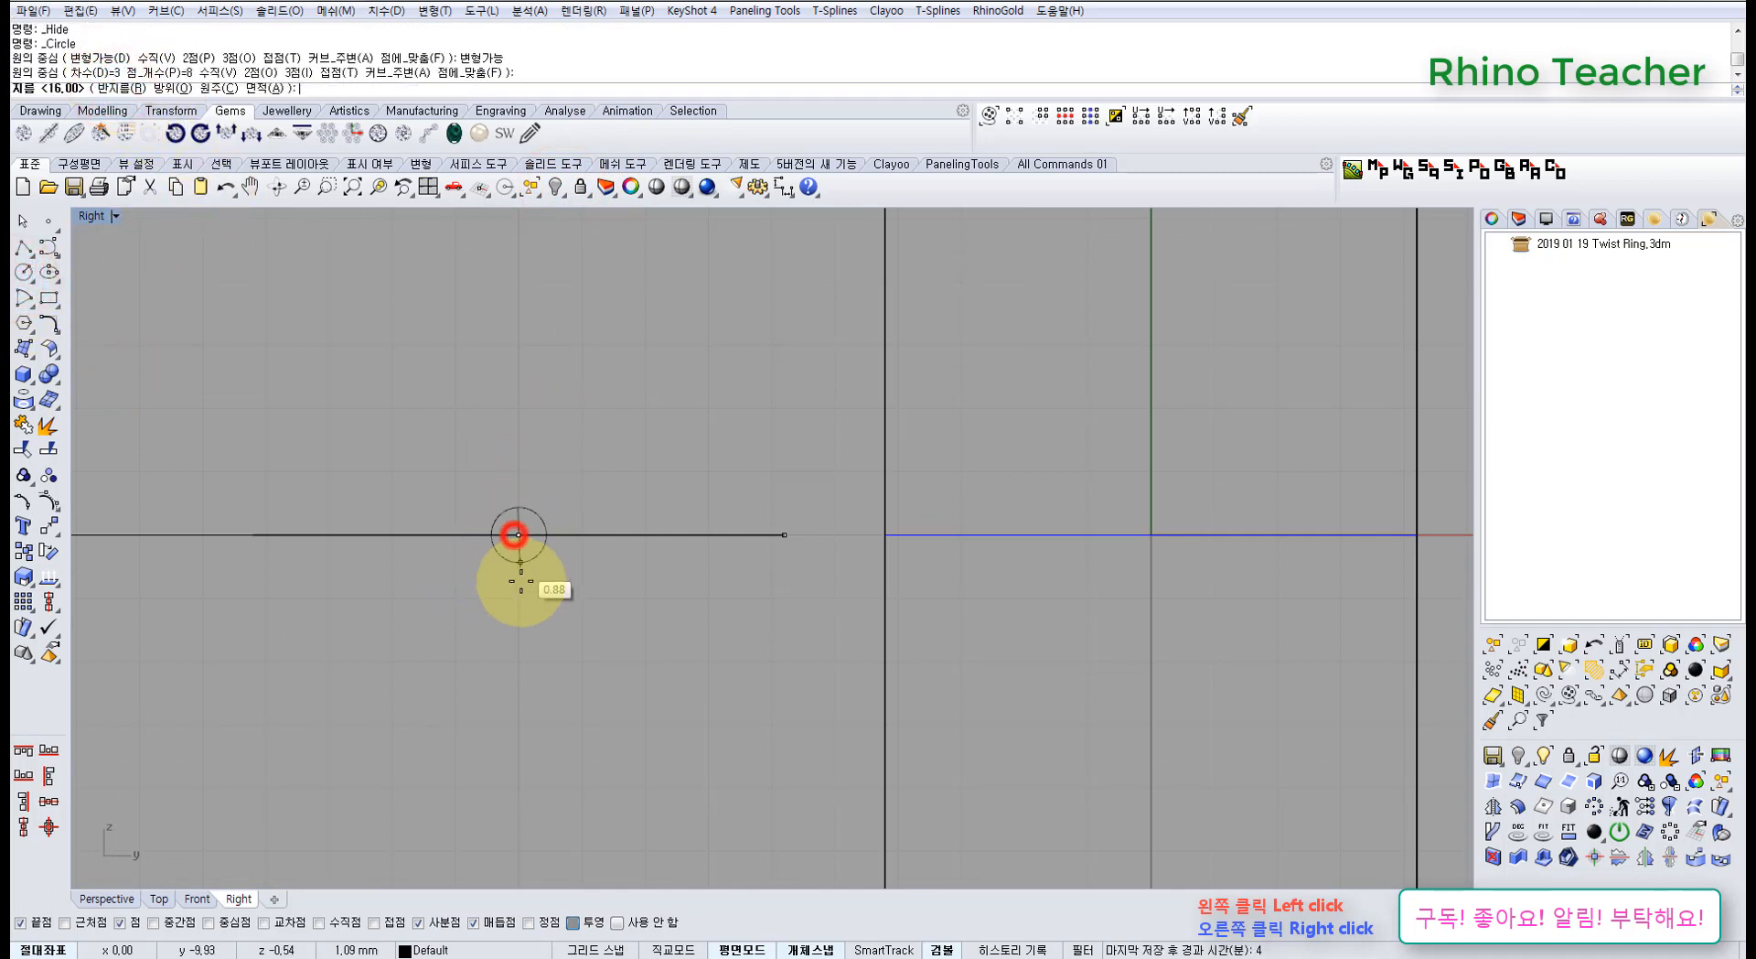
scroll(512, 559, "up", 5)
left_click(512, 573)
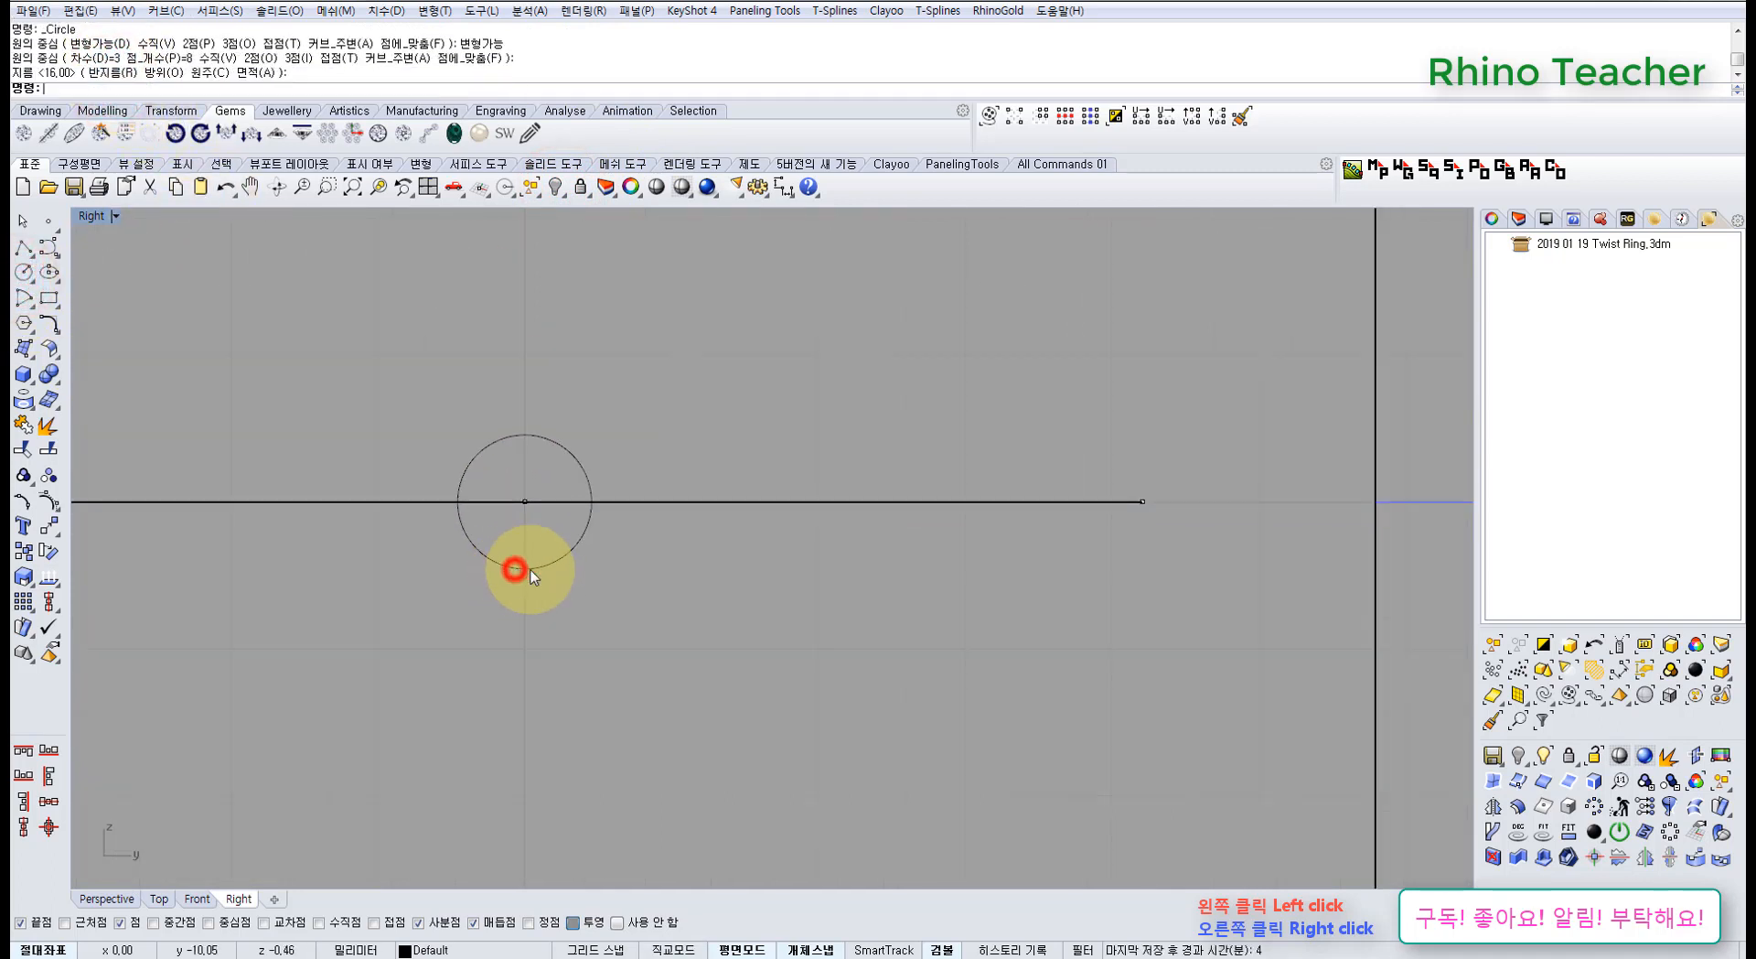
Flatten the circle vertically about its centre into a horizontal ellipse
left_click(515, 569)
right_click_drag(475, 554, 454, 728)
scroll(454, 728, "up", 4)
left_click_drag(546, 590, 552, 446)
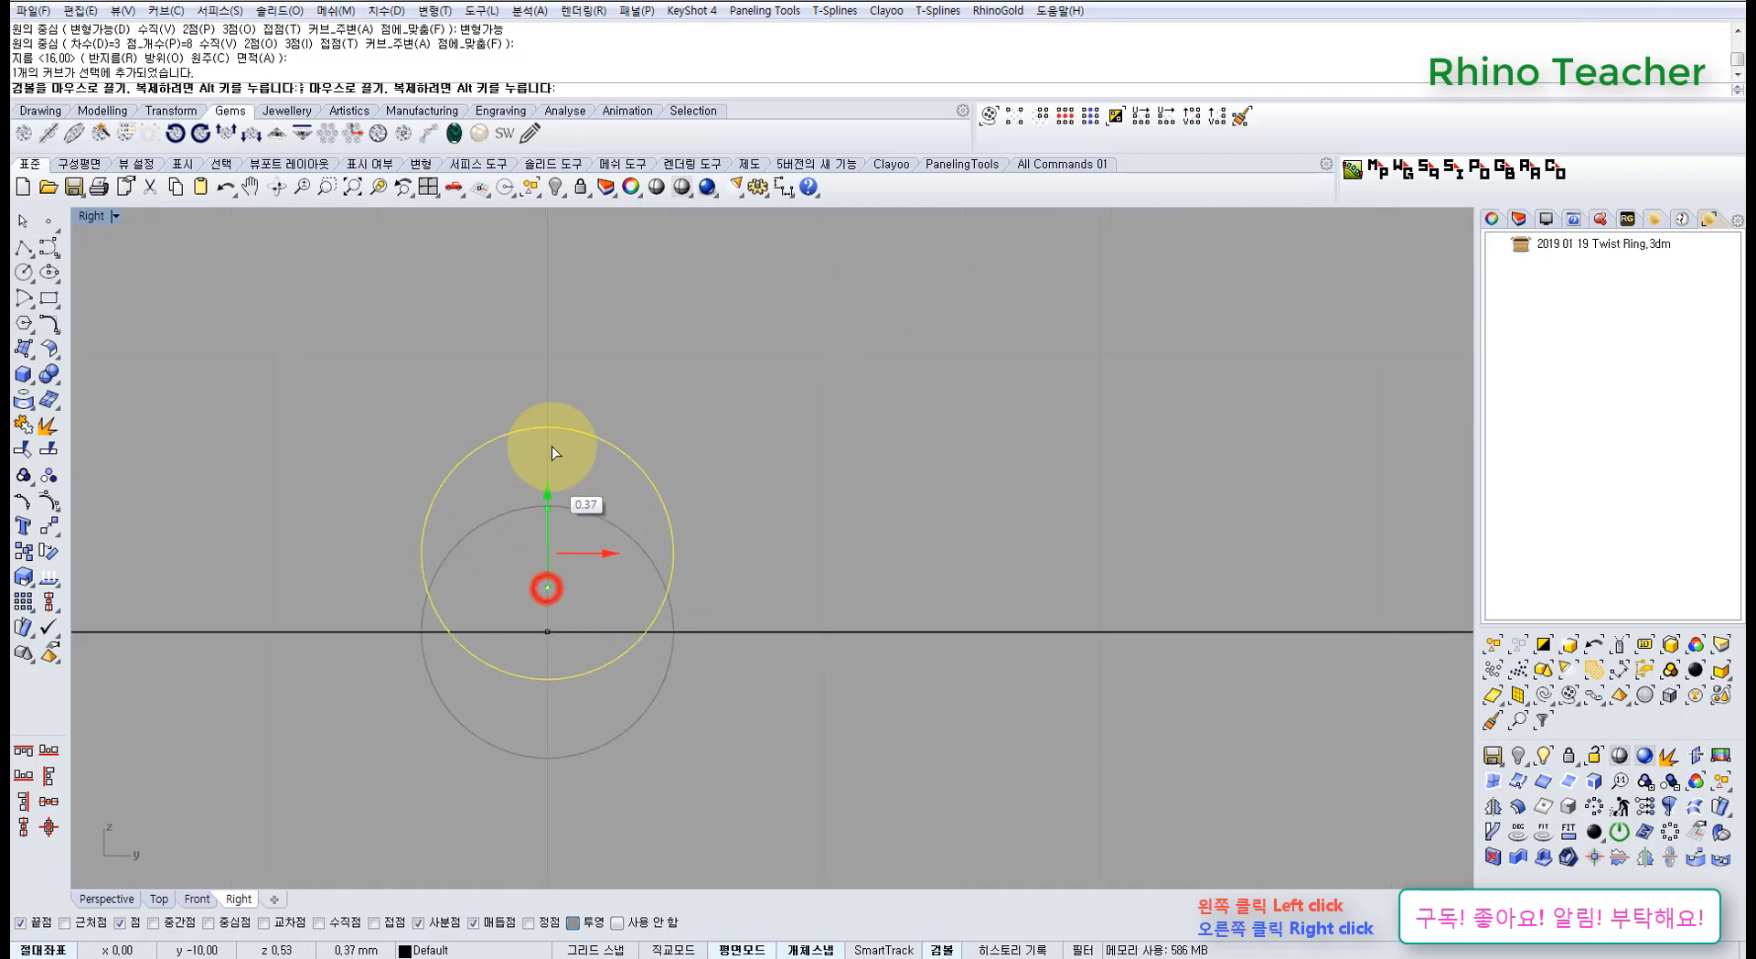
key("ctrl+z")
left_click_drag(548, 728, 542, 696)
scroll(554, 672, "down", 7)
right_click_drag(568, 677, 585, 554)
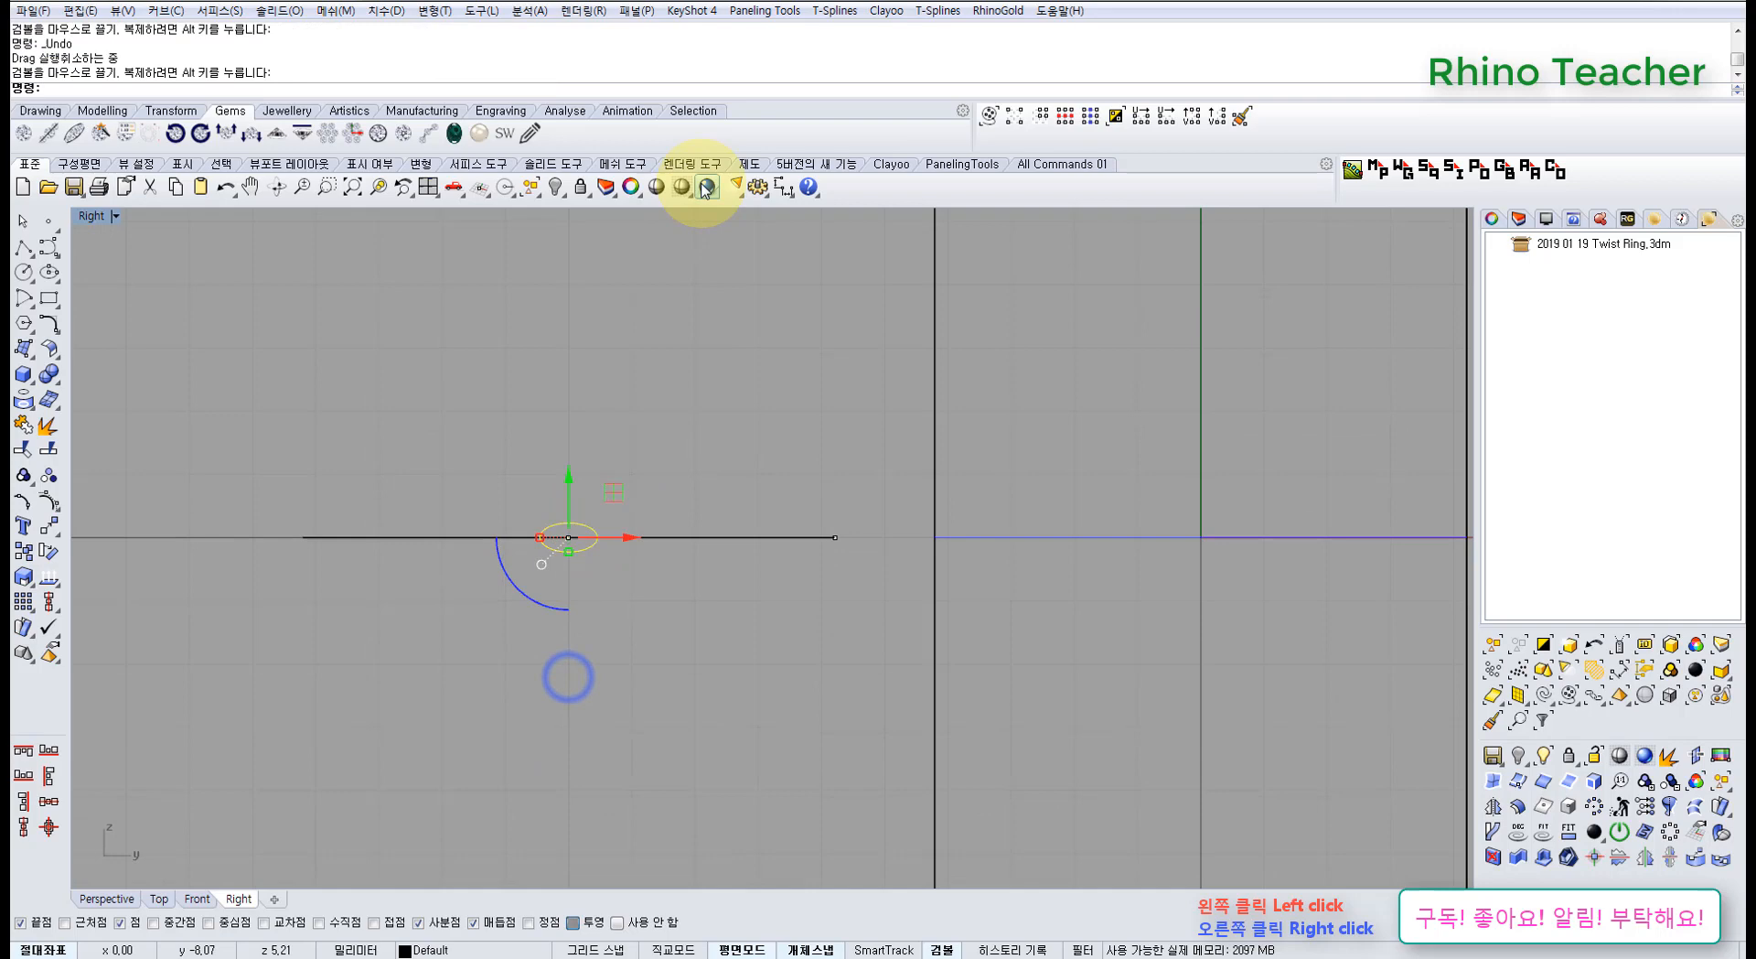
Measure the ellipse's width between its two side quadrants with a dimension
left_click(783, 187)
scroll(544, 529, "up", 5)
left_click(540, 531)
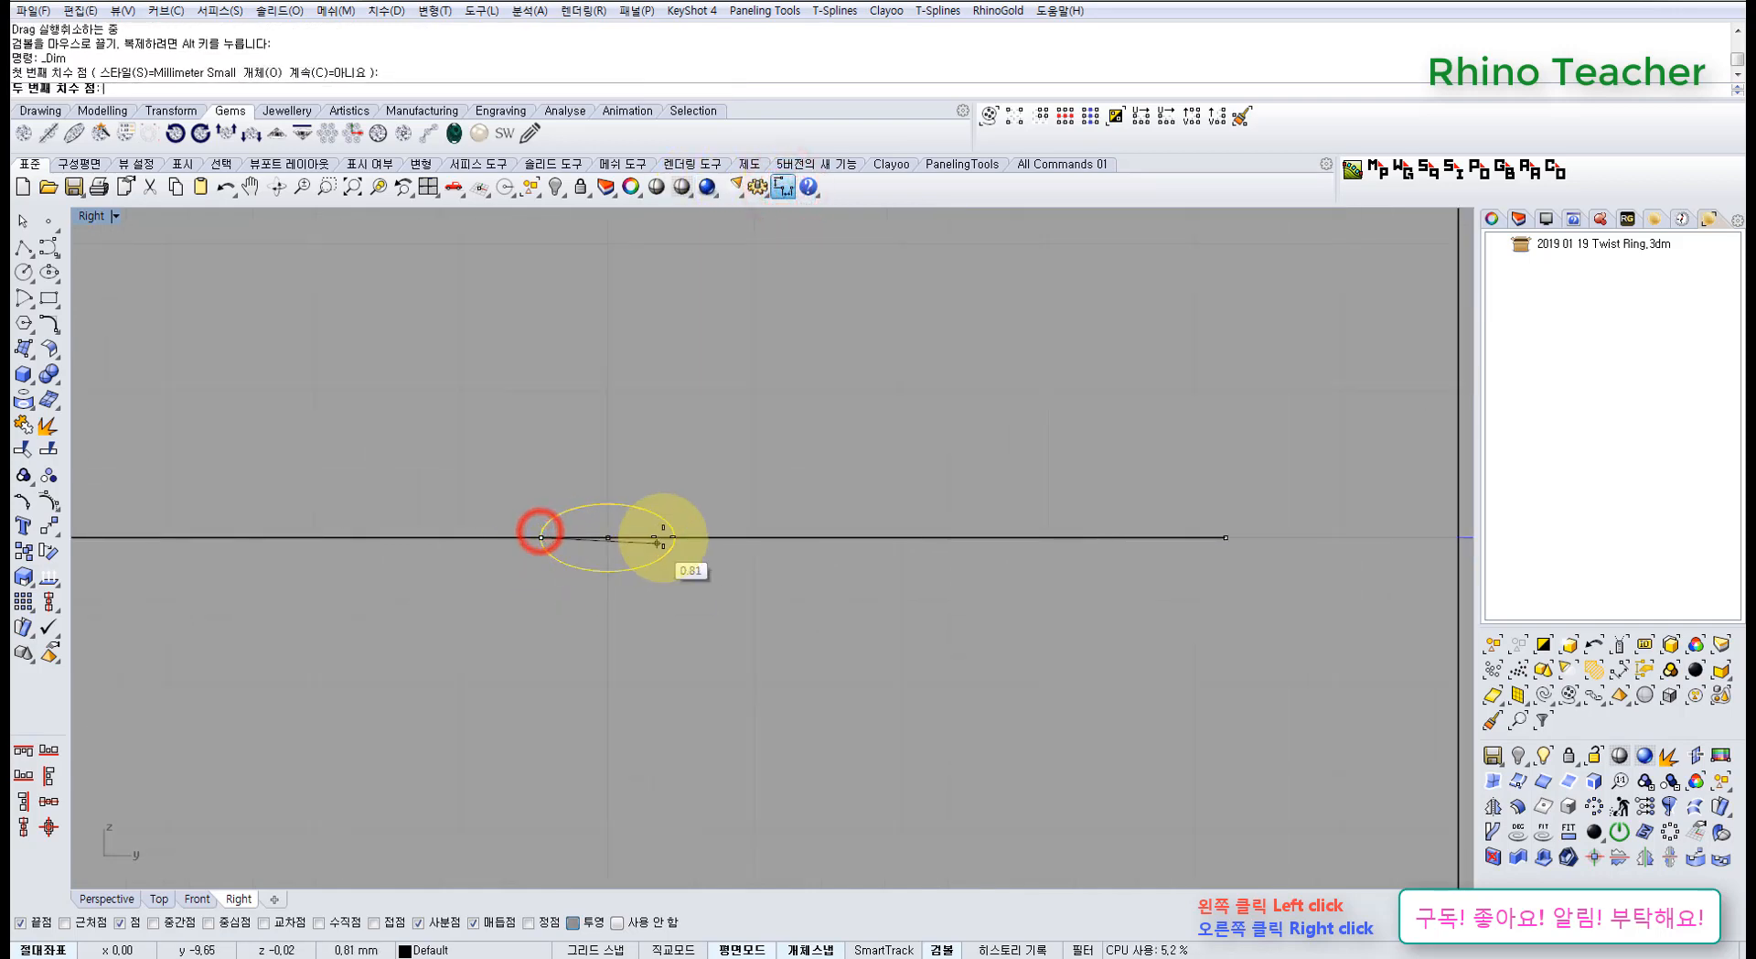
left_click(674, 537)
scroll(650, 425, "down", 6)
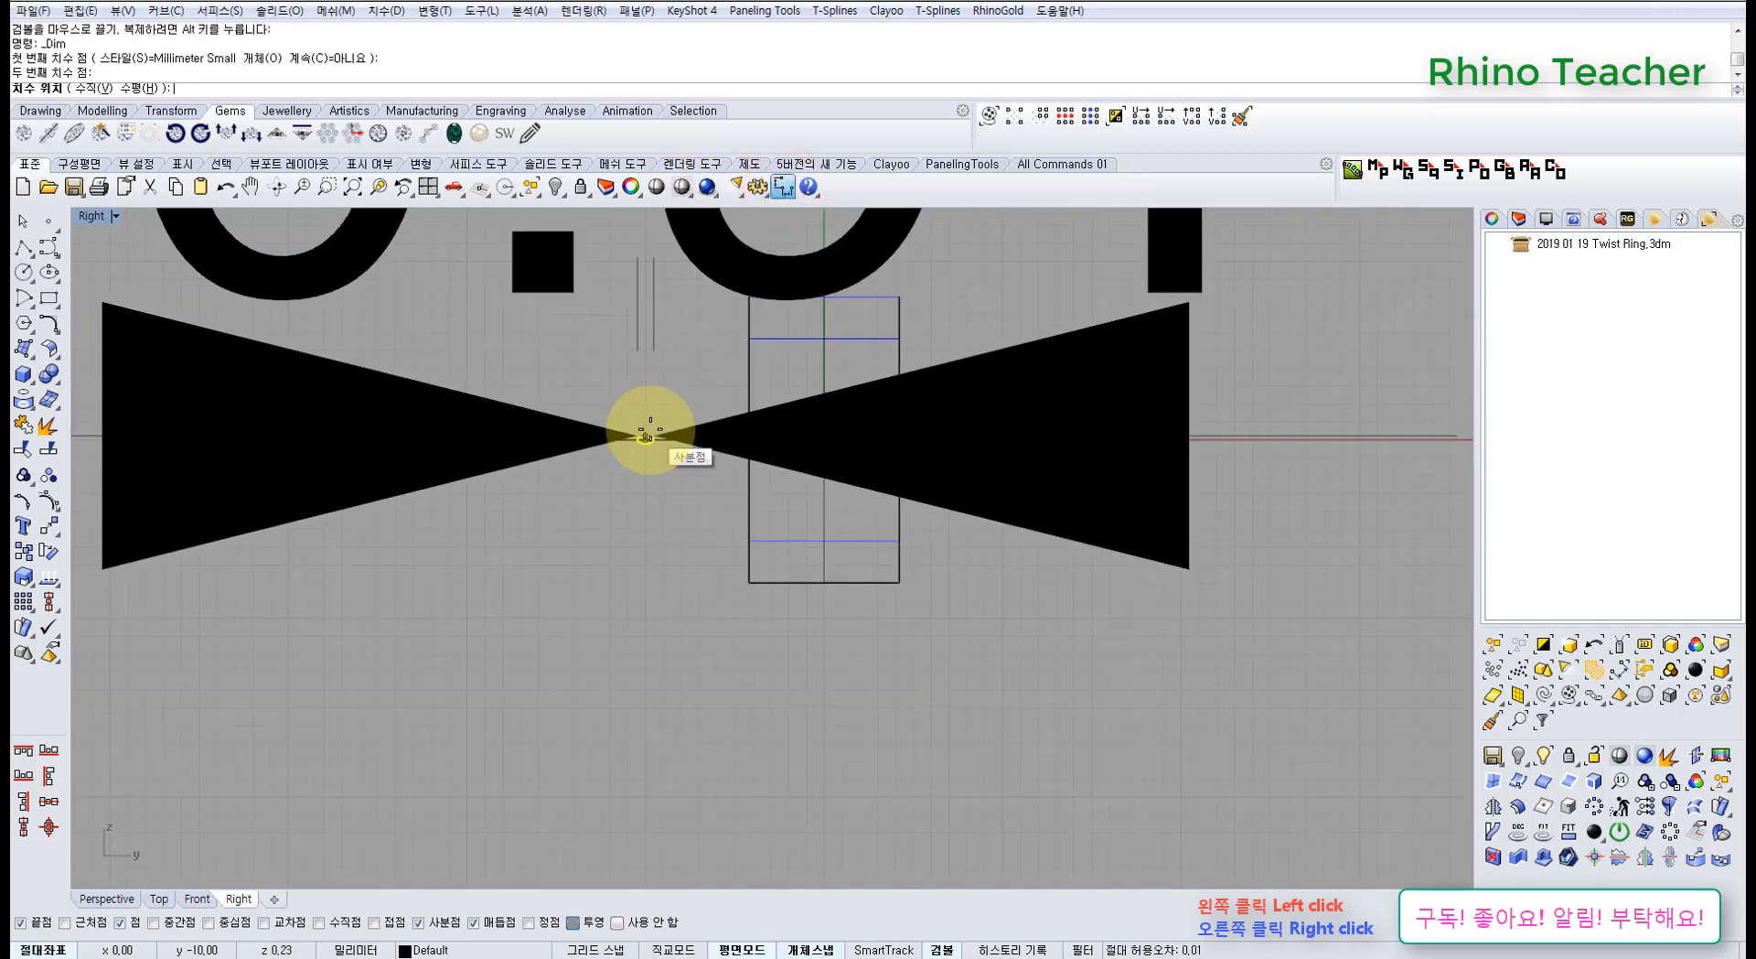
scroll(645, 431, "up", 7)
right_click(667, 417)
Widen the ellipse about its centre and adjust its half-height to about 0.27 mm
left_click_drag(668, 590, 420, 492)
scroll(501, 487, "up", 6)
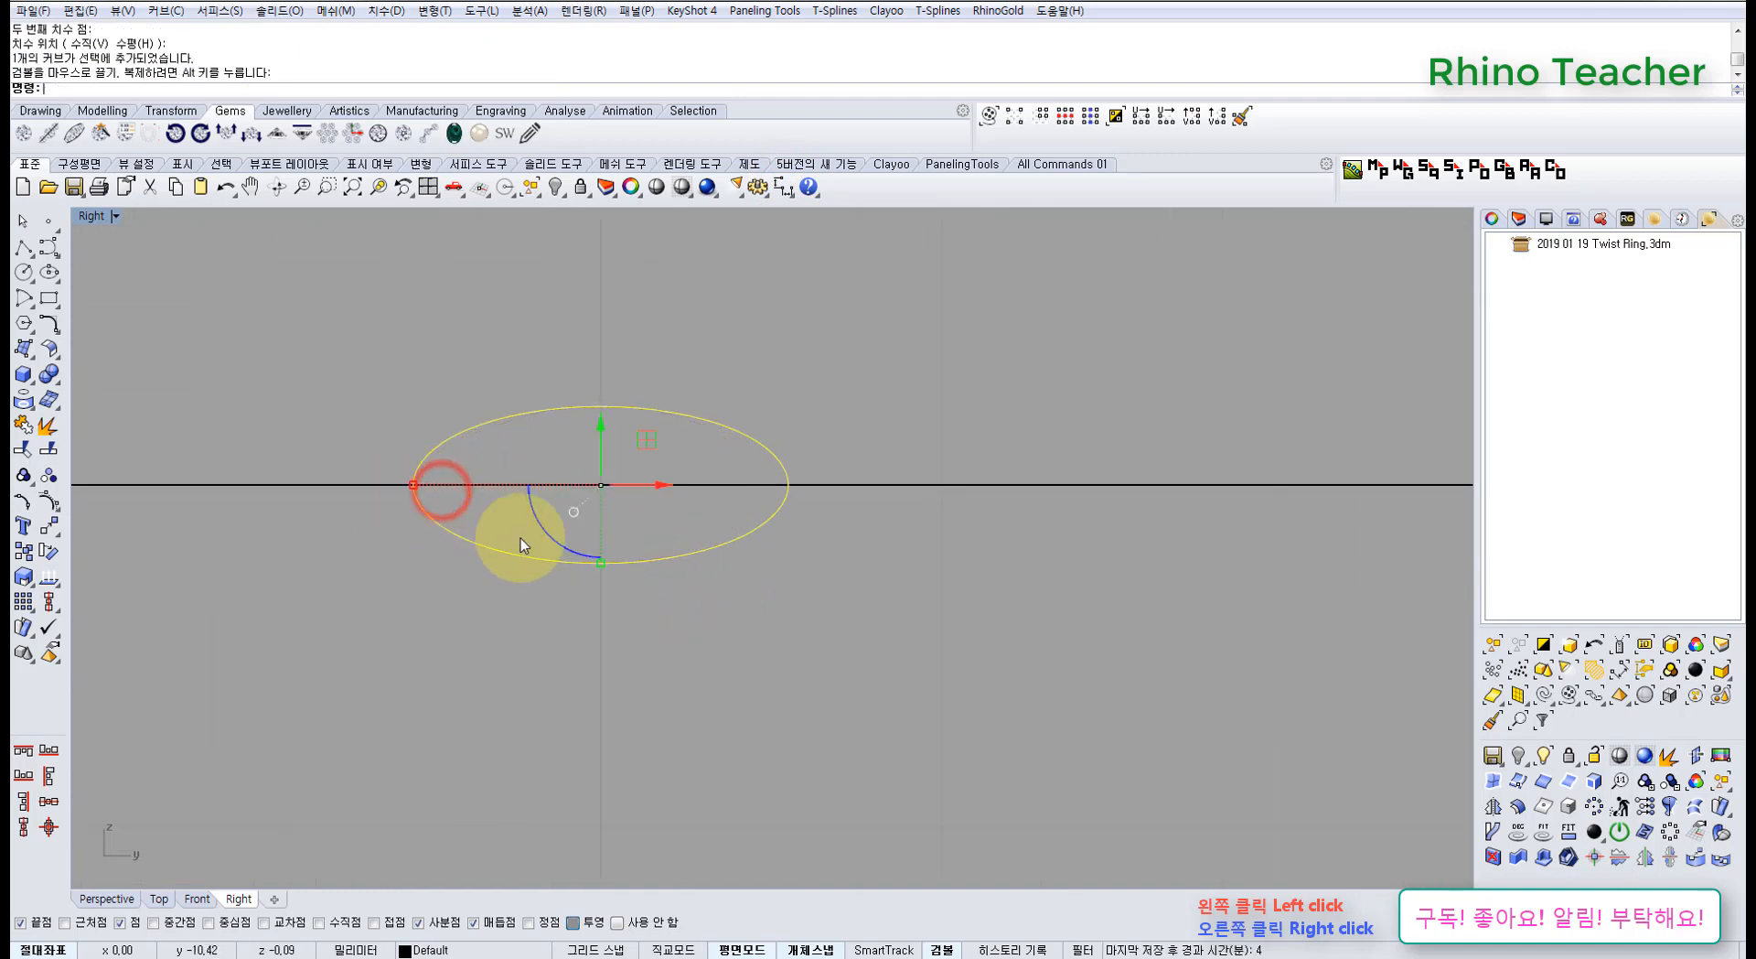
mouse_move(600, 562)
left_mouse_down()
mouse_move(607, 596)
mouse_move(602, 579)
left_mouse_up()
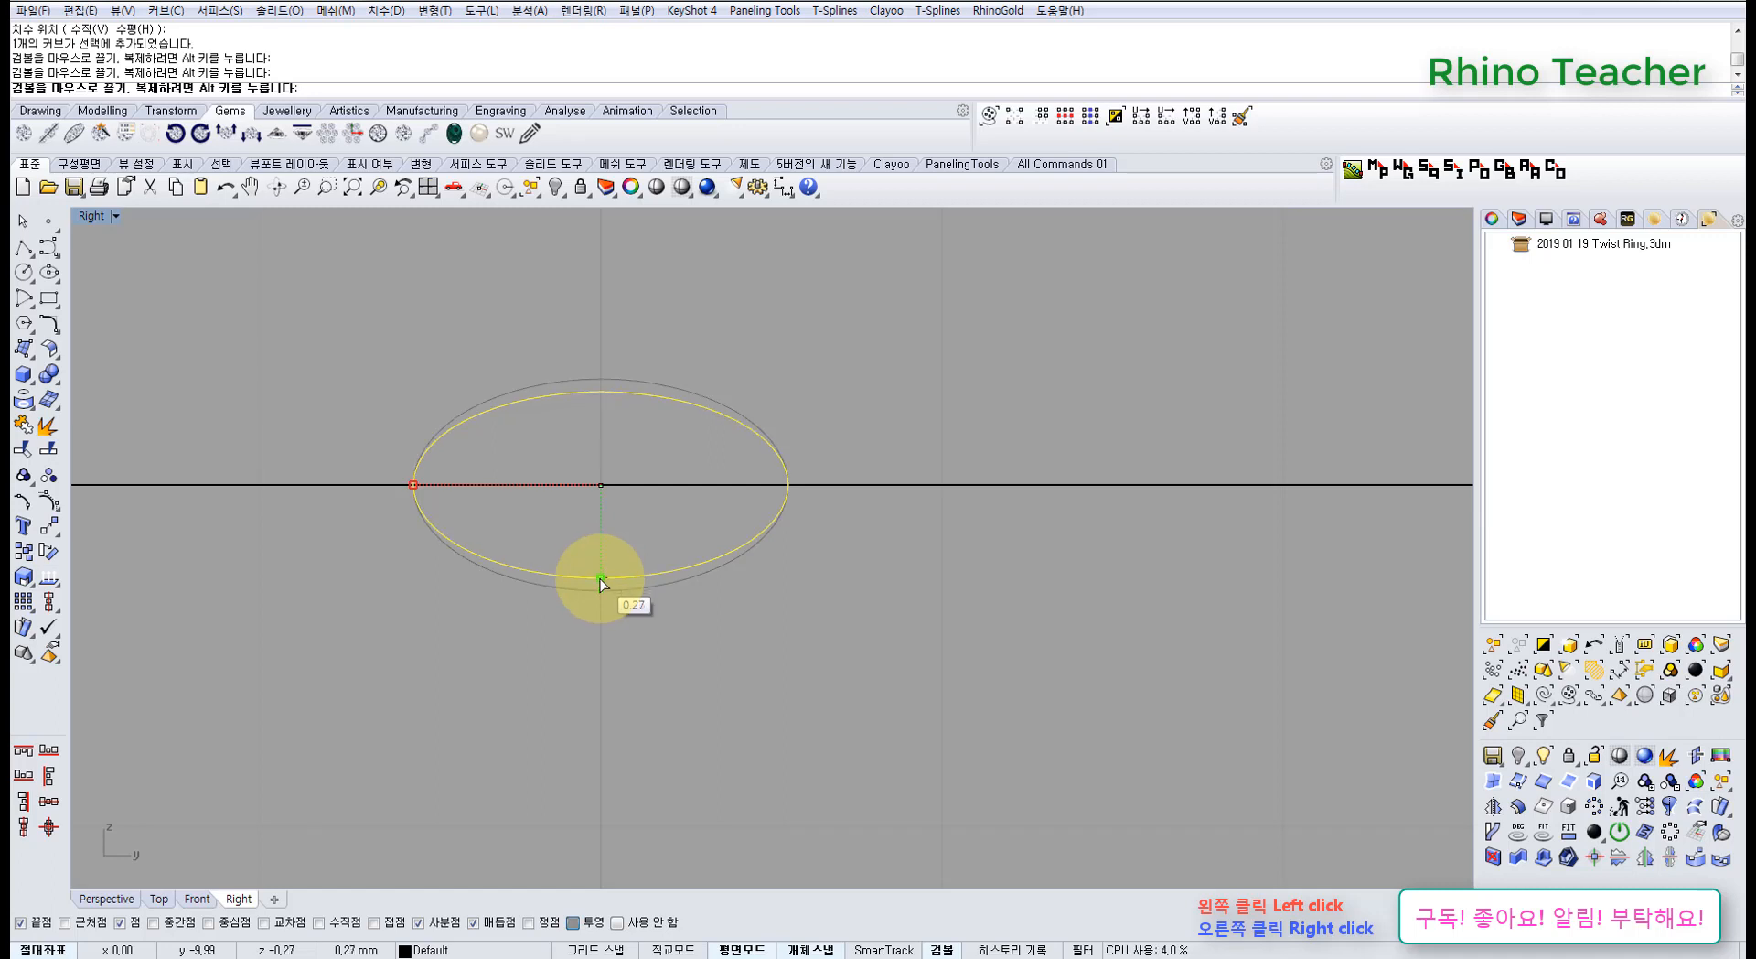
left_click_drag(601, 584, 600, 581)
right_click_drag(593, 491, 581, 563)
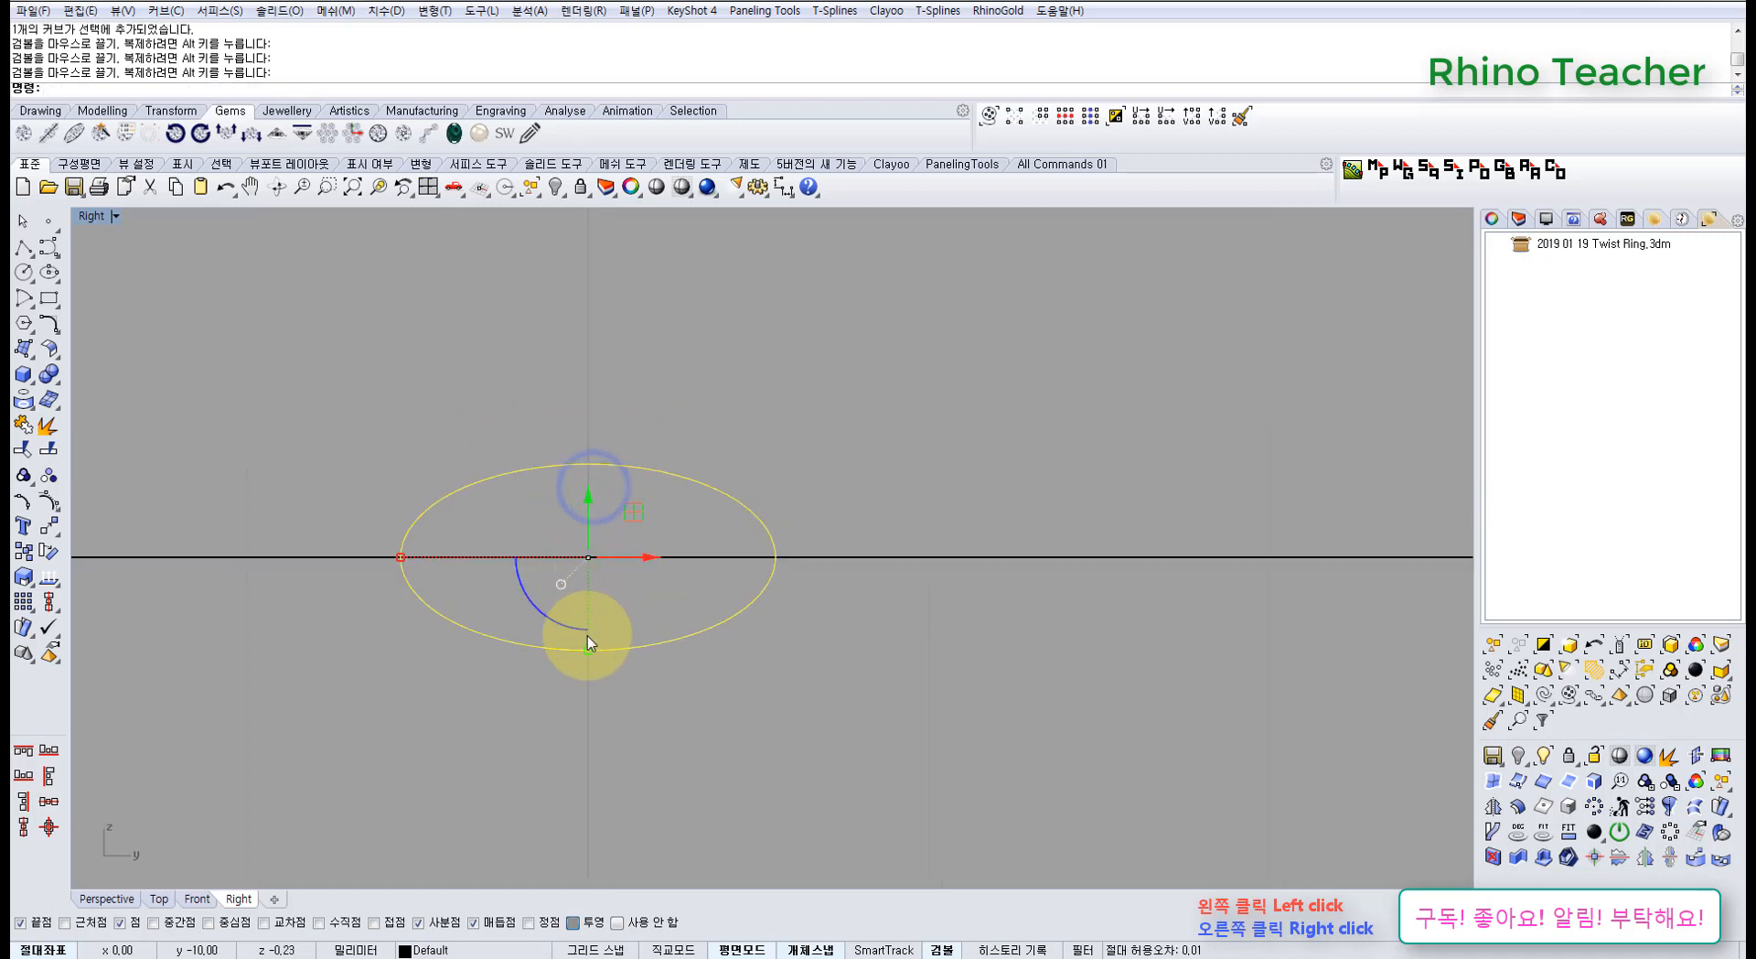
left_click(590, 556)
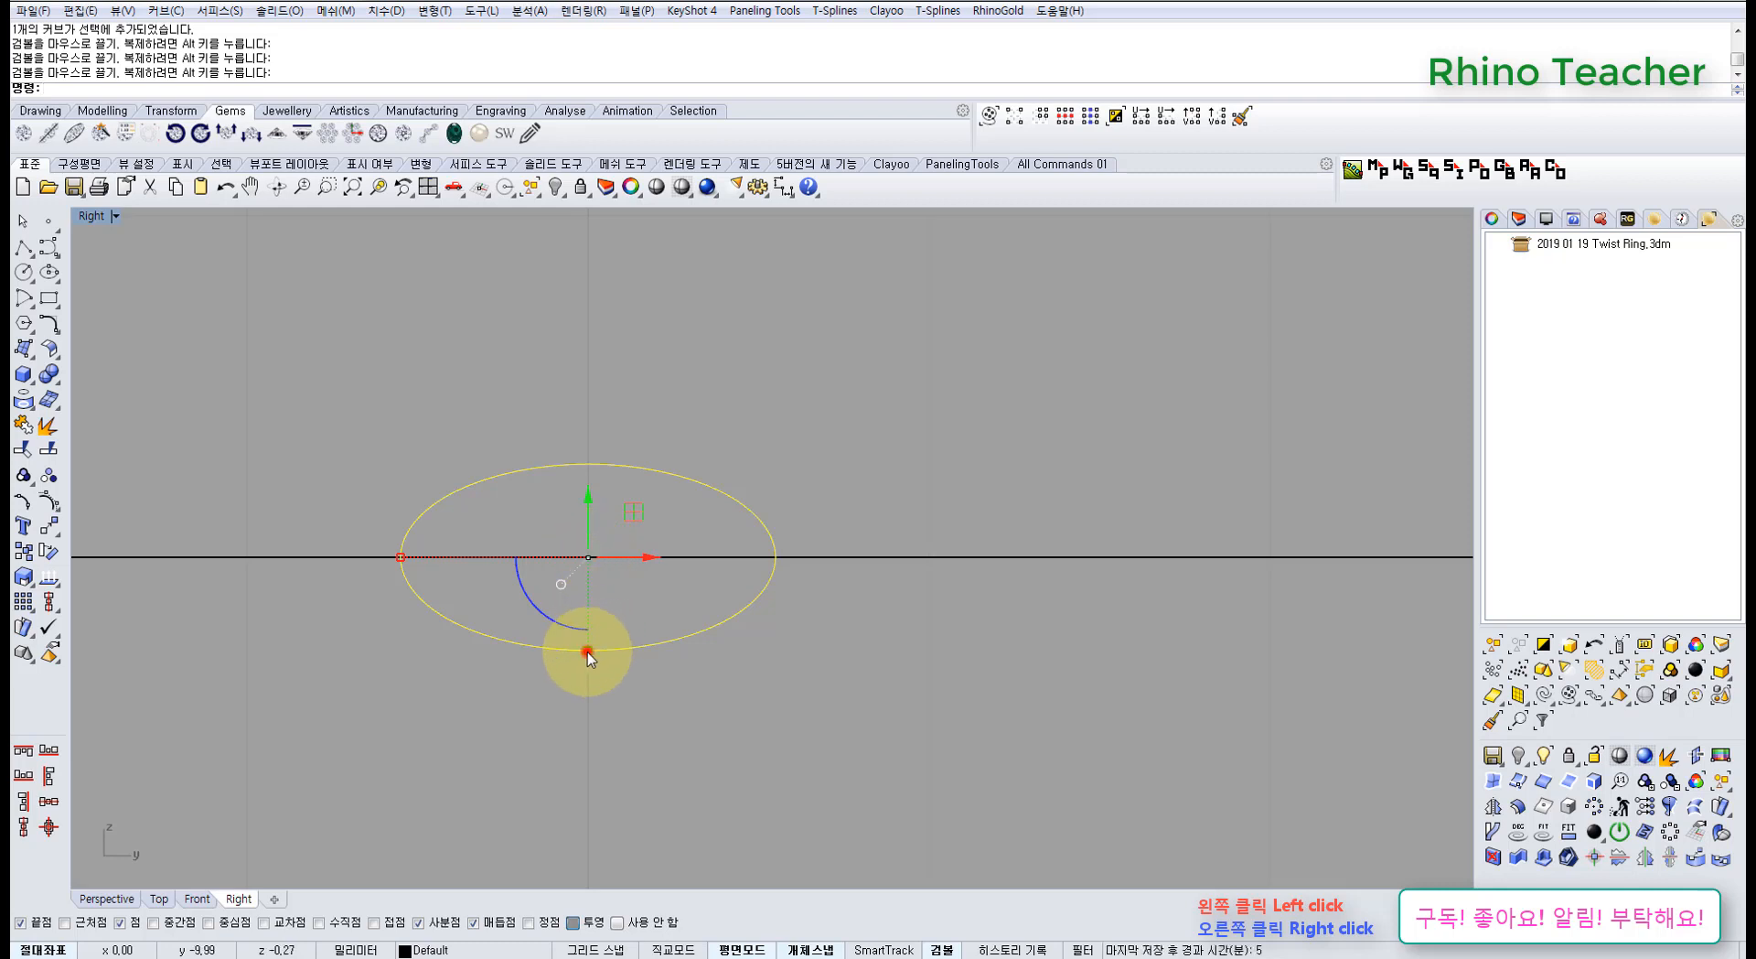
Stretch the ellipse vertically and horizontally into a larger, slightly flattened oval section around the centroid point
left_click_drag(592, 650, 592, 684)
scroll(585, 677, "down", 6)
right_click_drag(473, 630, 549, 538)
left_click_drag(640, 592, 641, 611)
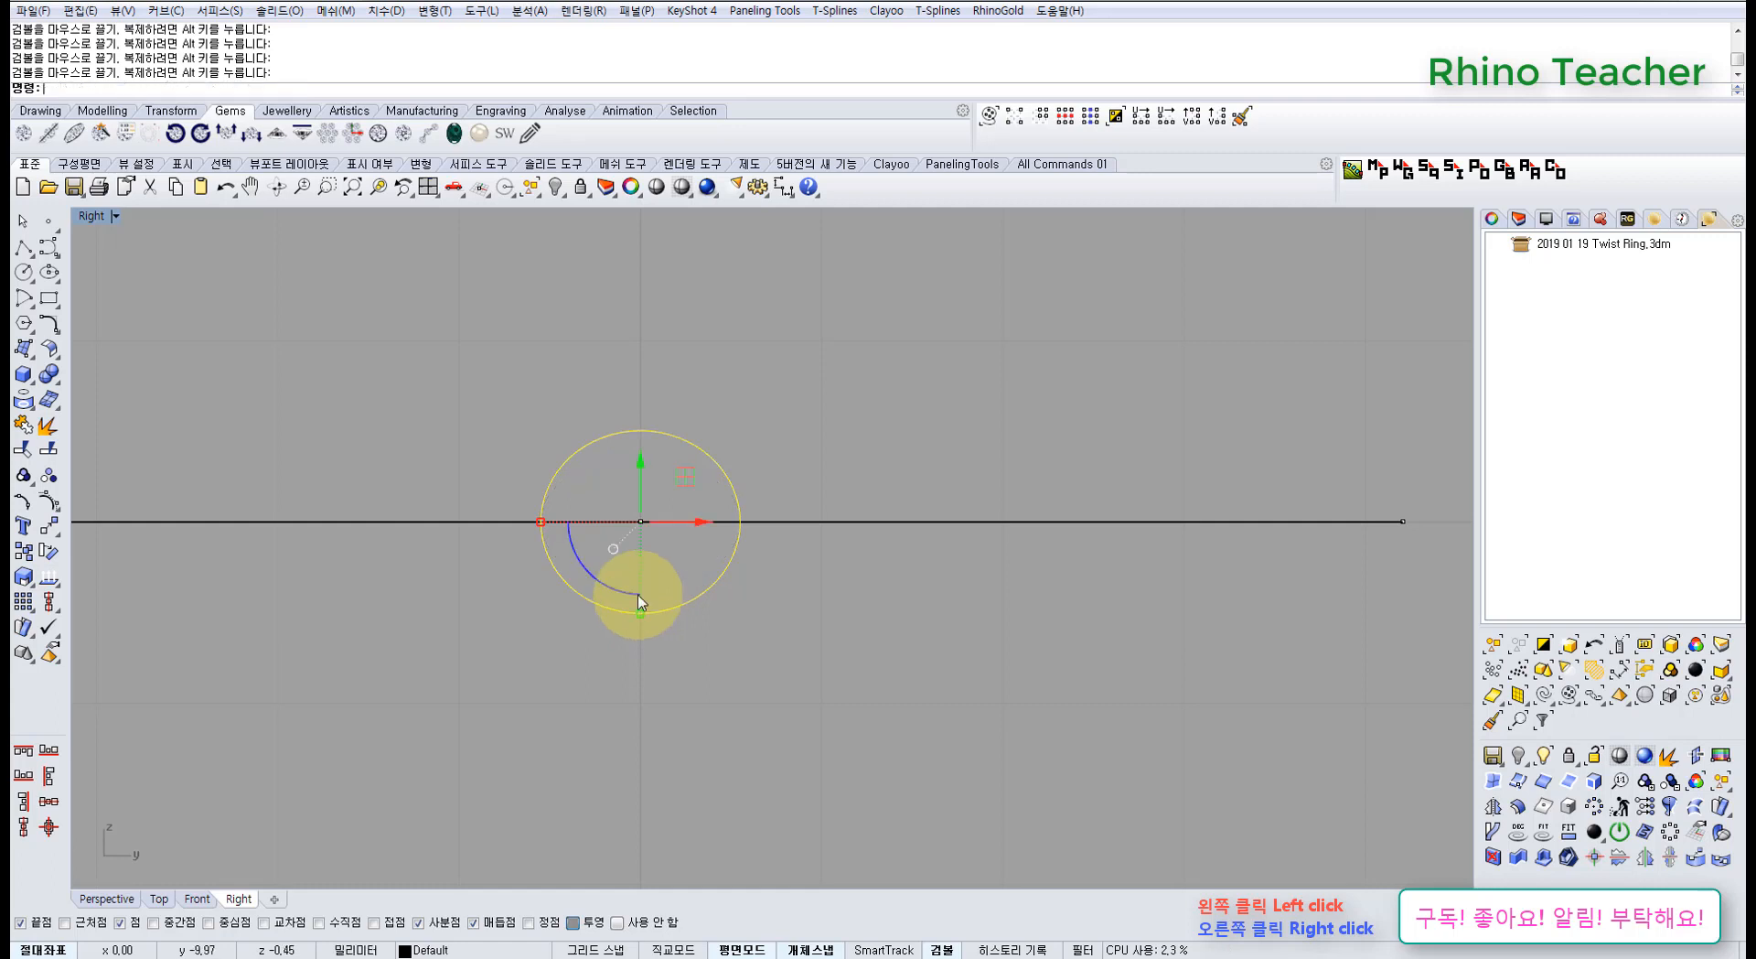
left_click(498, 436)
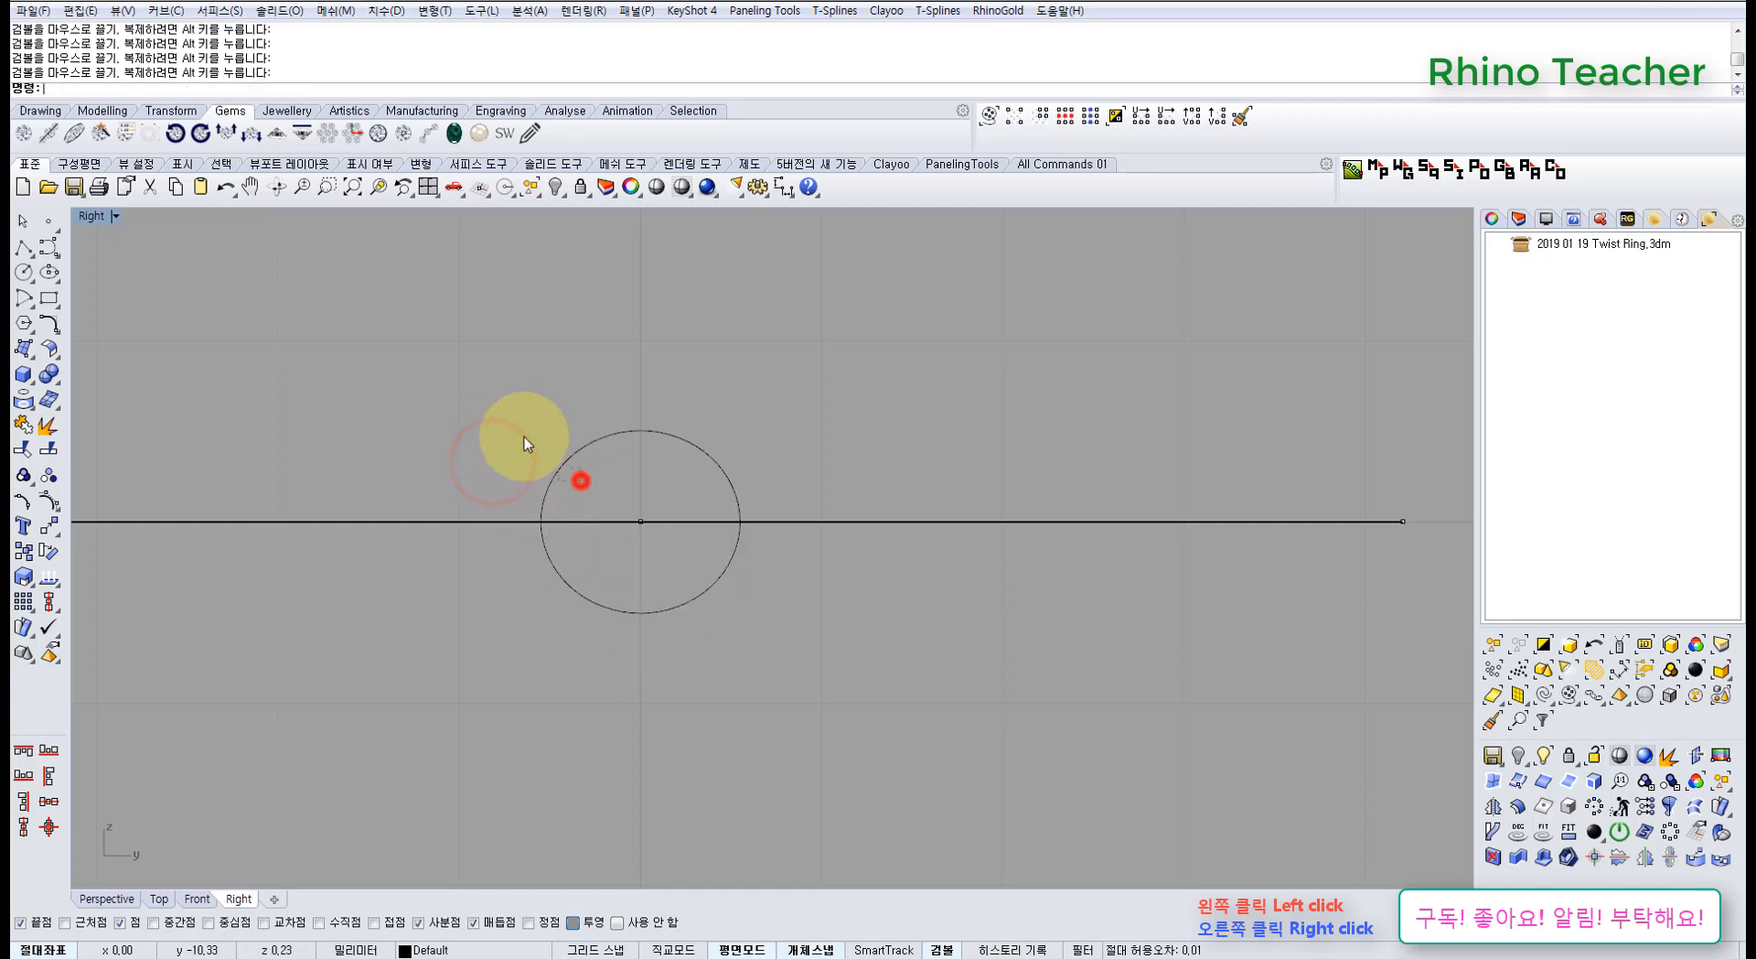
left_click(541, 509)
mouse_move(542, 521)
left_mouse_down()
mouse_move(502, 527)
mouse_move(516, 522)
left_mouse_up()
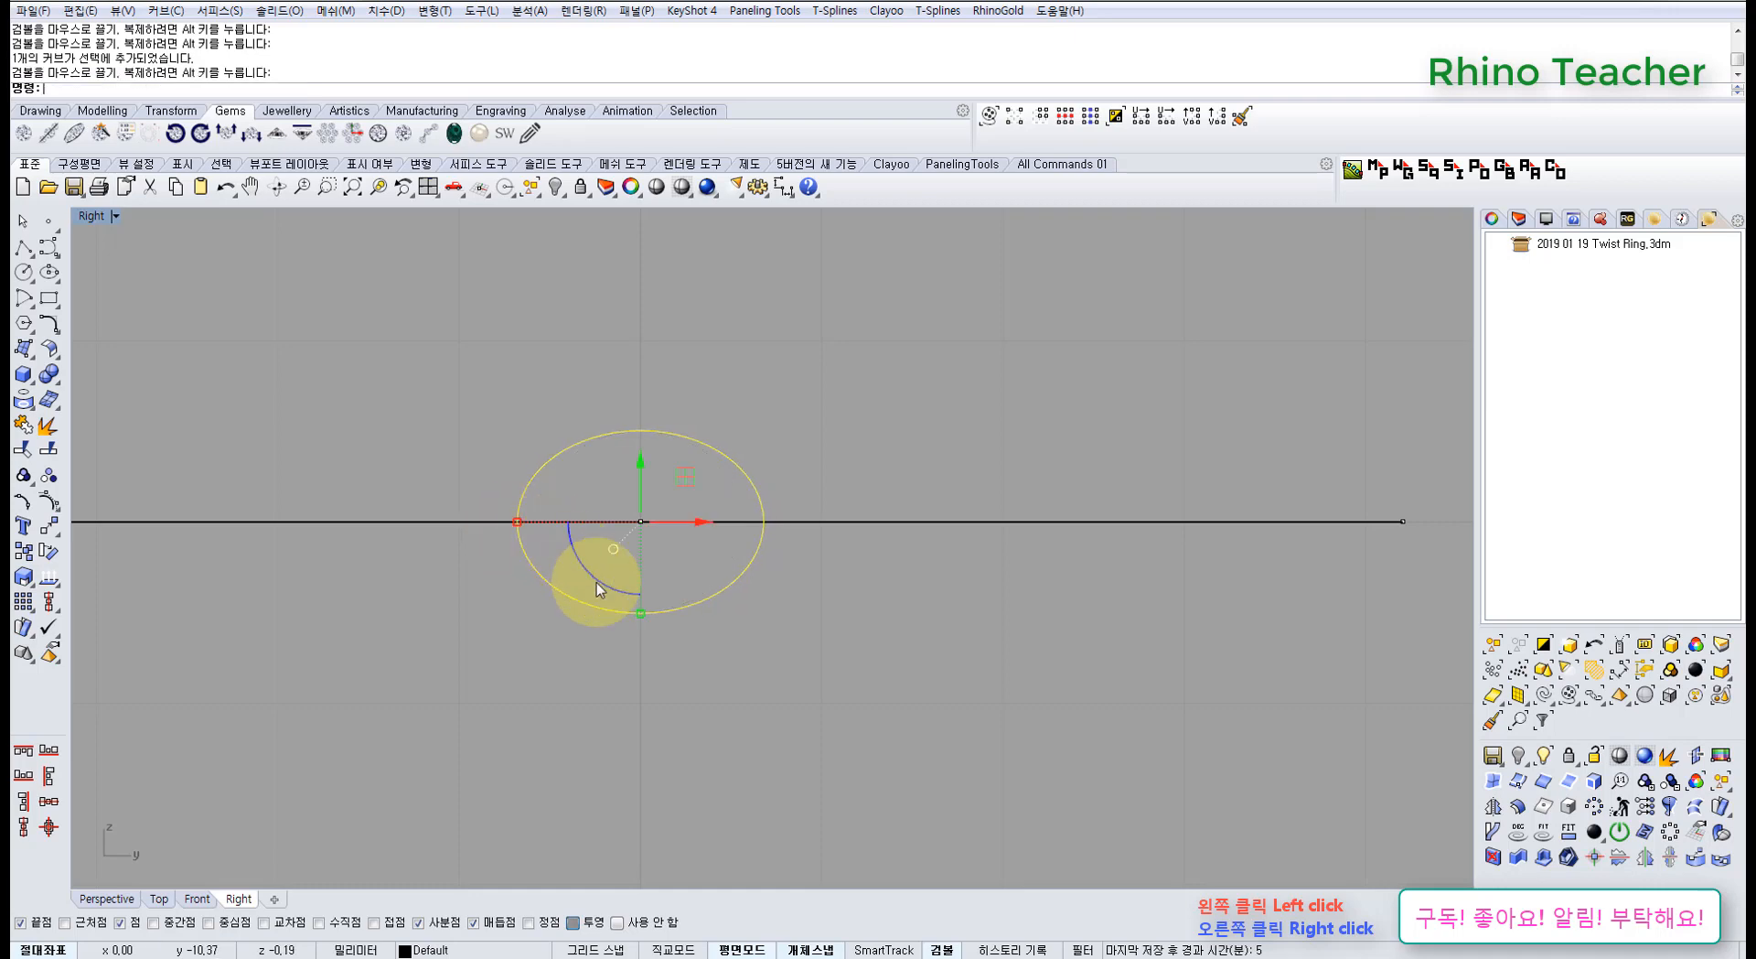
left_click_drag(640, 611, 642, 610)
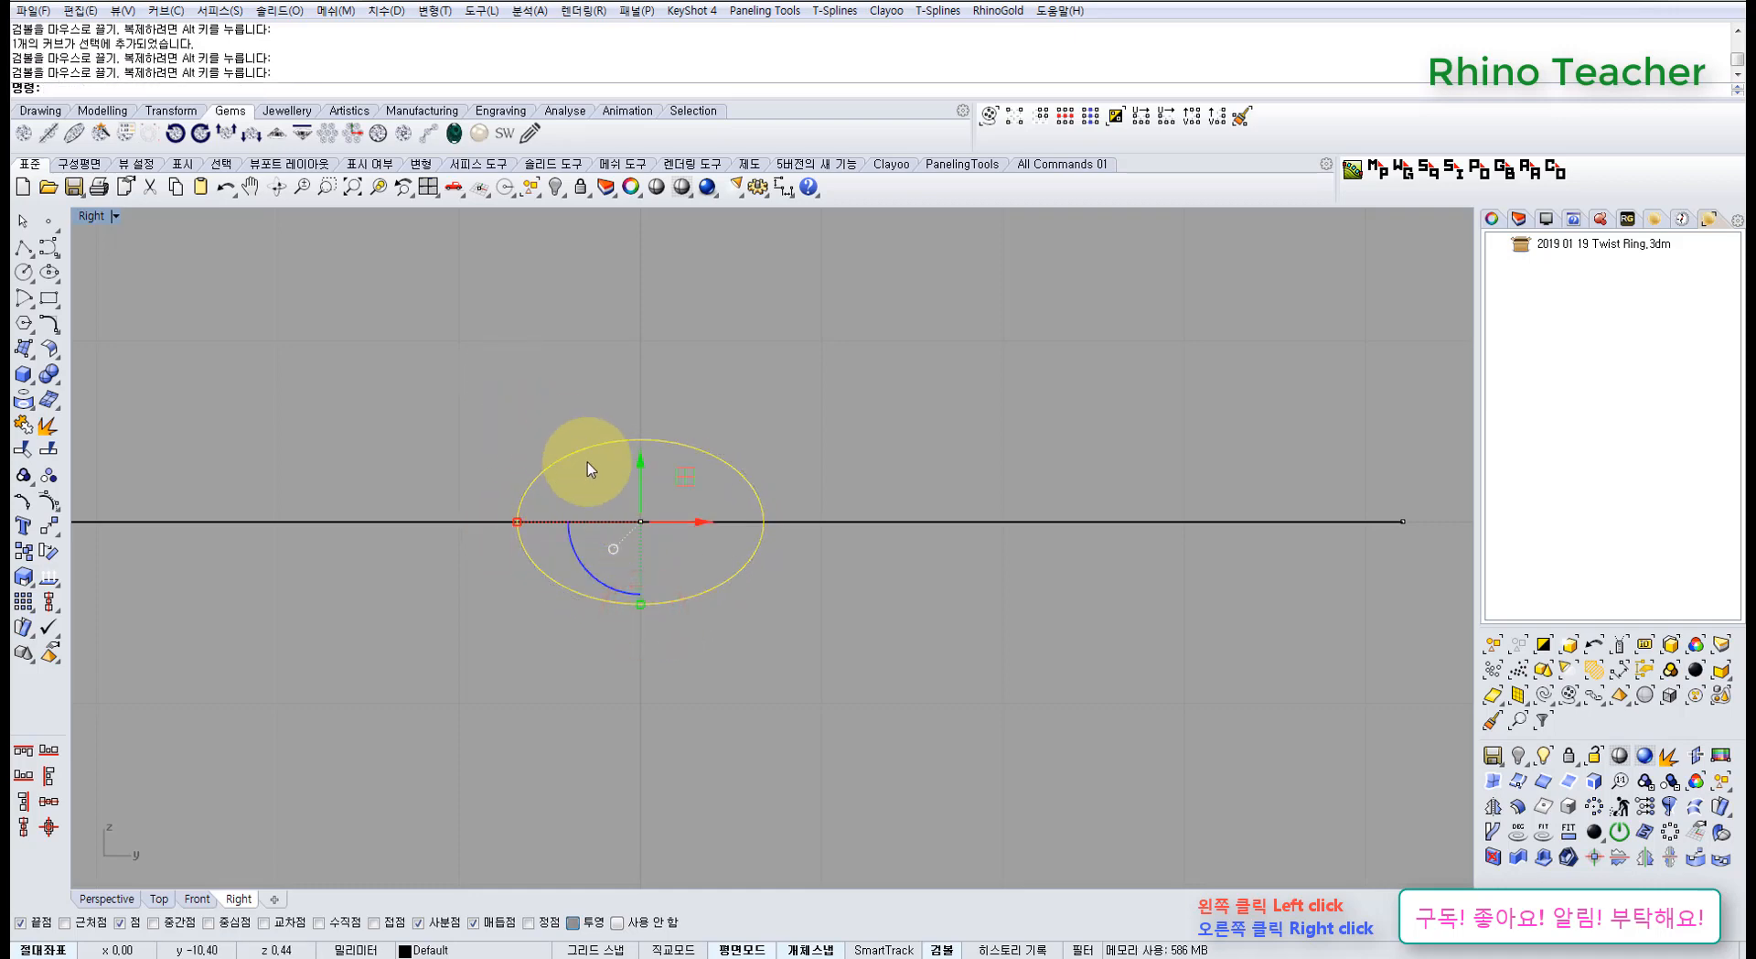
In the Top viewport, extrude the oval to both sides as an open surface reaching the two vertical guide lines
left_click_drag(499, 424, 486, 432)
key("ctrl+F1")
scroll(458, 613, "up", 13)
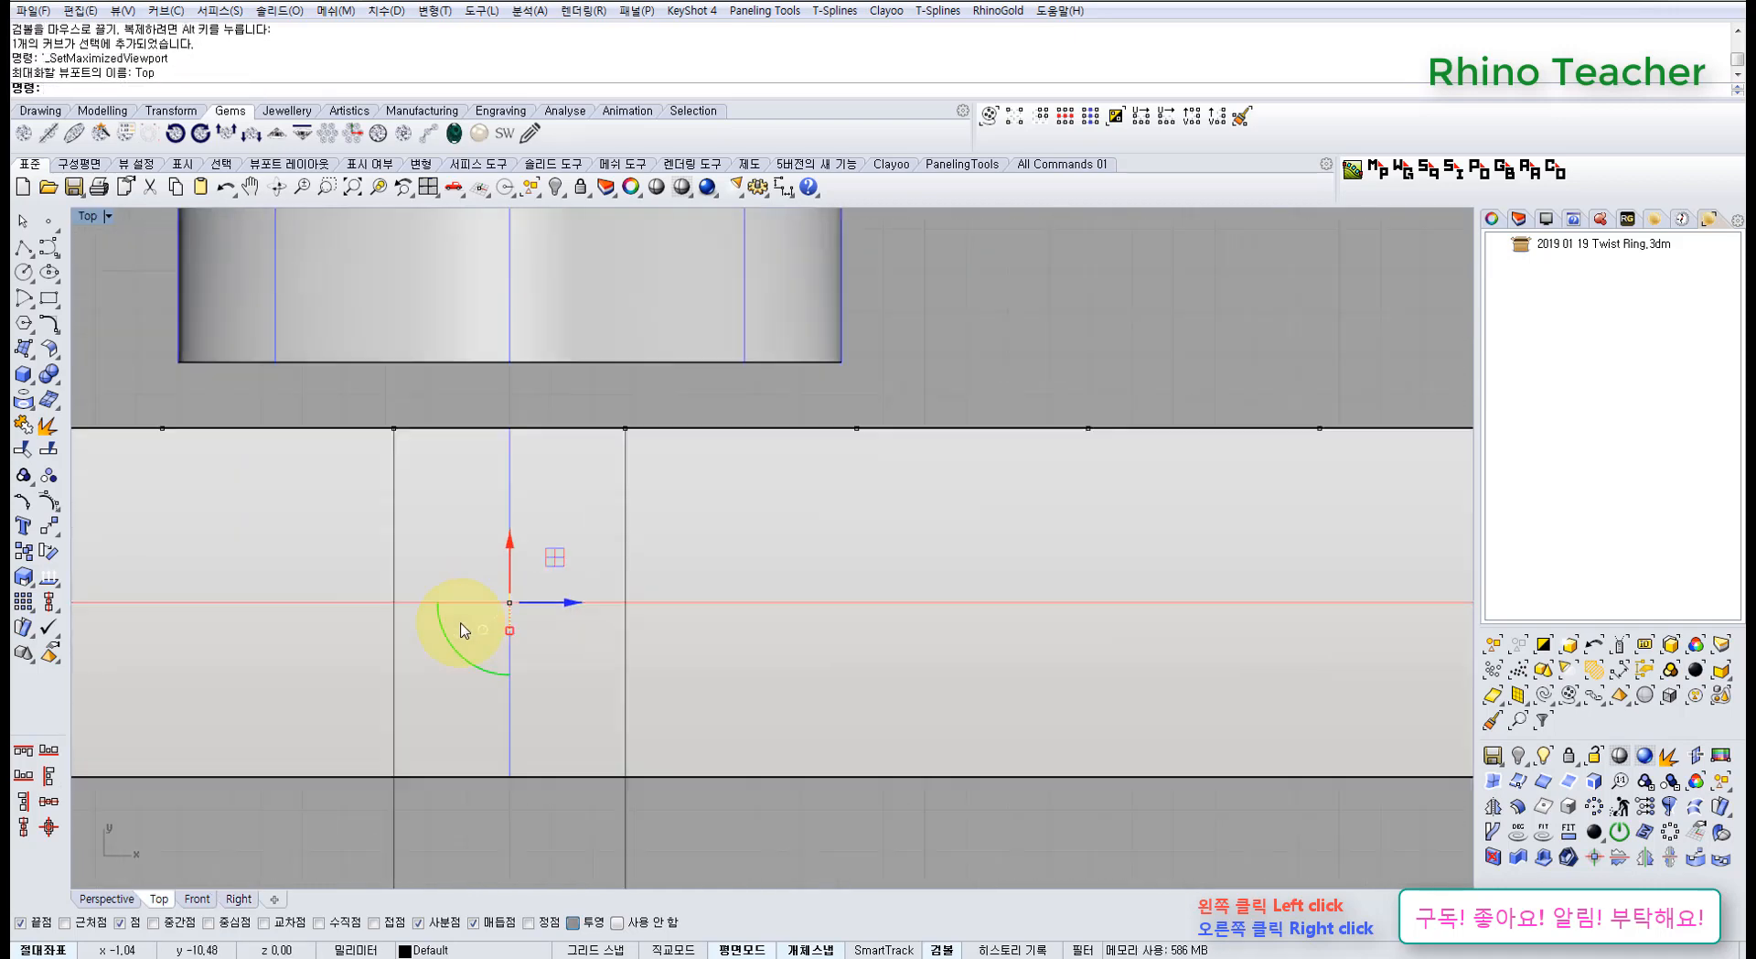
left_click(28, 352)
left_click(106, 403)
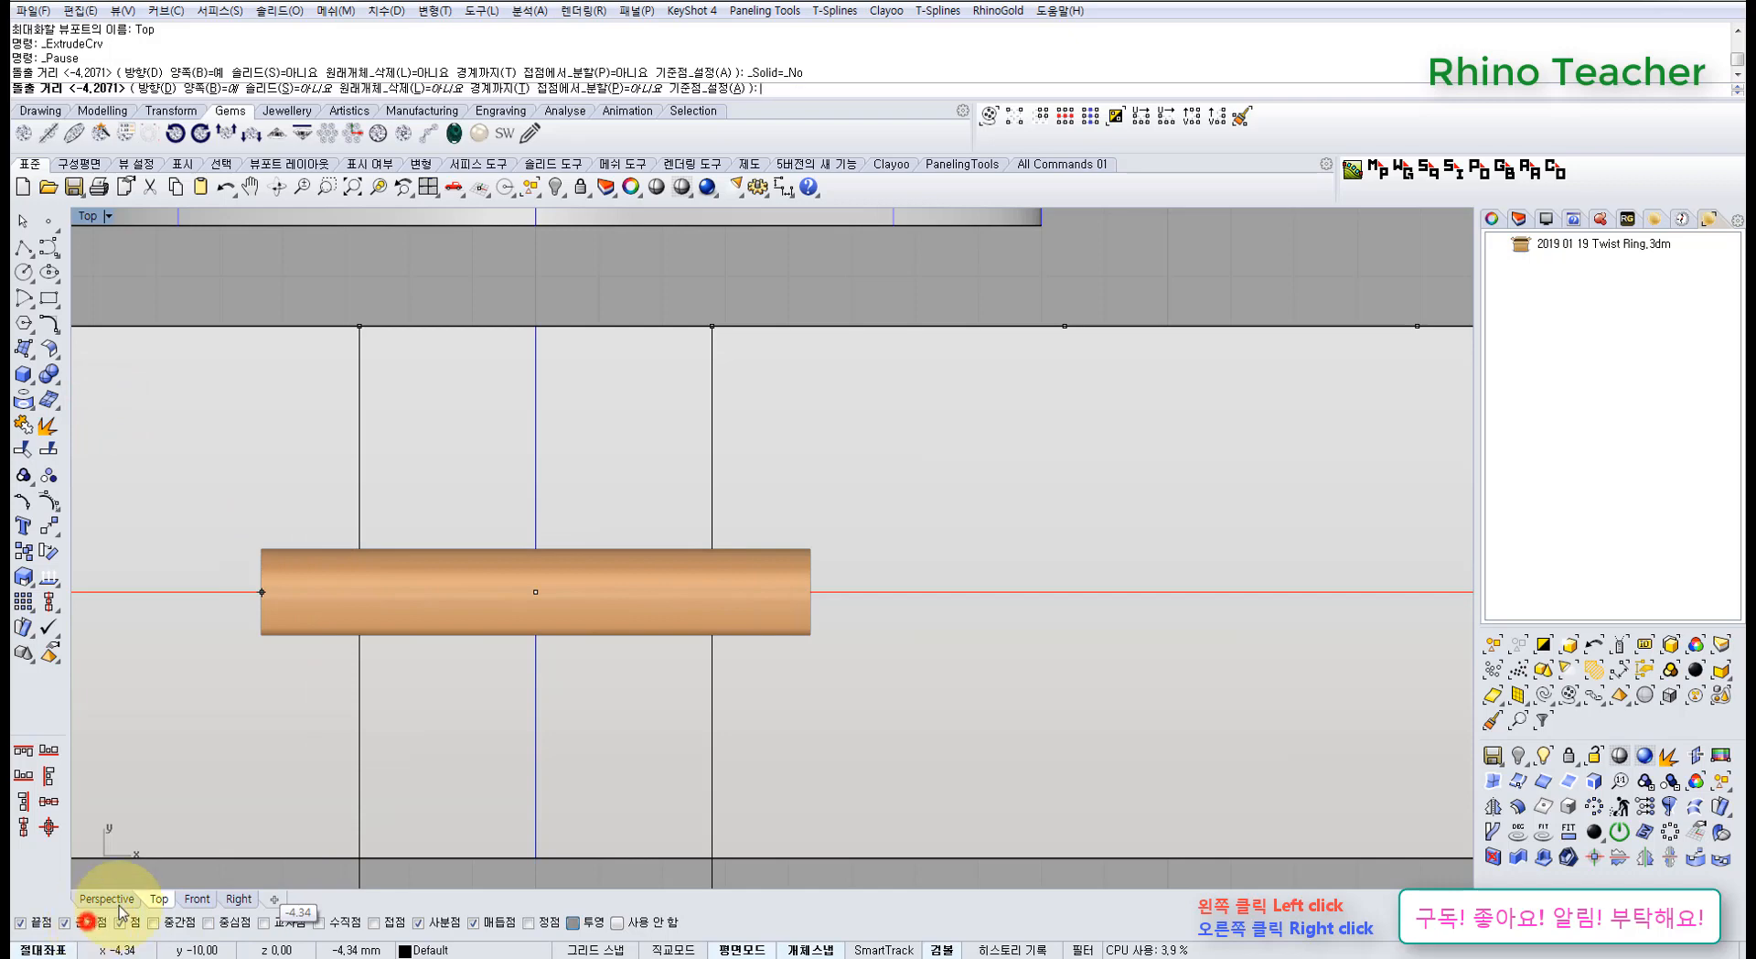
left_click(358, 530)
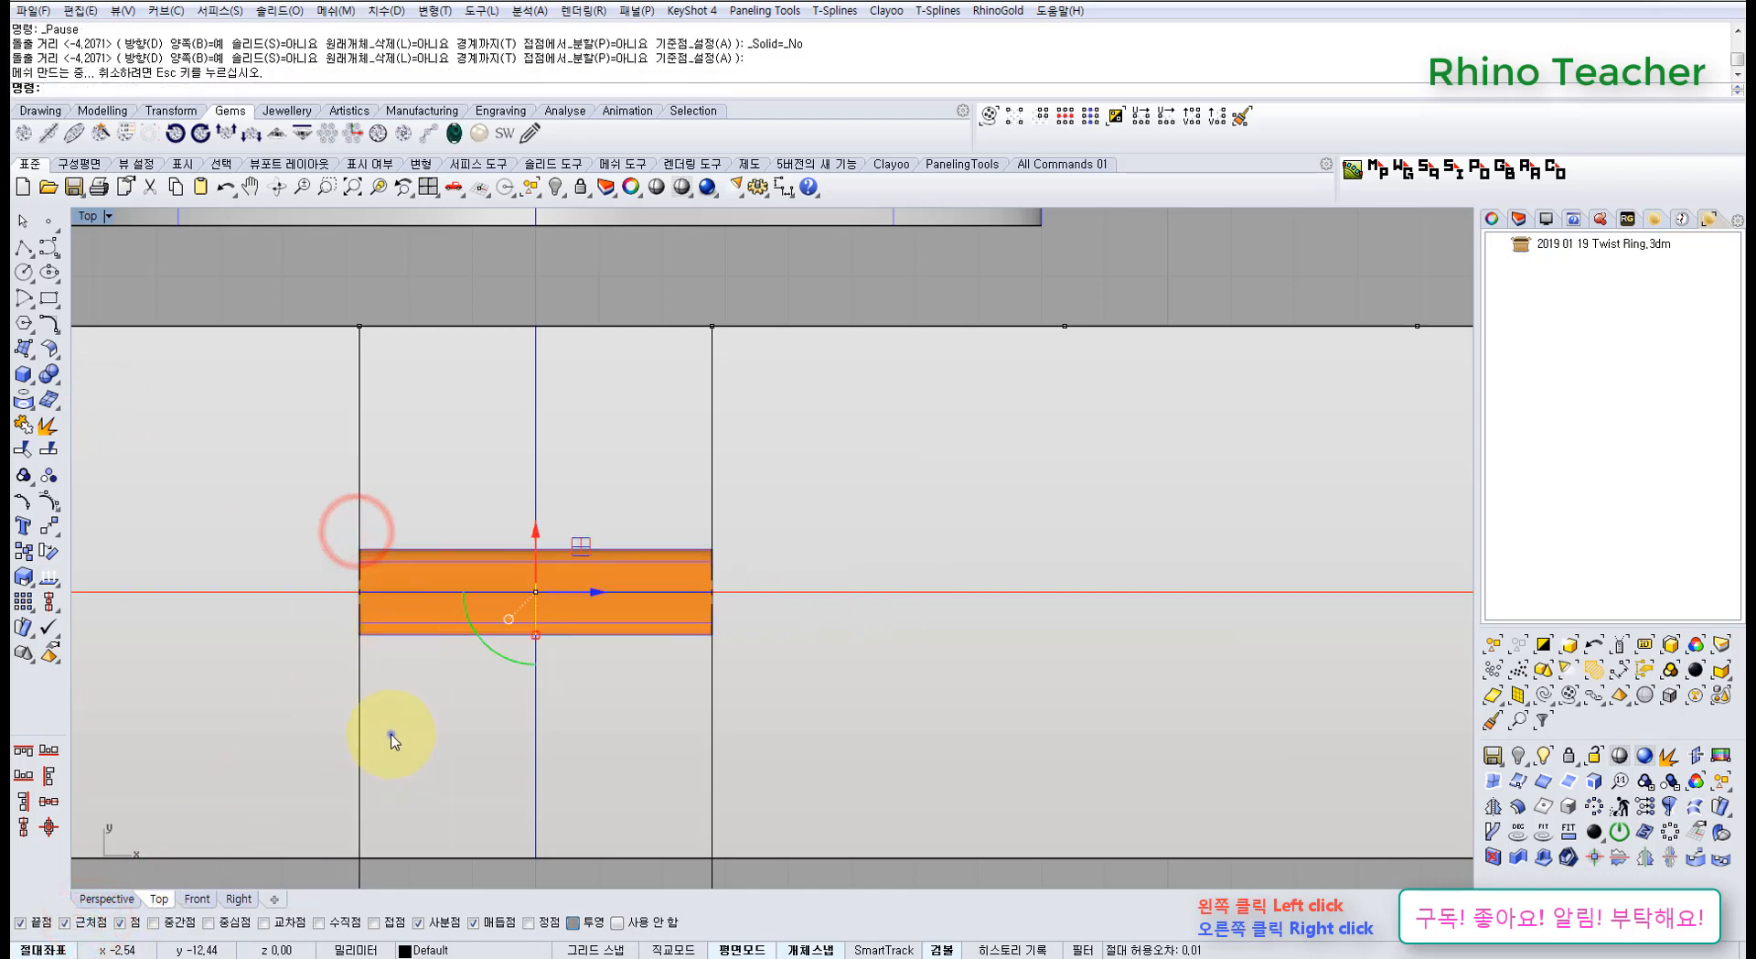
Hide the oval profile curve at the middle of the extruded surface
right_click_drag(391, 735, 469, 626)
scroll(471, 629, "down", 6)
right_click_drag(494, 516, 492, 597)
scroll(521, 627, "up", 4)
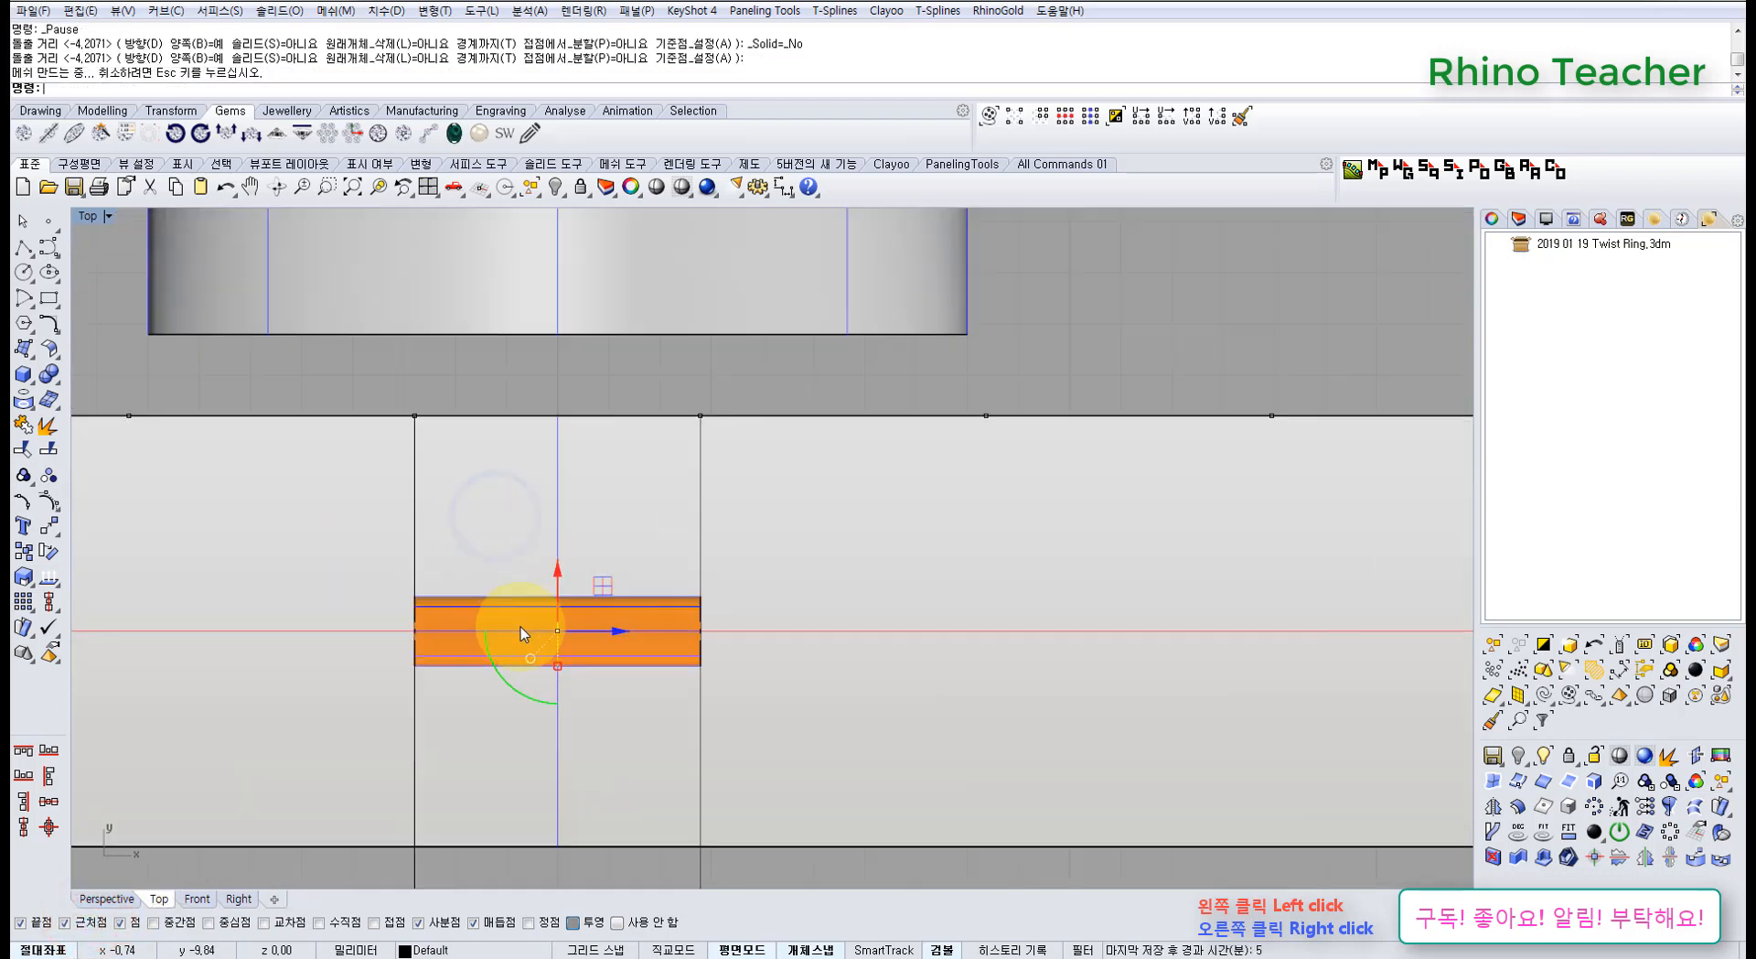
scroll(520, 631, "up", 3)
left_click(556, 187)
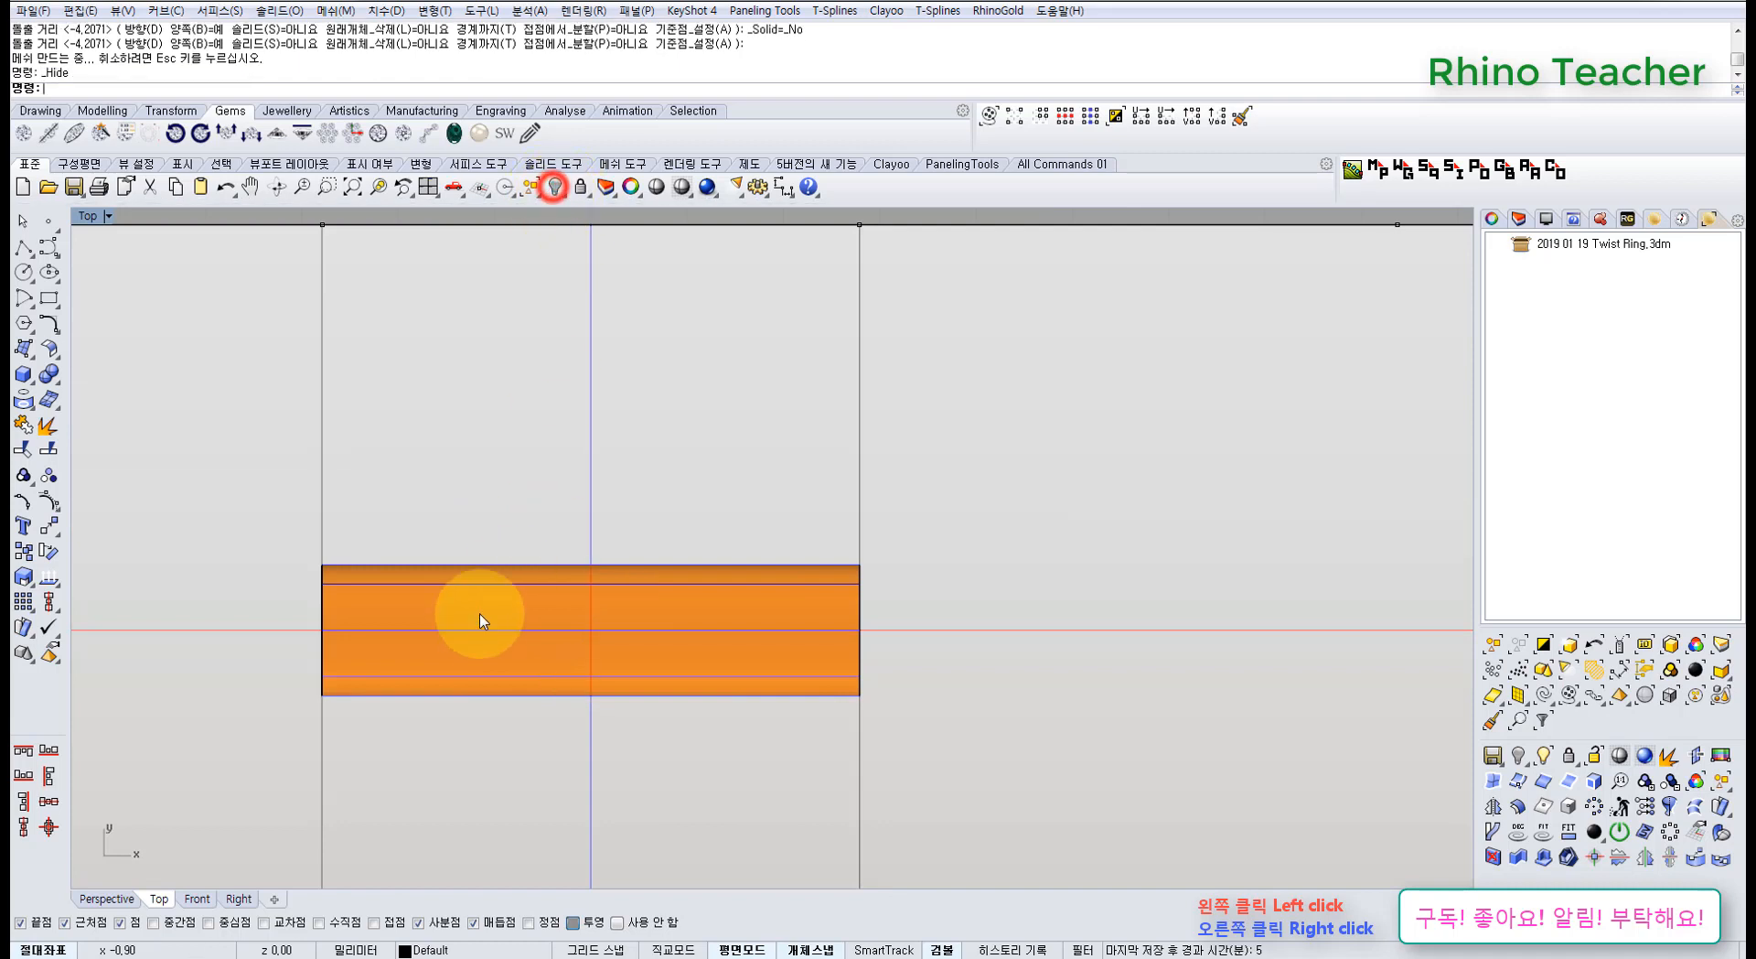
right_click_drag(476, 619, 517, 625)
Turn on the control points of the extruded oval surface
left_click(497, 516)
scroll(517, 625, "down", 4)
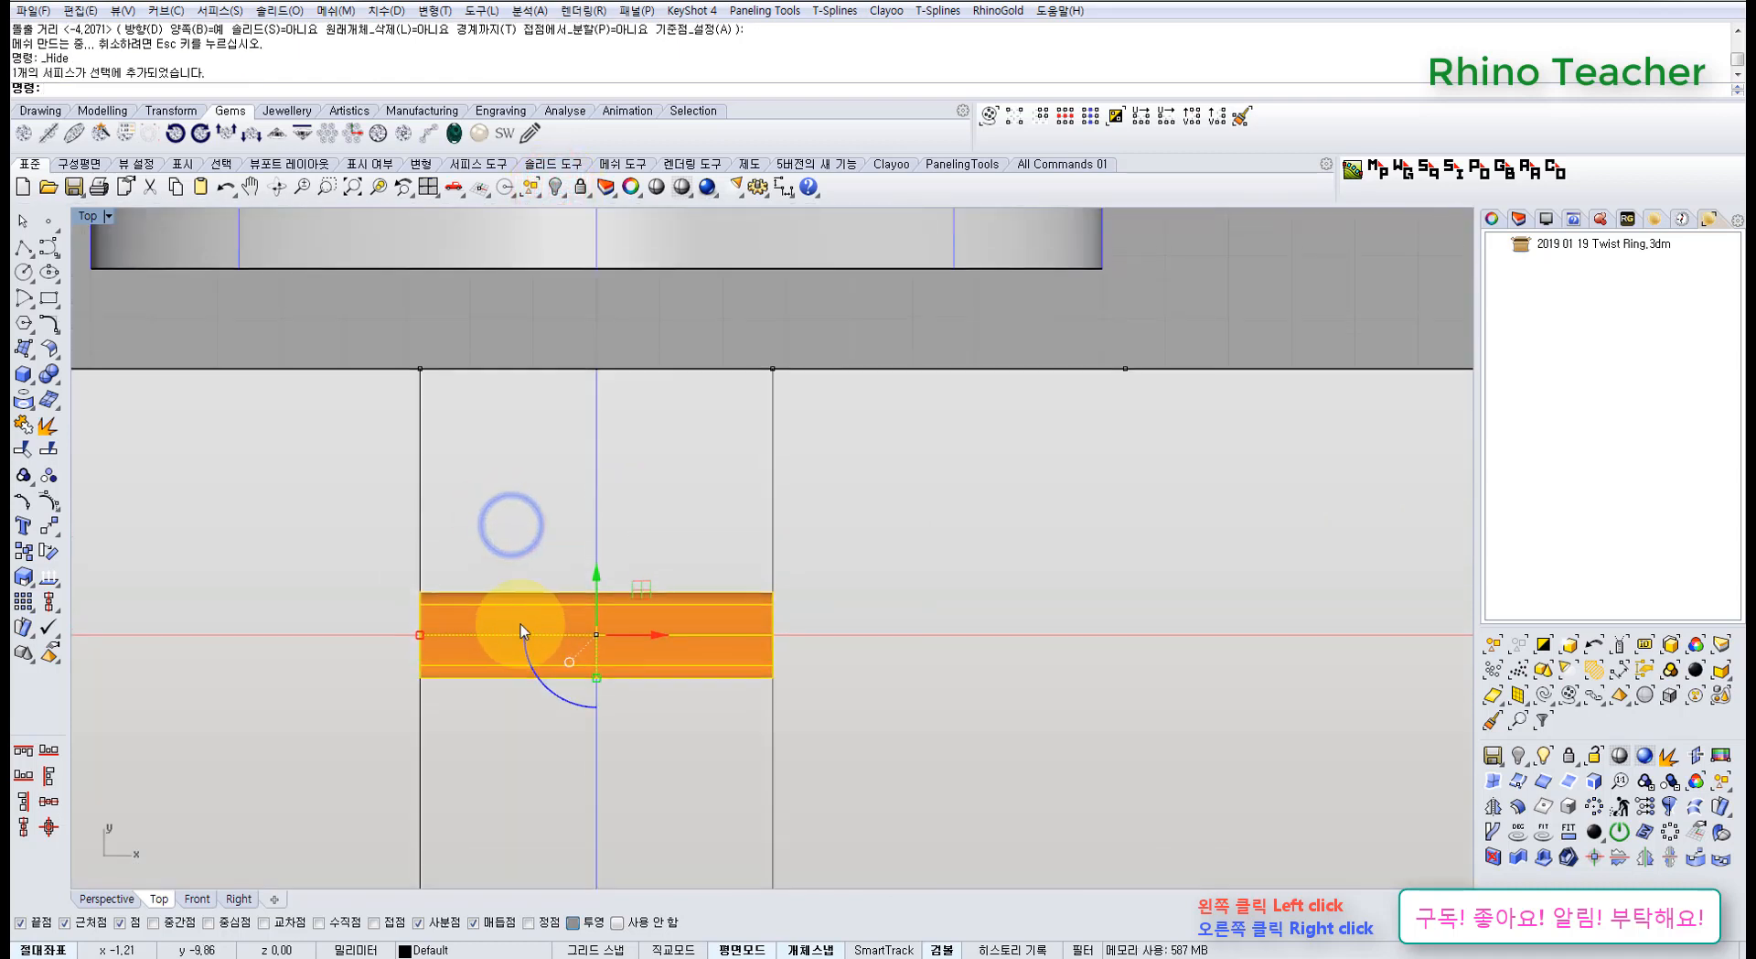
scroll(519, 623, "up", 3)
scroll(517, 620, "down", 2)
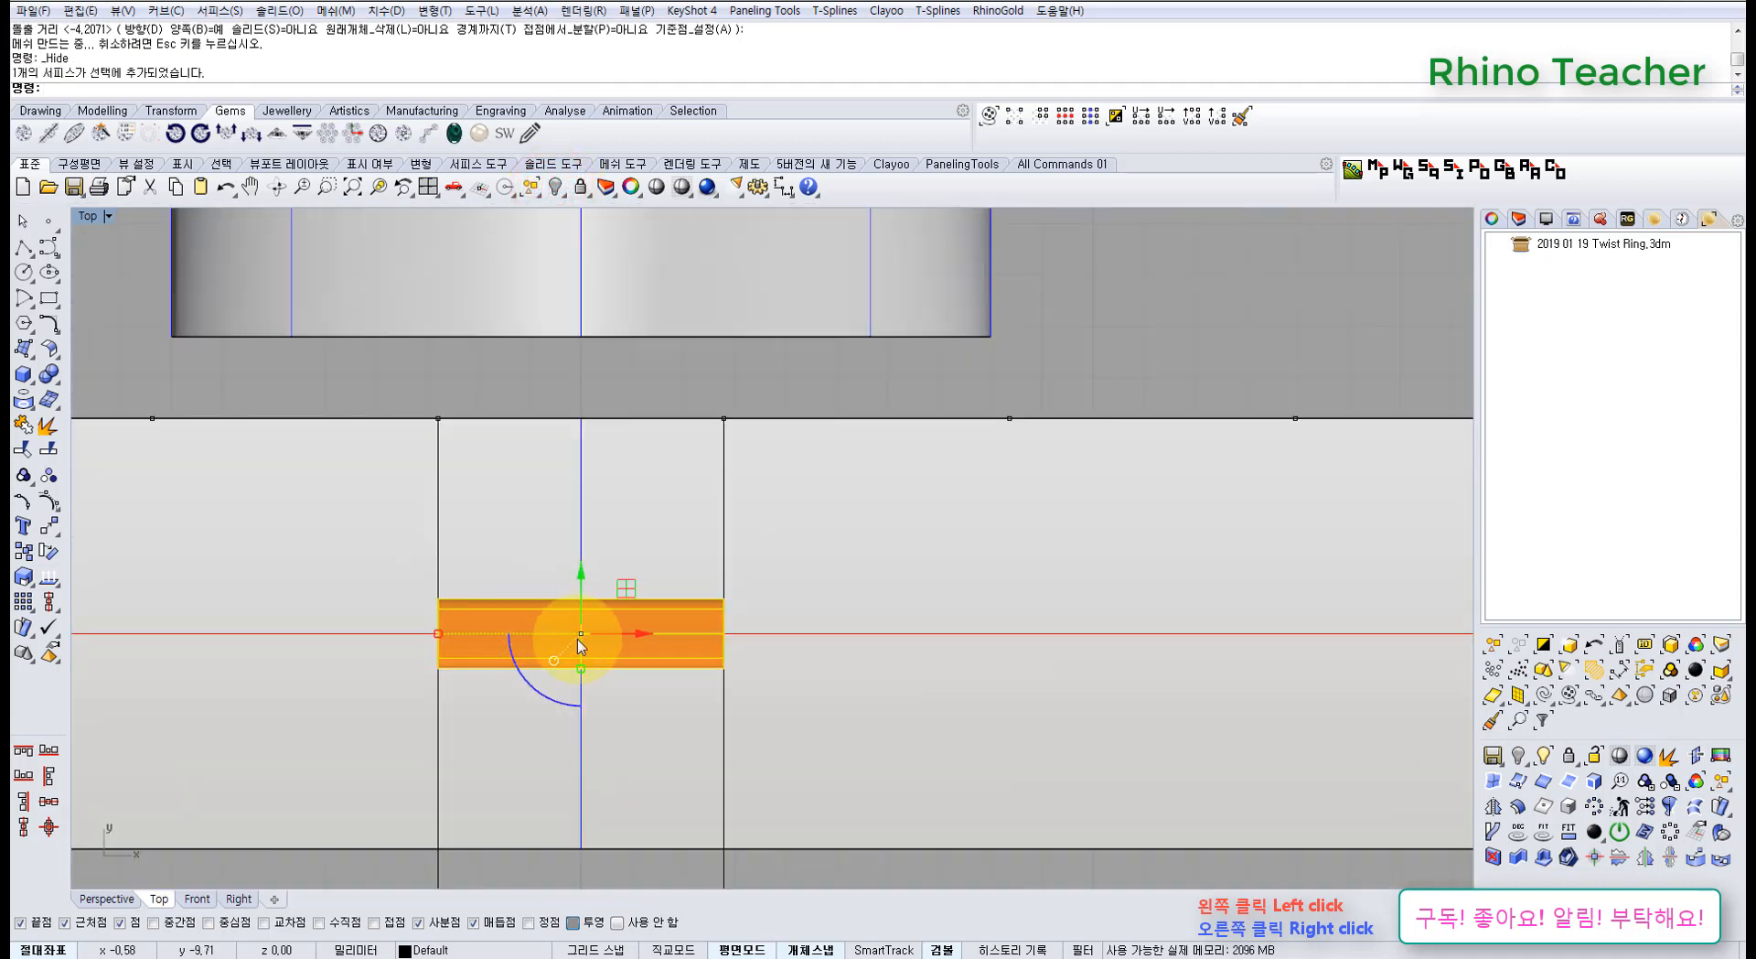
scroll(548, 588, "up", 3)
right_click_drag(505, 617, 555, 580)
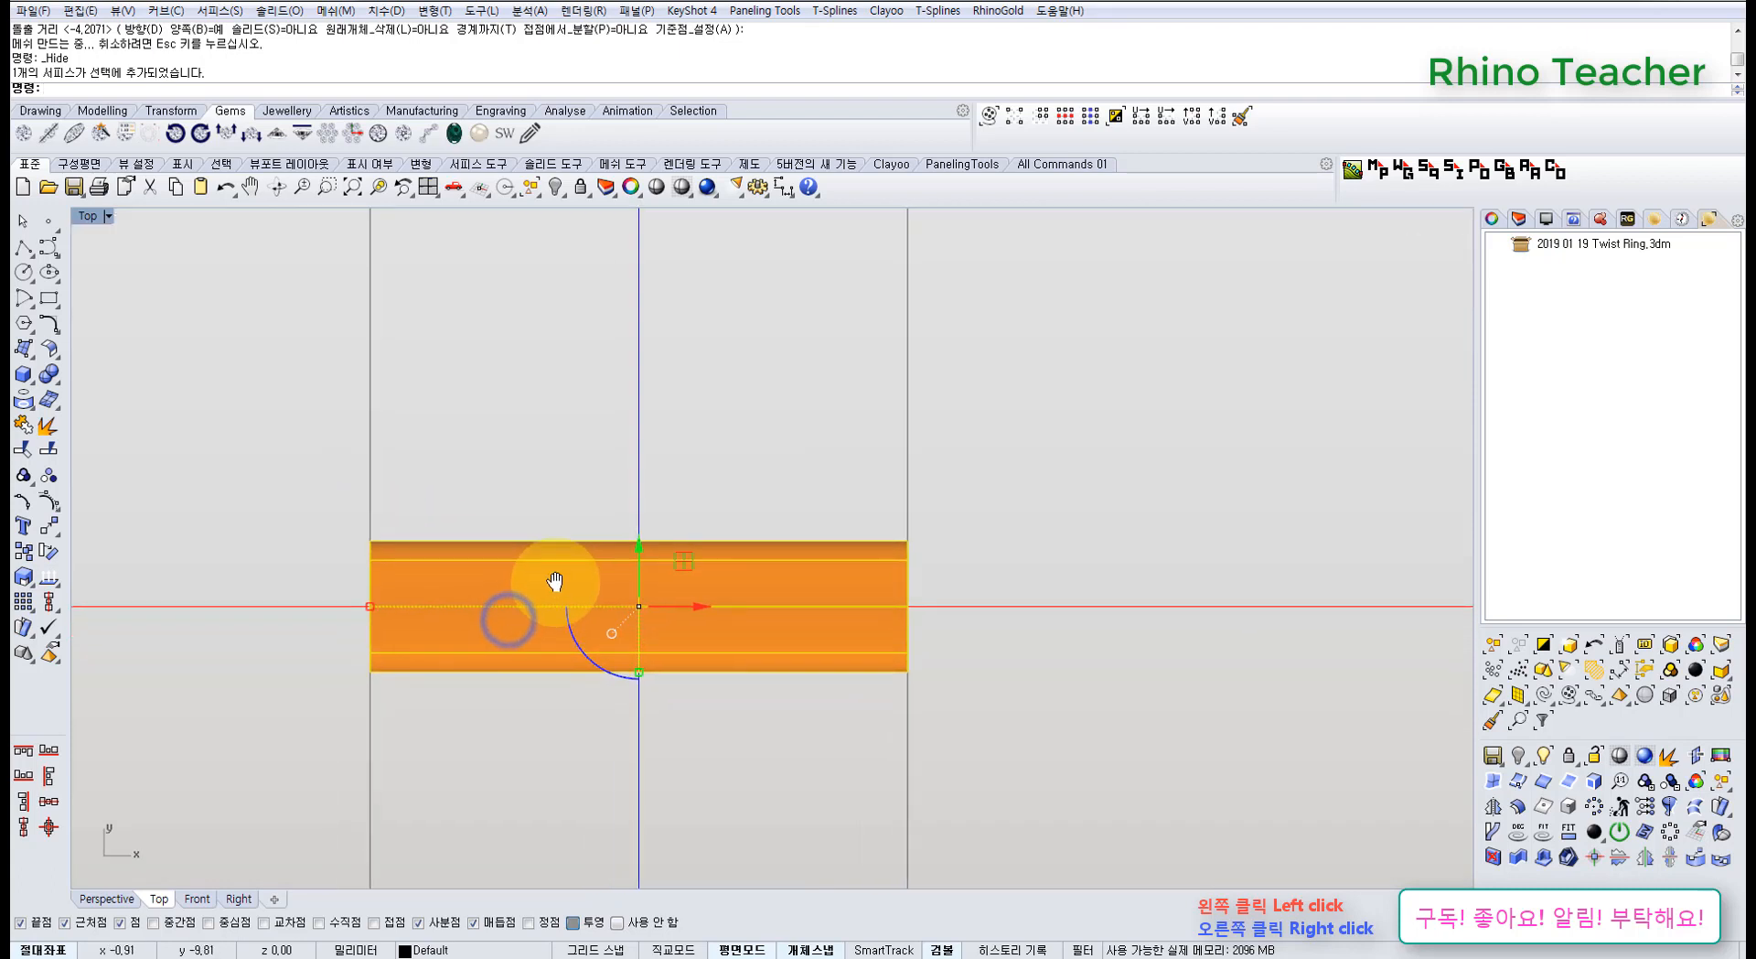
key("F10")
scroll(548, 547, "down", 2)
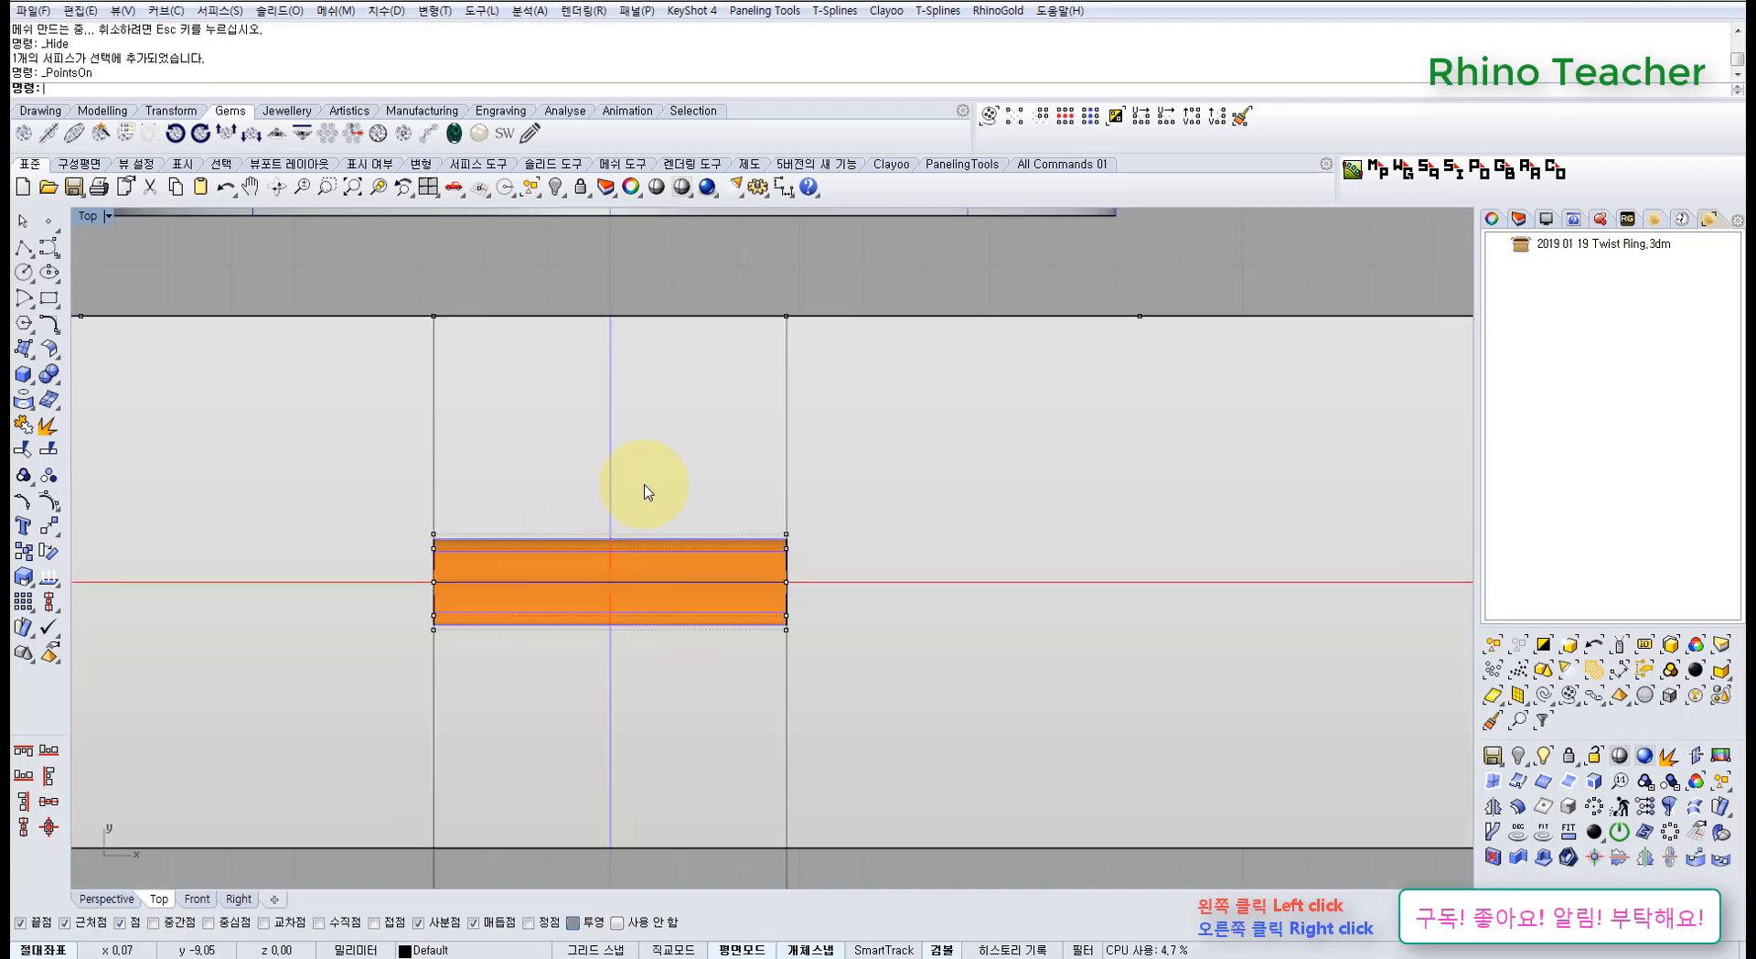
Set the Top viewport to shaded display and lock the flattened strip surface
left_click(671, 462)
left_click(681, 188)
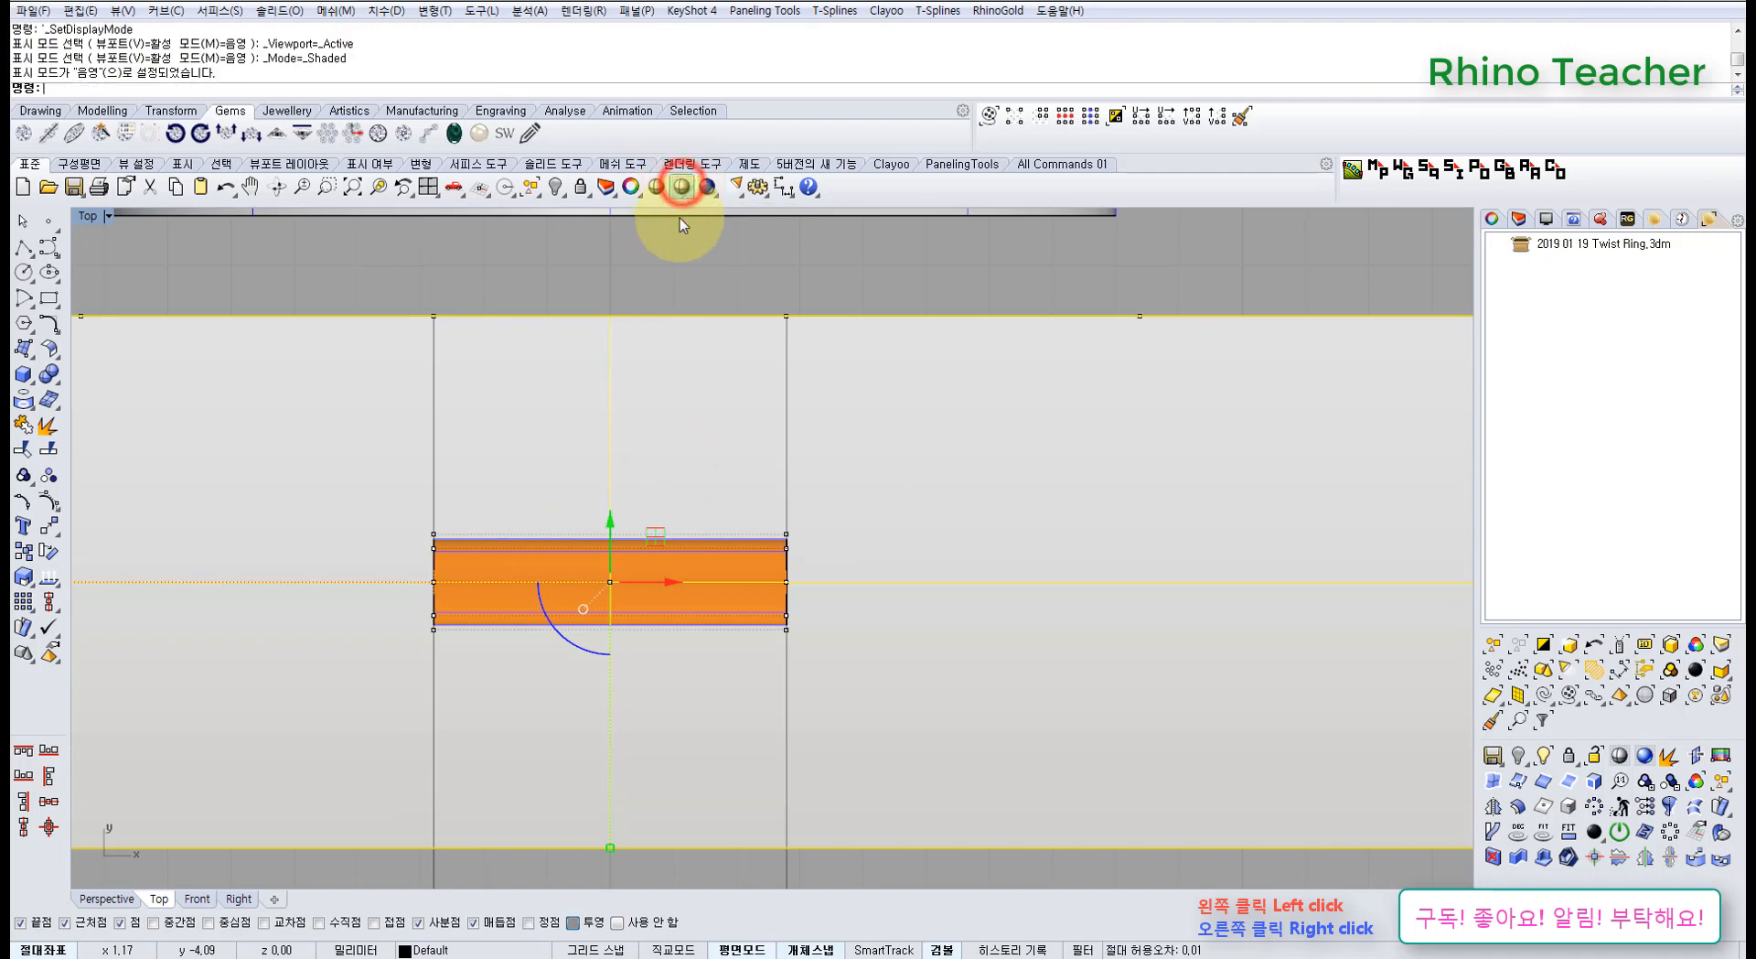
left_click(580, 188)
mouse_move(537, 487)
right_mouse_down()
mouse_move(582, 538)
mouse_move(654, 424)
right_mouse_up()
left_click(577, 525)
scroll(591, 488, "down", 2)
scroll(666, 502, "up", 4)
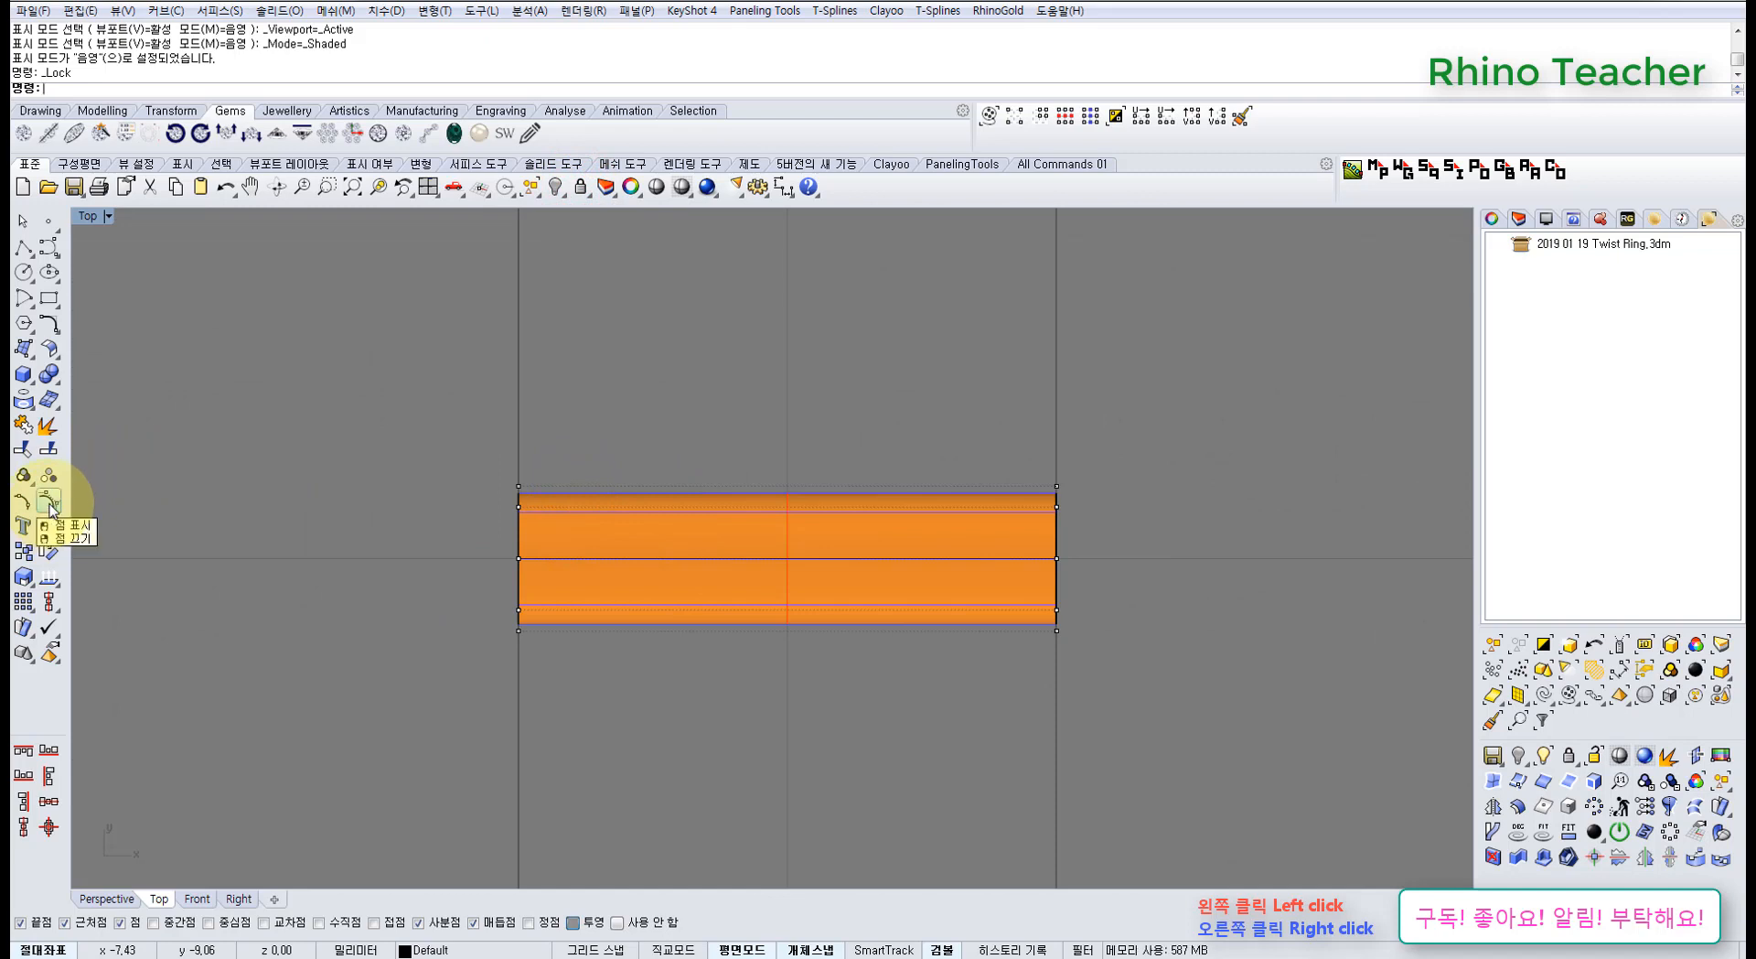
Try changing the extruded surface's degree to 3 in both U and V
left_click(52, 351)
left_click(175, 414)
left_click(660, 546)
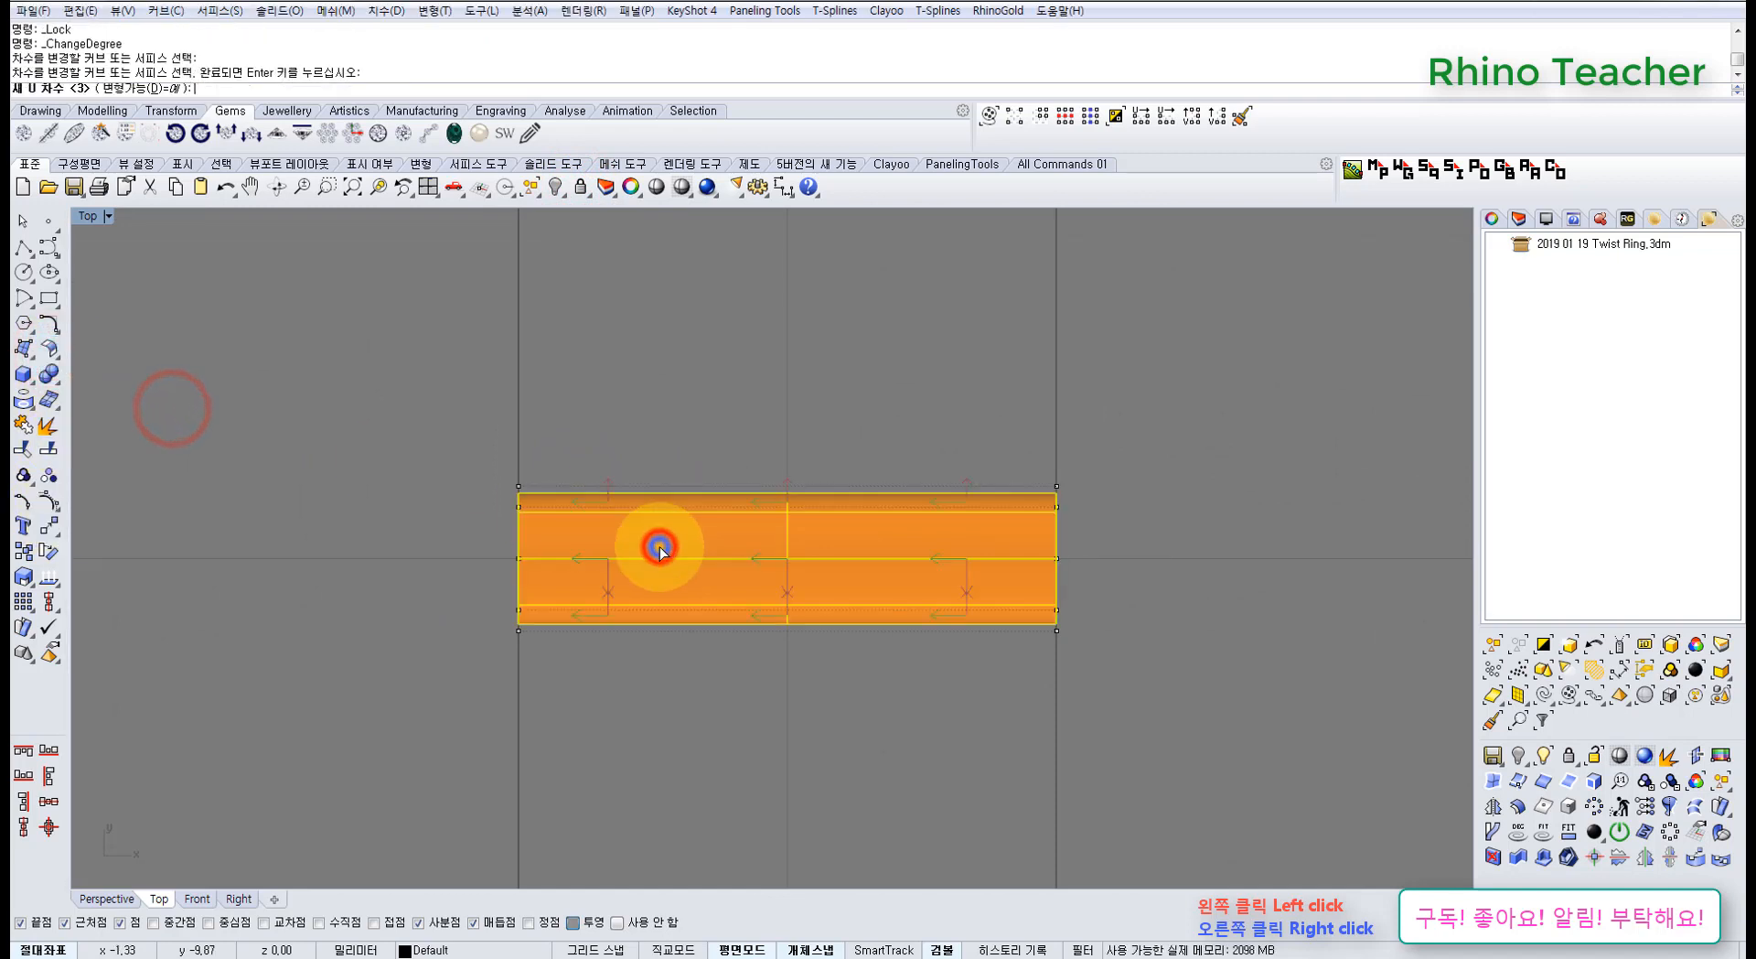
right_click(663, 546)
type("3")
key("Return")
type("3")
key("Return")
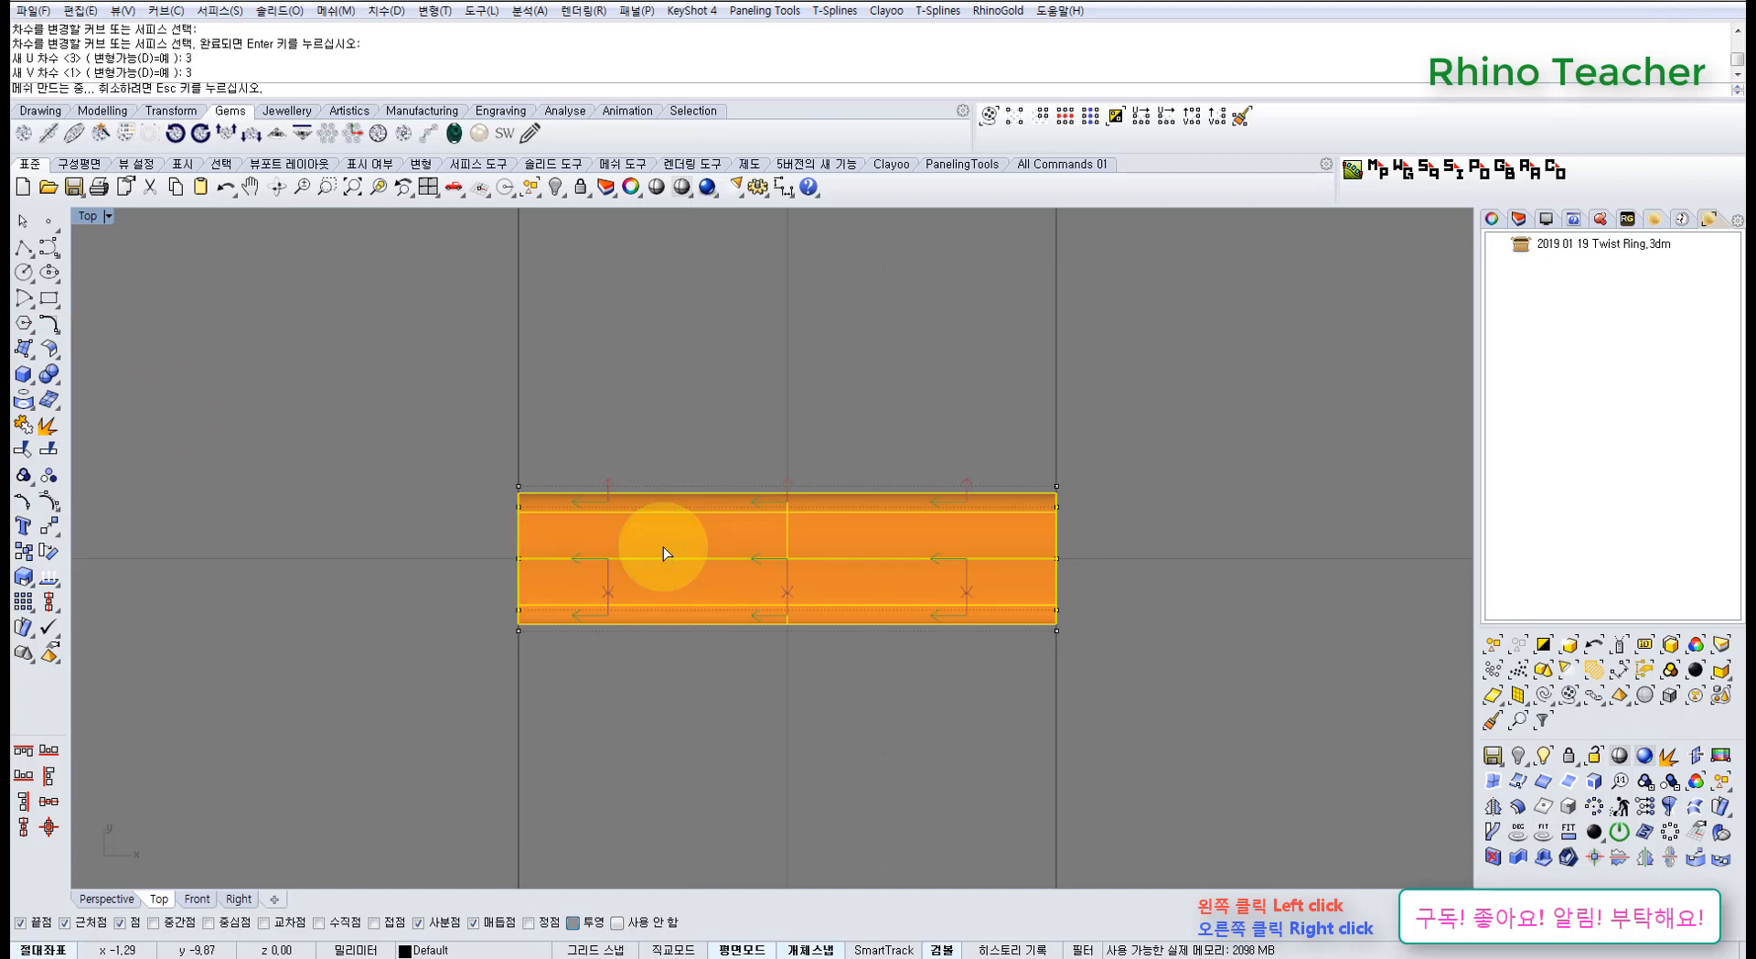
key("ctrl+z")
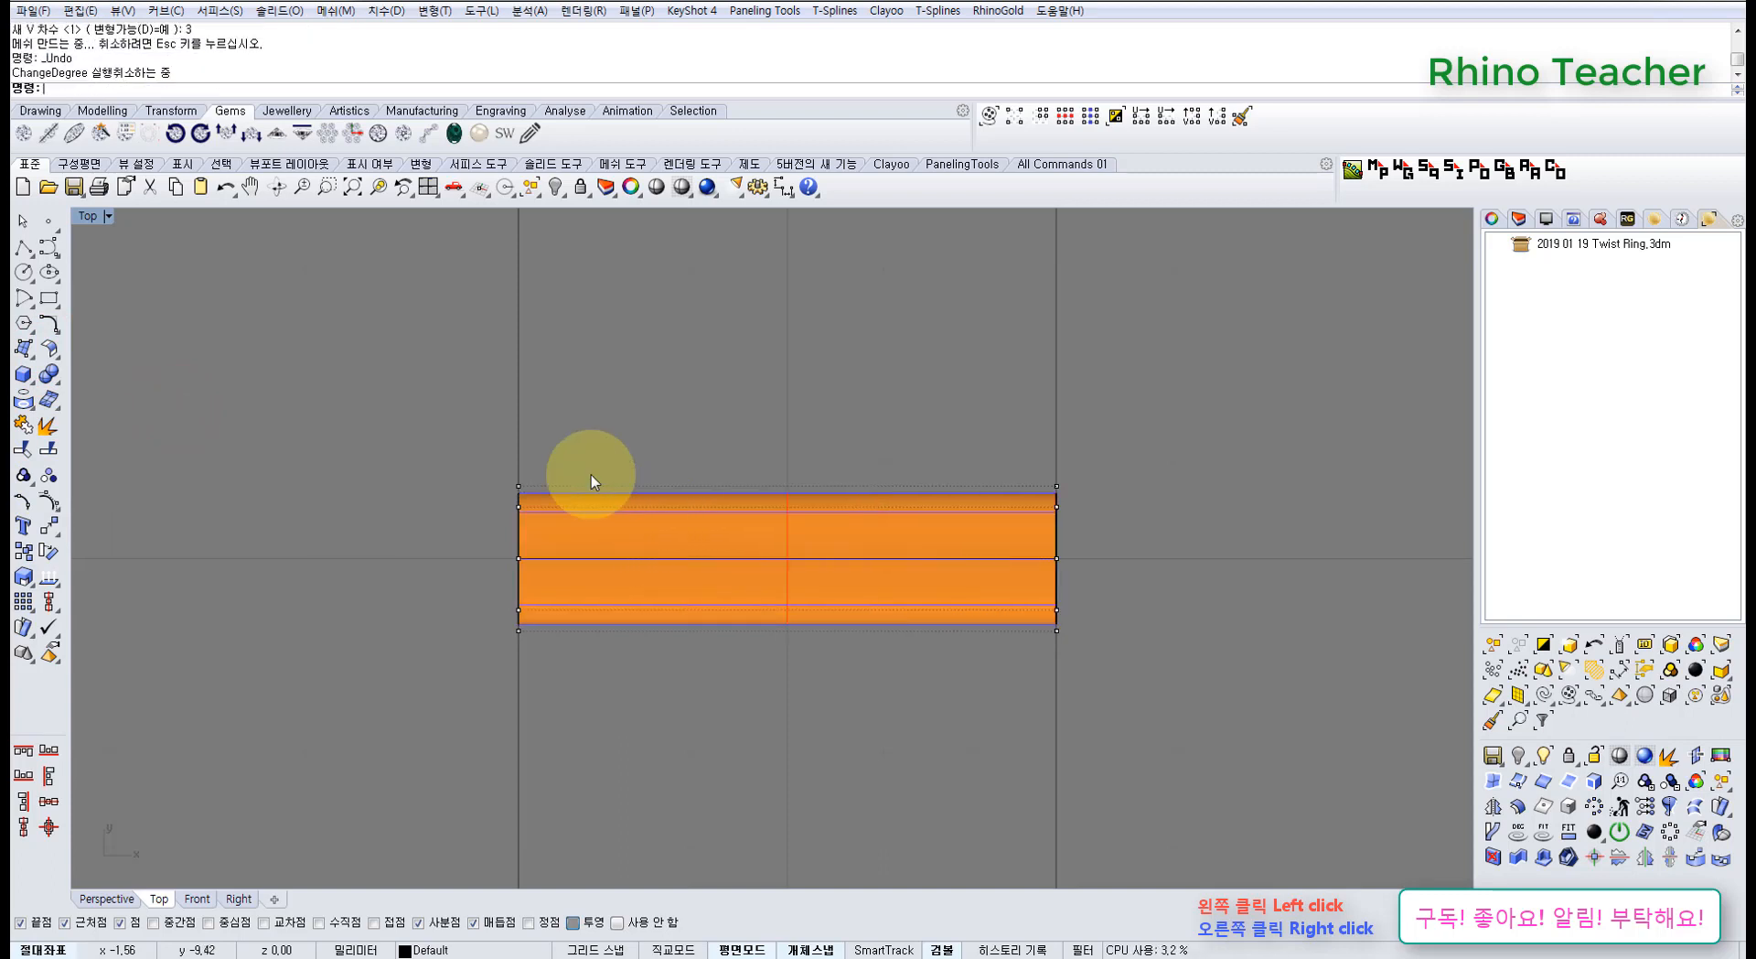
left_click(49, 327)
left_click(126, 383)
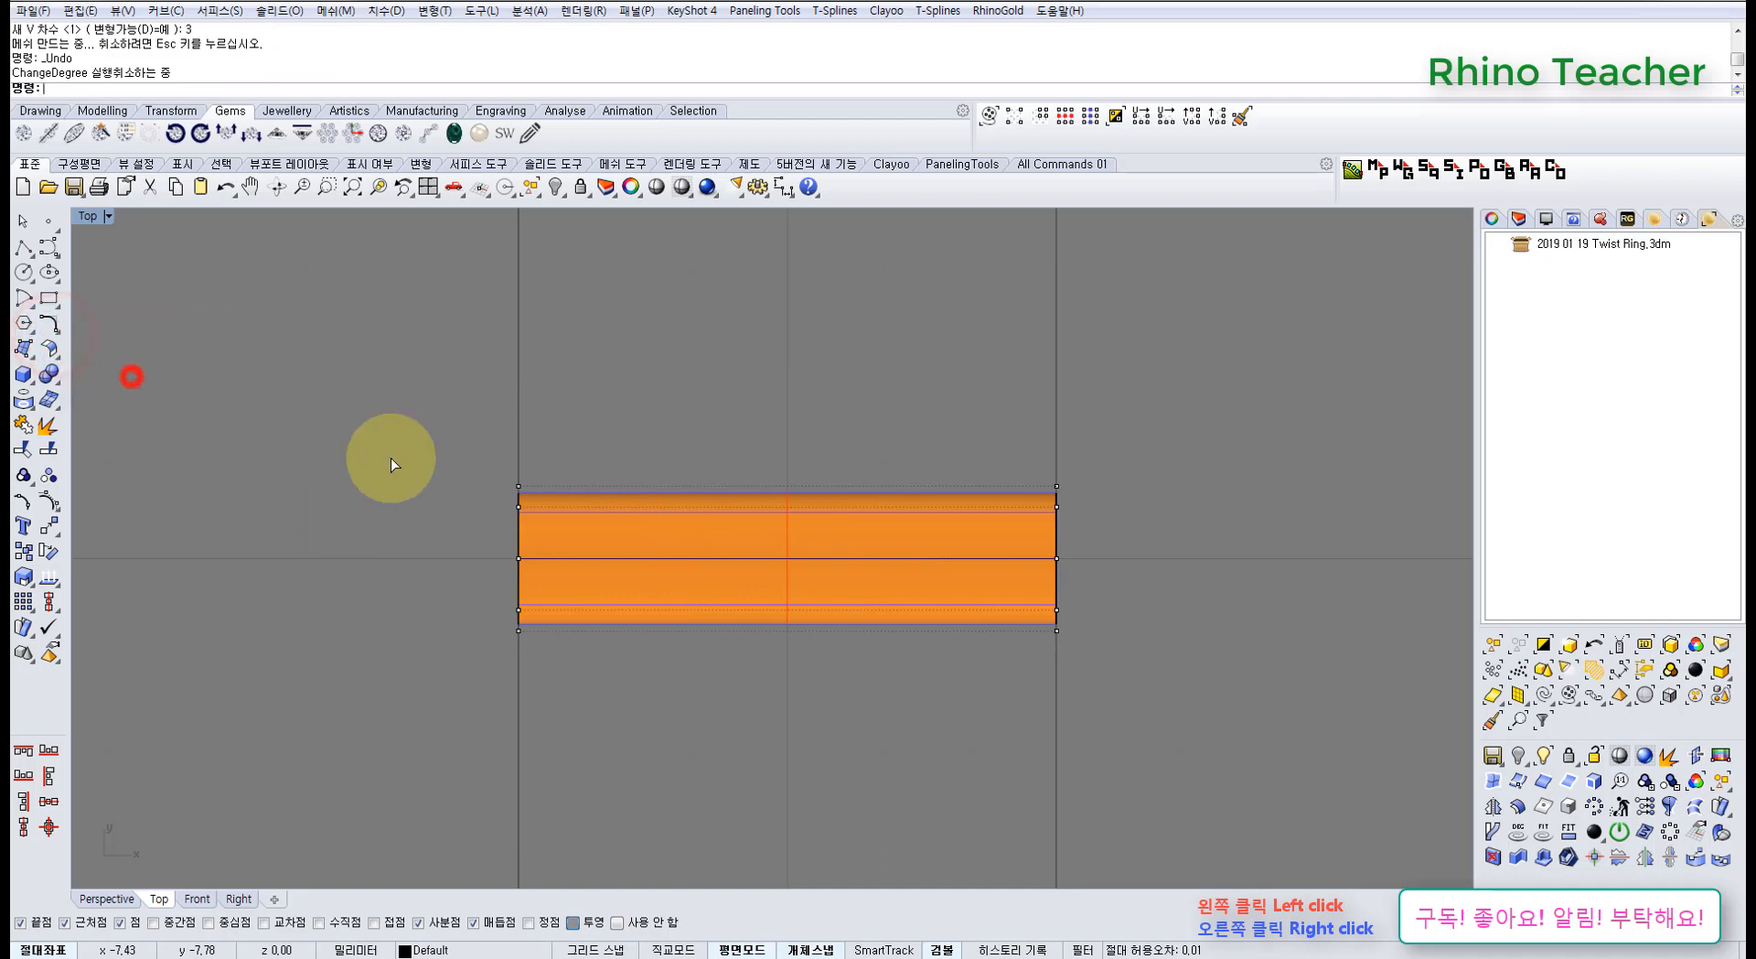
left_click(698, 557)
right_click(698, 554)
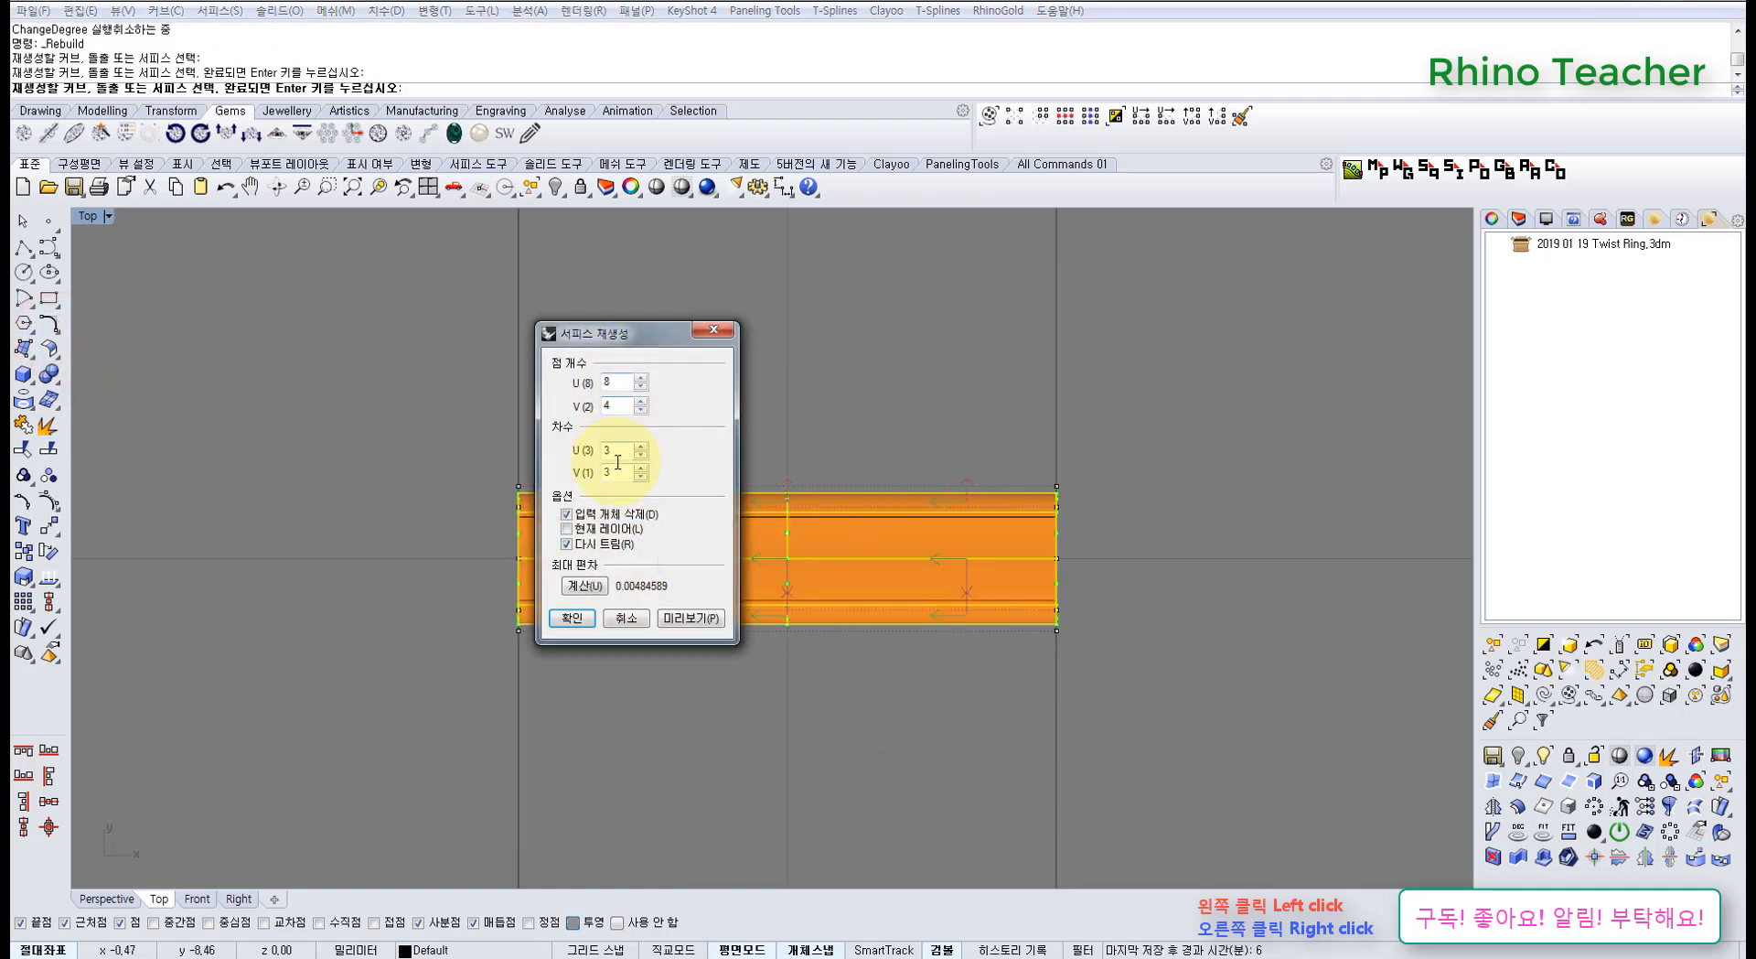
left_click(627, 620)
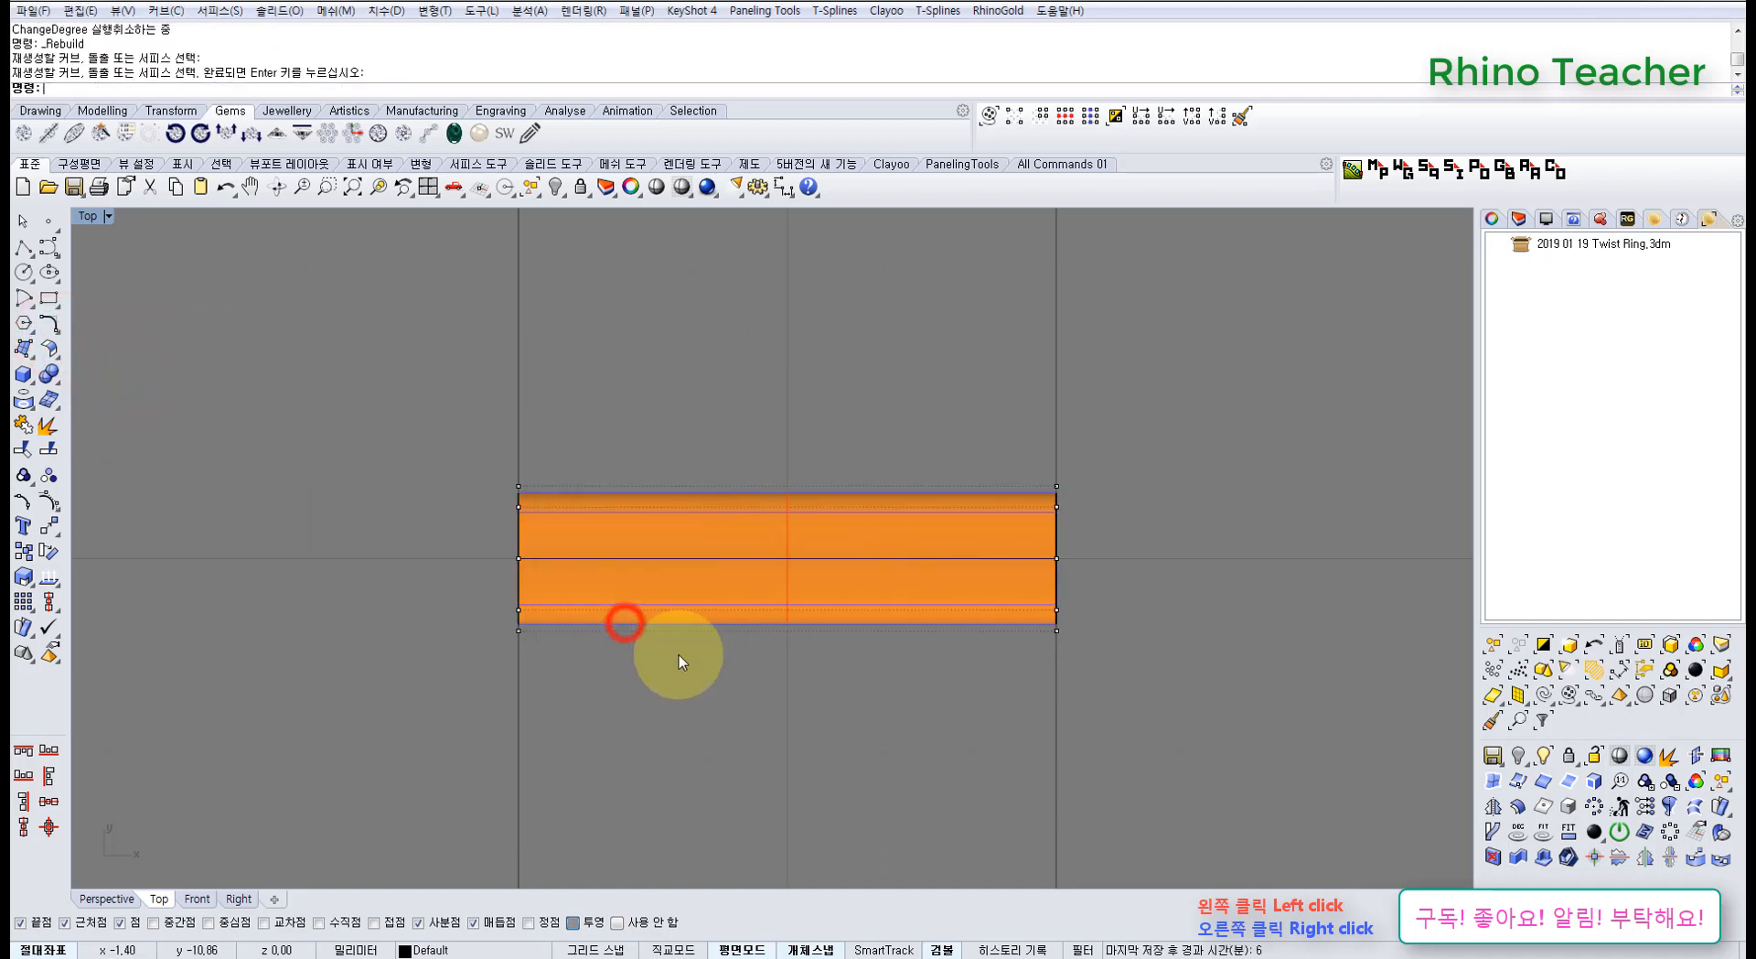
Change the extruded oval surface's degree to 3 in both U and V
left_click(41, 350)
left_click(176, 412)
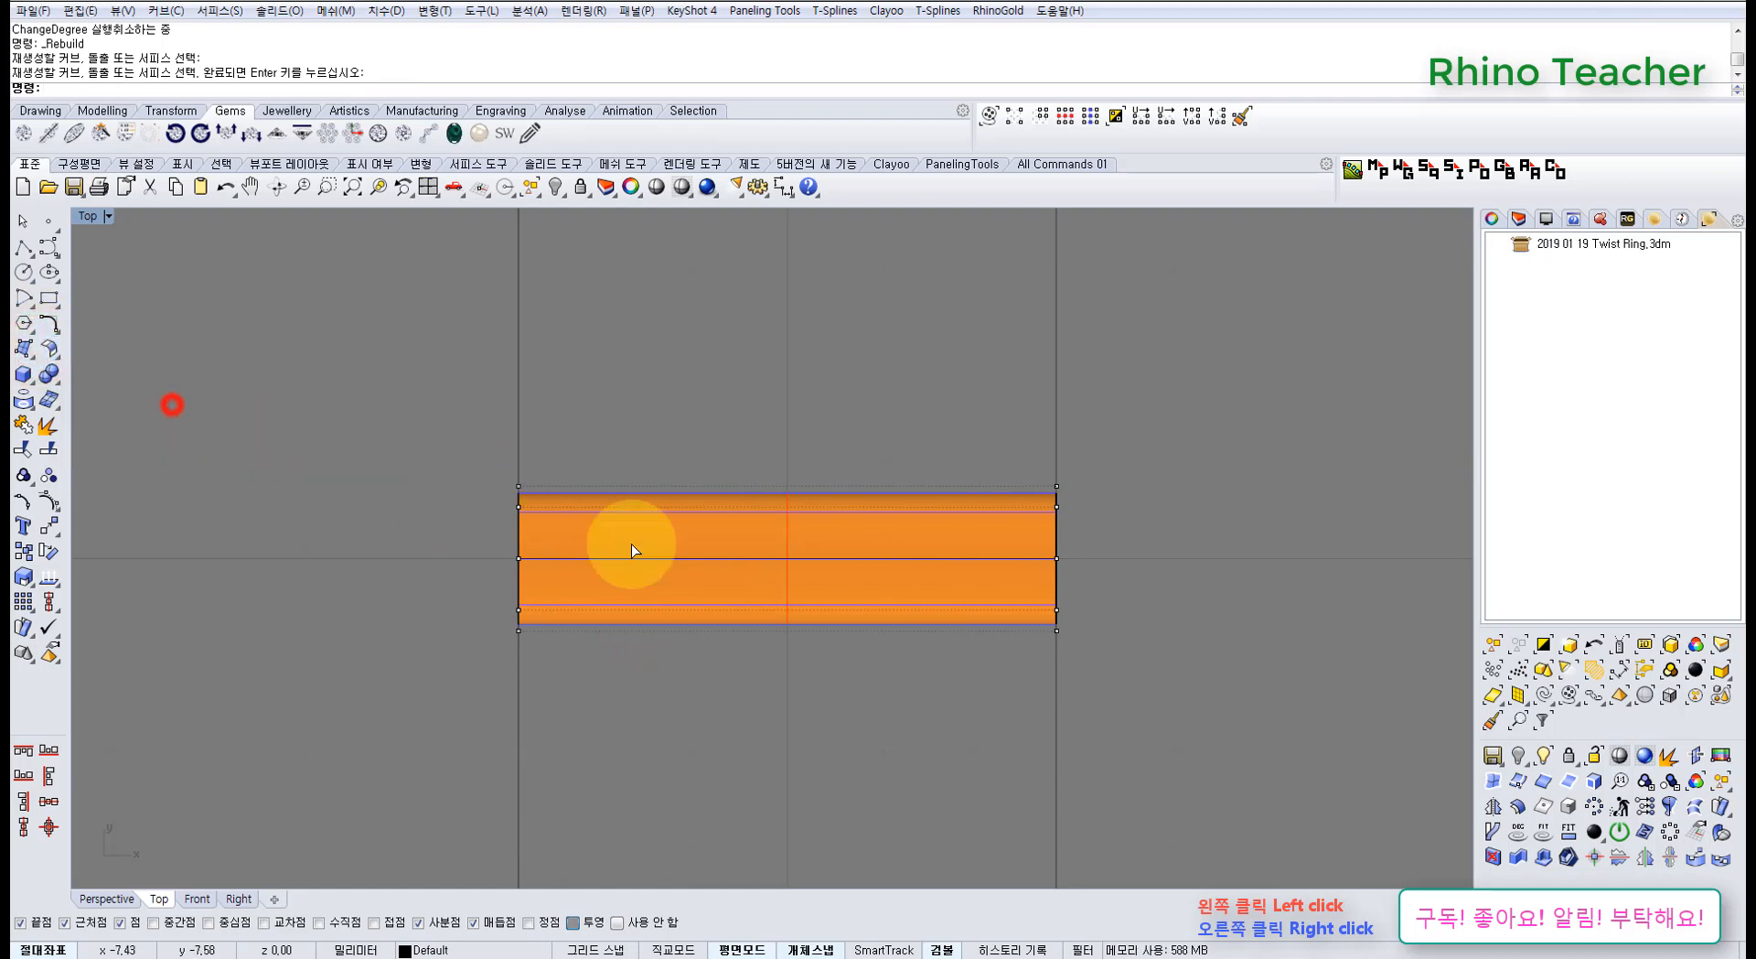
left_click(674, 551)
key("Return")
type("3")
key("Return")
type("3")
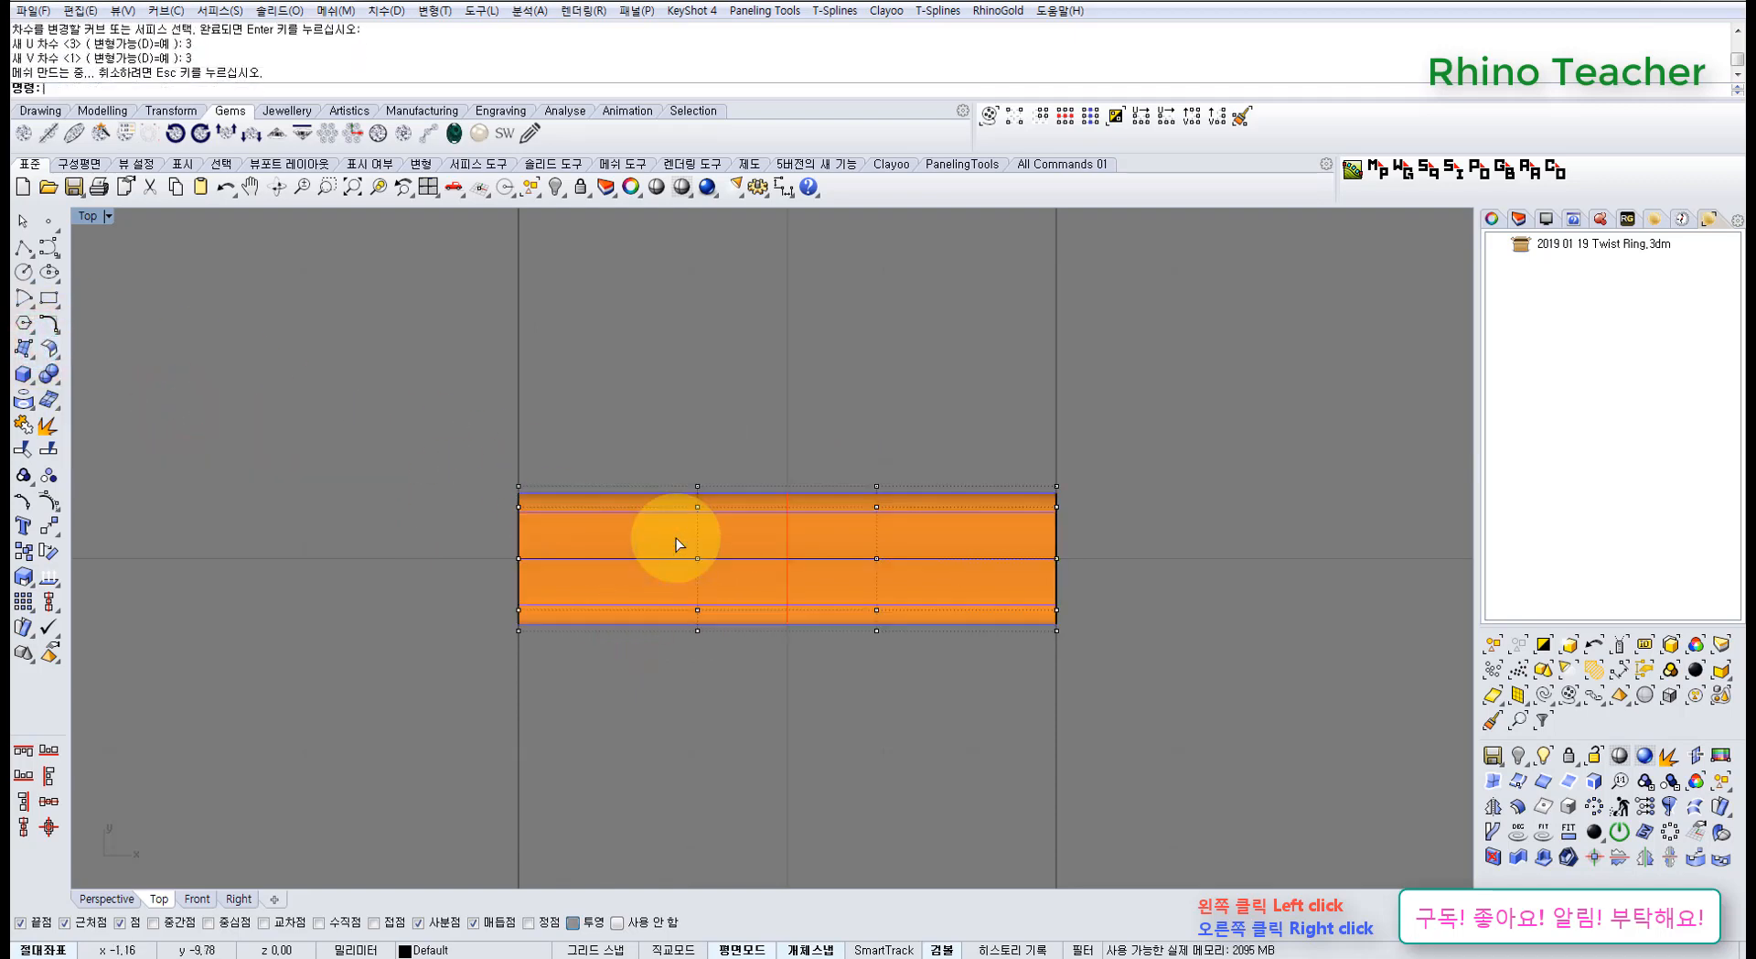
Try moving the two left columns of control points upward freehand, and undo the move
left_click(542, 423)
scroll(546, 424, "down", 4)
mouse_move(558, 426)
right_mouse_down()
mouse_move(577, 479)
mouse_move(578, 452)
right_mouse_up()
left_click_drag(418, 437, 679, 679)
scroll(591, 551, "up", 4)
left_click_drag(616, 527, 608, 419)
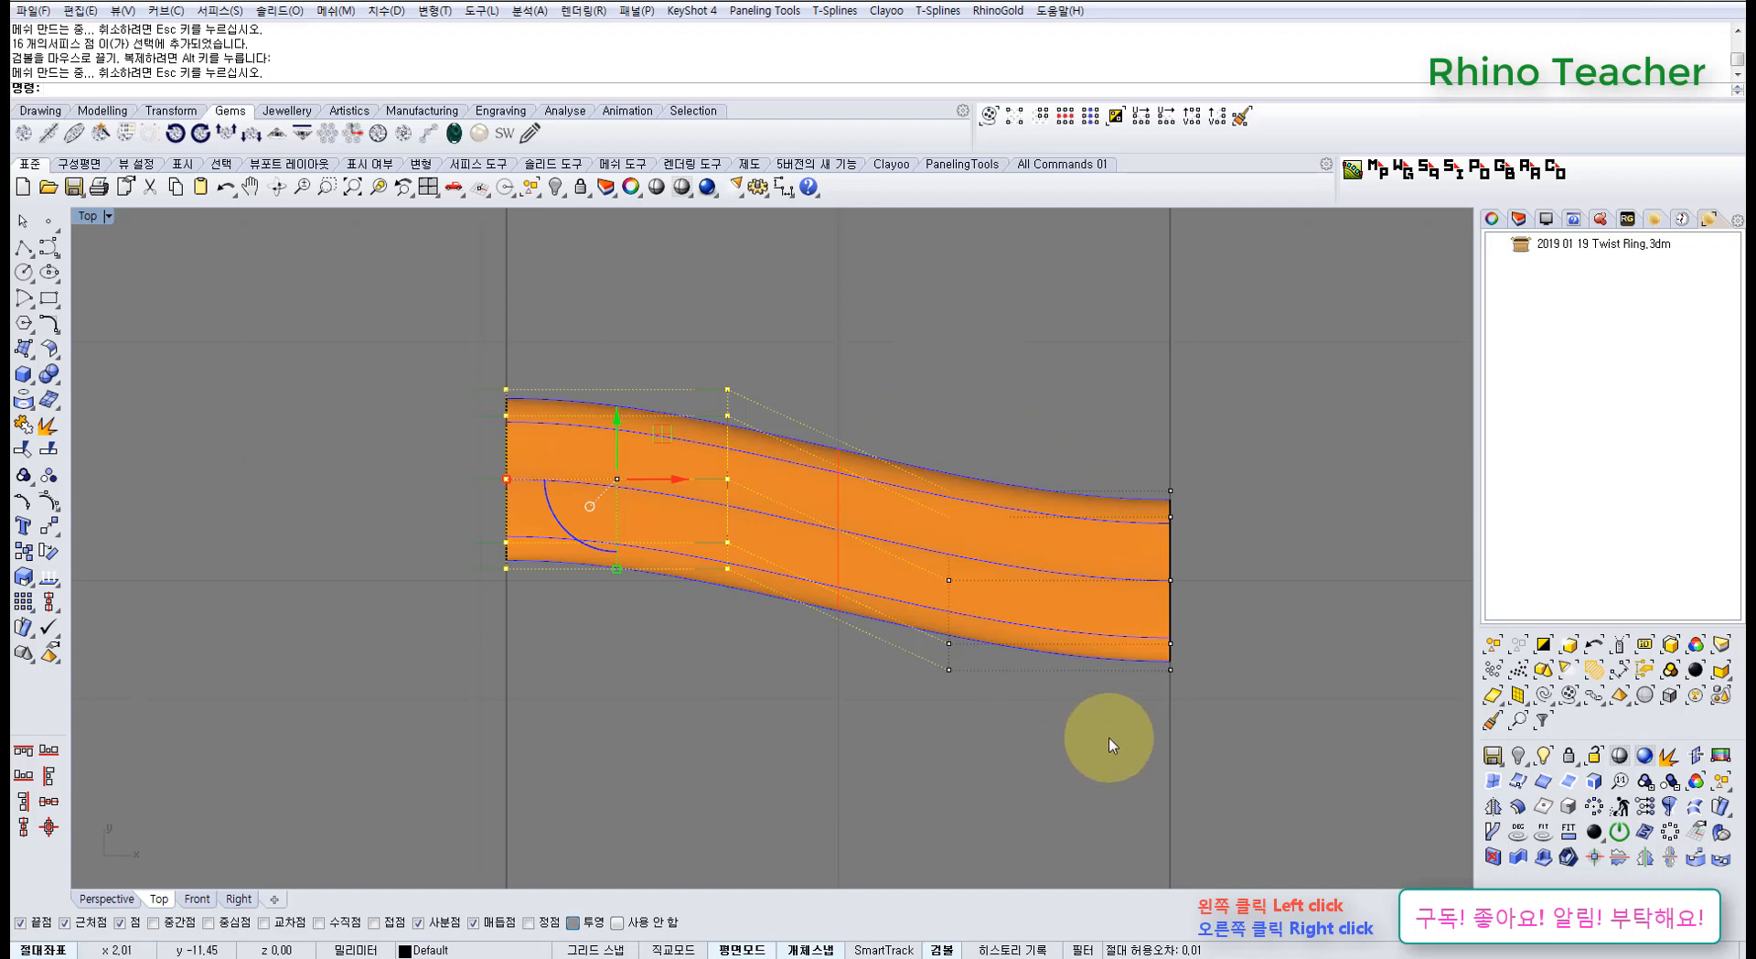
right_click_drag(1139, 616, 998, 559)
key("ctrl+z")
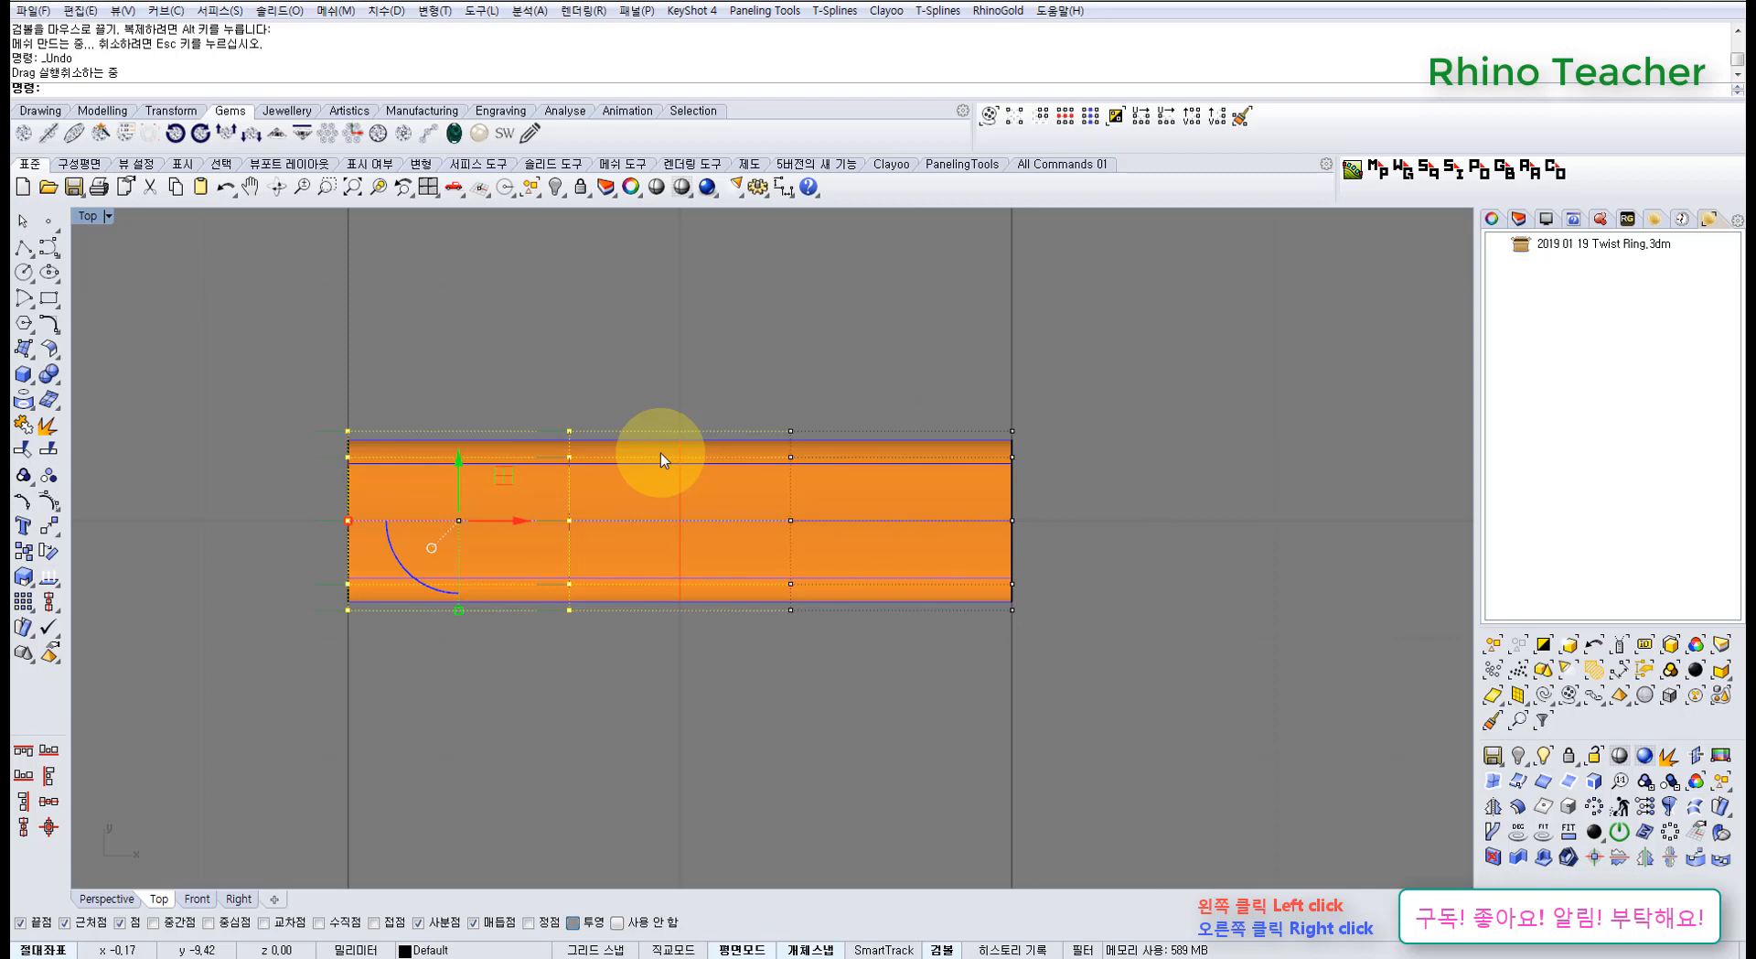
Raise the two left columns of control points along Y by an exact distance
right_click_drag(464, 463, 578, 558)
left_click_drag(570, 559, 578, 468)
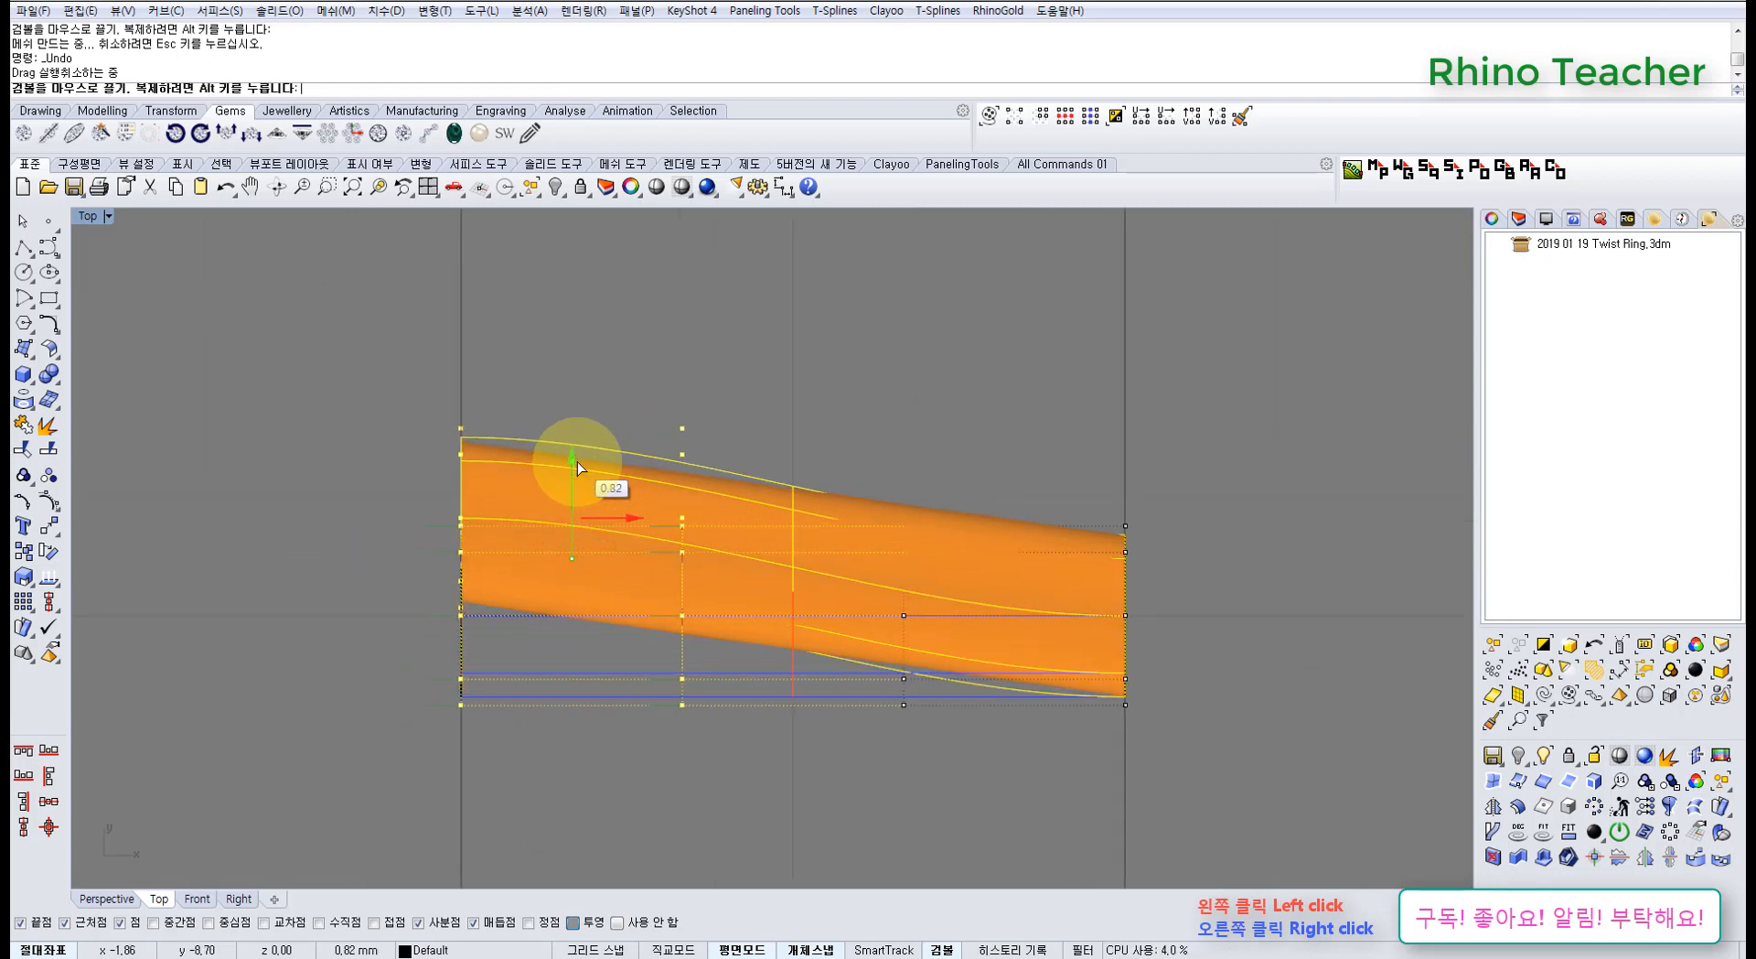
key("Escape")
left_click(574, 549)
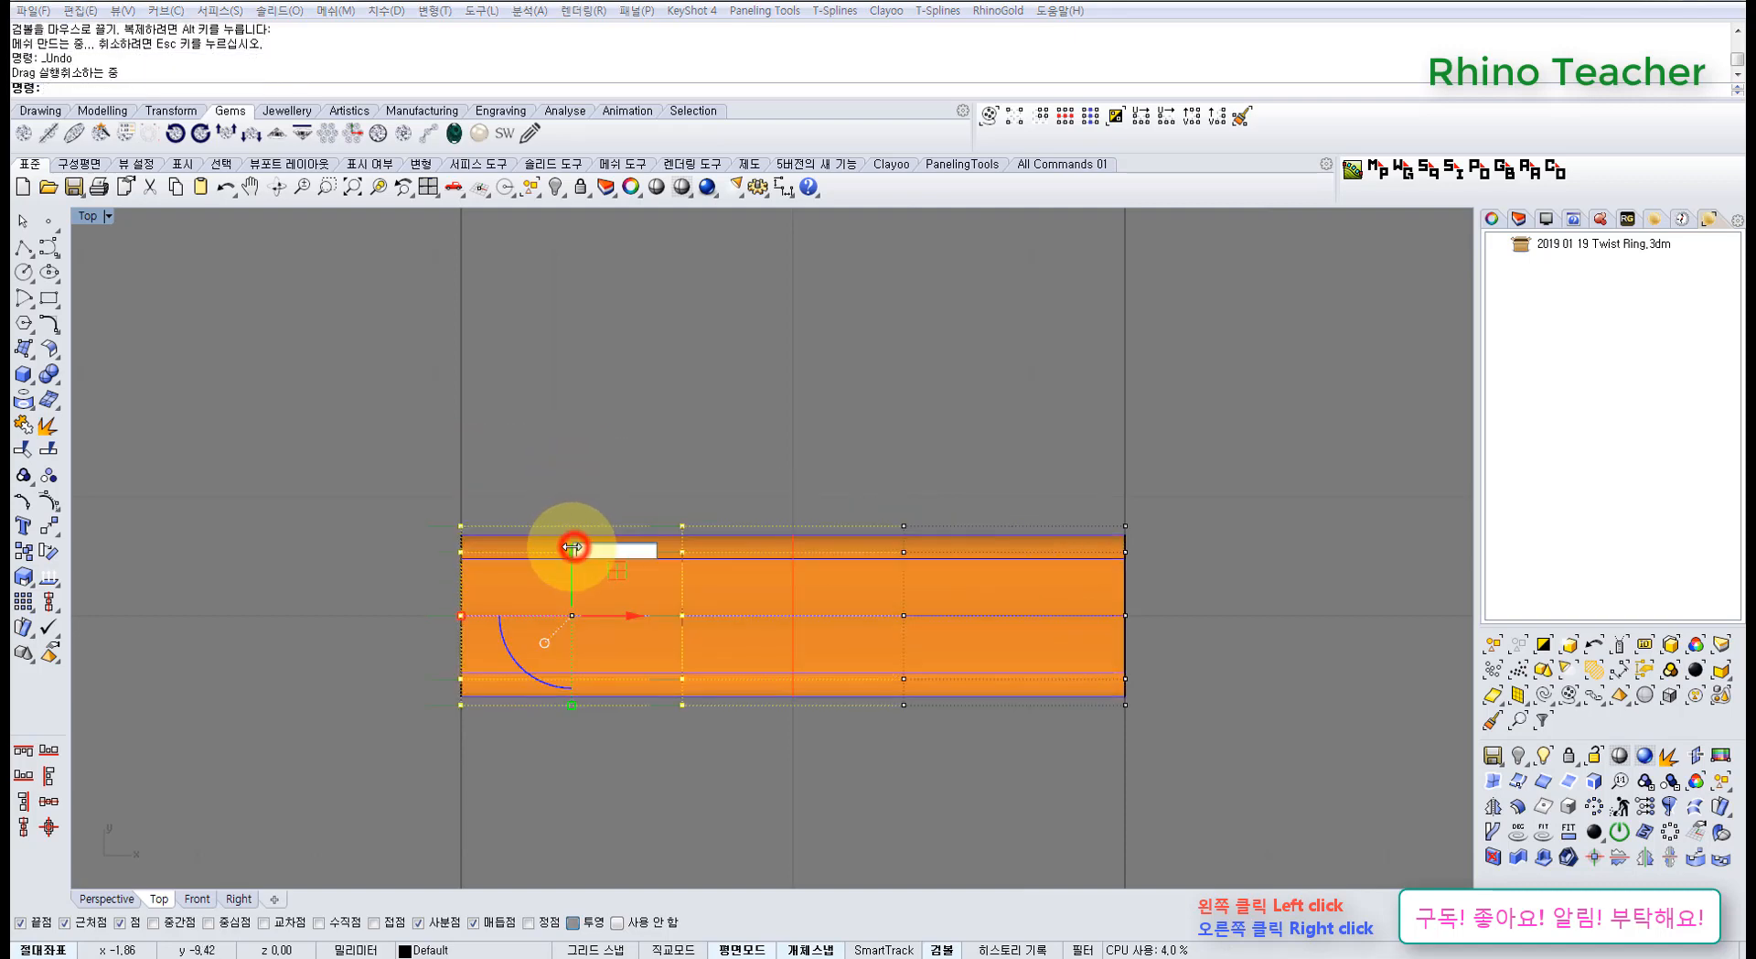
Lower the two right columns of control points along Y by an exact distance and hide the points
right_click_drag(919, 427, 781, 358)
left_click_drag(723, 315, 1099, 724)
left_click(881, 488)
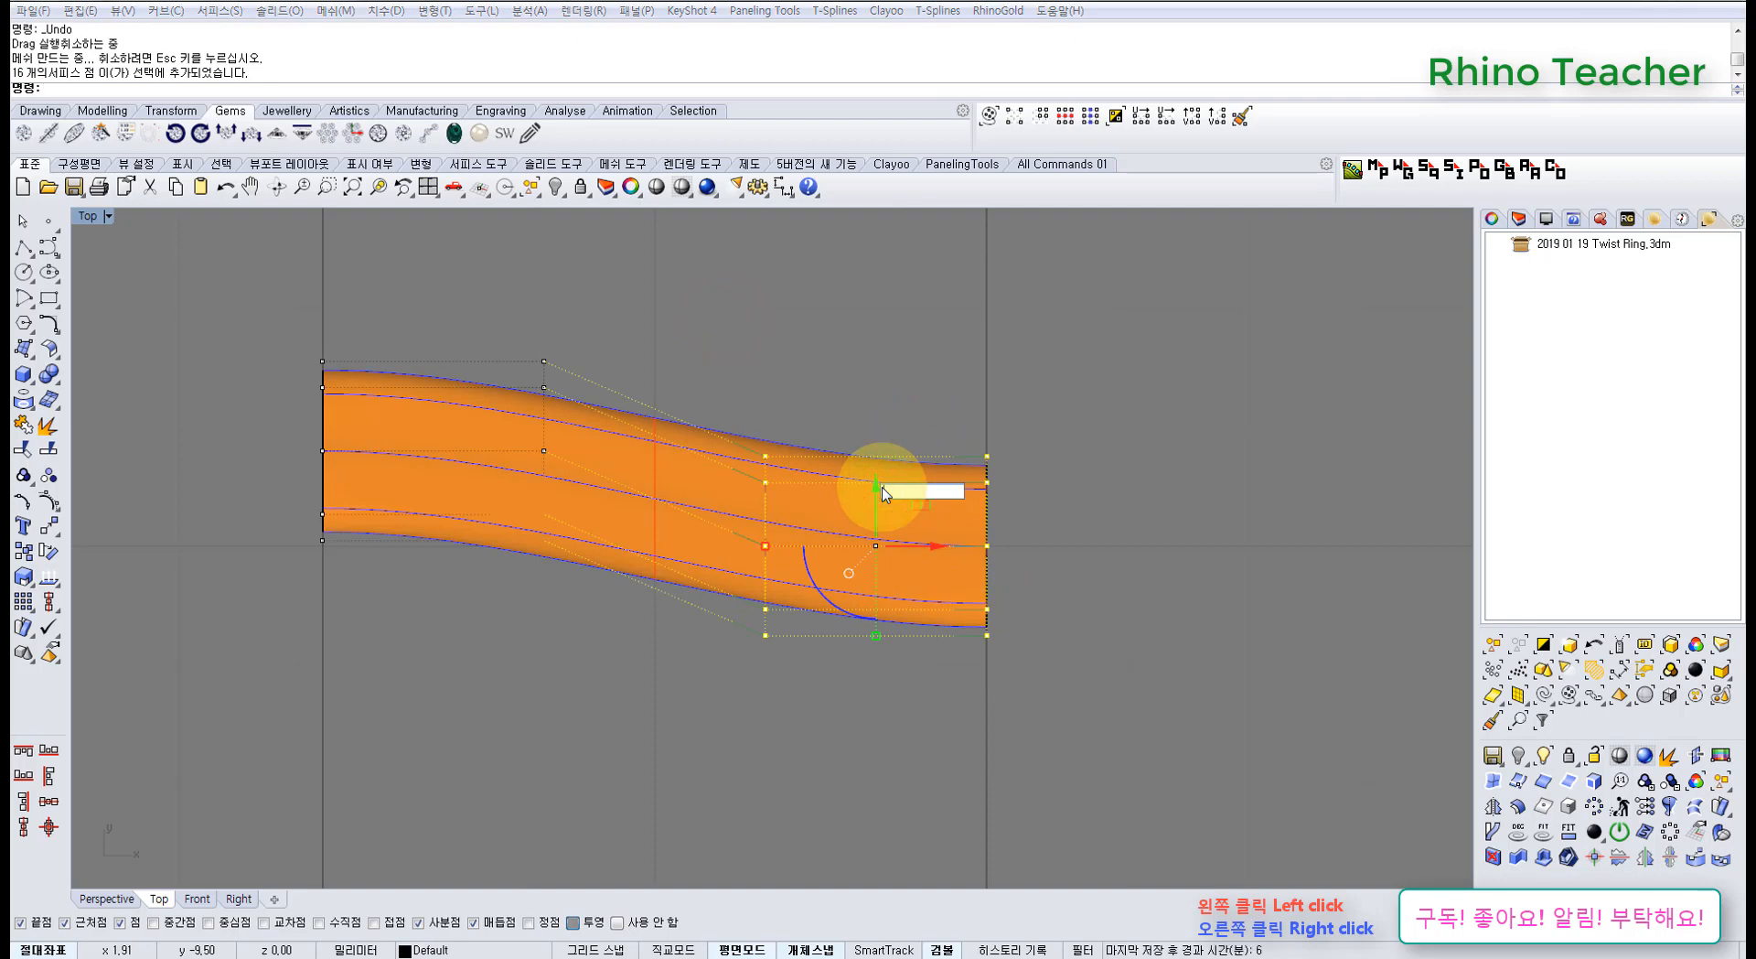
key("Return")
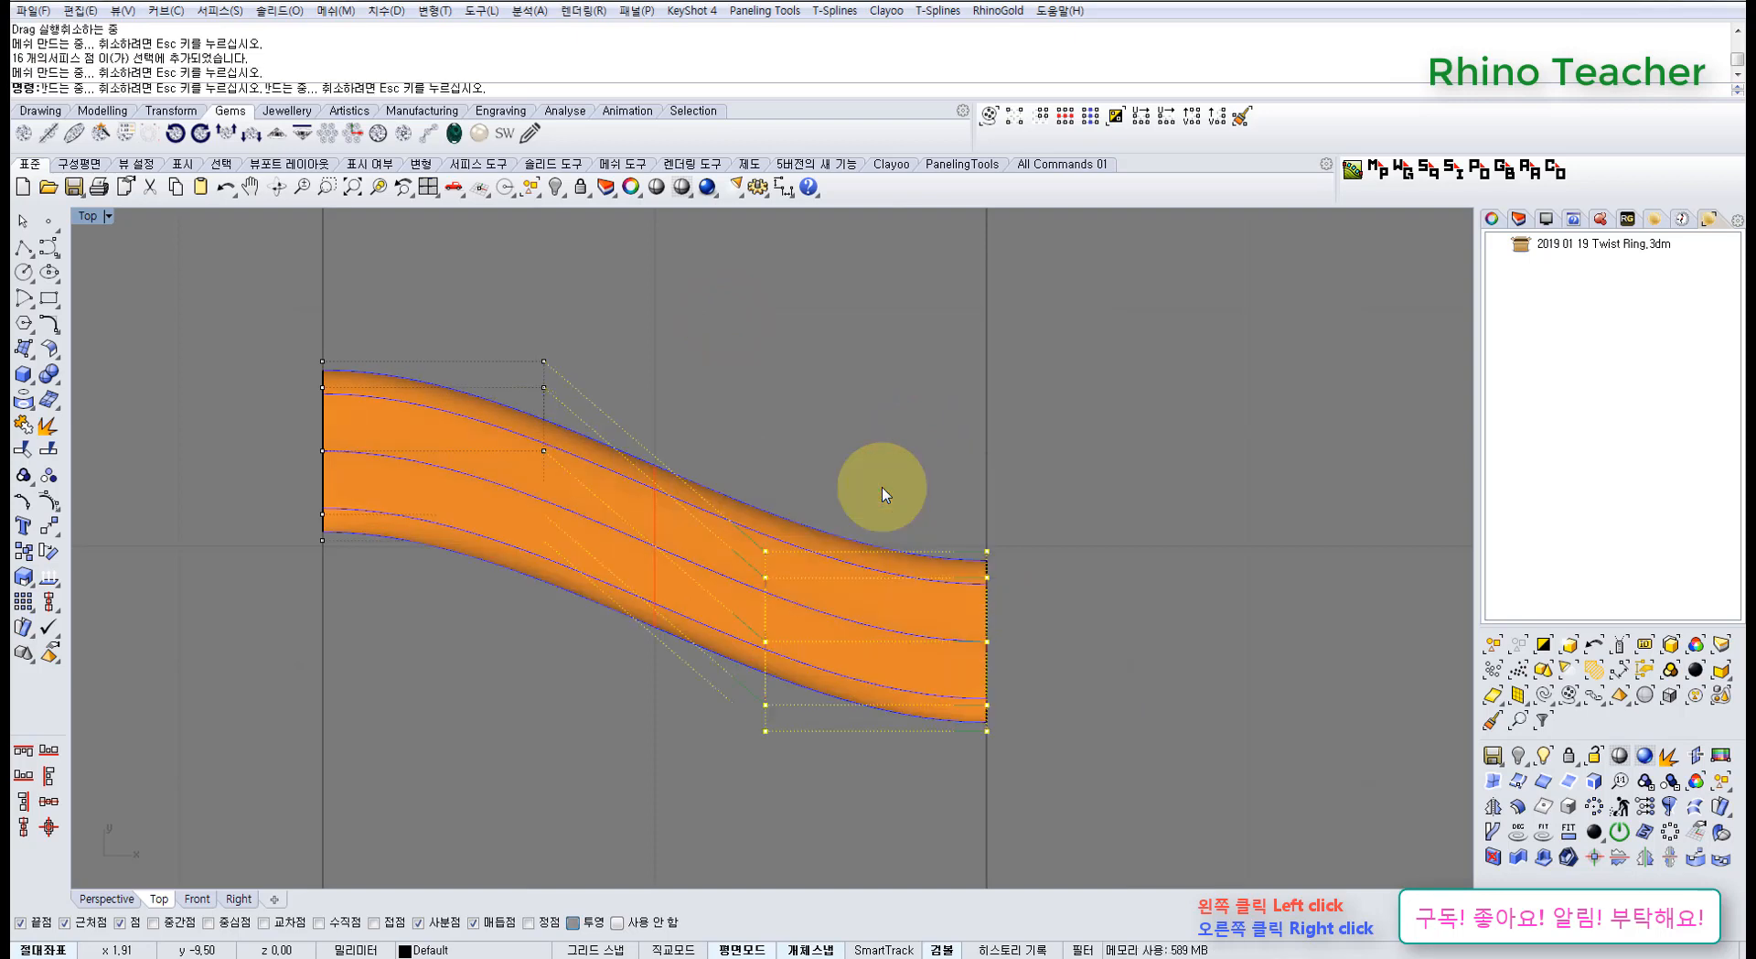
left_click(745, 393)
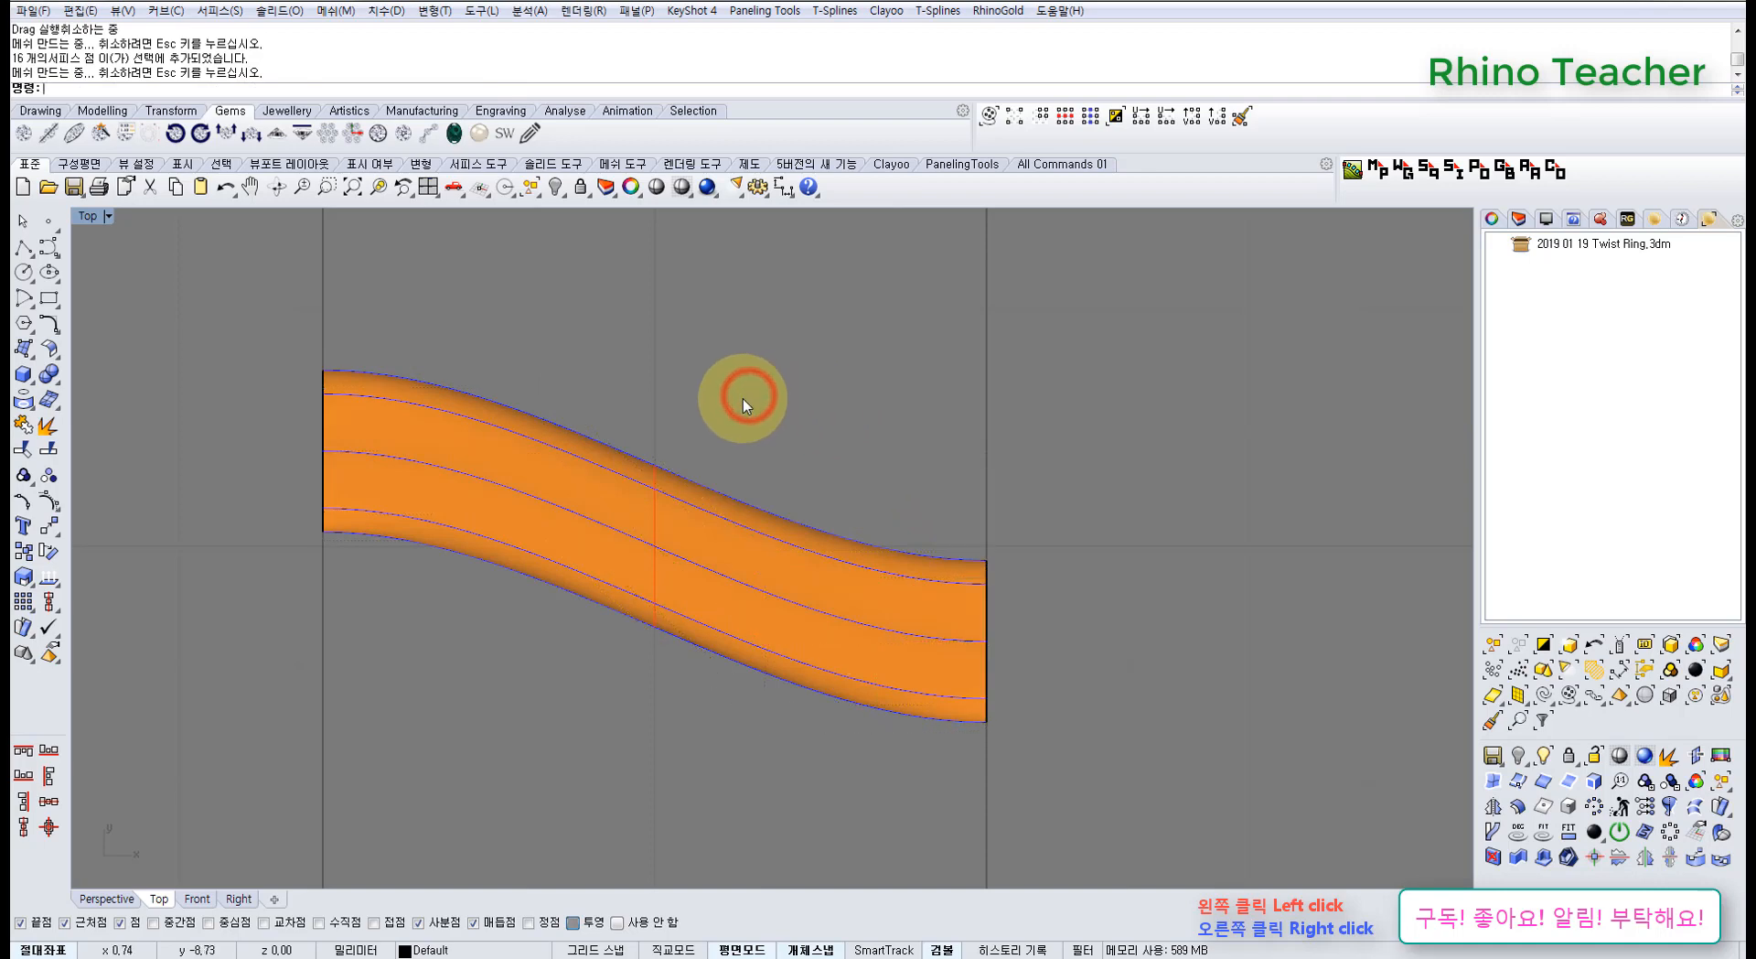
Undo the moves of the left and right control point columns so the oval surface is straight again
key("ctrl+z")
key("ctrl+z")
key("ctrl+z")
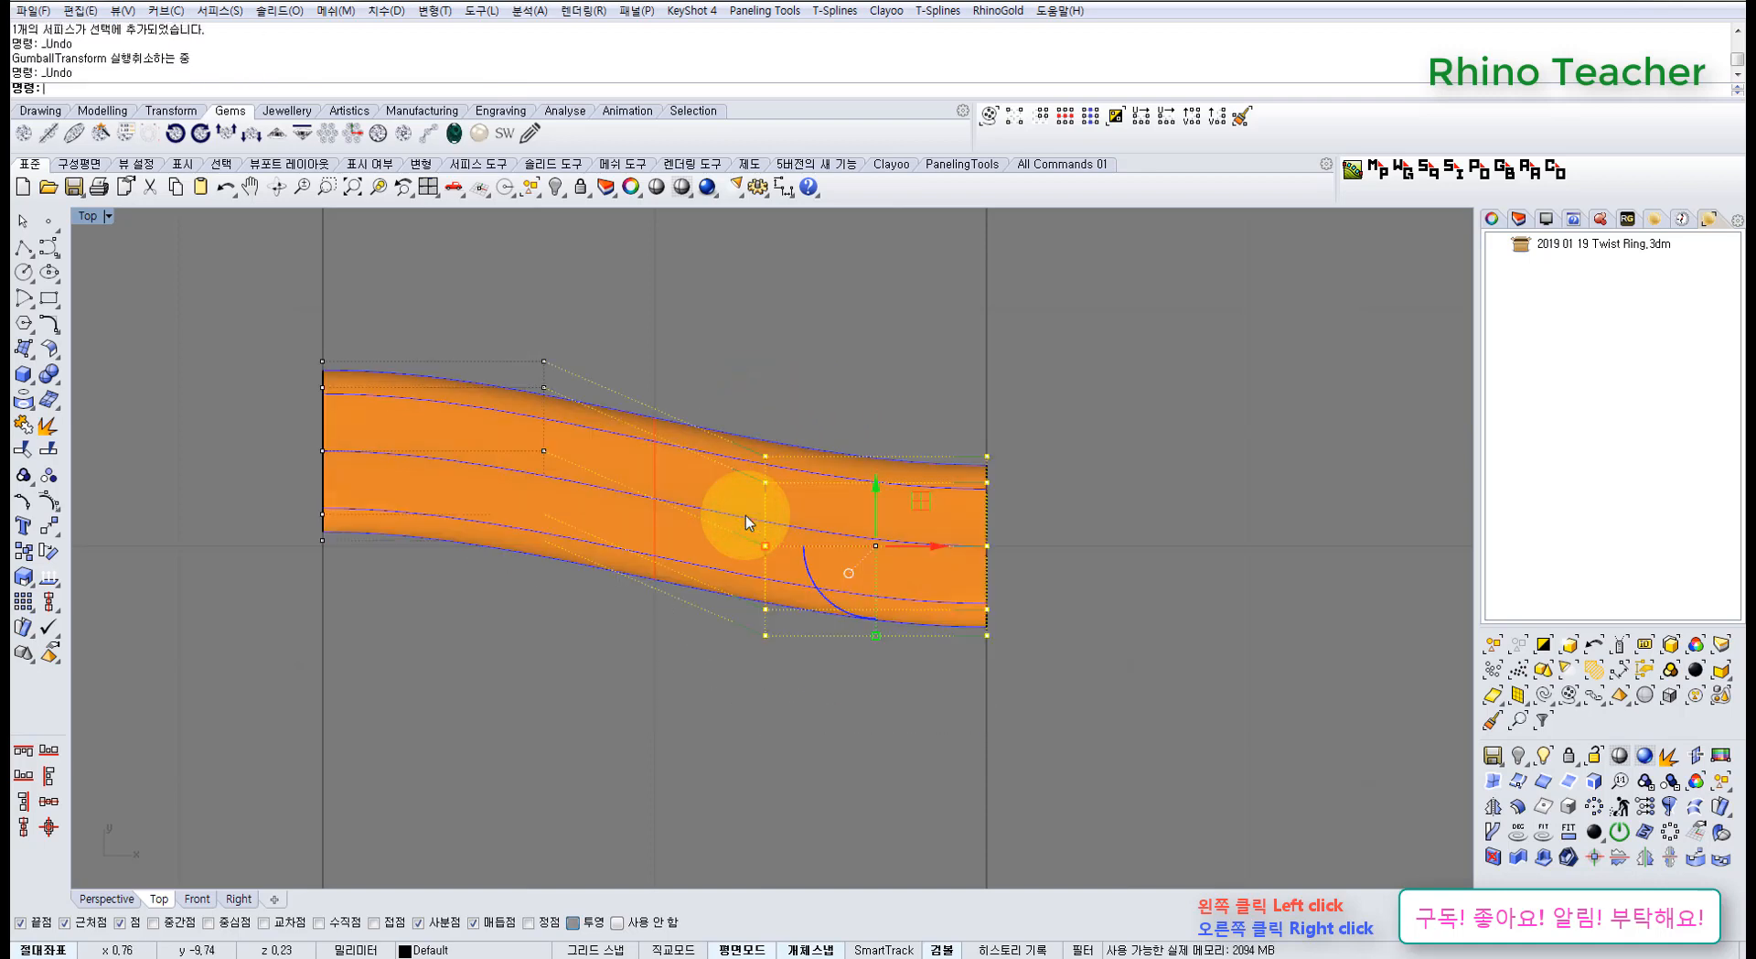
left_click(578, 688)
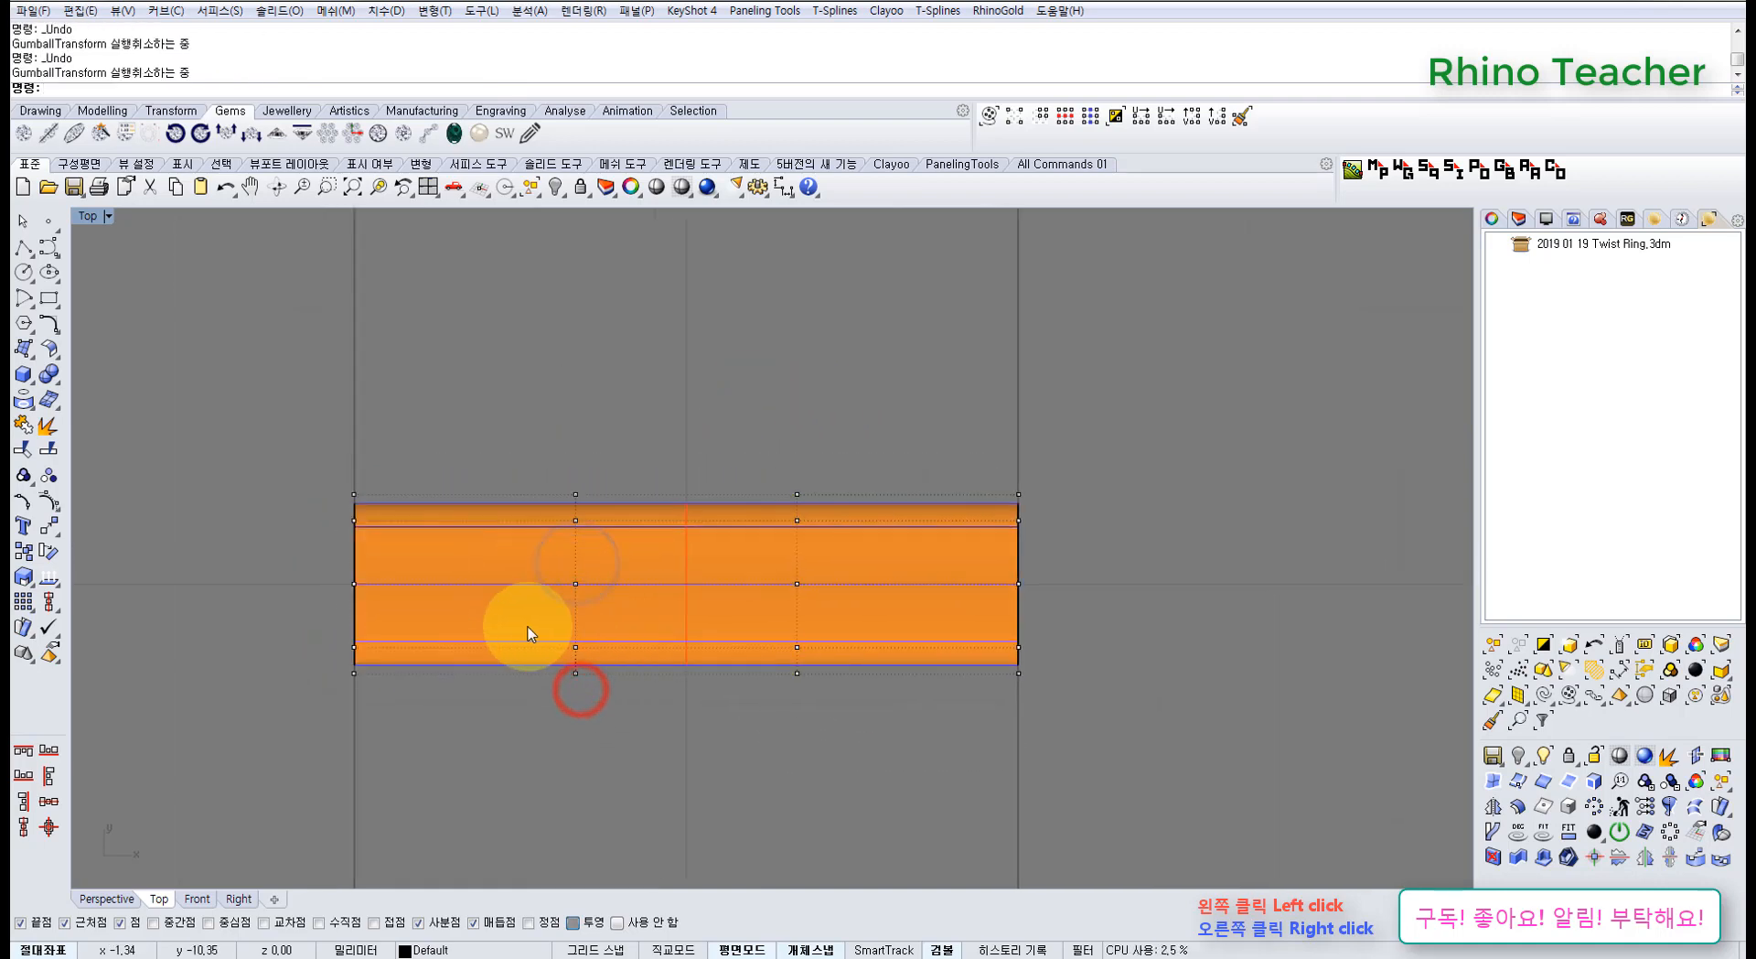
Move the whole straight surface upward along Y by an exact distance with its control points off, and turn the points back on
key("F11")
left_click(492, 638)
left_click(682, 528)
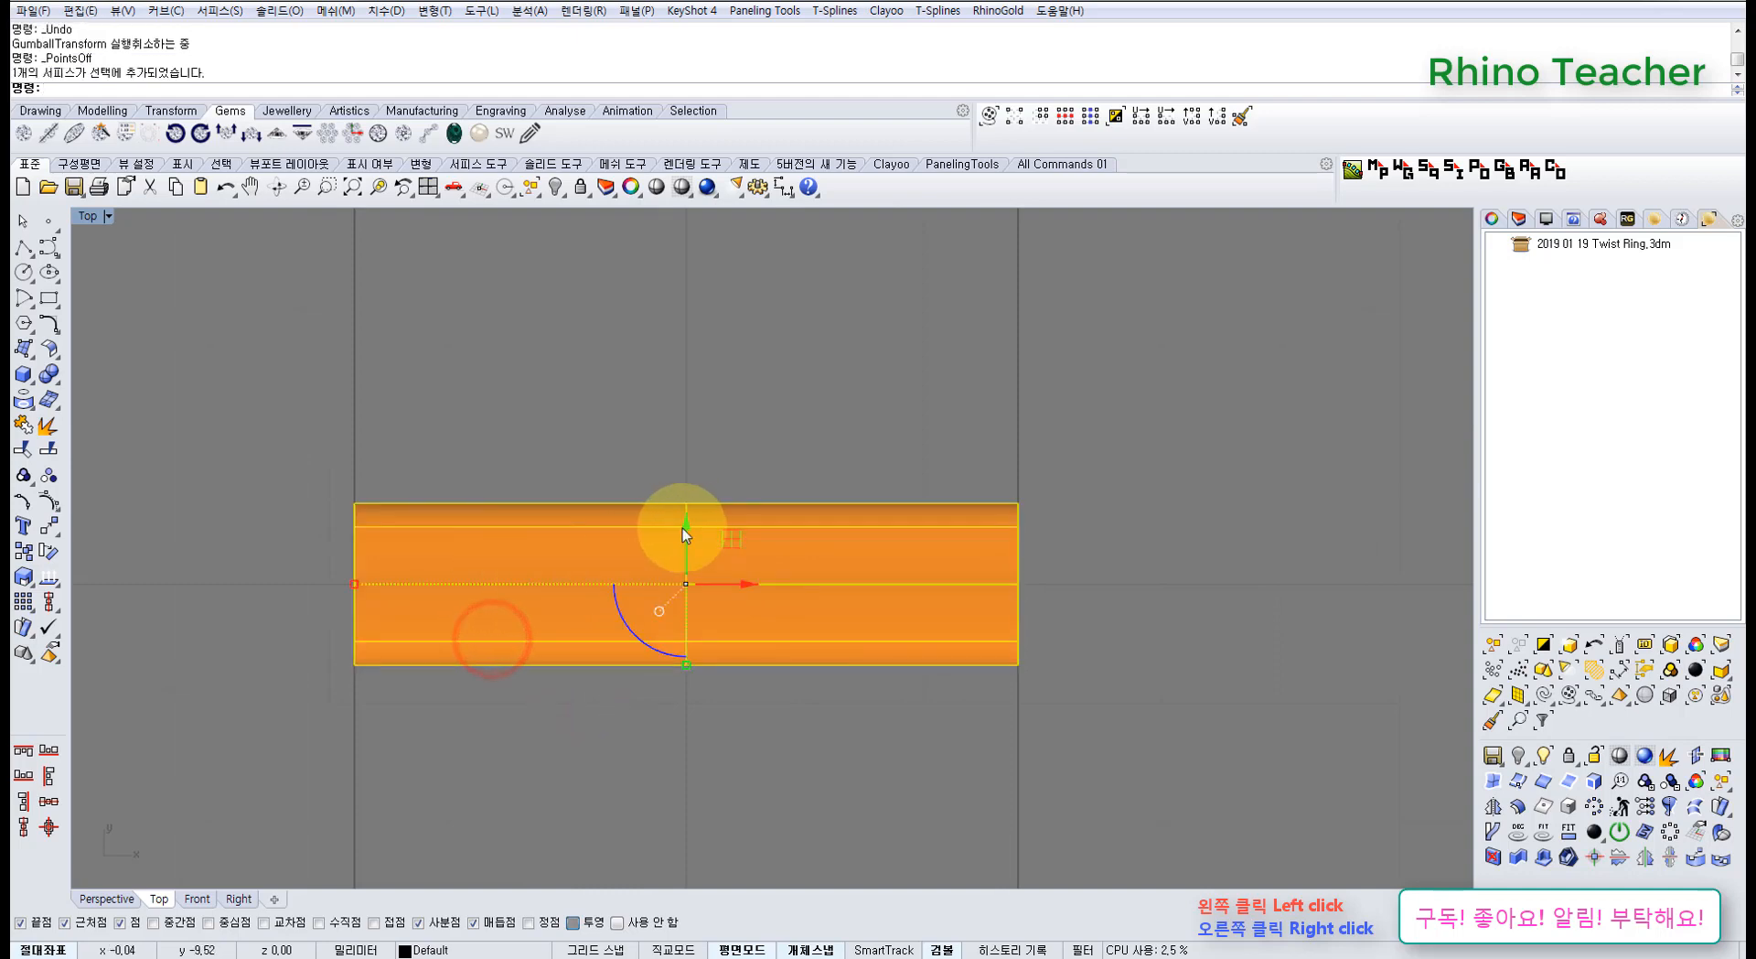
key("Escape")
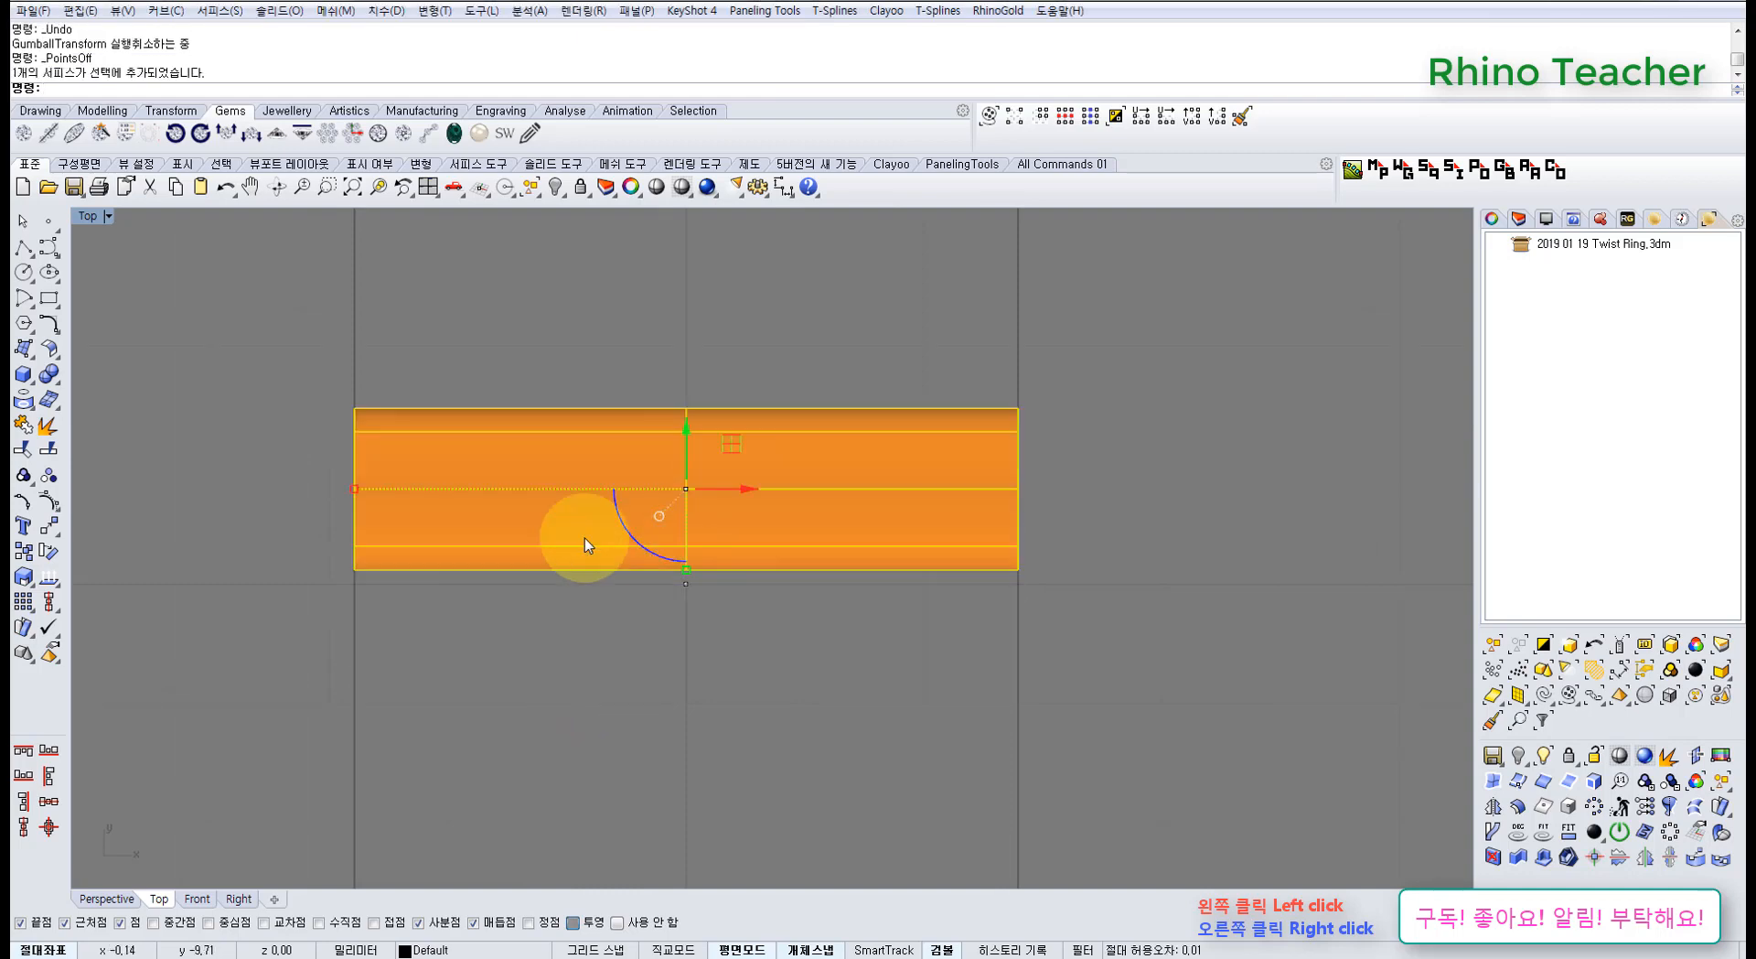
right_click_drag(876, 473, 755, 508)
key("F10")
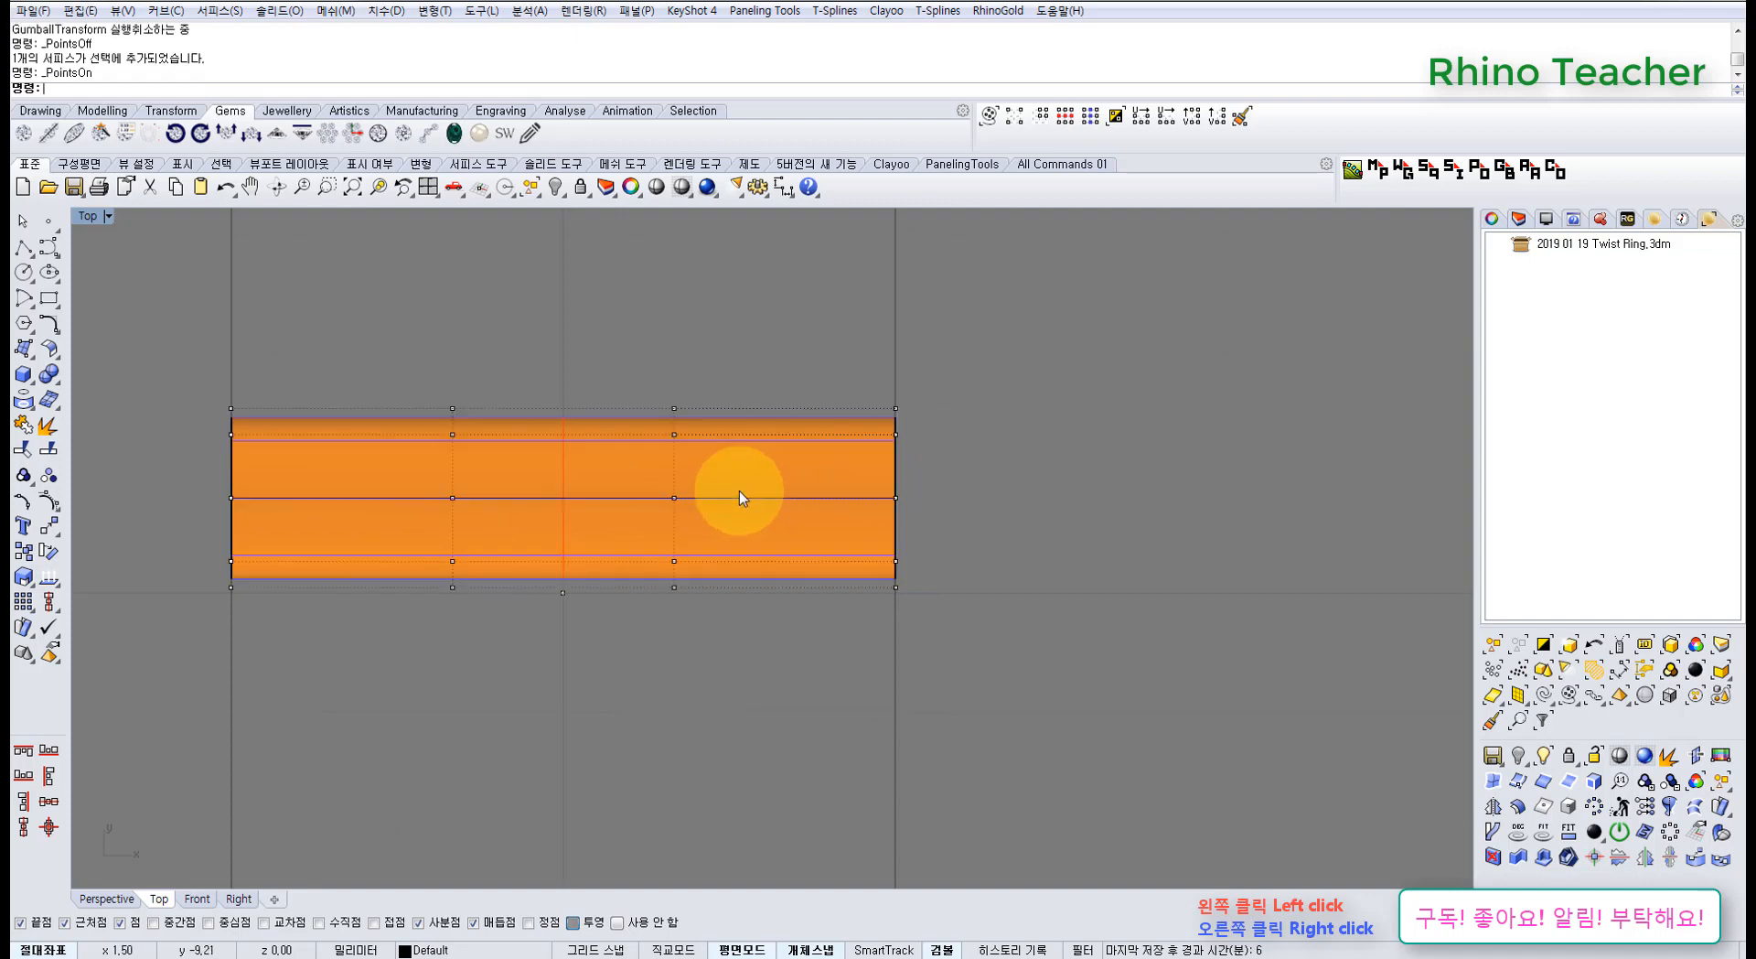
Move the two right columns of control points by -1.6 mm along Y and hide the points
left_click_drag(799, 573, 904, 599)
left_click(787, 448)
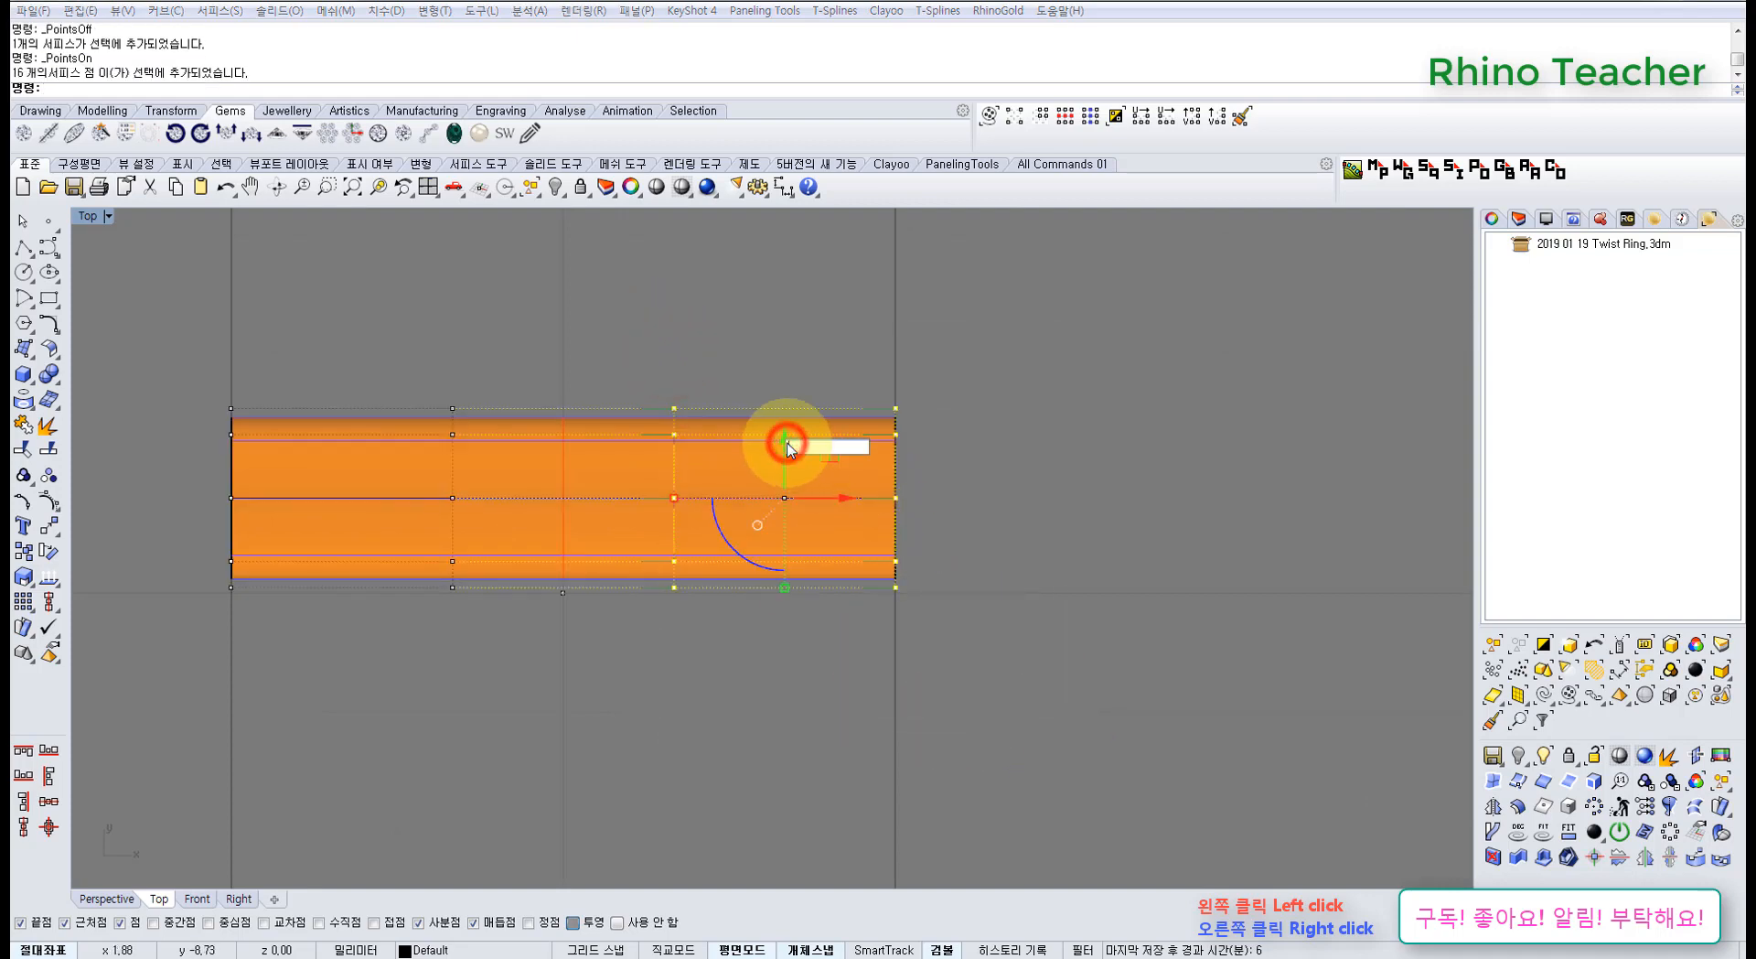
type("-1.6")
key("Return")
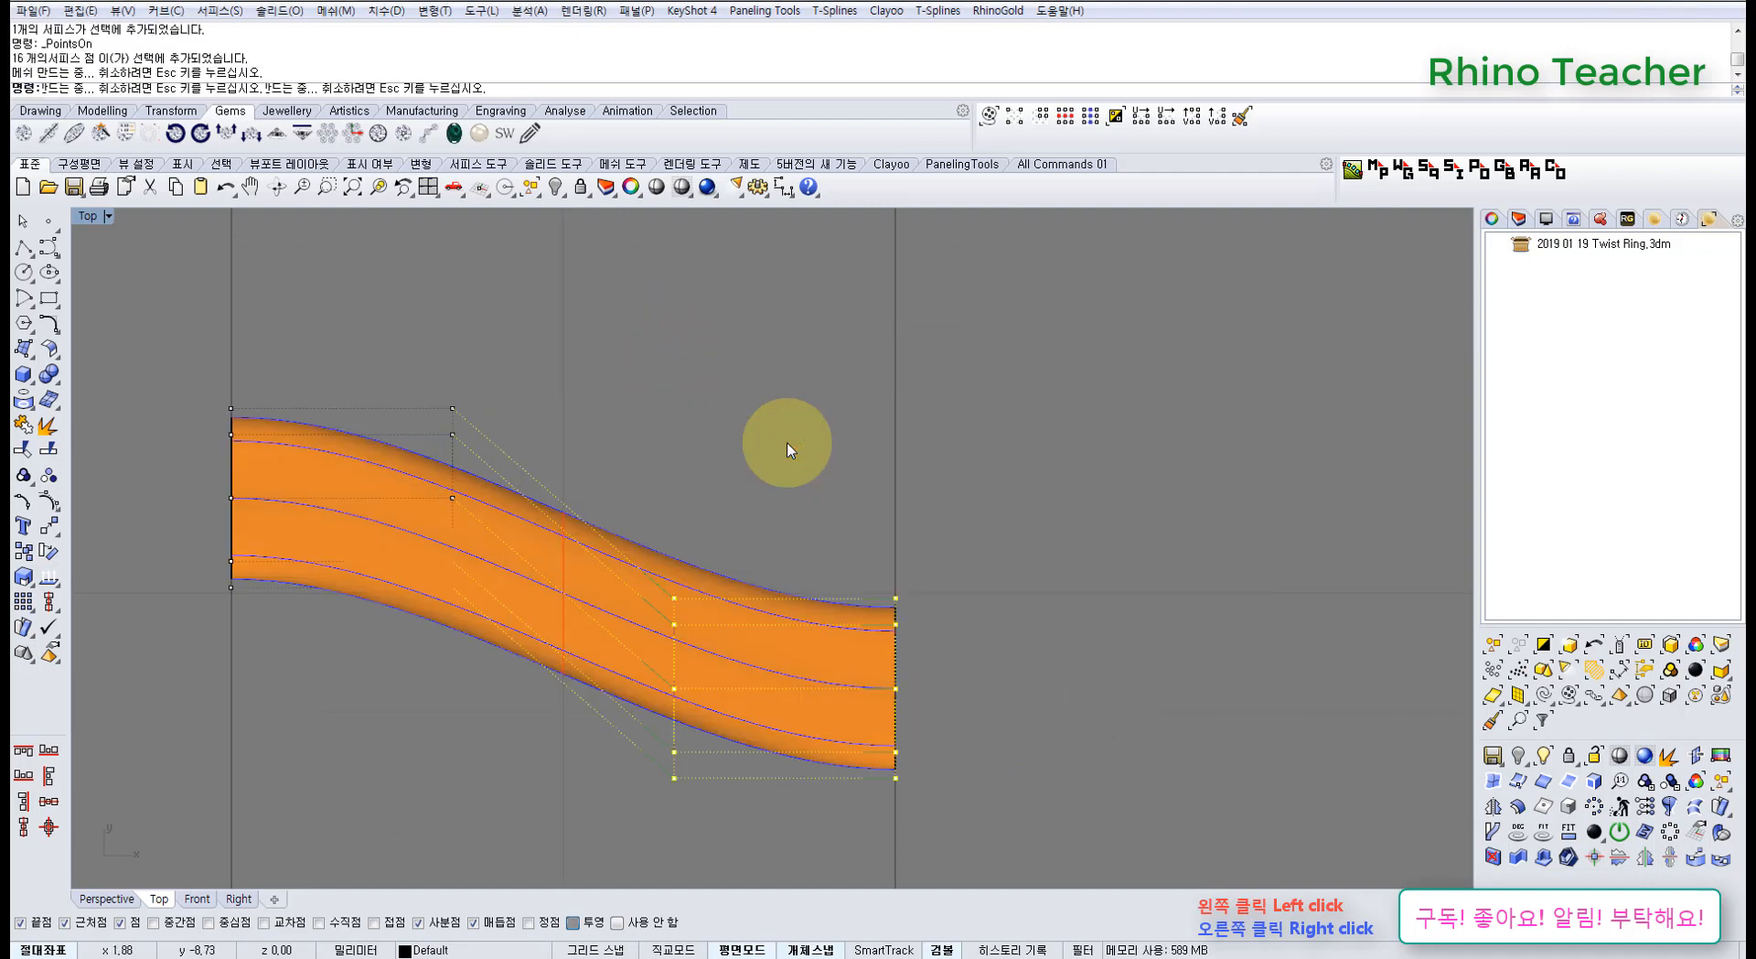
left_click(773, 450)
key("Escape")
right_click_drag(632, 528, 722, 494)
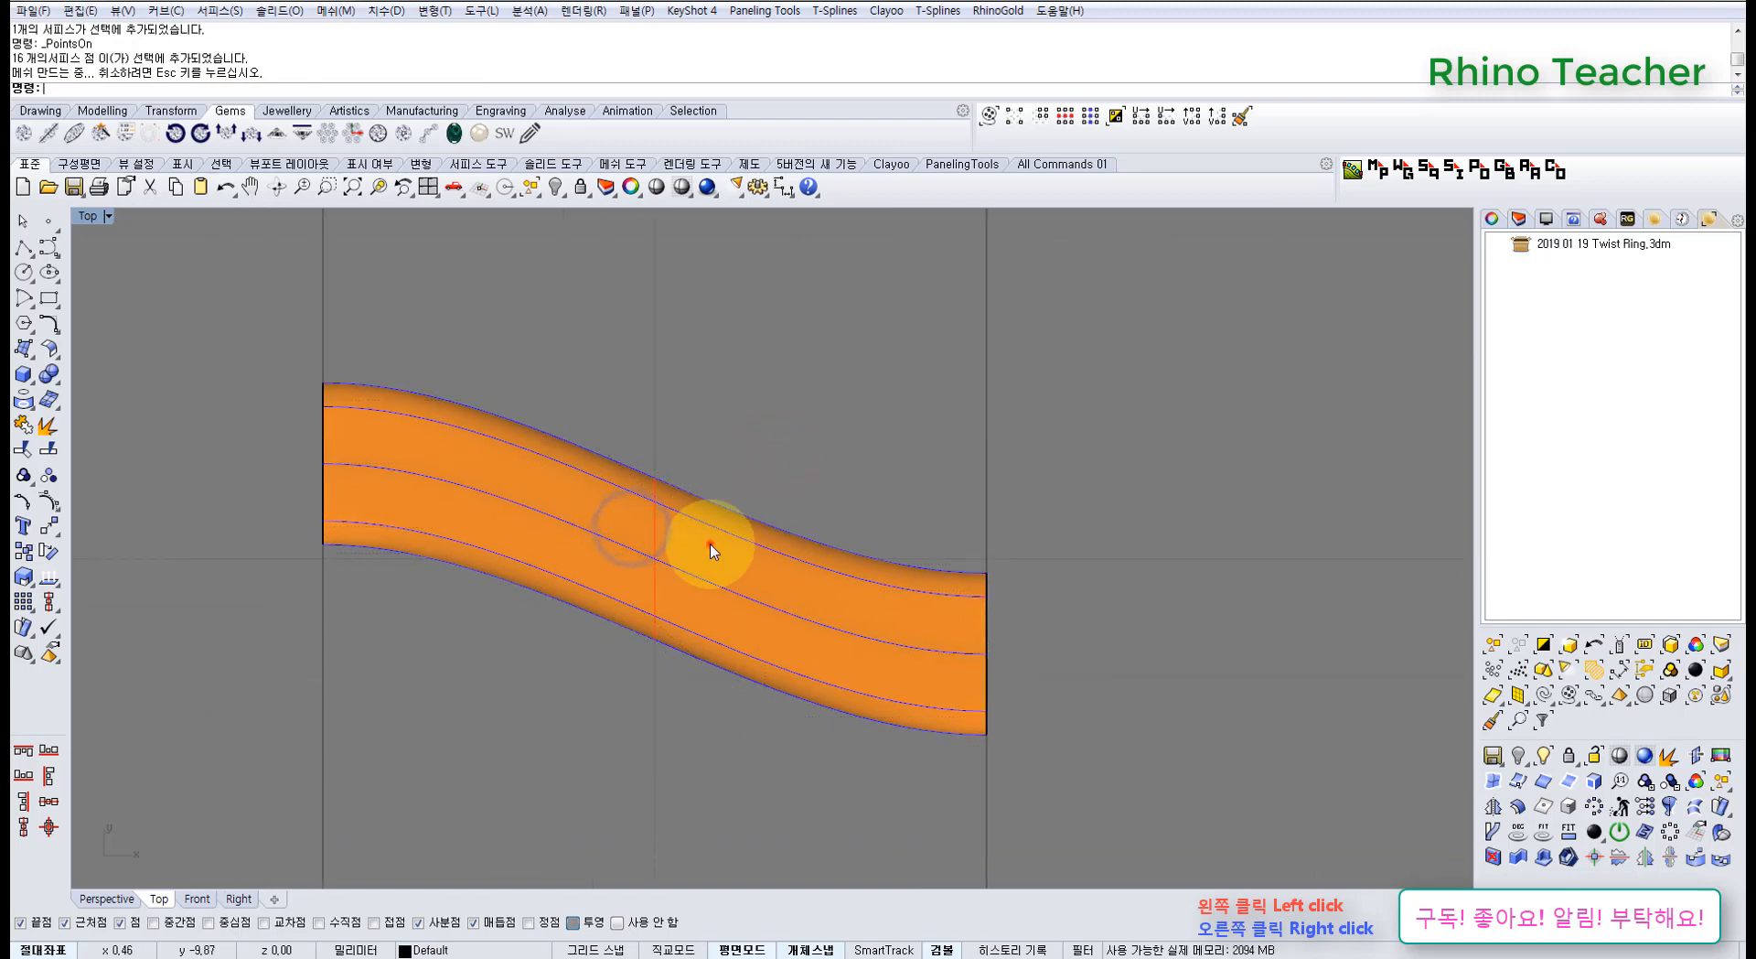
Redisplay the bent surface's control points and undo the downward move of its two right columns
left_click(710, 544)
scroll(651, 532, "up", 4)
scroll(674, 627, "up", 1)
scroll(667, 631, "down", 1)
right_click(660, 629)
scroll(649, 622, "down", 3)
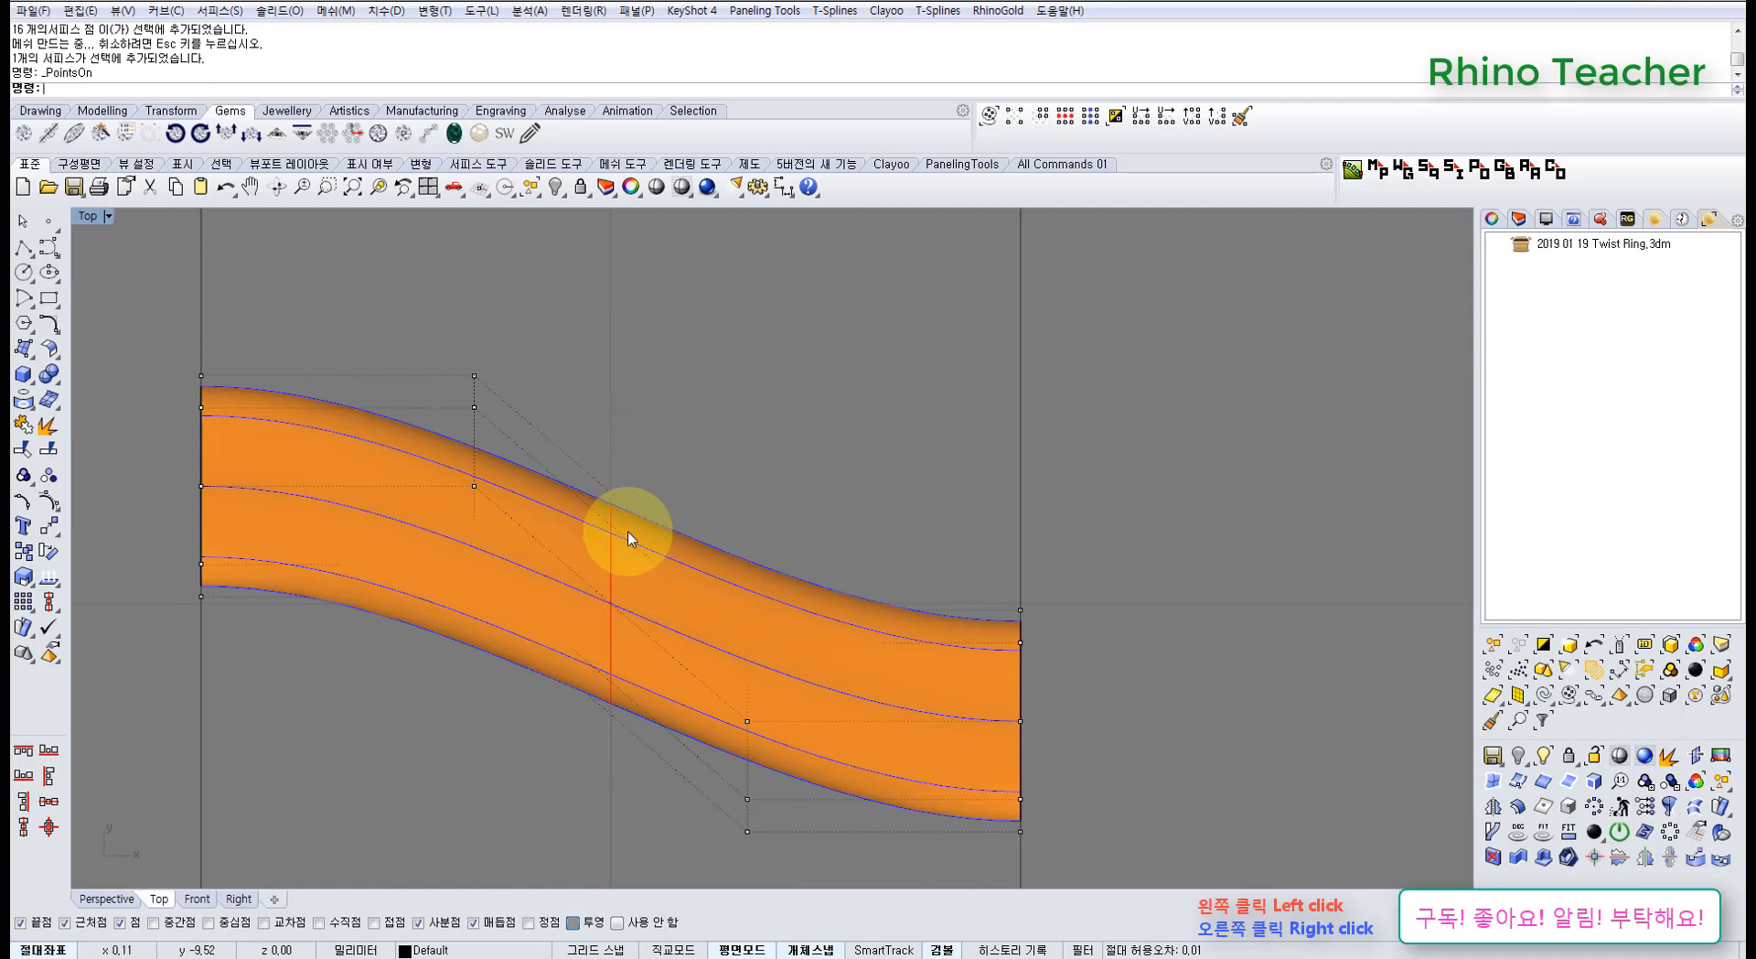
key("ctrl+z")
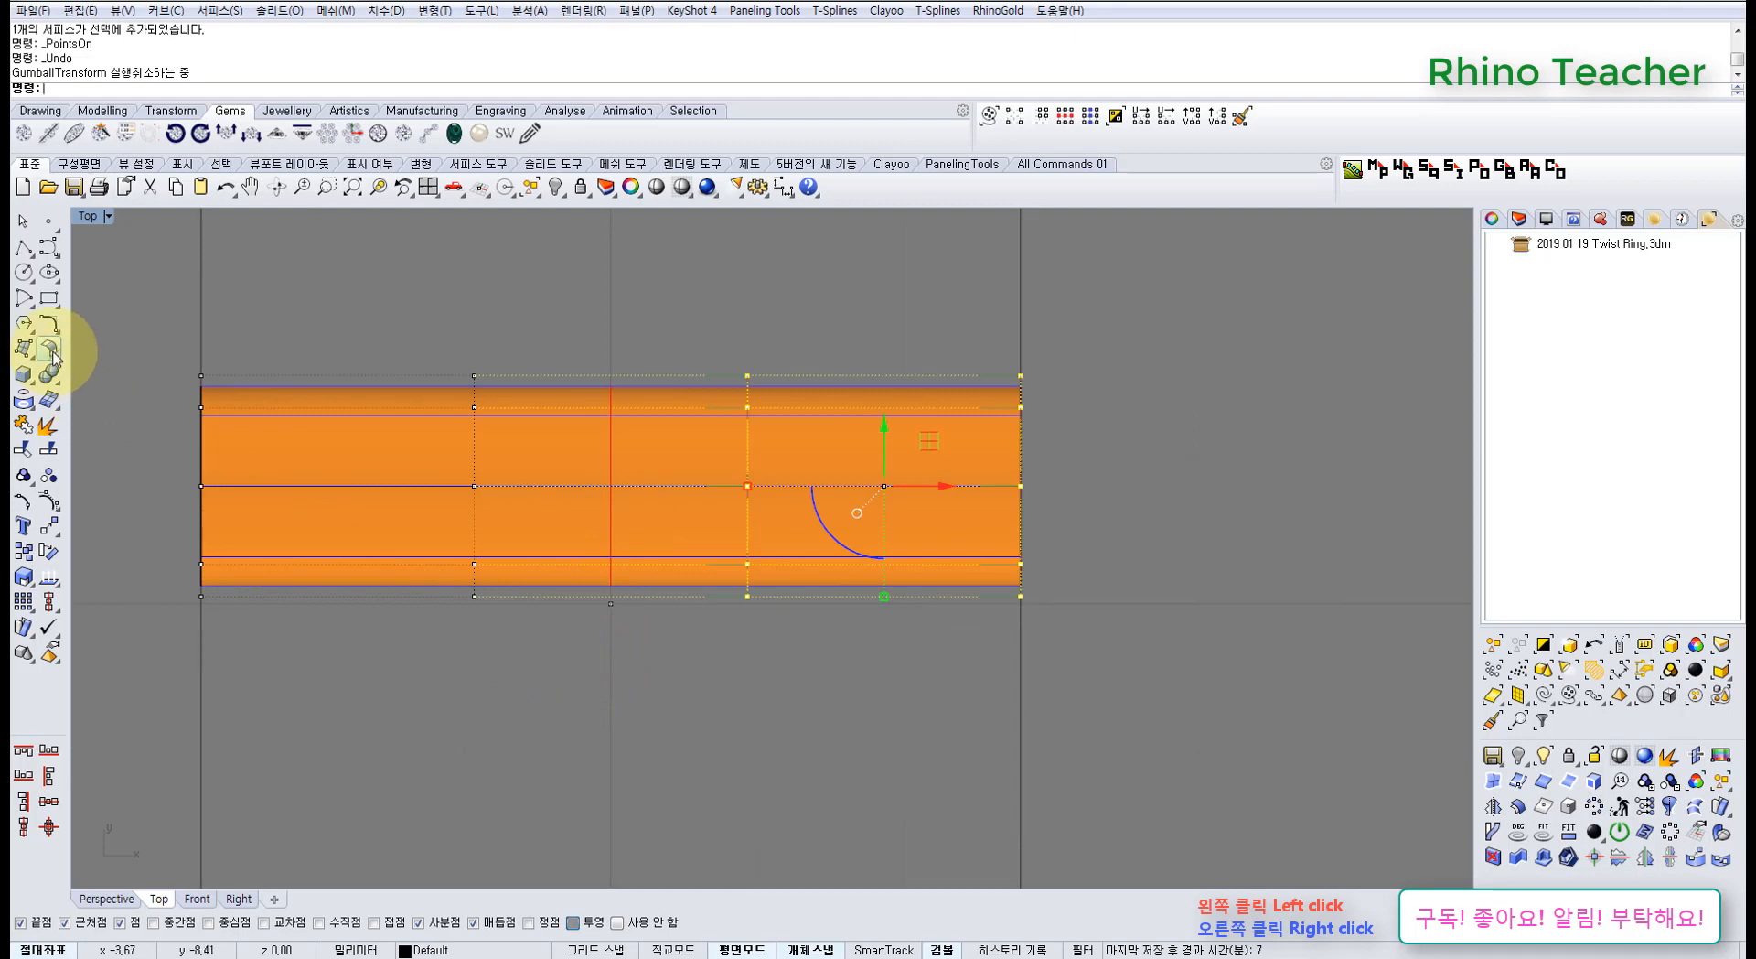
left_click(48, 323)
left_click(442, 487)
left_click(442, 489)
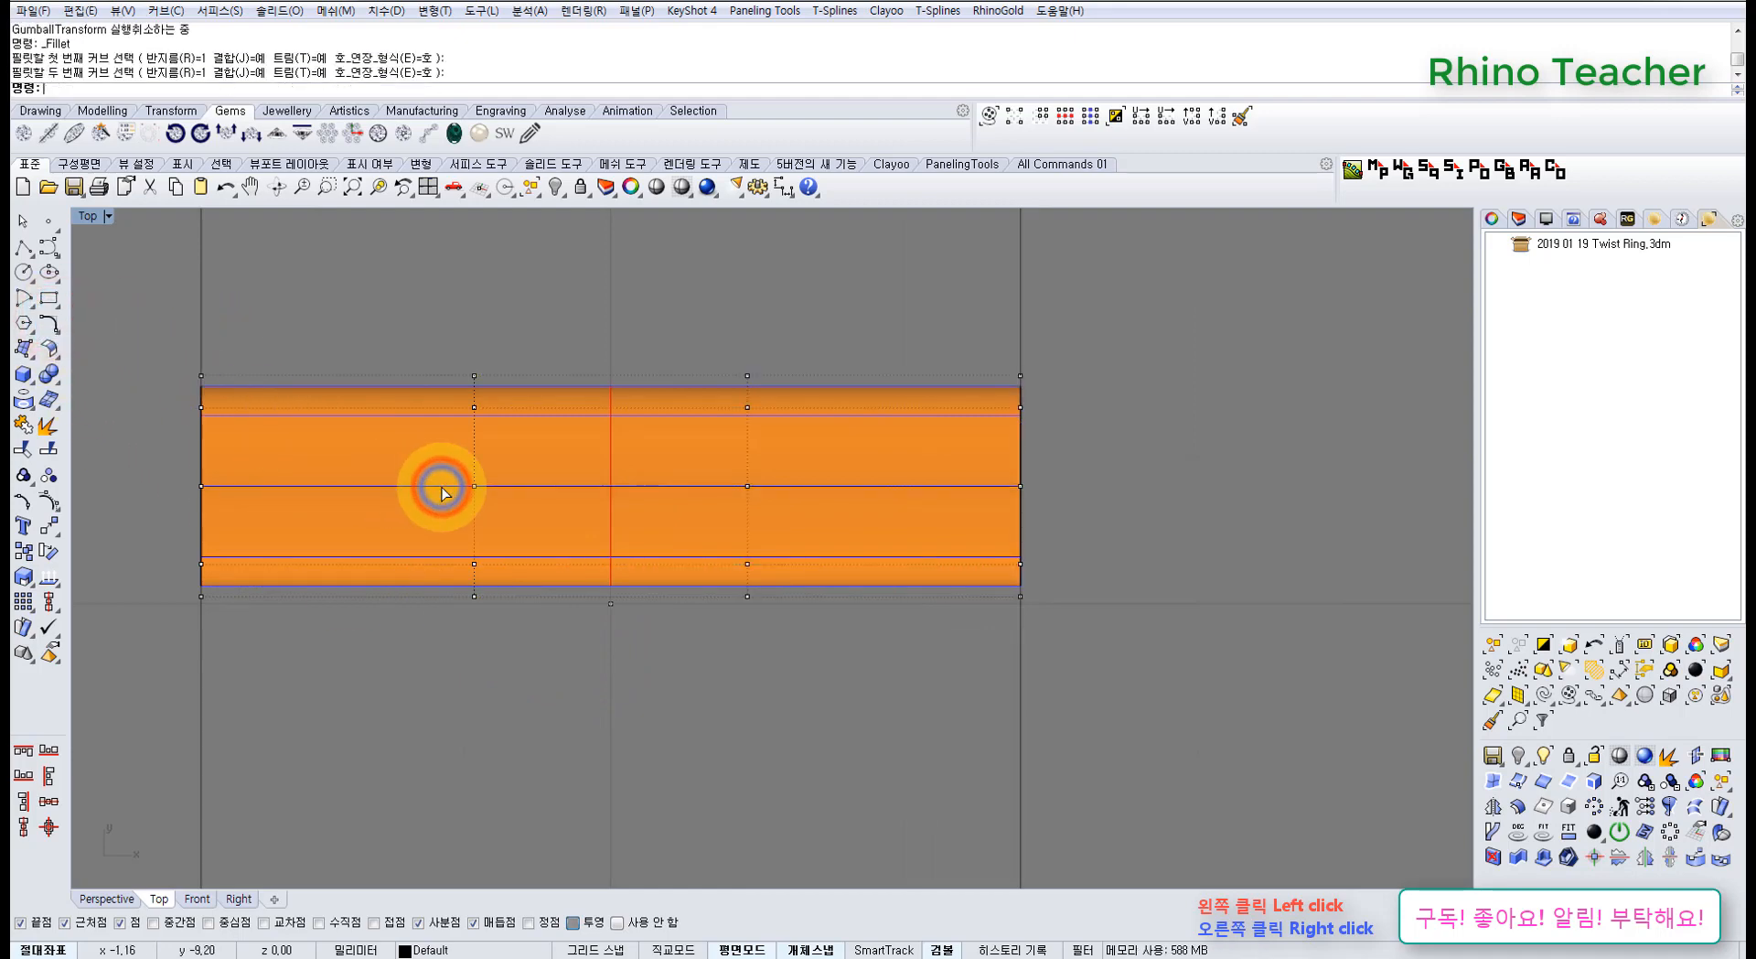
left_click_drag(338, 441, 333, 438)
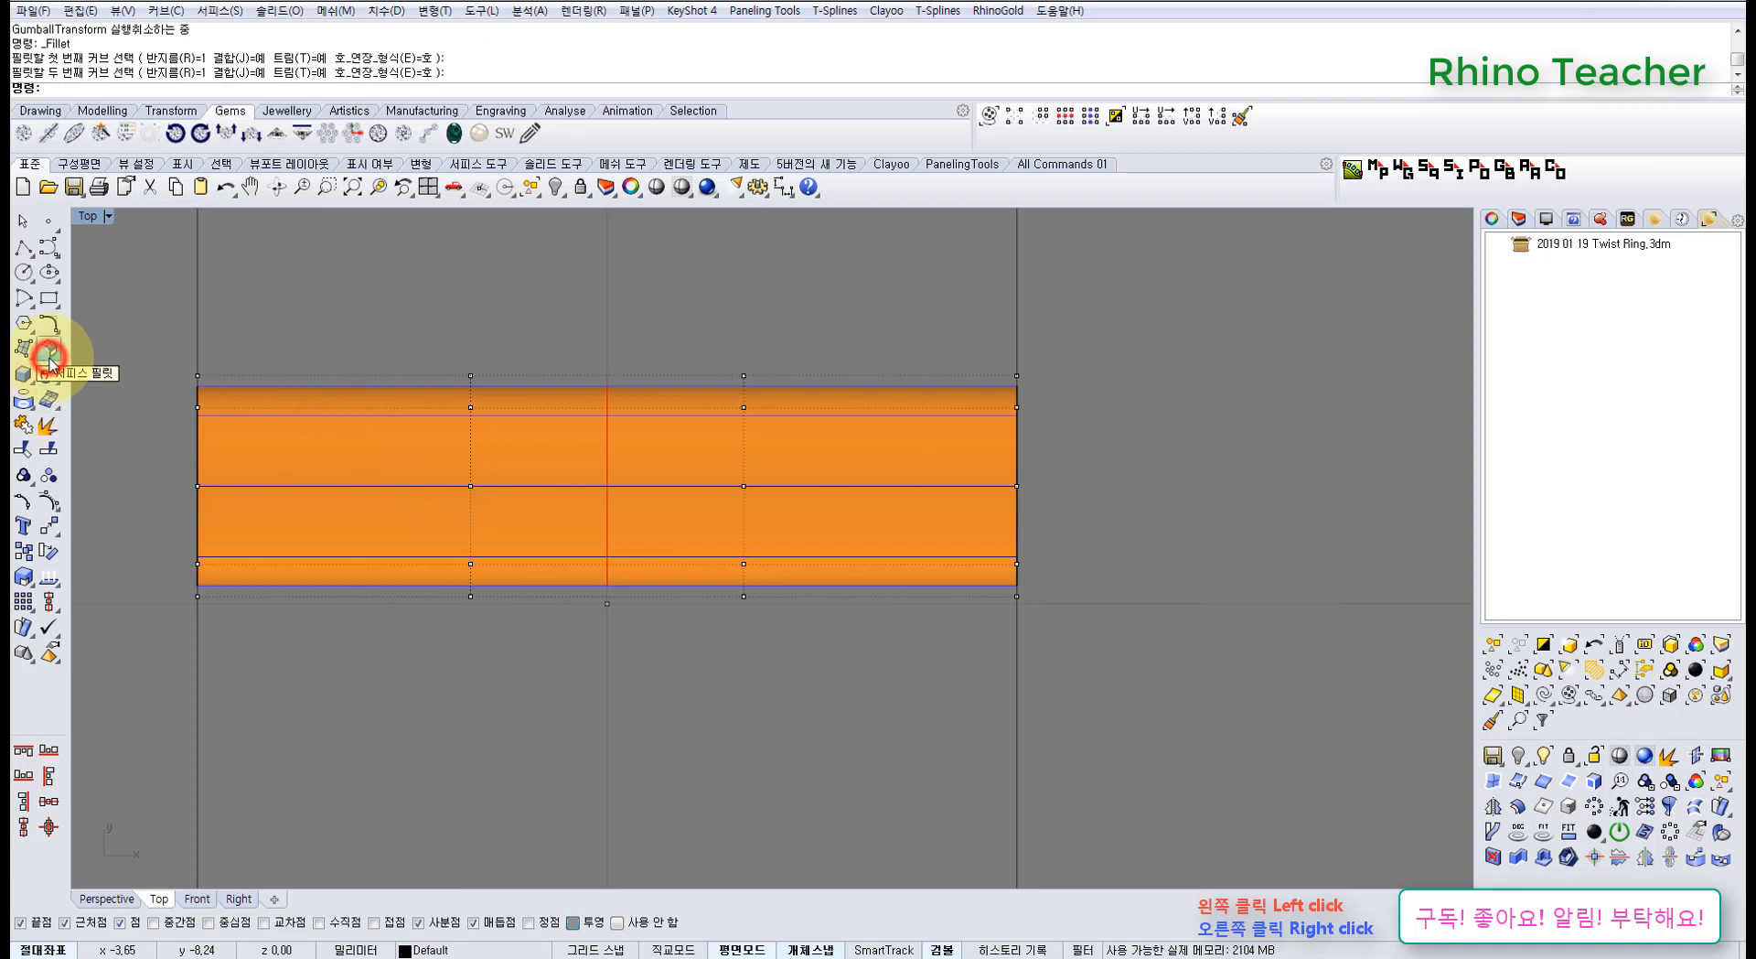
Rebuild the raised surface with 8 points in U and 5 in V, at degree 3 in both directions
left_click(49, 359)
left_click(101, 409)
left_click(372, 450)
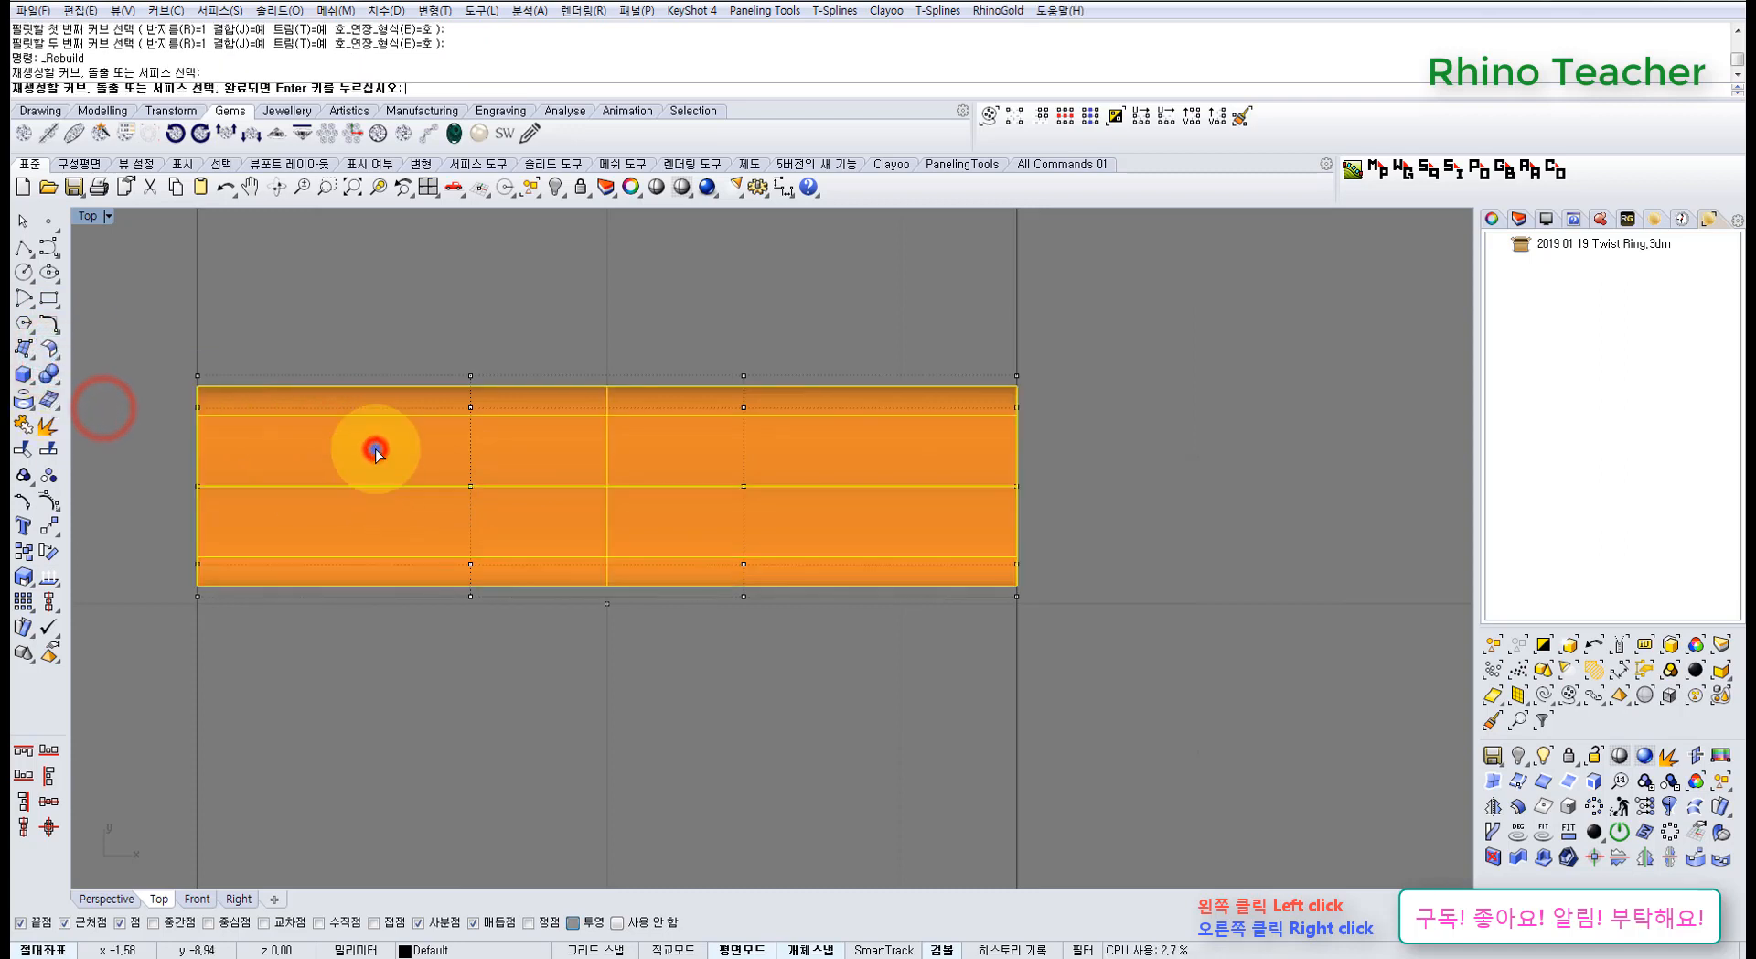
key("Return")
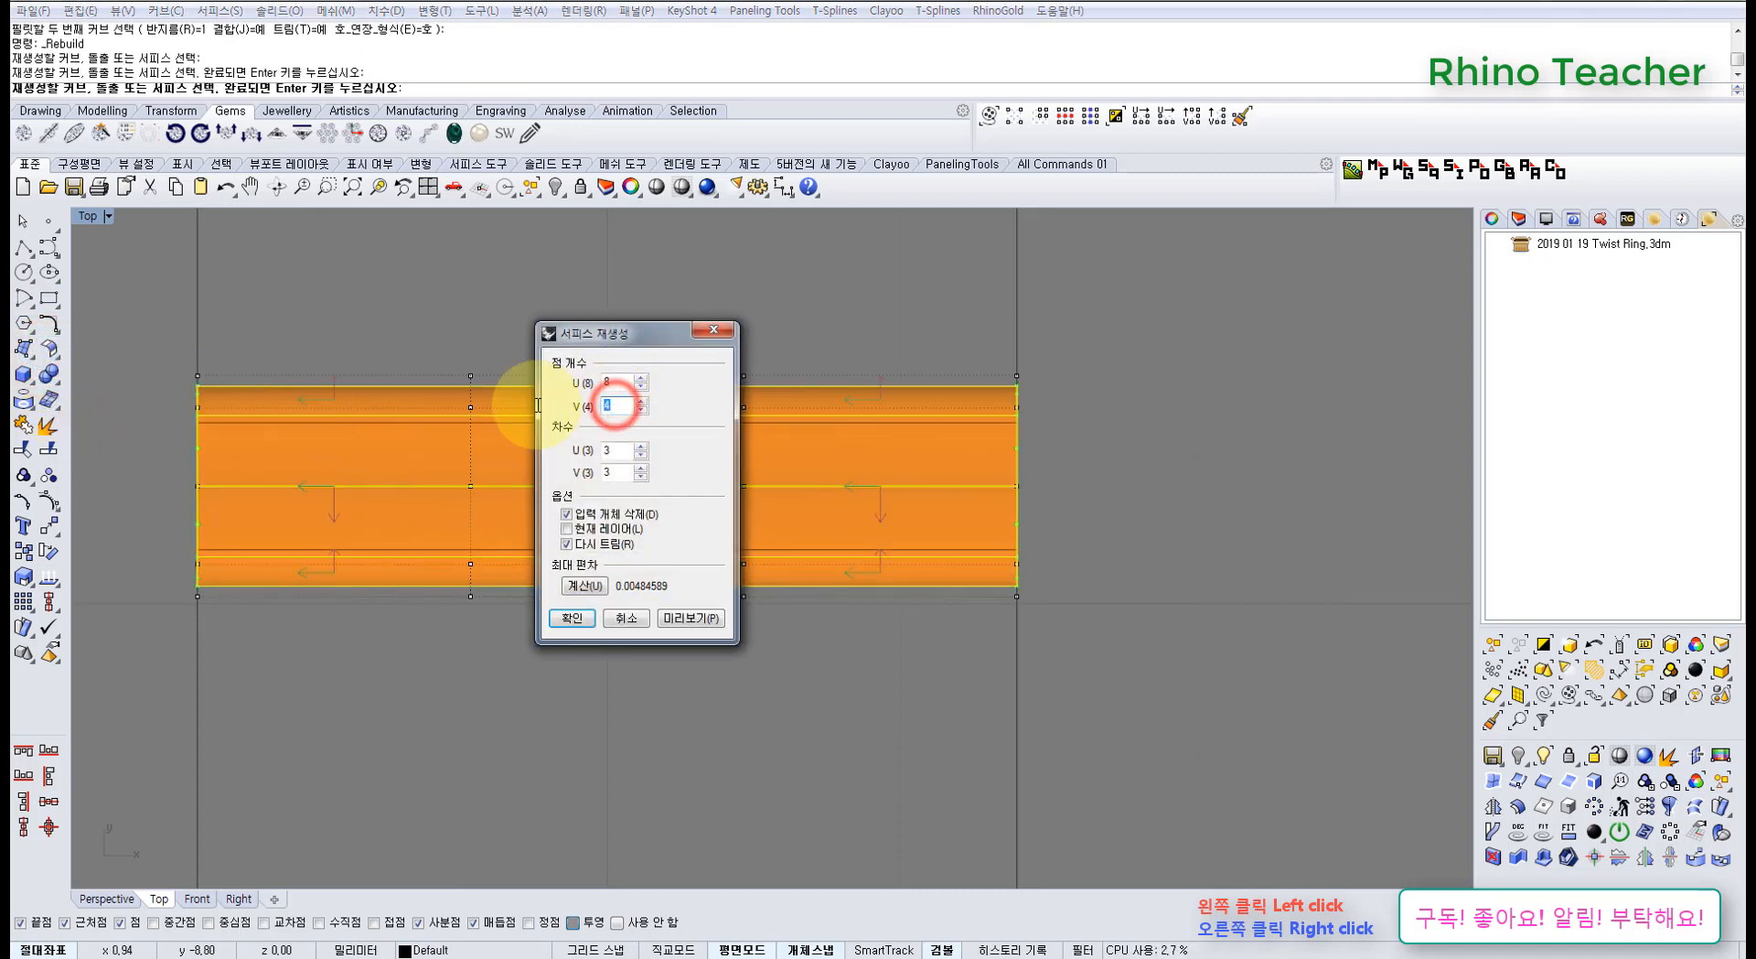
type("5")
key("Return")
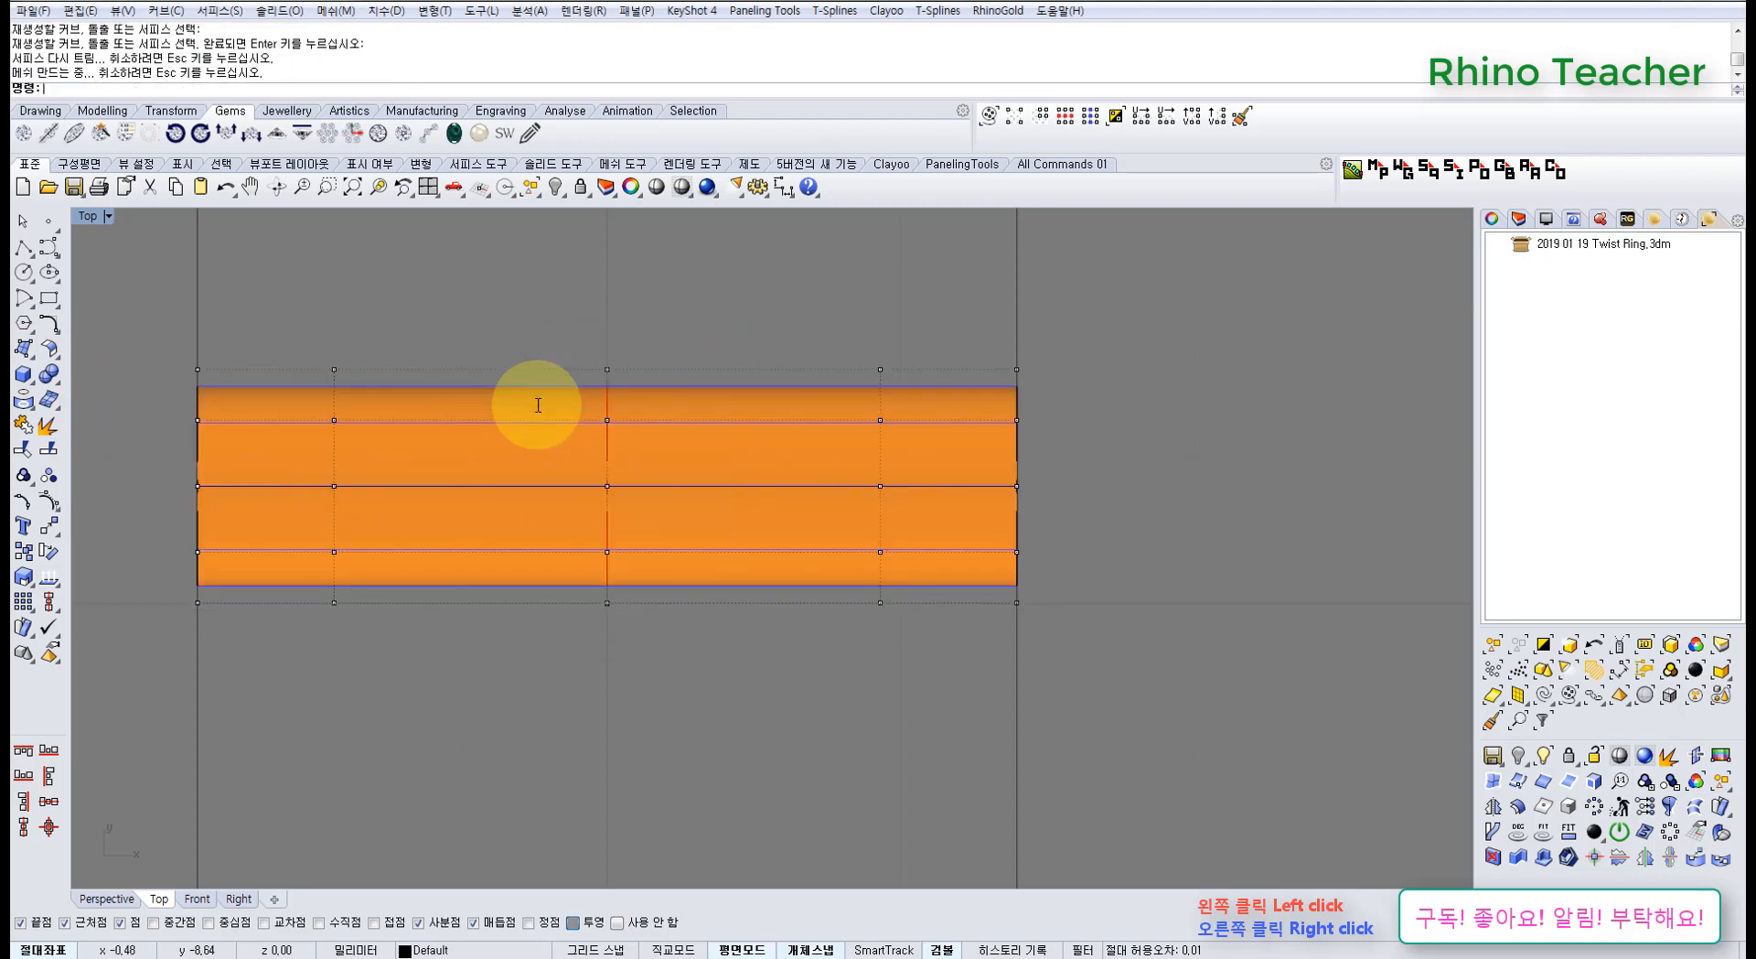
Move the two right columns of the rebuilt surface's control points straight down along Y by an exact distance
left_click(726, 291)
right_click_drag(780, 385, 547, 524)
left_click_drag(701, 392, 1049, 812)
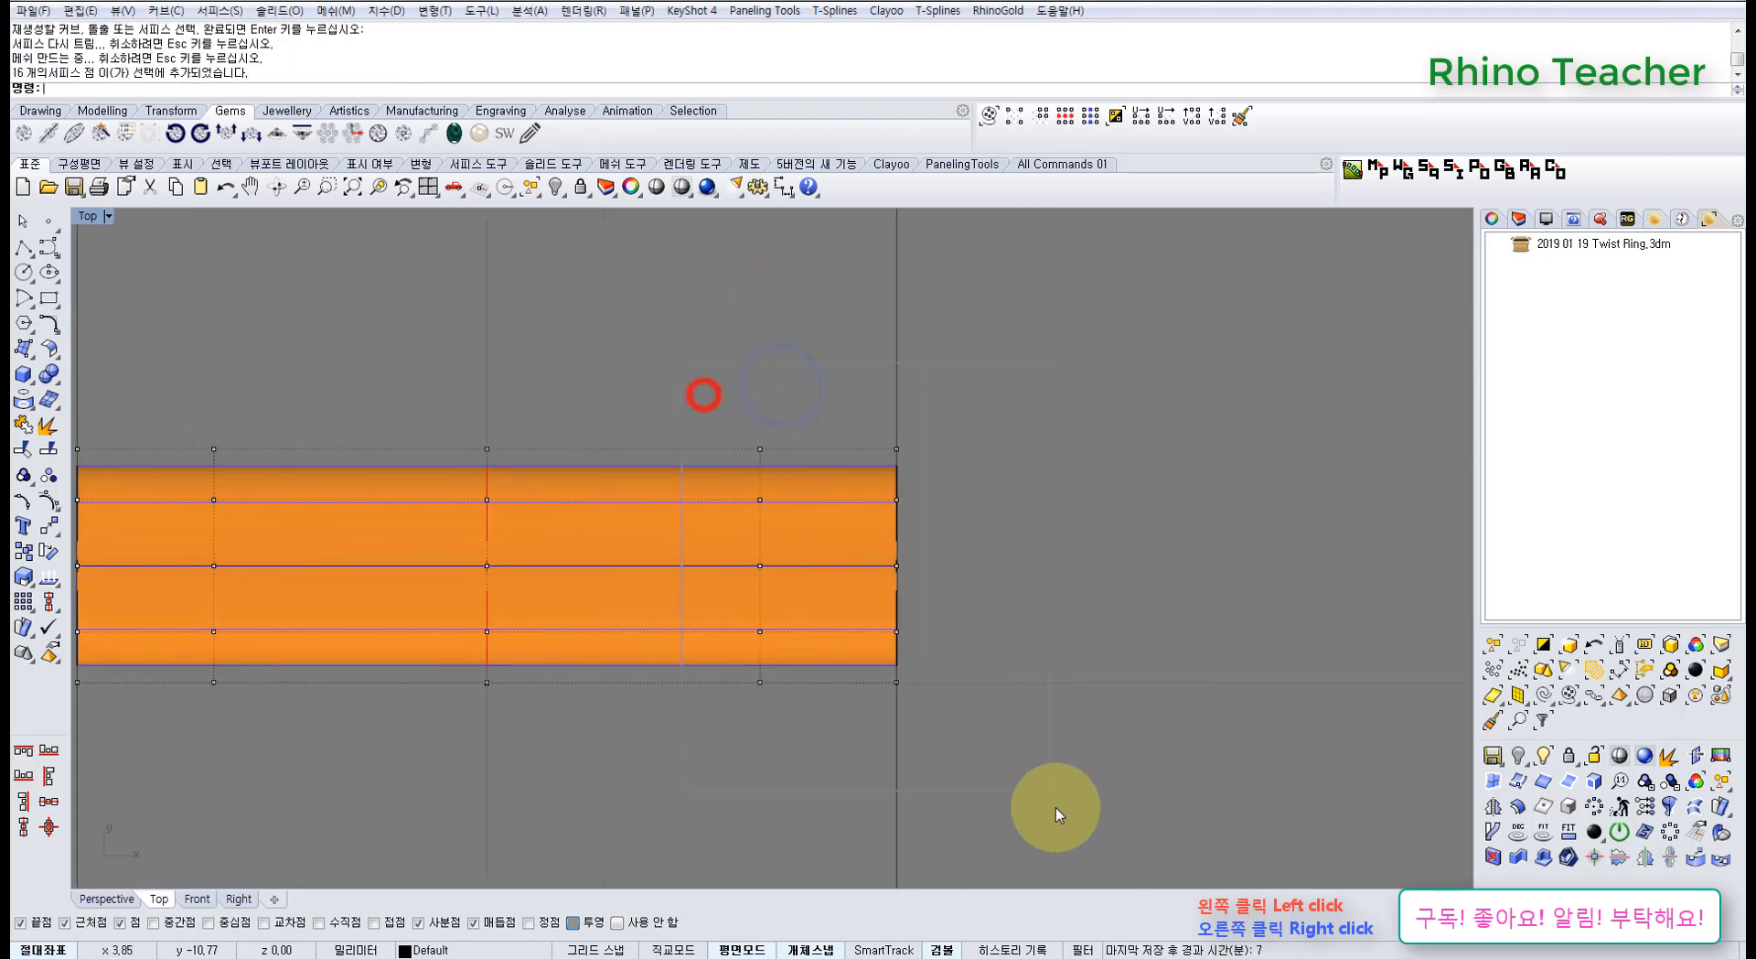
right_click_drag(919, 682, 822, 480)
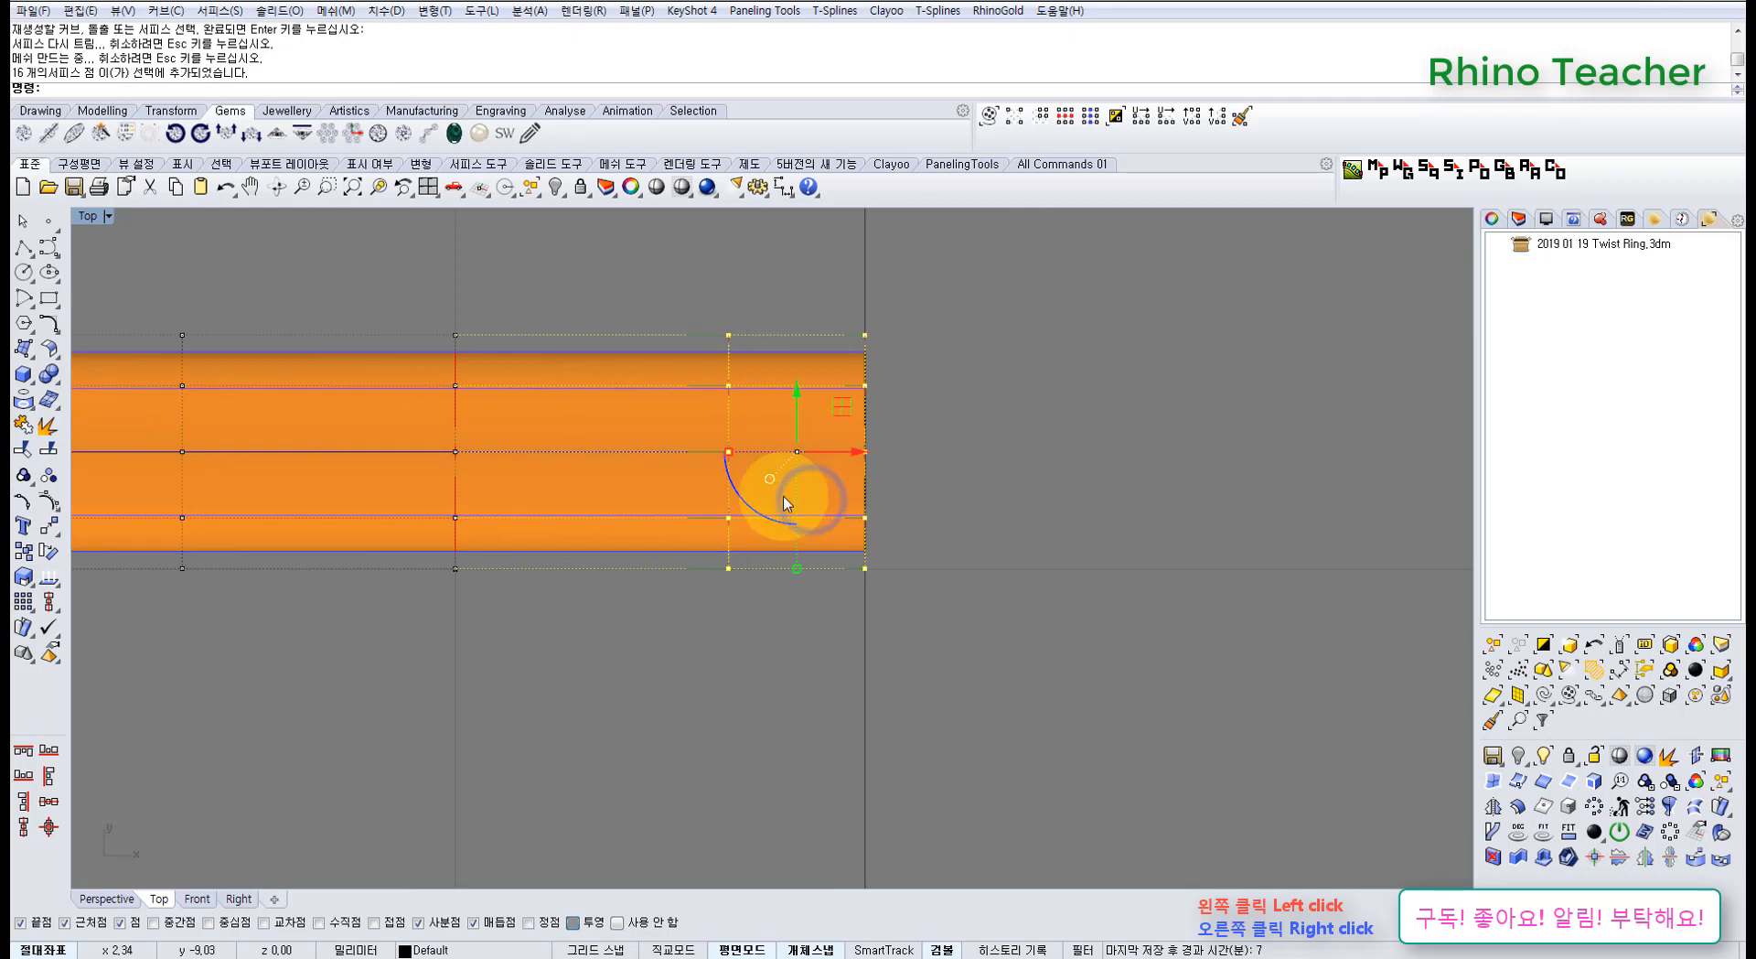
left_click(798, 394)
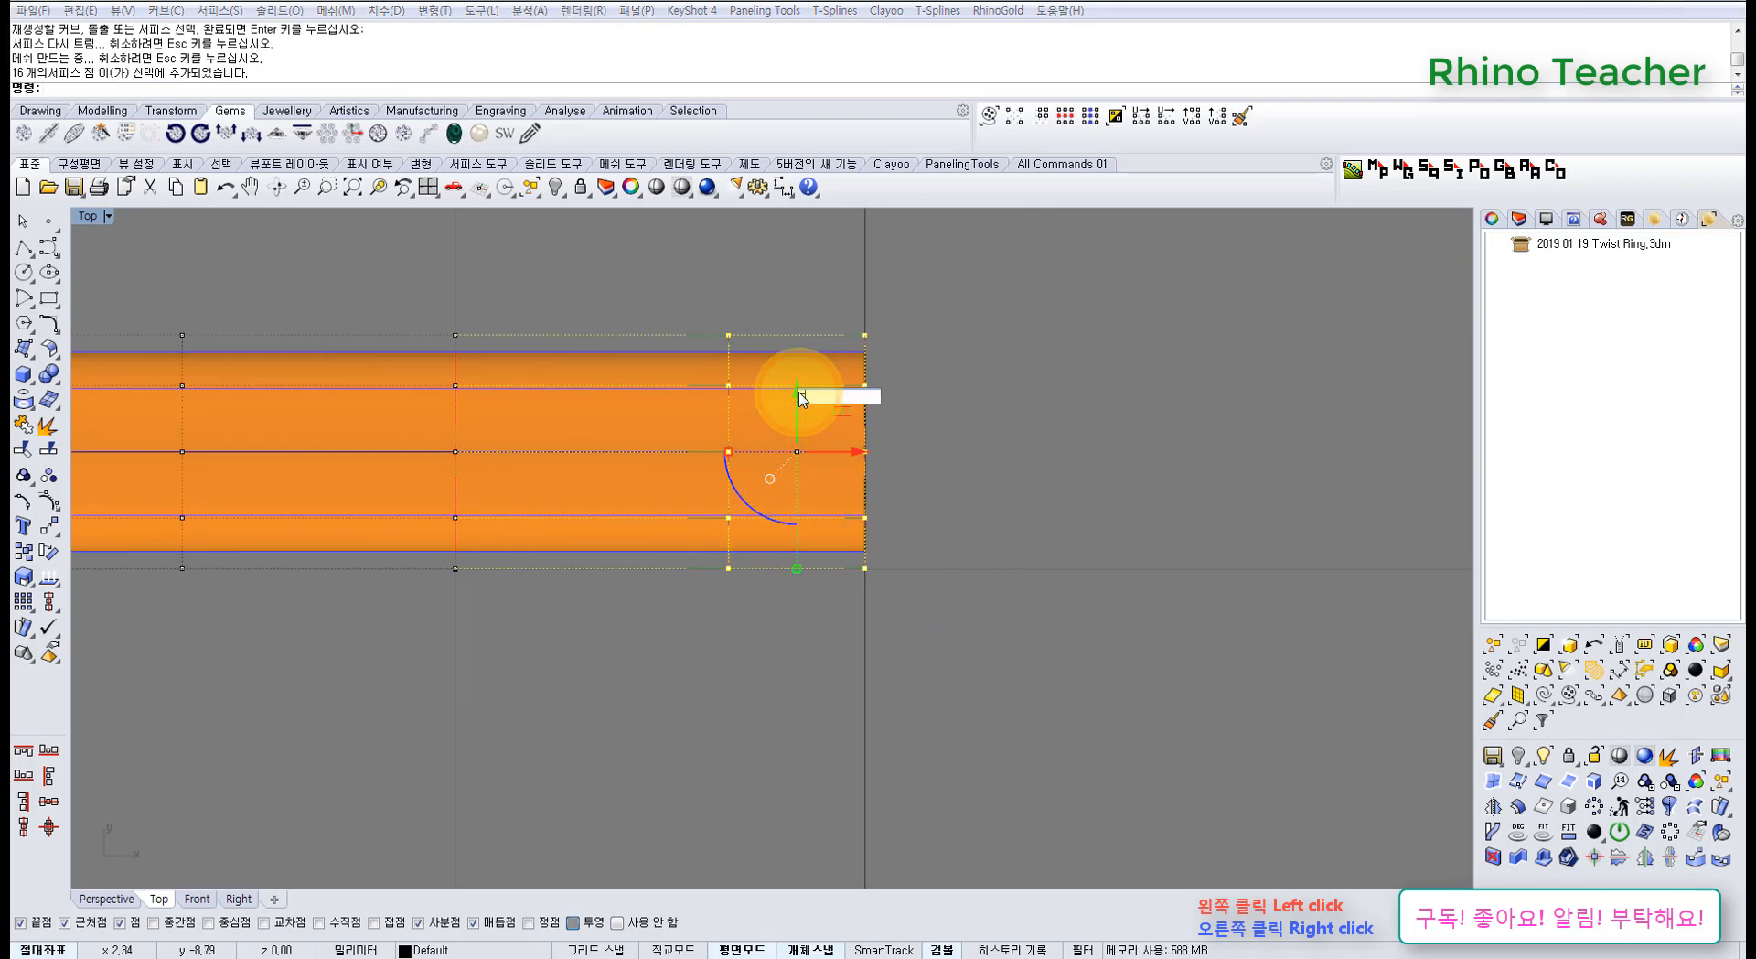
key("Return")
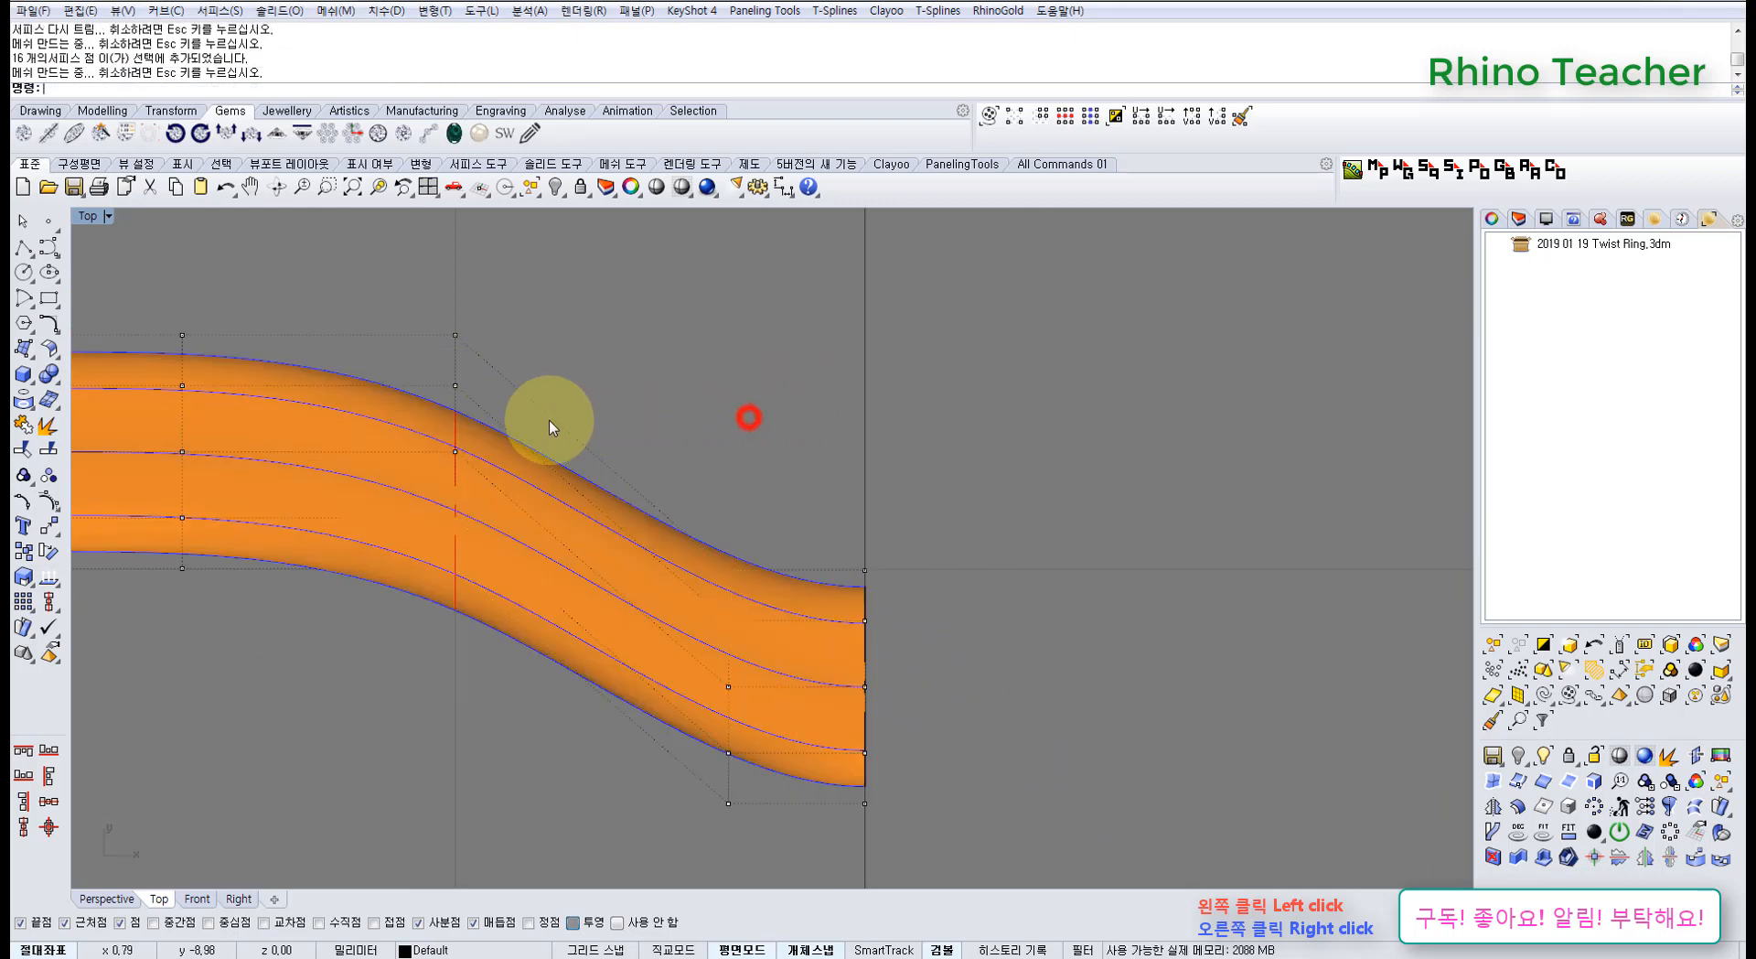
Turn off the gumball and set the Top viewport to wireframe display
right_click_drag(432, 345, 525, 326)
left_click_drag(494, 271, 616, 667)
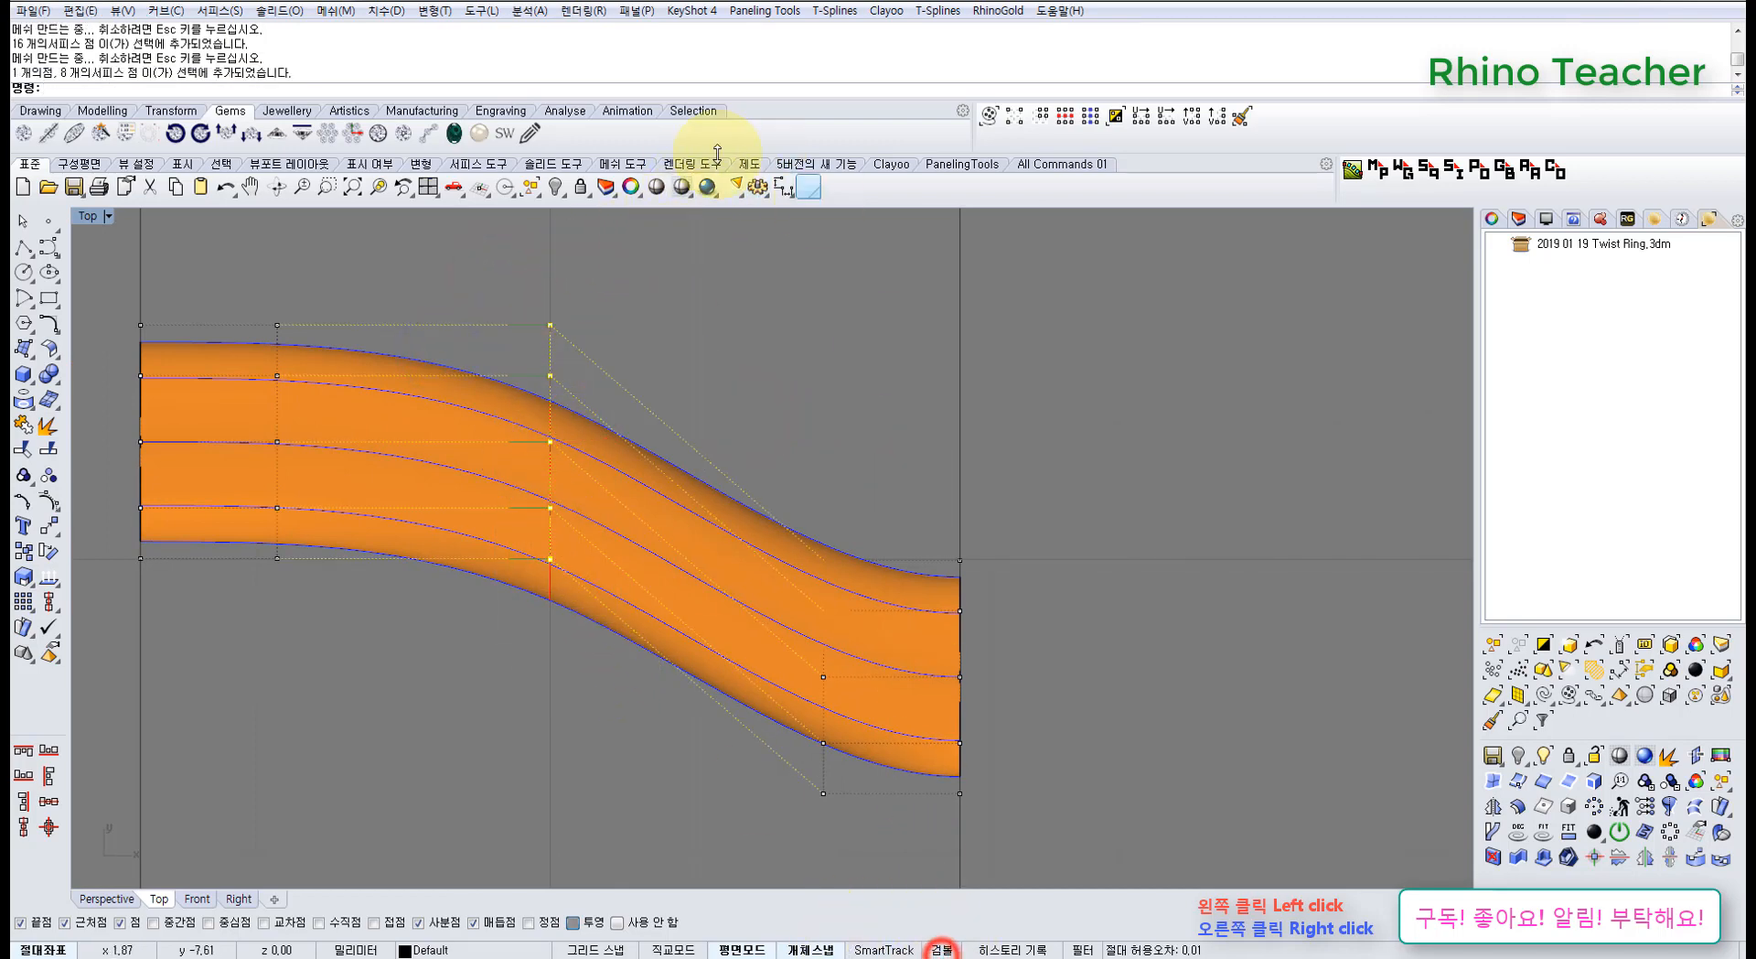
left_click(681, 186)
scroll(595, 531, "up", 10)
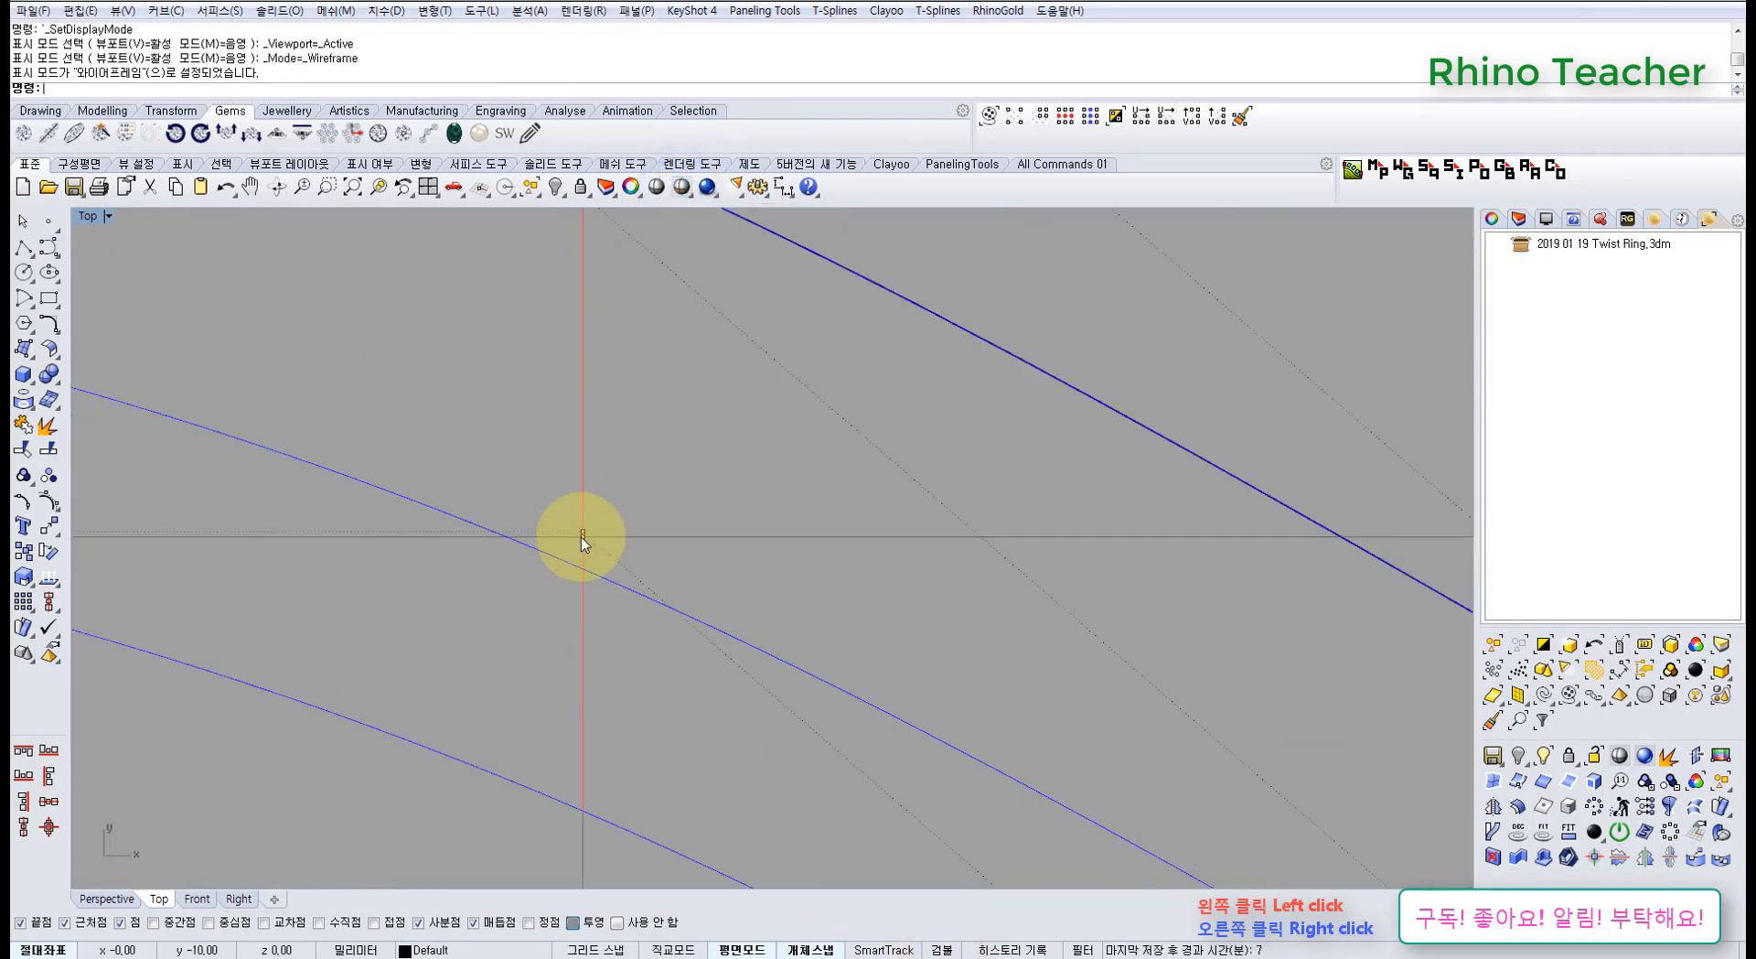
Move the middle column of the rebuilt surface's control points down so its centre point snaps onto the point object at the segment's centre
left_click(580, 536)
left_click(554, 473)
scroll(582, 472, "down", 5)
scroll(590, 549, "down", 3)
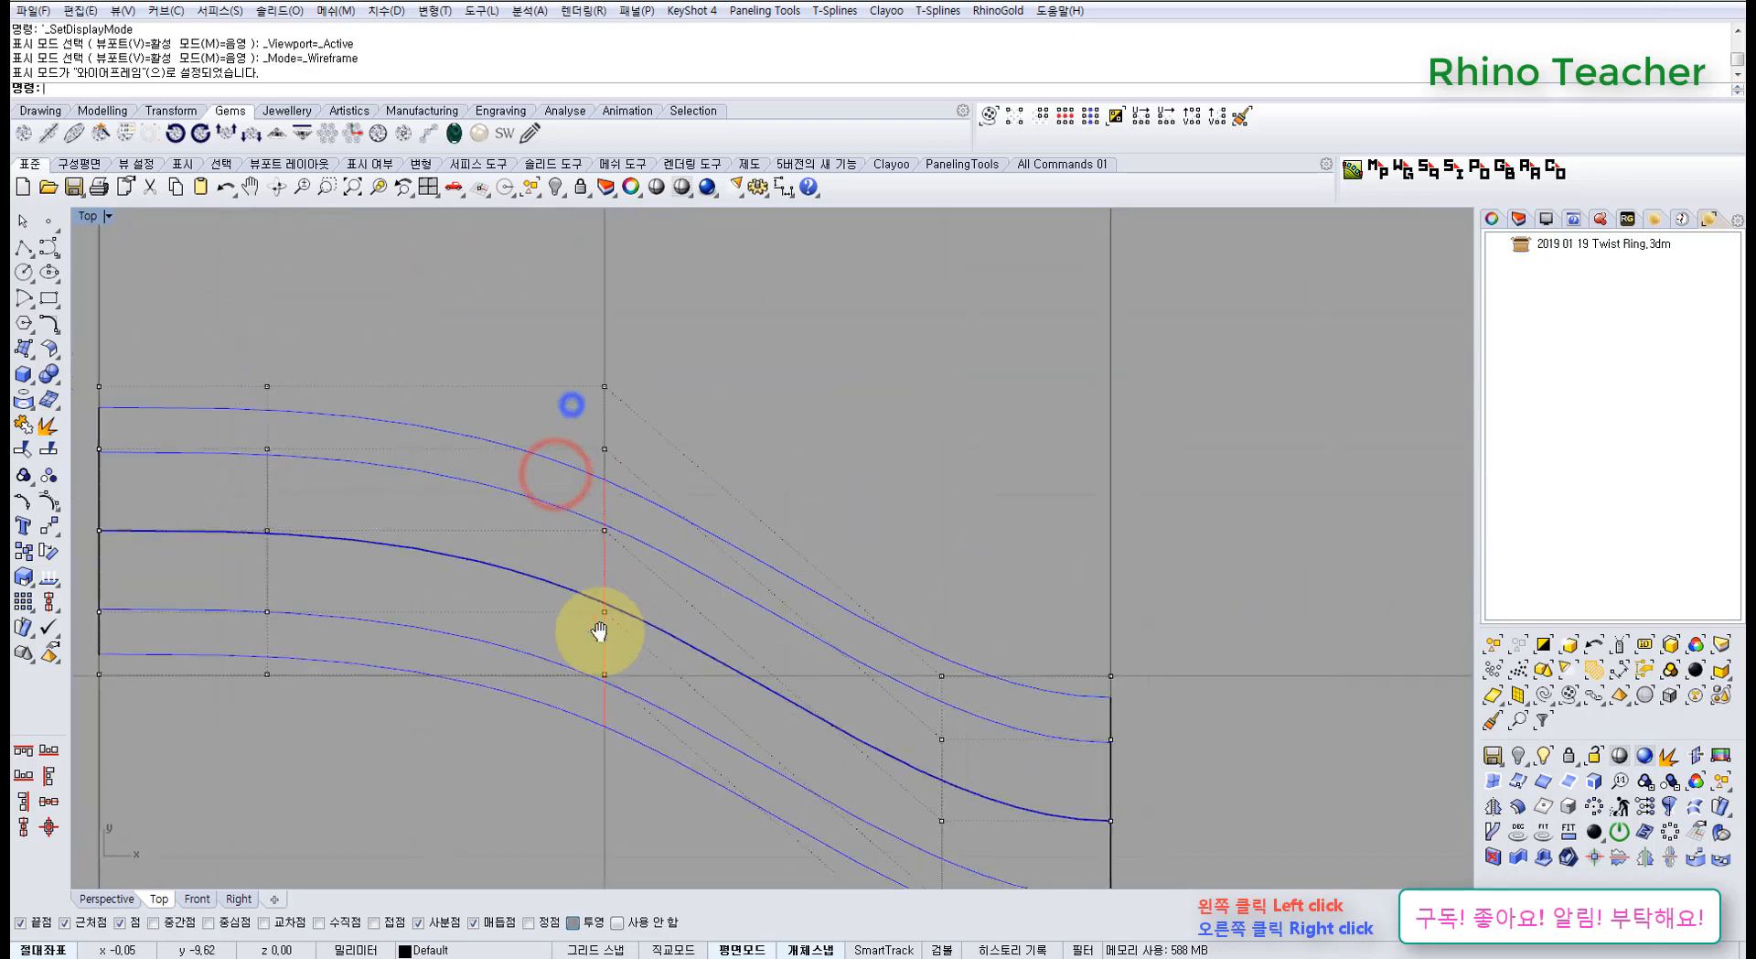
left_click_drag(564, 366, 645, 503)
left_click(1060, 125)
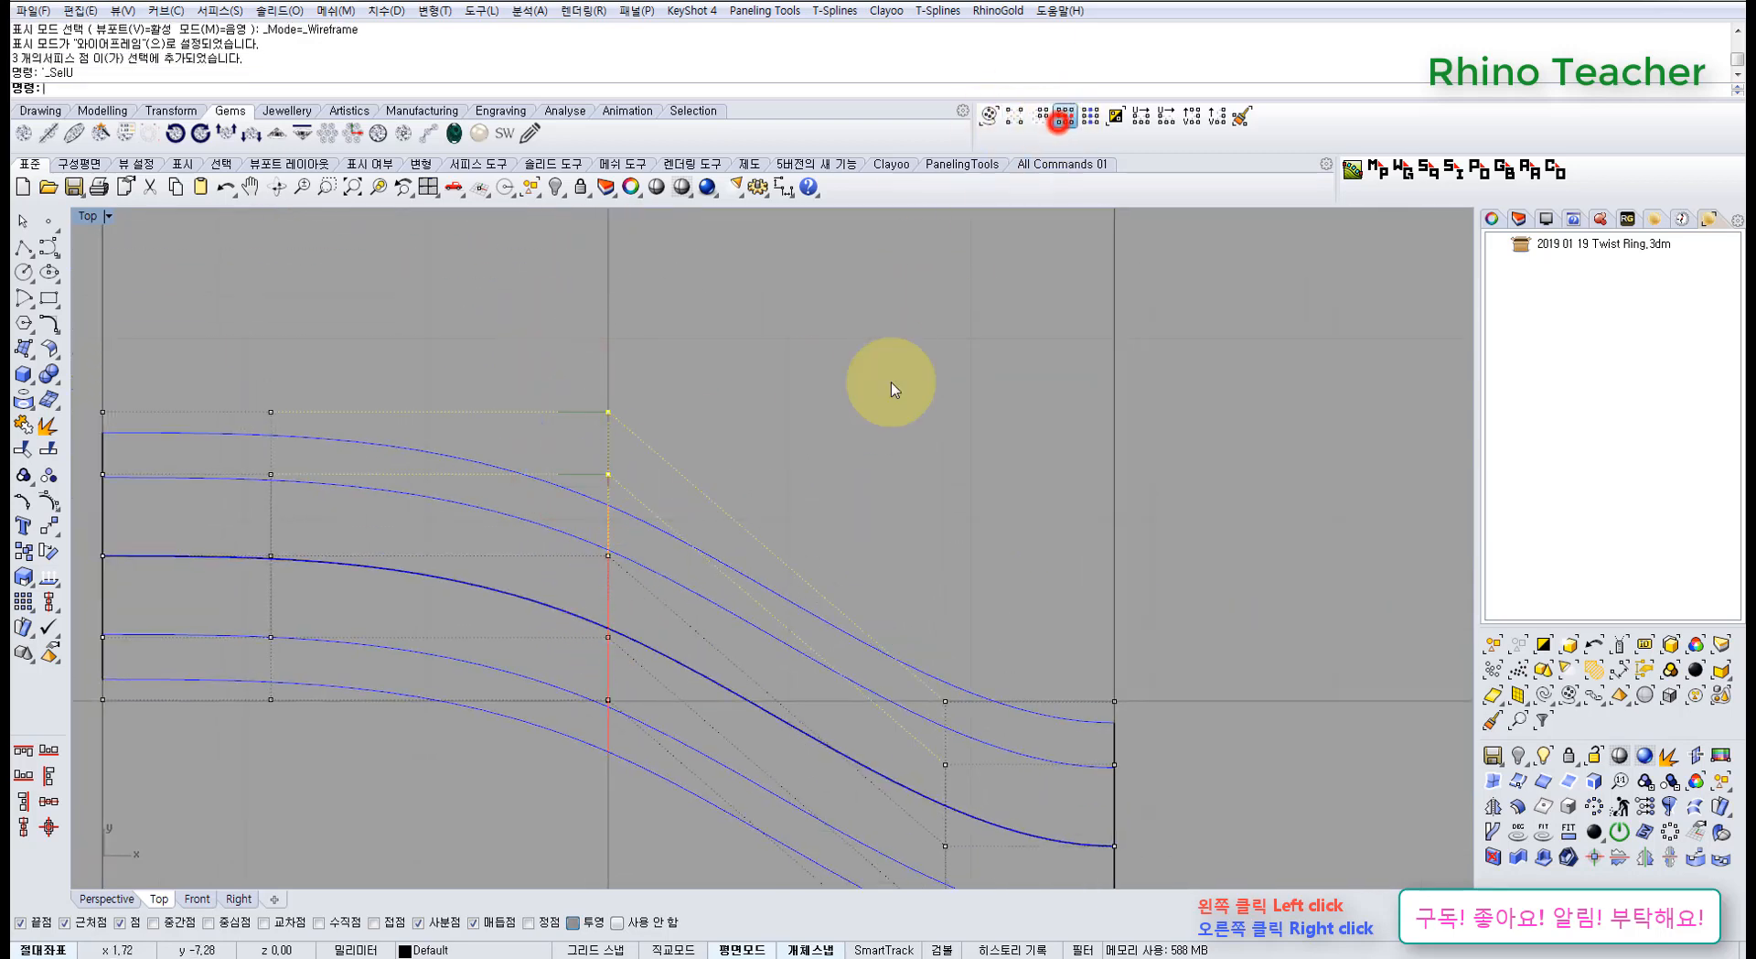
right_click_drag(731, 588, 732, 462)
left_click(48, 526)
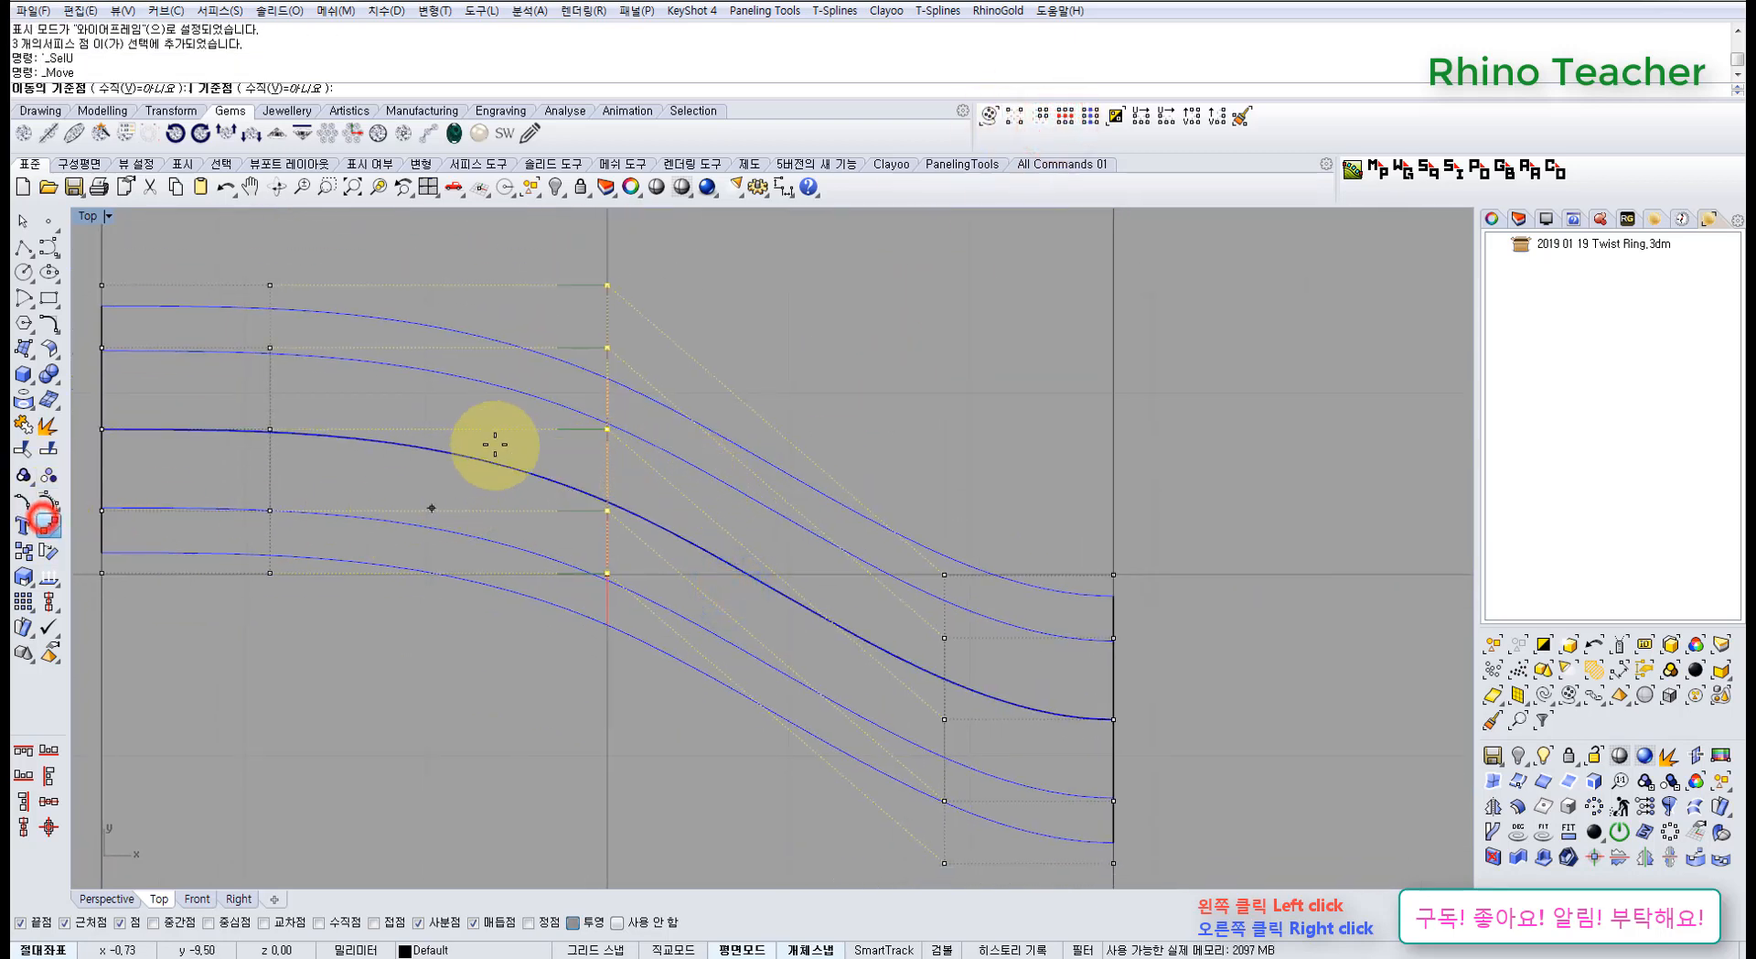
left_click(607, 429)
scroll(597, 571, "up", 6)
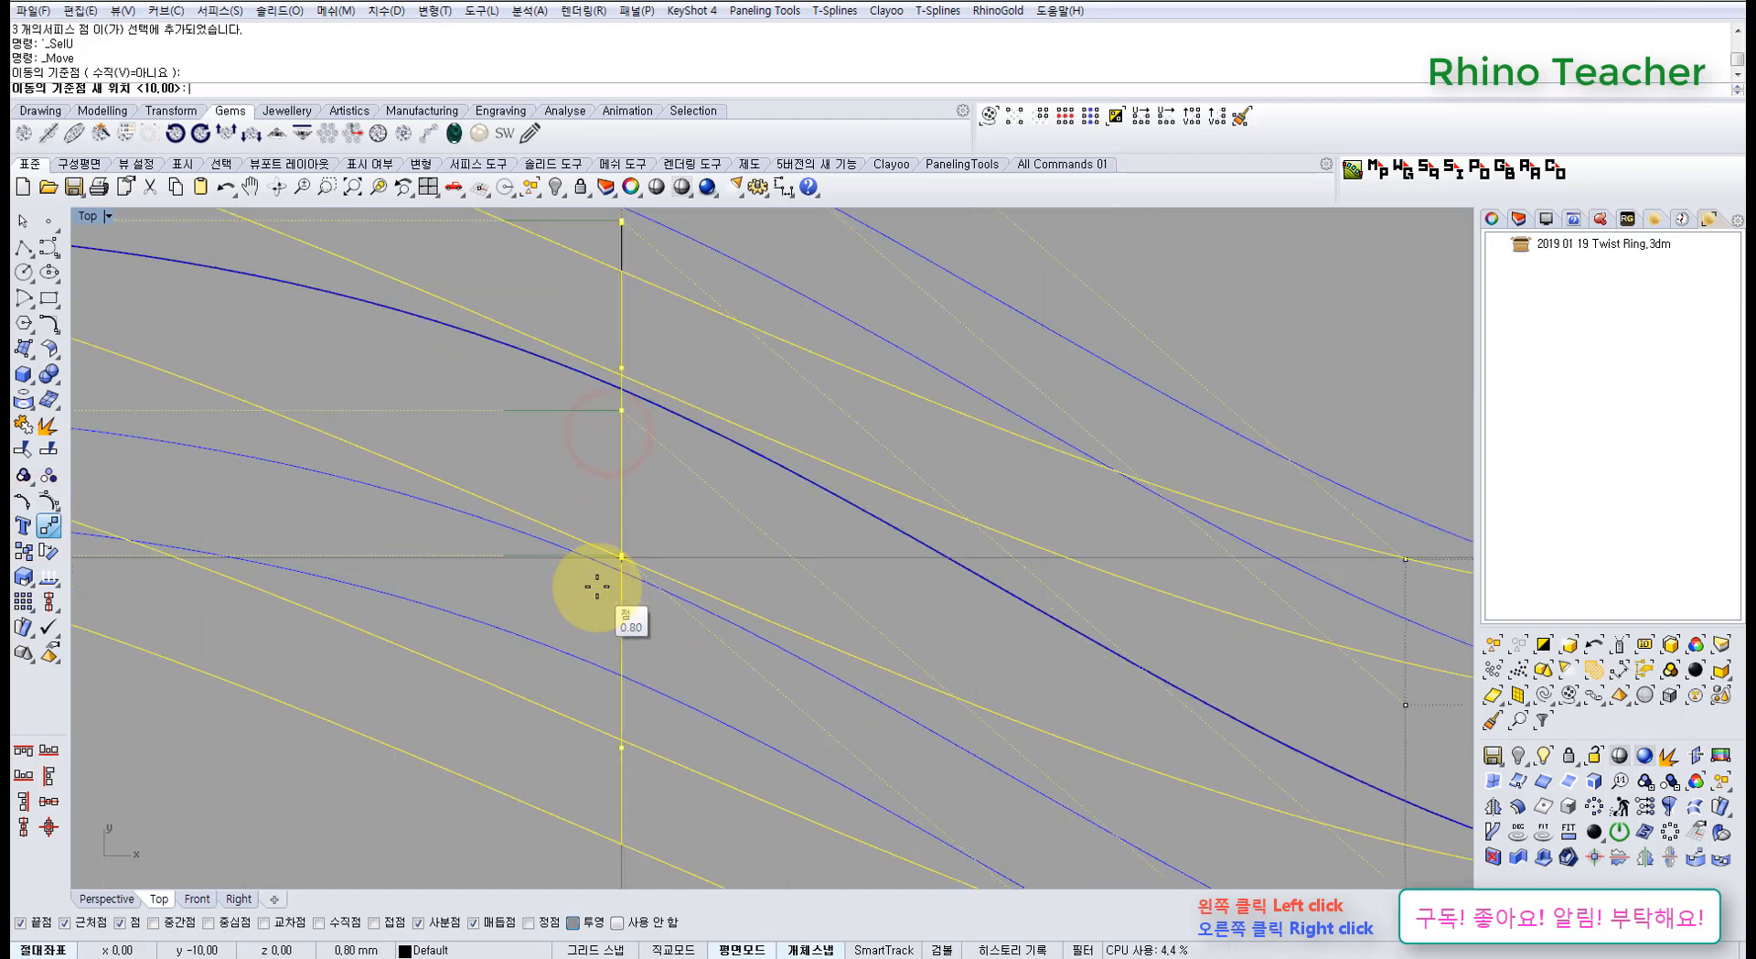
left_click(660, 510)
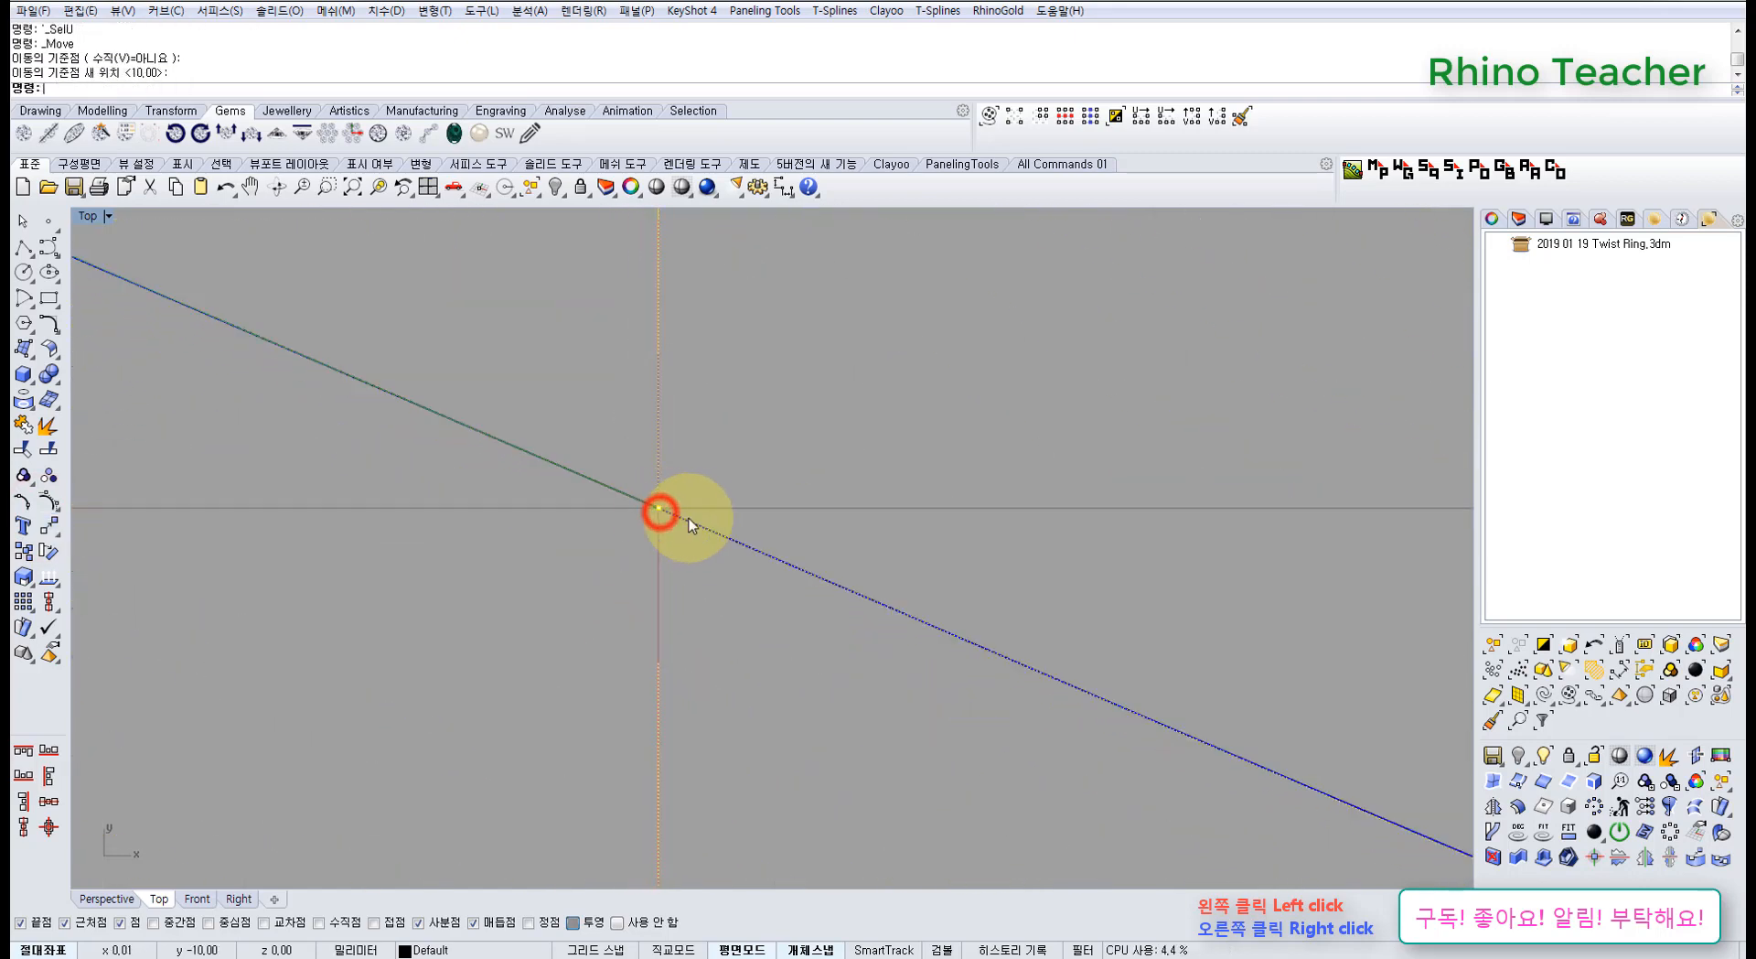
Turn on the gumball and rotate the middle control-point column clockwise so it sits across the strand's slope
scroll(677, 503, "down", 6)
scroll(708, 512, "up", 3)
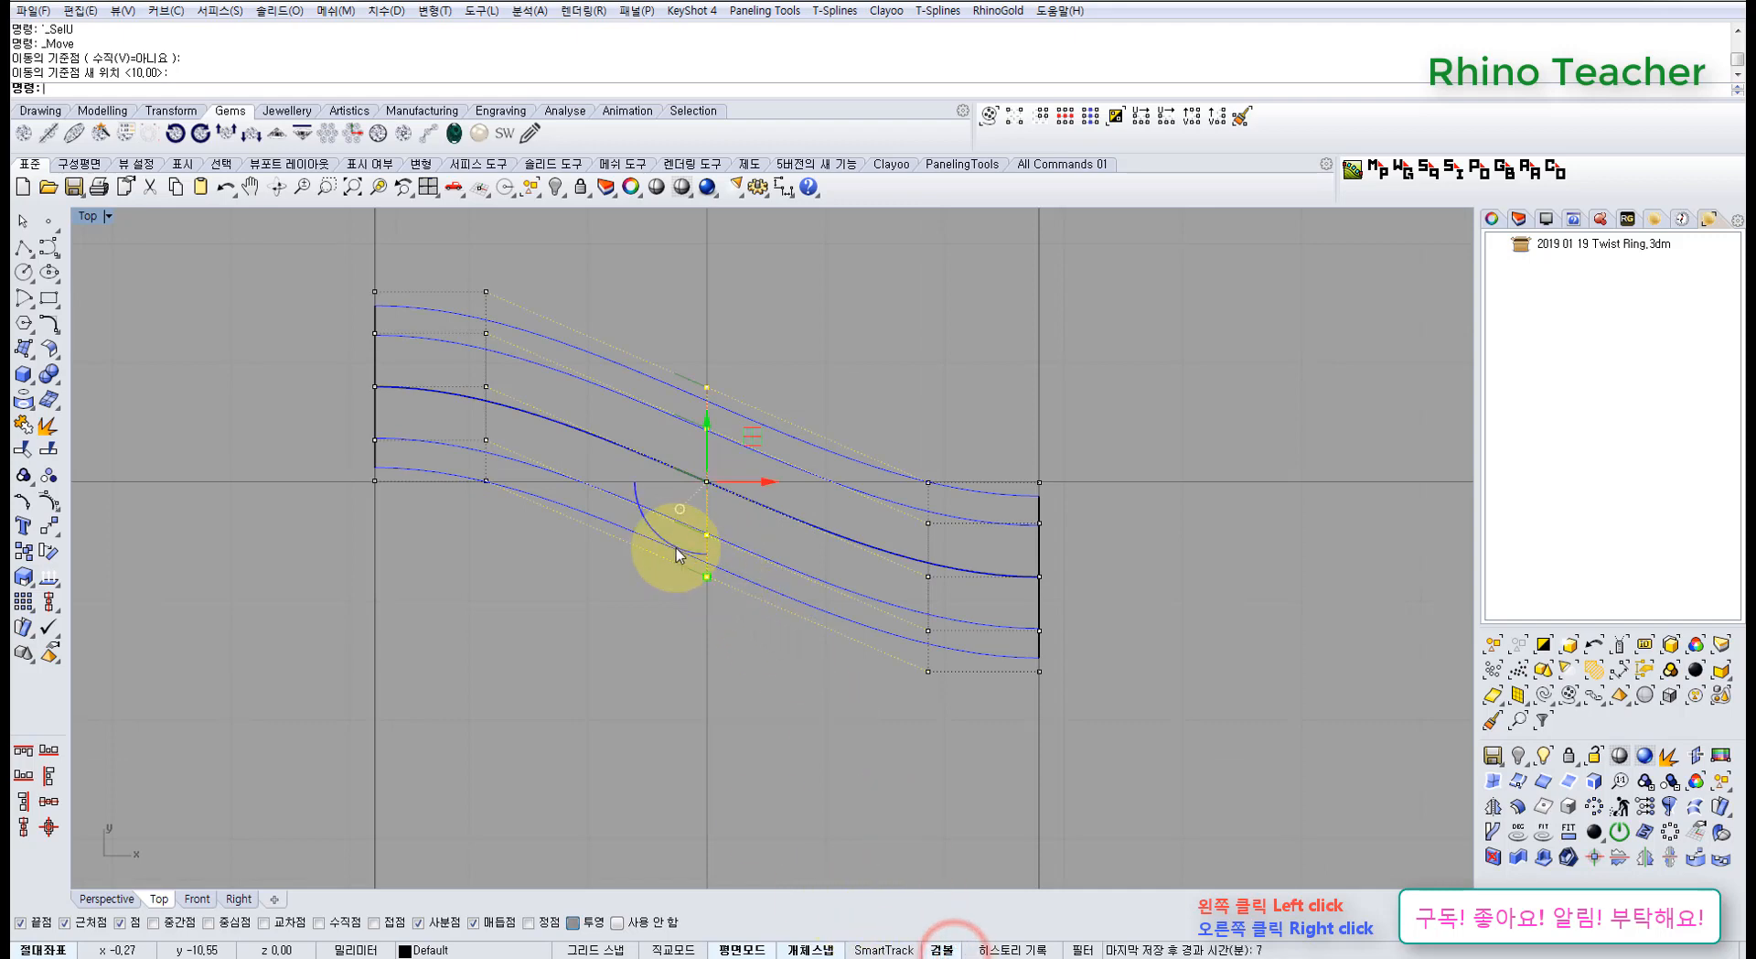
left_click_drag(677, 549, 633, 517)
scroll(677, 540, "up", 2)
scroll(755, 463, "down", 2)
right_click_drag(754, 463, 698, 568)
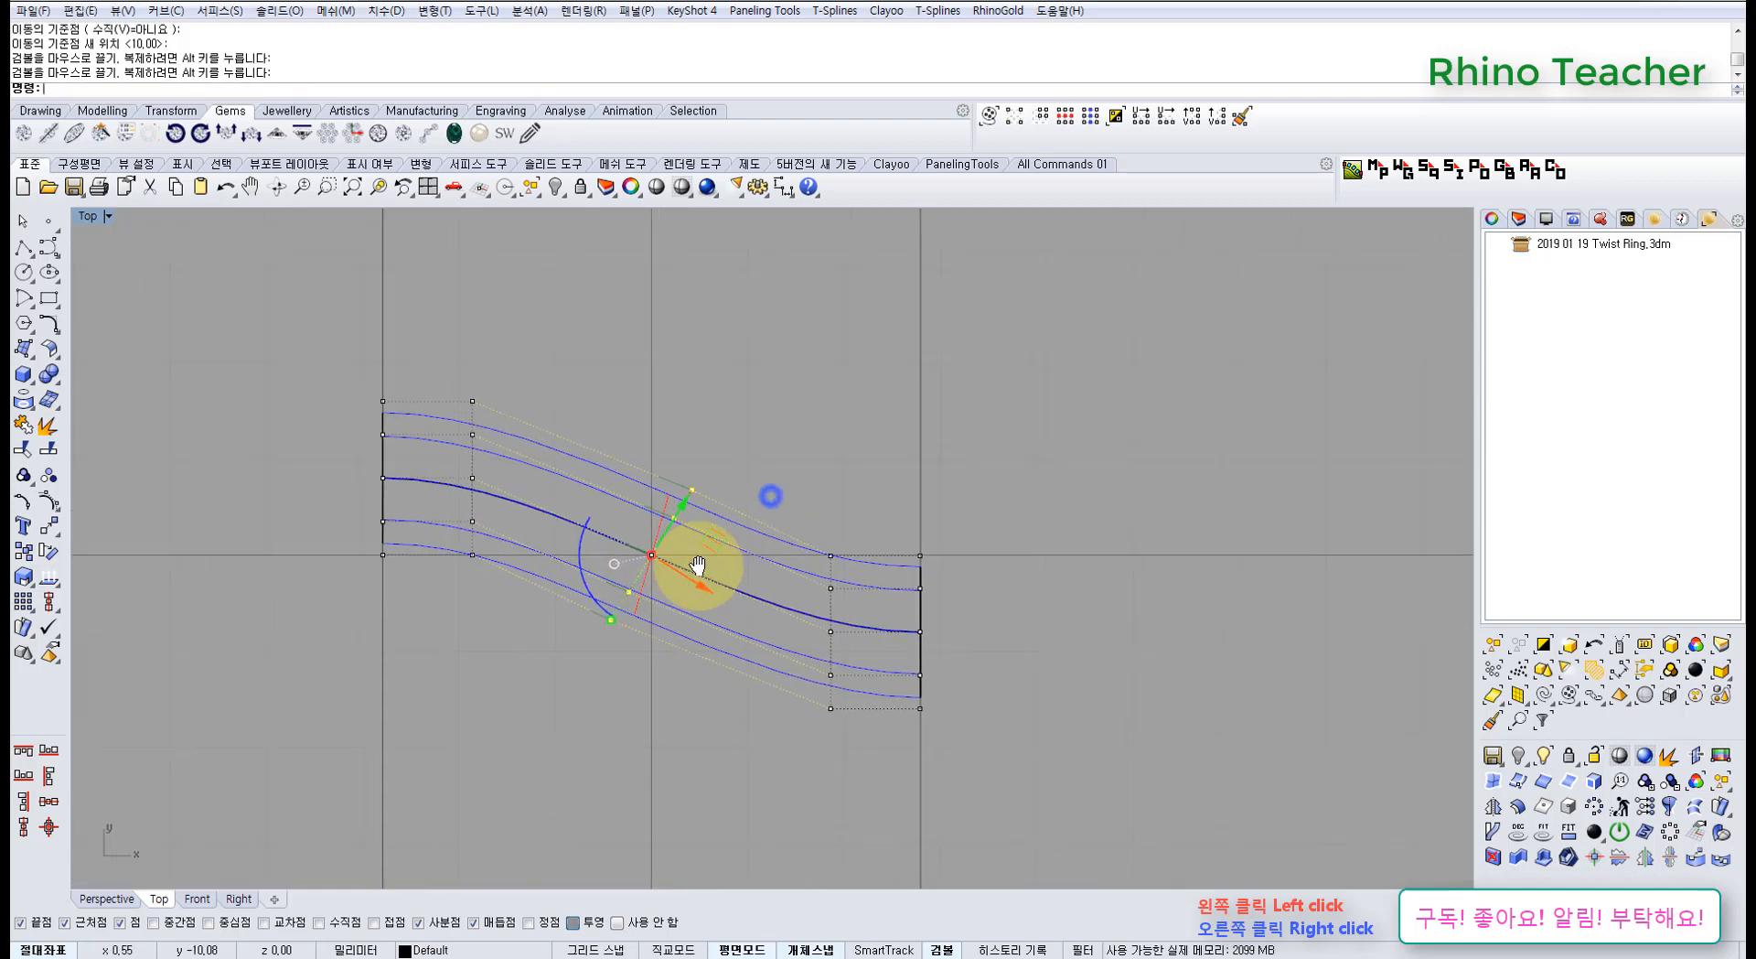
Undo the control-point edits and the rebuild of the strand surface
key("ctrl+z")
key("ctrl+z")
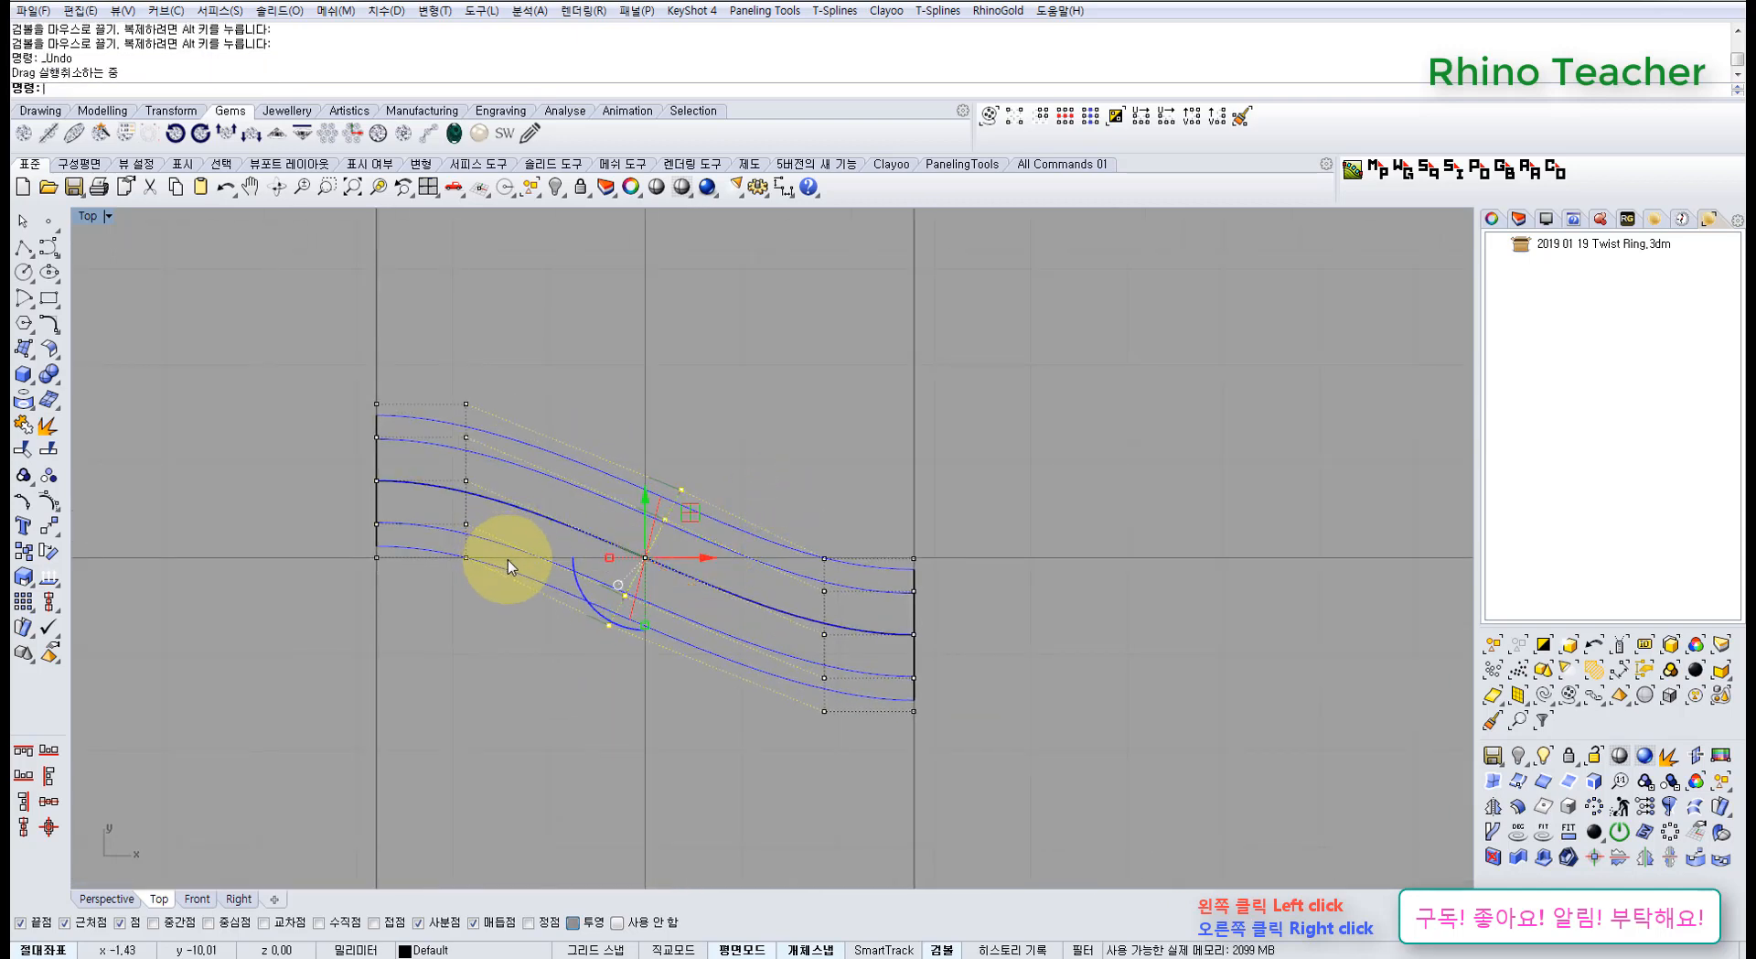
left_click(737, 629)
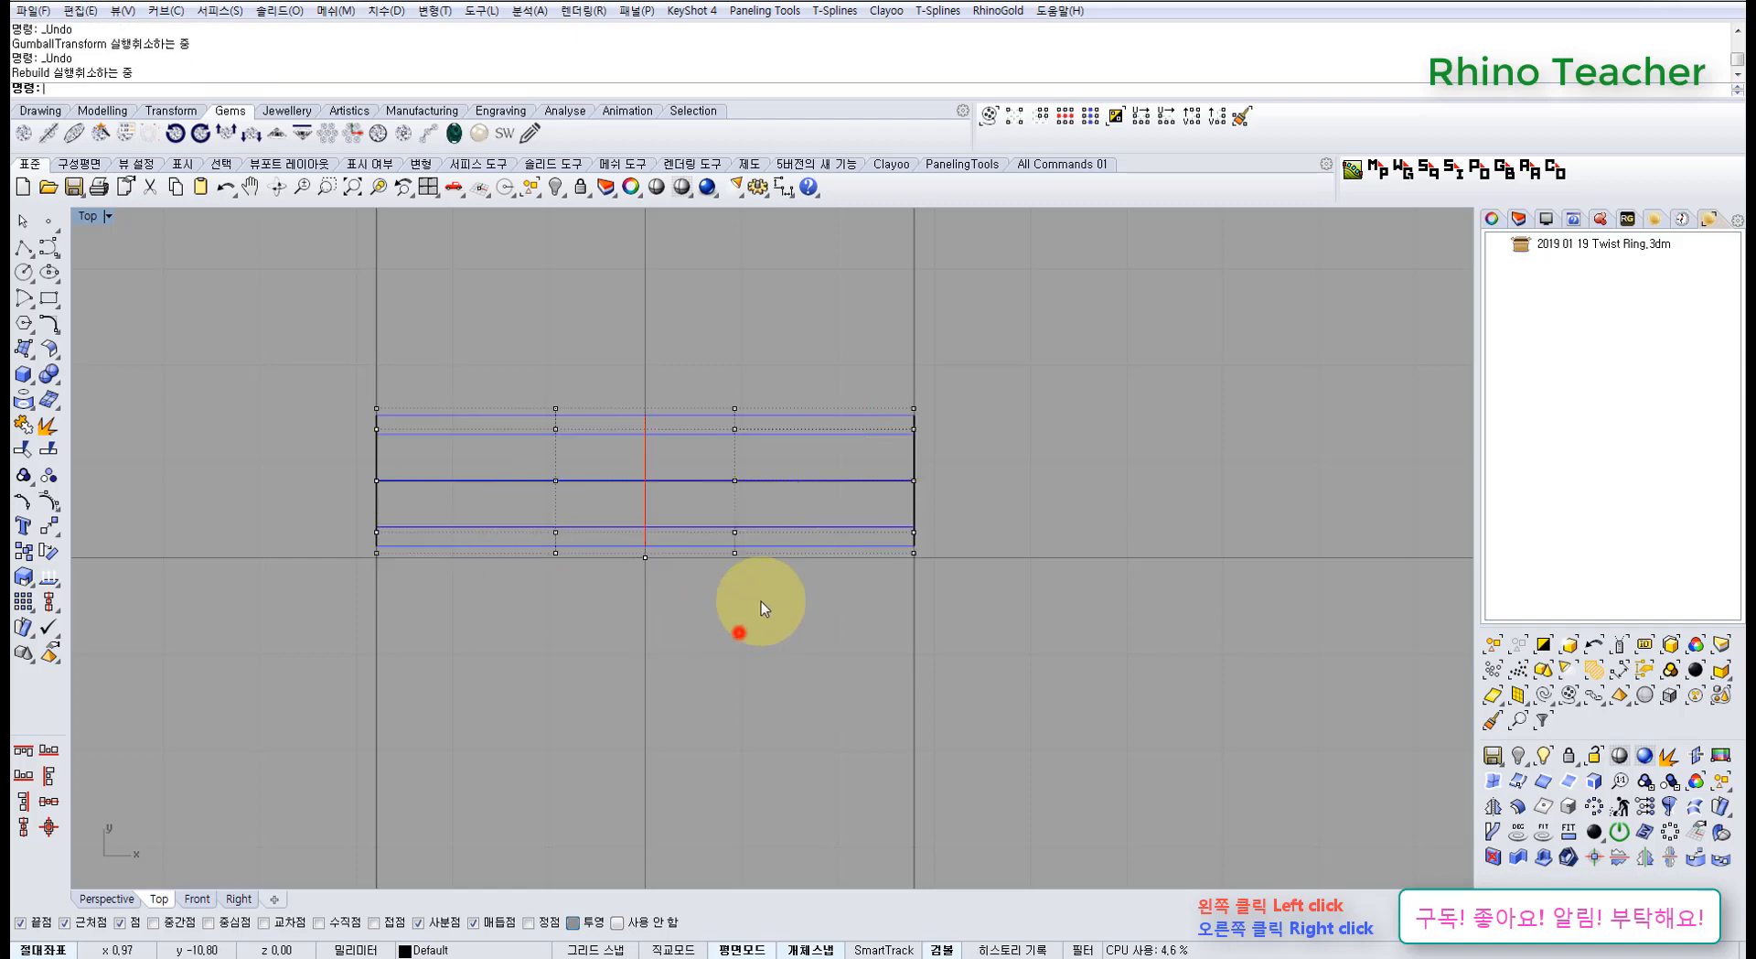
Move the two right columns of the strand surface's control points 1.6 mm down along Y
right_click_drag(749, 530, 667, 561)
left_click_drag(590, 375, 971, 669)
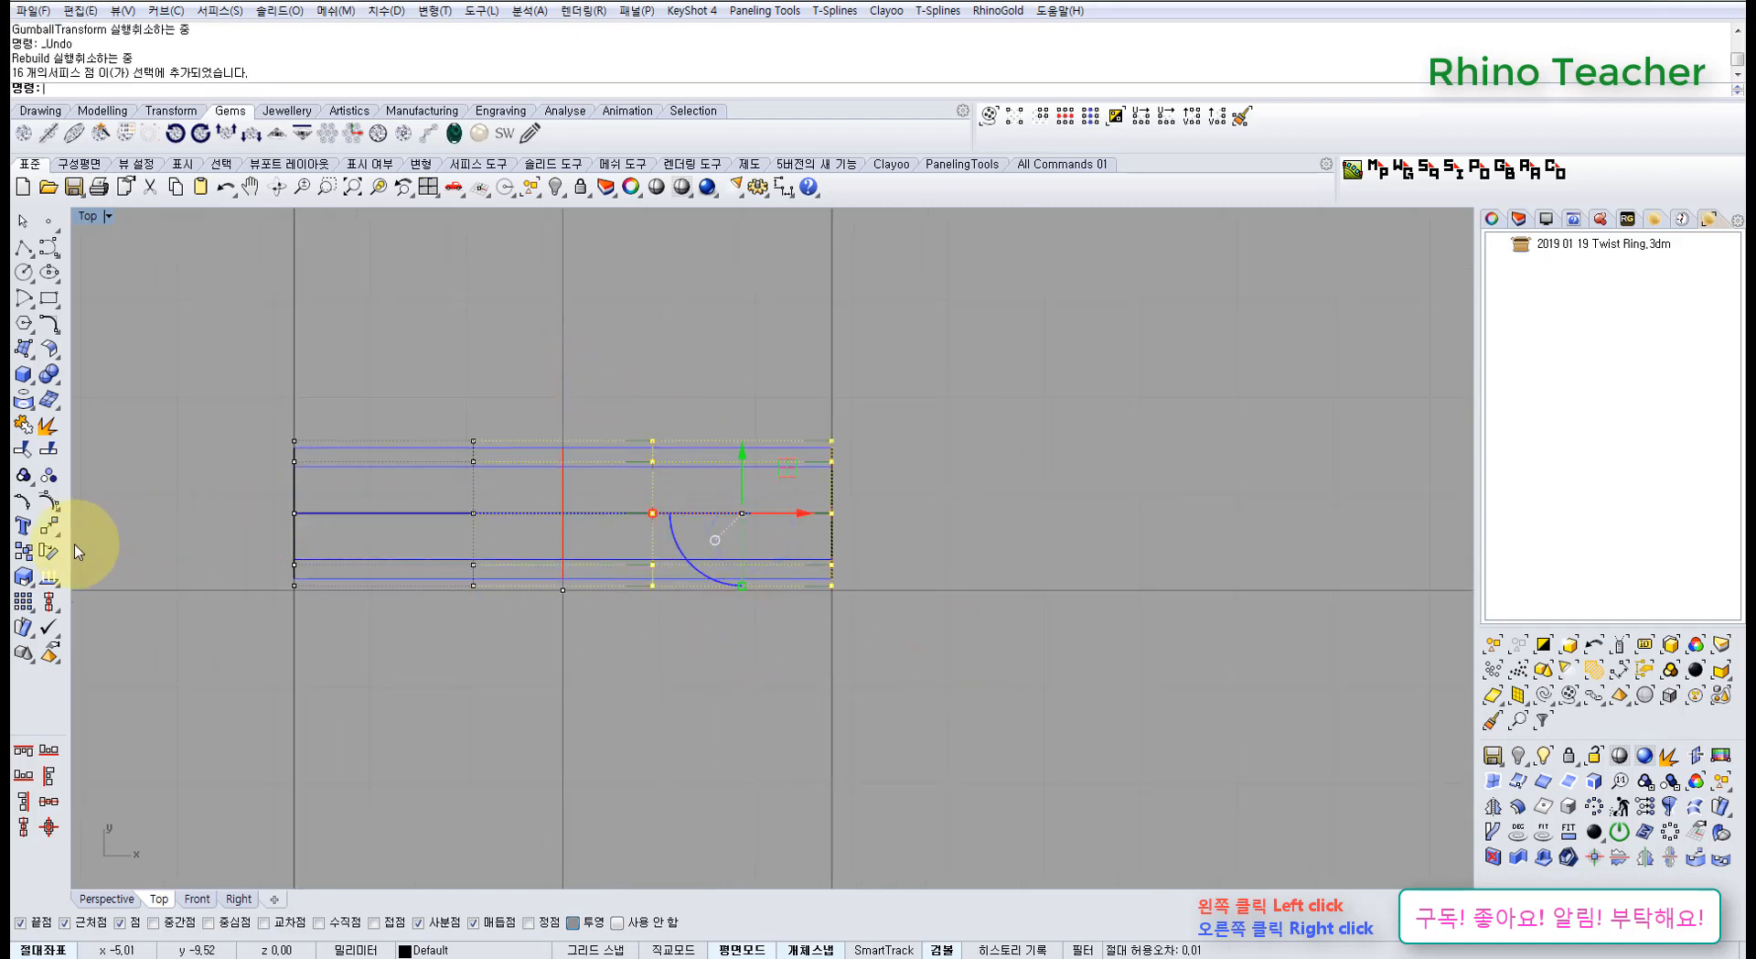
left_click(743, 462)
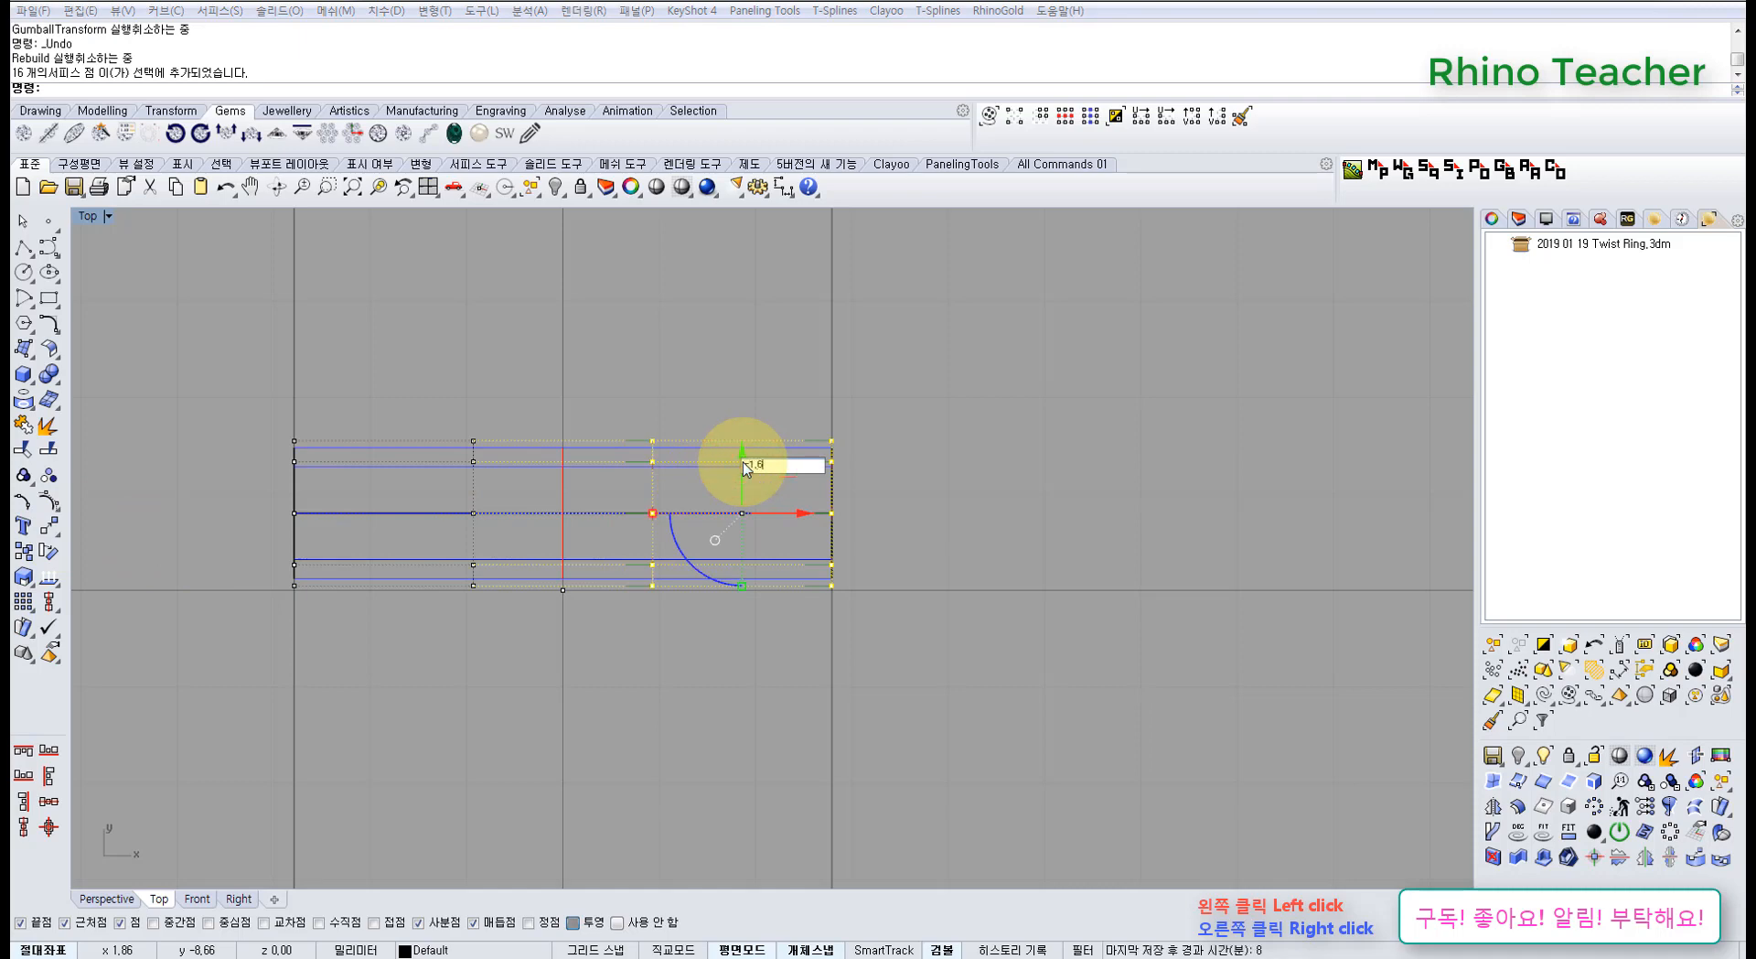
type("1.6")
key("Return")
left_click(714, 440)
scroll(709, 512, "down", 5)
right_click_drag(682, 565, 732, 561)
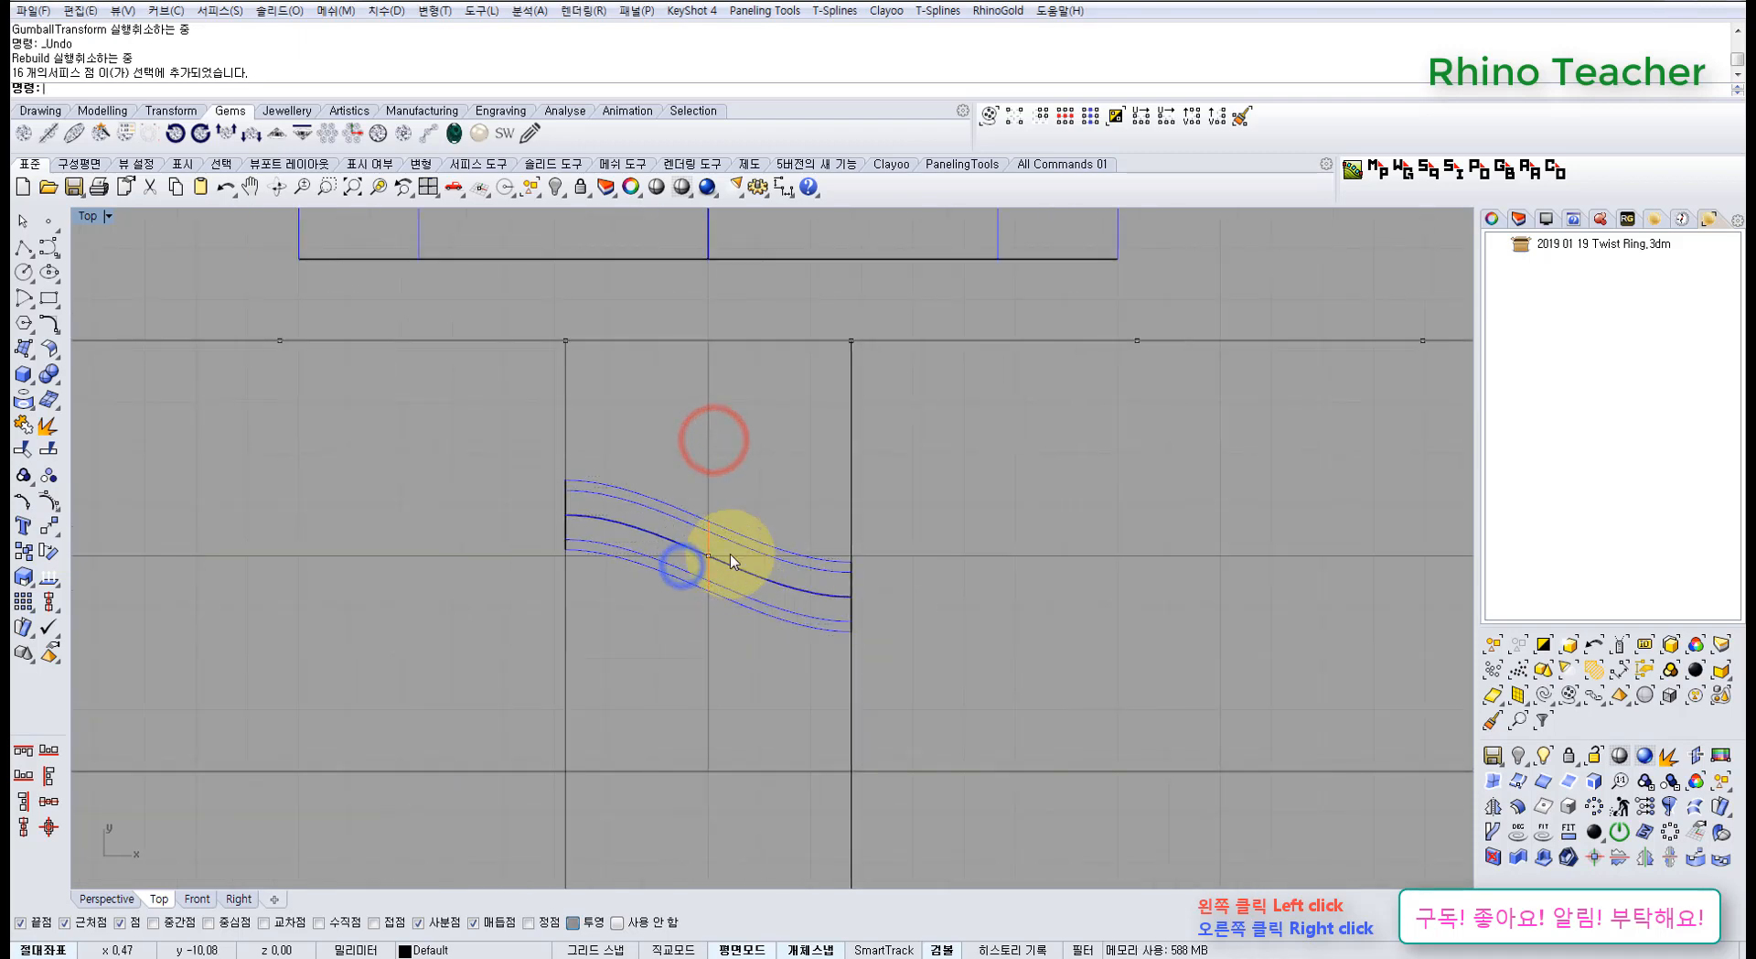
Mirror a copy of the S-curved strand across a horizontal line through the point at the segment's centre
left_click(732, 558)
middle_click(629, 563)
left_click(631, 561)
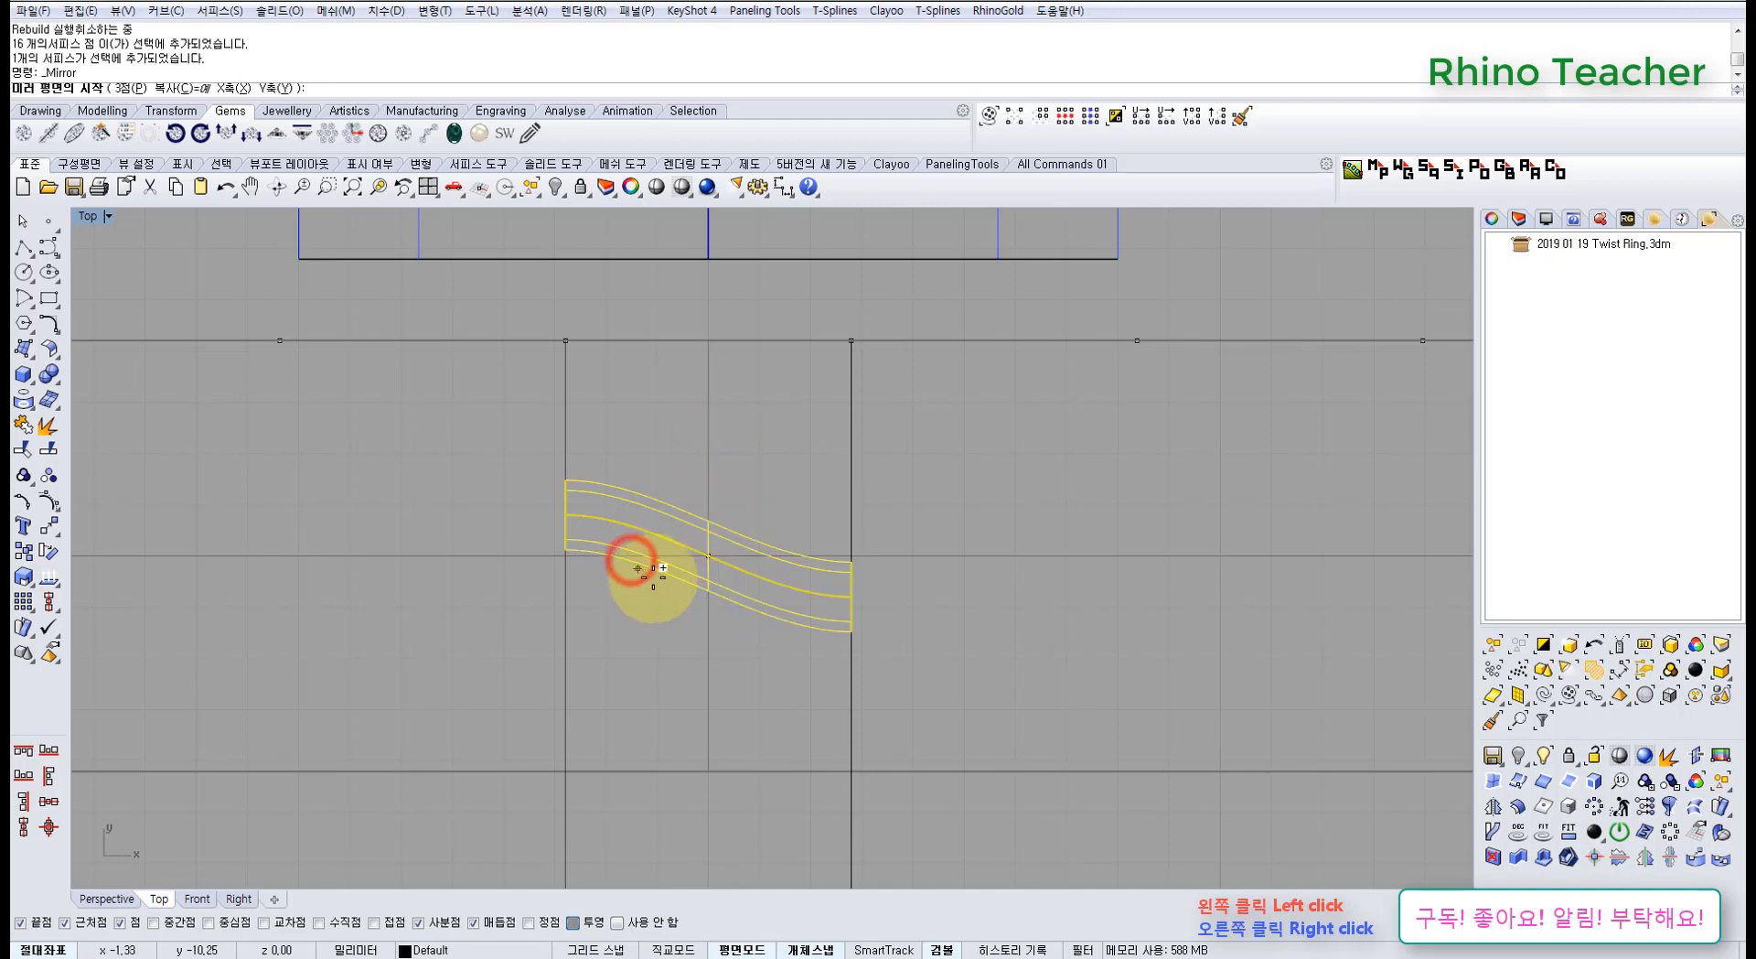
left_click(709, 555)
left_click(1083, 577)
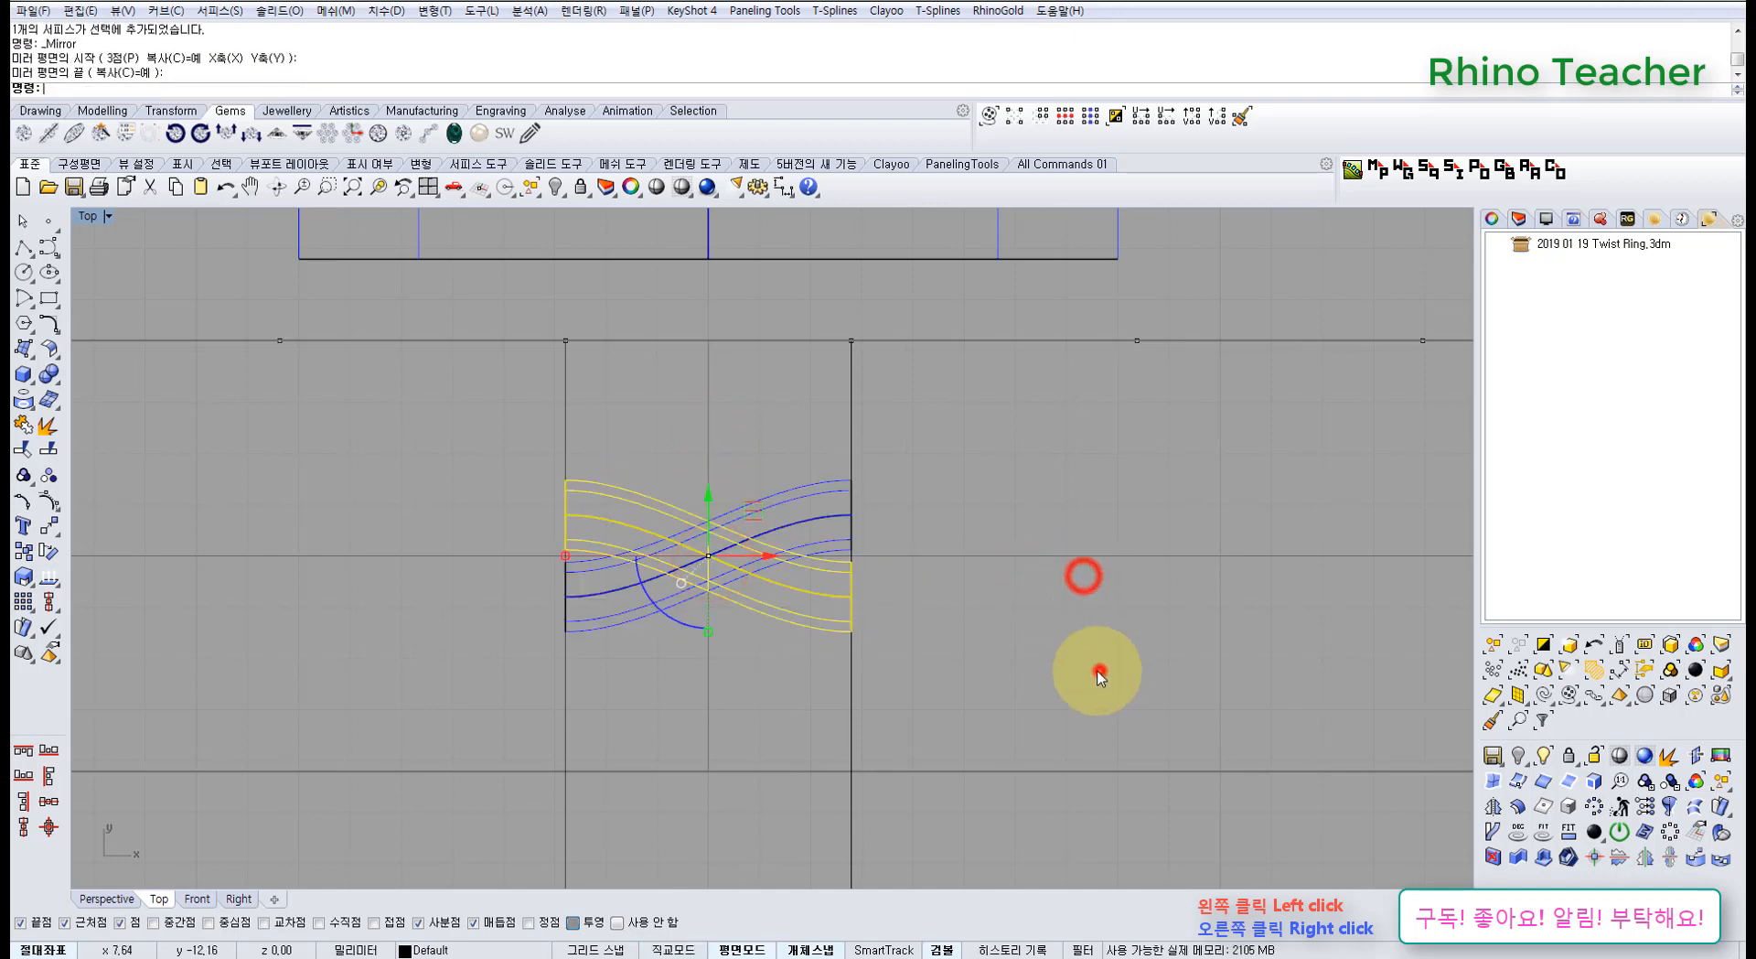
left_click(1099, 672)
Select both crossing strands and raise them together along Z above the flattened surface in the Front view
right_click_drag(995, 677, 788, 763)
key("ctrl+F4")
right_click_drag(612, 664, 698, 783)
right_click_drag(486, 388, 540, 753)
scroll(541, 753, "up", 10)
right_click_drag(406, 809, 691, 596, "shift")
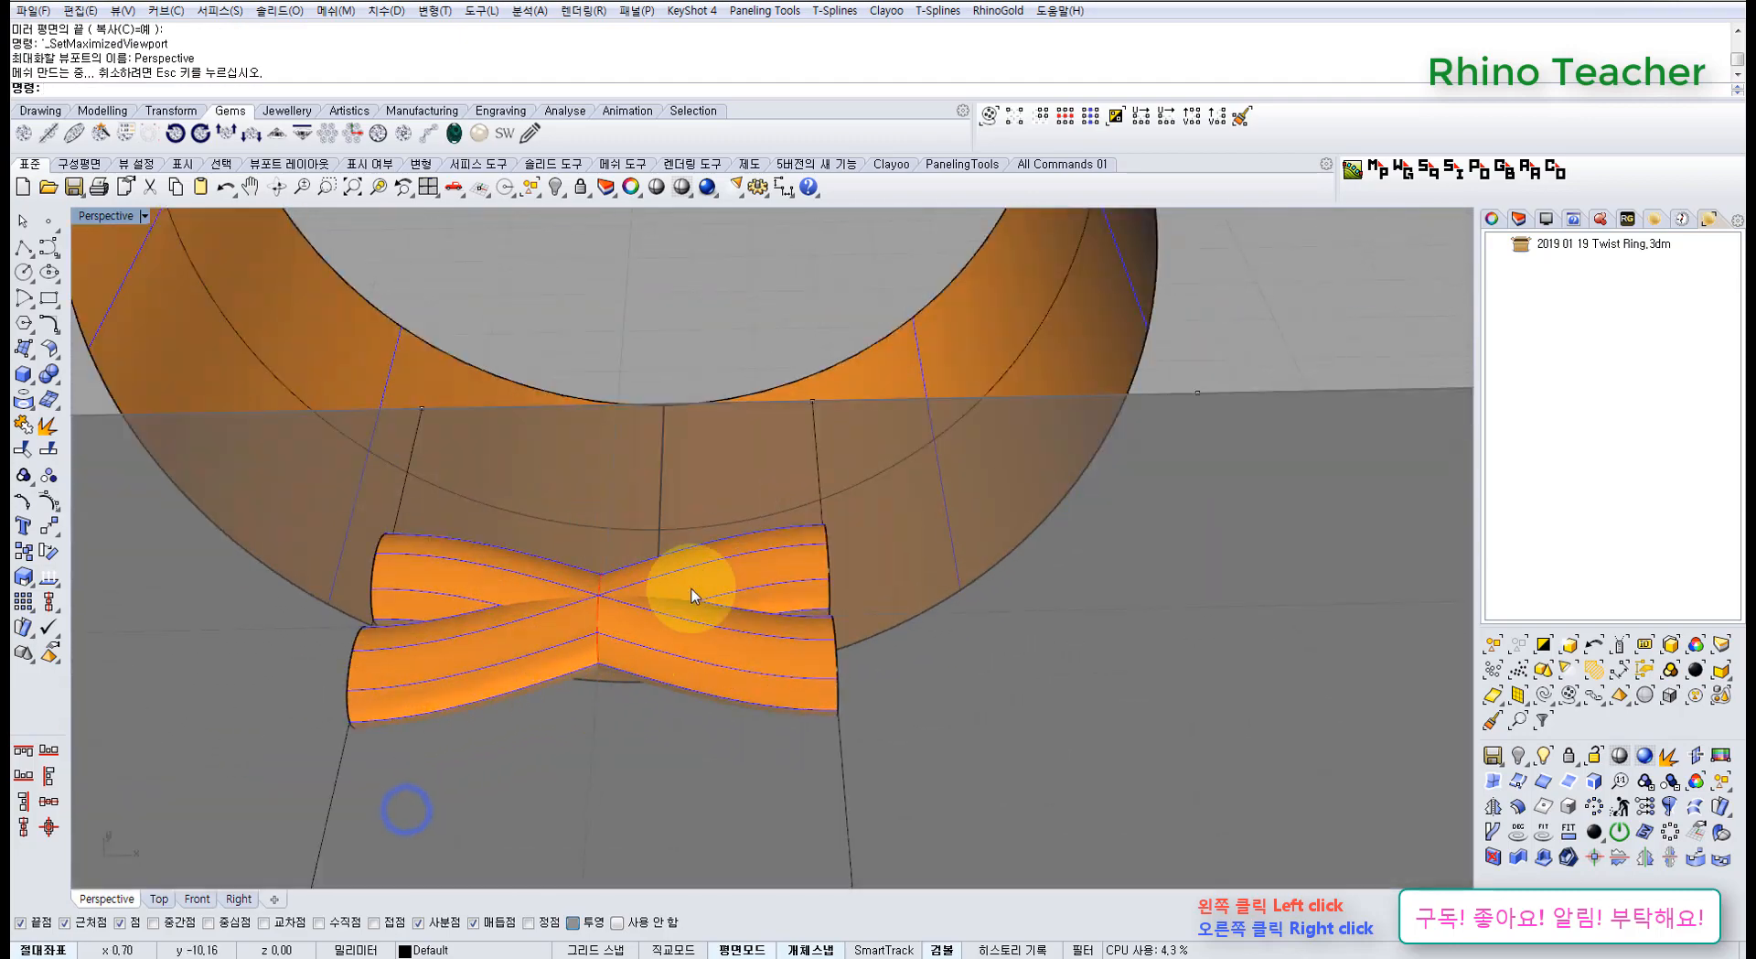
left_click(693, 549)
left_click(714, 646)
key("ctrl+F2")
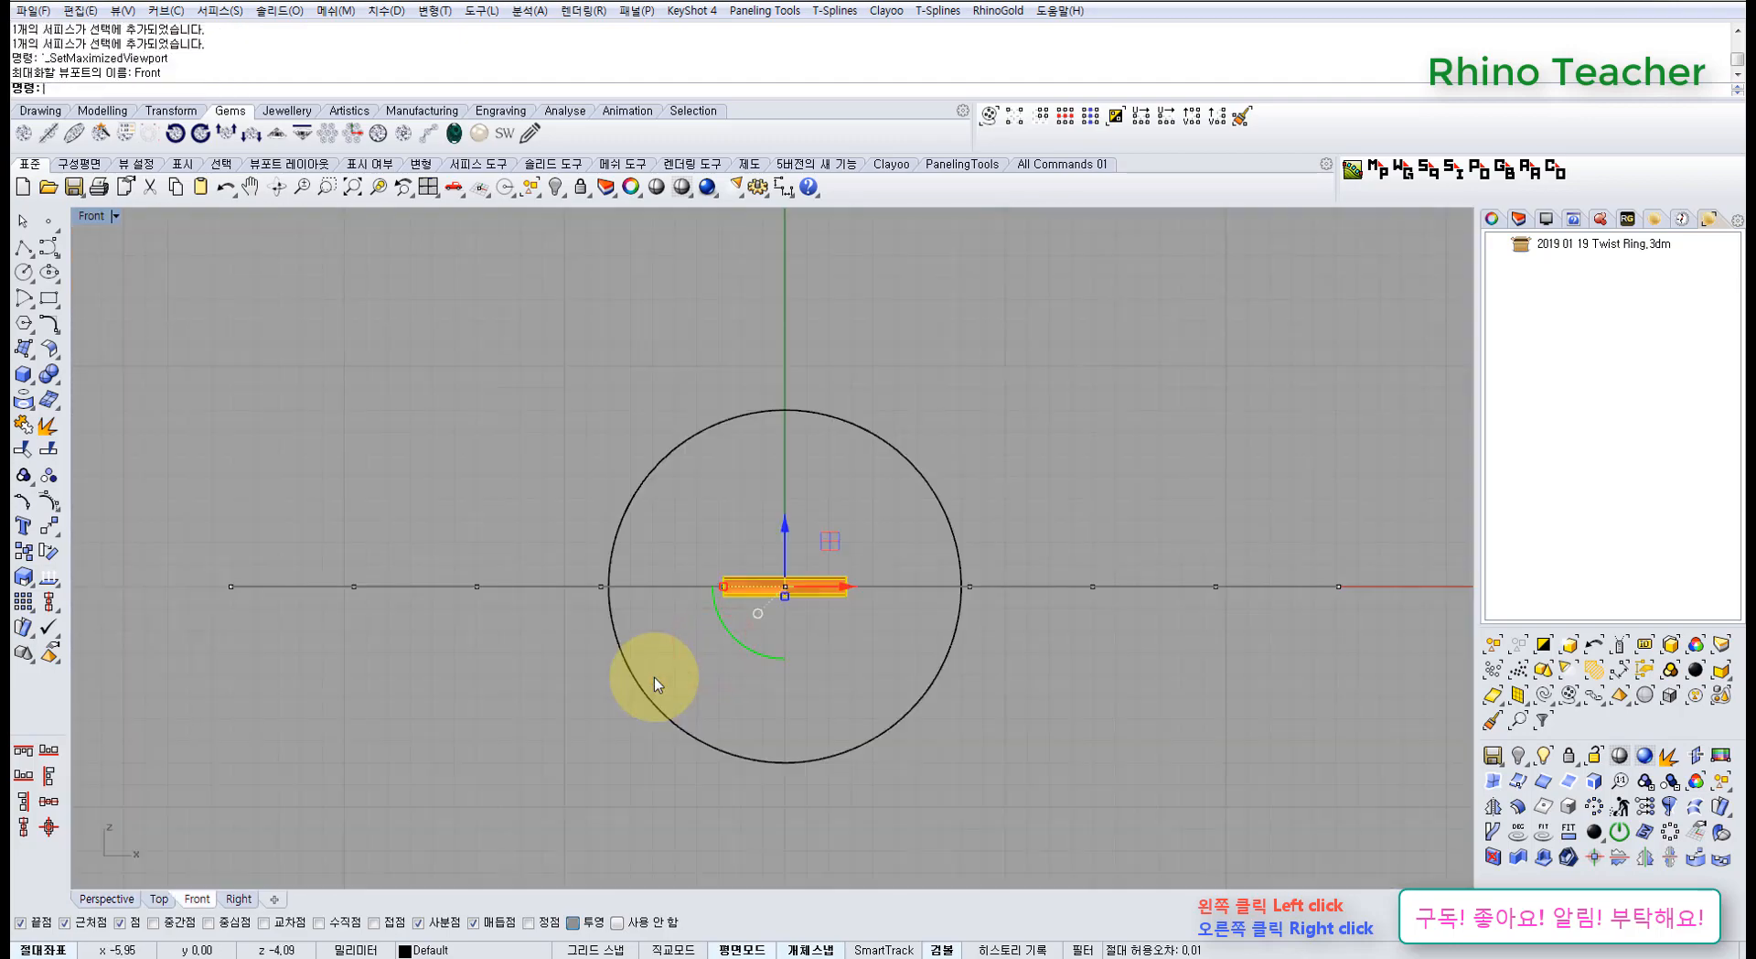
scroll(655, 677, "up", 10)
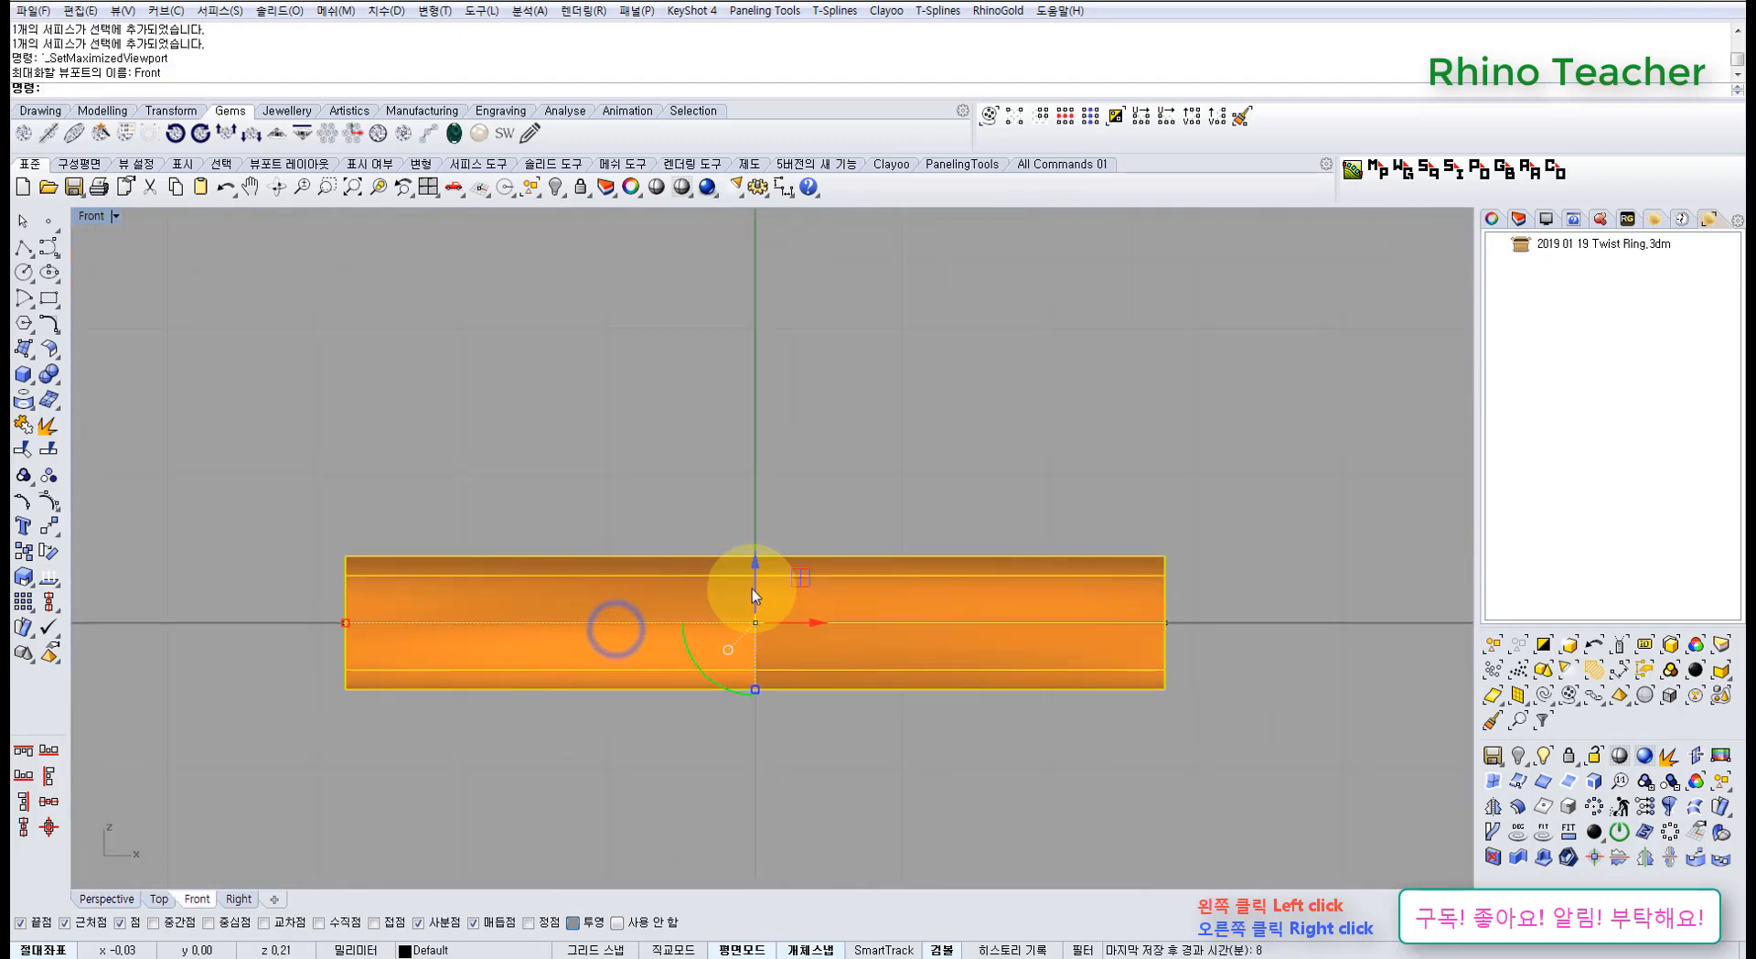
left_click_drag(754, 596, 732, 469)
scroll(732, 493, "down", 2)
left_click(679, 386)
Show one strand's control points in the Perspective view and lock the separate point object at the segment's centre
right_click_drag(812, 490, 635, 444)
left_click(733, 492)
key("ctrl+F4")
key("F10")
scroll(636, 444, "down", 5)
left_click_drag(555, 367, 715, 540)
scroll(666, 530, "up", 5)
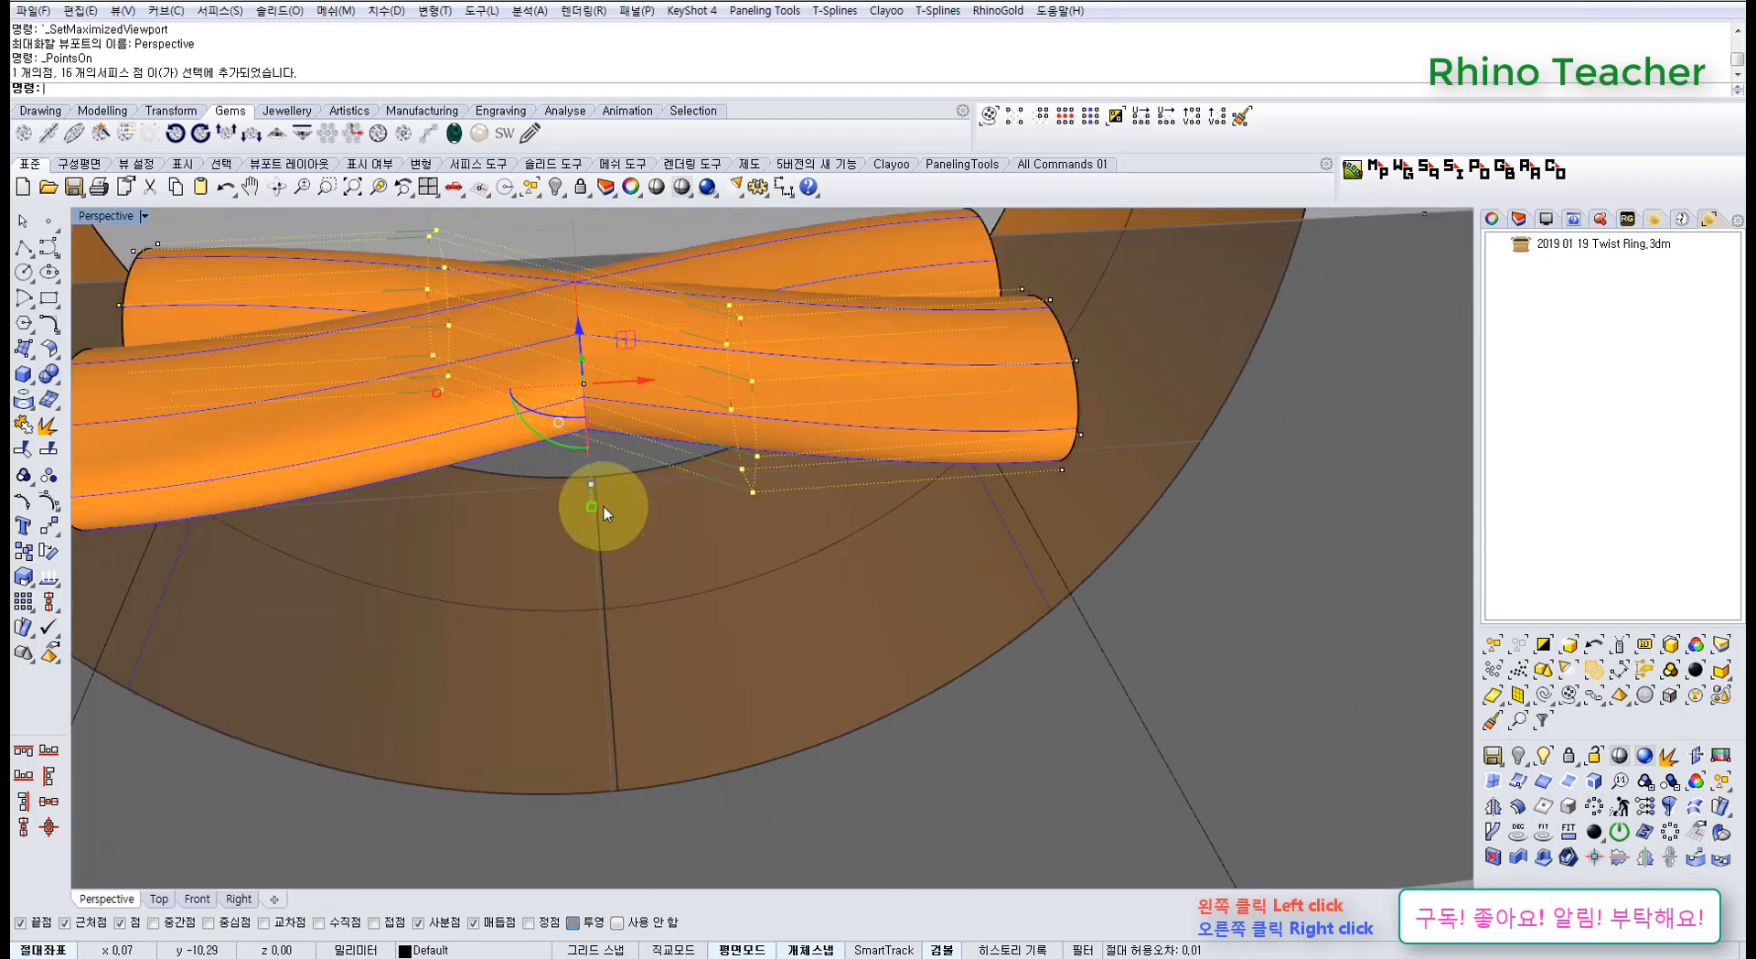
left_click(590, 487)
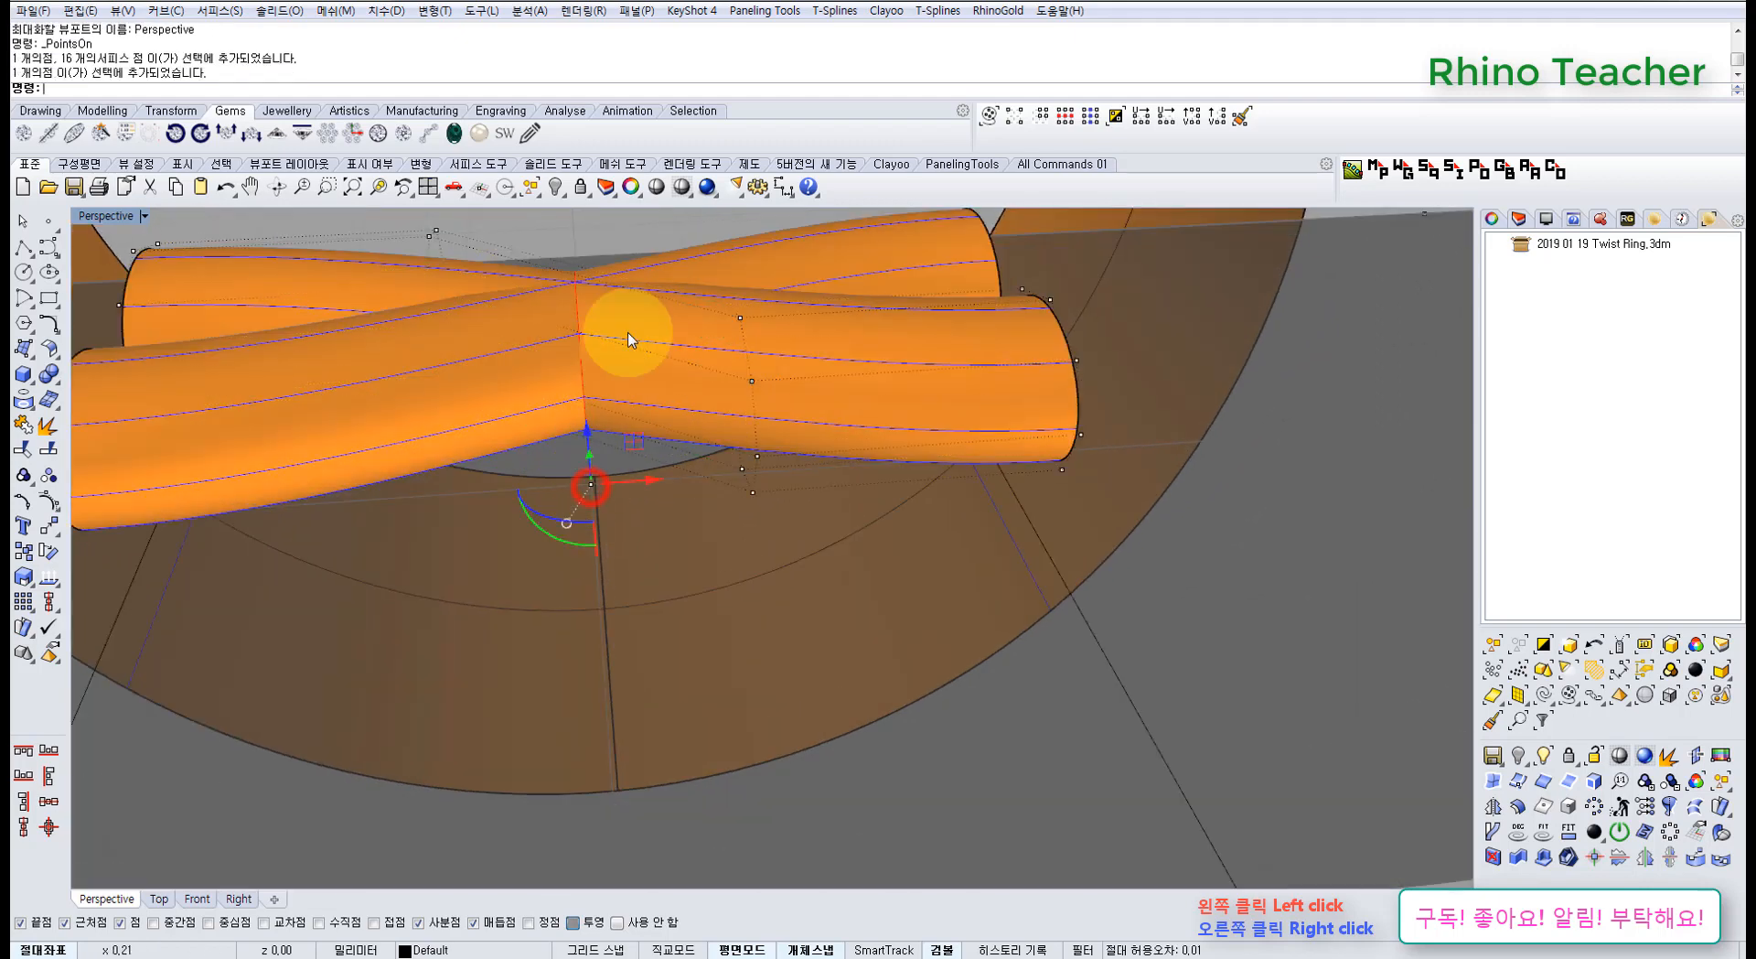
left_click(588, 190)
Move the two middle columns of that strand's control points 0.7 mm down along Z and hide the control points
right_click_drag(588, 380, 582, 515)
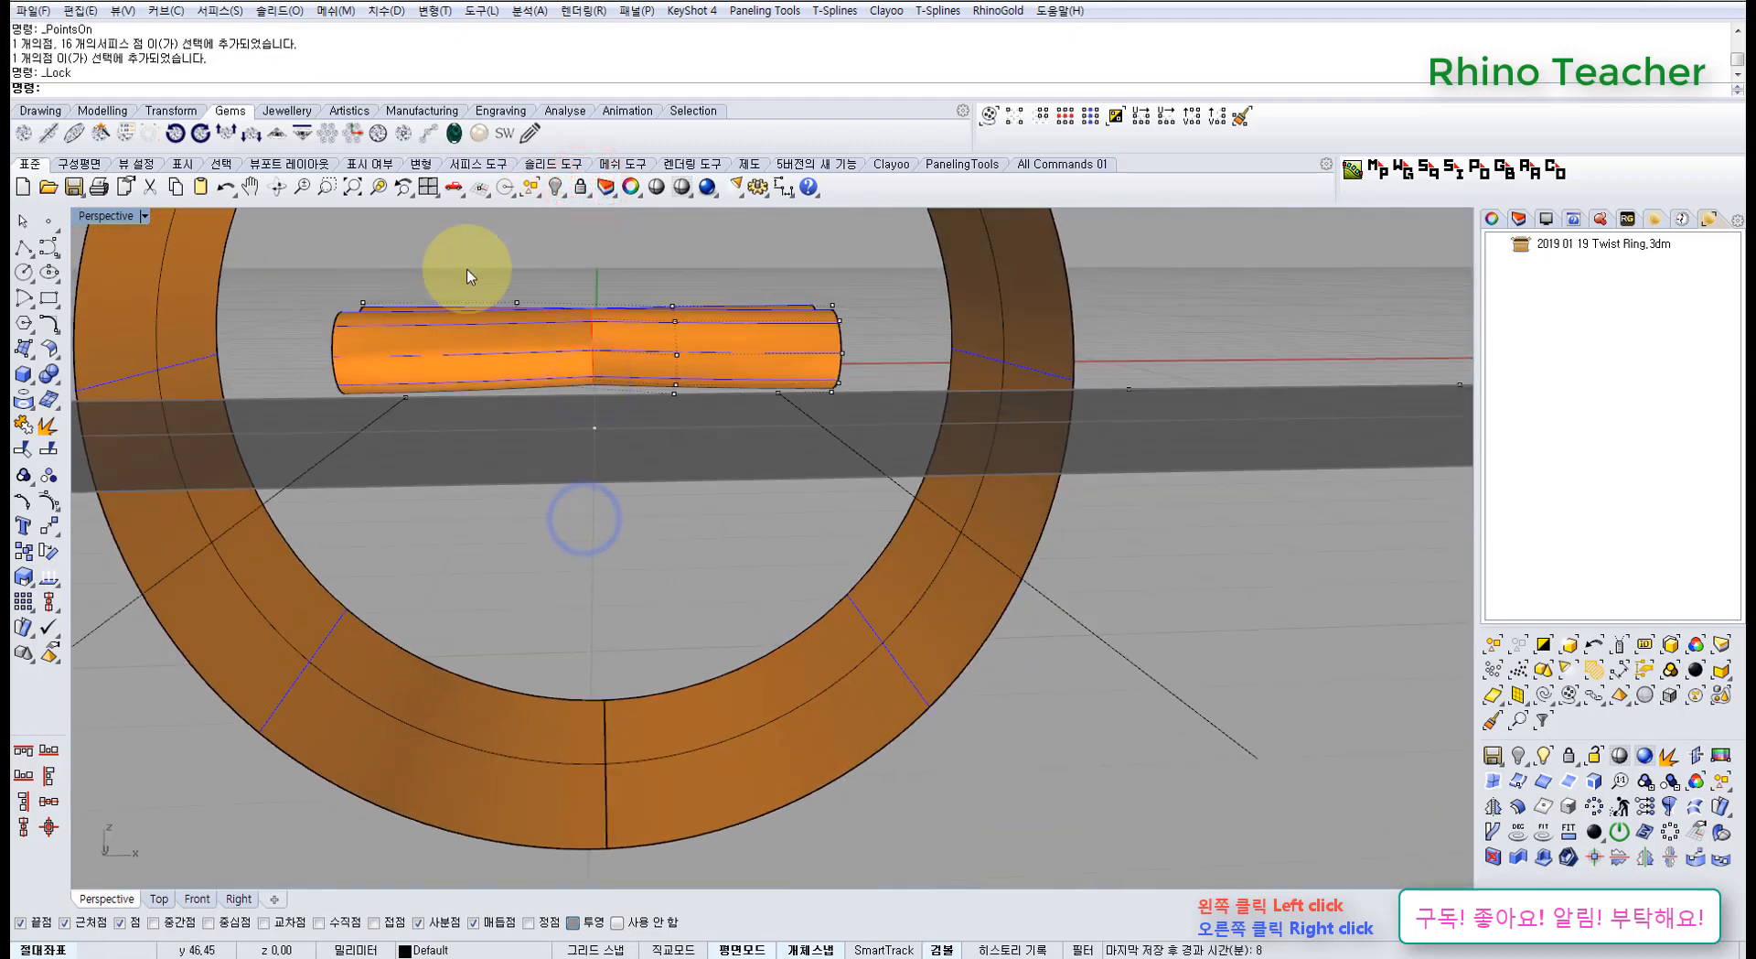
left_click_drag(472, 272, 711, 425)
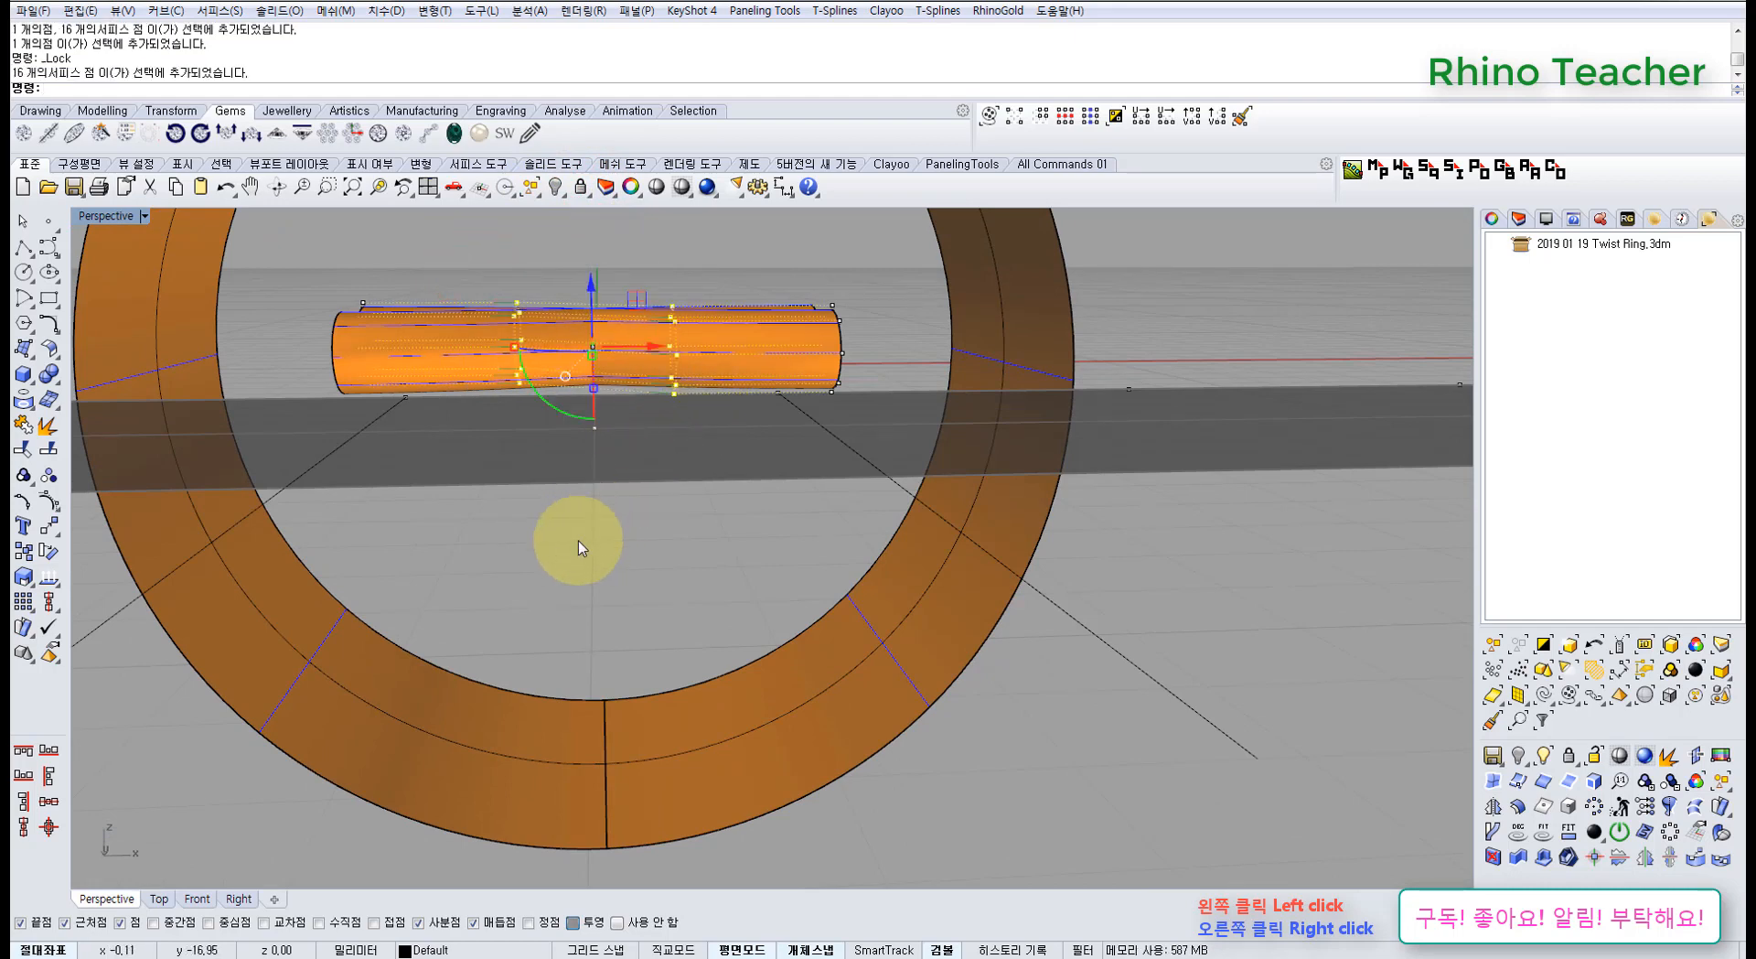
key("ctrl+F2")
scroll(662, 486, "up", 4)
left_click_drag(669, 465, 694, 622)
key("ctrl+z")
scroll(694, 622, "down", 3)
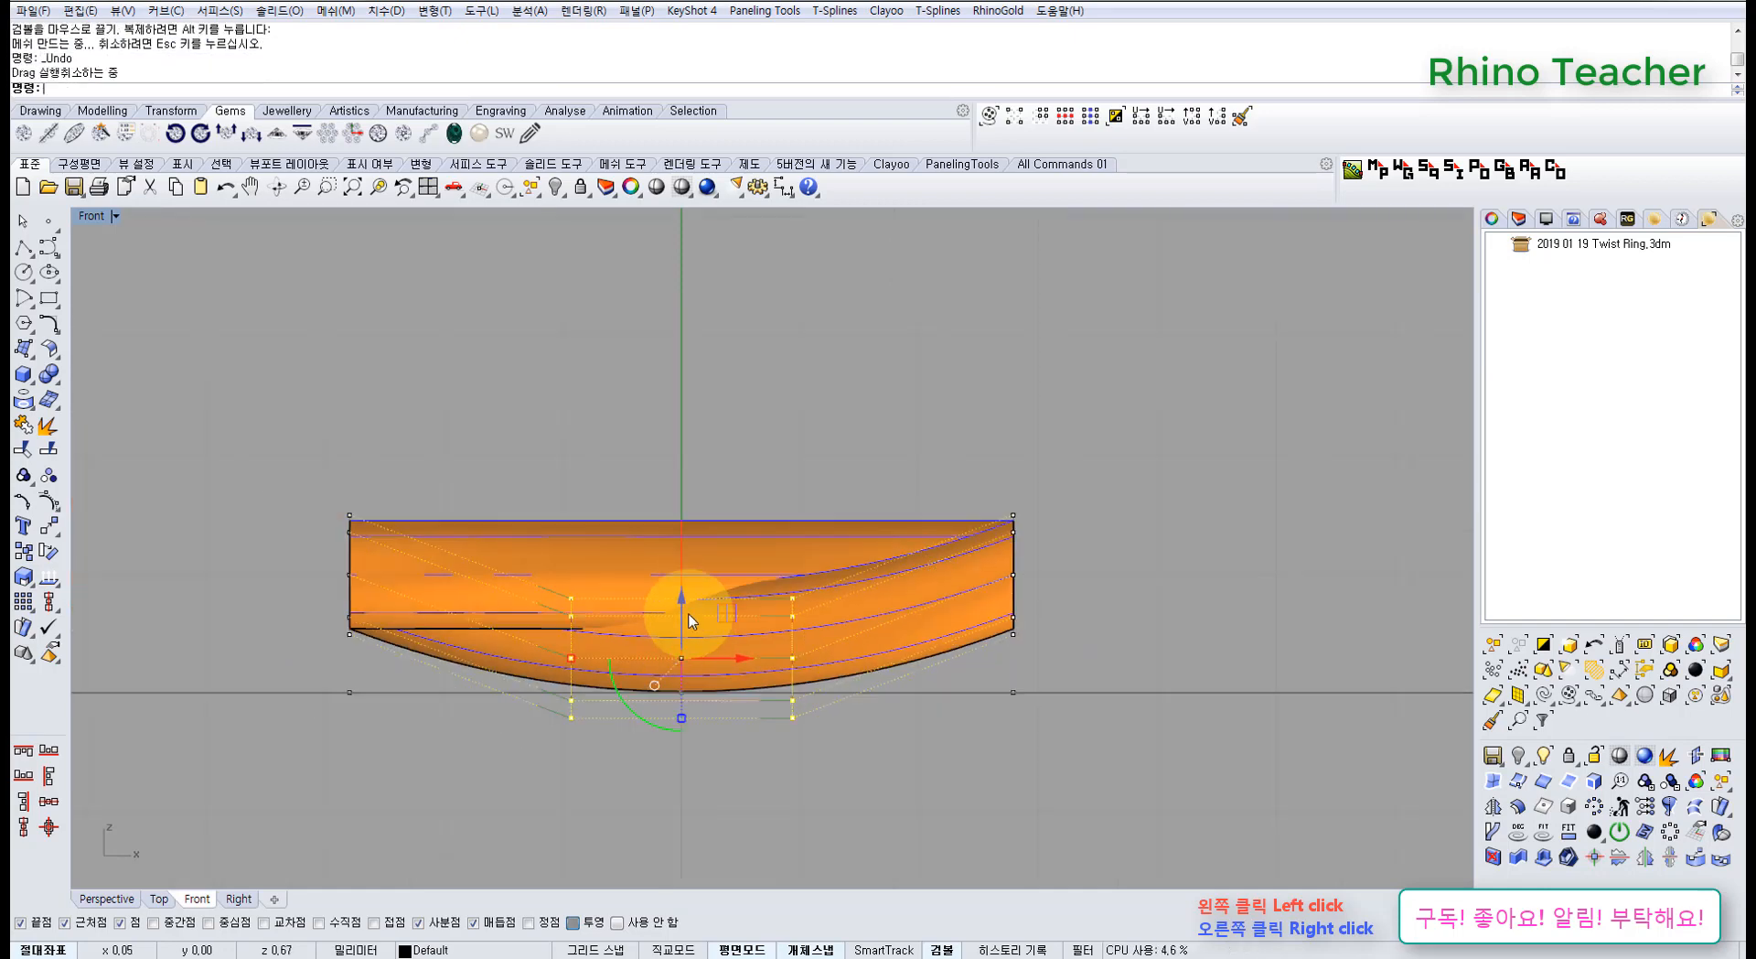
left_click(682, 522)
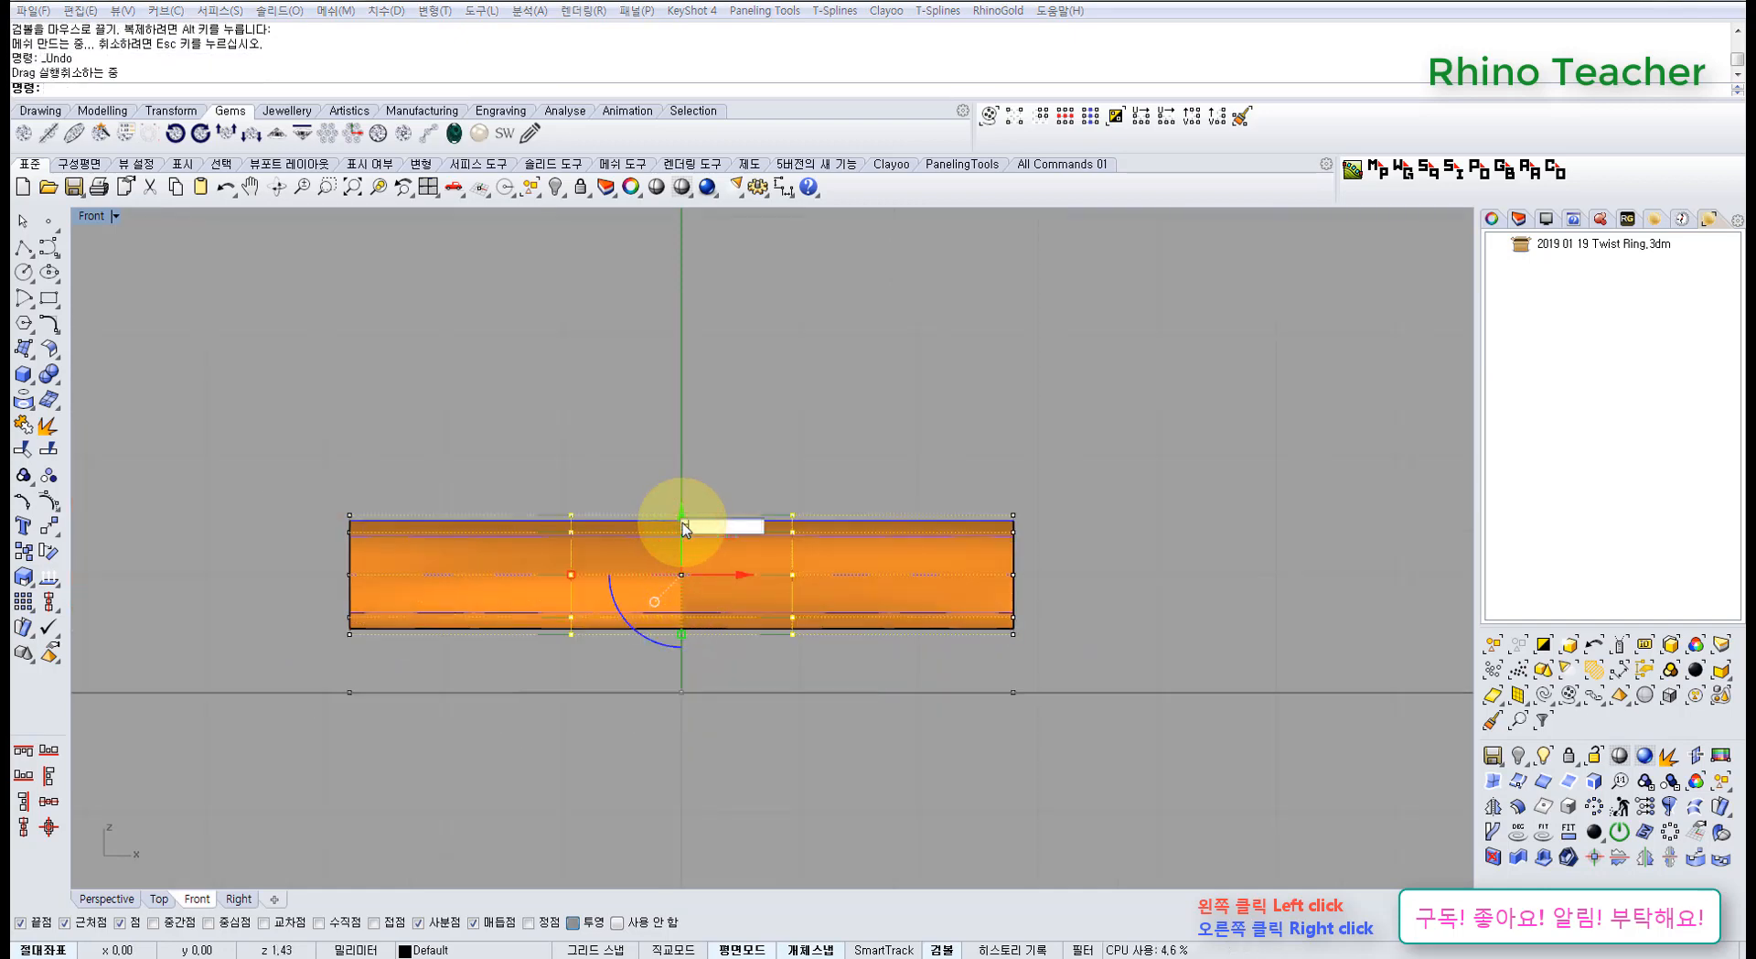
type("-.7")
key("Return")
left_click(723, 509)
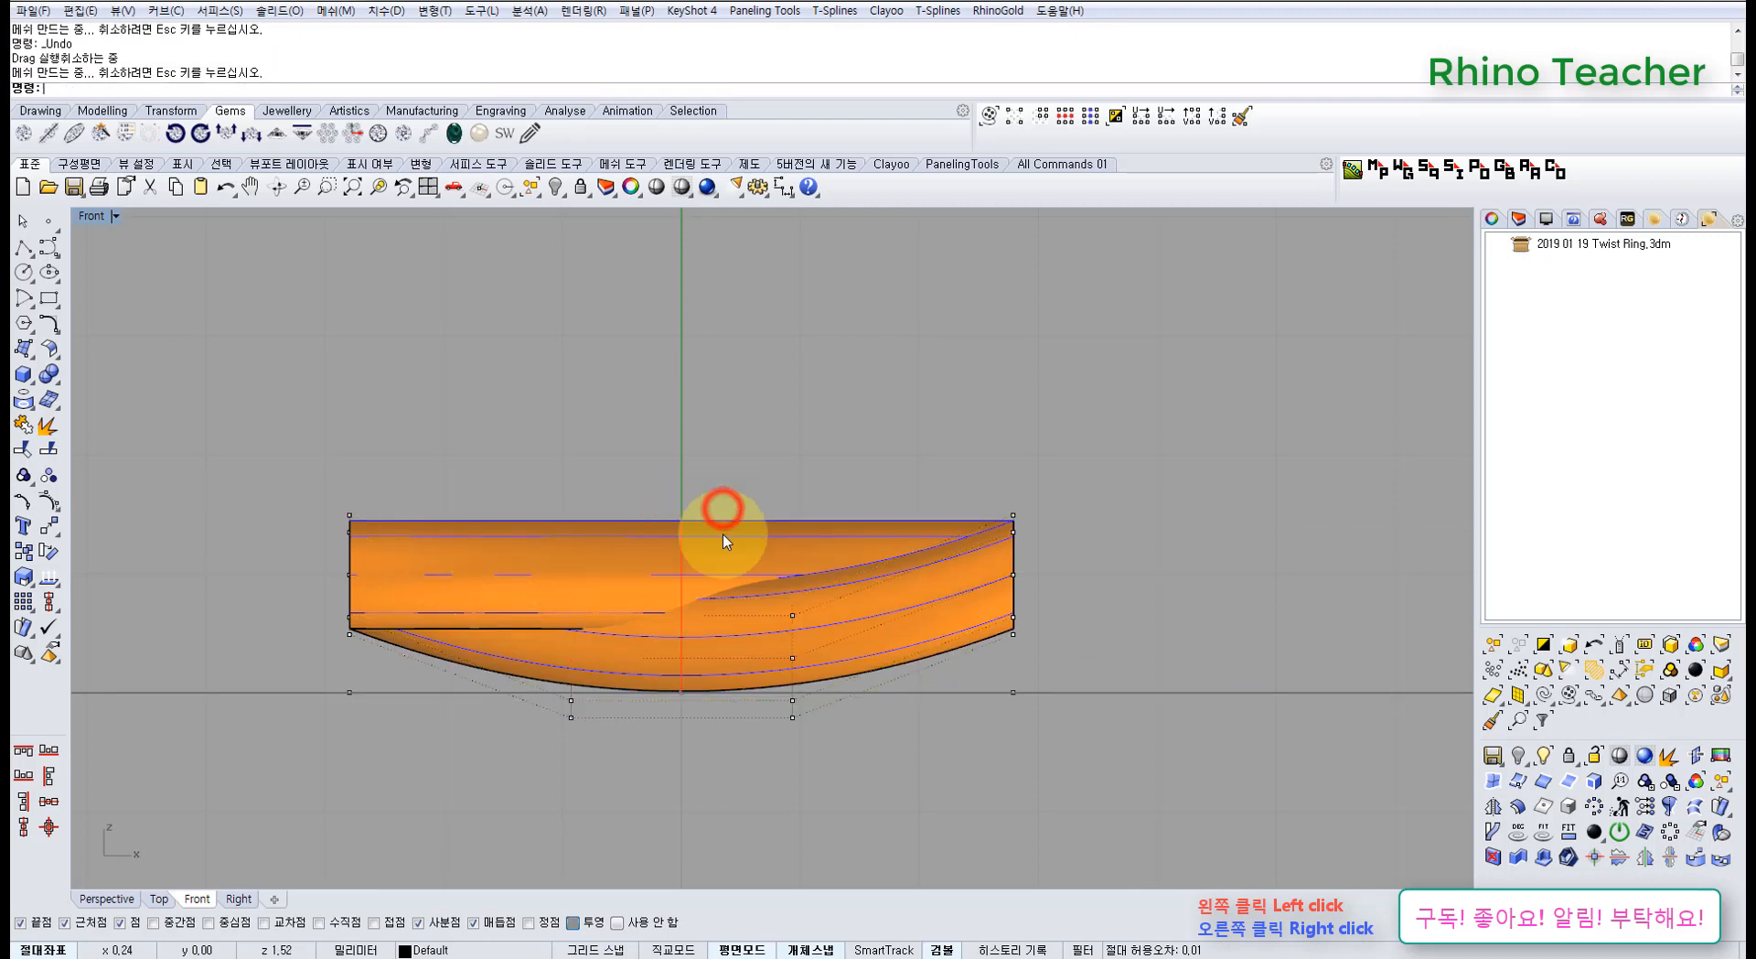
key("Escape")
Show the other strand's control points and move its two middle columns up along Z by an exact distance
left_click(686, 553)
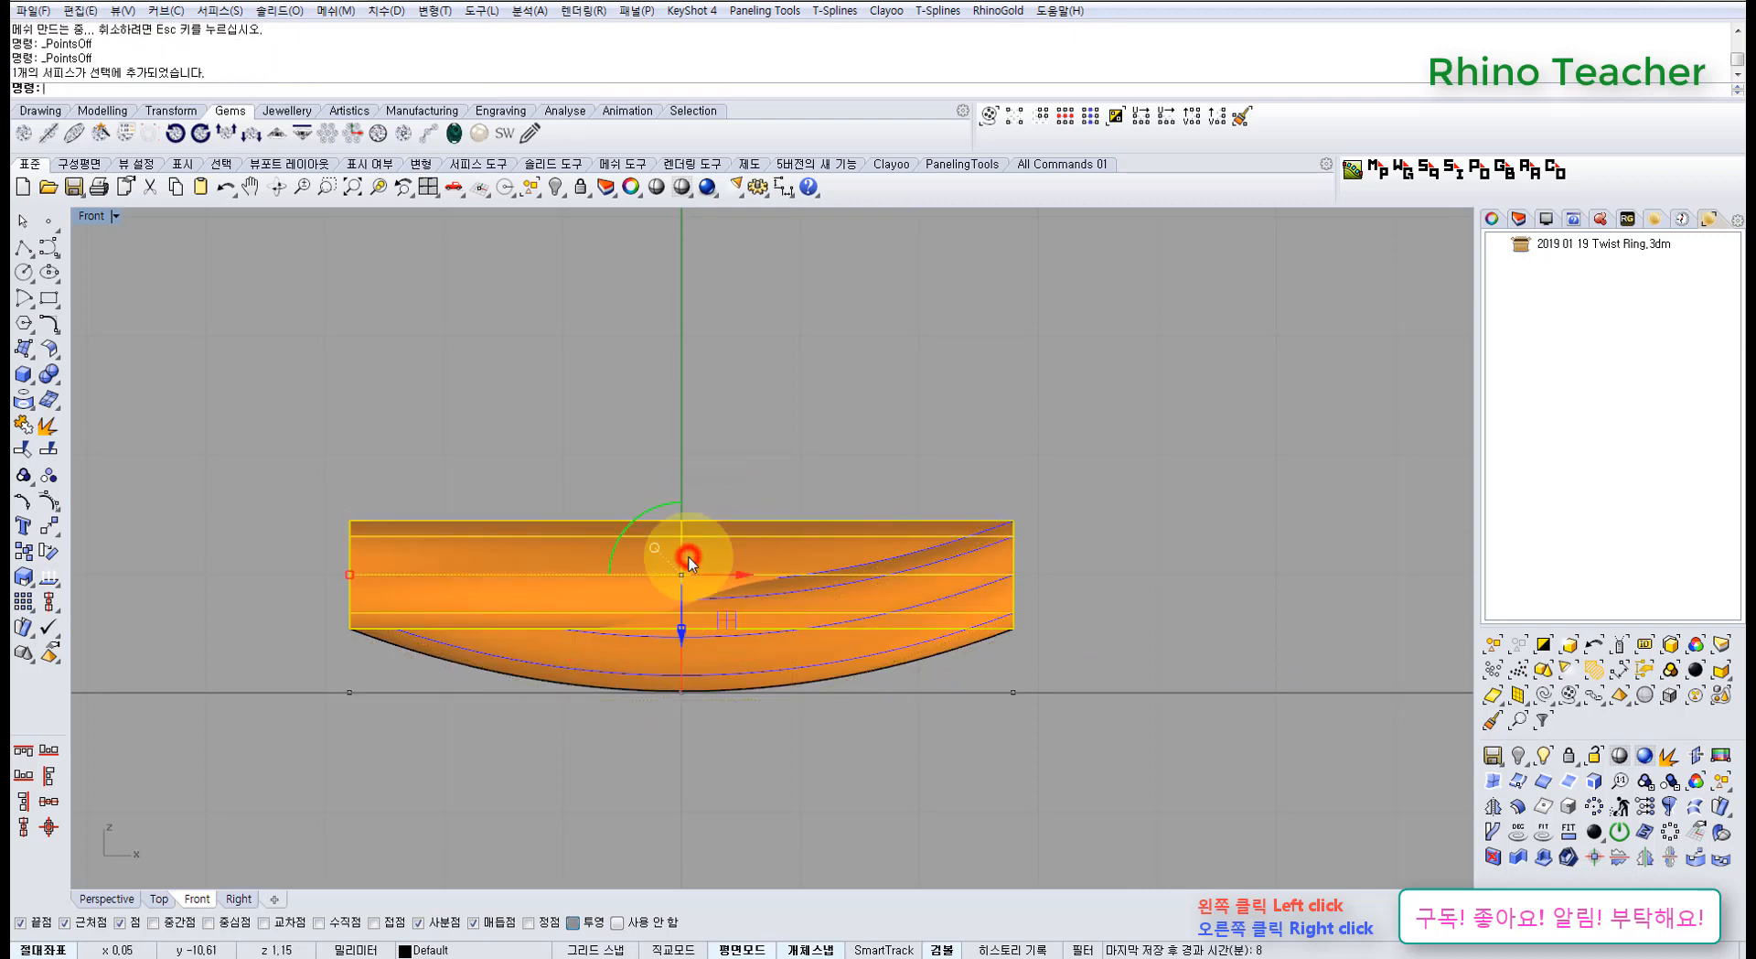
right_click_drag(641, 553, 600, 595)
key("F10")
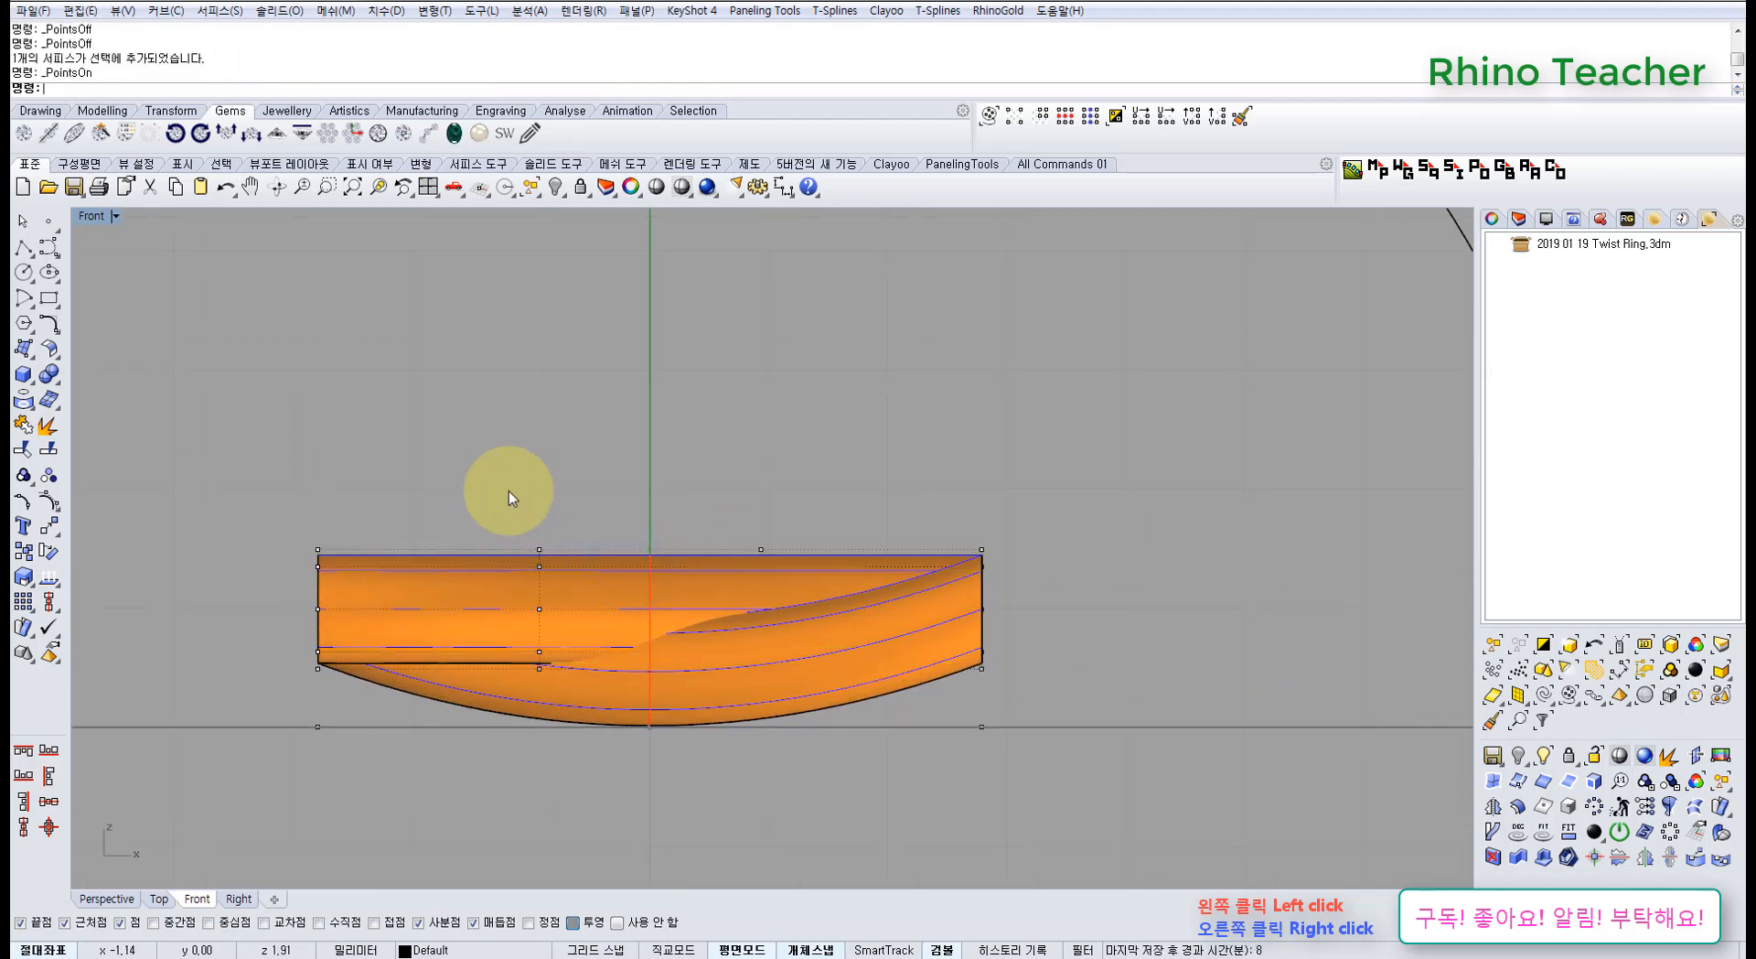
left_click_drag(831, 582, 828, 582)
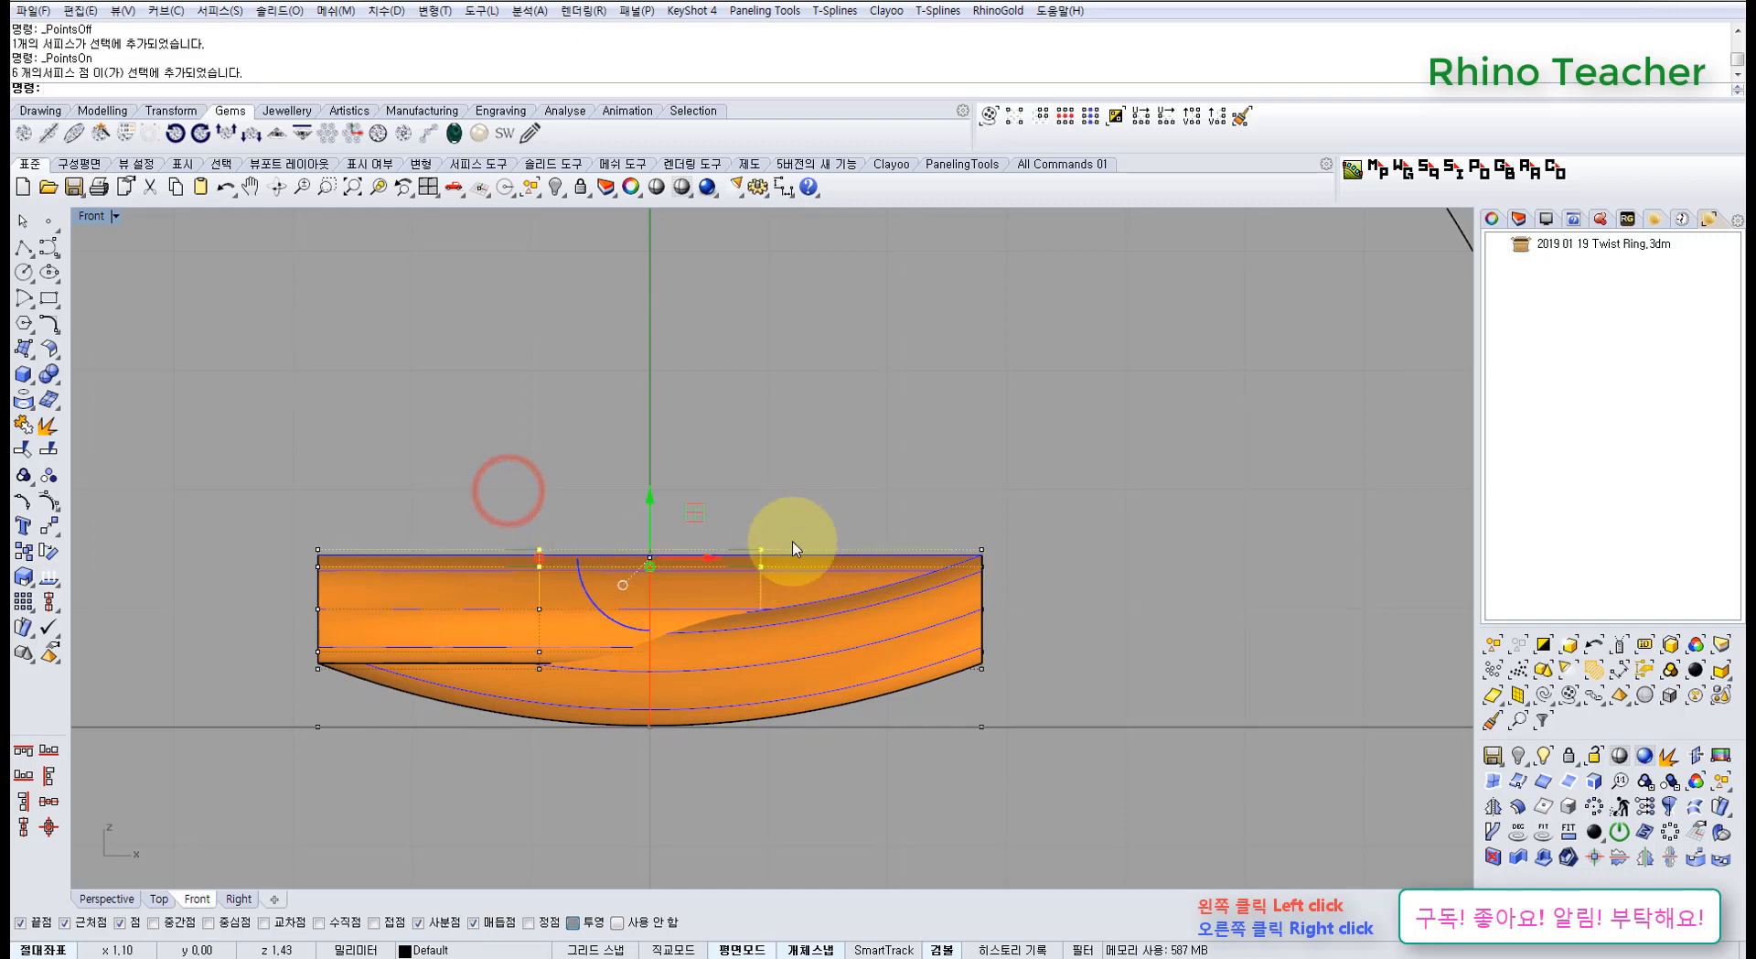
left_click(1064, 118)
scroll(647, 514, "up", 2)
right_click_drag(648, 514, 670, 644)
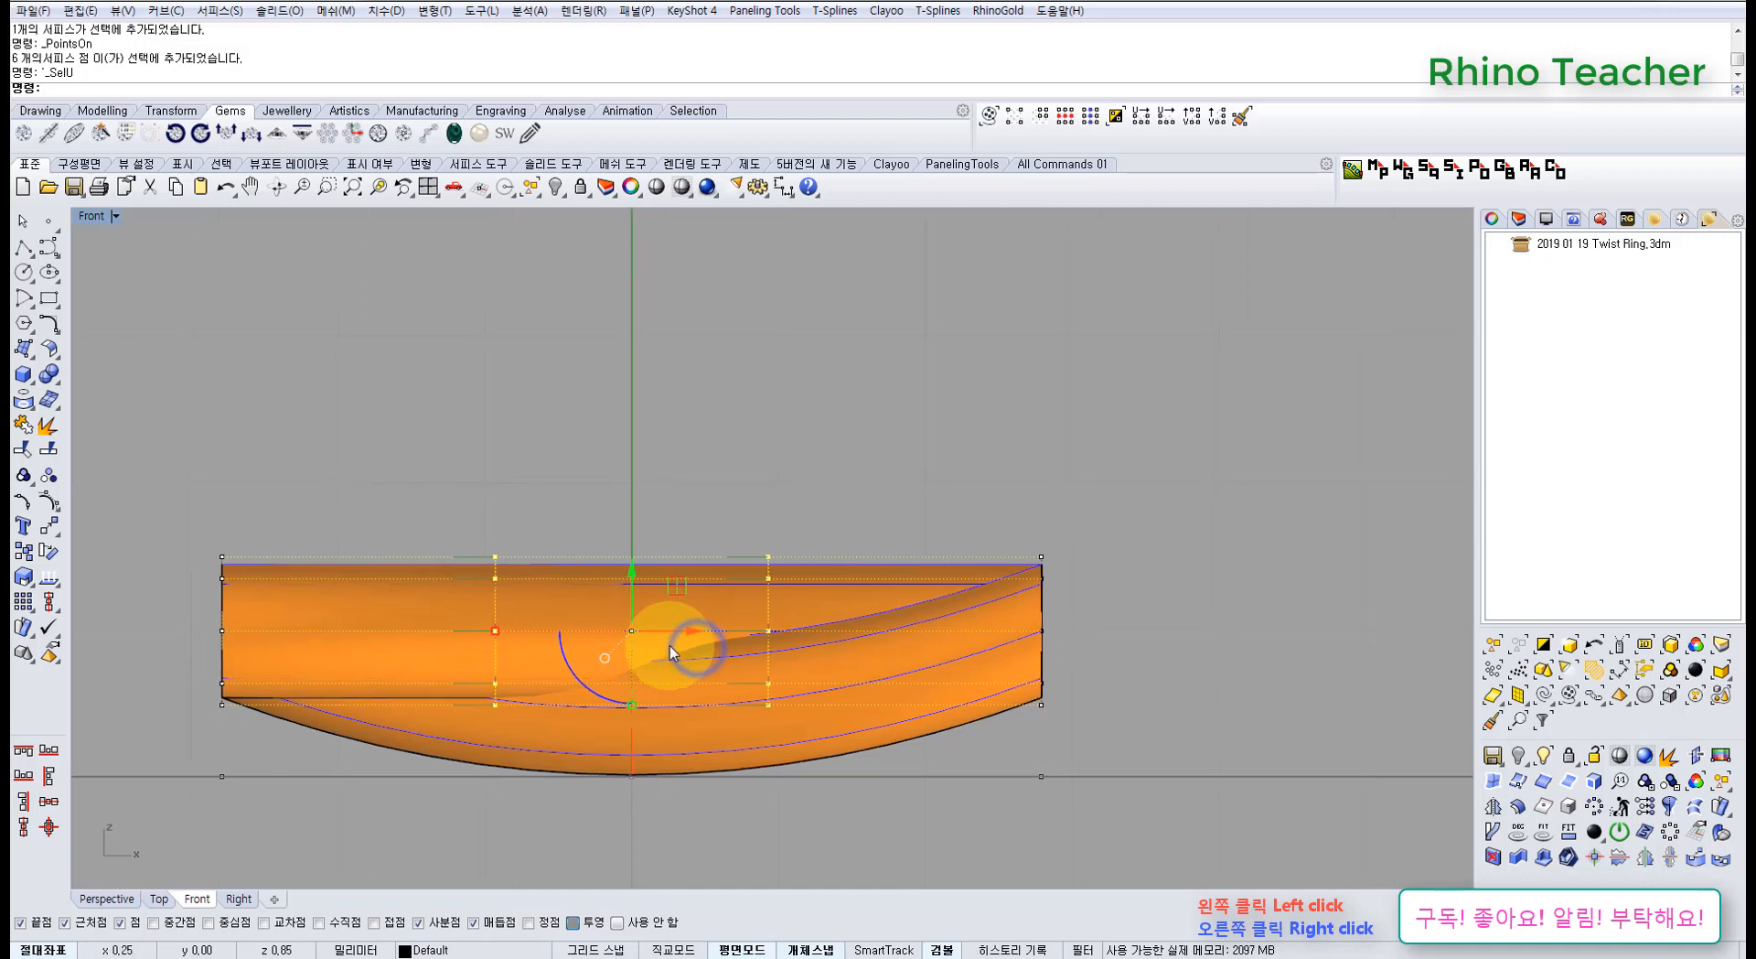
left_click(635, 576)
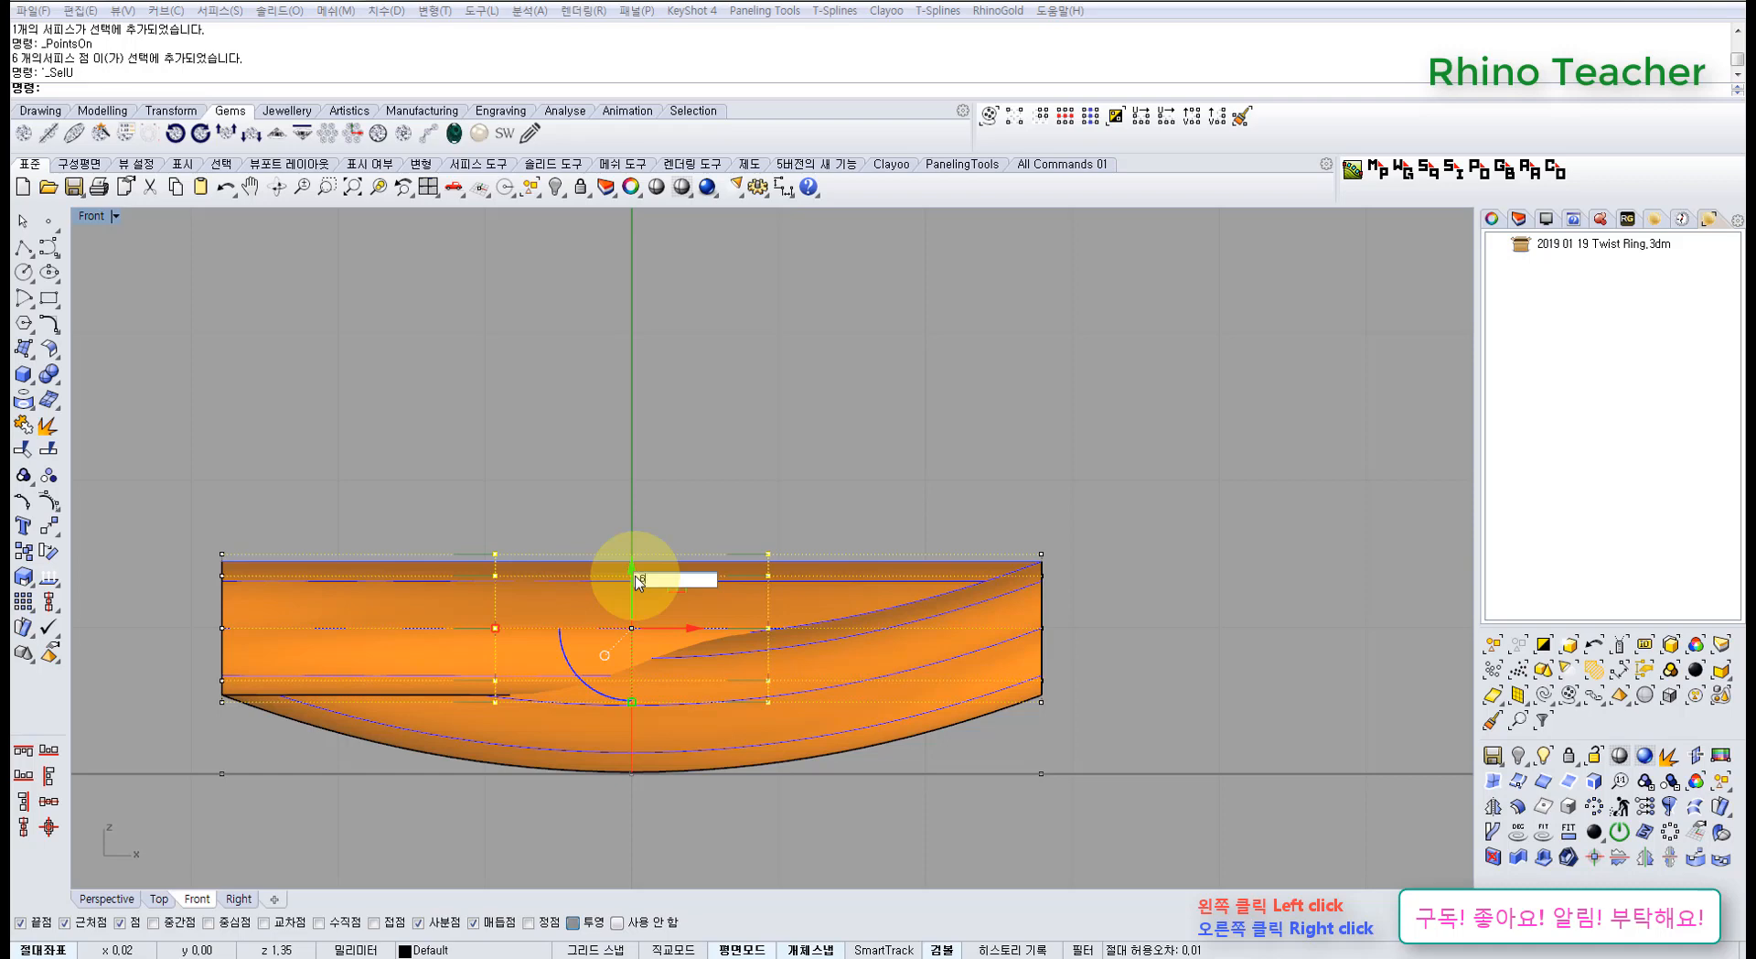
type("8")
key("Return")
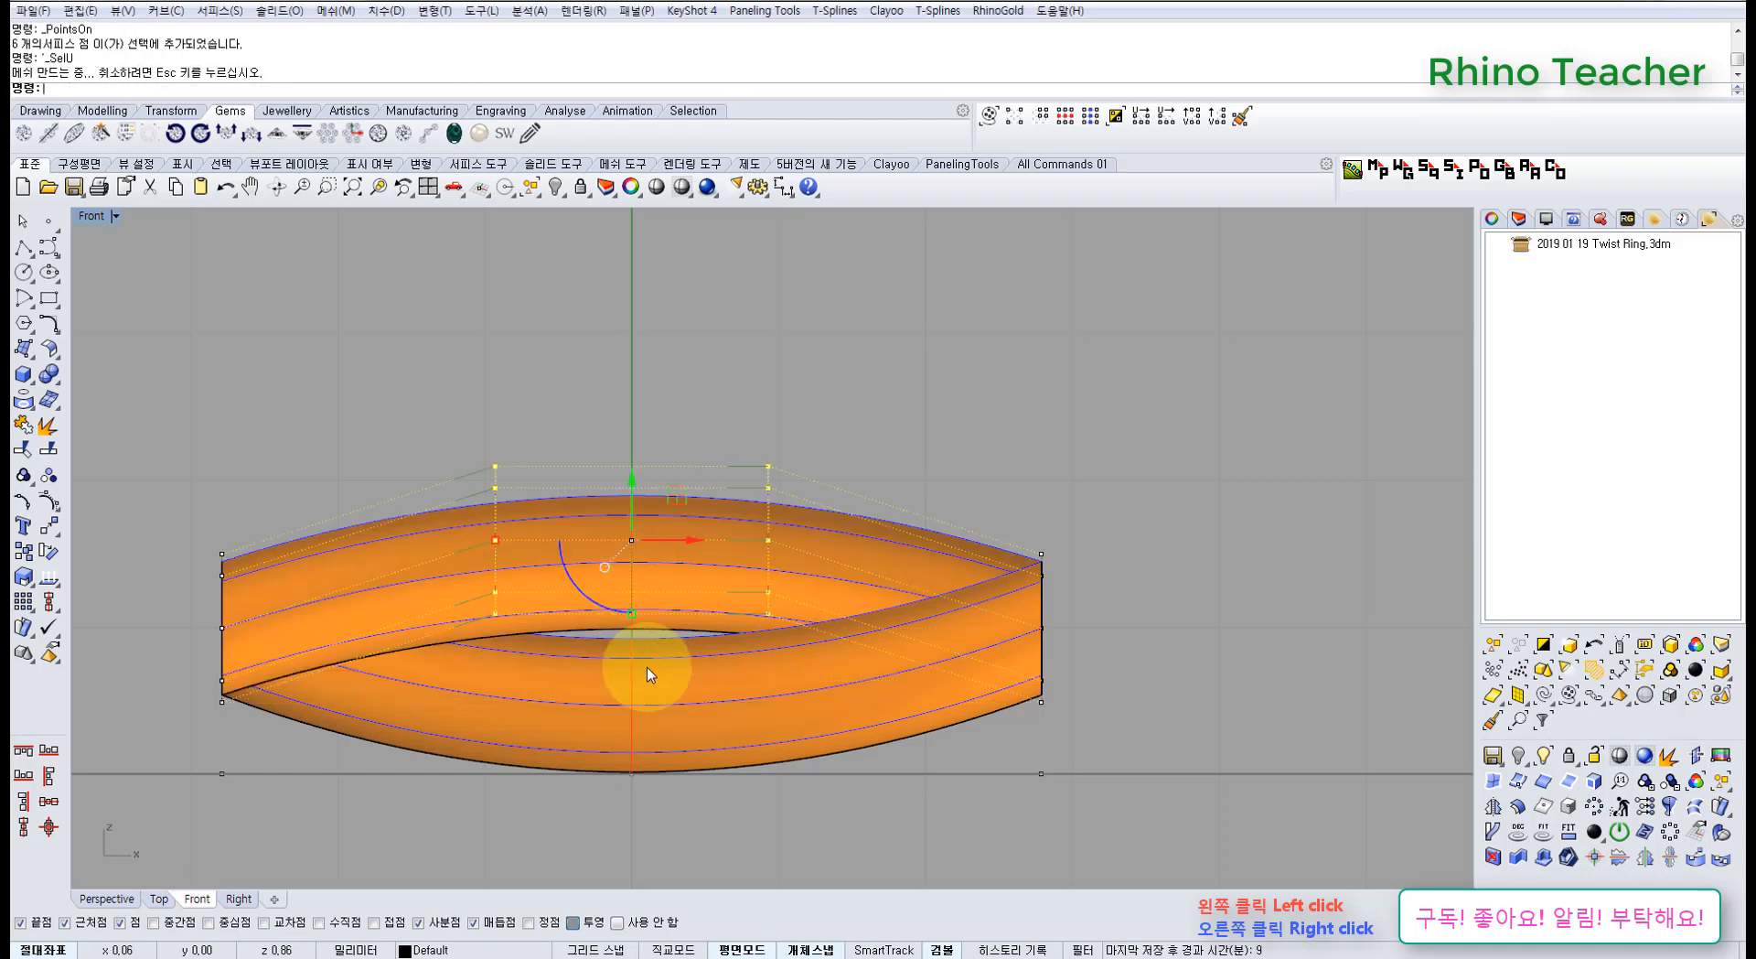
Undo the Z moves of both strands' middle control points, return to the Perspective view and hide the control points
key("ctrl+z")
key("ctrl+z")
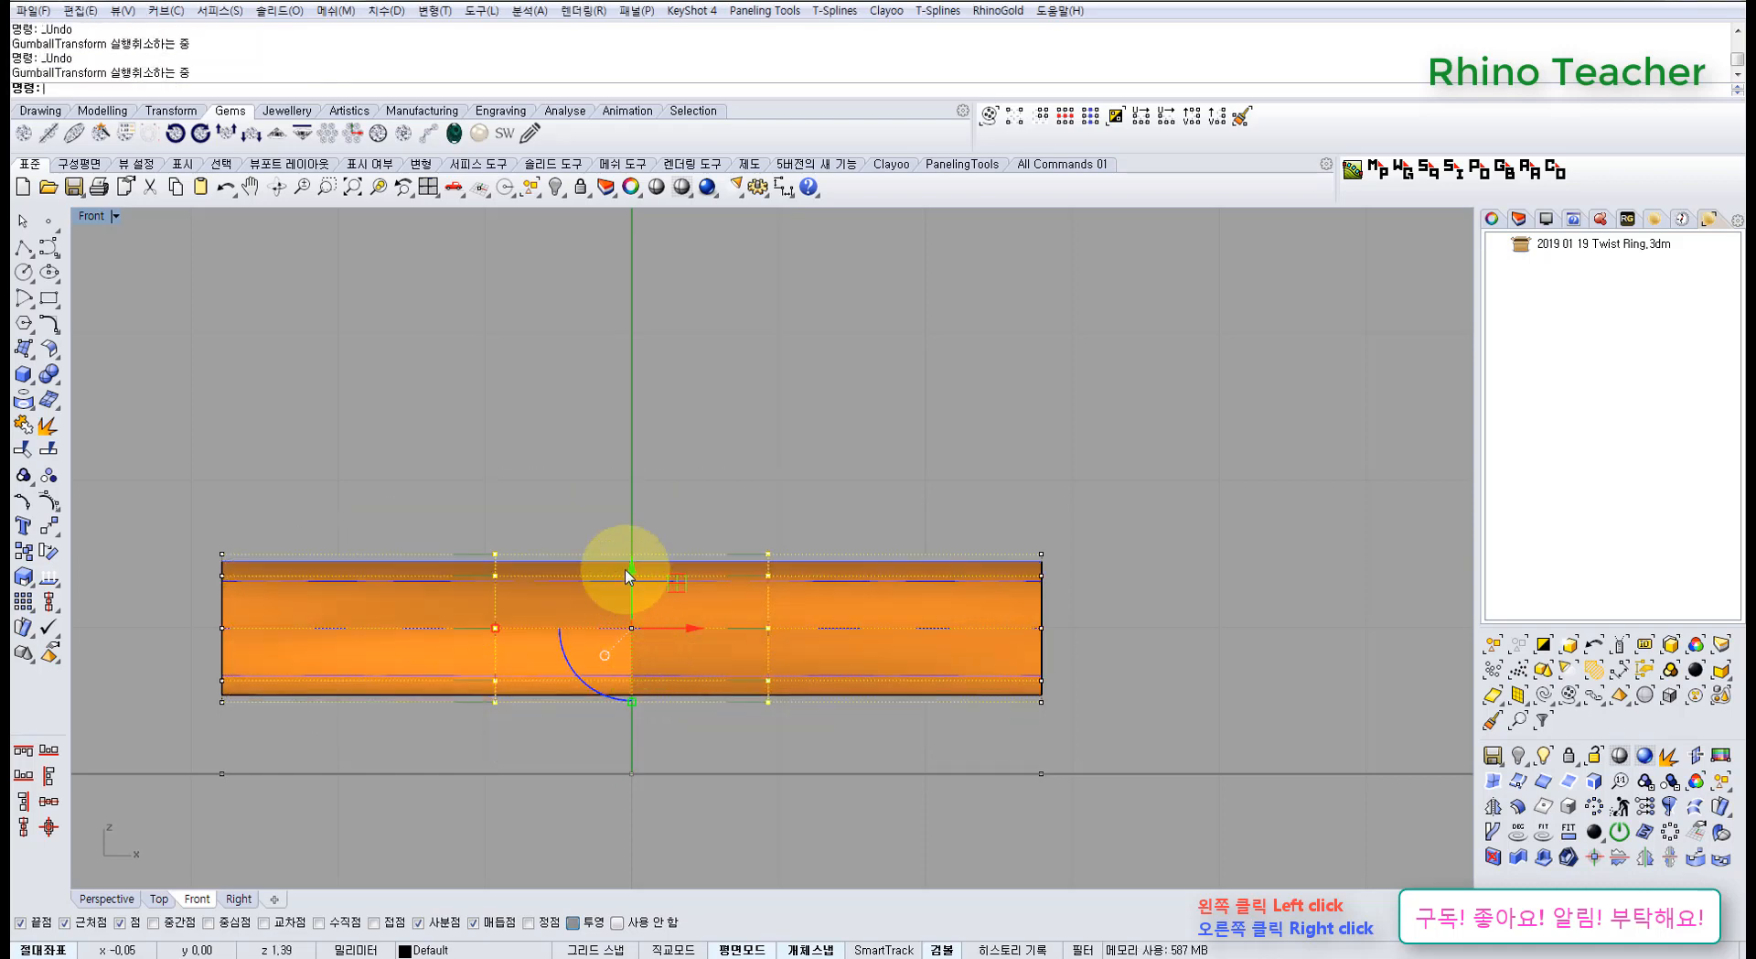
key("ctrl+F4")
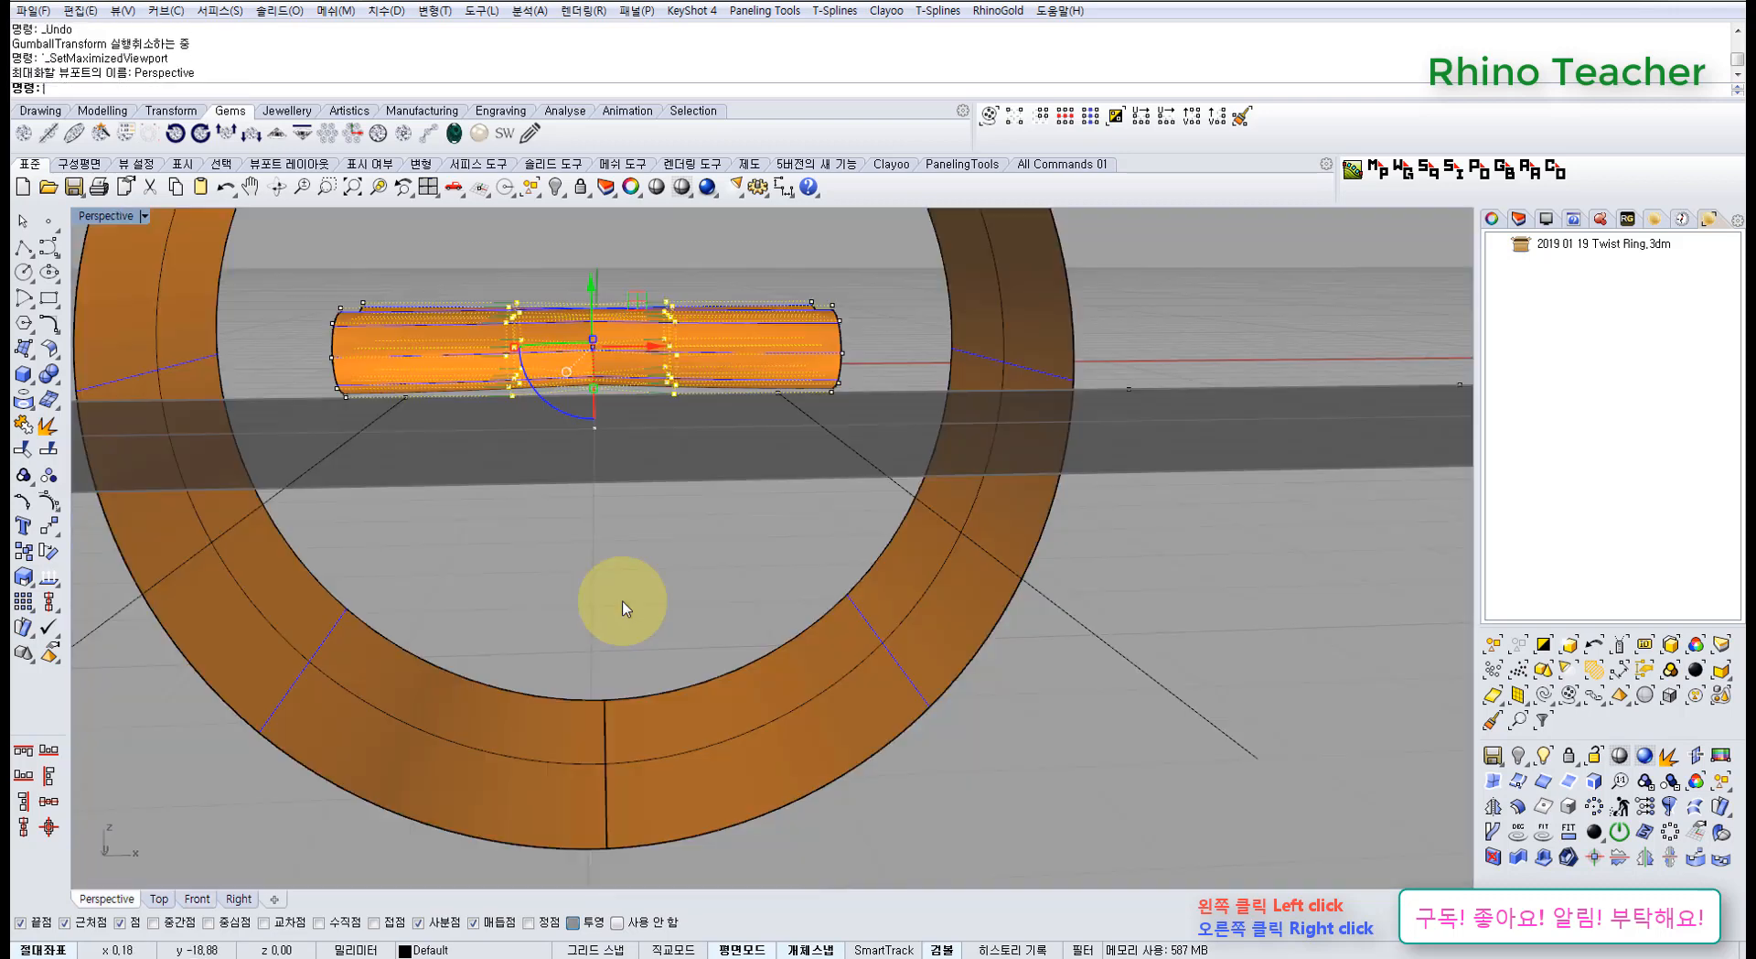
key("Escape")
key("Escape")
Show the control points of one strand, select its two middle columns and switch to the Front view
right_click_drag(648, 348, 650, 476)
left_click(651, 629)
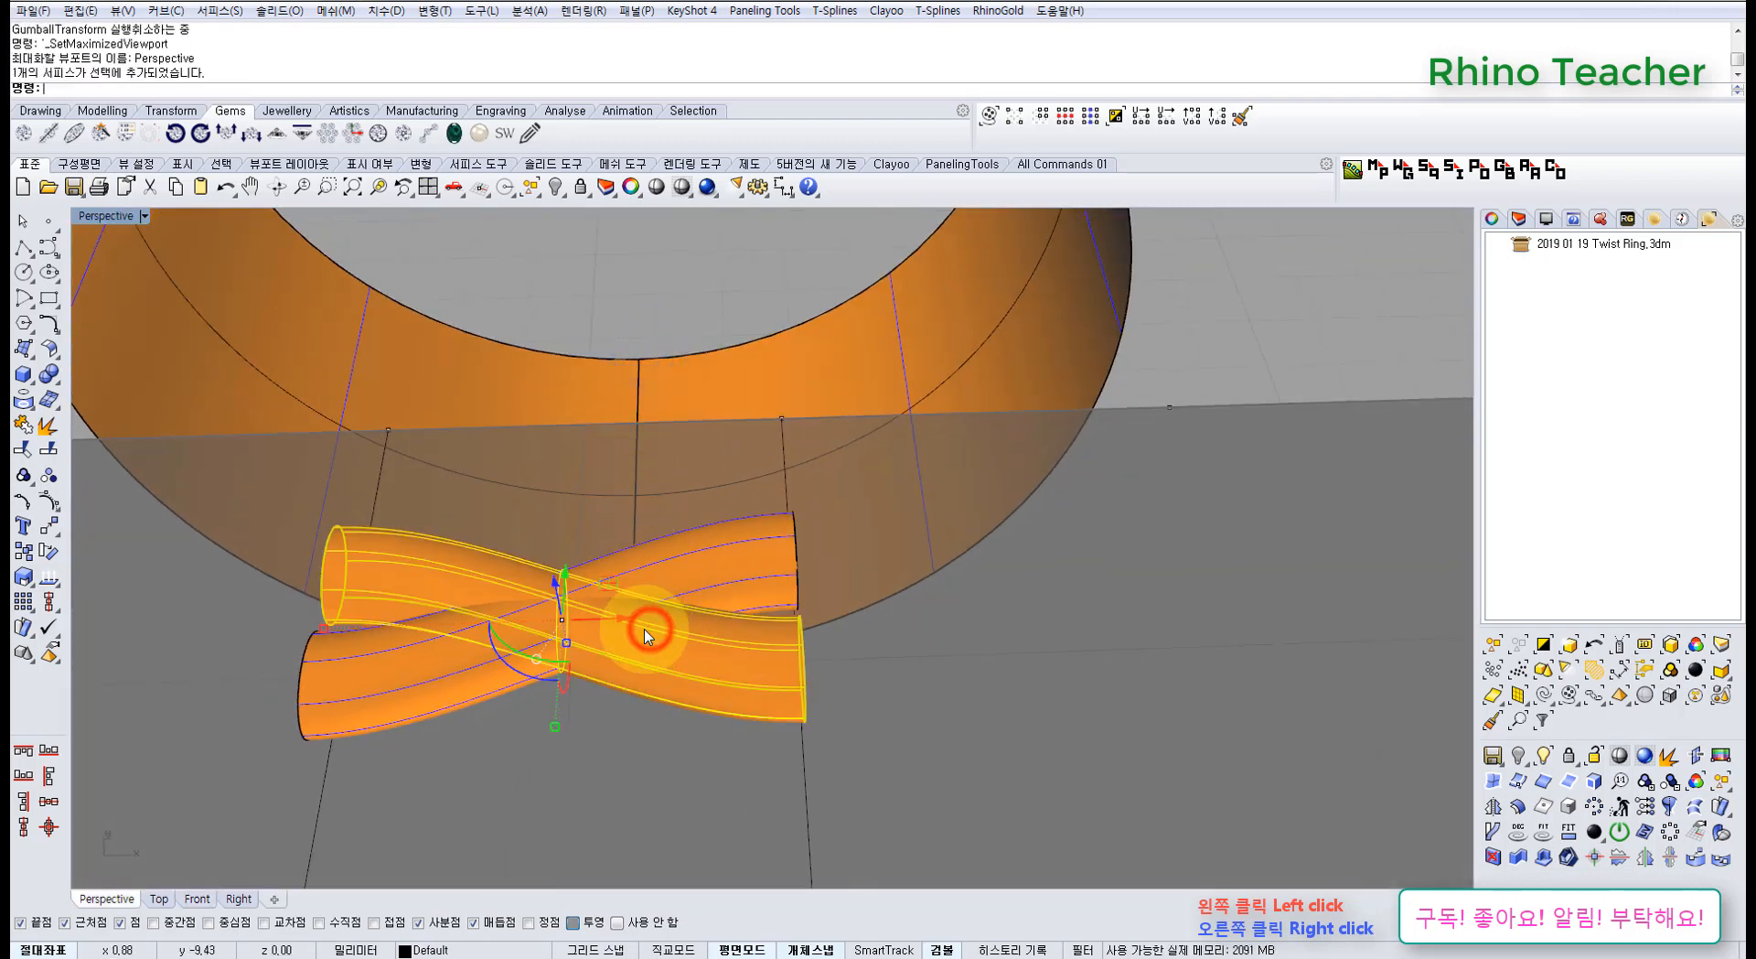
key("F10")
scroll(642, 631, "down", 7)
right_click_drag(622, 638, 583, 538)
left_click_drag(561, 594, 669, 783)
key("ctrl+F2")
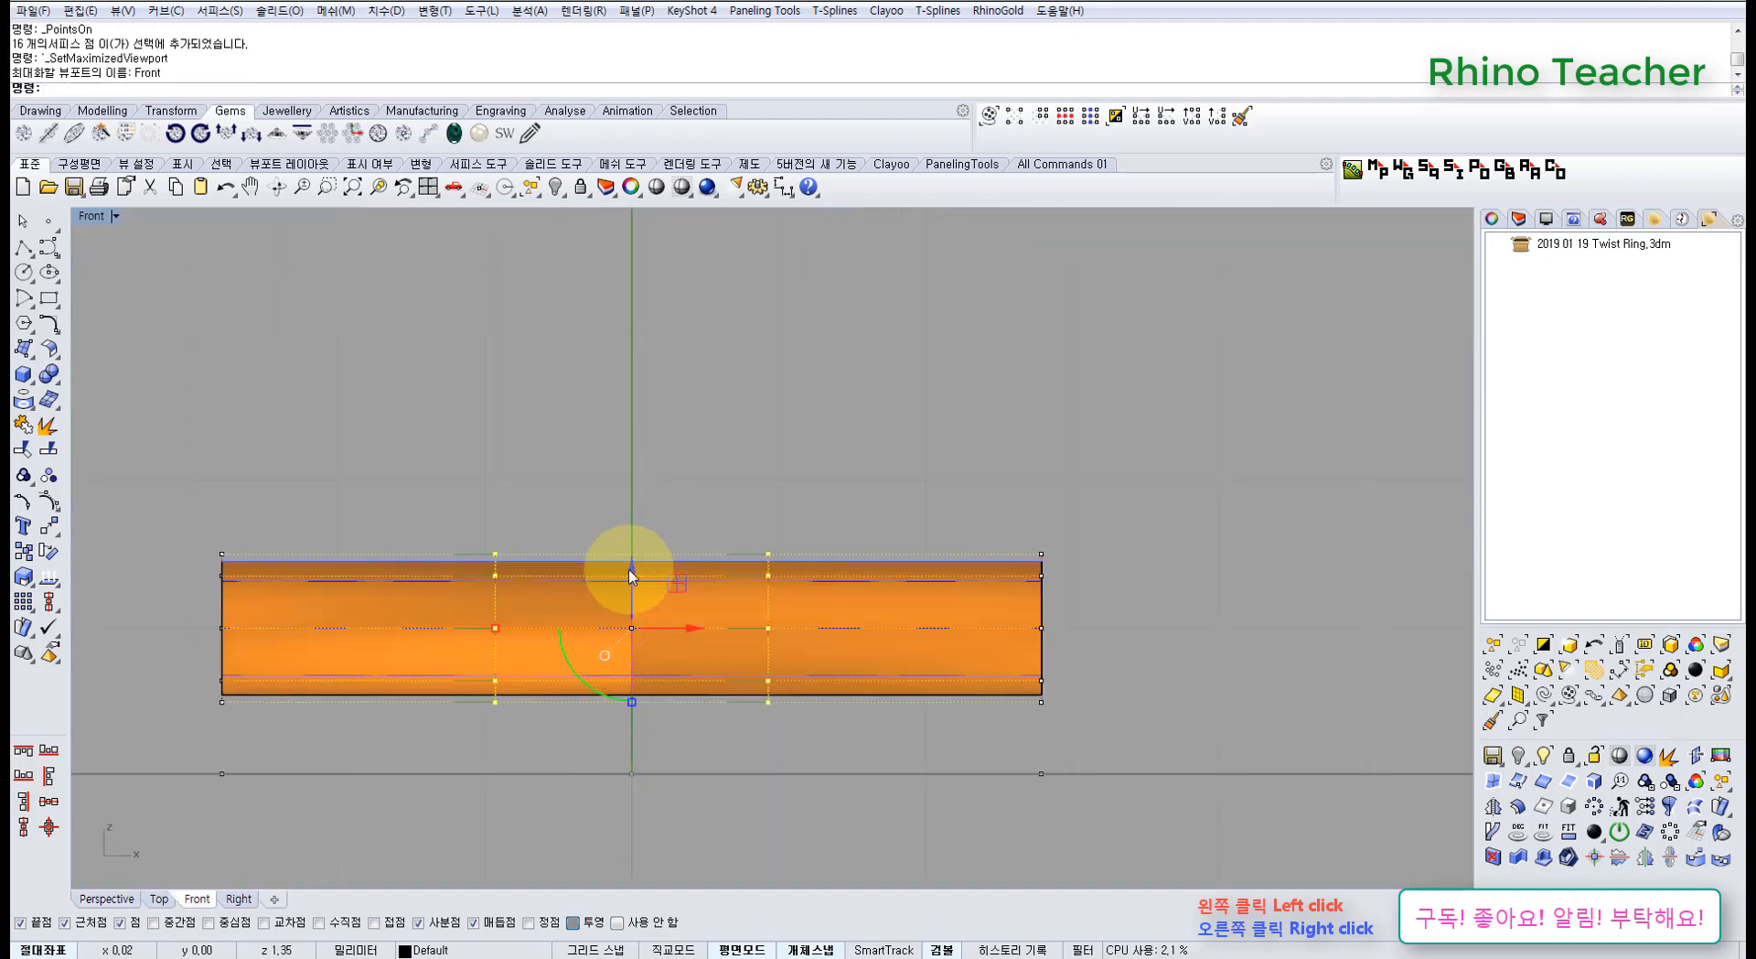
Move the selected middle control points exactly 0.7 mm down along Z and hide the control points
left_click_drag(630, 568, 640, 668)
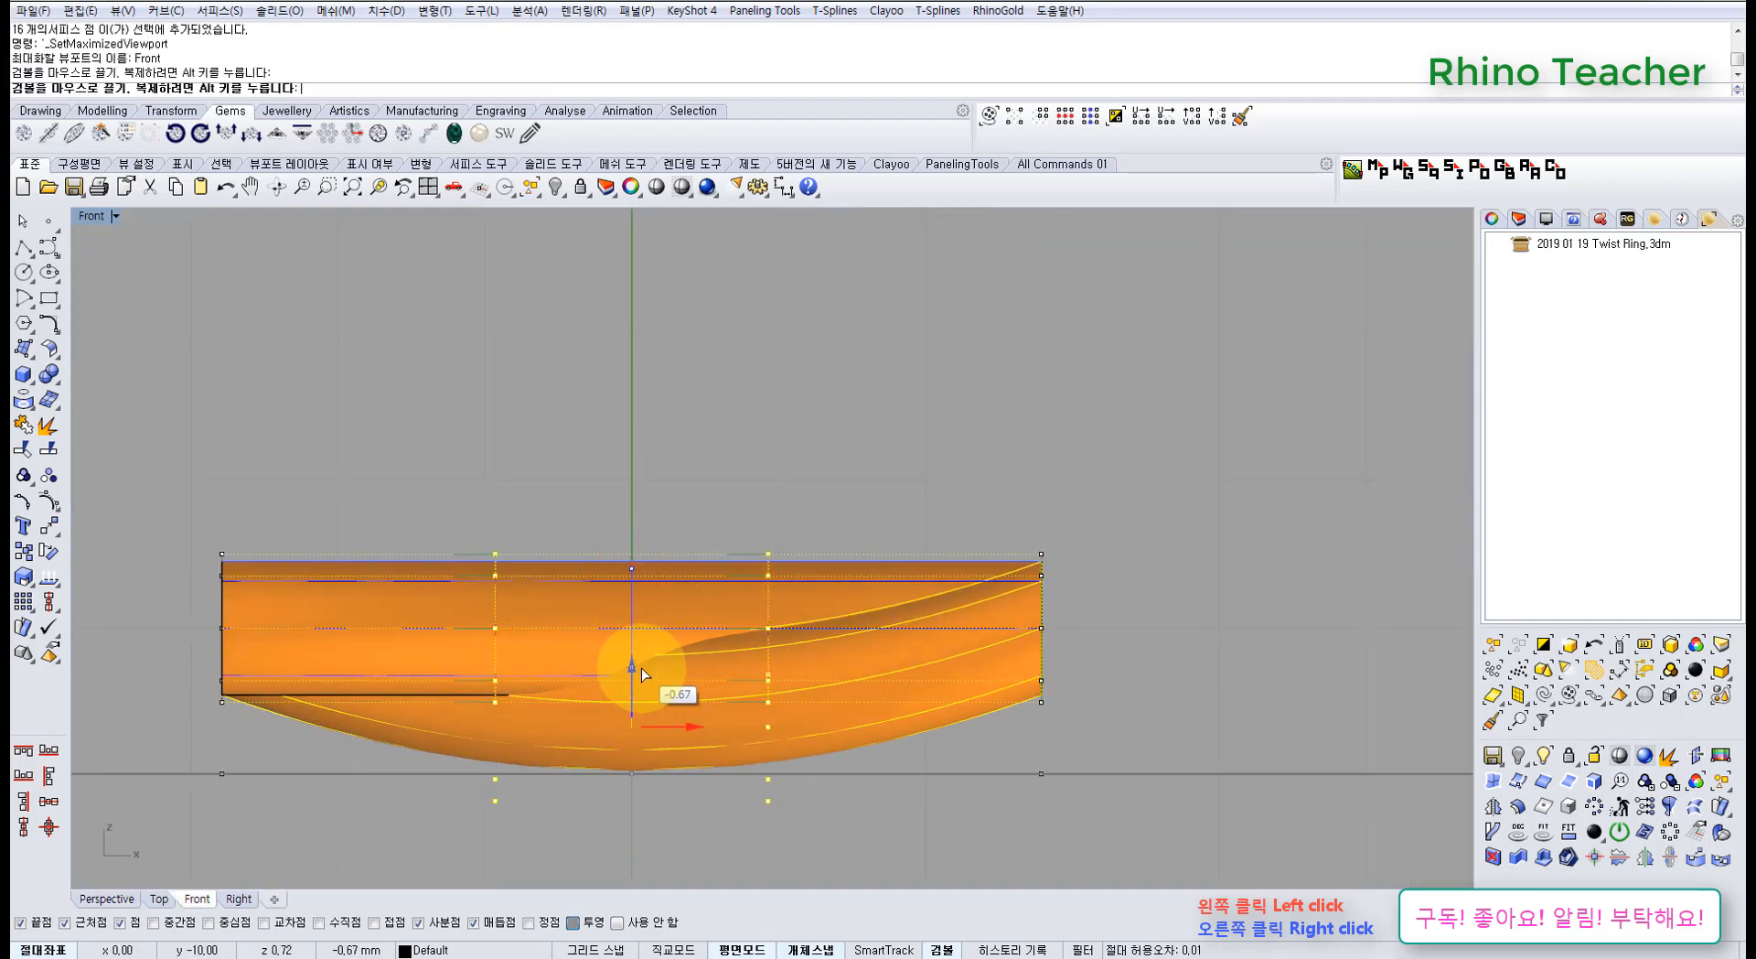
key("ctrl+z")
left_click_drag(638, 574, 638, 581)
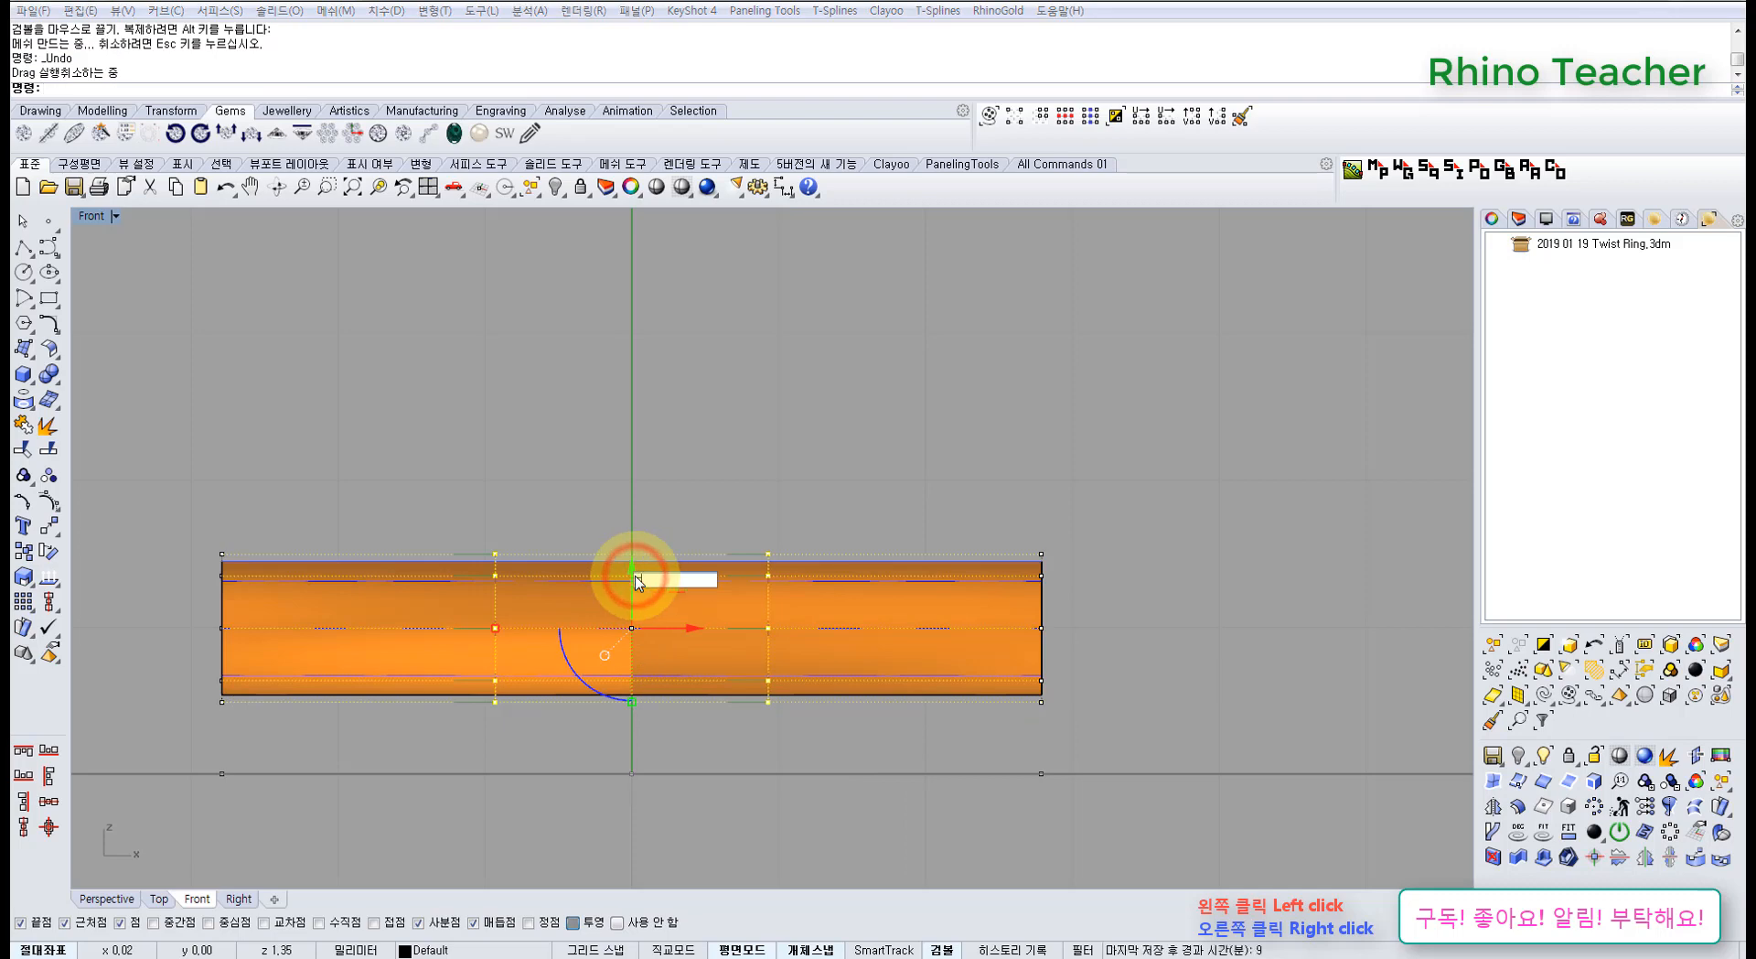
type("-.7")
key("Return")
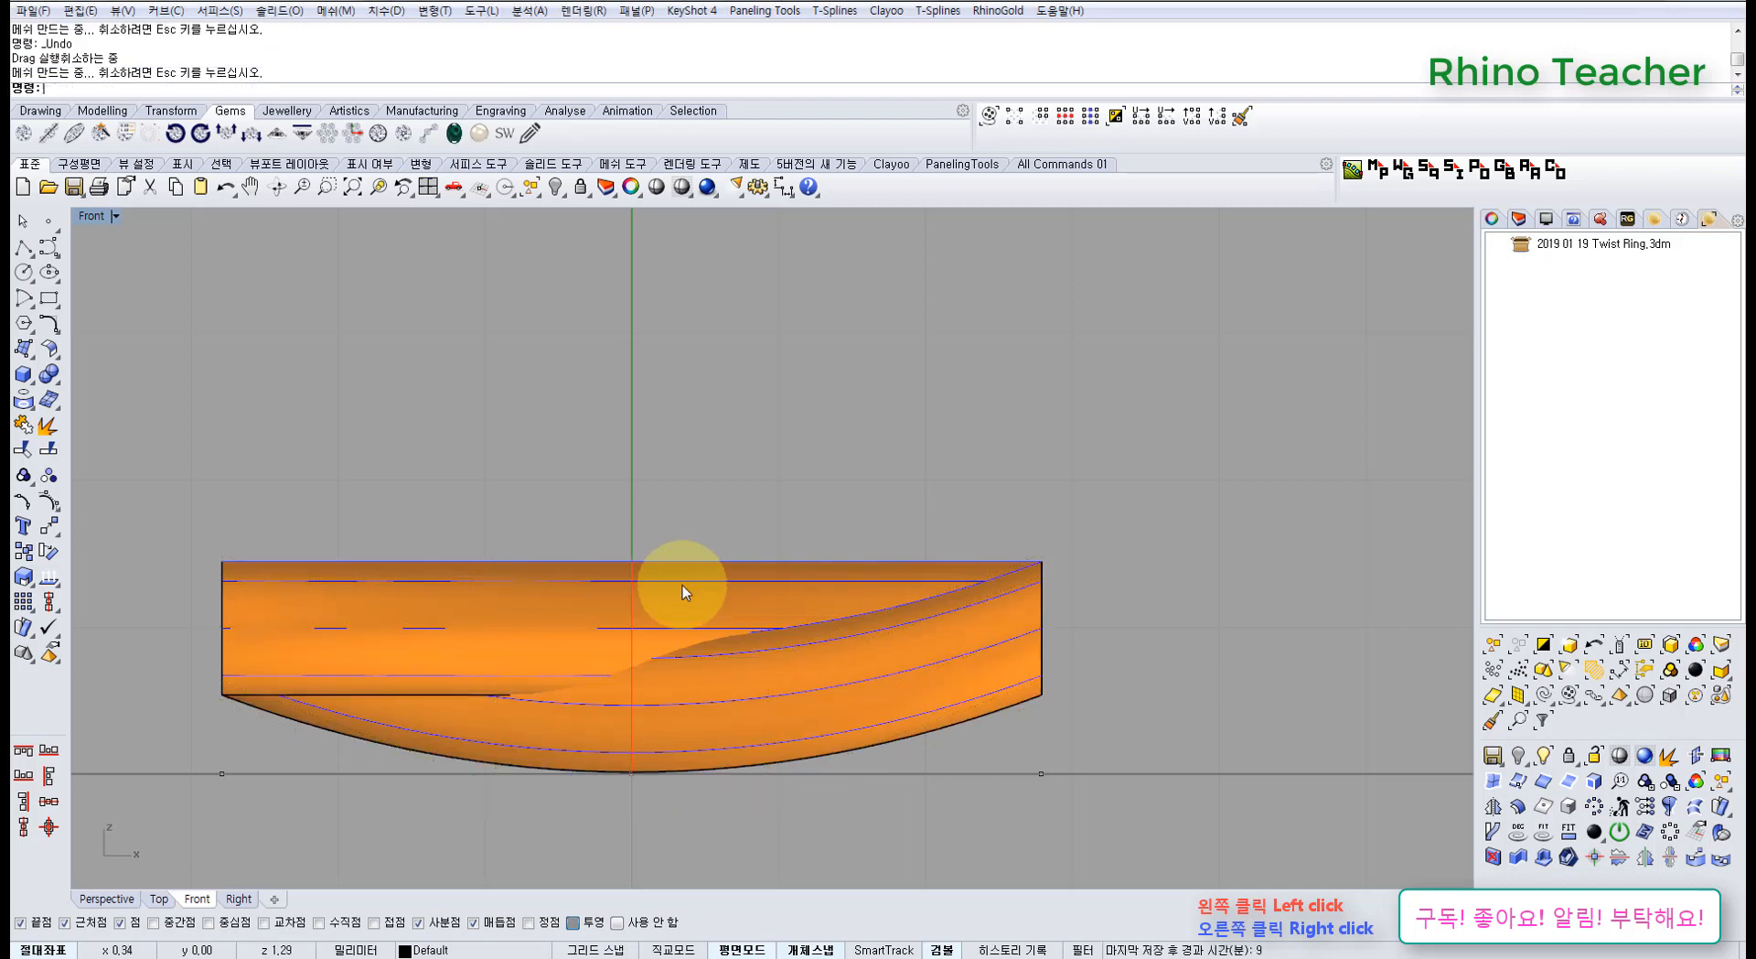
Show the other strand's control points and move its two middle columns up along Z by an exact distance
left_click(682, 584)
key("F10")
left_click_drag(451, 505, 805, 595)
left_click(1066, 115)
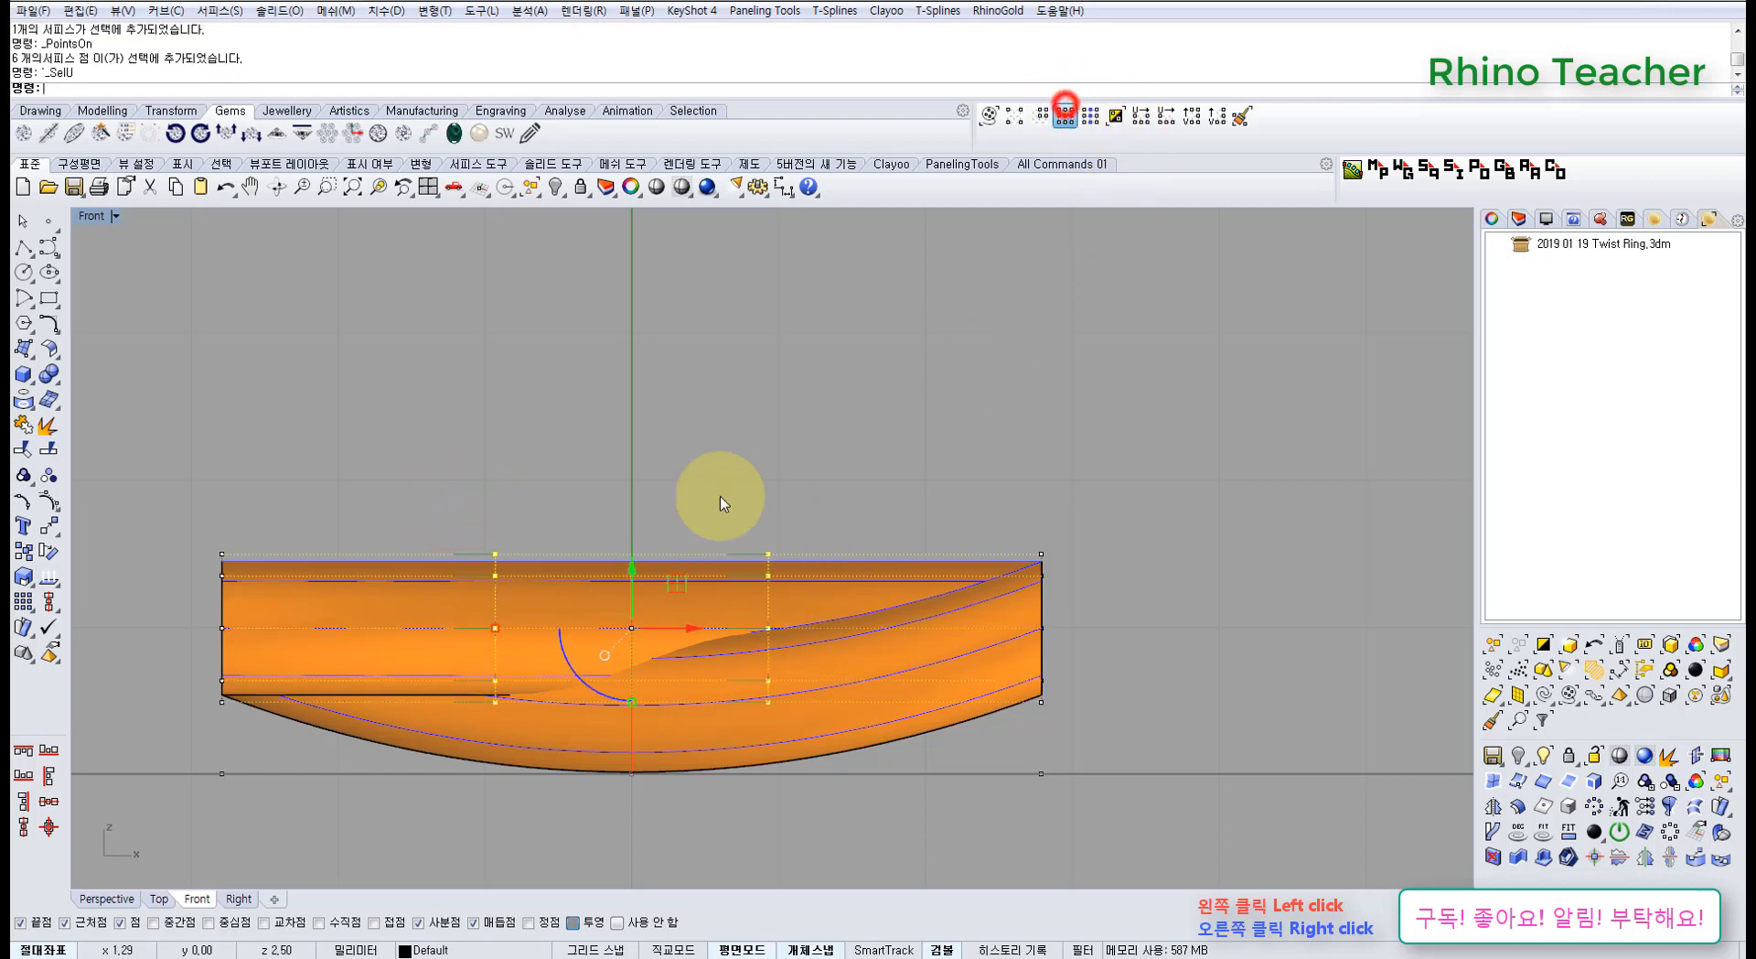
left_click(630, 566)
key("Return")
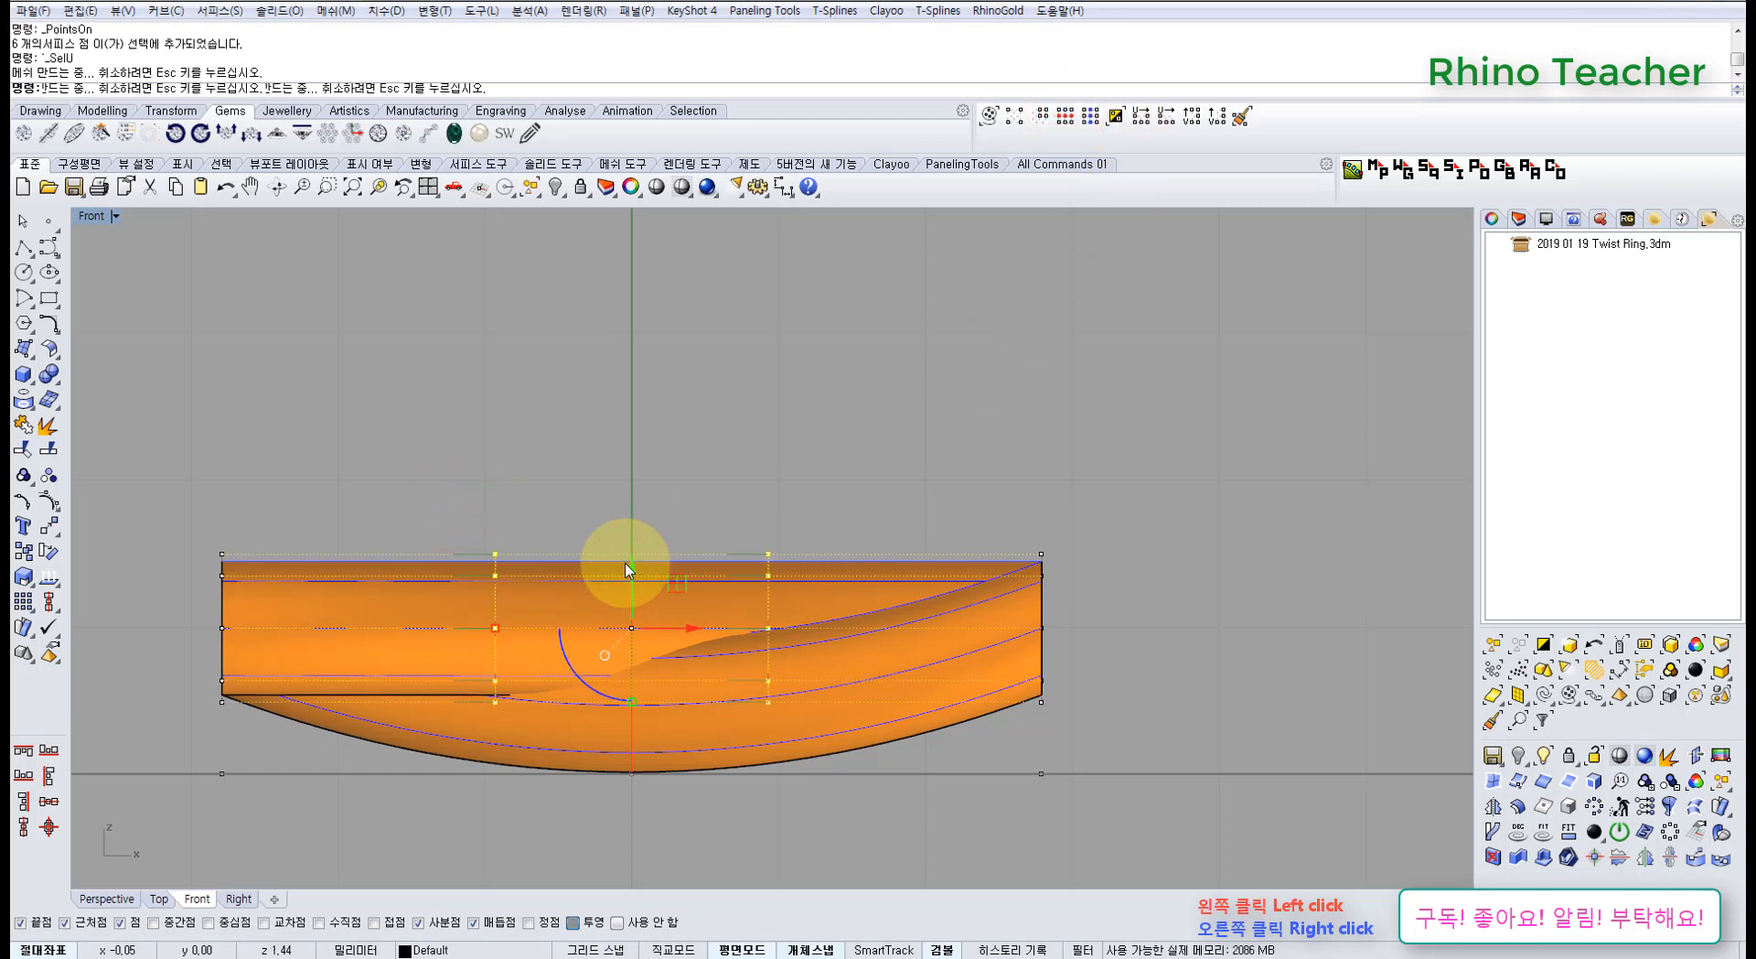
Inspect the crossed strands in the Perspective view and unhide the finished braided ring with Show Selected
key("ctrl+F4")
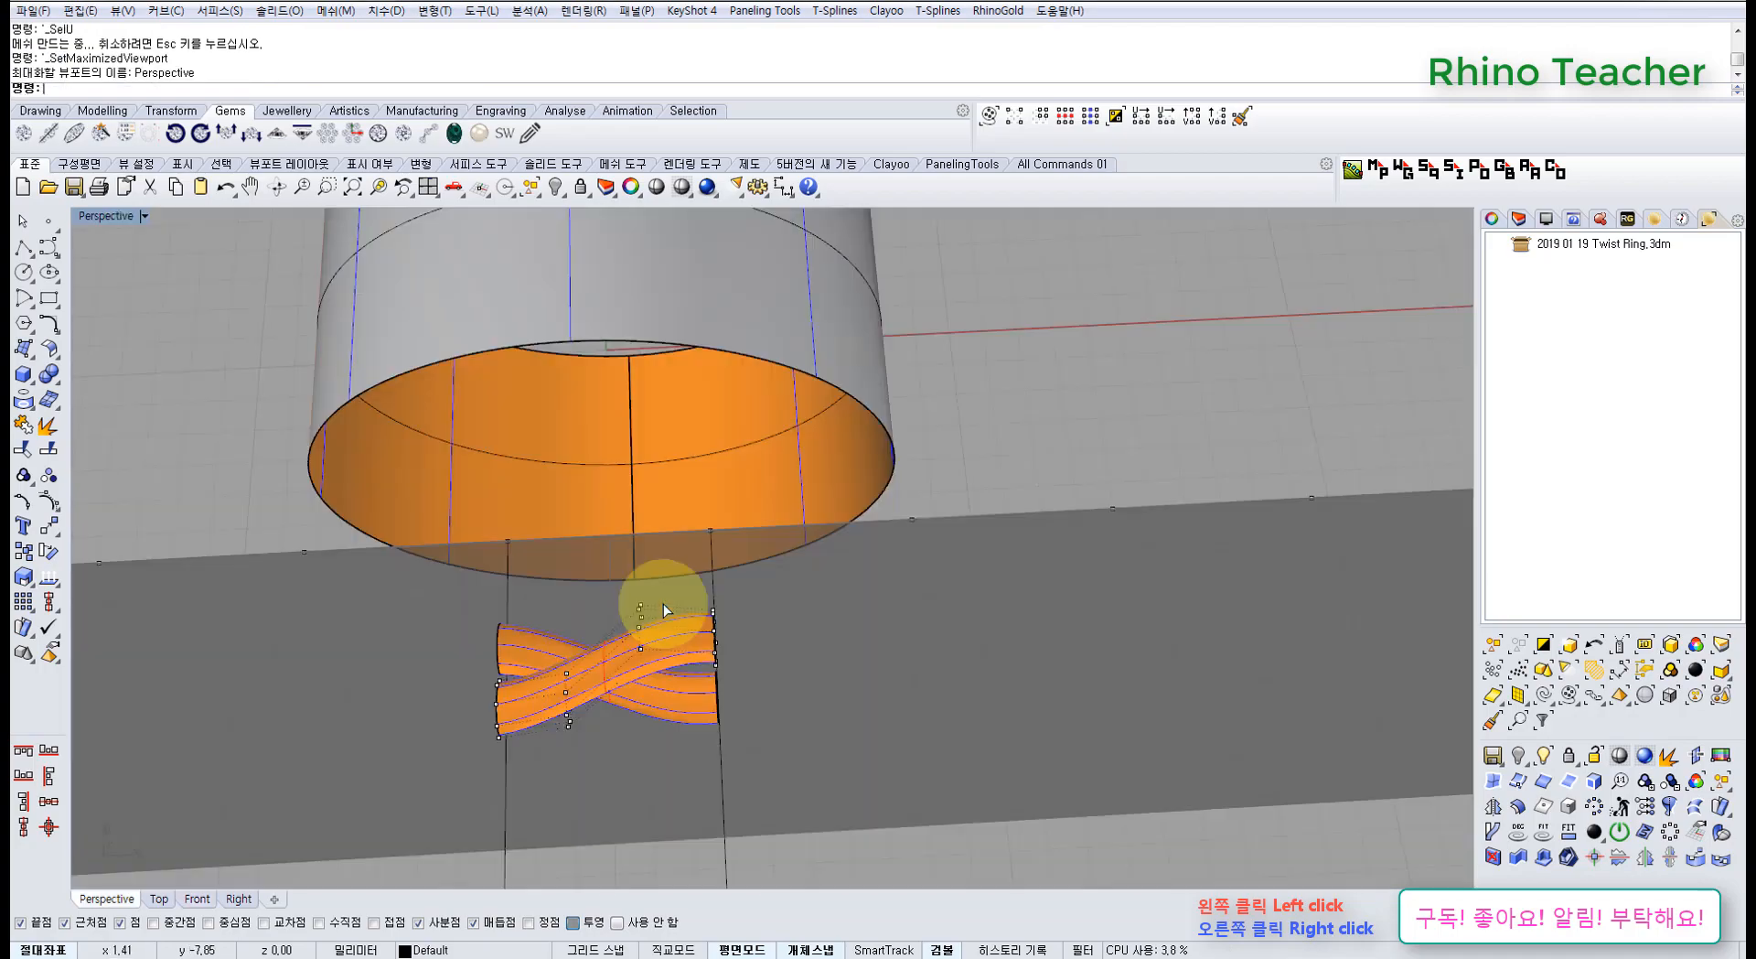
right_click_drag(674, 514, 569, 557)
scroll(575, 457, "up", 6)
scroll(596, 471, "up", 5)
scroll(577, 453, "down", 5)
scroll(585, 549, "down", 6)
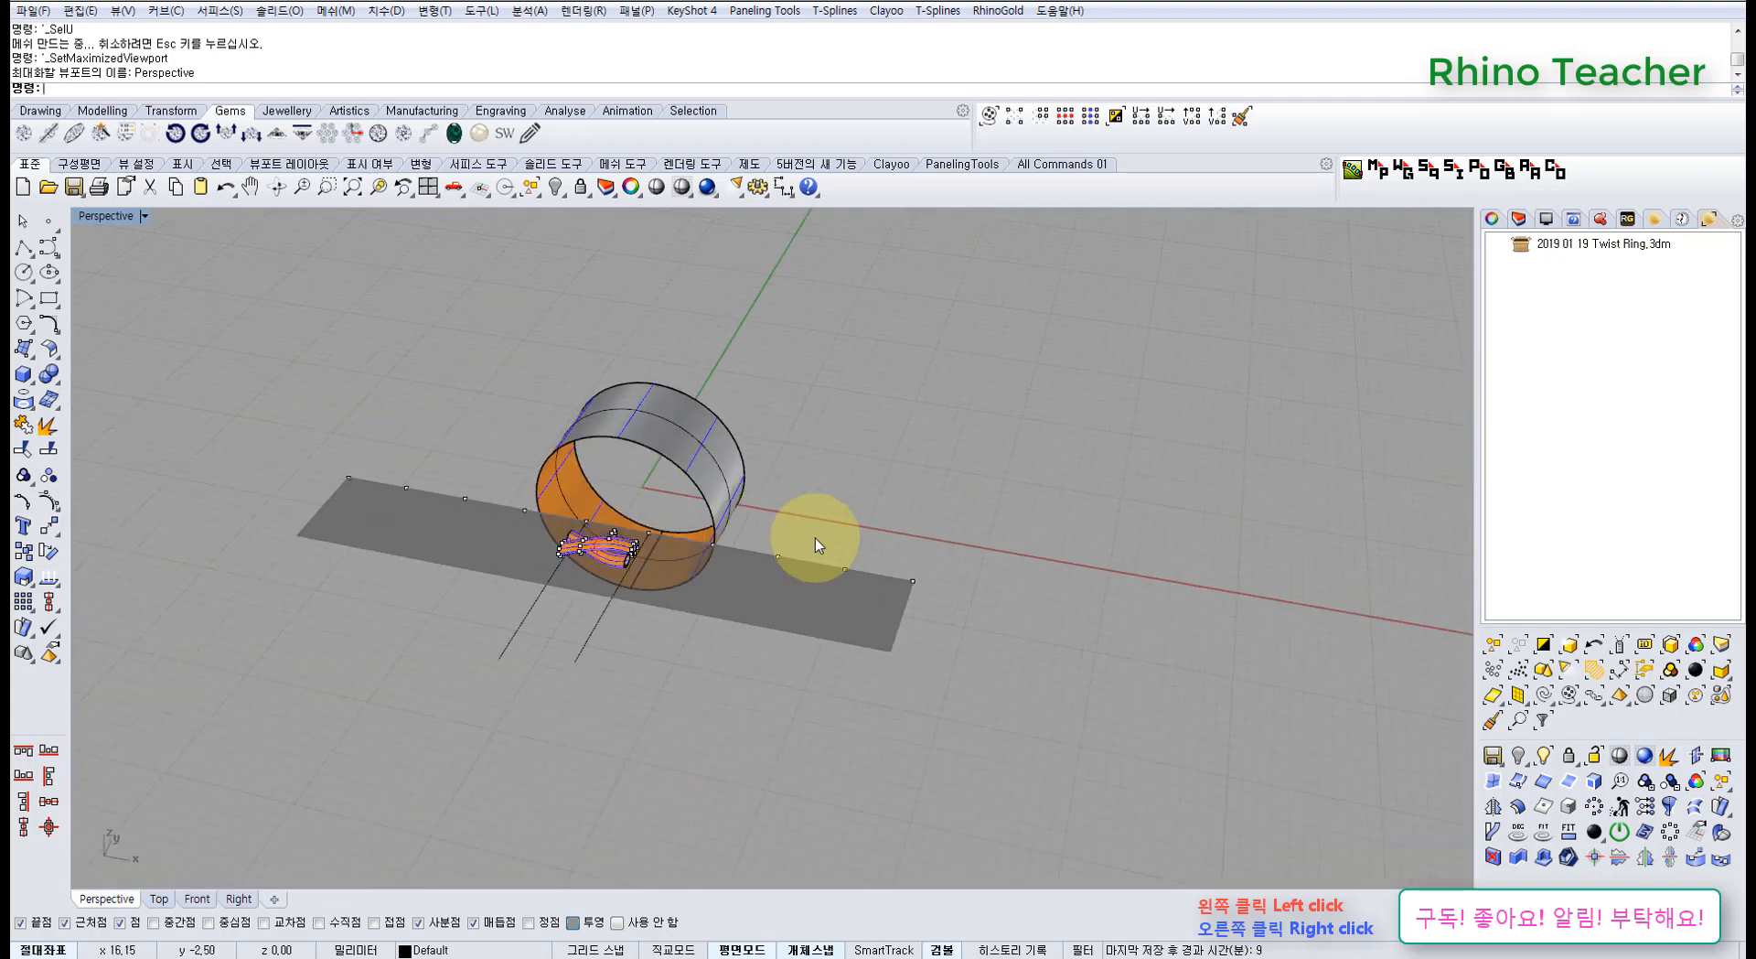
middle_click(814, 538)
left_click(751, 501)
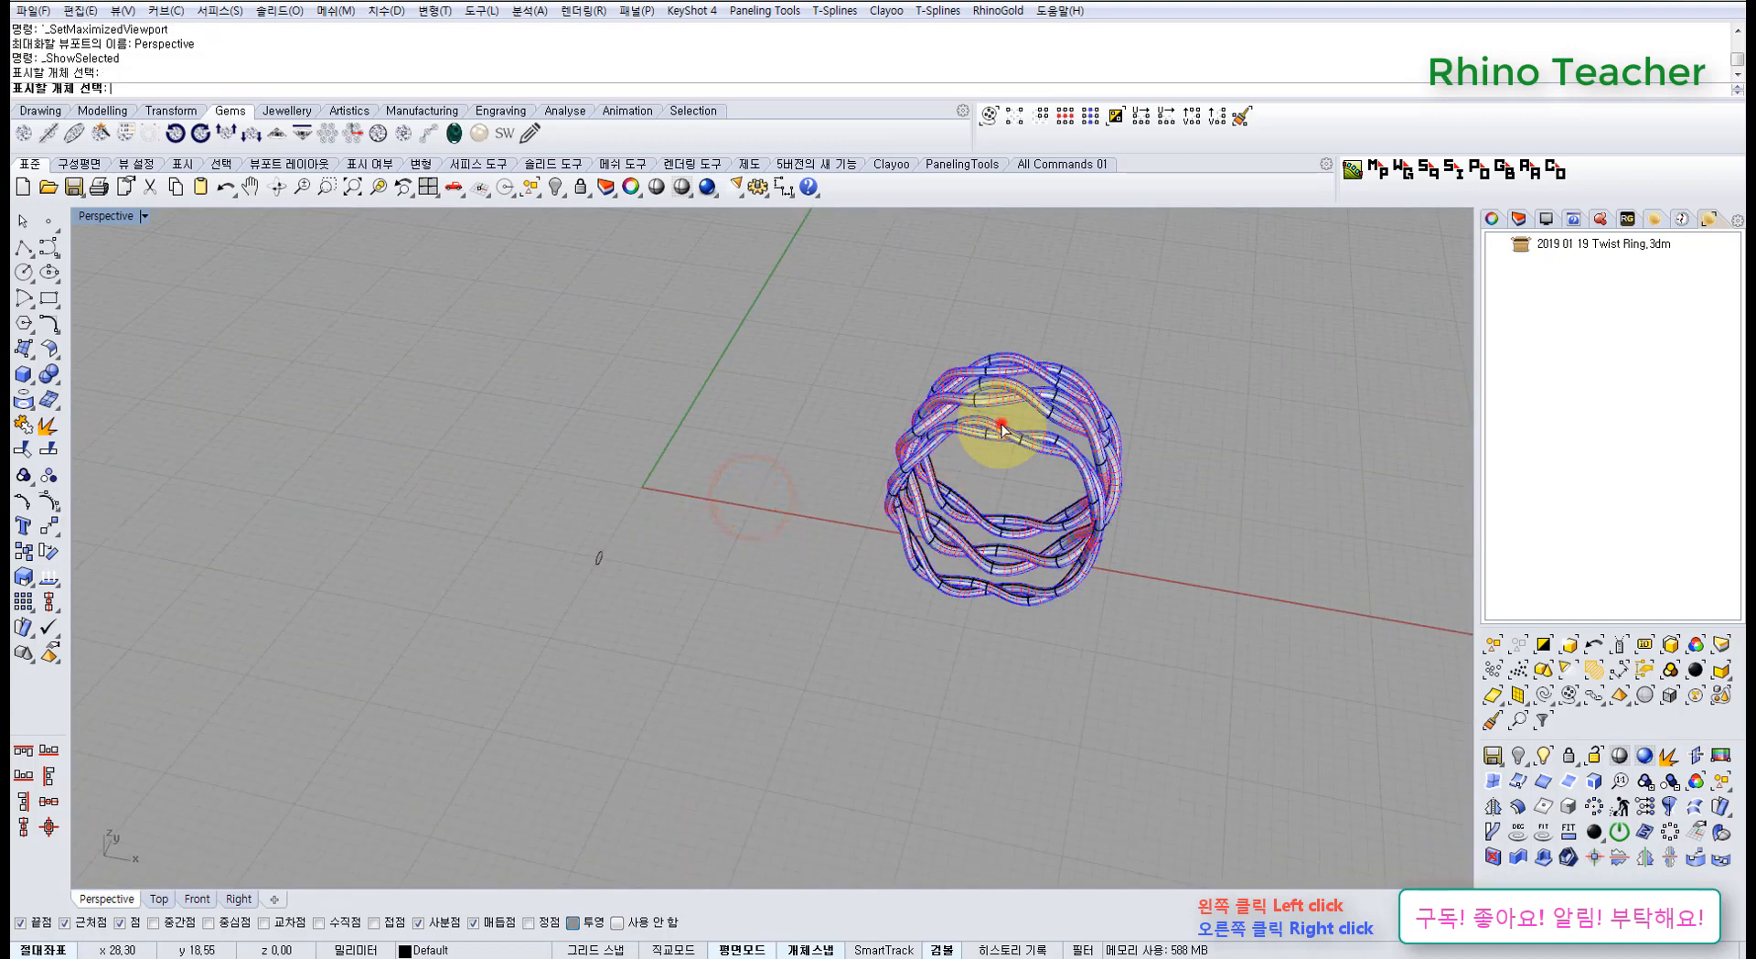
left_click(1001, 427)
key("Return")
Compare the two crossed strands with the finished braided ring and hide that ring
scroll(995, 448, "up", 5)
right_click_drag(1030, 442, 714, 529)
scroll(1027, 402, "up", 8)
scroll(942, 384, "down", 8)
scroll(750, 529, "up", 5)
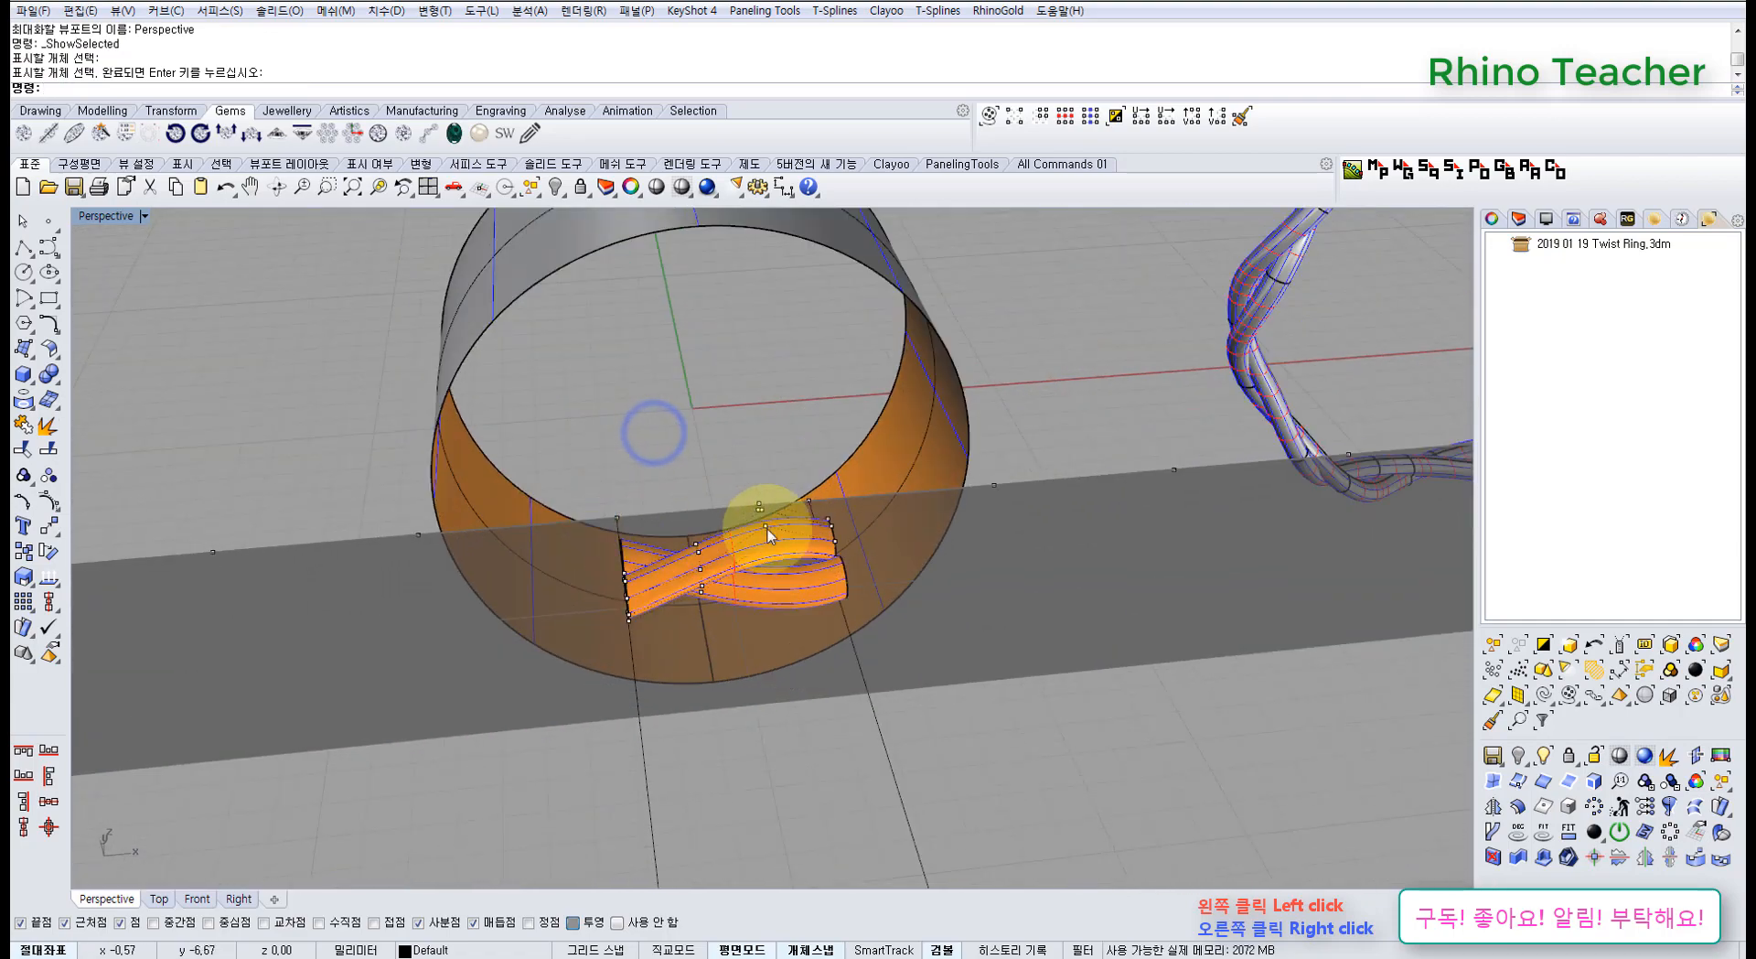
scroll(766, 529, "down", 6)
right_click_drag(1025, 430, 1195, 404)
left_click(1242, 446)
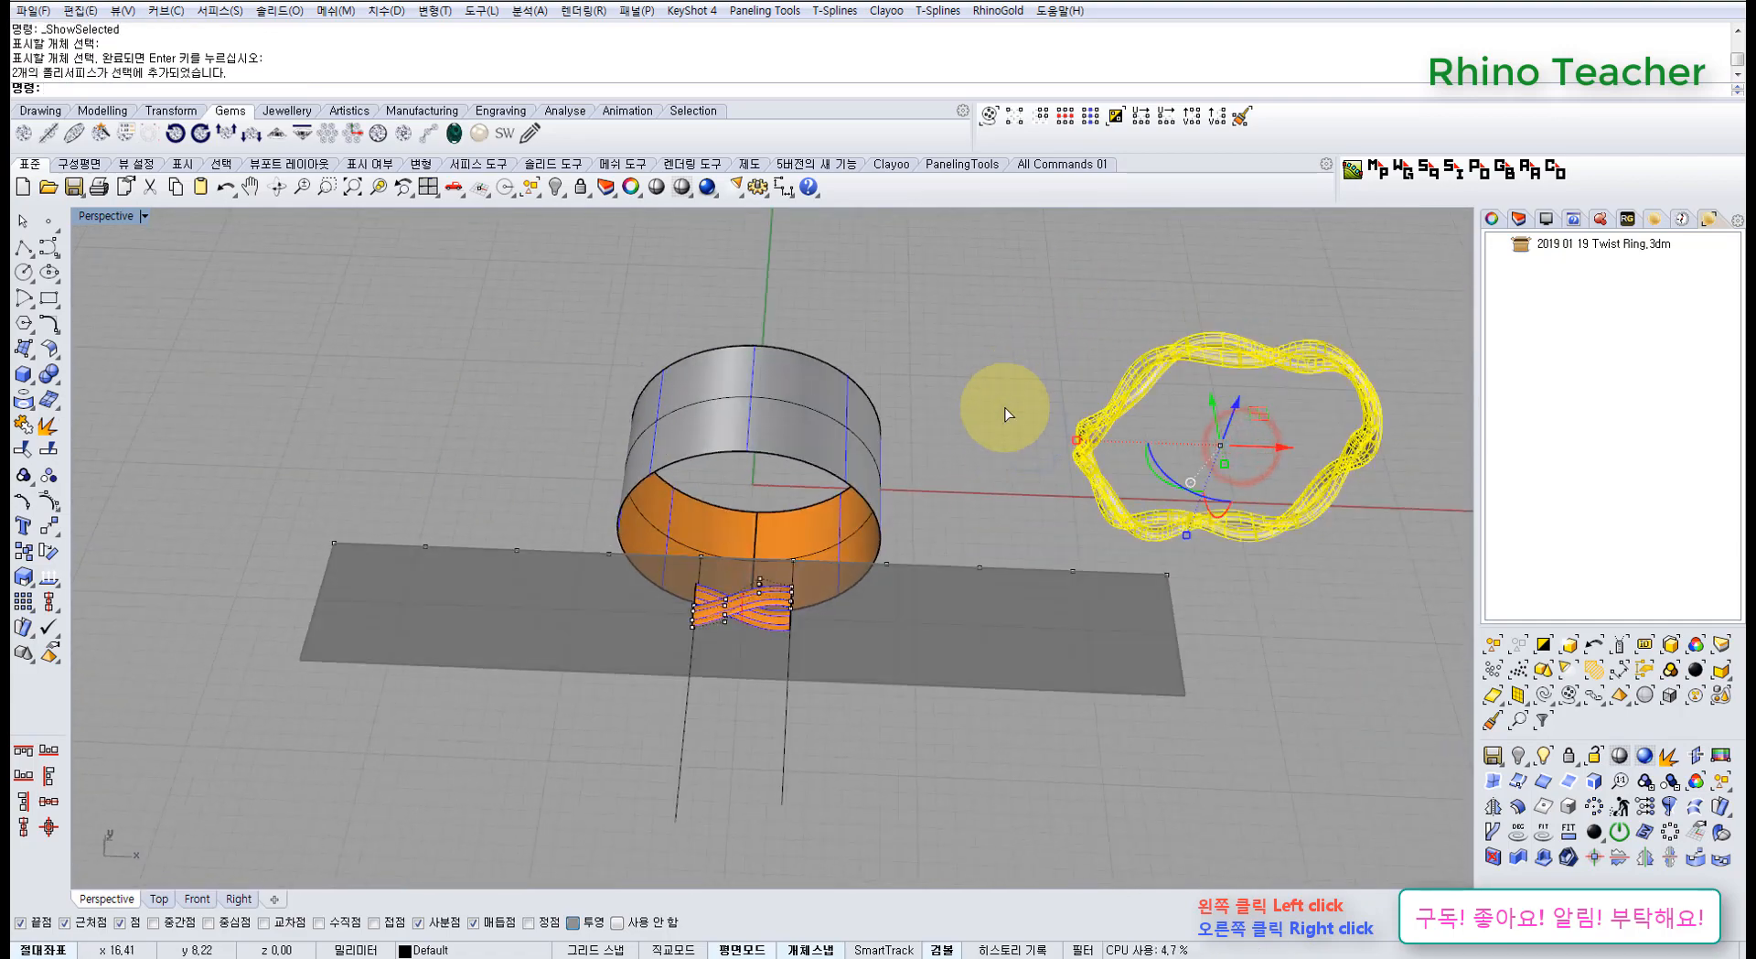
key("ctrl+h")
Measure the vertical gap between the two strands at their centre in the Front view with a temporary polyline
key("ctrl+F2")
right_click_drag(537, 534, 711, 493)
left_click(718, 492)
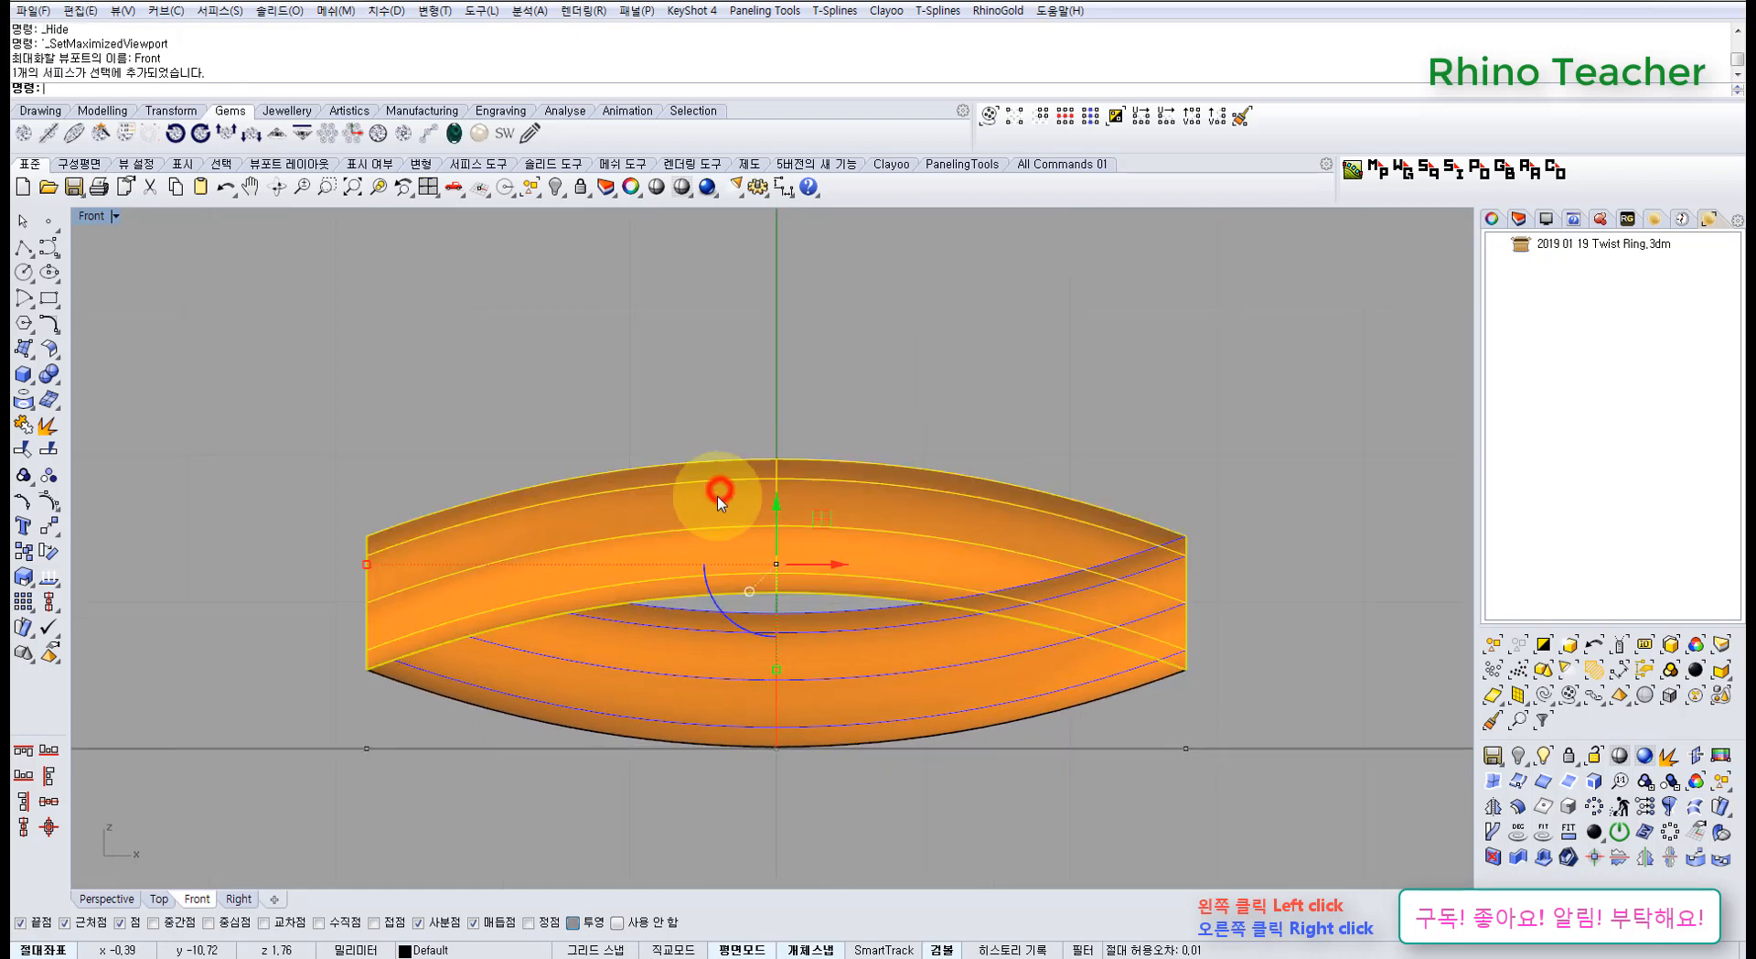
scroll(785, 600, "up", 5)
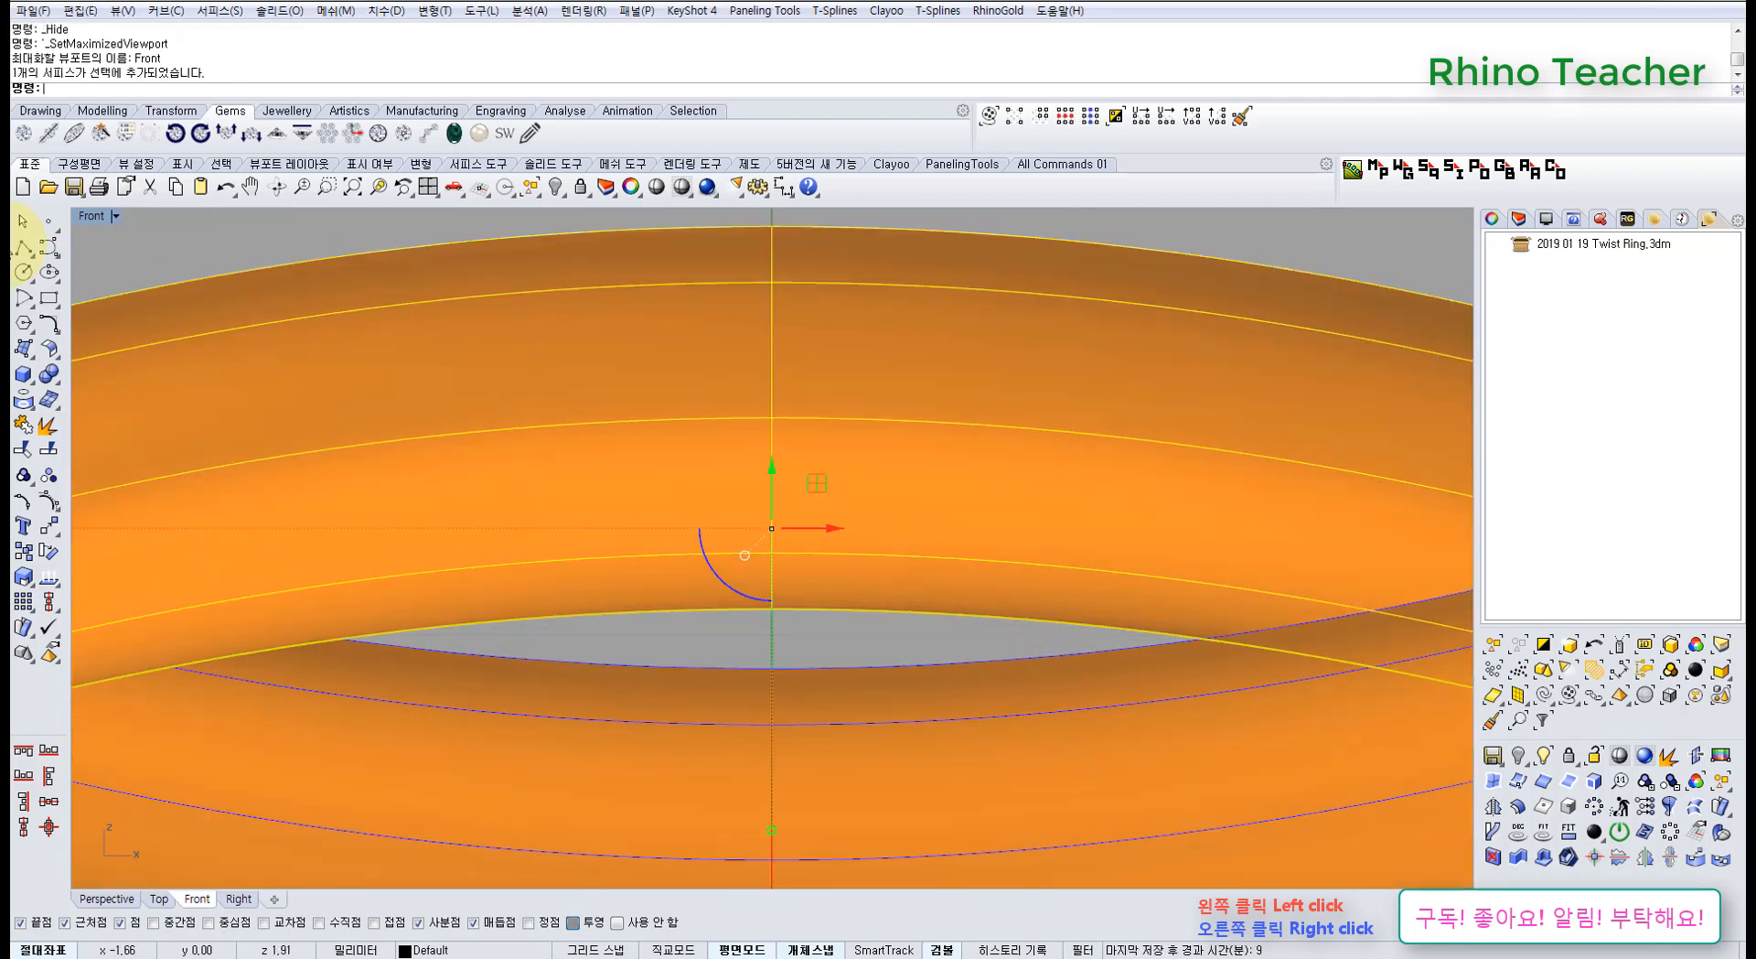
left_click(20, 244)
scroll(768, 624, "up", 4)
left_click(784, 550)
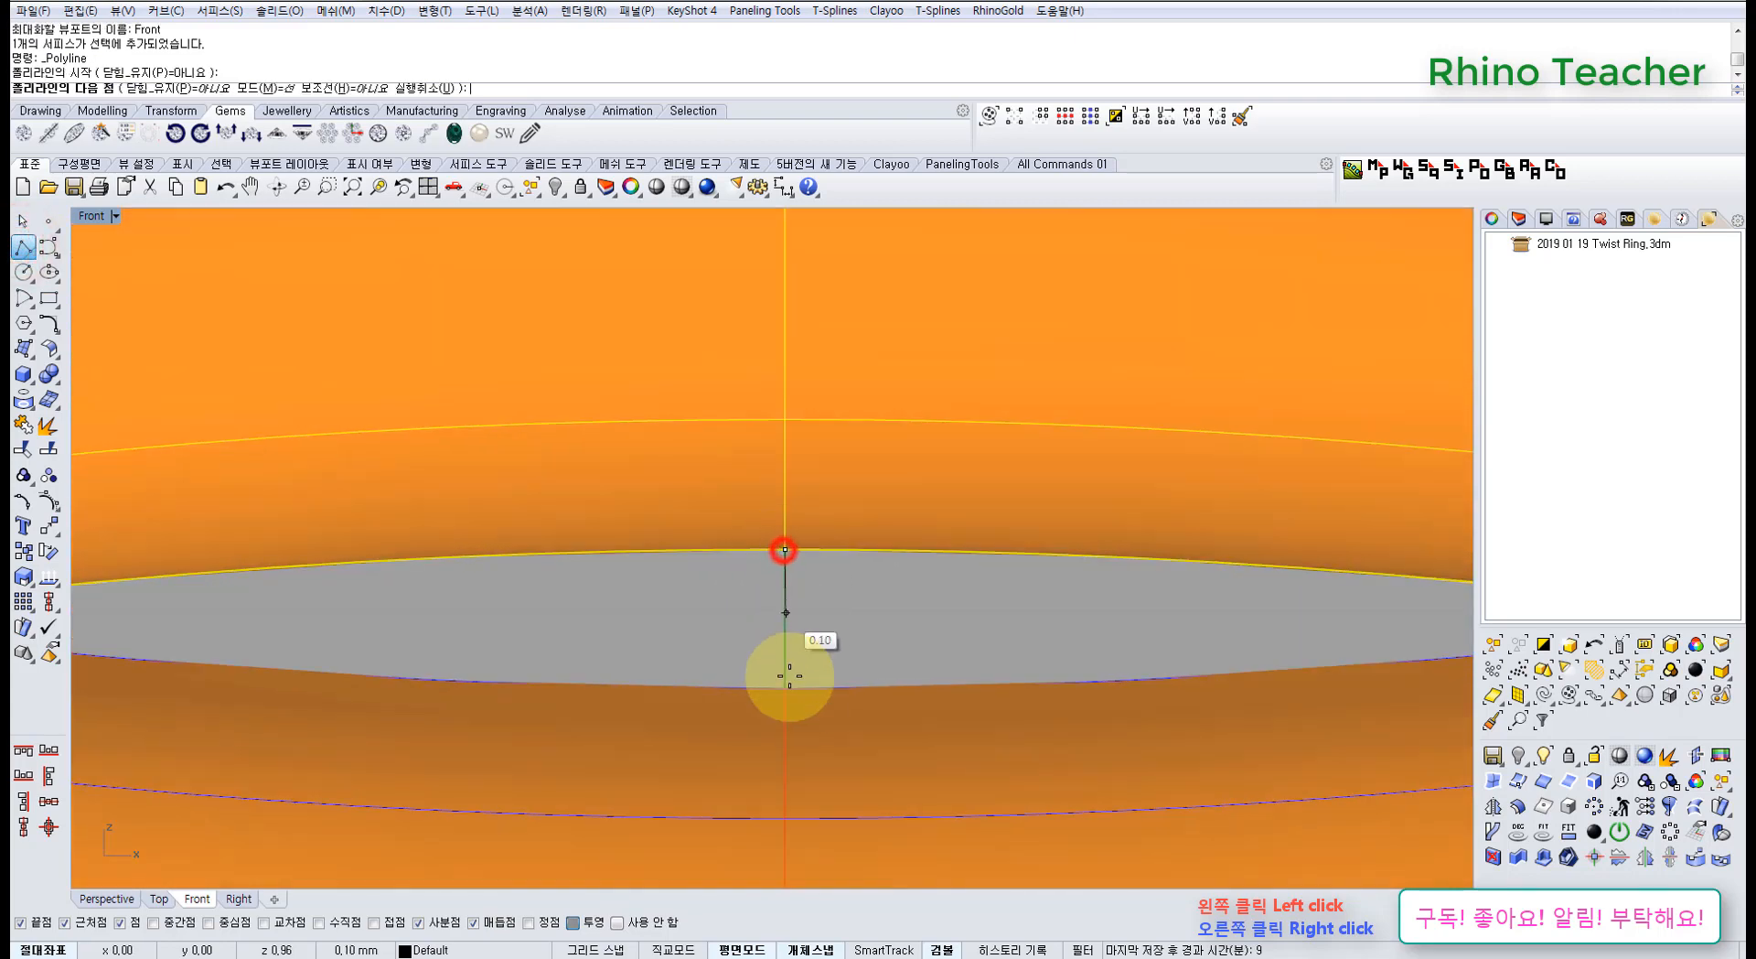
right_click(788, 684)
scroll(796, 619, "down", 5)
scroll(667, 549, "up", 3)
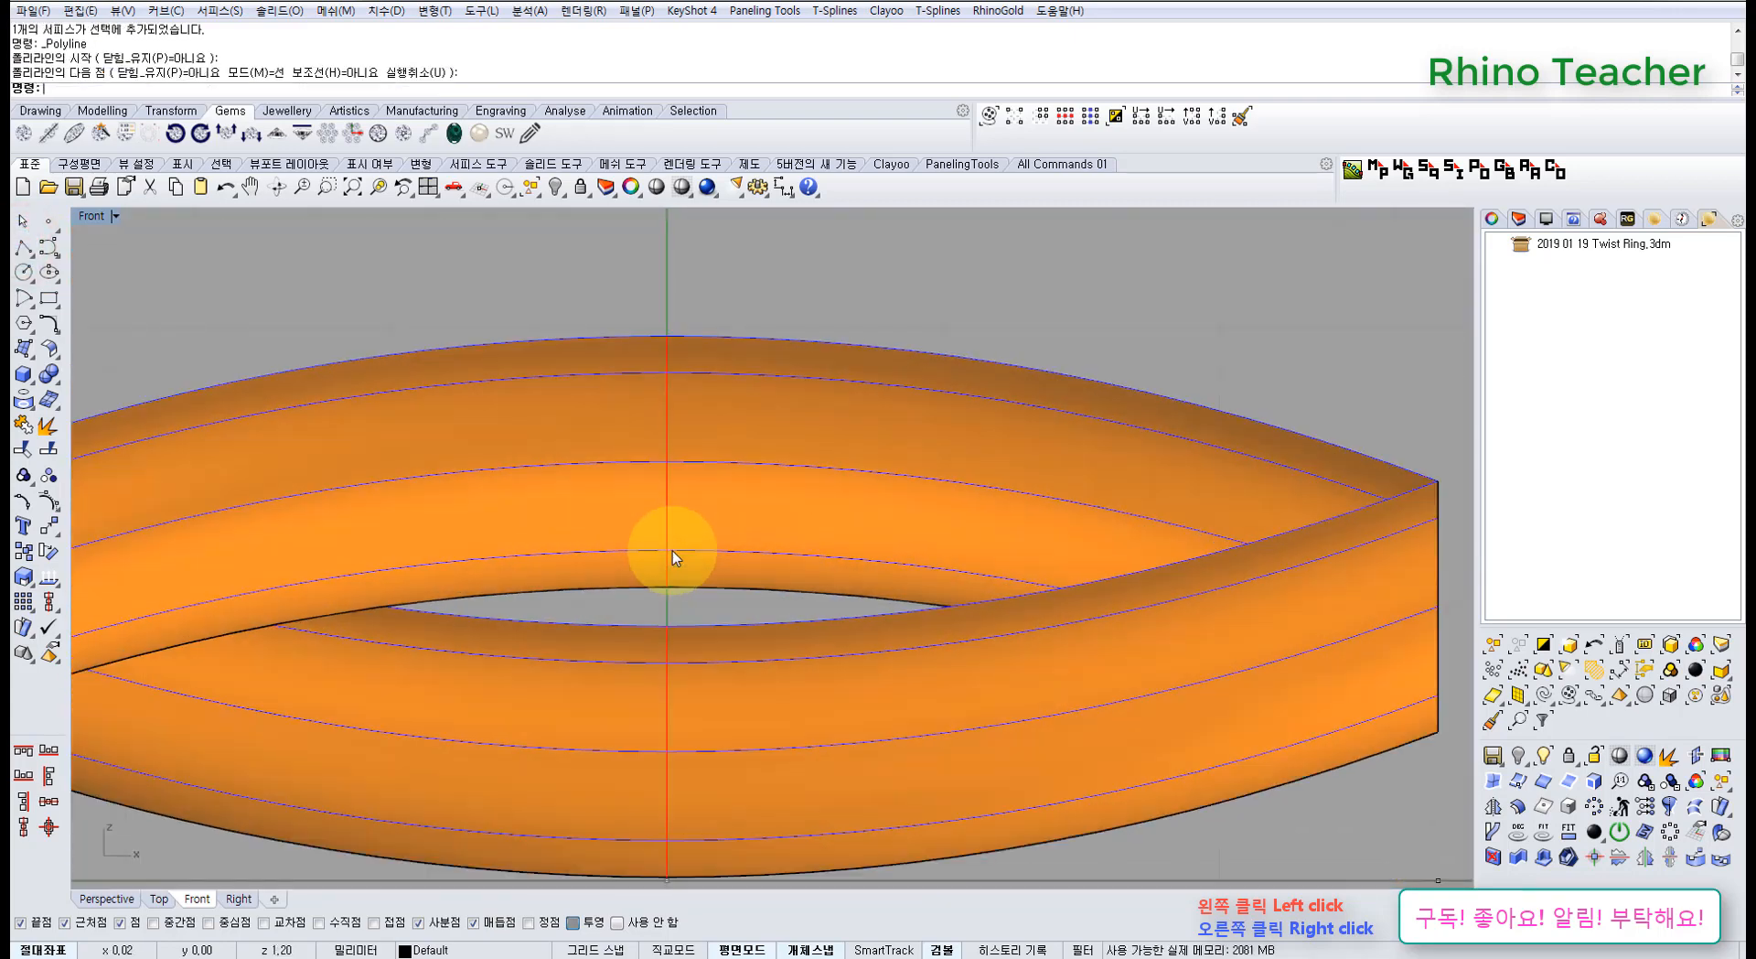
Show both strands' control points and move the upper strand's two middle columns slightly down along Z to narrow the gap
left_click(706, 538)
scroll(712, 532, "down", 2)
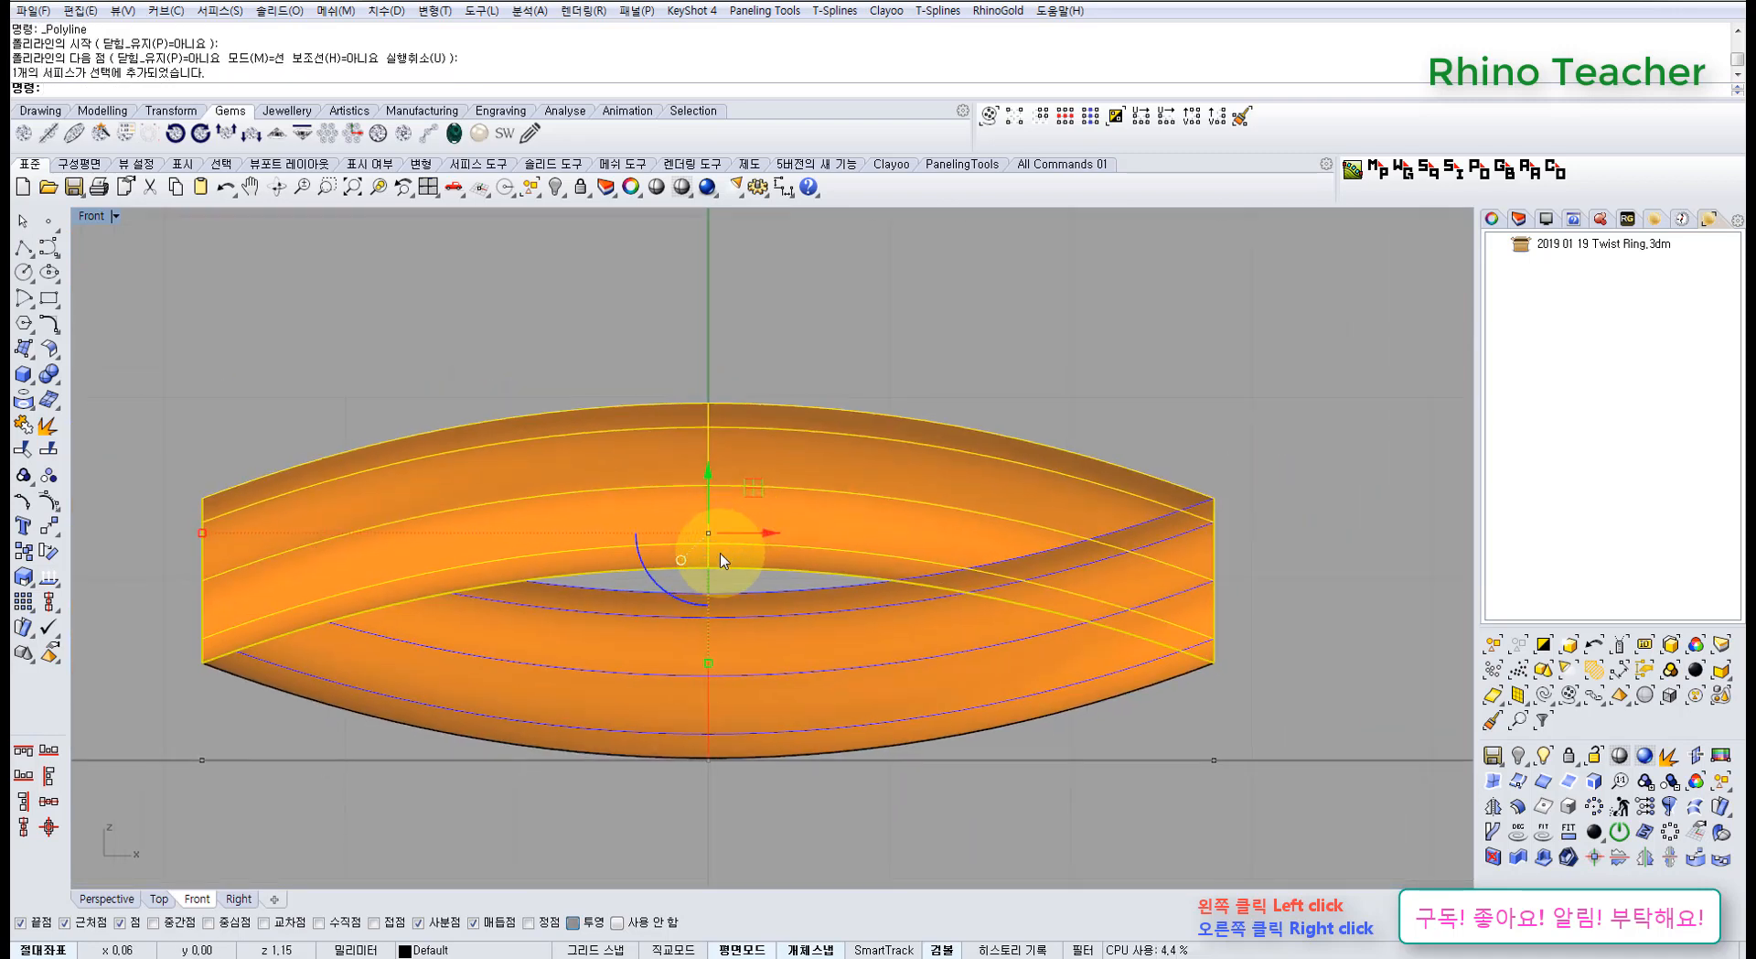
key("F10")
left_click(729, 626)
key("F10")
left_click_drag(479, 314, 995, 446)
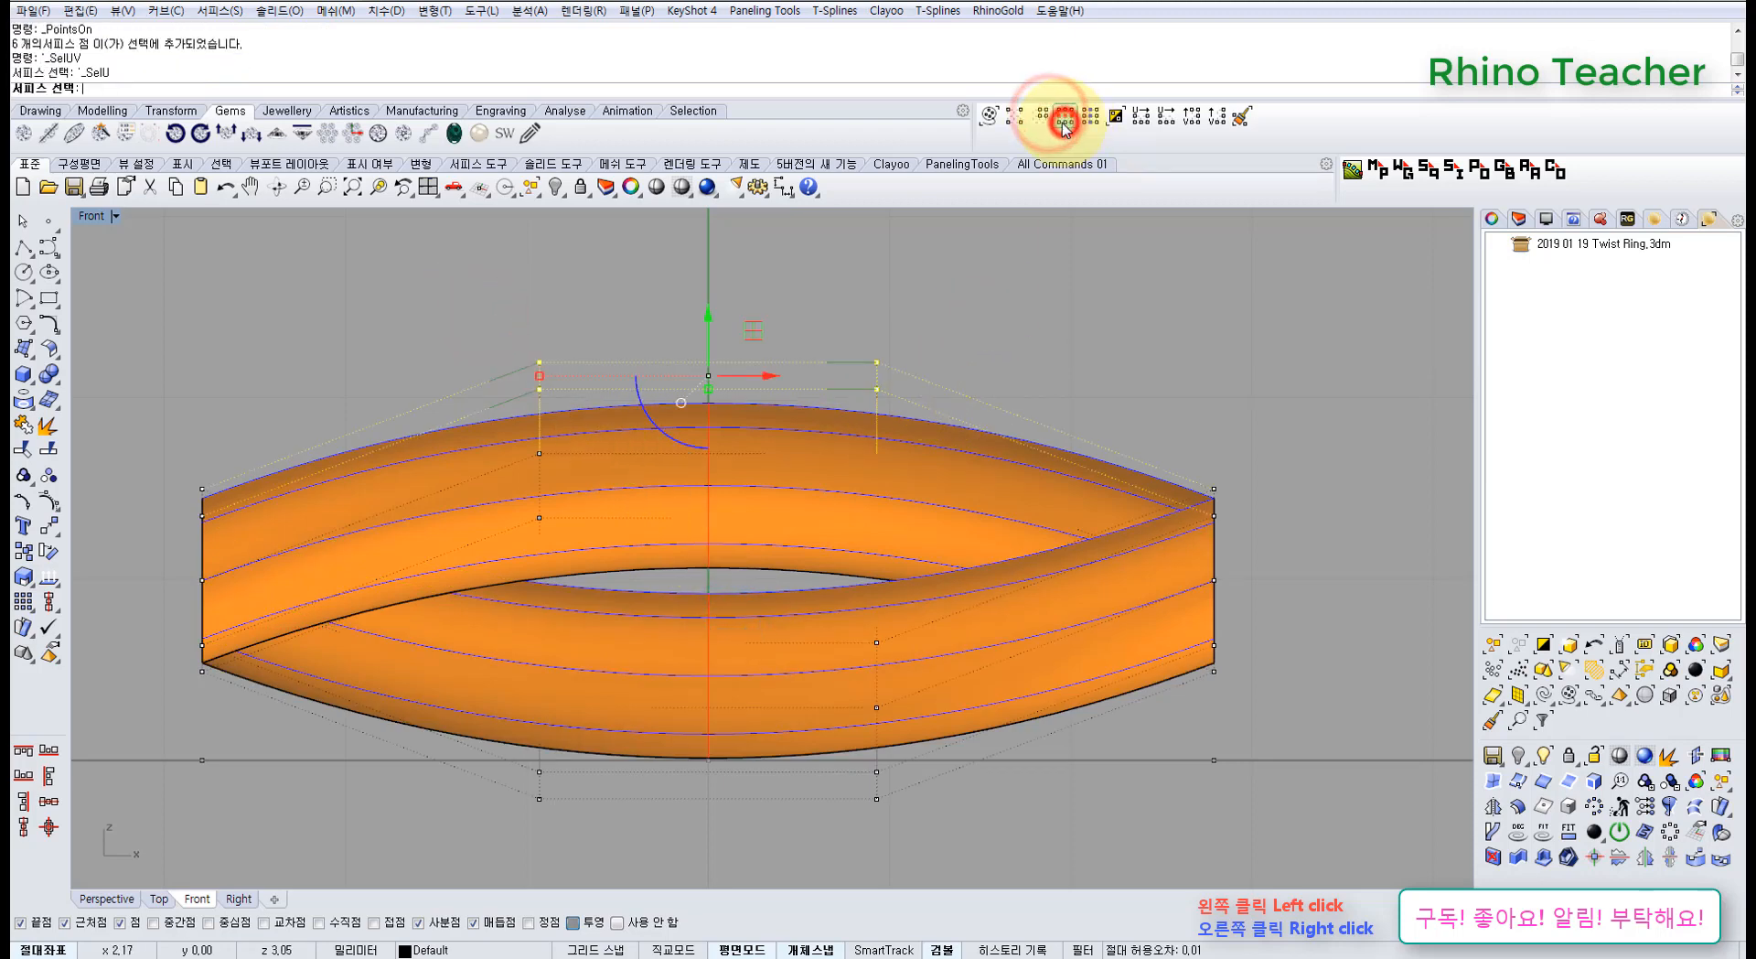
left_click(600, 283)
left_click_drag(514, 307, 980, 464)
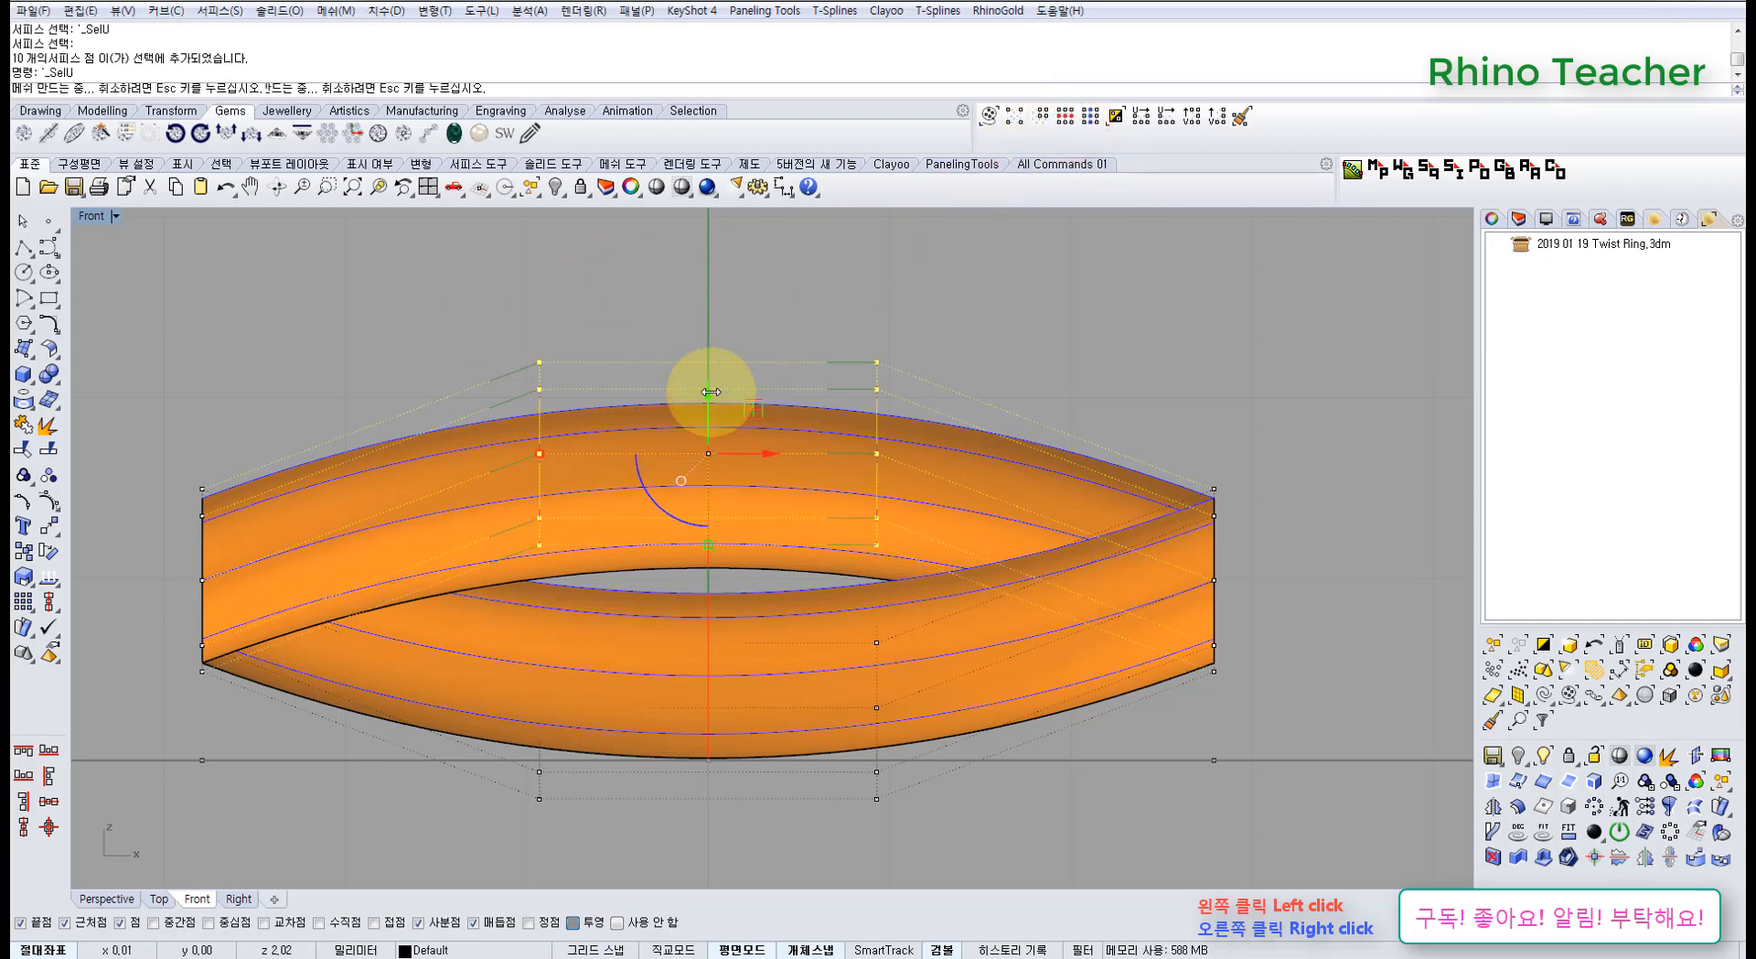
left_click_drag(710, 392, 709, 410)
Move the lower strand's two middle control-point columns slightly up along Z to close the gap, and inspect the crossing in the Perspective view
left_click_drag(497, 775, 917, 700)
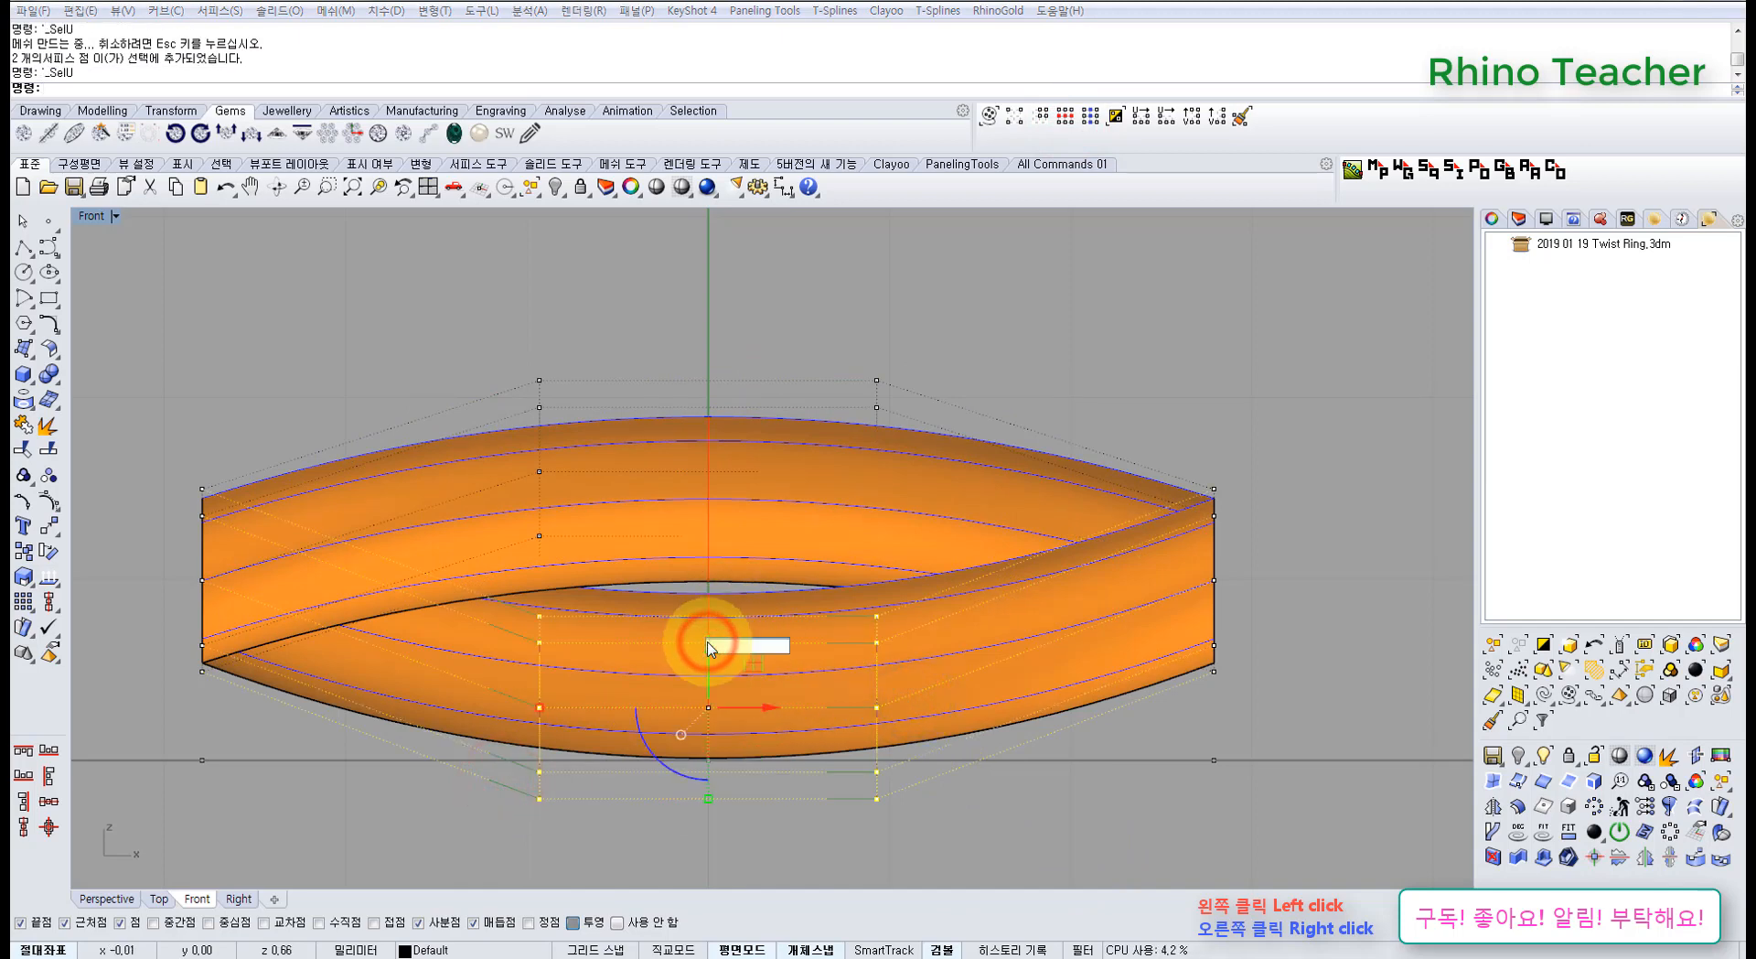
left_click_drag(710, 650, 710, 650)
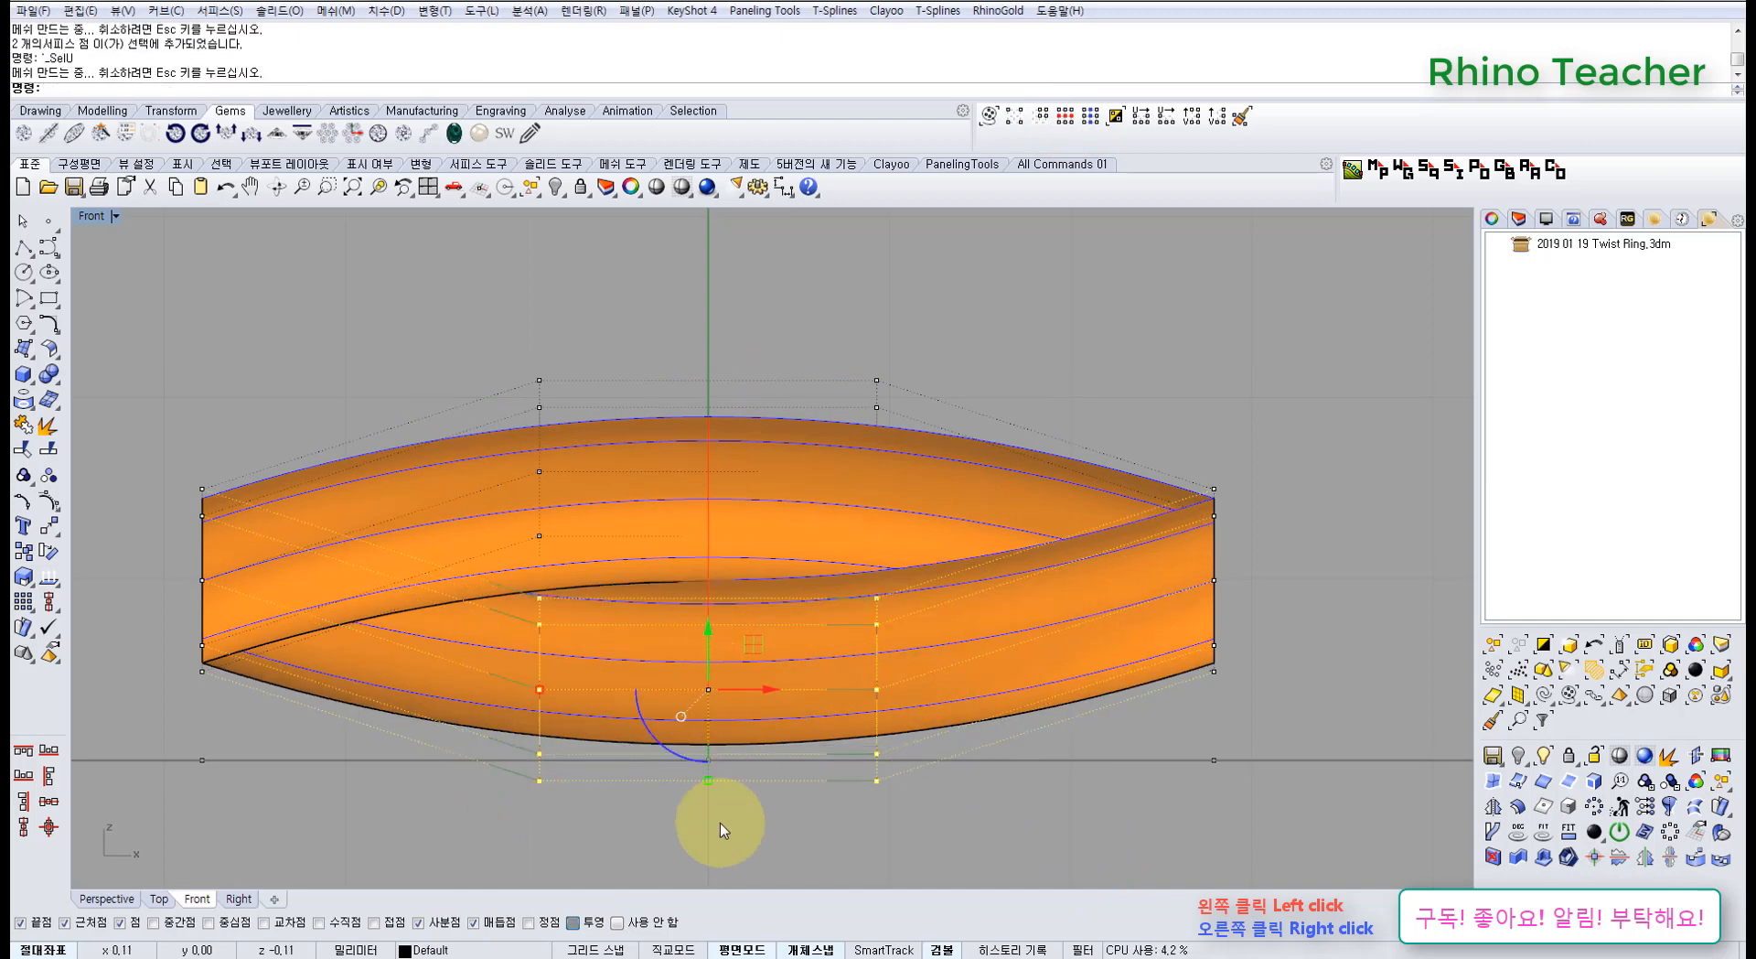
key("ctrl+F4")
right_click_drag(791, 541, 595, 458)
scroll(610, 518, "up", 10)
scroll(616, 375, "down", 5)
scroll(549, 573, "down", 3)
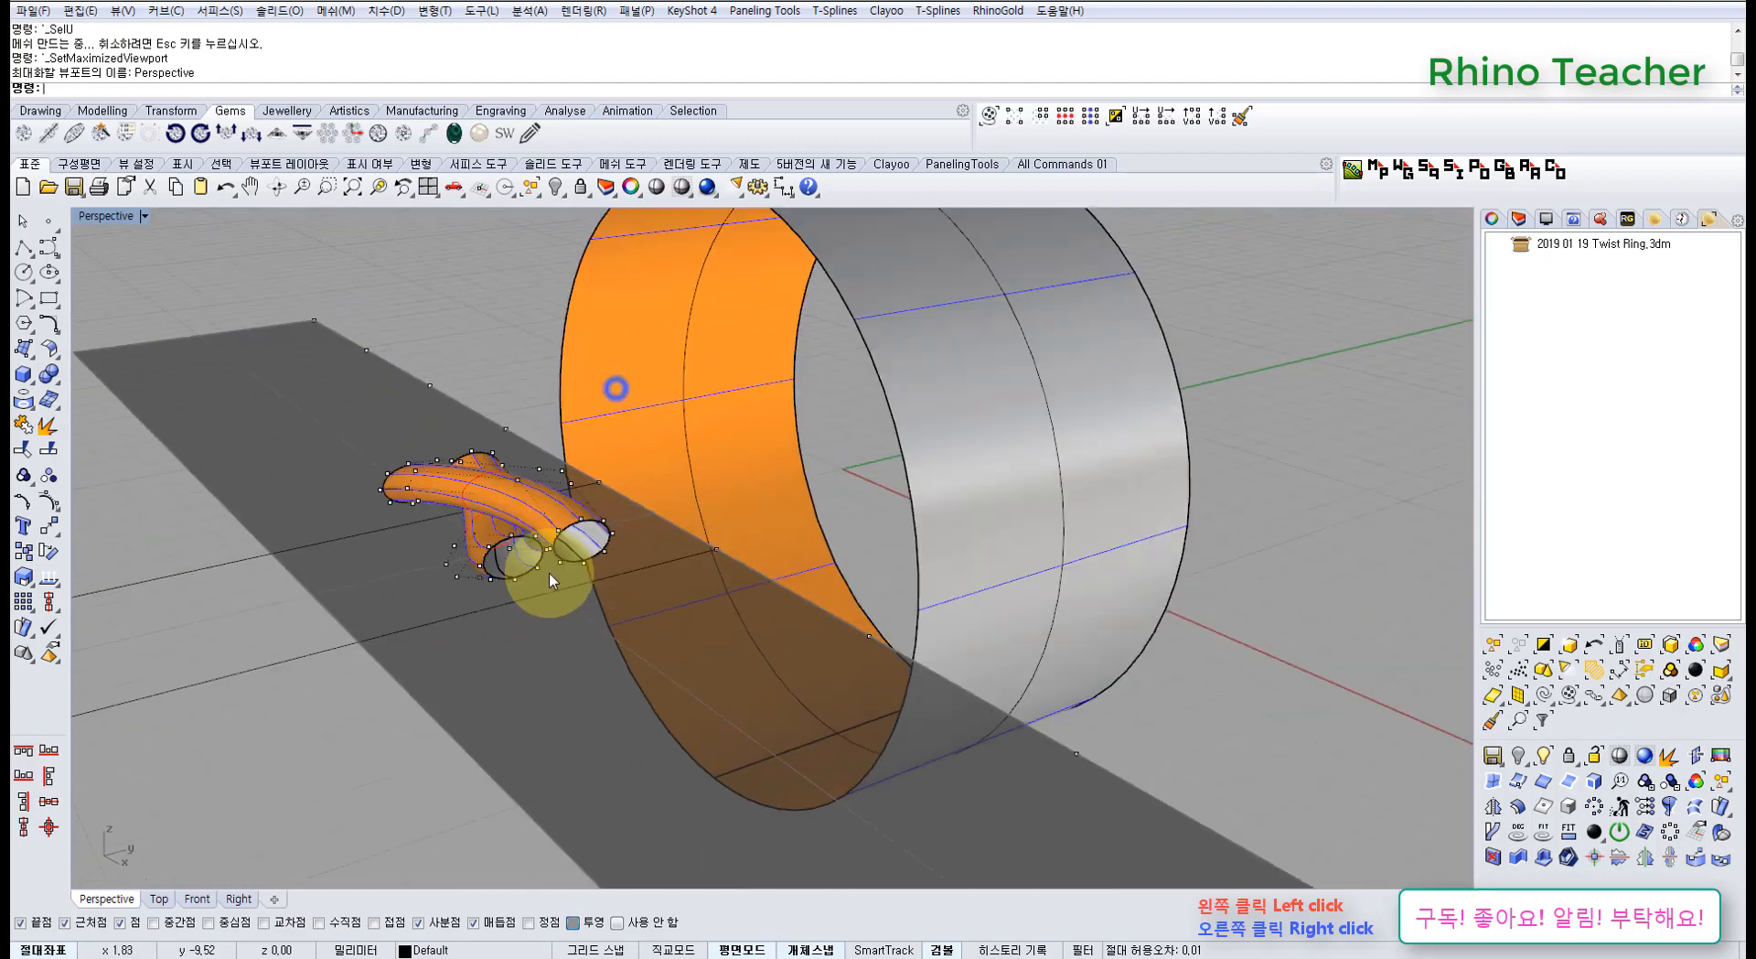
right_click_drag(549, 572, 827, 601)
scroll(695, 458, "down", 3)
Hide the control points and draw a small sphere centred on the strands' crossing point in the Top view
key("ctrl+F1")
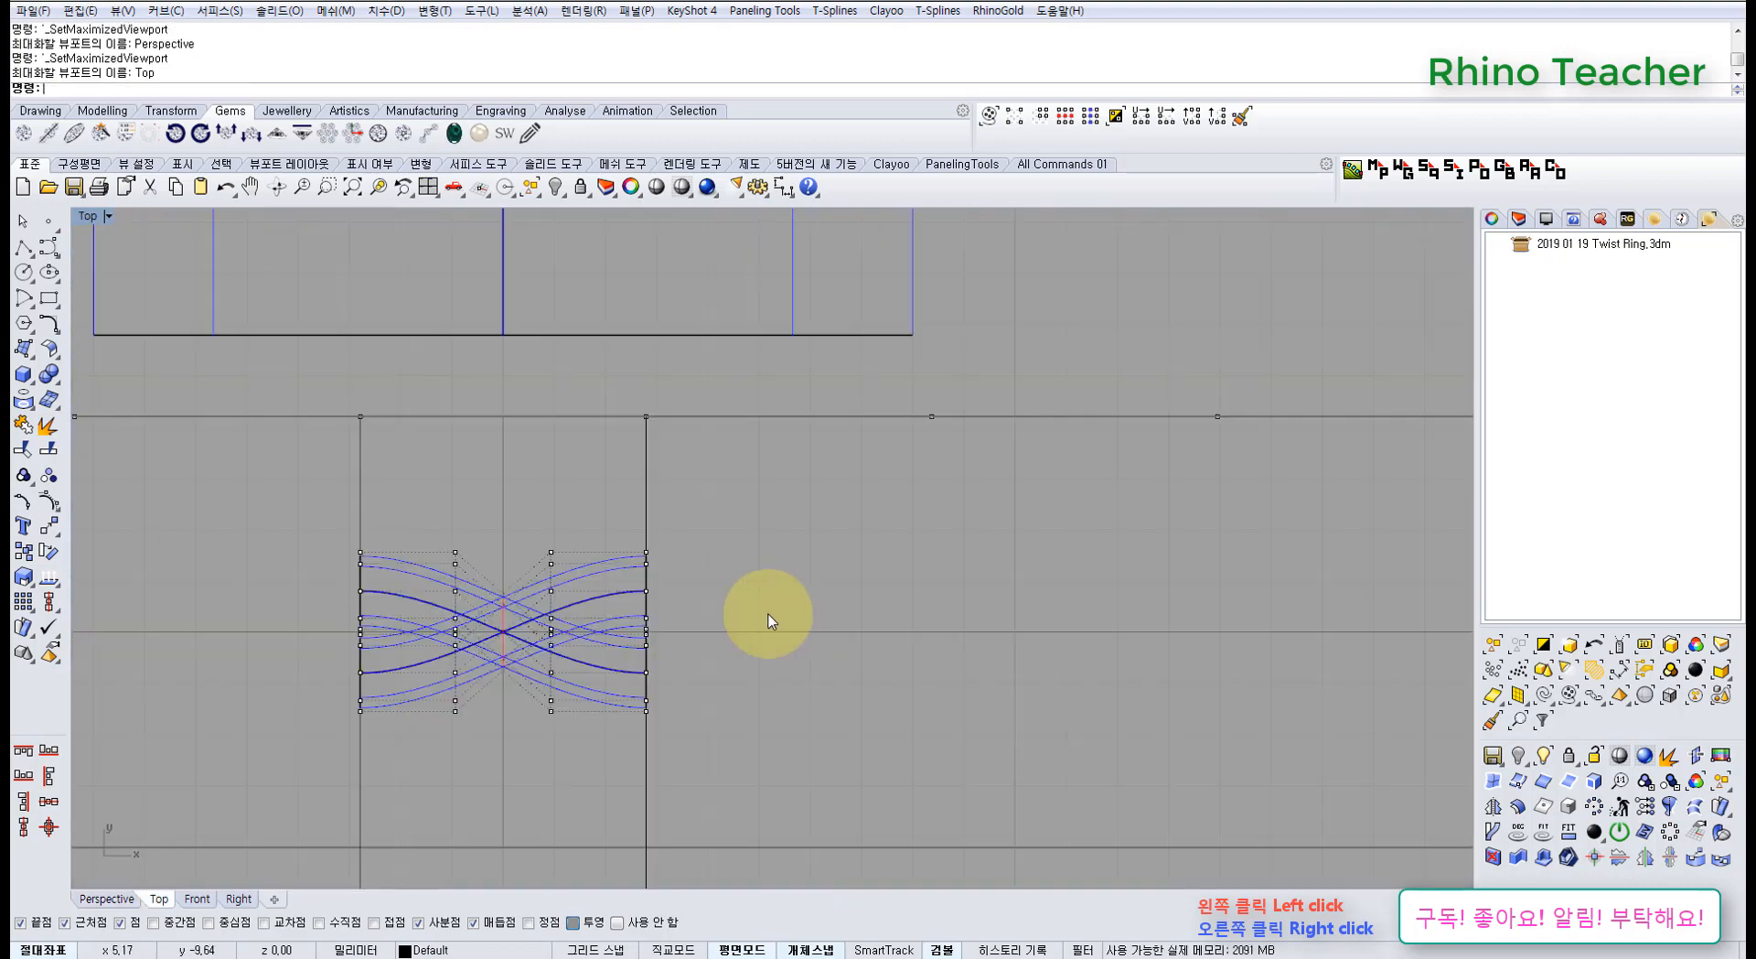
scroll(522, 659, "up", 3)
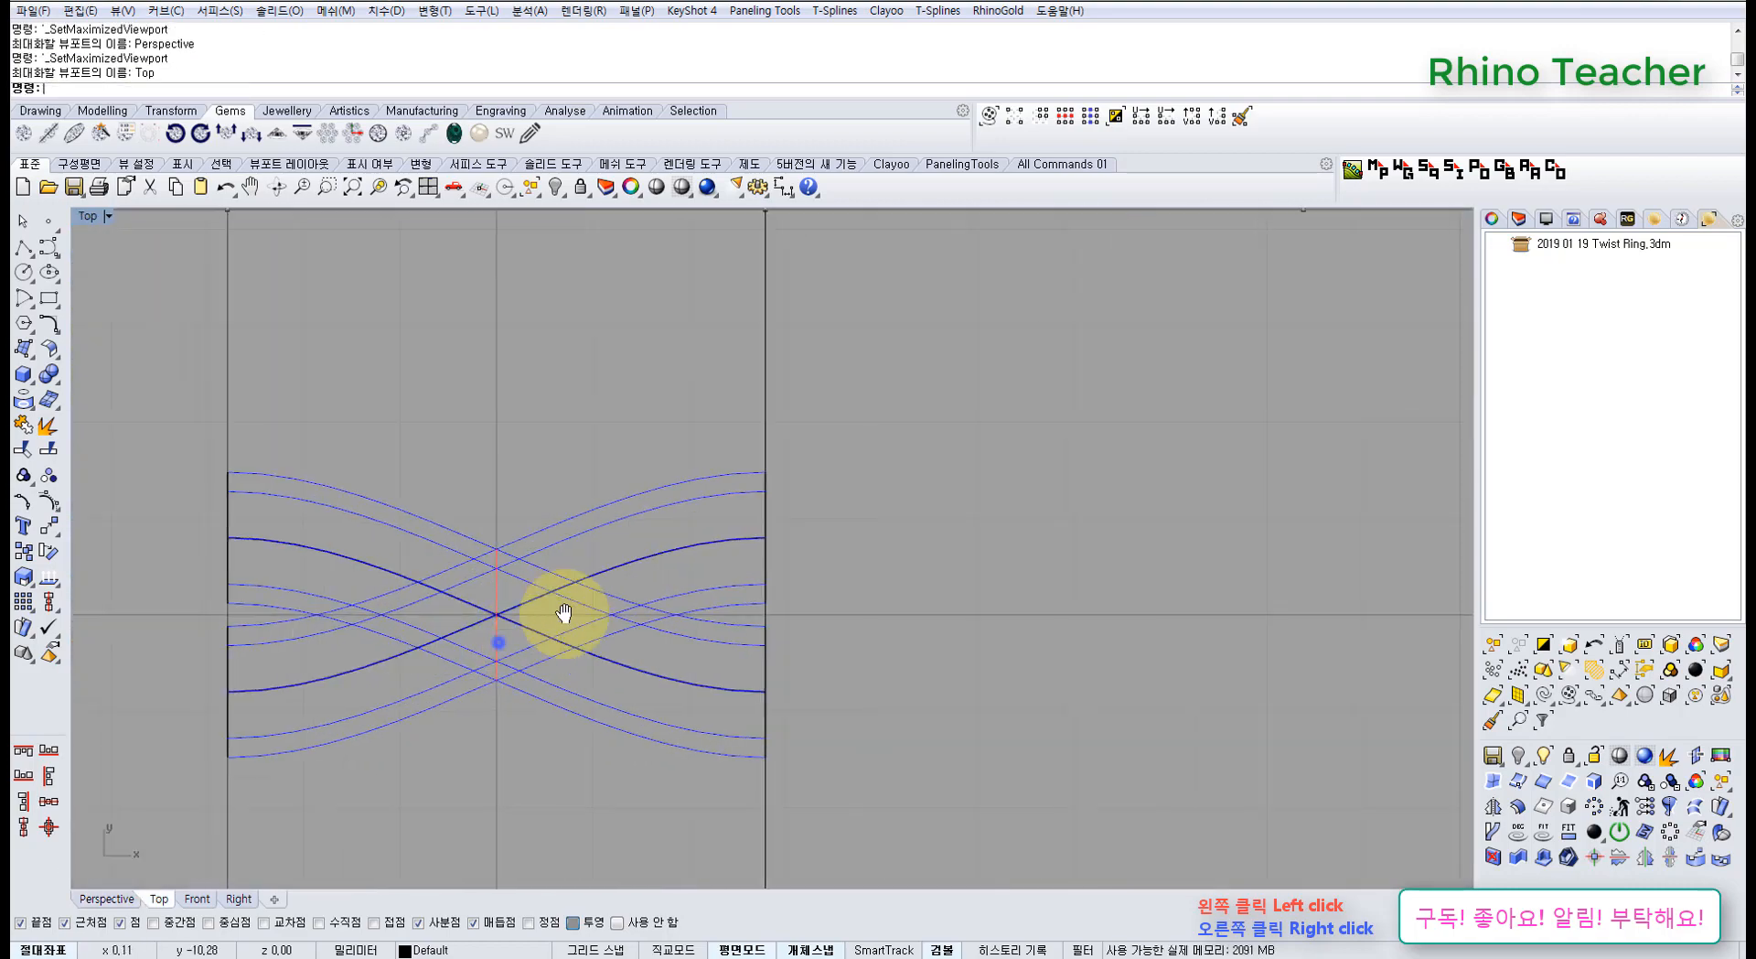
left_click(22, 373)
left_click(102, 384)
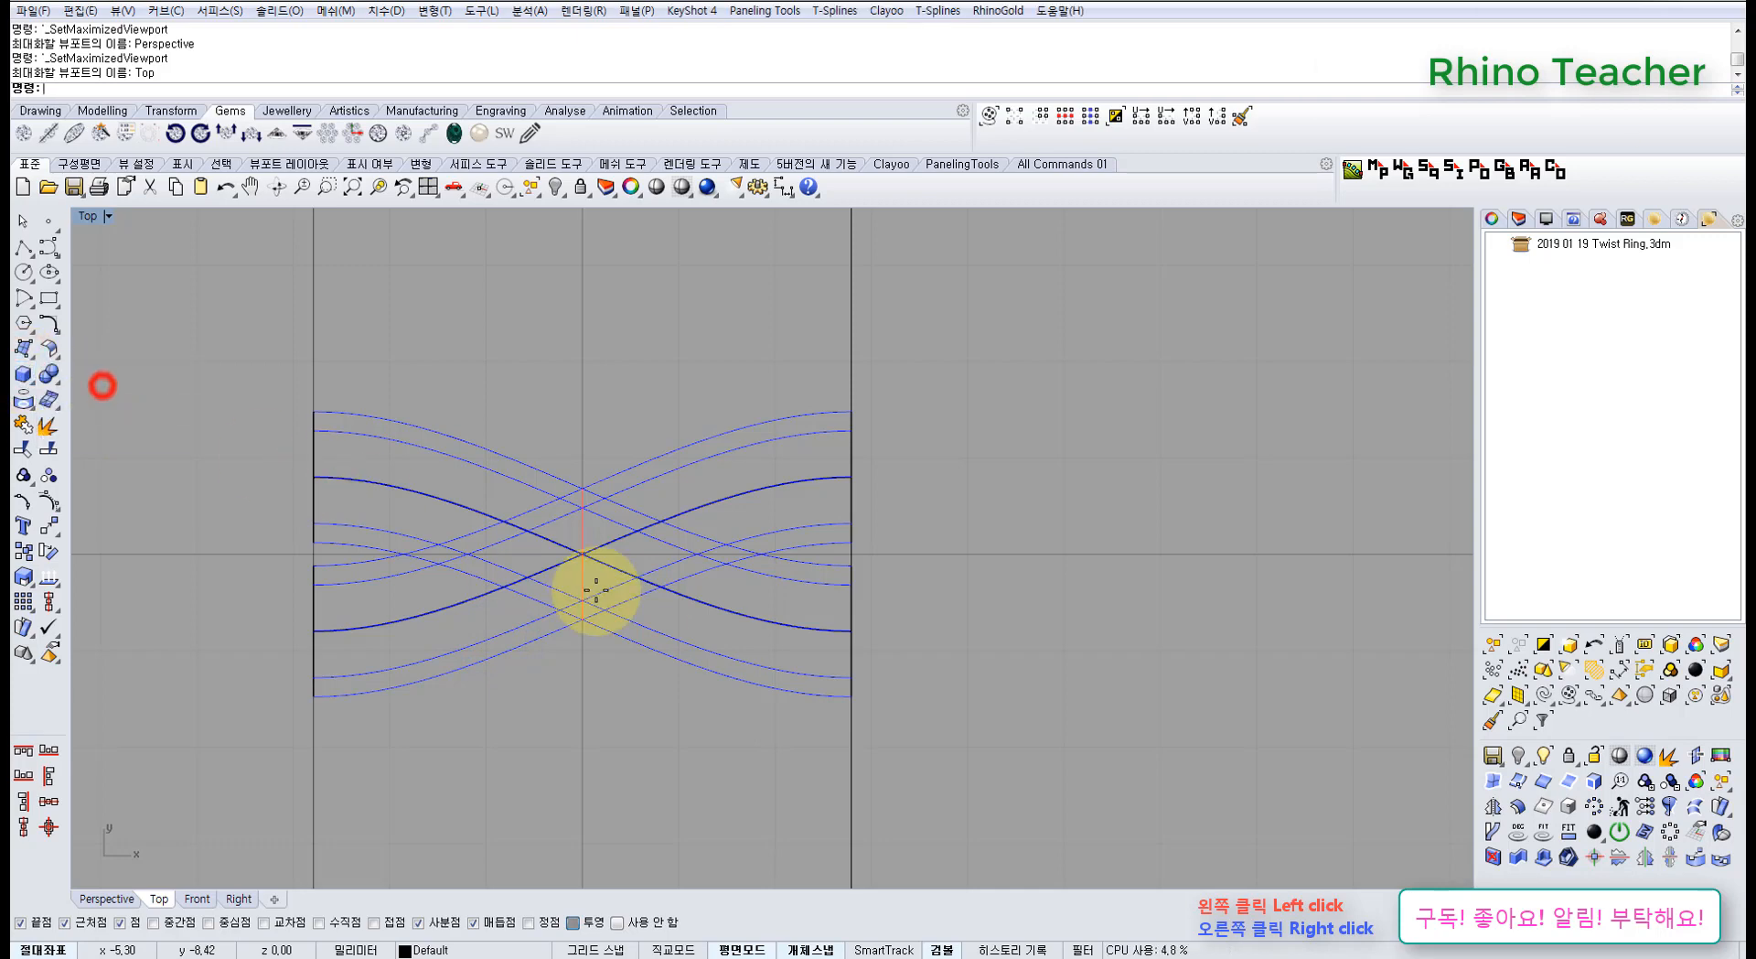
scroll(588, 587, "up", 3)
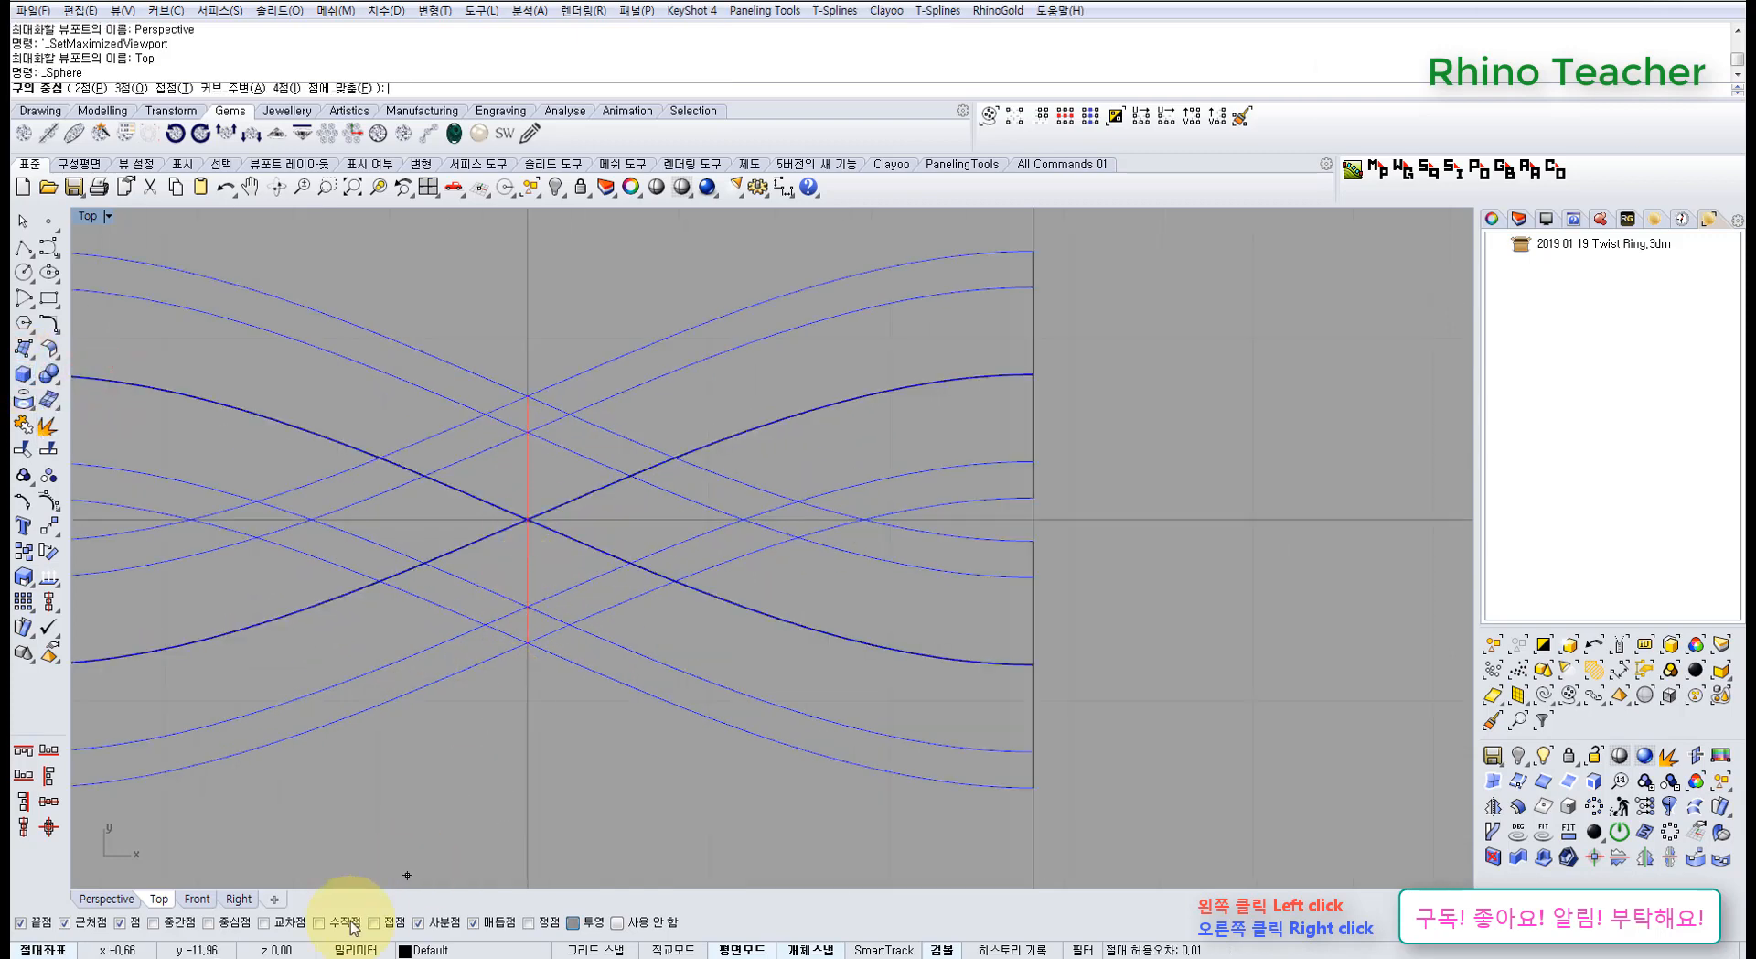
left_click(530, 518)
scroll(535, 517, "up", 3)
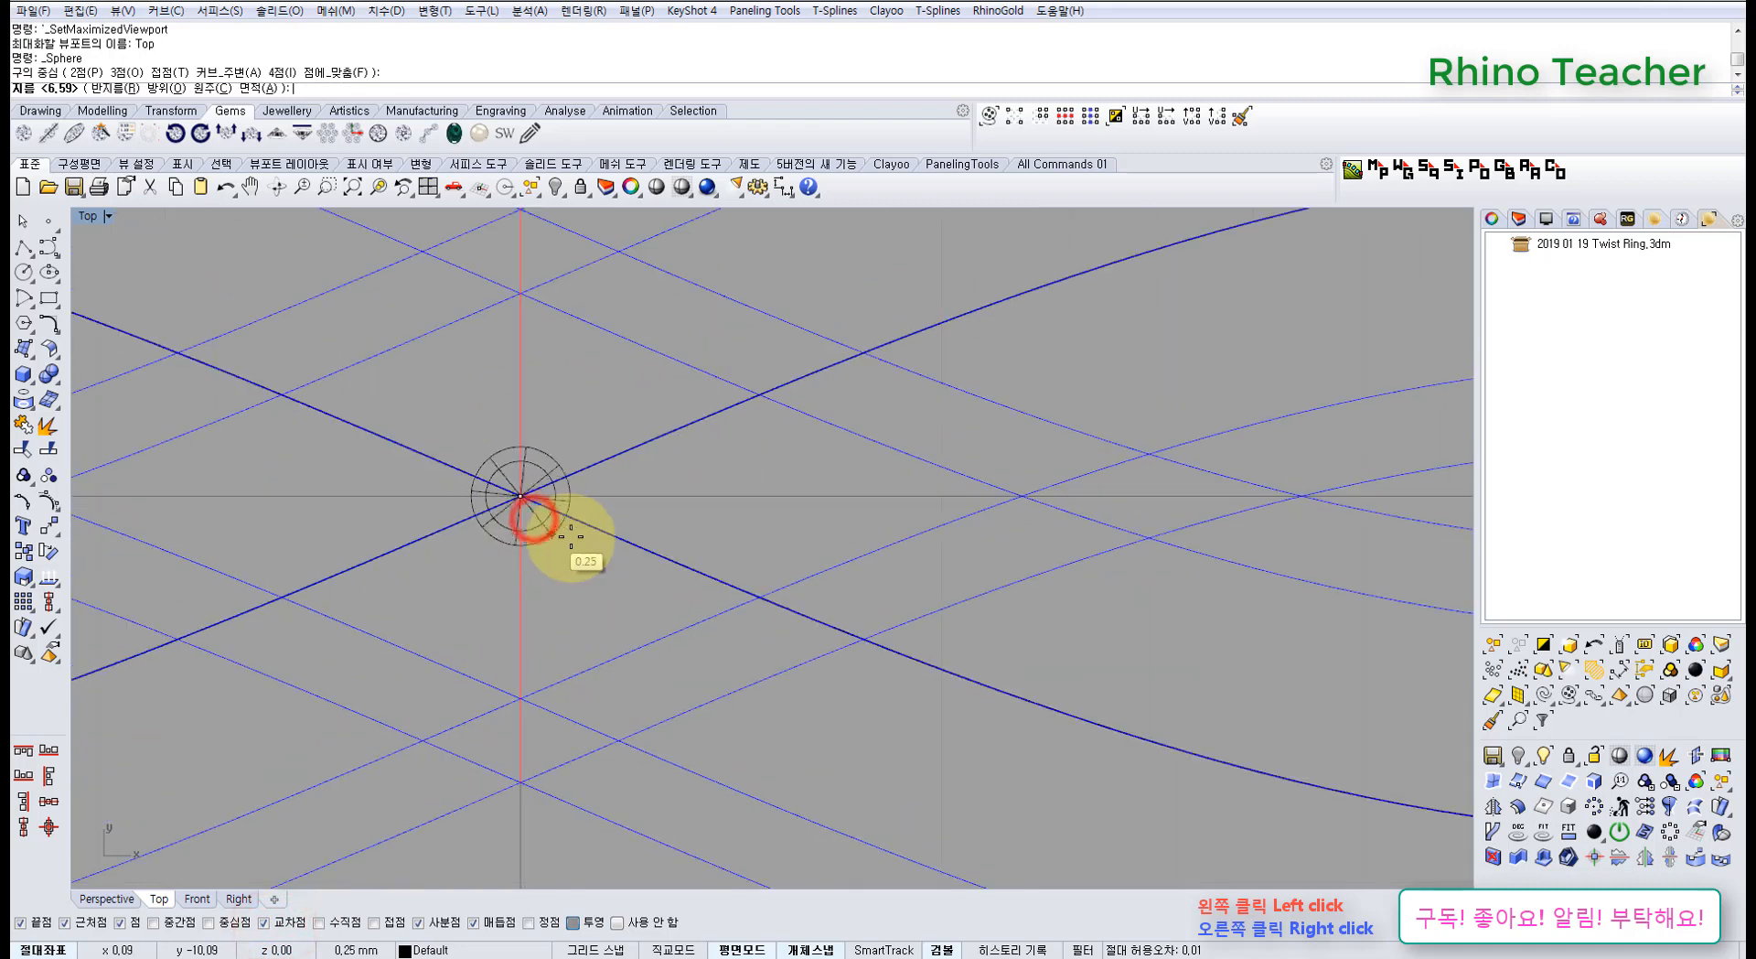
left_click(745, 513)
Raise the sphere about 1 mm along Z so it sits between the strands, and inspect how it fits the crossing
key("ctrl+F4")
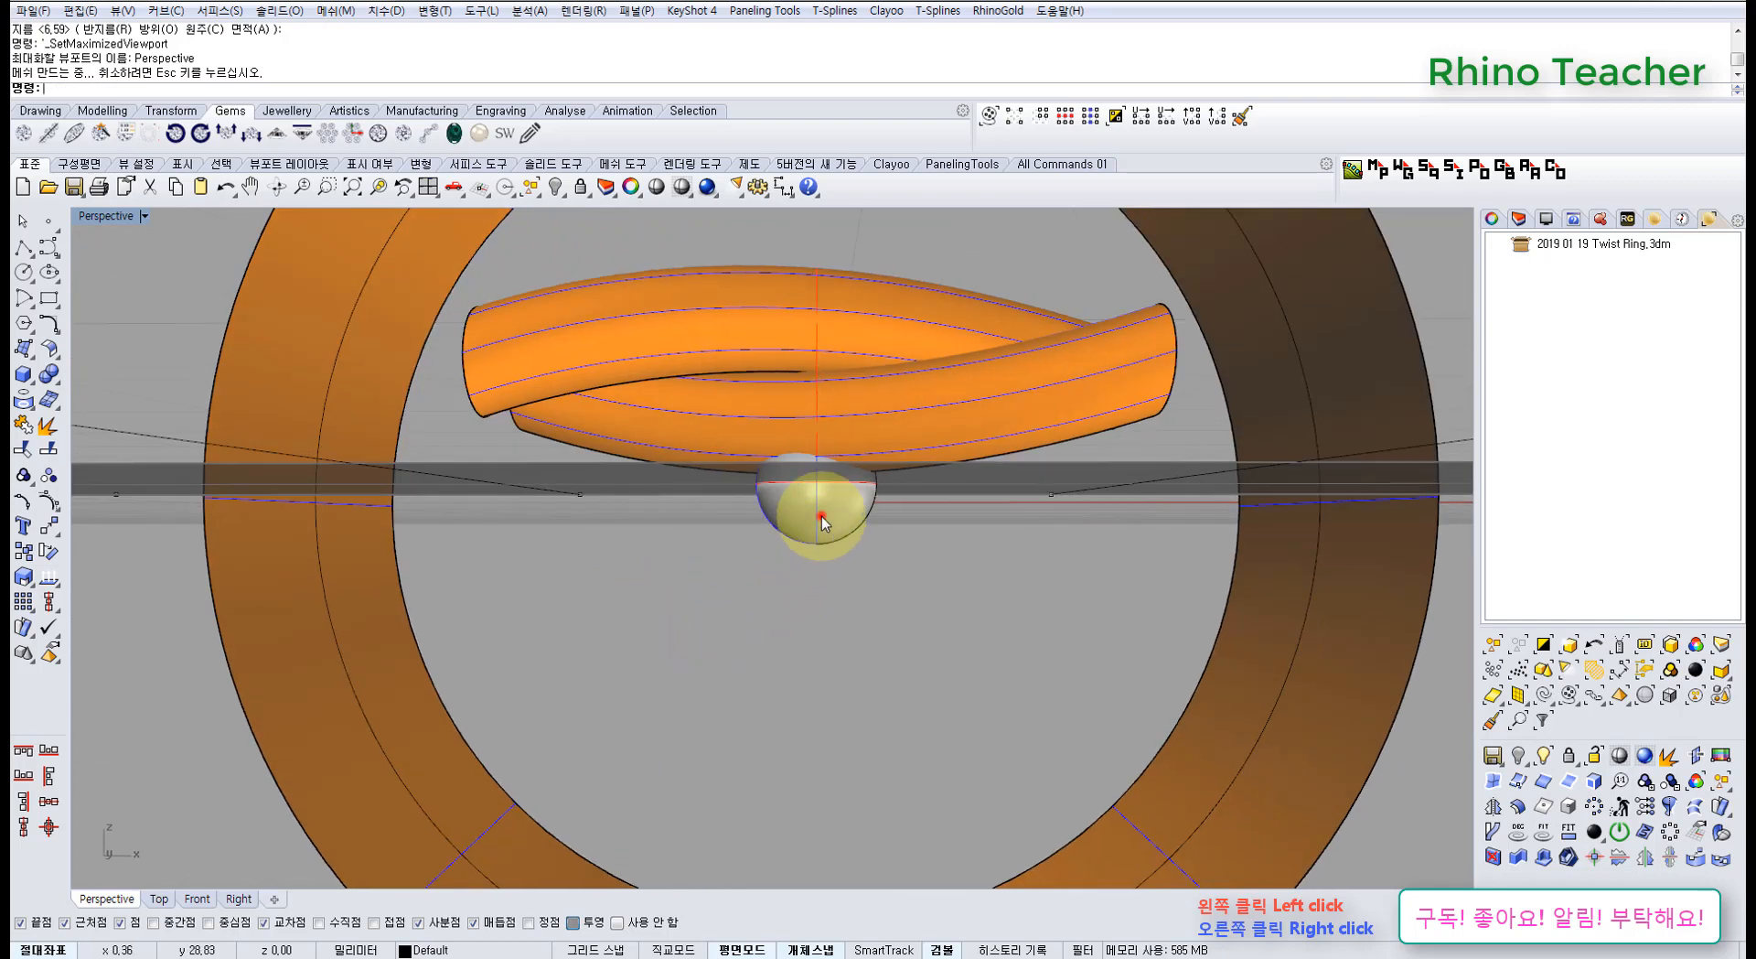
left_click(823, 522)
right_click_drag(823, 522, 759, 525)
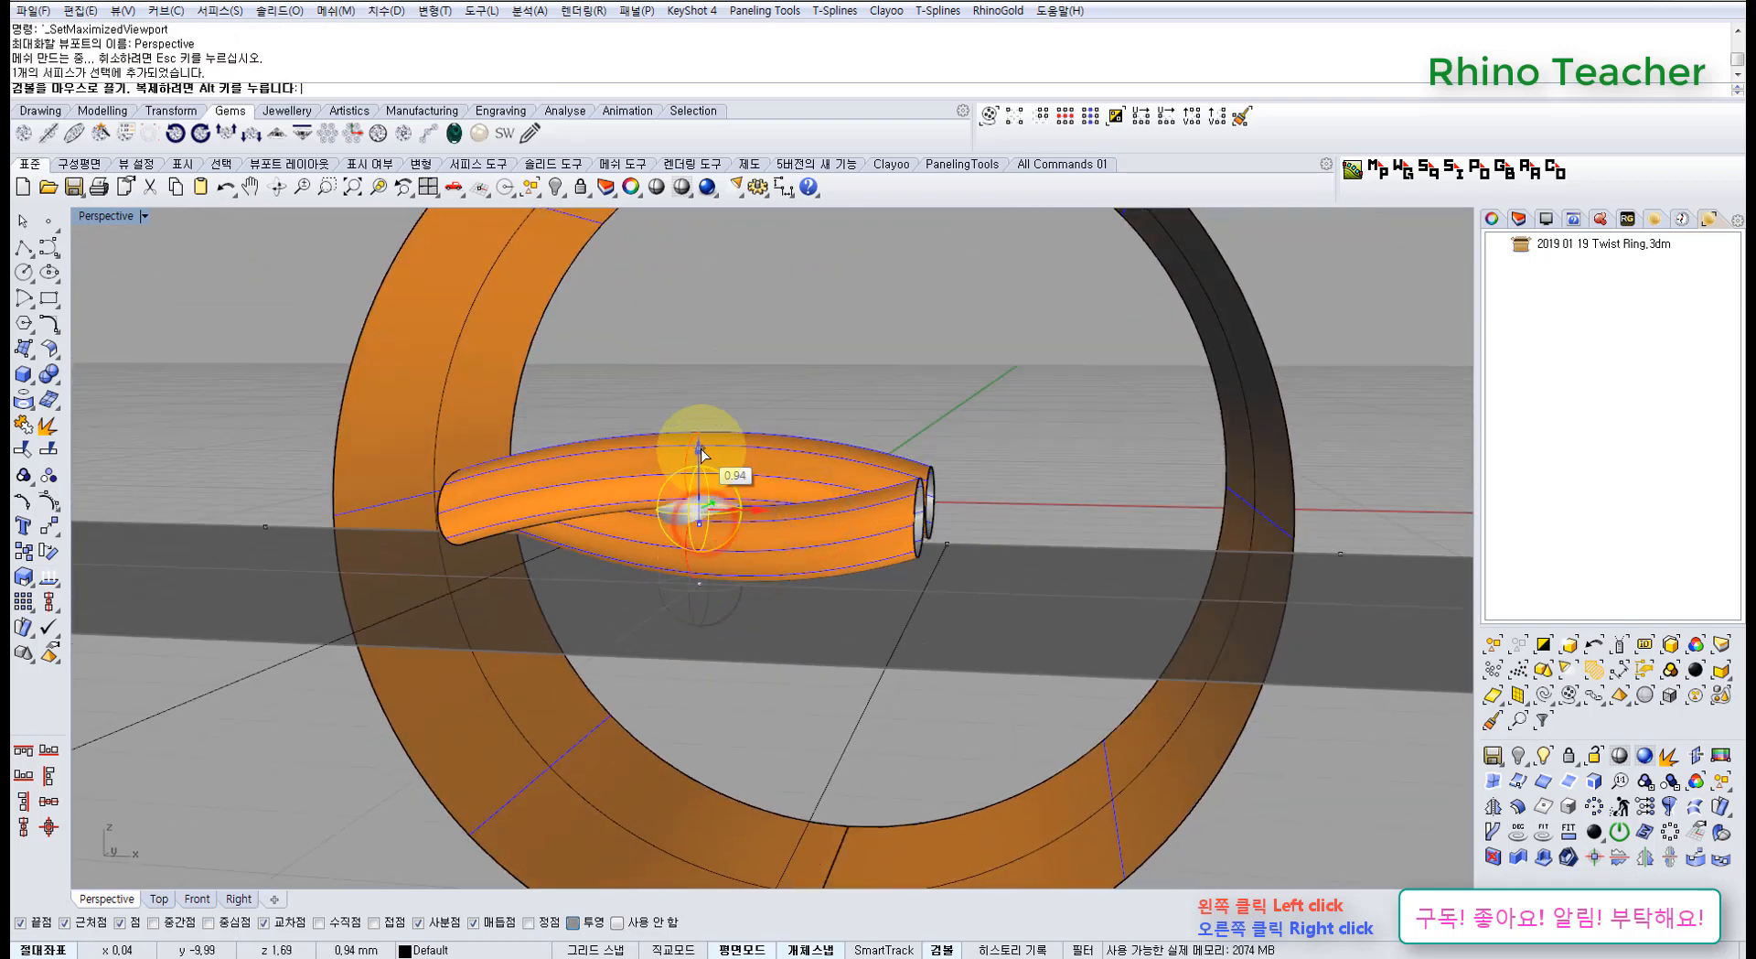
key("ctrl+shift+e")
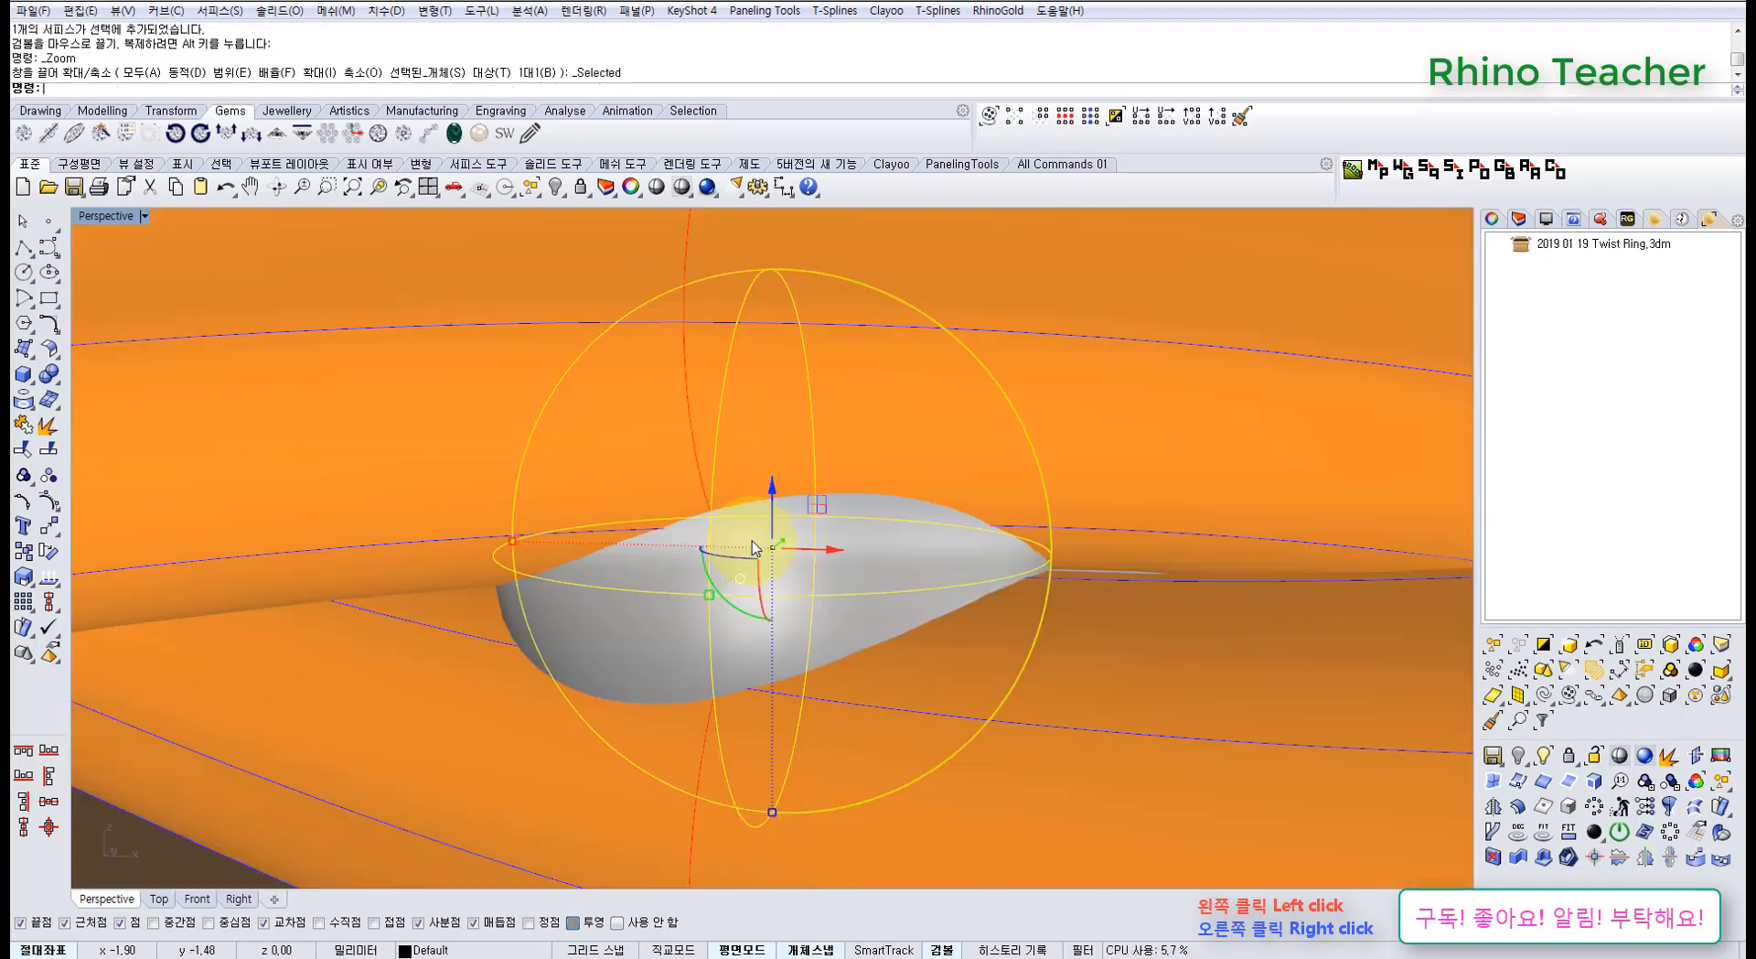
right_click_drag(792, 576, 918, 450)
scroll(846, 659, "down", 5)
right_click_drag(622, 627, 596, 659, "shift")
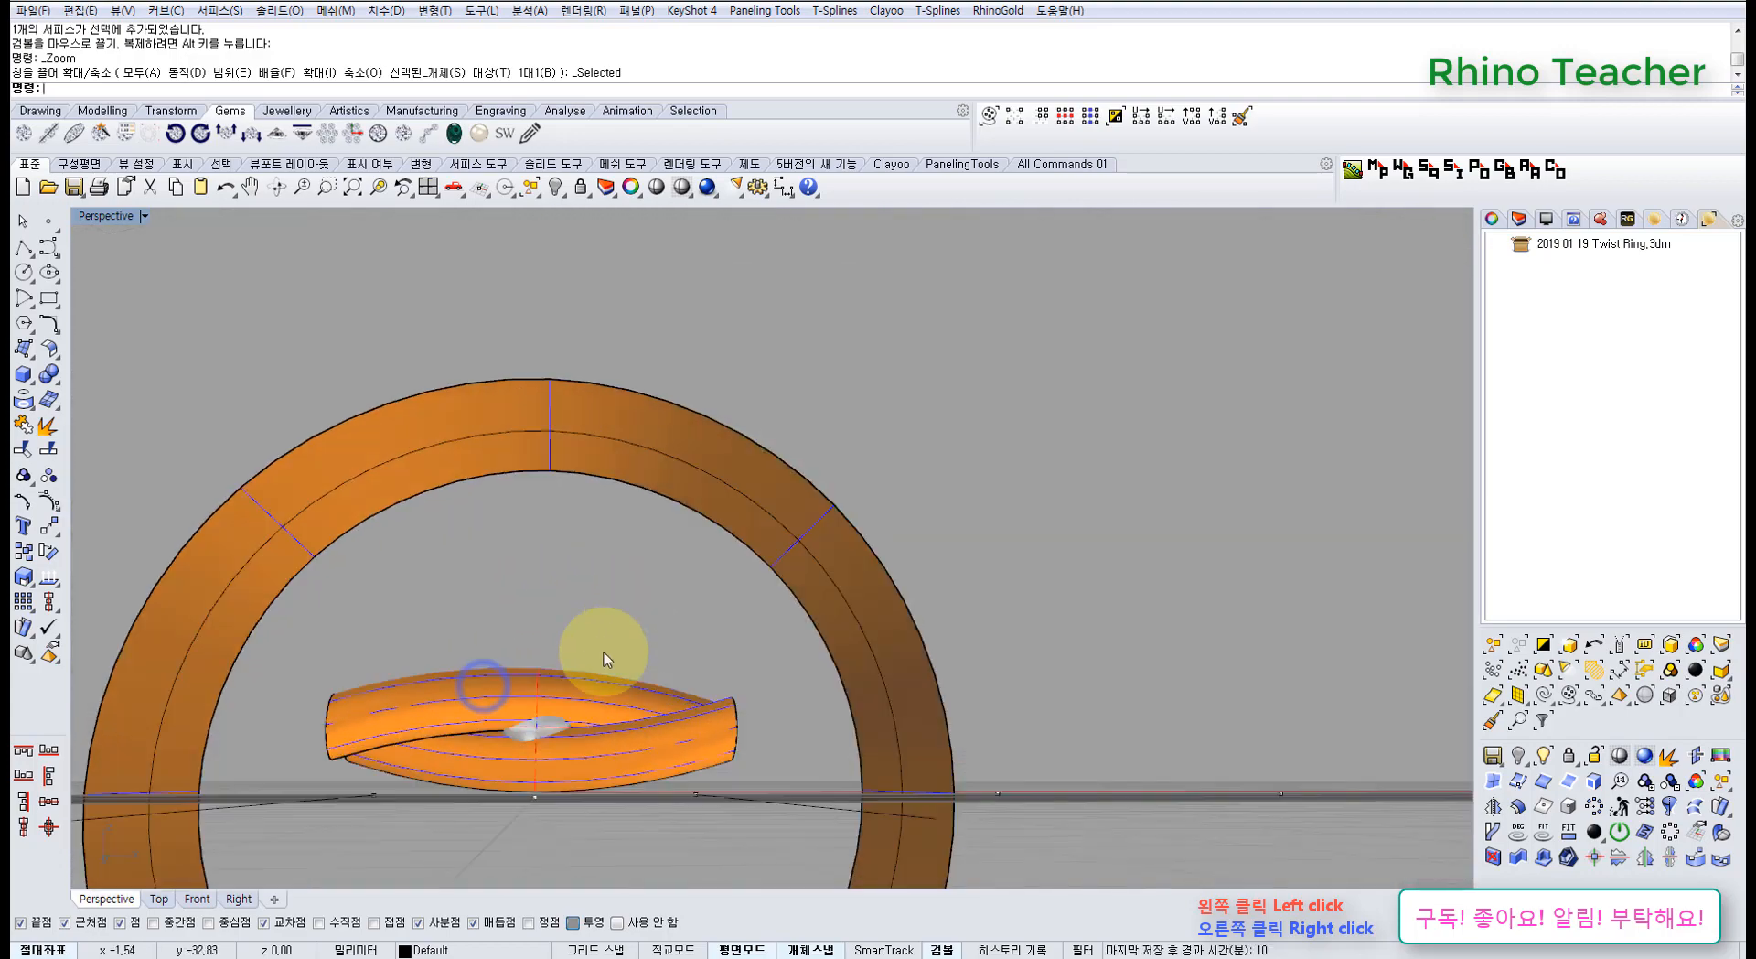
Delete the sphere between the strands and view the crossing in the Right view
scroll(567, 714, "up", 5)
left_click(549, 766)
key("Delete")
scroll(571, 733, "down", 5)
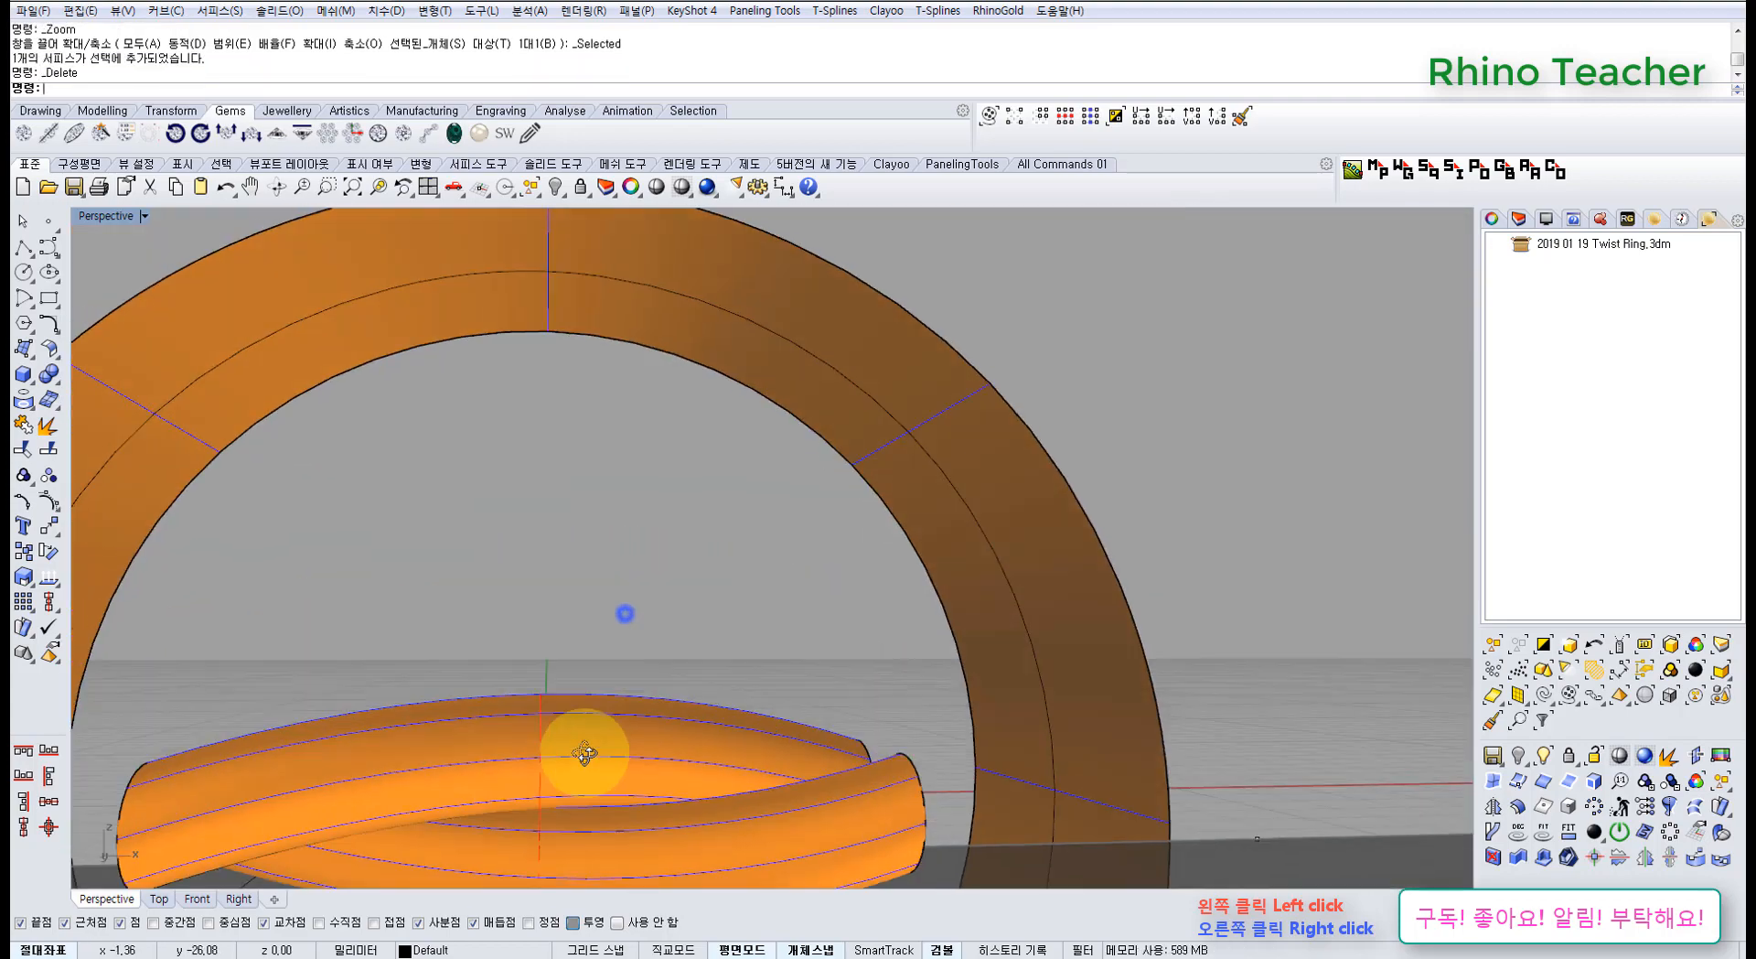
right_click_drag(580, 742, 665, 571)
key("ctrl+F3")
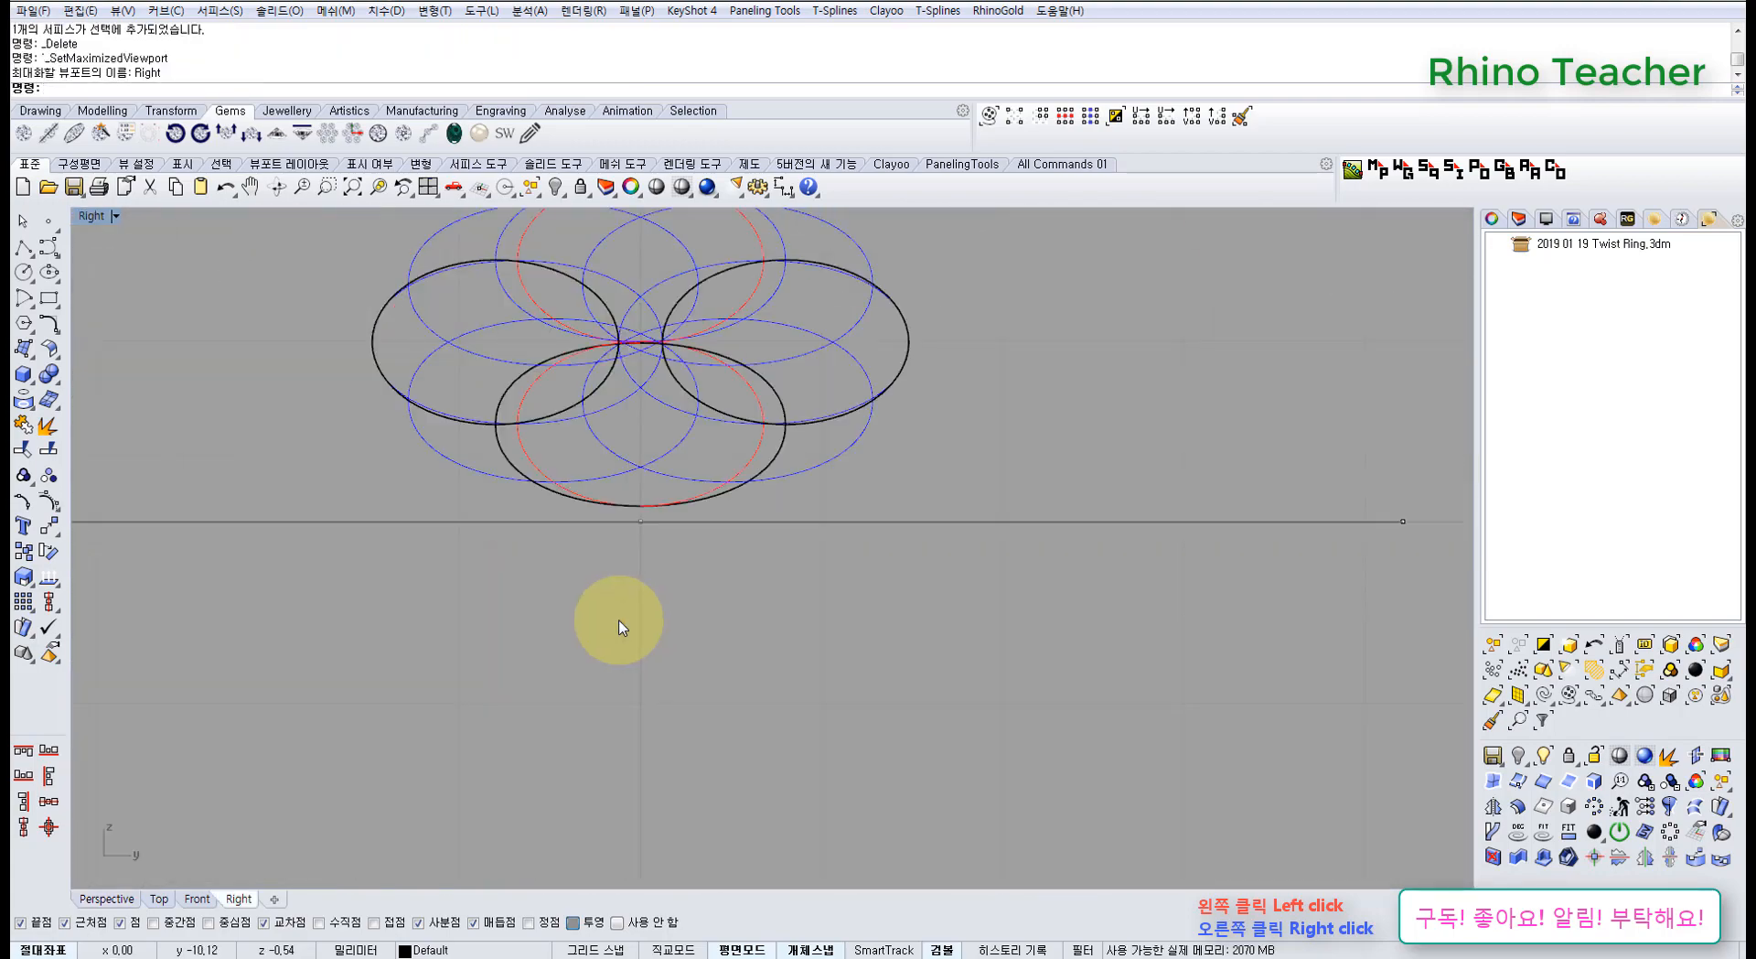
Select both strands in the Front view and undo the deletion of the sphere
key("ctrl+F2")
scroll(686, 619, "up", 3)
left_click(725, 409)
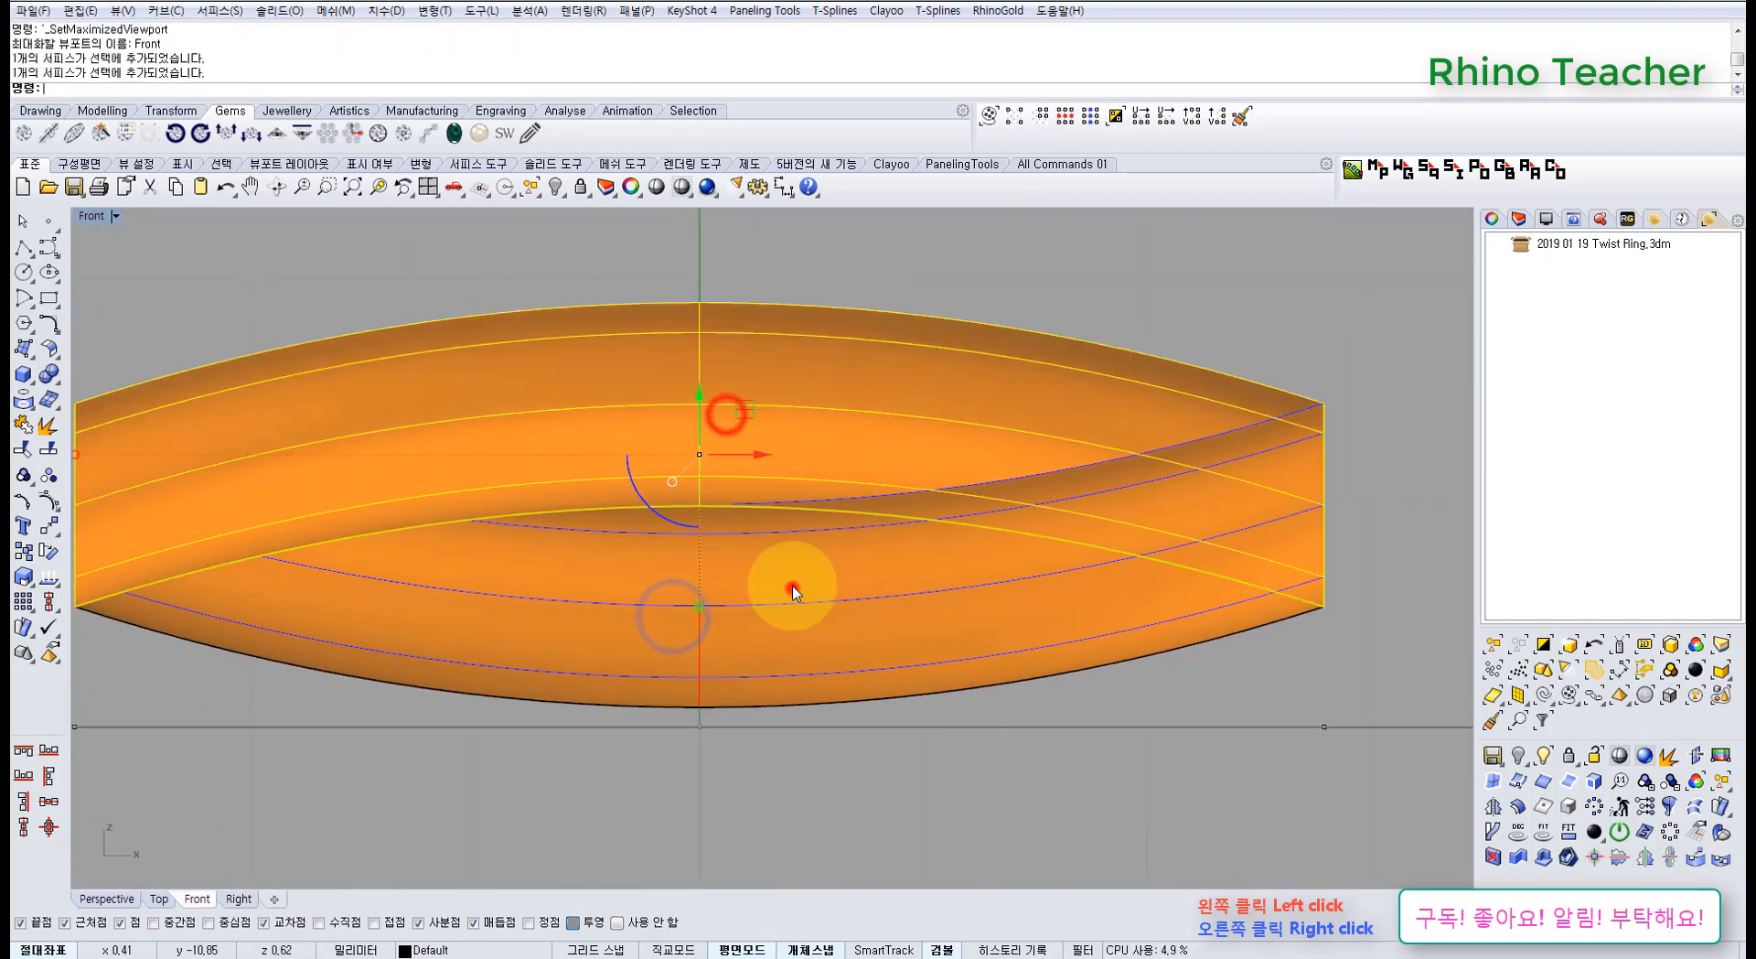
left_click(792, 588)
scroll(709, 579, "up", 2)
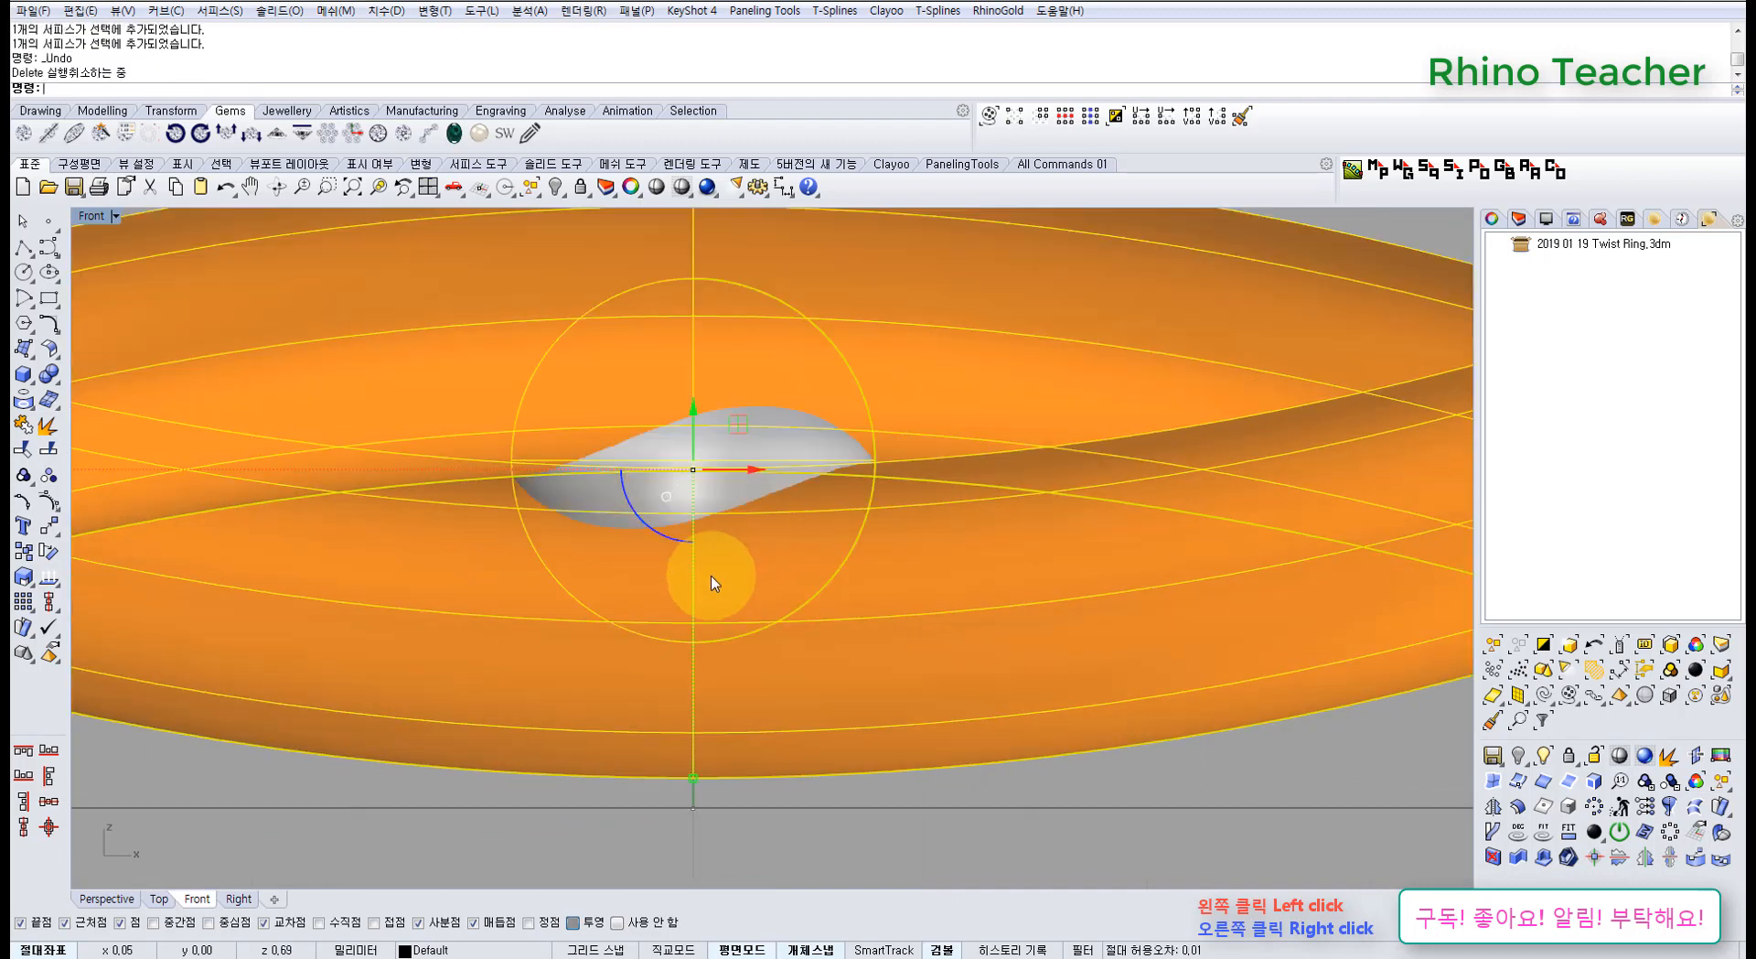
Select both strands together with the sphere between them in the Front view
key("Escape")
right_click_drag(713, 562, 621, 571)
scroll(618, 566, "down", 6)
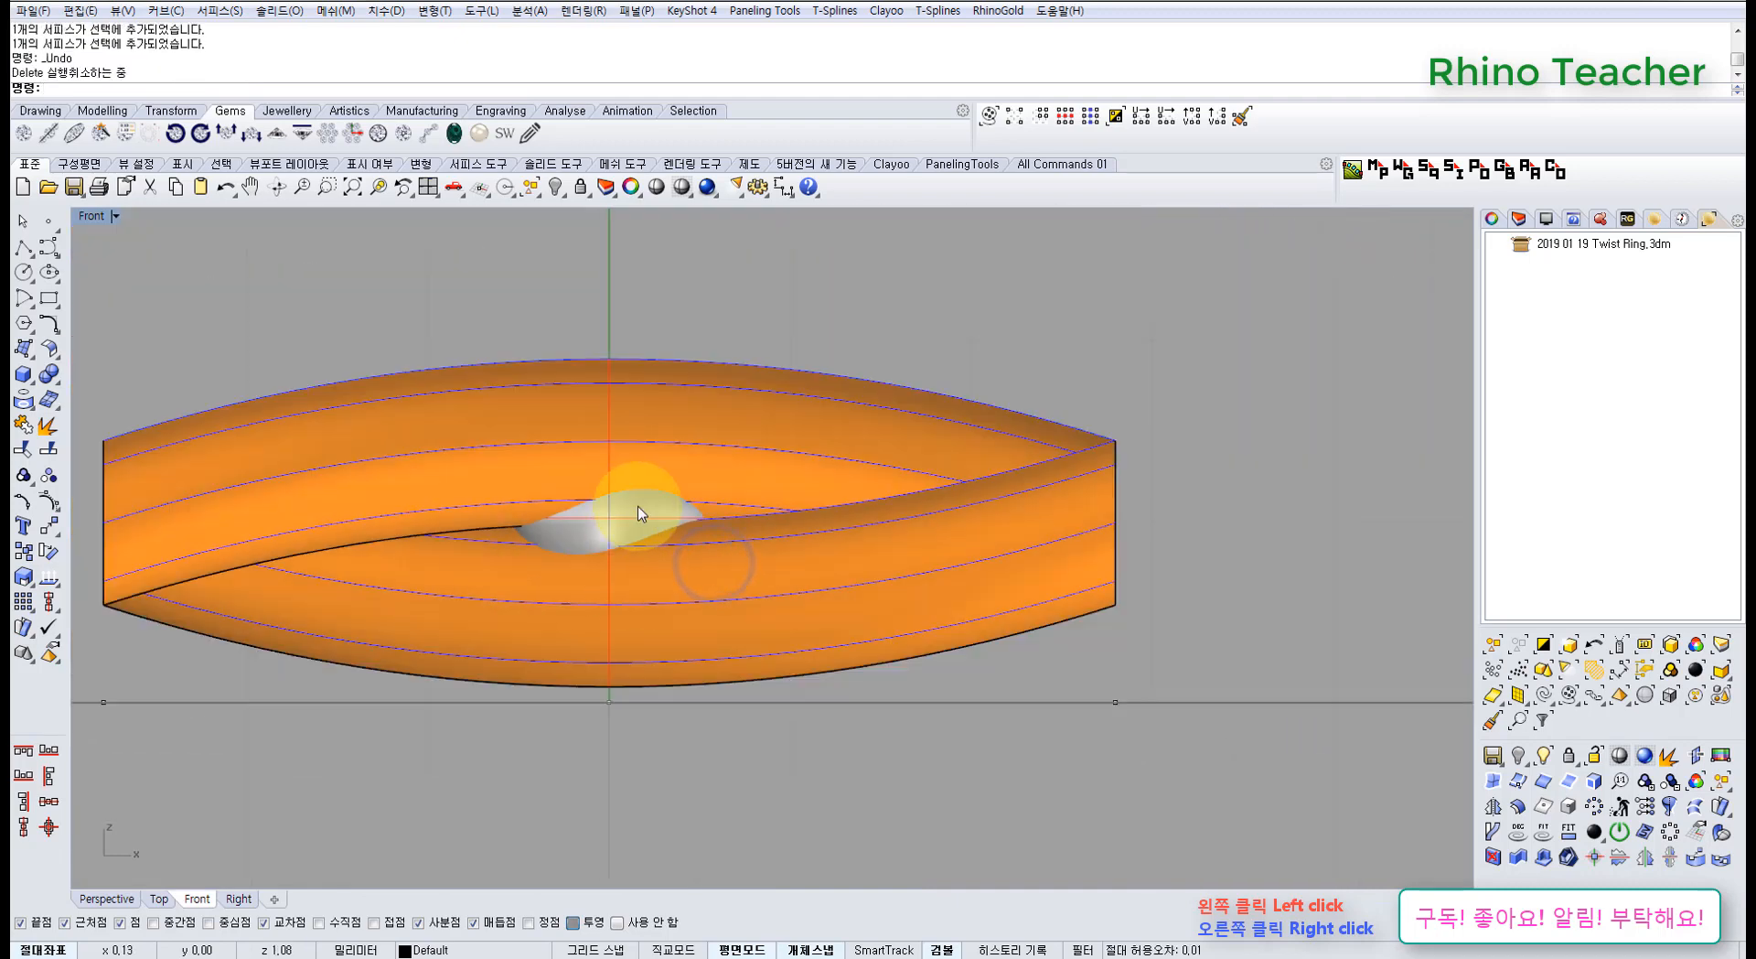
scroll(641, 514, "up", 3)
left_click(821, 441)
scroll(822, 441, "down", 3)
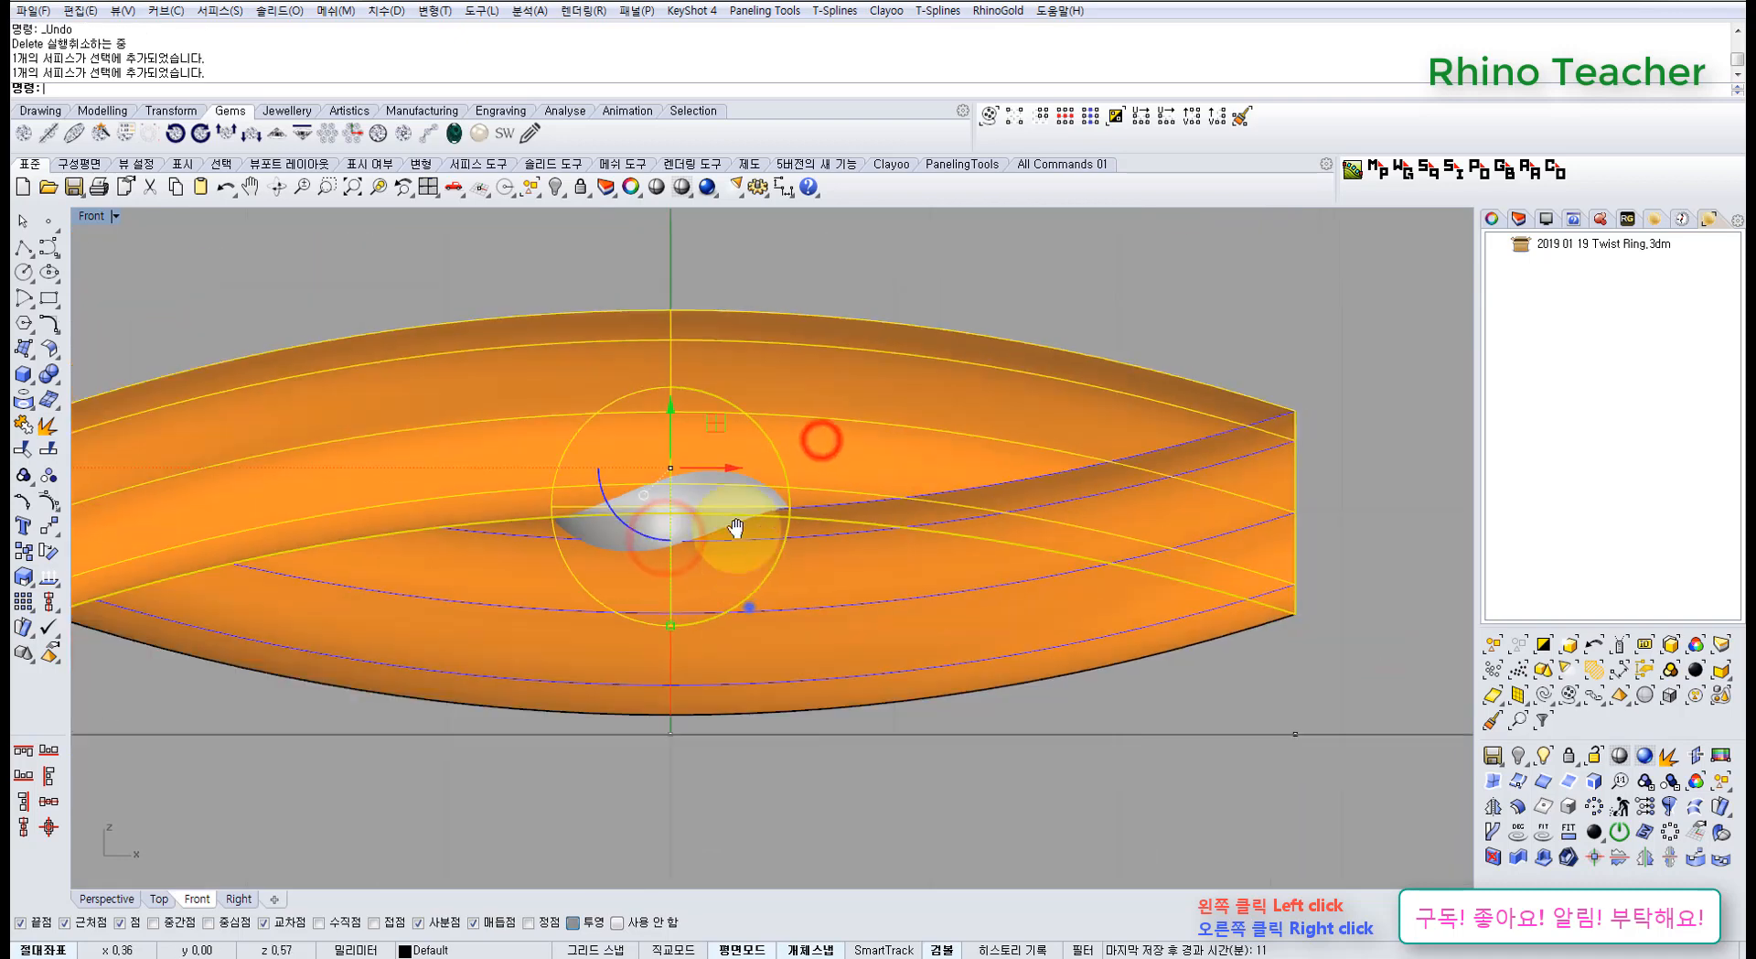
right_click_drag(744, 607, 744, 521)
left_click(752, 520)
scroll(709, 583, "up", 5)
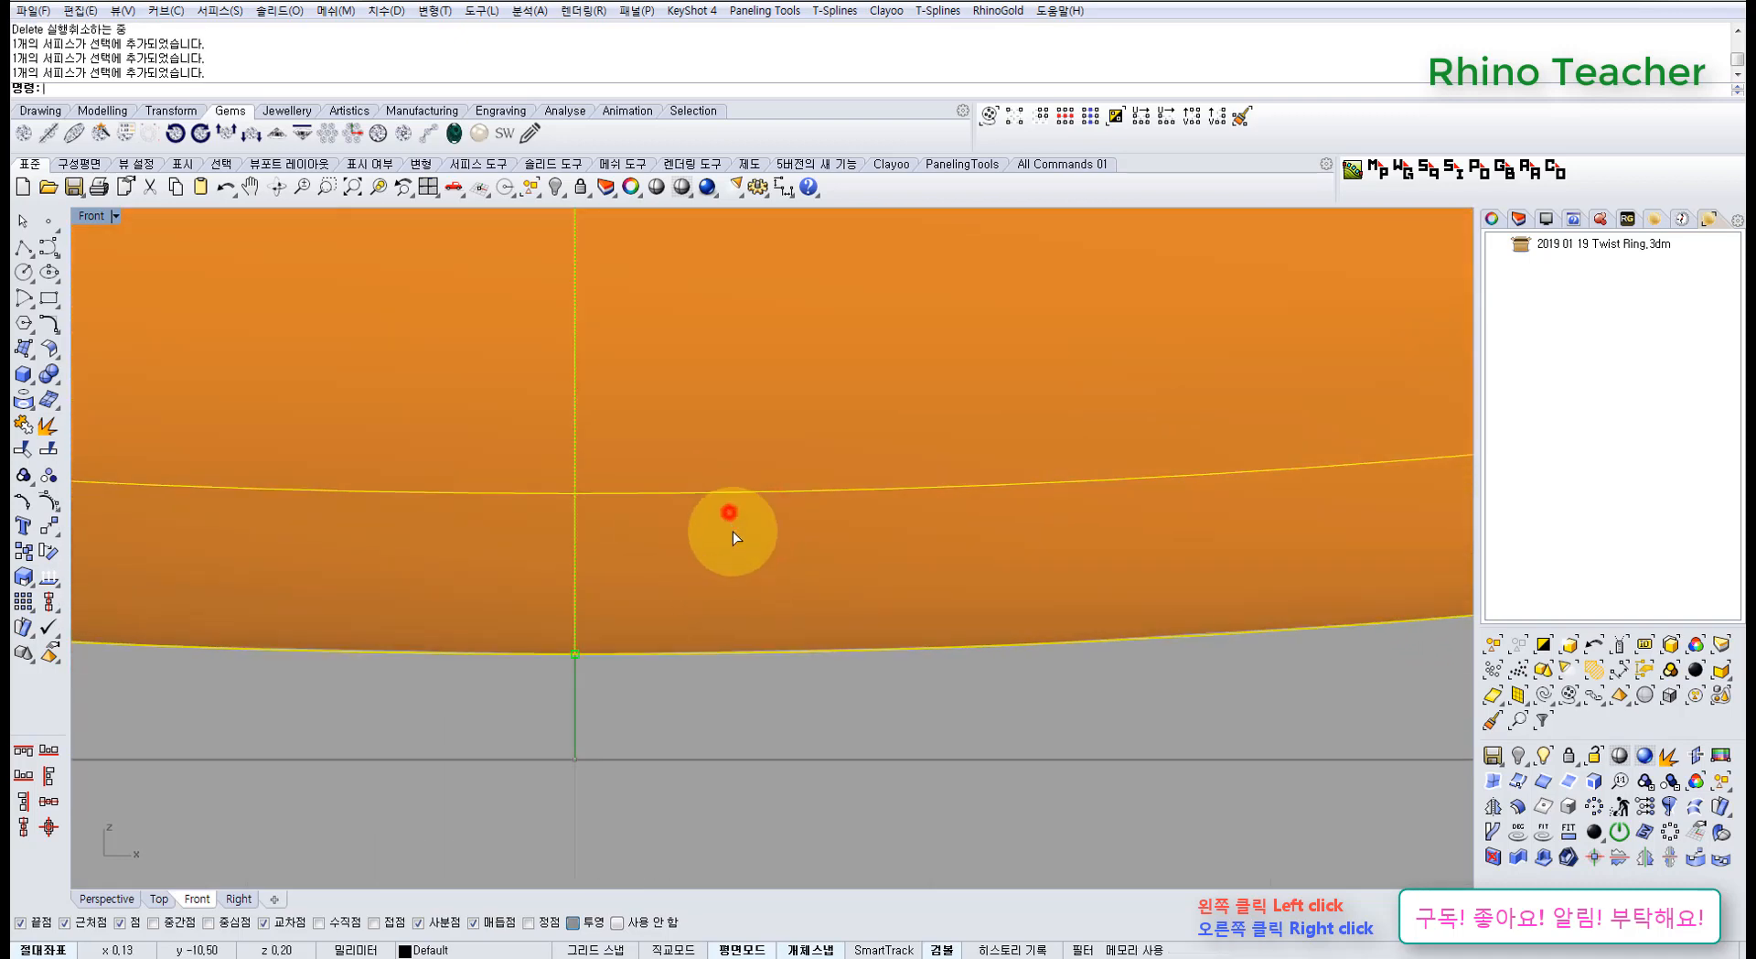
left_click_drag(733, 531, 743, 617)
scroll(739, 616, "down", 3)
key("ctrl+z")
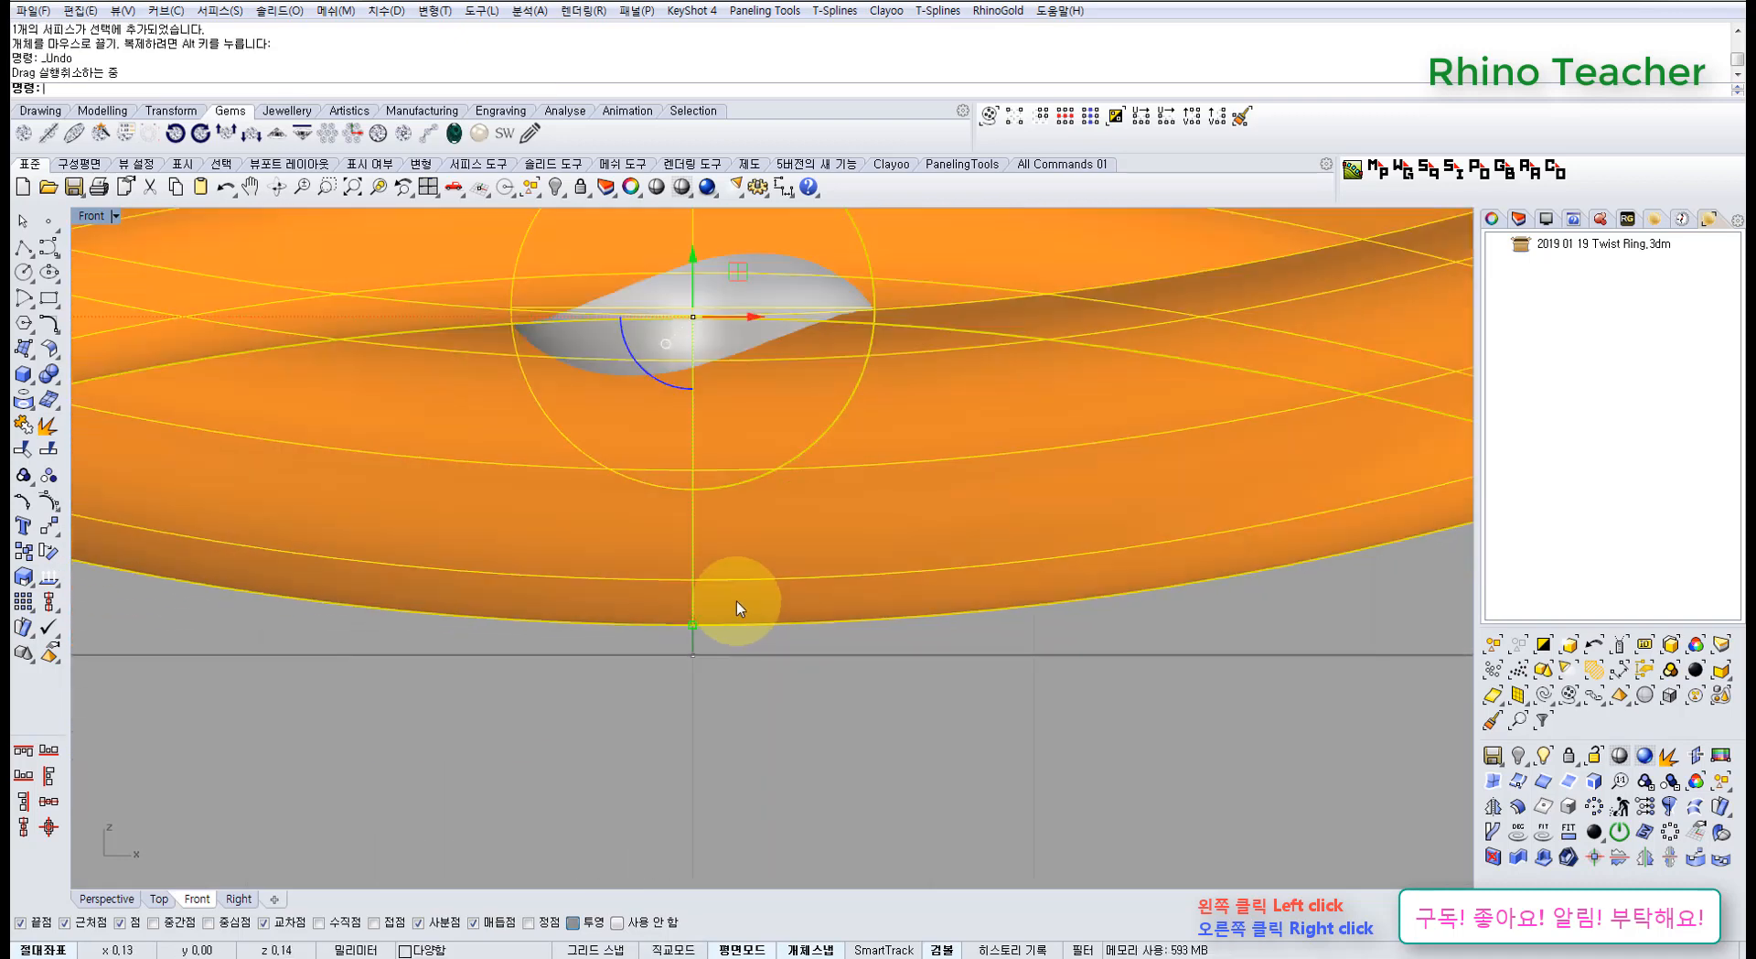
Group the strands and sphere, align their bottom to height 0 in the Front view, and ungroup them
scroll(722, 618, "down", 4)
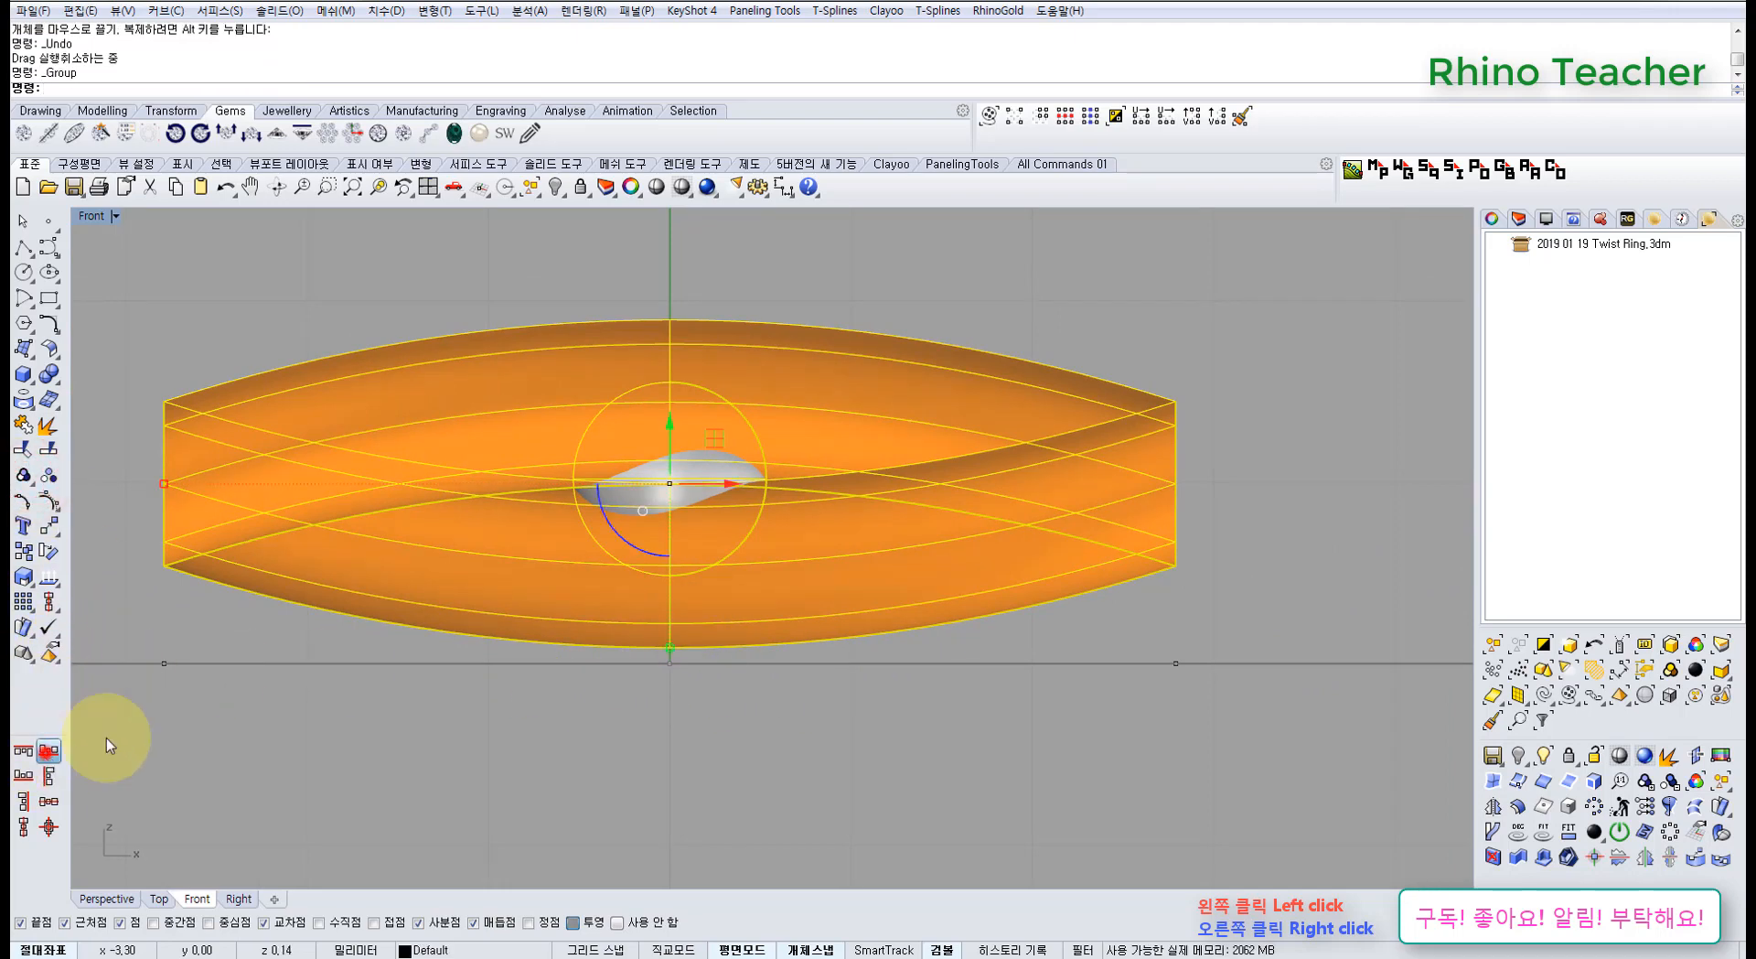
left_click(49, 750)
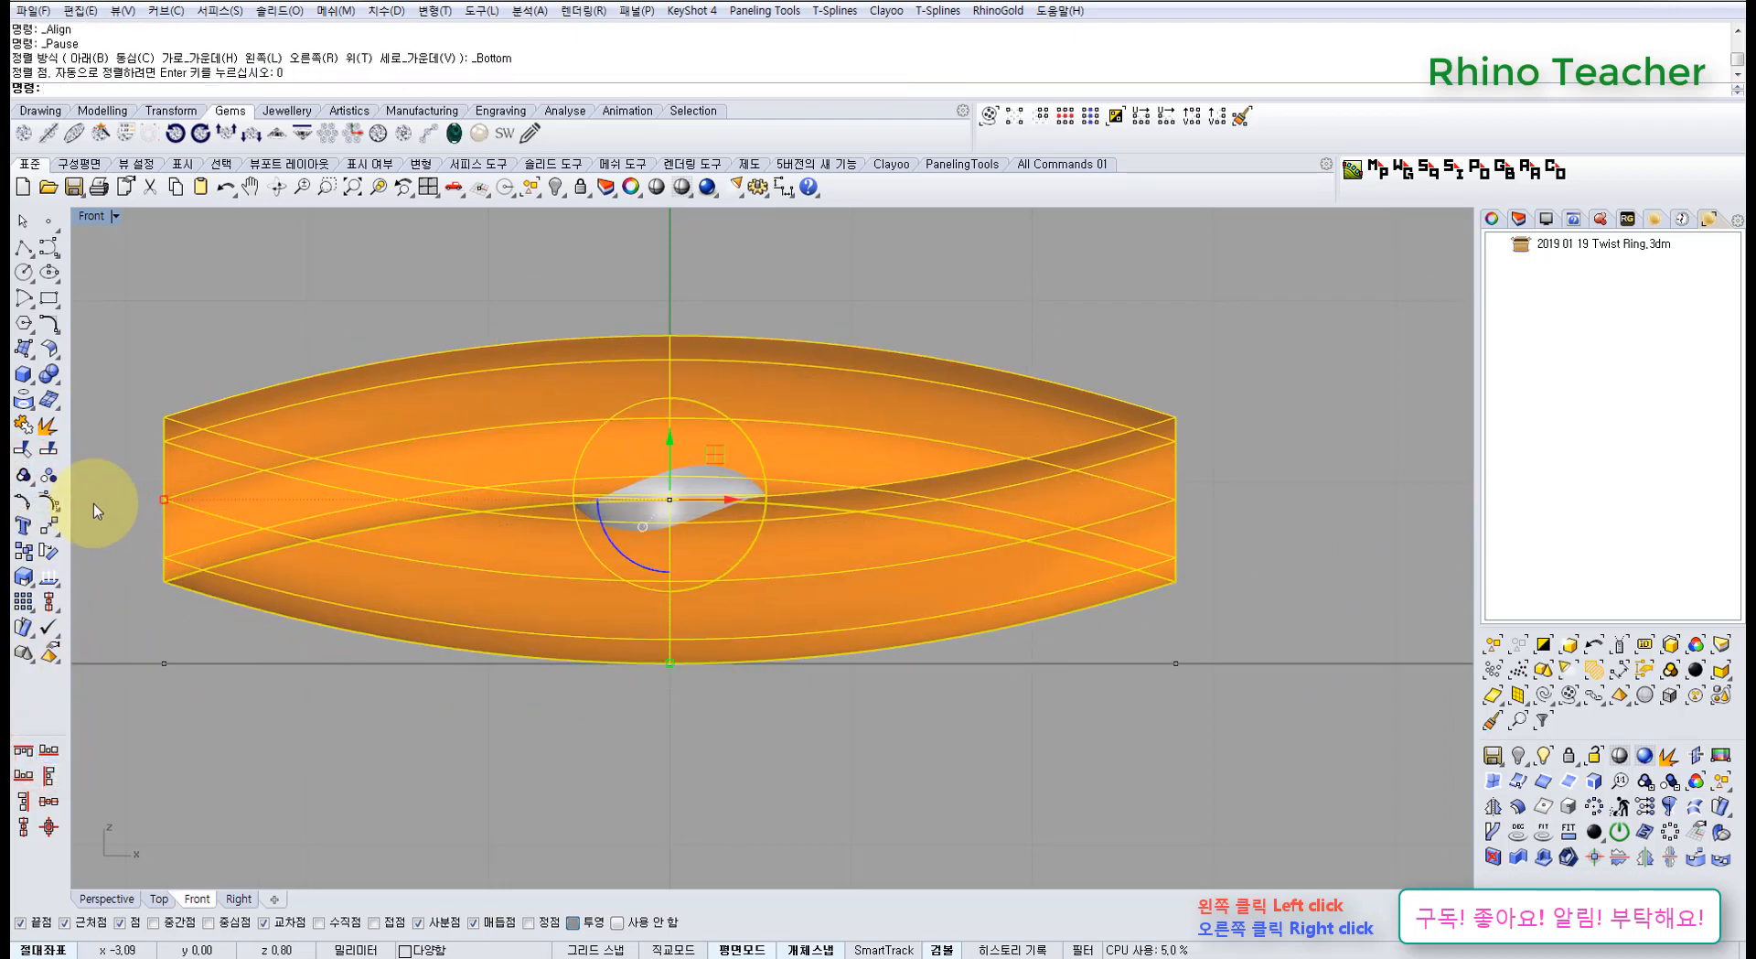
left_click(50, 477)
Copy the strands and sphere four times end to end in the Top view, filling the strip to its left end
key("ctrl+F1")
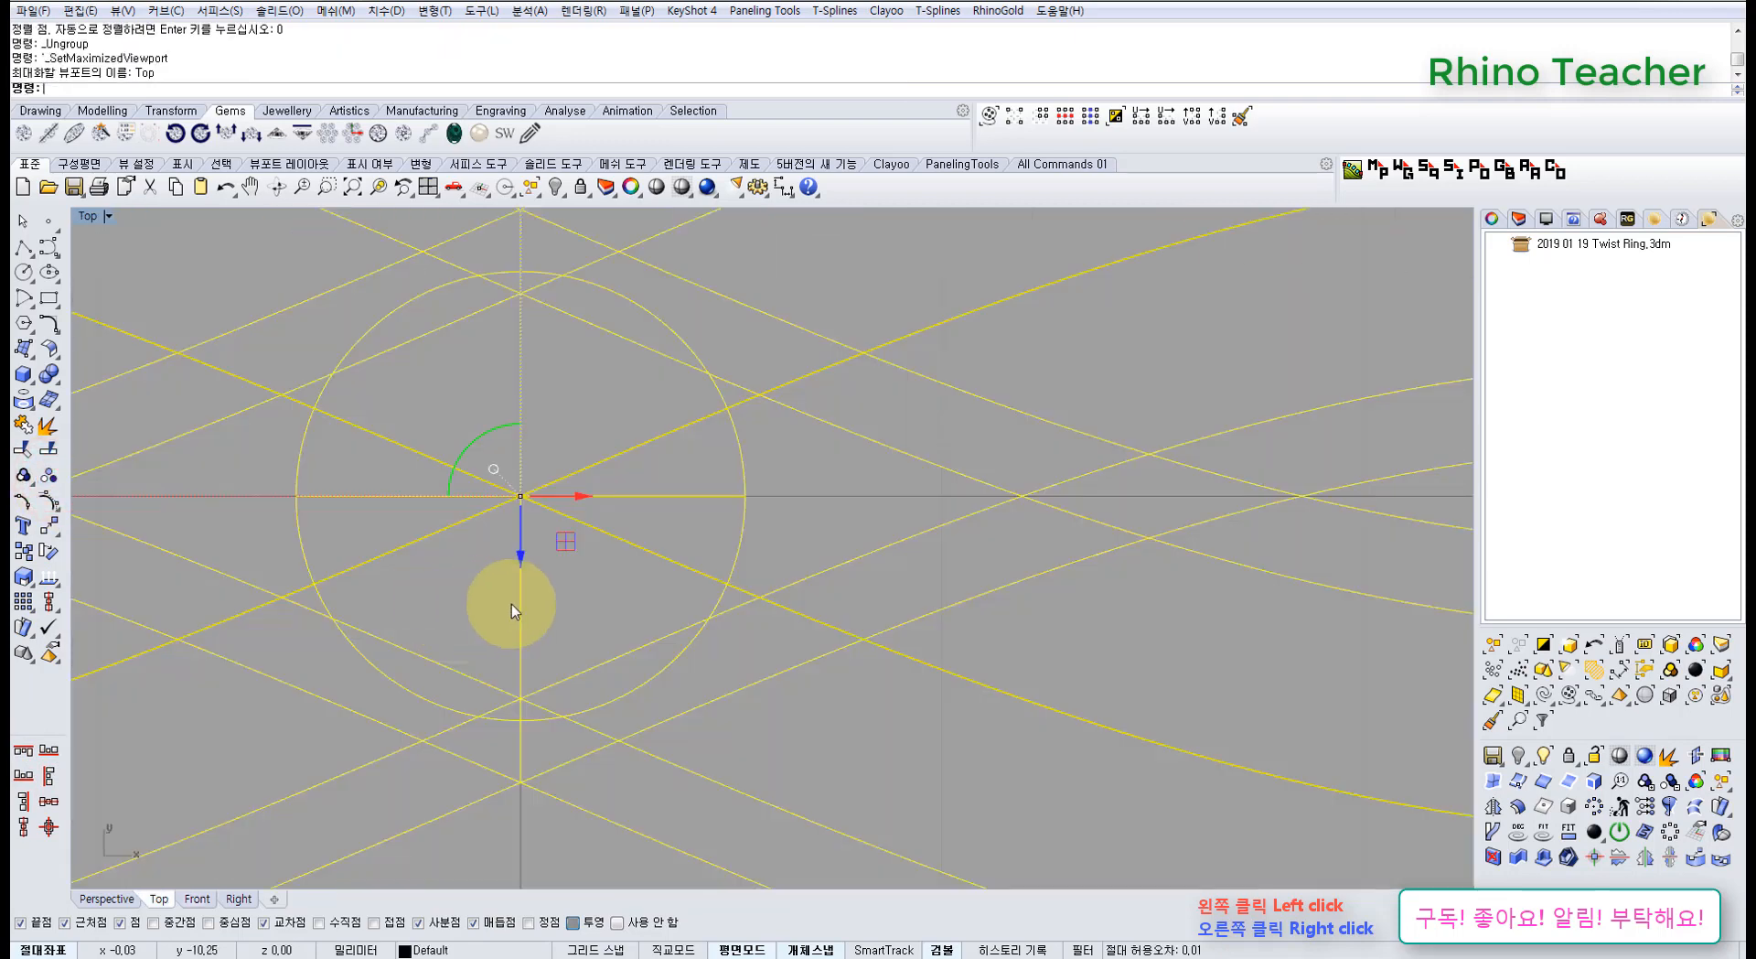
scroll(512, 603, "down", 12)
right_click_drag(527, 616, 715, 613)
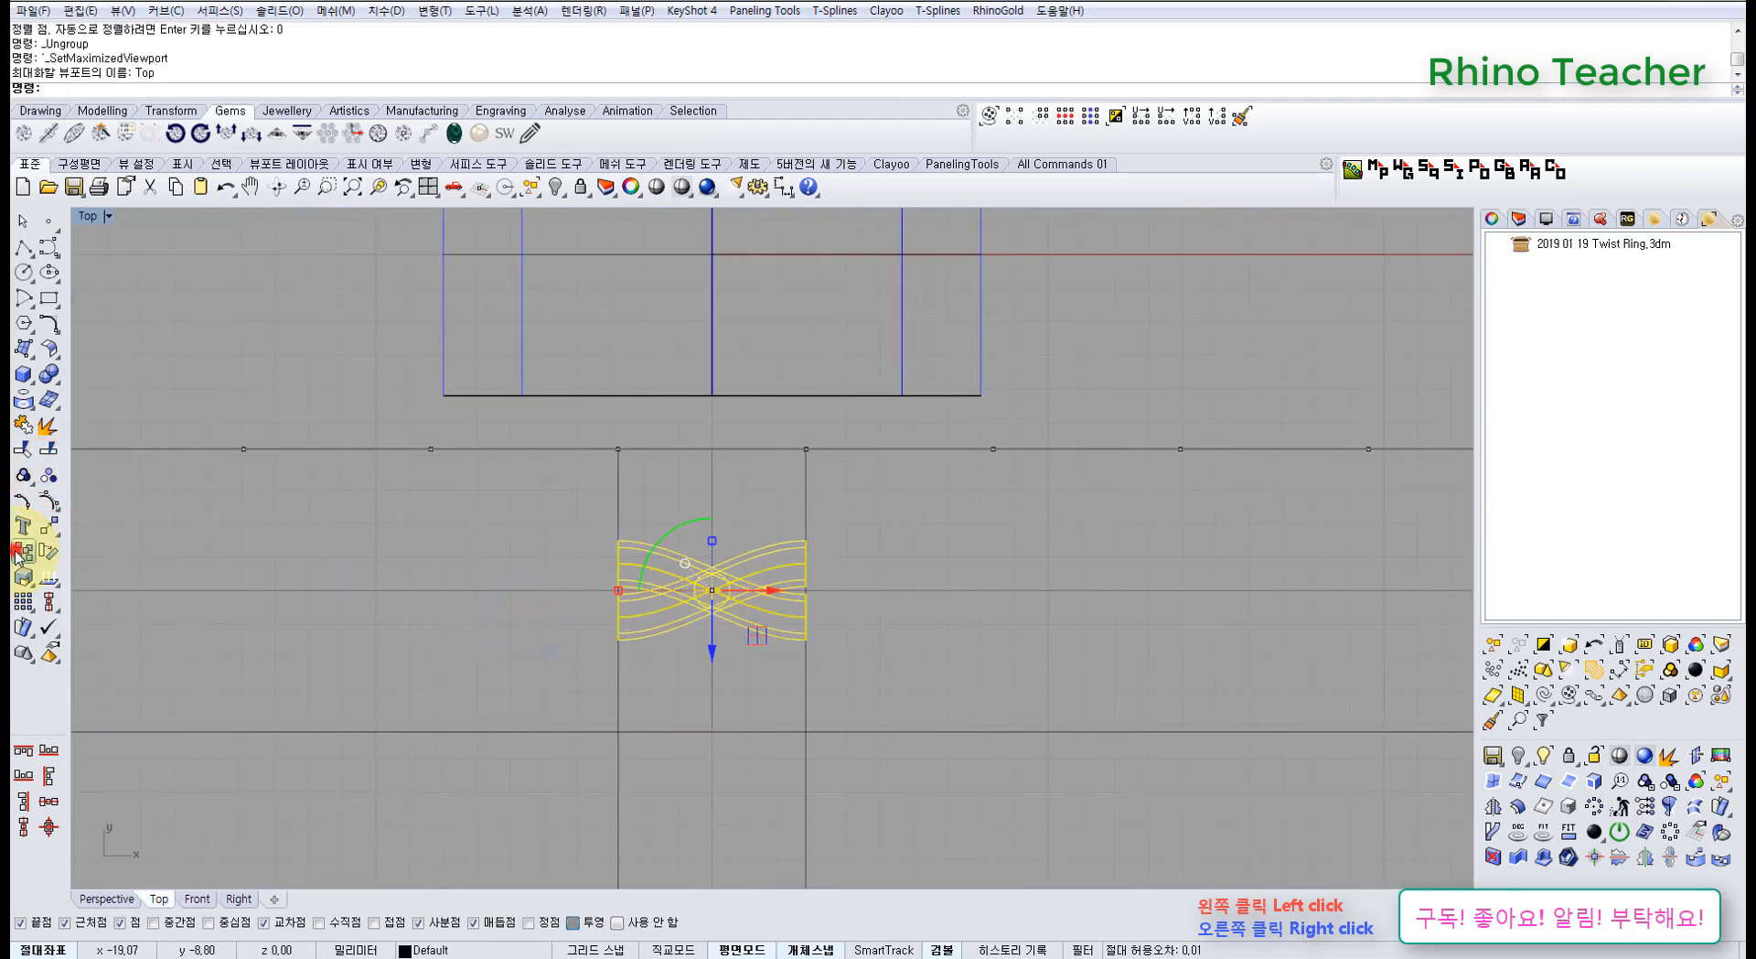
left_click(20, 551)
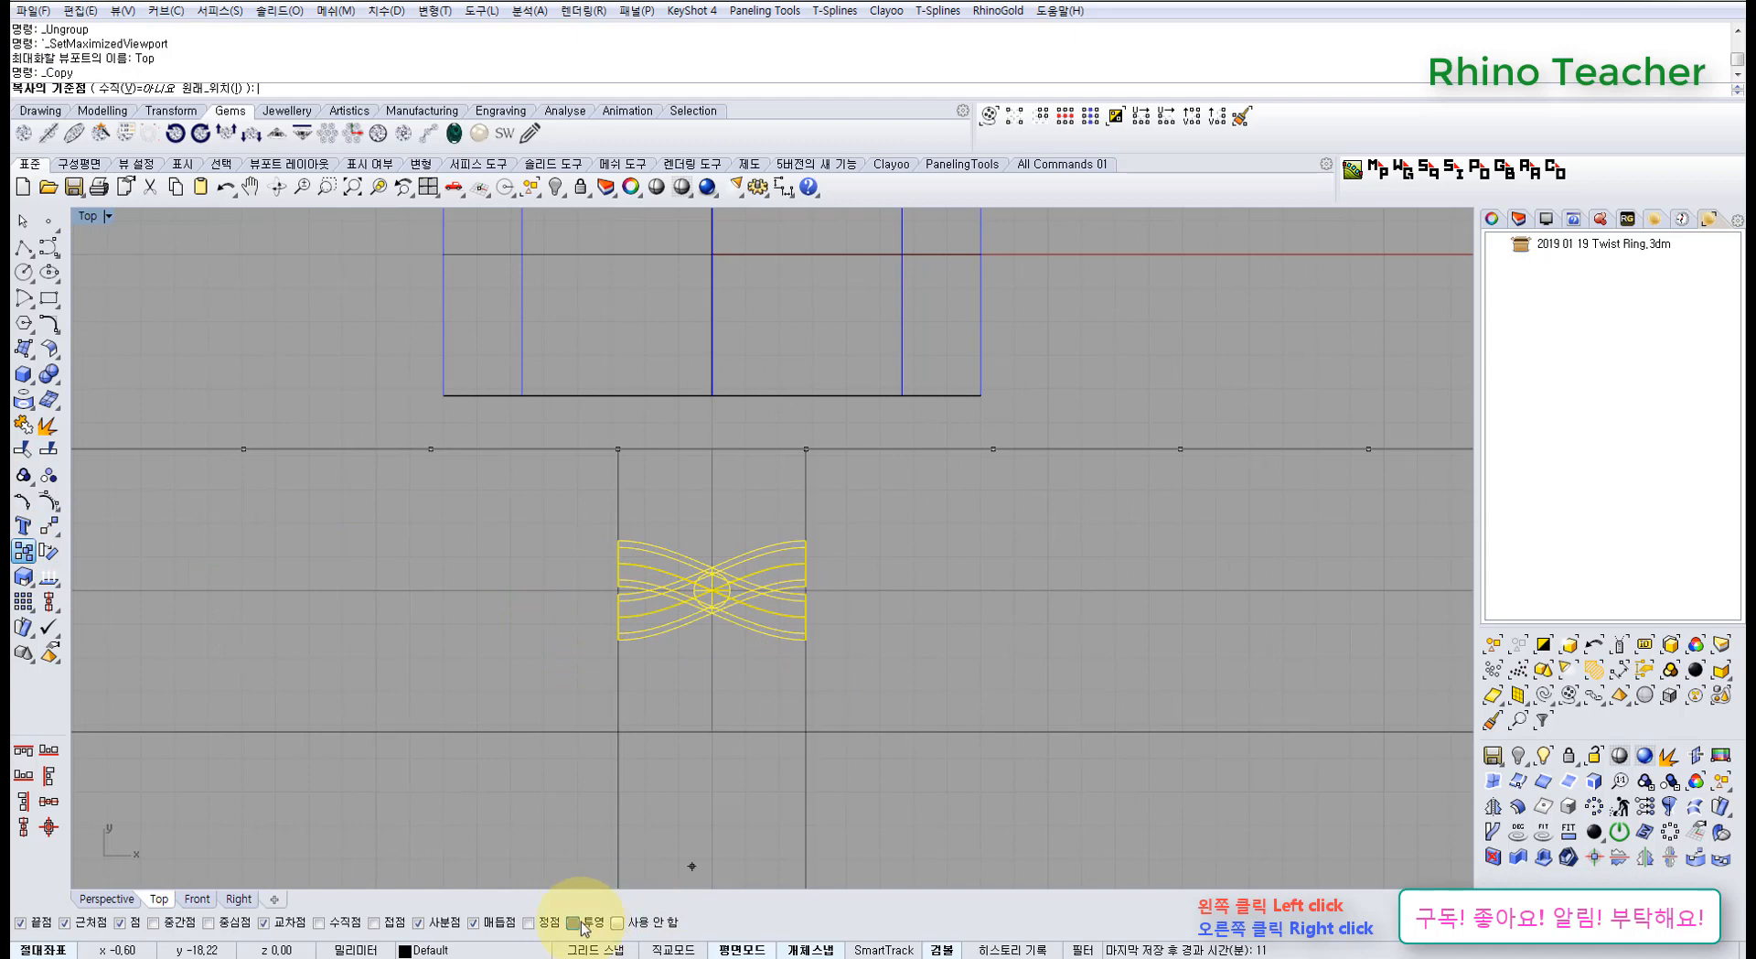
left_click(812, 622)
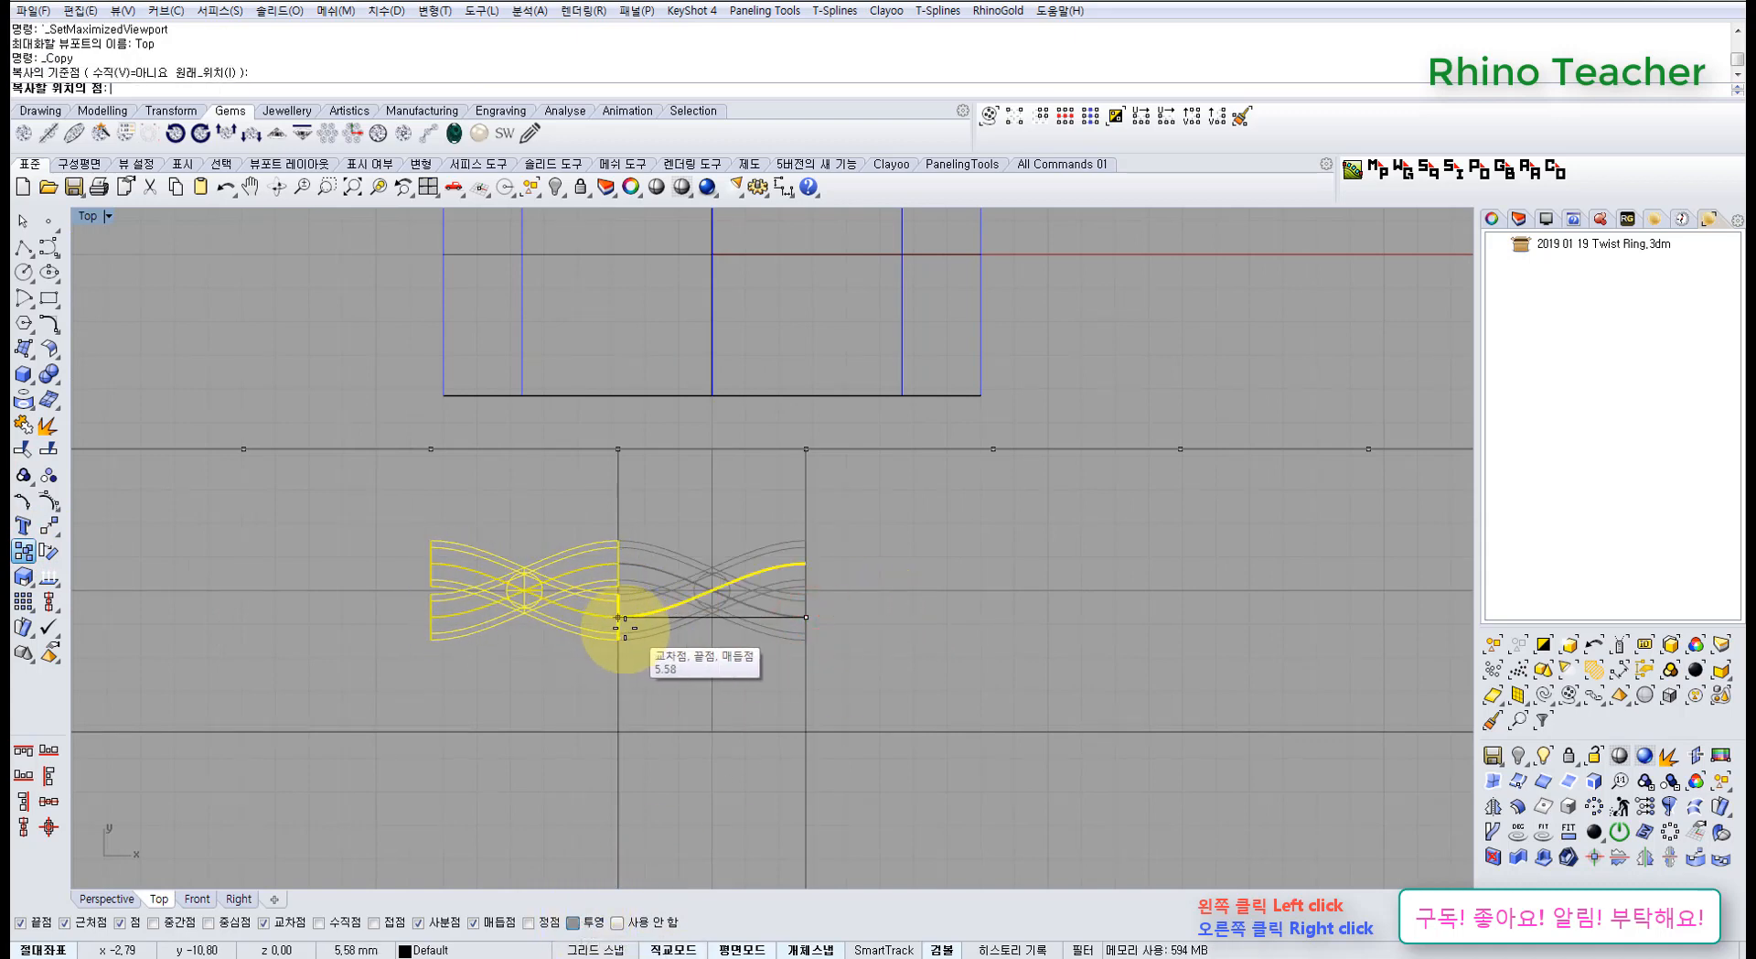
left_click(618, 628)
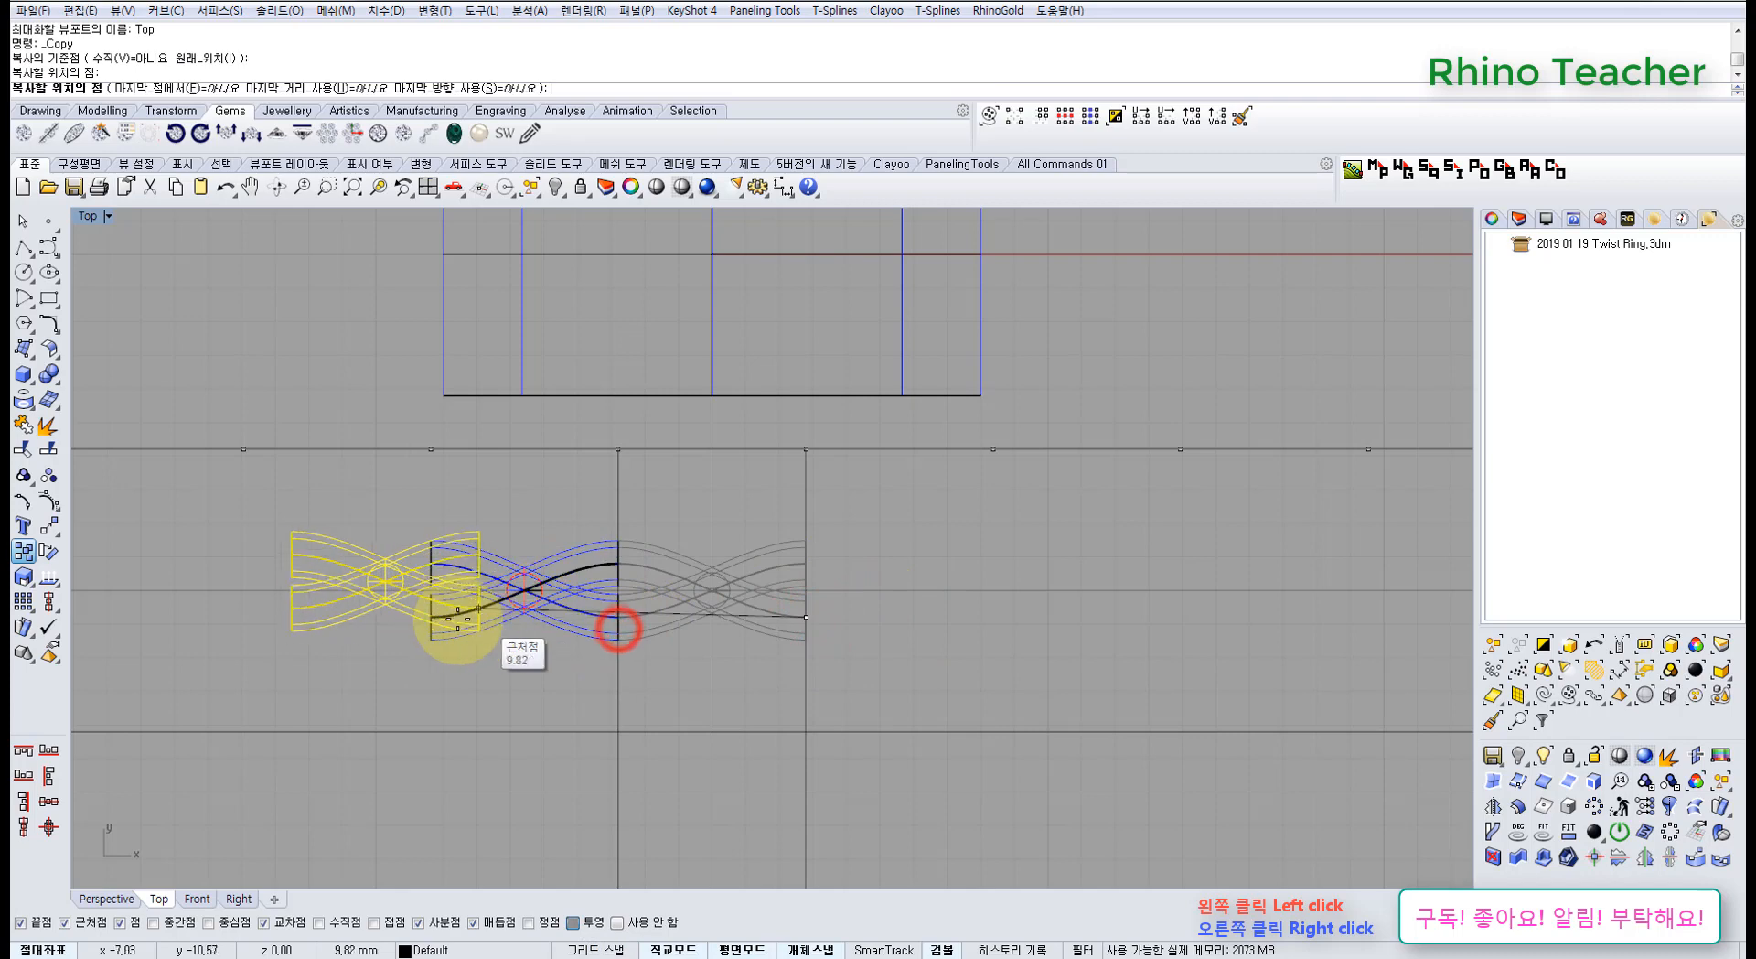
left_click(432, 619)
scroll(431, 619, "down", 3)
right_click_drag(138, 627, 393, 647)
left_click(590, 629)
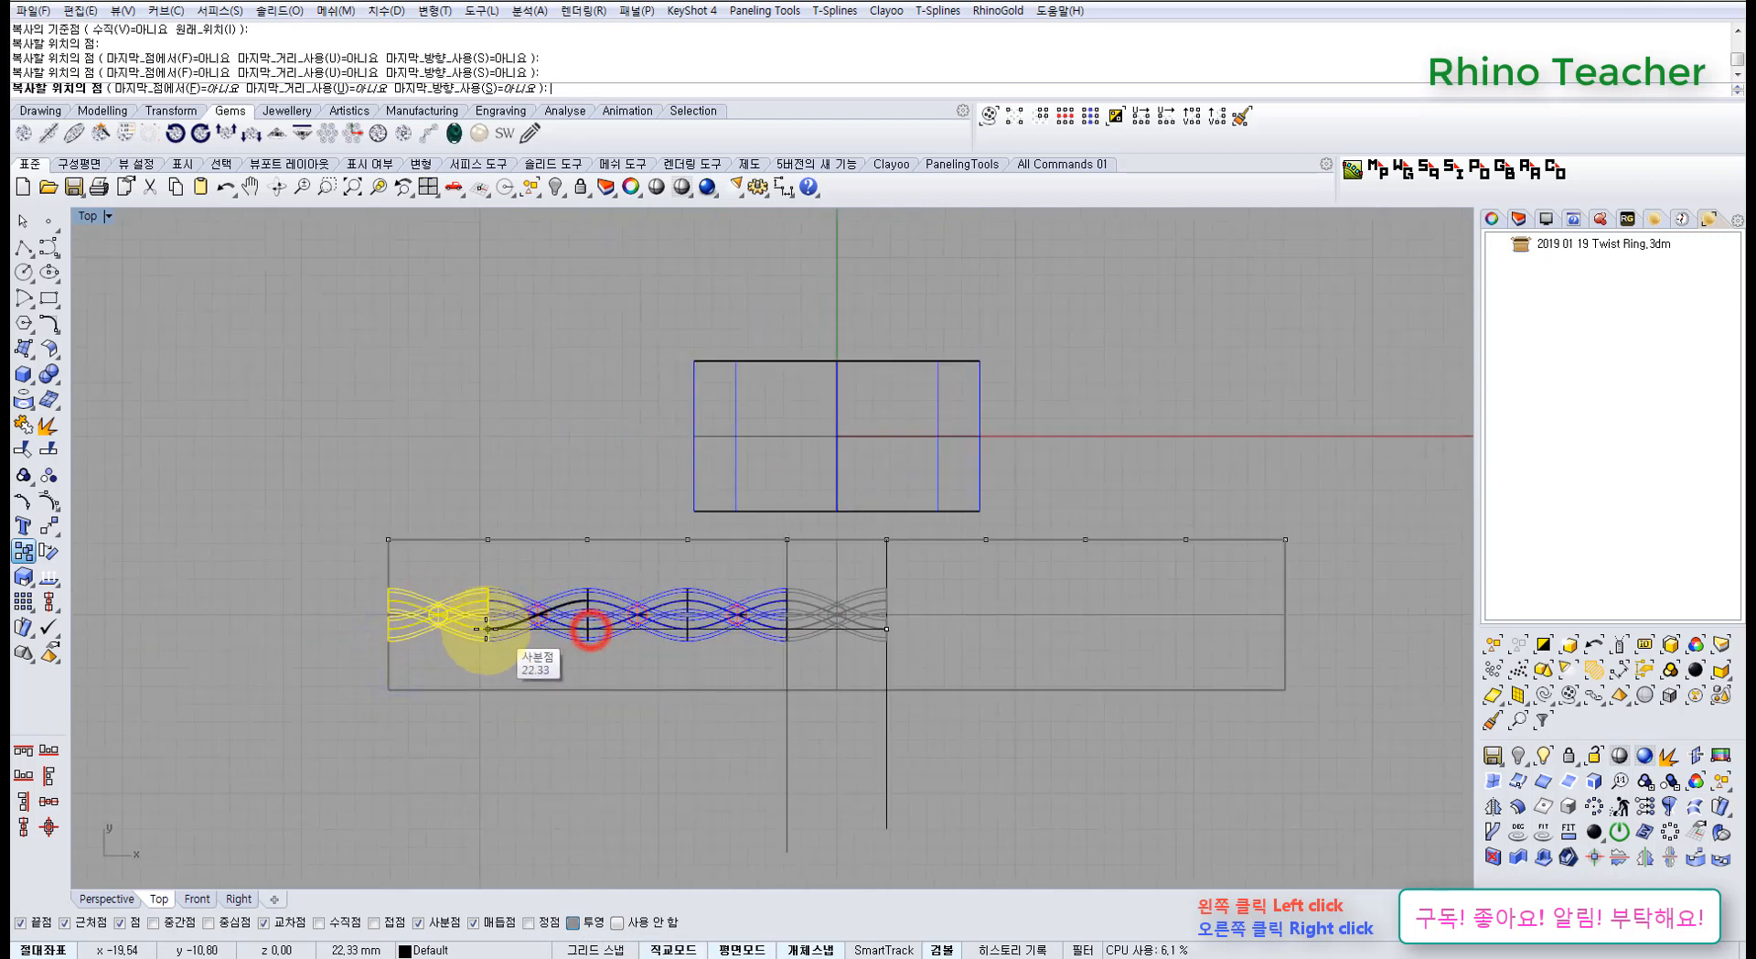
left_click(483, 629)
right_click(478, 627)
scroll(393, 562, "up", 4)
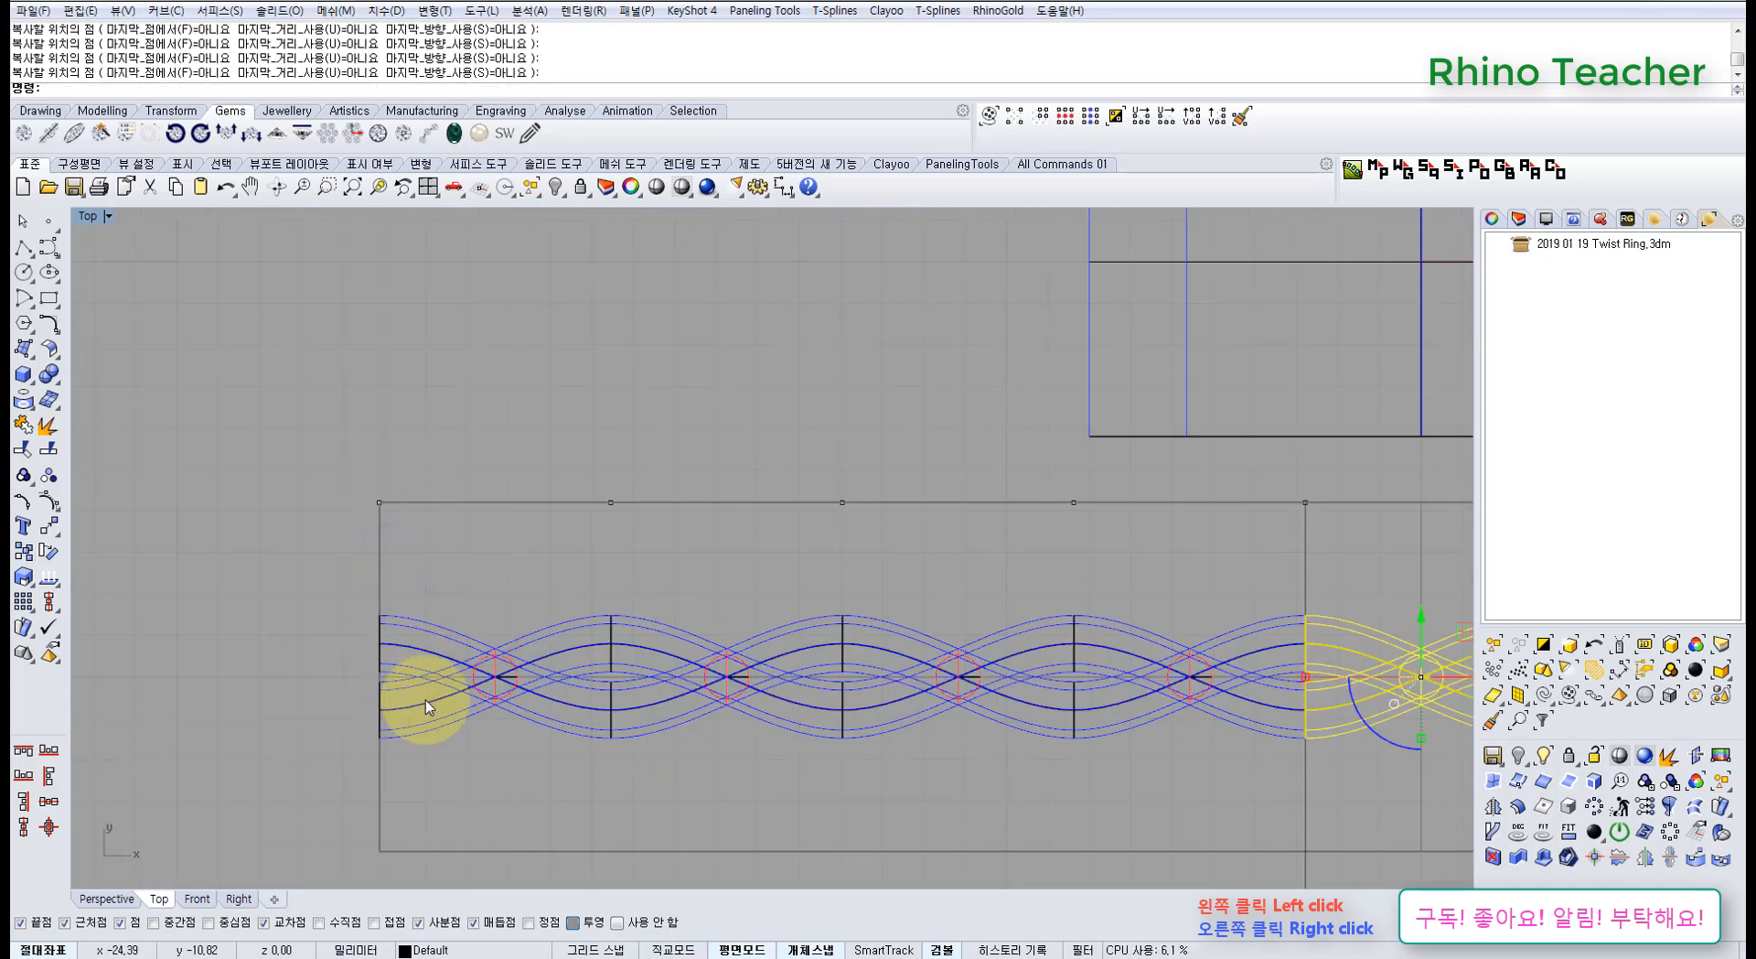
Select all five woven units and scale them lengthwise by about 0.95 with Scale 1D from the original unit's crossing point
right_click_drag(534, 580, 569, 556)
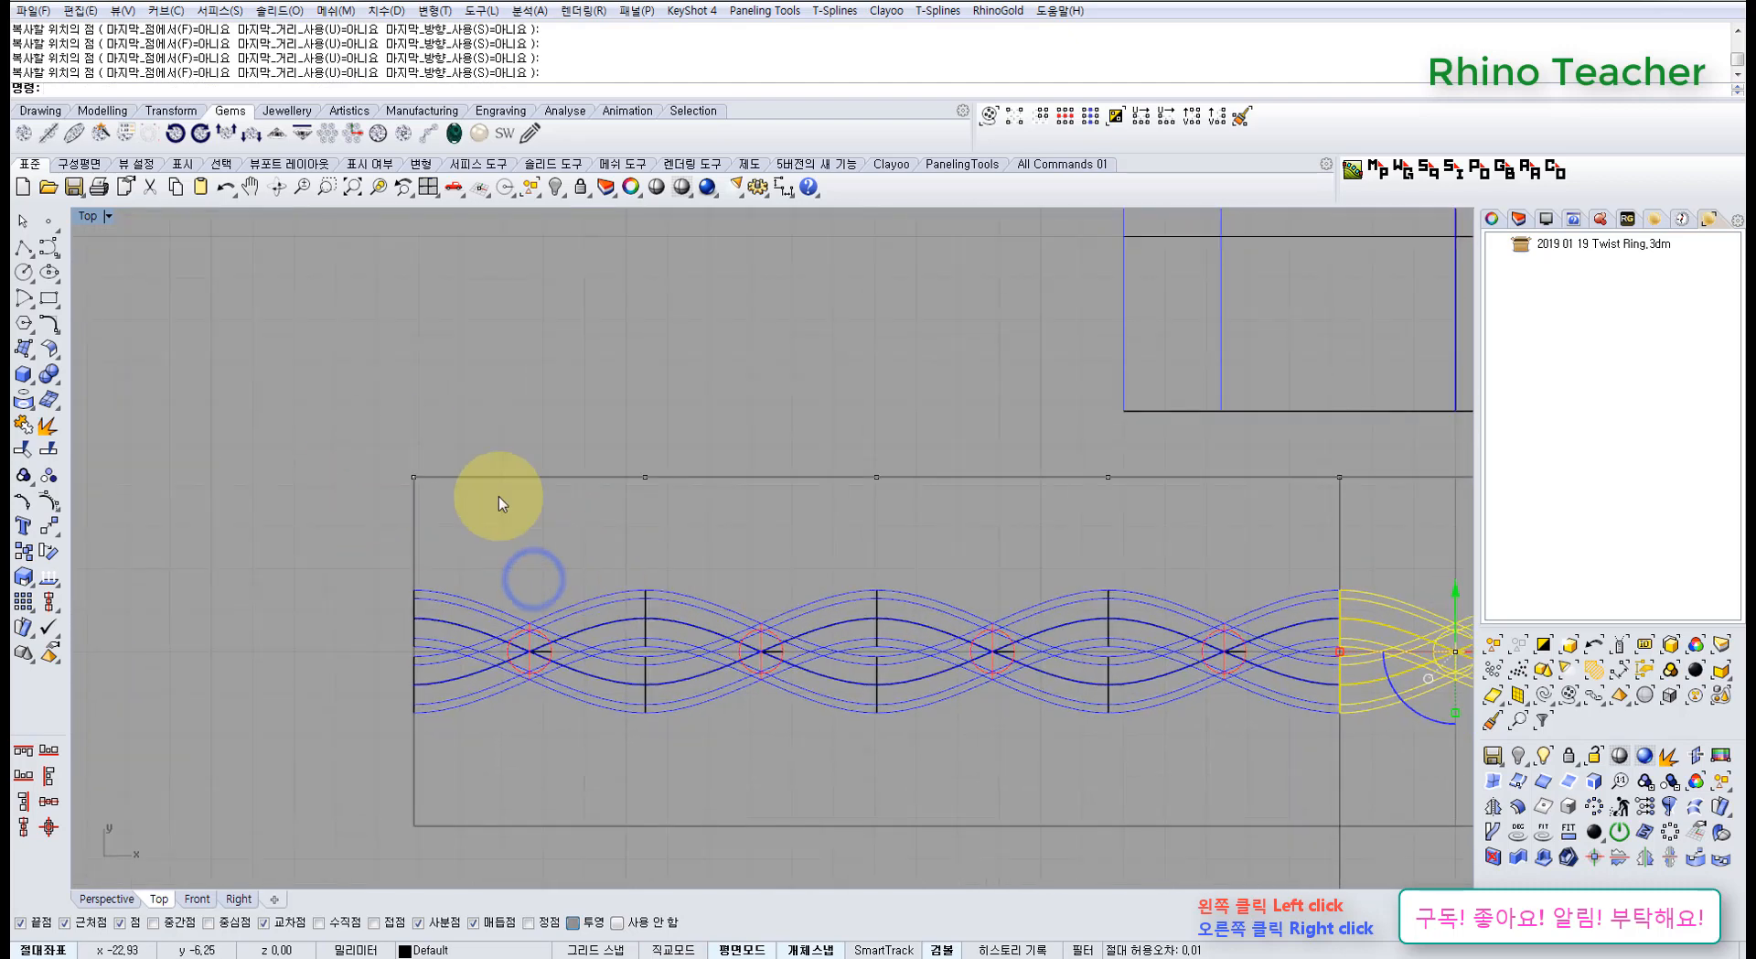
right_click_drag(837, 578, 561, 619)
scroll(498, 540, "down", 3)
left_click_drag(277, 574, 970, 682)
right_click_drag(483, 670, 485, 640)
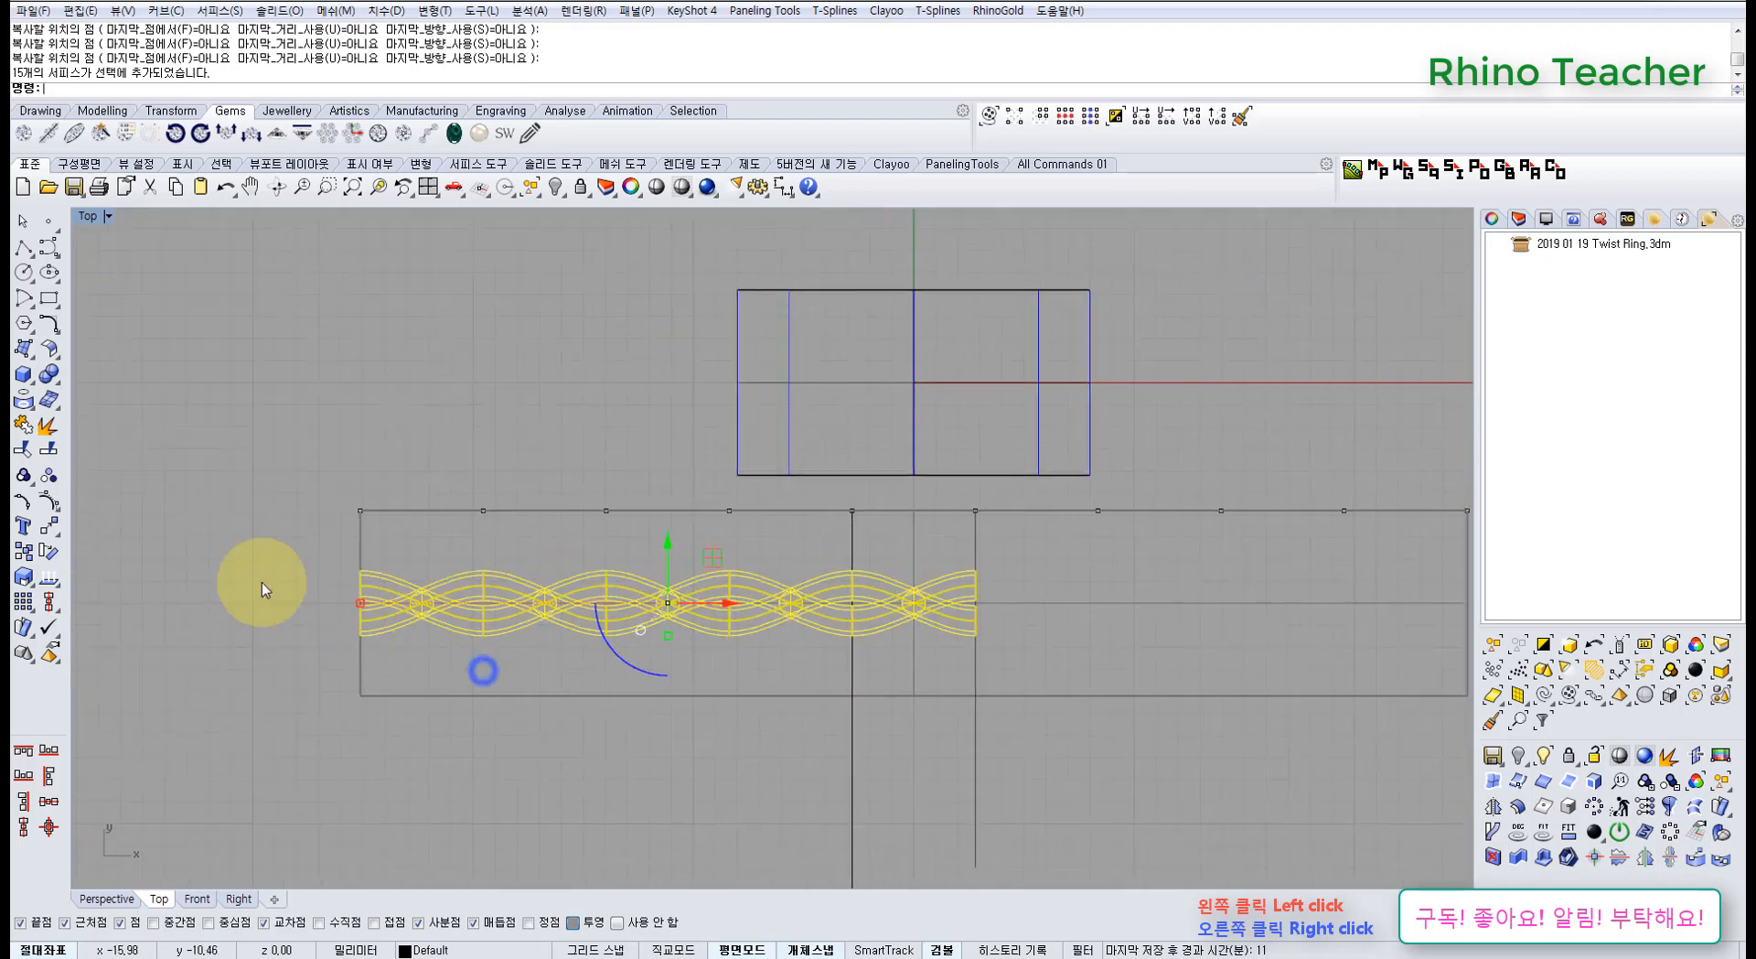
left_click_drag(69, 567, 126, 551)
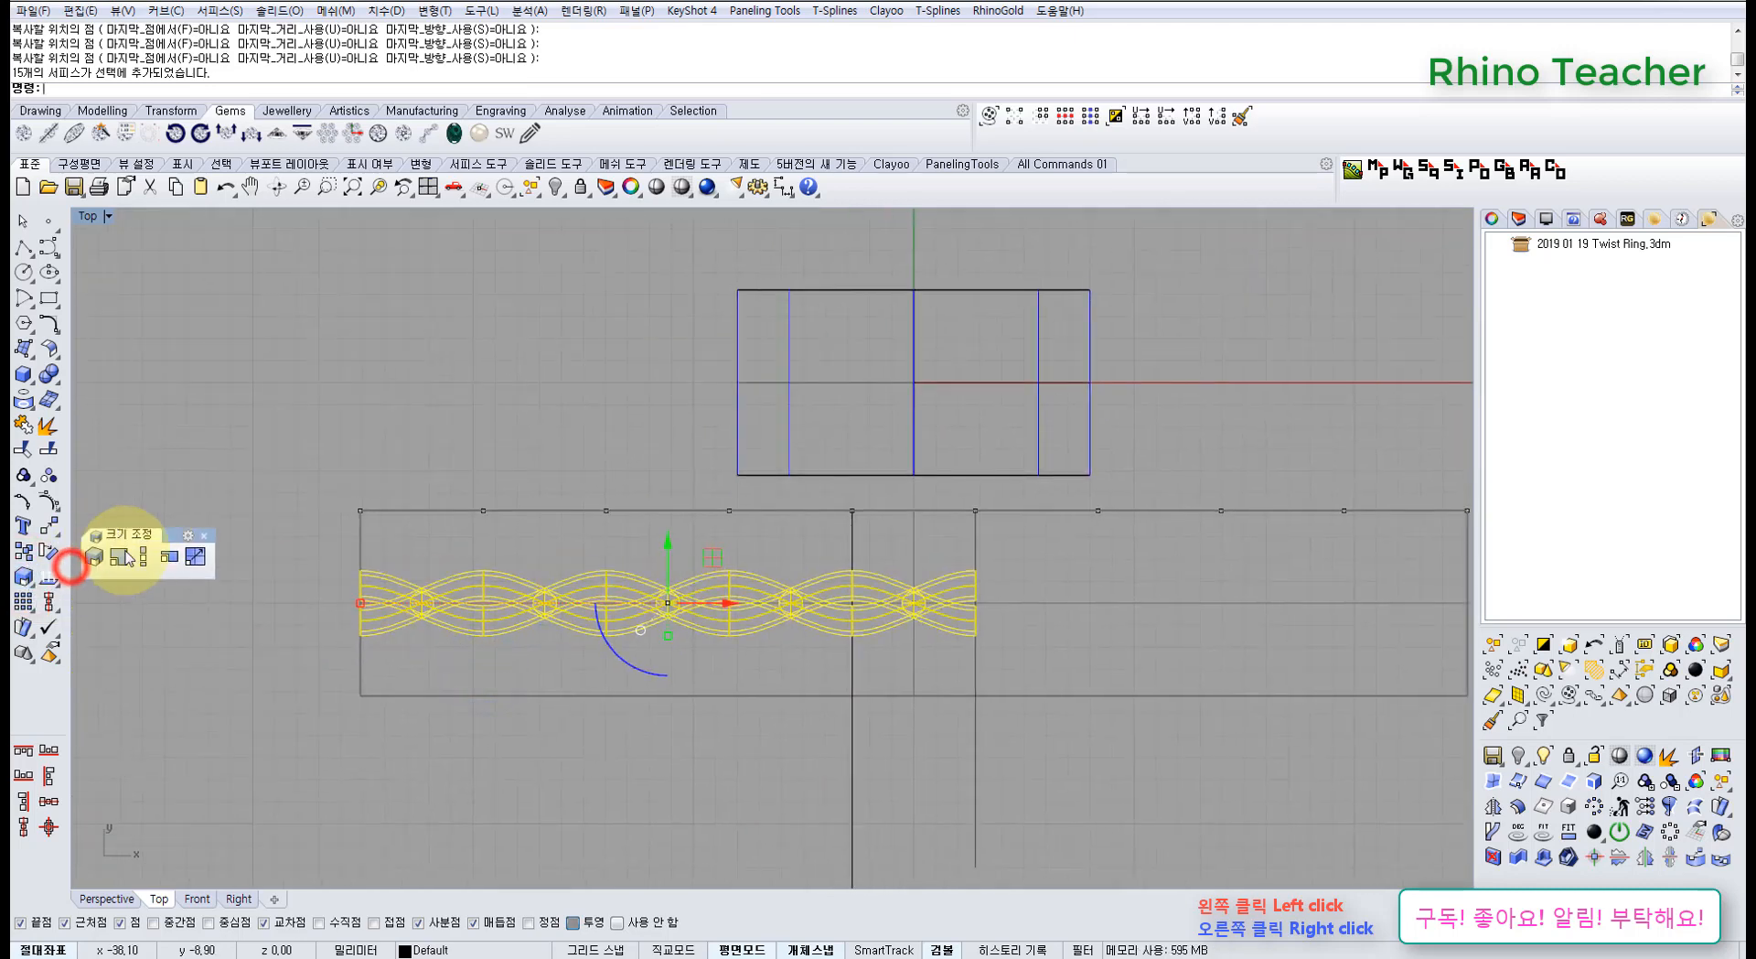
left_click(142, 556)
left_click(916, 603)
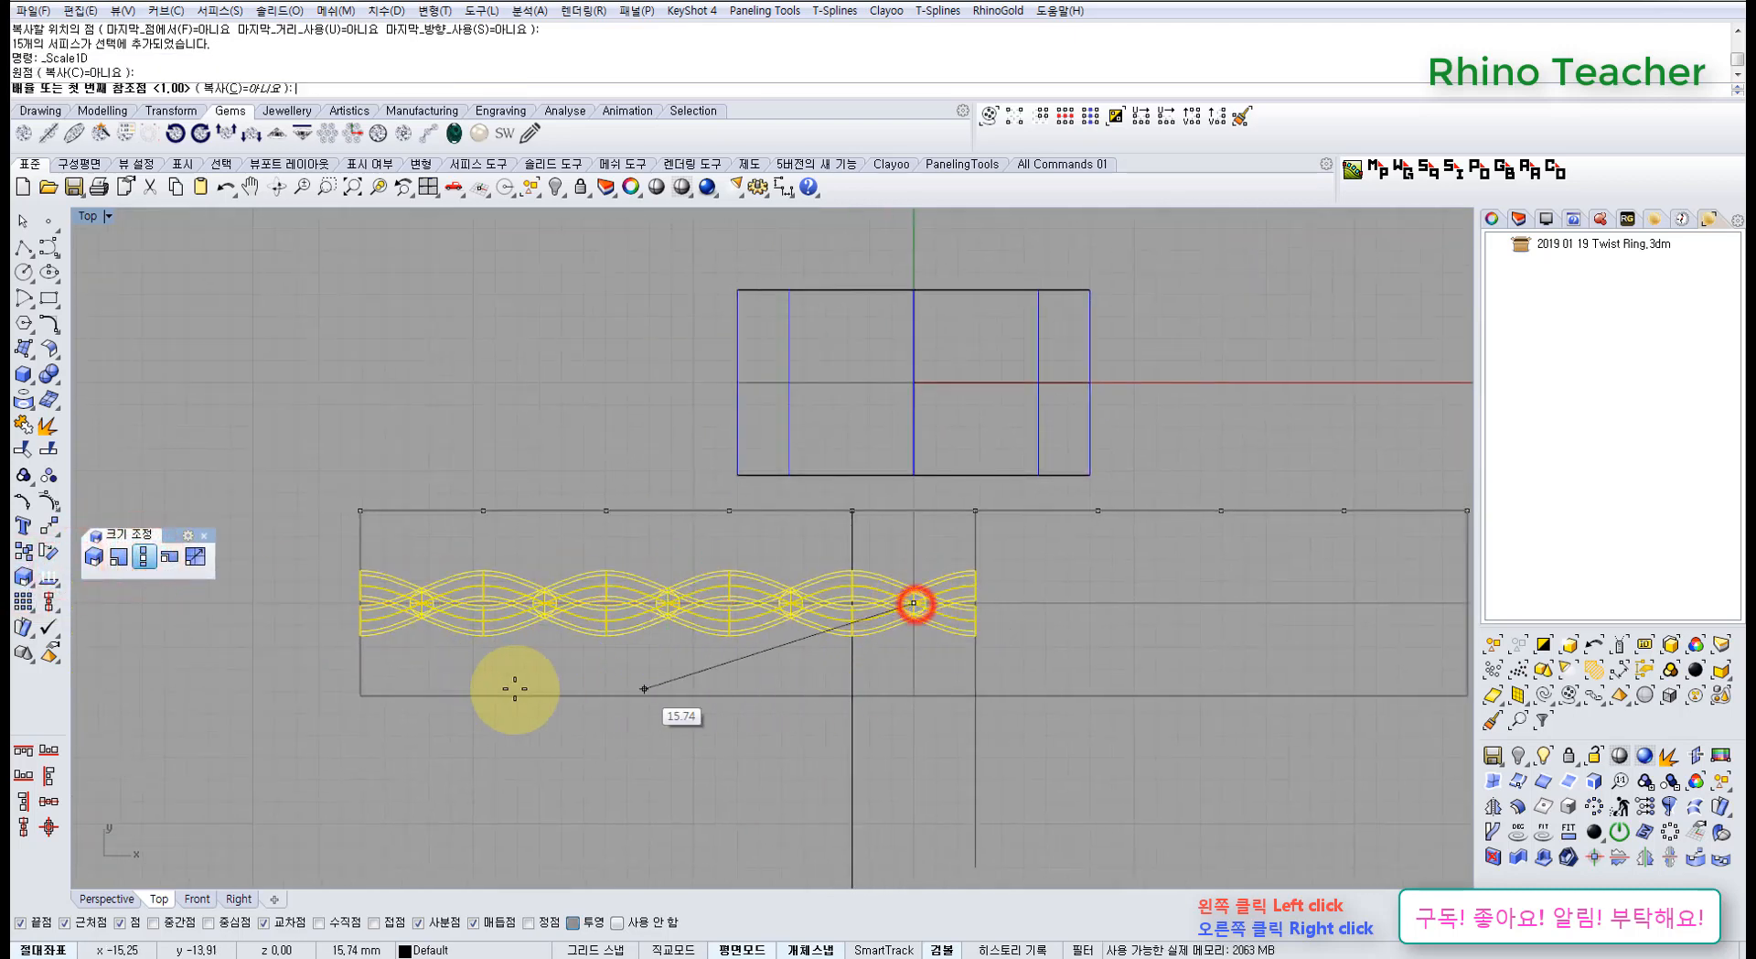
right_click_drag(369, 668, 600, 706)
left_click(506, 638)
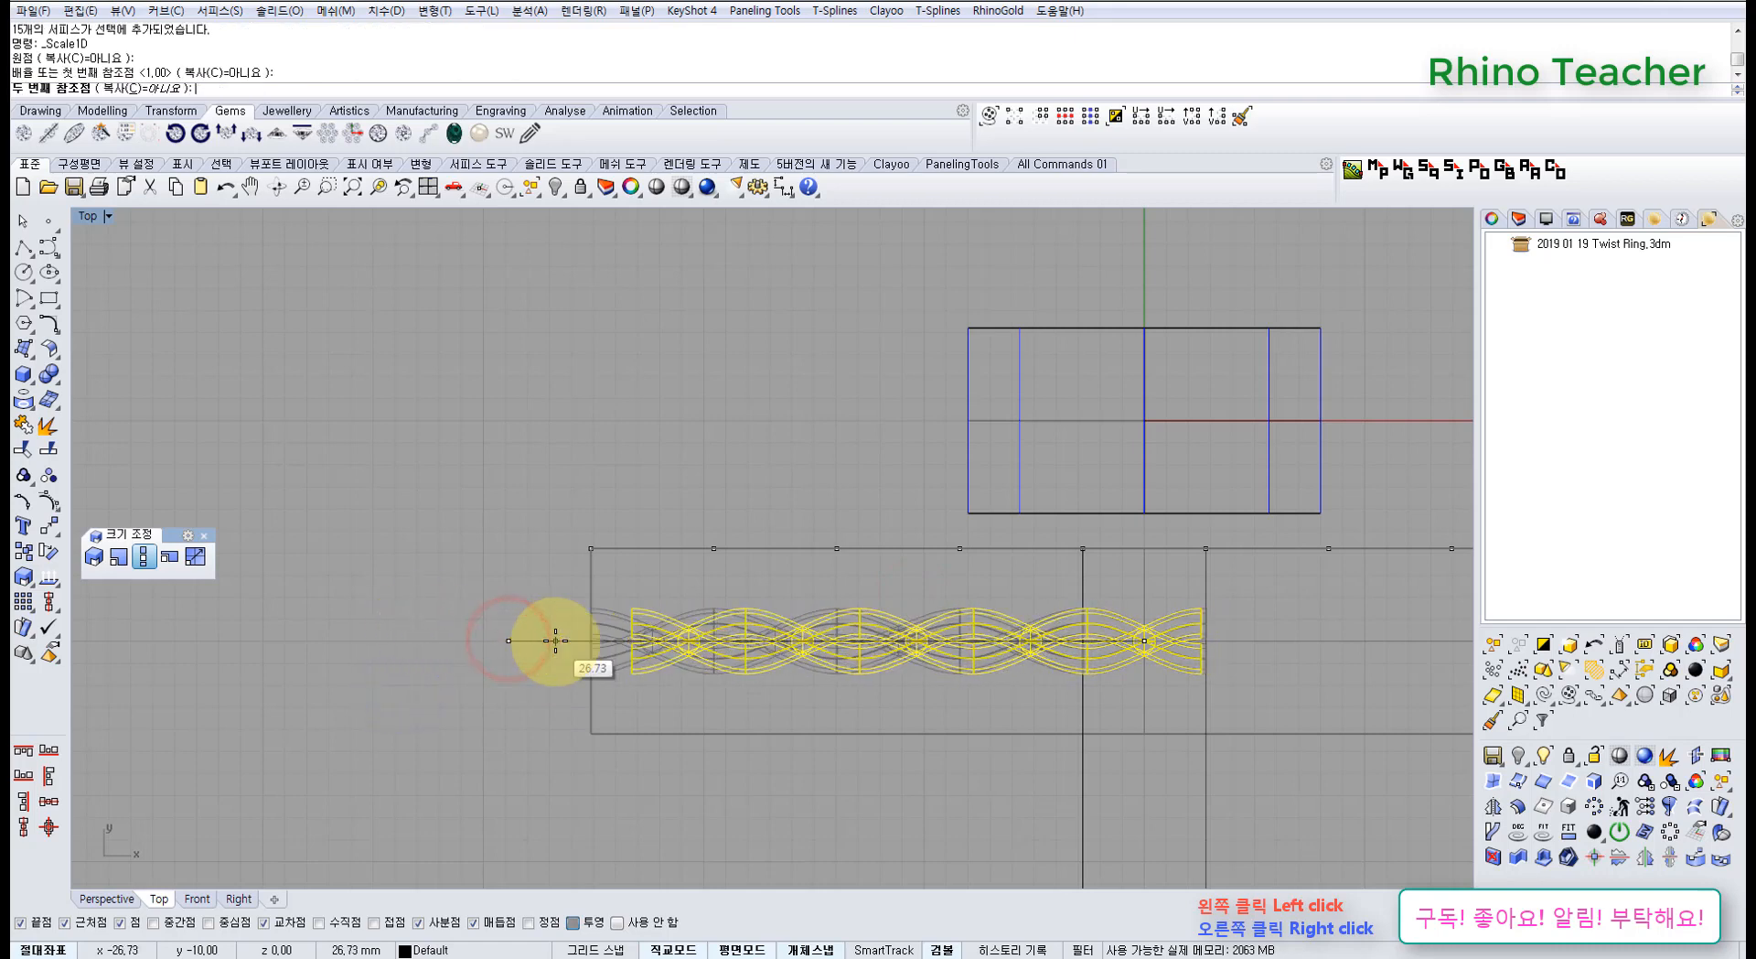
left_click(540, 640)
scroll(600, 651, "up", 2)
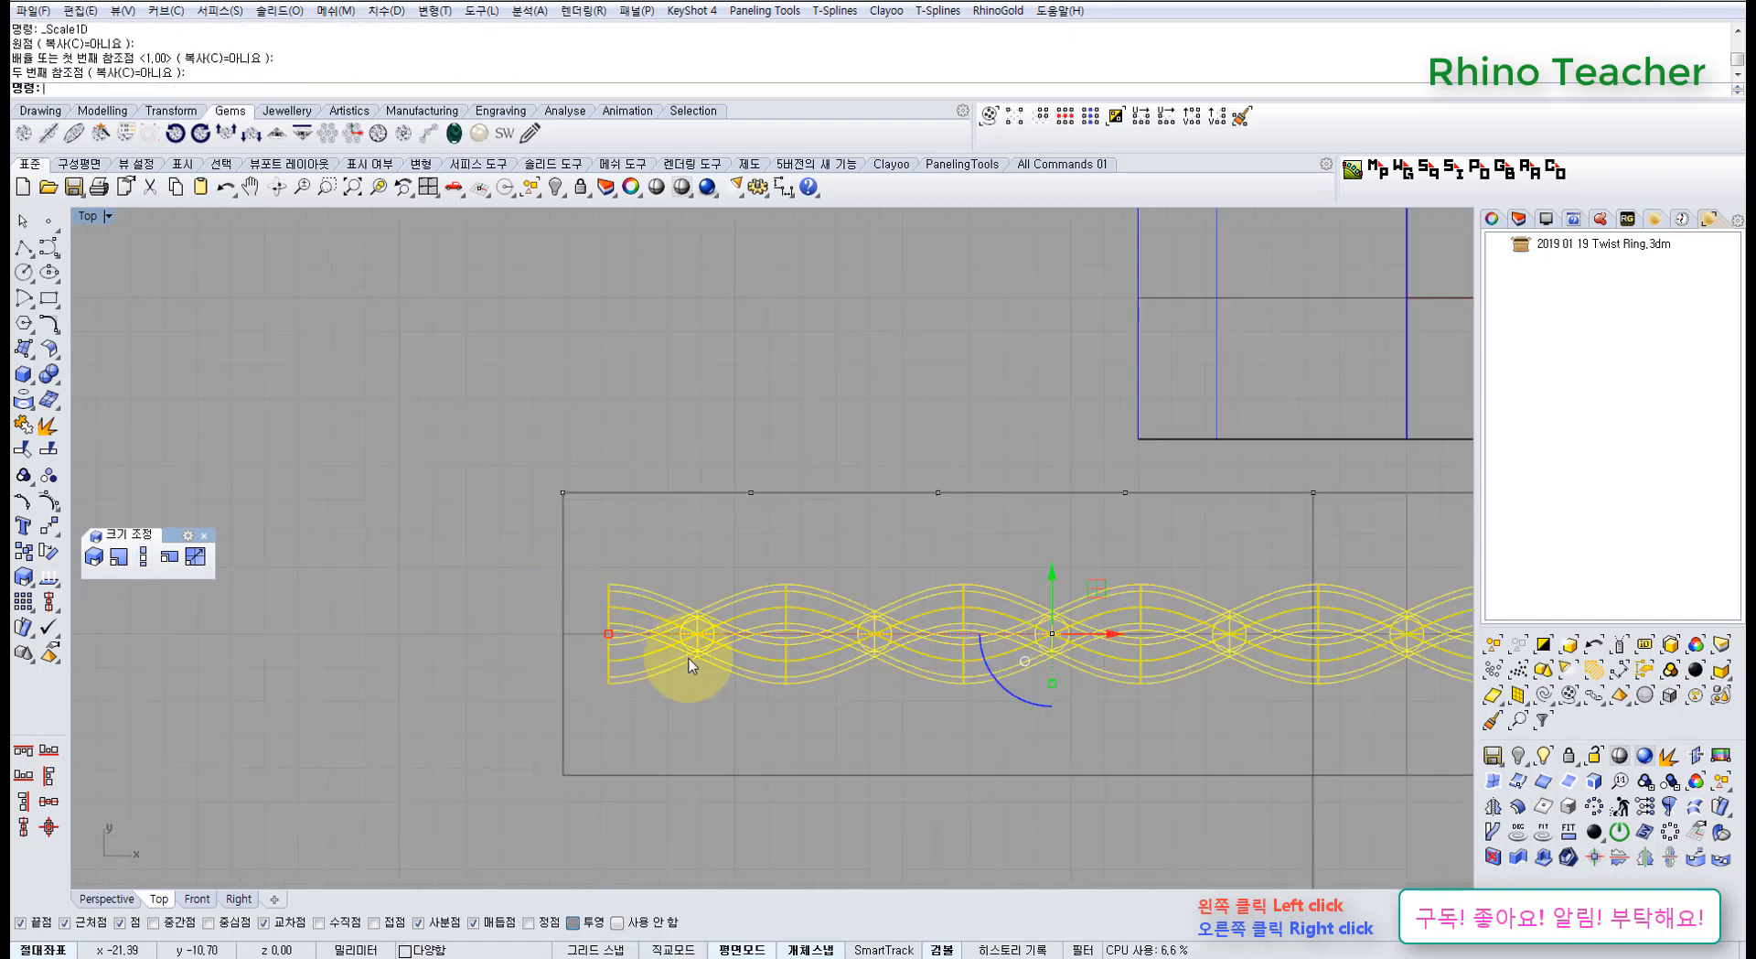
scroll(804, 658, "down", 2)
right_click_drag(952, 698, 706, 711)
Unlock only the flattened strip surface beneath the woven units
middle_click(555, 660)
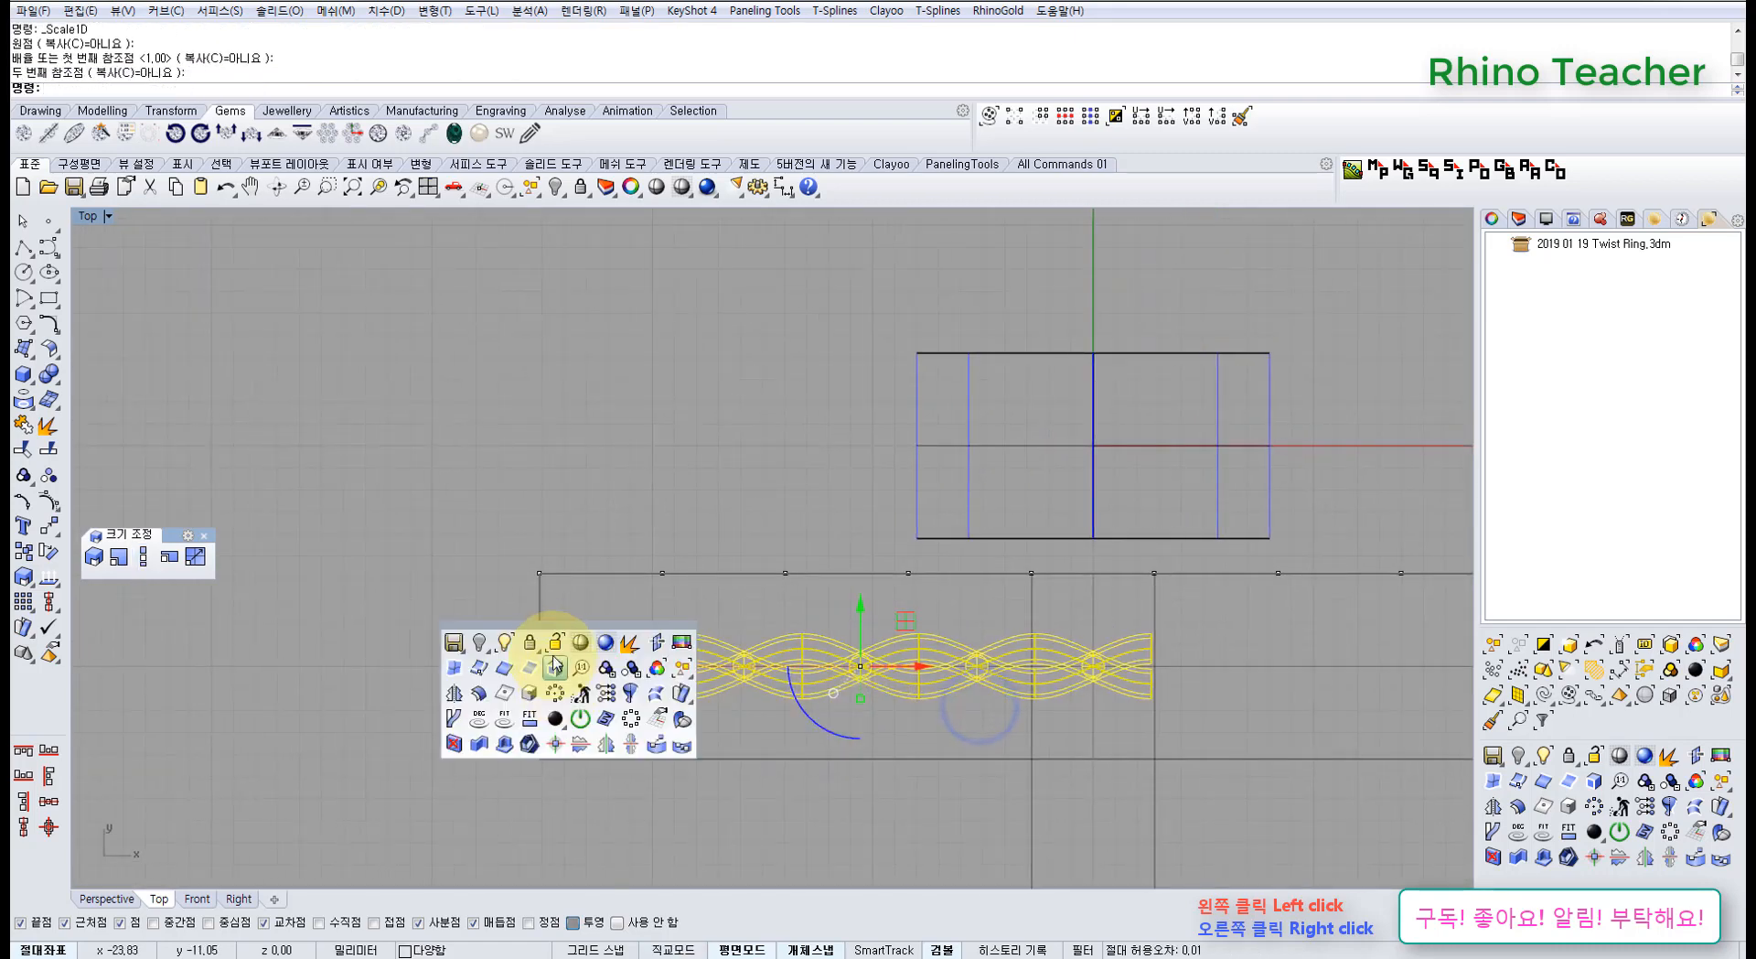
left_click(547, 640)
left_click_drag(563, 848, 509, 739)
right_click(508, 738)
scroll(562, 691, "up", 7)
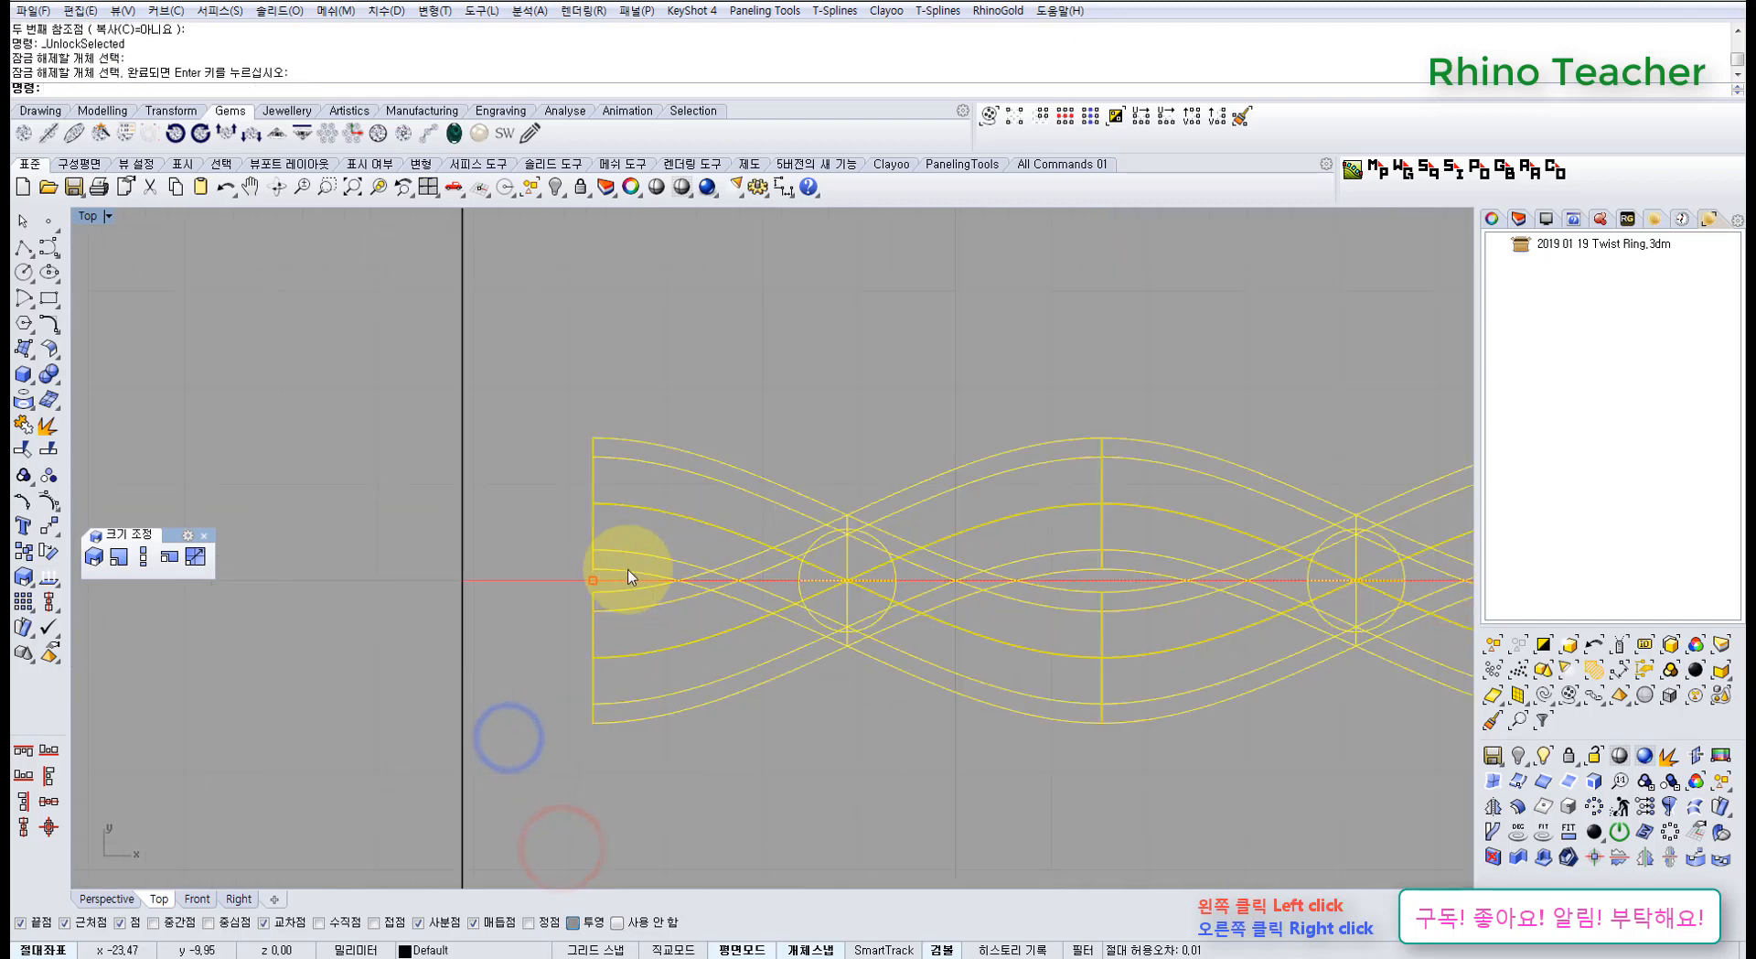
scroll(554, 584, "down", 7)
Draw a vertical helper line from the top corner of the woven chain's left end down past the strip's lower edge, keeping everything selected
left_click(23, 248)
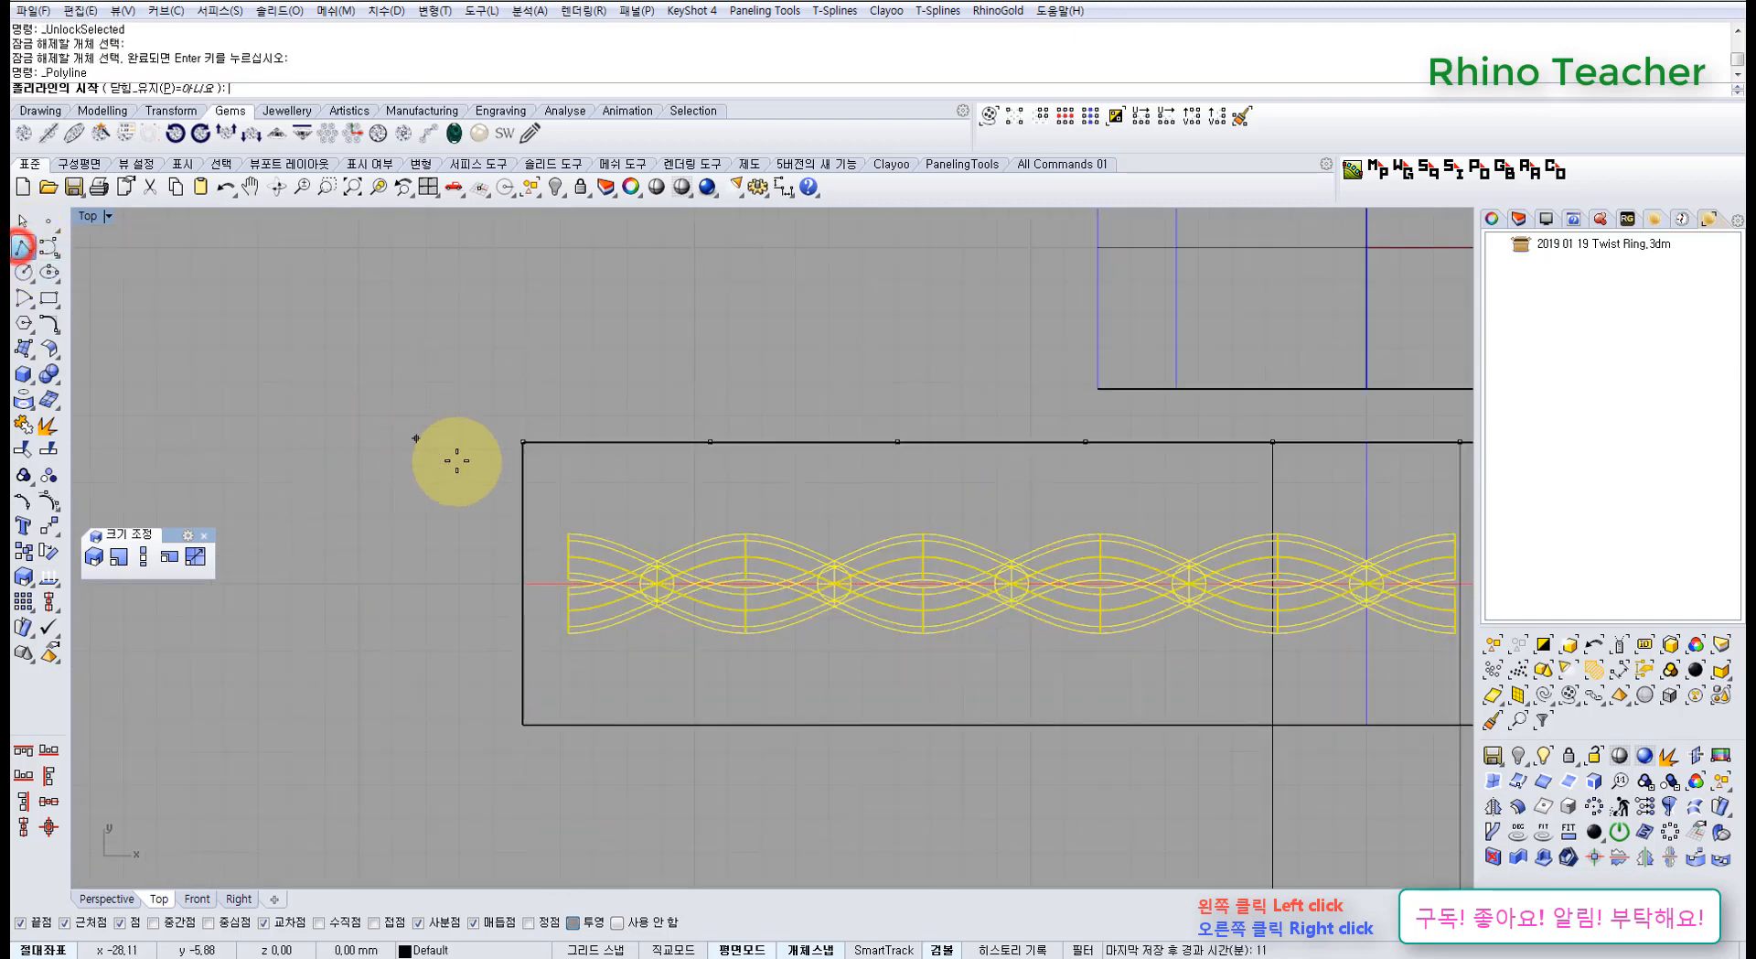
left_click(557, 531)
left_click(580, 792)
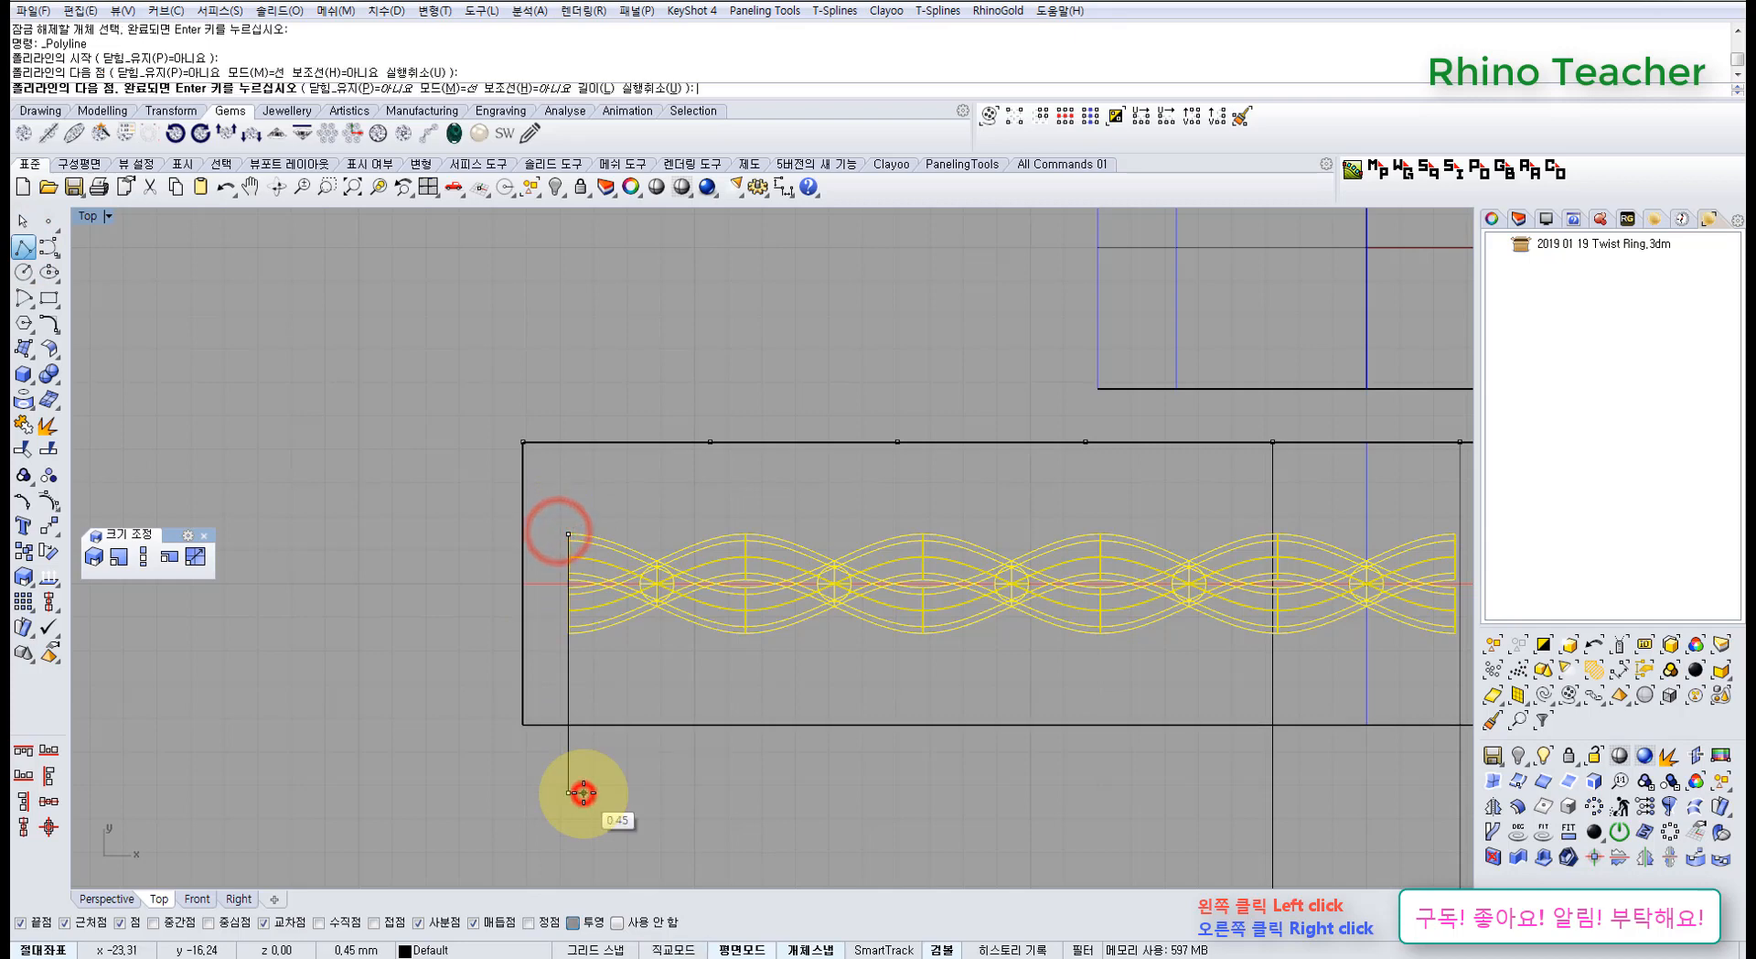
key("Return")
scroll(556, 650, "up", 3)
scroll(810, 646, "down", 3)
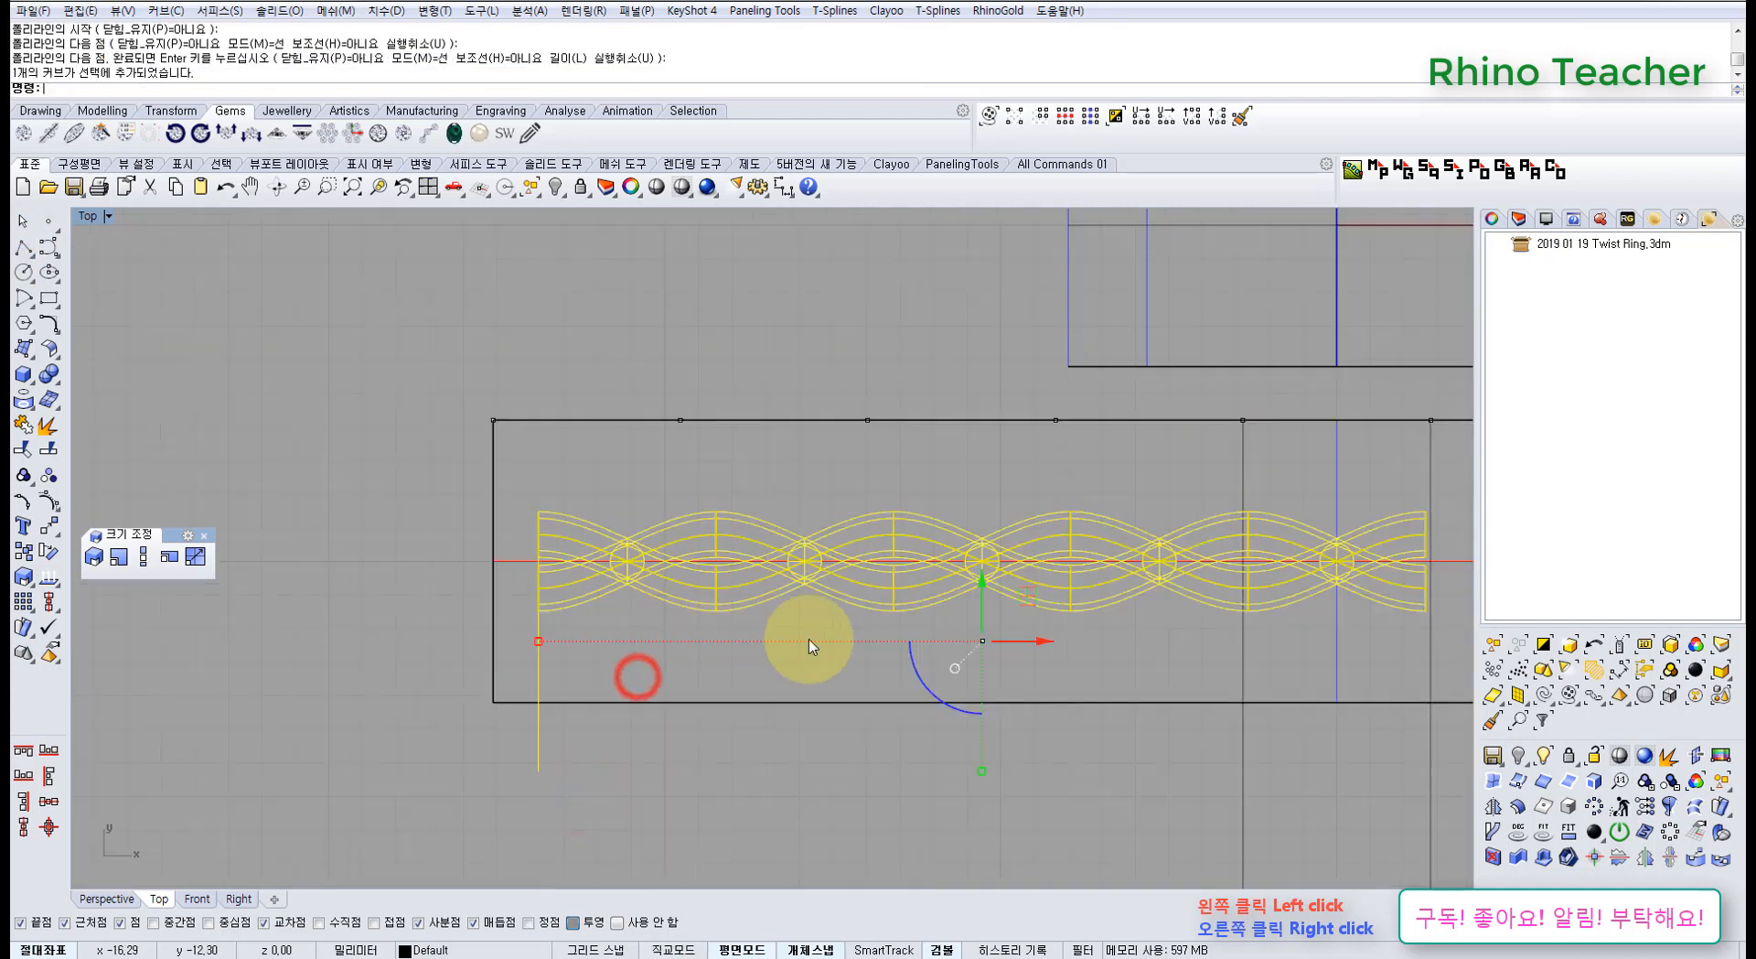
Scale the woven units and helper line lengthwise with Scale 1D from the original crossing point until they reach the strip's left edge
left_click(144, 556)
left_click(1337, 561)
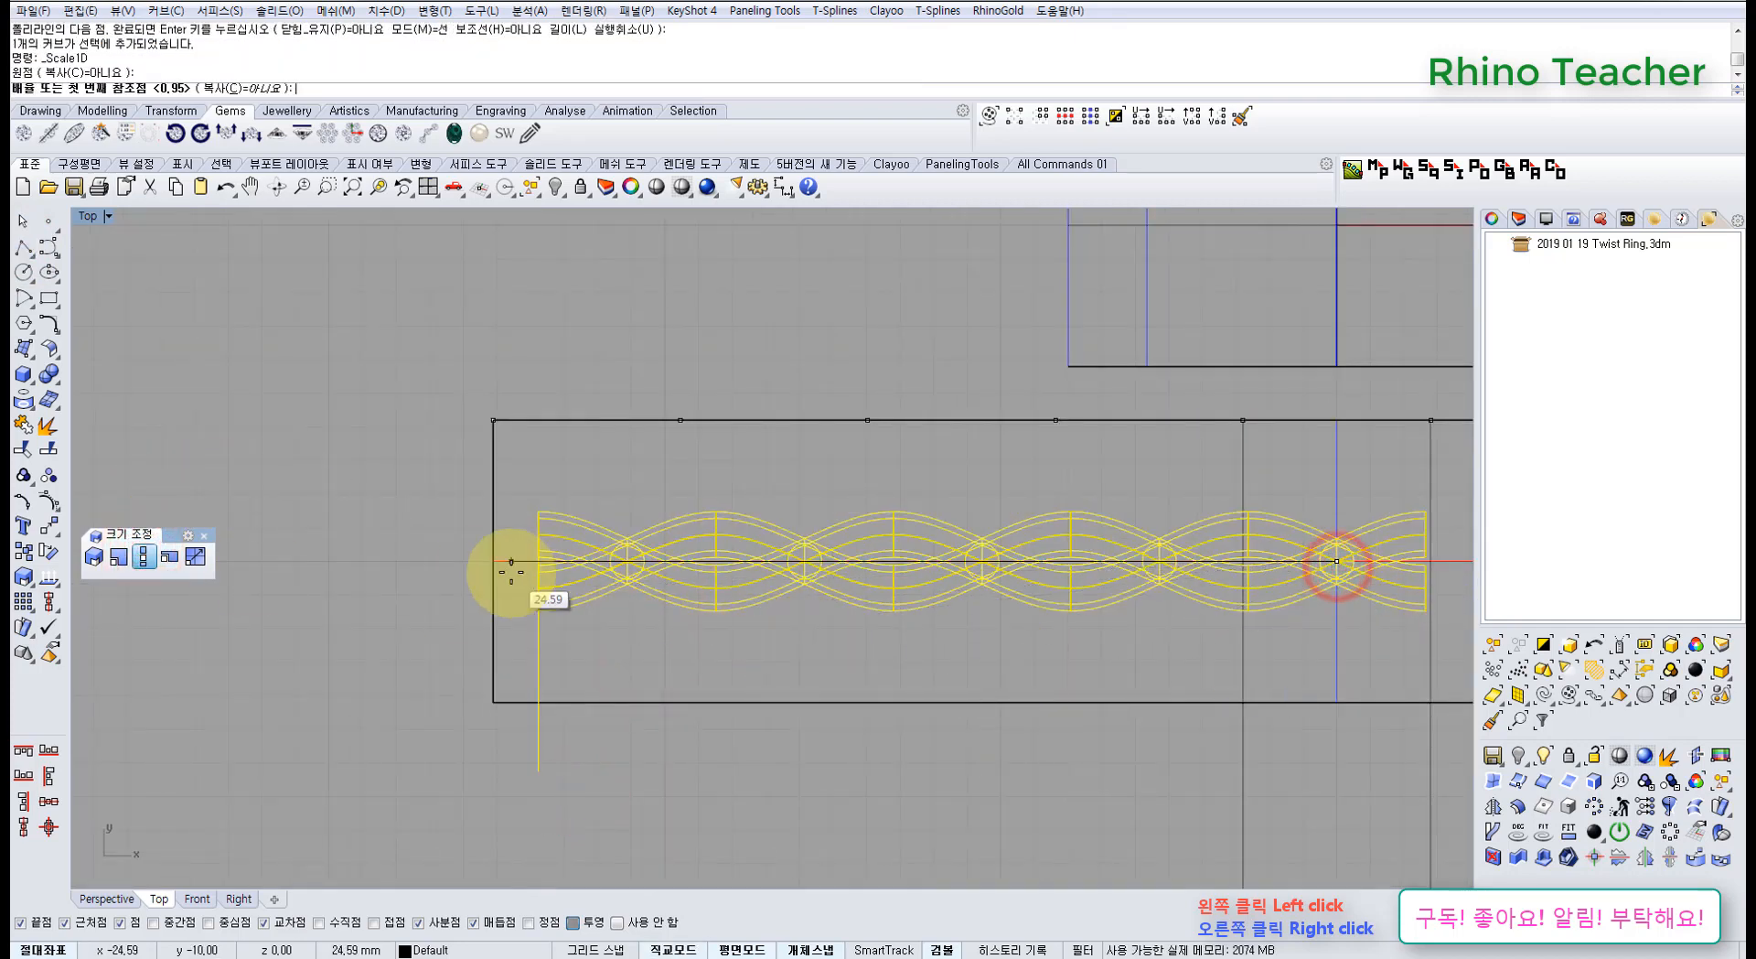
scroll(530, 563, "up", 5)
left_click(605, 492)
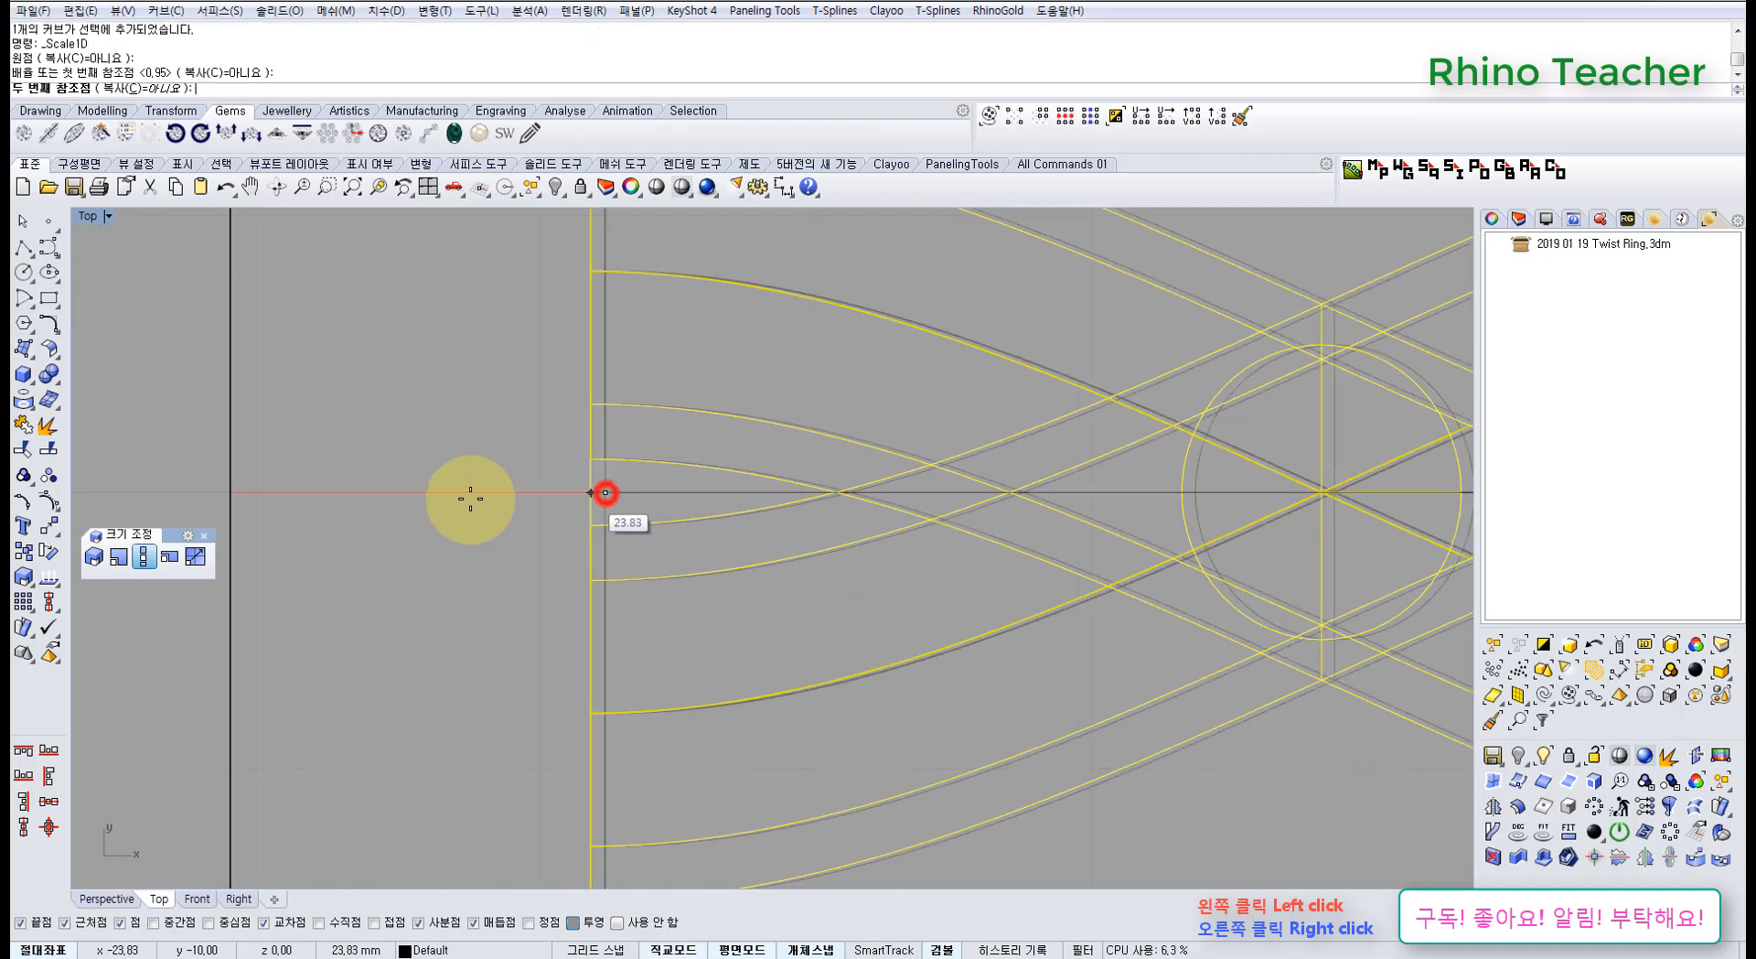
left_click(231, 491)
scroll(340, 538, "down", 8)
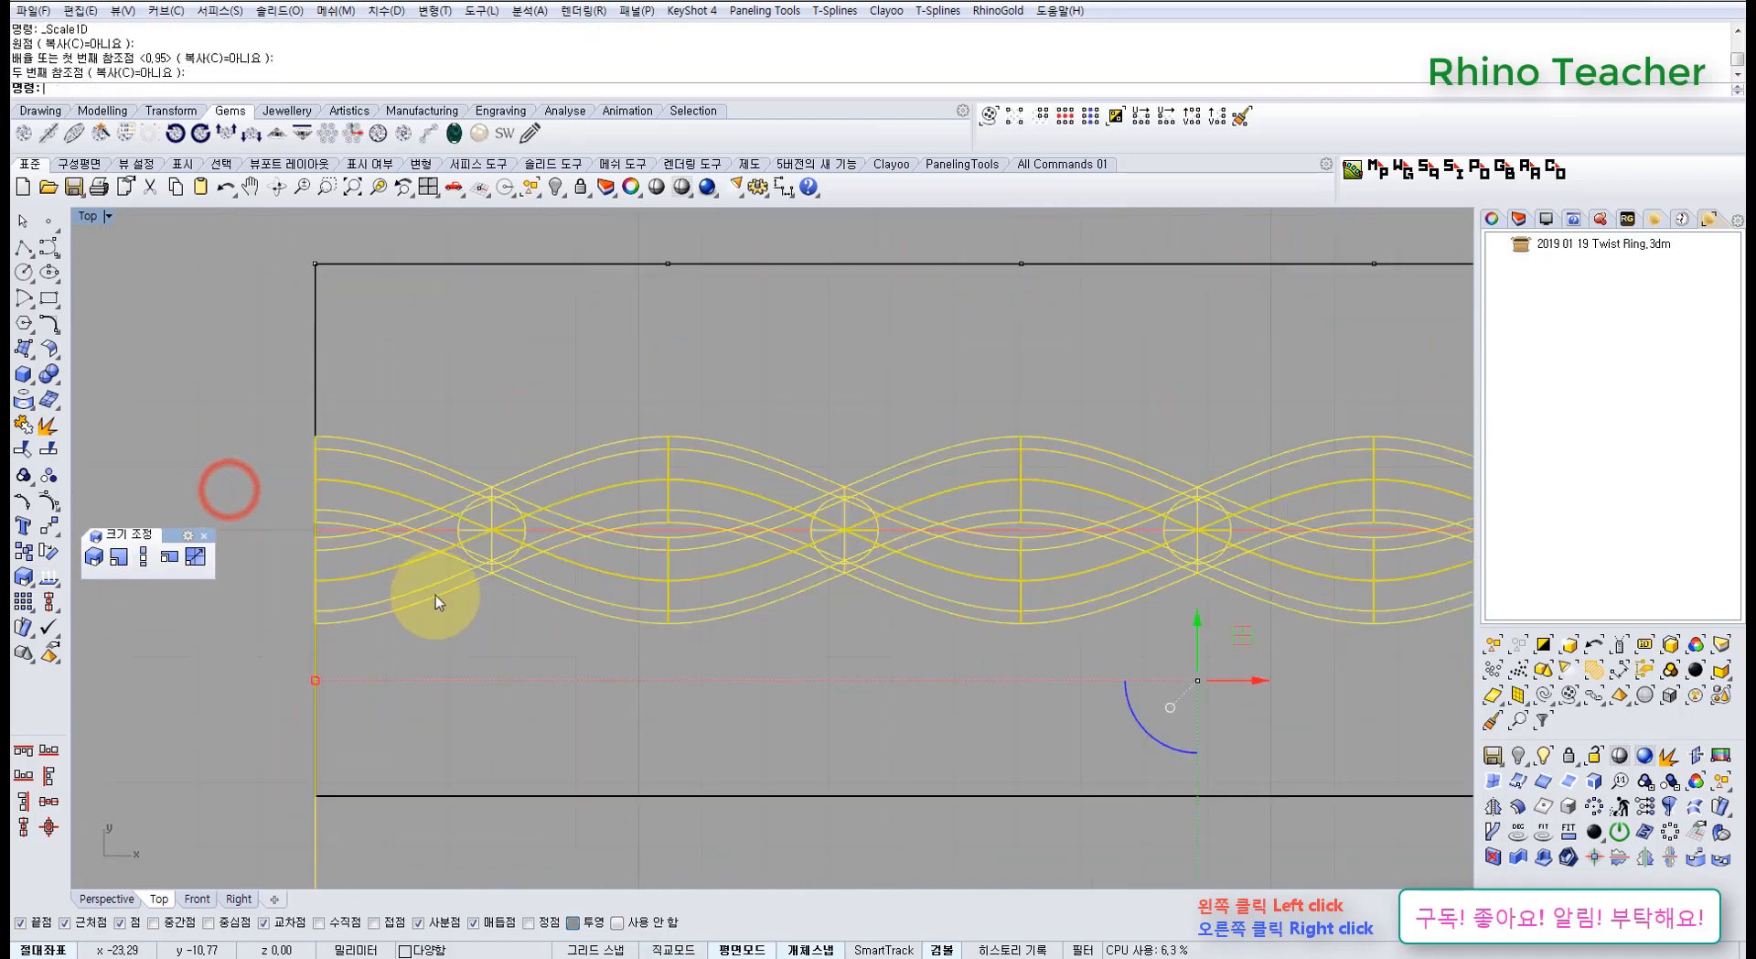
Delete the vertical helper line and lock the two vertical guide lines crossing the strip
right_click_drag(431, 610, 558, 499)
left_click_drag(588, 722, 430, 679)
scroll(457, 700, "down", 3)
right_click_drag(707, 721, 408, 739)
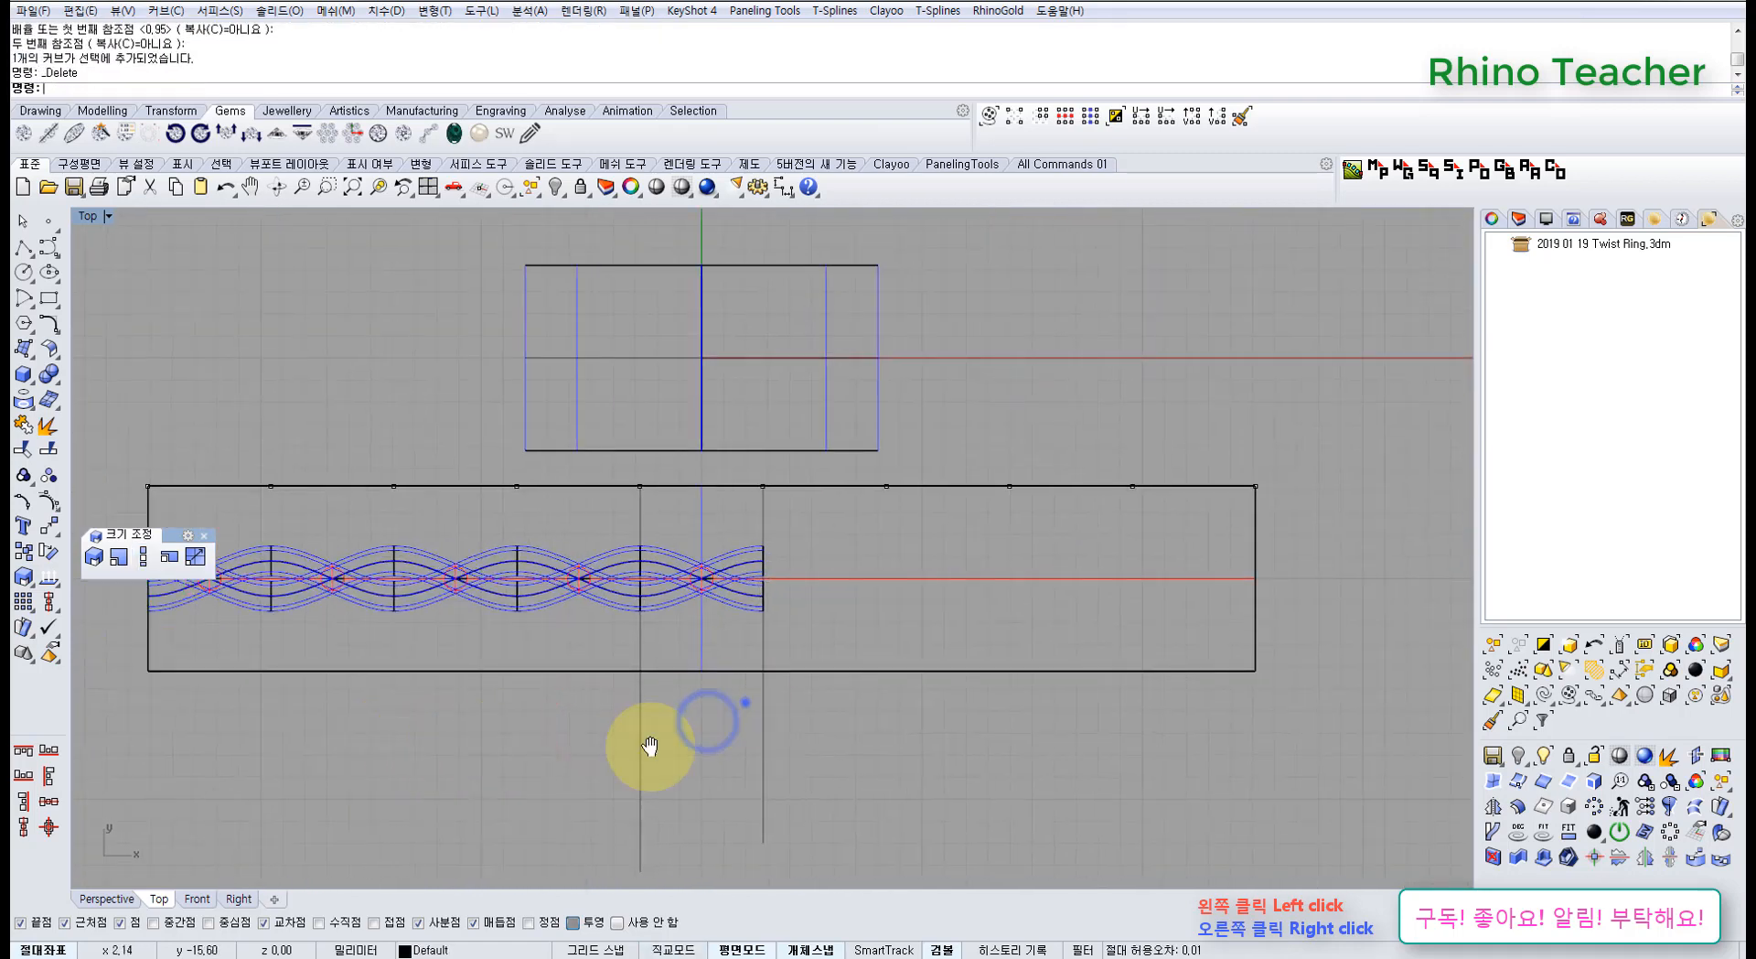
right_click_drag(745, 701, 561, 723)
right_click_drag(387, 776, 644, 664)
key("ctrl+l")
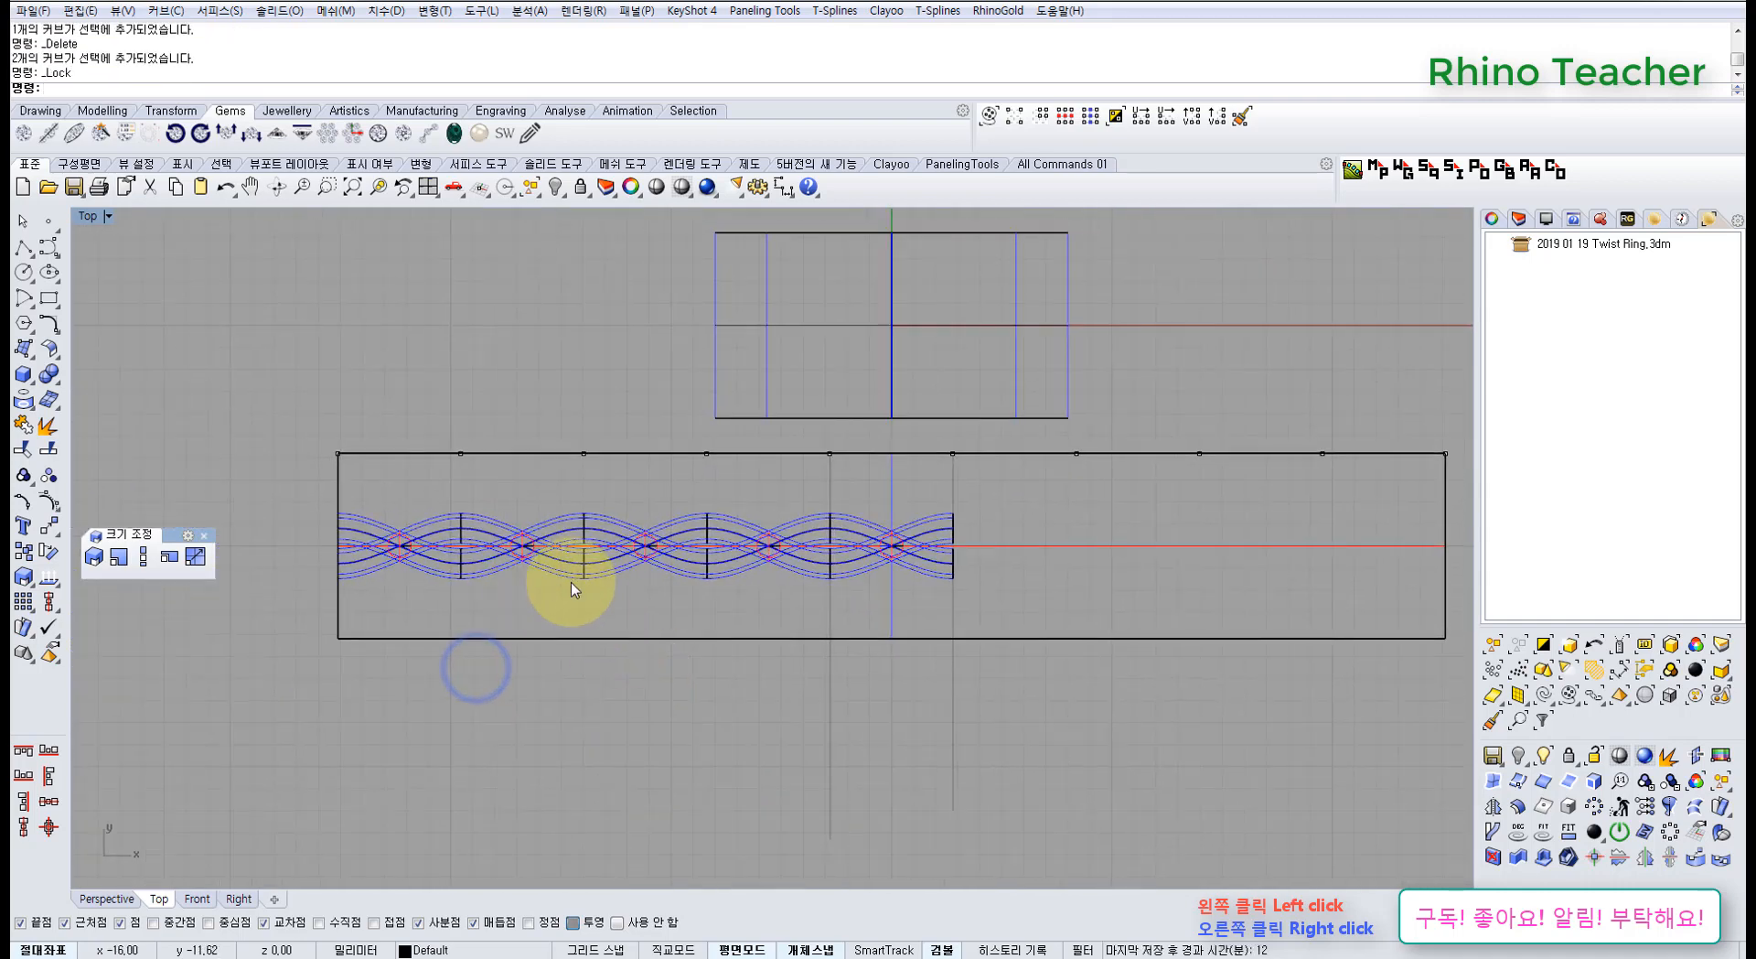
Copy the four leftmost woven units from their left end to the right end of the original unit, filling the strip's remaining length
left_click(434, 571)
left_click_drag(244, 482, 854, 655)
middle_click(884, 583)
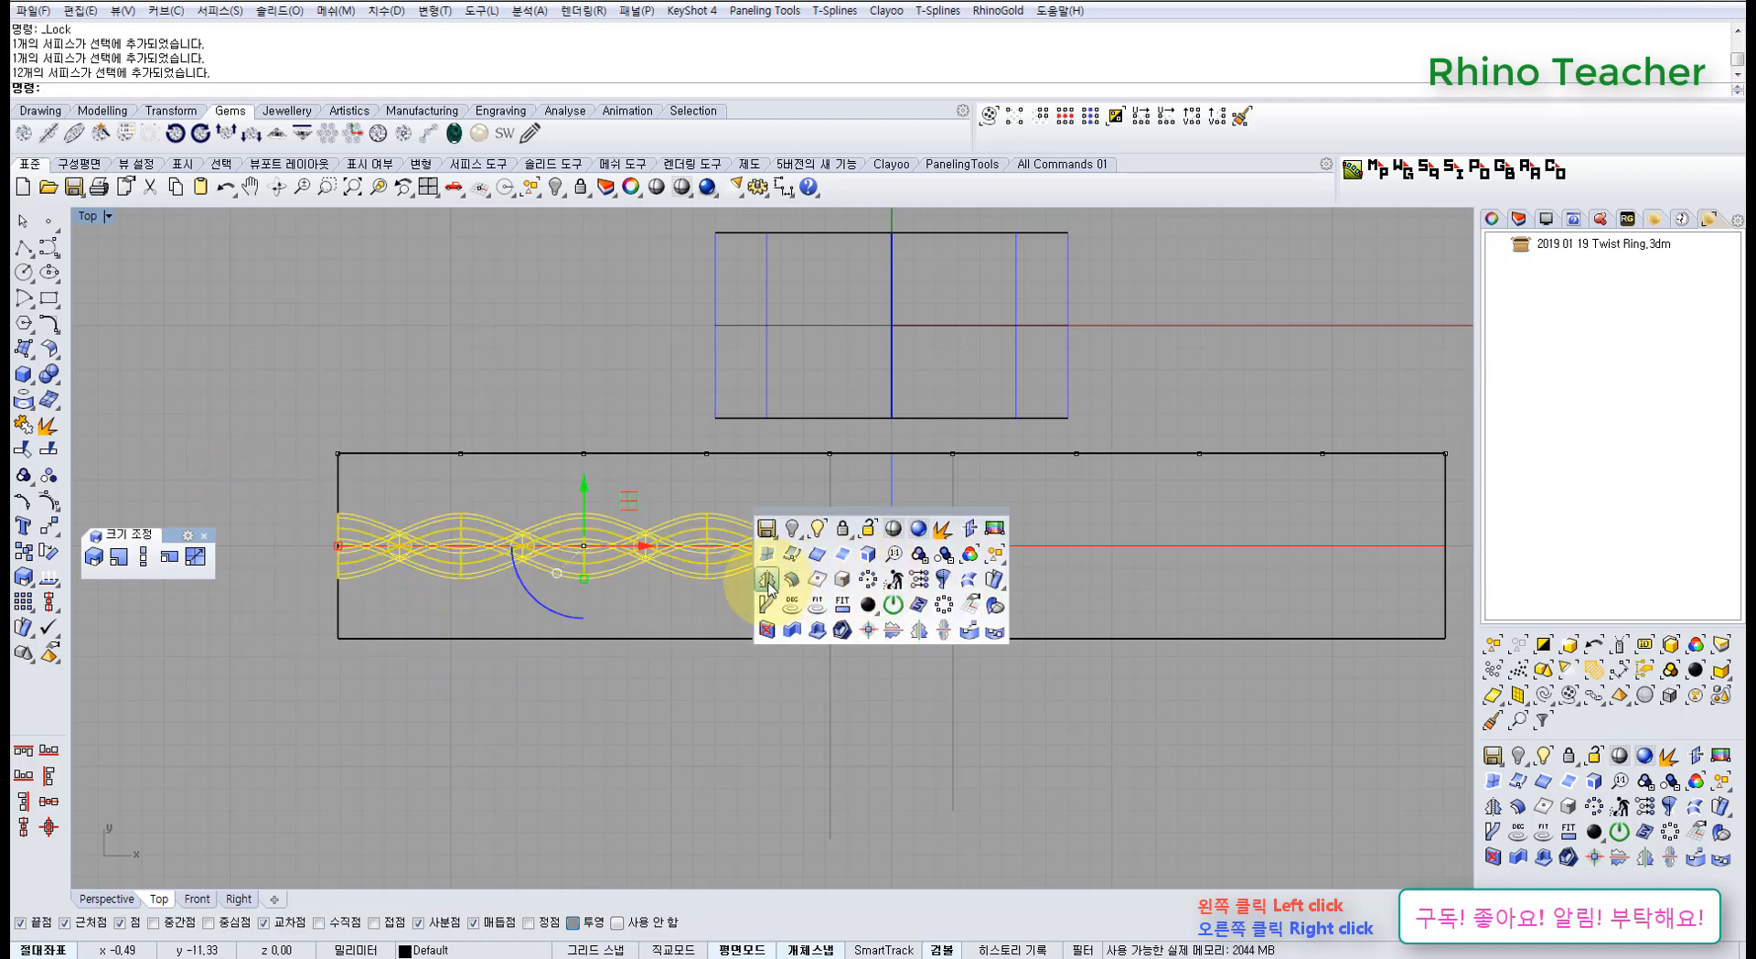
mouse_move(315, 595)
right_mouse_down()
mouse_move(315, 645)
mouse_move(312, 619)
right_mouse_up()
left_click(26, 550)
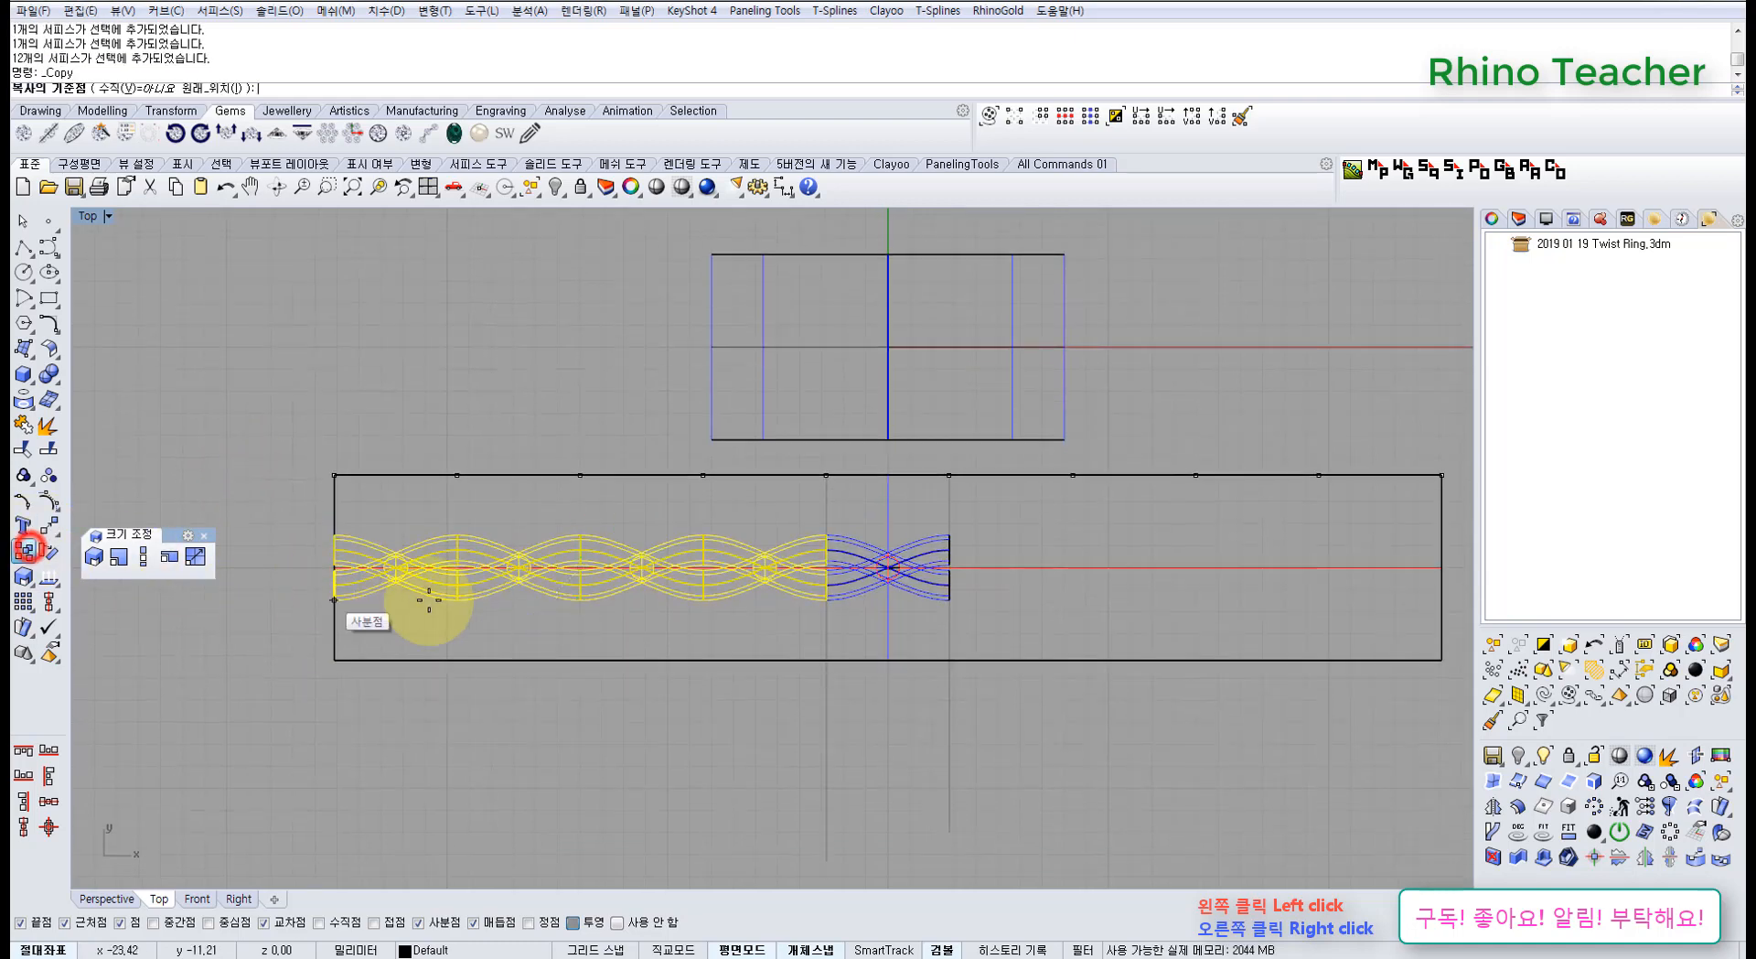
left_click(333, 586)
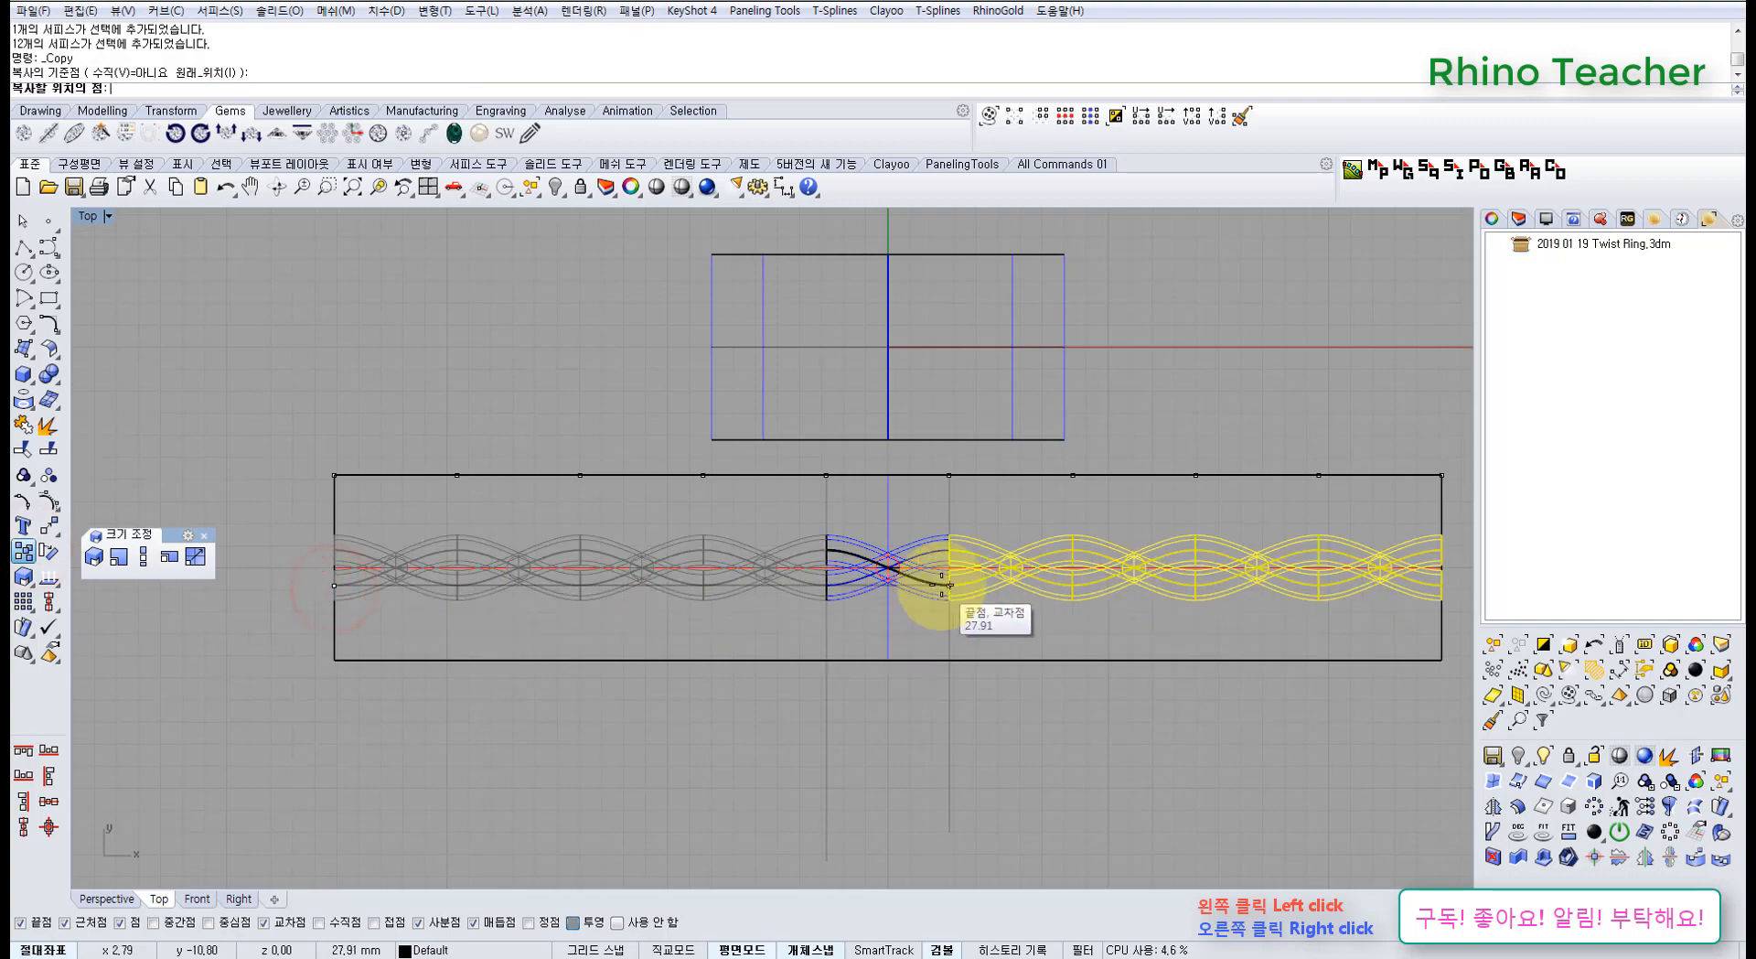
left_click(945, 585)
right_click(808, 605)
Select all the woven units along the full strip in the Top view and show them beside the ring band in Perspective
key("ctrl+F4")
right_click_drag(793, 680, 835, 743)
key("ctrl+F1")
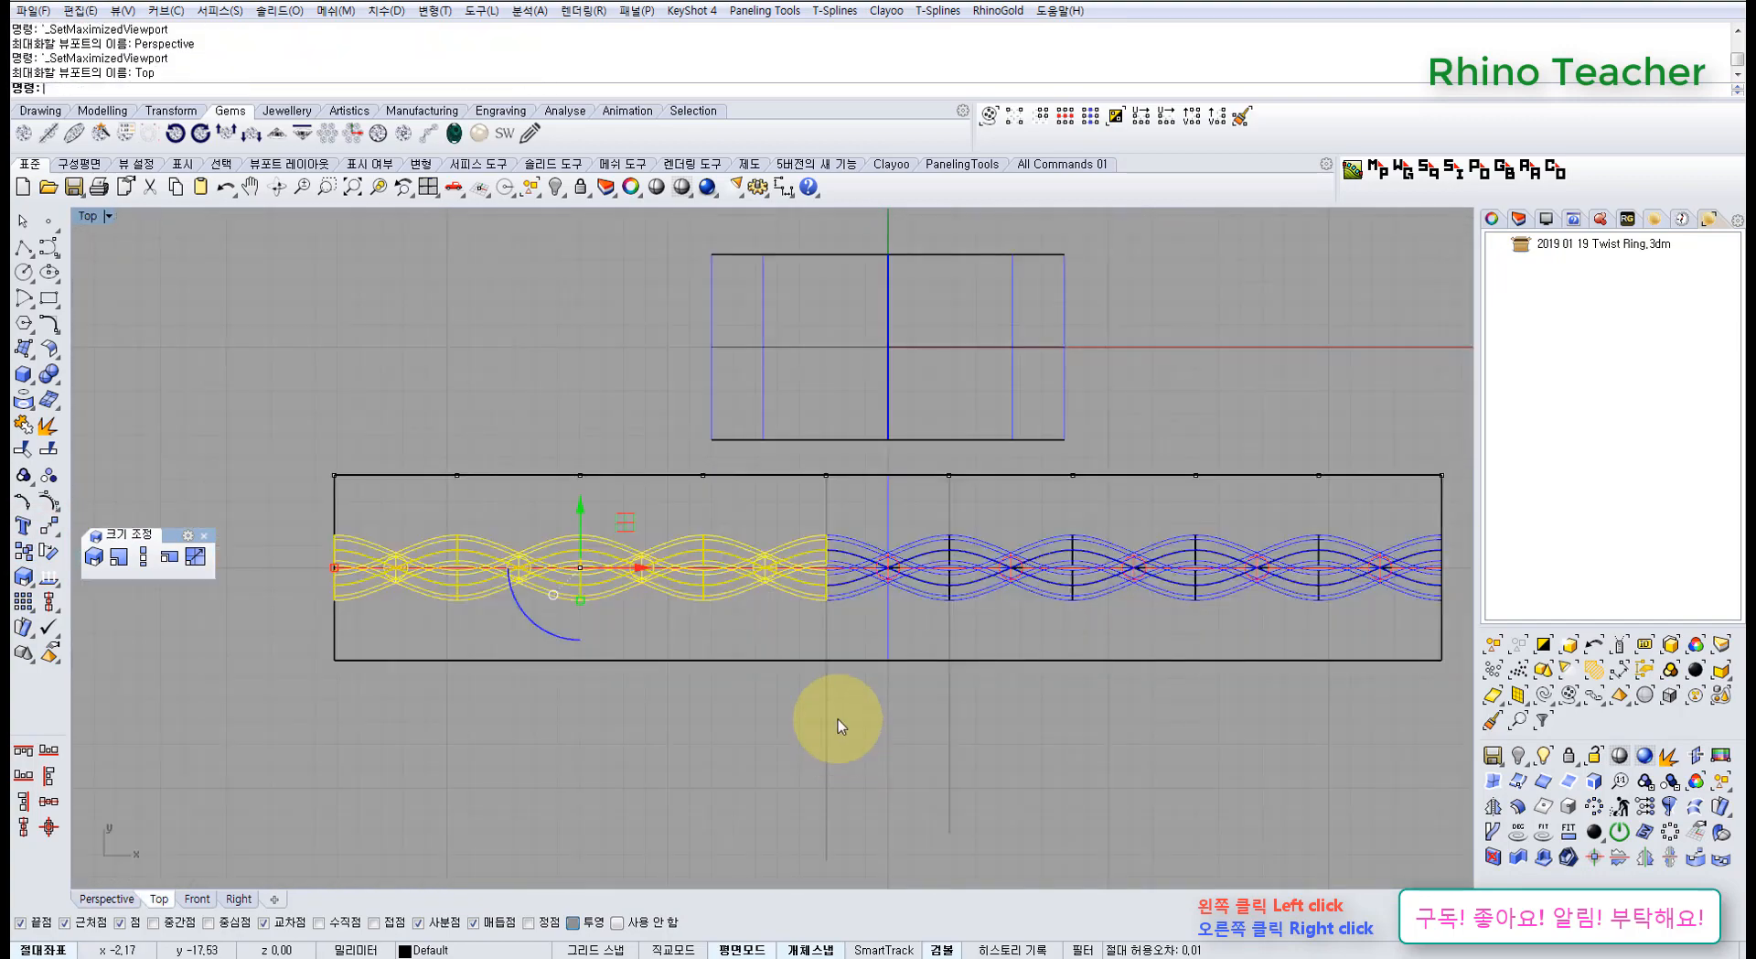
scroll(835, 716, "down", 5)
right_click_drag(769, 697, 636, 729)
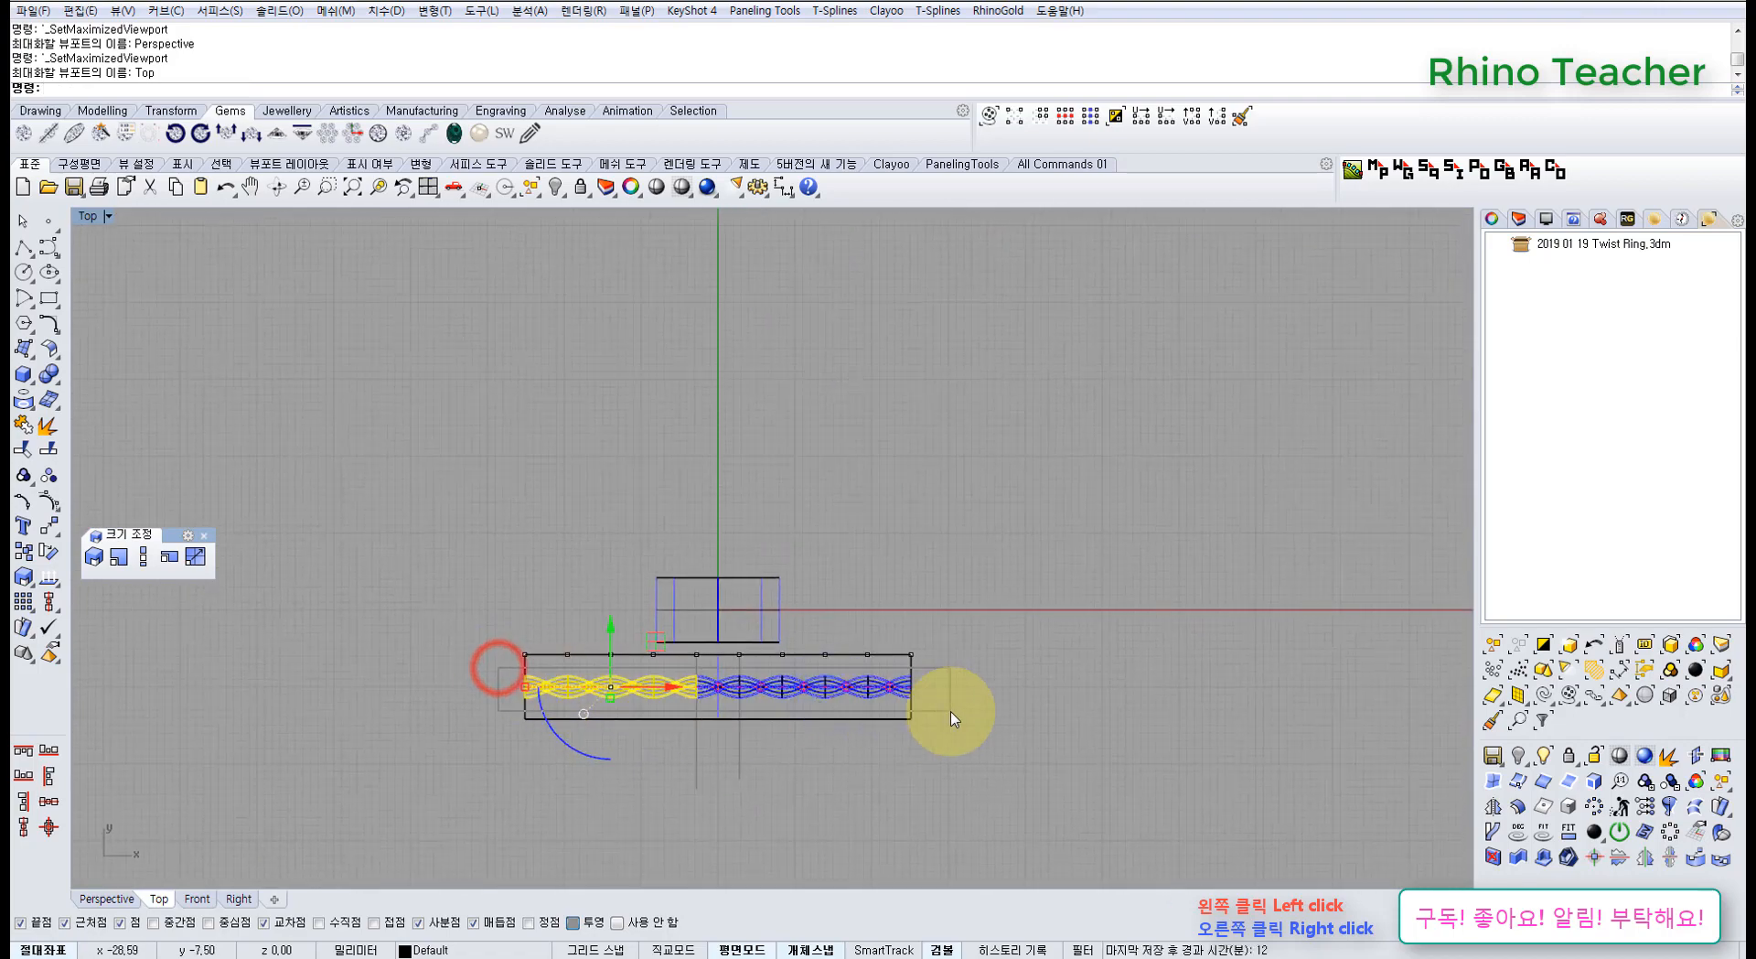
key("ctrl+F4")
right_click_drag(915, 693, 732, 675)
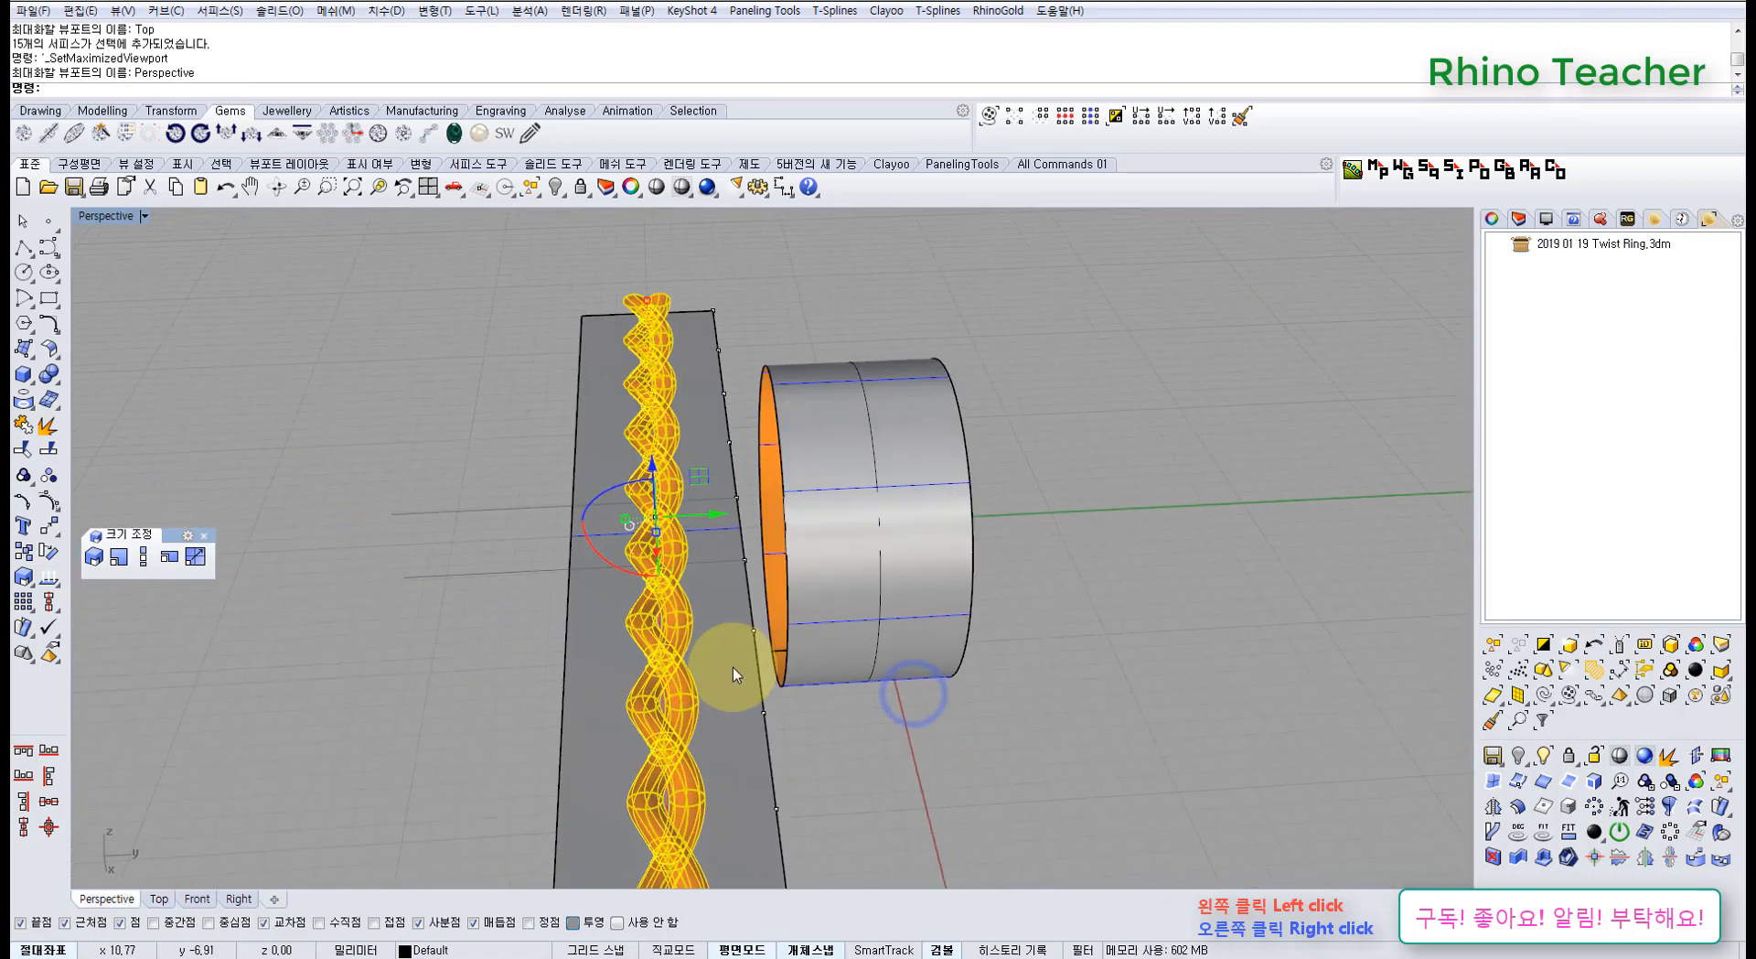
Flow the selected woven units from the flat strip onto the ring band with Flow along Surface, matching corresponding edges
left_click(49, 529)
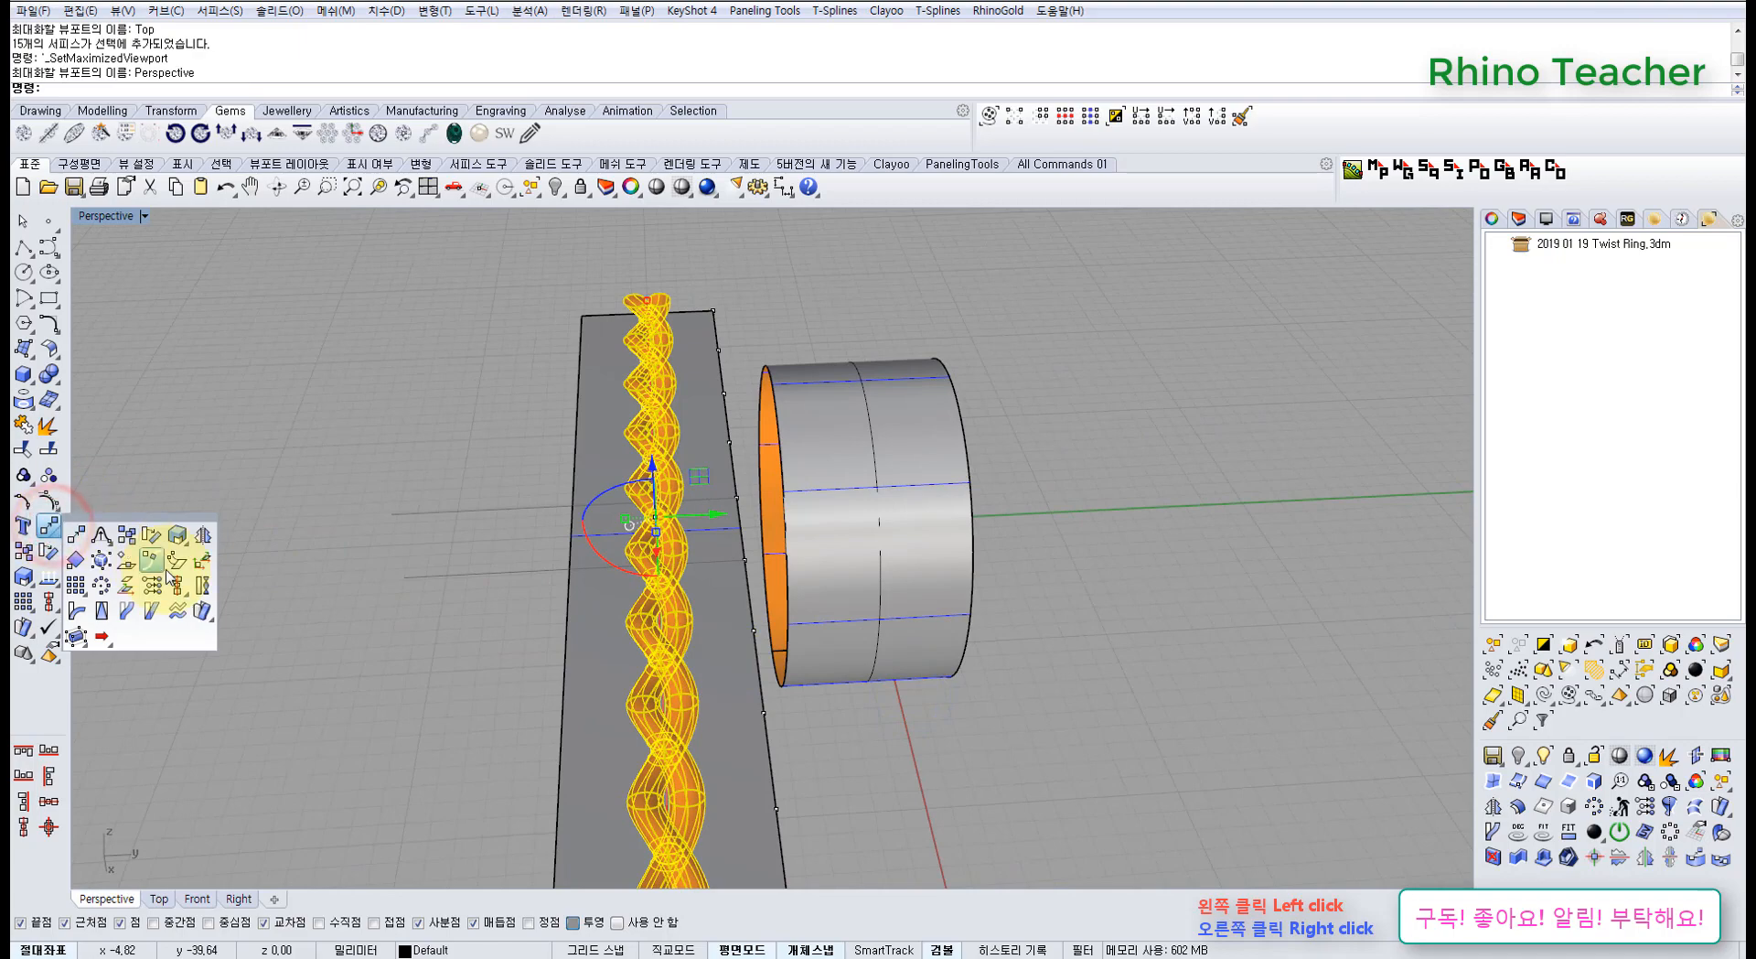
left_click(198, 611)
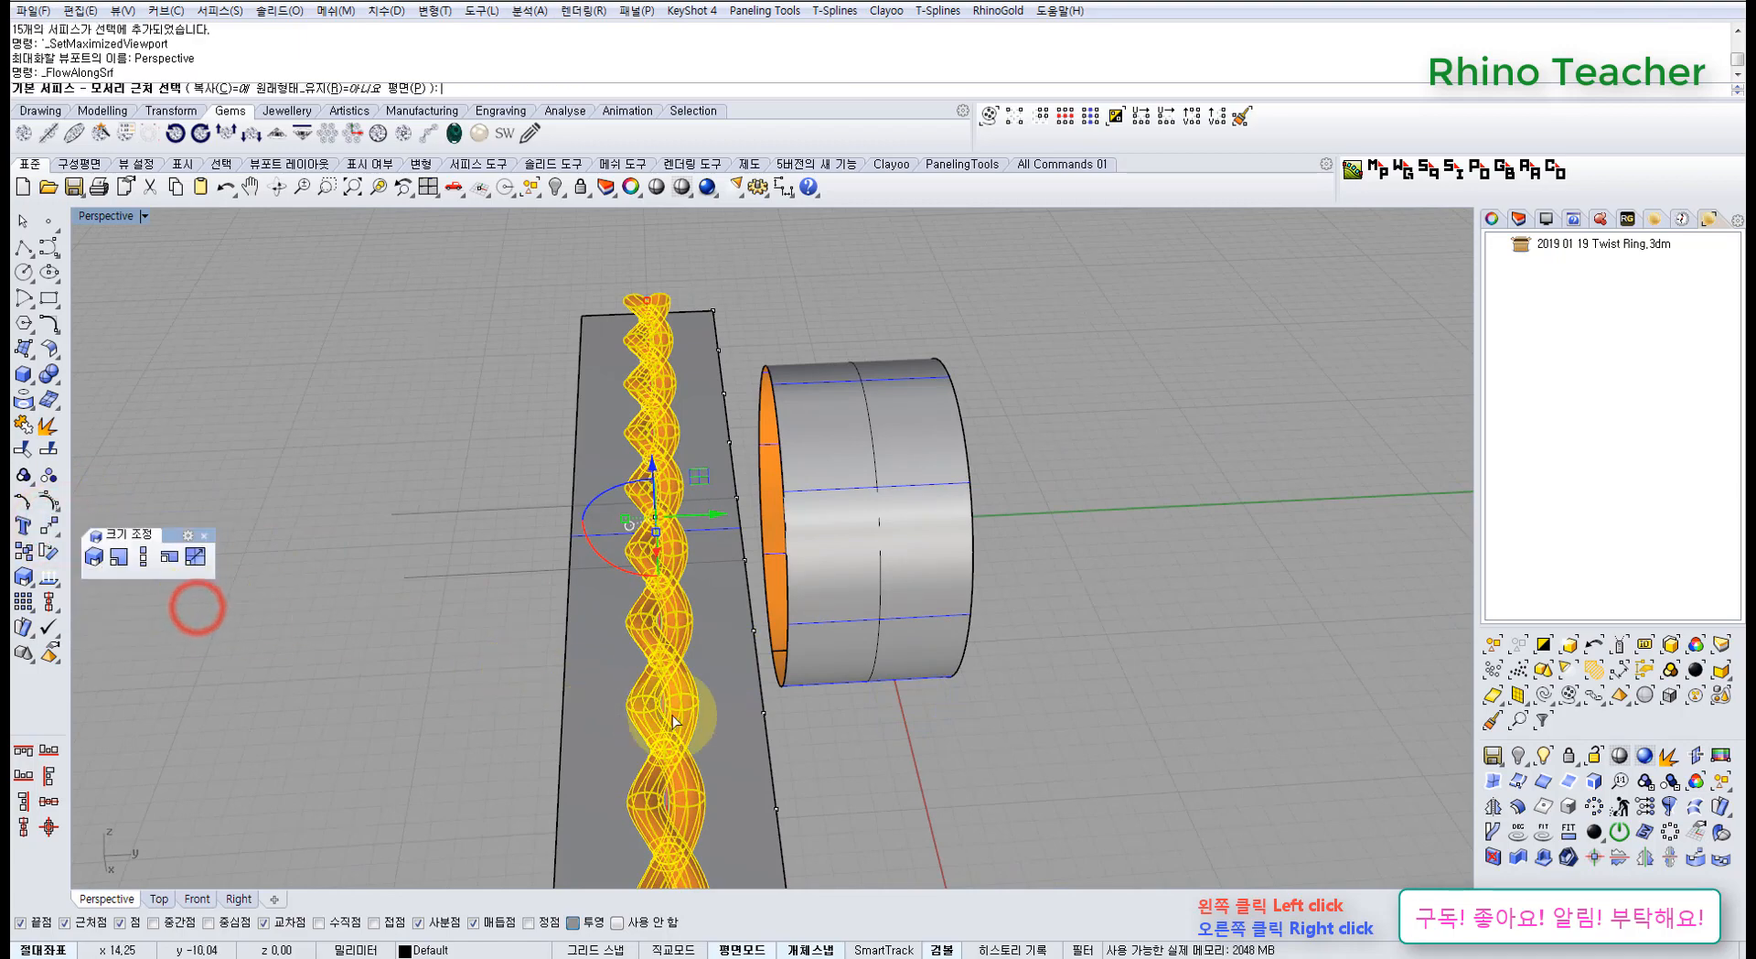
scroll(623, 596, "down", 3)
left_click(606, 604)
right_click_drag(722, 607, 834, 723)
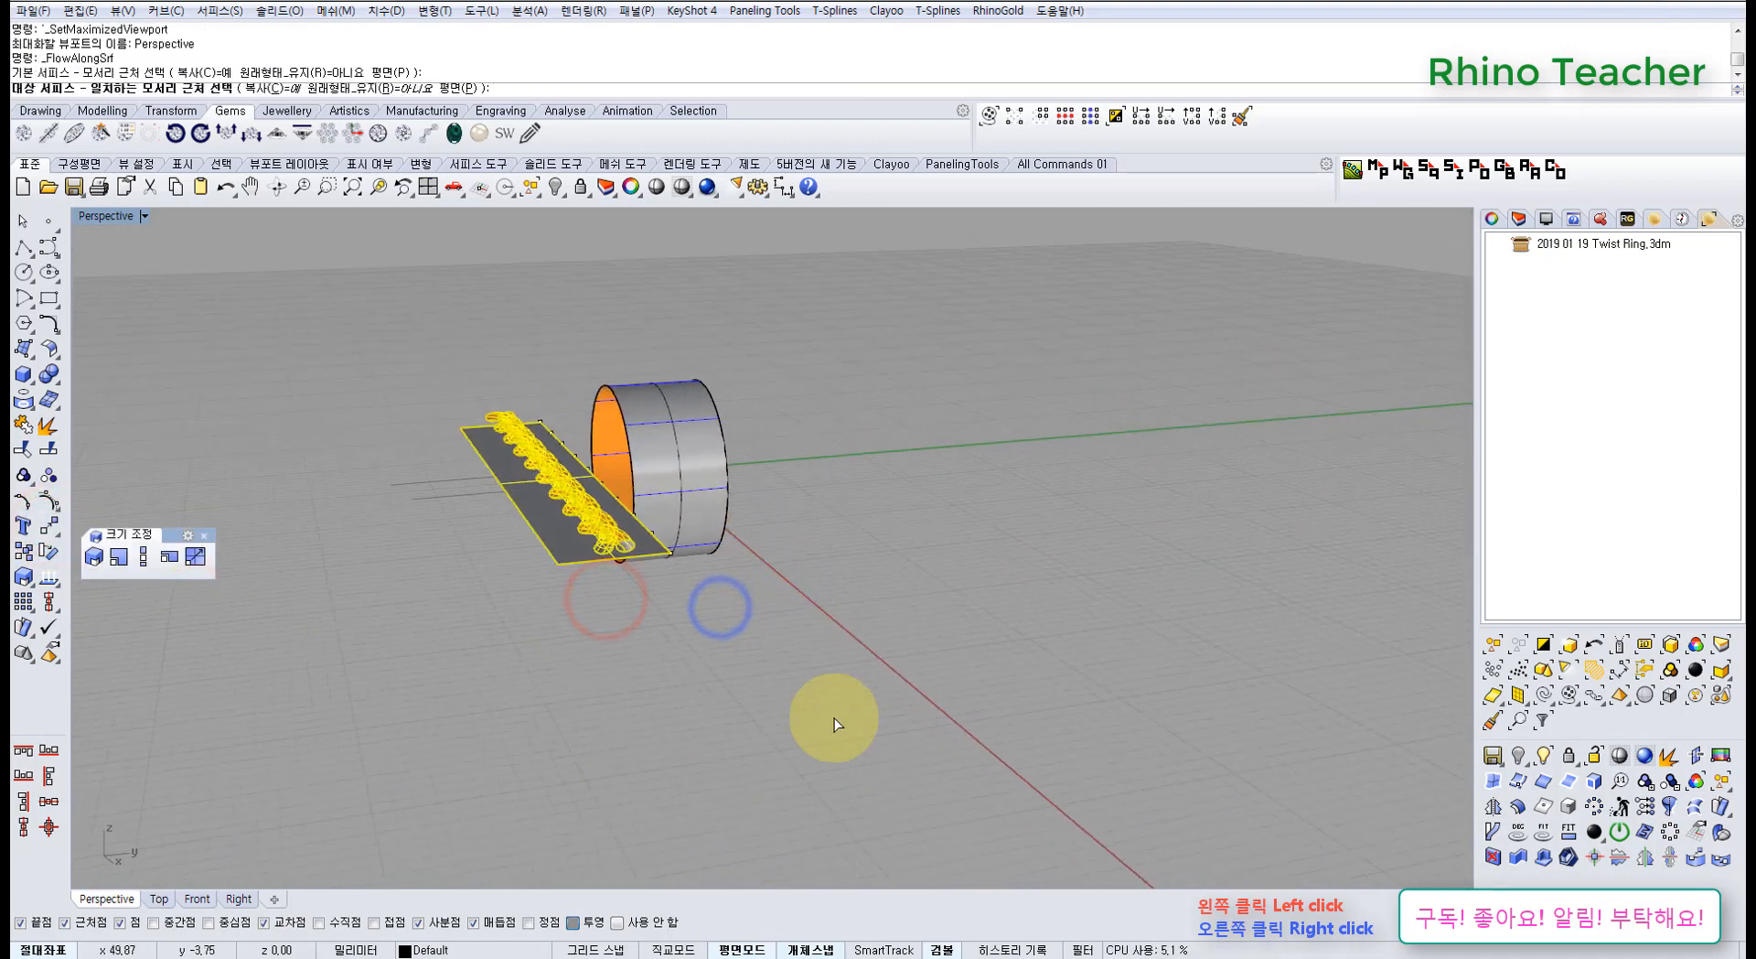
scroll(698, 582, "up", 5)
right_click_drag(697, 582, 717, 538)
left_click(732, 607)
right_click_drag(690, 463, 795, 723)
left_click(842, 610)
Select the nine spheres on the flat strip in the Top view and flatten them slightly across the strip's width
right_click_drag(609, 600, 563, 409)
scroll(634, 633, "up", 5)
scroll(627, 627, "down", 5)
right_click_drag(628, 627, 811, 707)
scroll(774, 450, "up", 3)
scroll(806, 446, "down", 10)
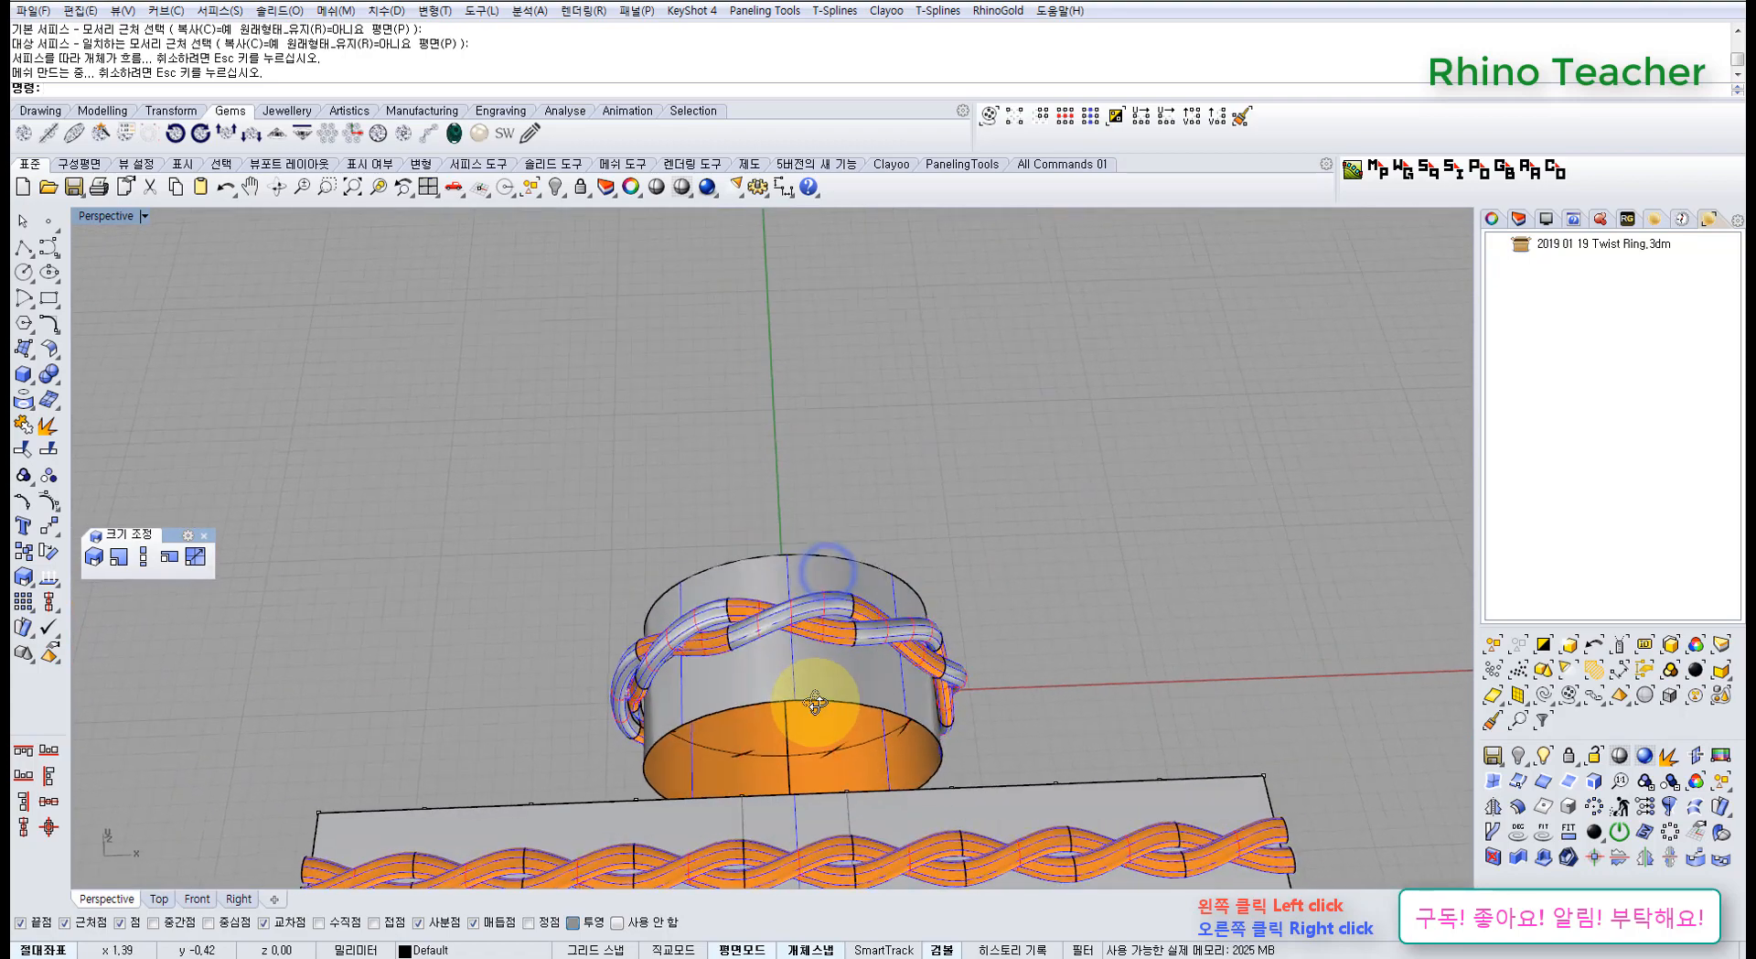
key("ctrl+F1")
scroll(628, 723, "up", 5)
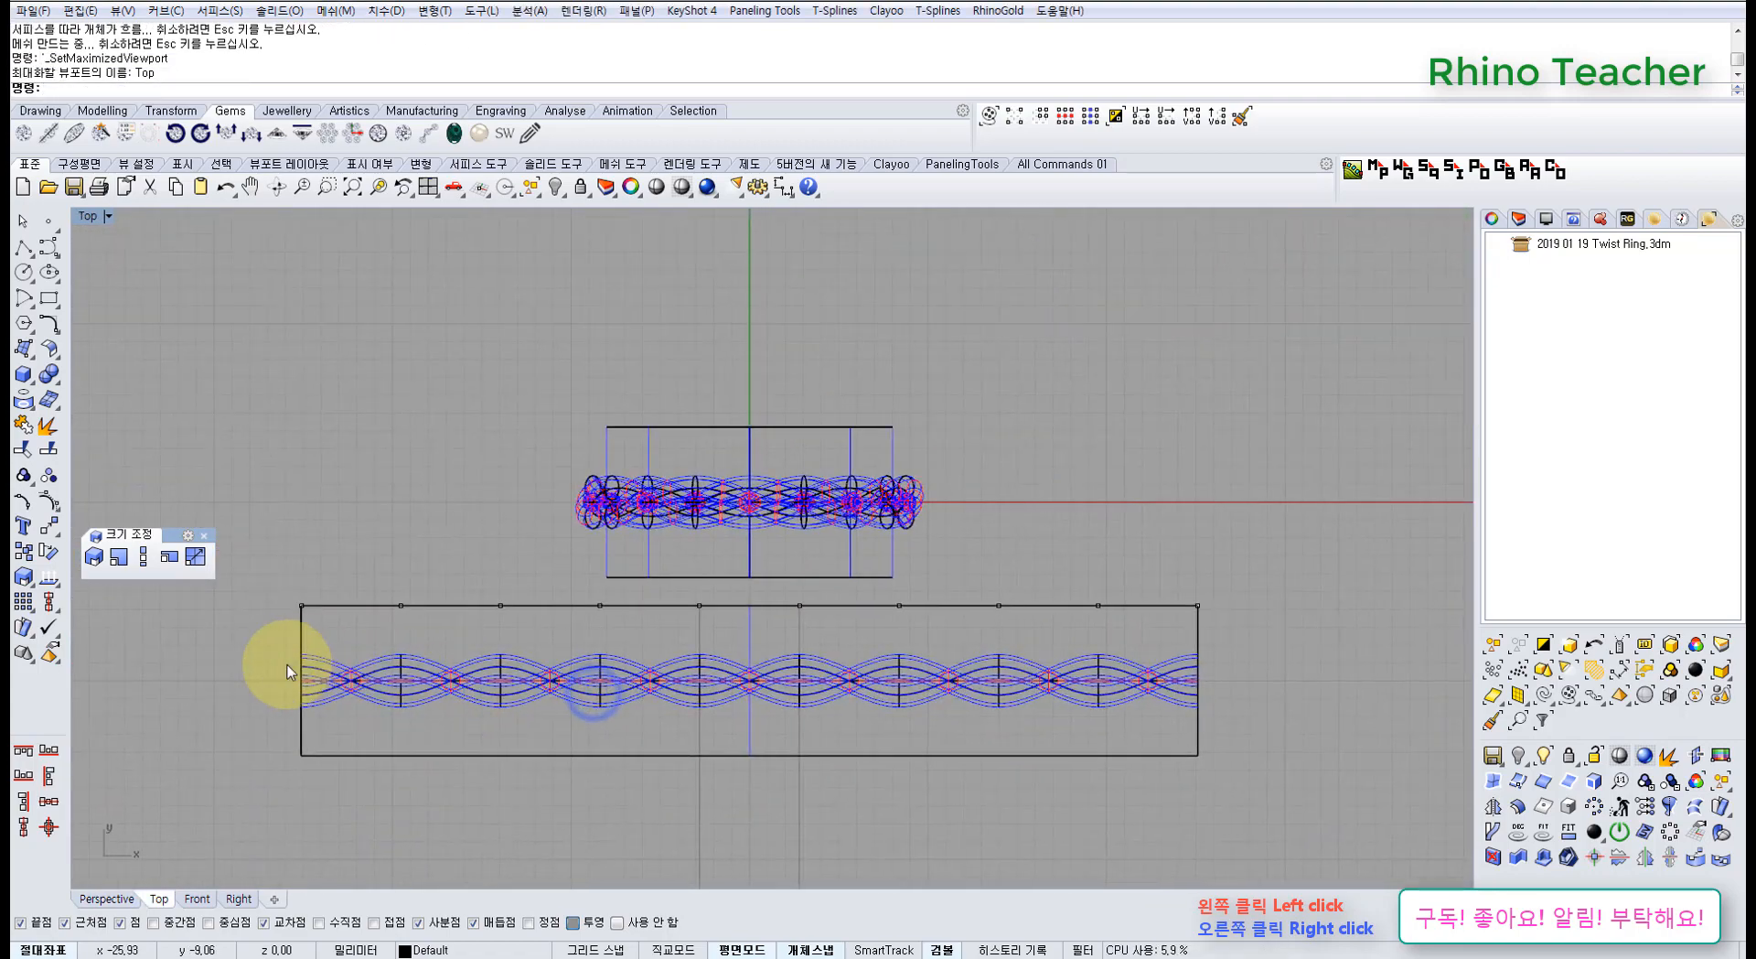
left_click_drag(1285, 699, 1284, 699)
scroll(729, 686, "up", 12)
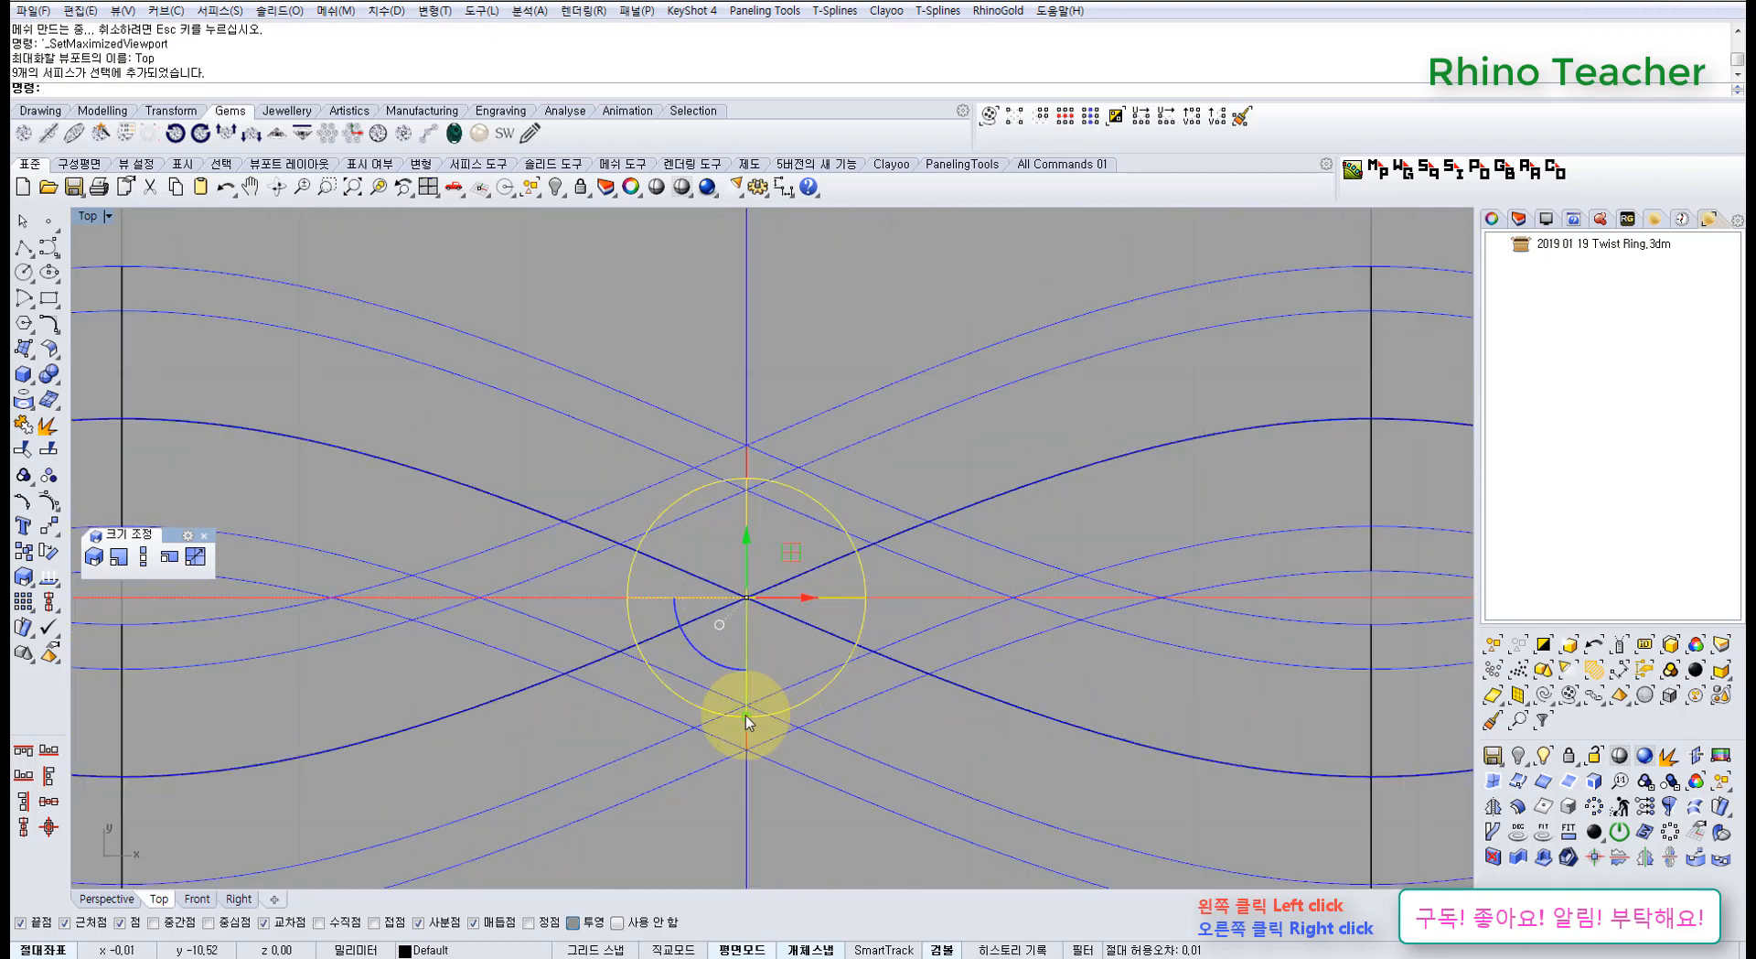
left_click_drag(745, 715, 745, 686)
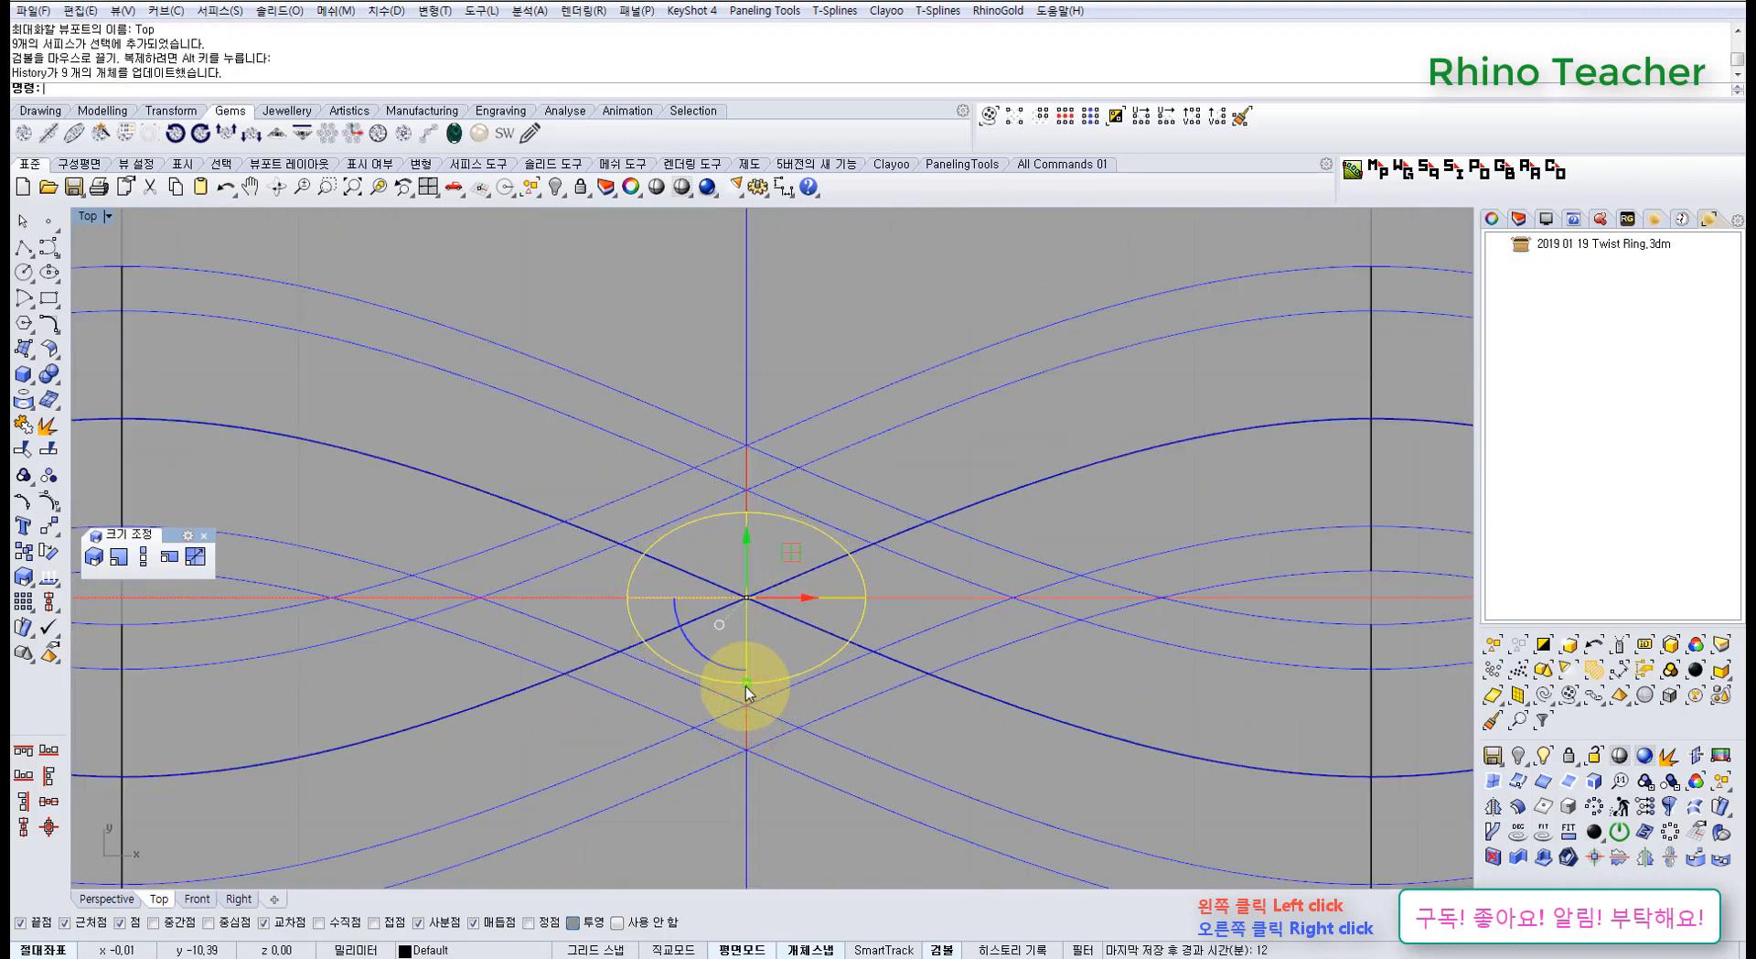
Try to widen all the flat strip's strands and spheres by scaling them across the strip in the Top view
key("ctrl+F4")
right_click_drag(830, 634, 679, 463)
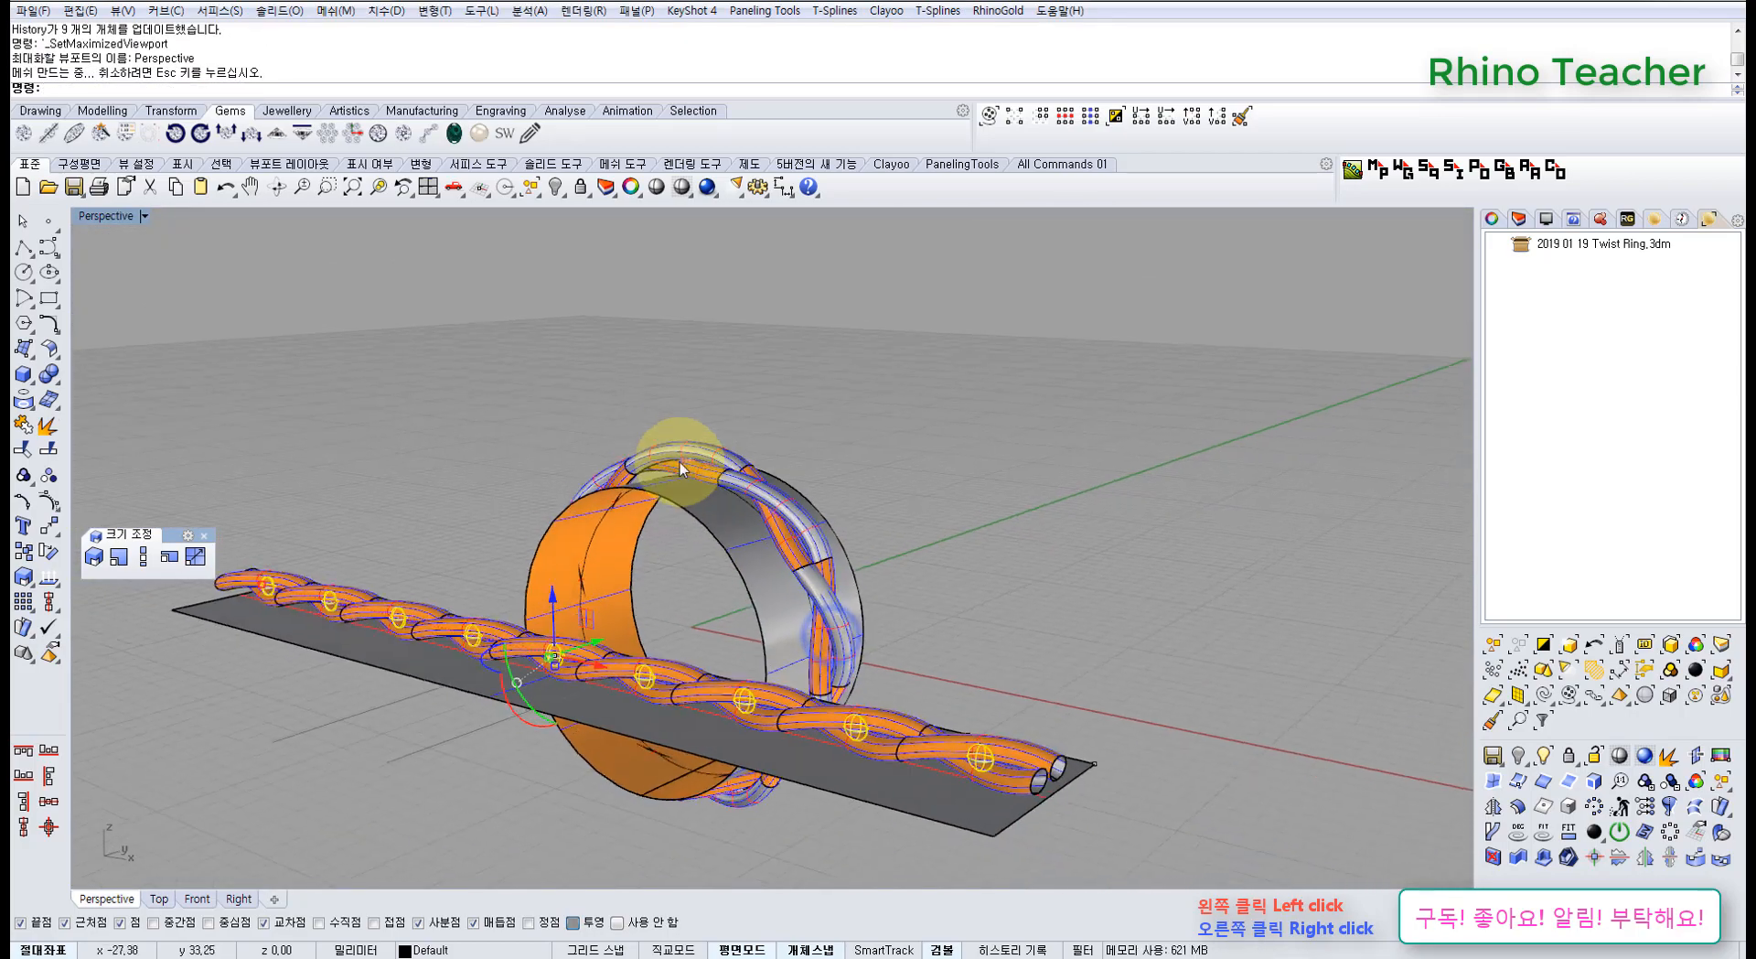
scroll(679, 463, "up", 6)
right_click_drag(783, 528, 829, 602)
key("ctrl+F1")
scroll(600, 617, "down", 15)
key("Escape")
left_click(742, 647)
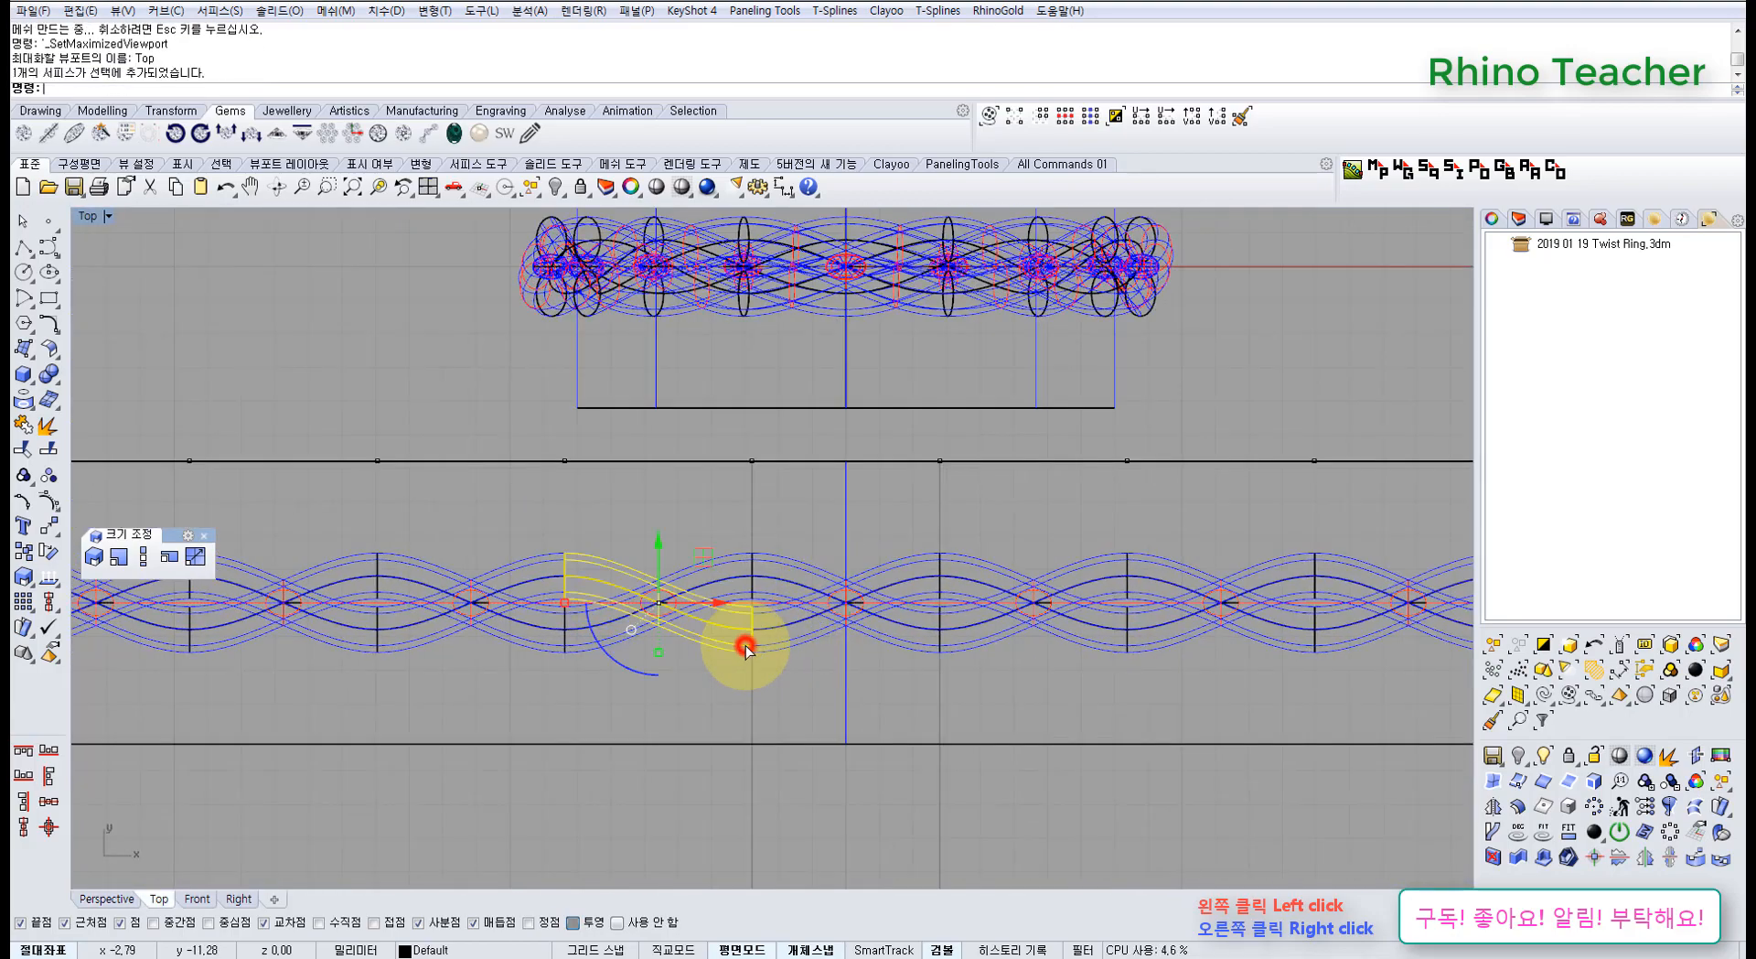
scroll(733, 655, "down", 4)
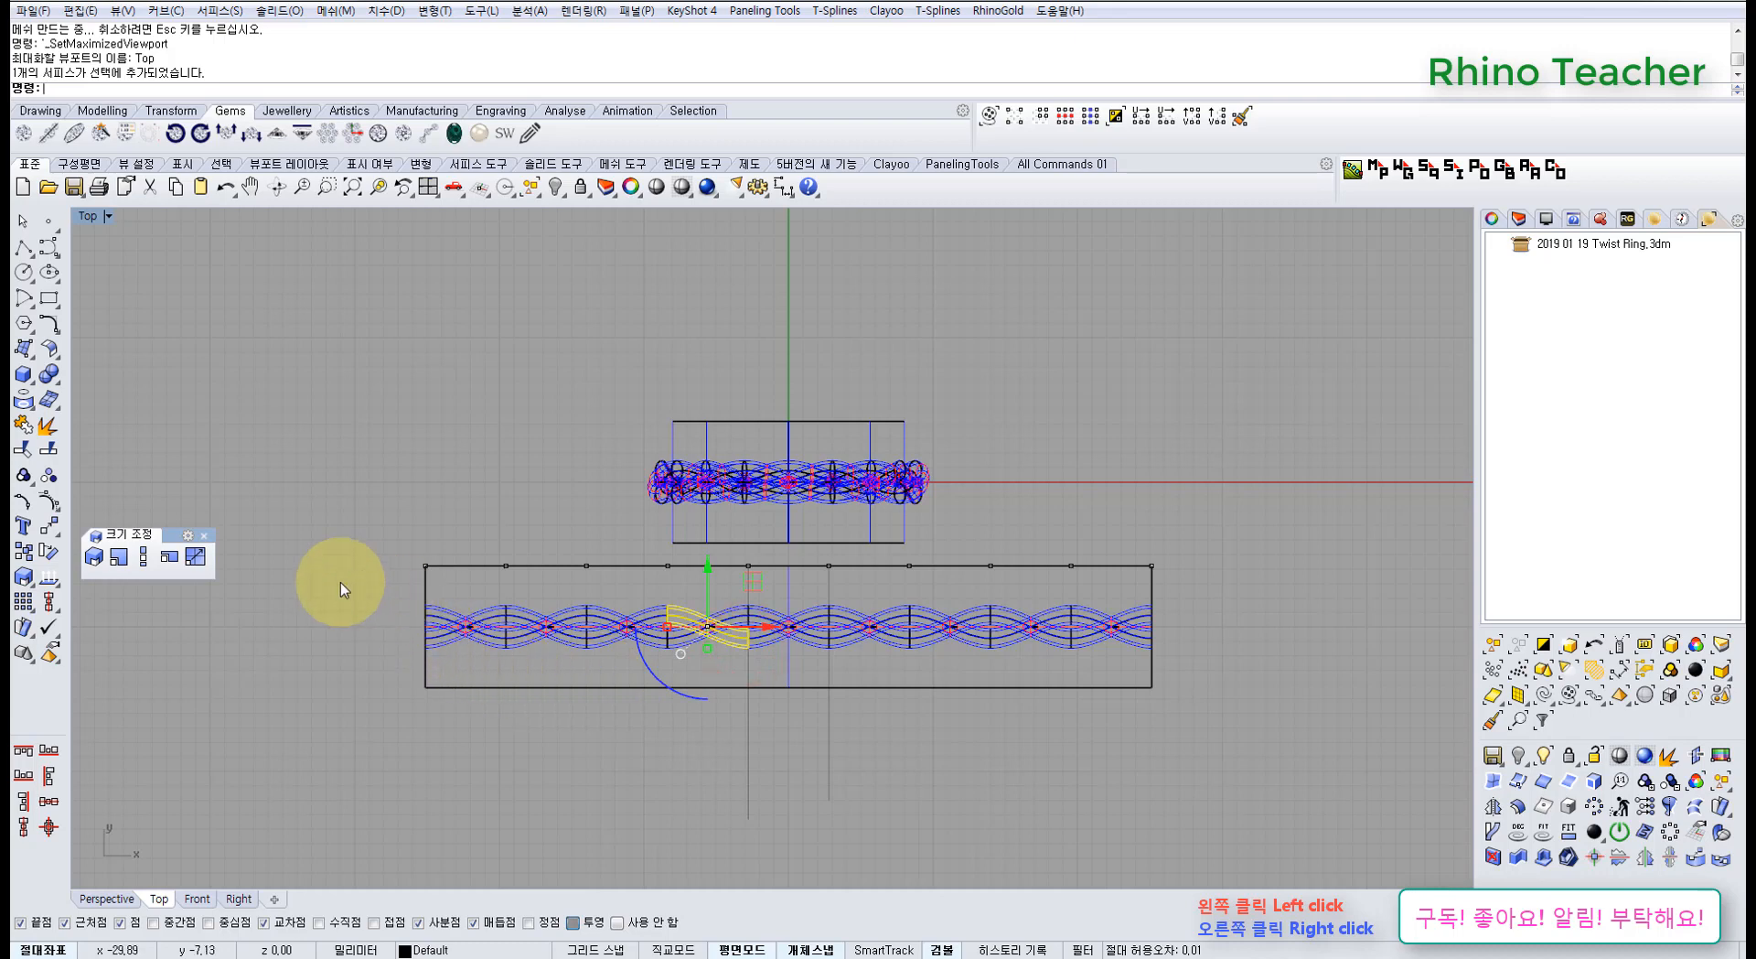
left_click_drag(341, 583, 1144, 673)
scroll(764, 629, "up", 5)
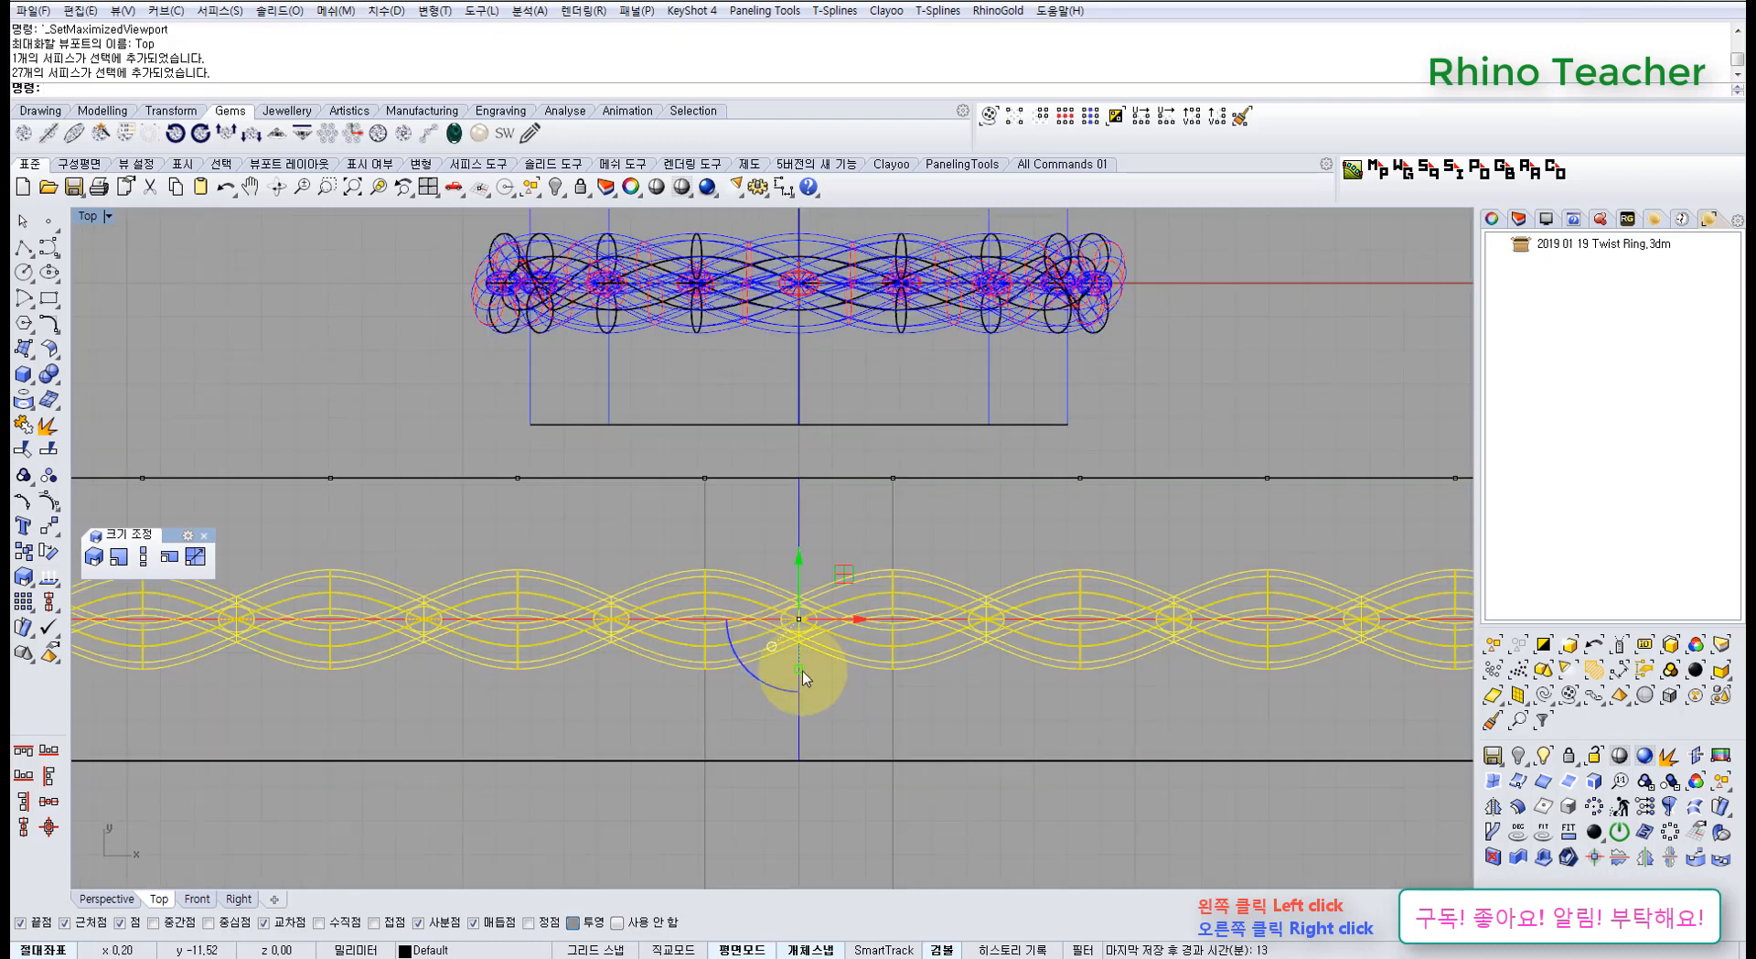
left_click_drag(803, 671, 799, 684)
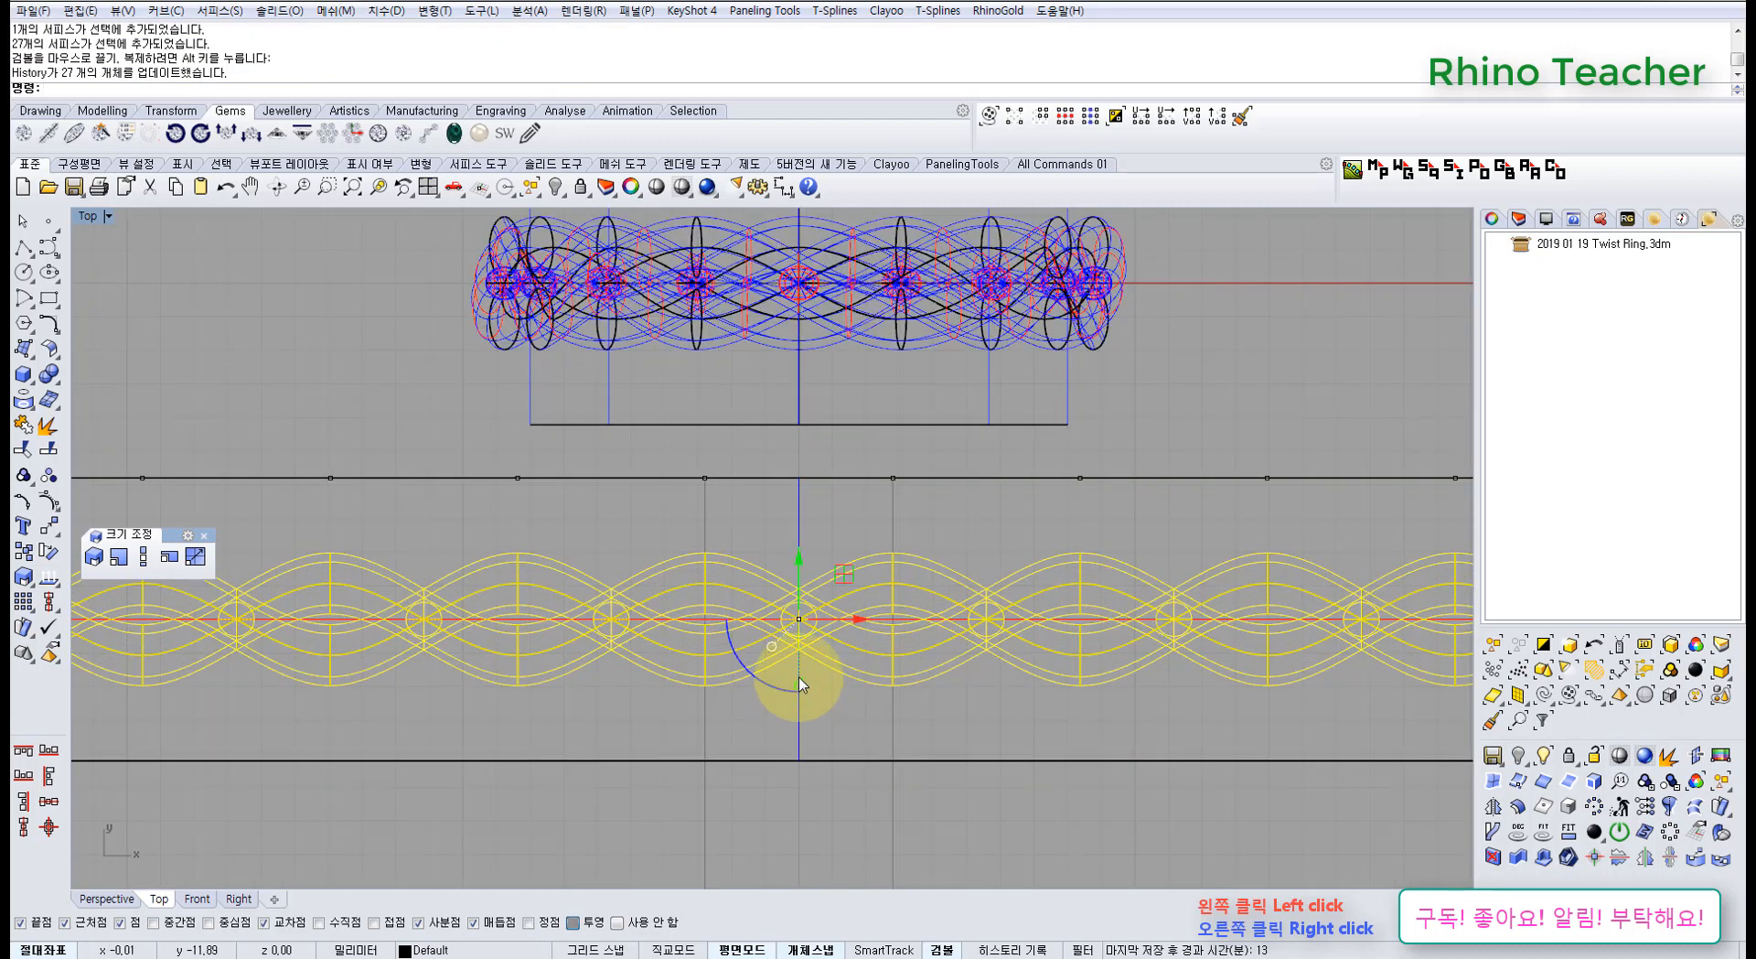
Try to make the flat woven units taller in the Front view with Scale 1D from the strip's base line, and check the ring
key("ctrl+F4")
right_click_drag(933, 667, 863, 595)
key("ctrl+F2")
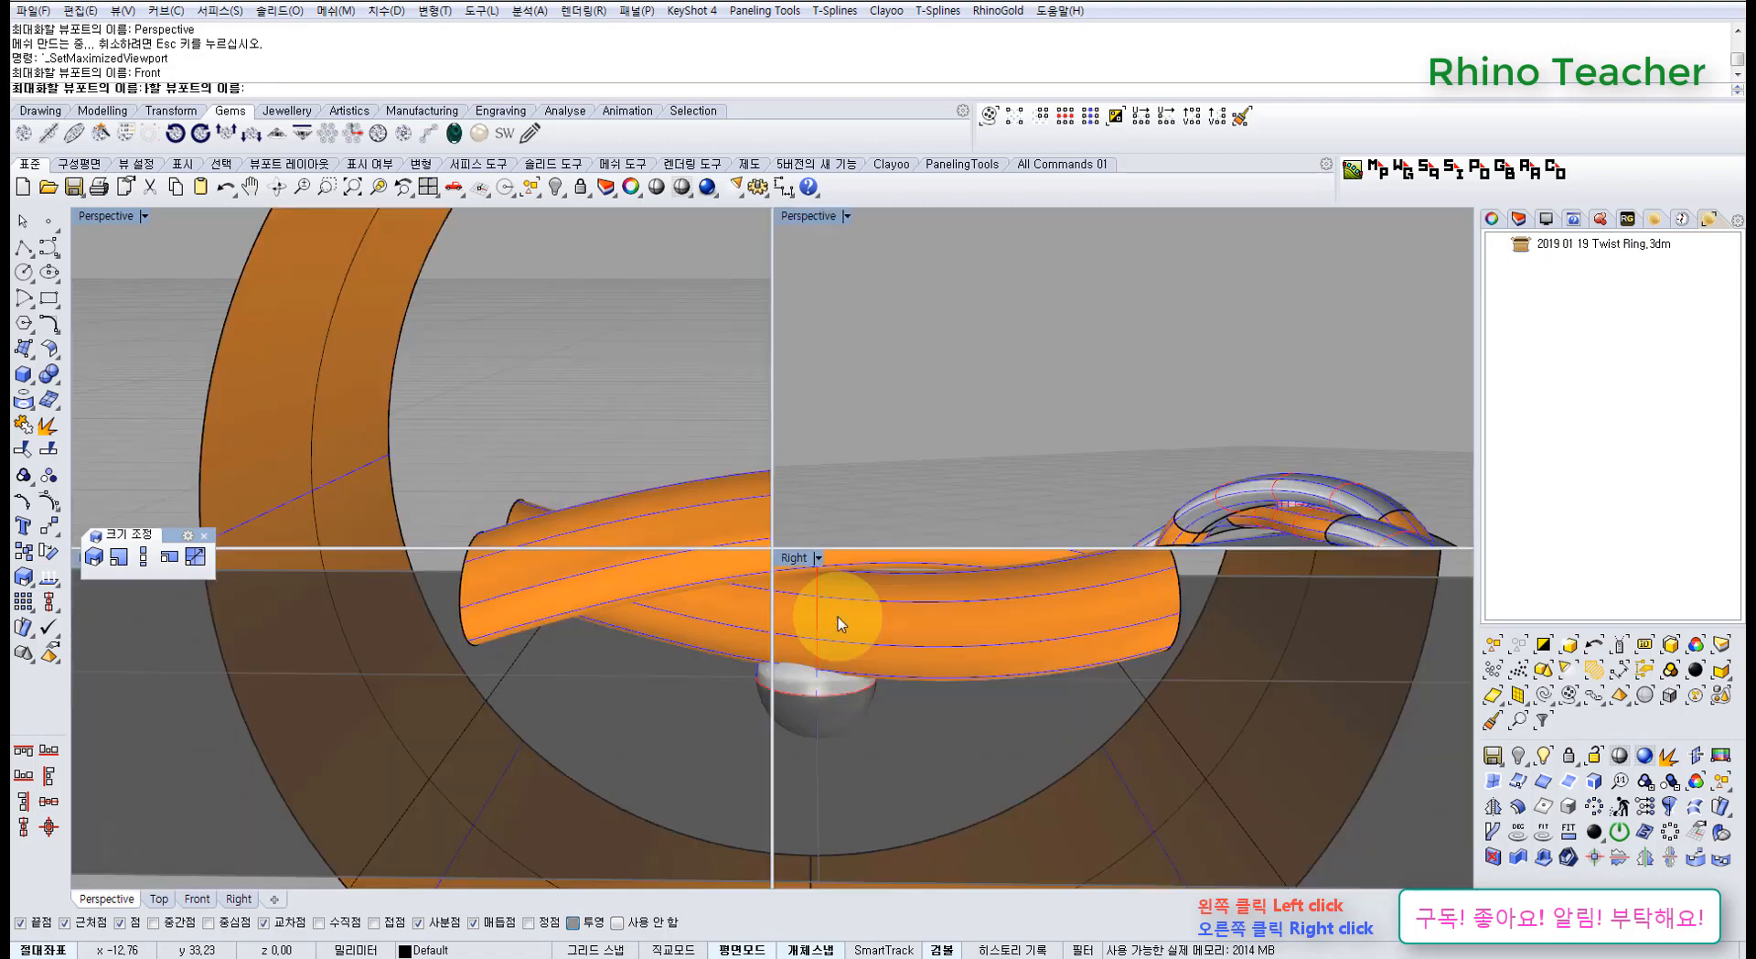
scroll(796, 640, "down", 3)
scroll(757, 666, "up", 5)
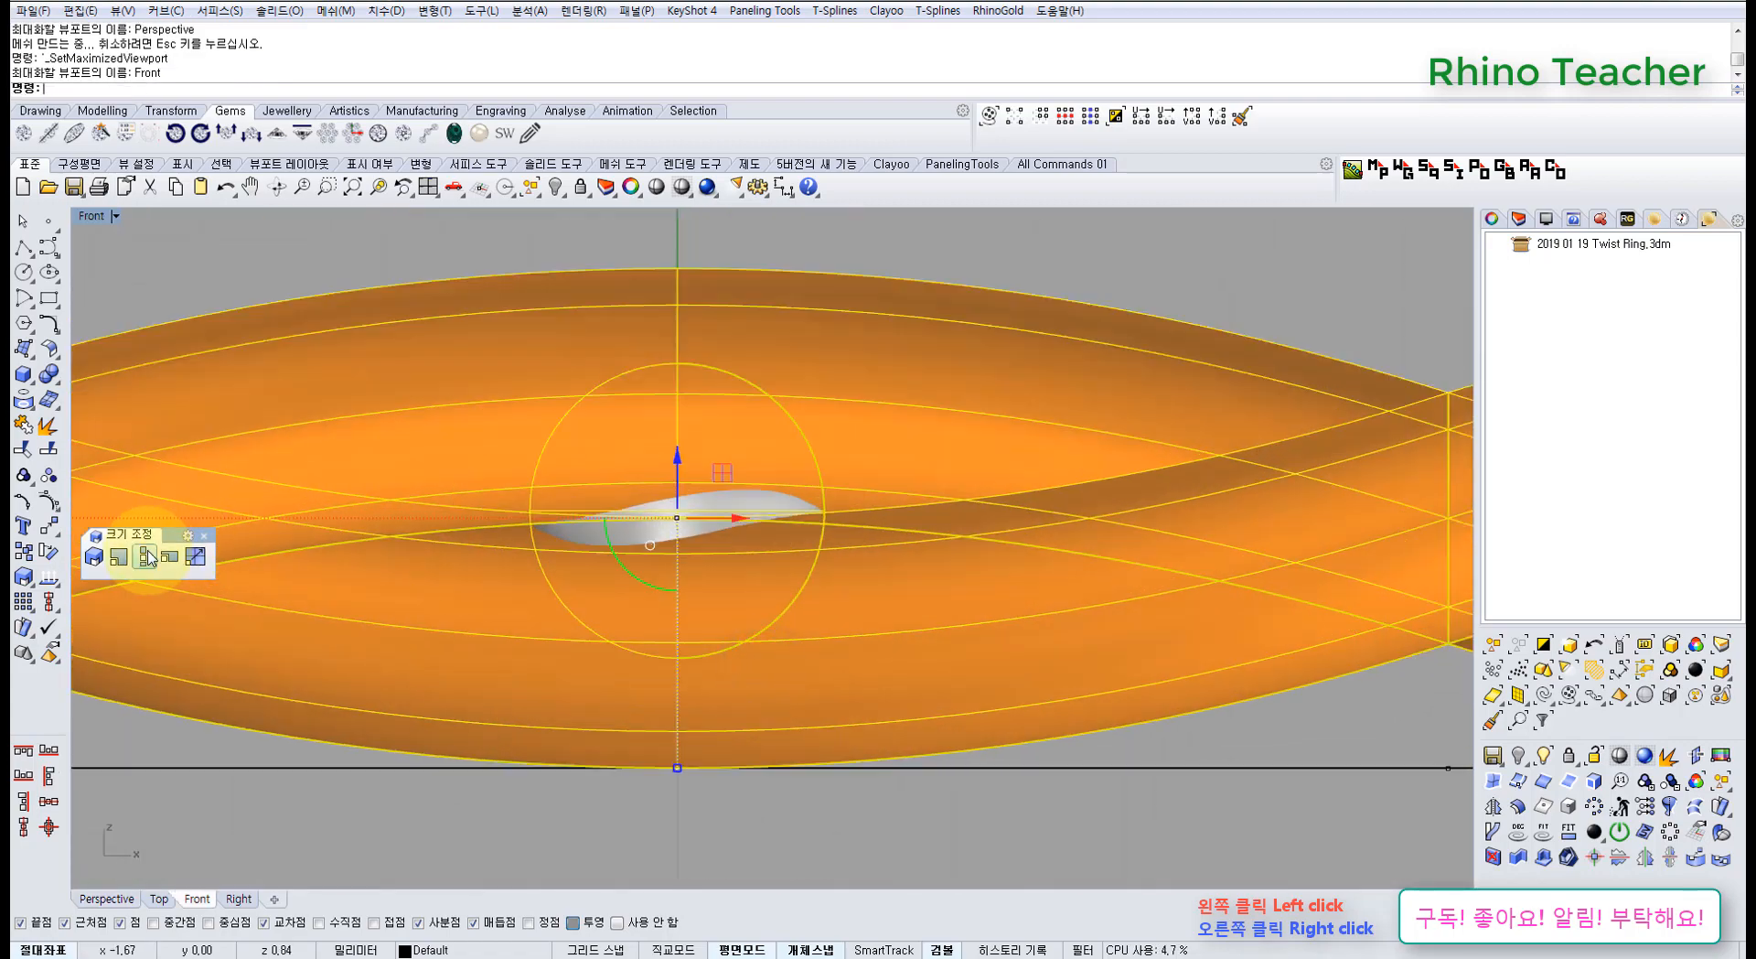
left_click(677, 767)
scroll(722, 722, "down", 4)
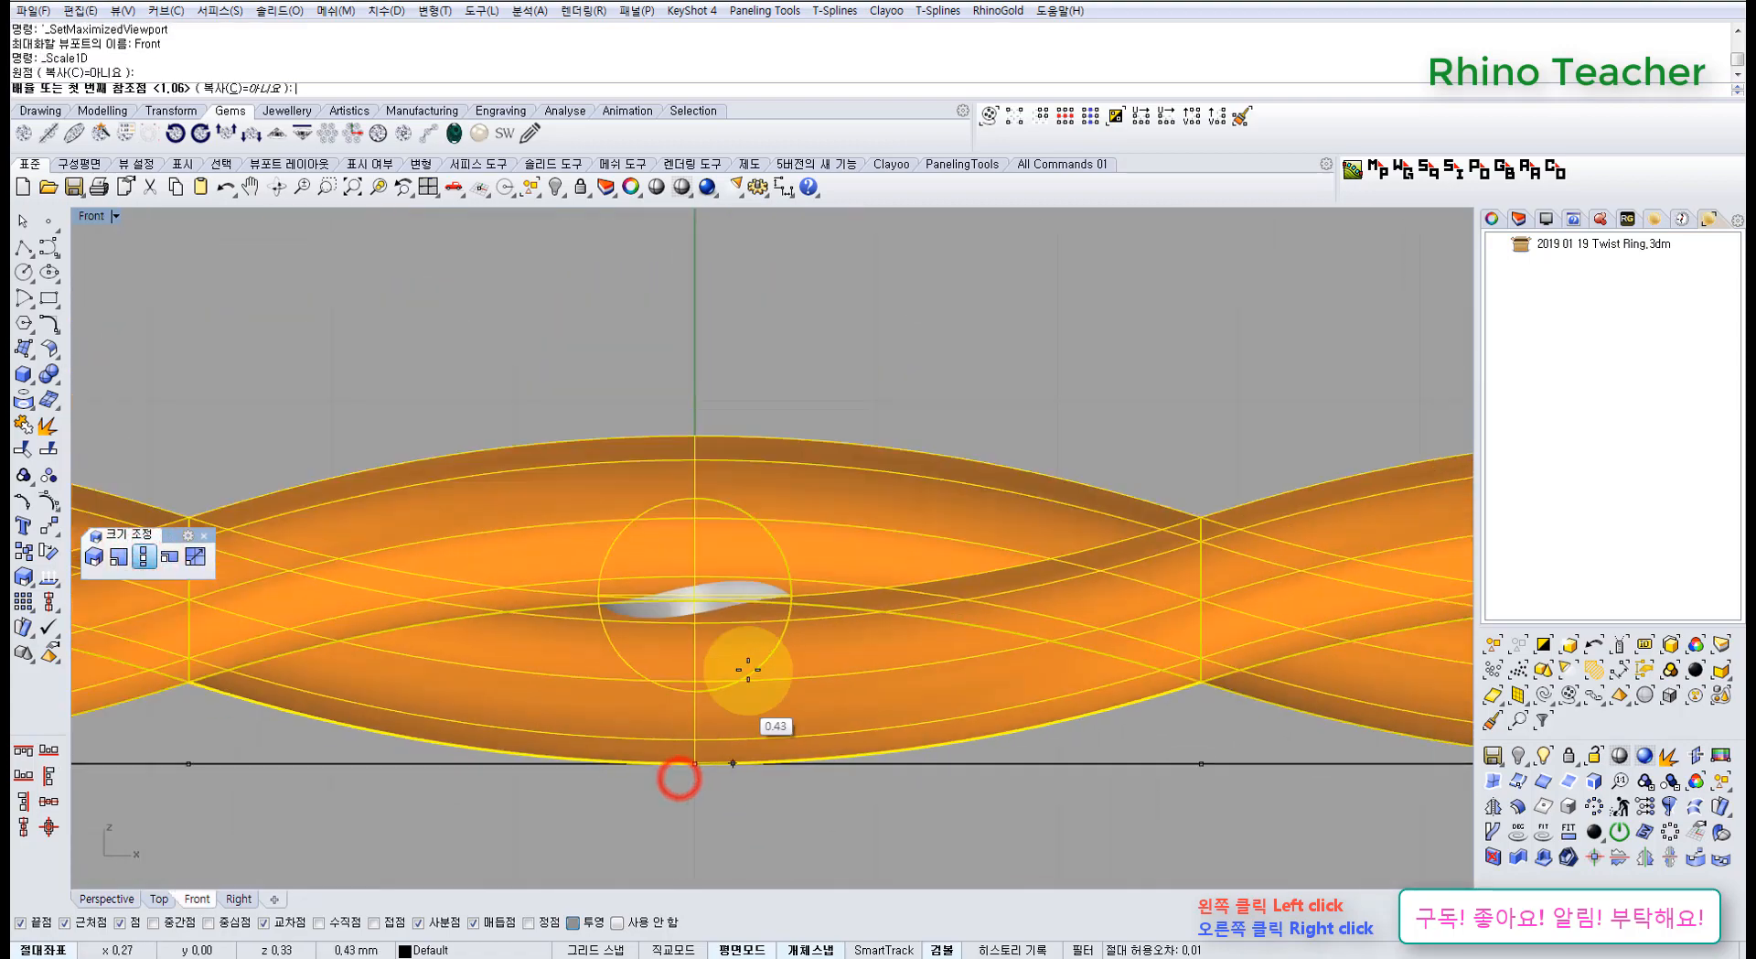
left_click(46, 527)
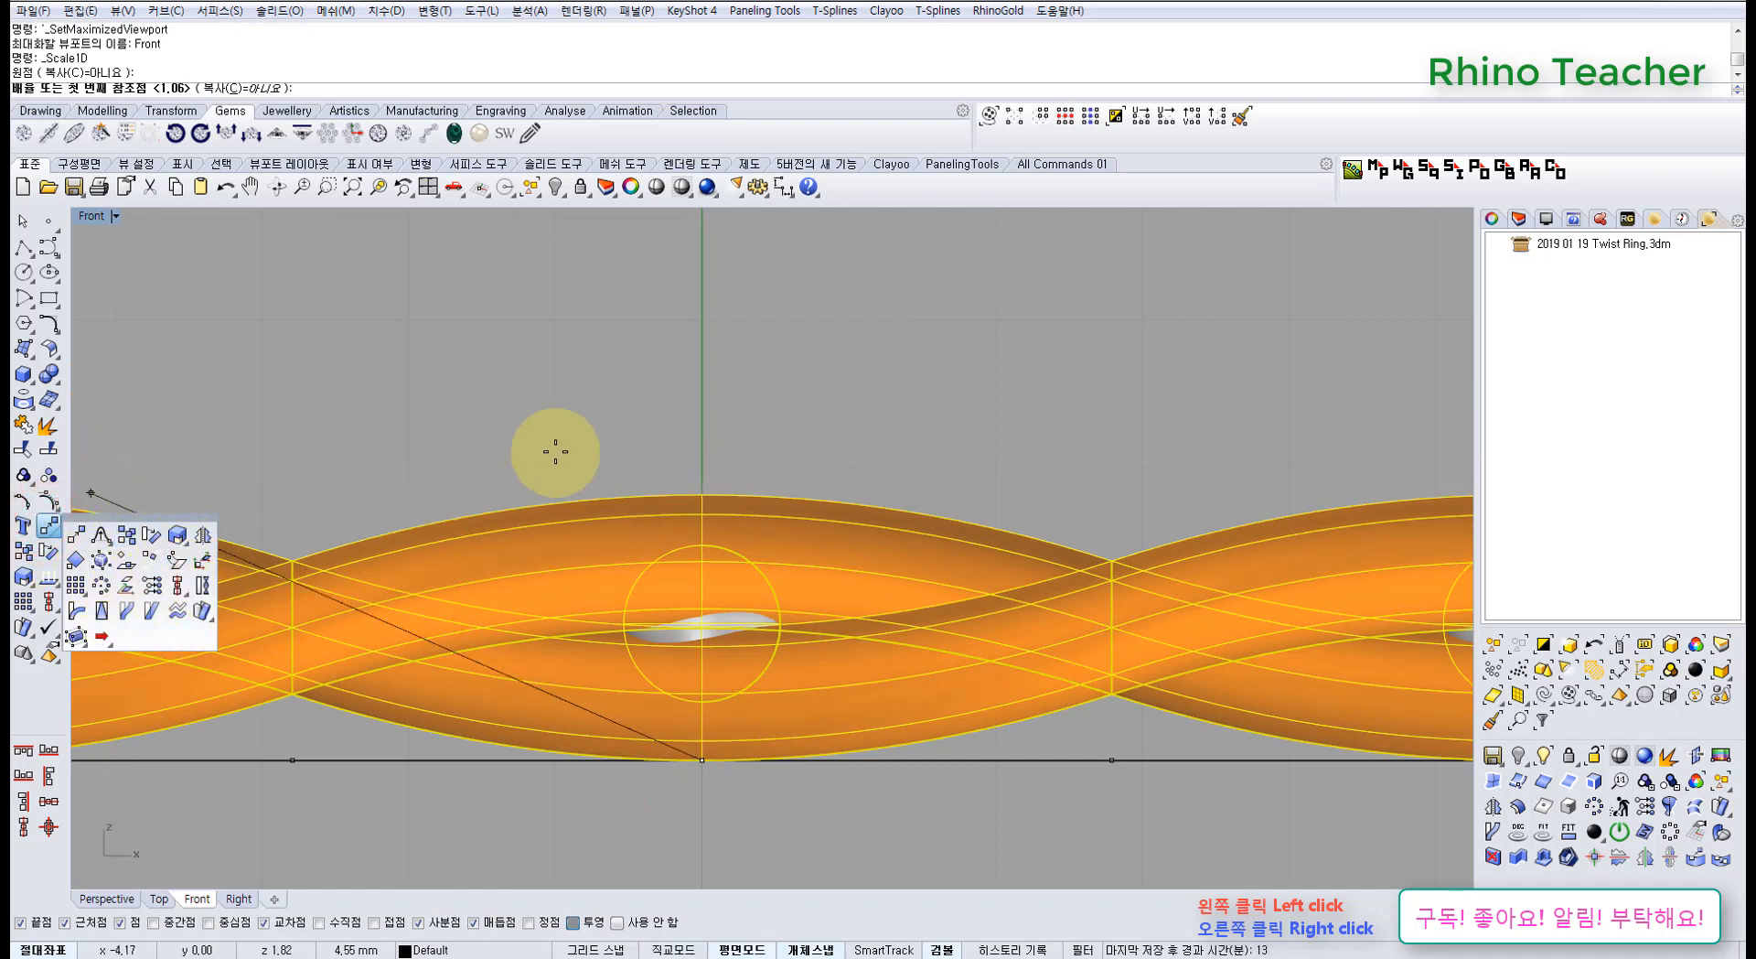
right_click_drag(616, 483, 596, 596)
left_click(656, 580)
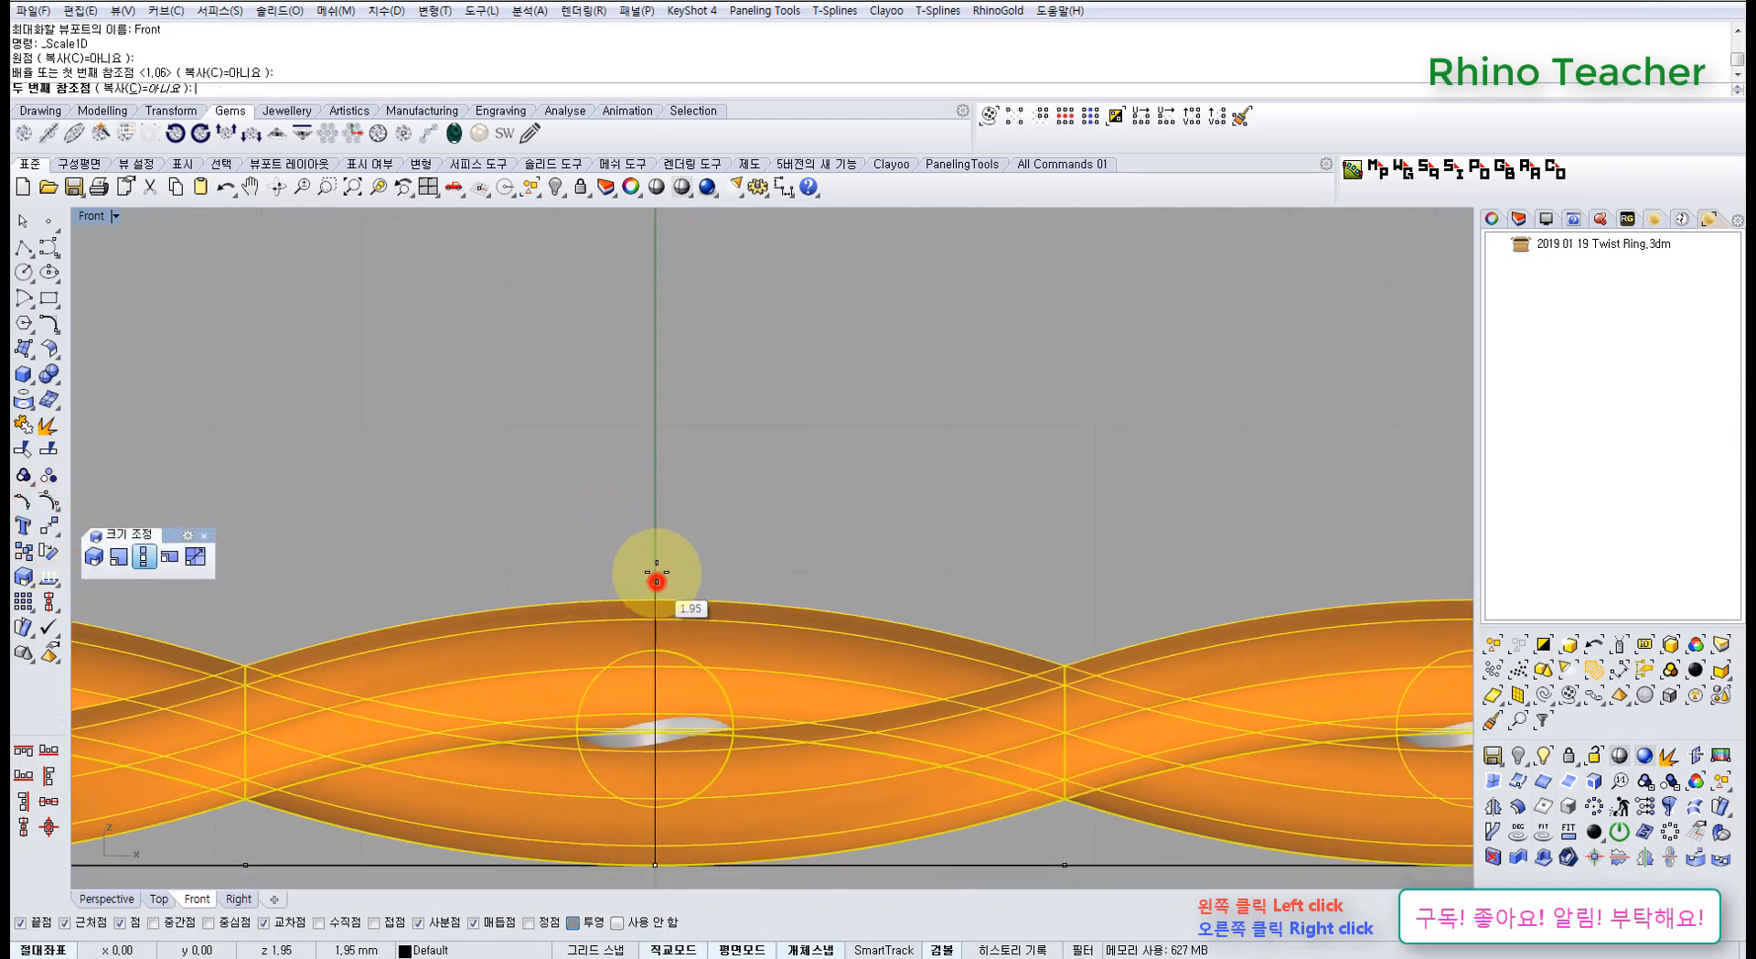
left_click(653, 508)
scroll(667, 510, "down", 3)
scroll(655, 657, "down", 3)
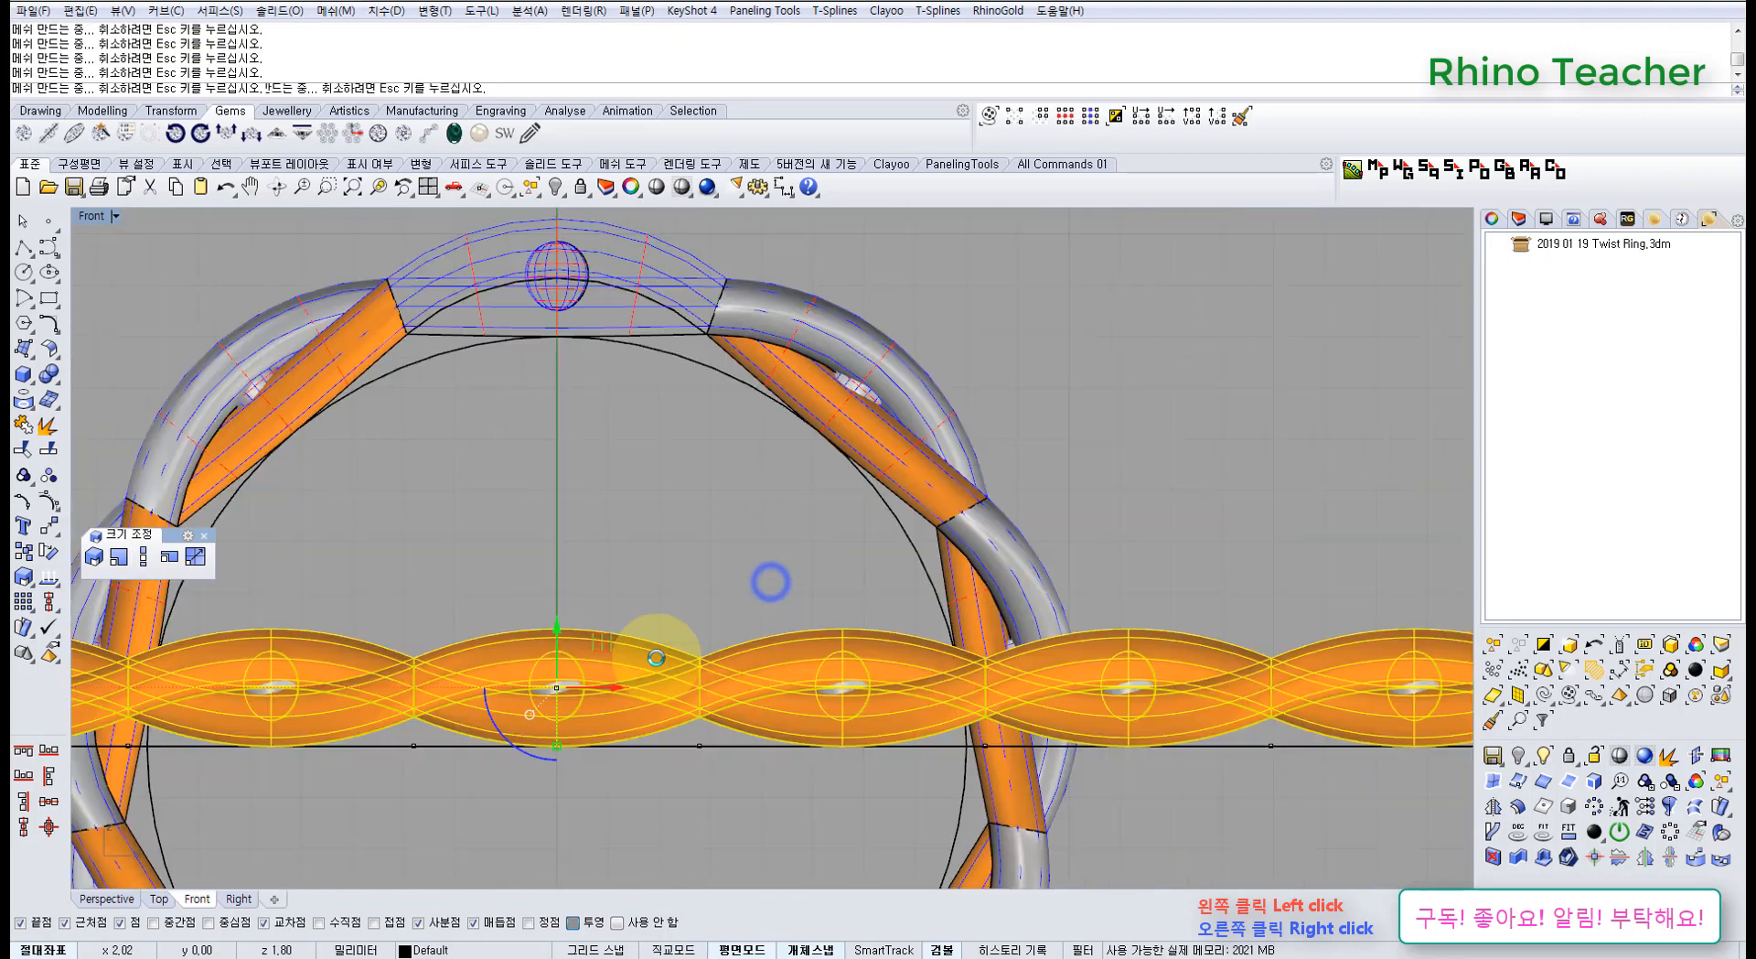
key("ctrl+F4")
right_click_drag(720, 583, 779, 687)
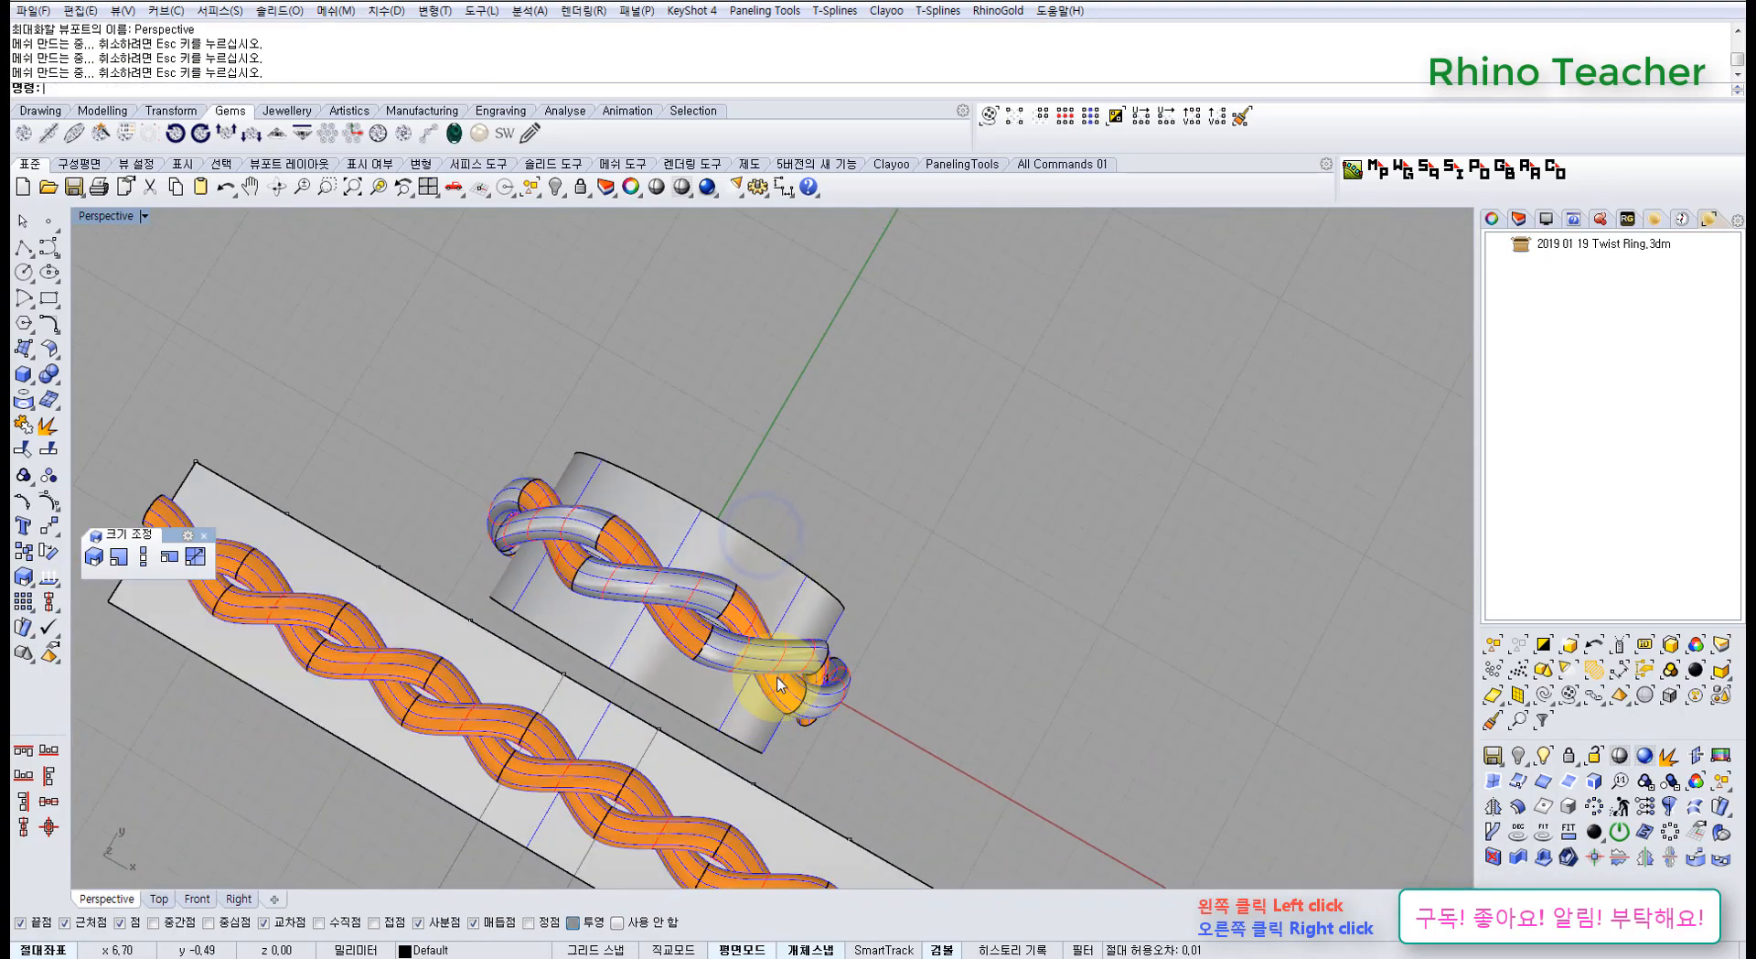
Undo the height scaling and the widening of the woven units, and clear the selection
key("ctrl+z")
key("ctrl+z")
right_click_drag(787, 626, 831, 687)
key("Escape")
Select all the woven units on the flat strip in the Top view and turn on their control points
key("ctrl+F1")
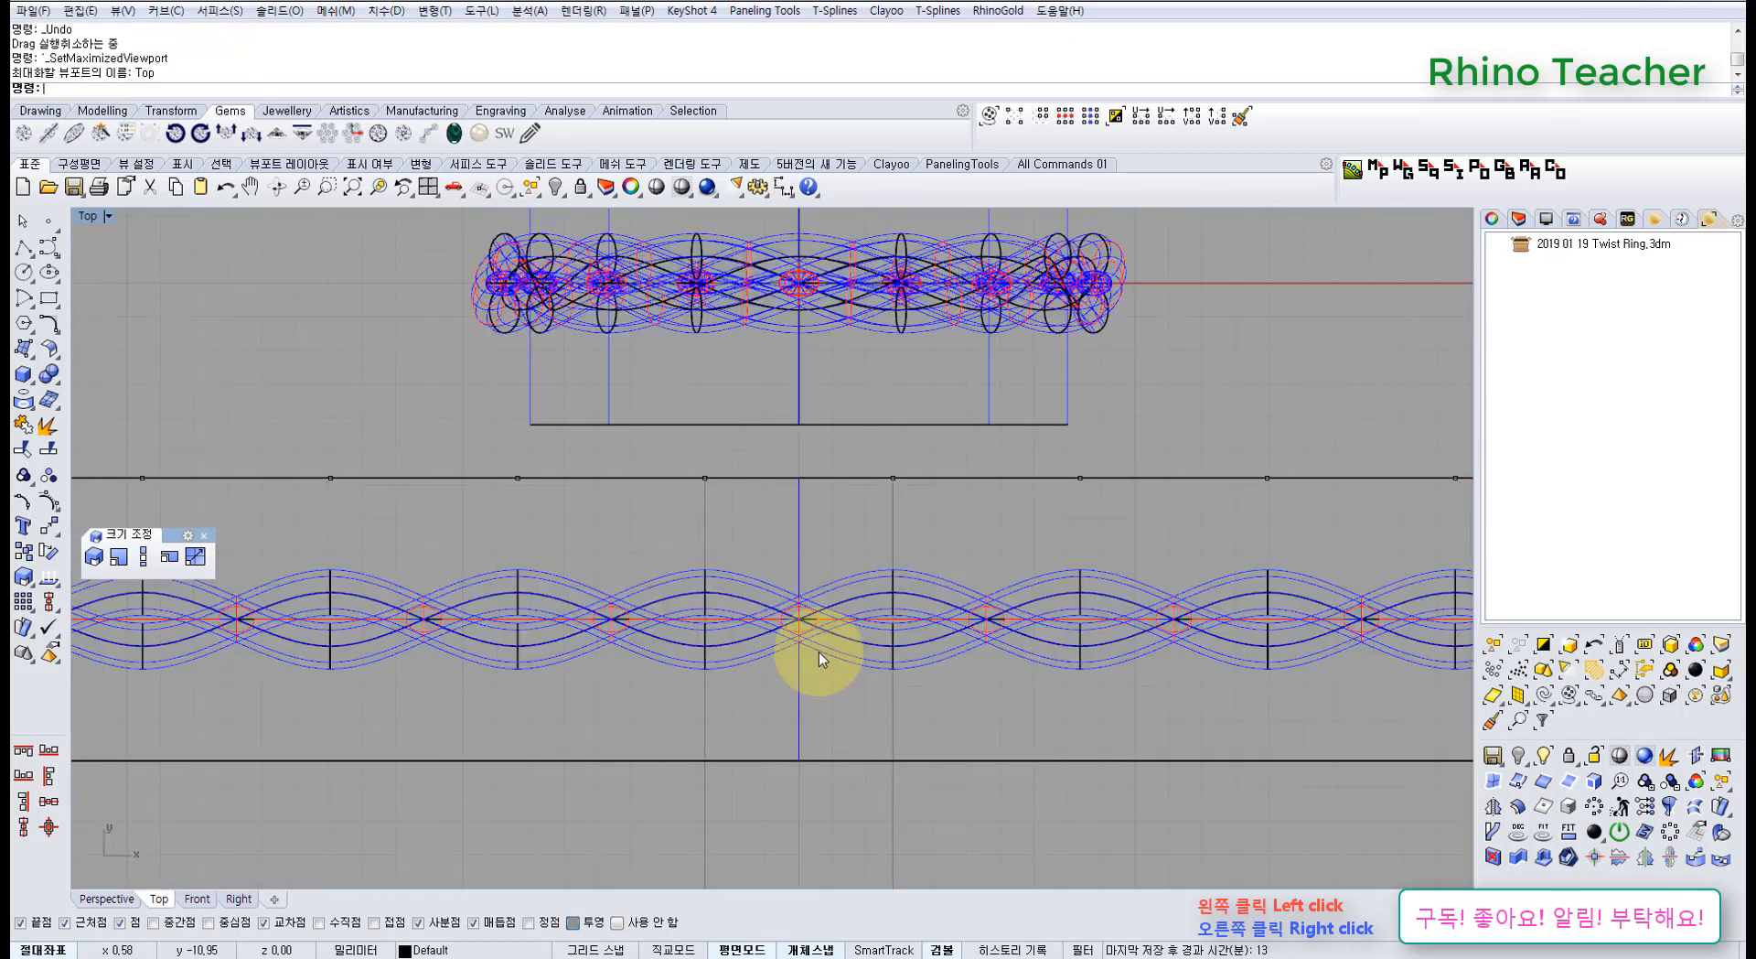
scroll(772, 658, "down", 3)
scroll(704, 635, "up", 3)
scroll(640, 622, "down", 4)
right_click_drag(589, 637, 644, 666)
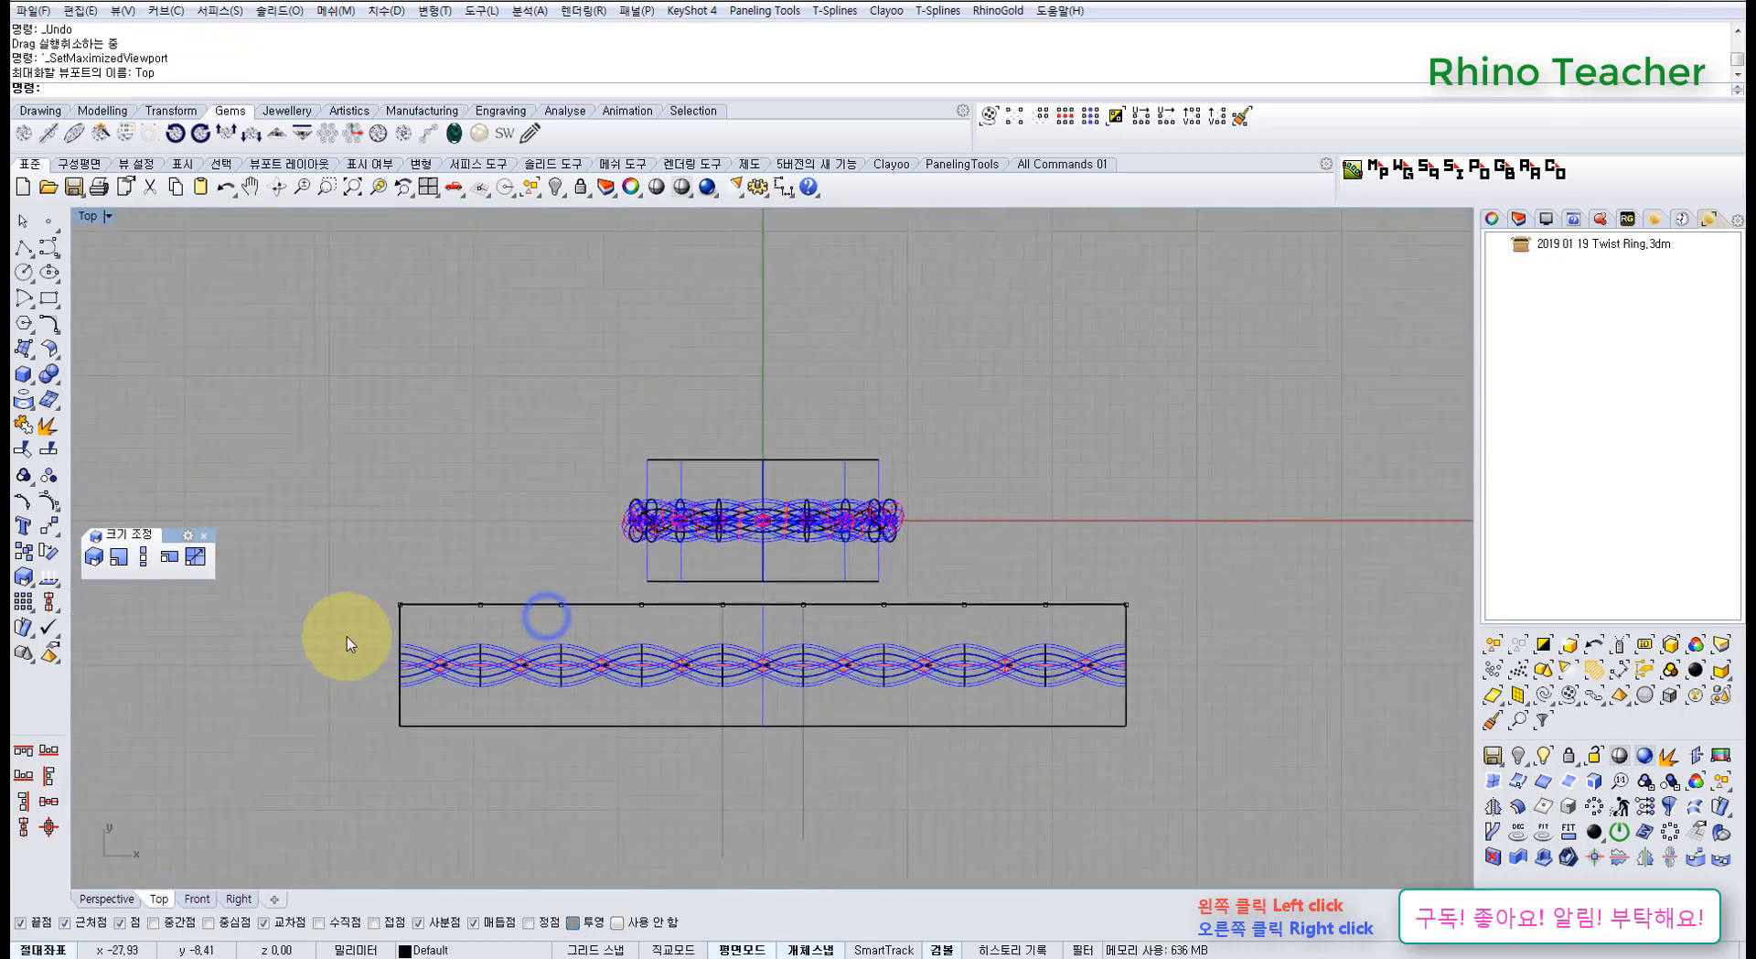
left_click_drag(1068, 725, 1144, 720)
key("F10")
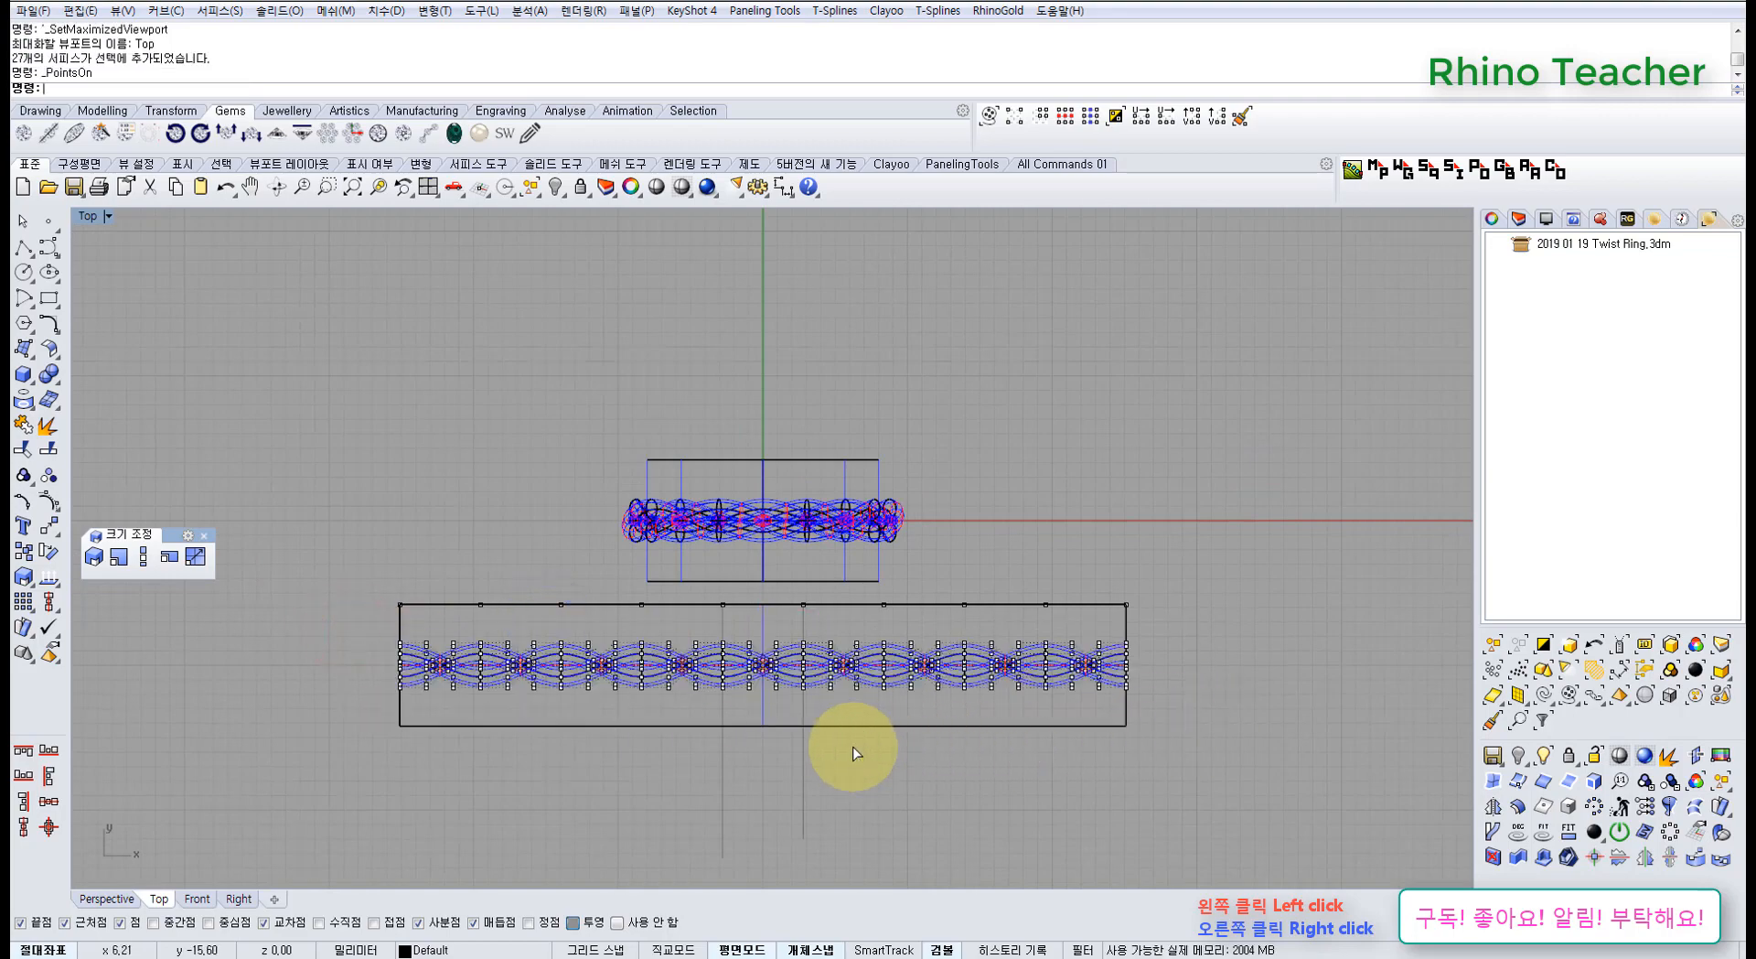
Try to widen the strands on both sides of the central crossing by scaling their control points crosswise, excluding the spheres, and undo it
scroll(784, 628, "up", 6)
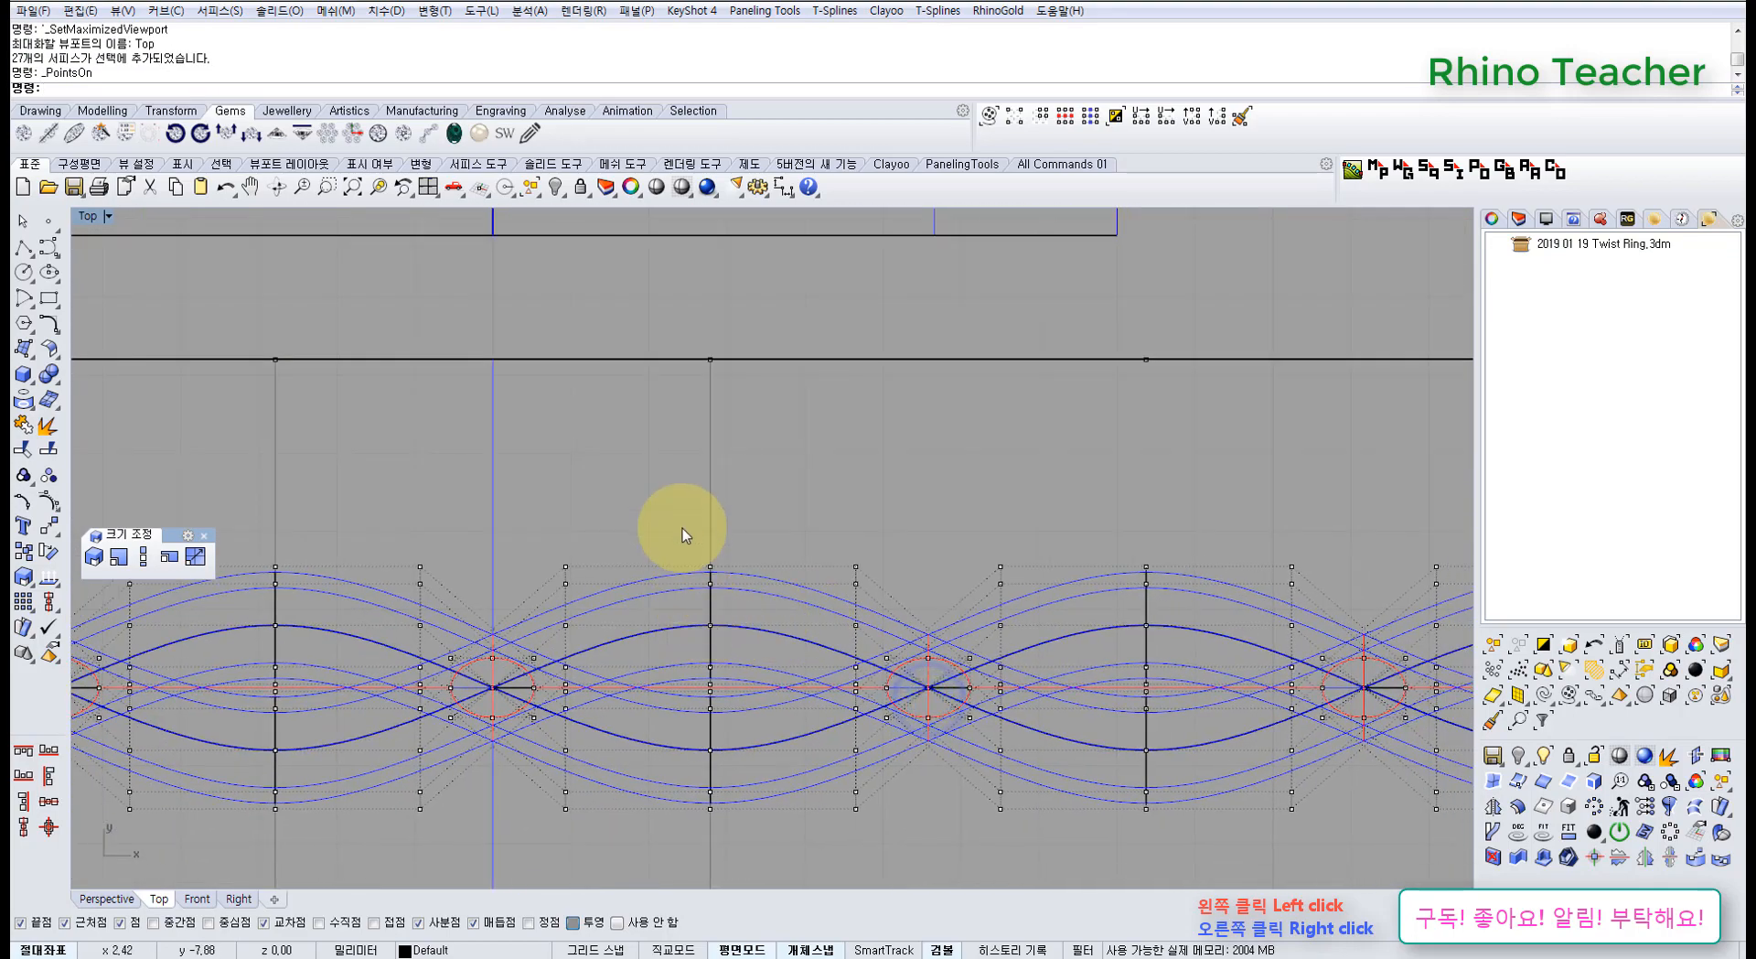
right_click_drag(689, 594, 784, 540)
mouse_move(588, 537)
right_mouse_down()
mouse_move(666, 507)
mouse_move(627, 548)
right_mouse_up()
scroll(707, 535, "down", 1)
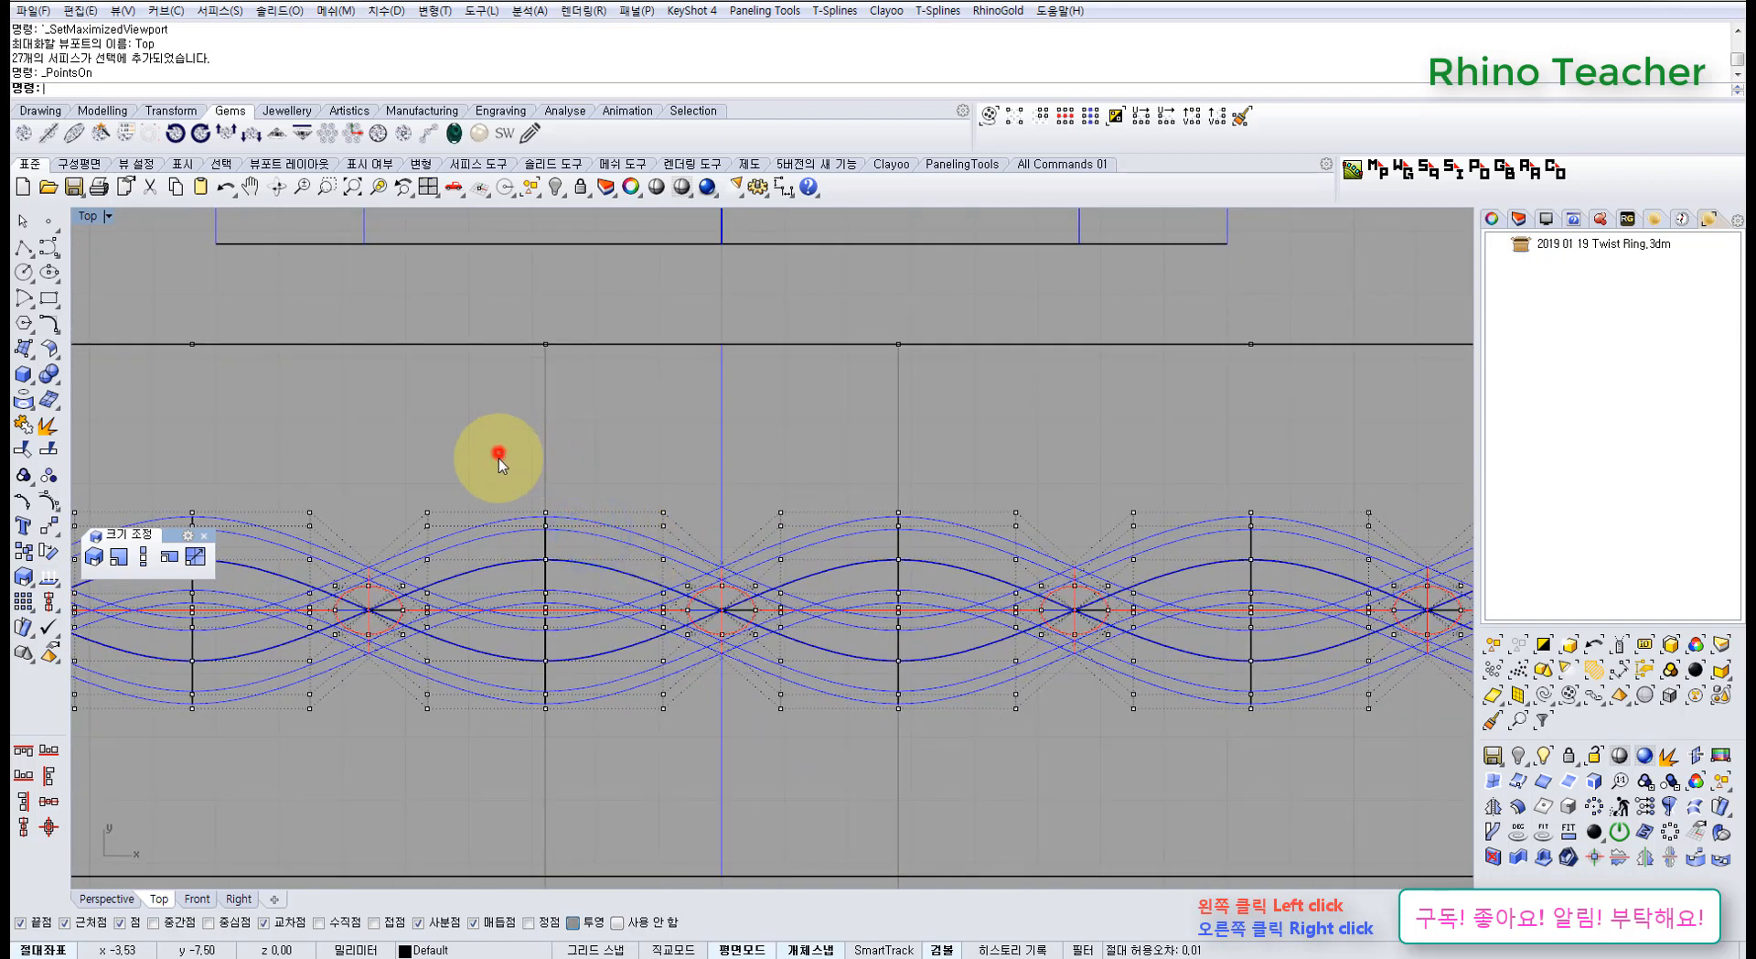
left_click_drag(673, 737, 681, 741)
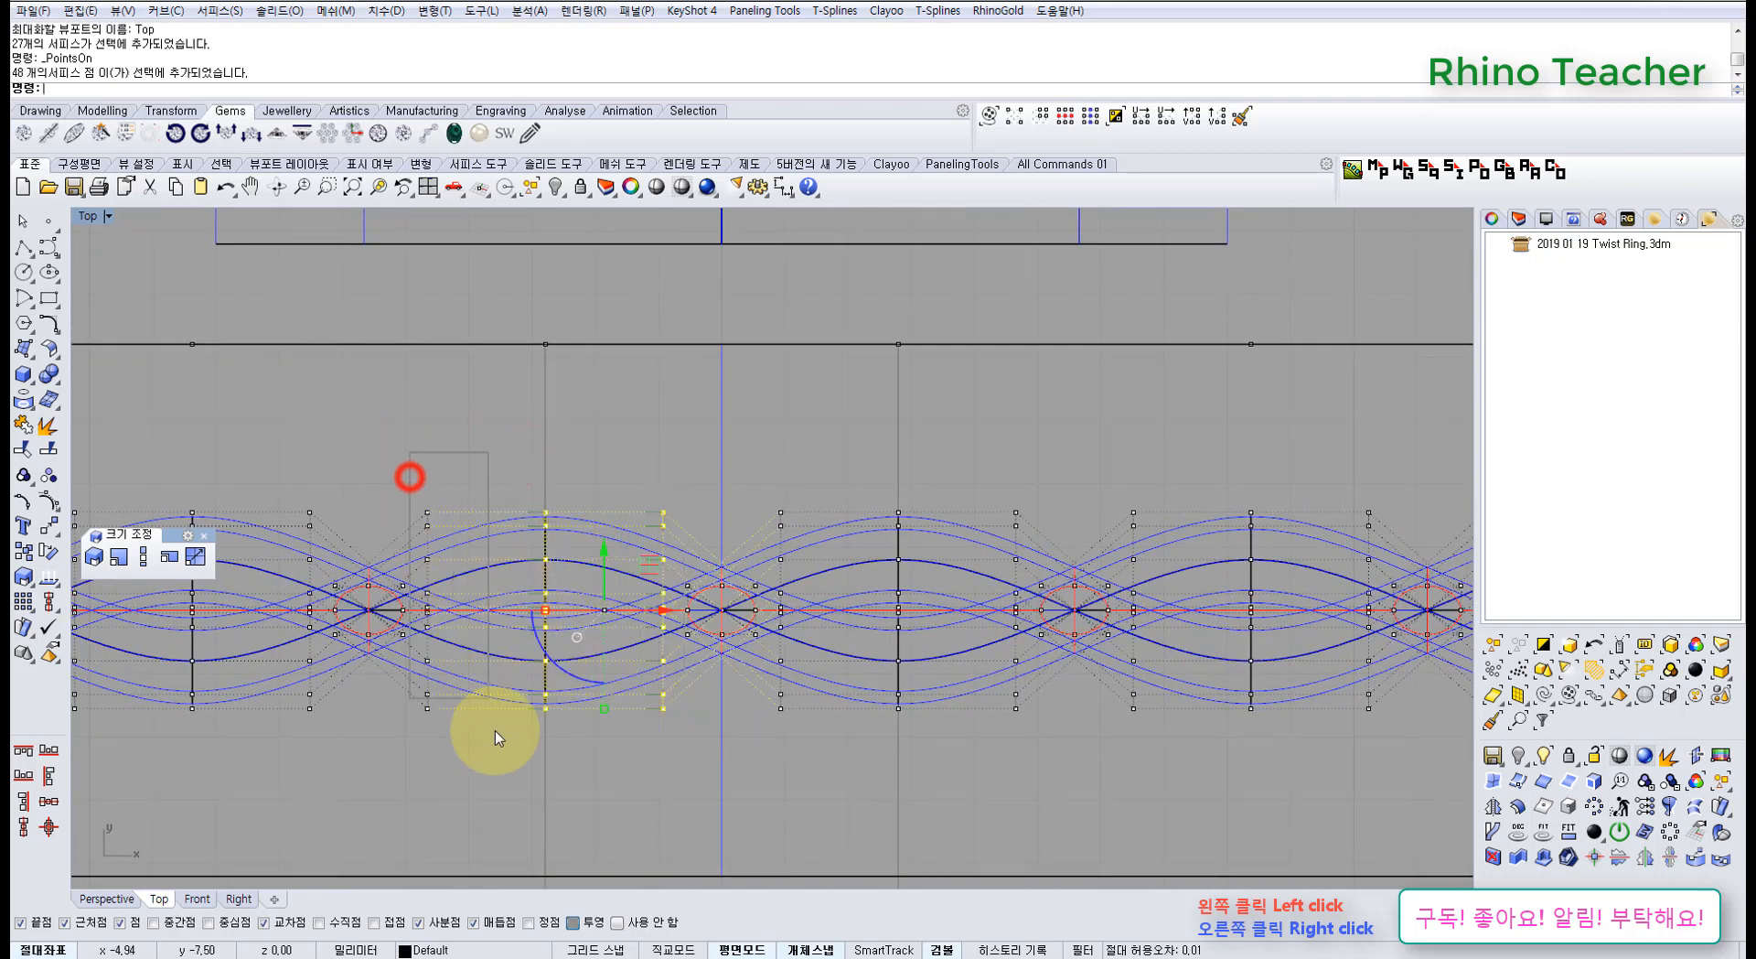
left_click_drag(496, 738, 498, 737)
mouse_move(768, 467)
left_mouse_down()
mouse_move(772, 561)
mouse_move(856, 712)
left_mouse_up()
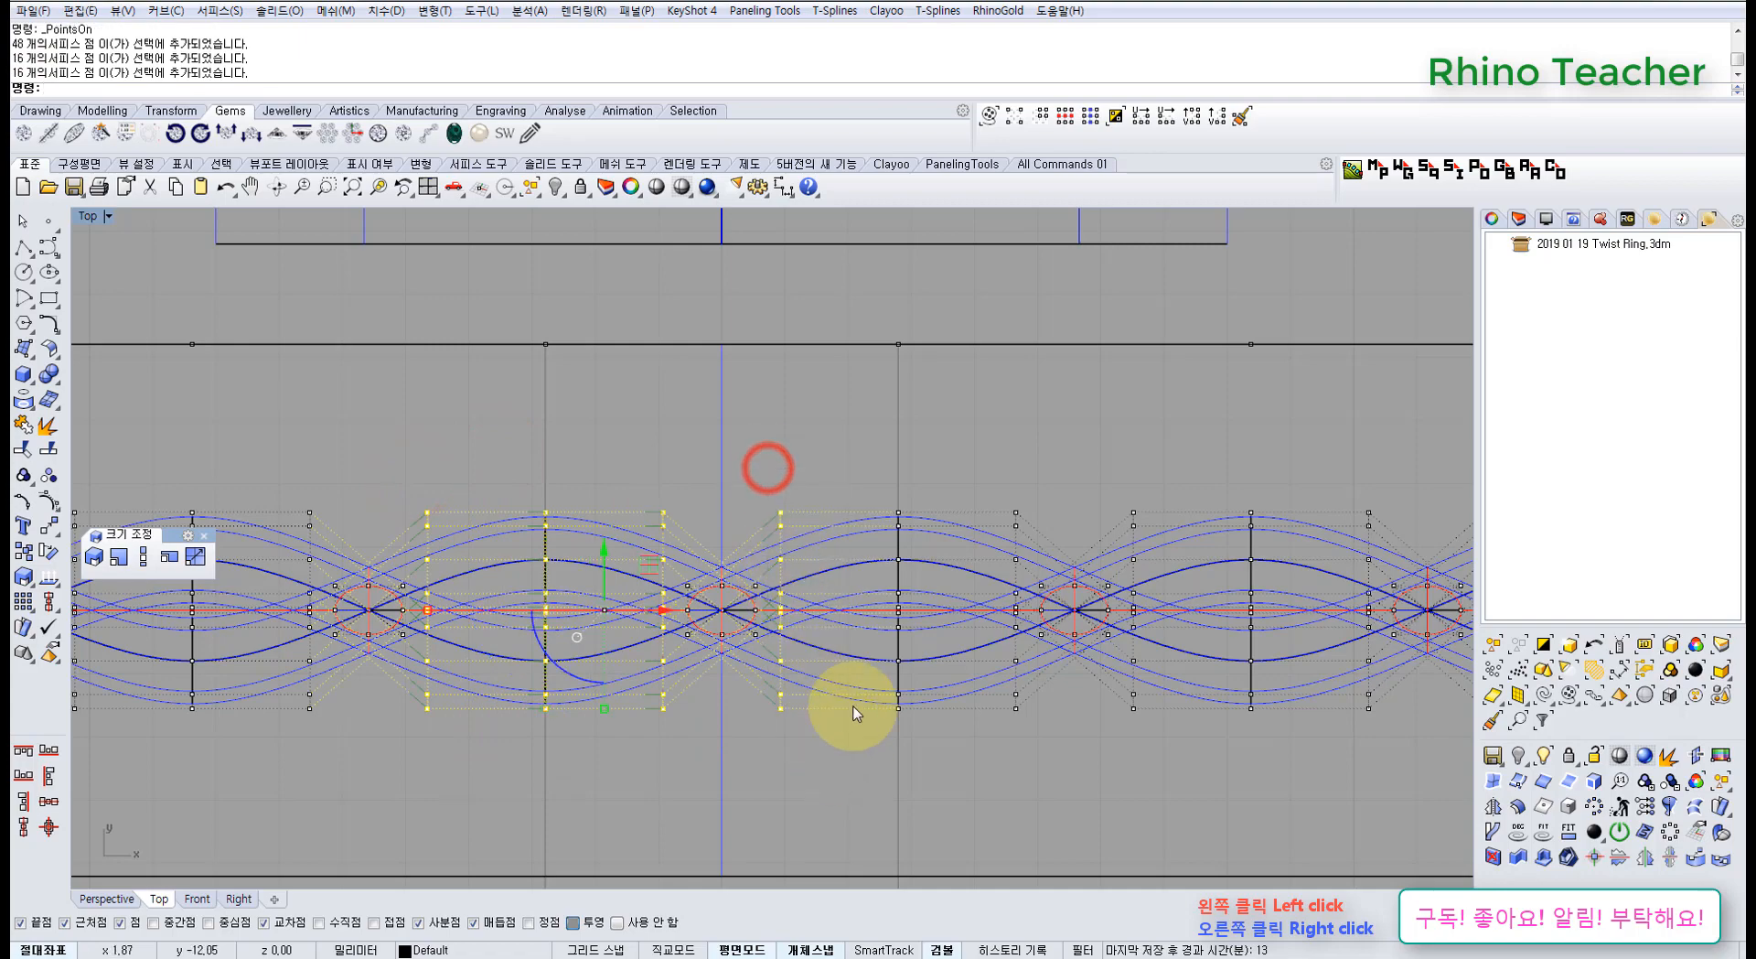
left_click_drag(1028, 753, 1020, 745)
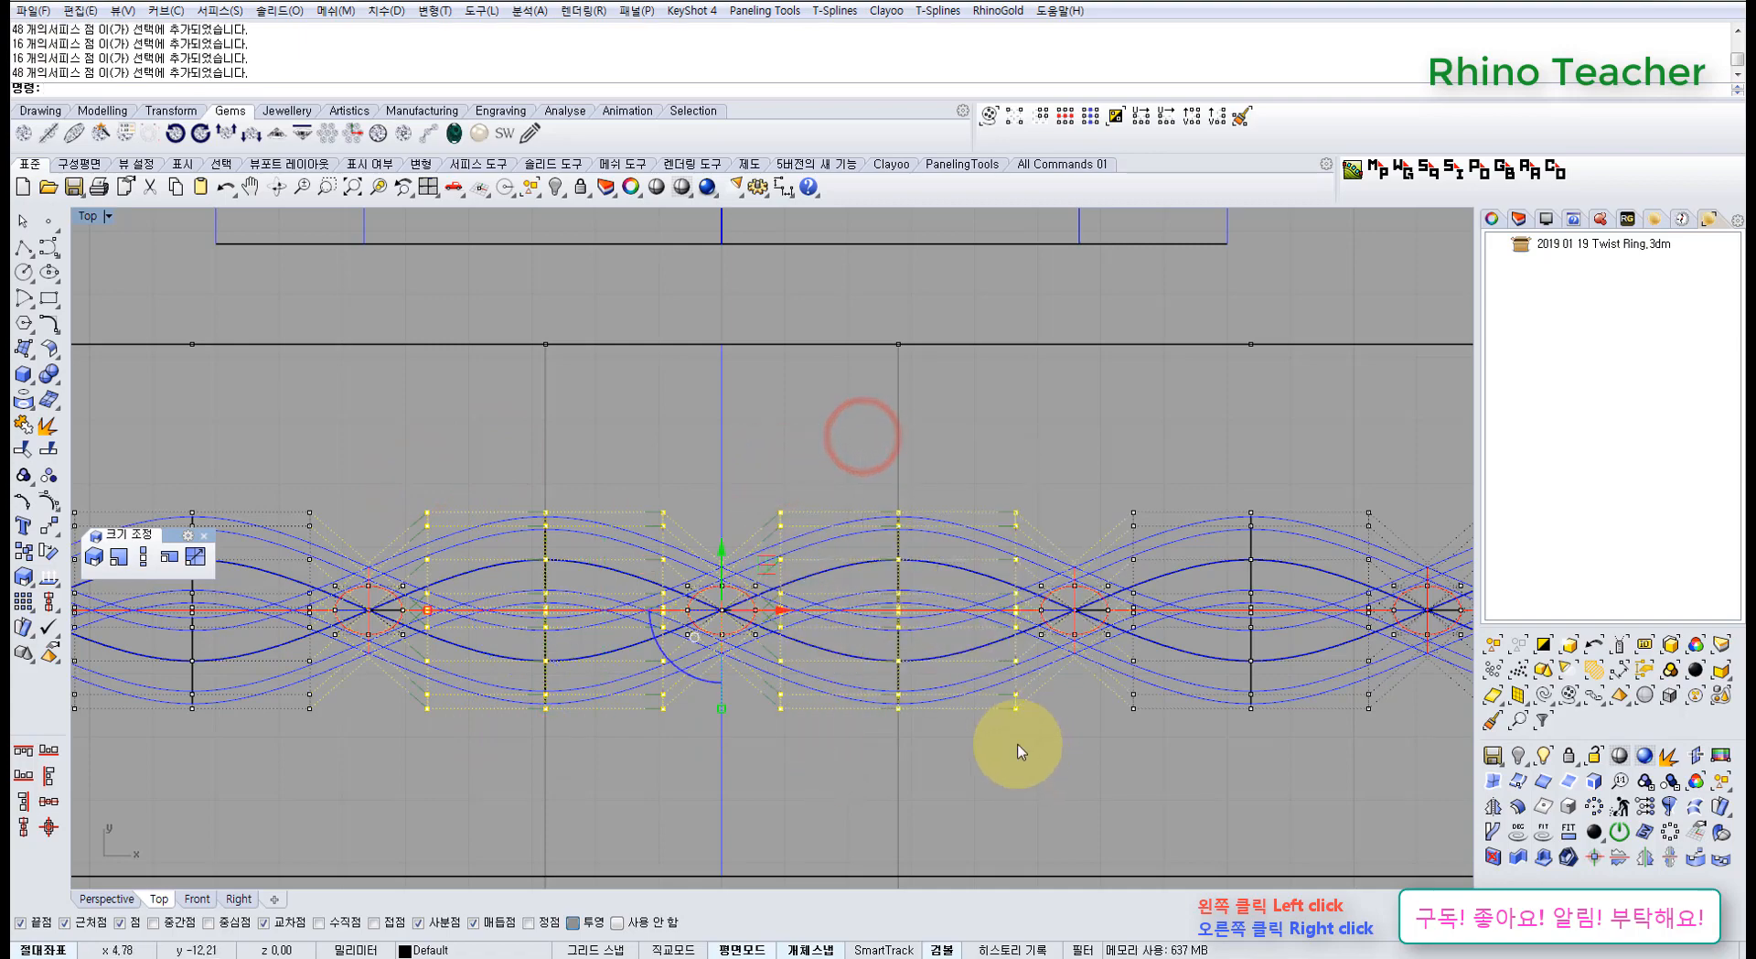
scroll(1021, 745, "down", 2)
right_click_drag(909, 714, 773, 656)
left_click_drag(723, 646, 736, 695)
key("ctrl+F4")
key("ctrl+z")
Join all the woven strand surfaces on the ring band into one closed polysurface, accepting the broken history
right_click_drag(908, 560, 564, 513)
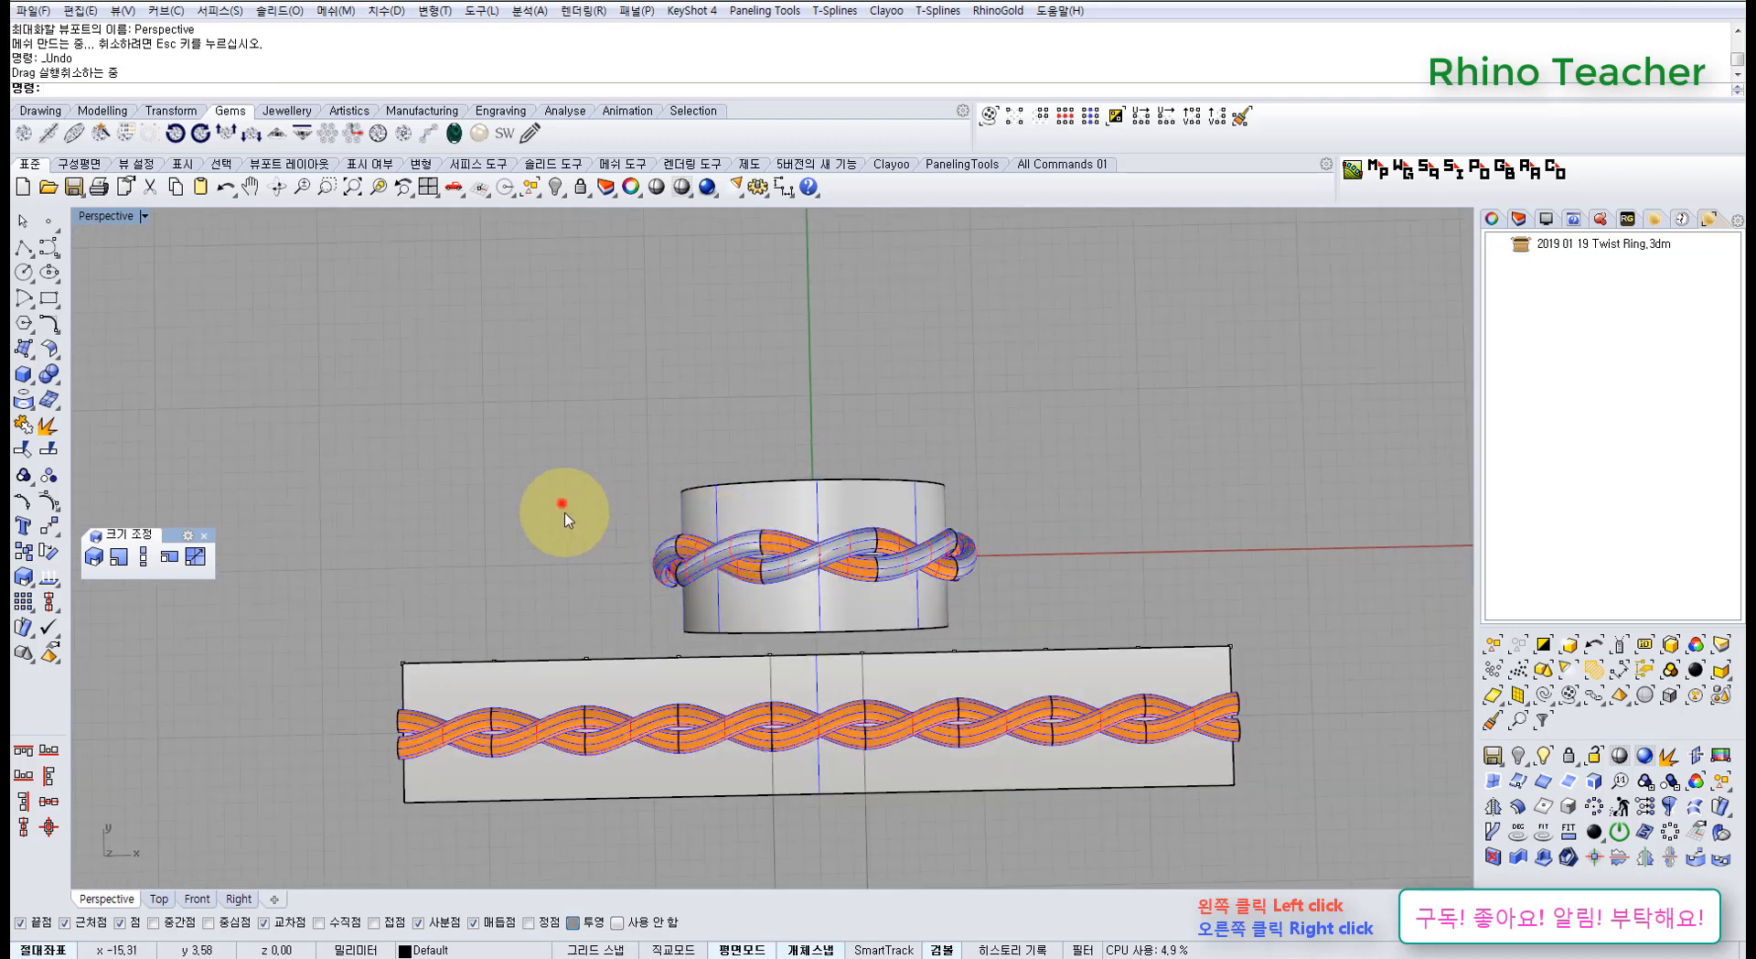
left_click_drag(1035, 621, 1036, 623)
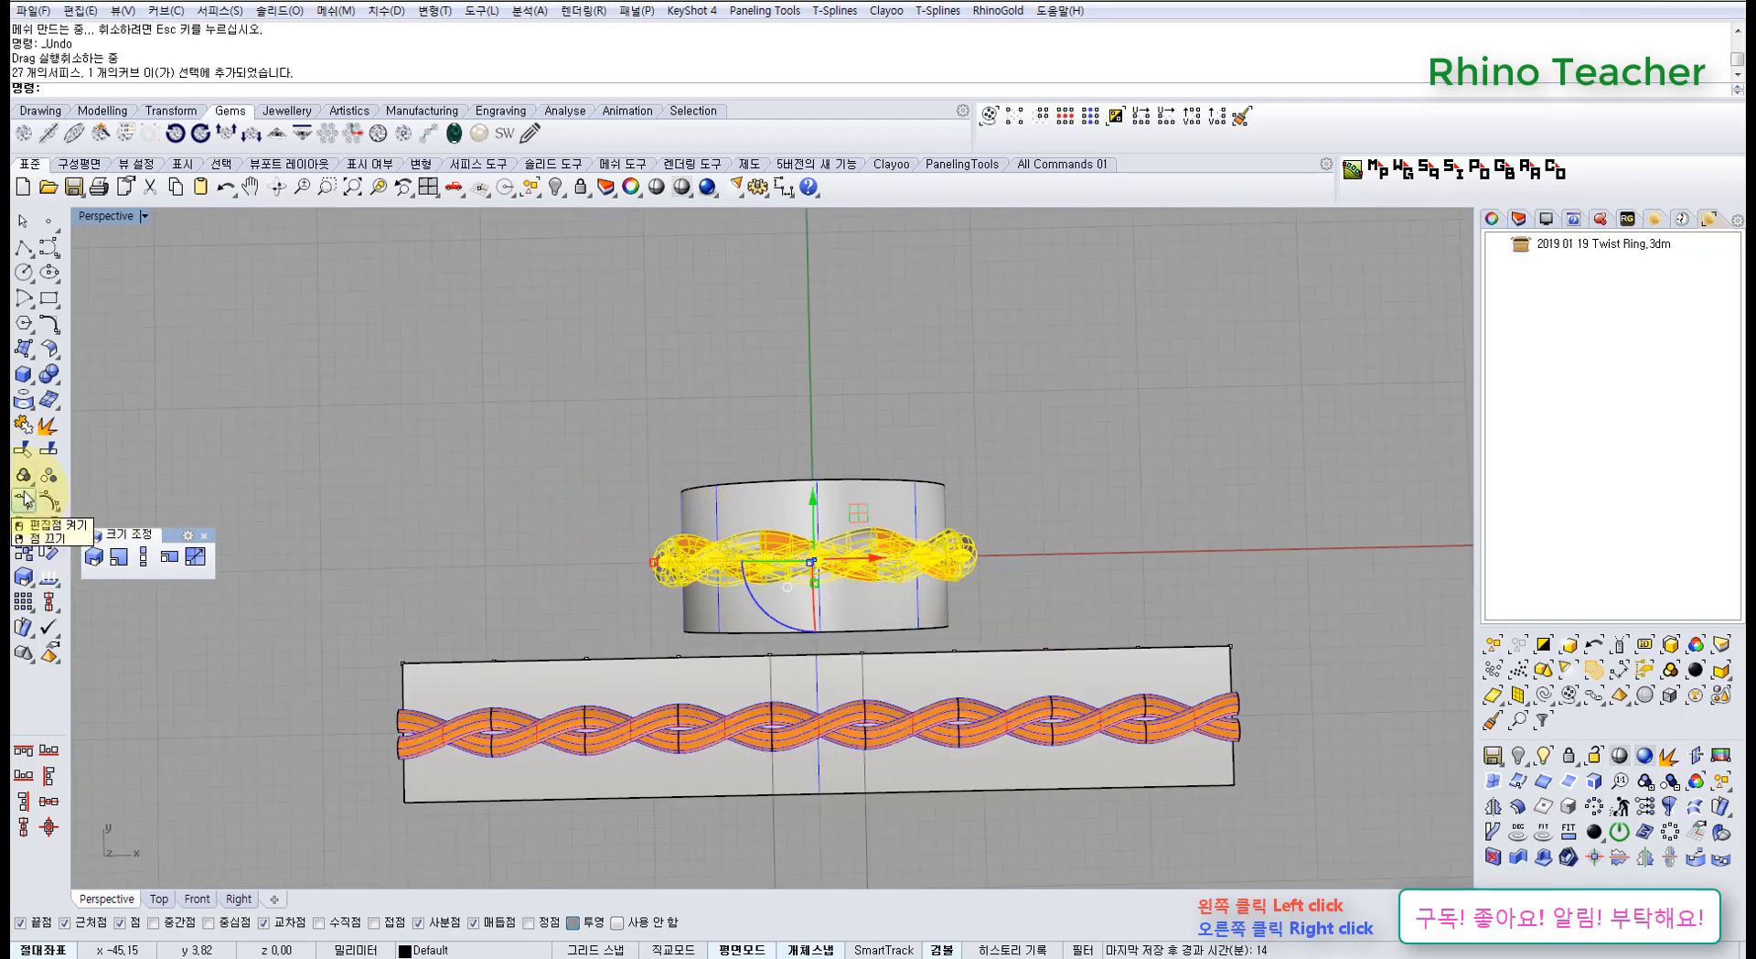
left_click(23, 426)
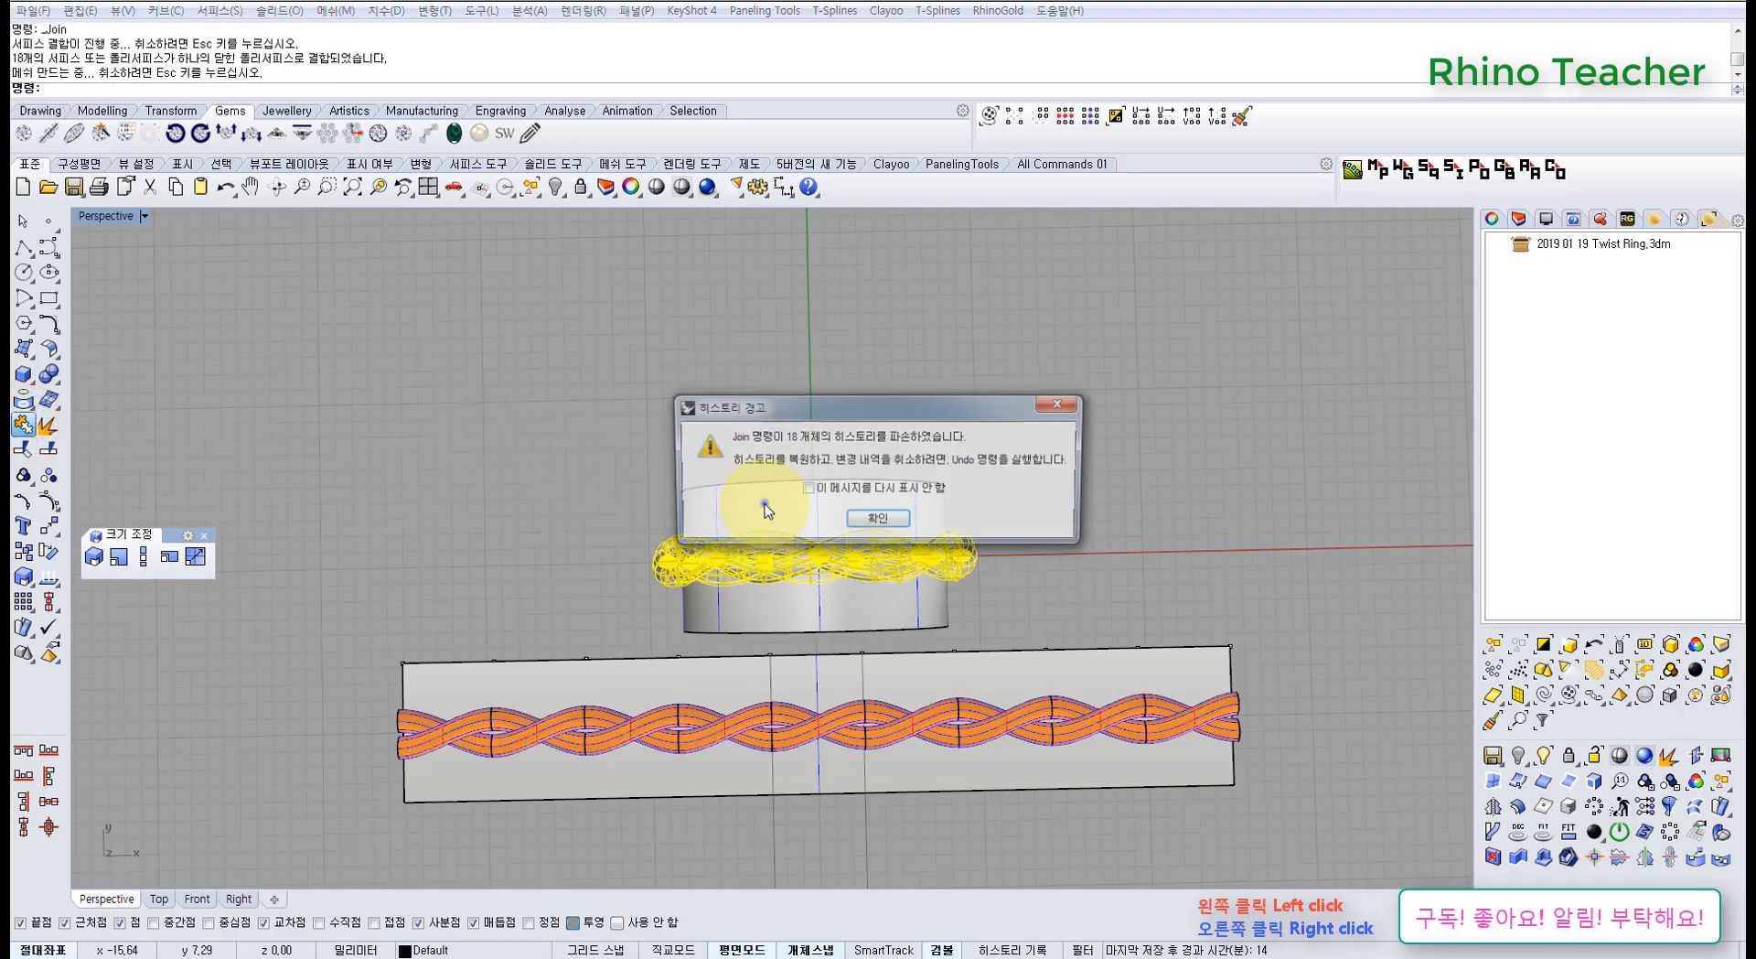
left_click(875, 521)
left_click(567, 492)
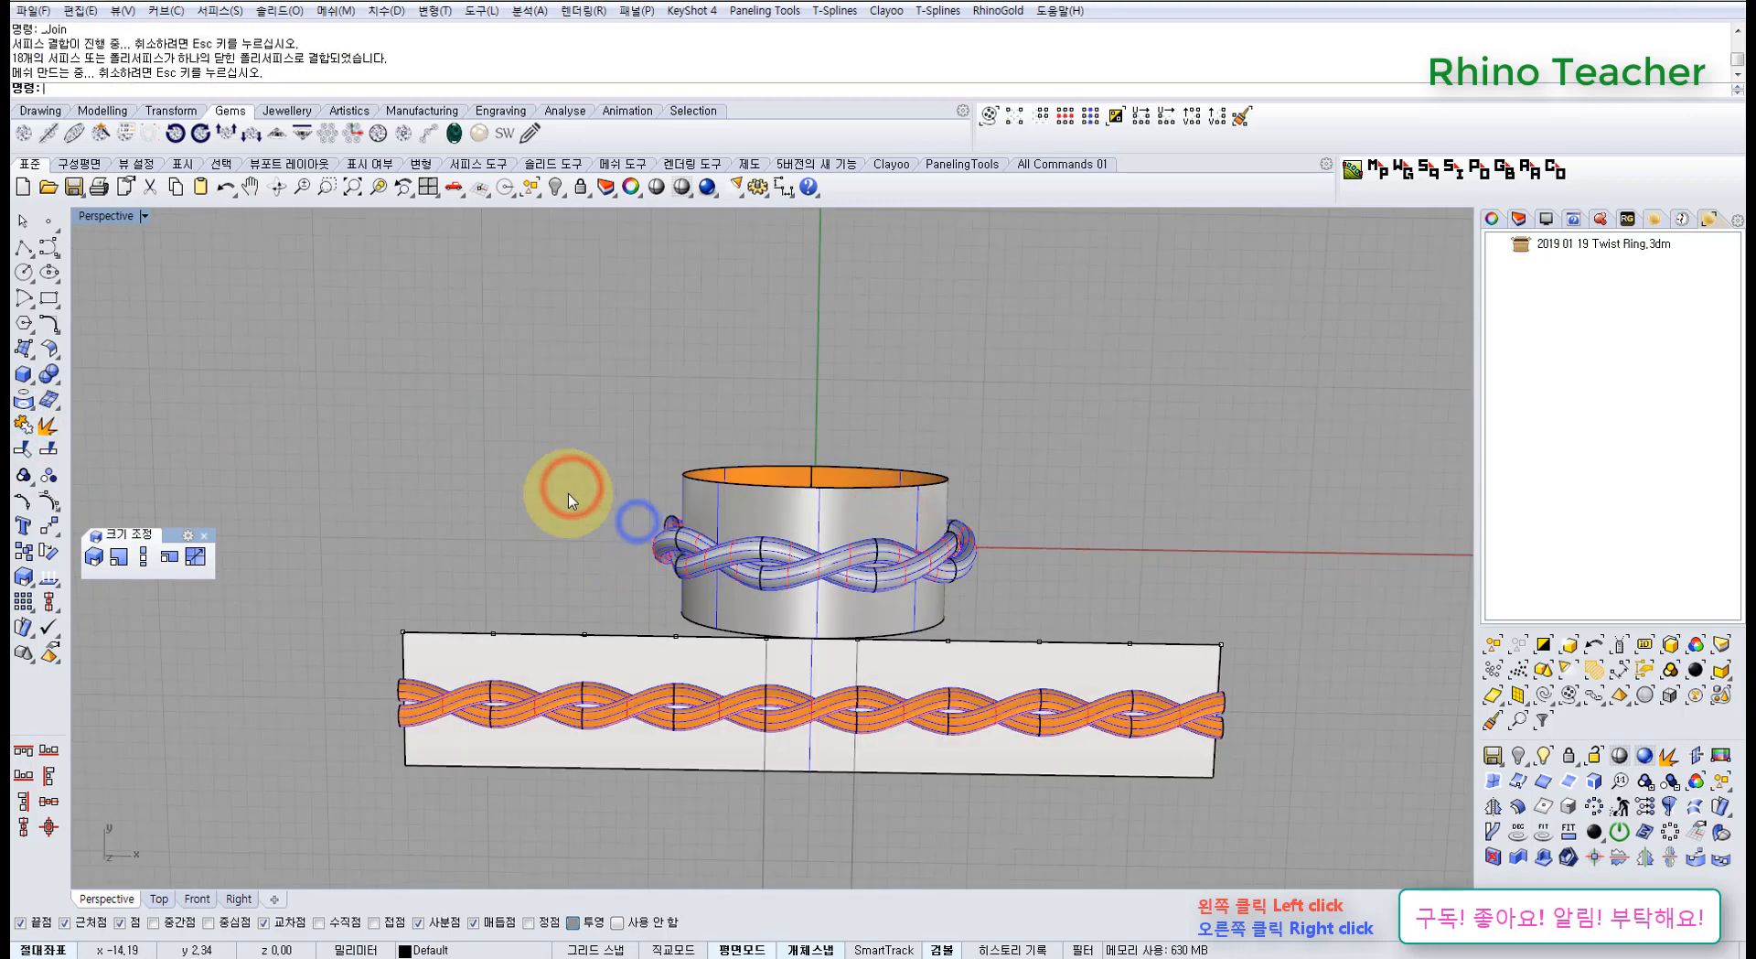
Select all the curves and point objects in the model and hide them
left_click_drag(1073, 607, 1074, 607)
mouse_move(942, 549)
right_mouse_down()
mouse_move(928, 465)
mouse_move(952, 435)
mouse_move(958, 530)
right_mouse_up()
key("ctrl+F1")
scroll(929, 509, "down", 5)
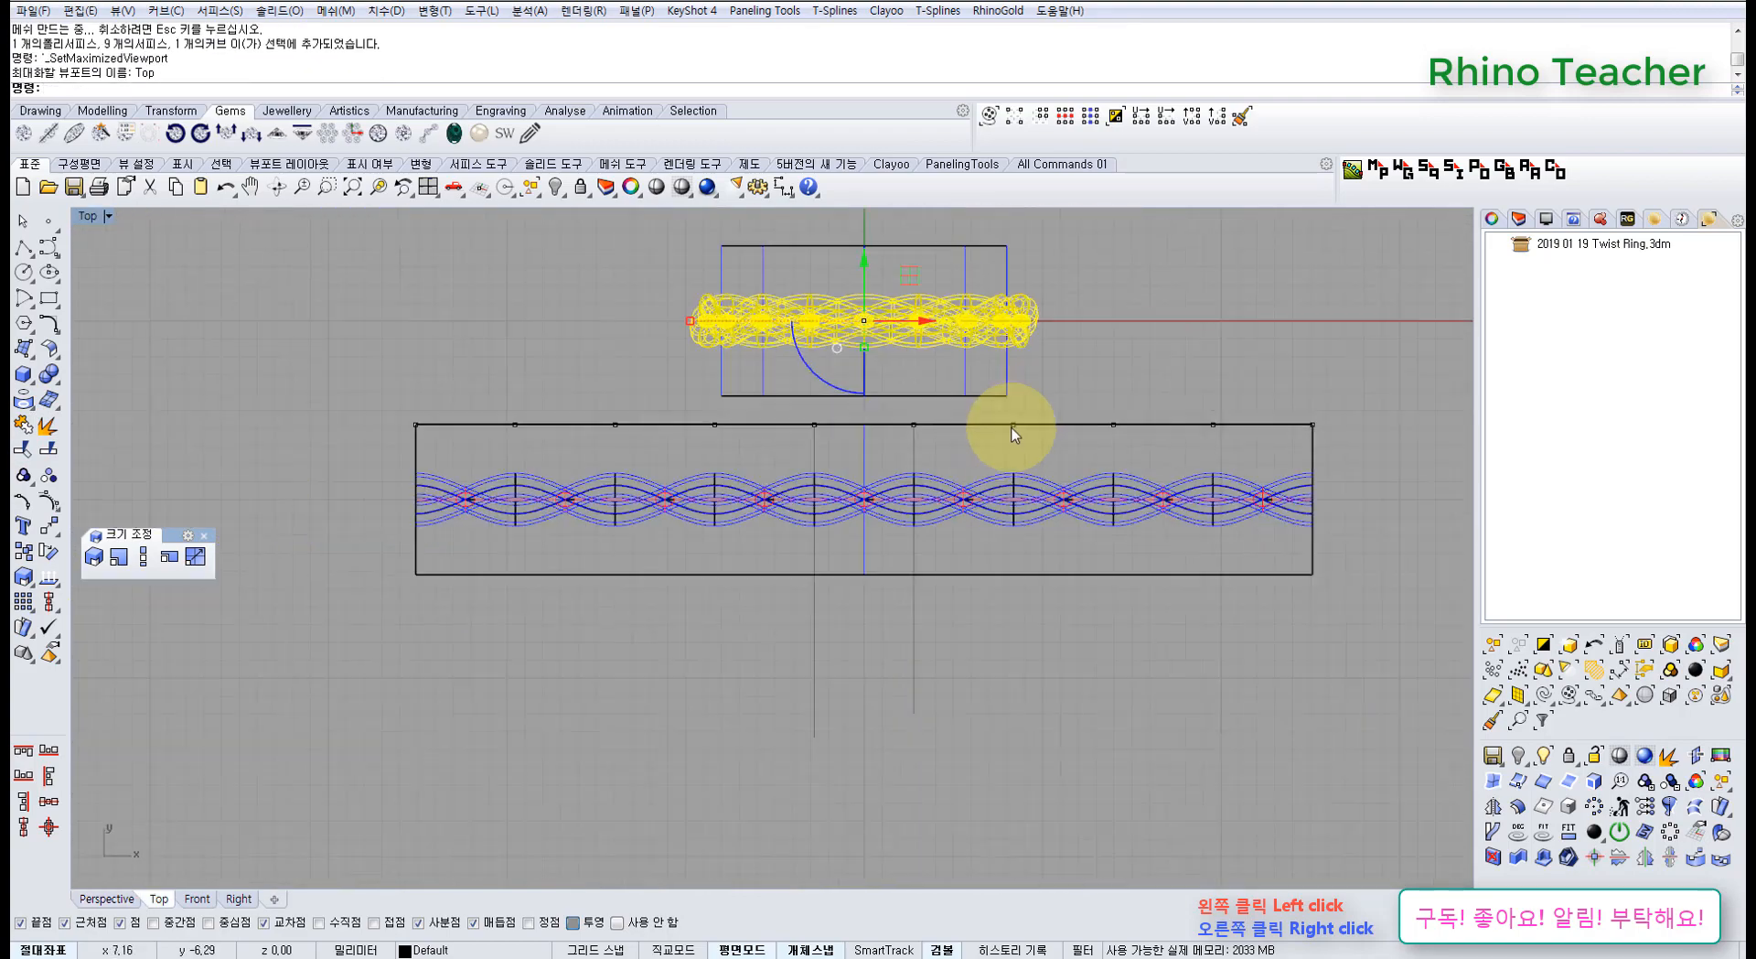
right_click_drag(1004, 472, 903, 537)
left_click(1006, 476)
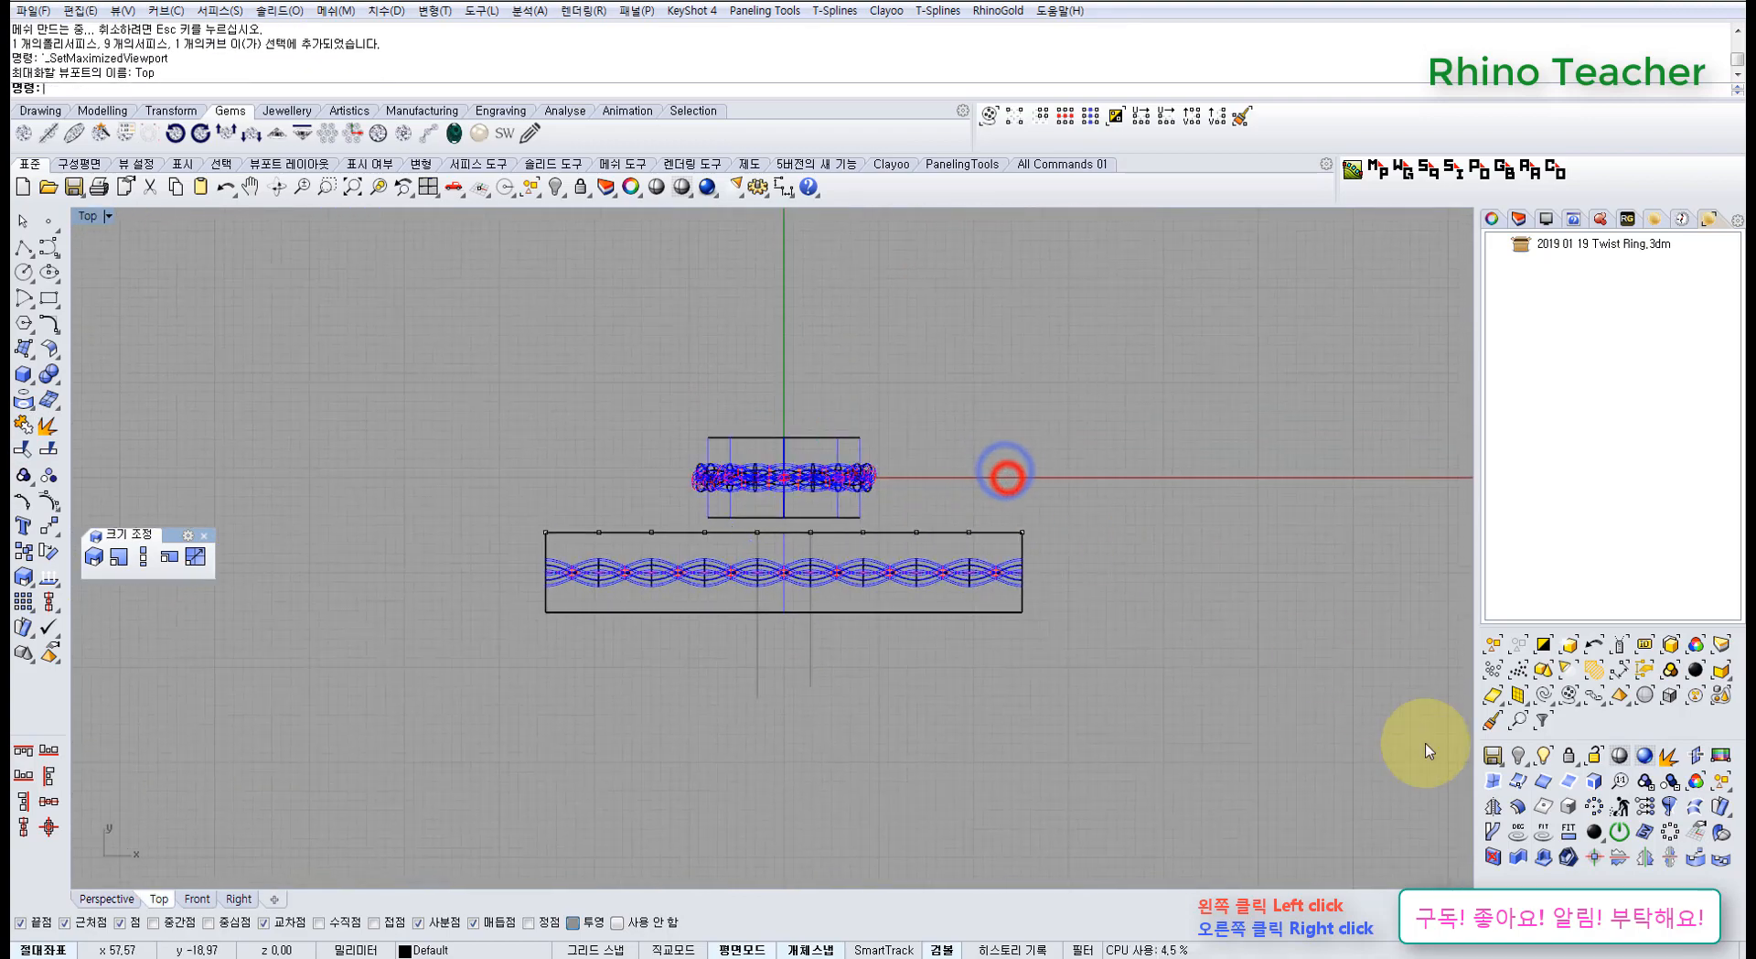
left_click(1544, 695)
left_click(1493, 670)
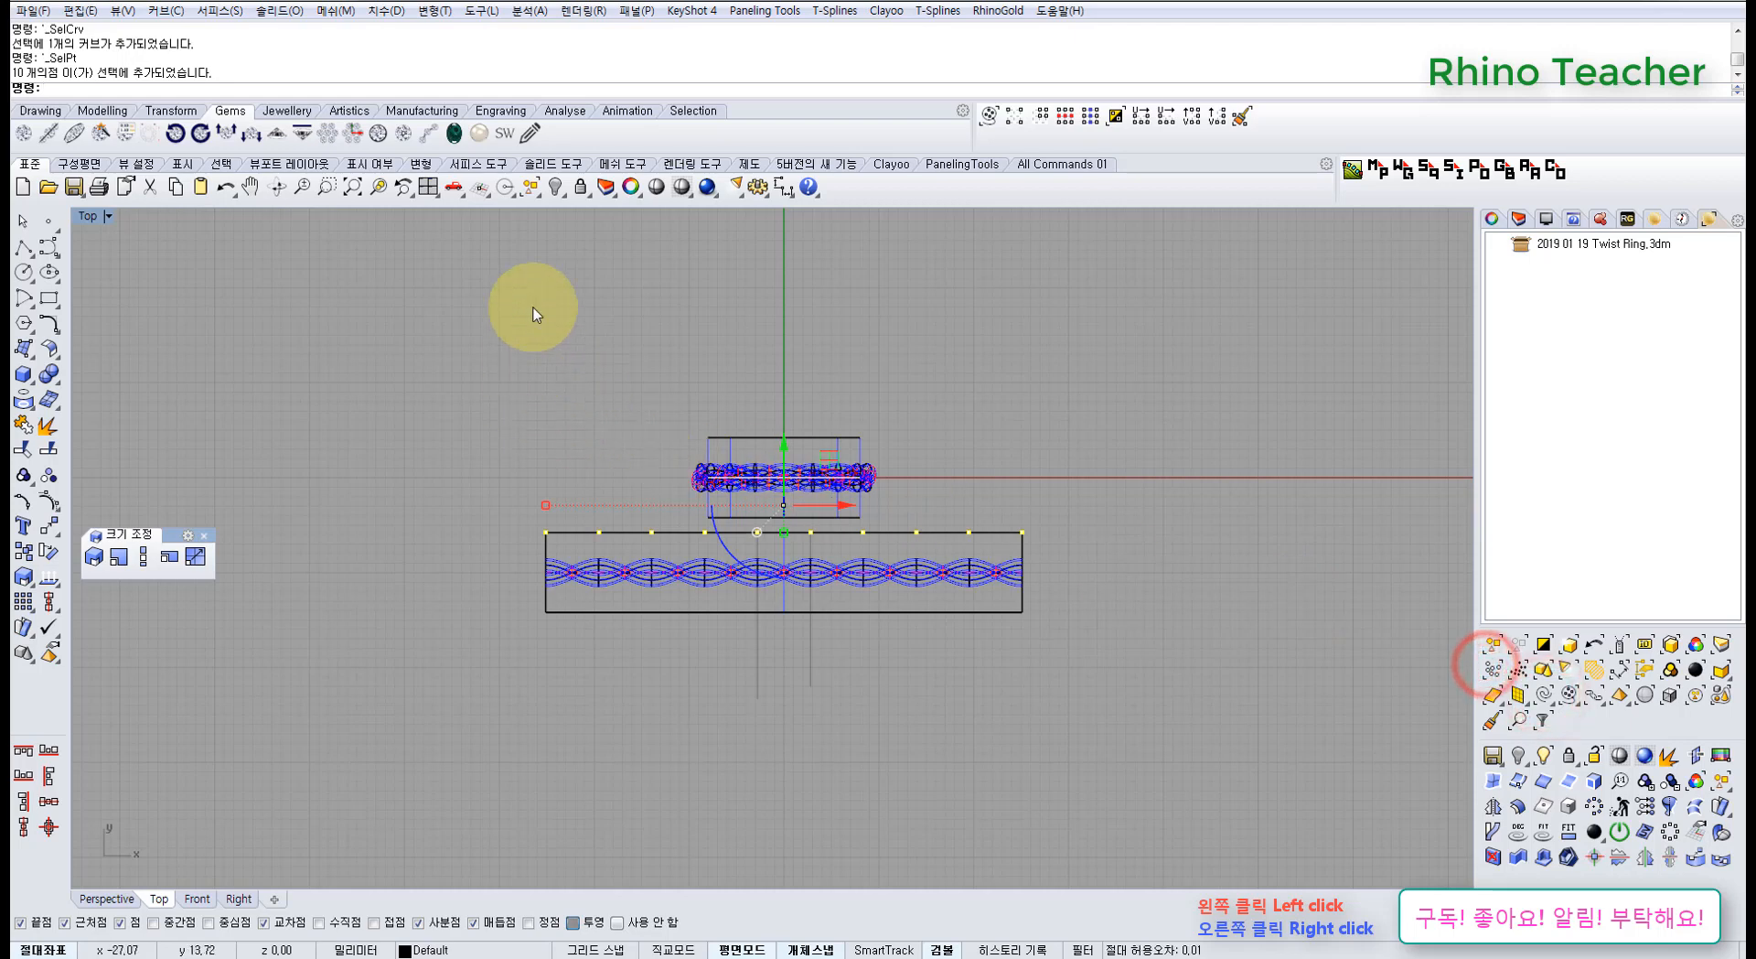
left_click(560, 187)
scroll(878, 467, "up", 2)
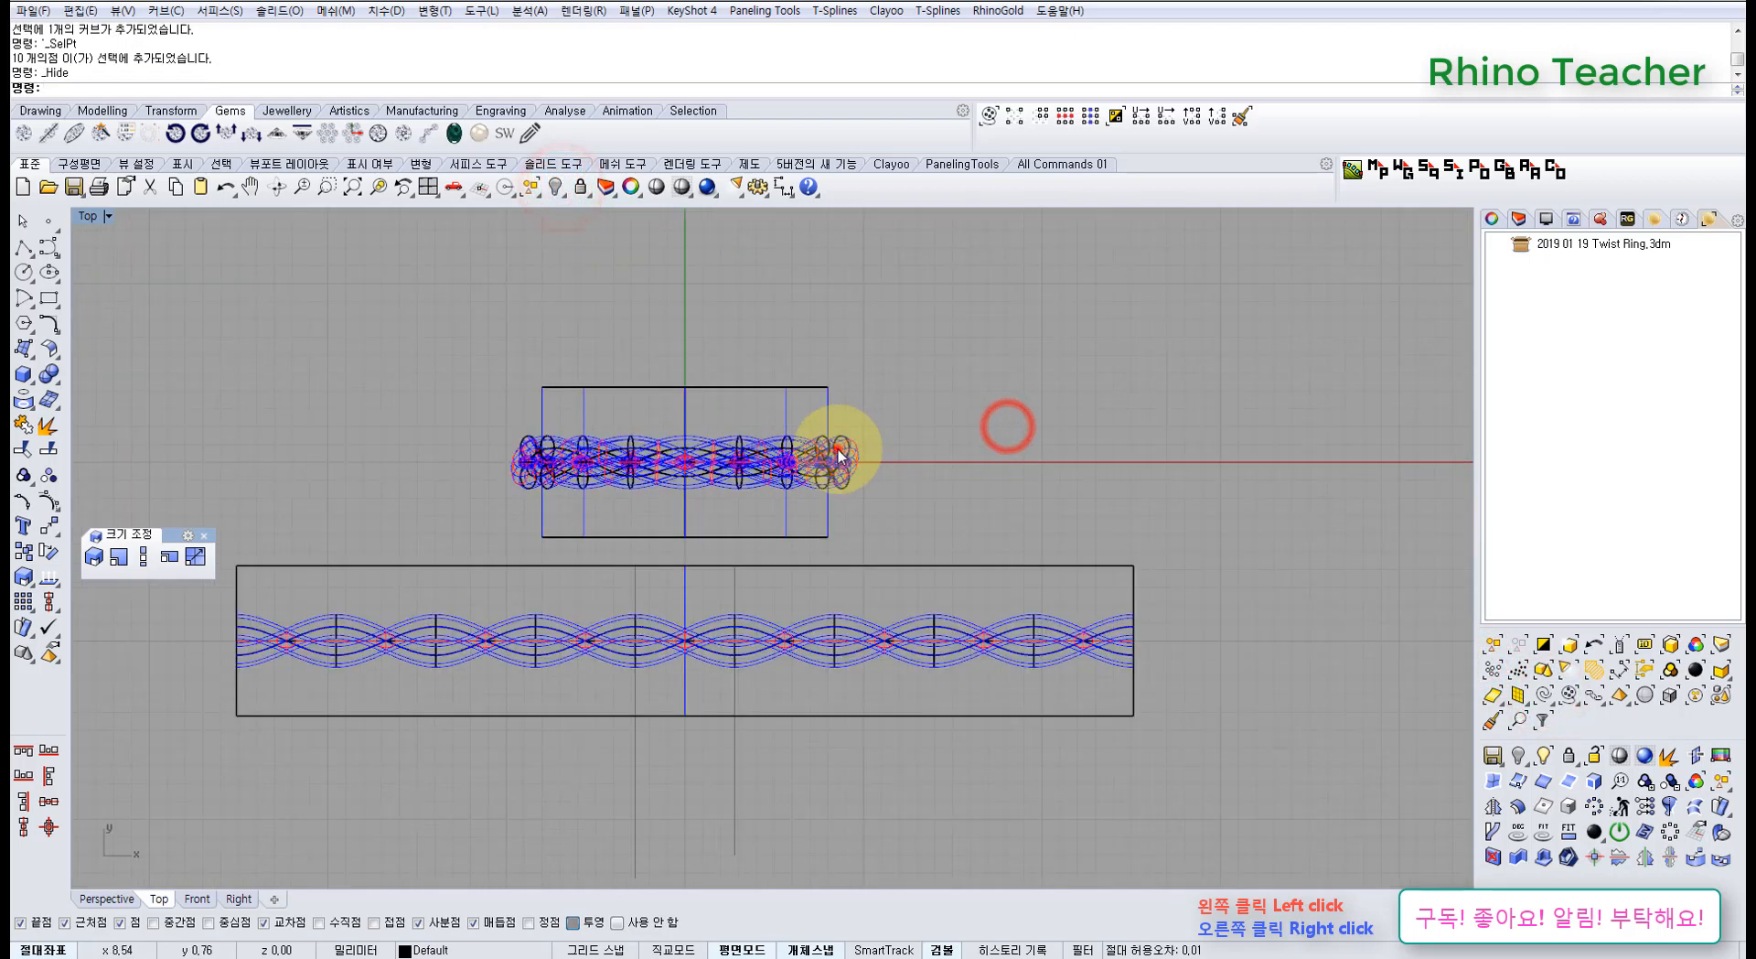
scroll(832, 476, "down", 2)
left_click(835, 444)
right_click_drag(855, 423, 818, 540)
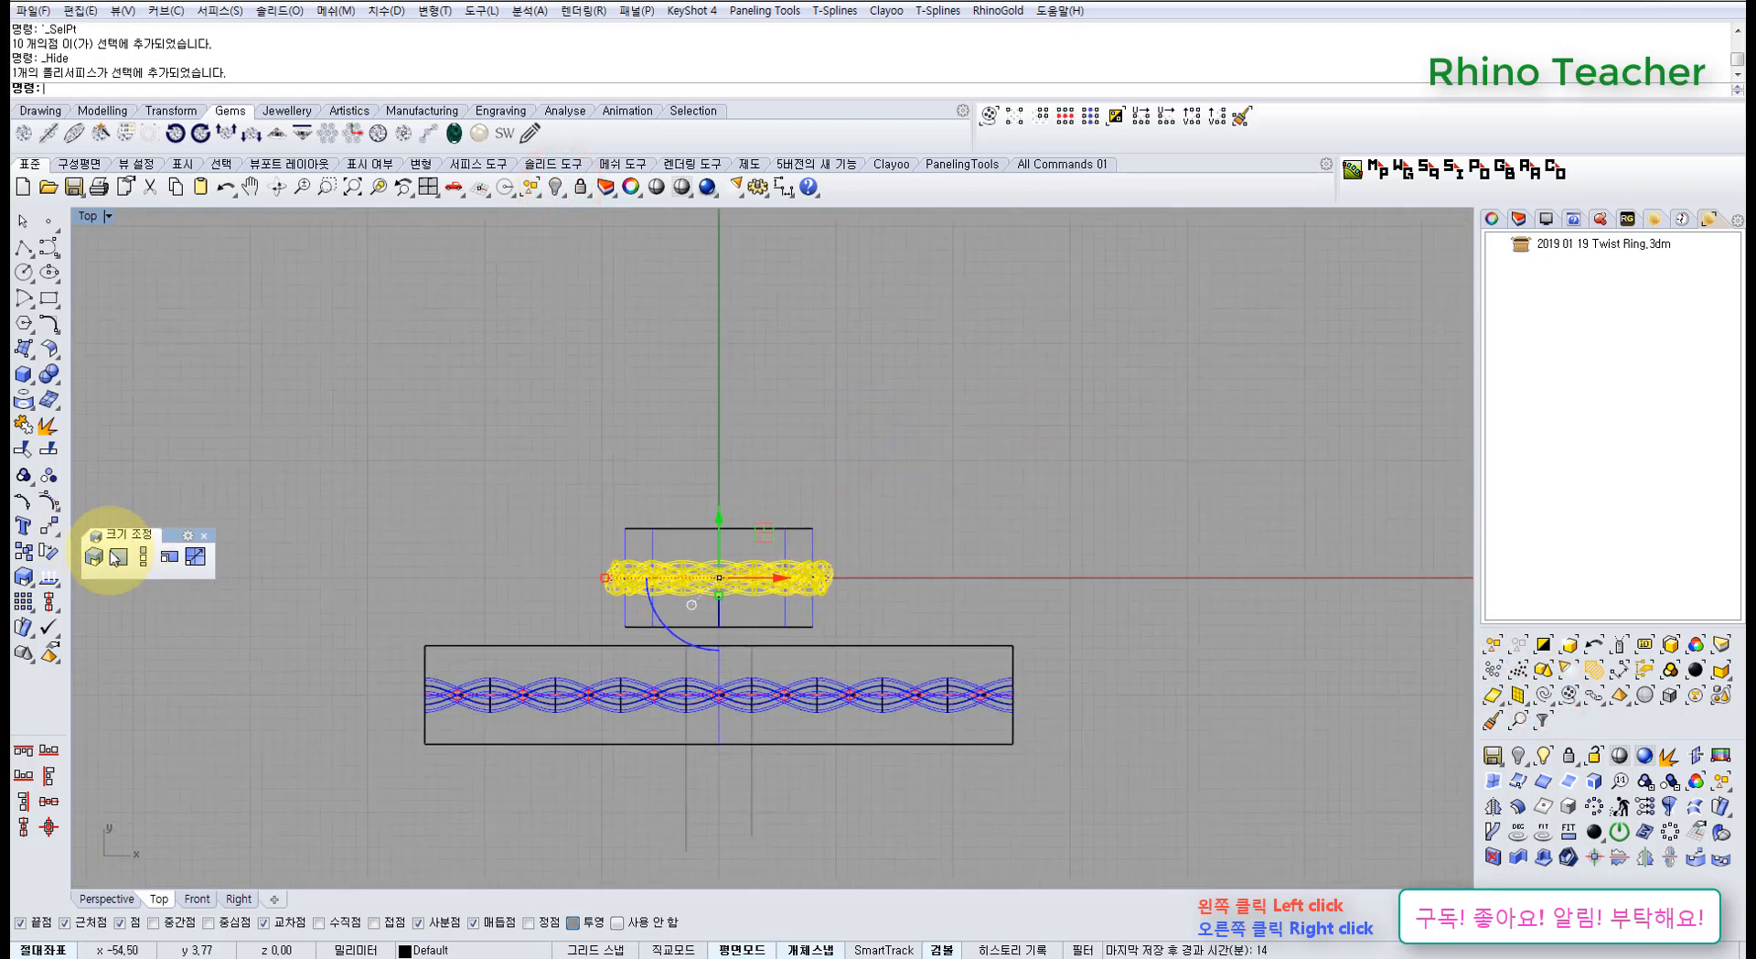
left_click(49, 527)
left_click(505, 590)
type("1")
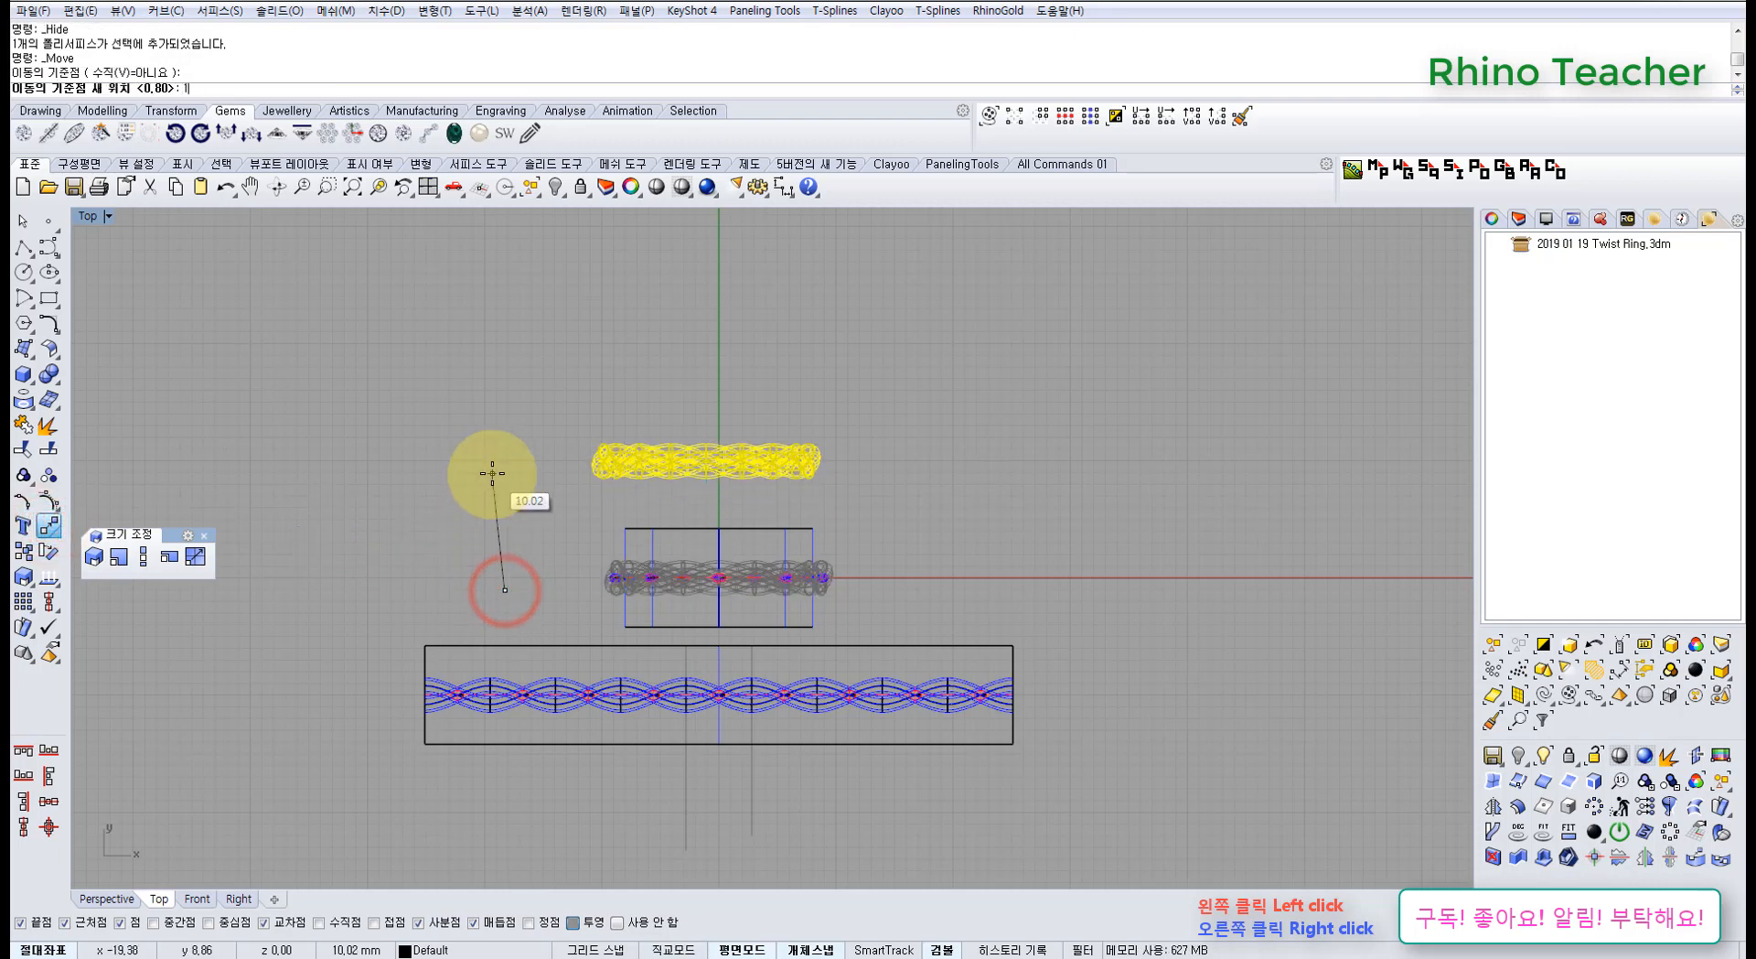
type("0")
key("Return")
key("Escape")
Group the joined woven ring with its nine spheres and move the group 10 mm along Y off the band, accepting the broken history
scroll(568, 524, "up", 2)
left_click_drag(538, 538, 1070, 679)
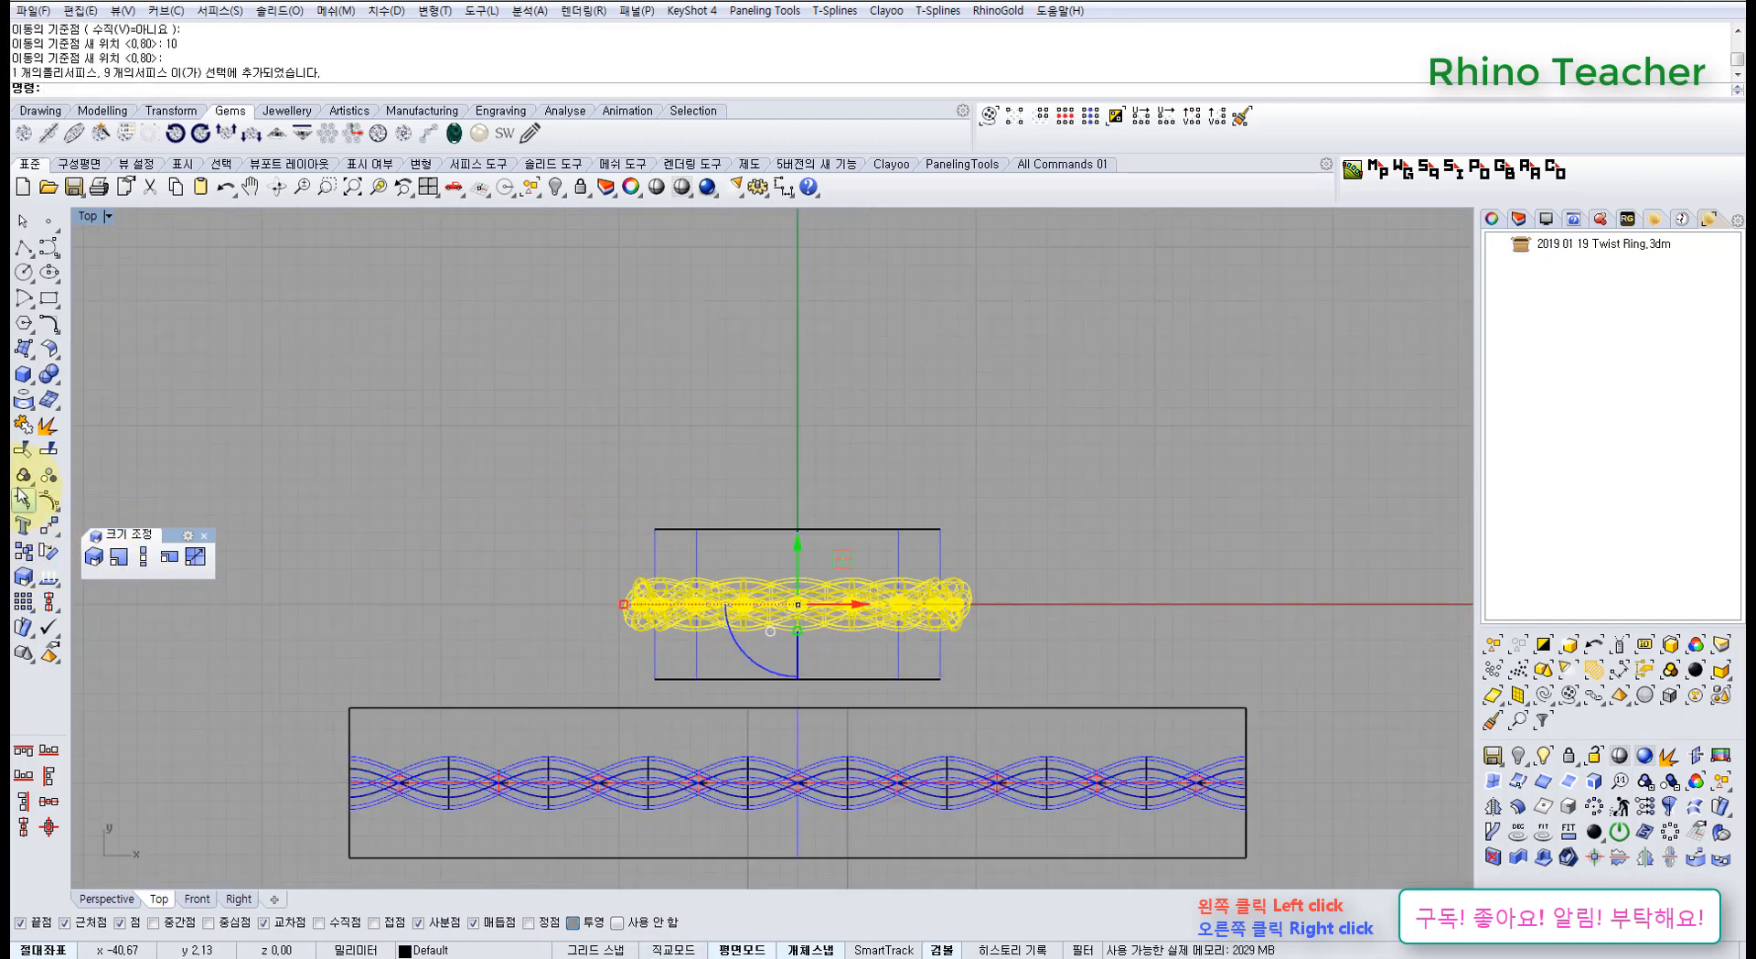
left_click(22, 476)
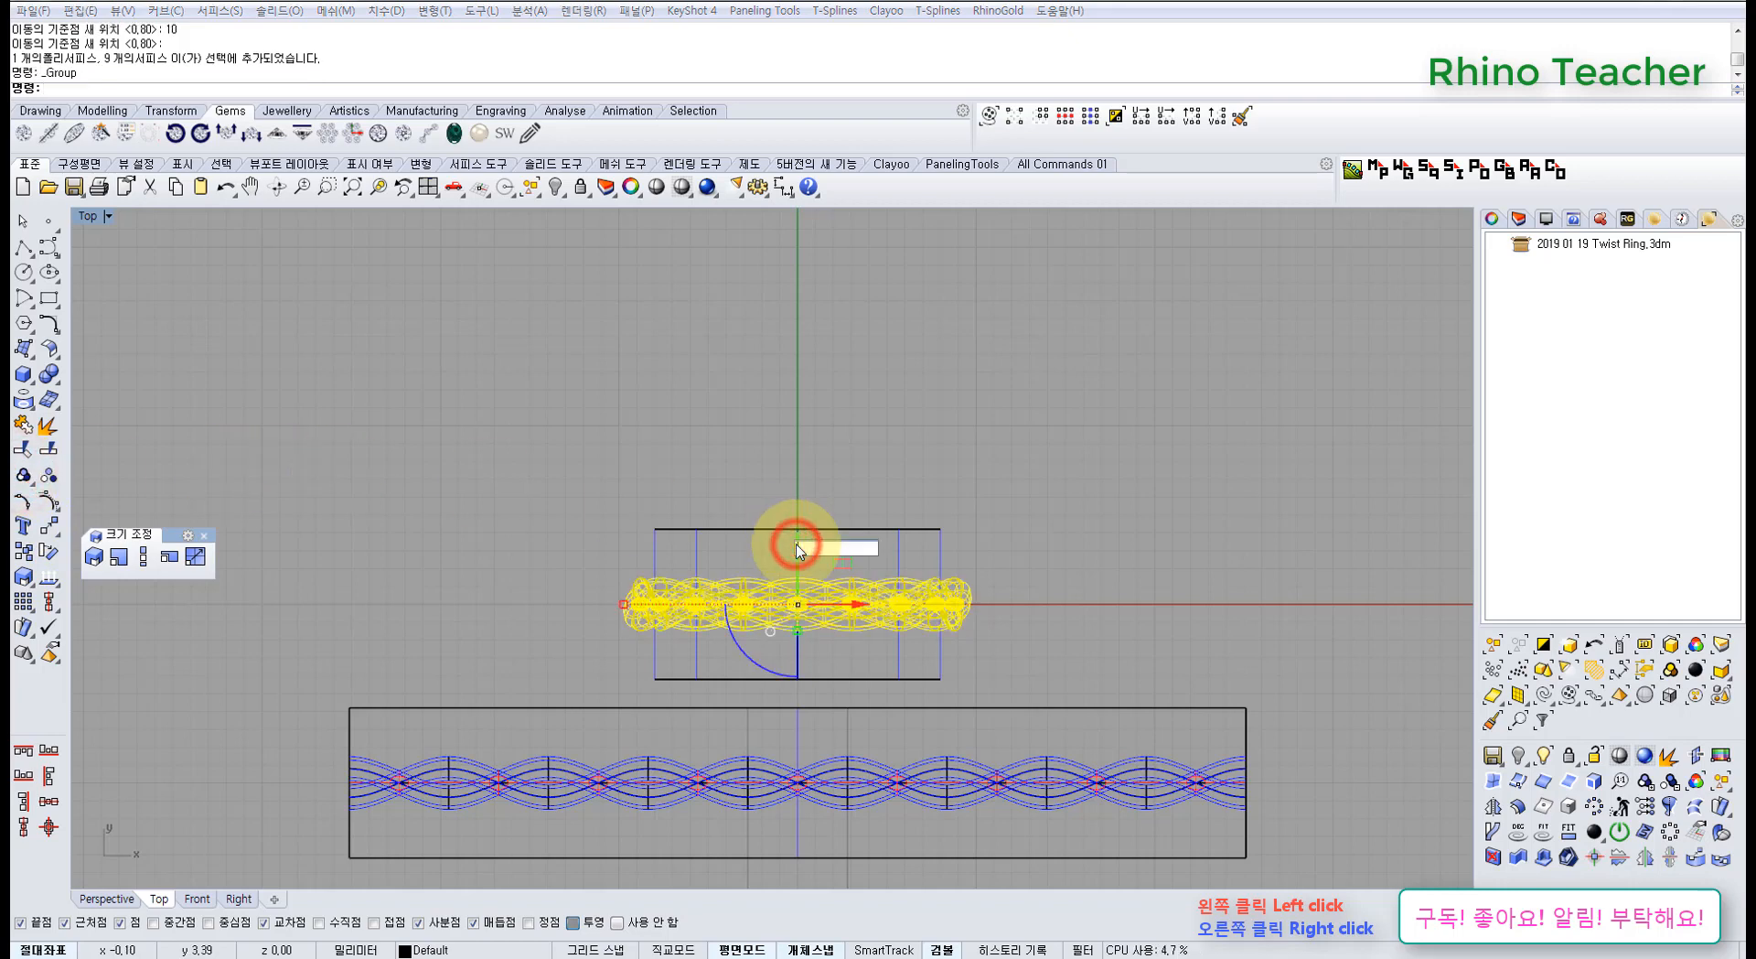
left_click(801, 549)
type("10")
key("Return")
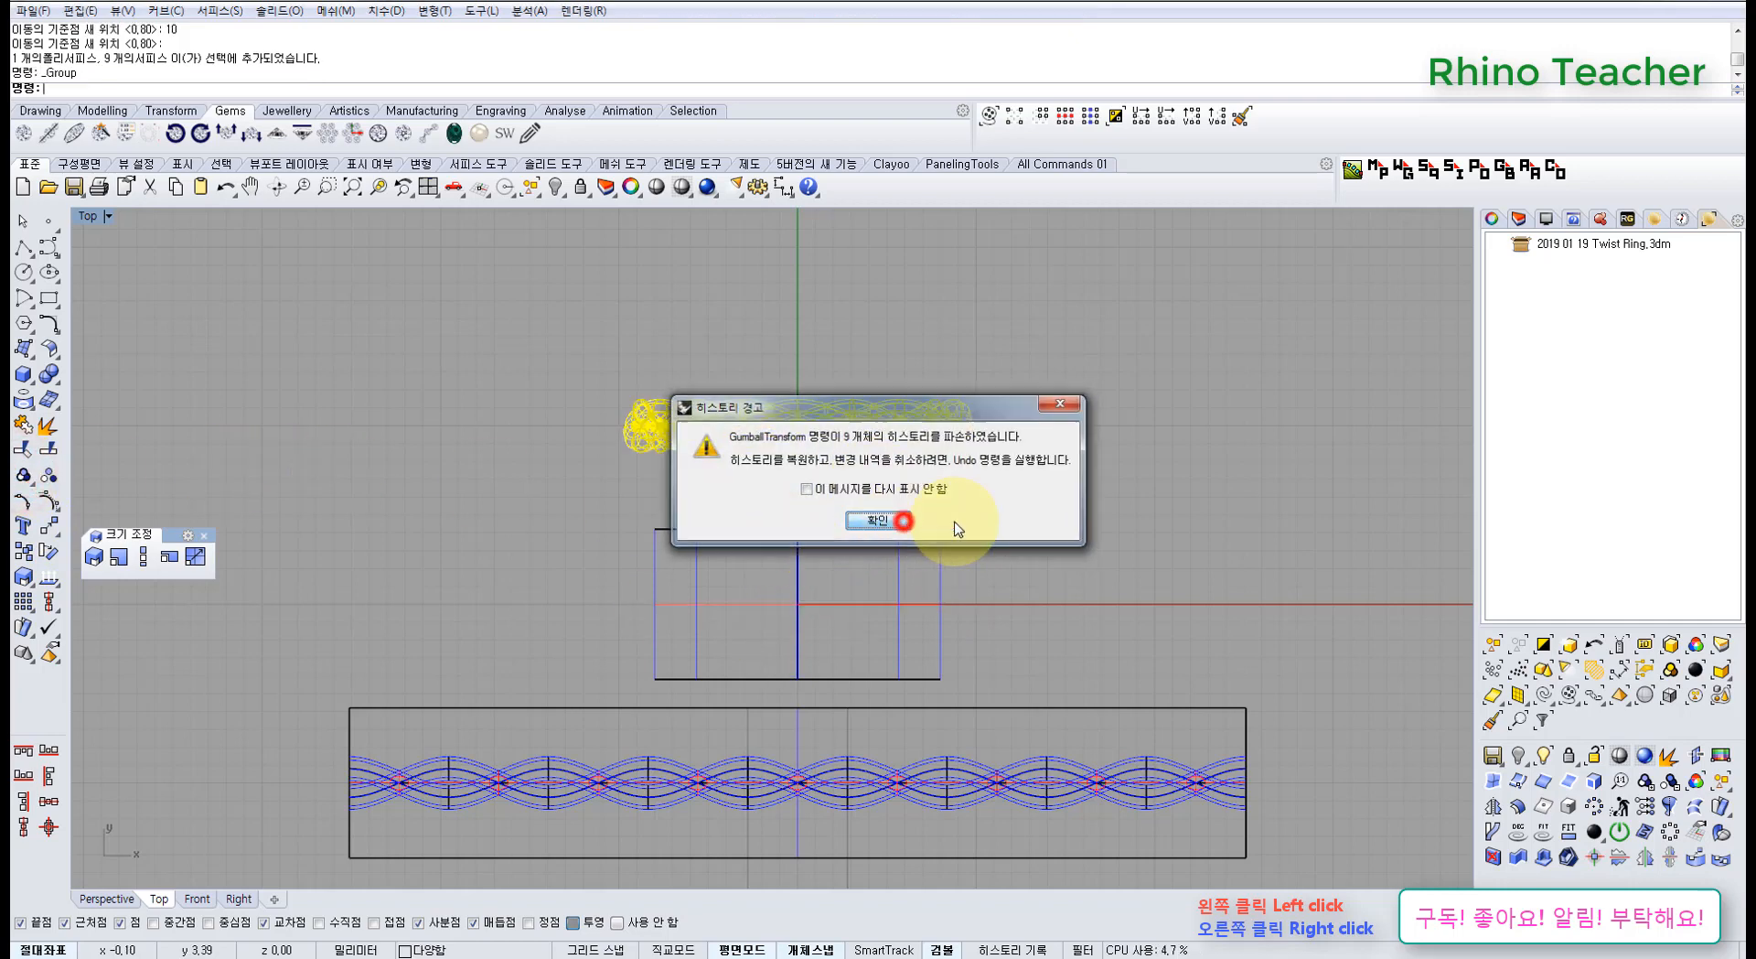
left_click(904, 521)
left_click(1086, 533)
Try deleting the woven strands and spheres on the flat strip, and undo the deletion
right_click_drag(1015, 610, 639, 614, "ctrl")
left_click_drag(520, 587, 1011, 646)
key("Delete")
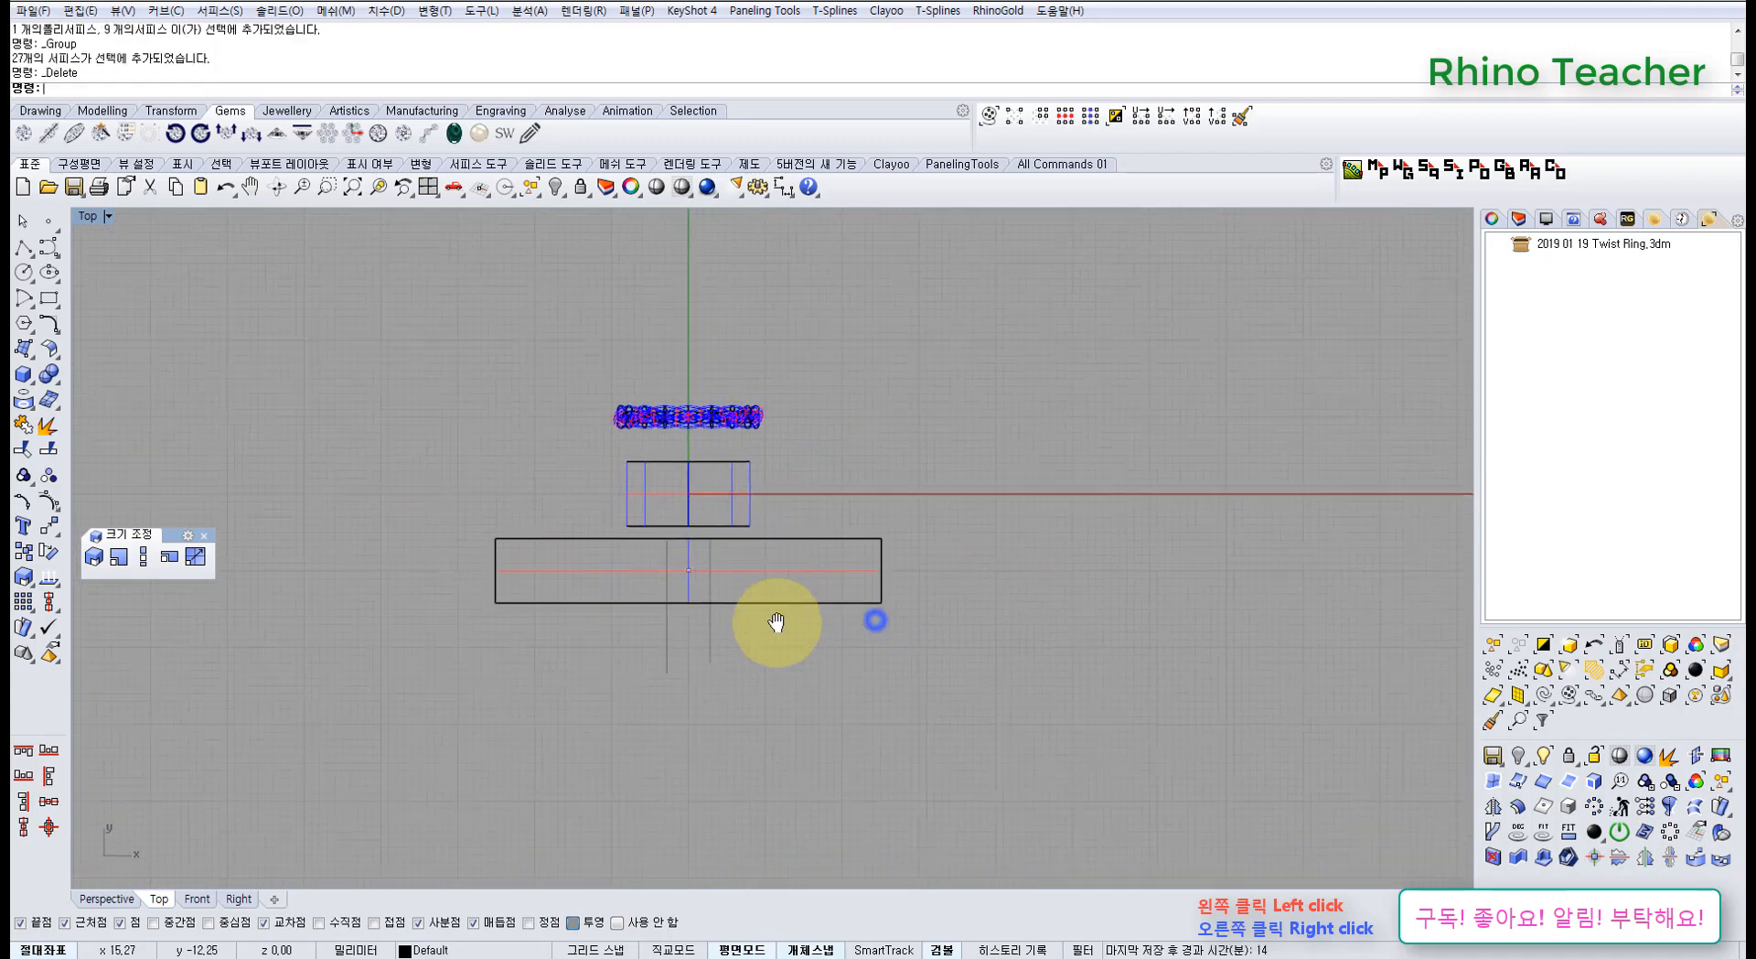
key("ctrl+F4")
key("ctrl+z")
key("ctrl+F1")
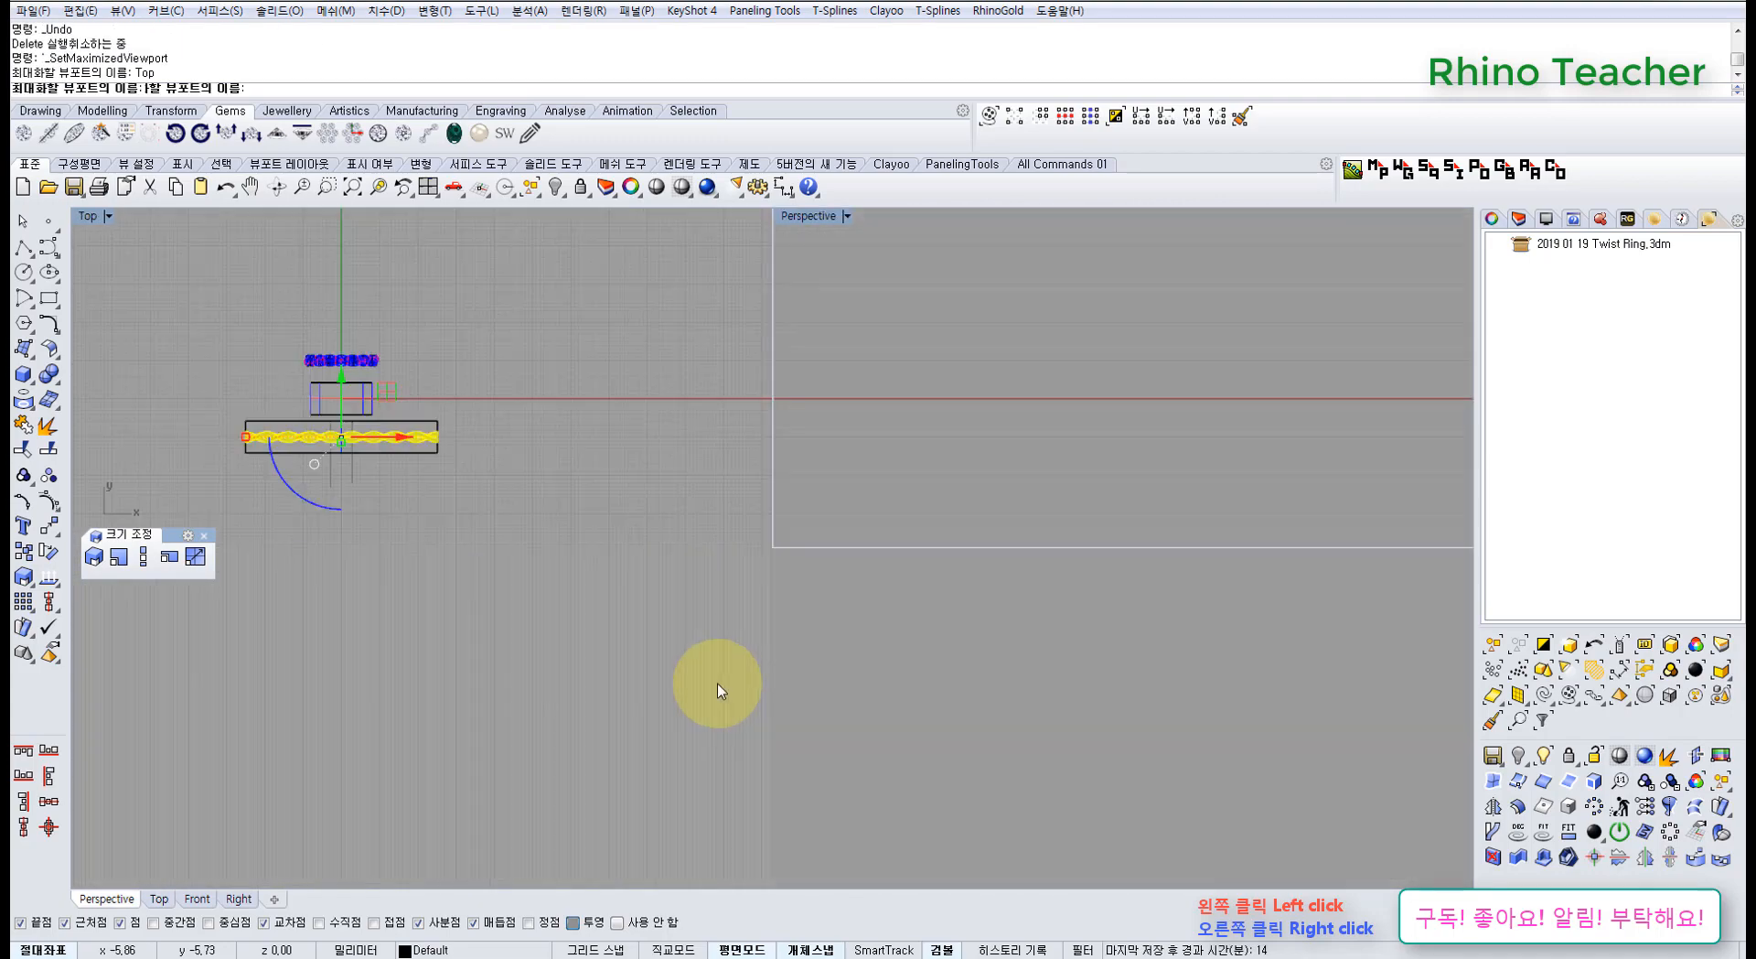
left_click(856, 645)
right_click_drag(647, 684, 716, 569)
scroll(660, 540, "up", 3)
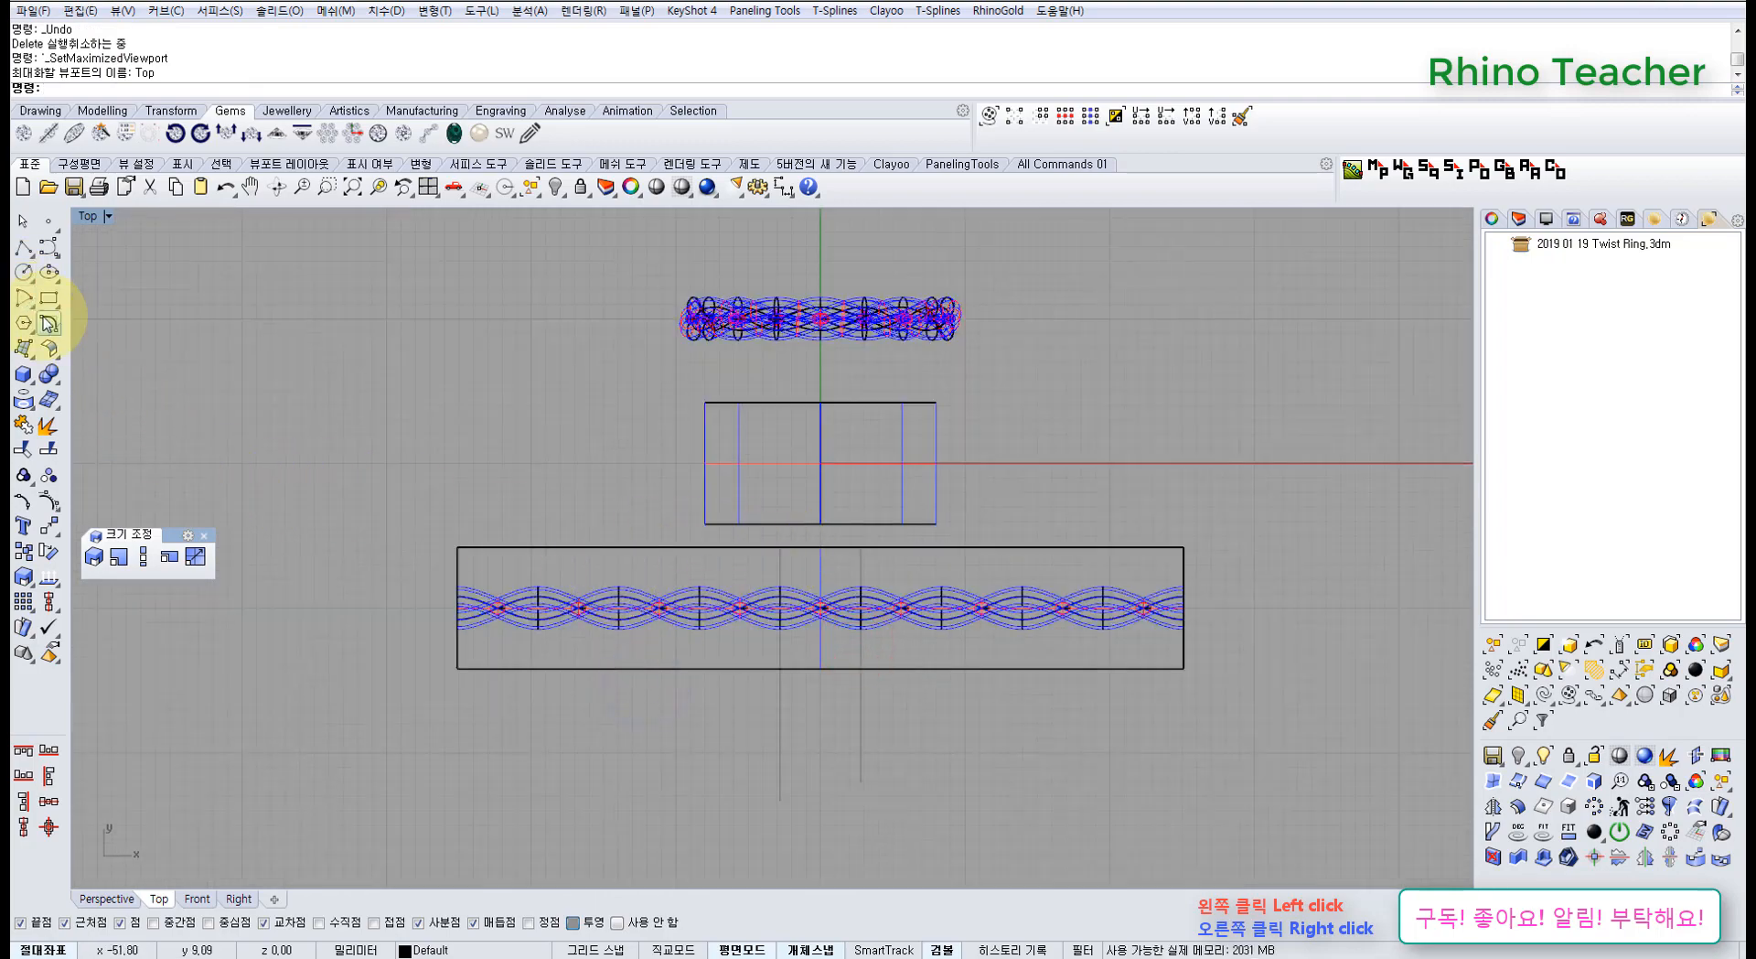
Bring up the additional curve creation tools, keep them open and start the Helix command
left_click(53, 253)
left_click_drag(111, 241, 100, 309)
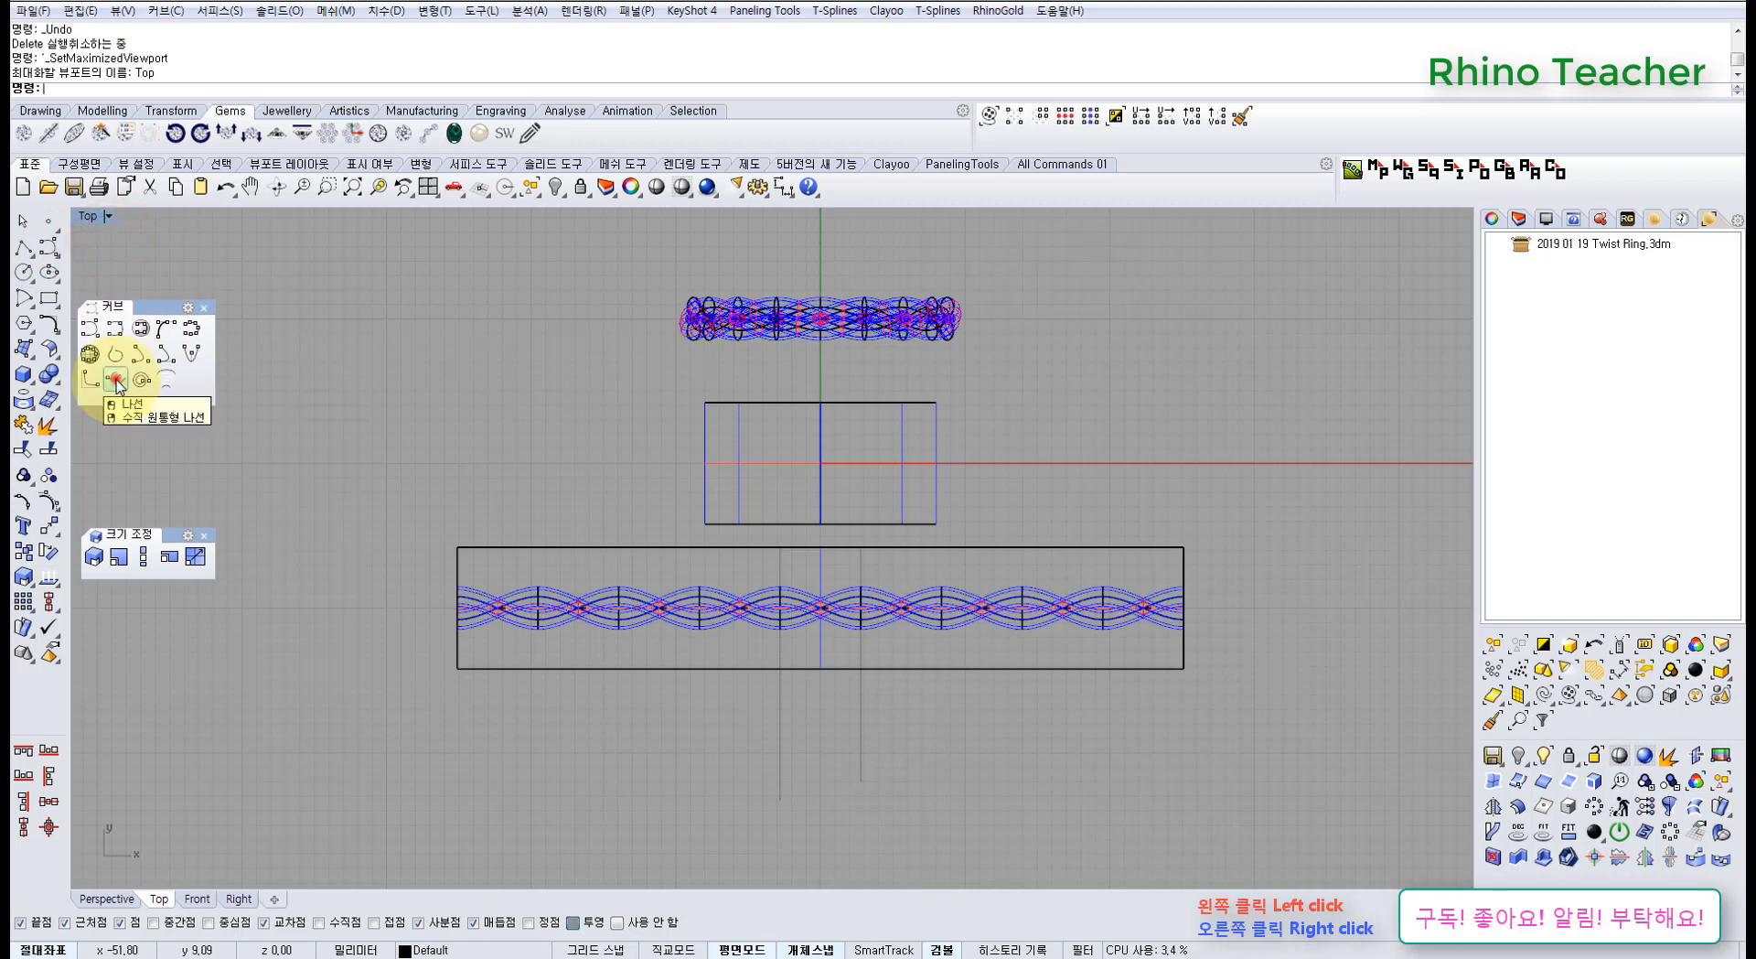
left_click(116, 382)
Select every surface piece of one continuous wavy strand on the flat strip and move the strand below the strip along Y
mouse_move(777, 613)
right_mouse_down()
mouse_move(738, 547)
mouse_move(826, 598)
mouse_move(830, 624)
right_mouse_up()
scroll(719, 547, "up", 3)
scroll(480, 556, "down", 2)
right_click_drag(476, 562, 578, 576)
scroll(456, 574, "up", 3)
scroll(588, 576, "down", 3)
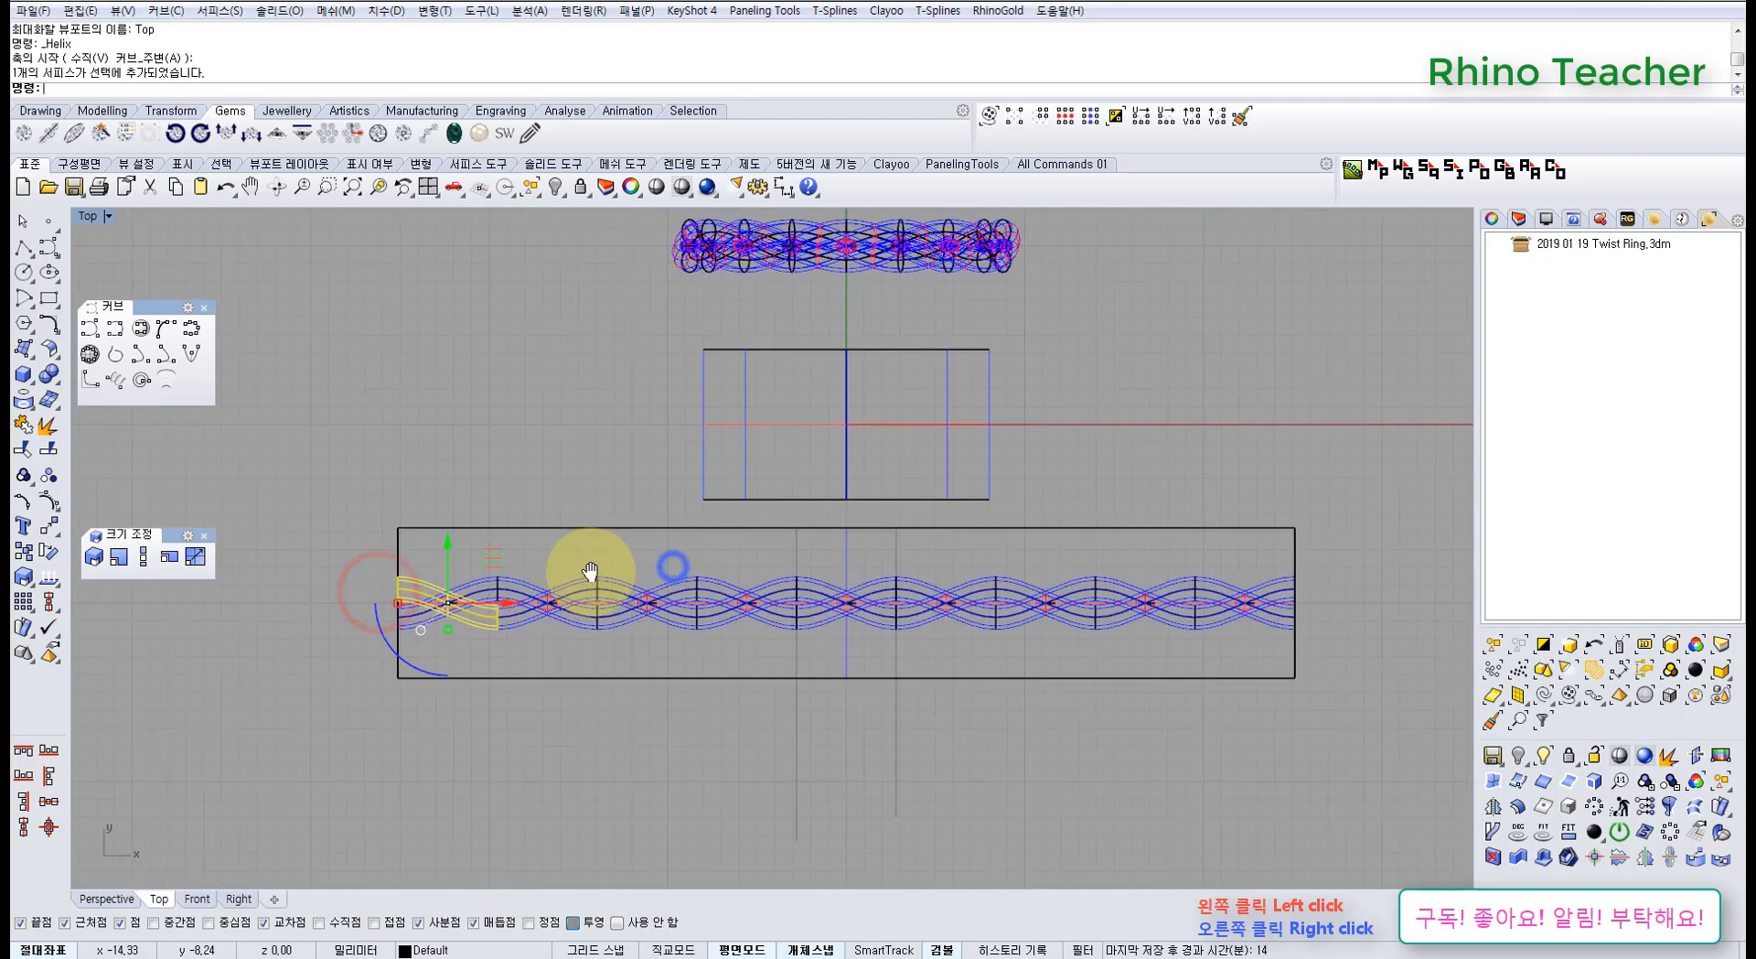
left_click(585, 578)
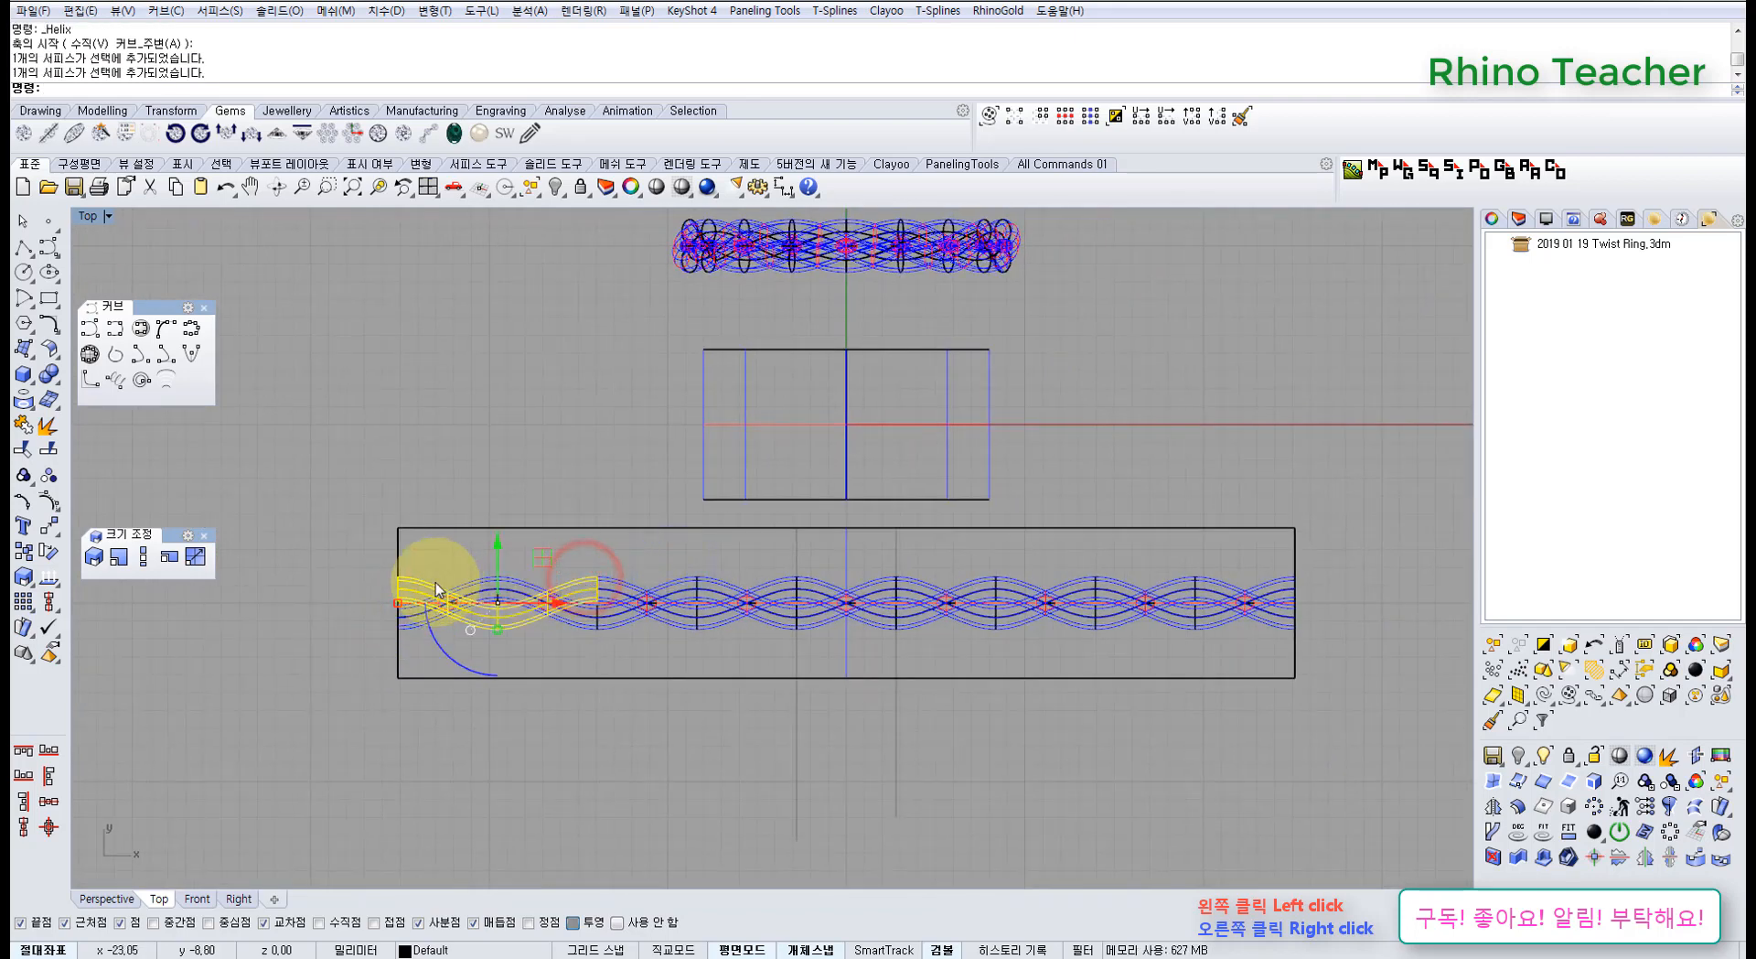
right_click_drag(577, 590, 498, 595)
left_click(538, 590)
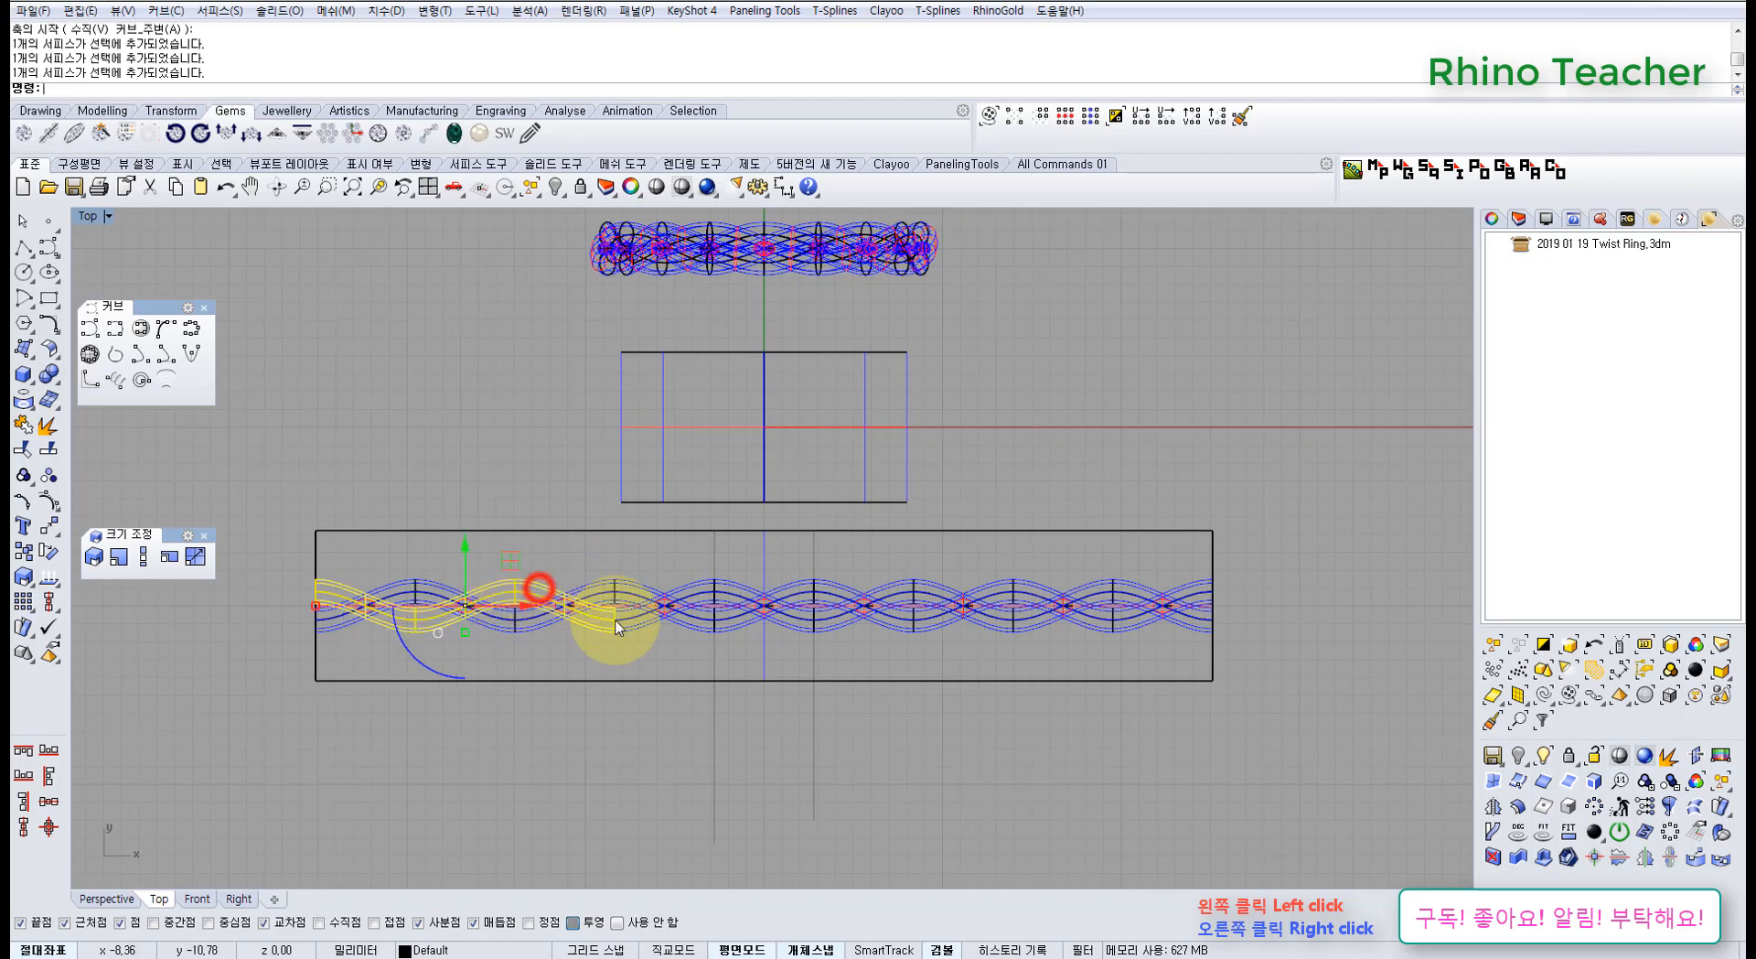
left_click(628, 627)
left_click(745, 590)
left_click(836, 628)
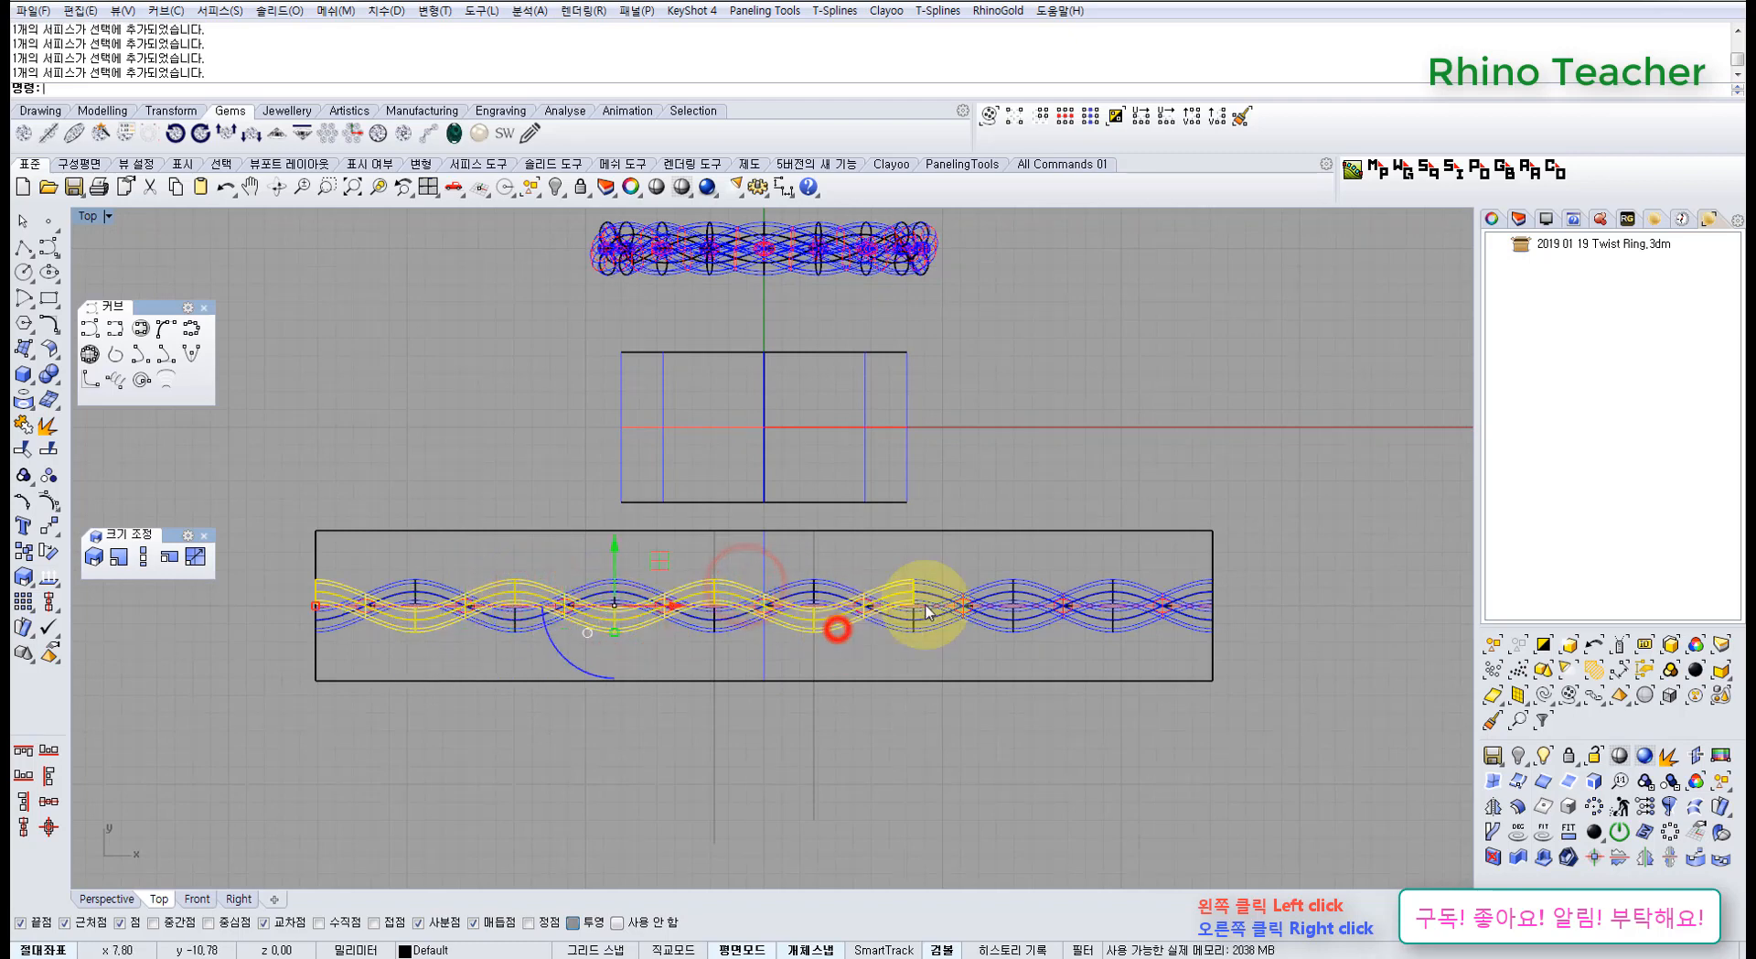
left_click(924, 588)
left_click(1039, 622)
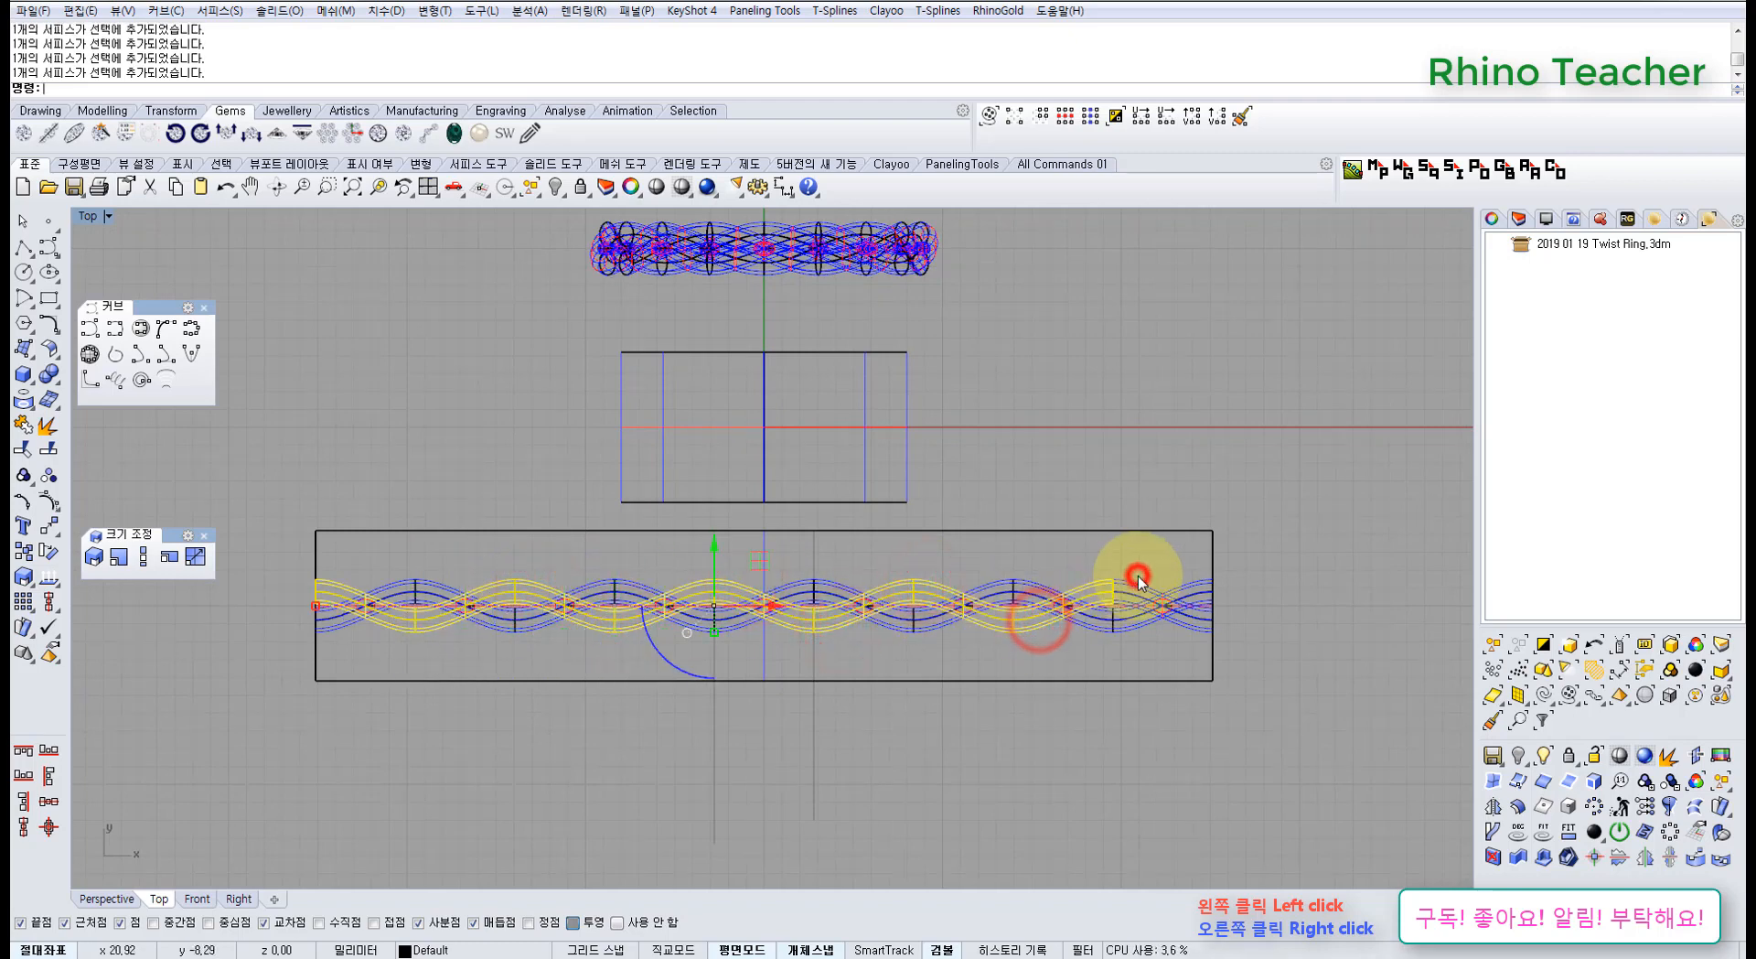
left_click(1137, 580)
scroll(885, 507, "down", 3)
left_click_drag(772, 439, 828, 591)
left_click(1066, 552)
Count the waves of the separated strand by selecting its surface pieces one full wave at a time
scroll(647, 639, "up", 3)
left_click_drag(597, 667, 496, 573)
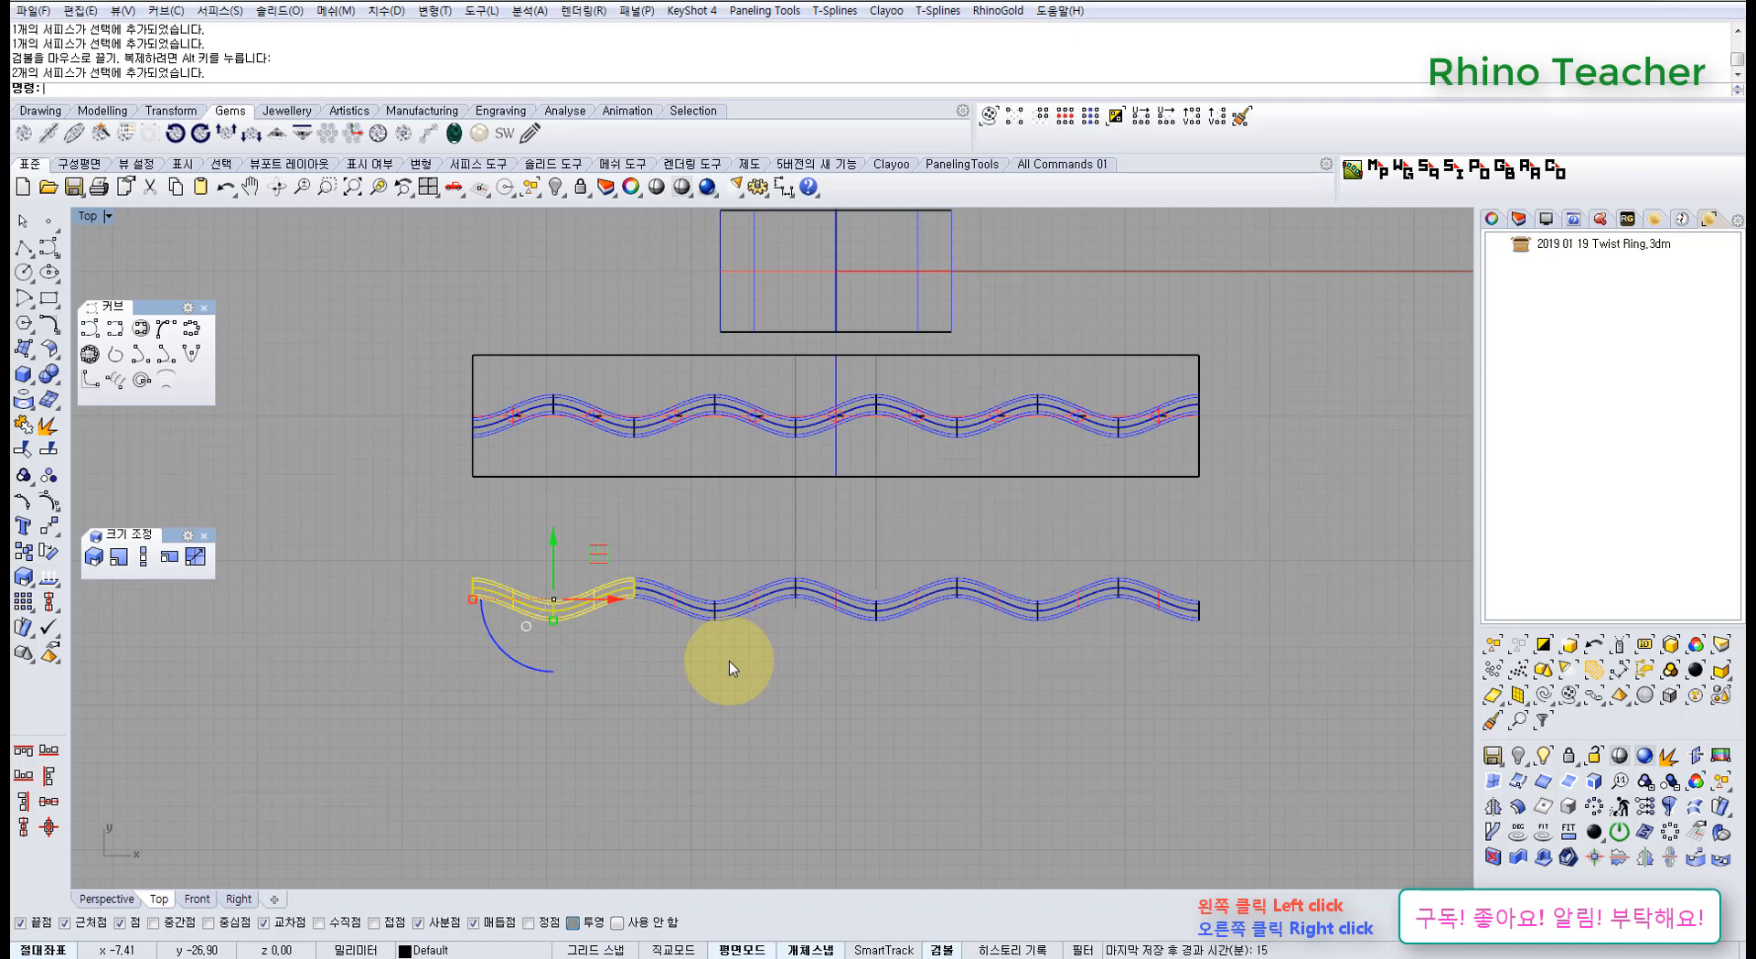
left_click_drag(754, 665, 700, 590)
left_click_drag(892, 642, 817, 545)
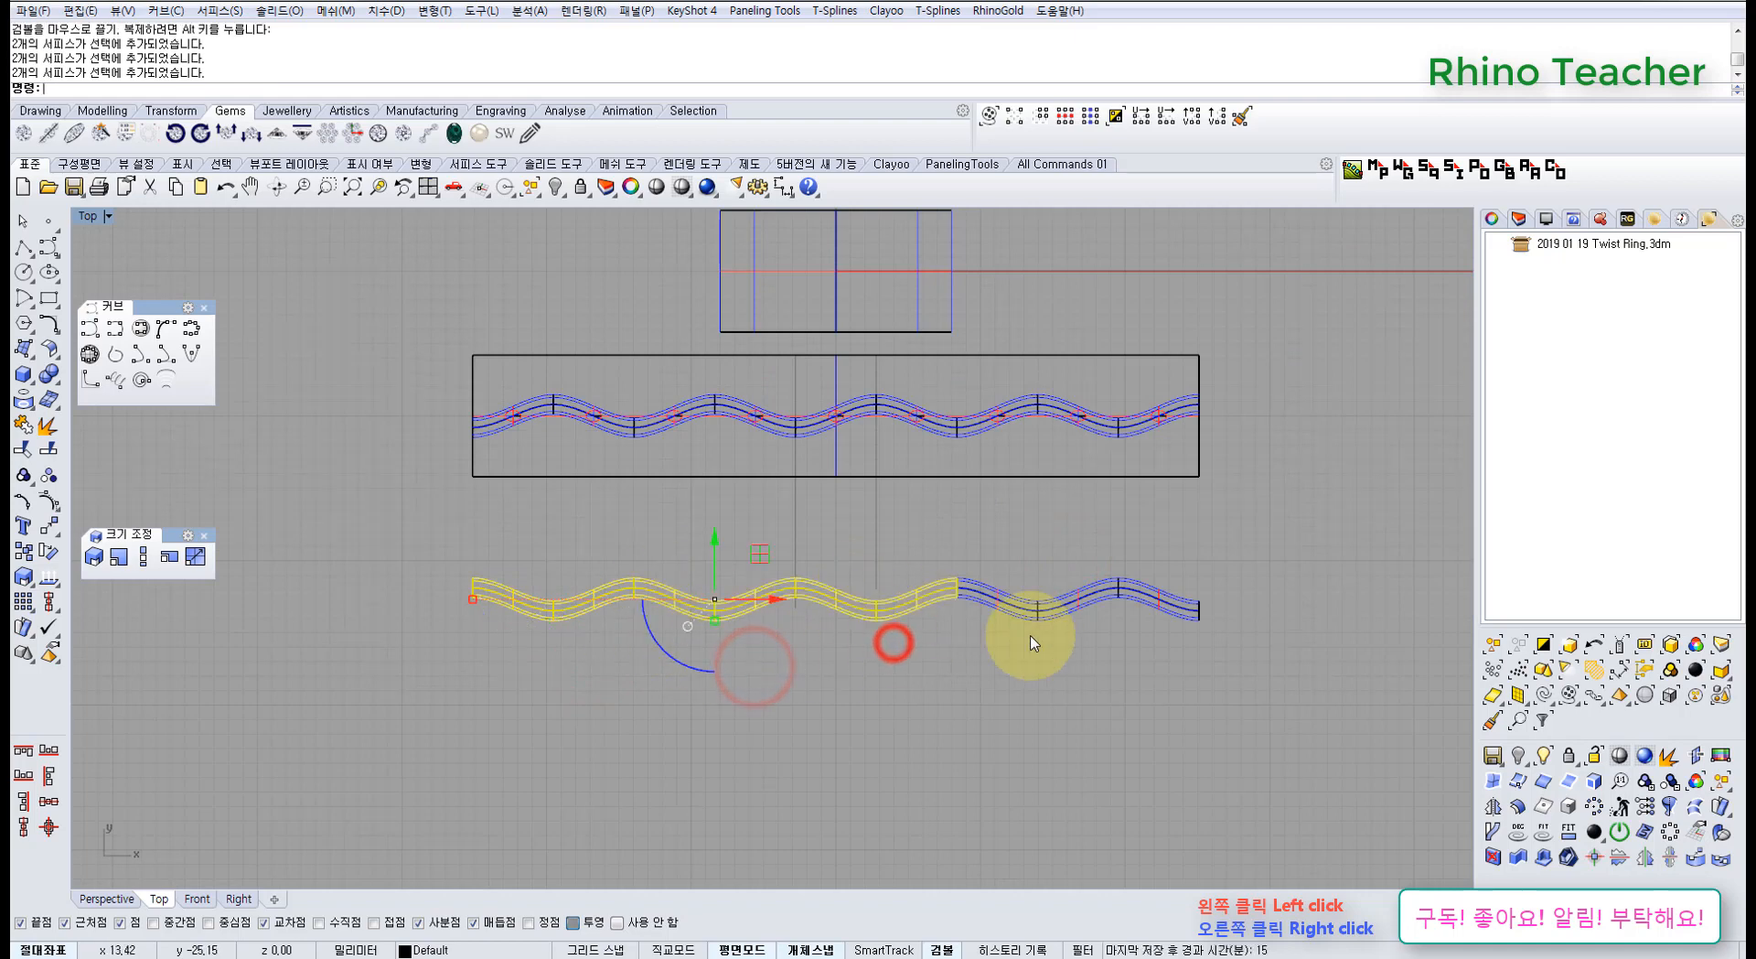
left_click_drag(1056, 642, 1021, 567)
left_click_drag(1233, 657, 1163, 535)
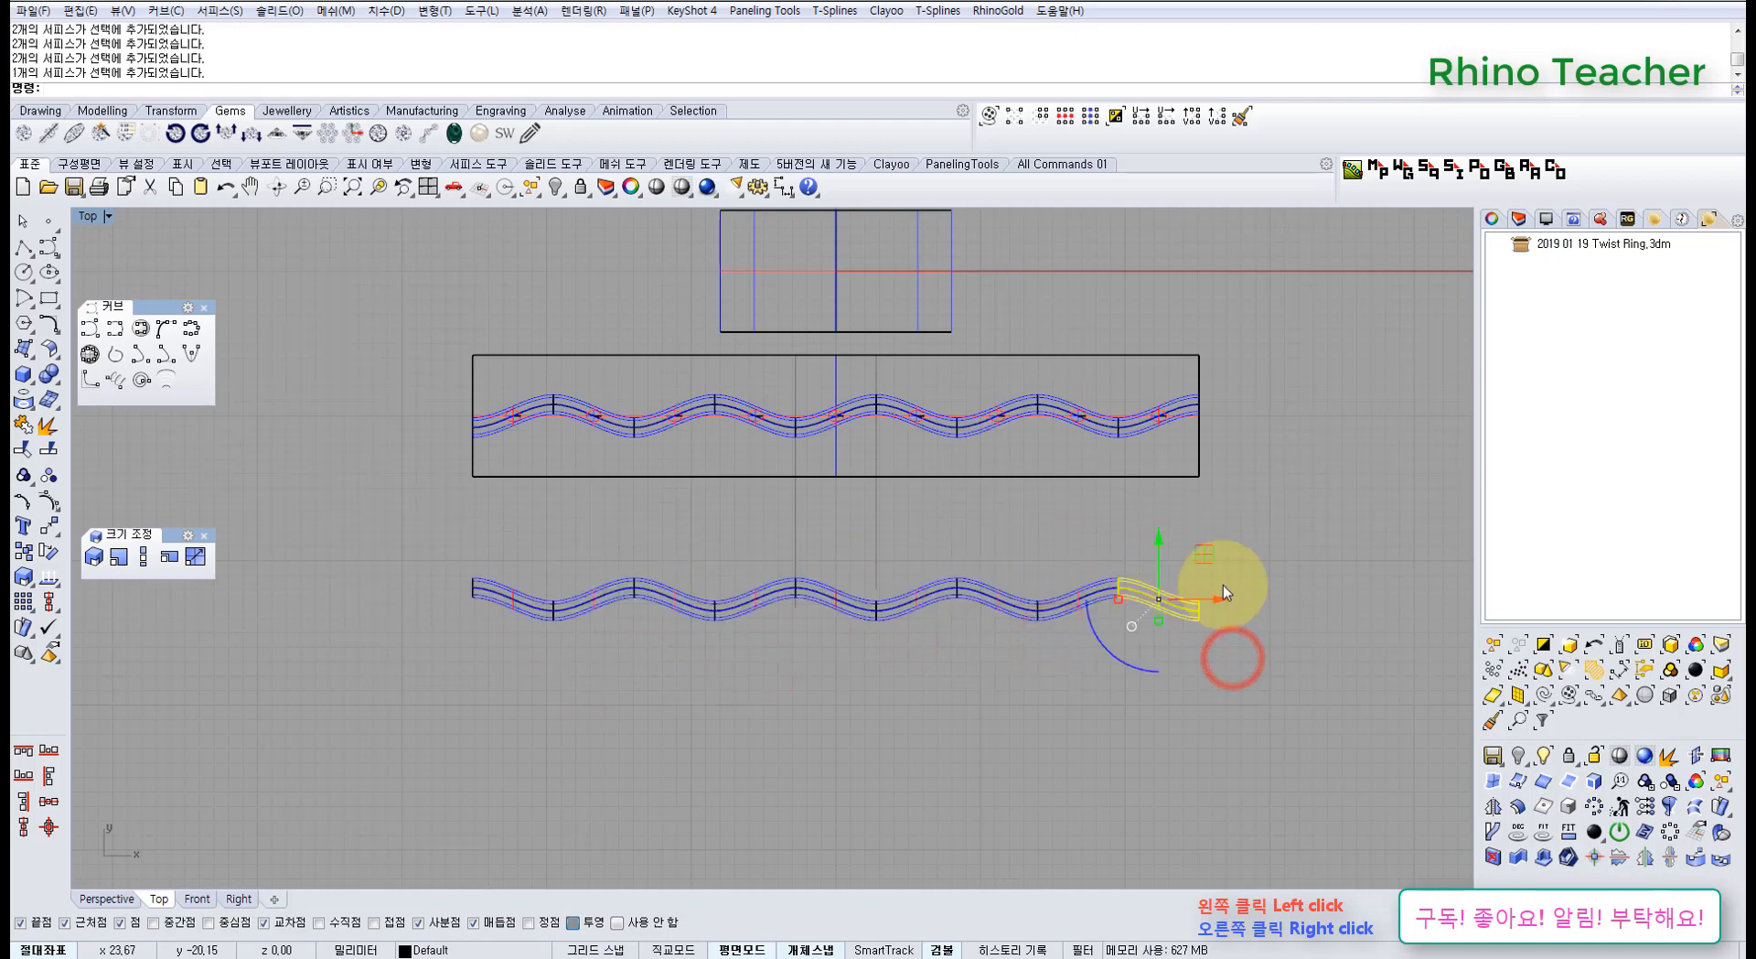
left_click(1340, 616)
Place a text dot reading 4.5 below the separated strand
right_click_drag(1078, 670, 818, 698)
scroll(981, 677, "down", 4)
middle_click(841, 693)
left_click(825, 727)
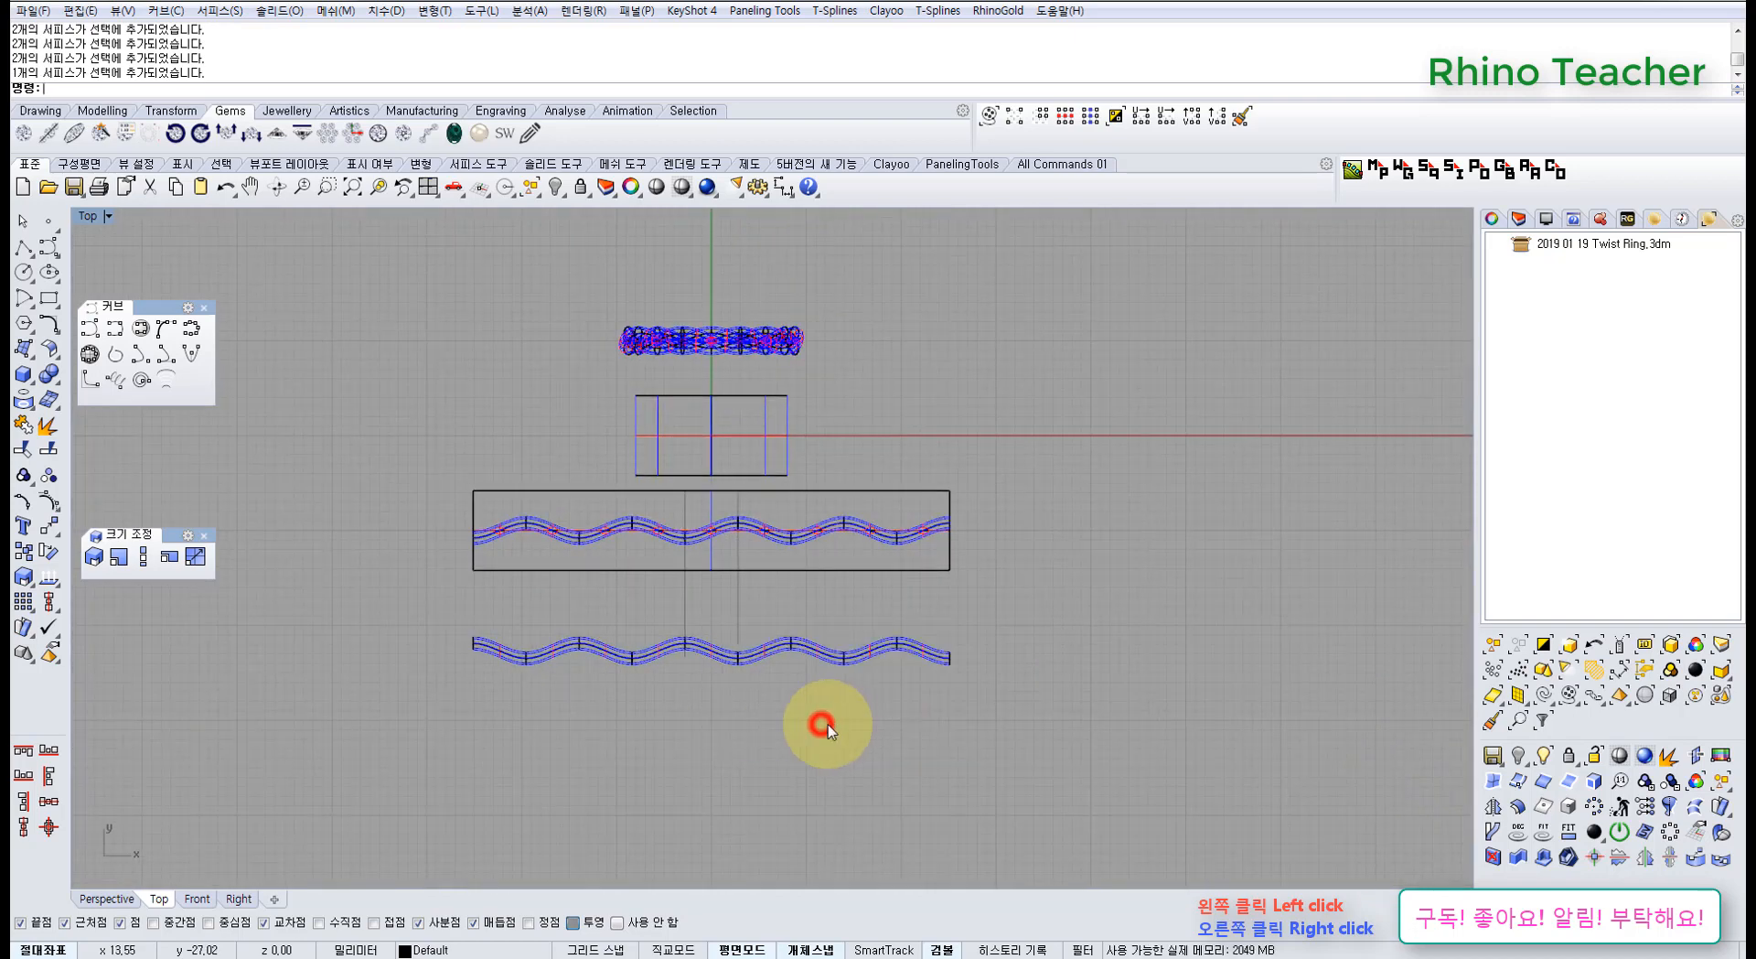
type("4.5")
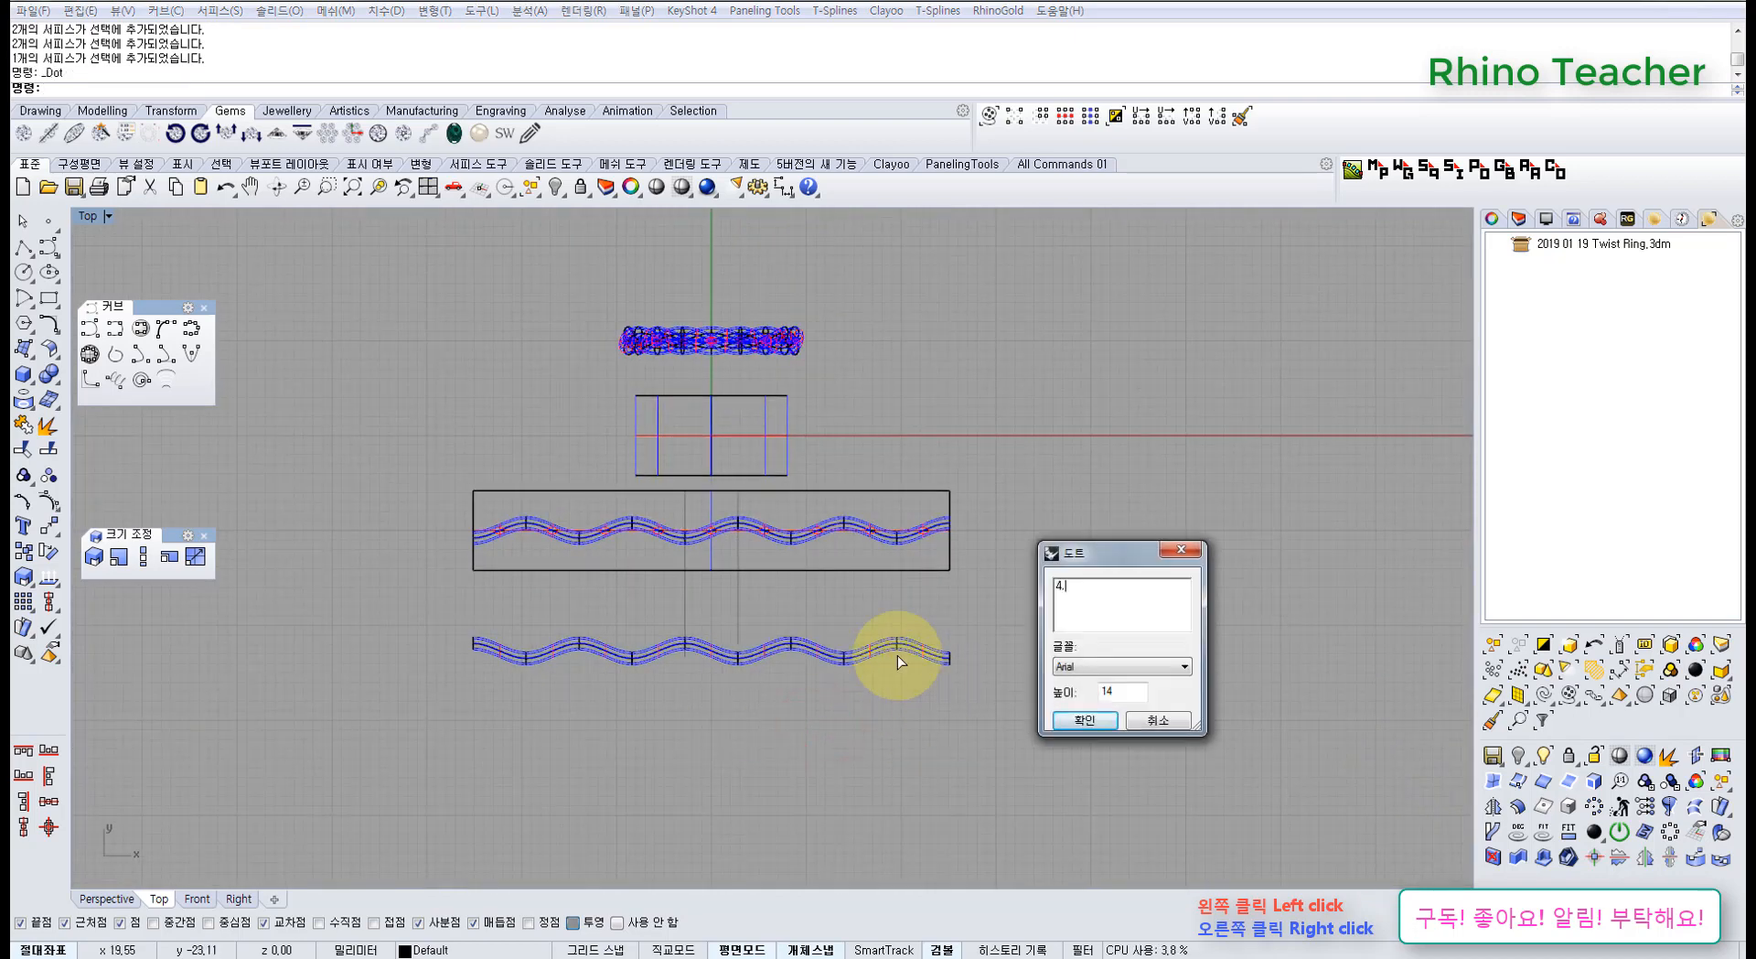
left_click(1076, 722)
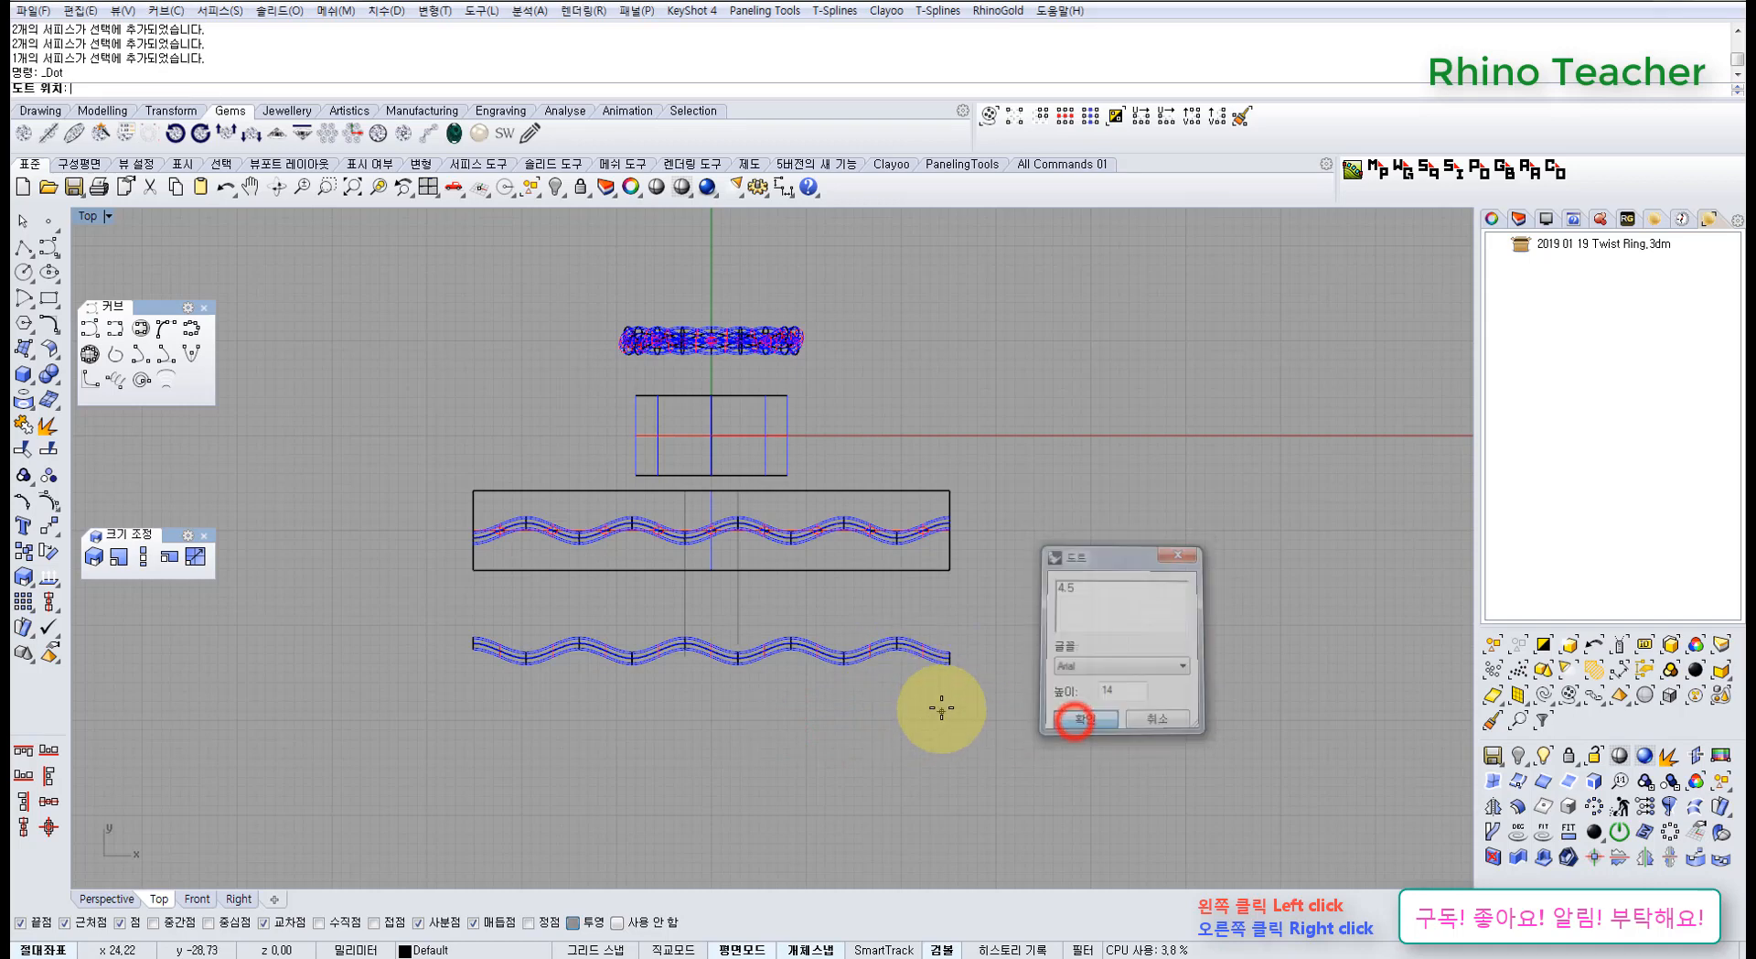
left_click(940, 708)
Undo the text dot and the strand's displacement, keeping the grouped ring's earlier move off the band
left_click_drag(1074, 761, 391, 625)
key("ctrl+z")
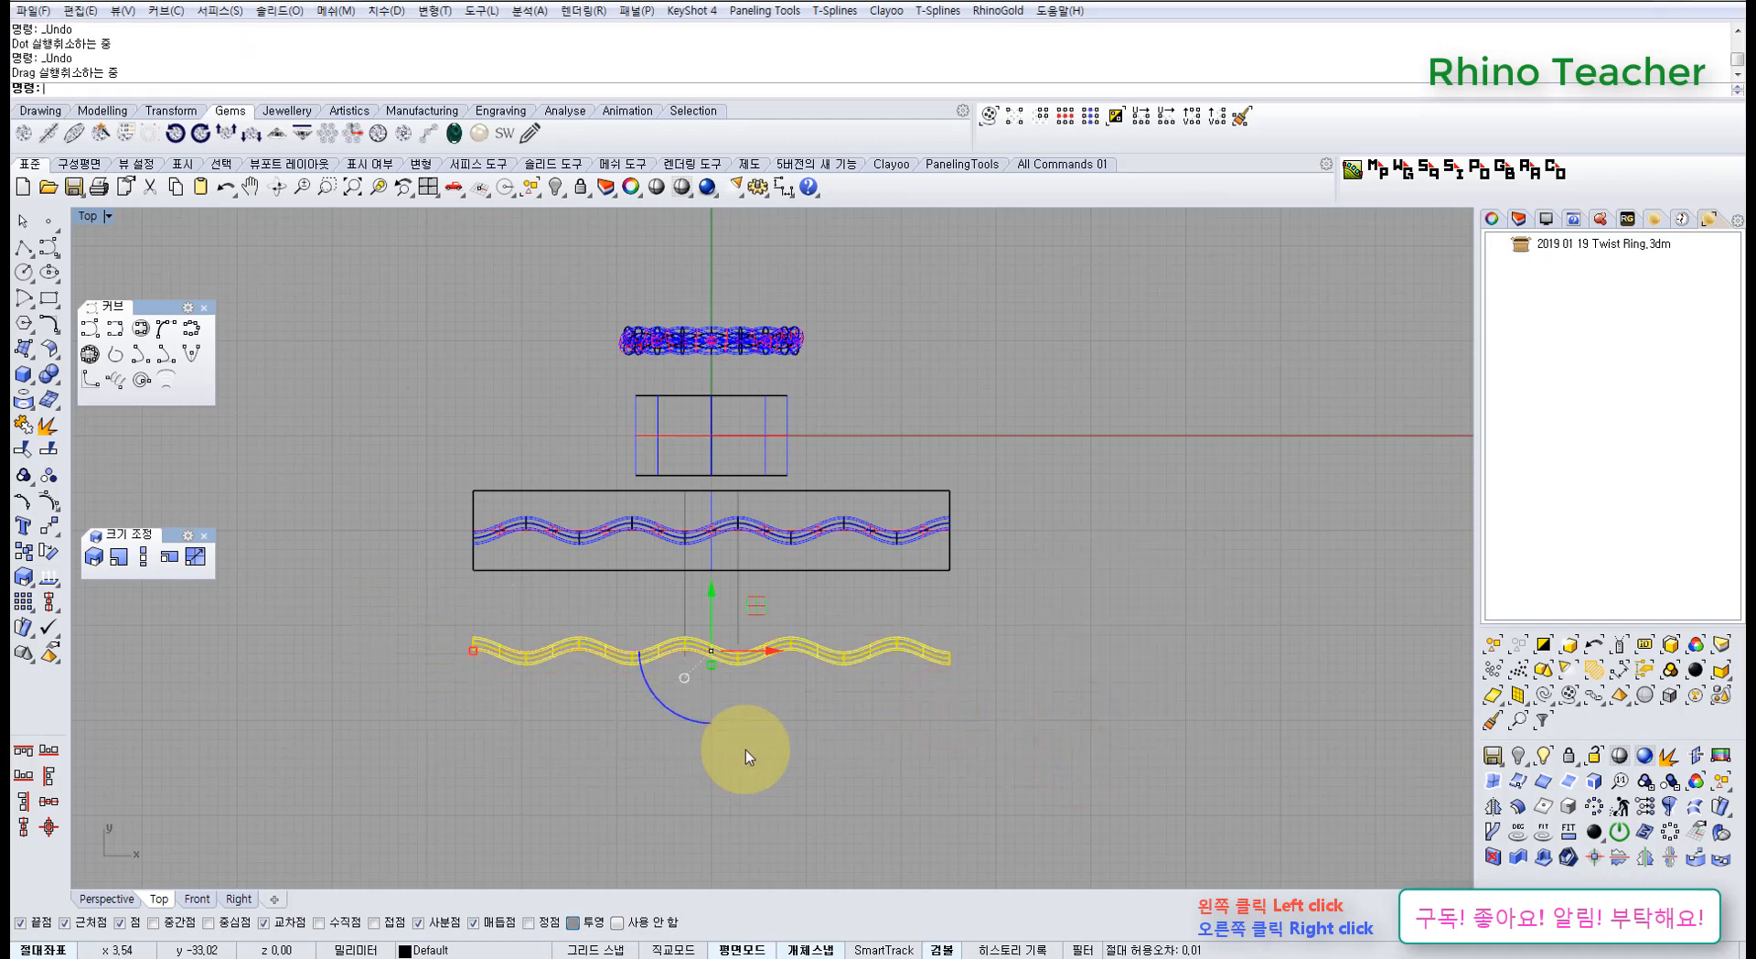
key("ctrl+y")
left_click(982, 740)
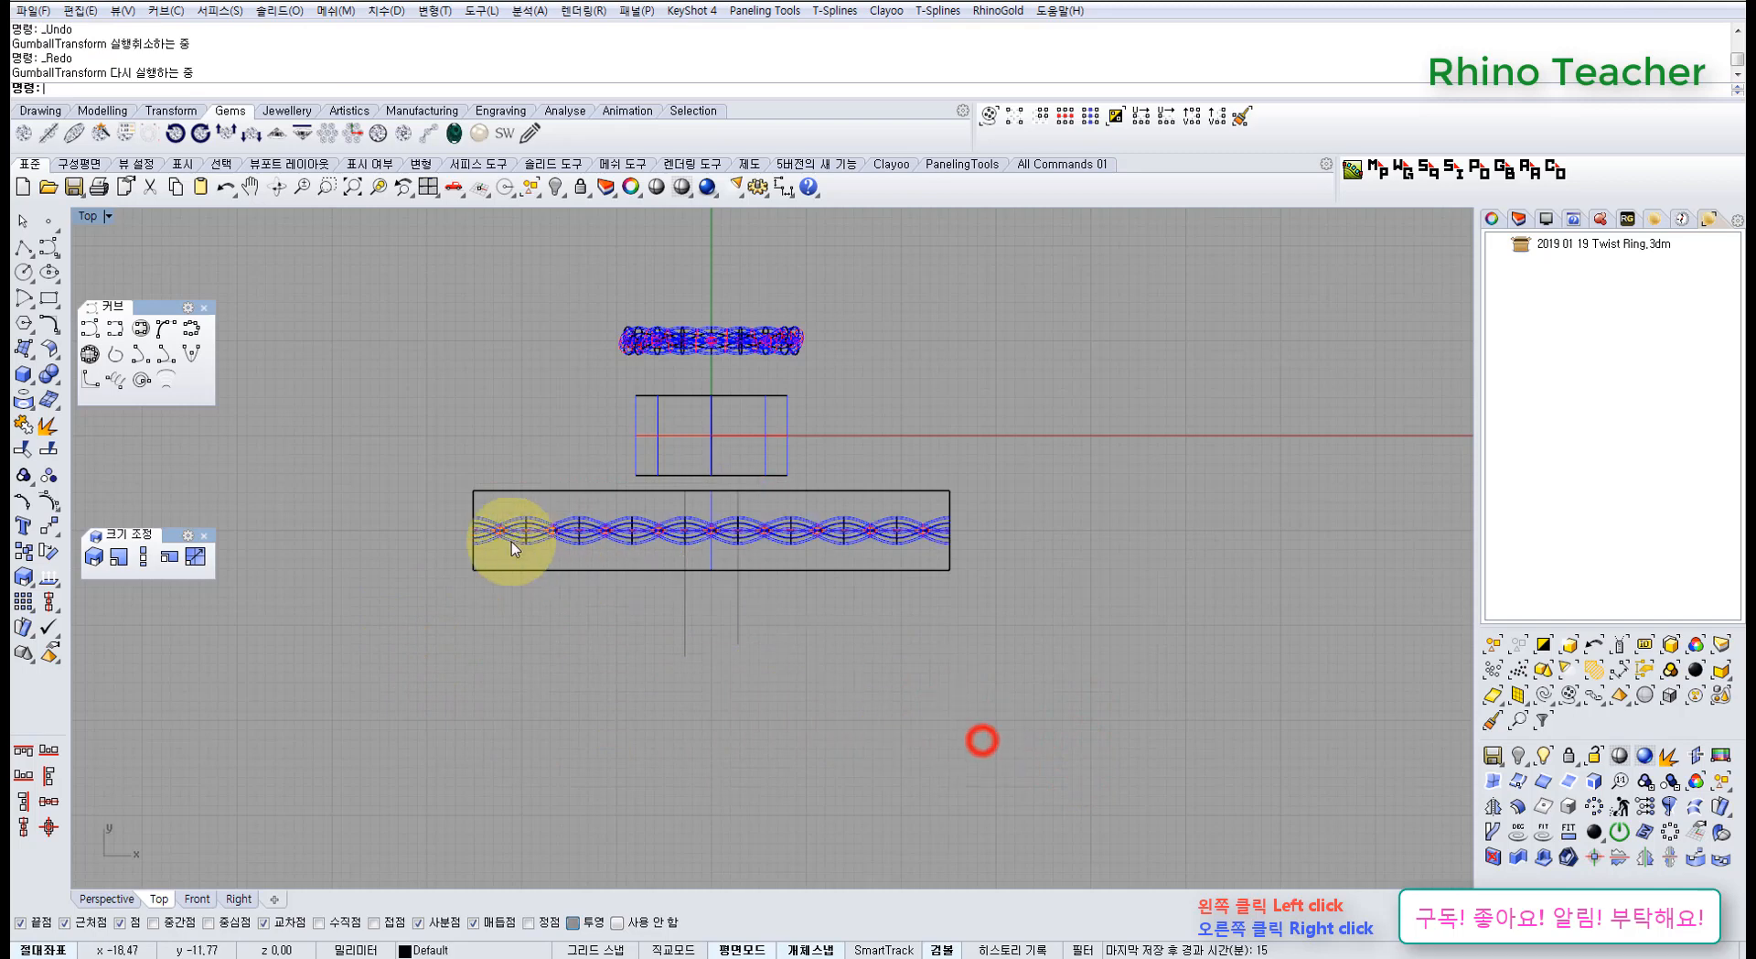
Select all the woven surfaces on the flat strip, move them below it along Y and hide them
left_click_drag(1015, 570, 1040, 567)
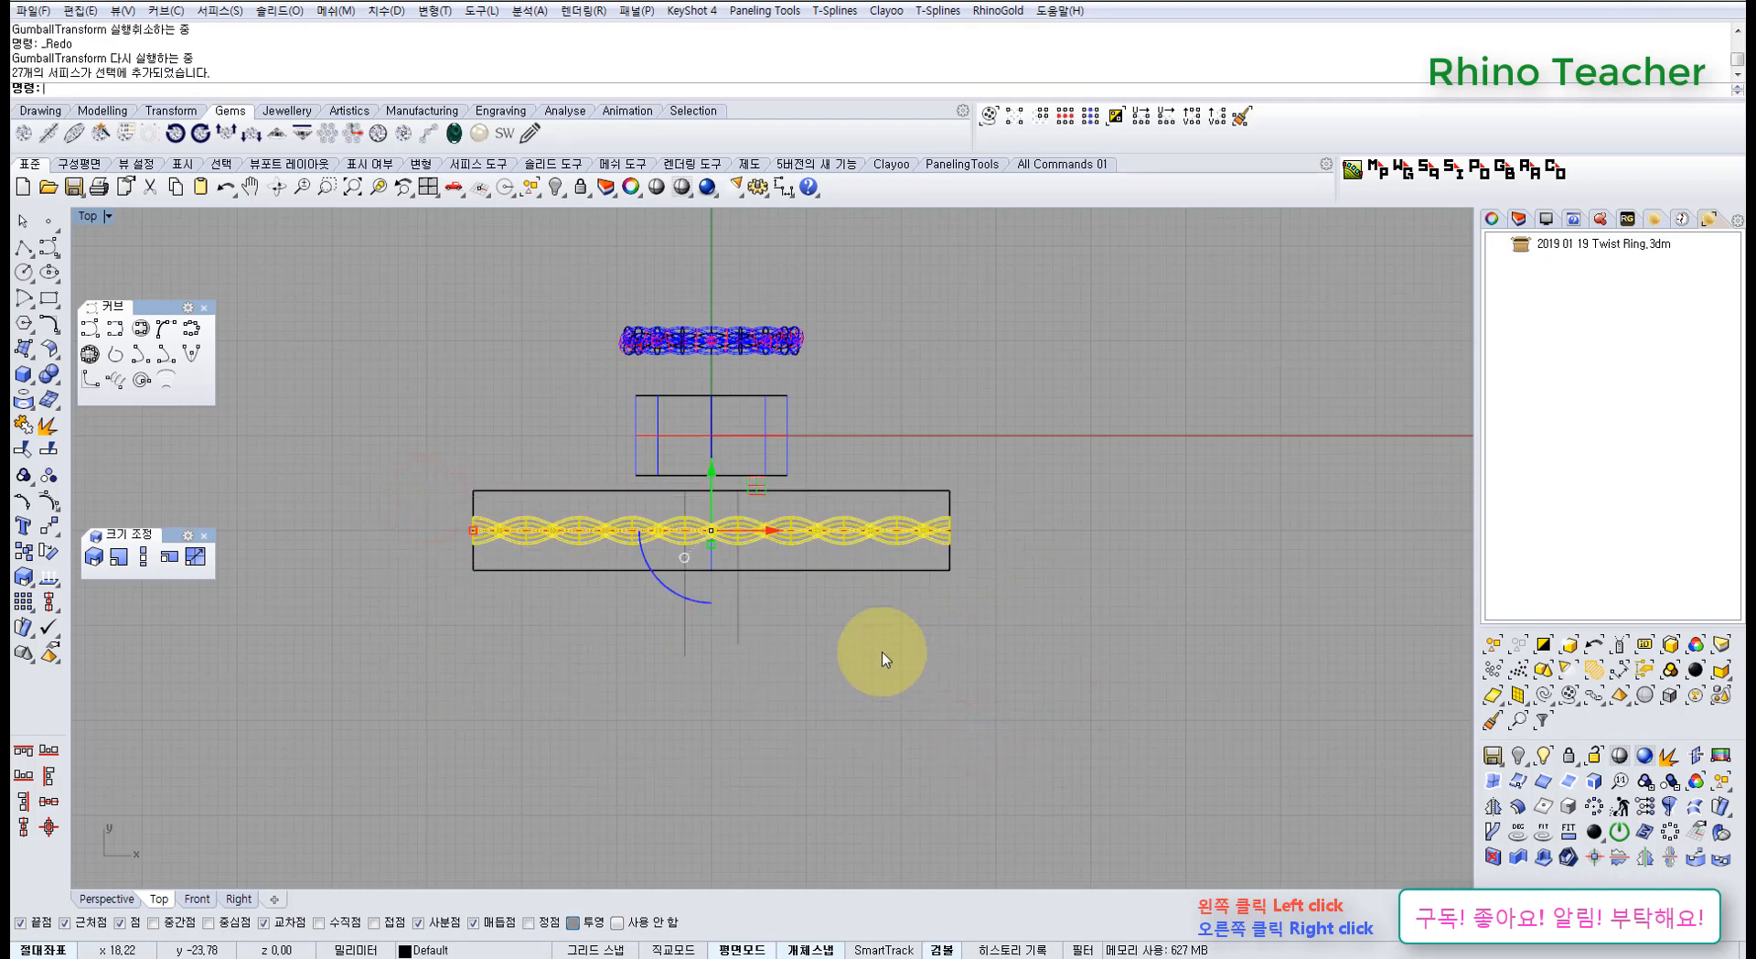
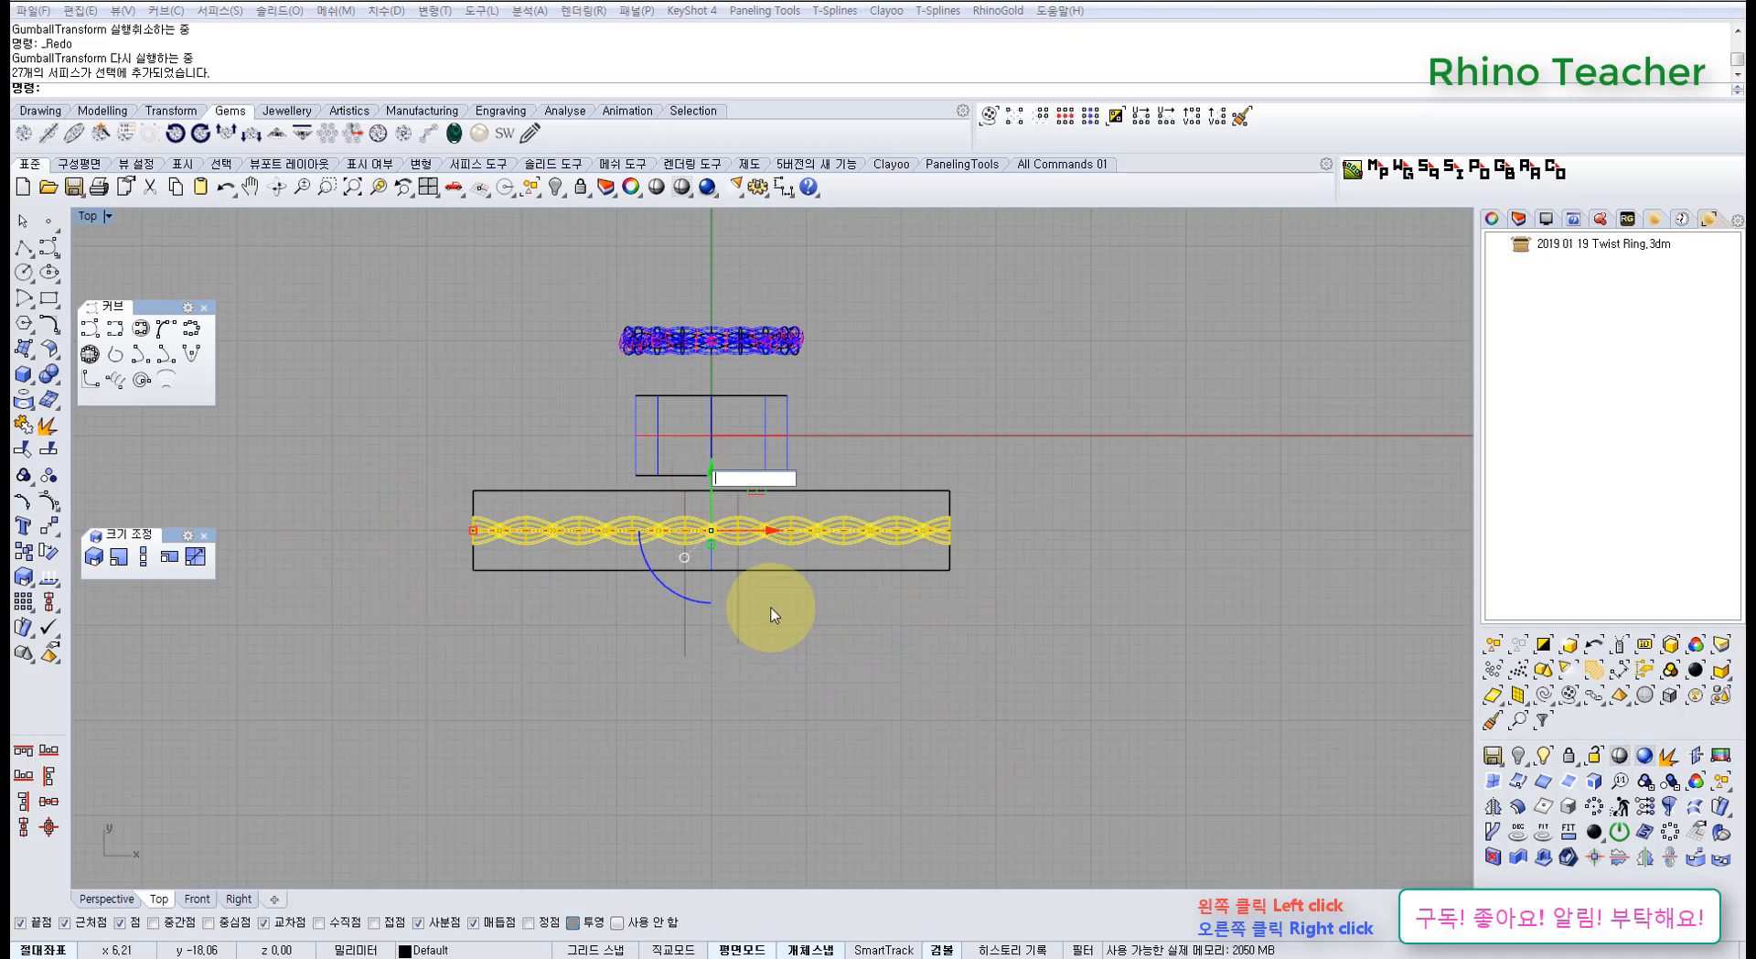
key("Return")
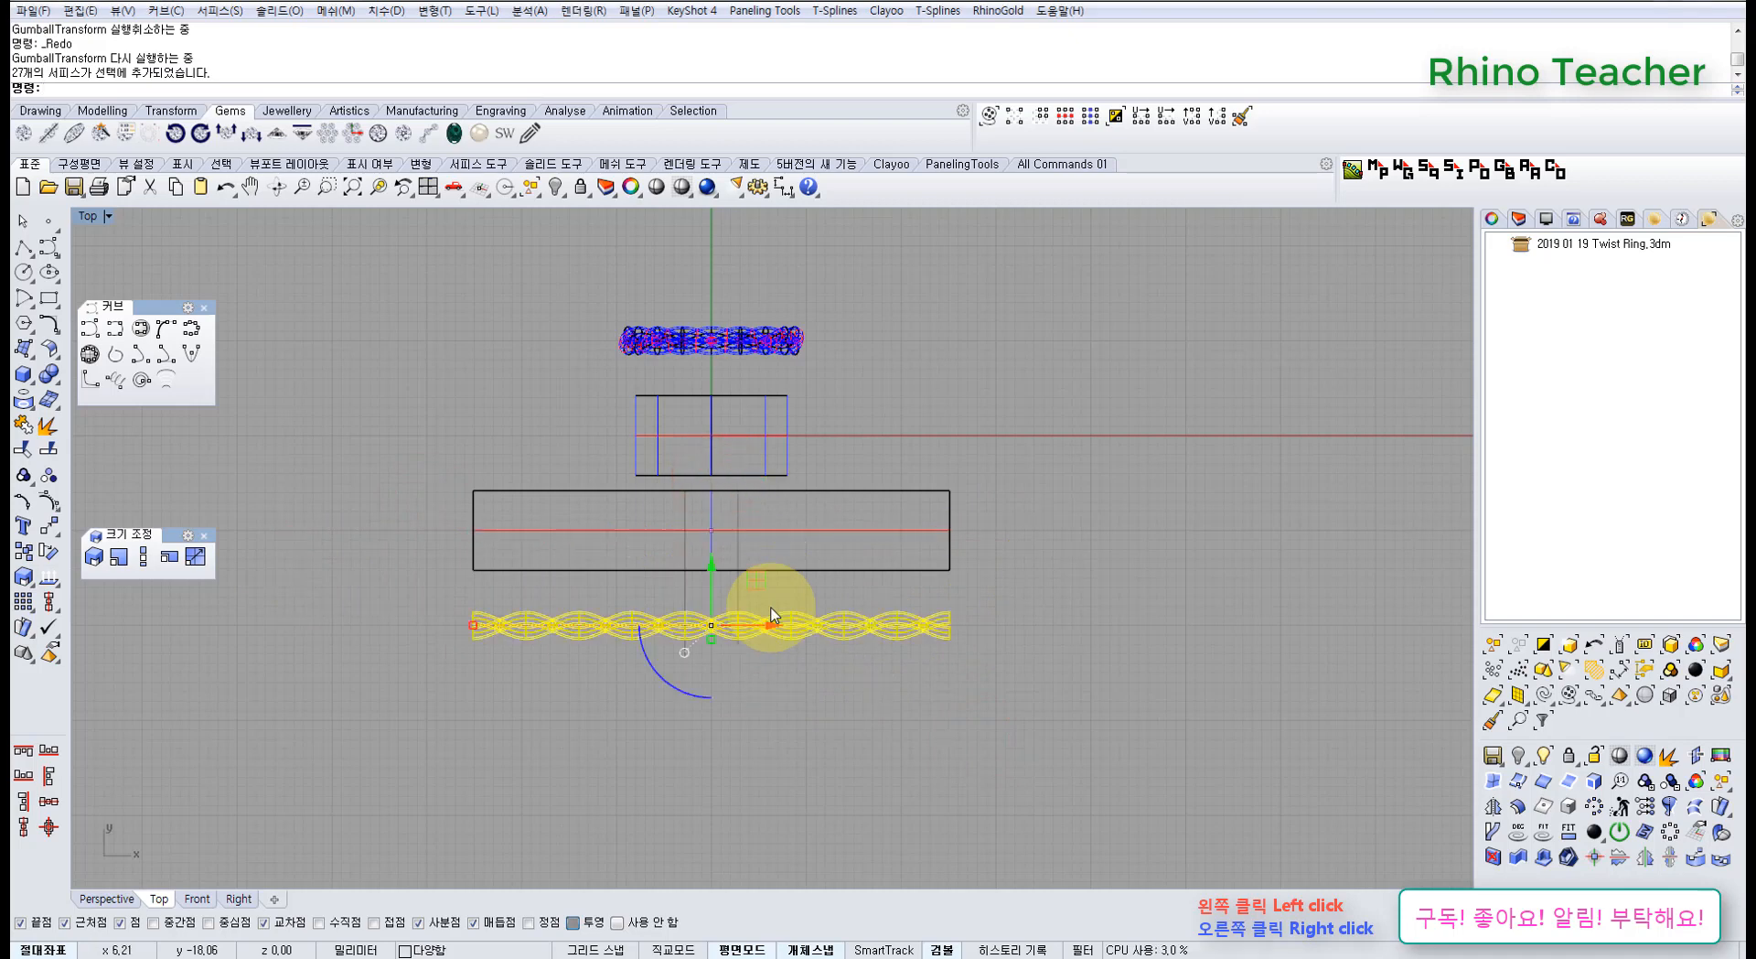
left_click(553, 186)
left_click(1043, 393)
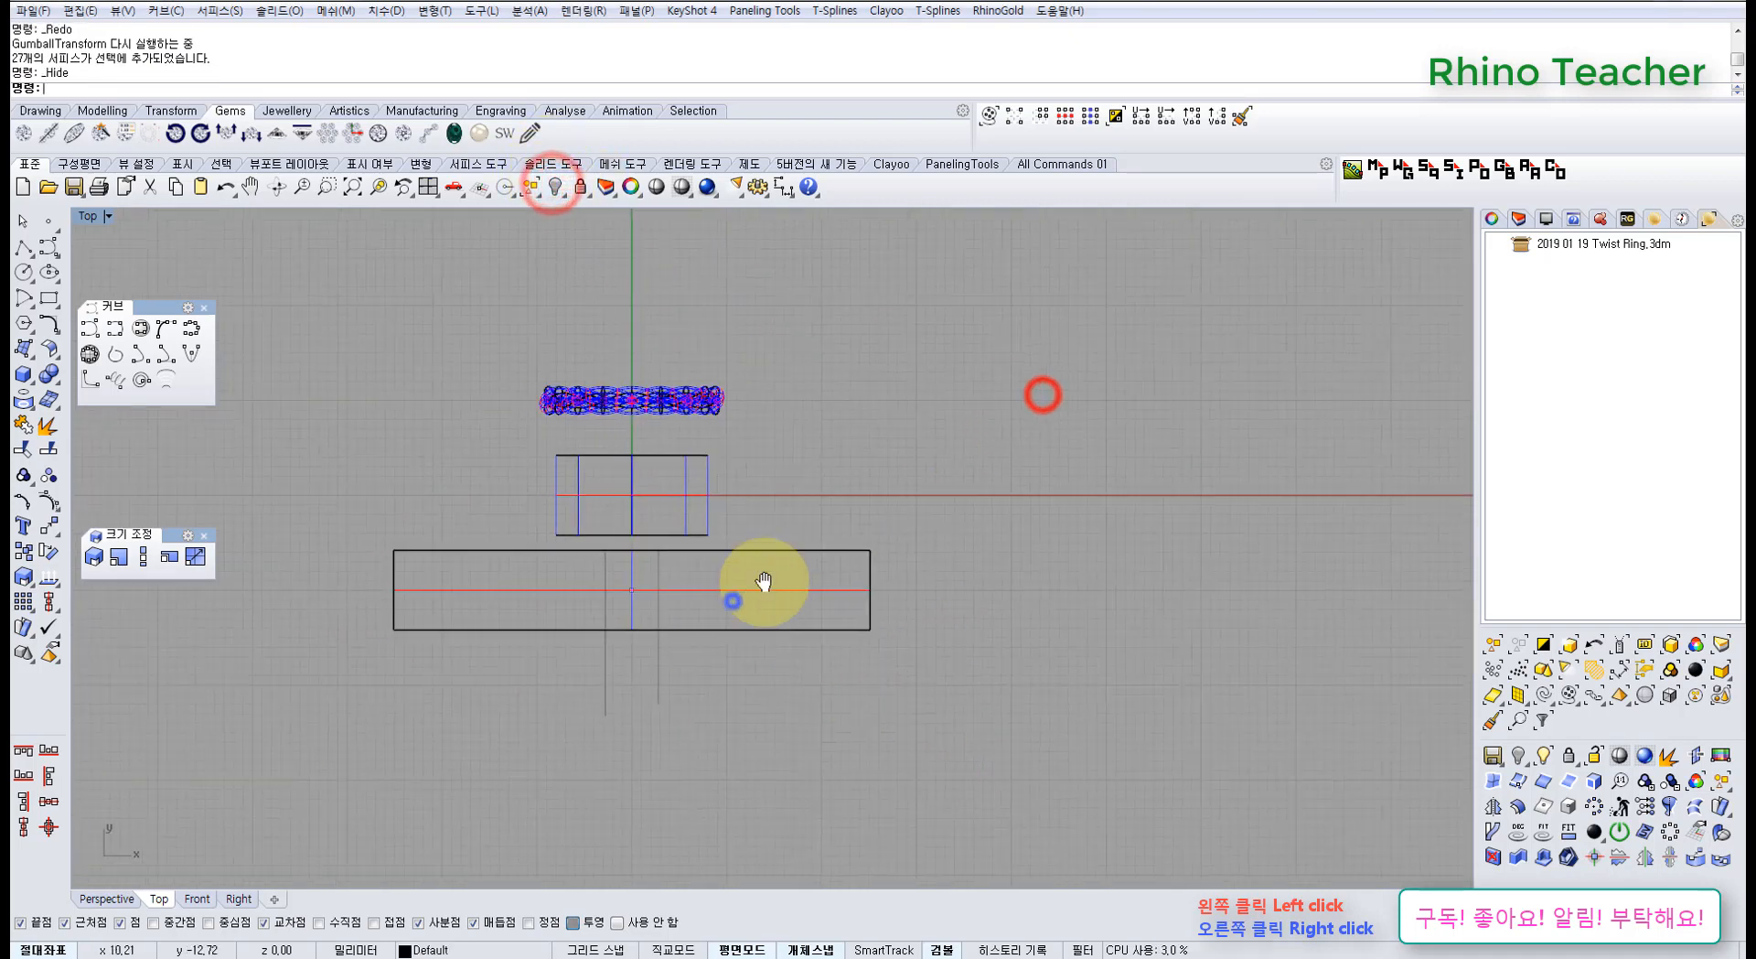
Draw a straight polyline along the flat strip's center between the midpoints of its two short edges, with midpoint snapping enabled
scroll(751, 576, "up", 3)
scroll(682, 601, "down", 3)
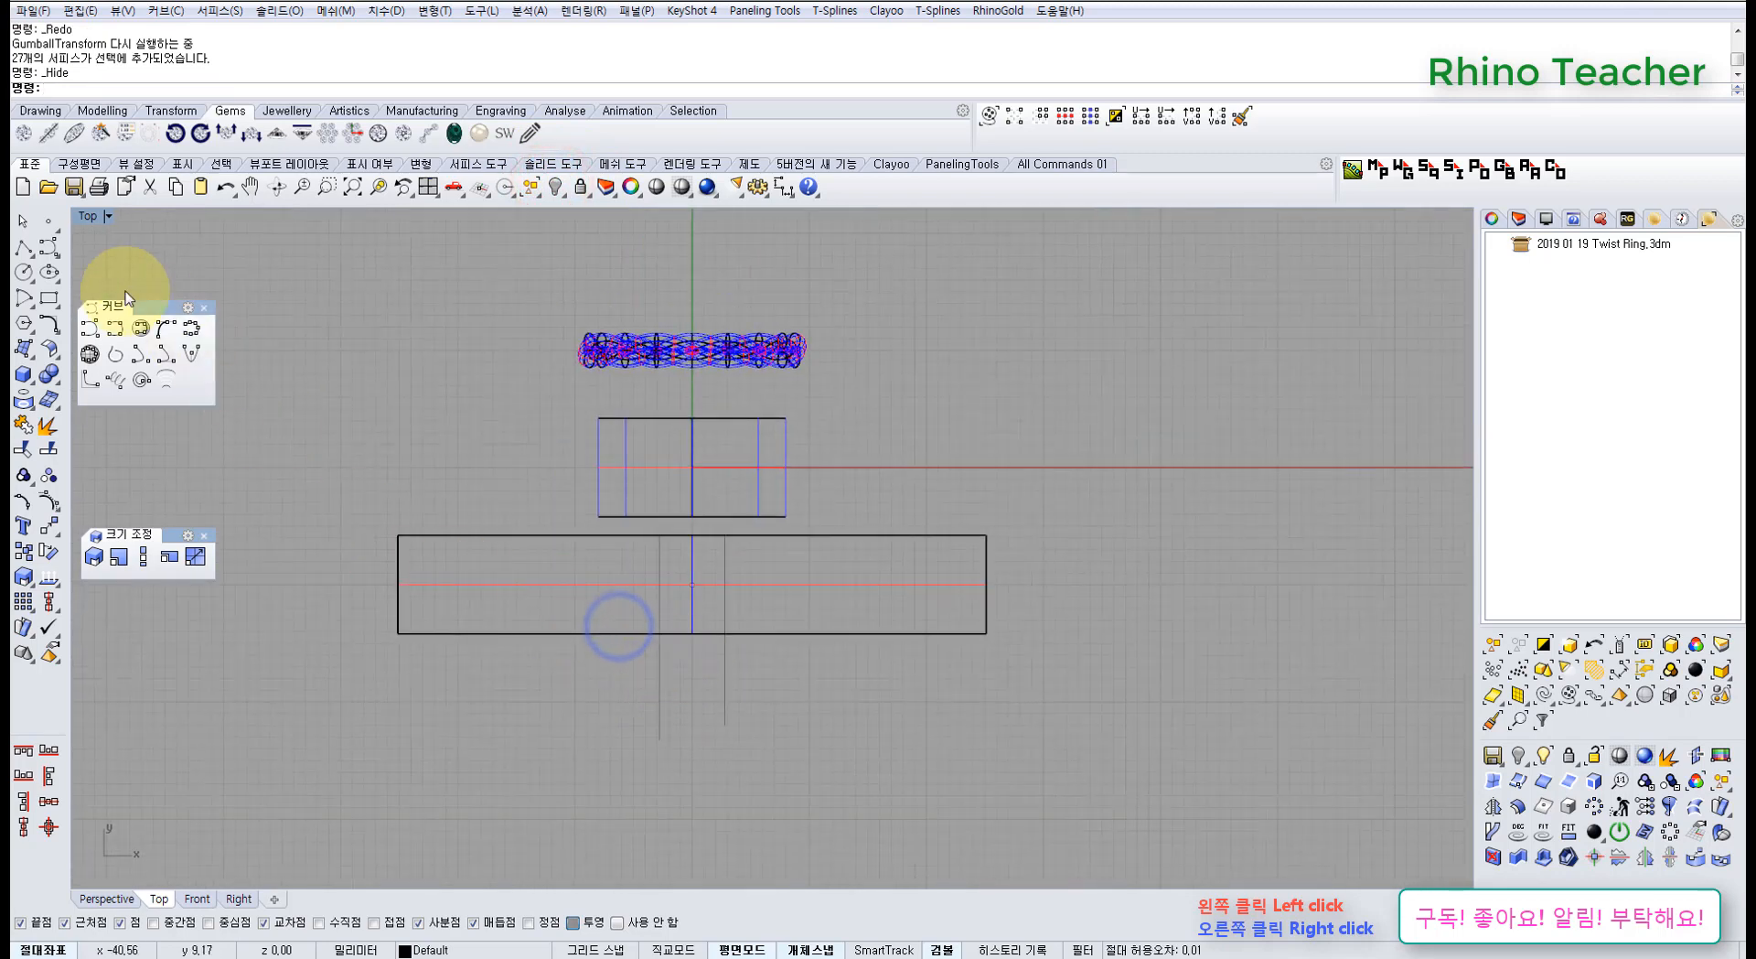
left_click(23, 247)
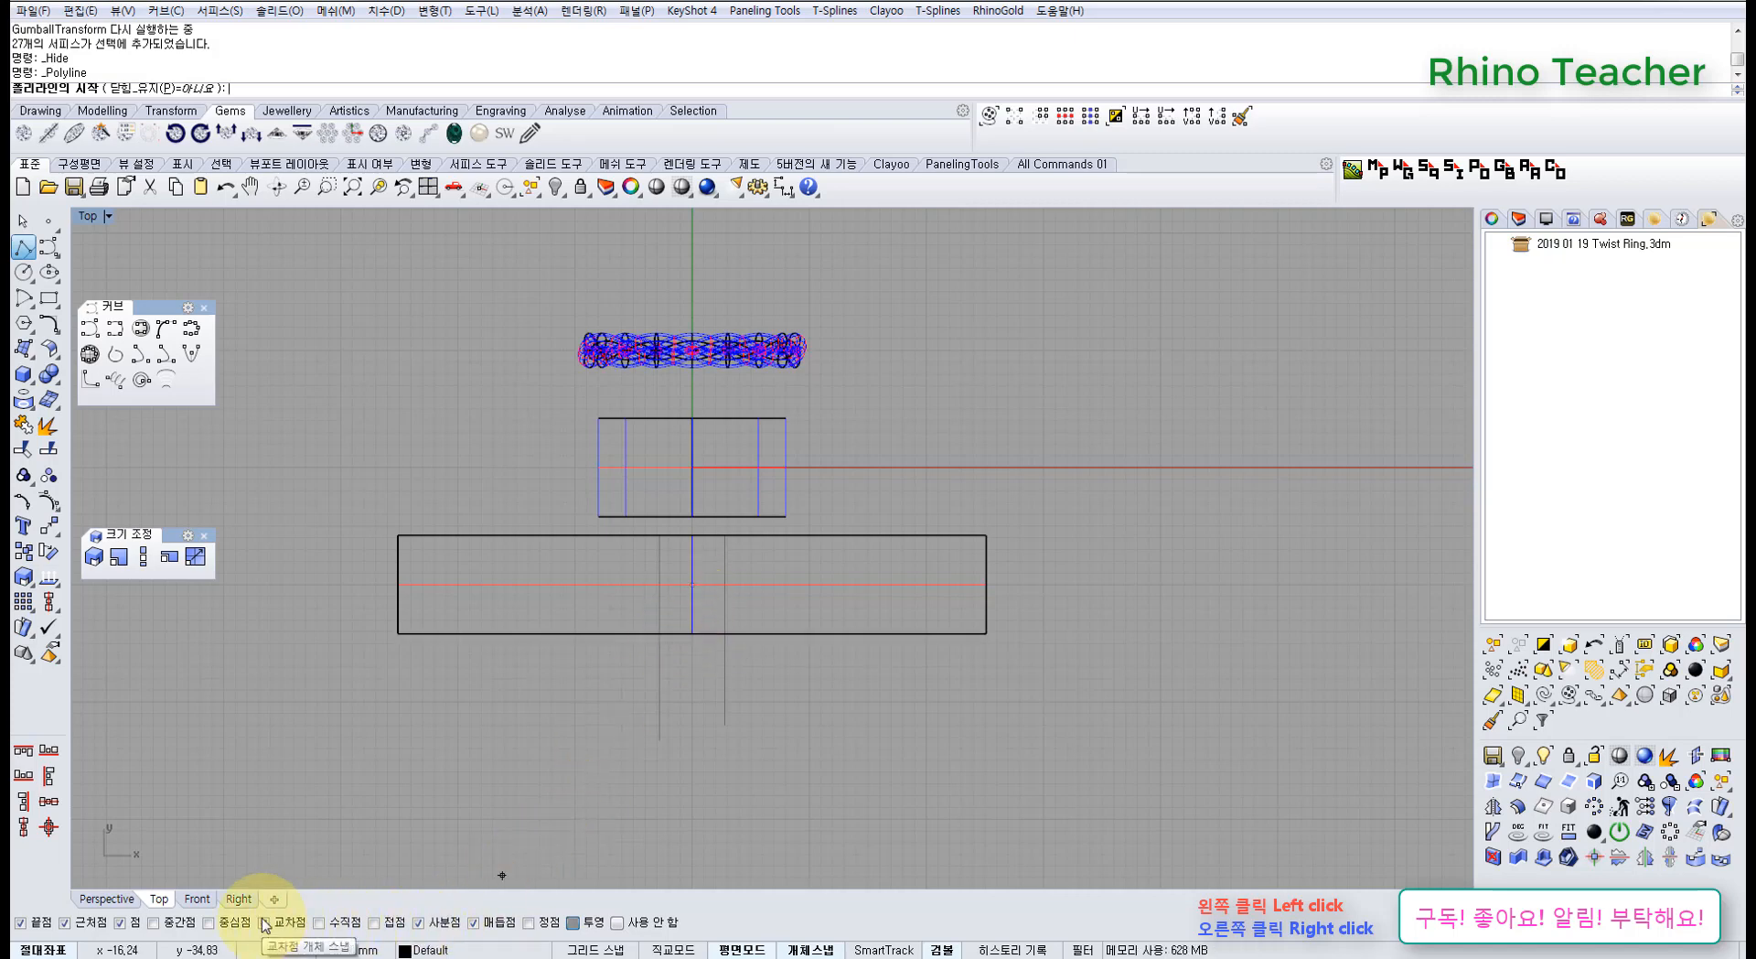
left_click(181, 922)
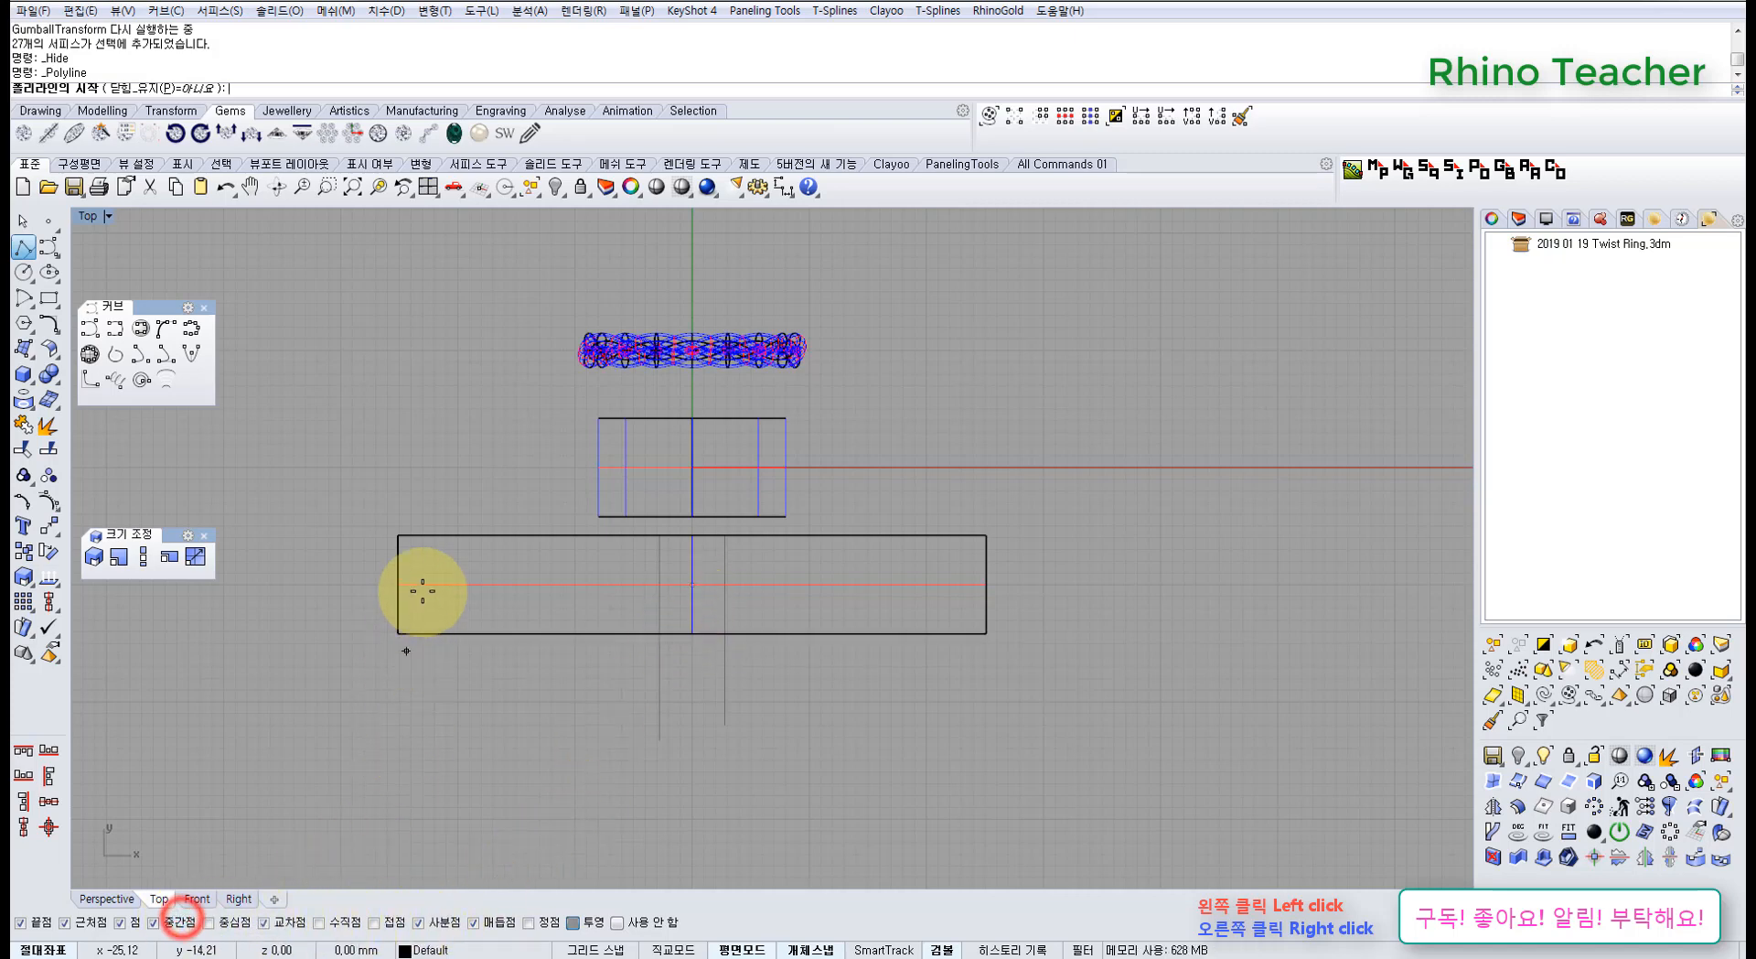
left_click(398, 585)
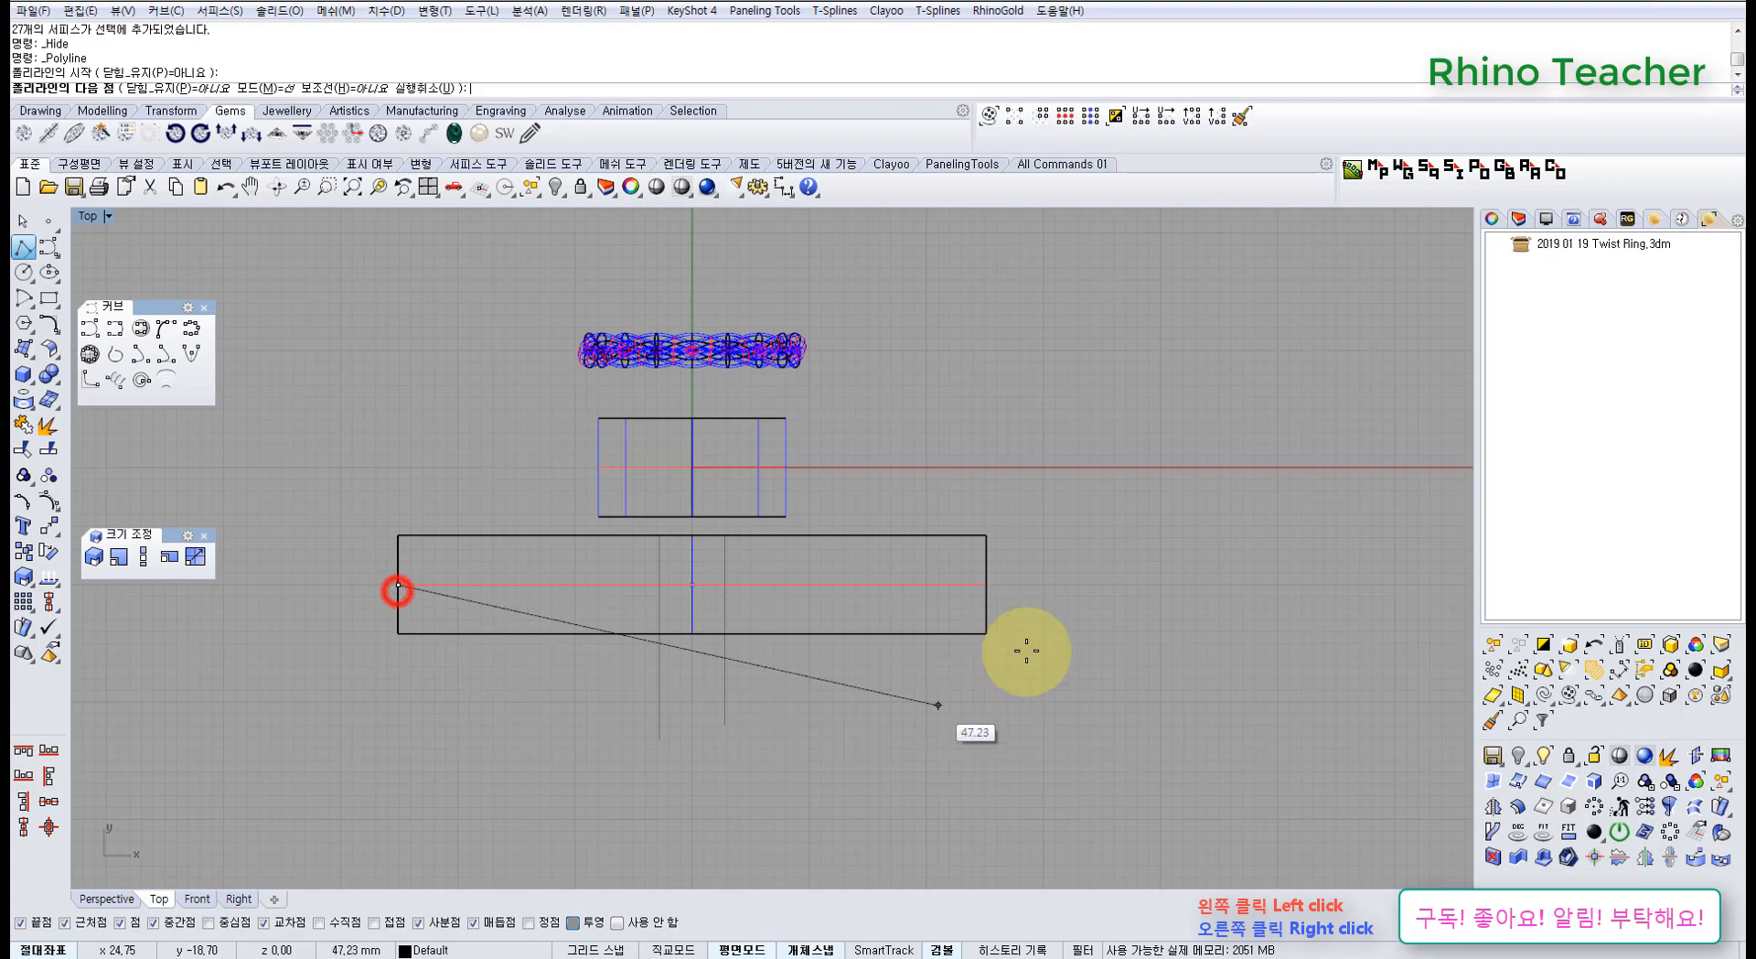
left_click(983, 596)
right_click(984, 596)
scroll(784, 617, "up", 4)
left_click_drag(894, 587, 834, 543)
right_click_drag(850, 583, 695, 512)
left_click(1214, 652)
Create a helix around the strip's center line with 4.5 turns and a radius of about 2 mm
key("ctrl+F4")
left_click(117, 380)
right_click_drag(599, 651, 462, 266, "shift")
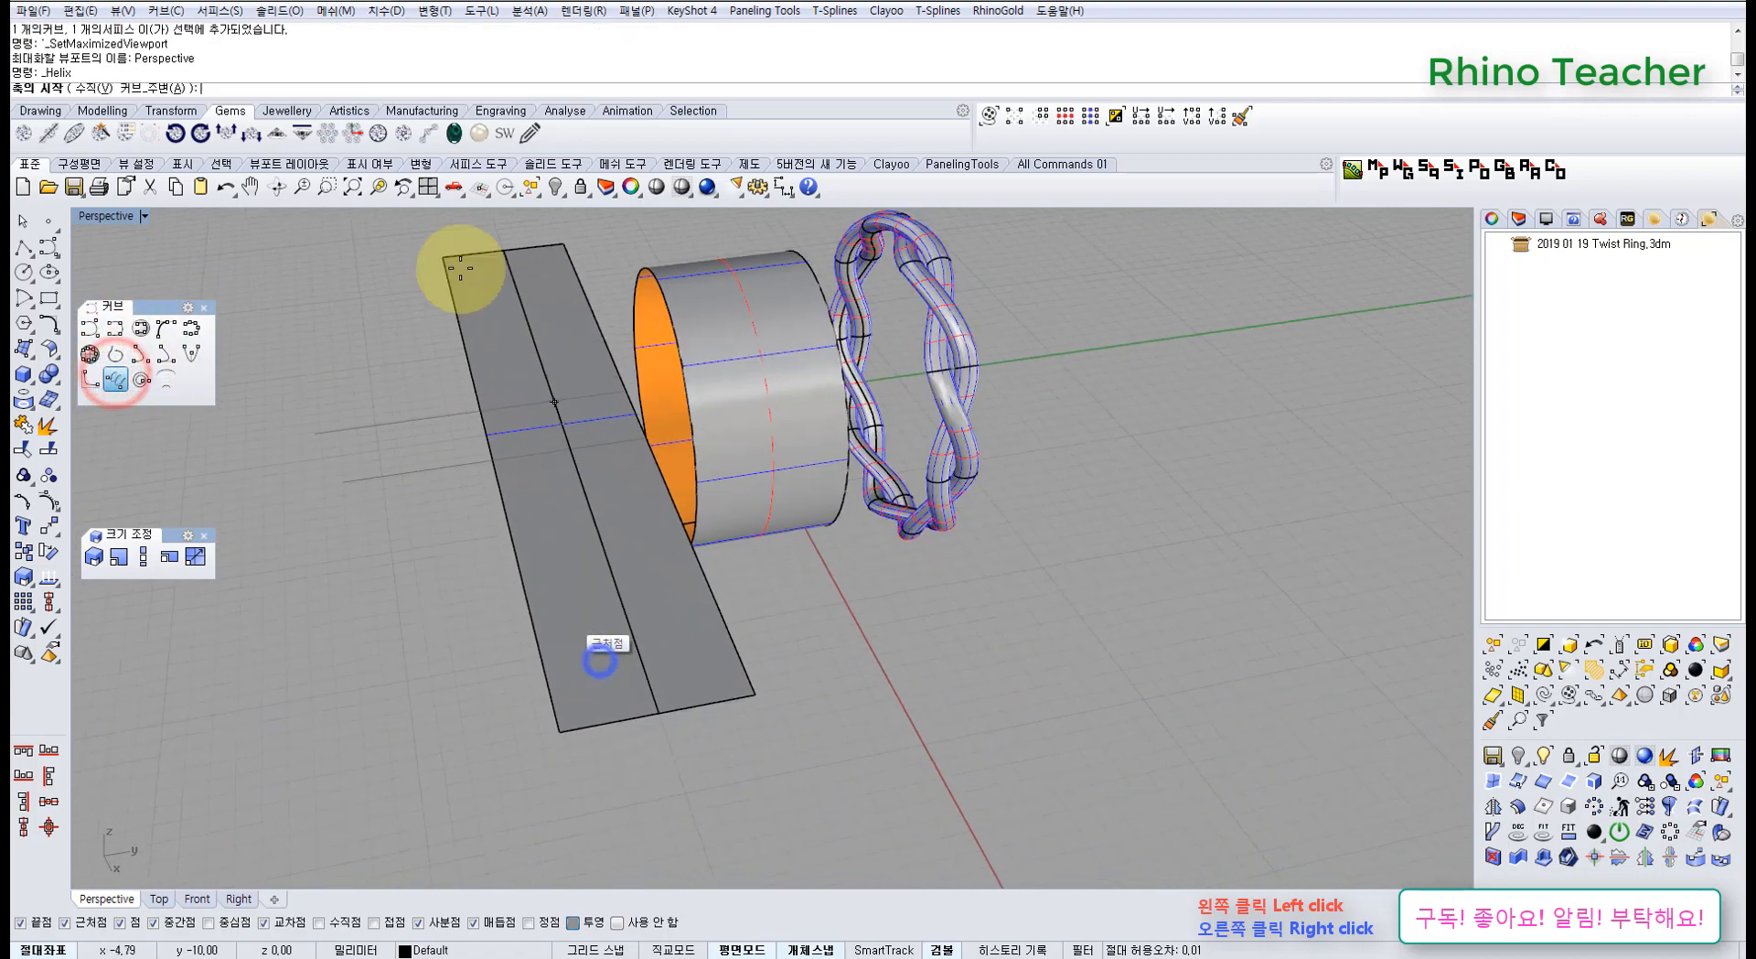
left_click(160, 88)
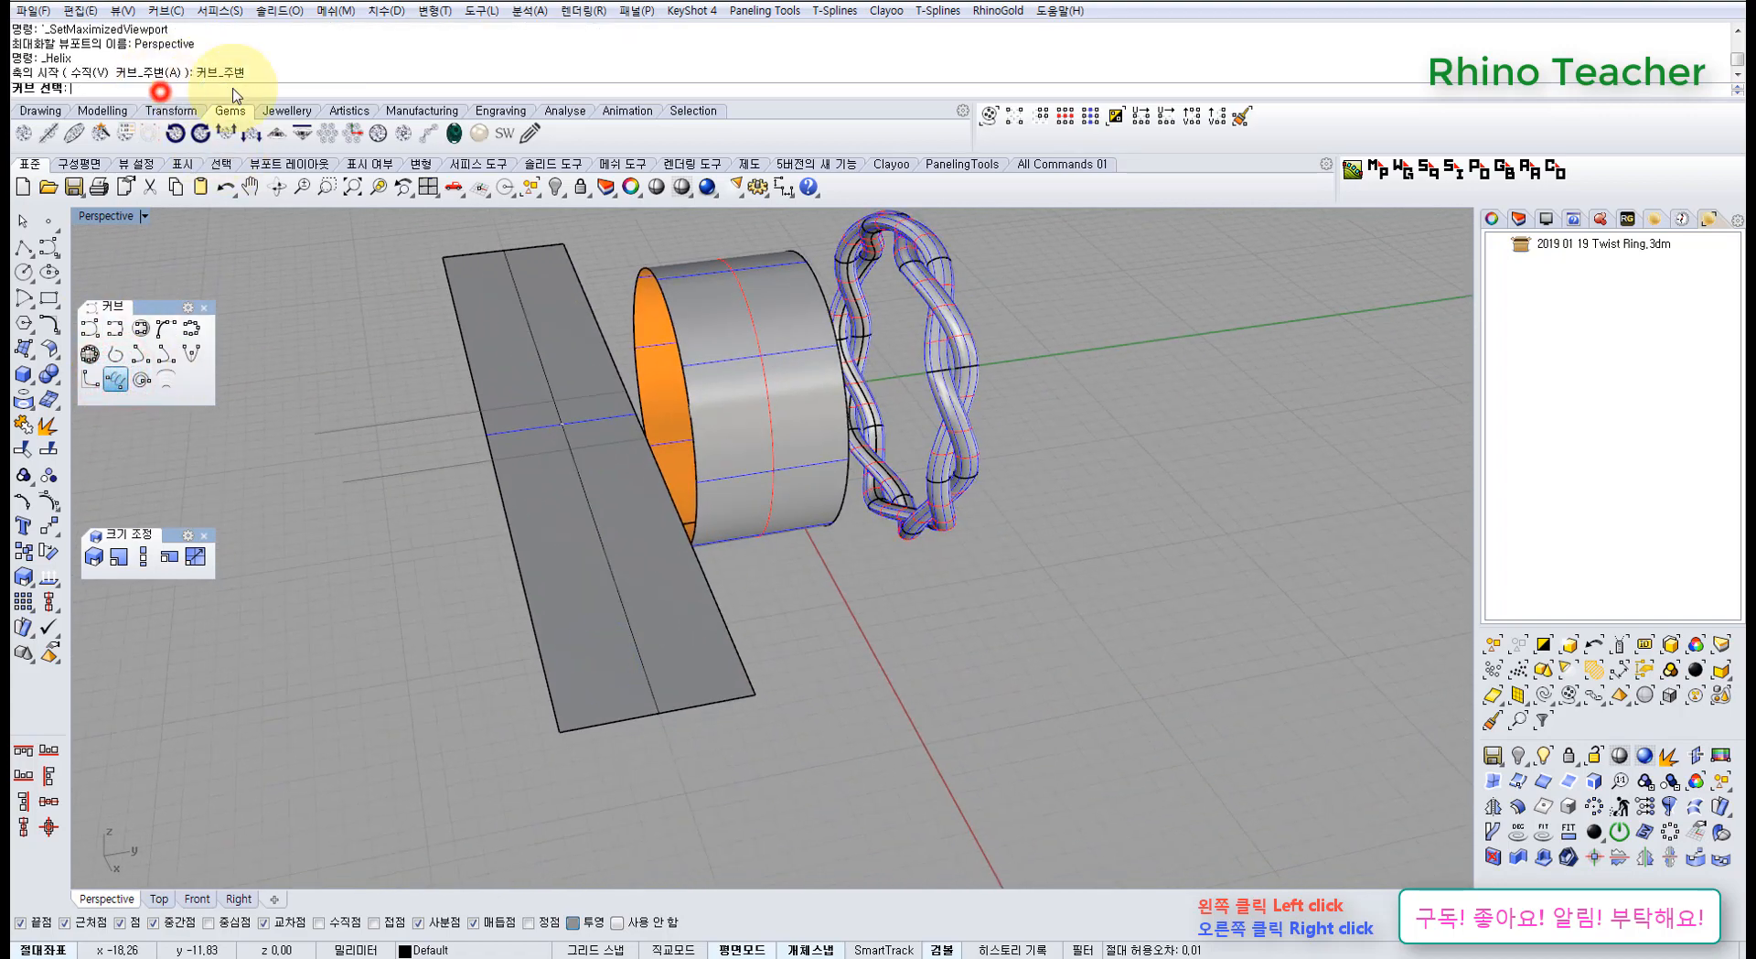
left_click(640, 648)
right_click_drag(658, 667, 646, 667)
left_click(319, 89)
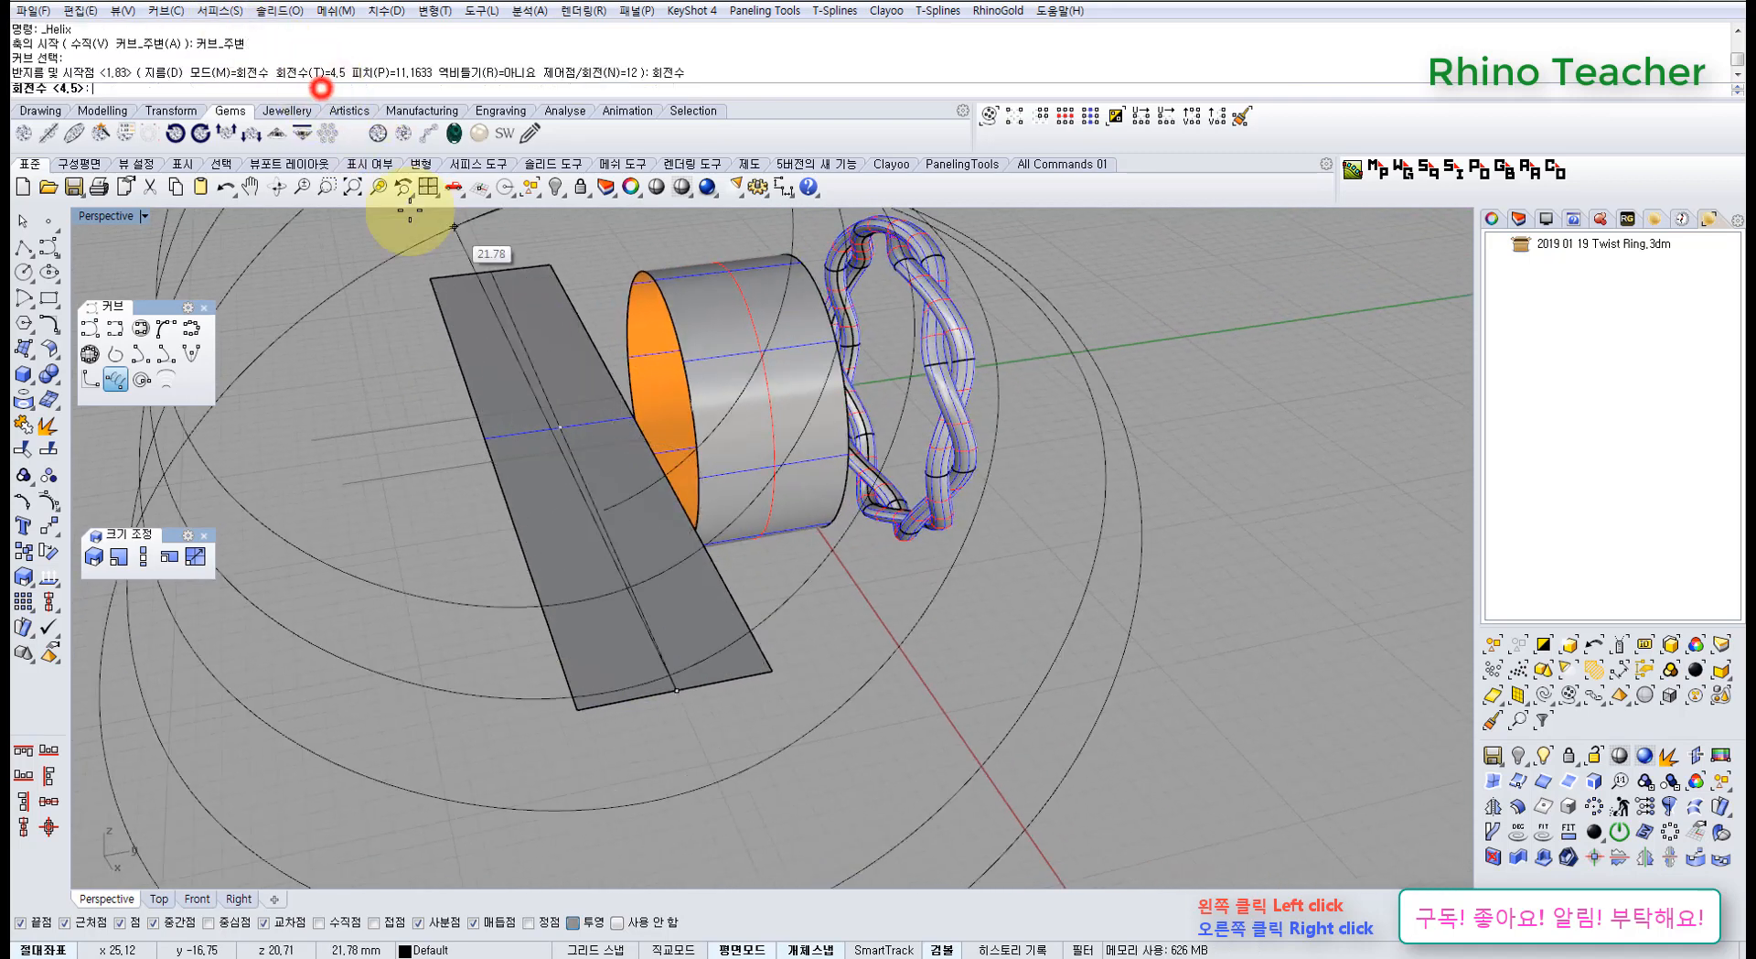
type("4.5")
key("Return")
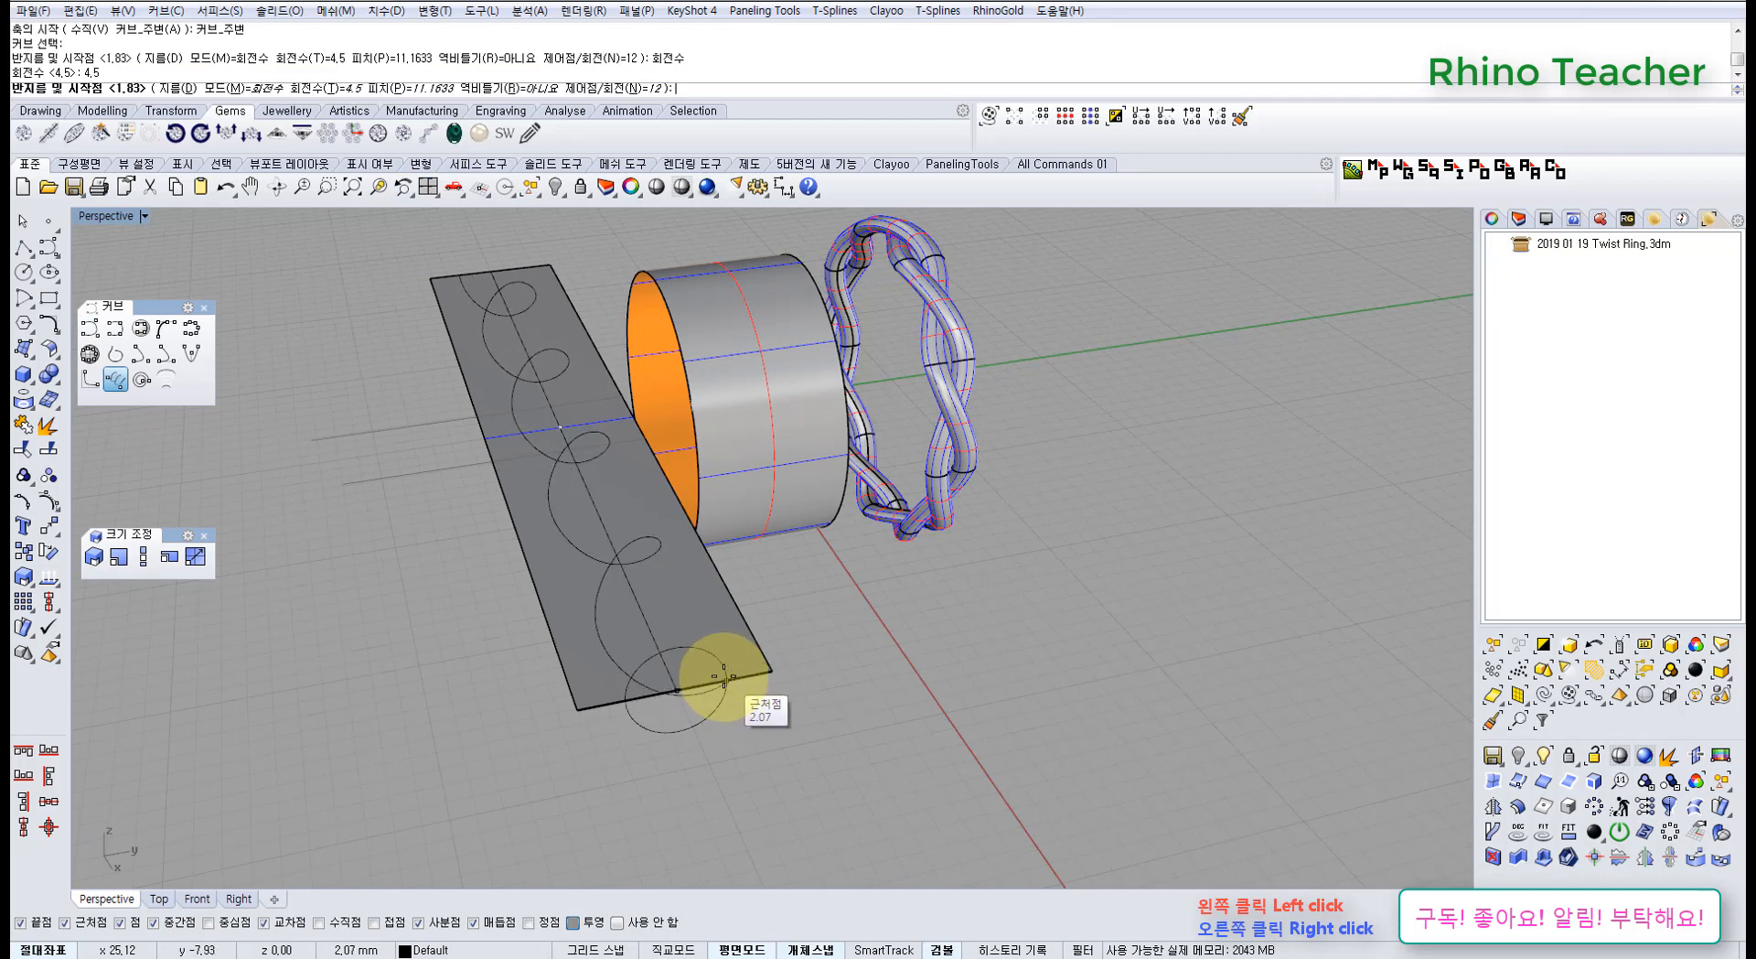
scroll(704, 659, "up", 3)
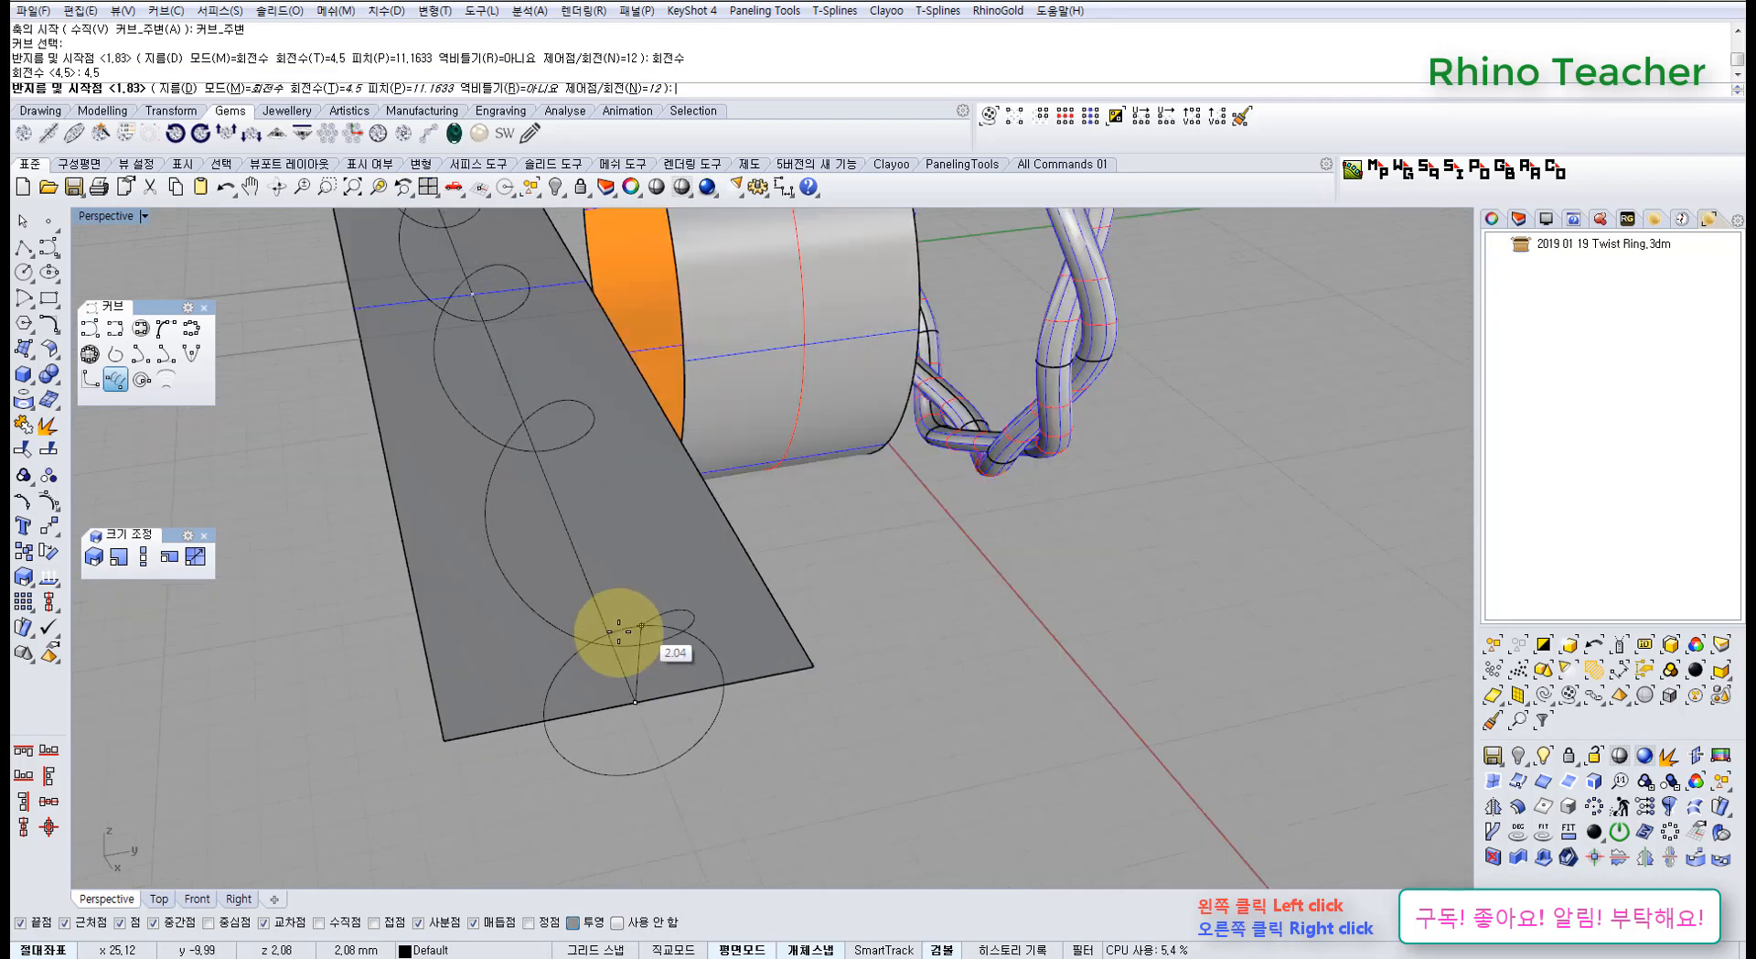
left_click(720, 685)
Polar-array the helix about its center axis in the Right view with 2 items over 360 degrees
right_click_drag(676, 566, 701, 582)
scroll(732, 603, "up", 5)
left_click(799, 671)
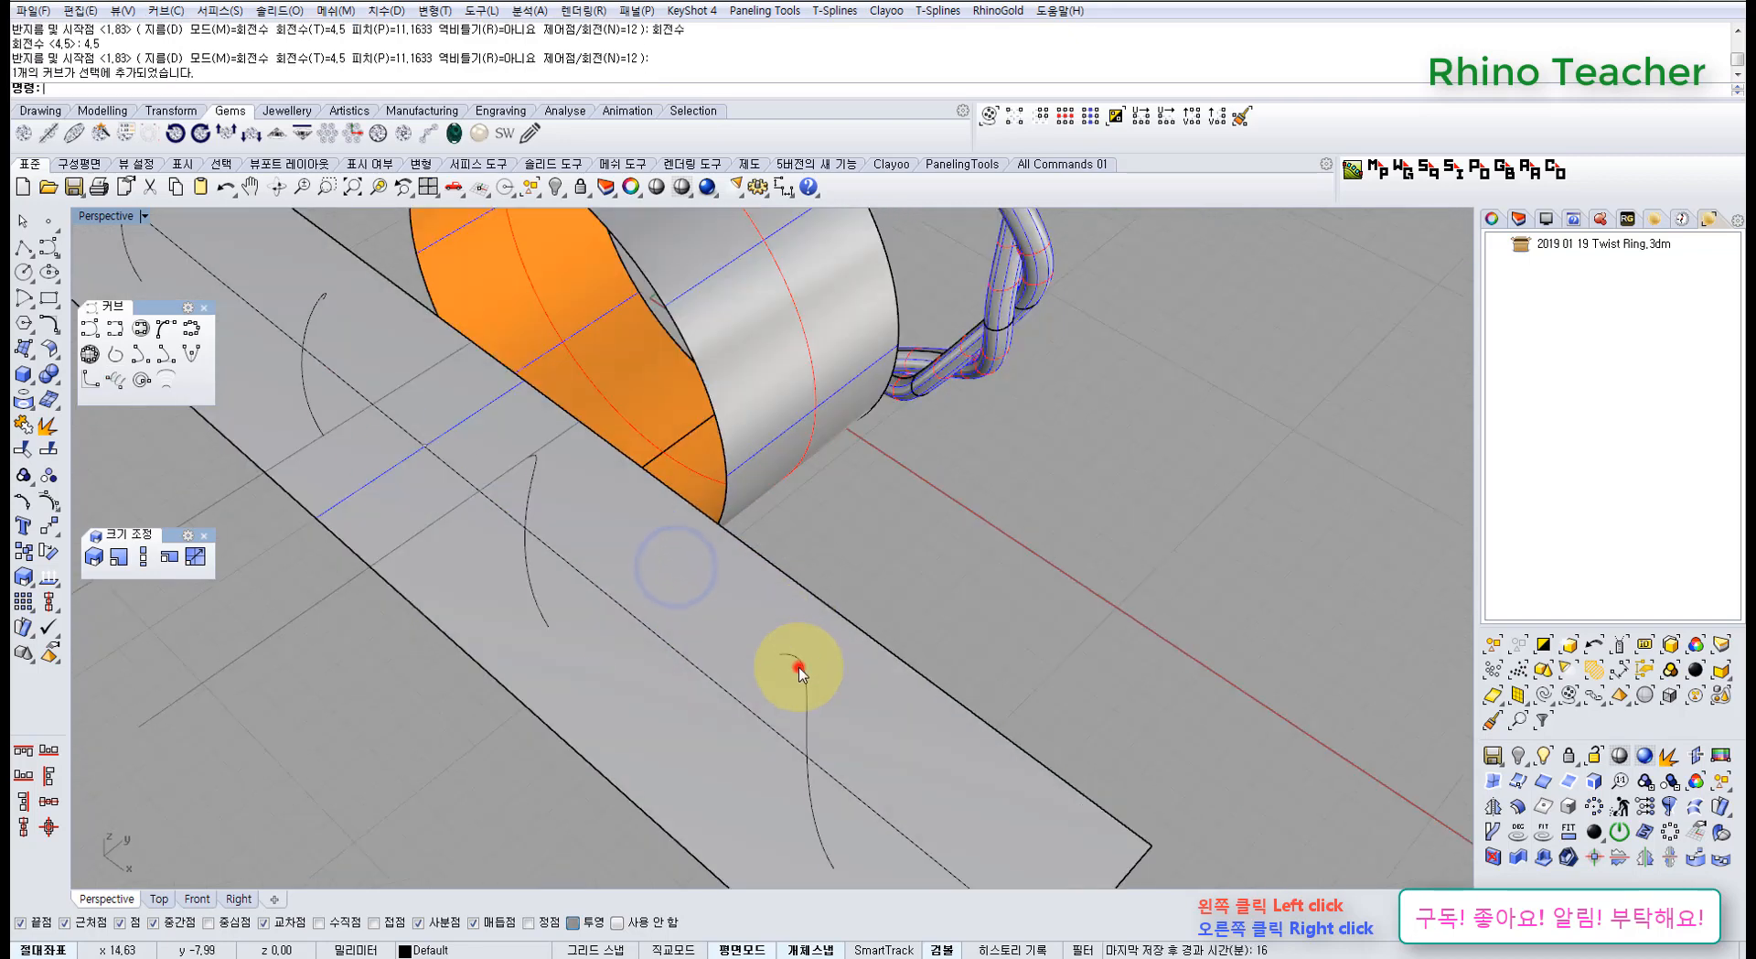
key("ctrl+F1")
scroll(567, 668, "up", 2)
right_click_drag(554, 680, 732, 643)
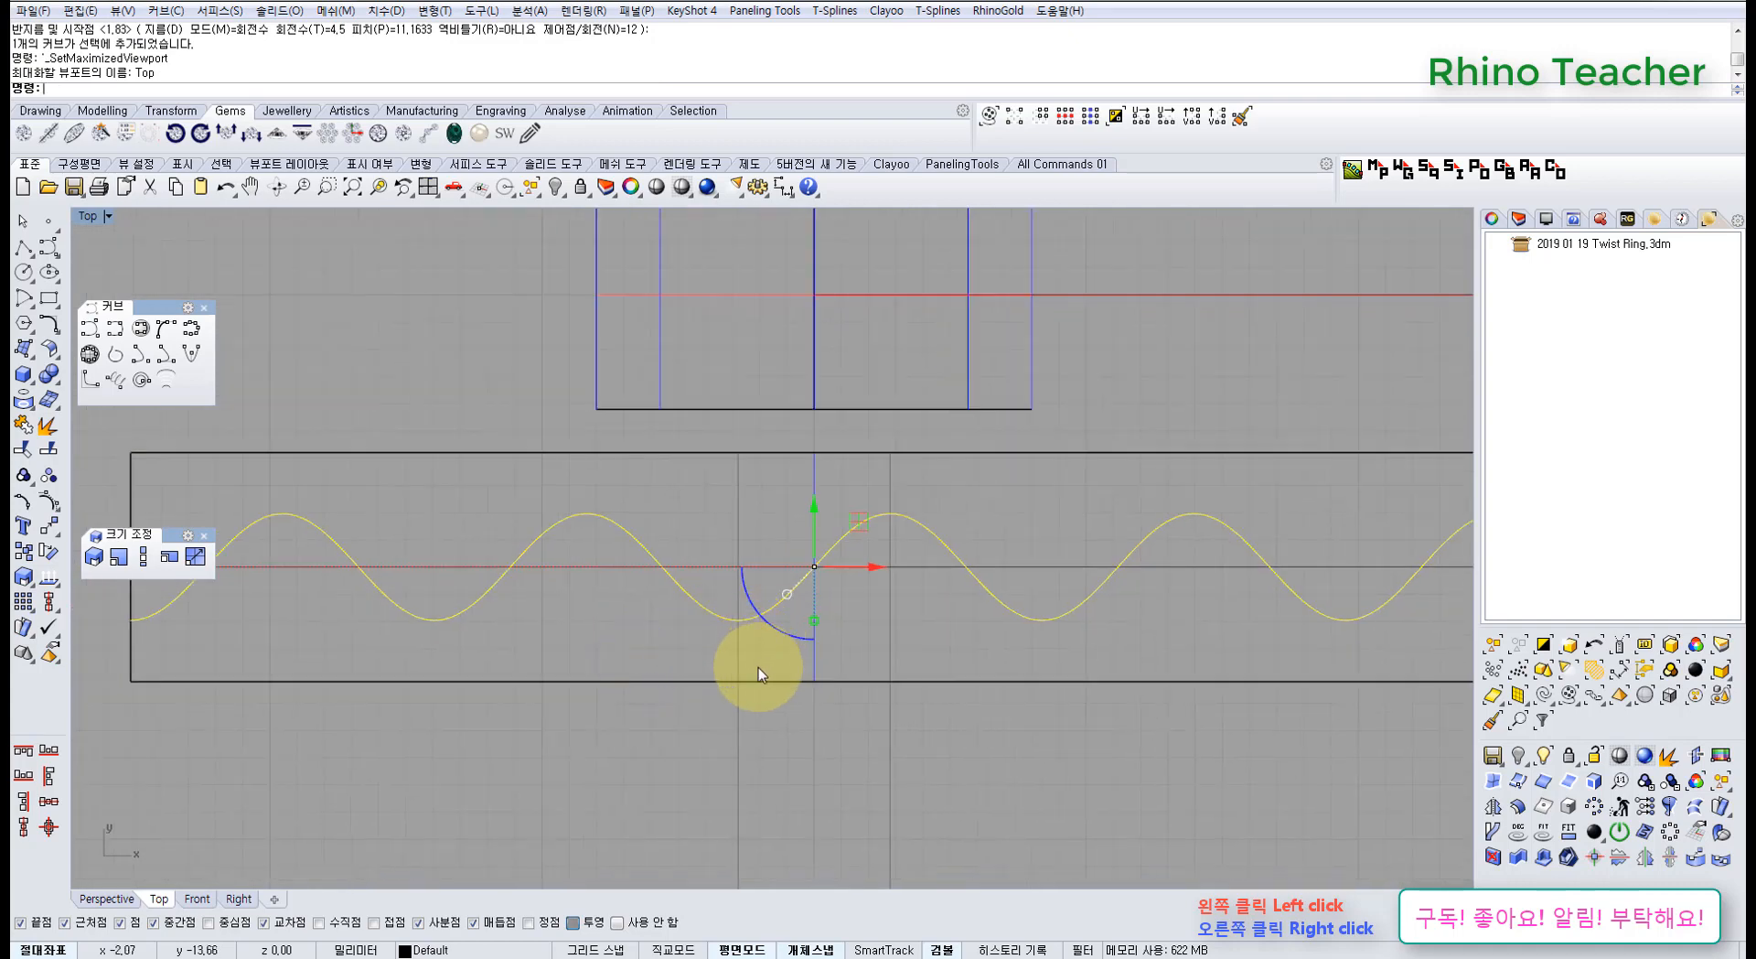
key("ctrl+F3")
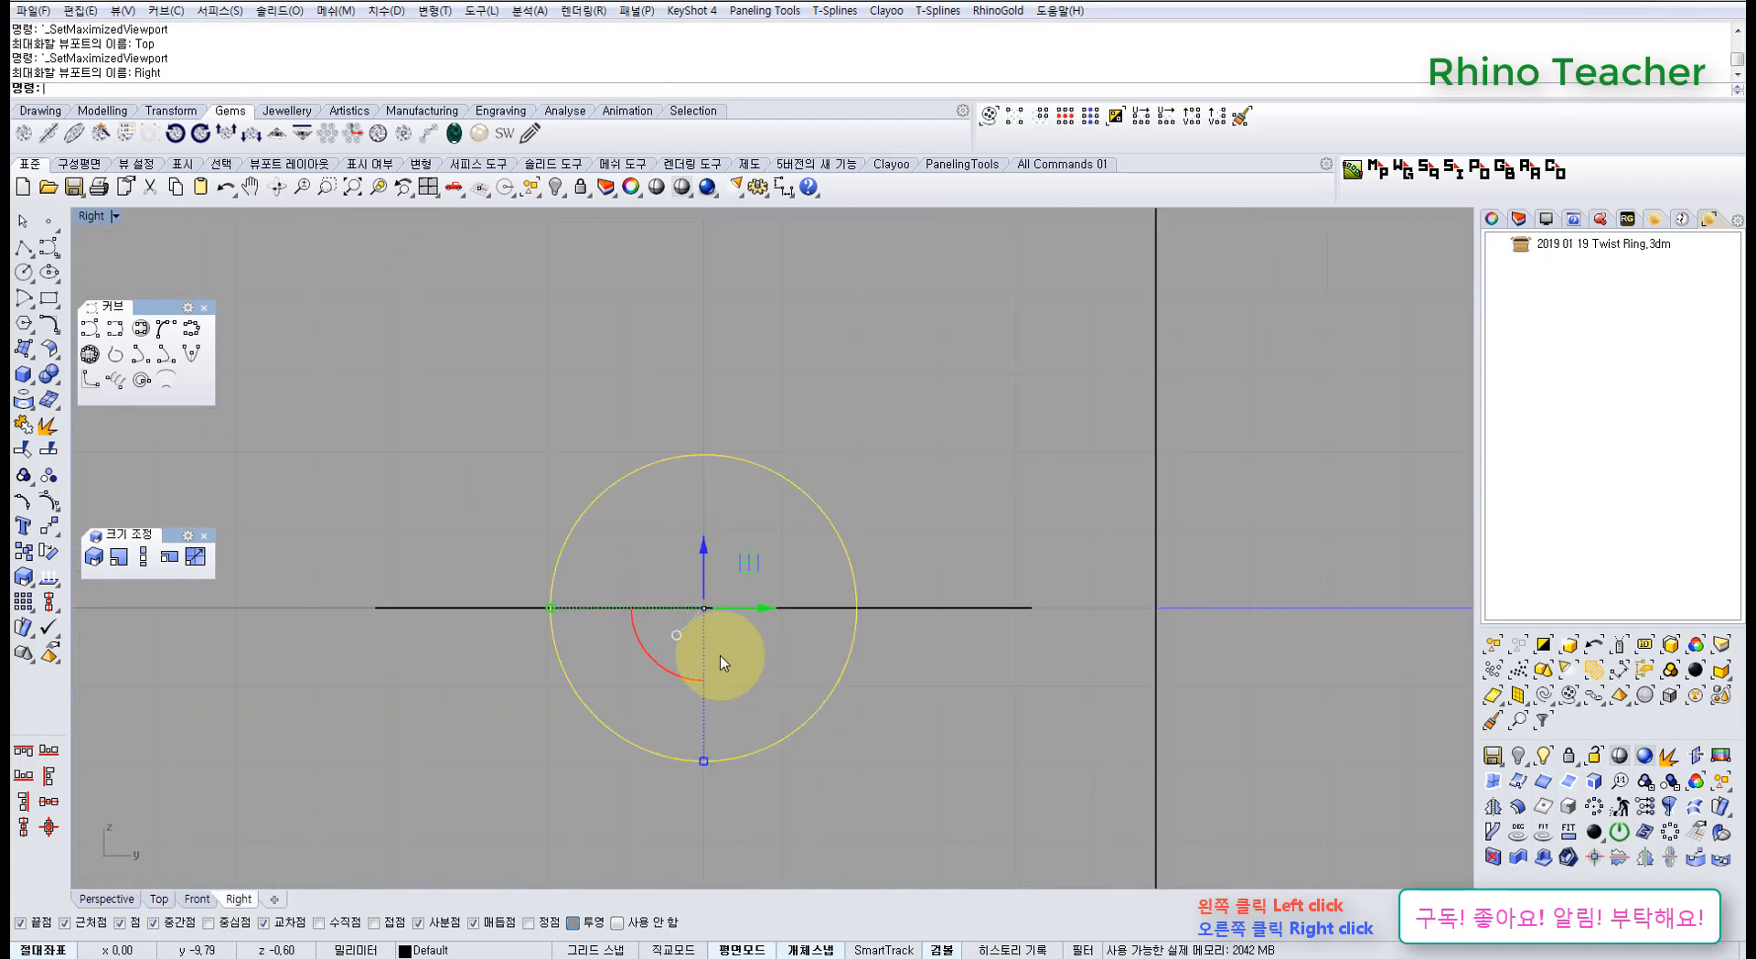
left_click(52, 530)
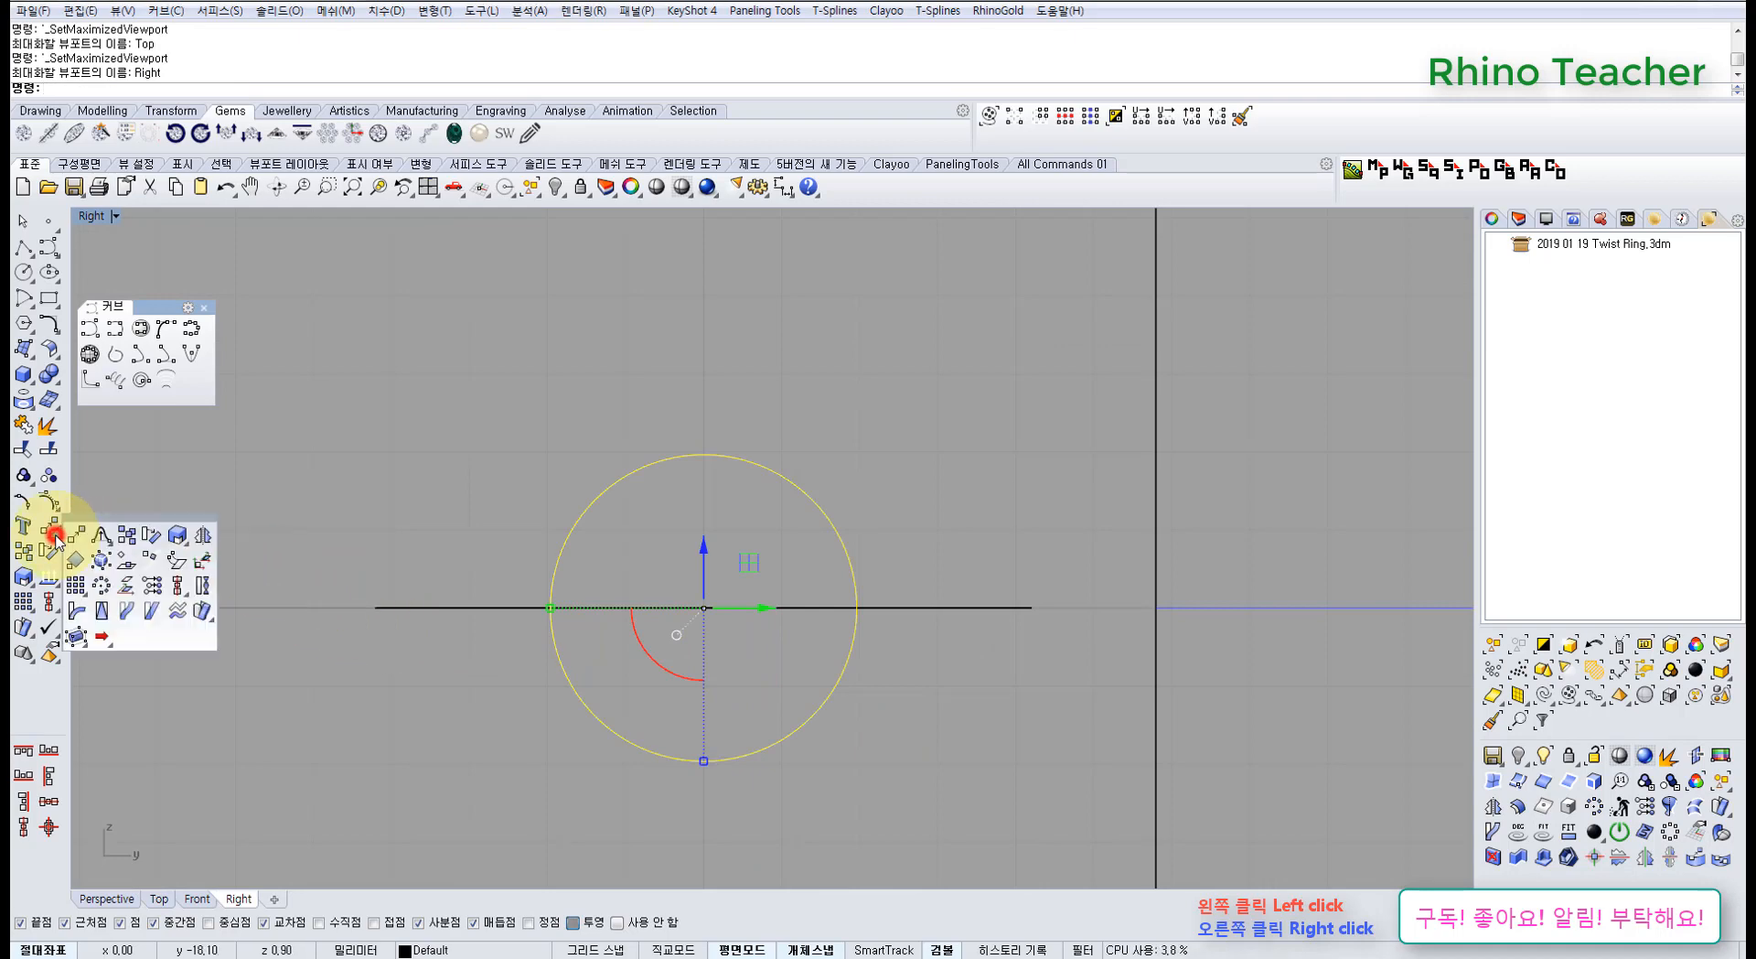
left_click(100, 586)
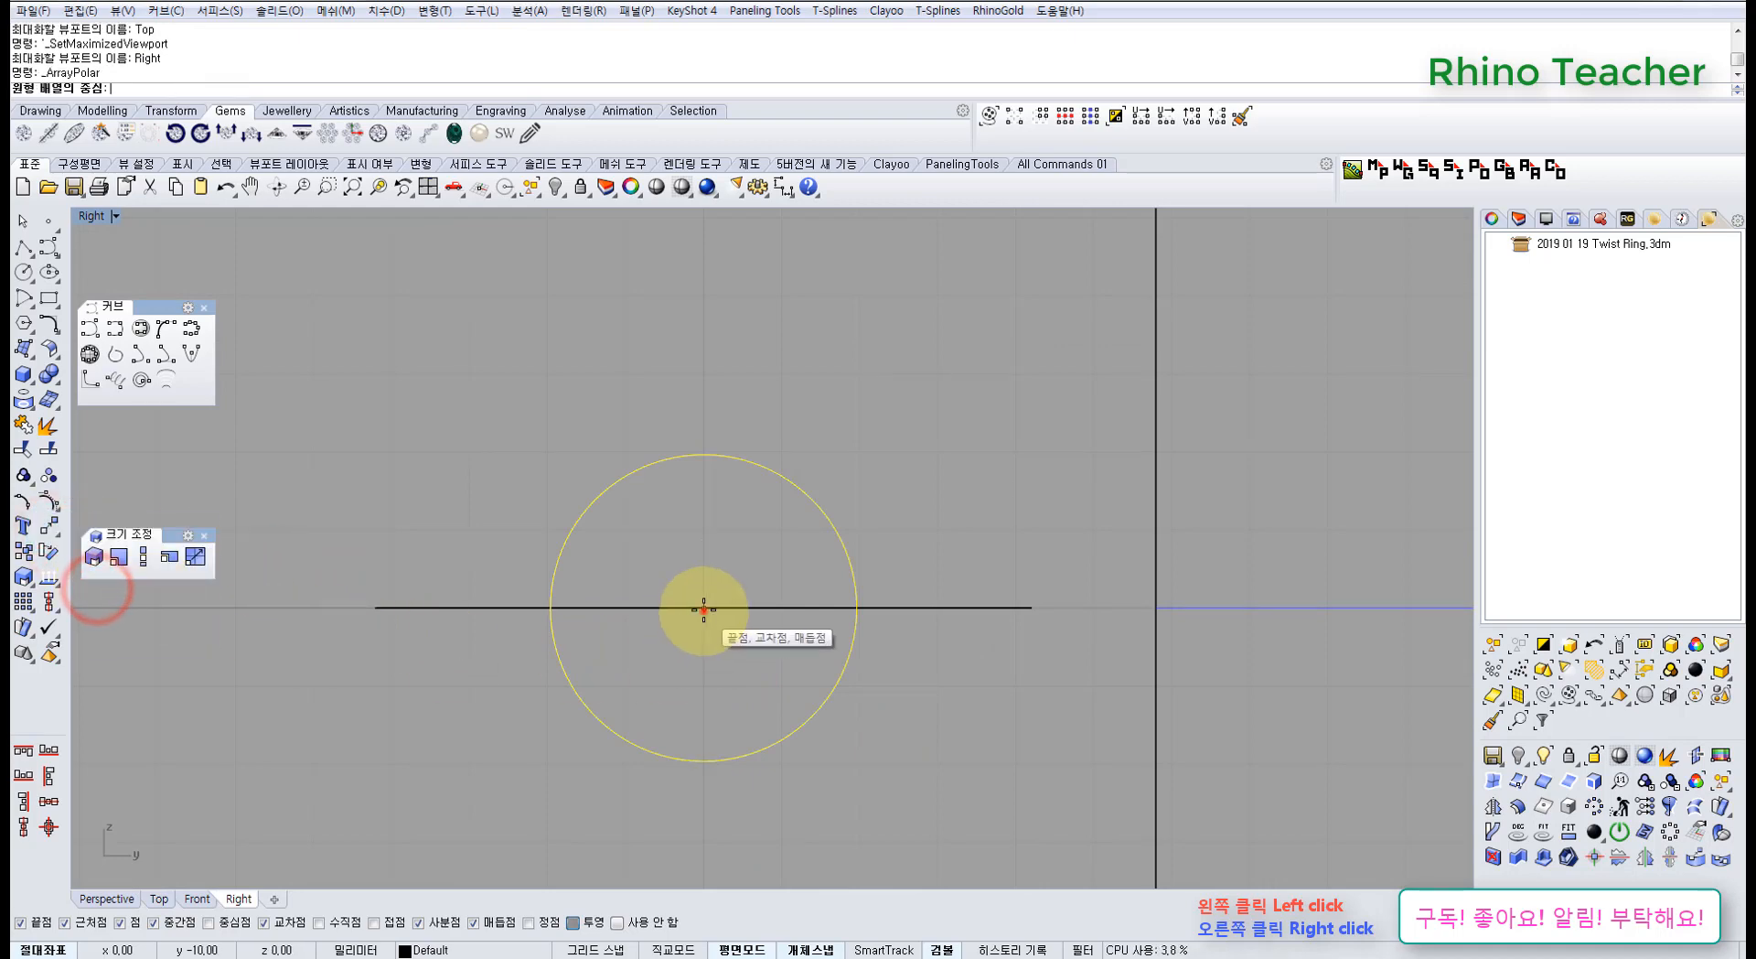
left_click(703, 609)
type("2")
key("Return")
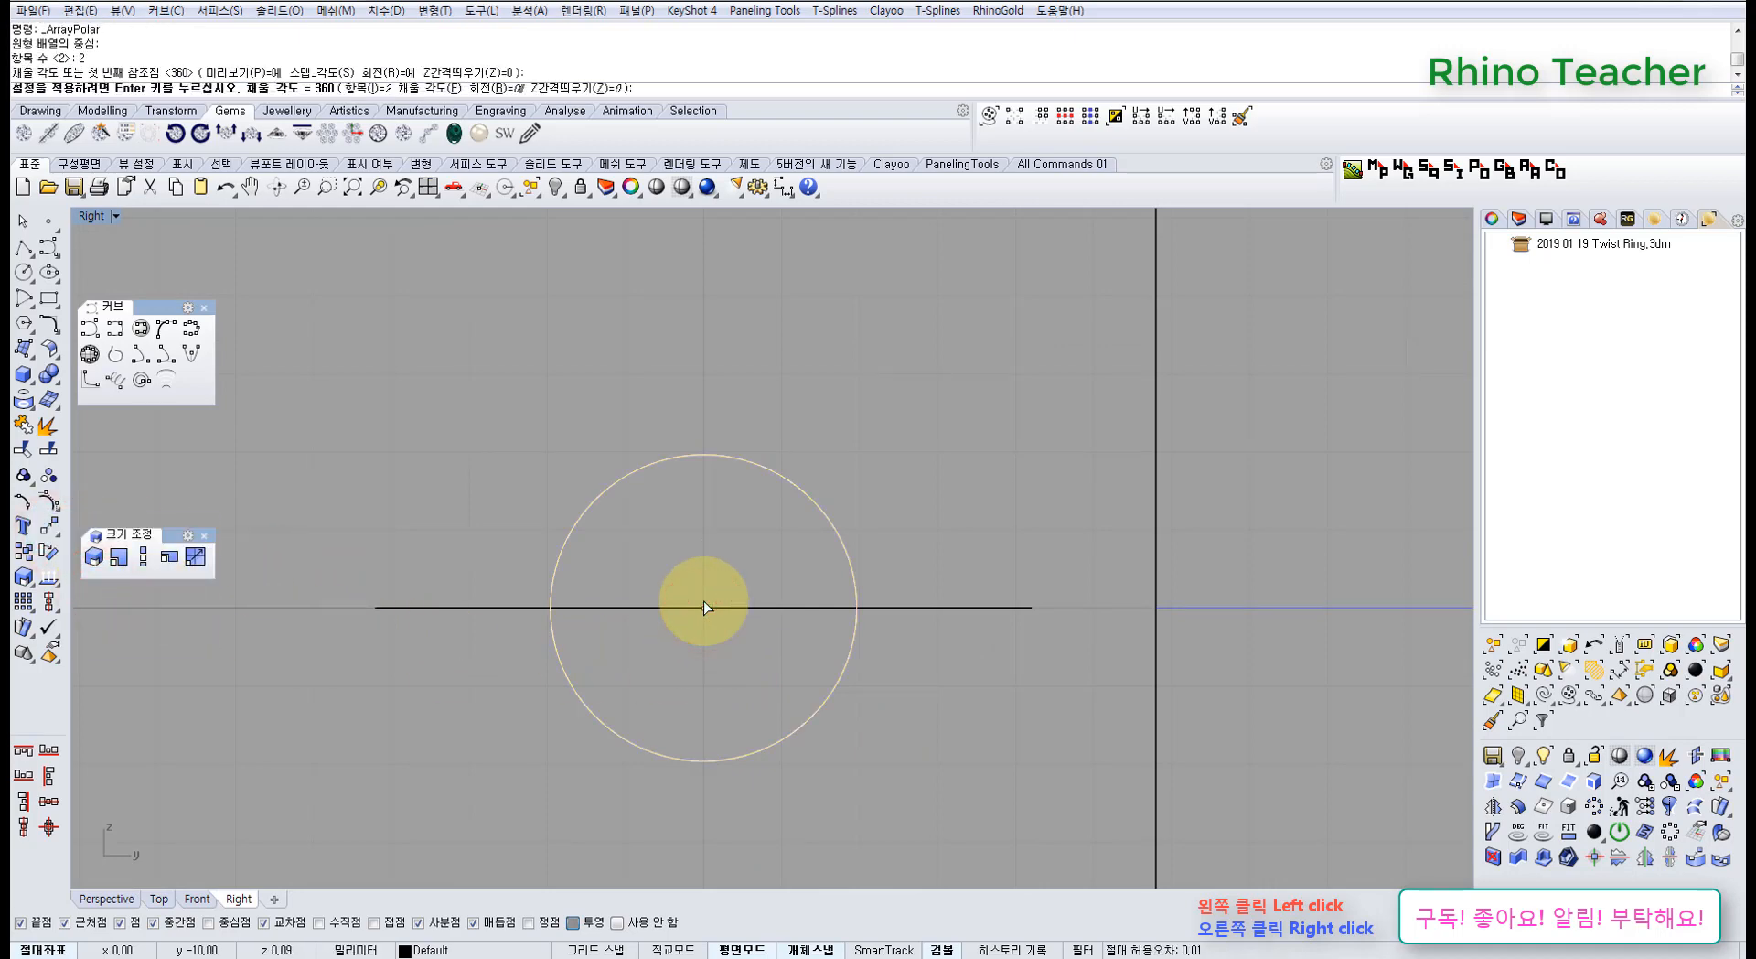
key("Return")
key("Return")
Pipe both helix curves at radius 1.00 with history recording enabled and end caps set to none
key("ctrl+F4")
left_click(931, 581)
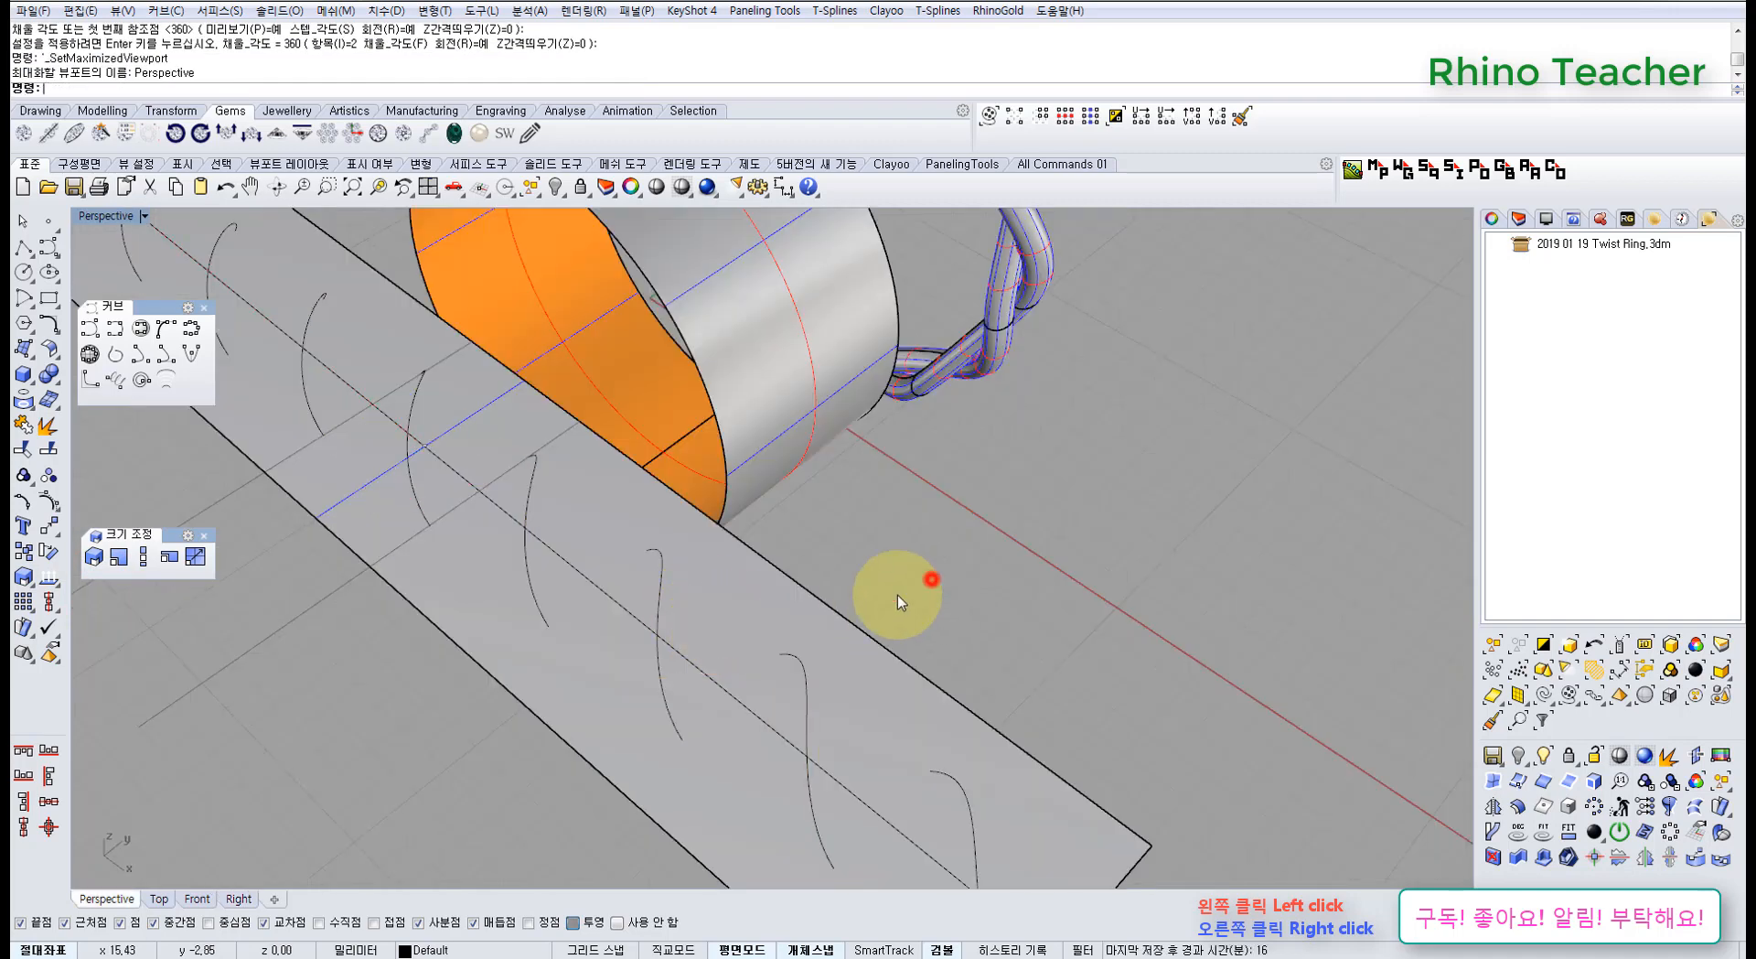
right_click_drag(707, 603, 595, 574)
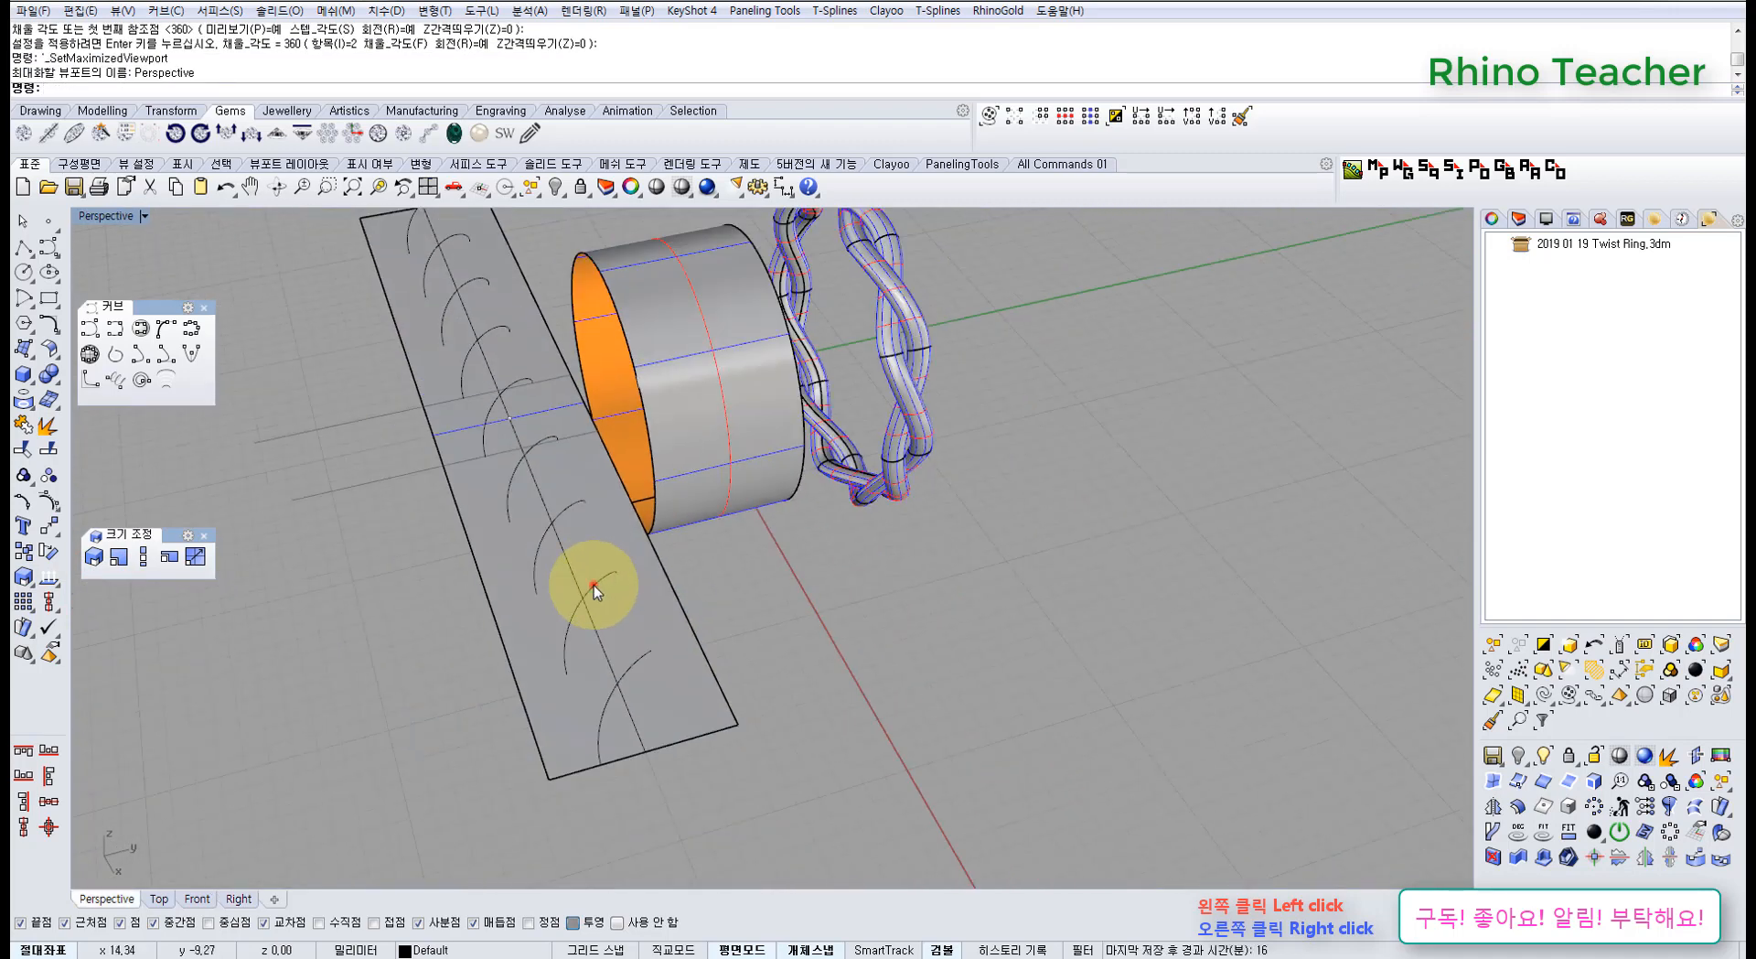
left_click(594, 585)
left_click(557, 527)
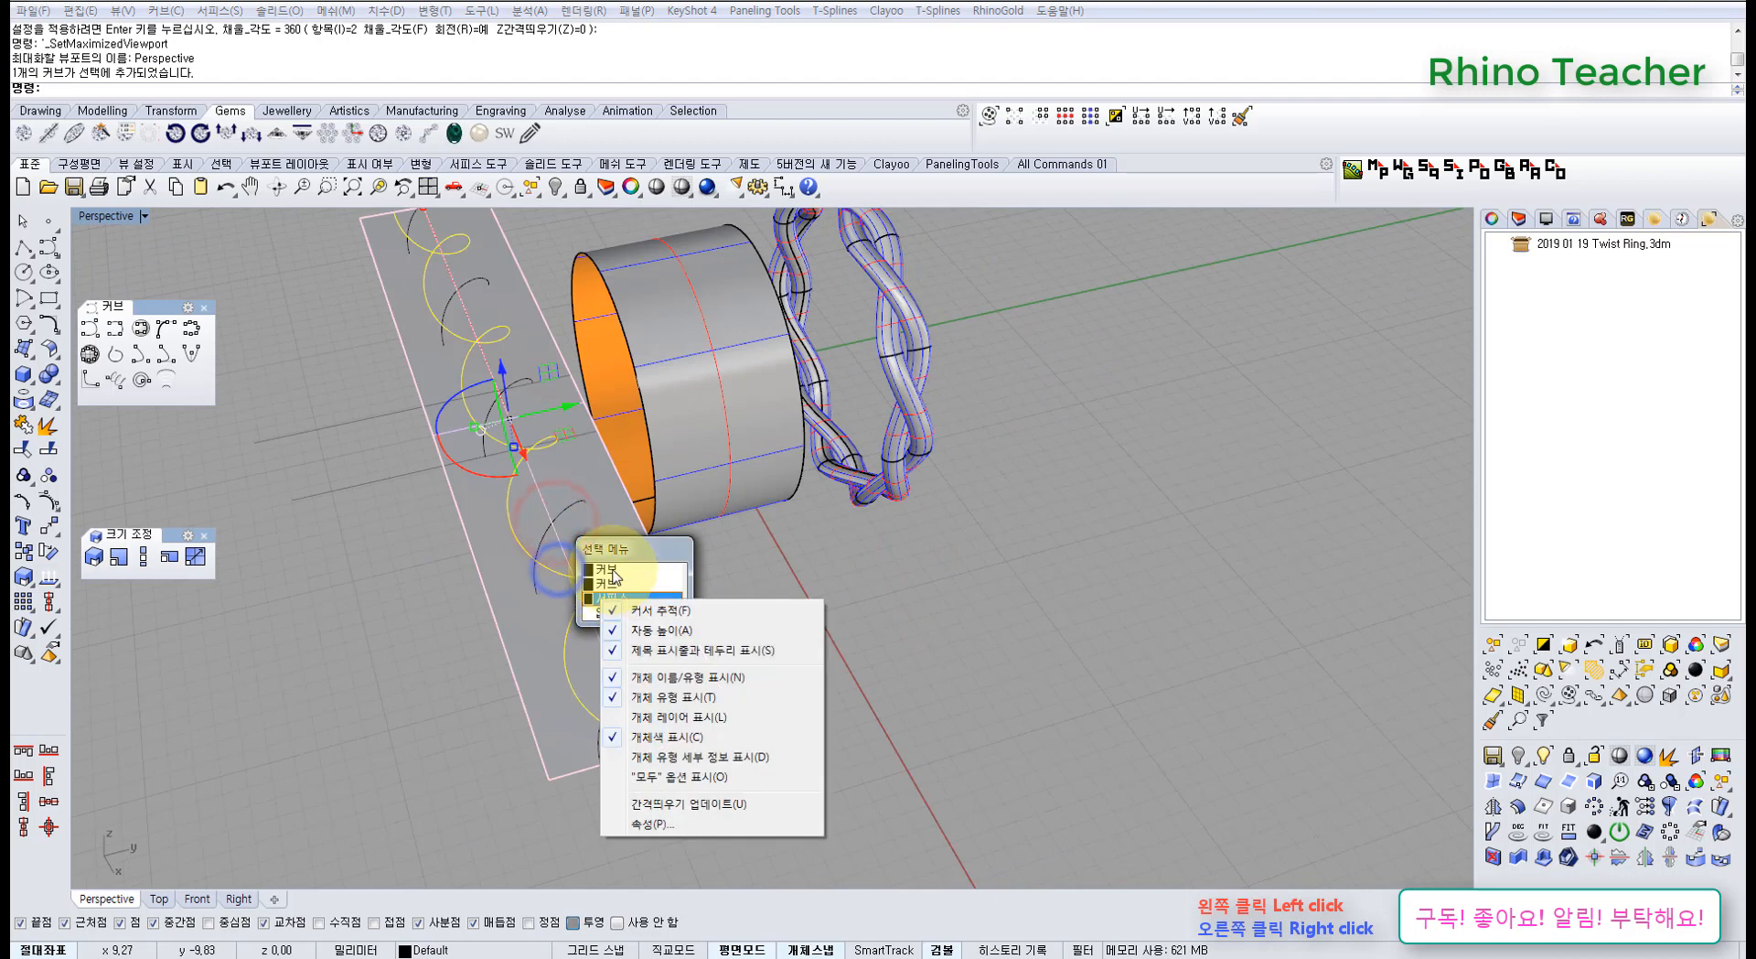
left_click(602, 584)
key("ctrl+F1")
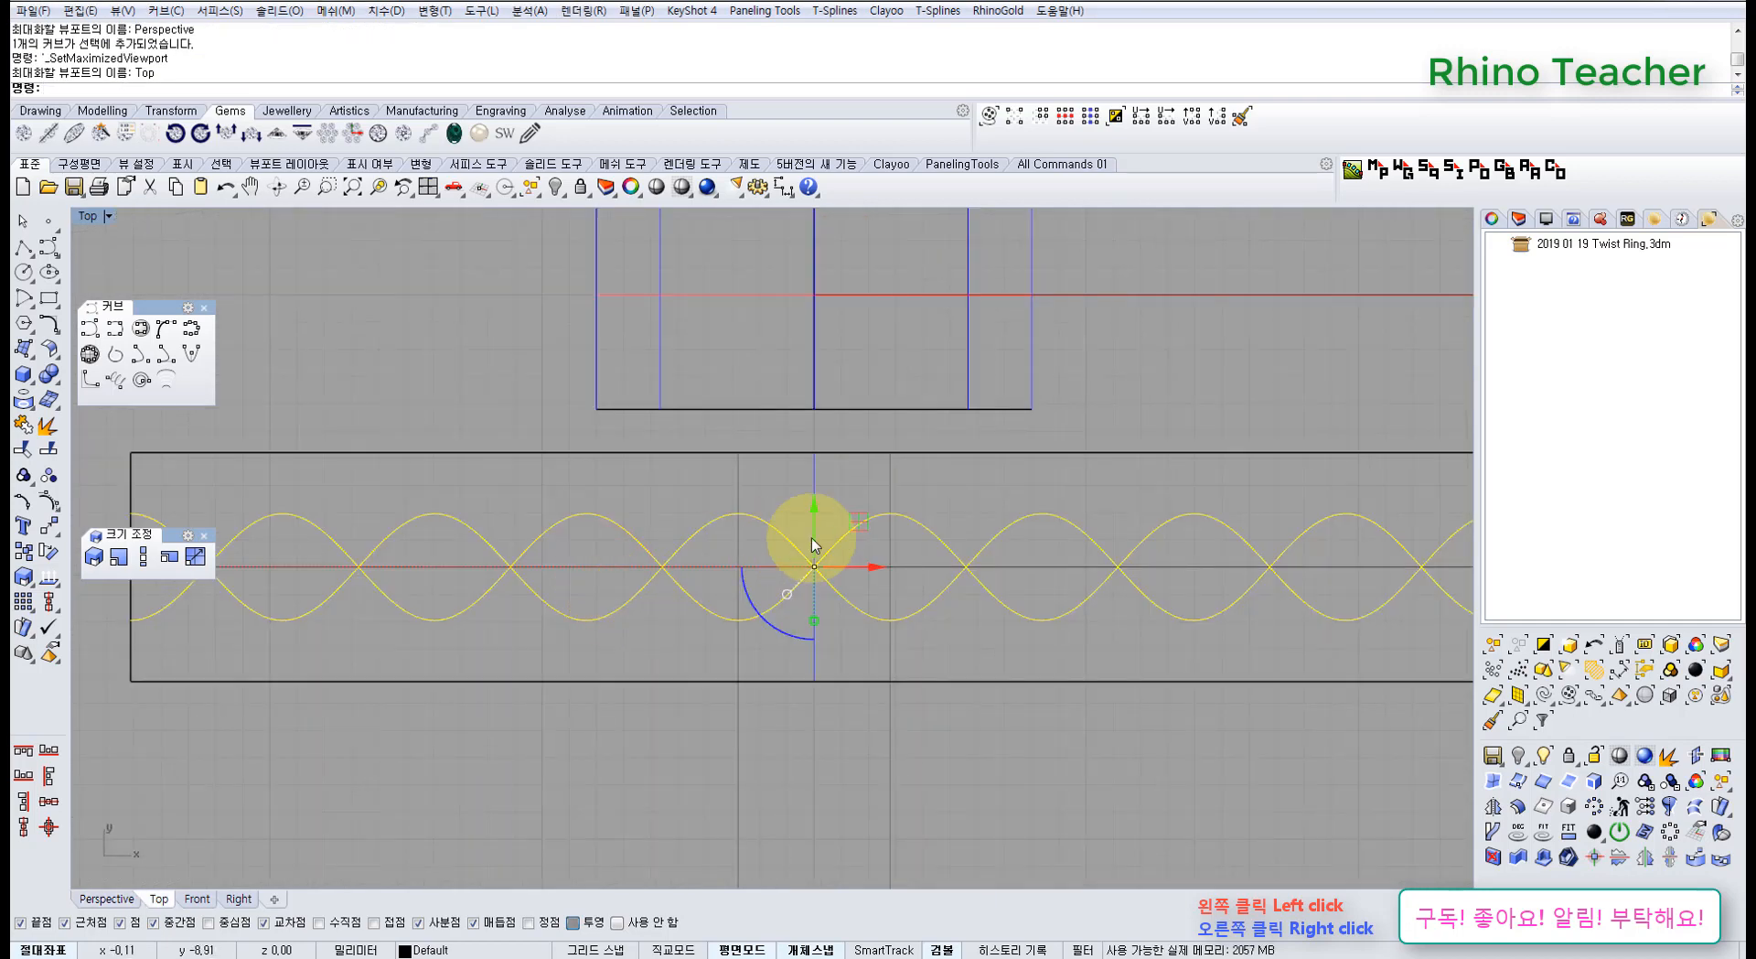
right_click_drag(833, 591, 761, 549)
scroll(728, 656, "down", 4)
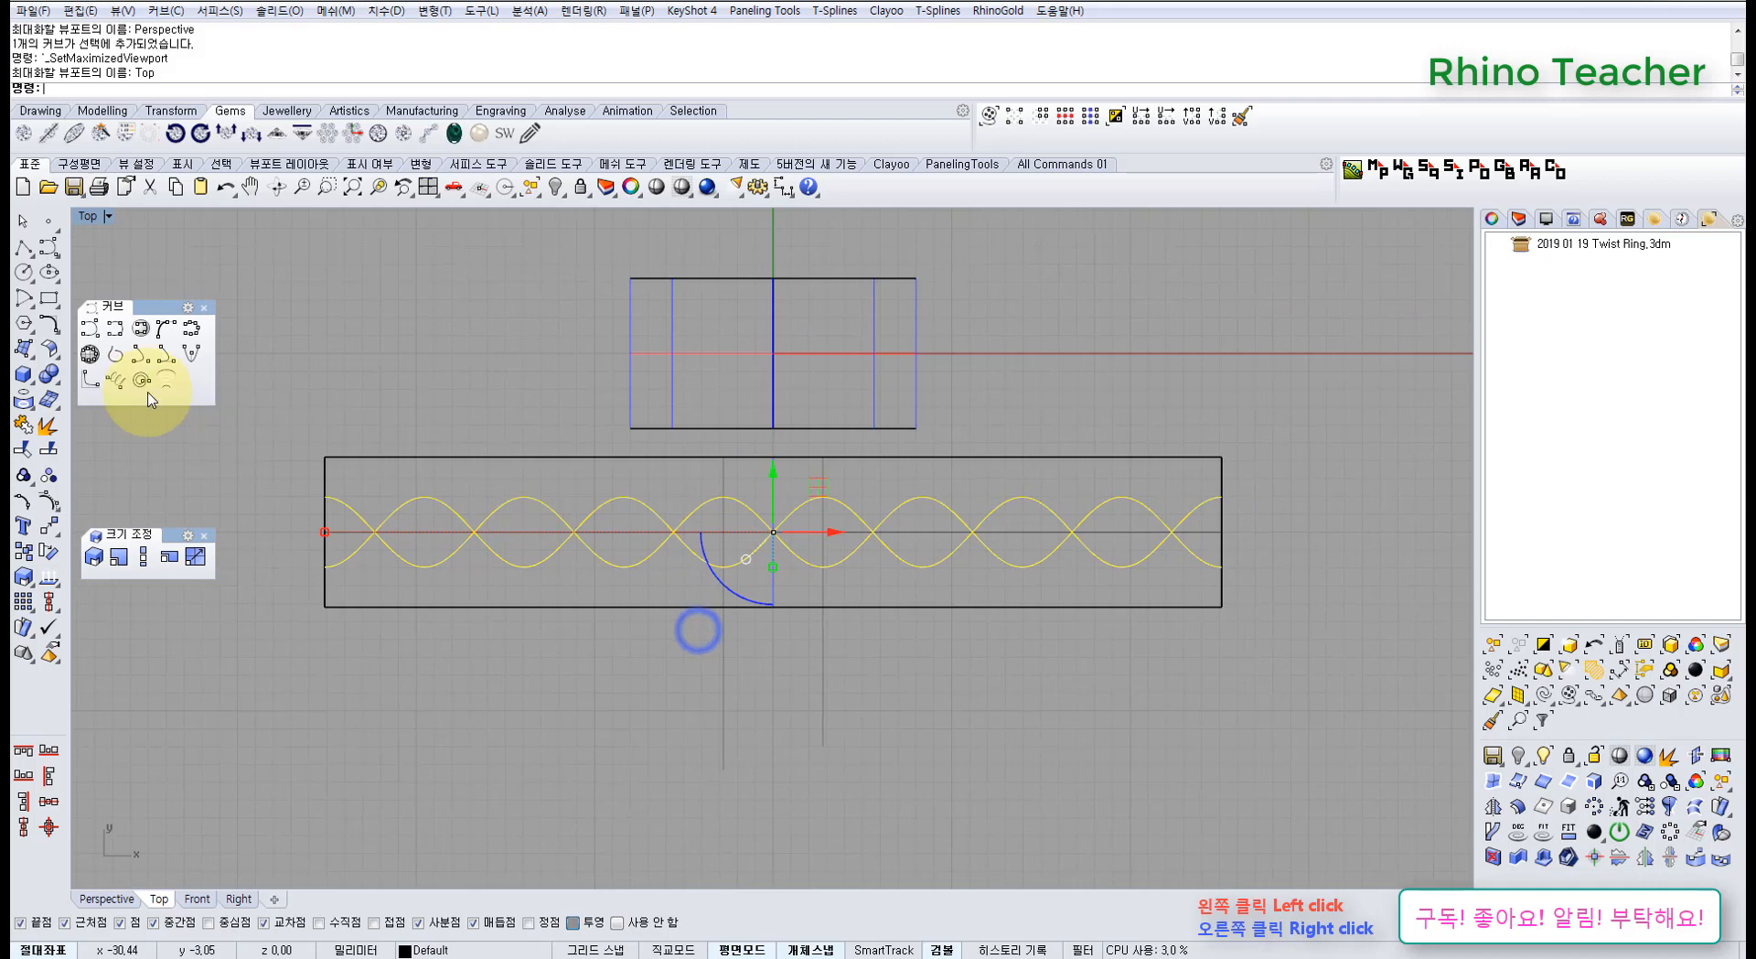
left_click(27, 370)
left_click(80, 425)
left_click(1015, 951)
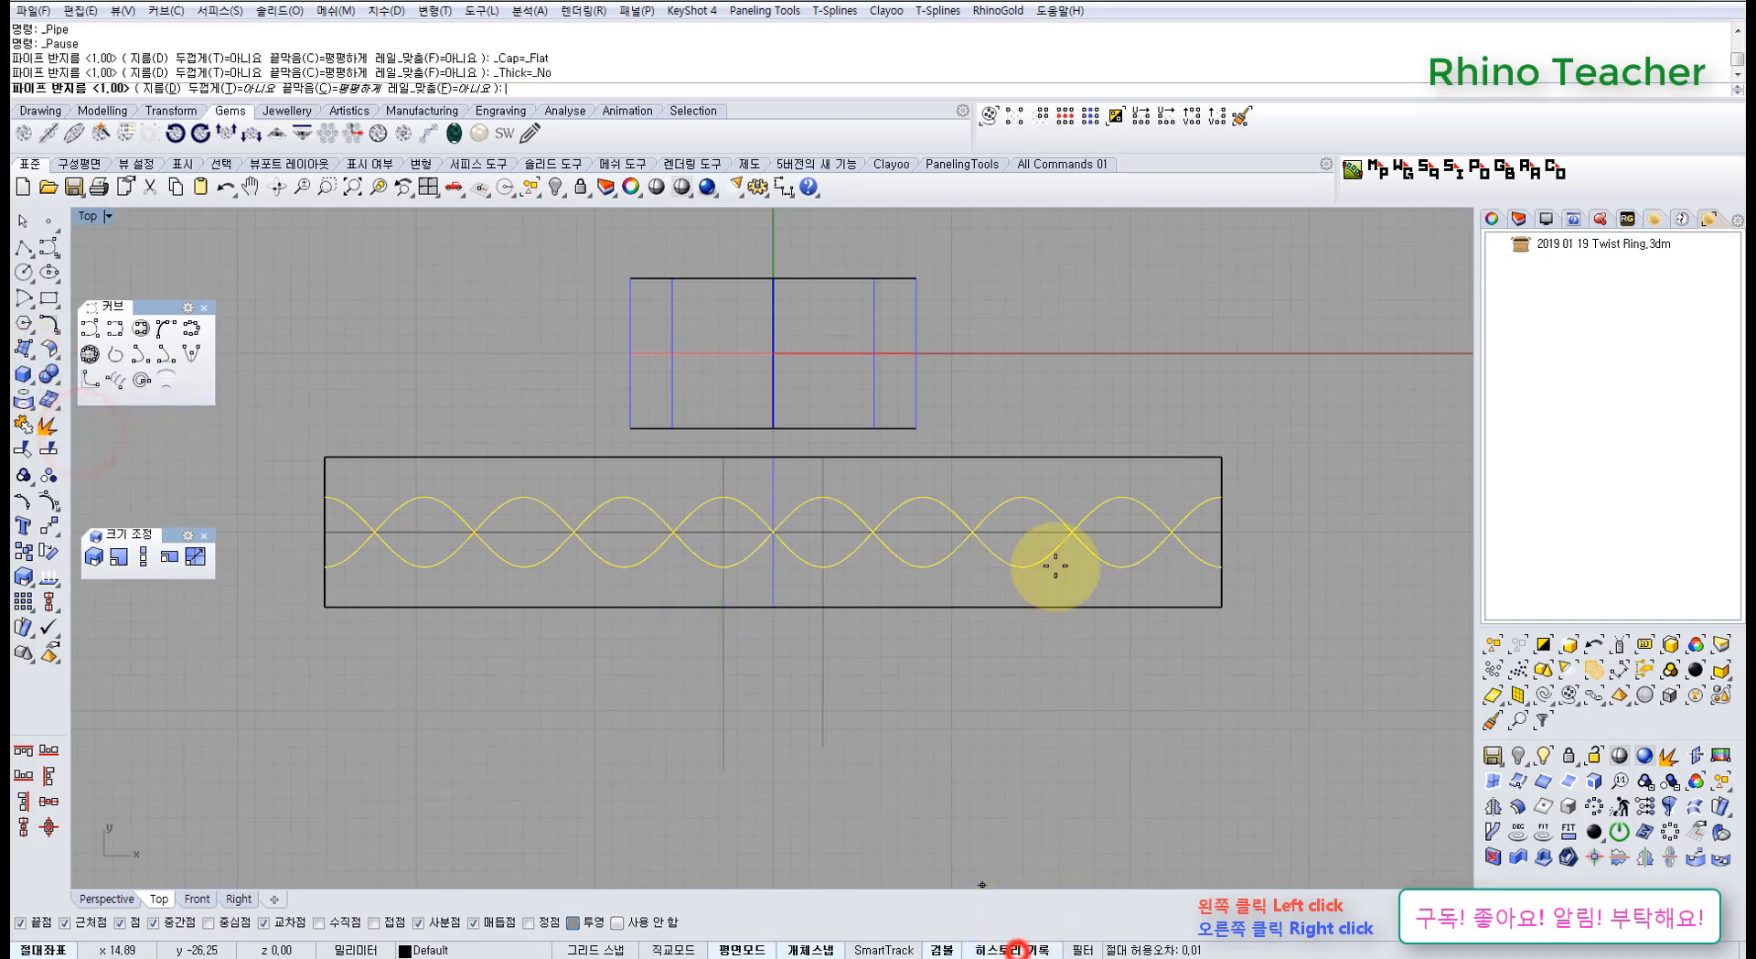
left_click(339, 89)
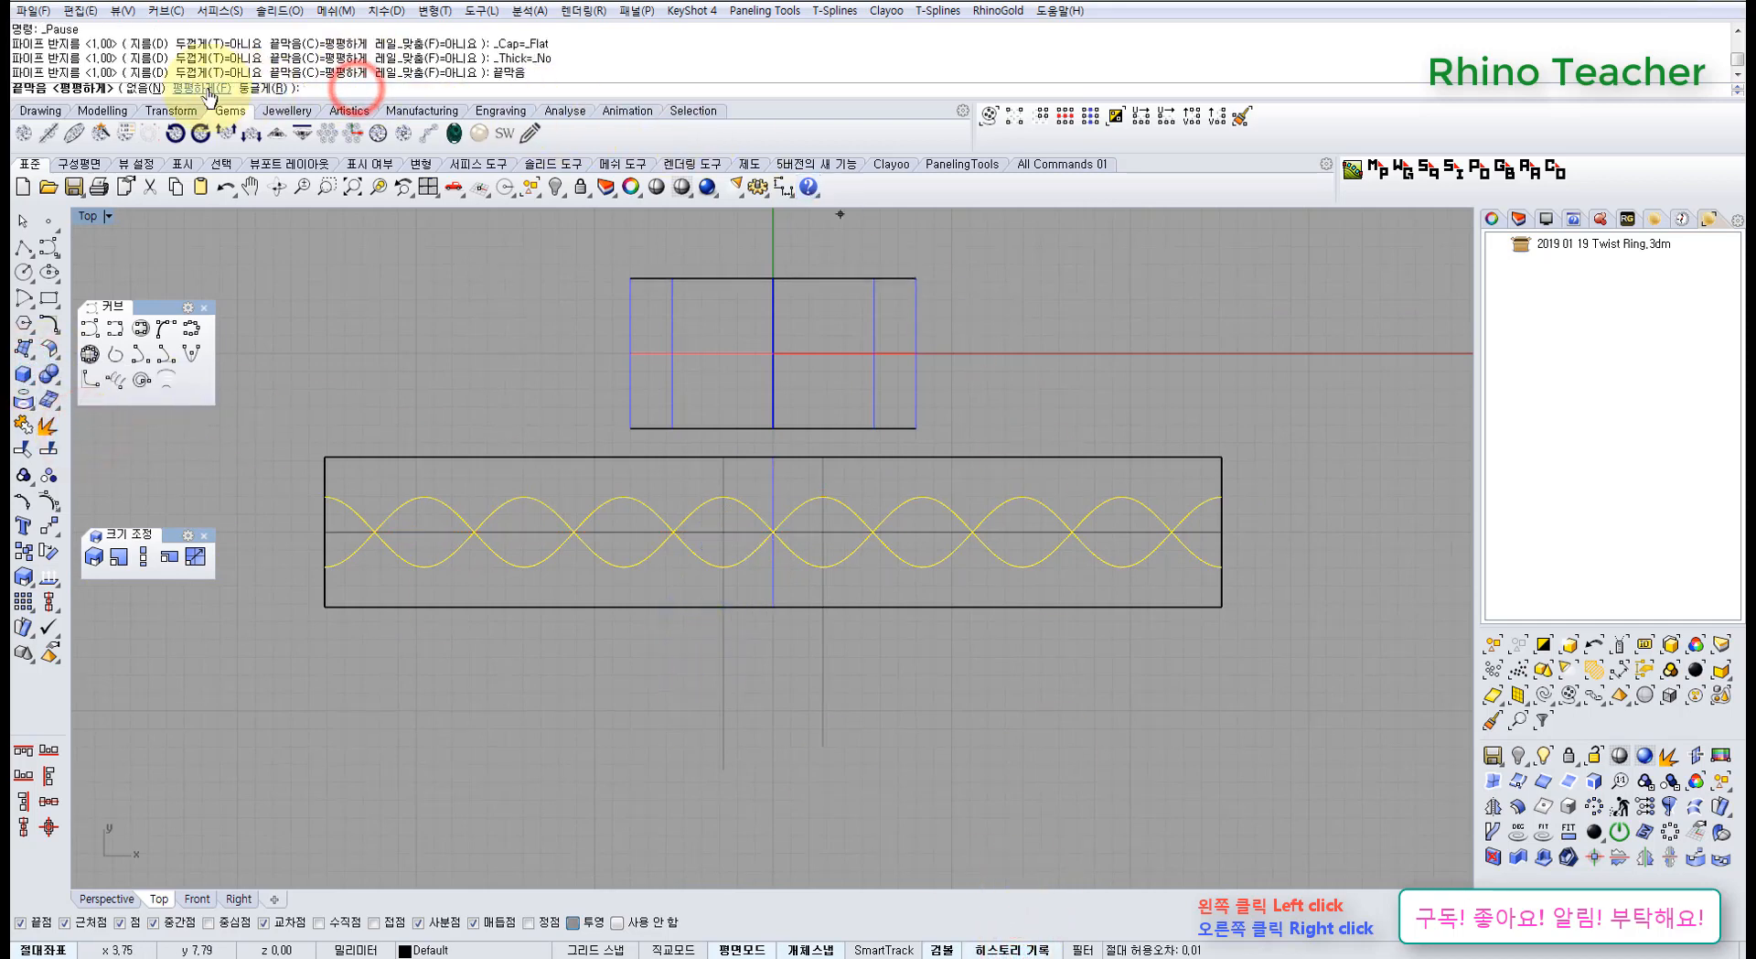
left_click(143, 89)
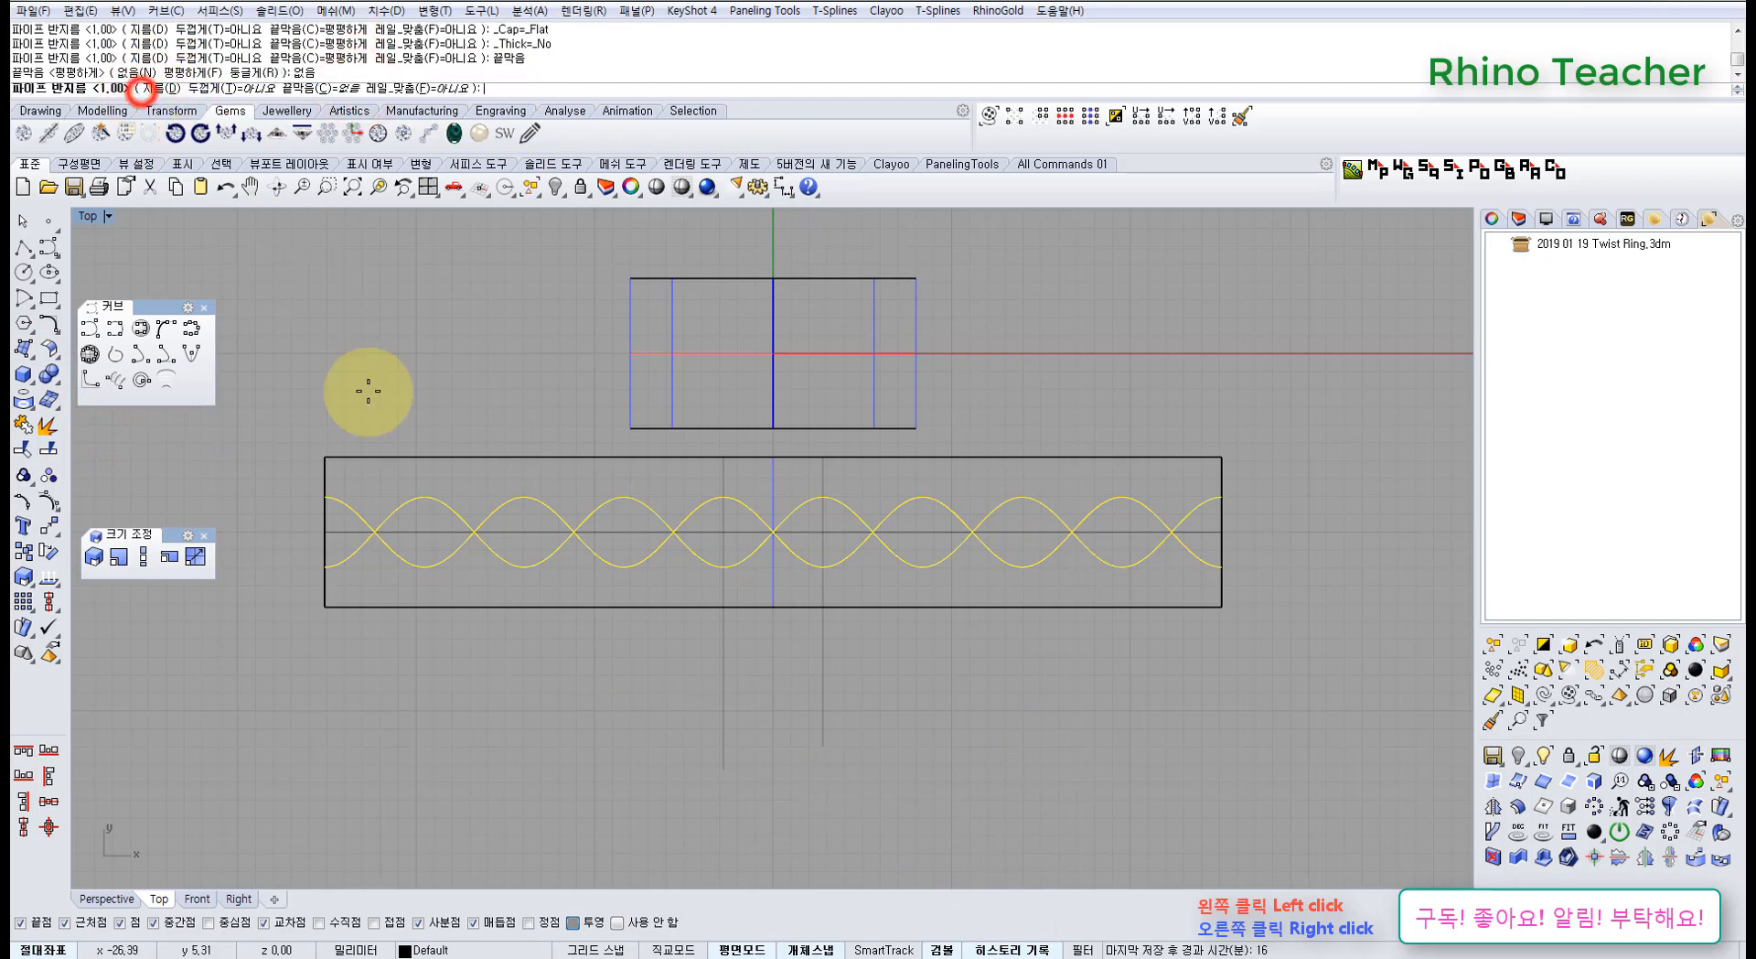
right_click(454, 406)
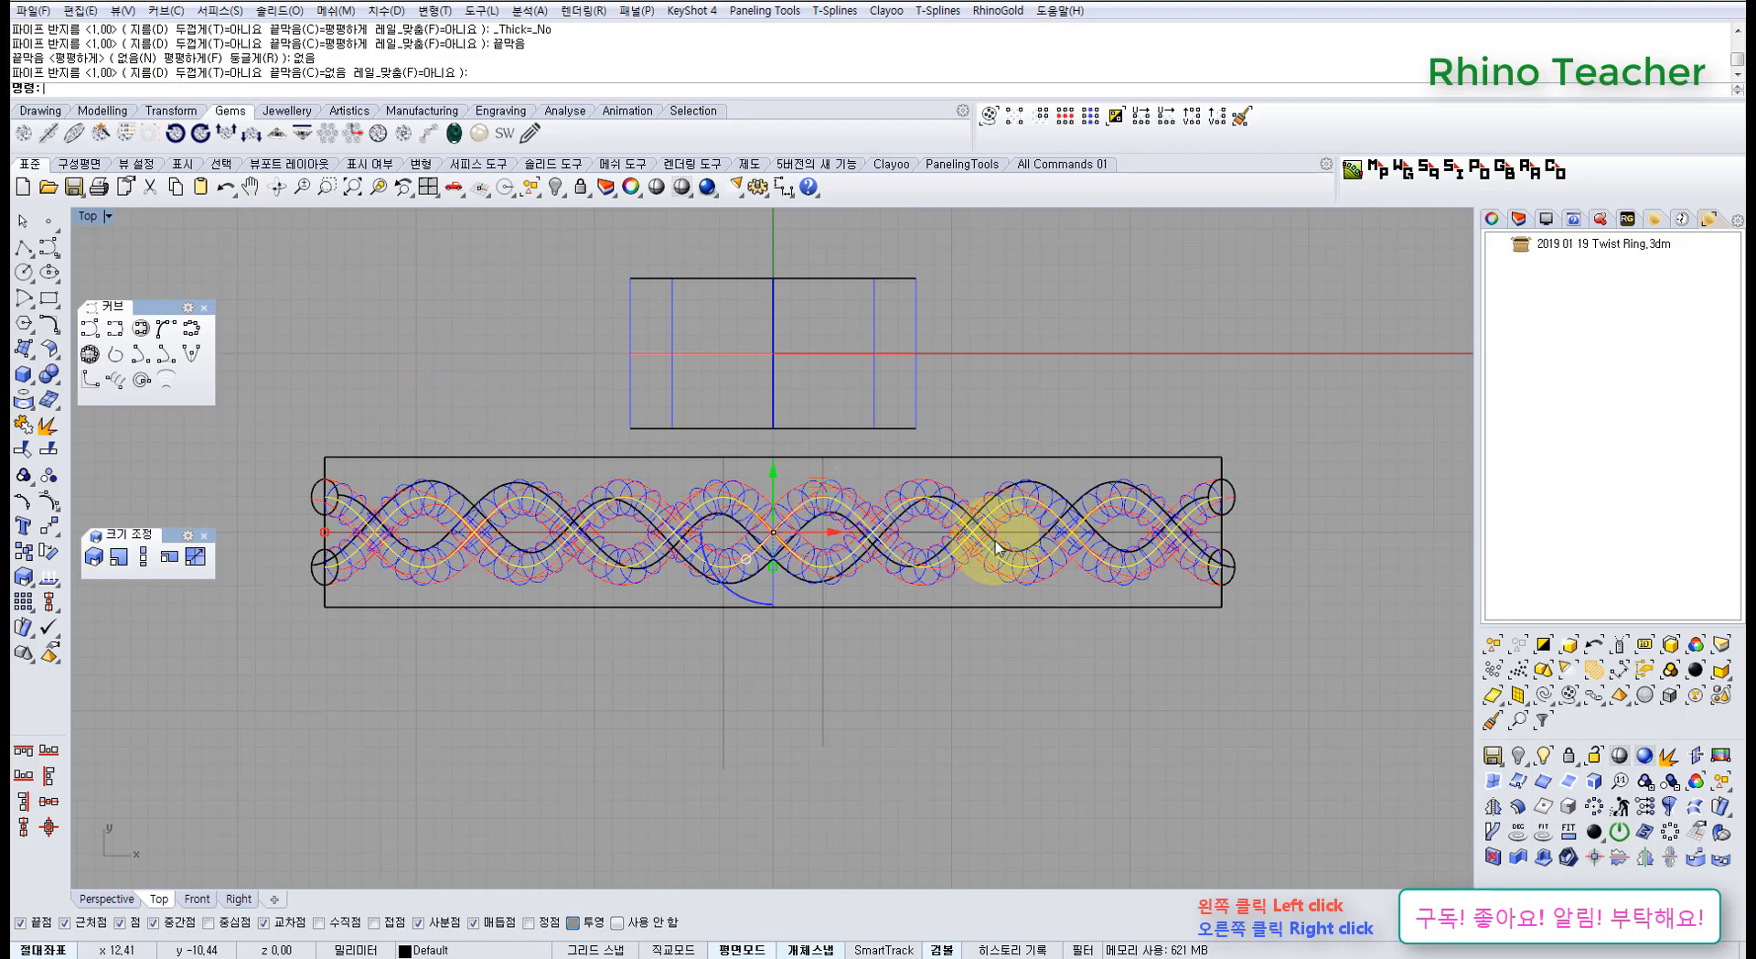
Scale both helices narrower along Y in the Top view and switch that view to shaded display
mouse_move(850, 567)
right_mouse_down("ctrl")
mouse_move(804, 628)
mouse_move(699, 620)
right_mouse_up("ctrl")
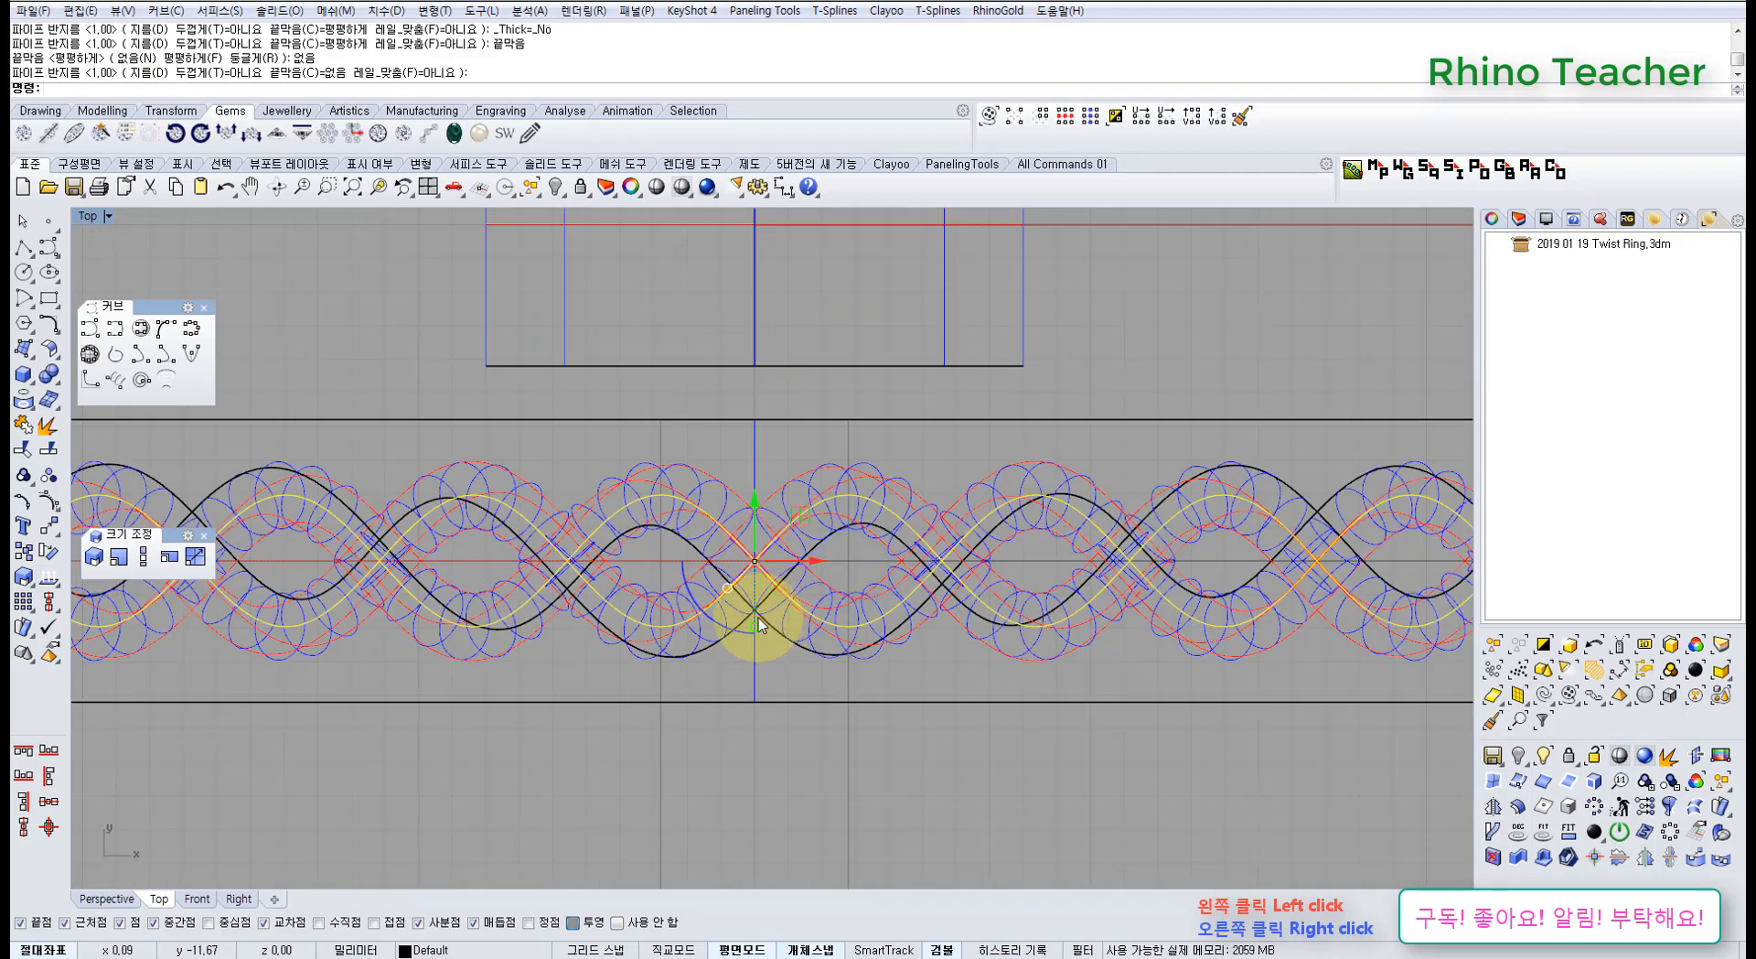
left_click_drag(759, 623, 759, 601)
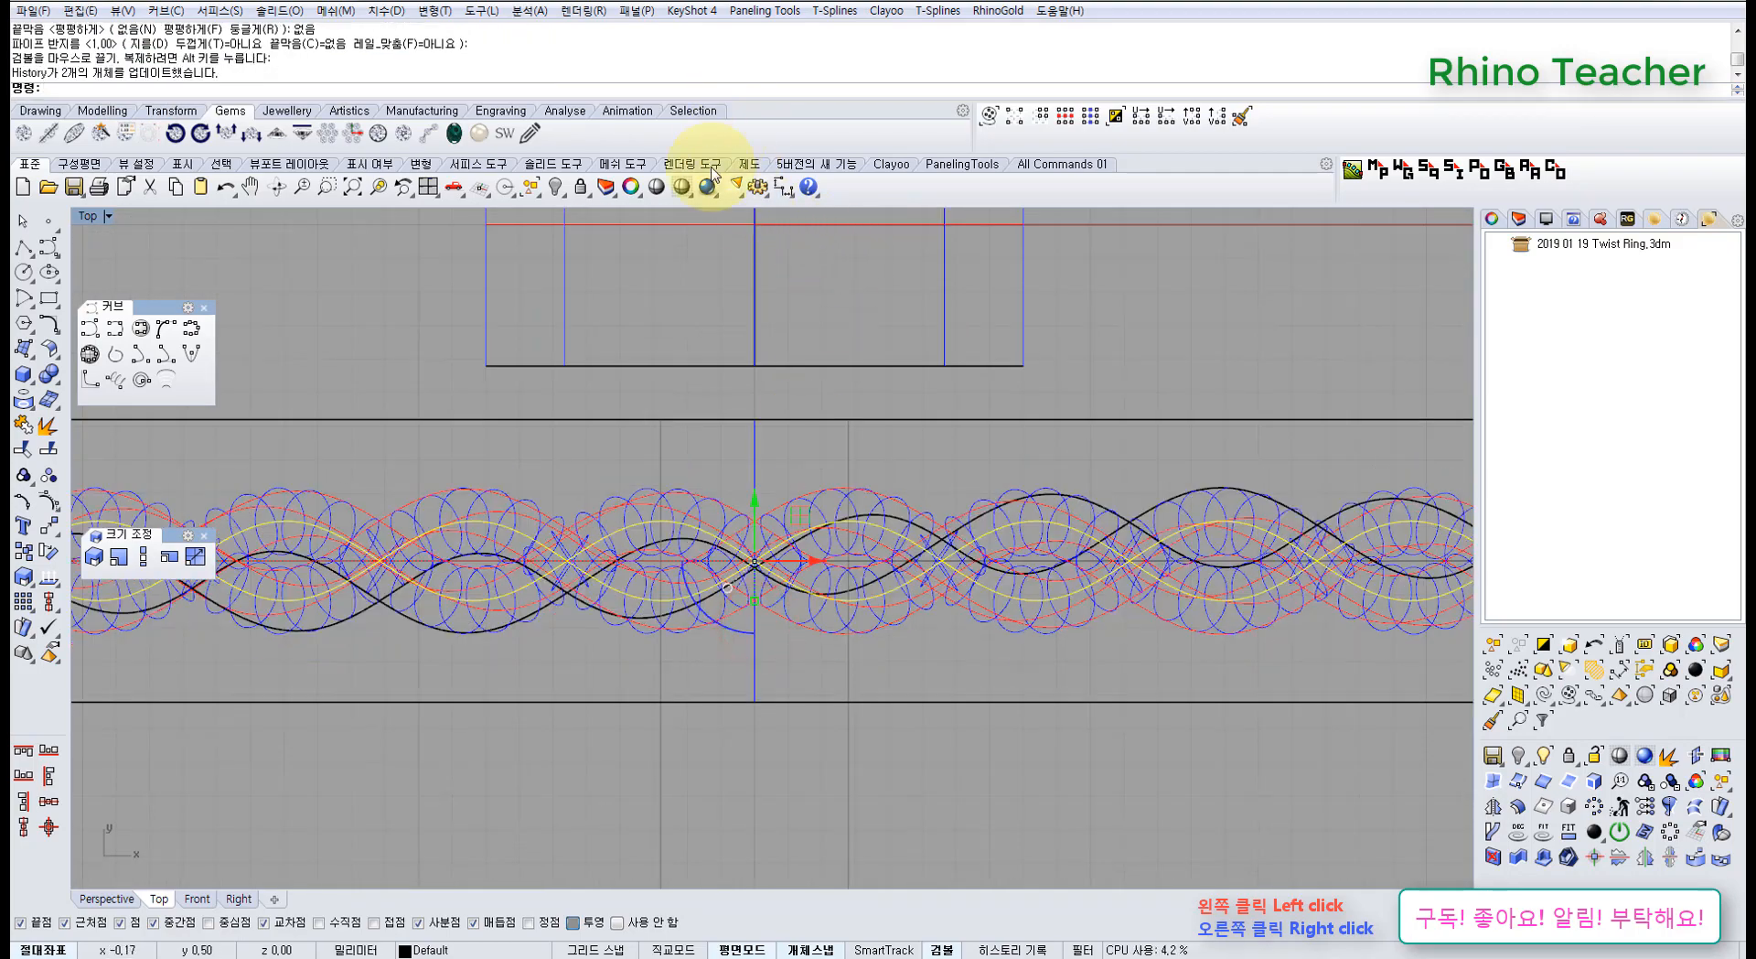
left_click(678, 188)
mouse_move(772, 565)
right_mouse_down("ctrl")
mouse_move(882, 568)
mouse_move(907, 525)
right_mouse_up("ctrl")
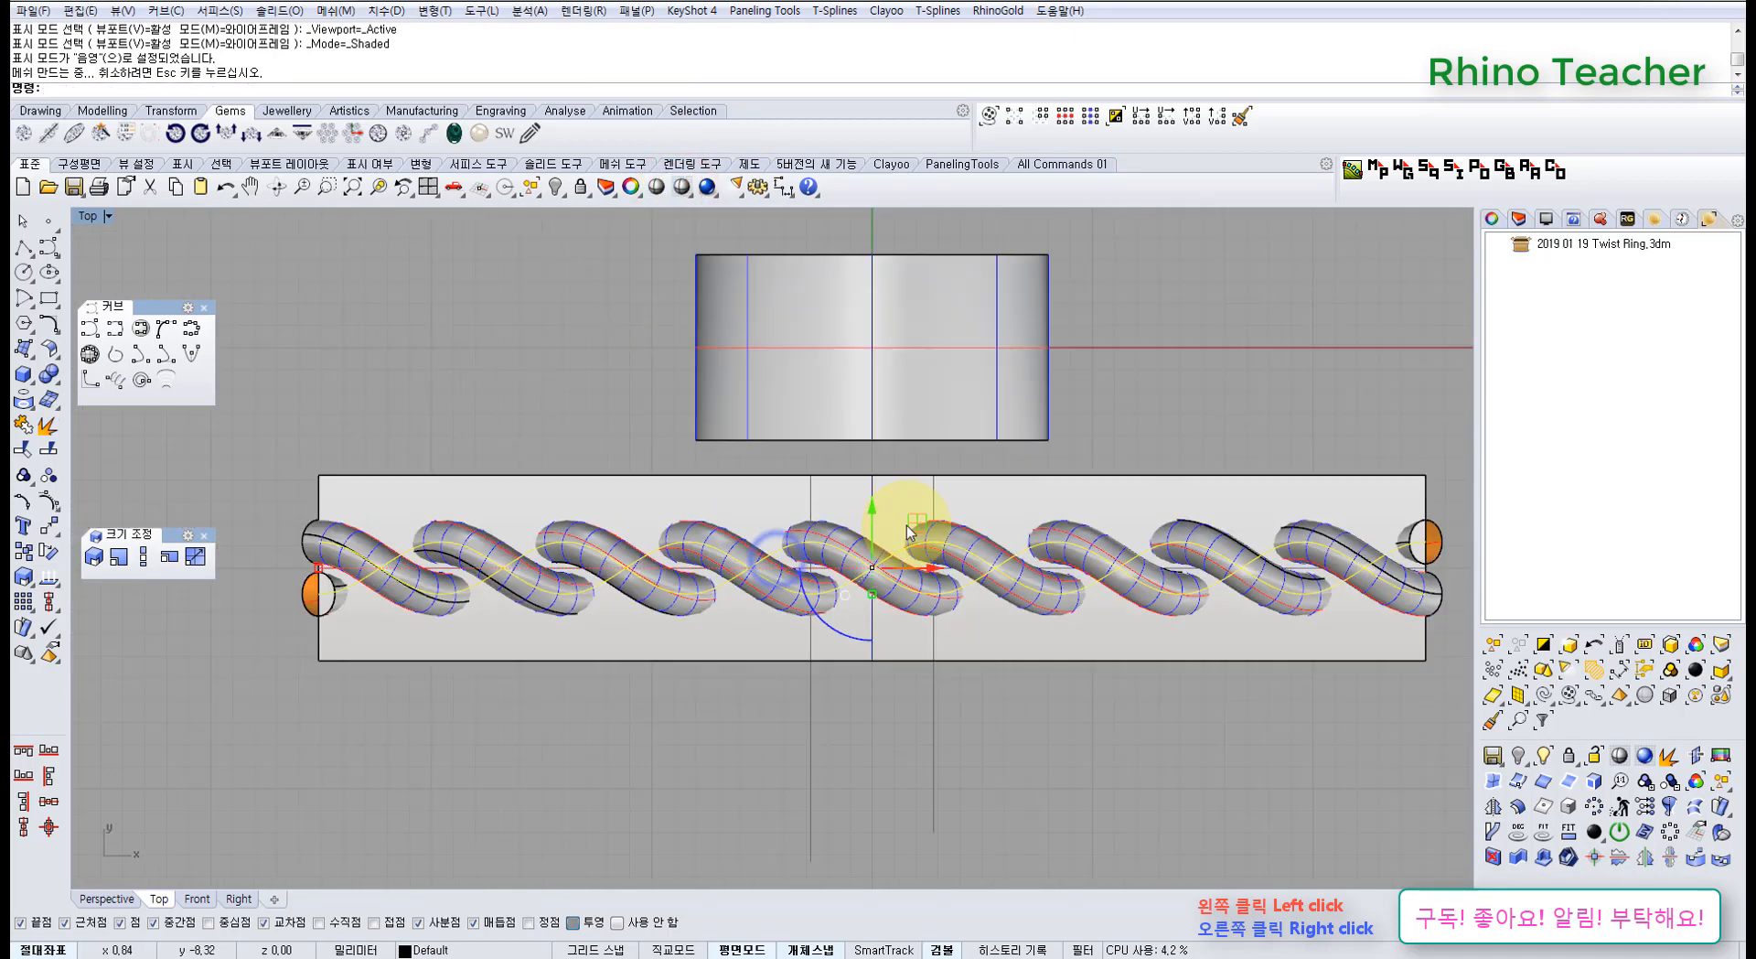
Try locking the flat strip's surface, undoing the lock
left_click(1057, 492)
left_click(580, 187)
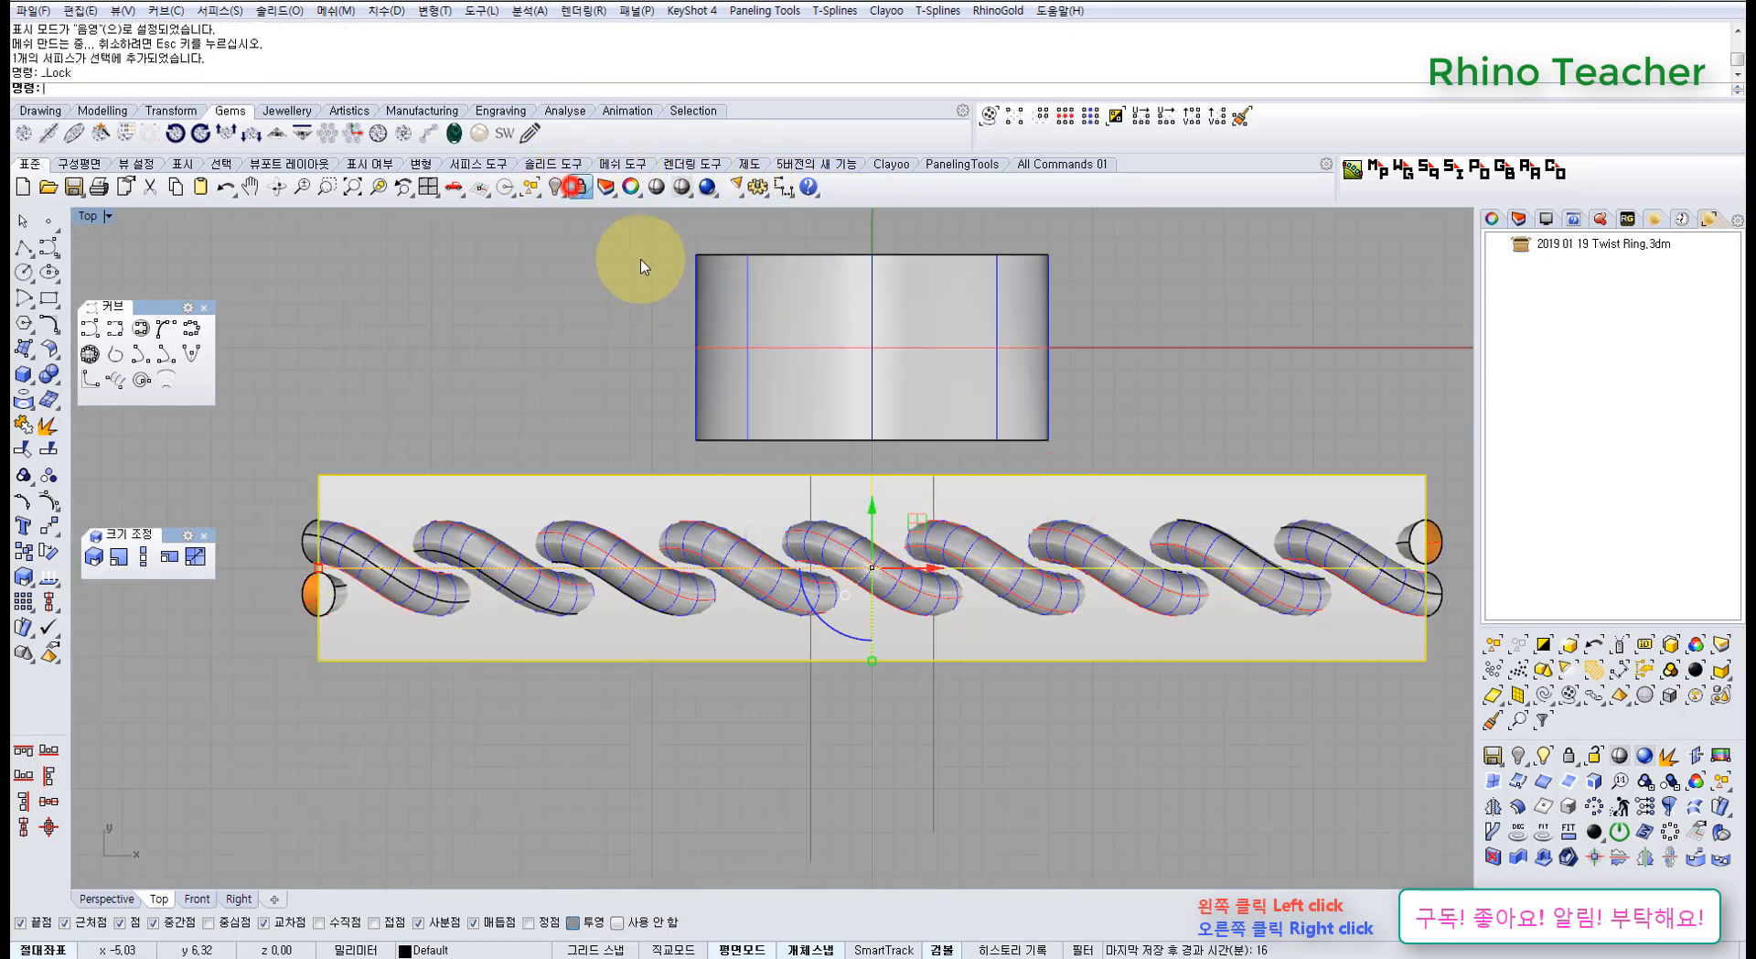
right_click_drag(952, 494, 768, 502)
right_click_drag(658, 557, 674, 604, "ctrl")
key("ctrl+z")
Hide the flat strip's surface
left_click(595, 469)
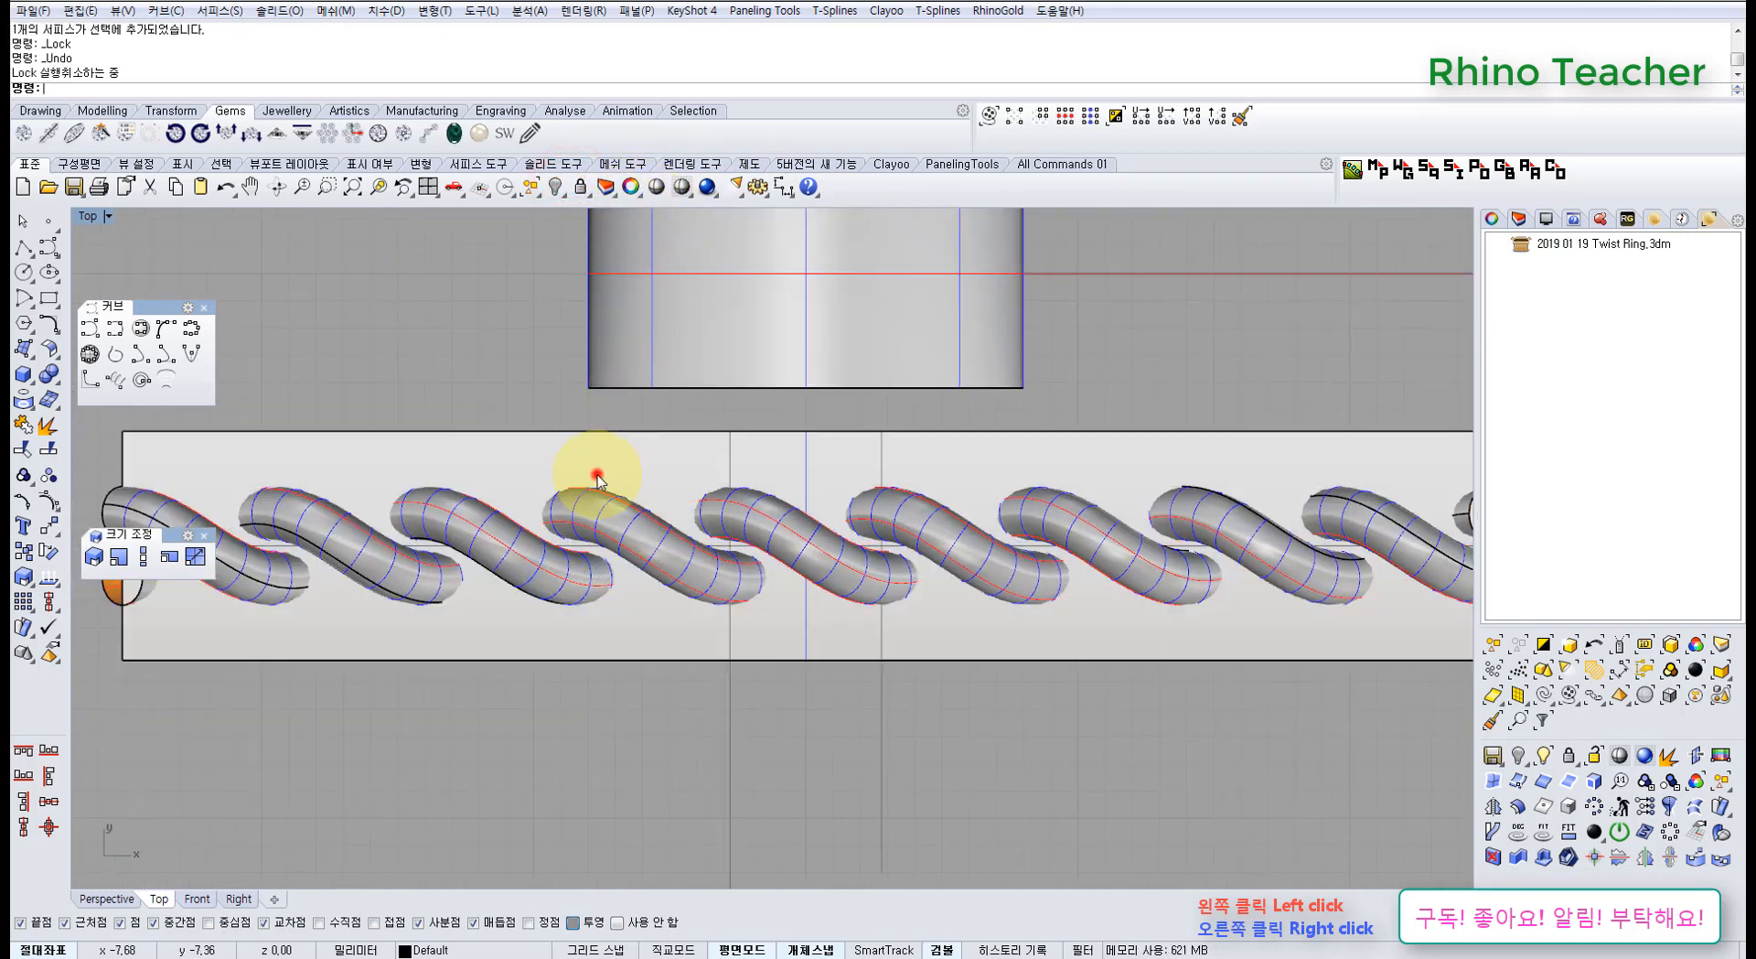
left_click(549, 187)
Try locking both pipes so that only the helix curves remain selectable, undoing the lock
left_click(613, 518)
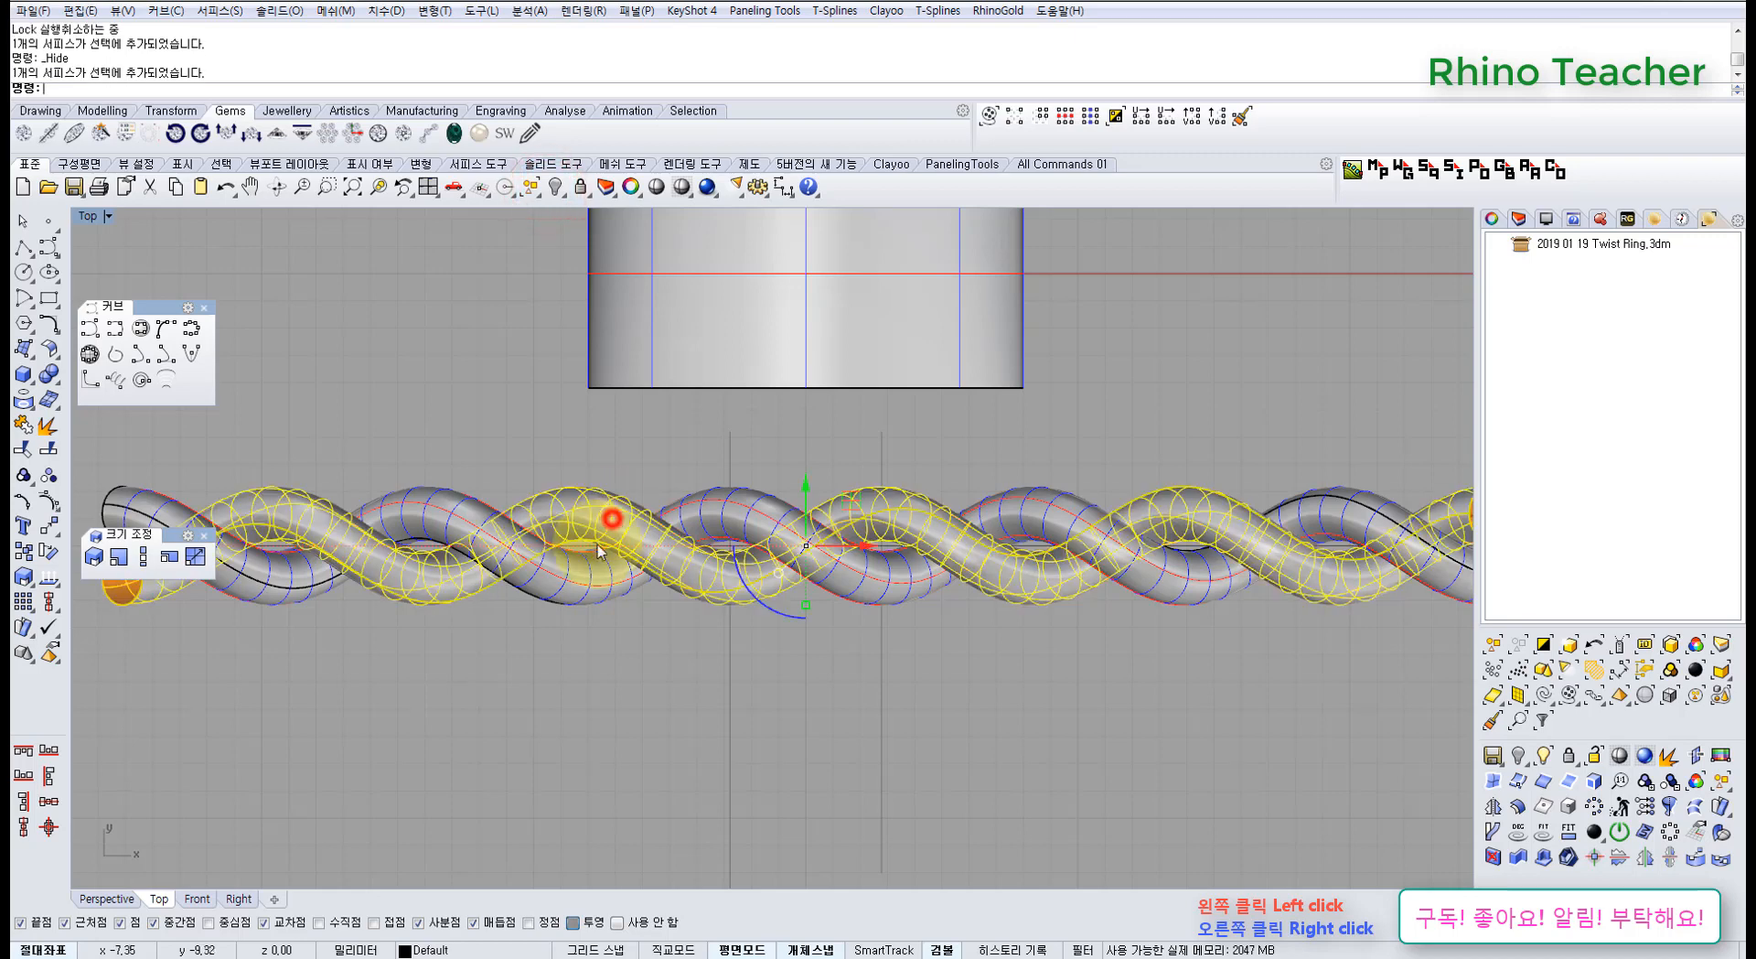
left_click(579, 572)
left_click(582, 189)
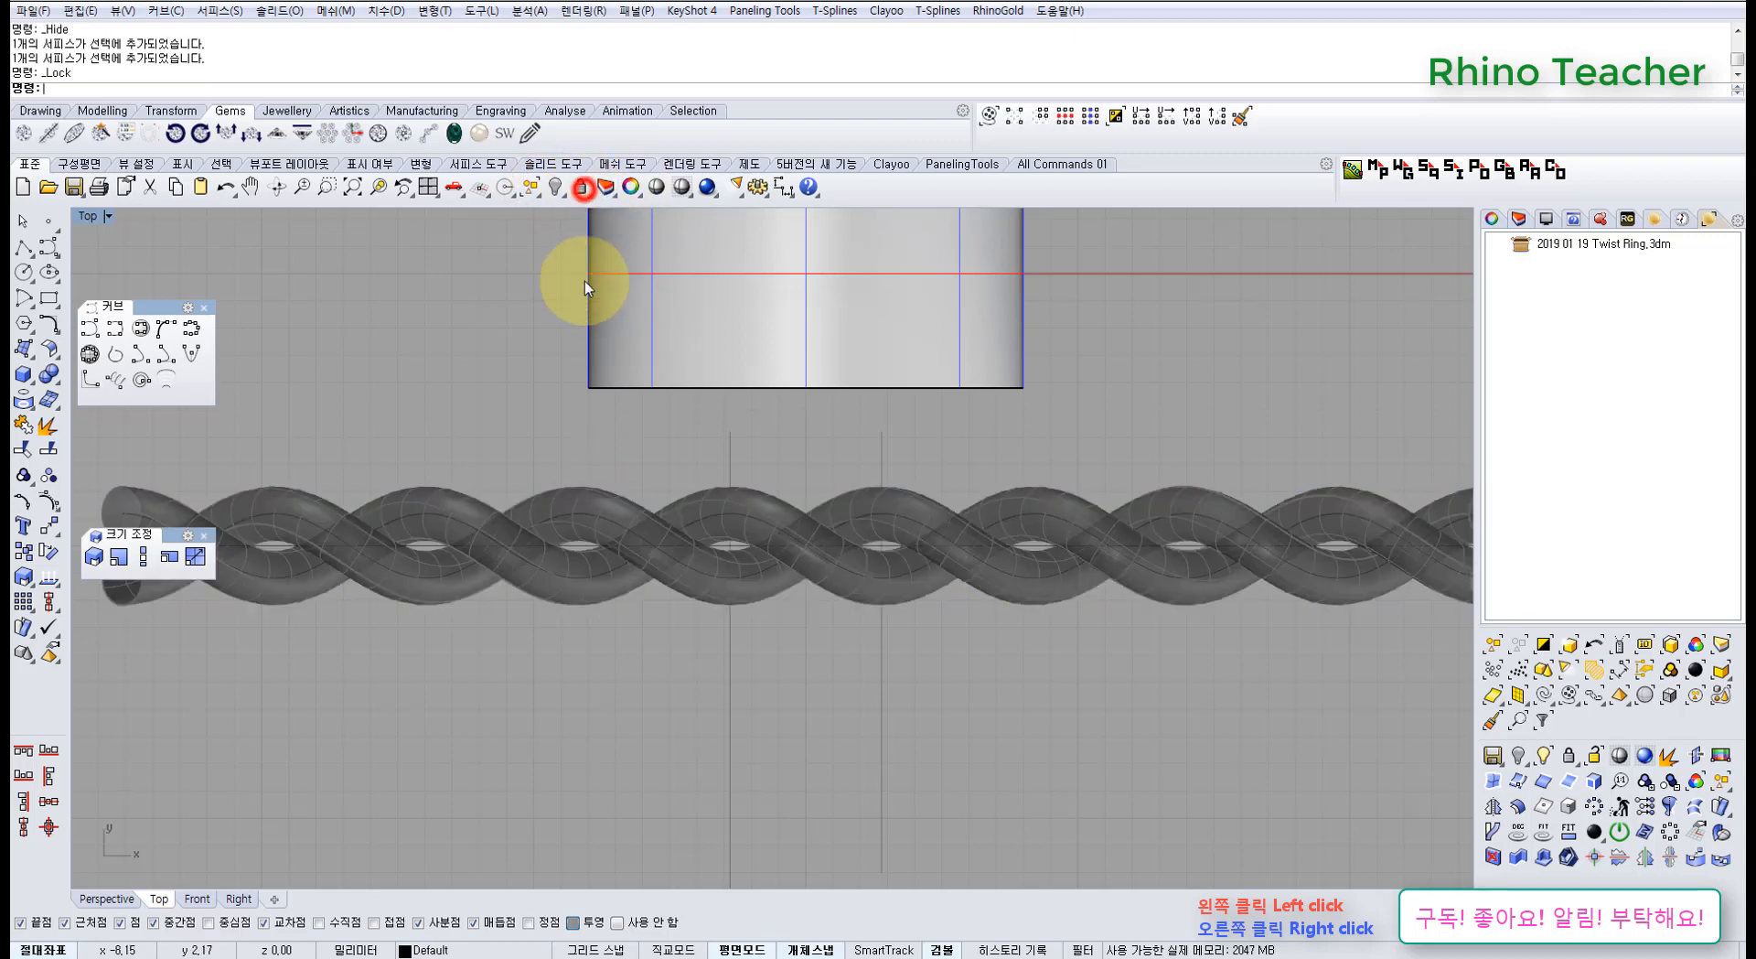
left_click(587, 621)
scroll(578, 550, "up", 3)
key("ctrl+z")
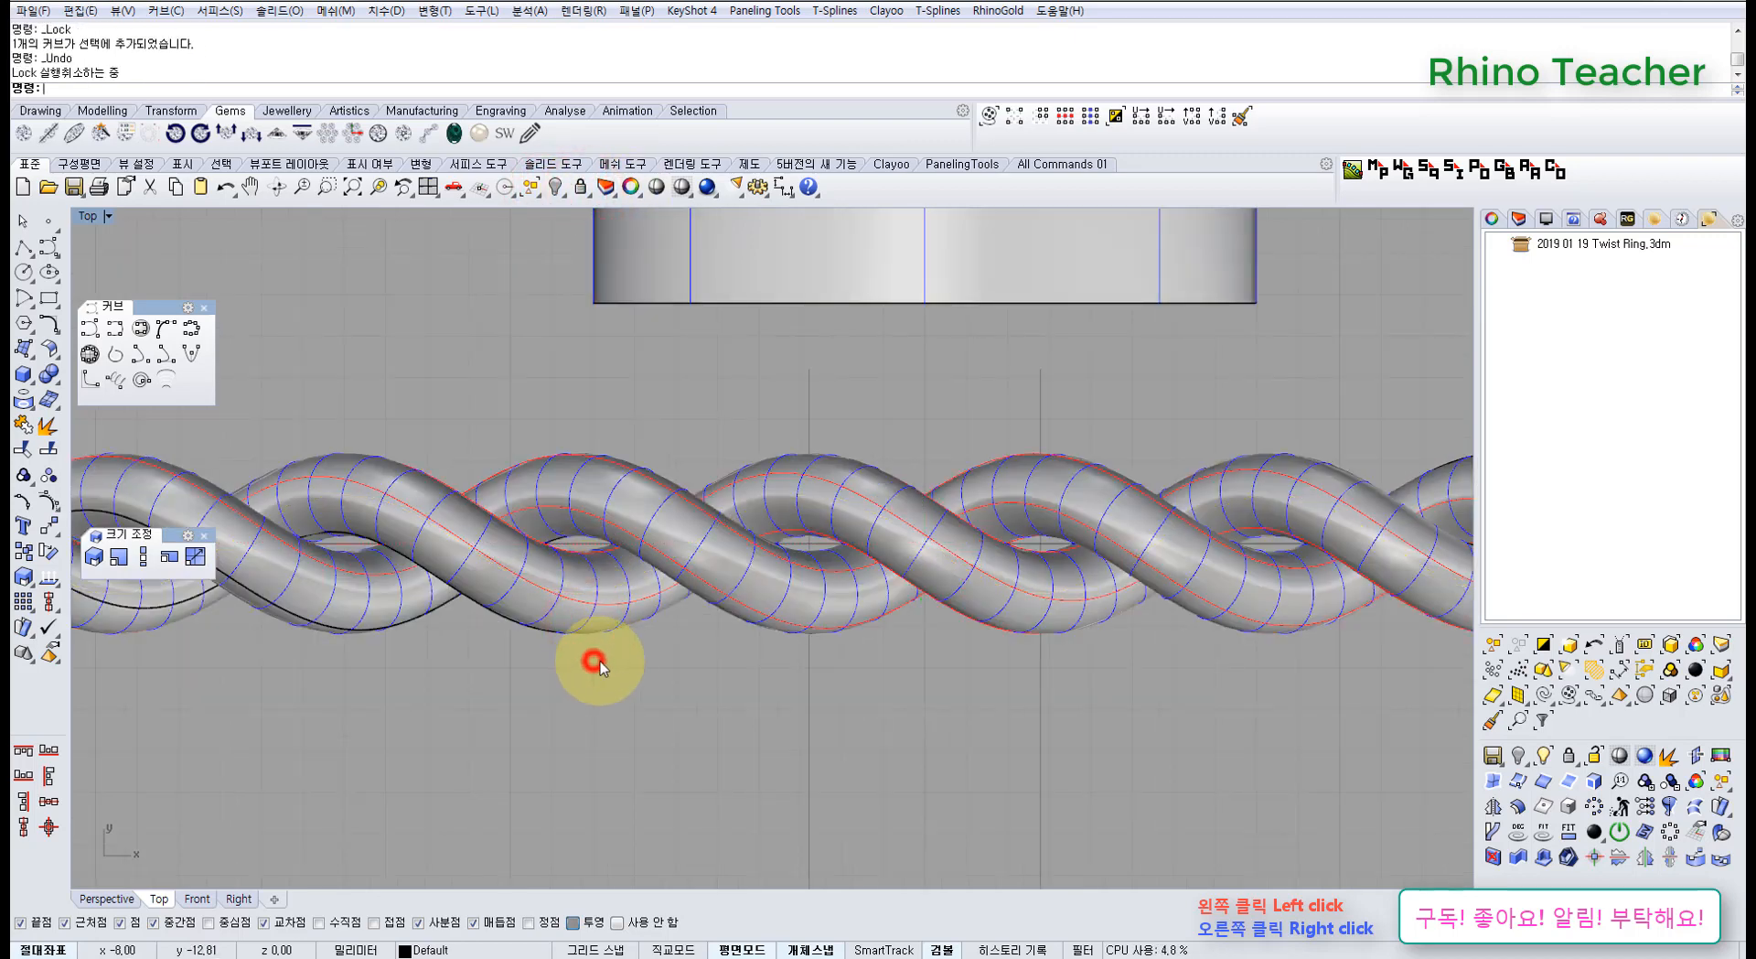
Restrict the selection filter to curves and select both helices inside the pipes
scroll(600, 663, "down", 4)
right_click_drag(678, 677, 784, 610)
scroll(653, 626, "down", 4)
right_click_drag(691, 637, 681, 649)
scroll(439, 584, "up", 6)
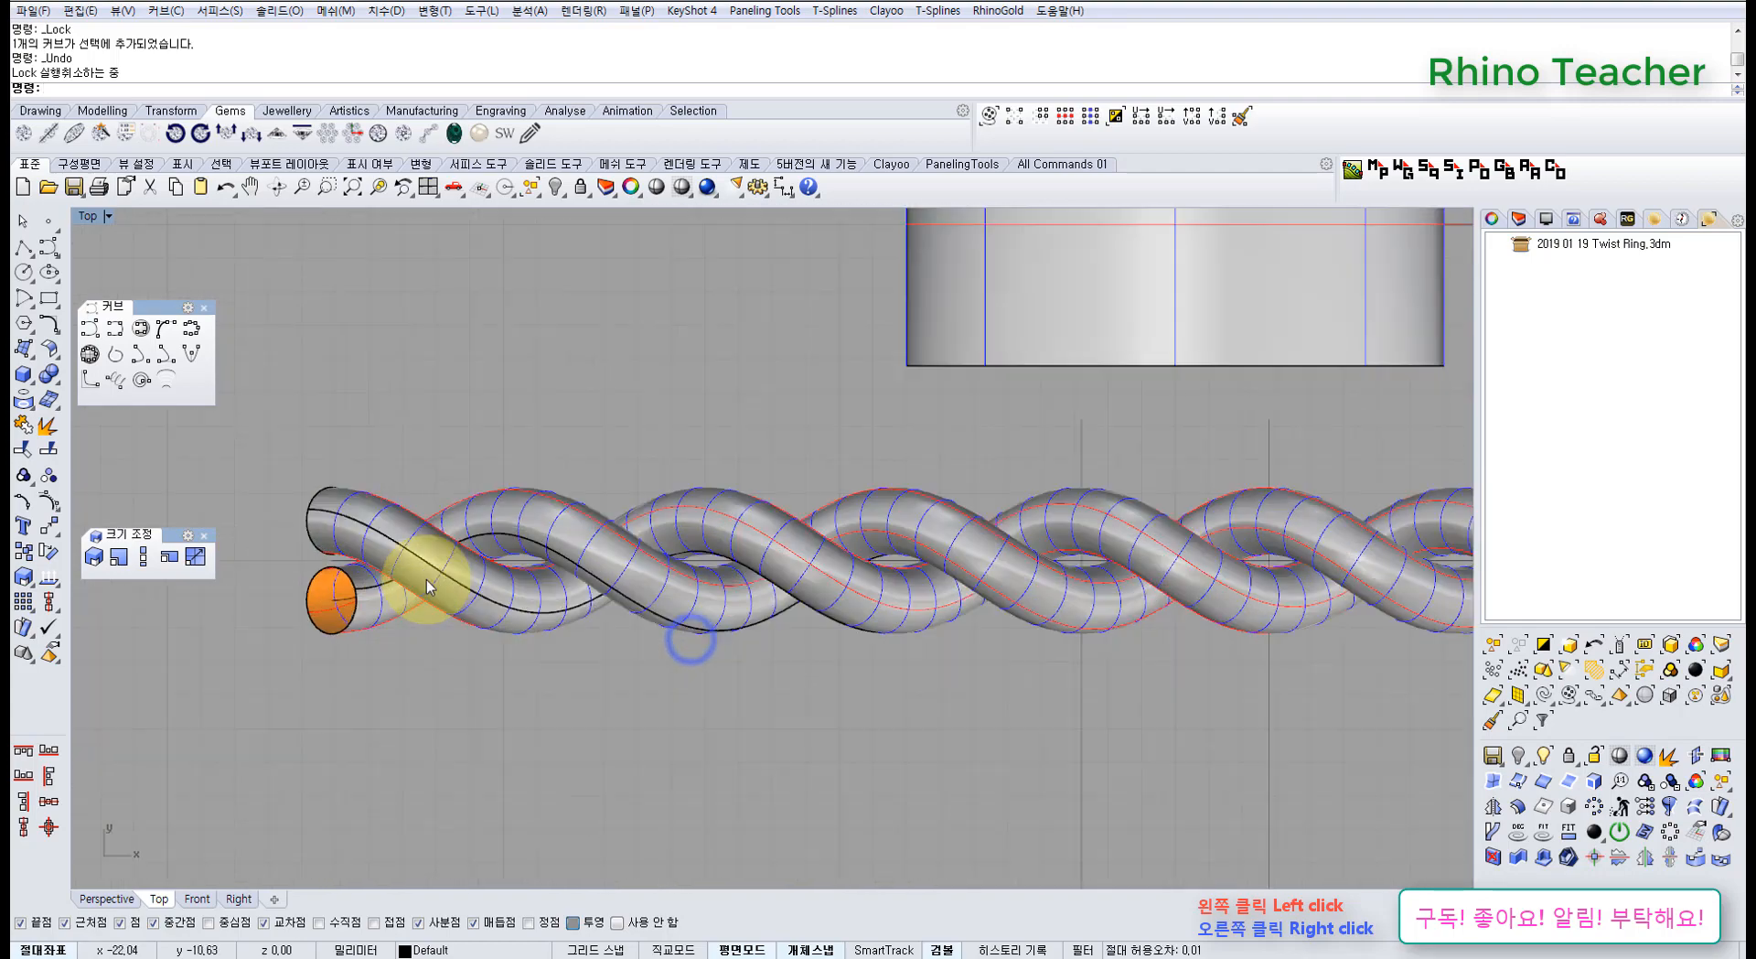
scroll(366, 577, "up", 4)
left_click(309, 539)
left_click(502, 719)
scroll(915, 777, "down", 4)
right_click_drag(1101, 806, 655, 594)
left_click(1088, 950)
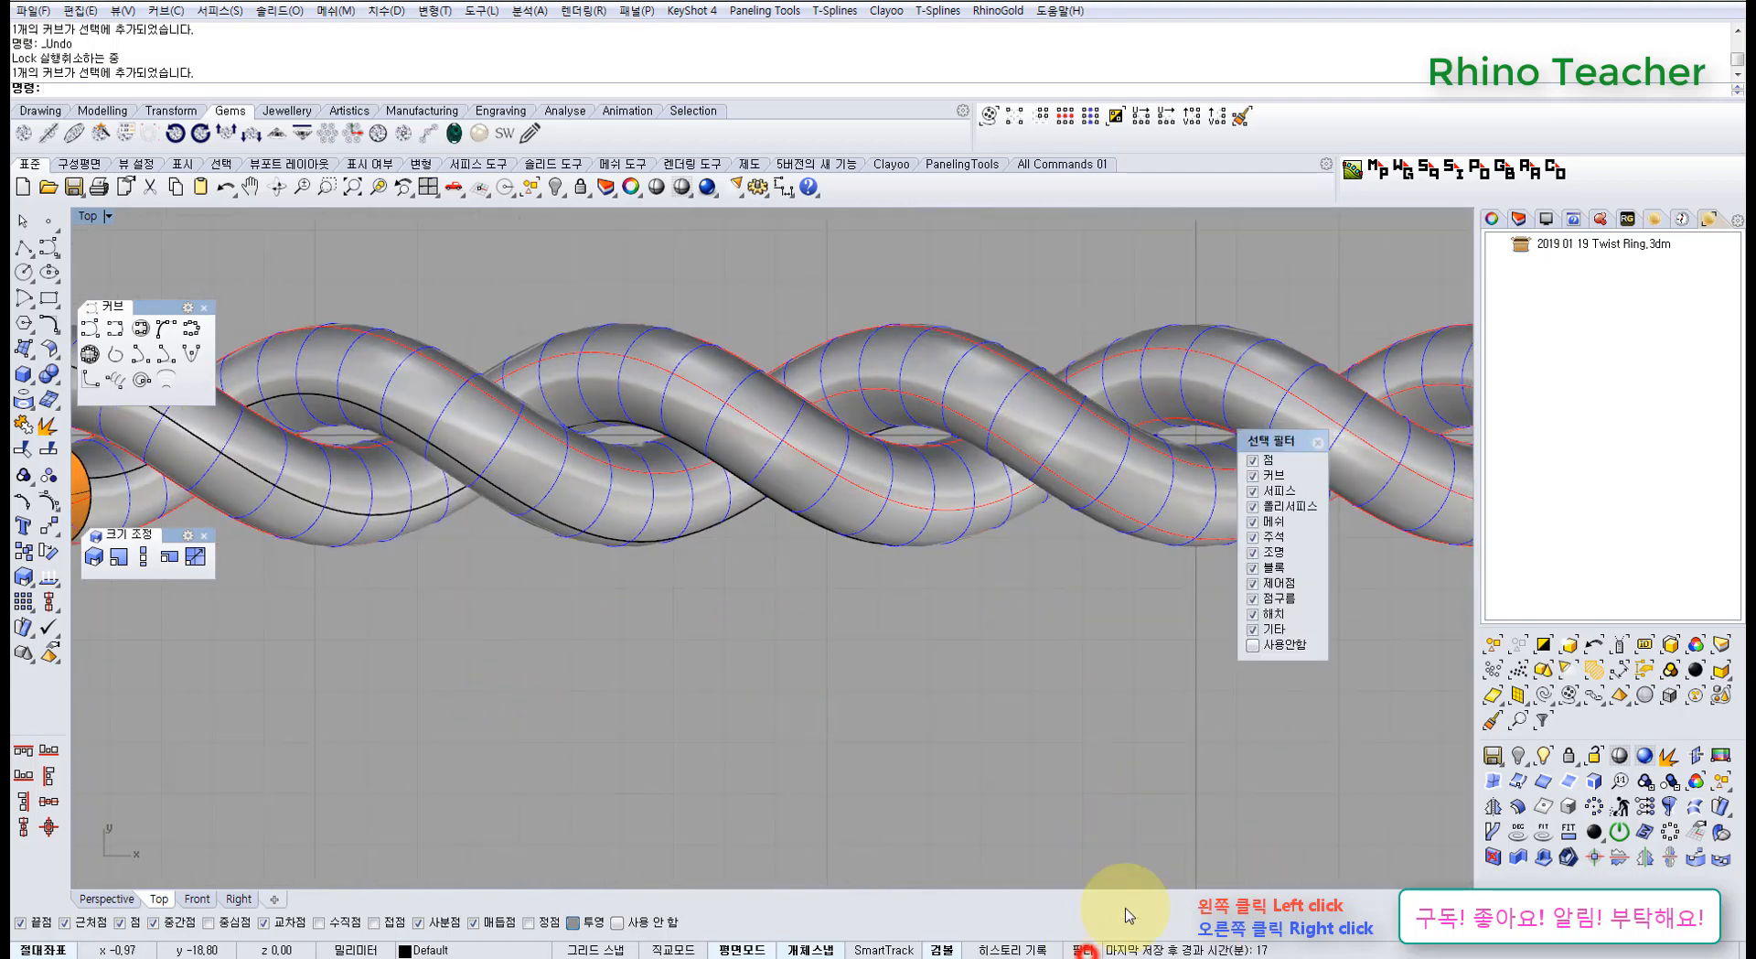
left_click_drag(909, 604, 839, 479)
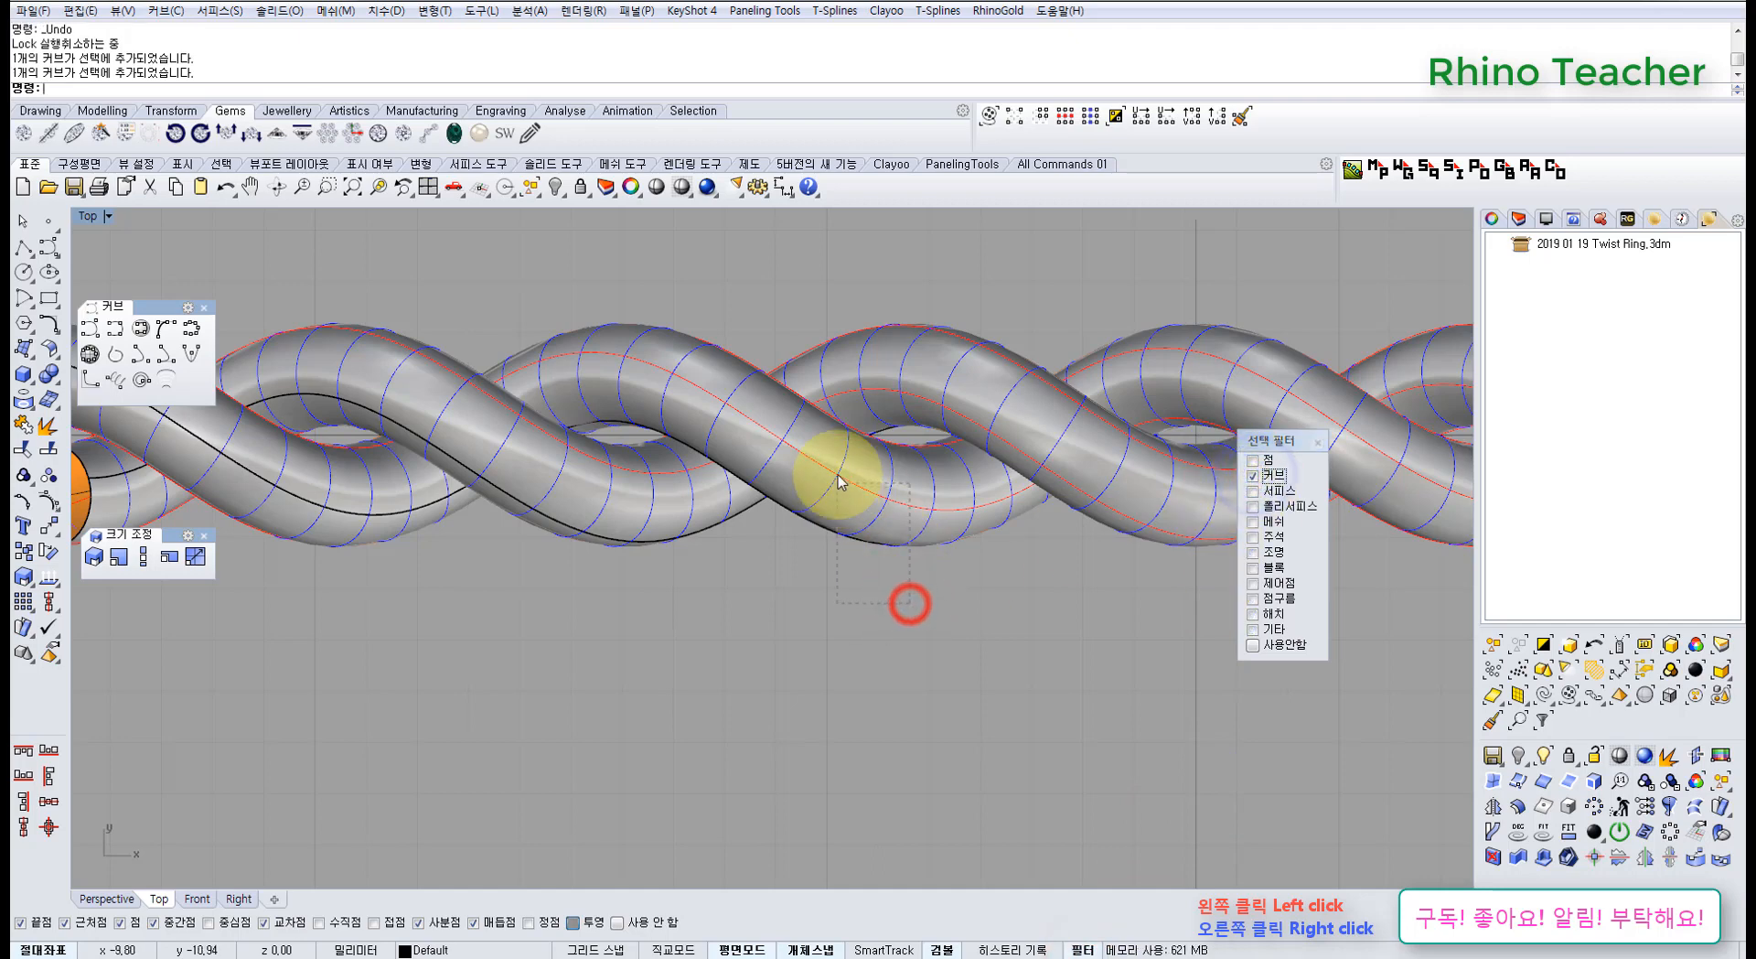
left_click_drag(933, 302, 854, 400)
Scale both helices slightly narrower along Y in the Top view to close the gaps between the pipes
scroll(854, 400, "down", 4)
right_click_drag(660, 455, 555, 480)
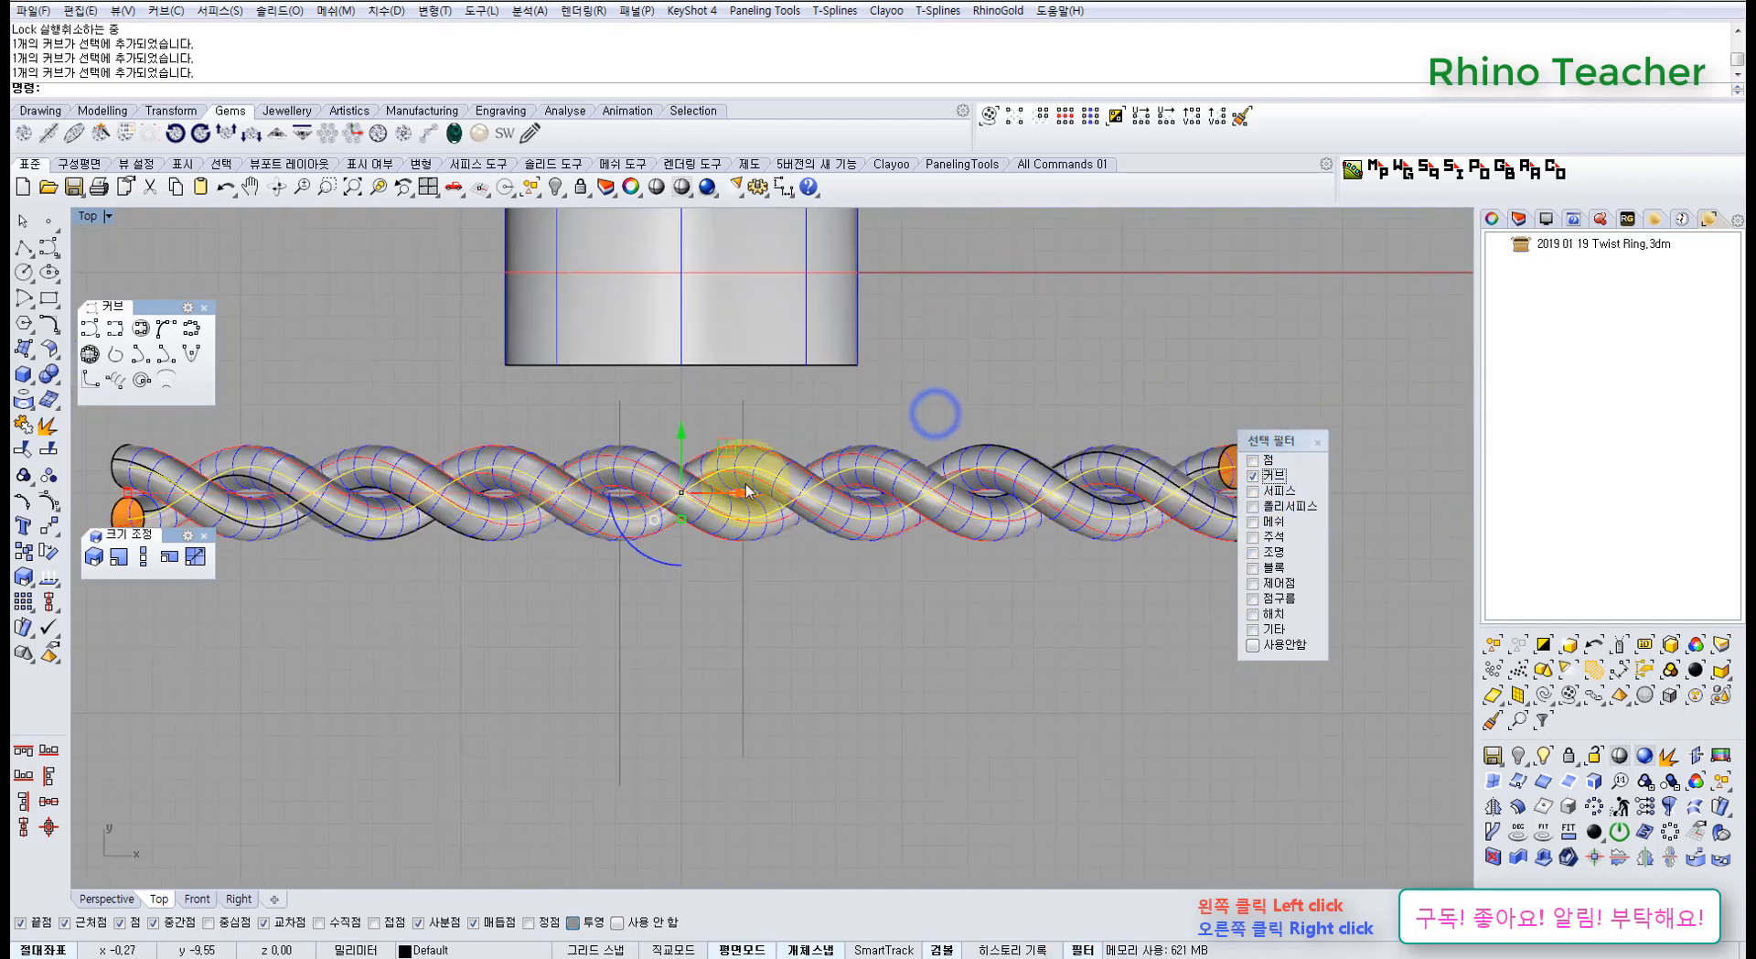
scroll(759, 486, "up", 4)
left_click_drag(1283, 440, 1314, 617)
scroll(585, 573, "up", 4)
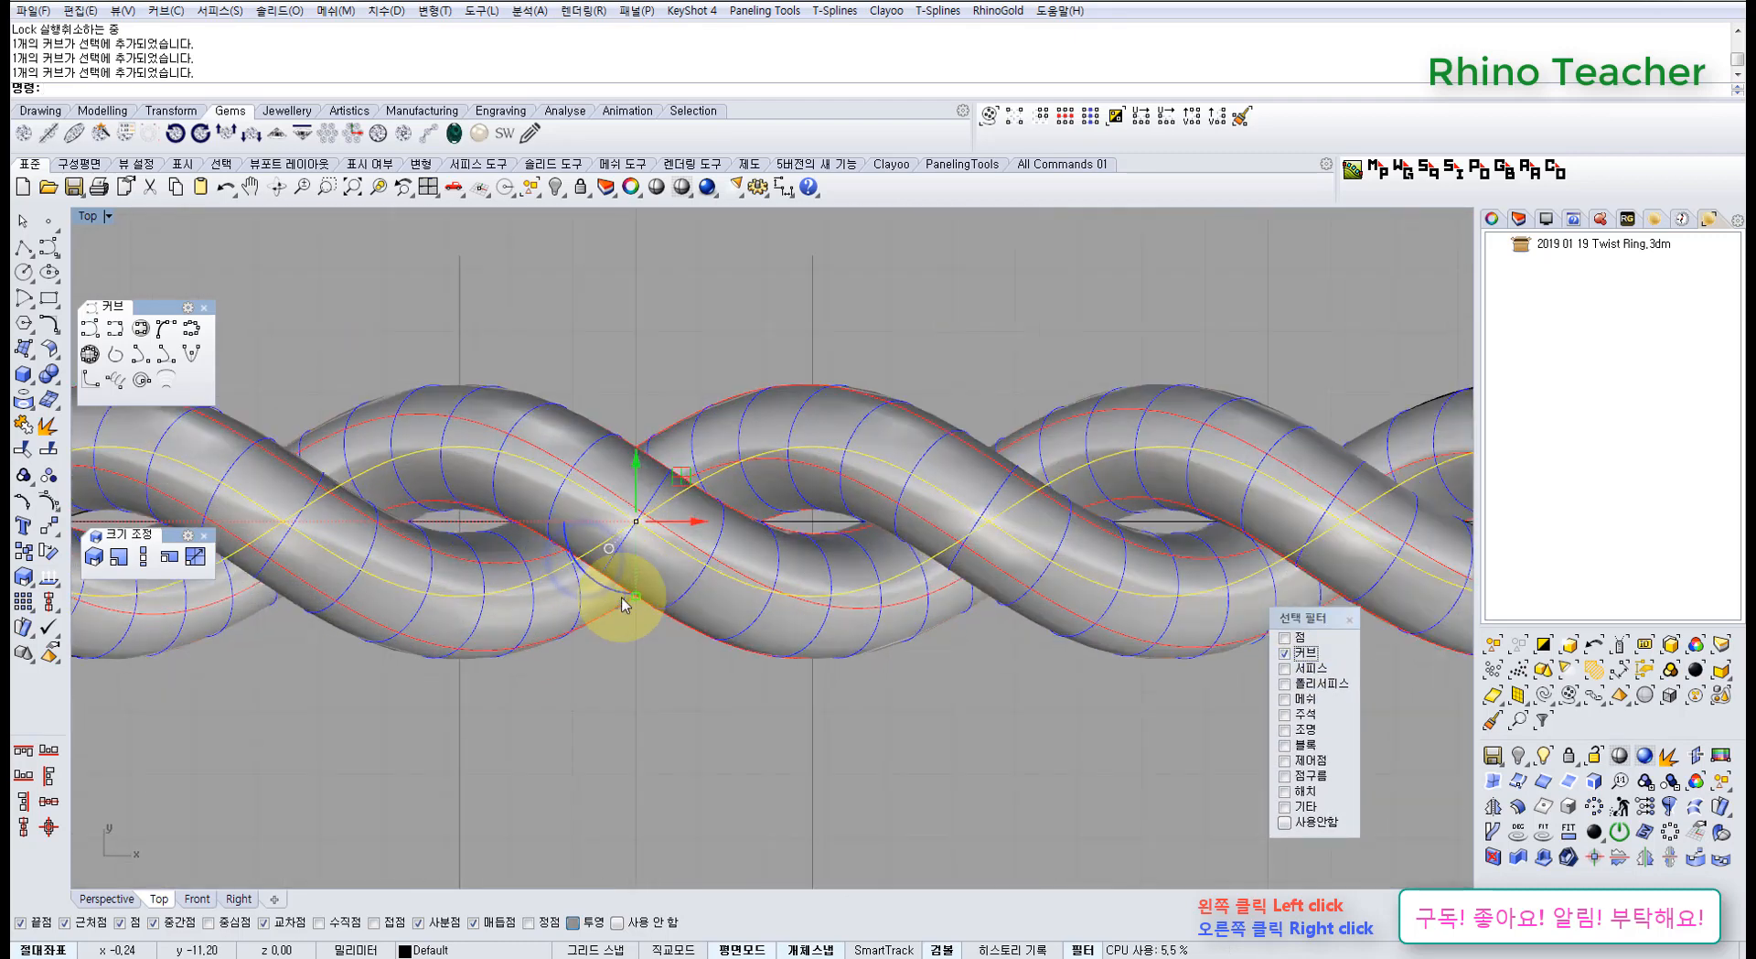
left_click_drag(639, 596, 627, 587)
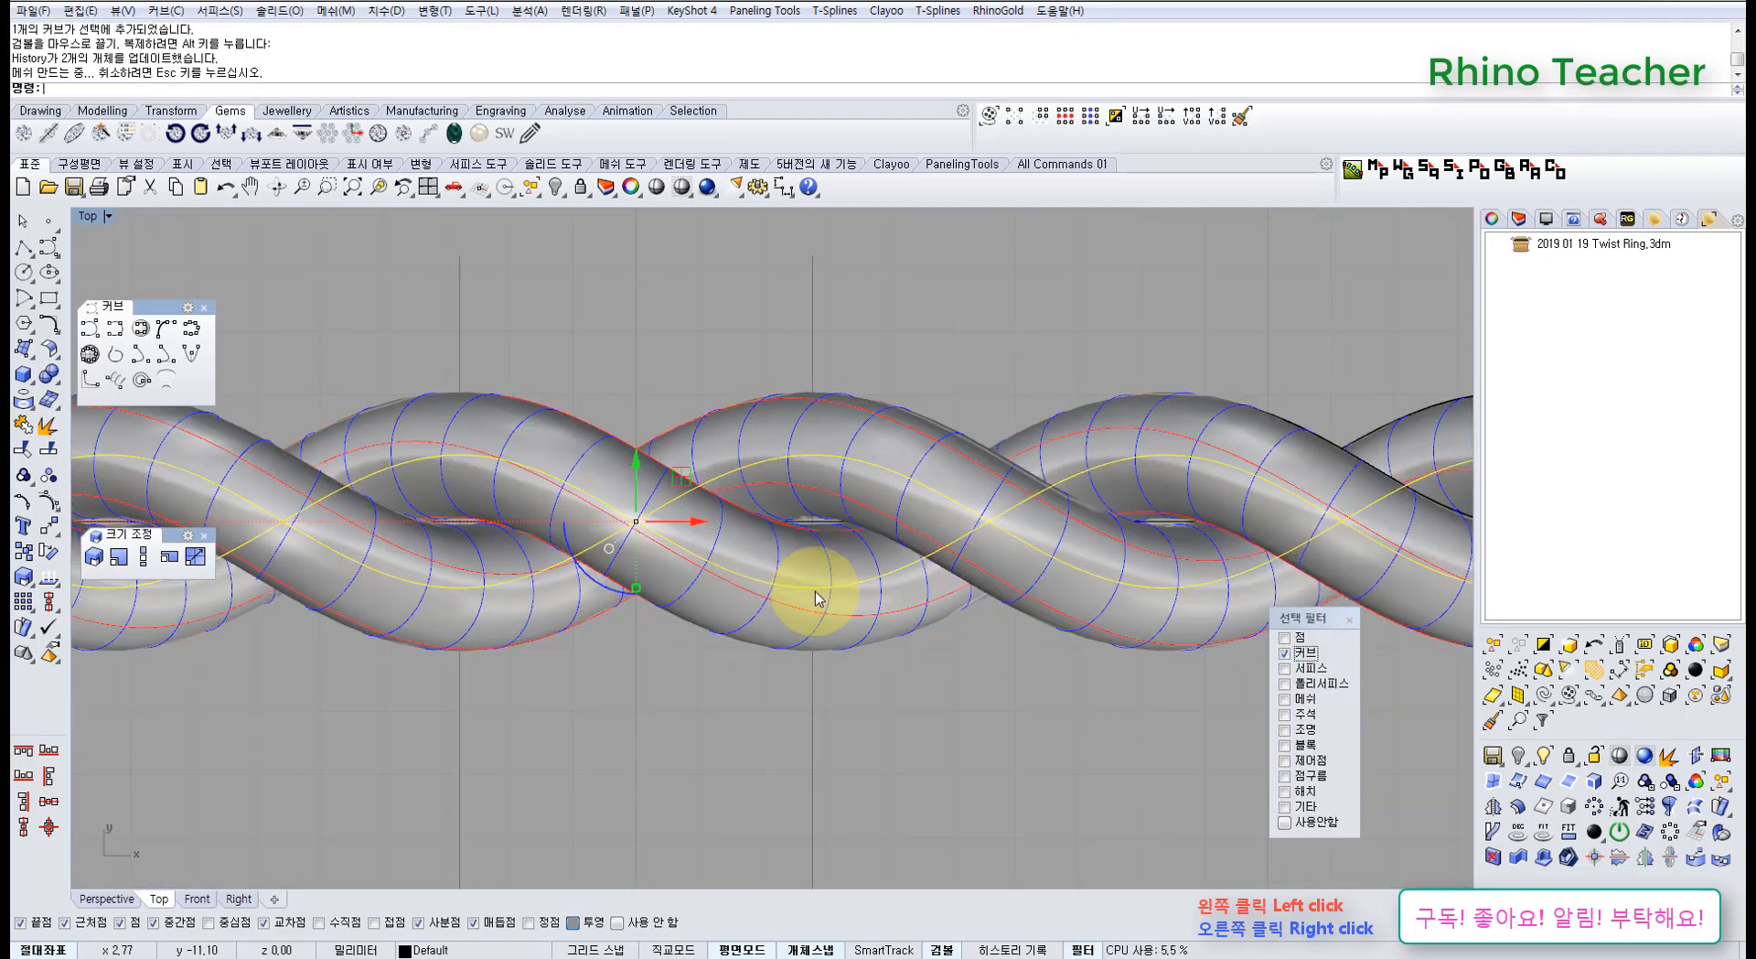
Reduce the height of both helices along Z in the Front view so the pipes twist tightly together
scroll(732, 569, "down", 4)
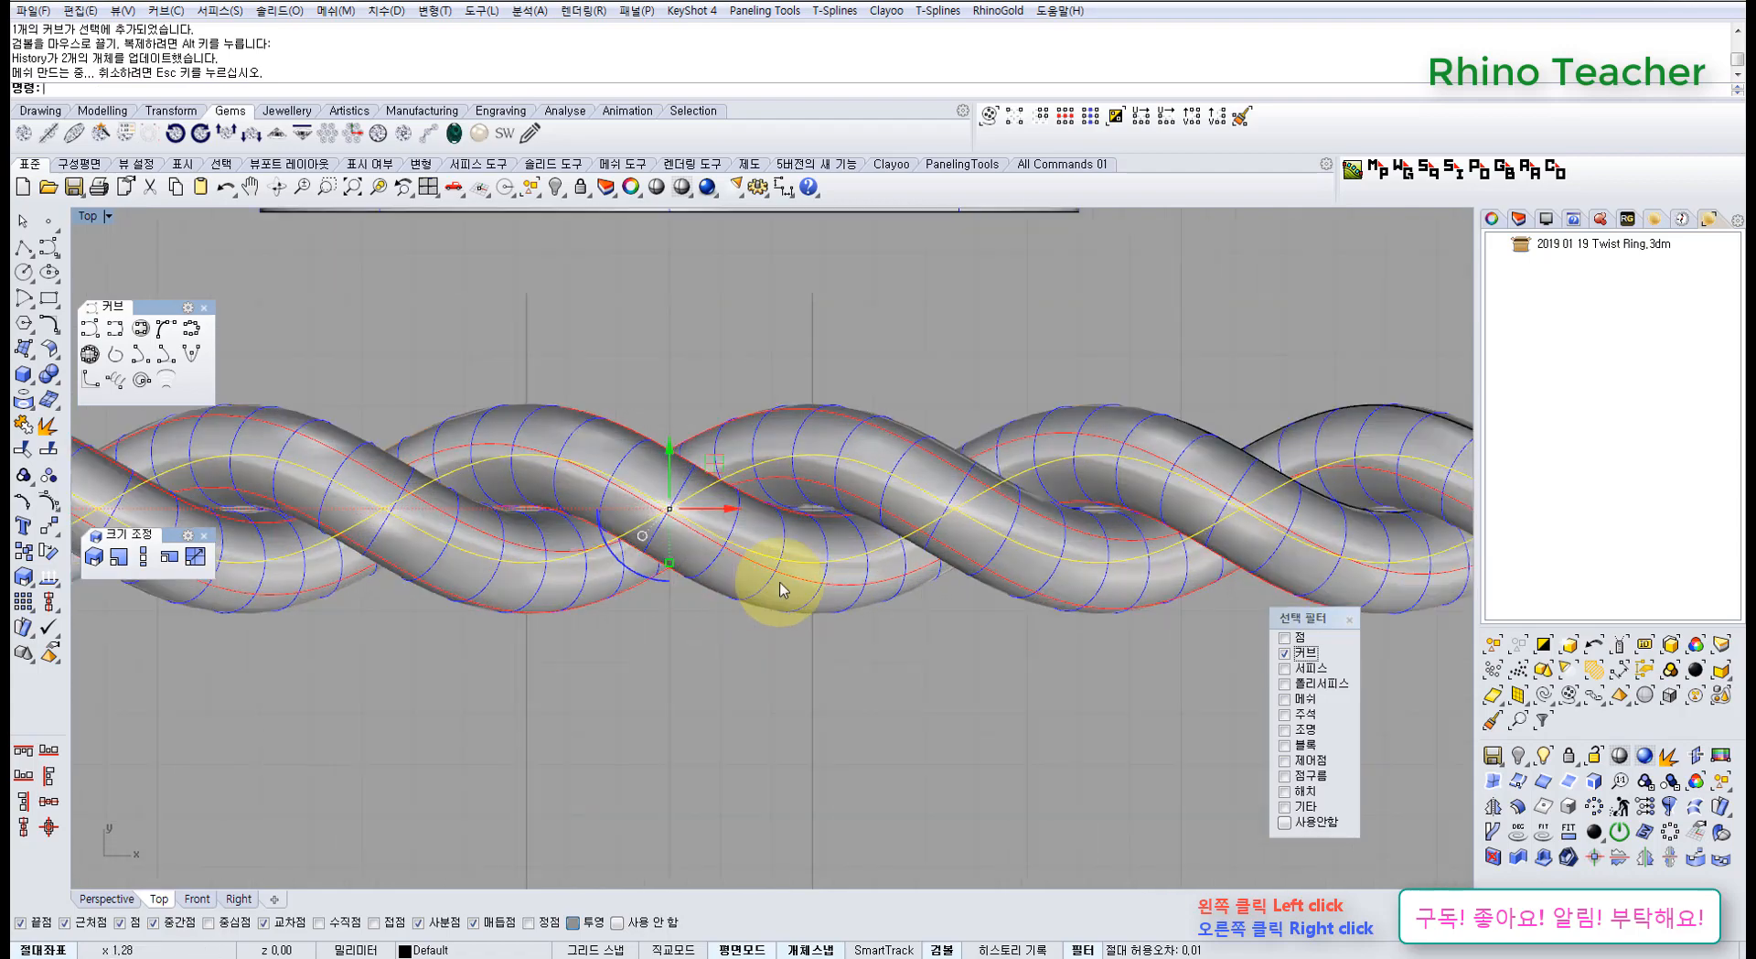
scroll(718, 628, "up", 2)
scroll(712, 663, "down", 2)
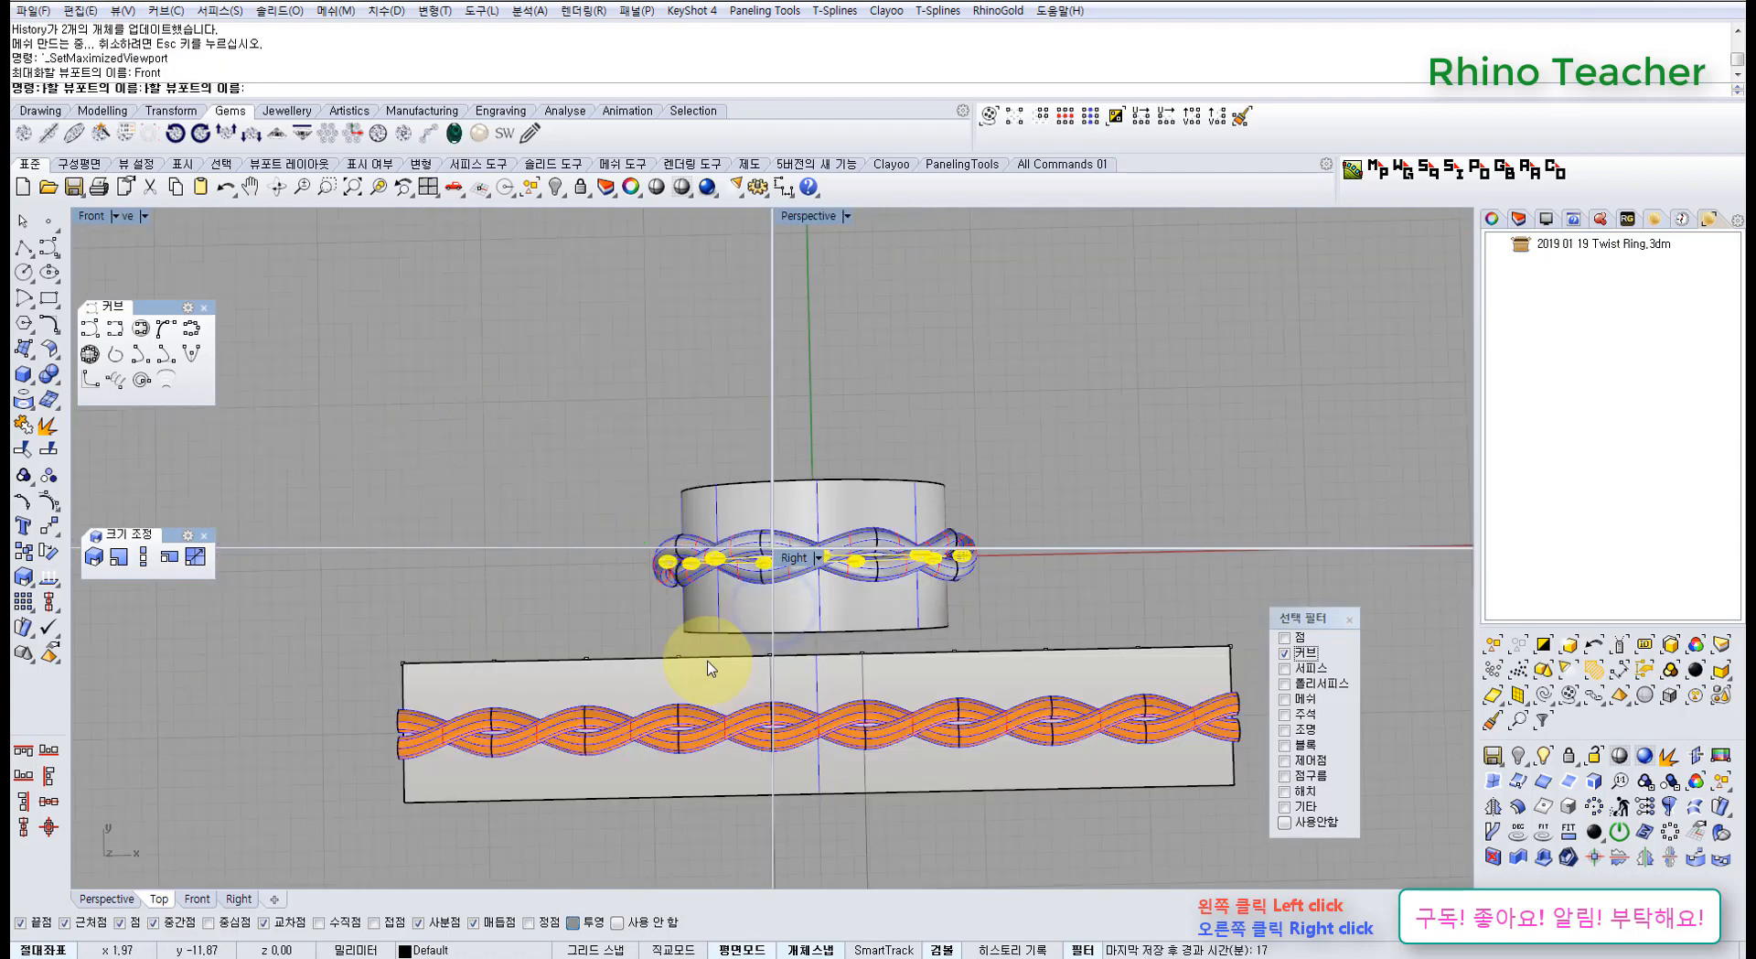
key("ctrl+F2")
scroll(695, 658, "down", 3)
scroll(684, 627, "up", 2)
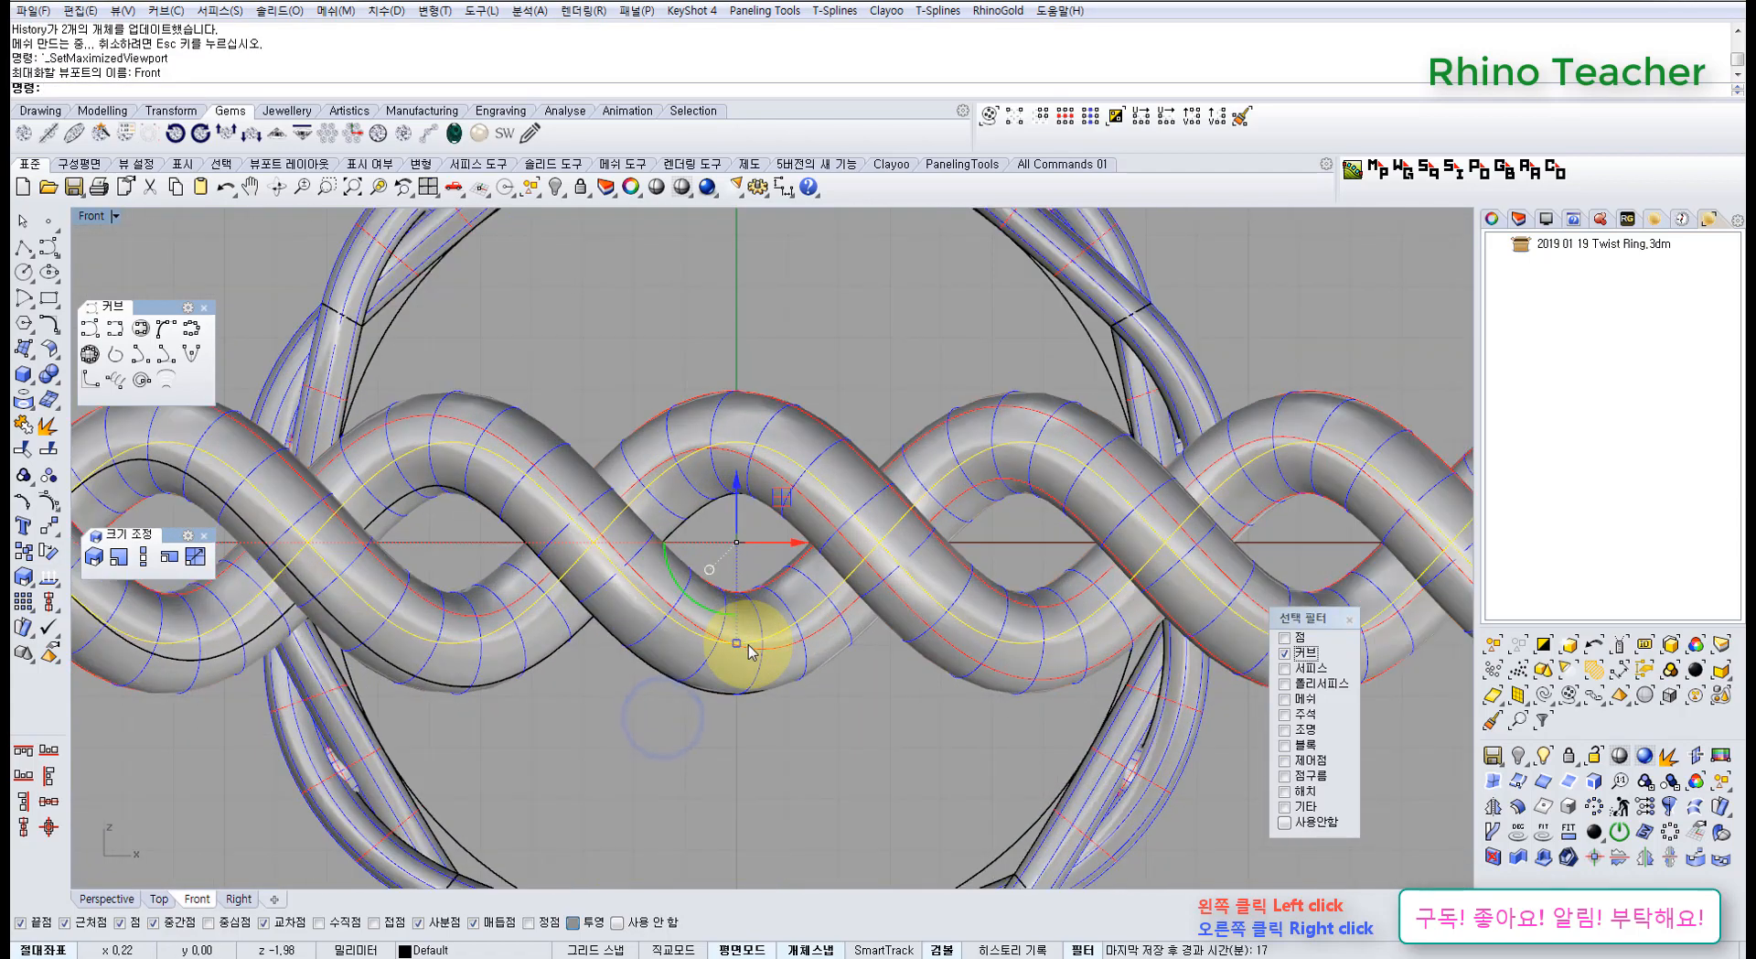
mouse_move(732, 639)
left_mouse_down()
mouse_move(736, 595)
mouse_move(743, 617)
left_mouse_up()
scroll(738, 592, "up", 3)
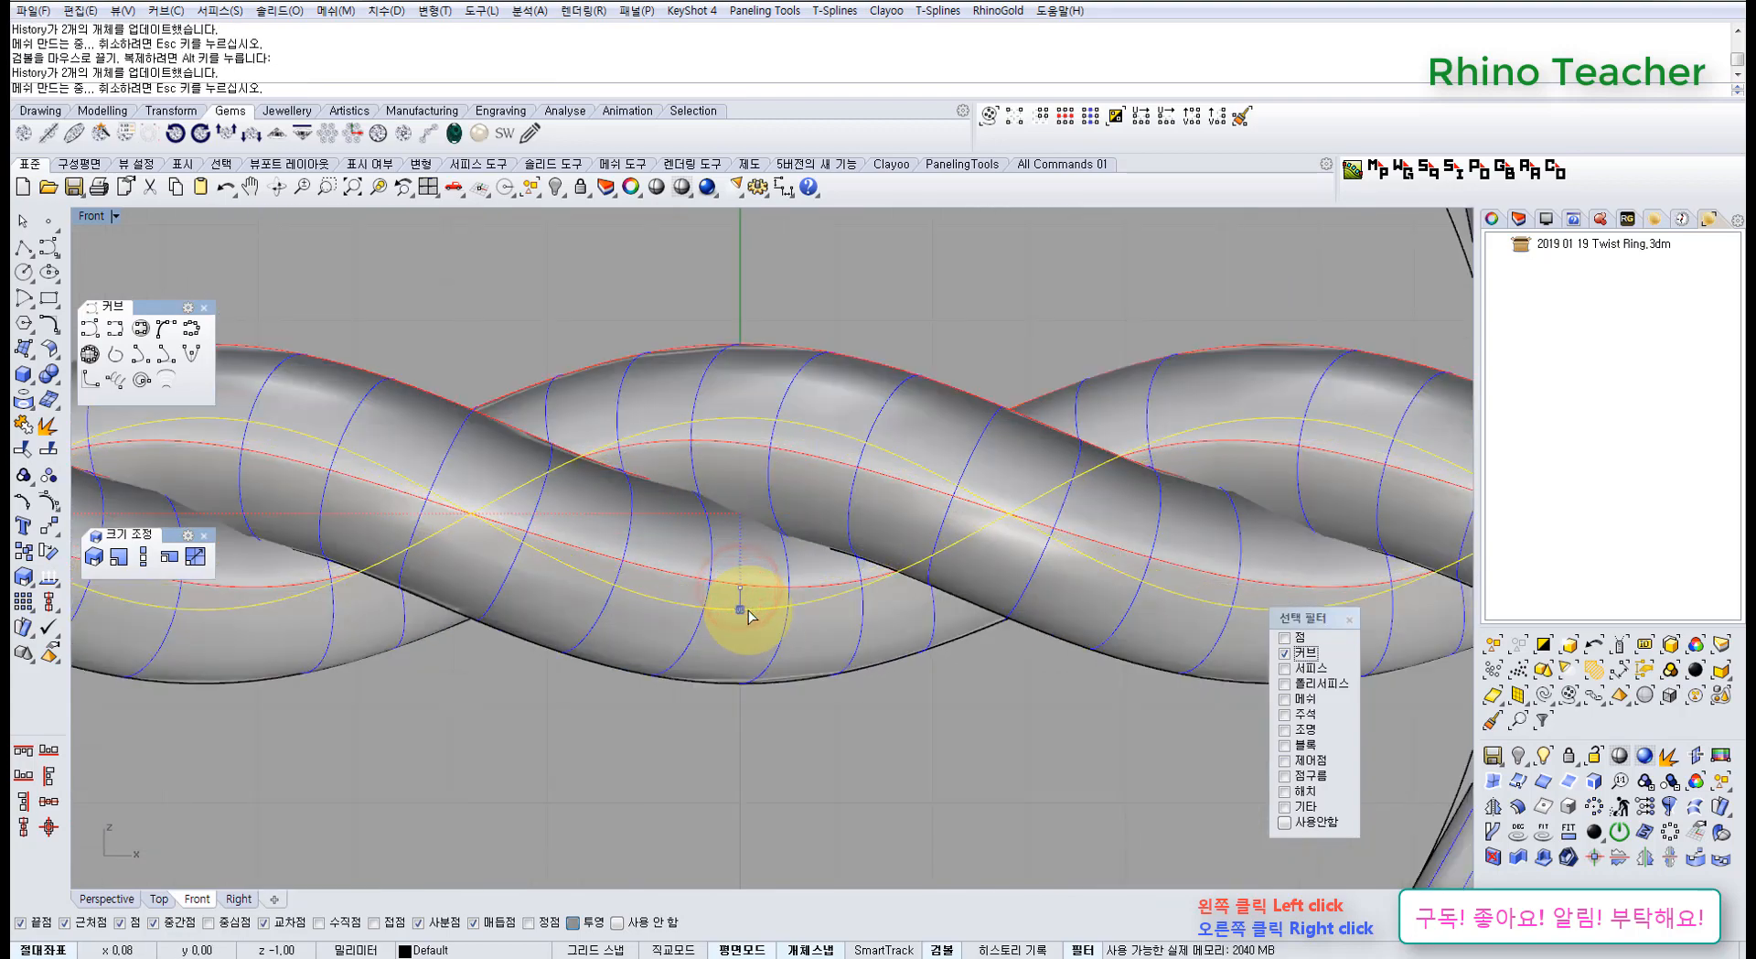
scroll(748, 616, "down", 2)
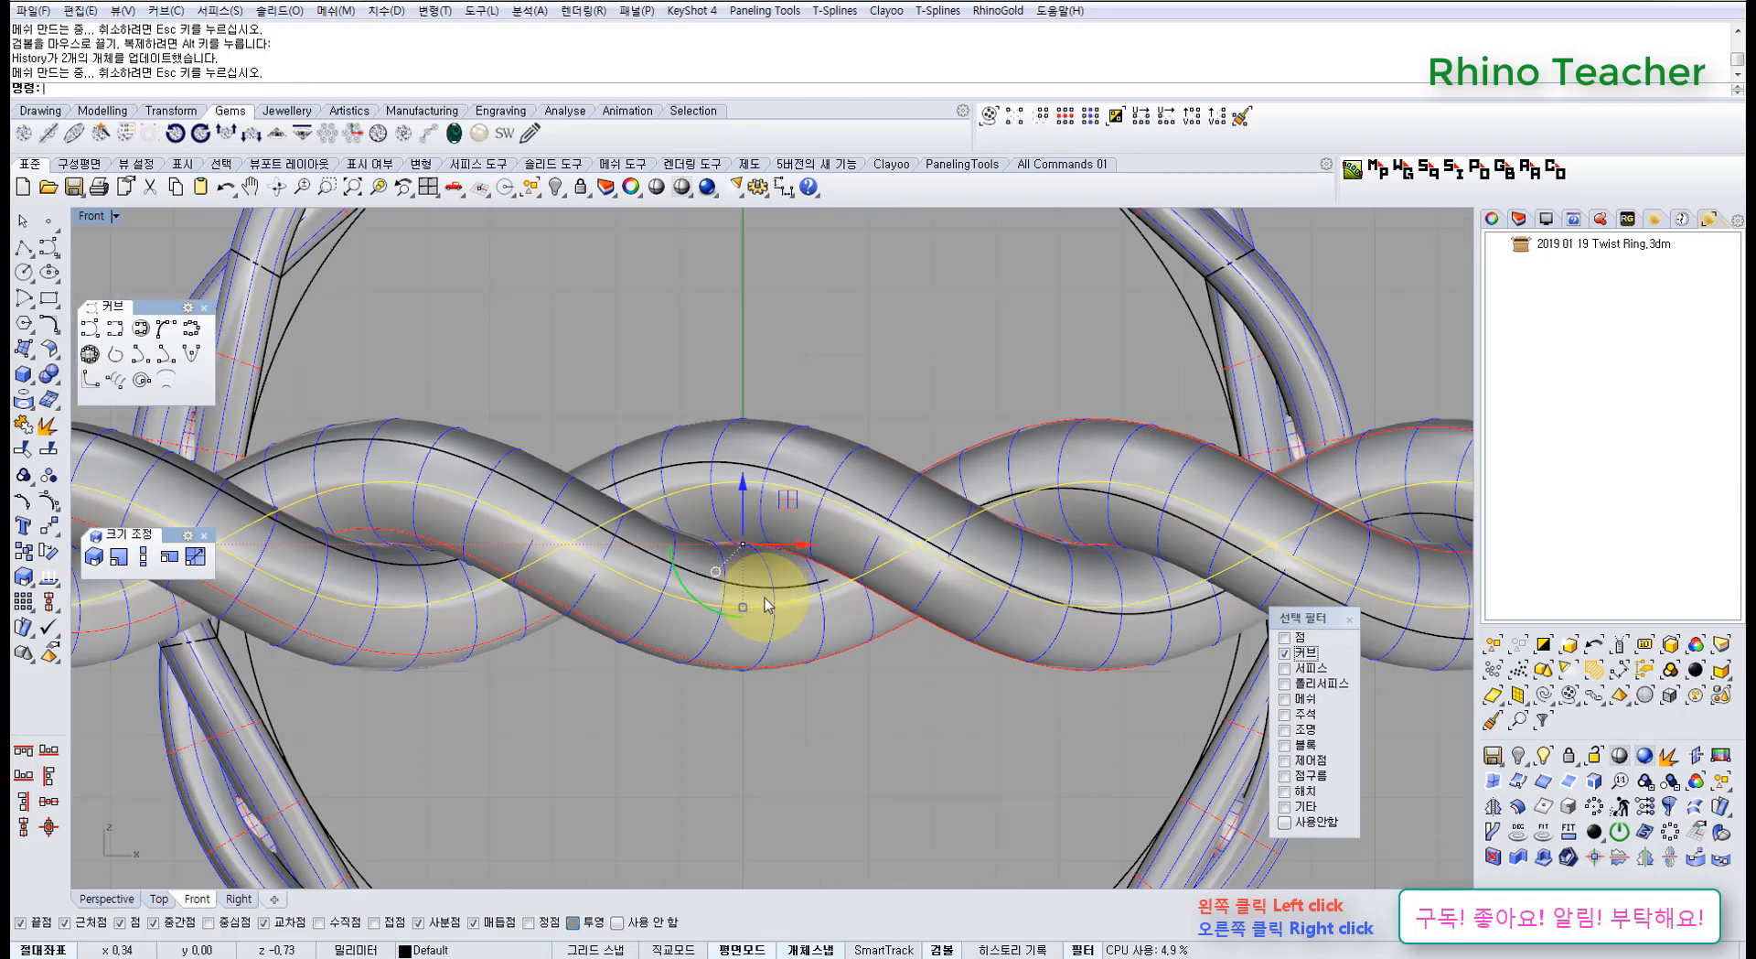
scroll(766, 605, "down", 3)
scroll(765, 606, "up", 4)
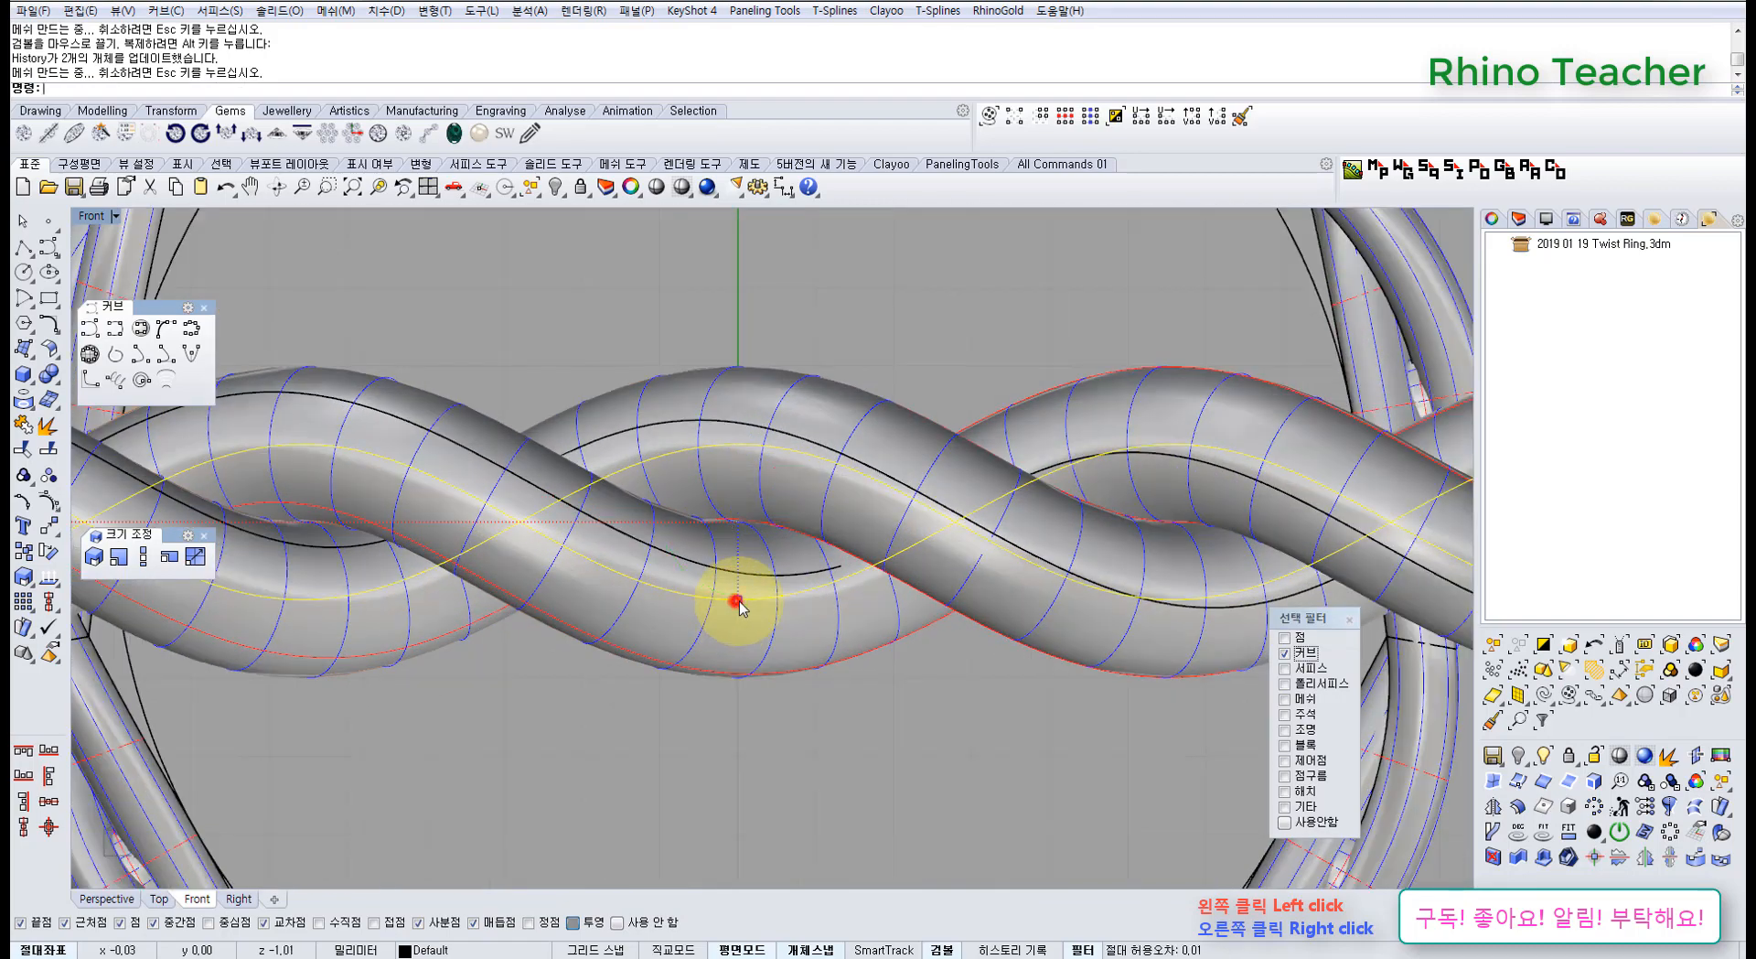
Scale the two twist path curves down vertically in the Front view to flatten the pipe braid
left_click_drag(739, 604, 738, 572)
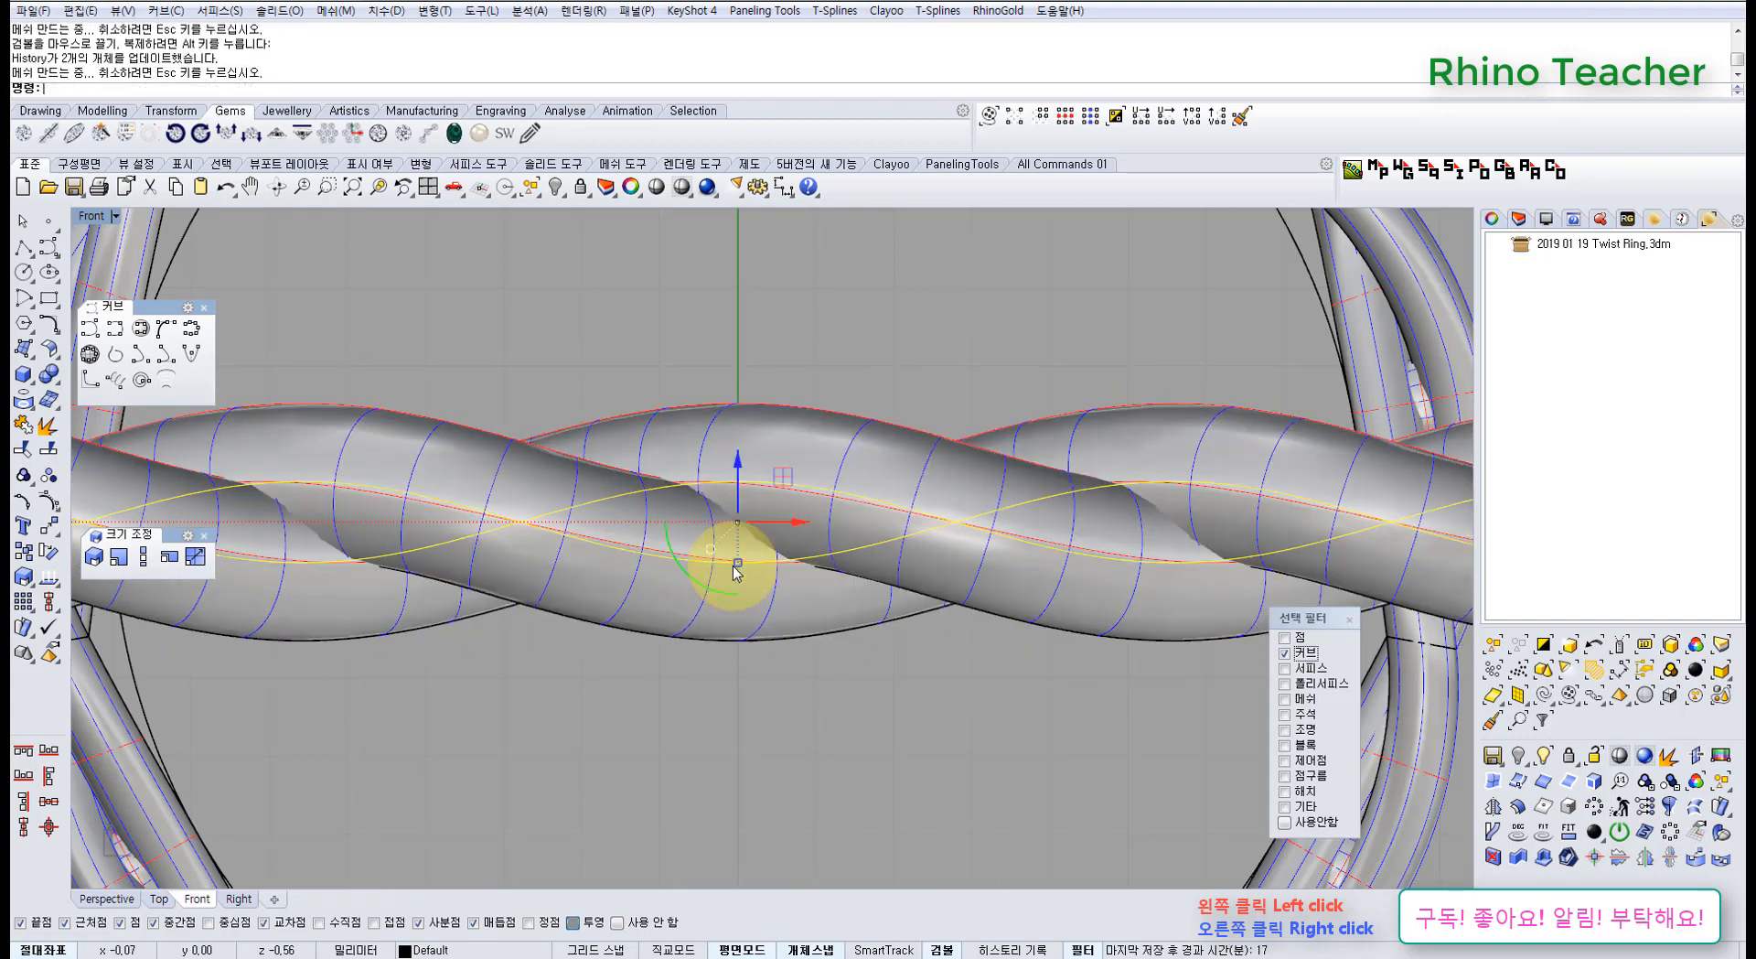
scroll(739, 579, "down", 4)
key("ctrl+F1")
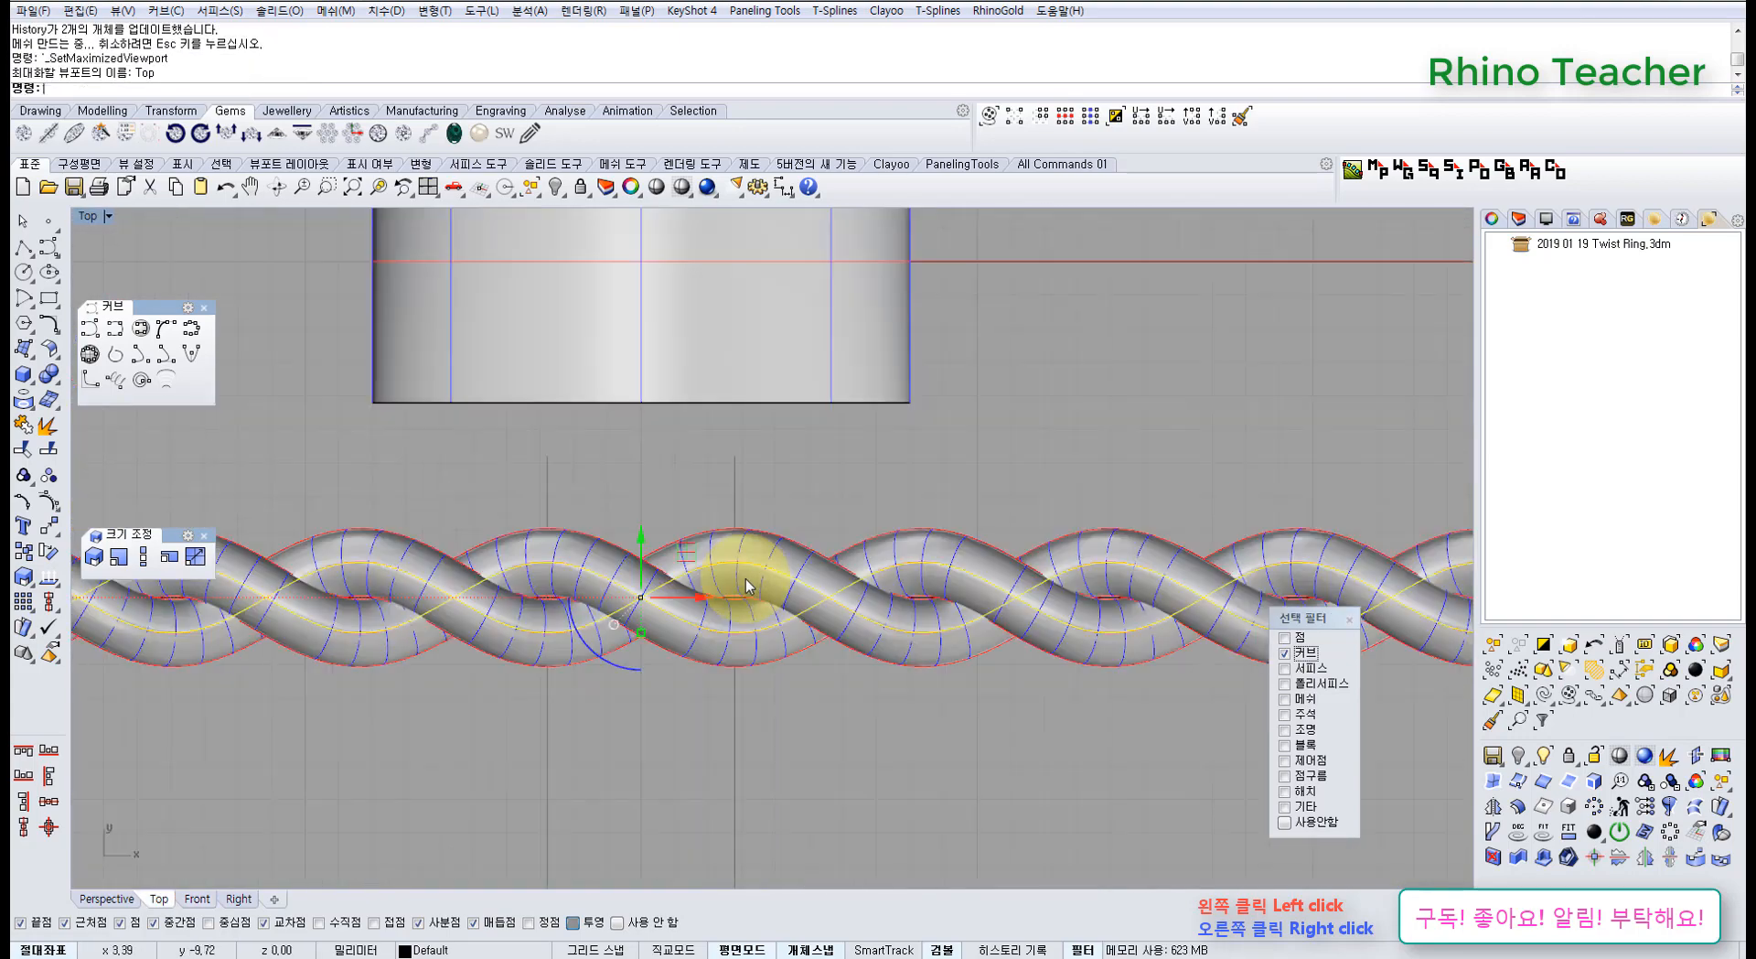
scroll(743, 614, "up", 6)
scroll(757, 619, "down", 4)
right_click_drag(805, 625, 1004, 629)
key("ctrl+F2")
right_click_drag(761, 675, 717, 674)
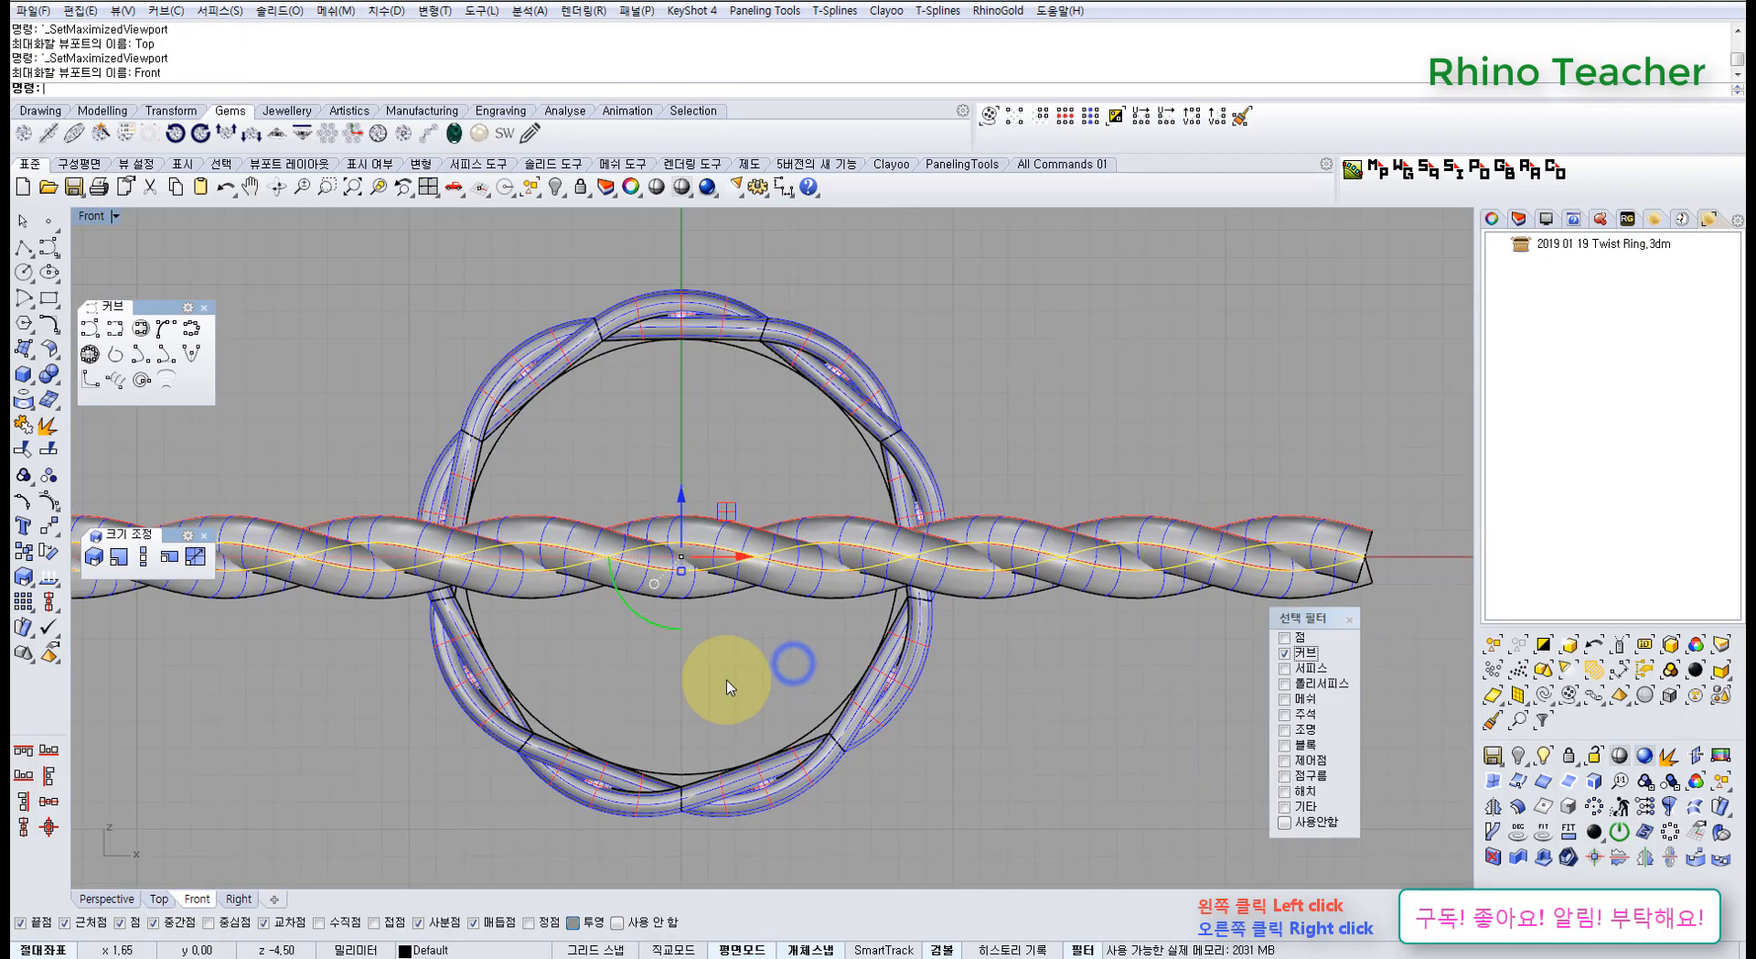
scroll(640, 622, "up", 3)
scroll(619, 624, "up", 2)
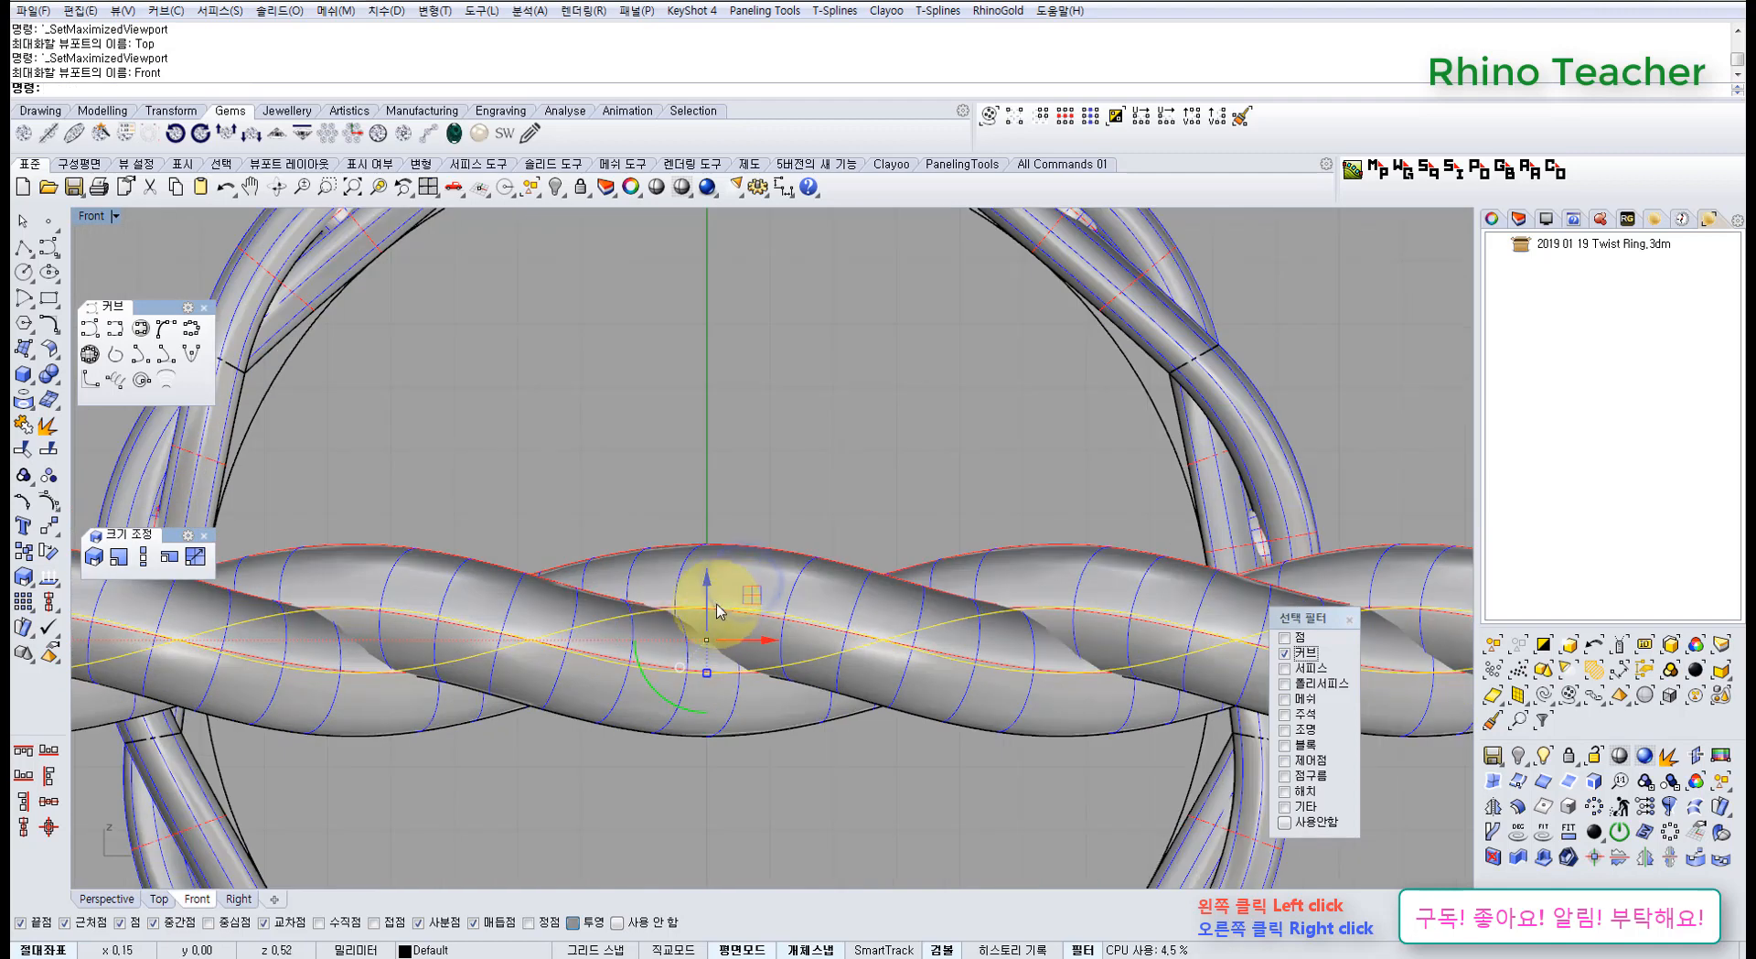
Raise the twist curves in the Front view, fine-tuning with 0.1 and 0.01 mm nudges until the pipes' underside rests on the horizontal axis
left_click_drag(710, 596, 717, 470)
scroll(687, 573, "up", 2)
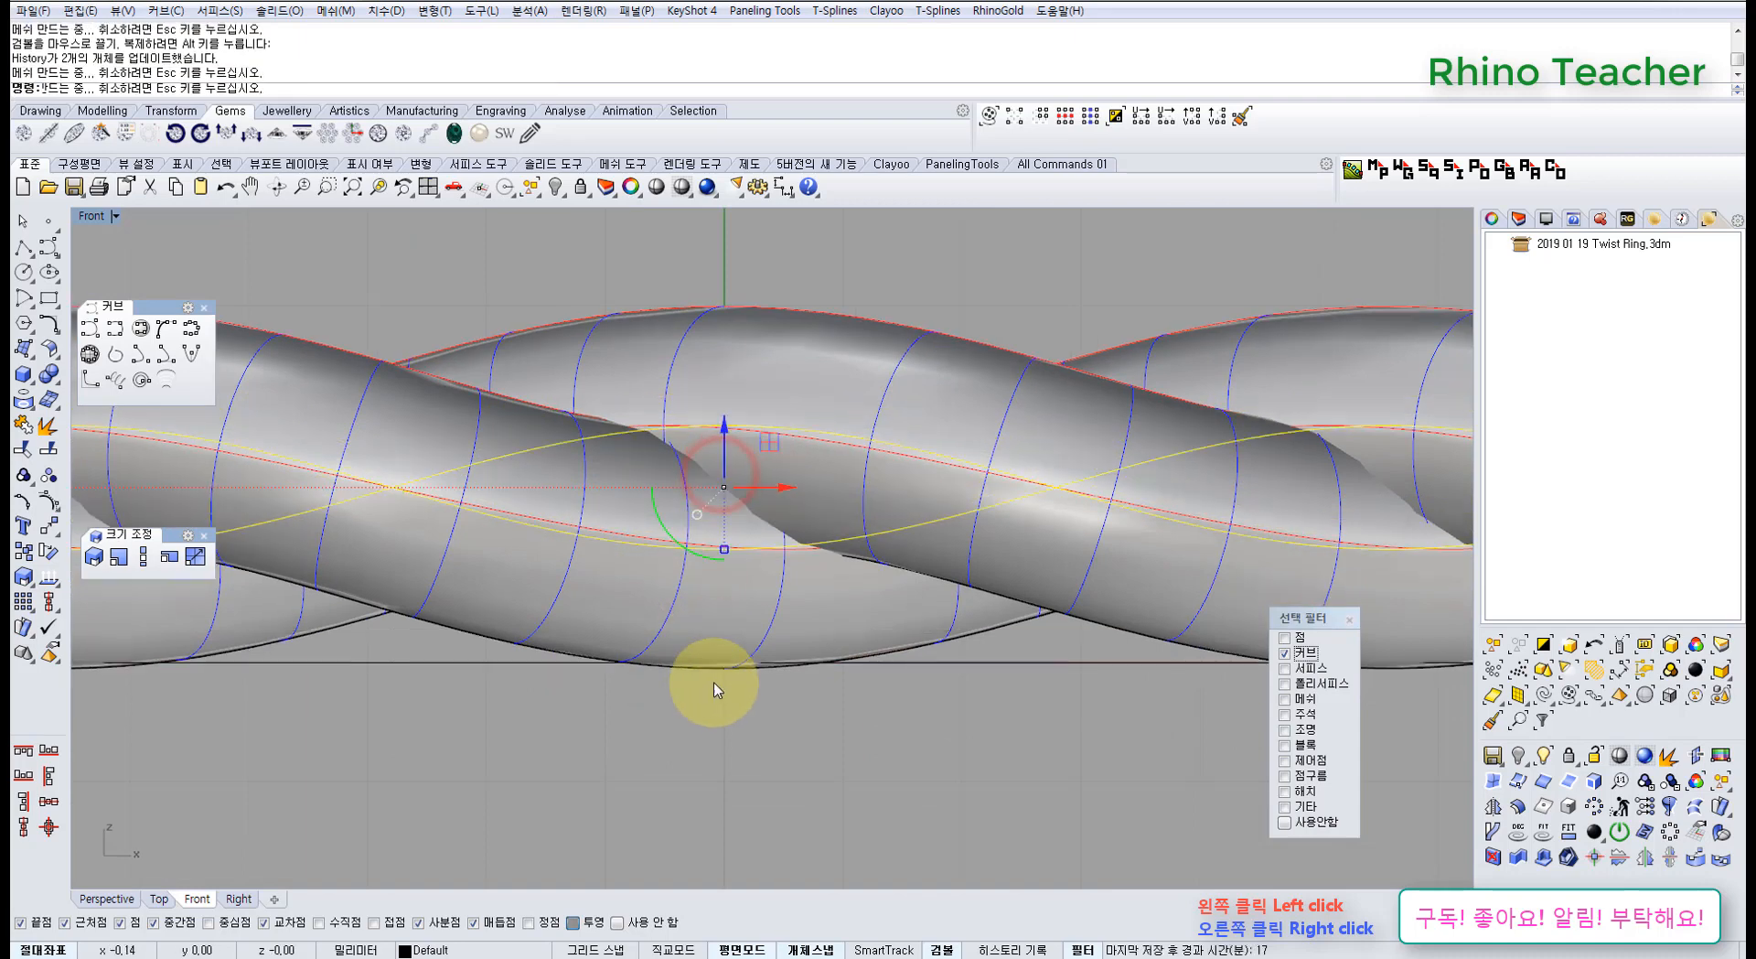
scroll(708, 688, "up", 5)
scroll(738, 717, "up", 2)
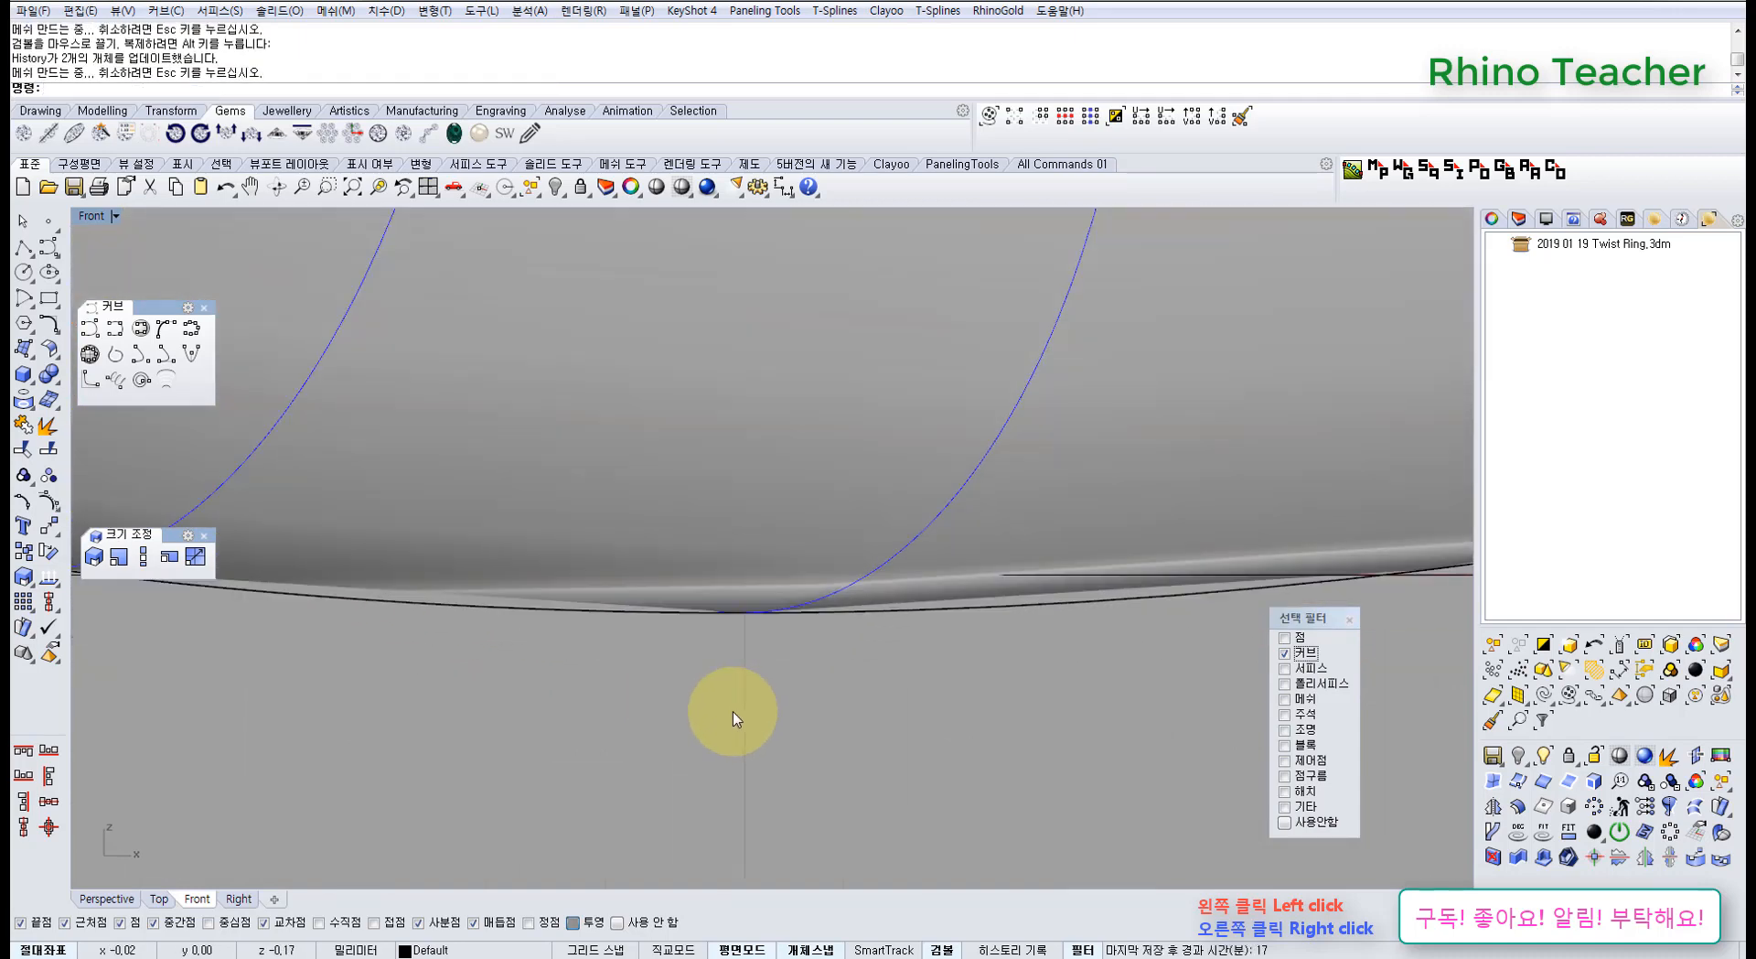
key("alt+Up")
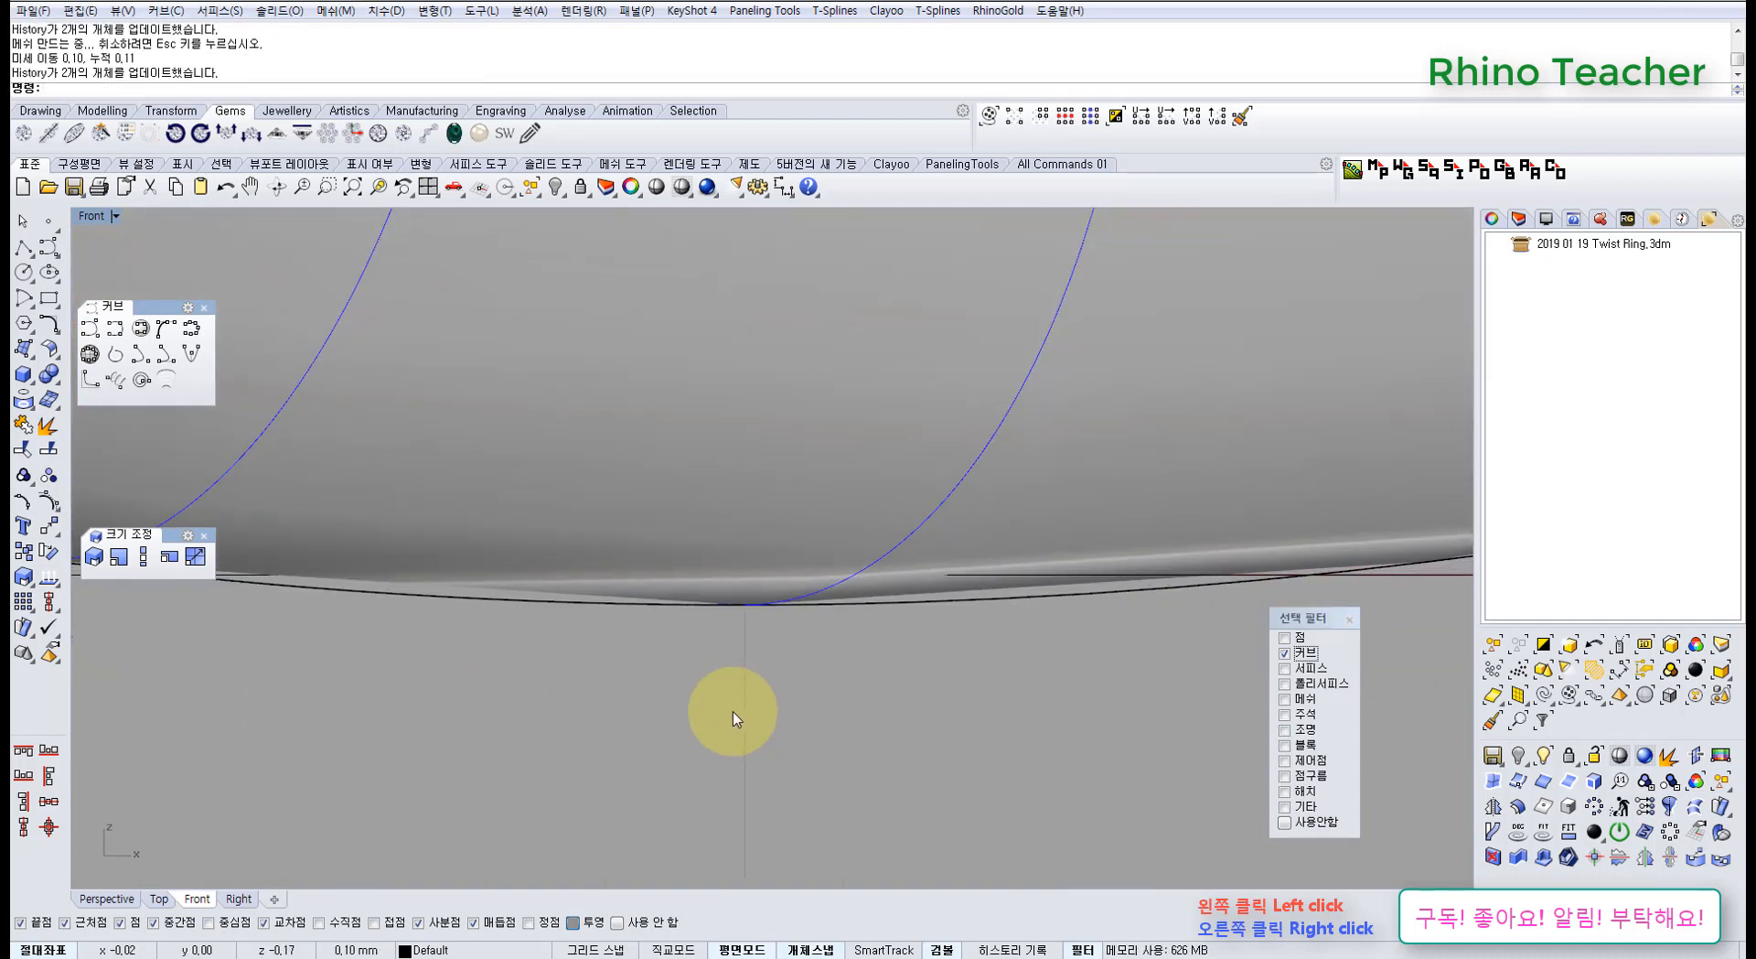
key("alt+Down")
key("alt+Down")
key("alt+Down")
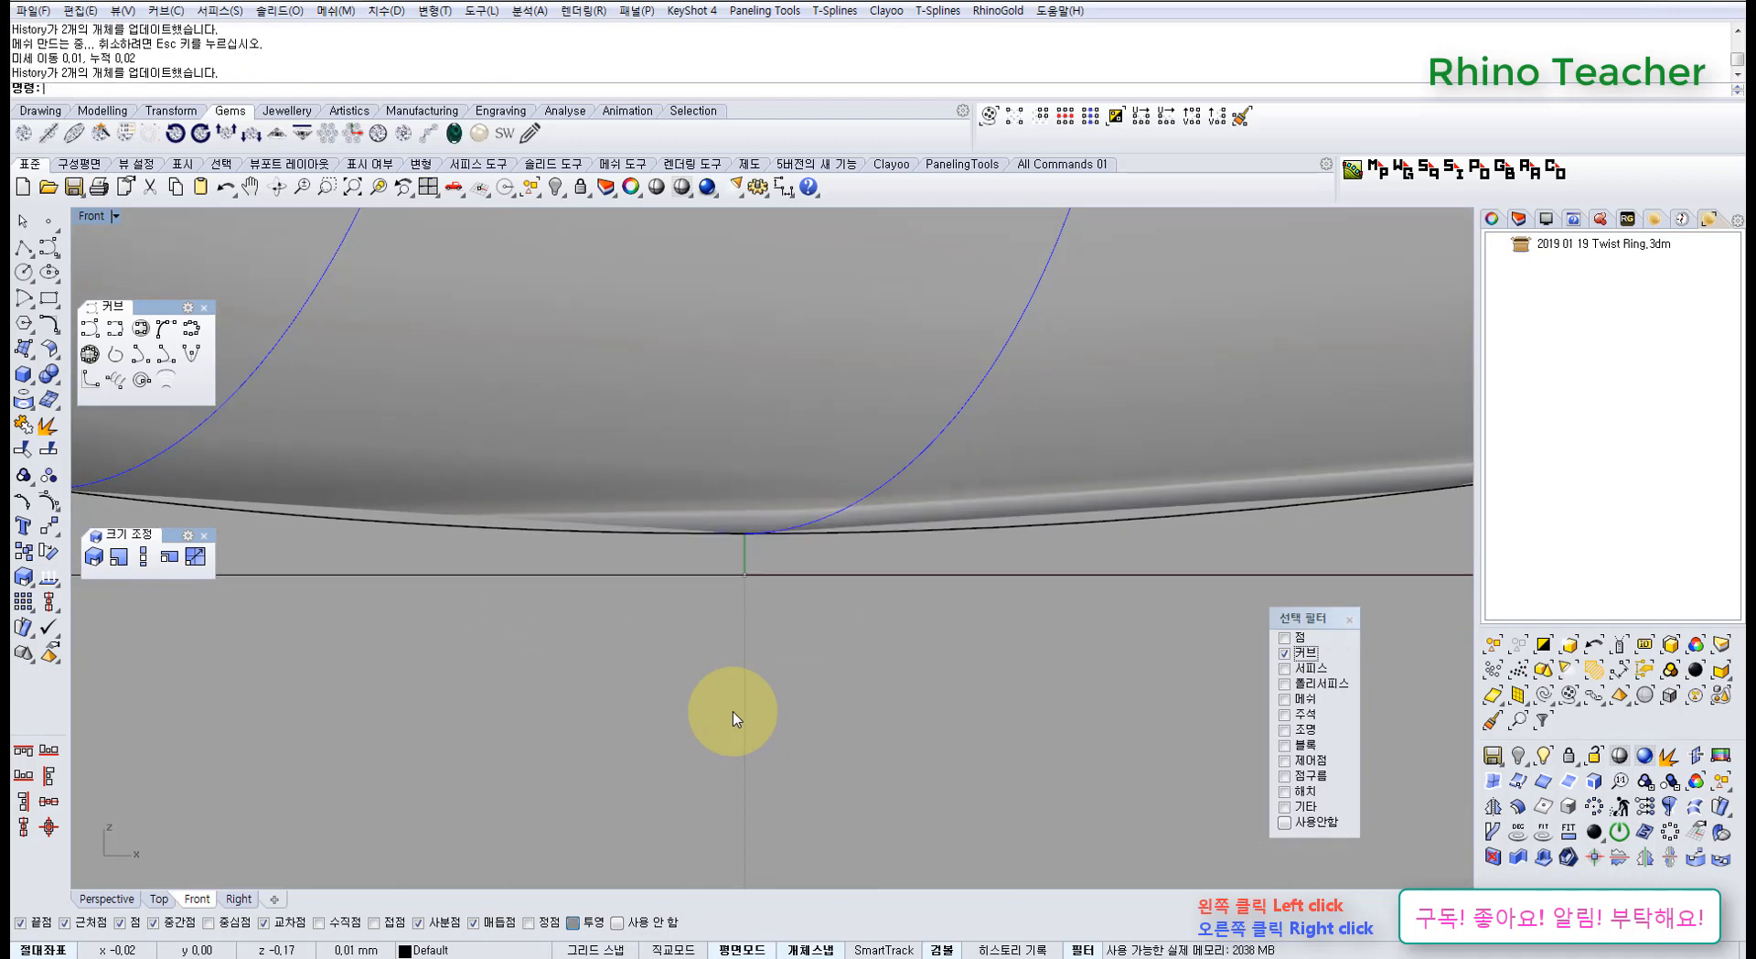
key("alt+Down")
key("alt+Down")
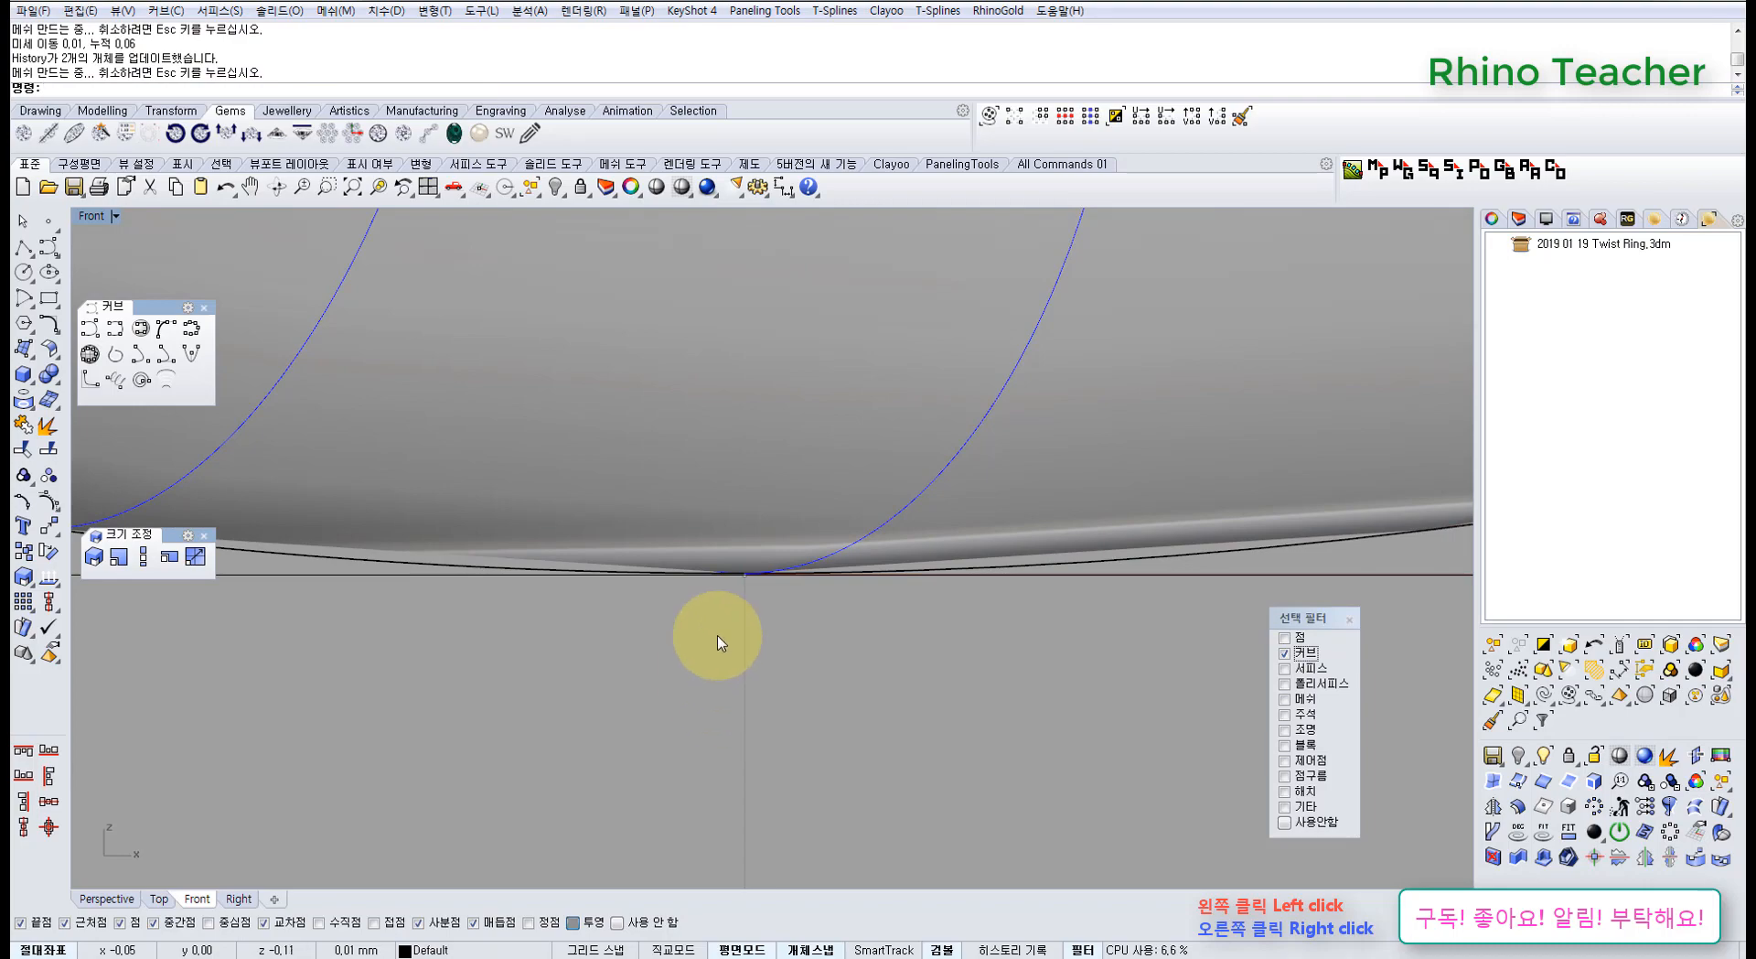
scroll(710, 634, "down", 10)
scroll(645, 565, "down", 5)
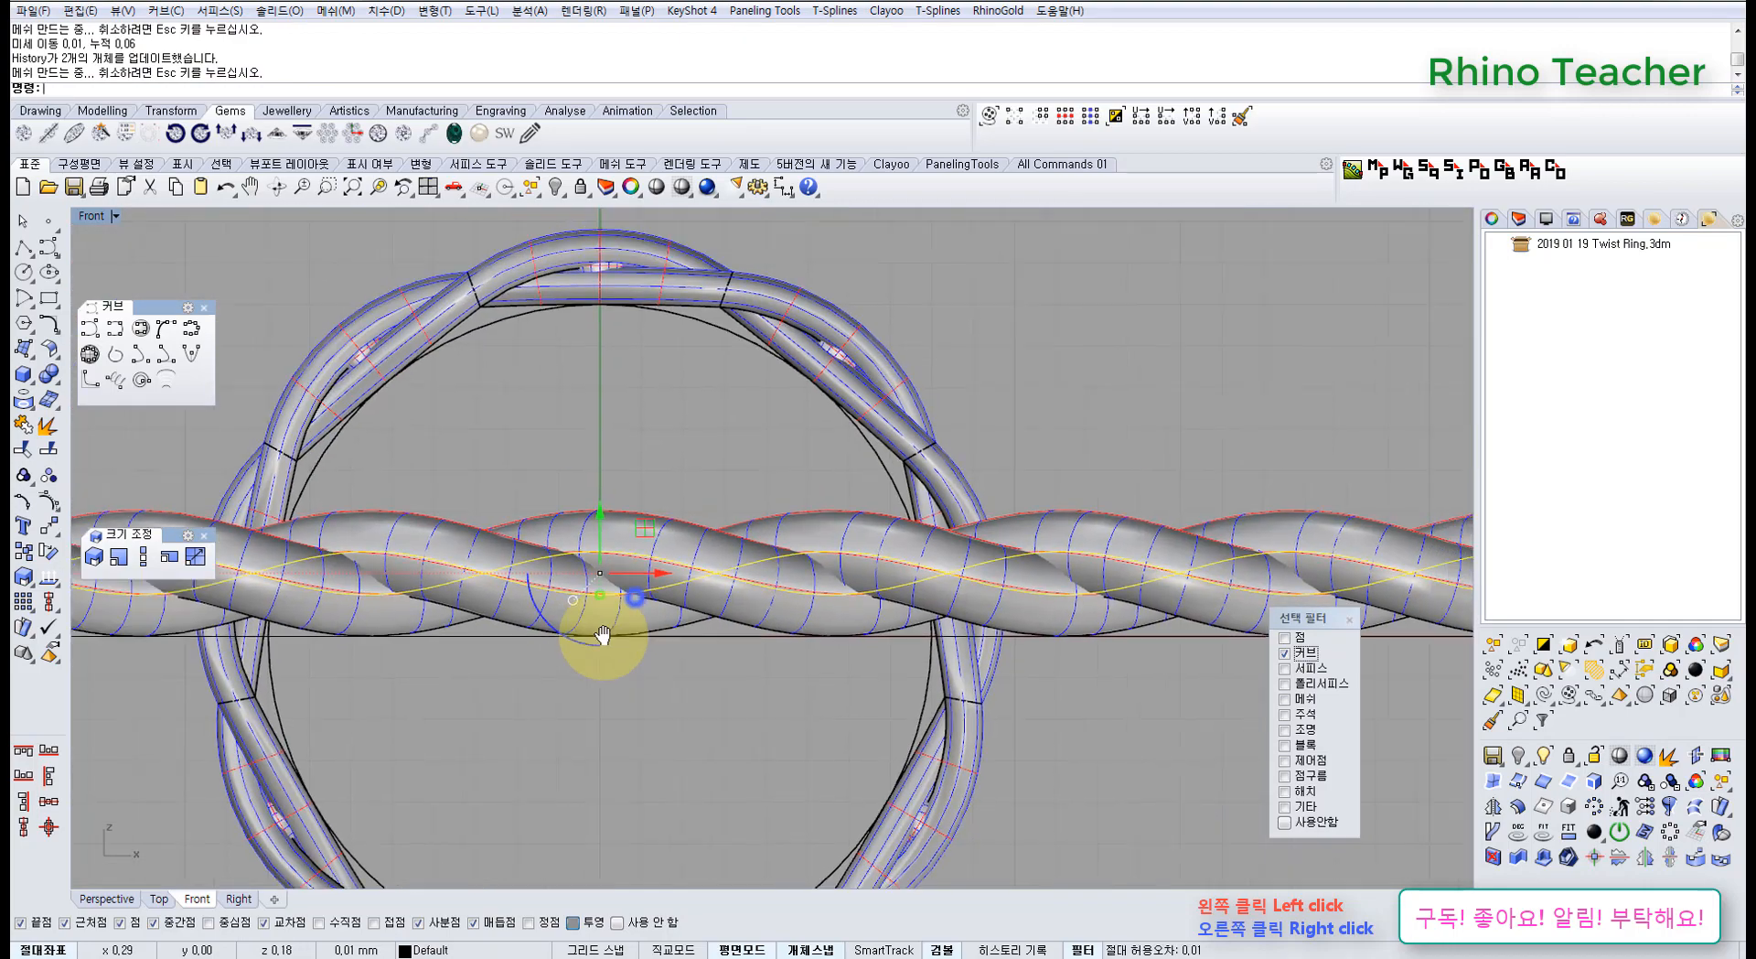
key("ctrl+F4")
right_click_drag(568, 673, 761, 673)
middle_click(778, 651)
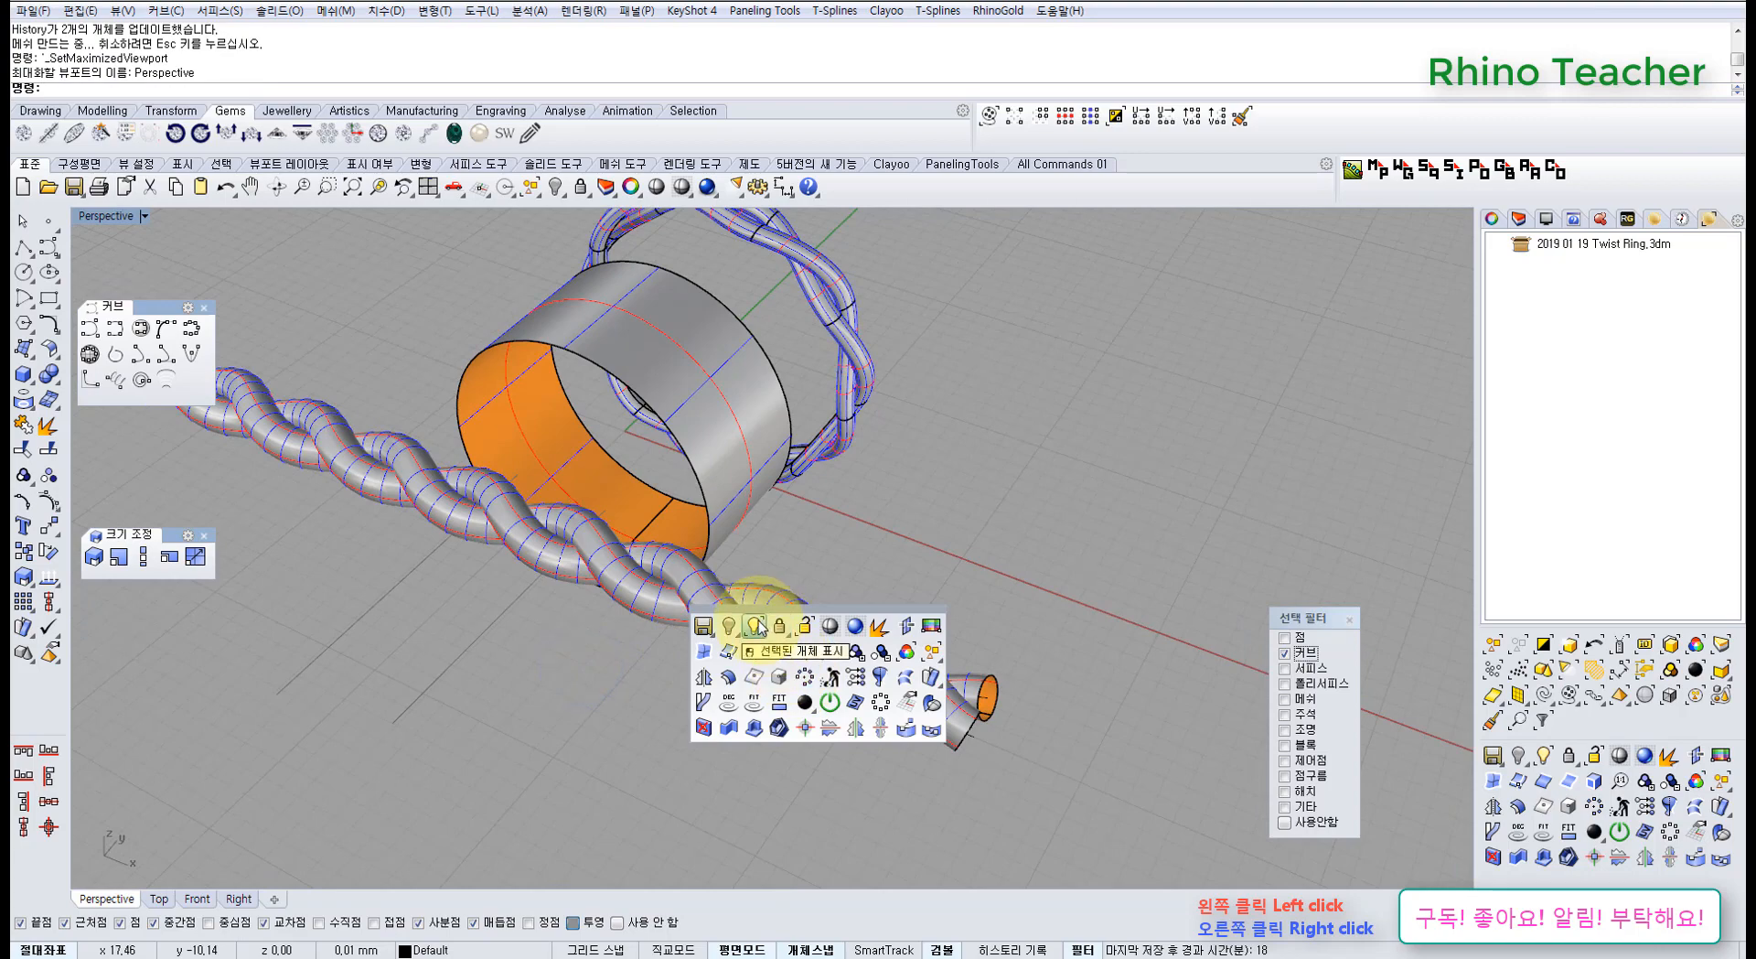
left_click(757, 629)
right_click(705, 673)
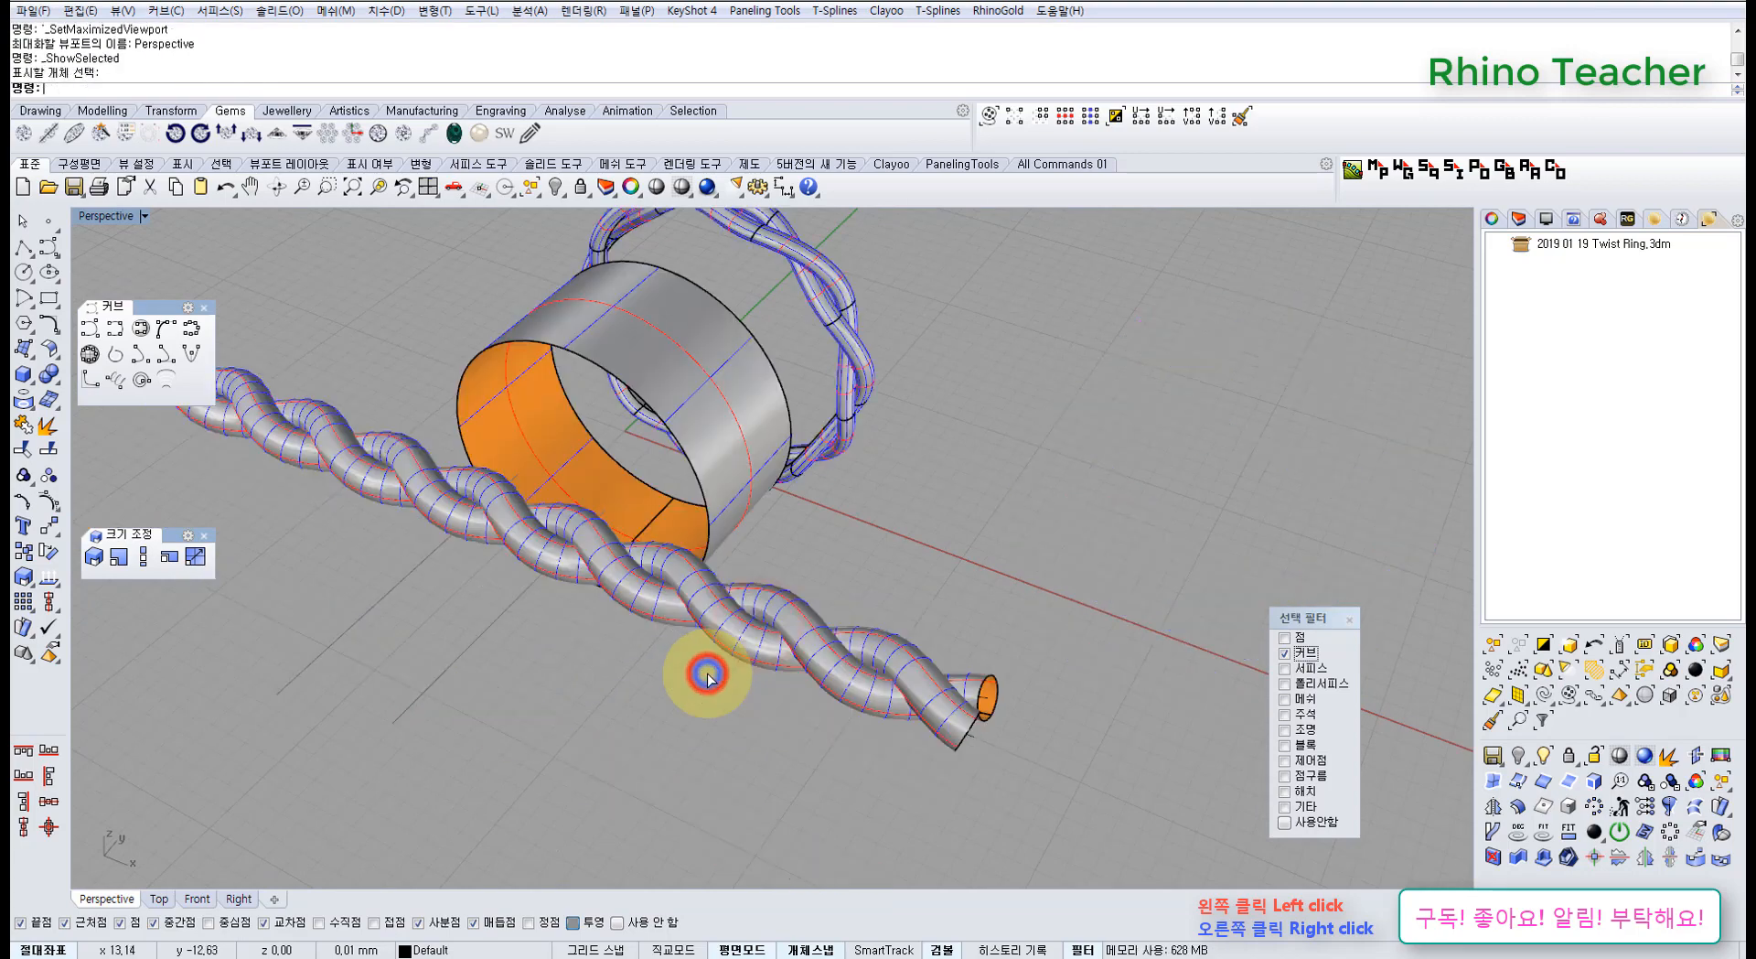
right_click(777, 655)
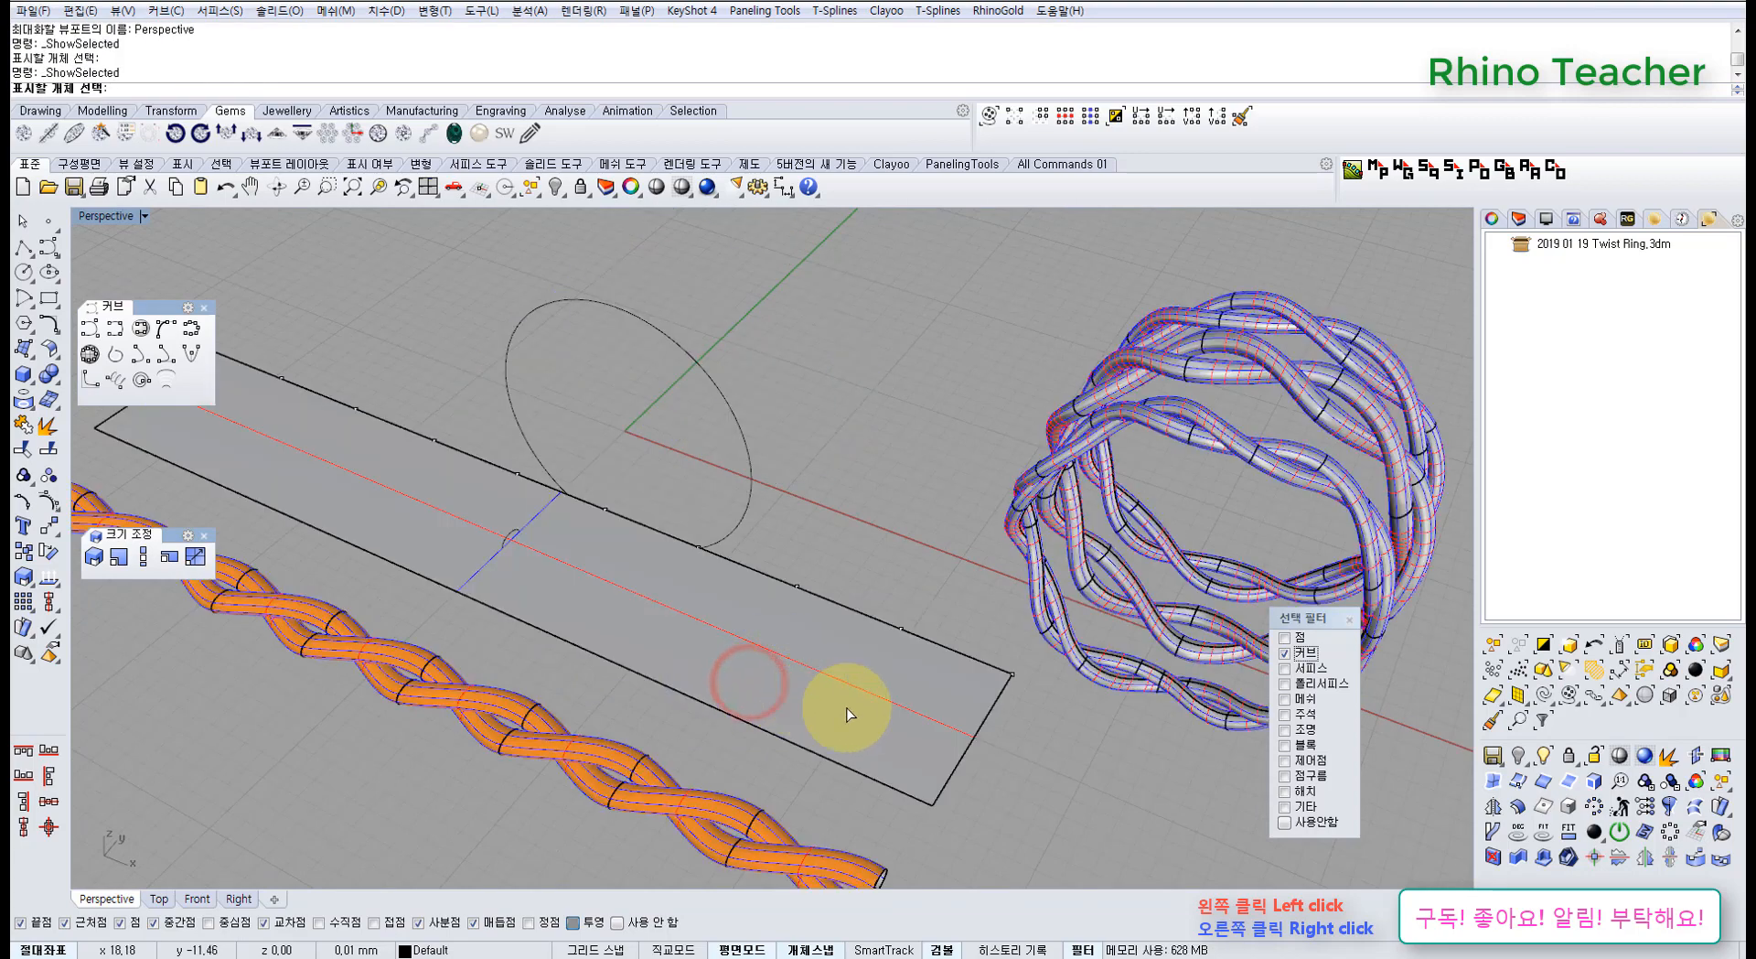
left_click(920, 735)
key("Escape")
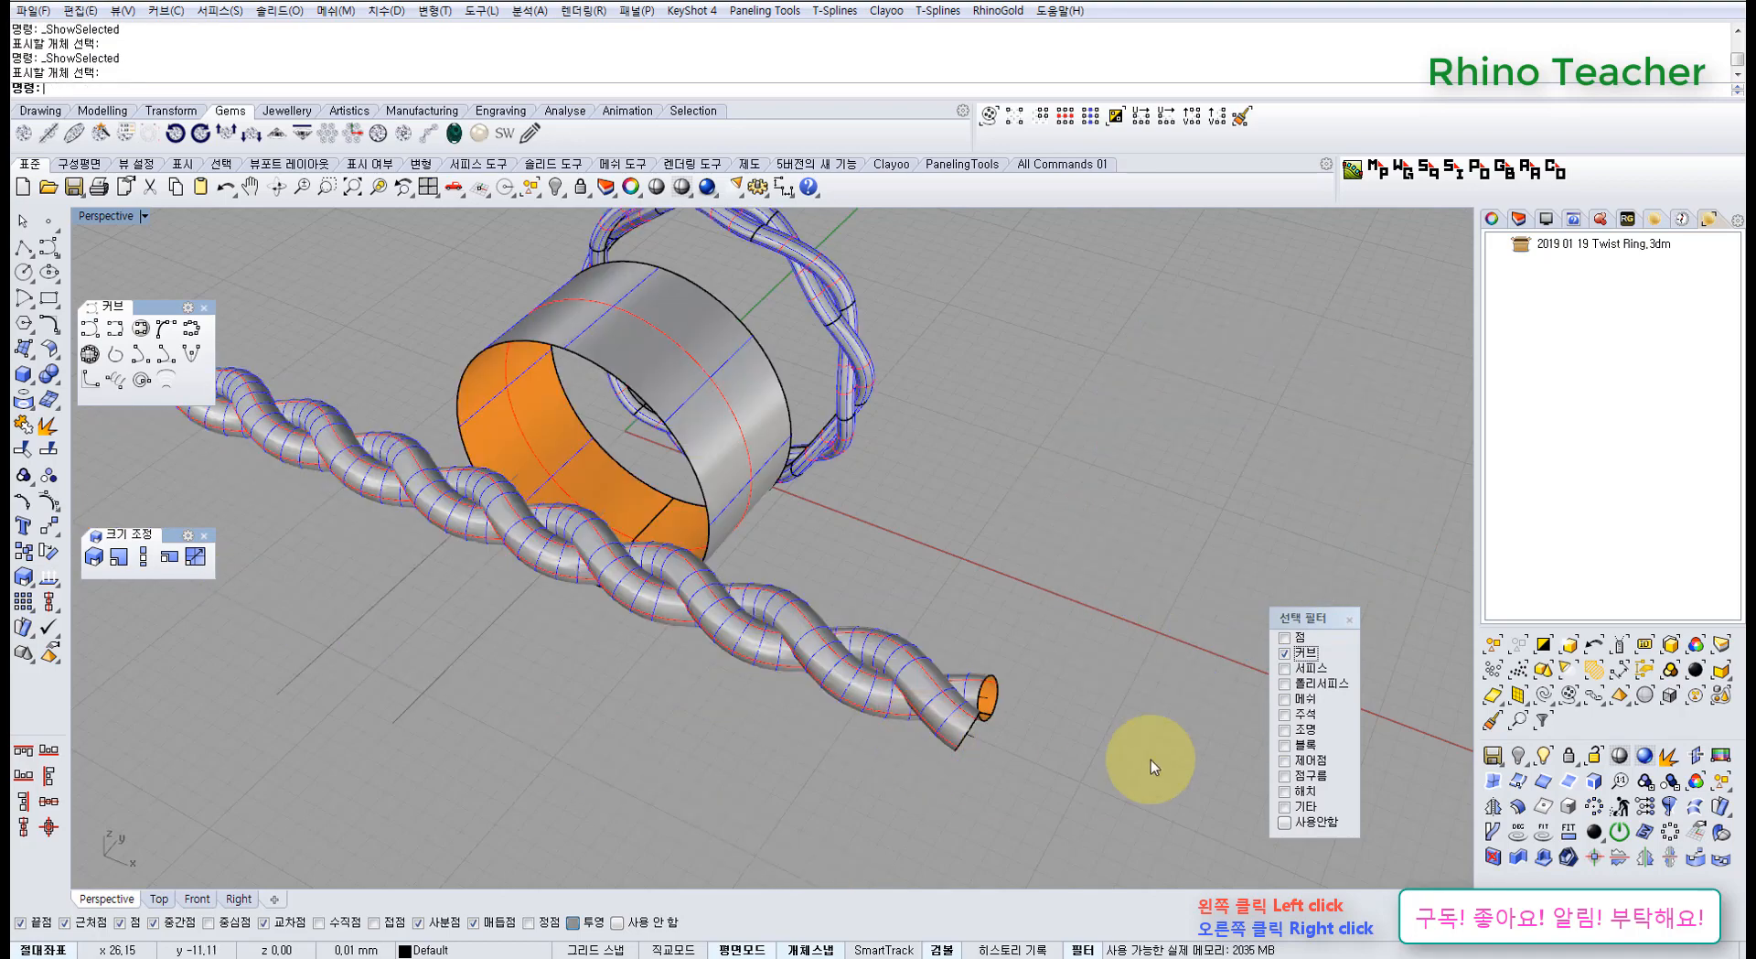
Close the selection filter and unhide the flat rectangular base surface beneath the twisted pipes
left_click(1356, 621)
middle_click(805, 611)
left_click(789, 582)
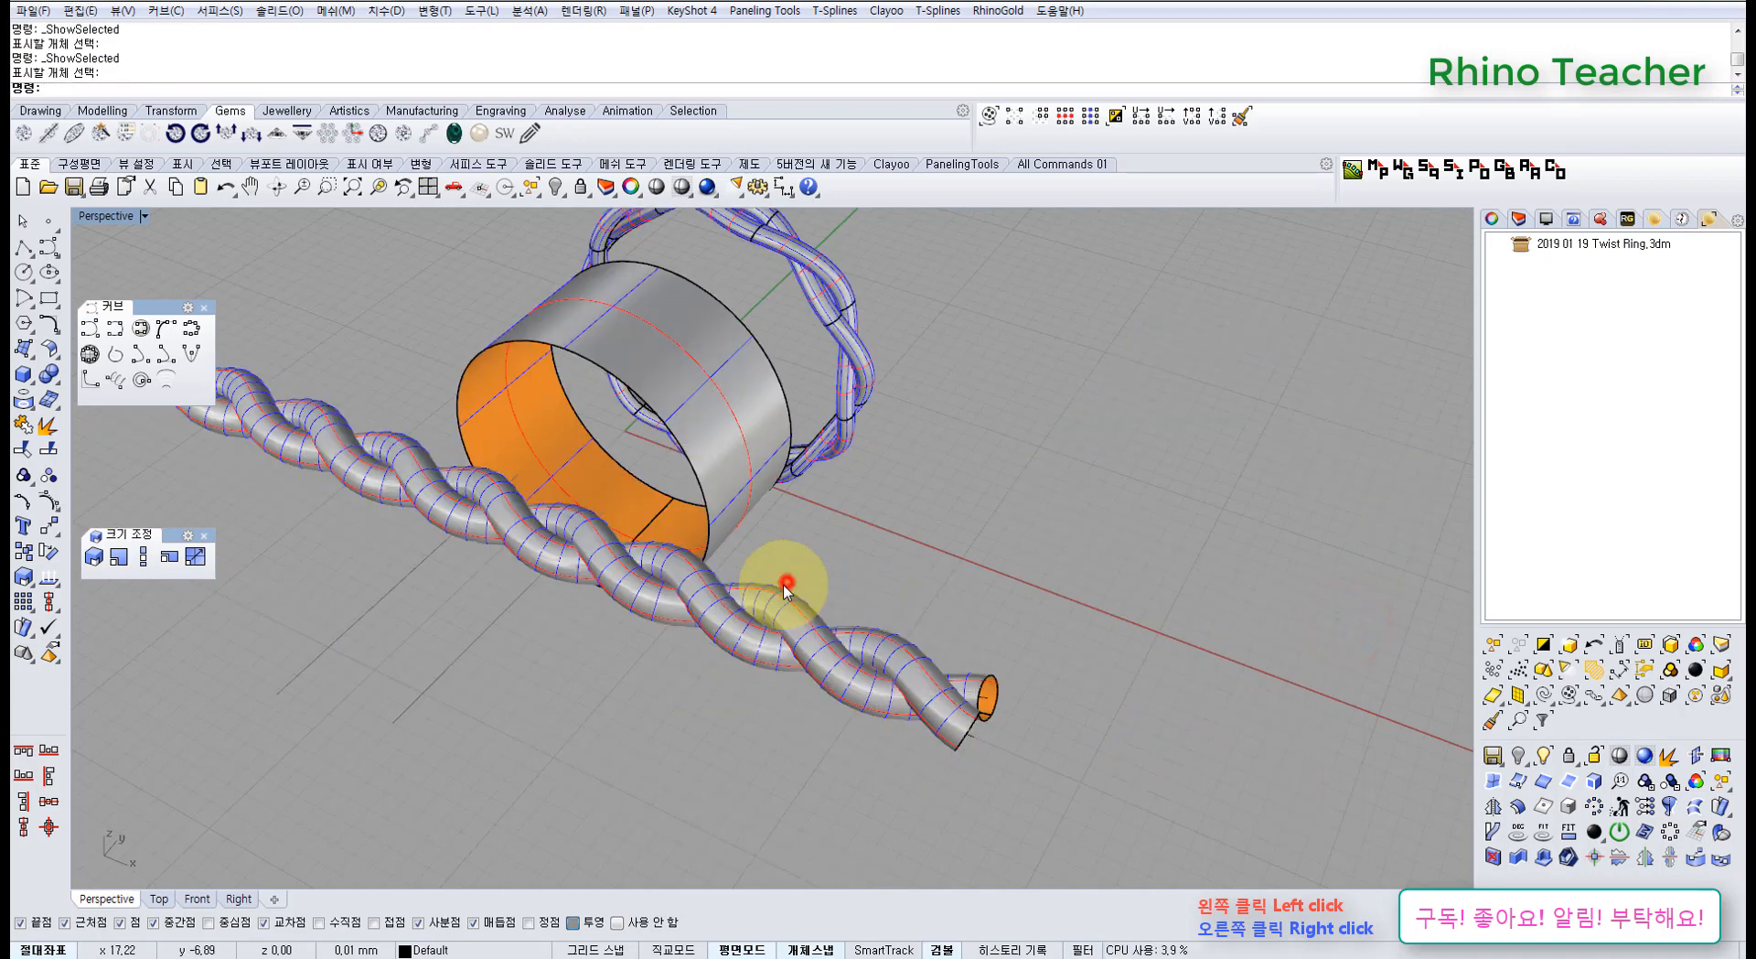
left_click(699, 686)
right_click(699, 686)
right_click_drag(699, 684, 632, 649)
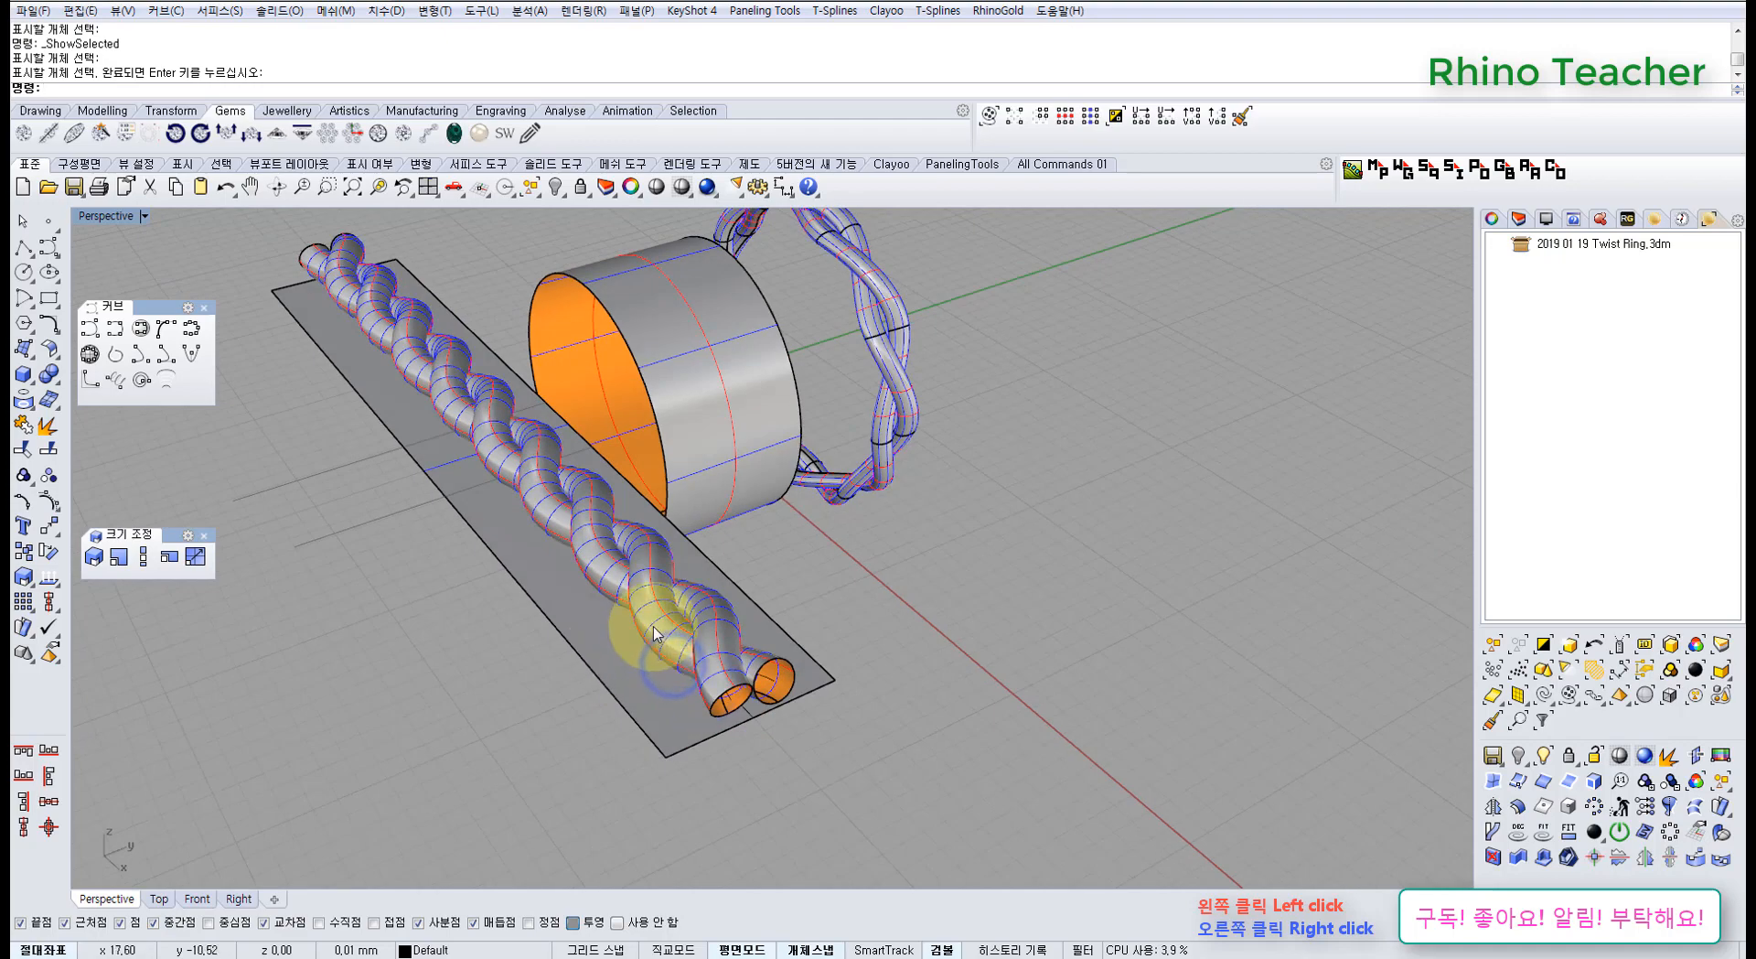
Flow both twisted pipes along the surface from the flat rectangle onto the cylindrical ring surface, keeping the originals
left_click(653, 627)
middle_click(909, 677)
left_click(1020, 674)
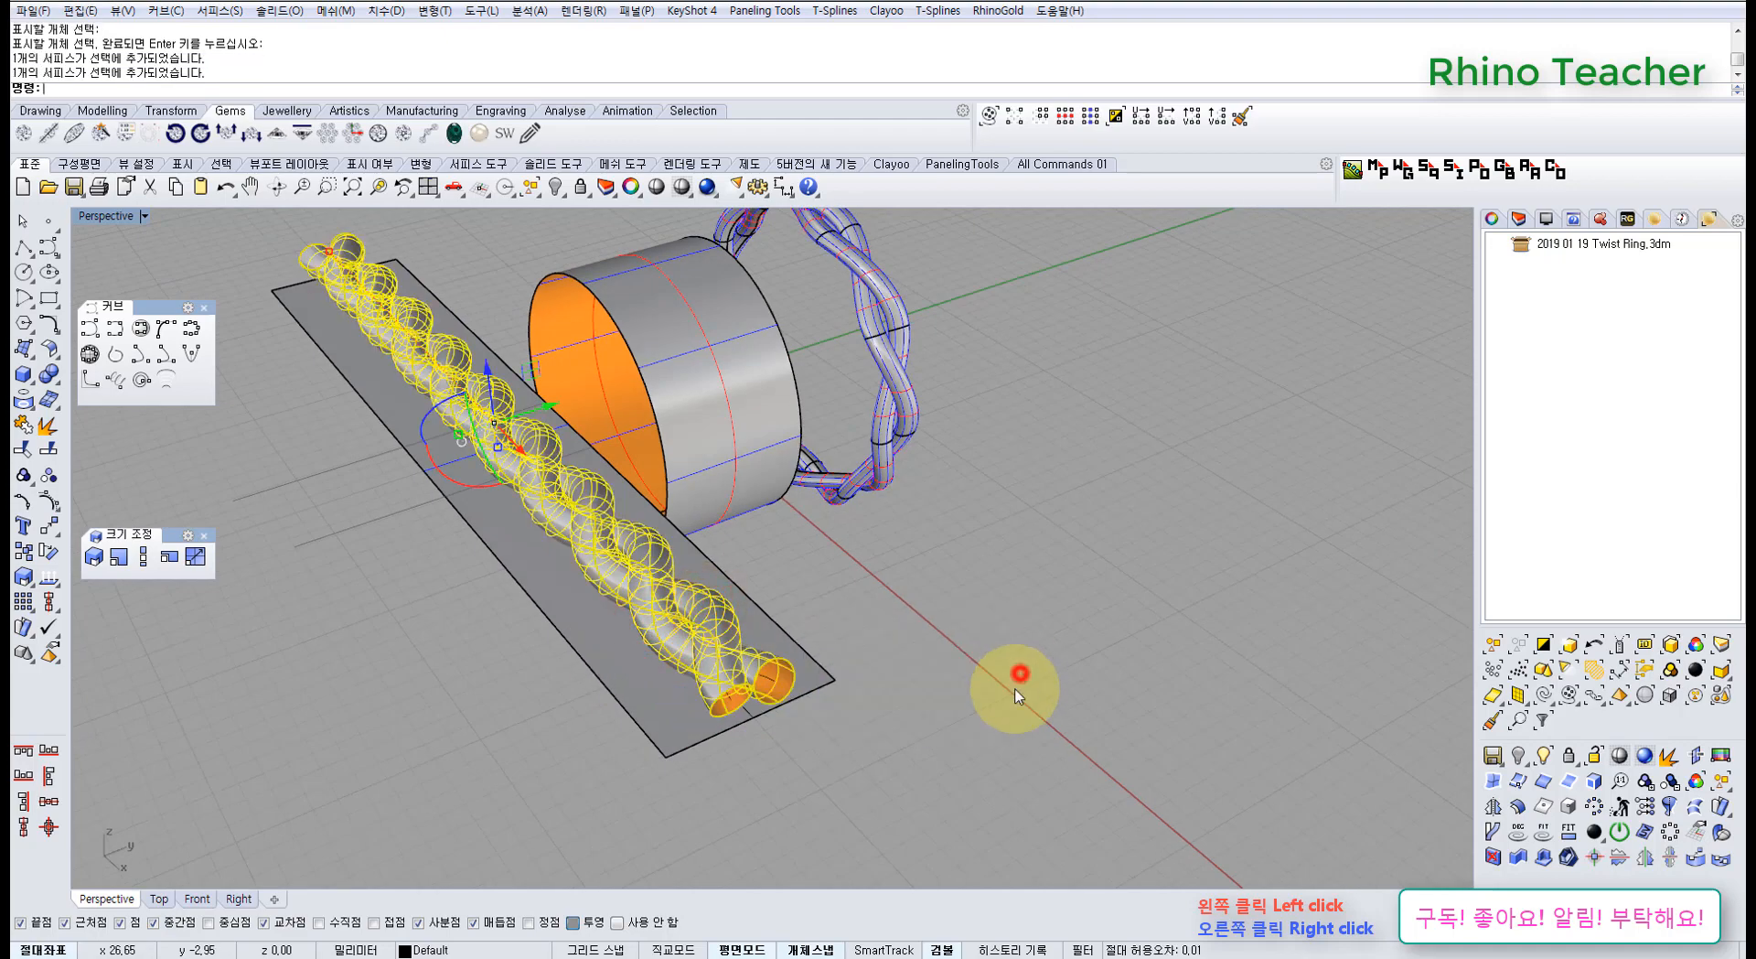
left_click(809, 678)
right_click_drag(824, 704, 869, 588)
left_click(704, 611)
Examine the seam of the flowed ring and the cut ends of the straight twist in the Front and Top views
scroll(547, 531, "up", 5)
scroll(547, 530, "up", 3)
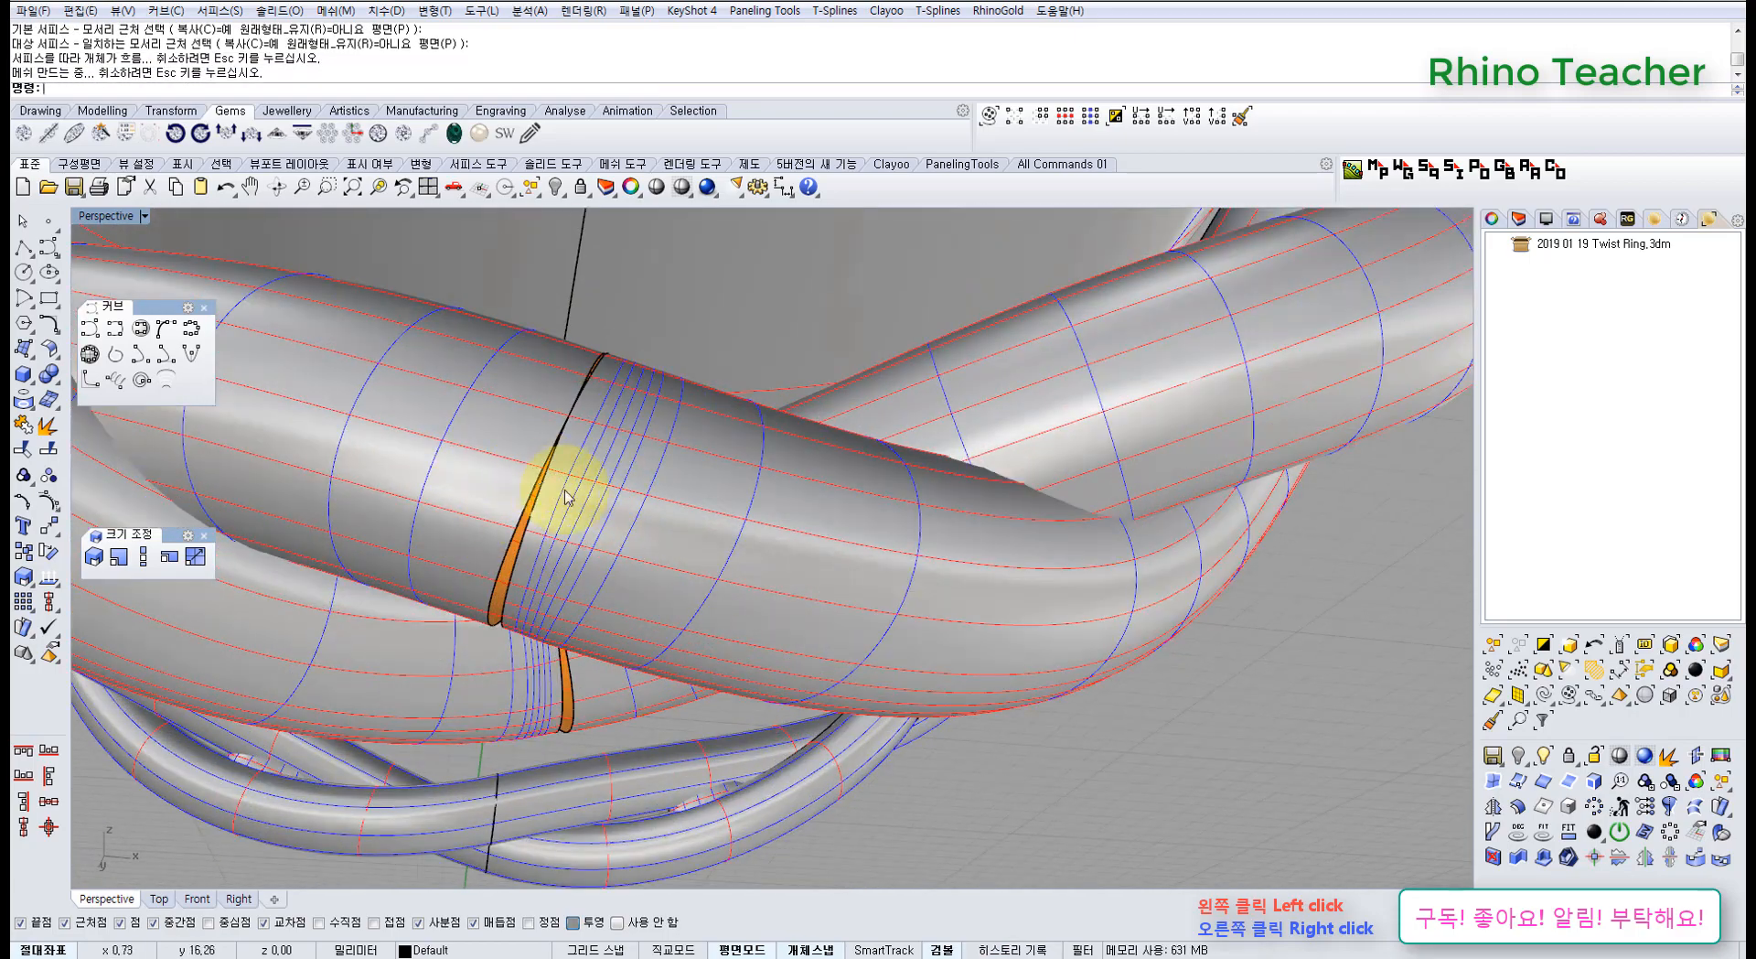
scroll(567, 496, "down", 12)
right_click_drag(666, 390, 640, 549)
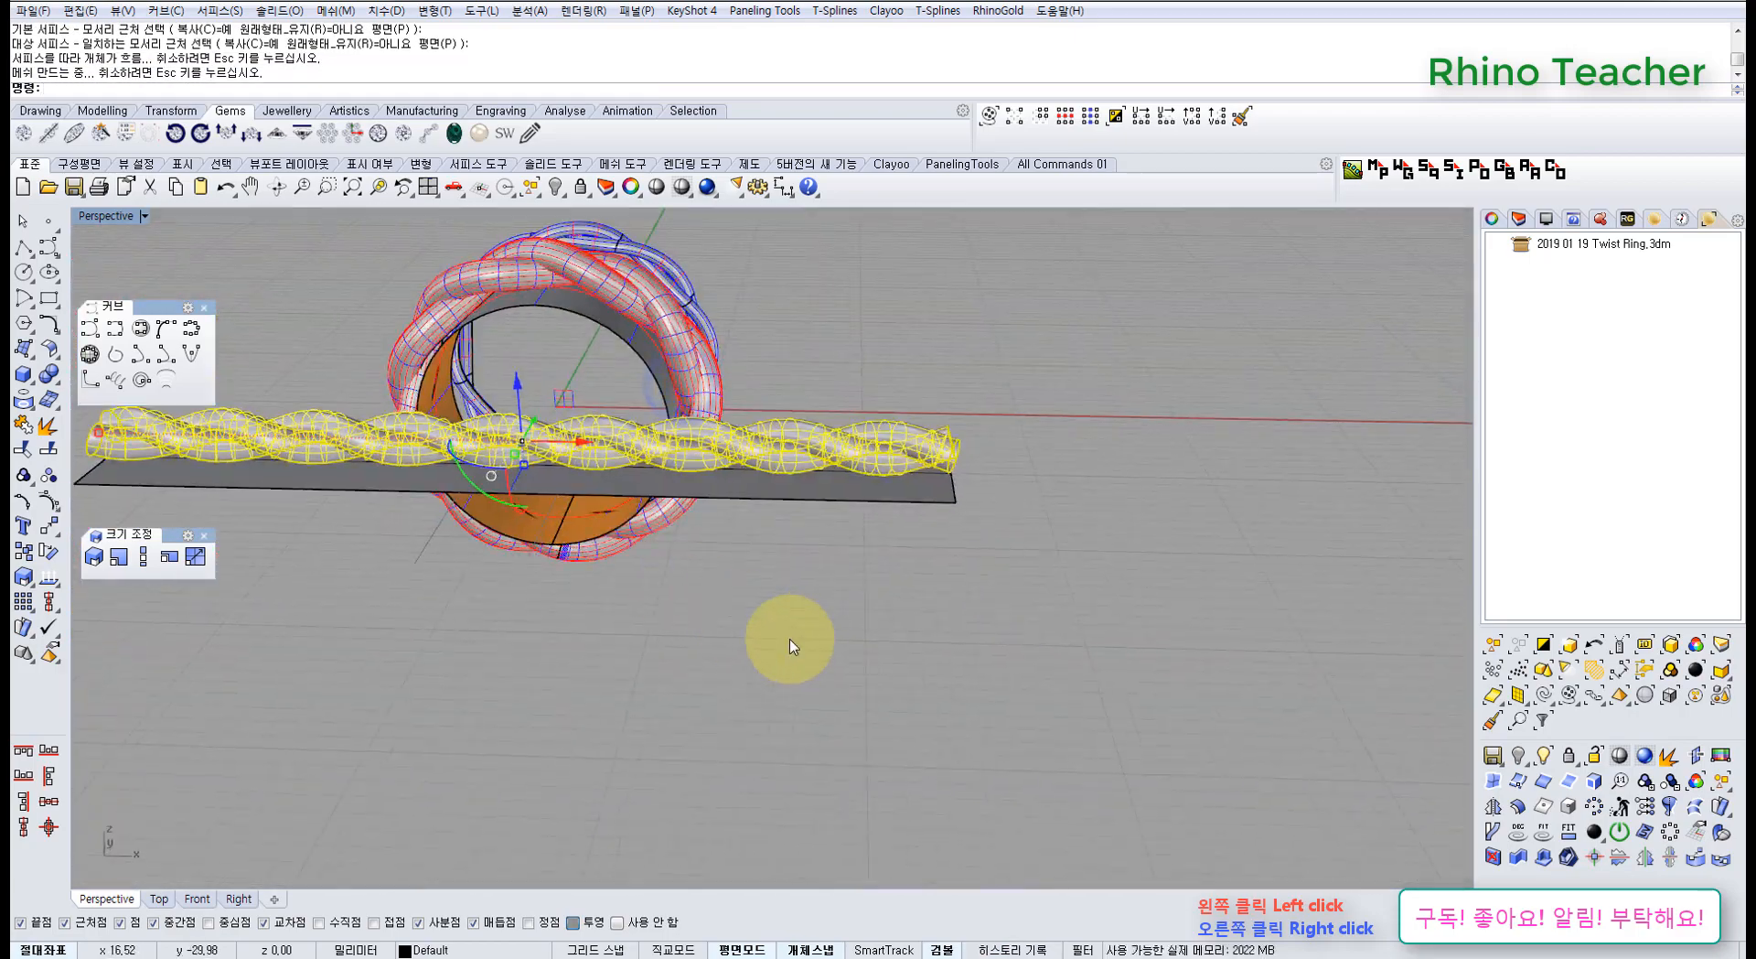
key("ctrl+F2")
right_click_drag(1086, 613, 355, 522)
scroll(810, 491, "up", 6)
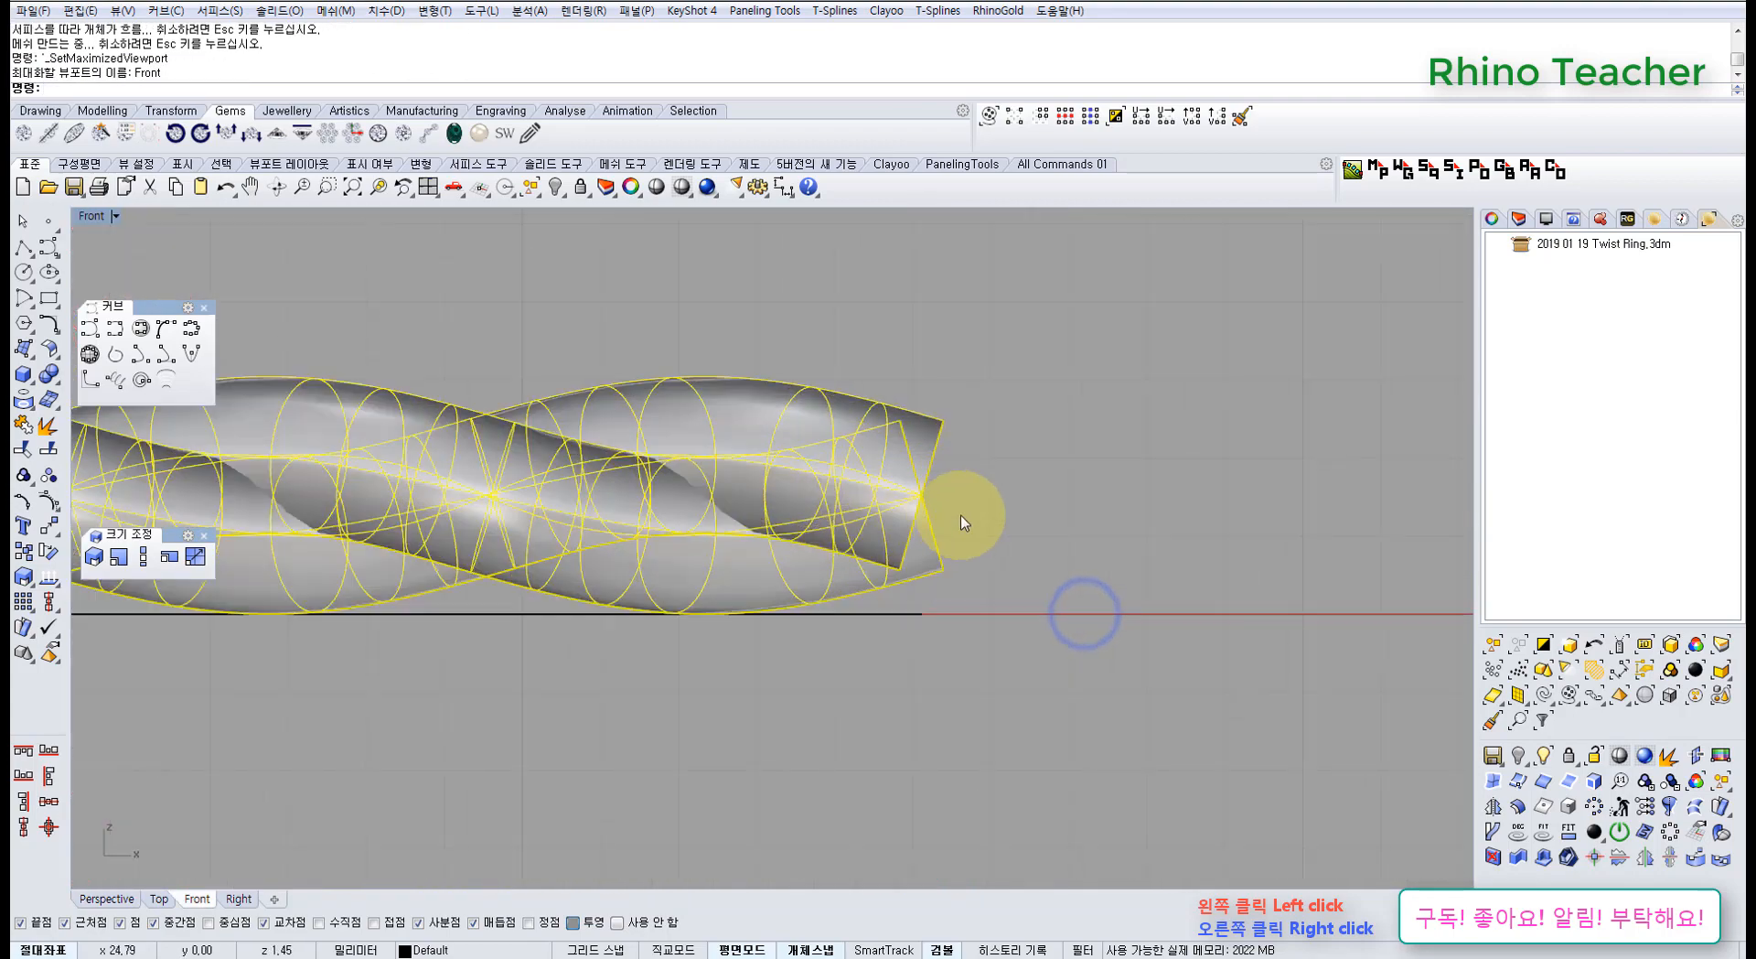
scroll(929, 501, "up", 2)
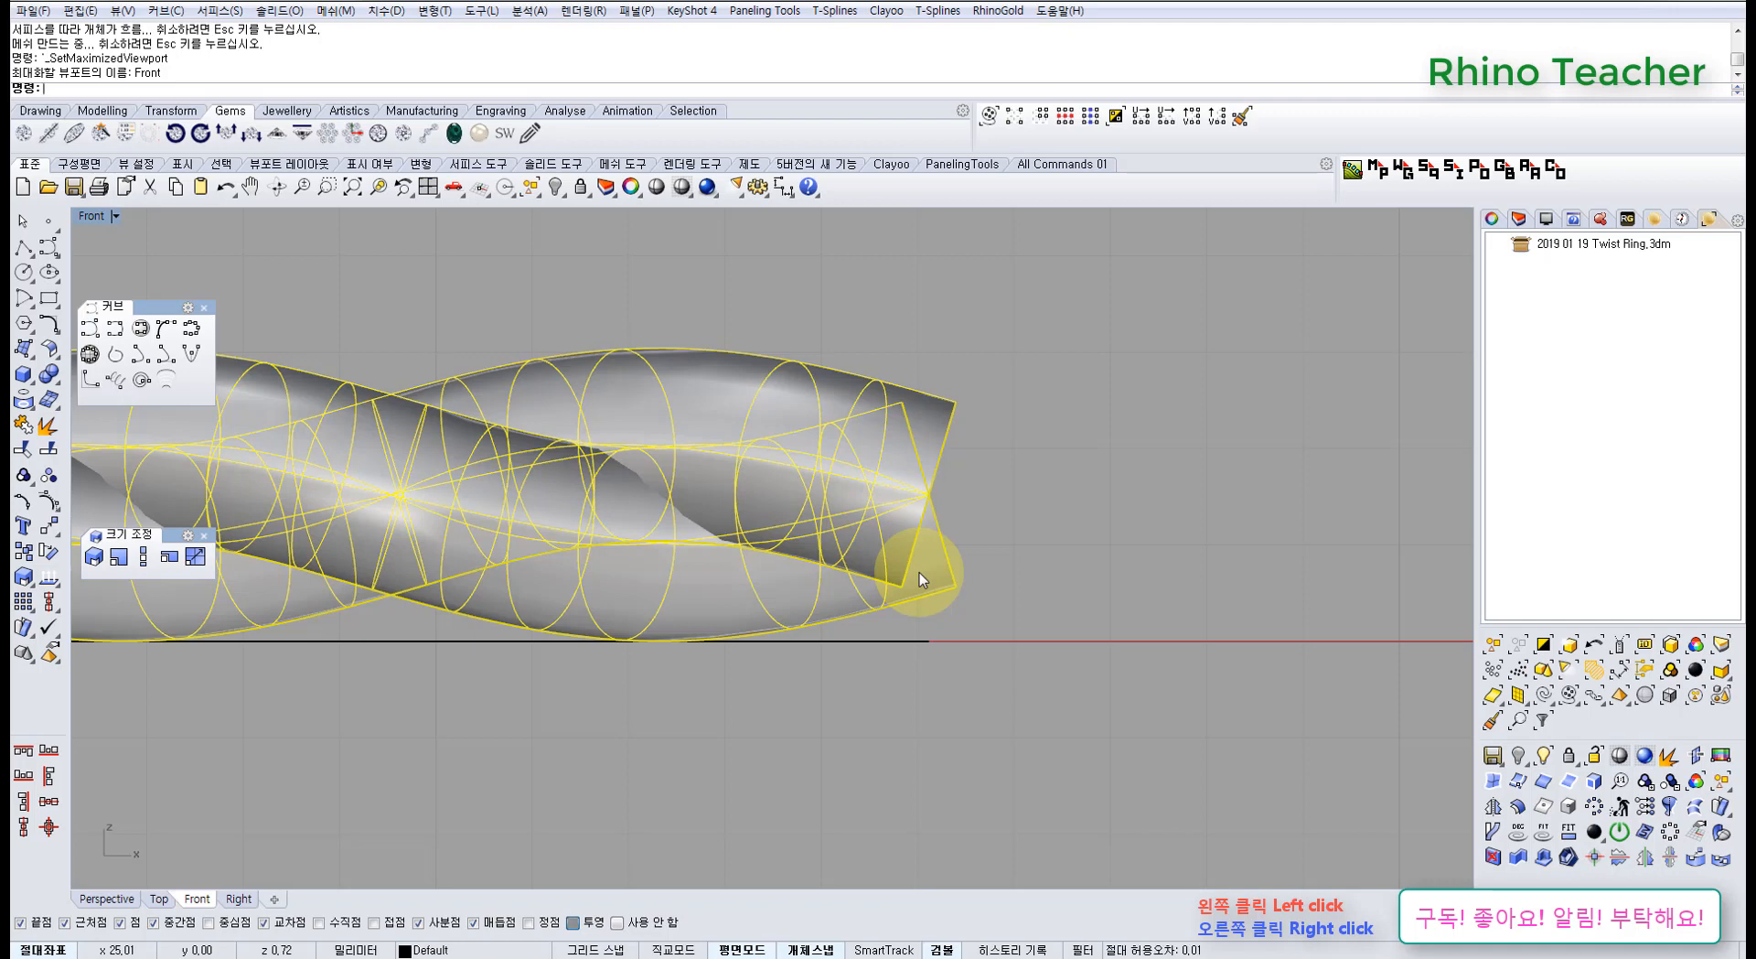
key("ctrl+F1")
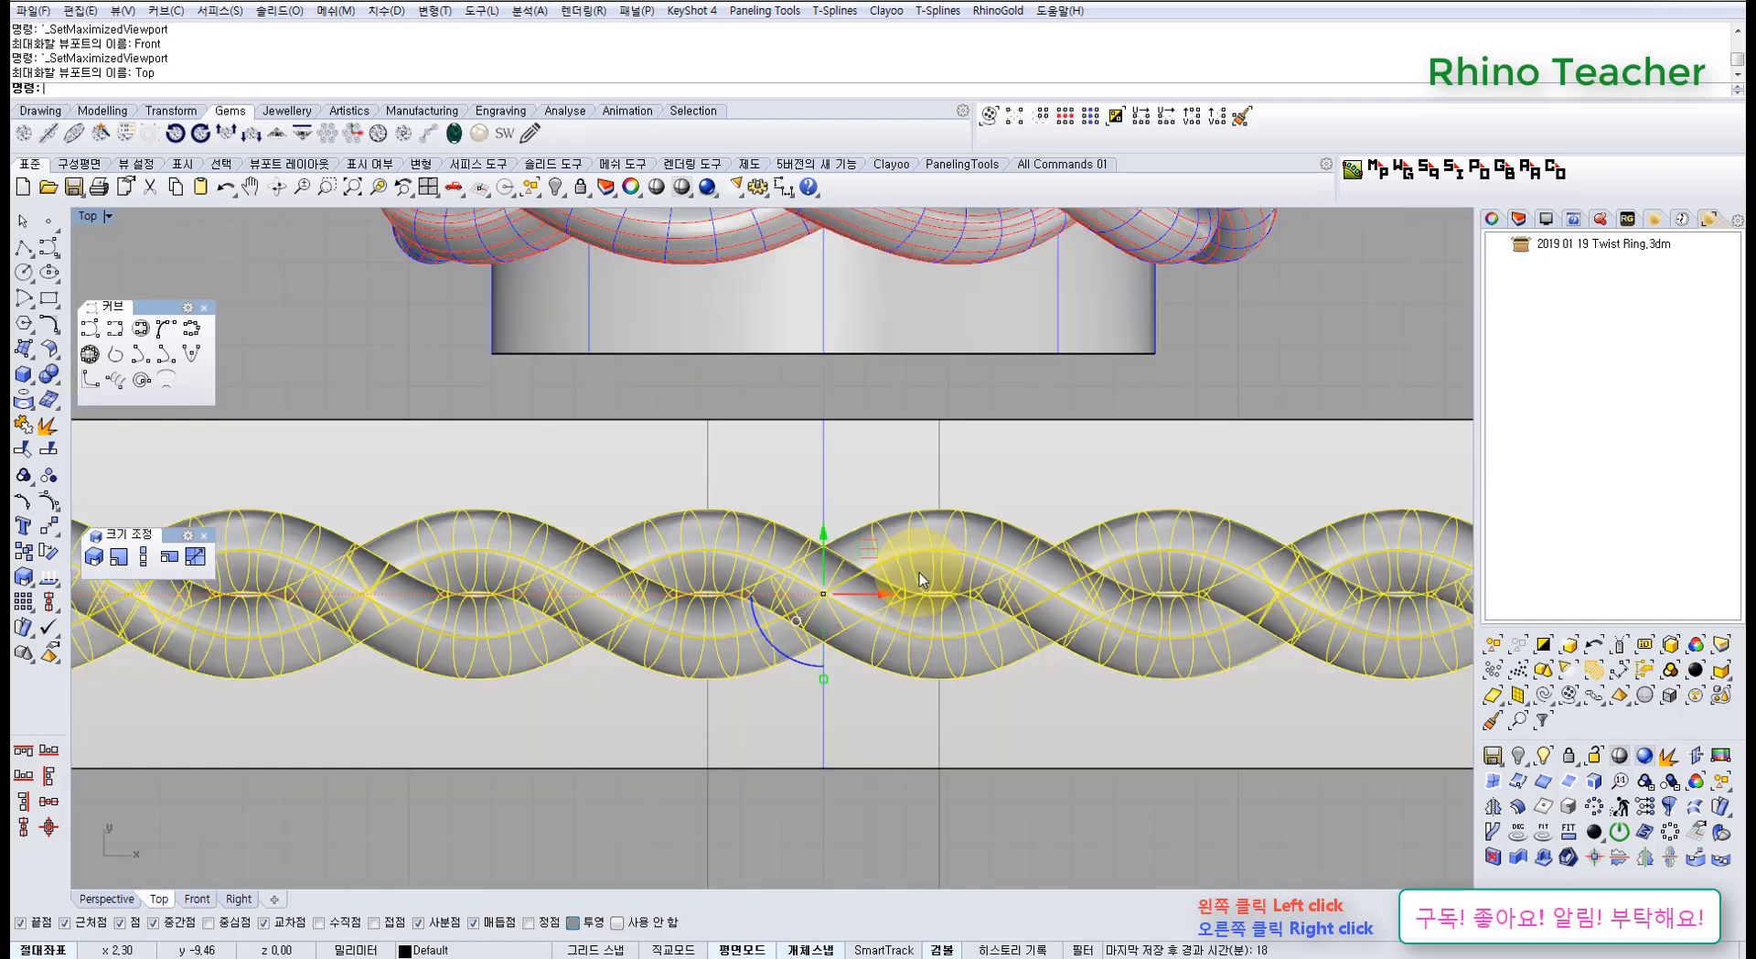
scroll(915, 608, "down", 3)
scroll(888, 622, "up", 3)
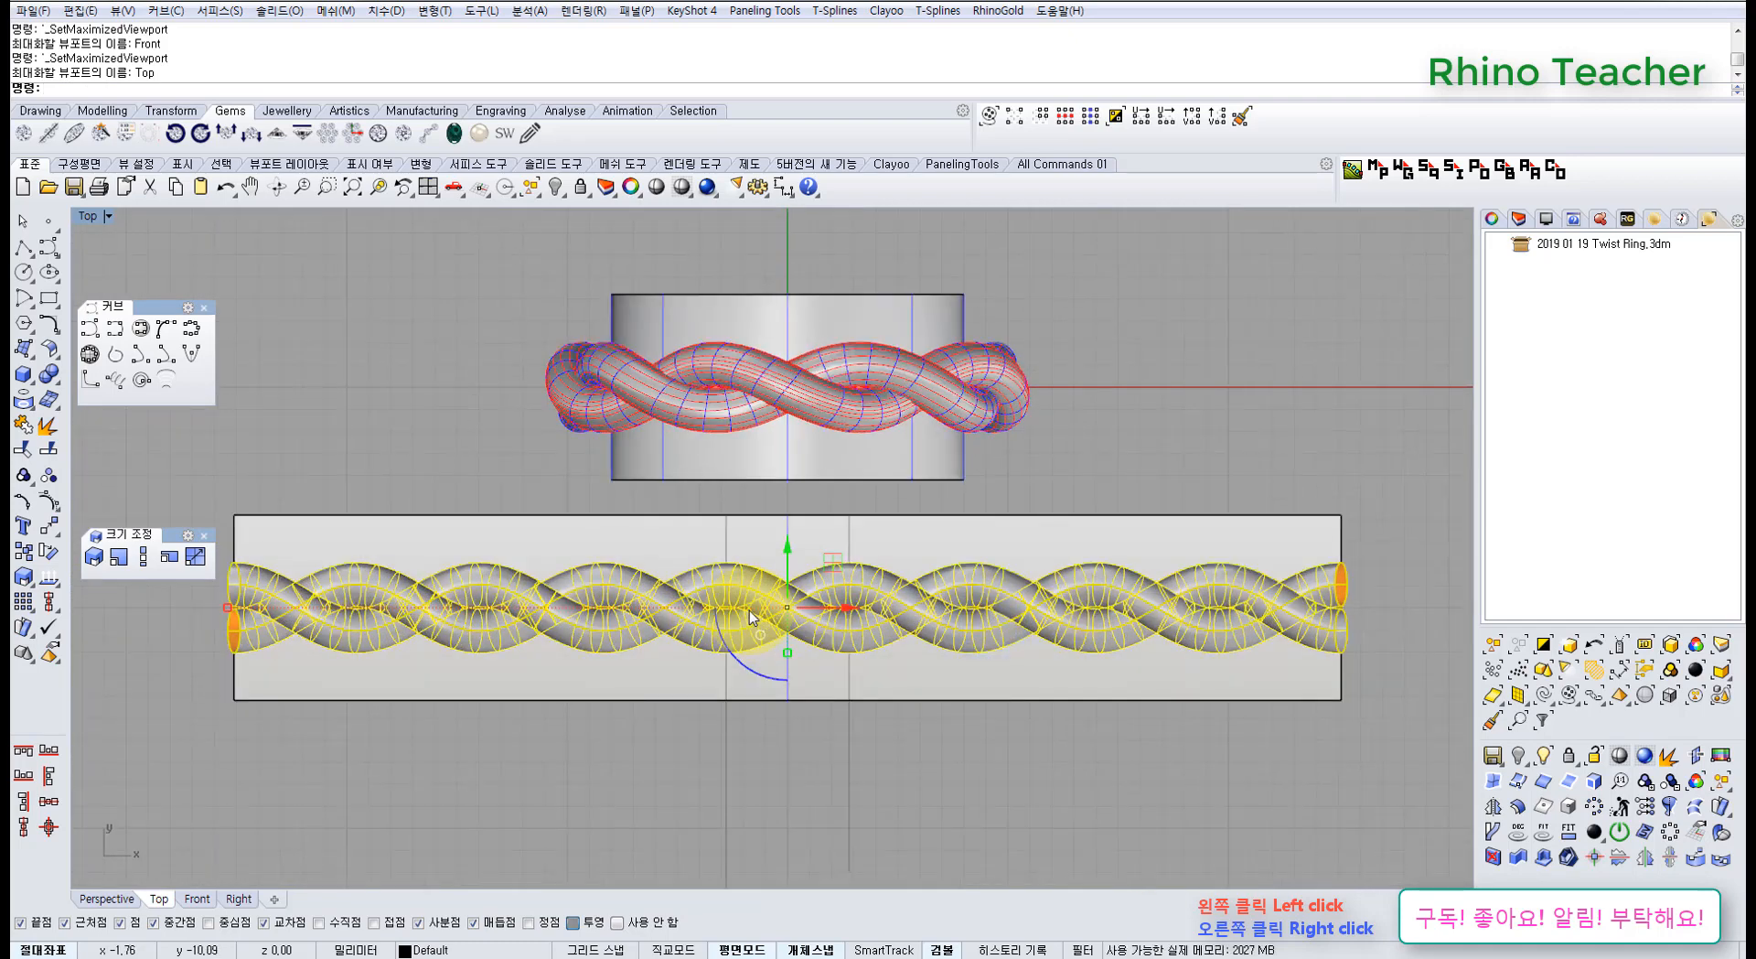
scroll(608, 627, "down", 2)
right_click_drag(614, 629, 919, 637)
scroll(512, 633, "up", 20)
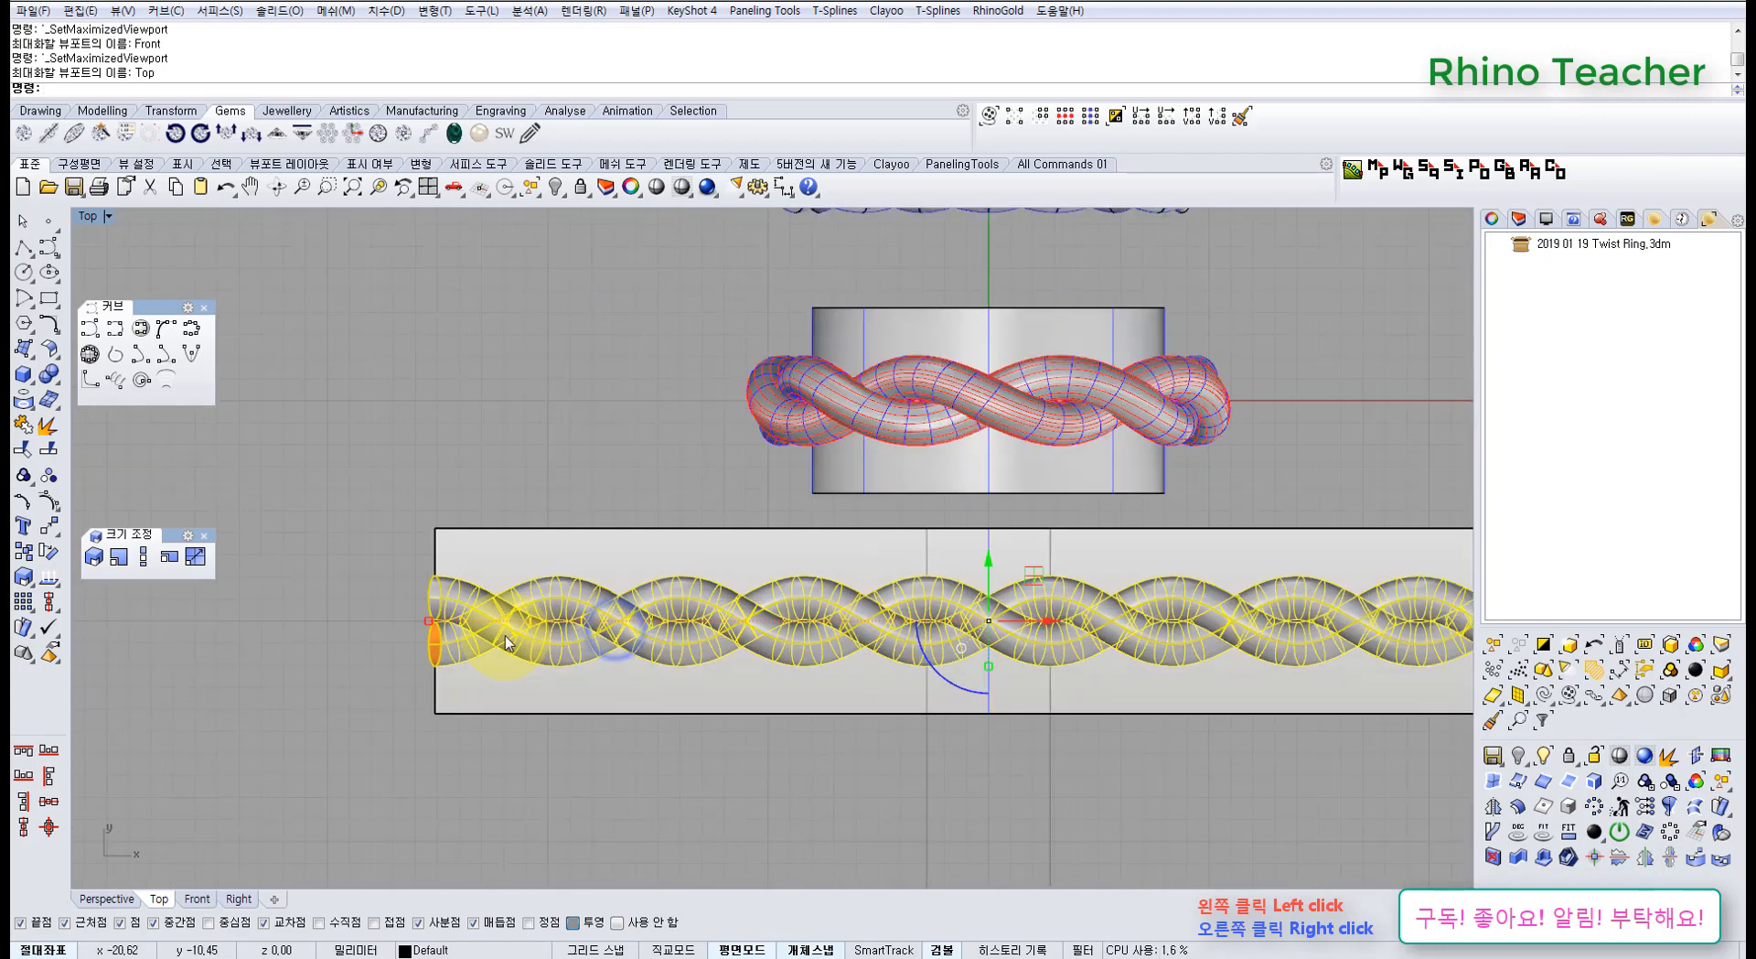
scroll(442, 611, "down", 15)
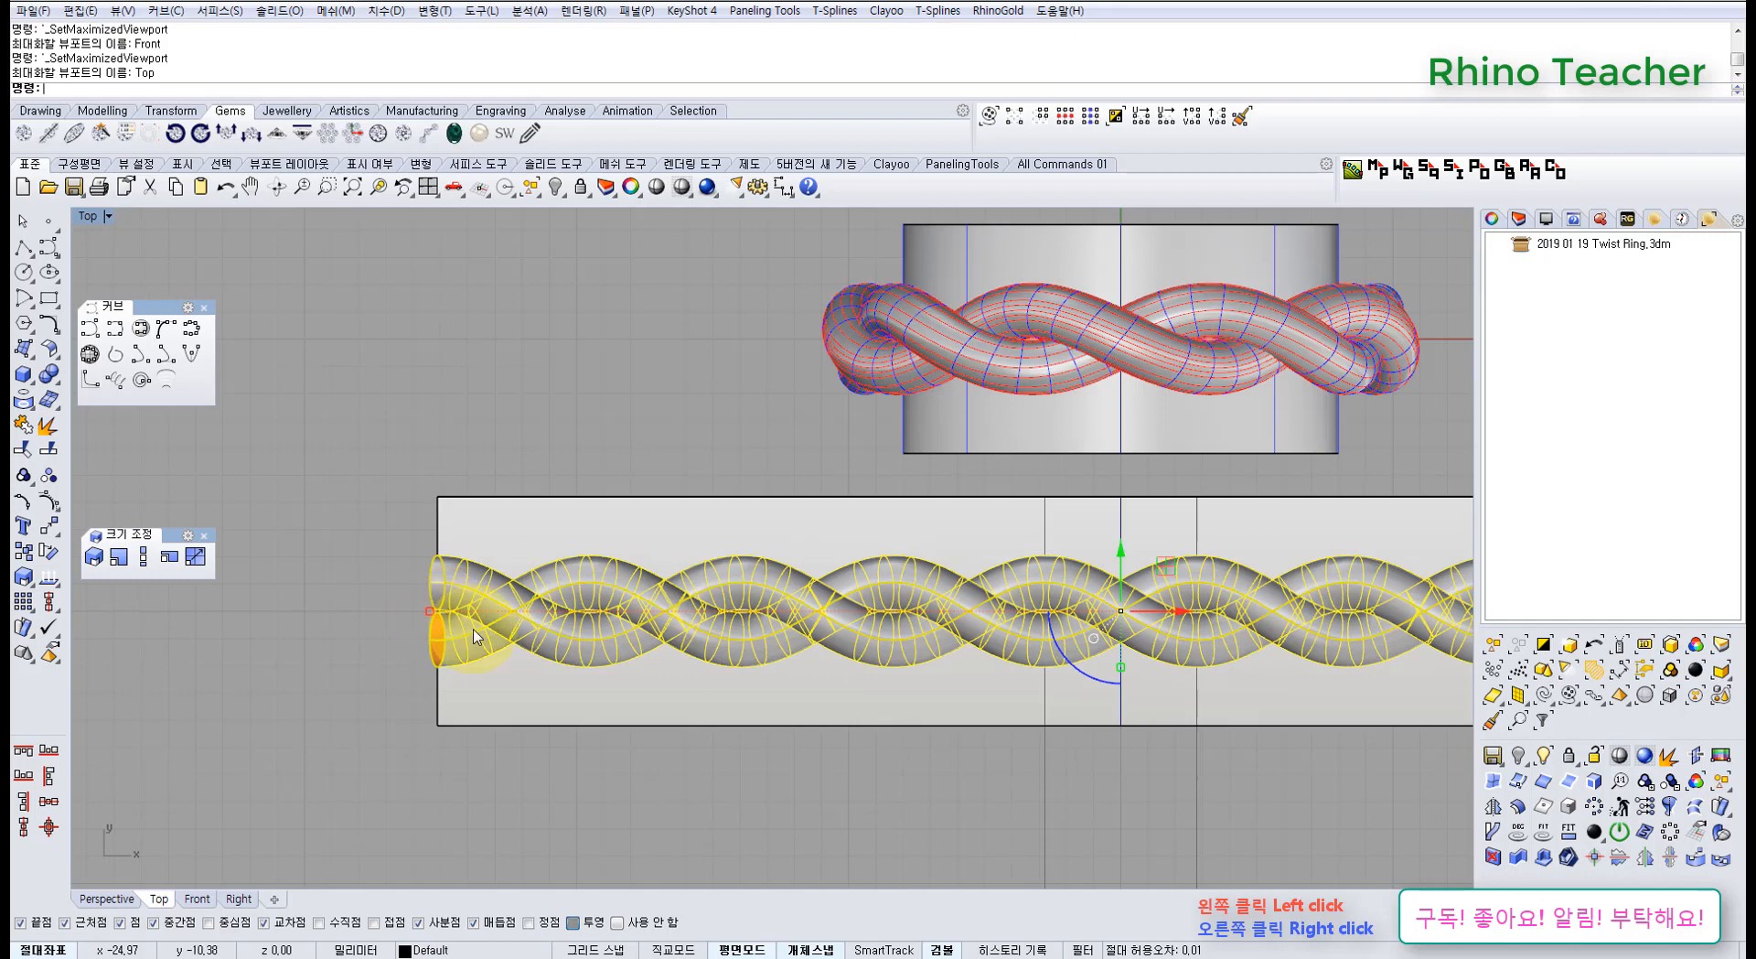
scroll(442, 611, "down", 4)
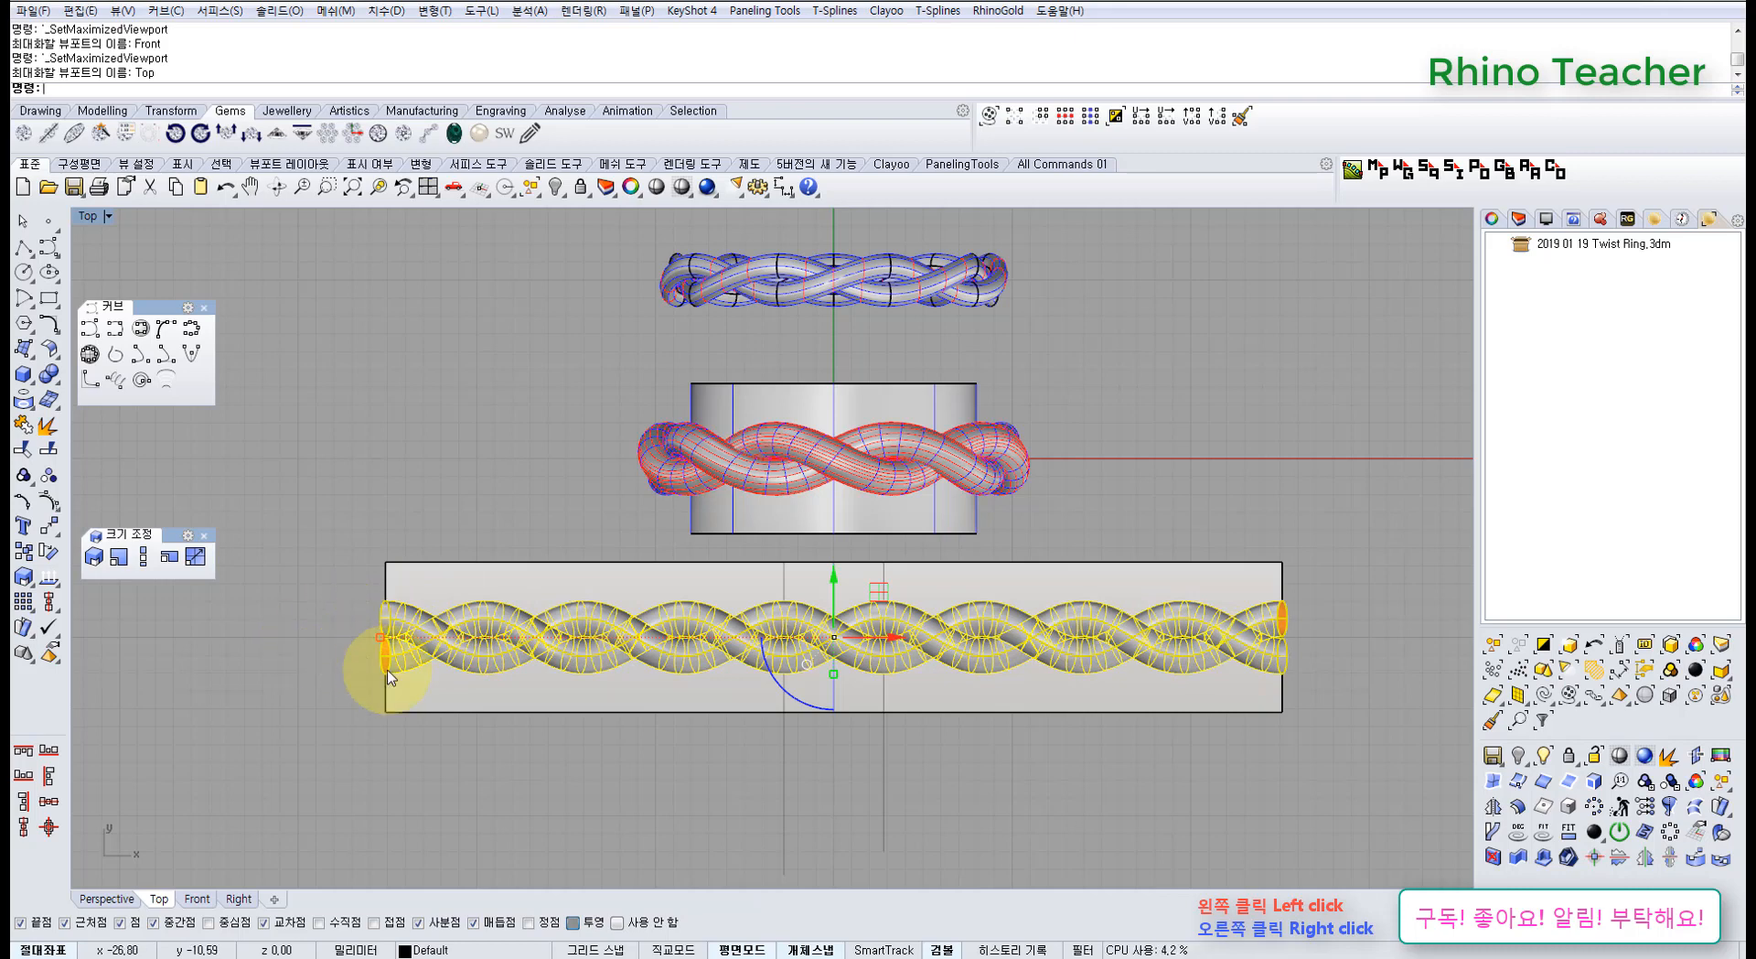
Unhide the row of division points along the upper edge of the flat rectangular surface
left_click(356, 535)
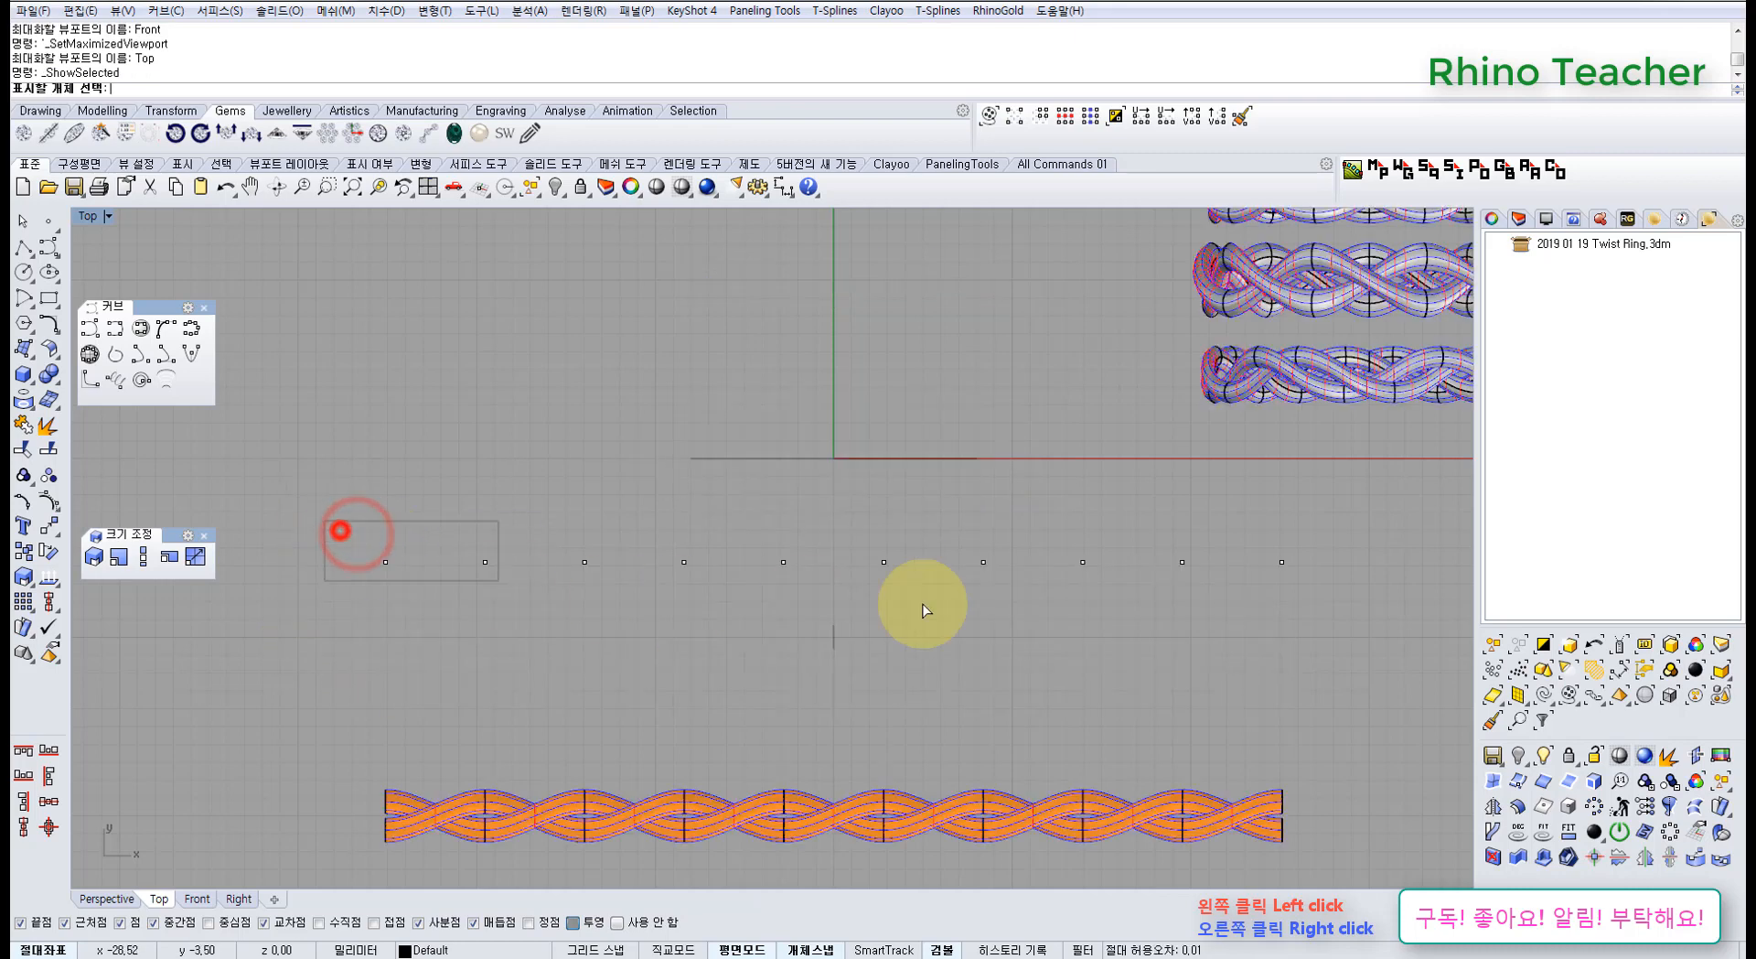
left_click_drag(923, 604, 1353, 608)
right_click(1353, 608)
scroll(1328, 628, "down", 4)
right_click_drag(1115, 655, 994, 646)
scroll(727, 585, "up", 6)
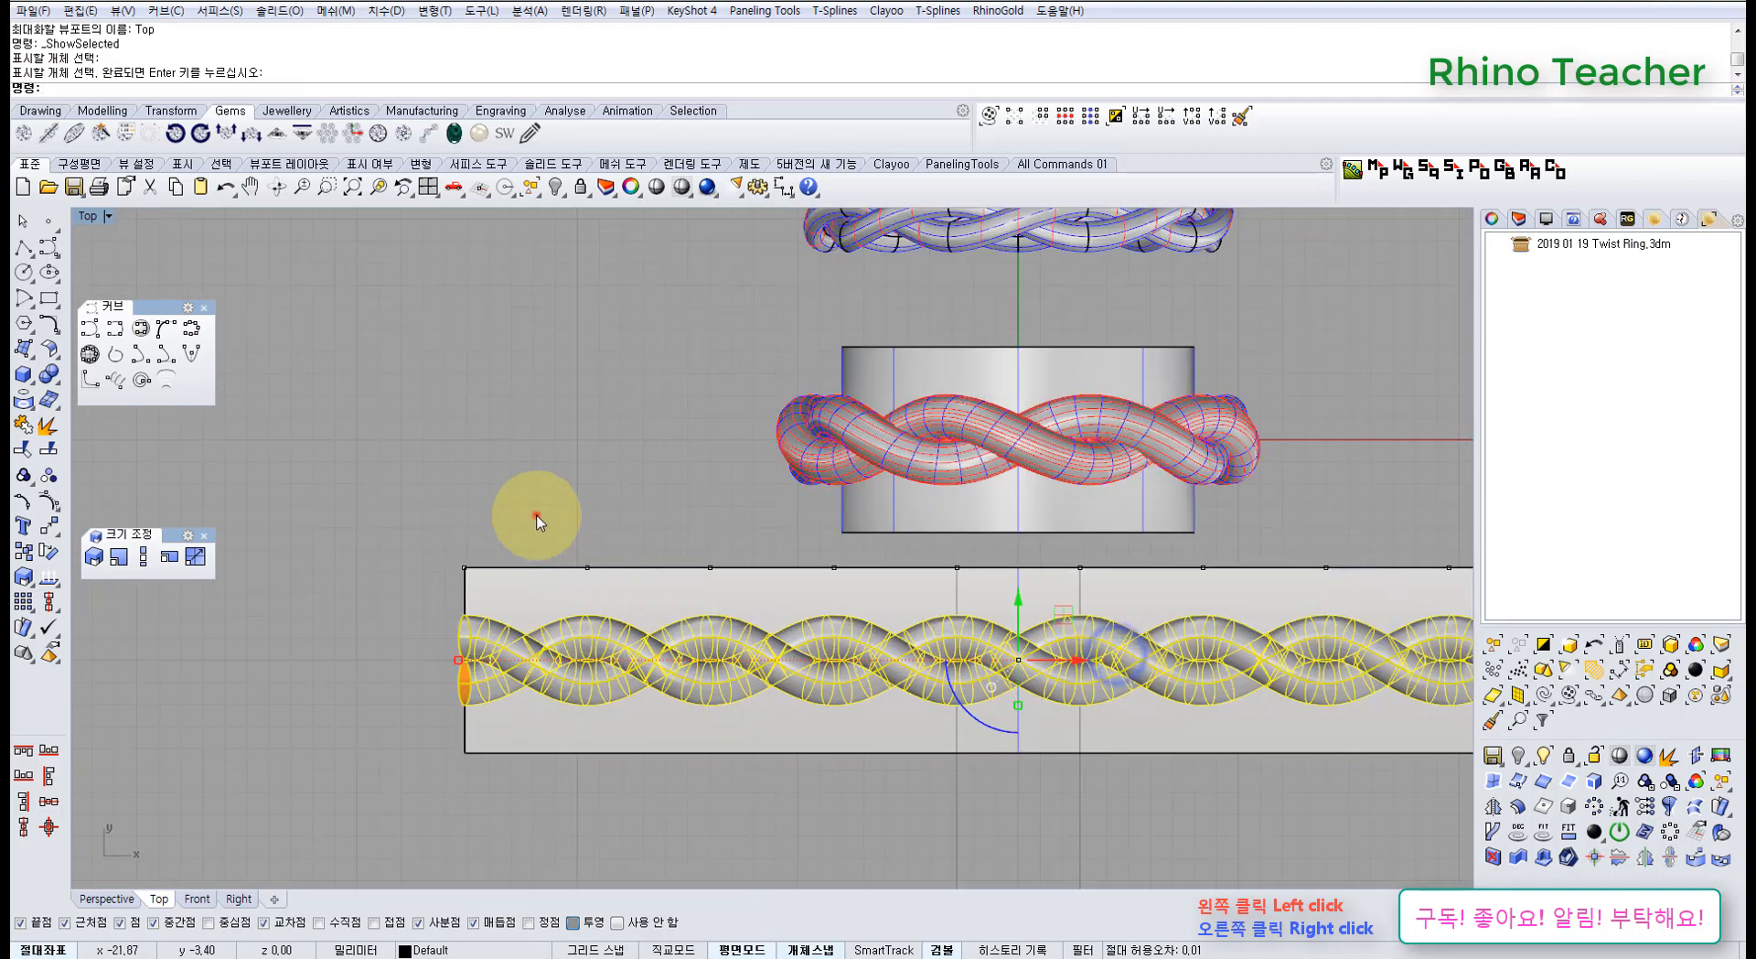
Mirror the second division point from the left across the rectangle's left edge in the Top view
left_click(537, 518)
middle_click(584, 582)
left_click(349, 578)
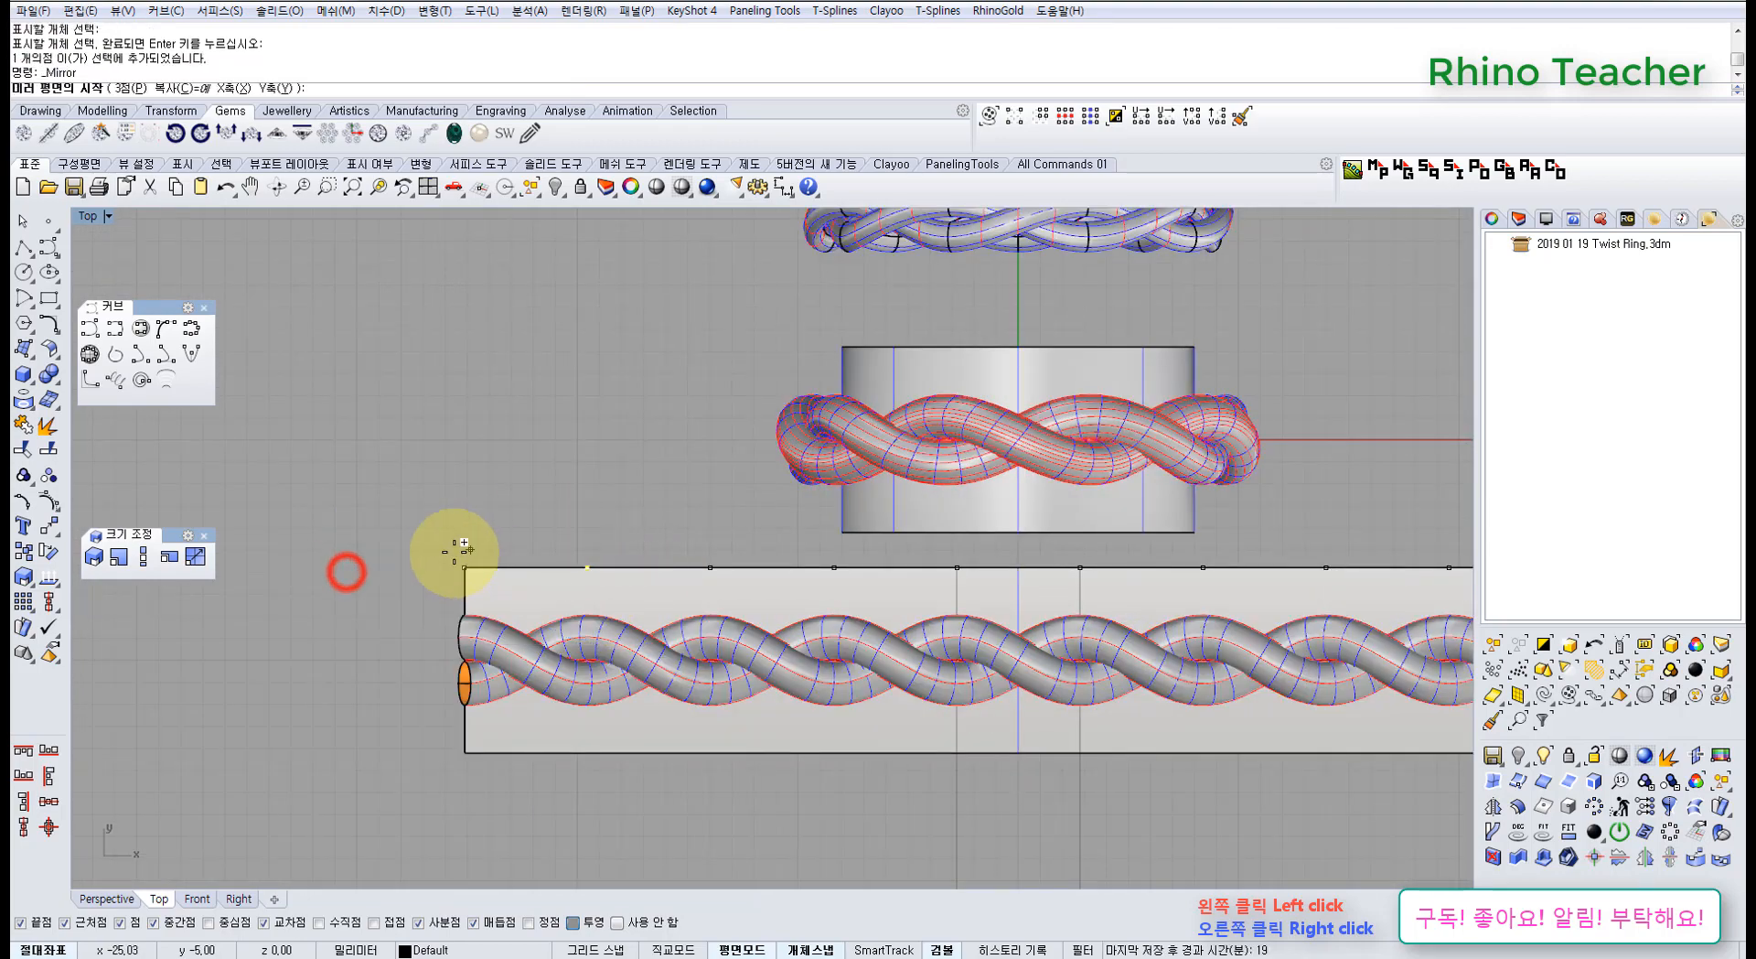
left_click(461, 558)
left_click(462, 752)
scroll(823, 731, "down", 3)
right_click(970, 729)
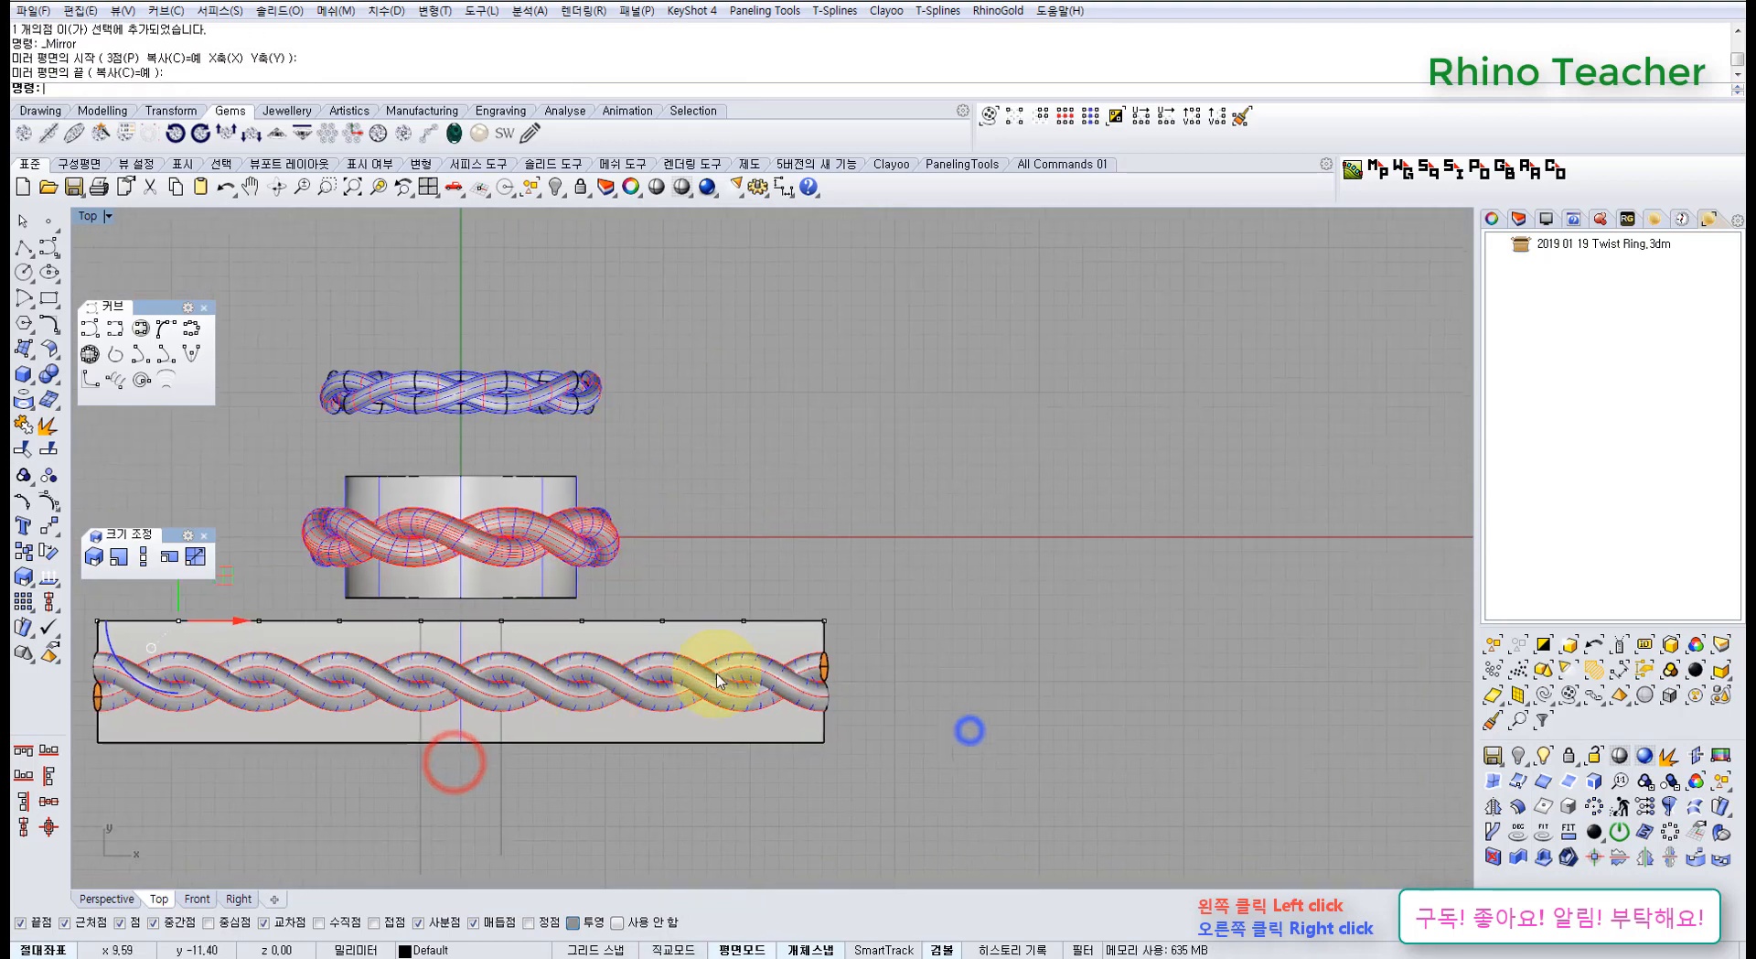
left_click(824, 622)
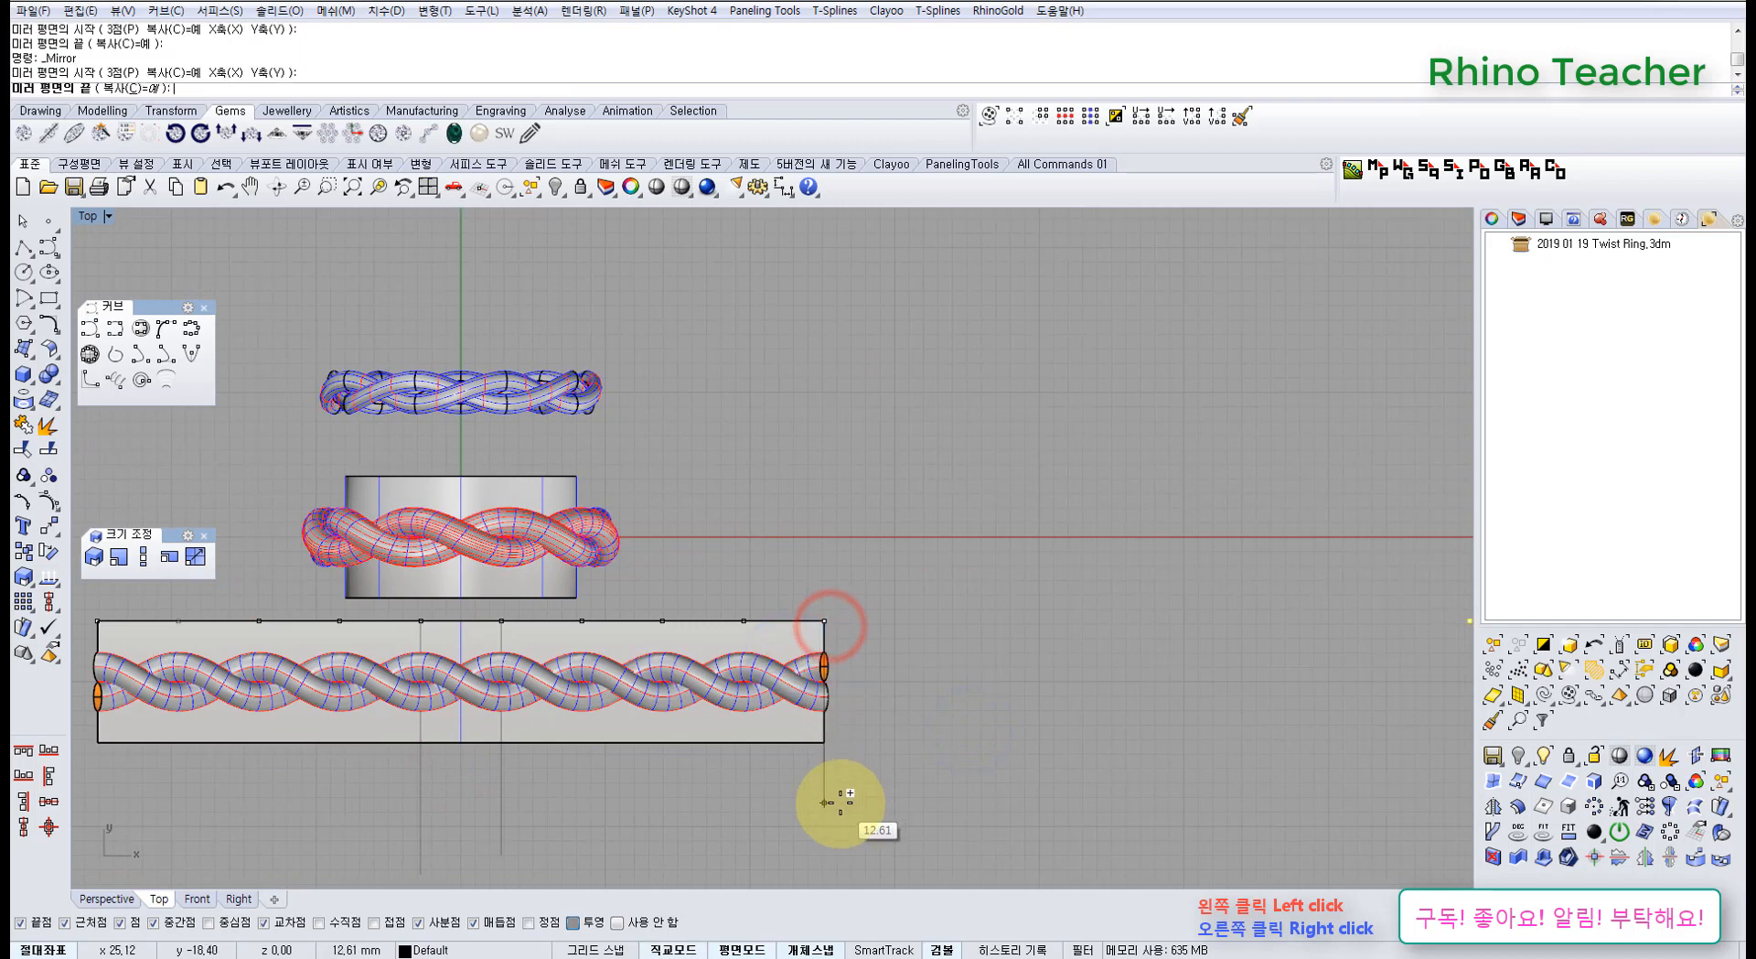
key("Escape")
left_click(886, 654)
Mirror the second-to-last division point across the rectangle's right edge
left_click_drag(717, 584, 787, 654)
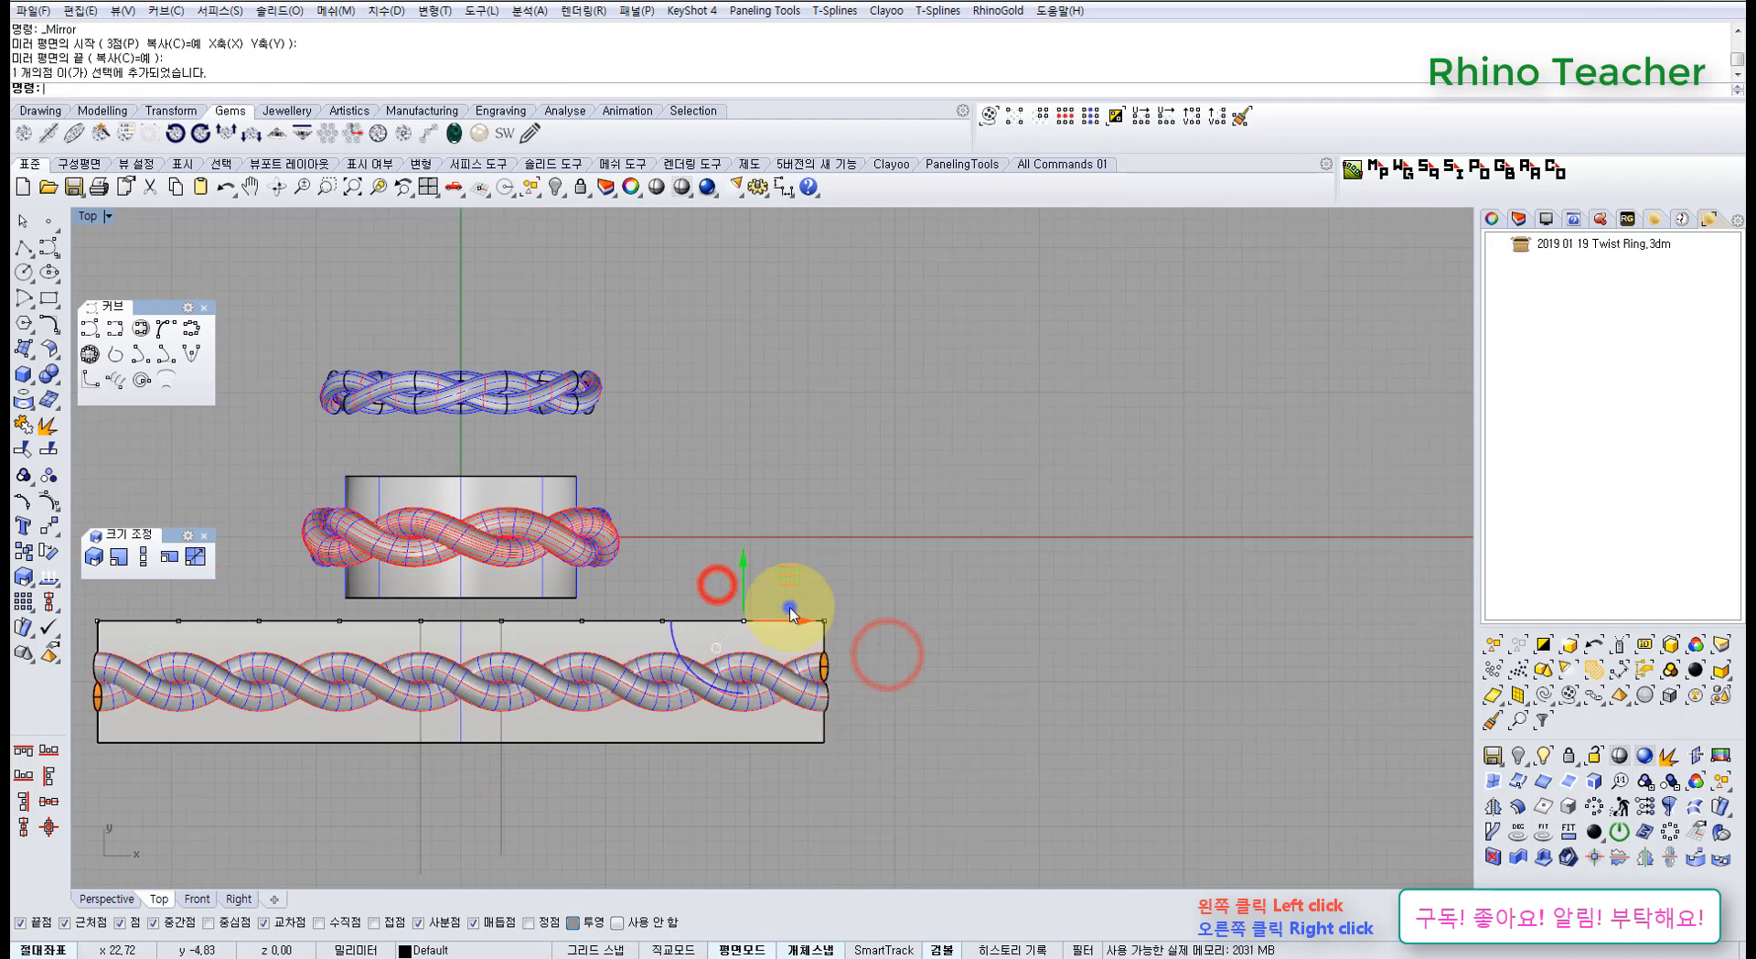
right_click(789, 610)
left_click(826, 619)
left_click(811, 812)
left_click(950, 761)
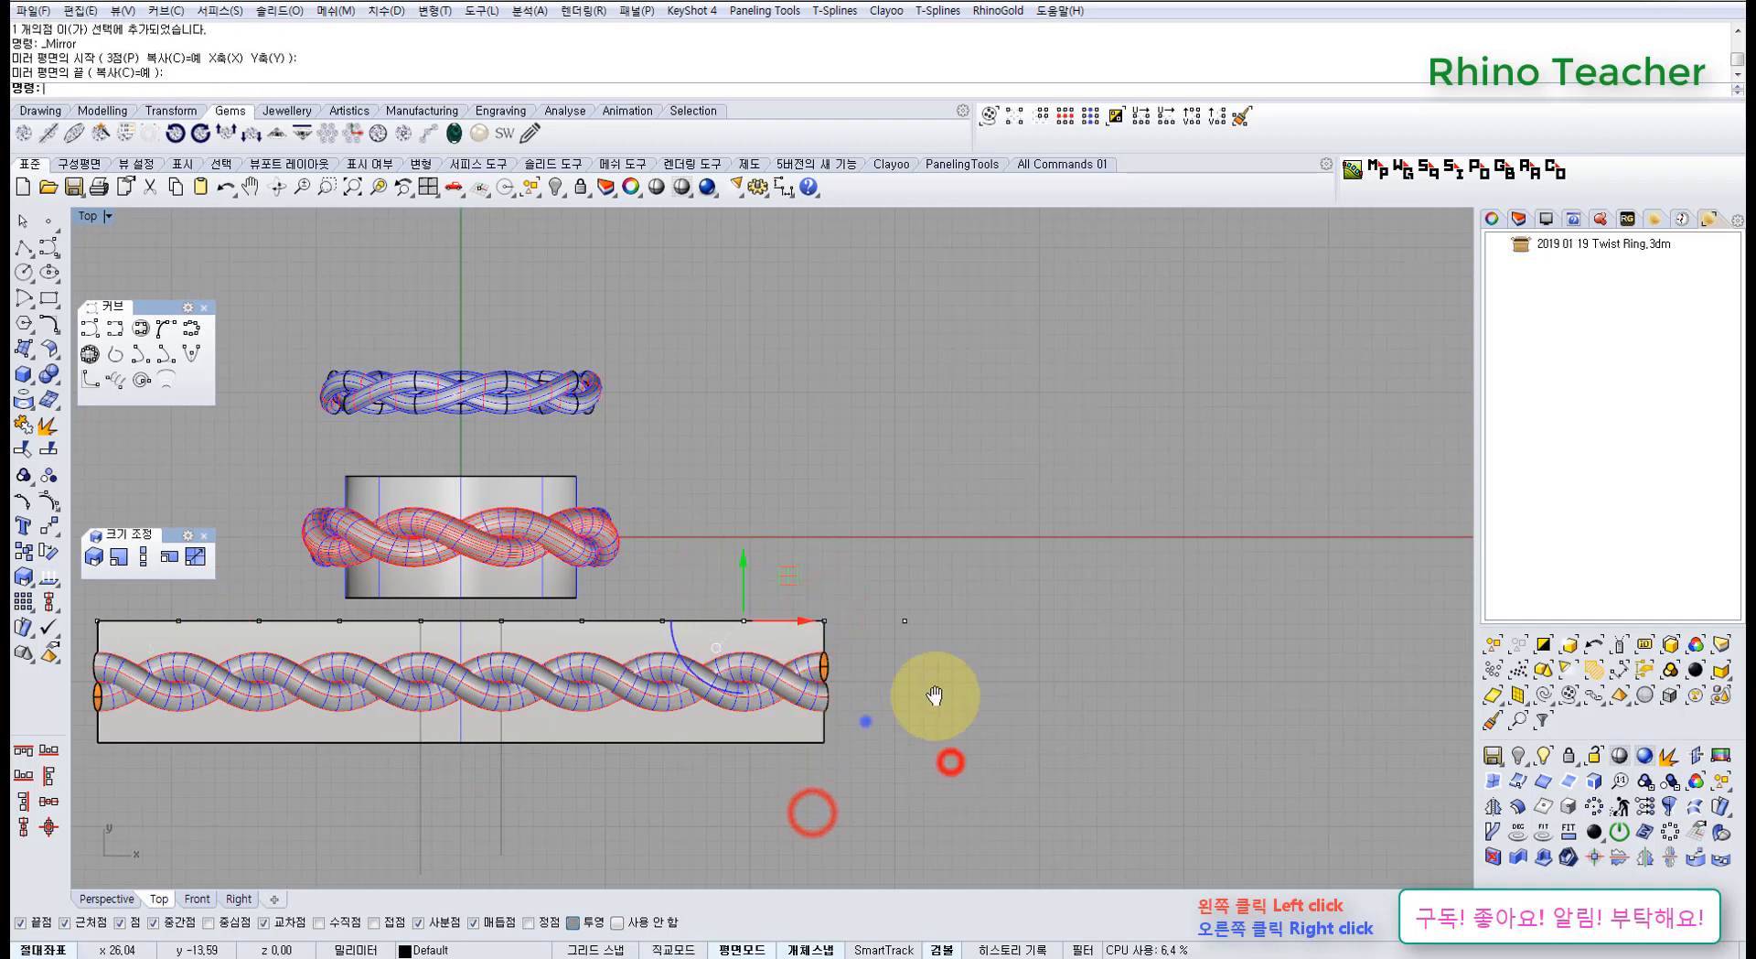
Draw a straight line between the two mirrored points beyond the rectangle's left and right edges in the Top view
right_click_drag(935, 696, 1072, 651)
right_click_drag(287, 572, 482, 620)
left_click_drag(329, 600, 392, 660)
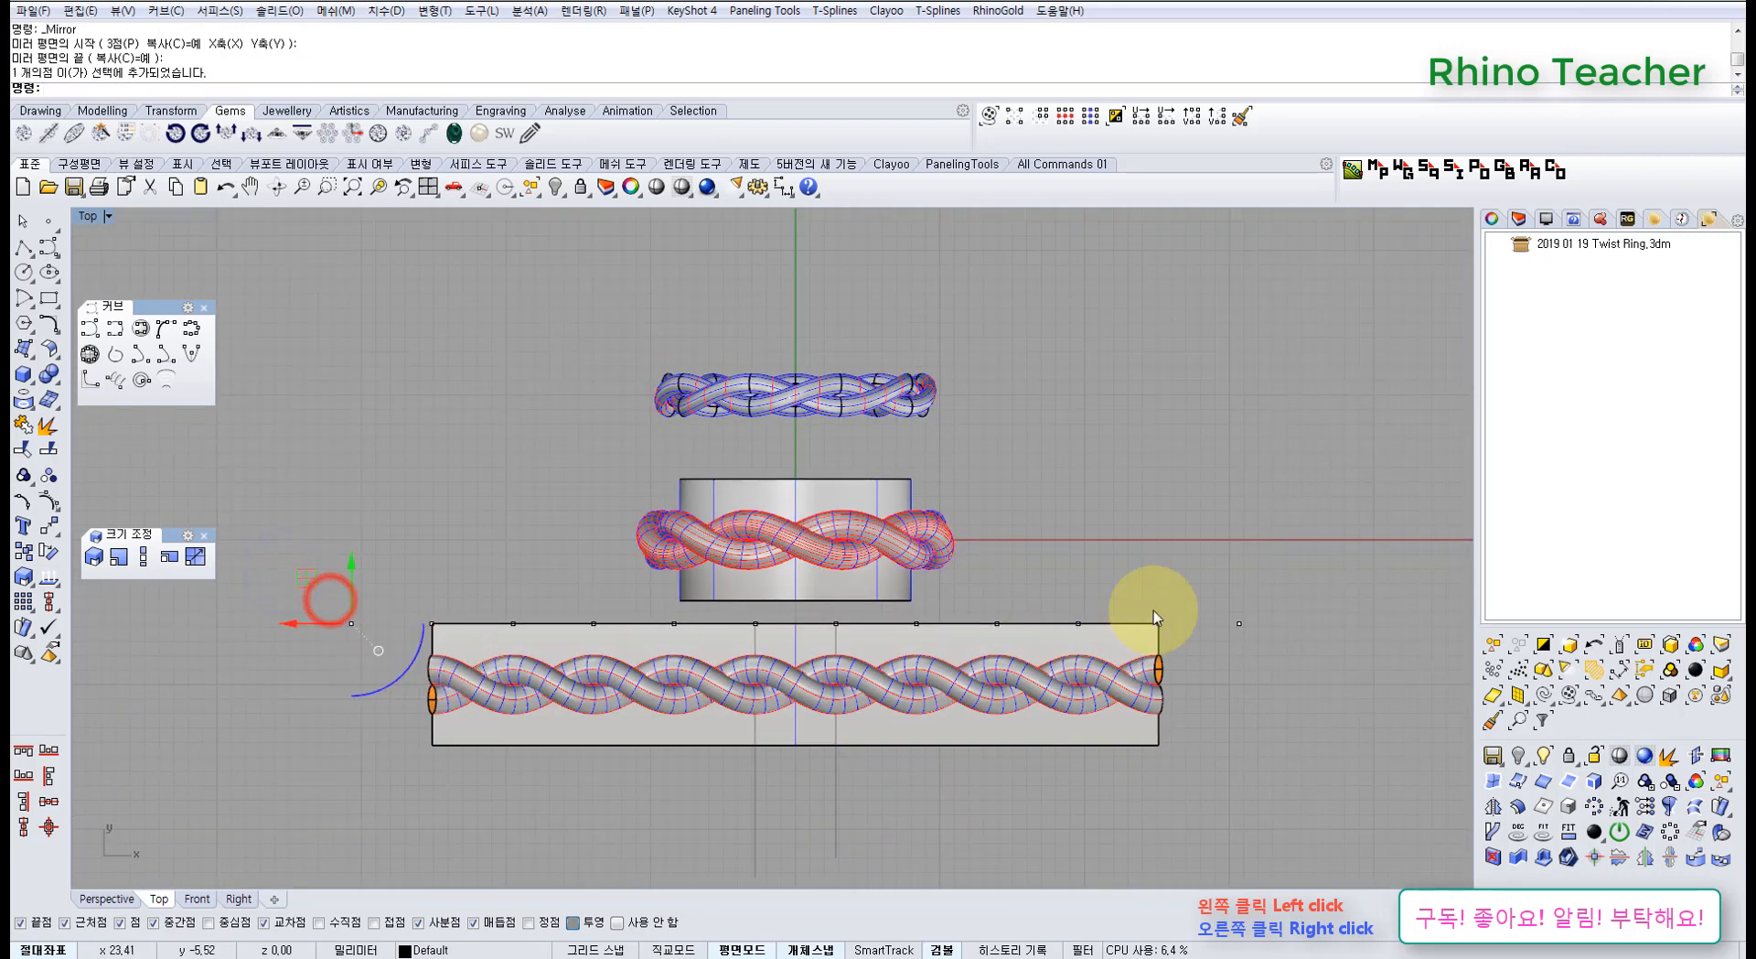
left_click_drag(1290, 675, 1290, 677, "shift")
right_click_drag(1168, 732, 1000, 724)
right_click_drag(313, 646, 451, 646)
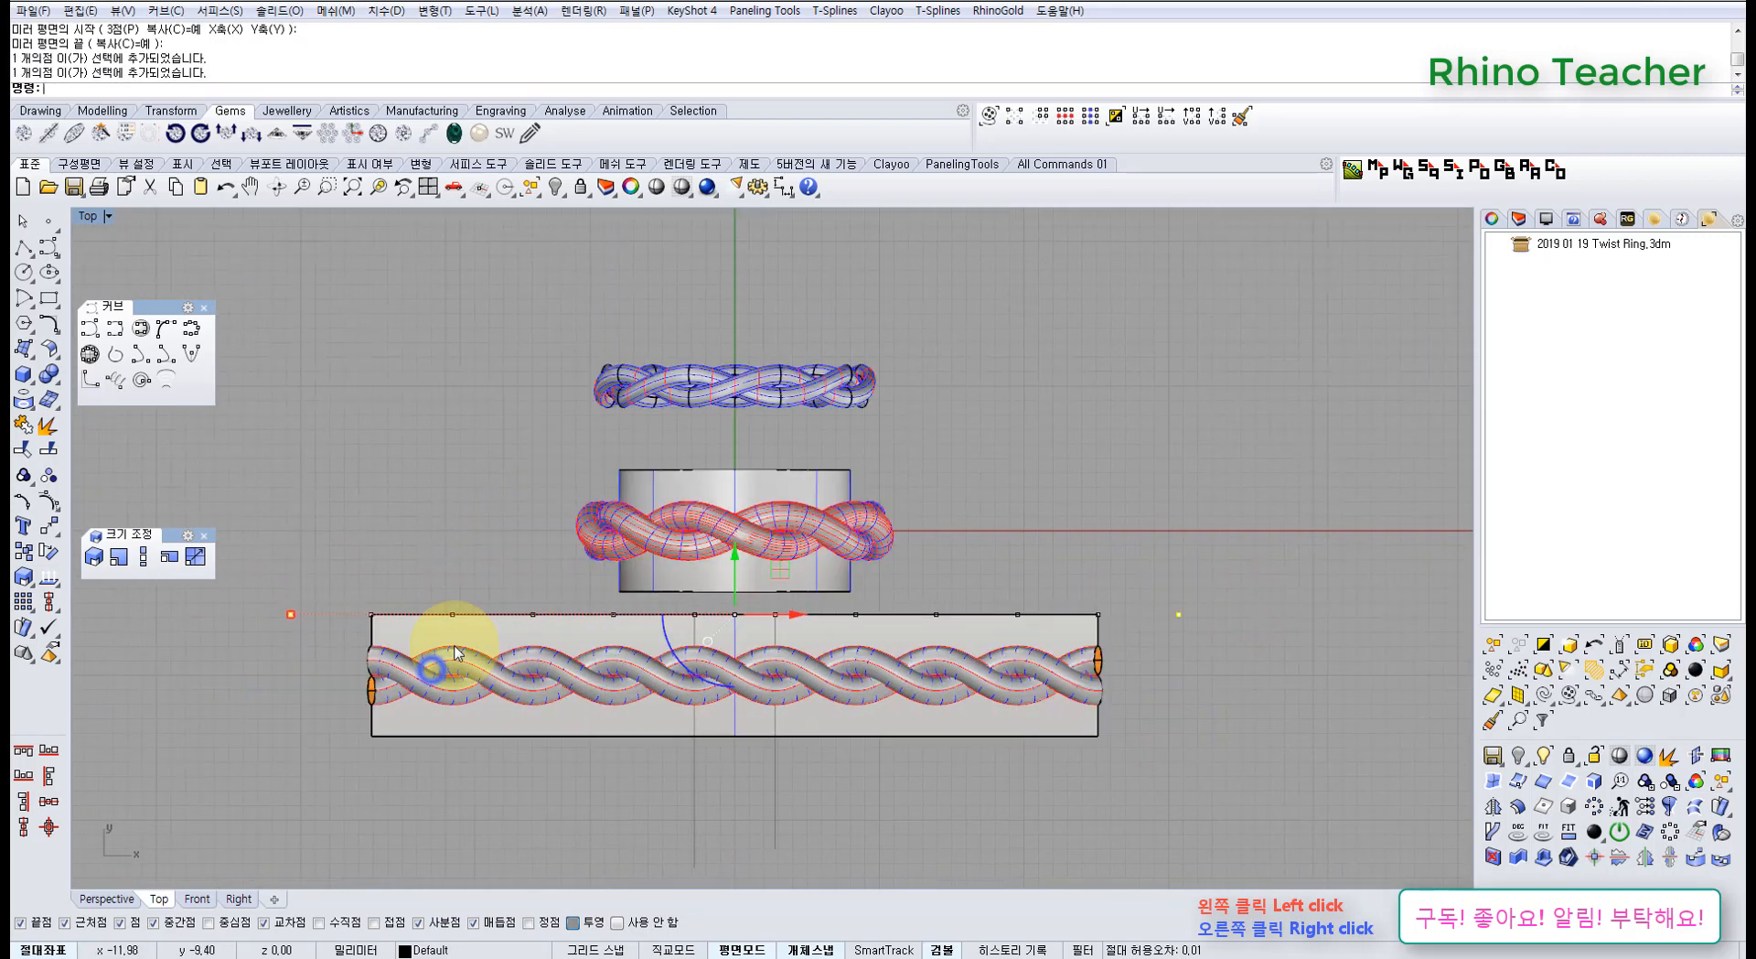
left_click(23, 247)
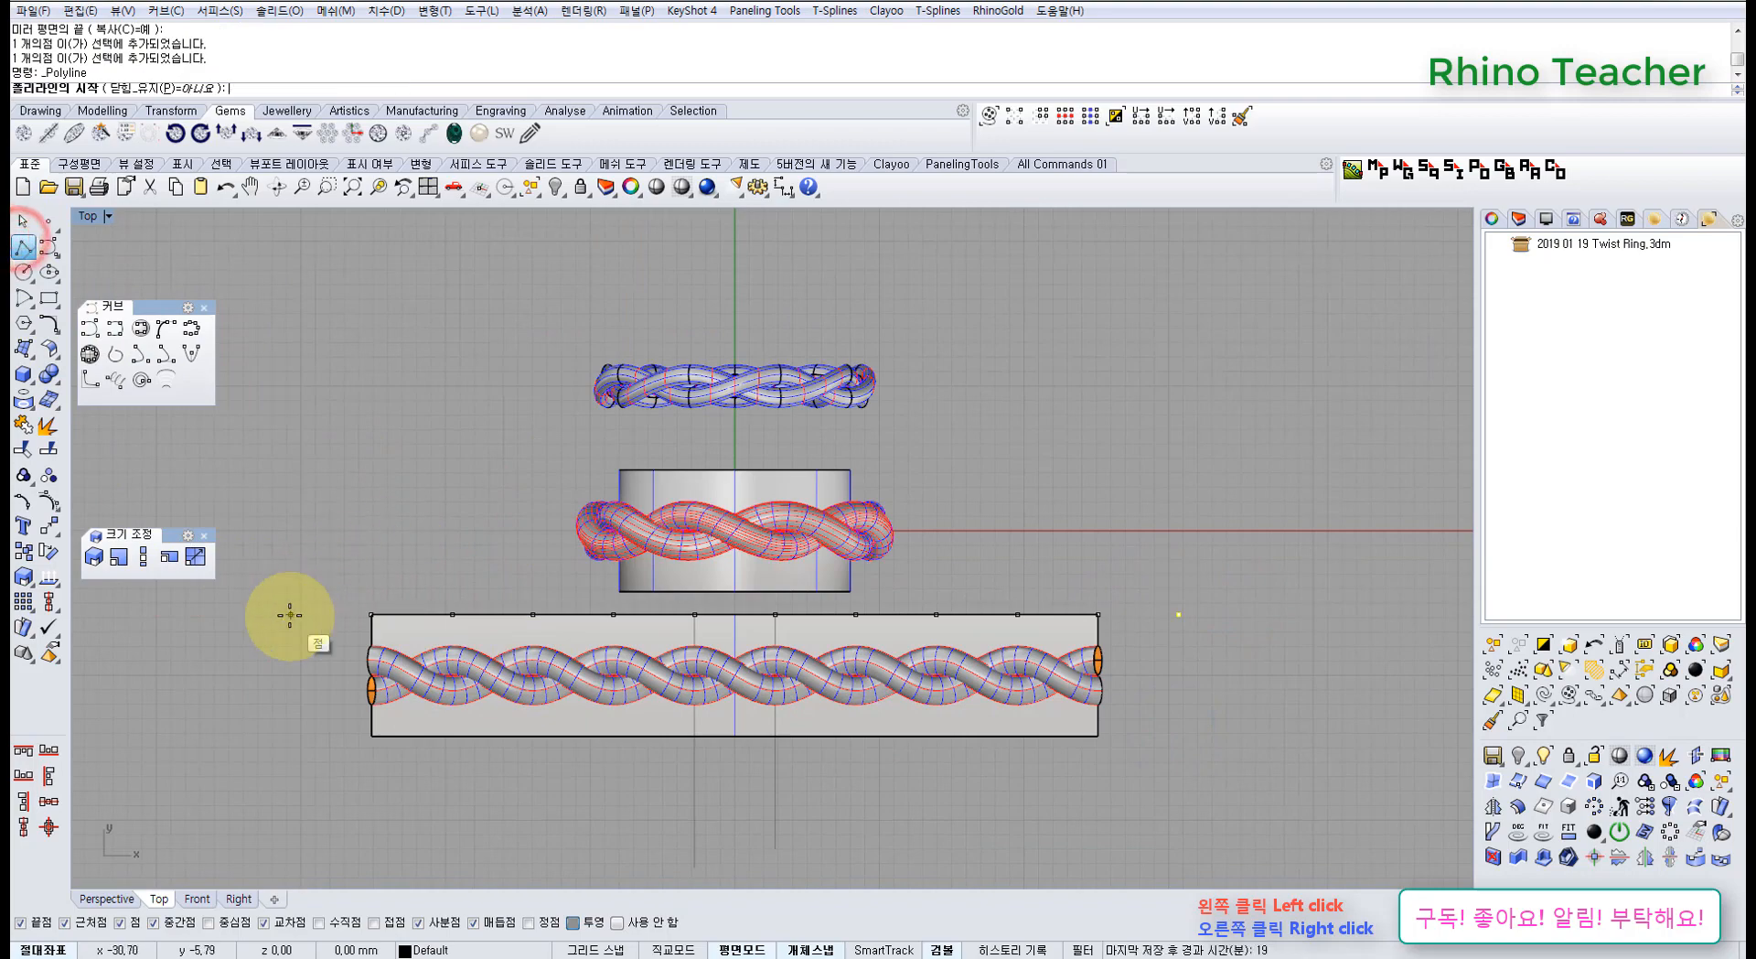
left_click(290, 614)
left_click(1174, 621)
right_click(1168, 627)
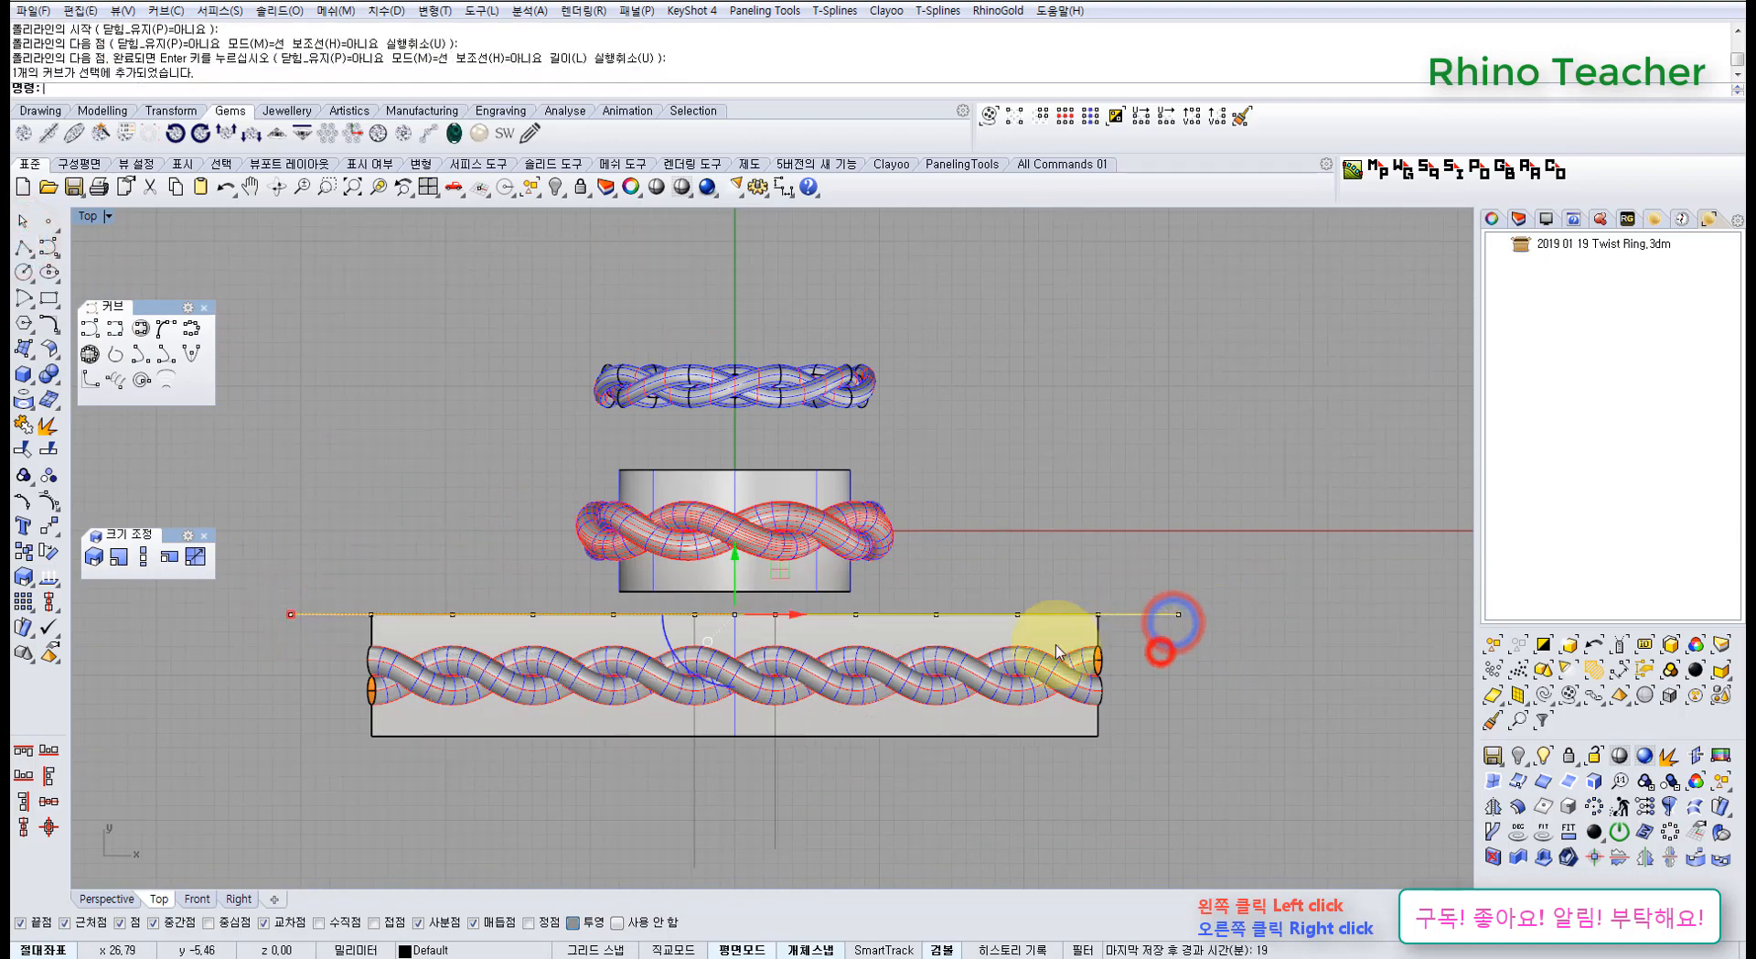
Move the extended line down from the rectangle's upper edge to the point between the two pipe ends at its left edge
right_click_drag(980, 646, 989, 580)
scroll(362, 607, "up", 5)
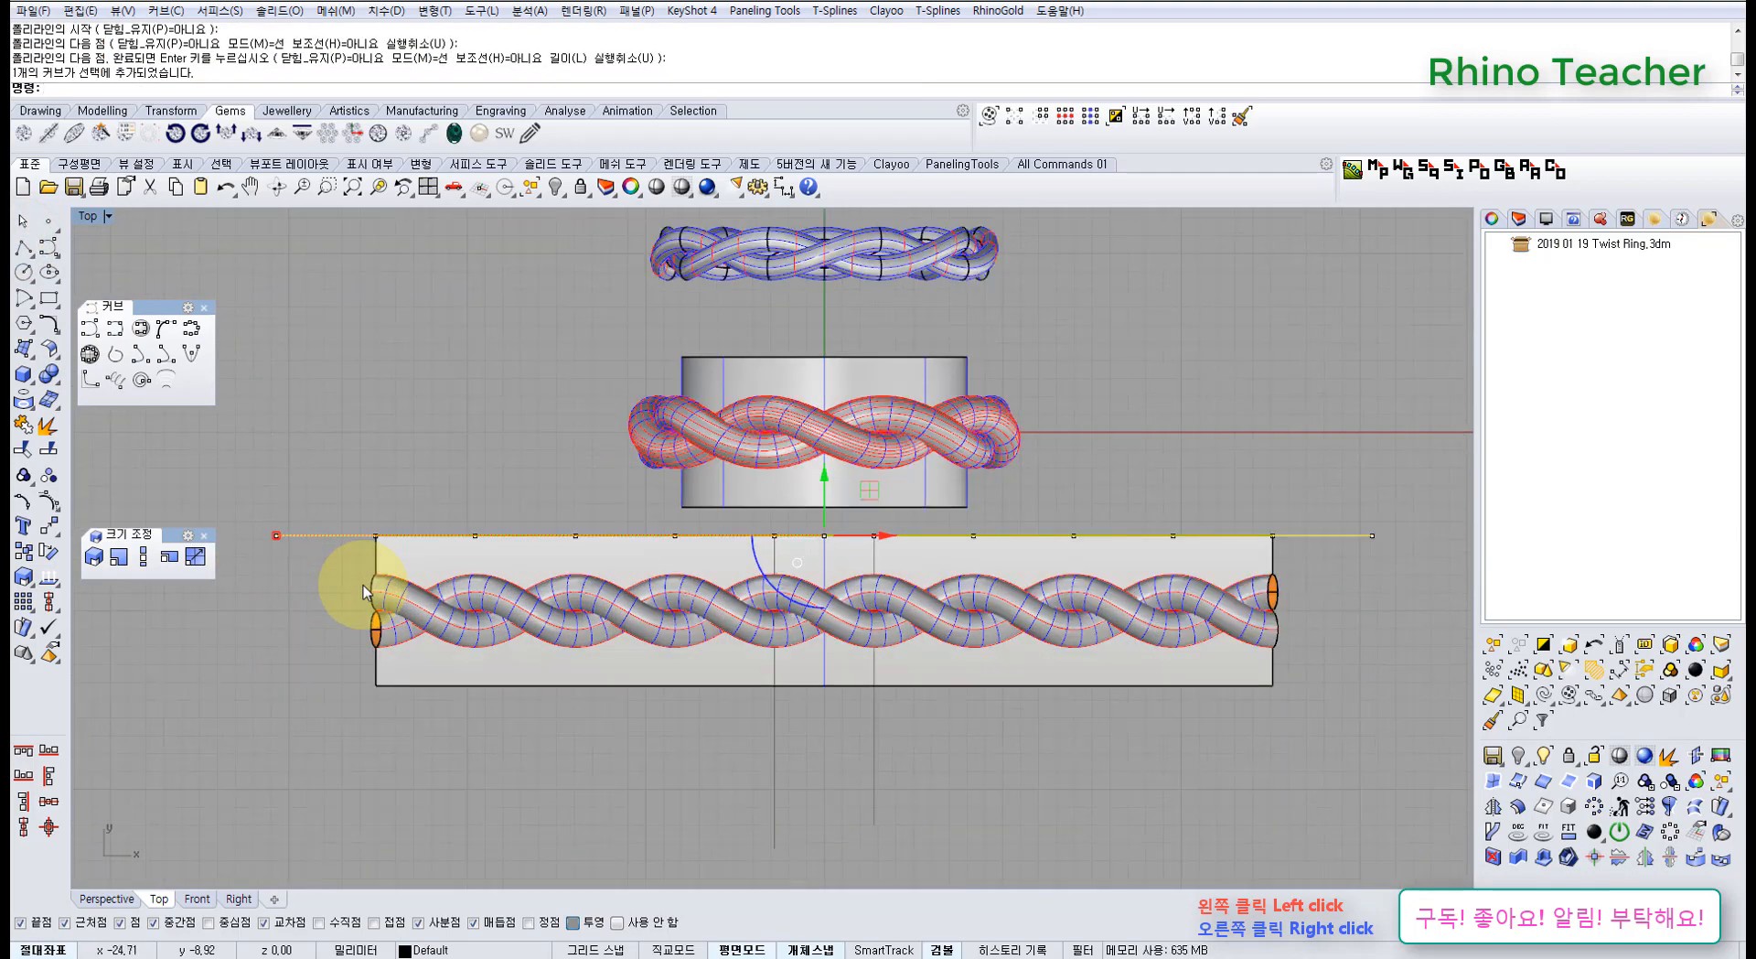
left_click(48, 525)
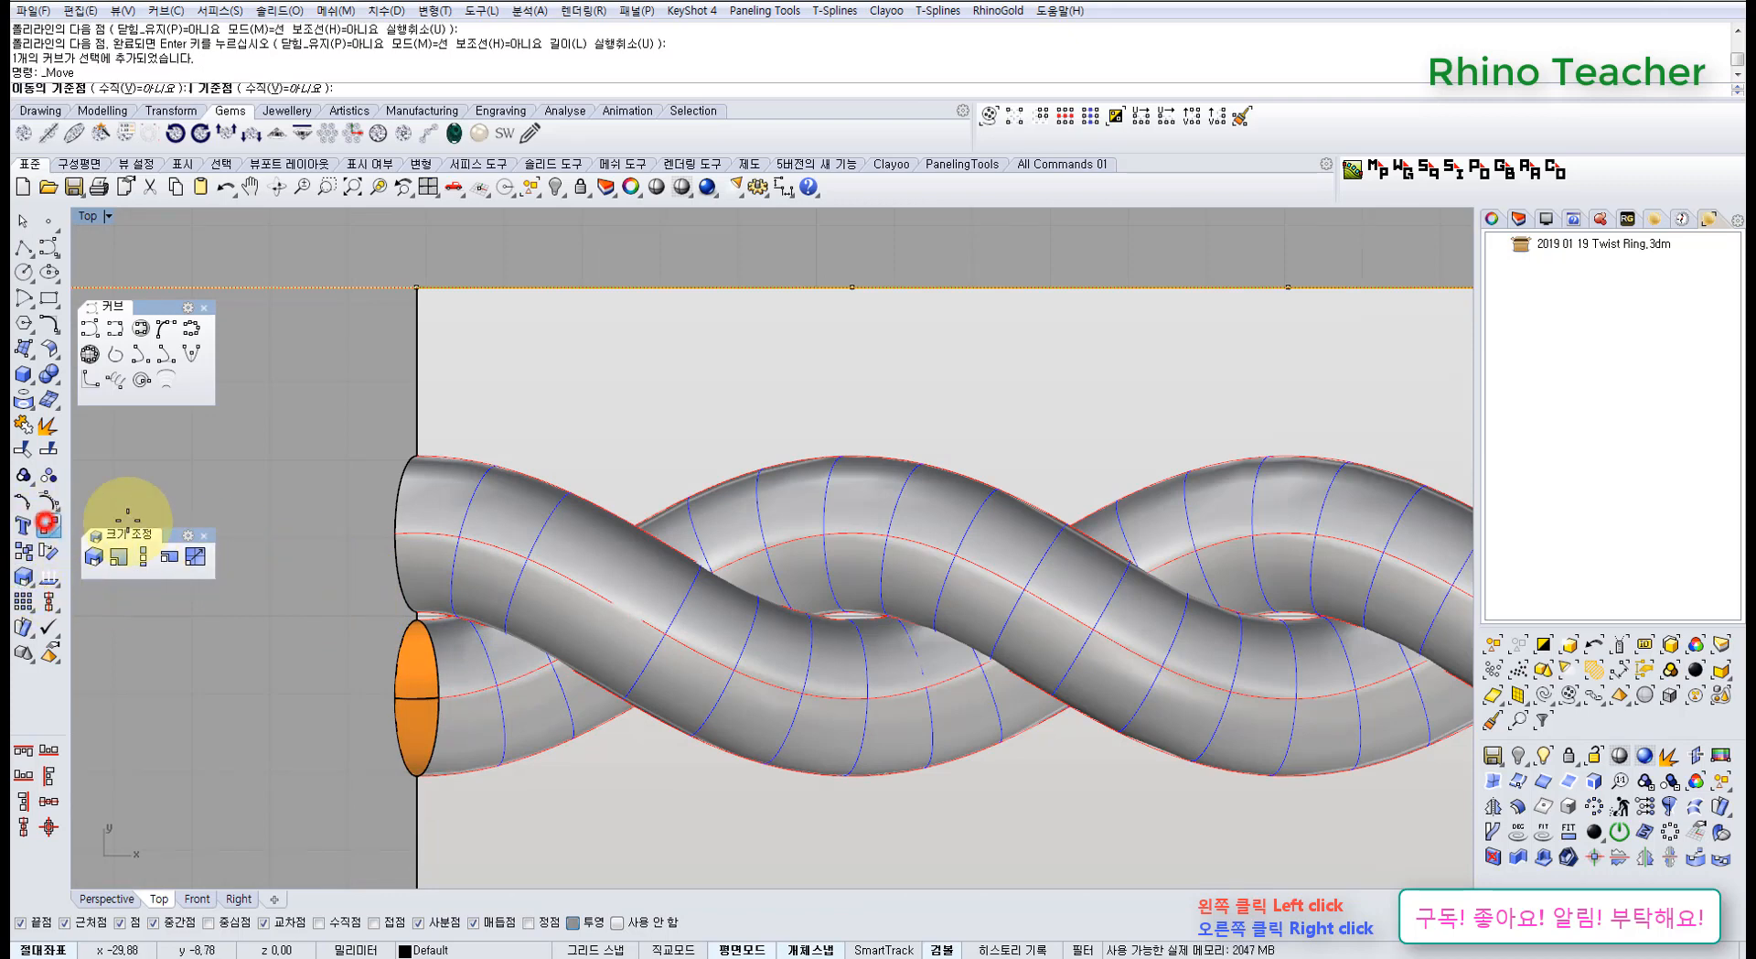
scroll(411, 606, "up", 3)
left_click(416, 605)
scroll(353, 632, "down", 8)
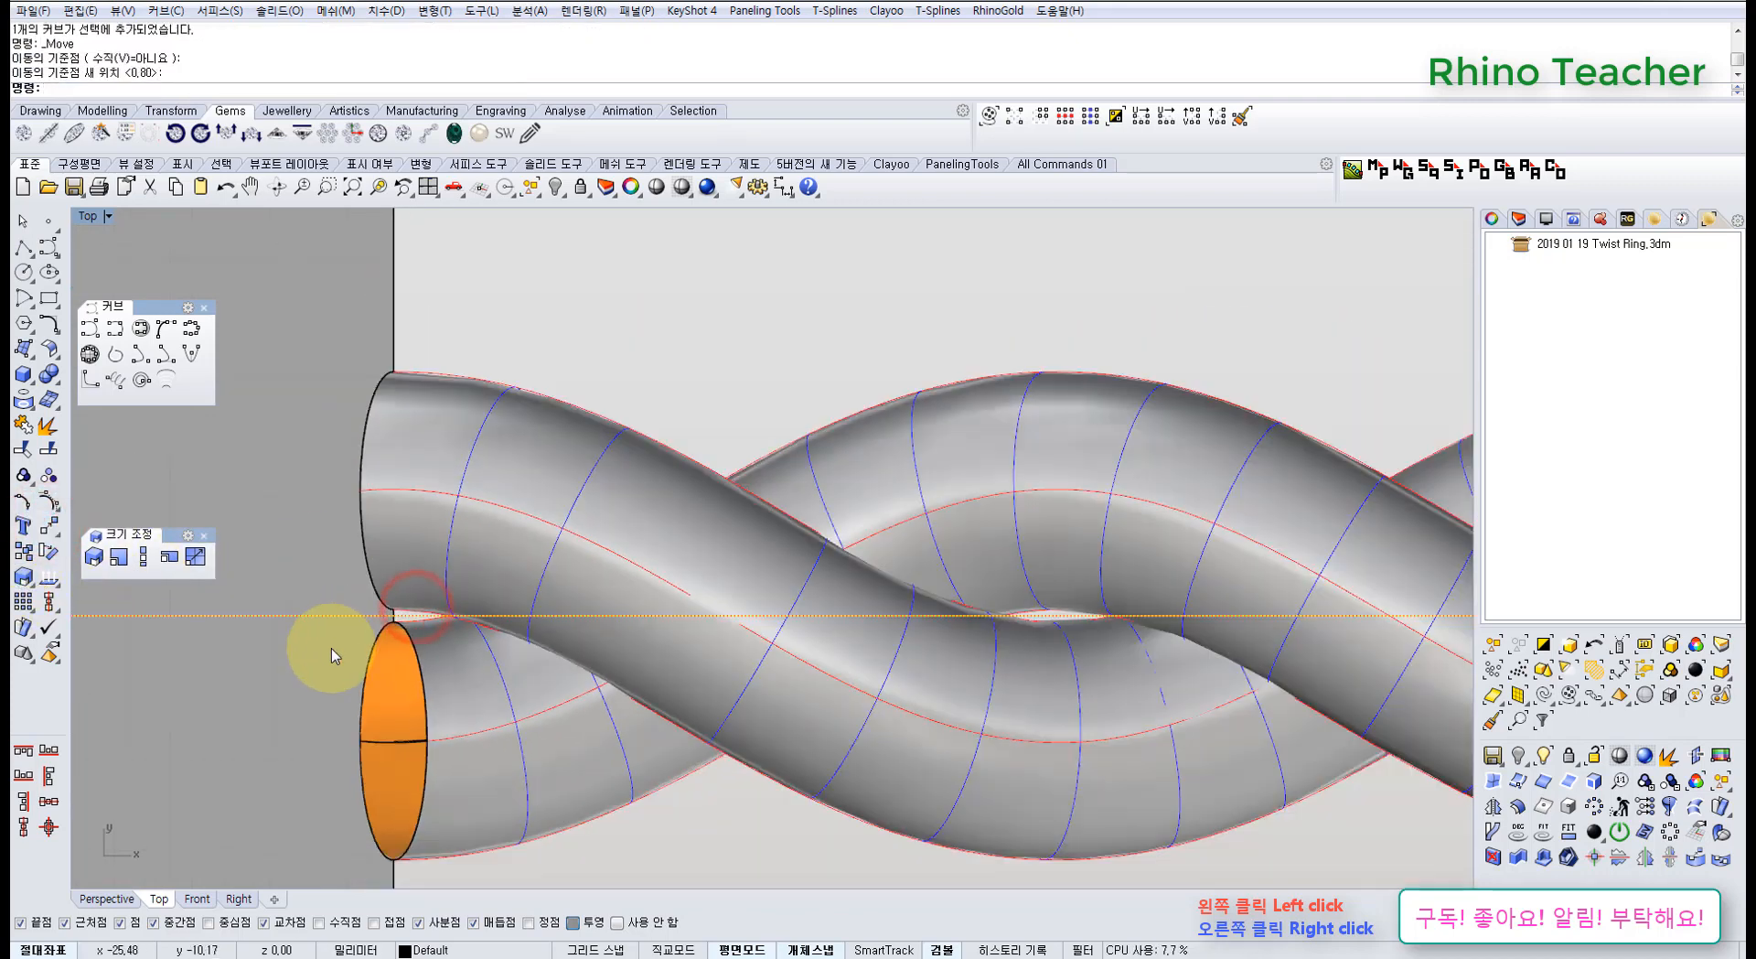
Examine the extended centre line running through the straight twist and past the rectangle's ends in the Top view
right_click_drag(264, 688, 546, 651)
left_click(707, 674)
scroll(681, 685, "down", 6)
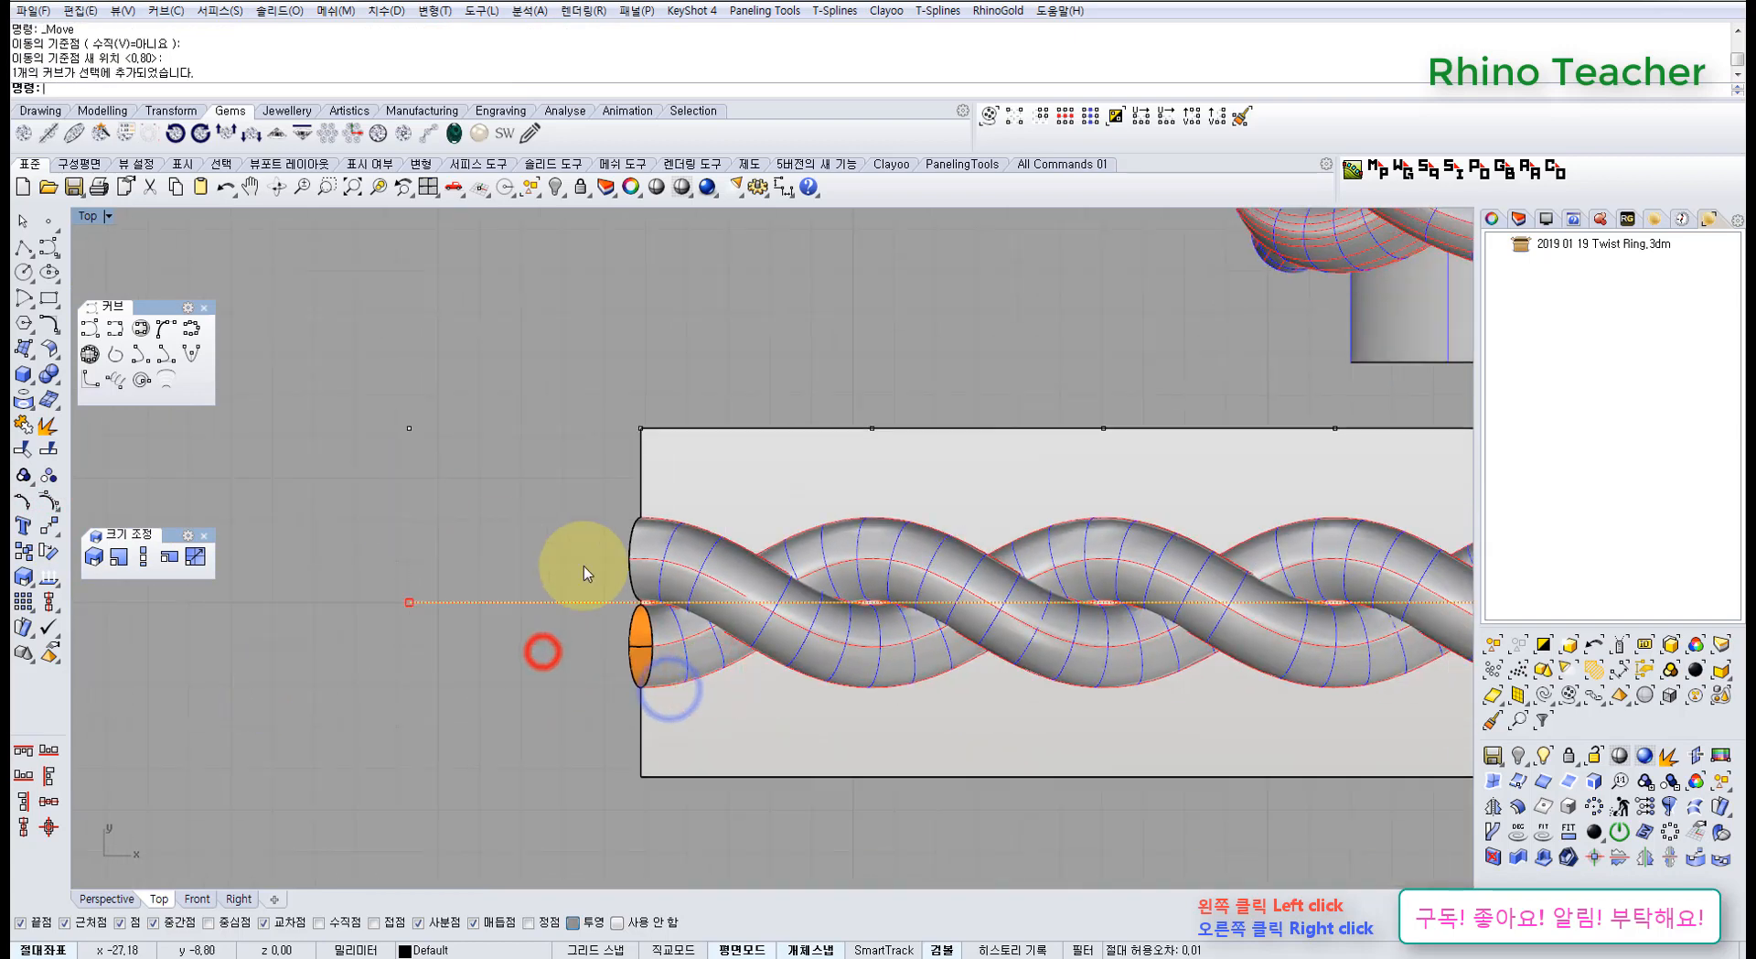
scroll(580, 568, "down", 3)
left_click(392, 589)
right_click_drag(276, 613, 336, 617)
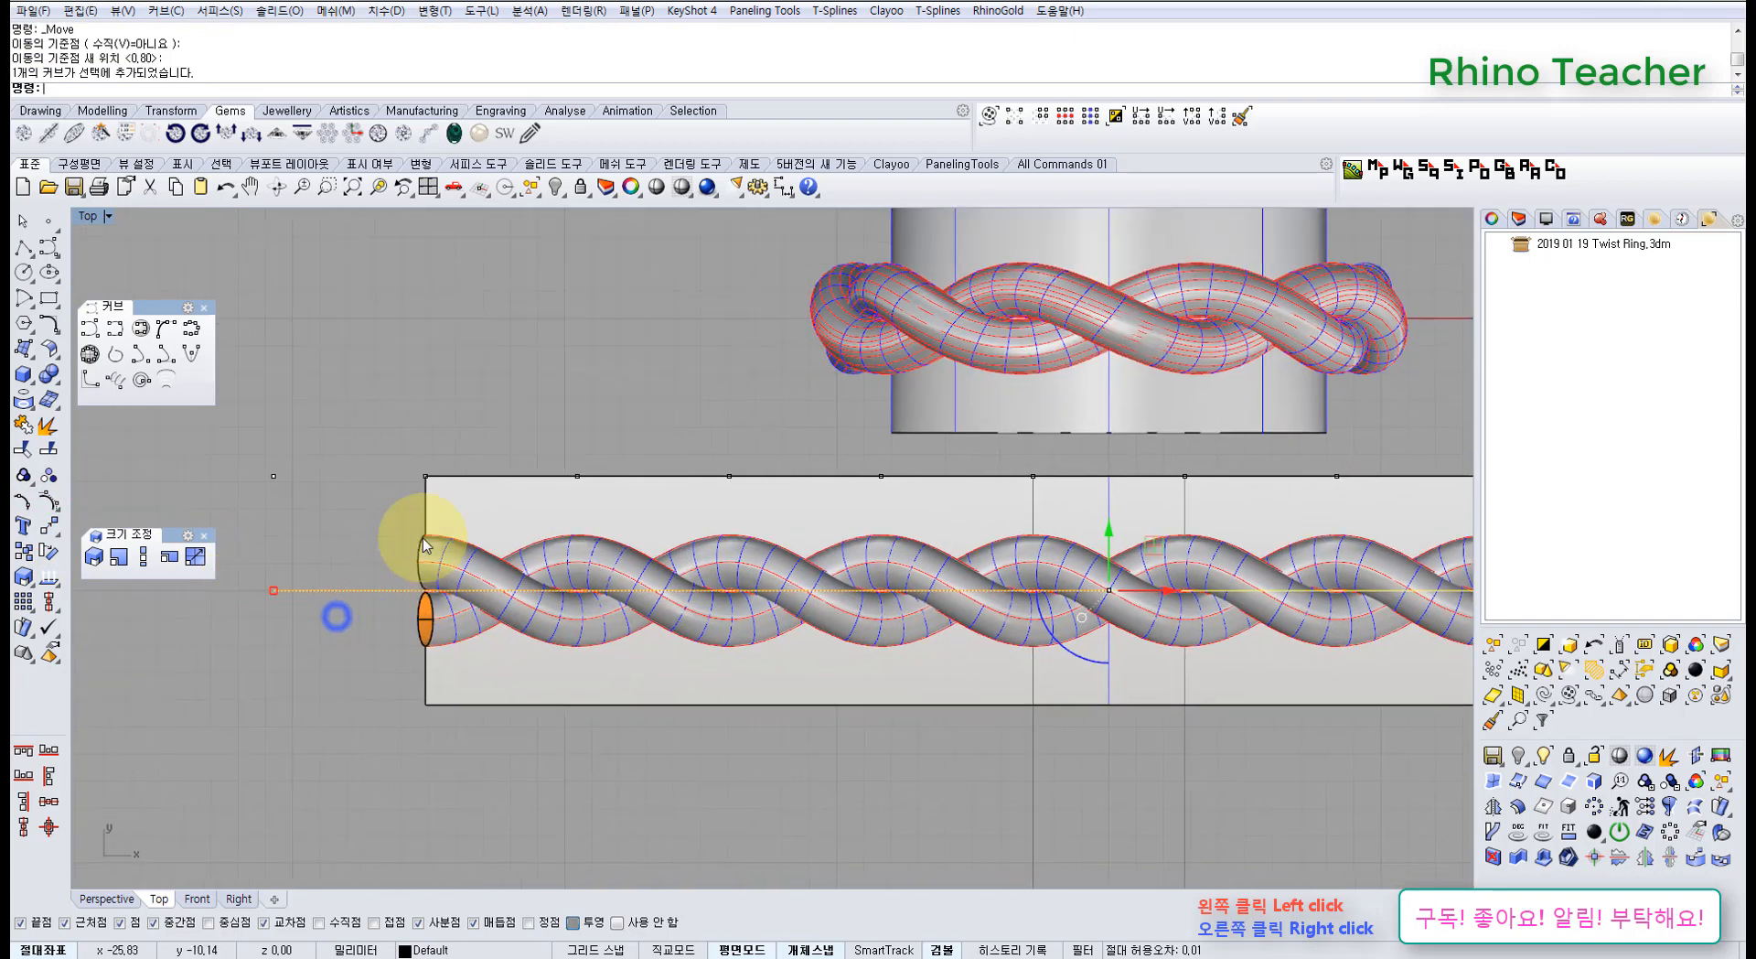
scroll(470, 769, "down", 3)
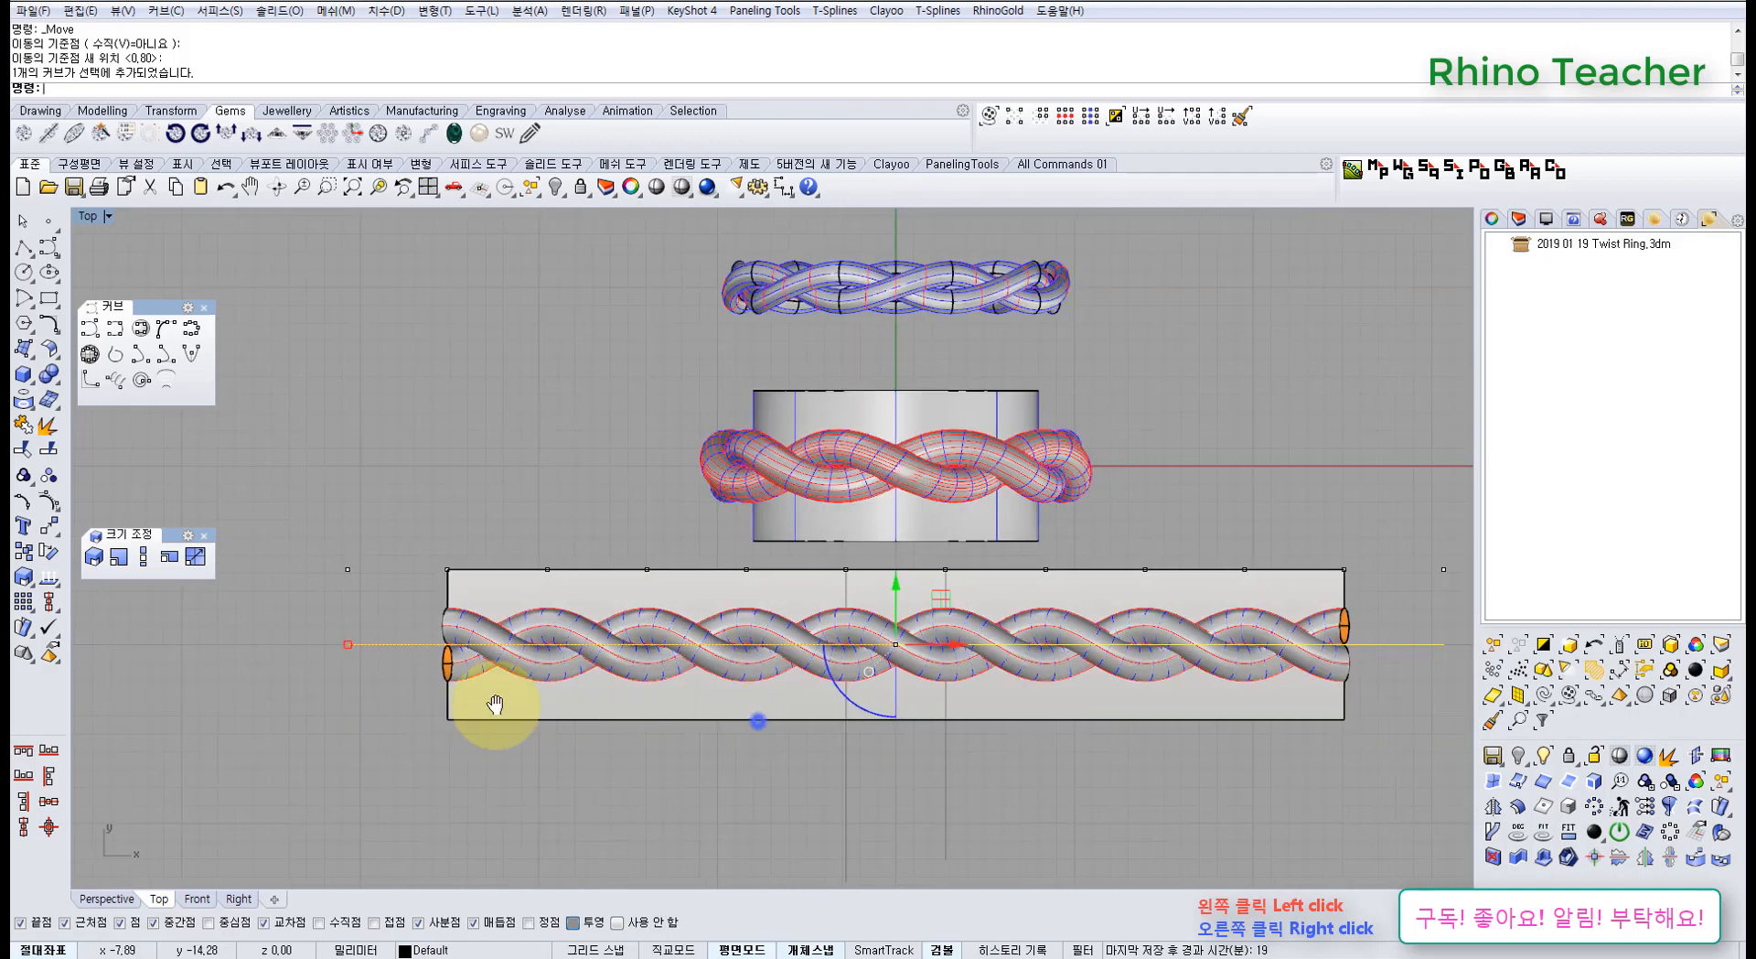
right_click_drag(757, 721, 403, 685)
Split the upper pipe surface of the flowed ring along a V-direction isocurve just beside the seam, with Shrink set to Yes and object snaps disabled
key("ctrl+Tab")
right_click_drag(866, 655, 606, 591)
scroll(640, 586, "up", 10)
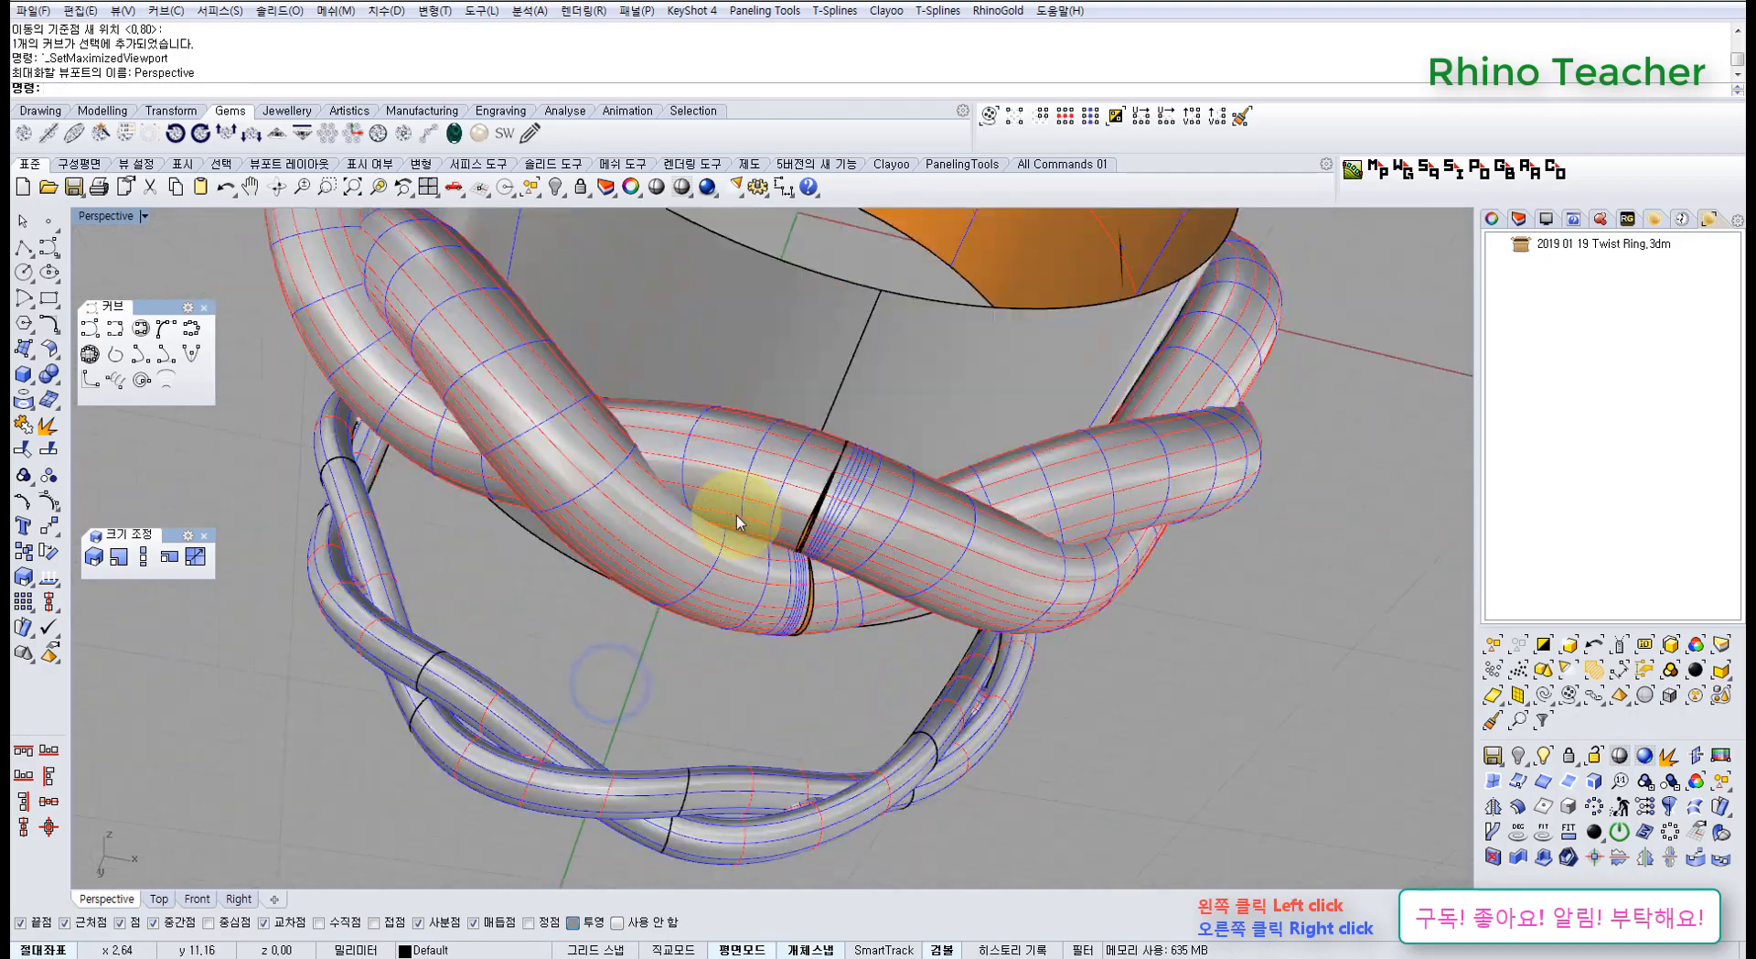
scroll(914, 521, "down", 4)
right_click_drag(948, 539, 595, 695, "shift")
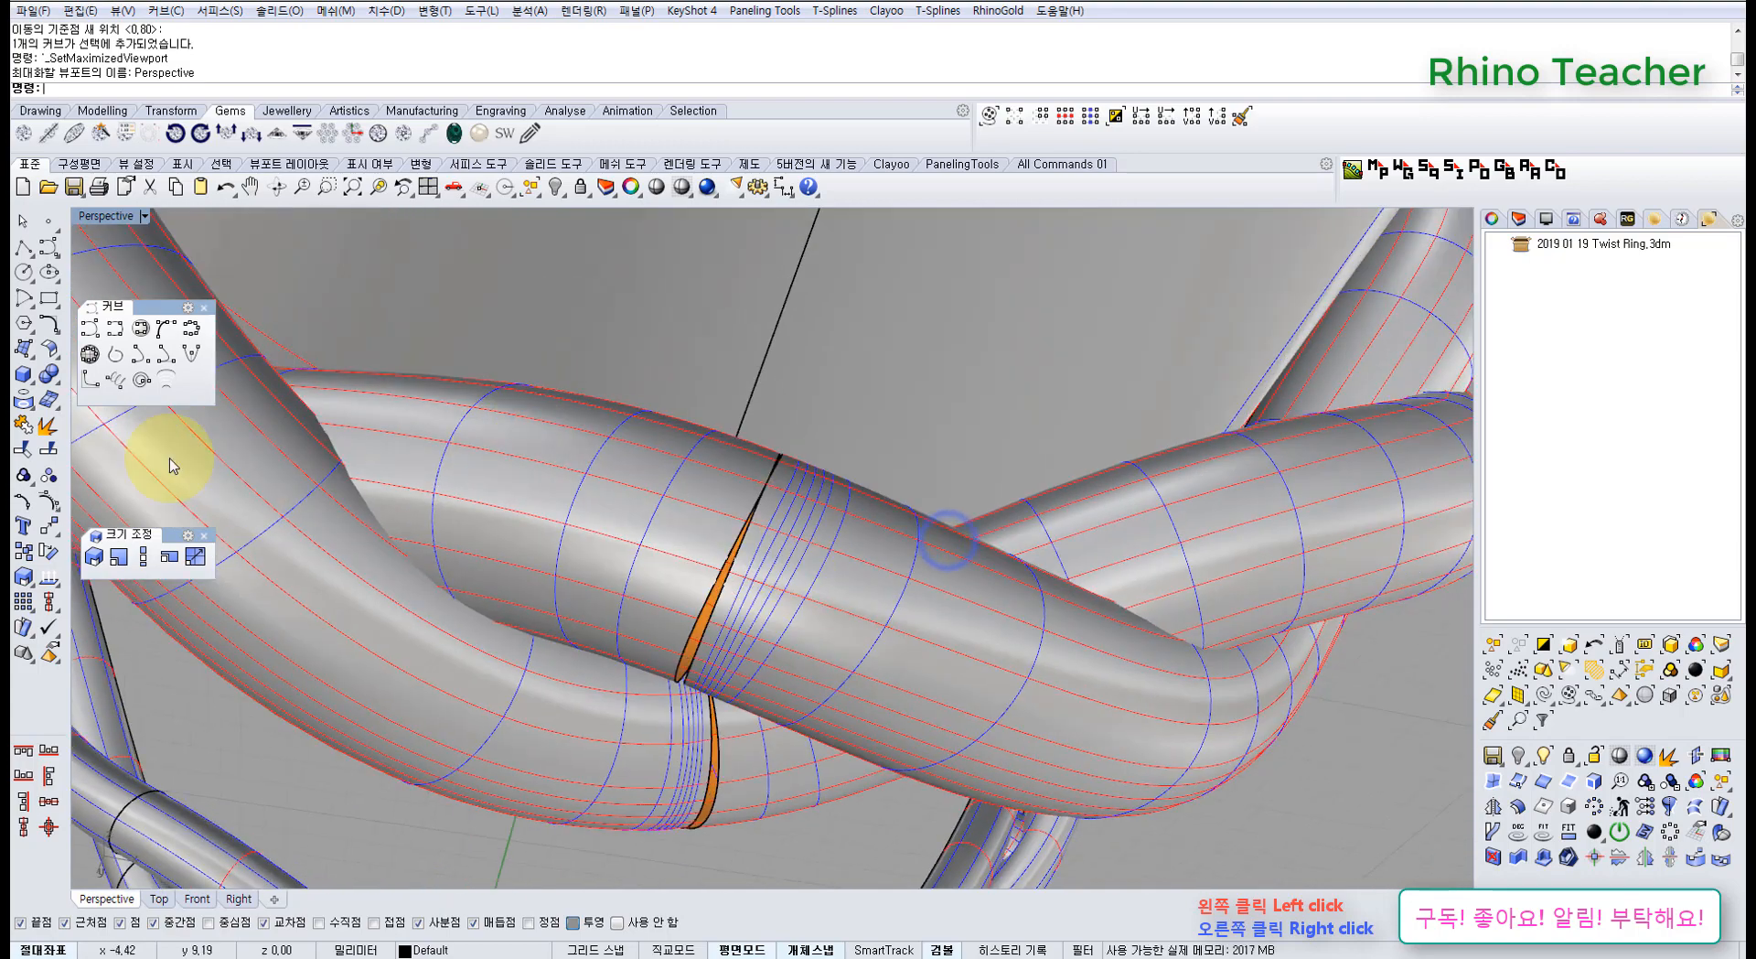
left_click(48, 448)
left_click(180, 90)
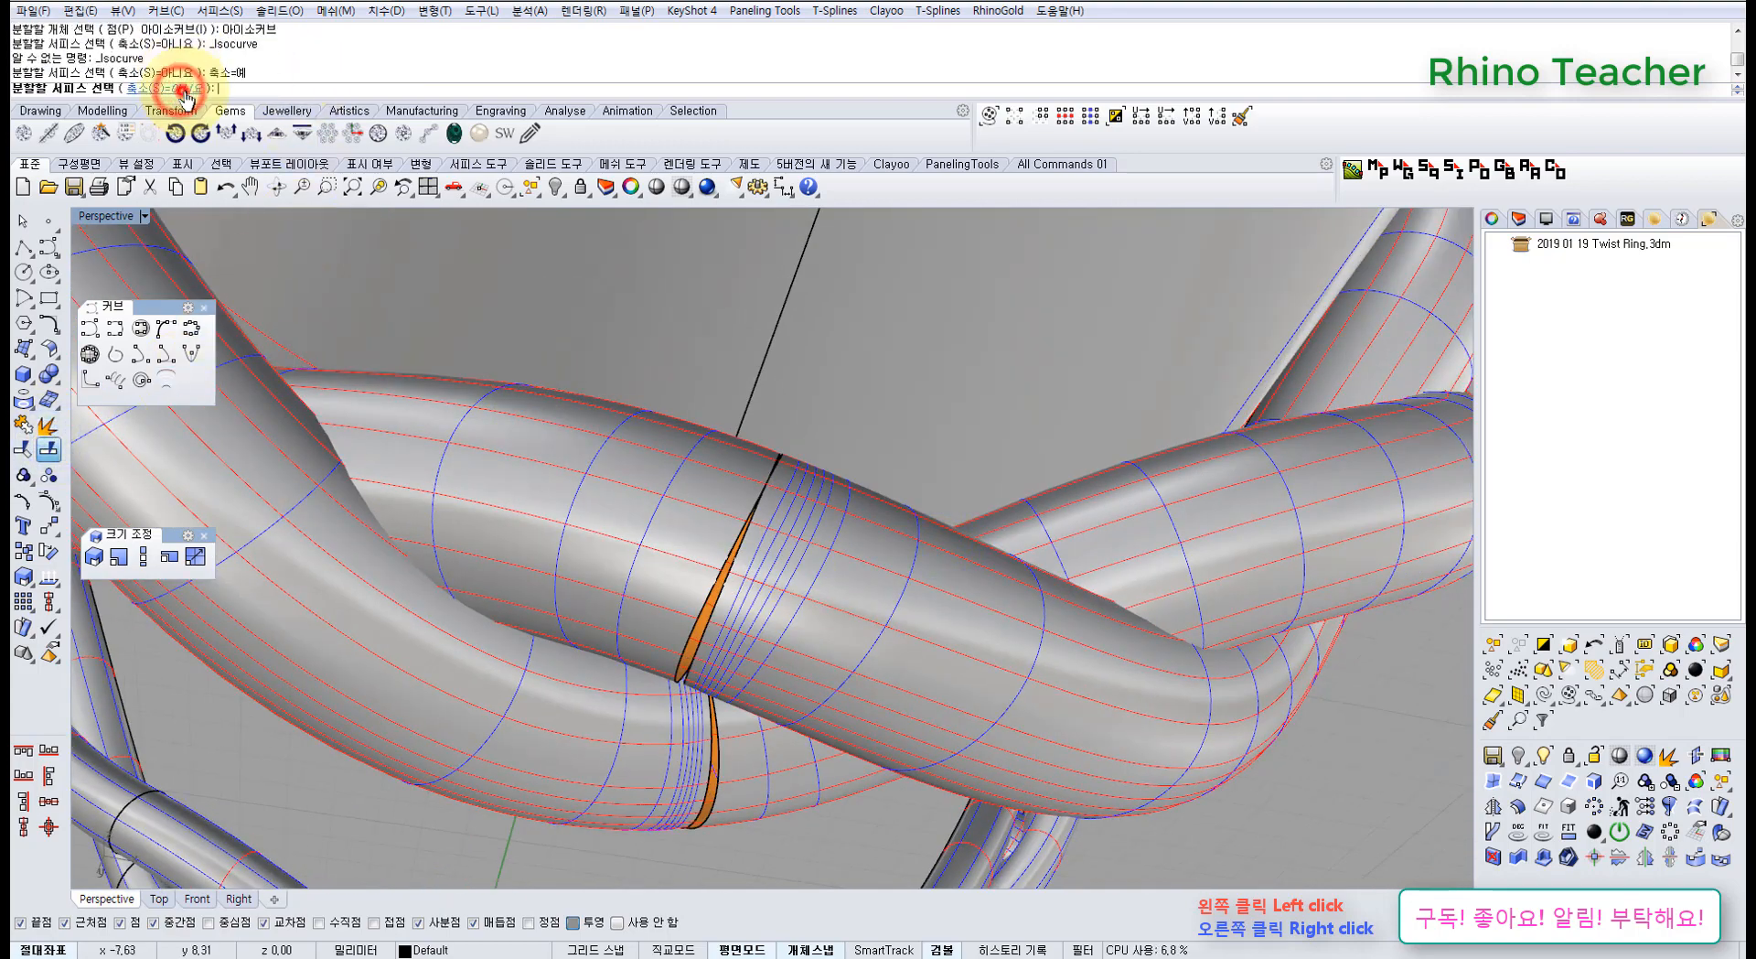
left_click(713, 527)
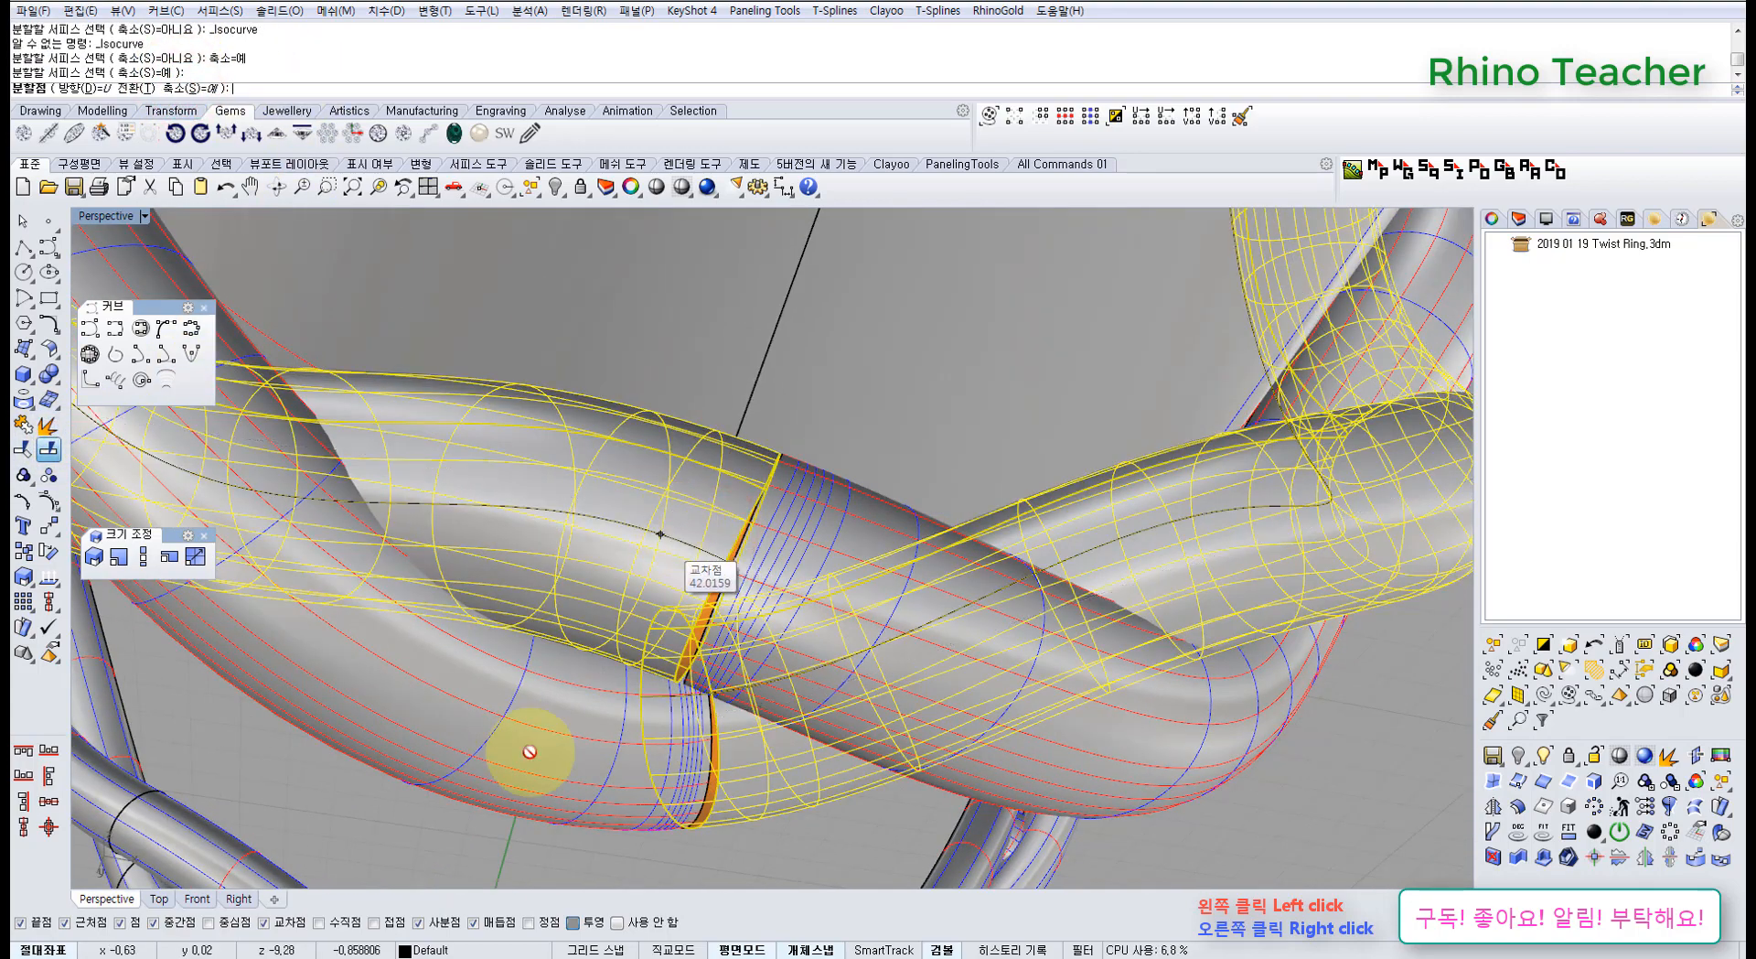
right_click(607, 924)
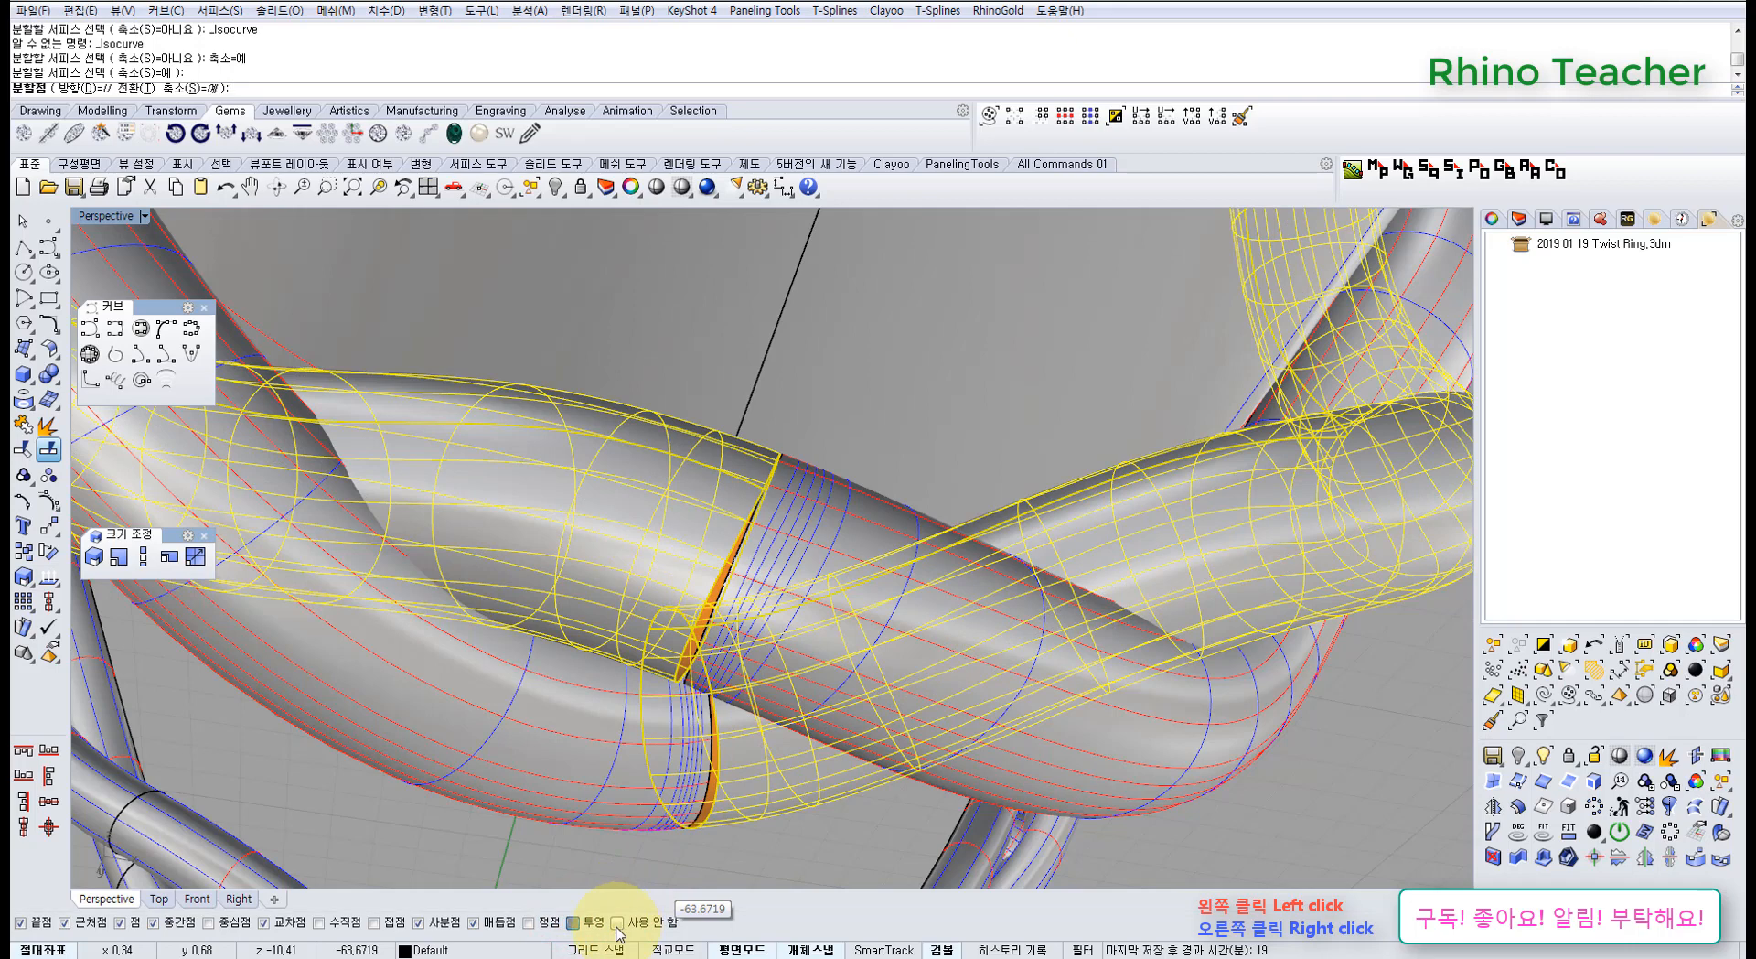
left_click(617, 924)
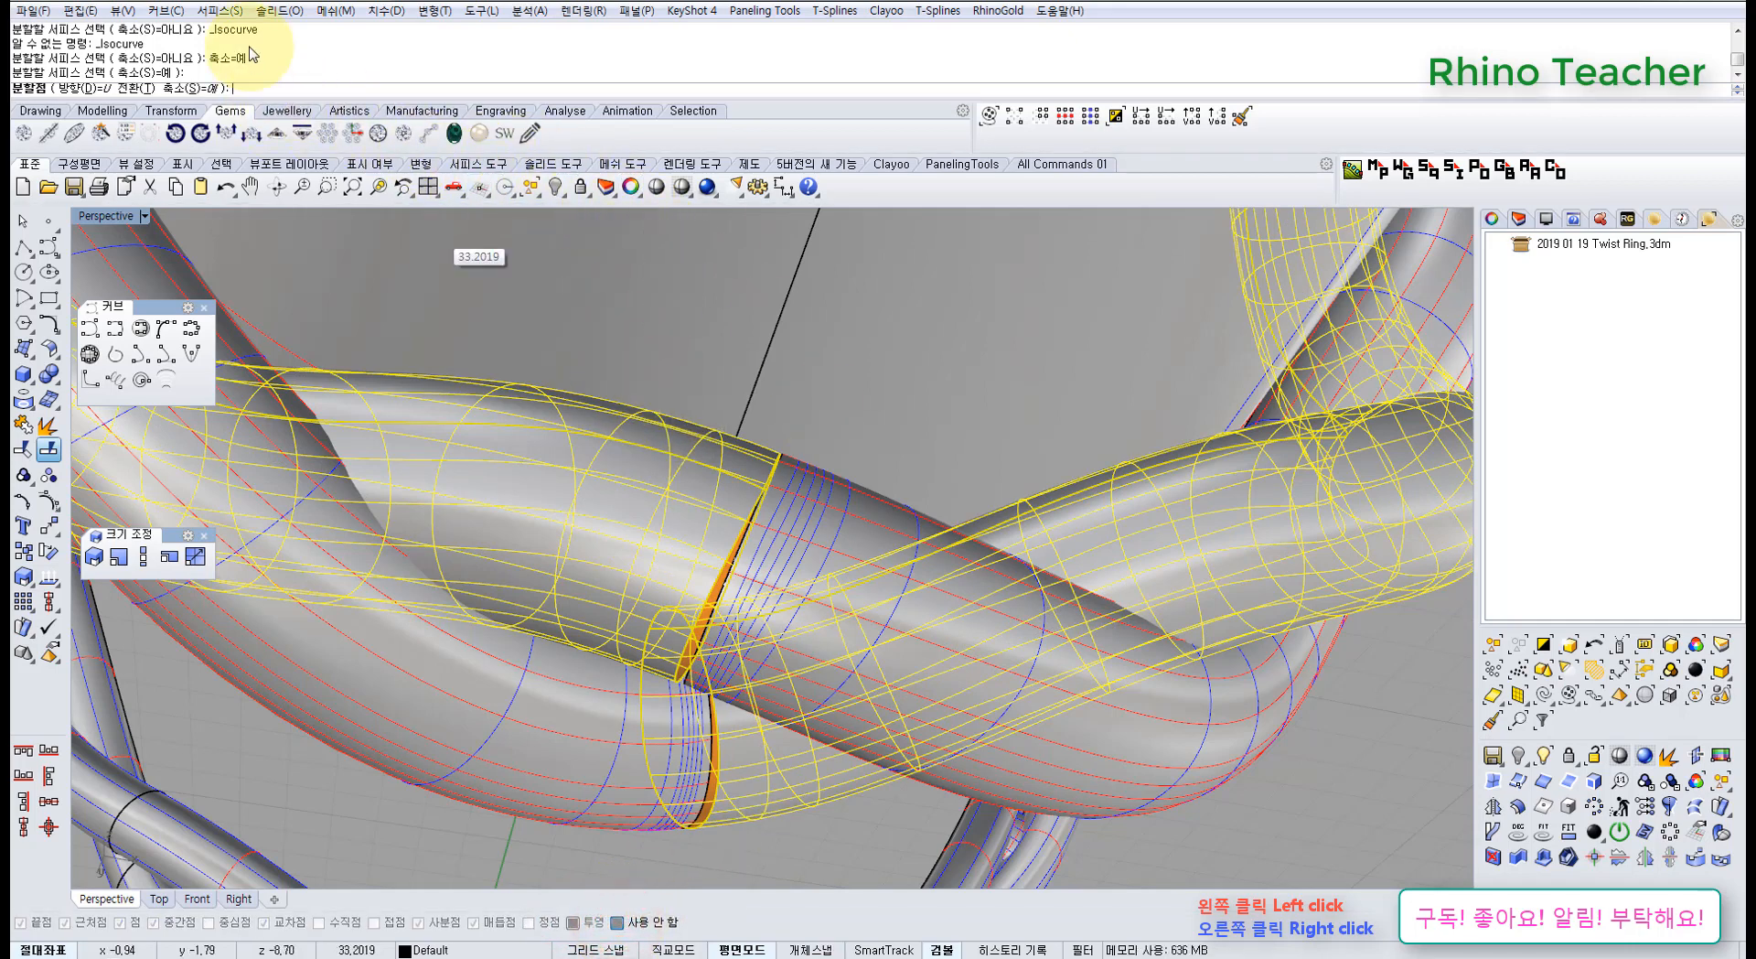
left_click(145, 87)
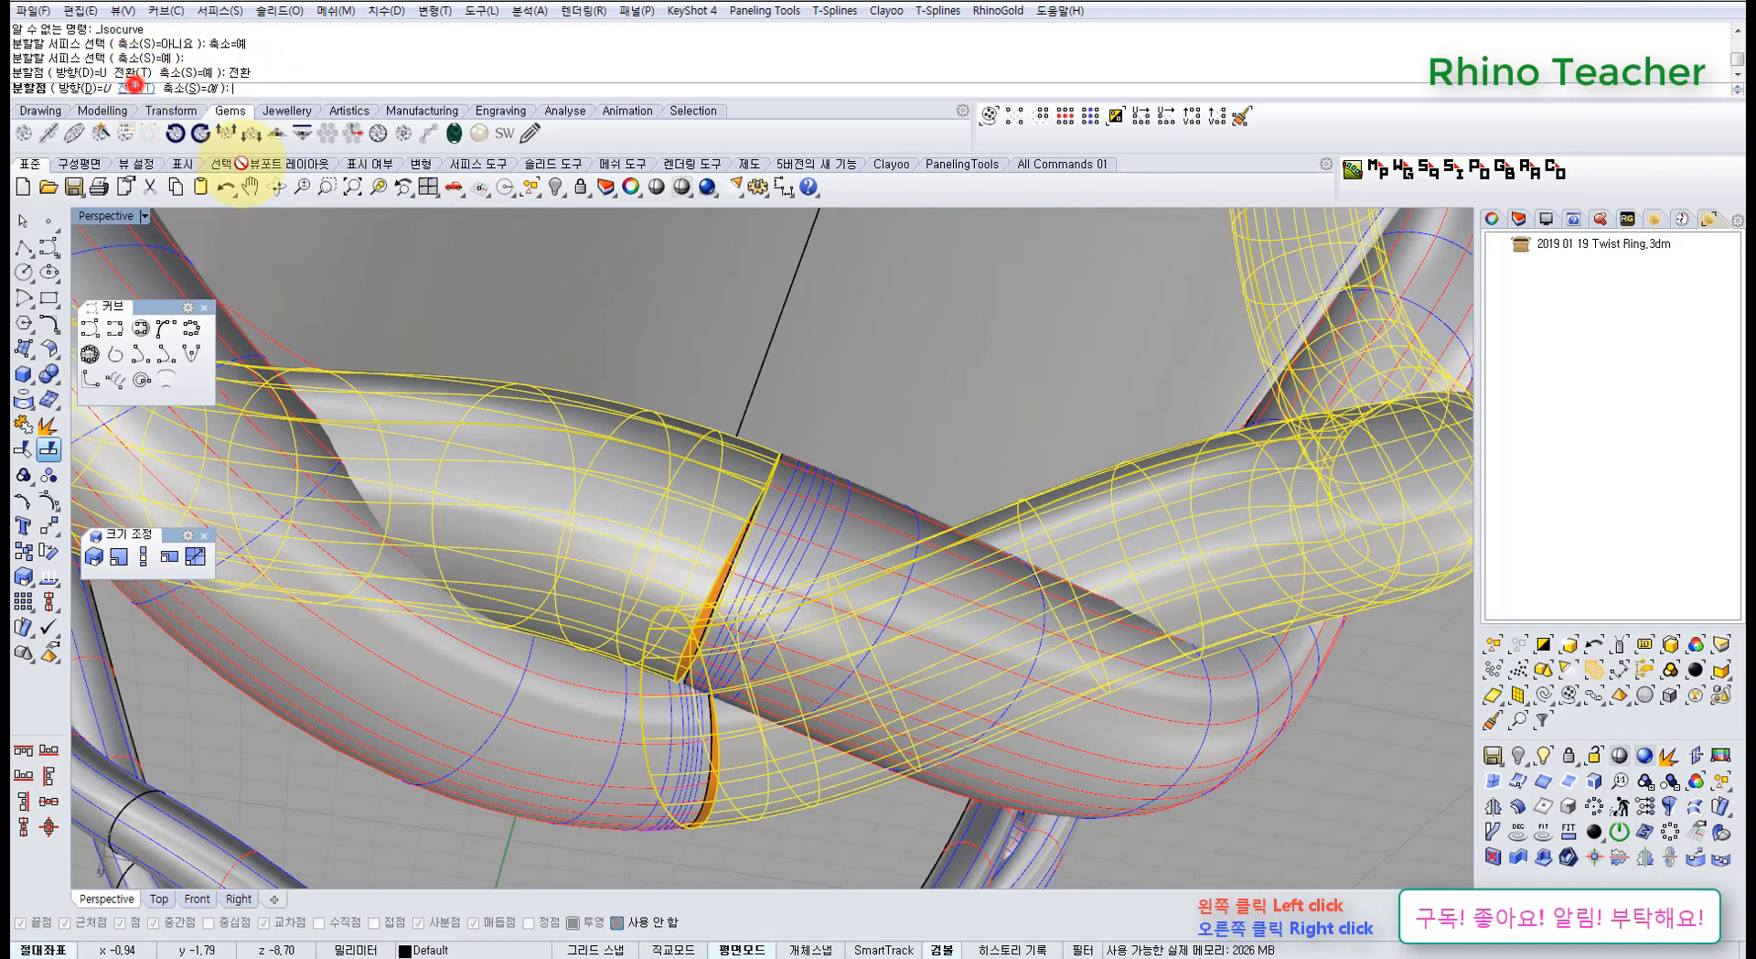
left_click(676, 546)
right_click(719, 625)
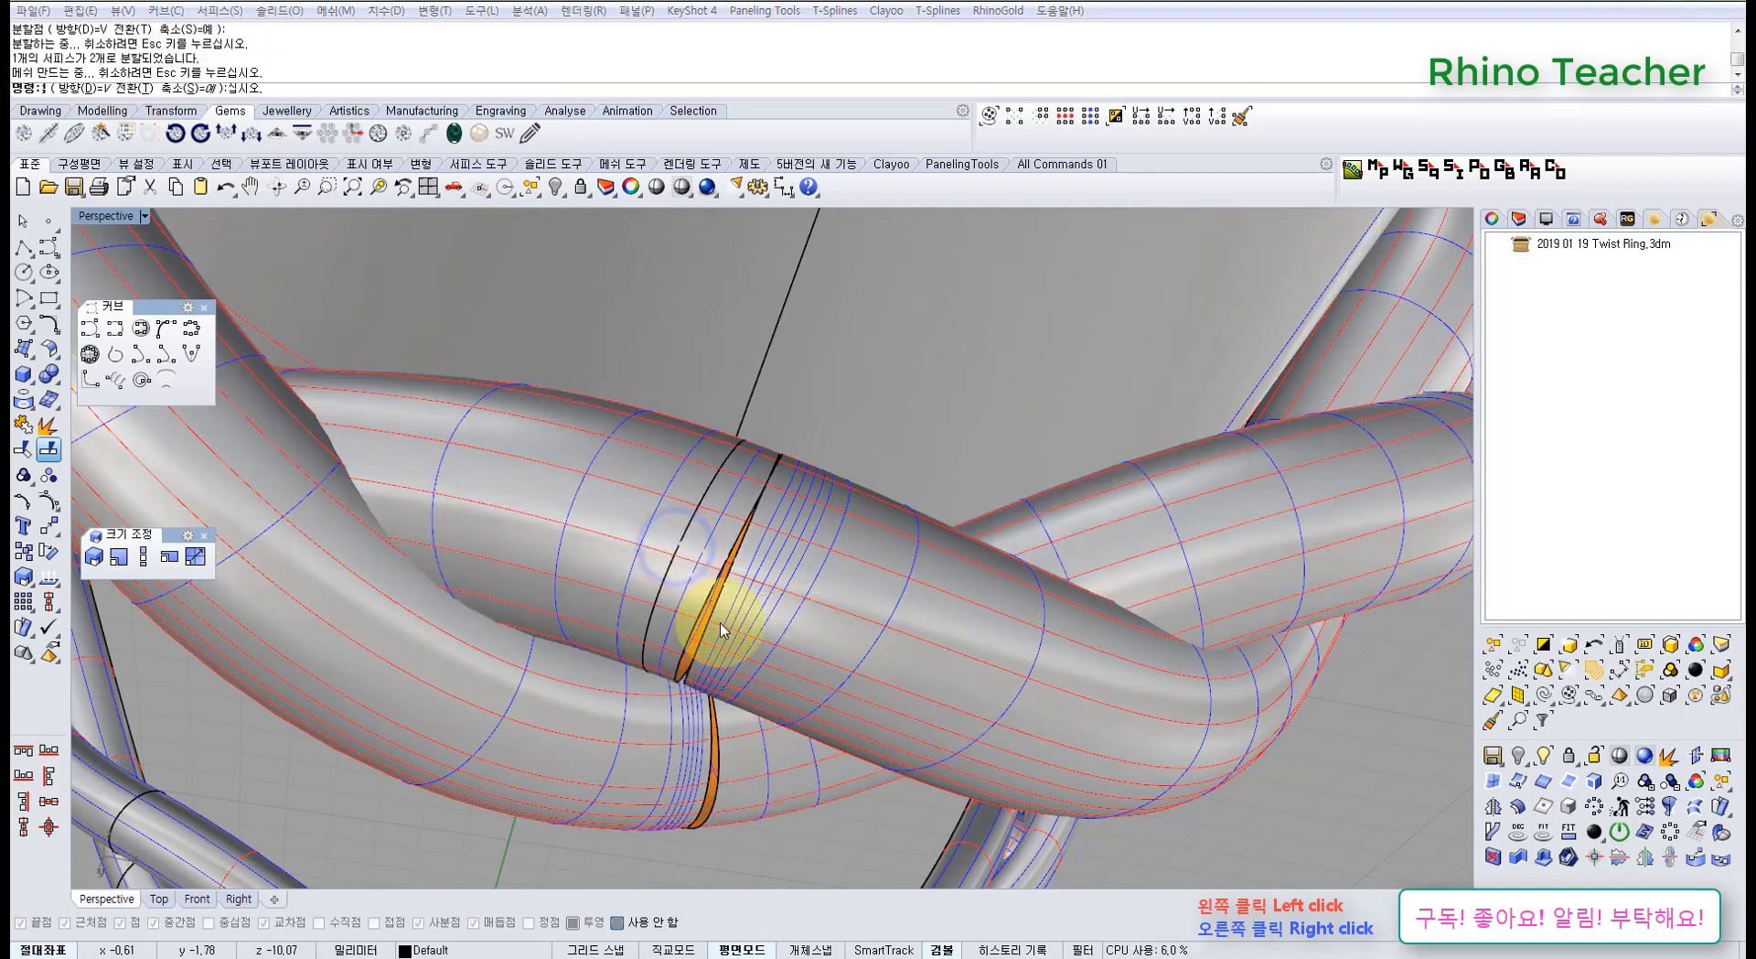
left_click(880, 520)
Split the second pipe surface of the flowed ring along a V-direction isocurve just beside its seam, with Shrink set to Yes
right_click_drag(675, 596, 646, 531)
right_click(644, 535)
left_click(610, 608)
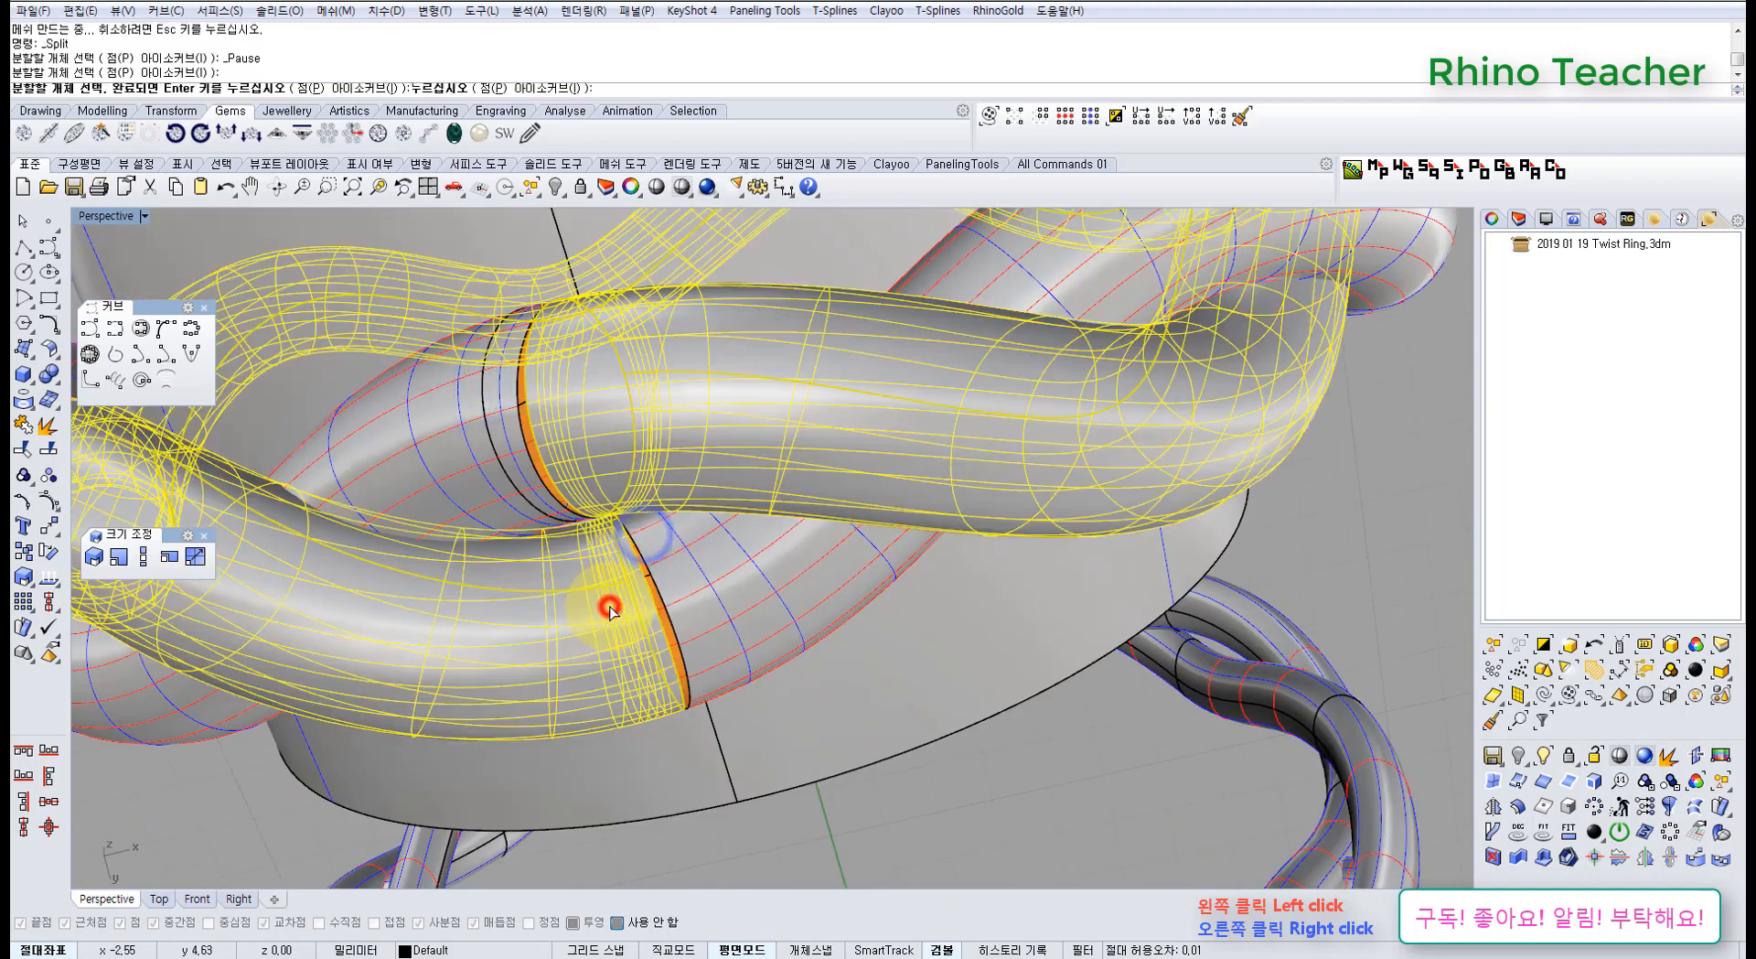
right_click(622, 610)
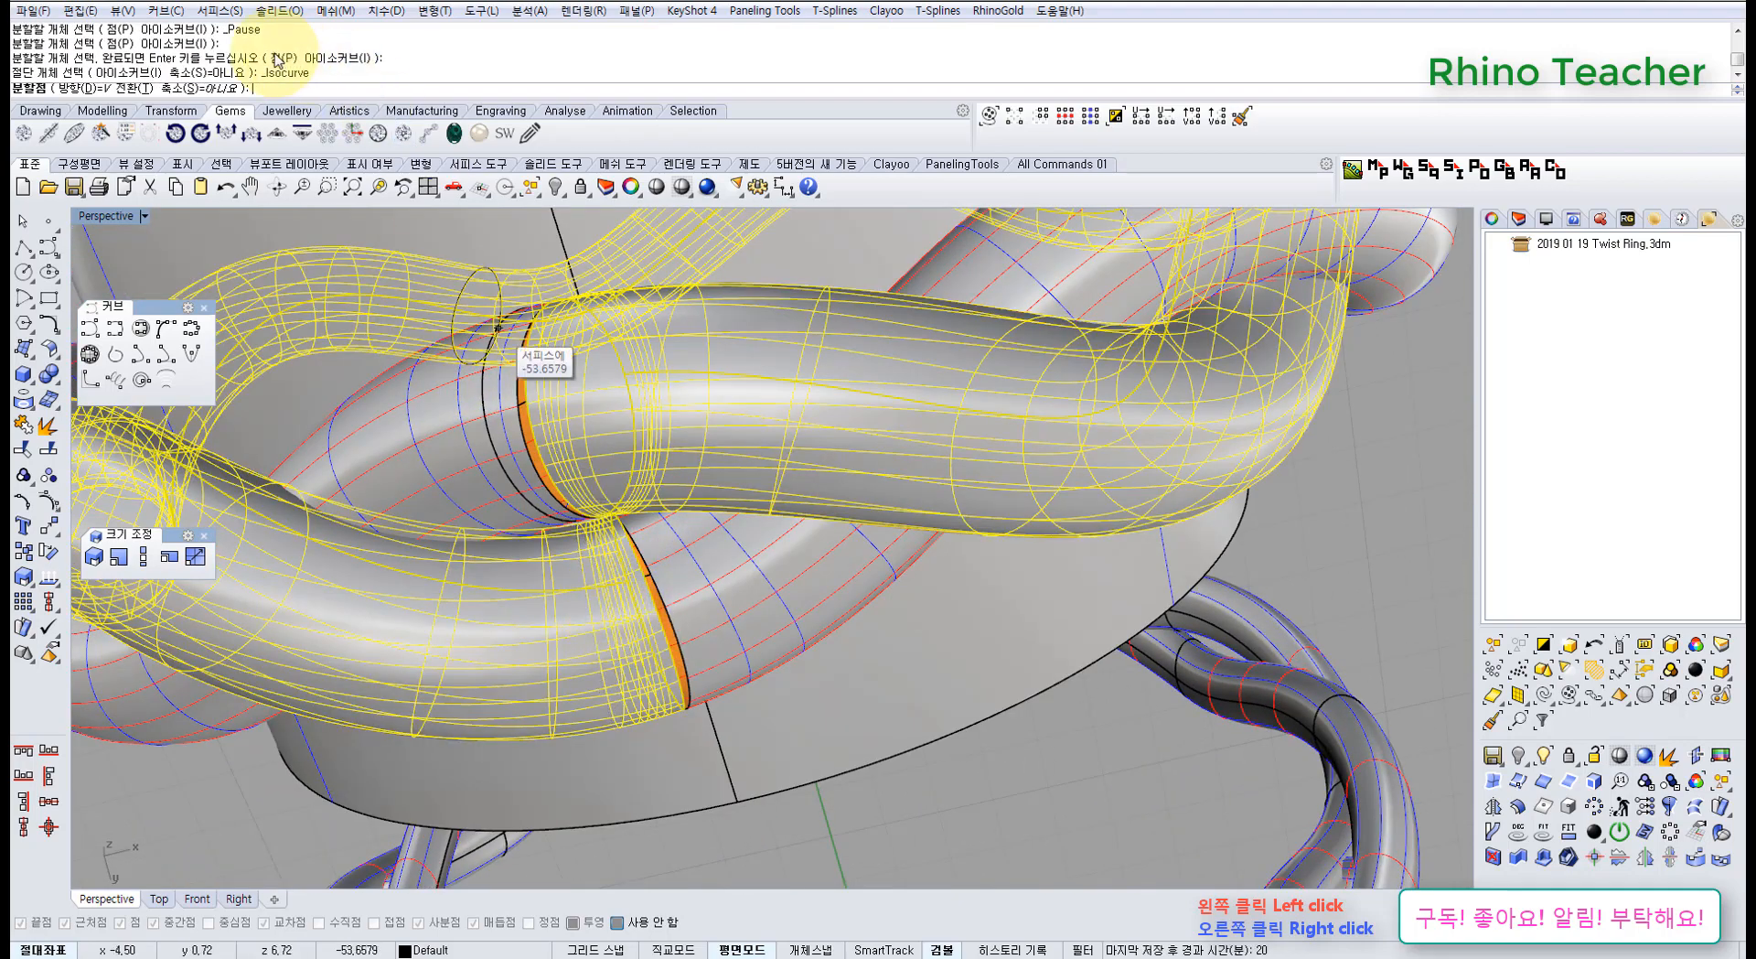
left_click(183, 89)
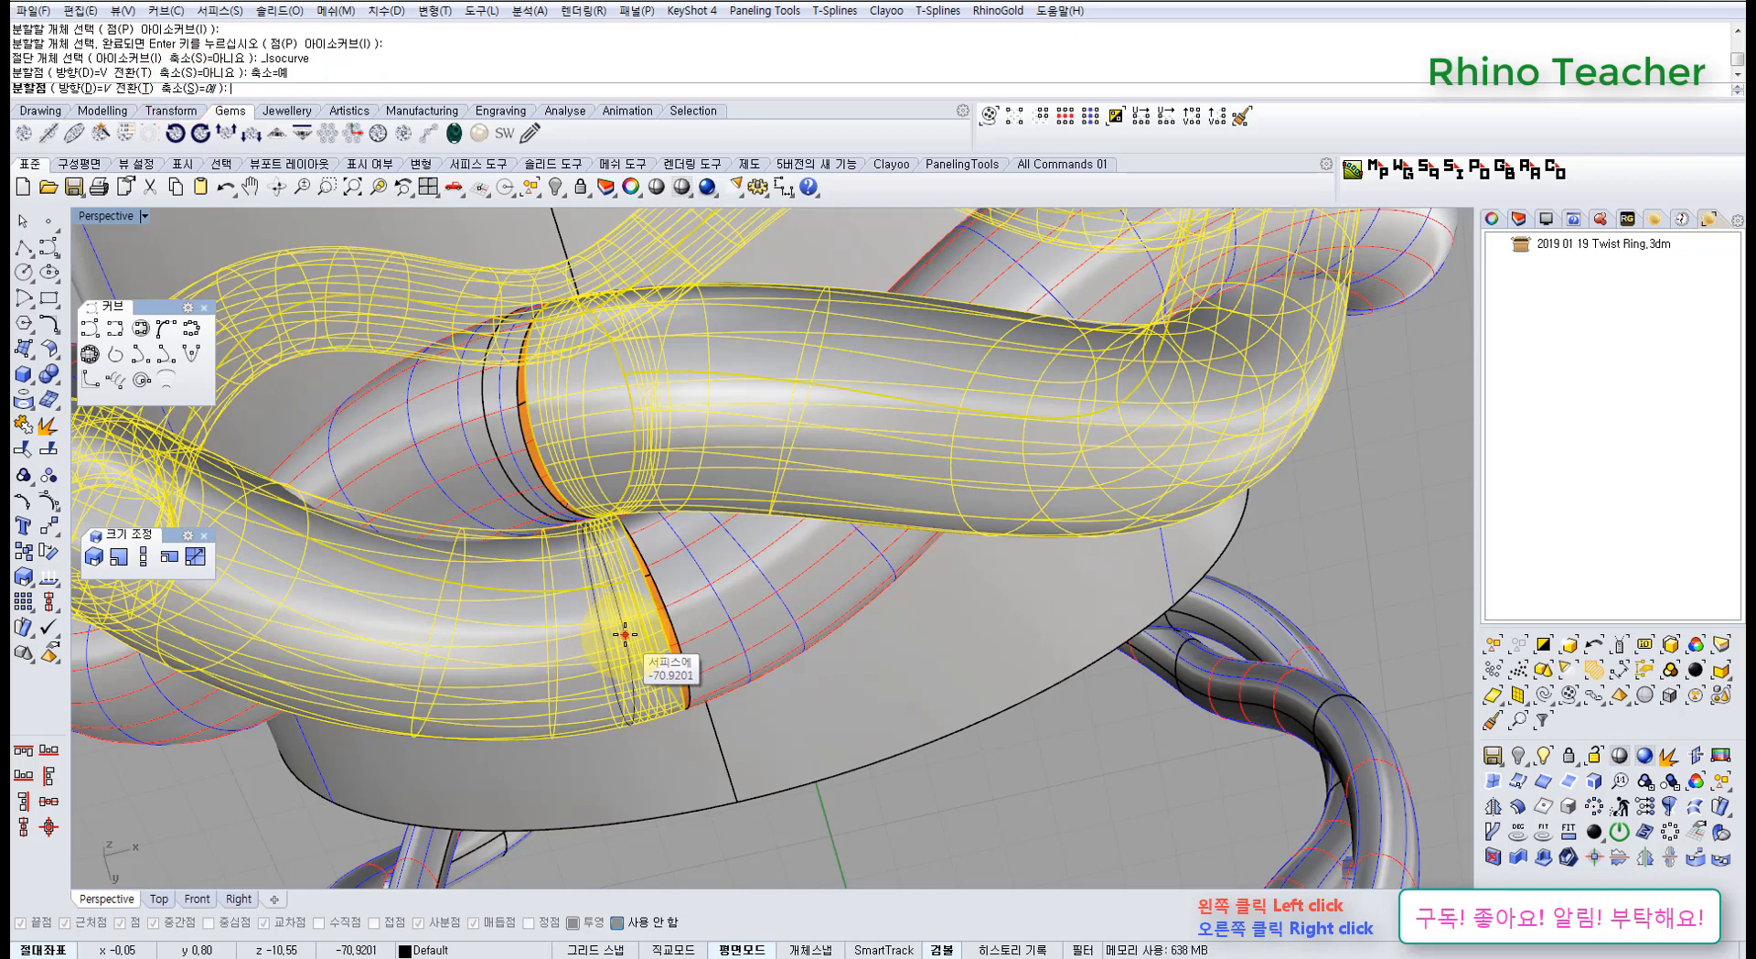
left_click(625, 634)
key("Return")
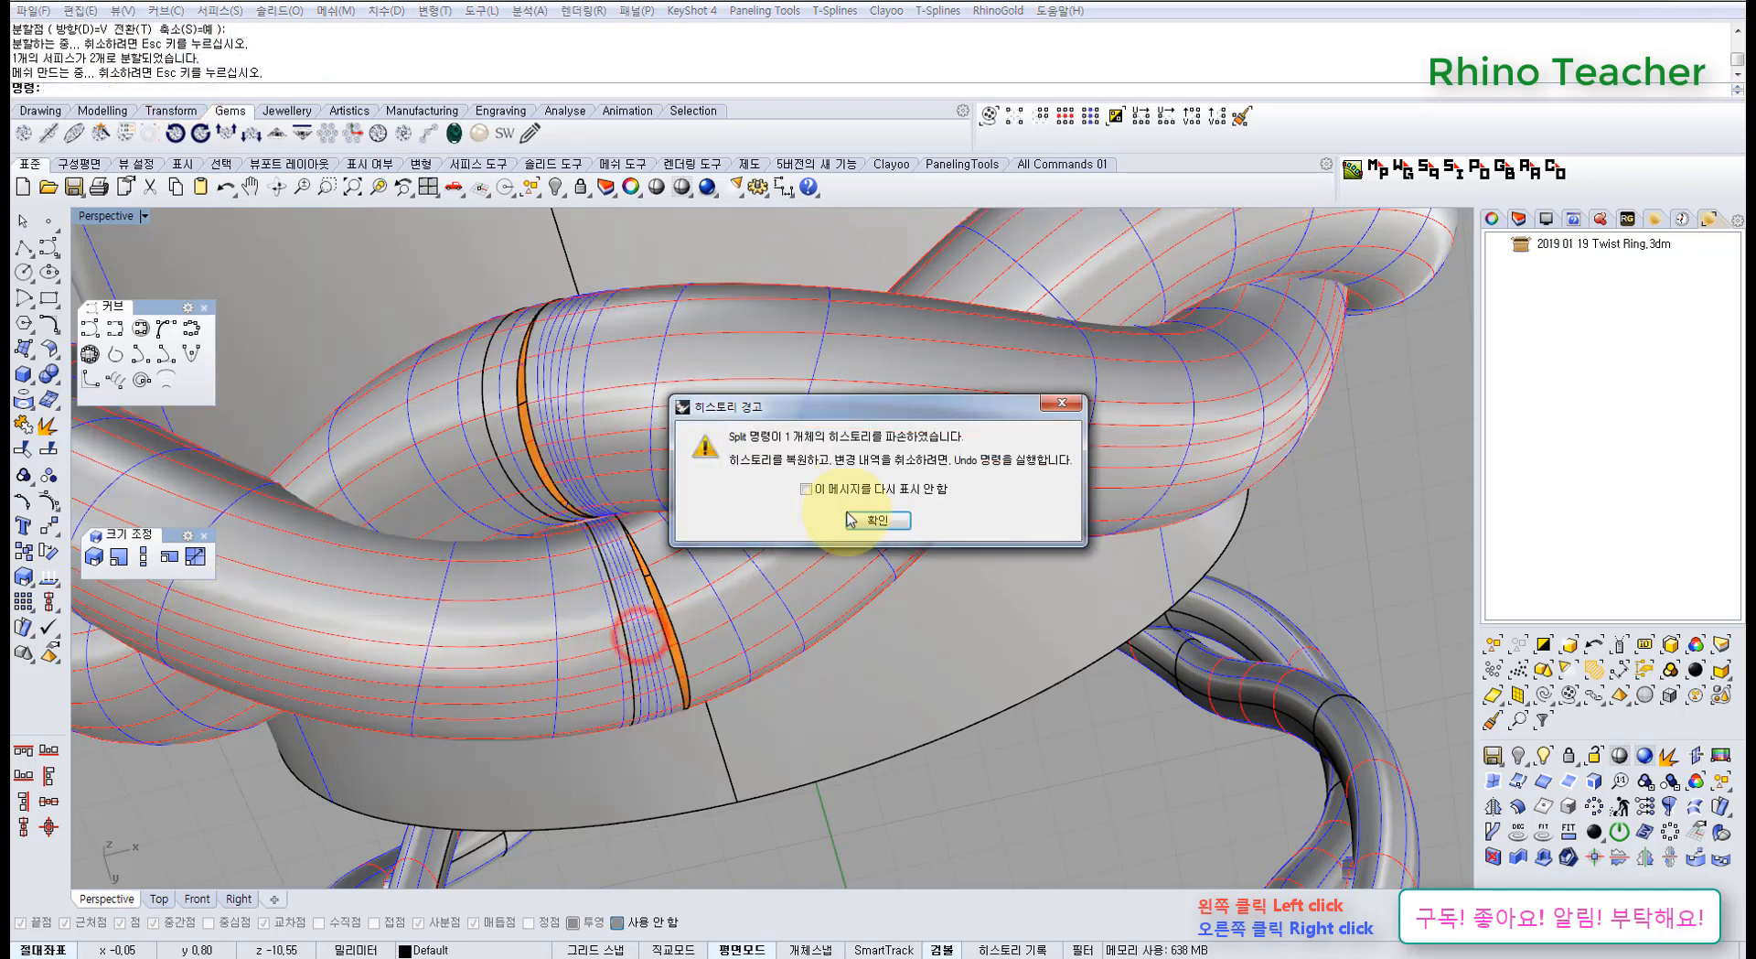
left_click(848, 527)
Delete the two narrow end pieces split off beside the seams of both pipes
left_click(628, 622)
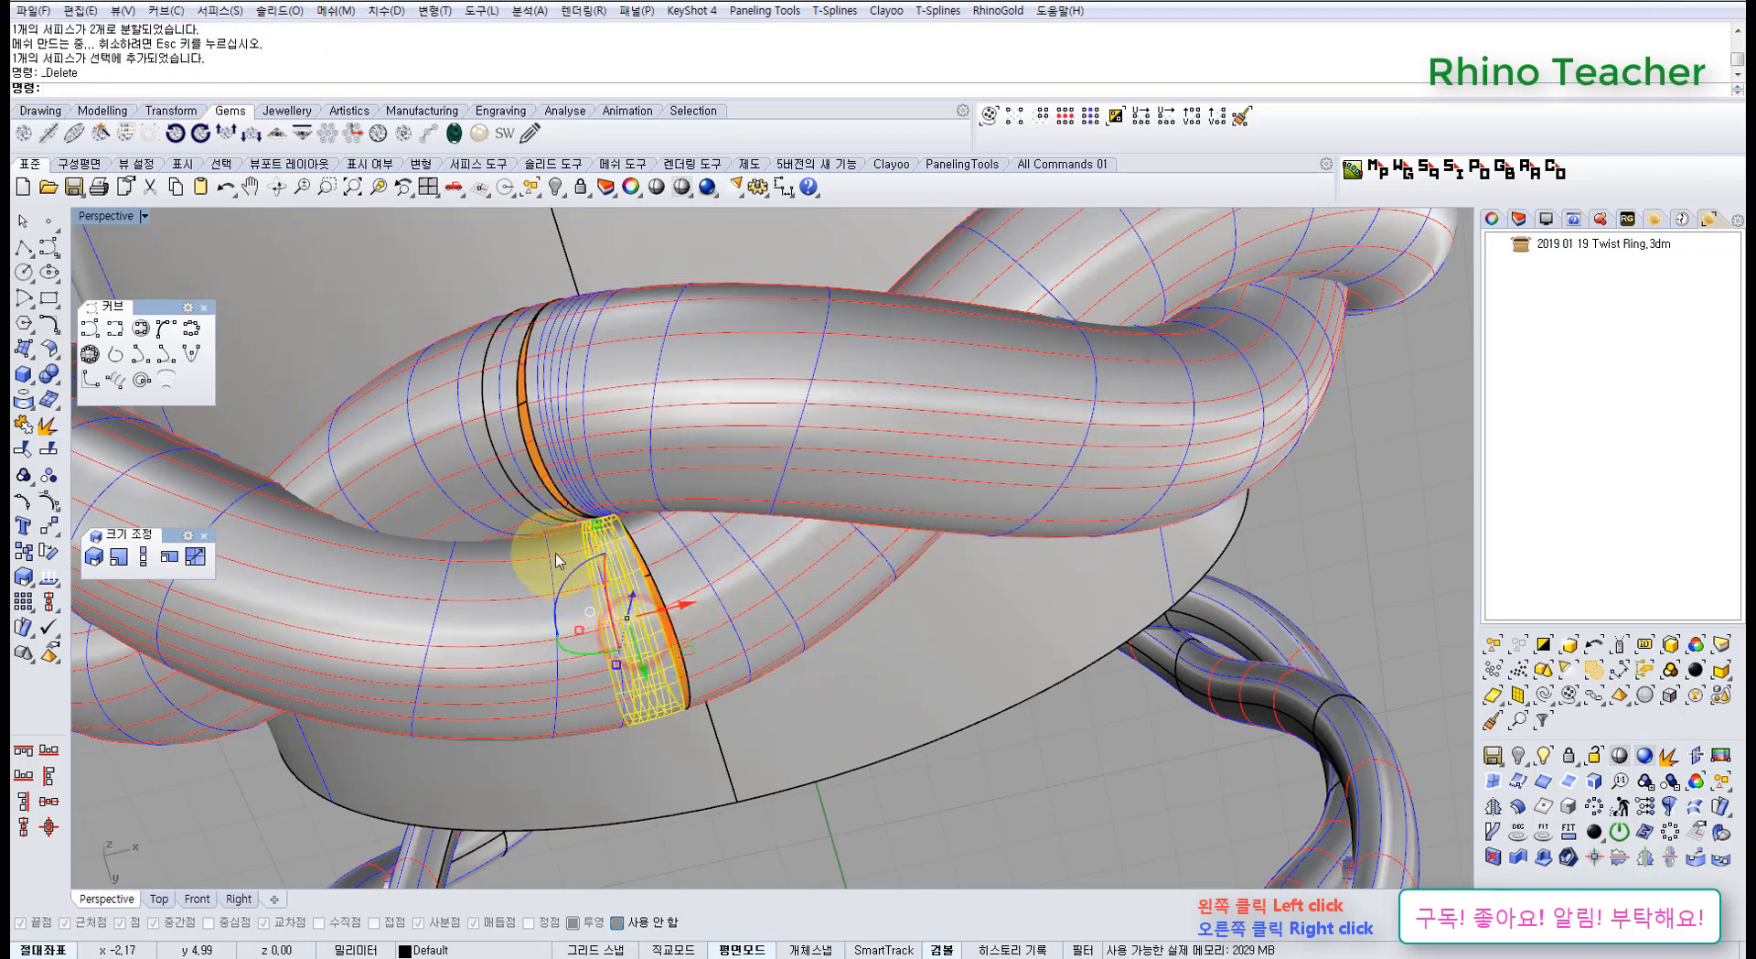
key("Delete")
left_click(512, 465)
key("Delete")
Loft a surface between the two open circular edges to bridge the gap in the upper pipe
right_click_drag(540, 462, 754, 518)
scroll(754, 519, "up", 5)
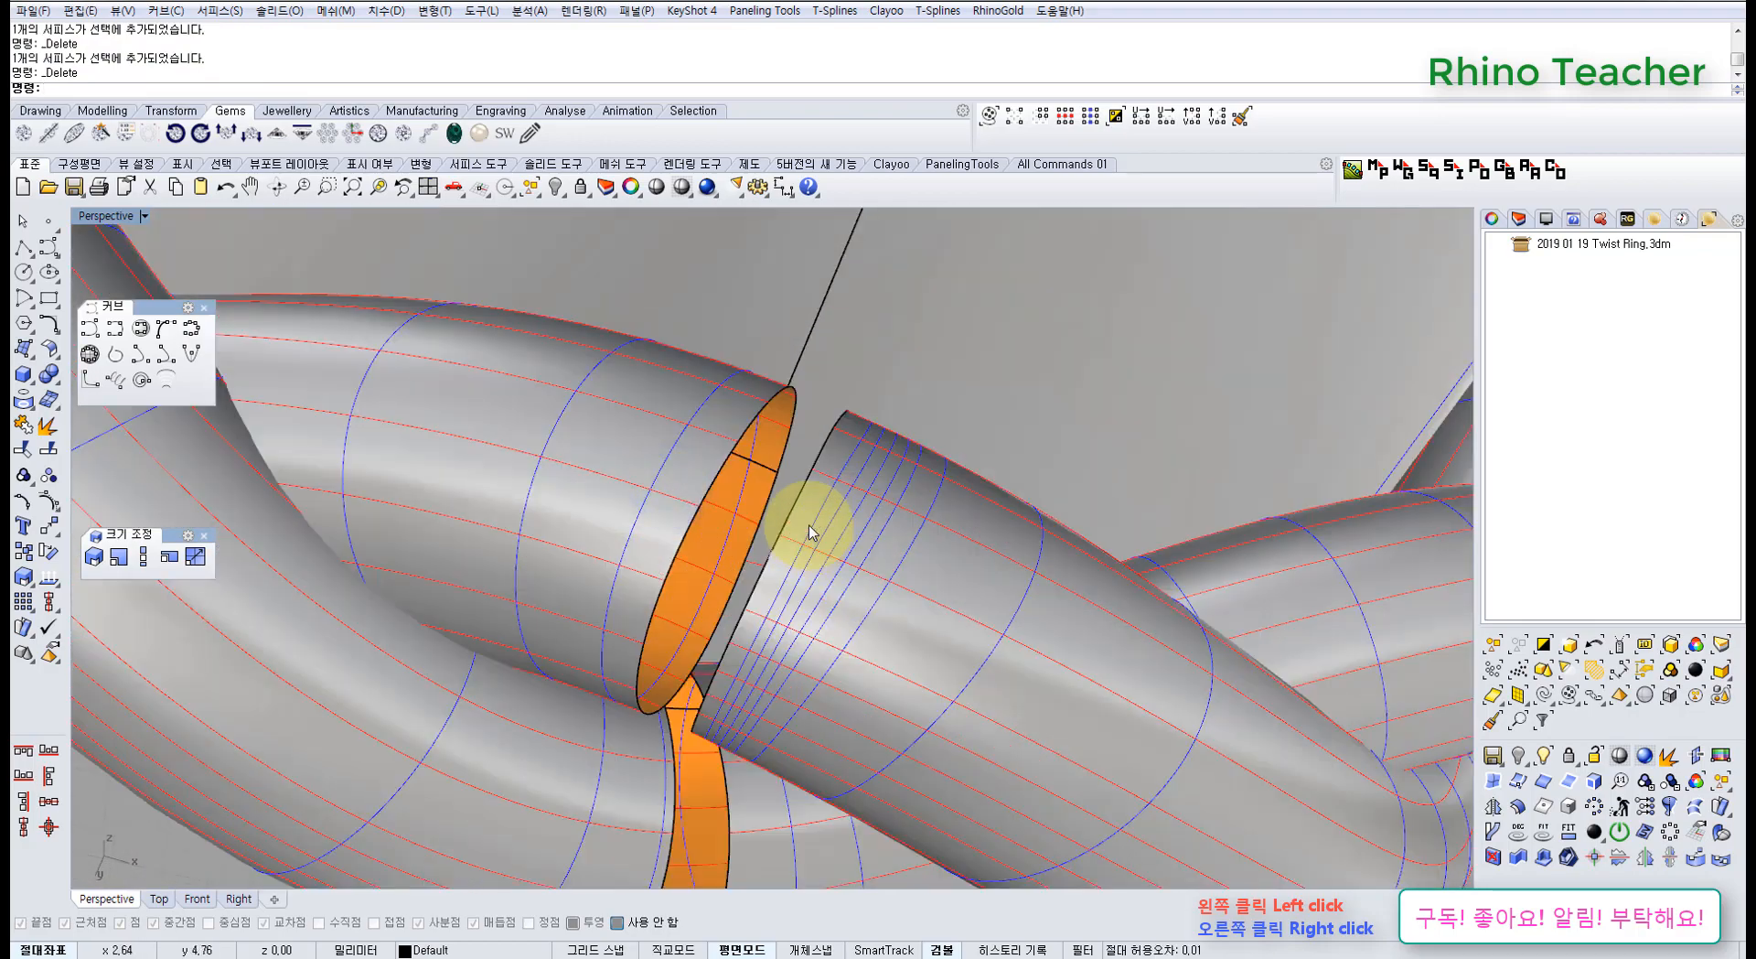
left_click(27, 359)
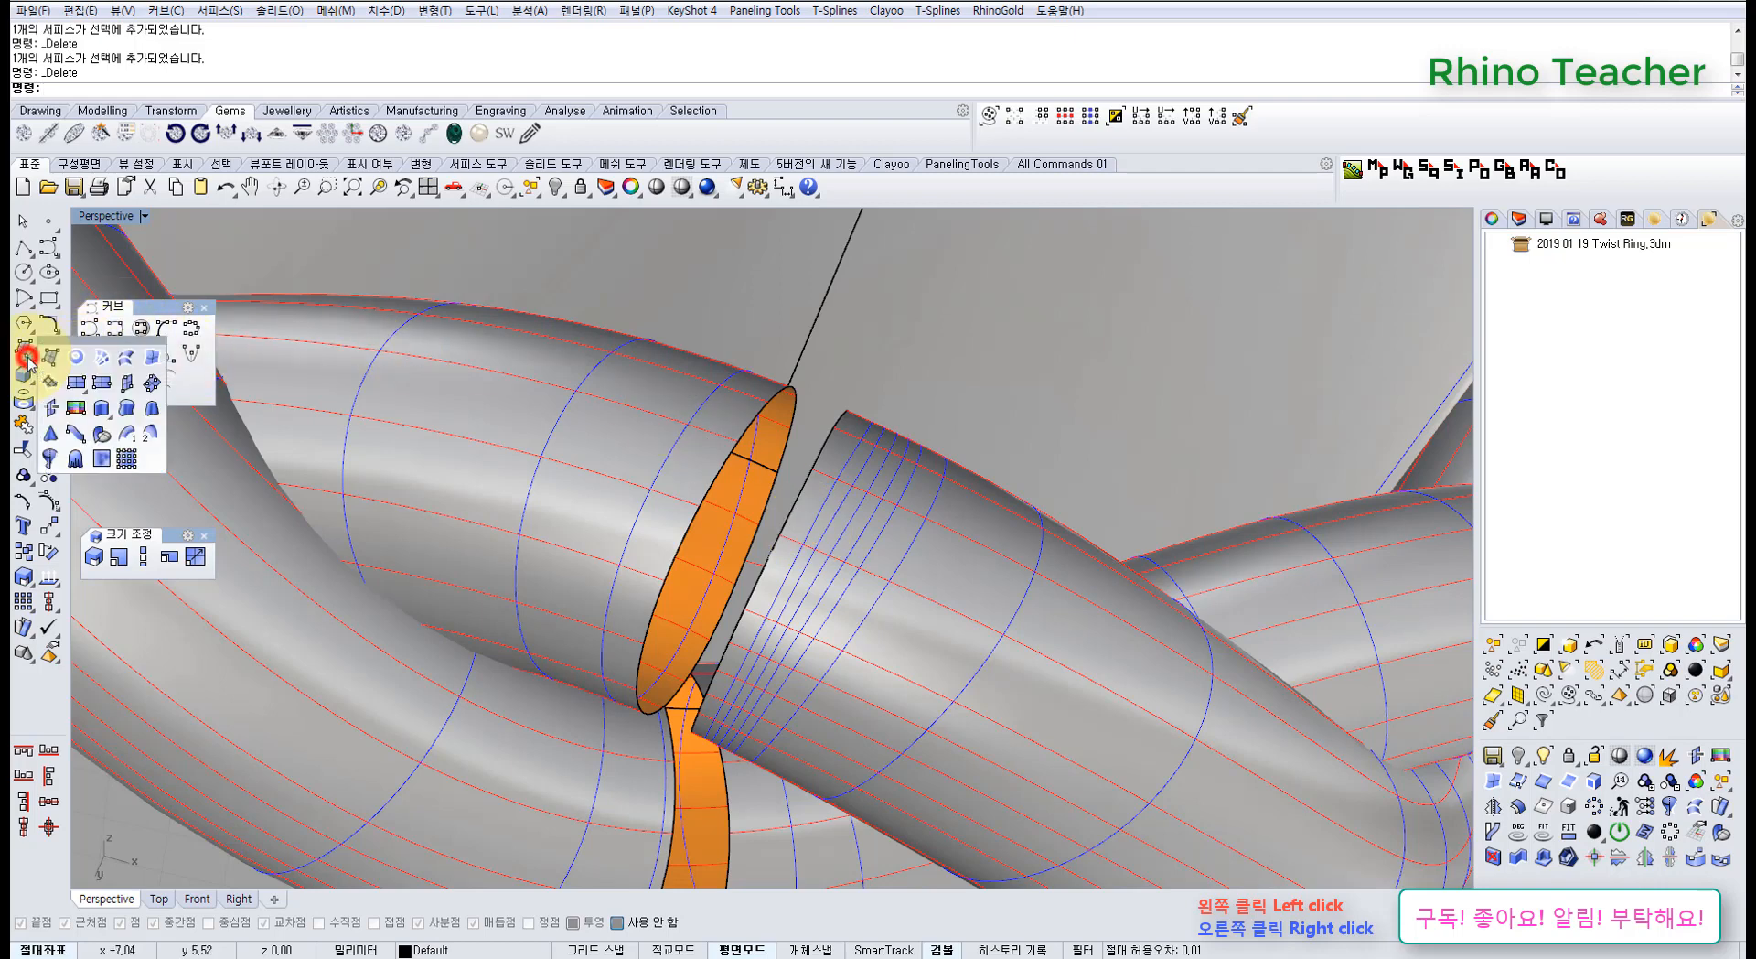
mouse_move(64, 348)
left_mouse_down()
mouse_move(137, 451)
mouse_move(167, 609)
left_mouse_up()
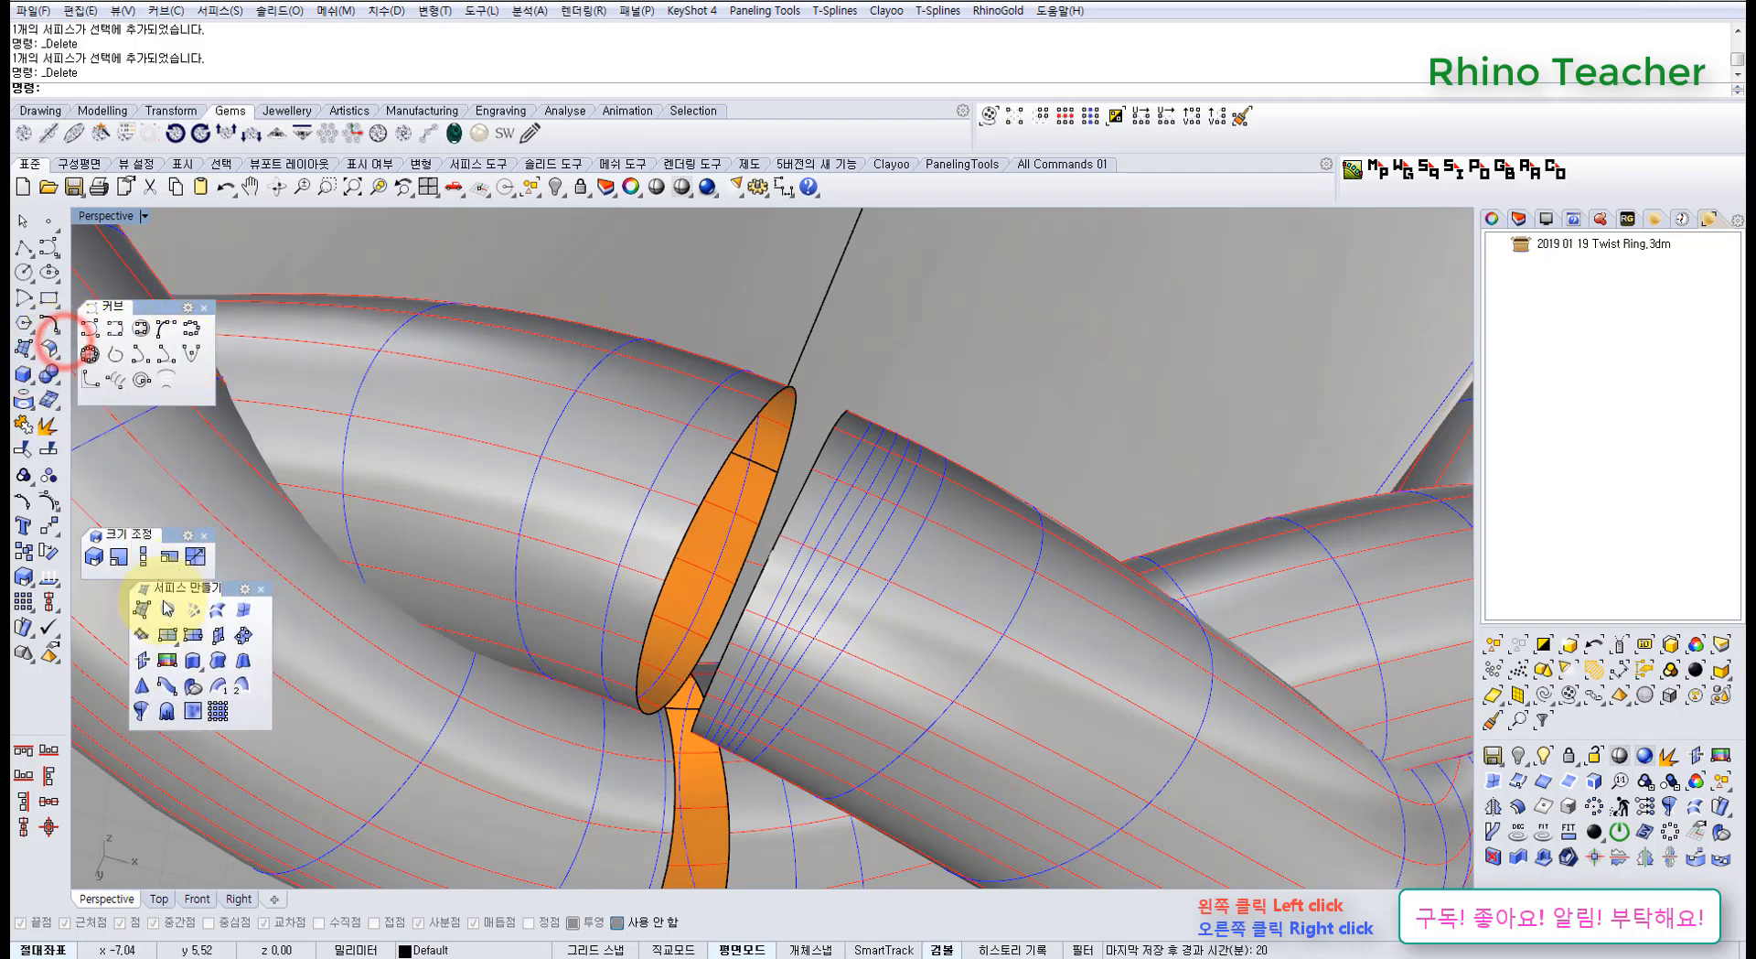
left_click(218, 613)
scroll(768, 572, "down", 6)
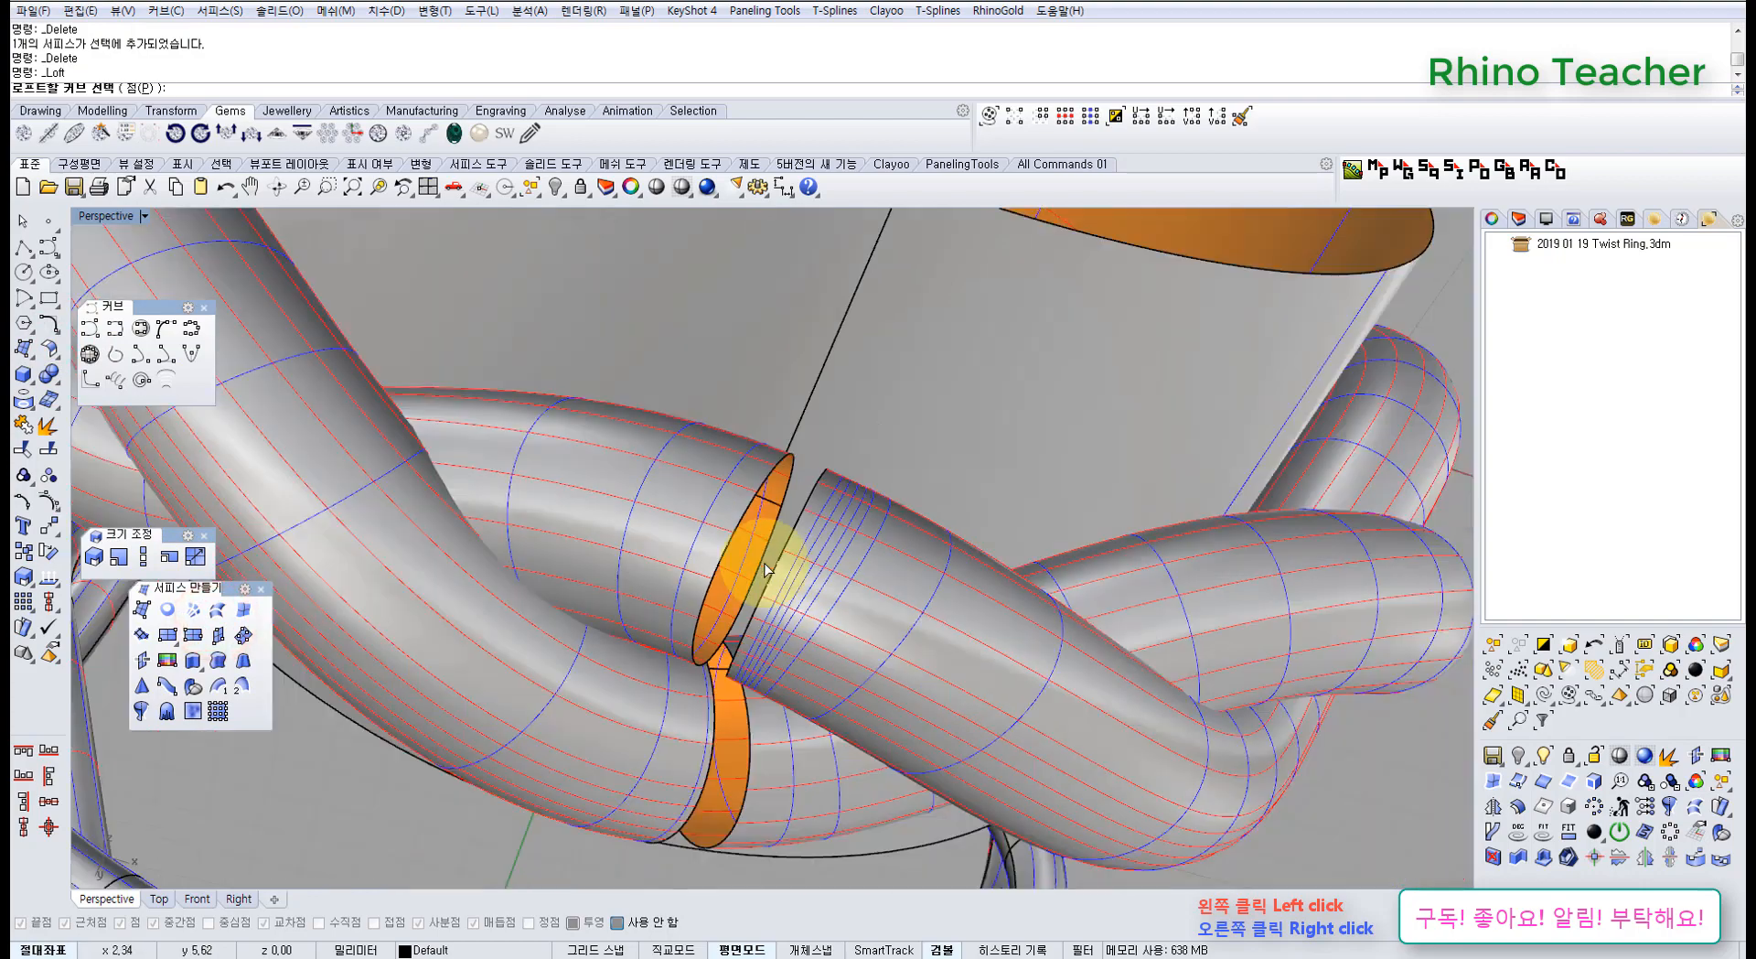
scroll(792, 578, "down", 2)
scroll(777, 576, "up", 8)
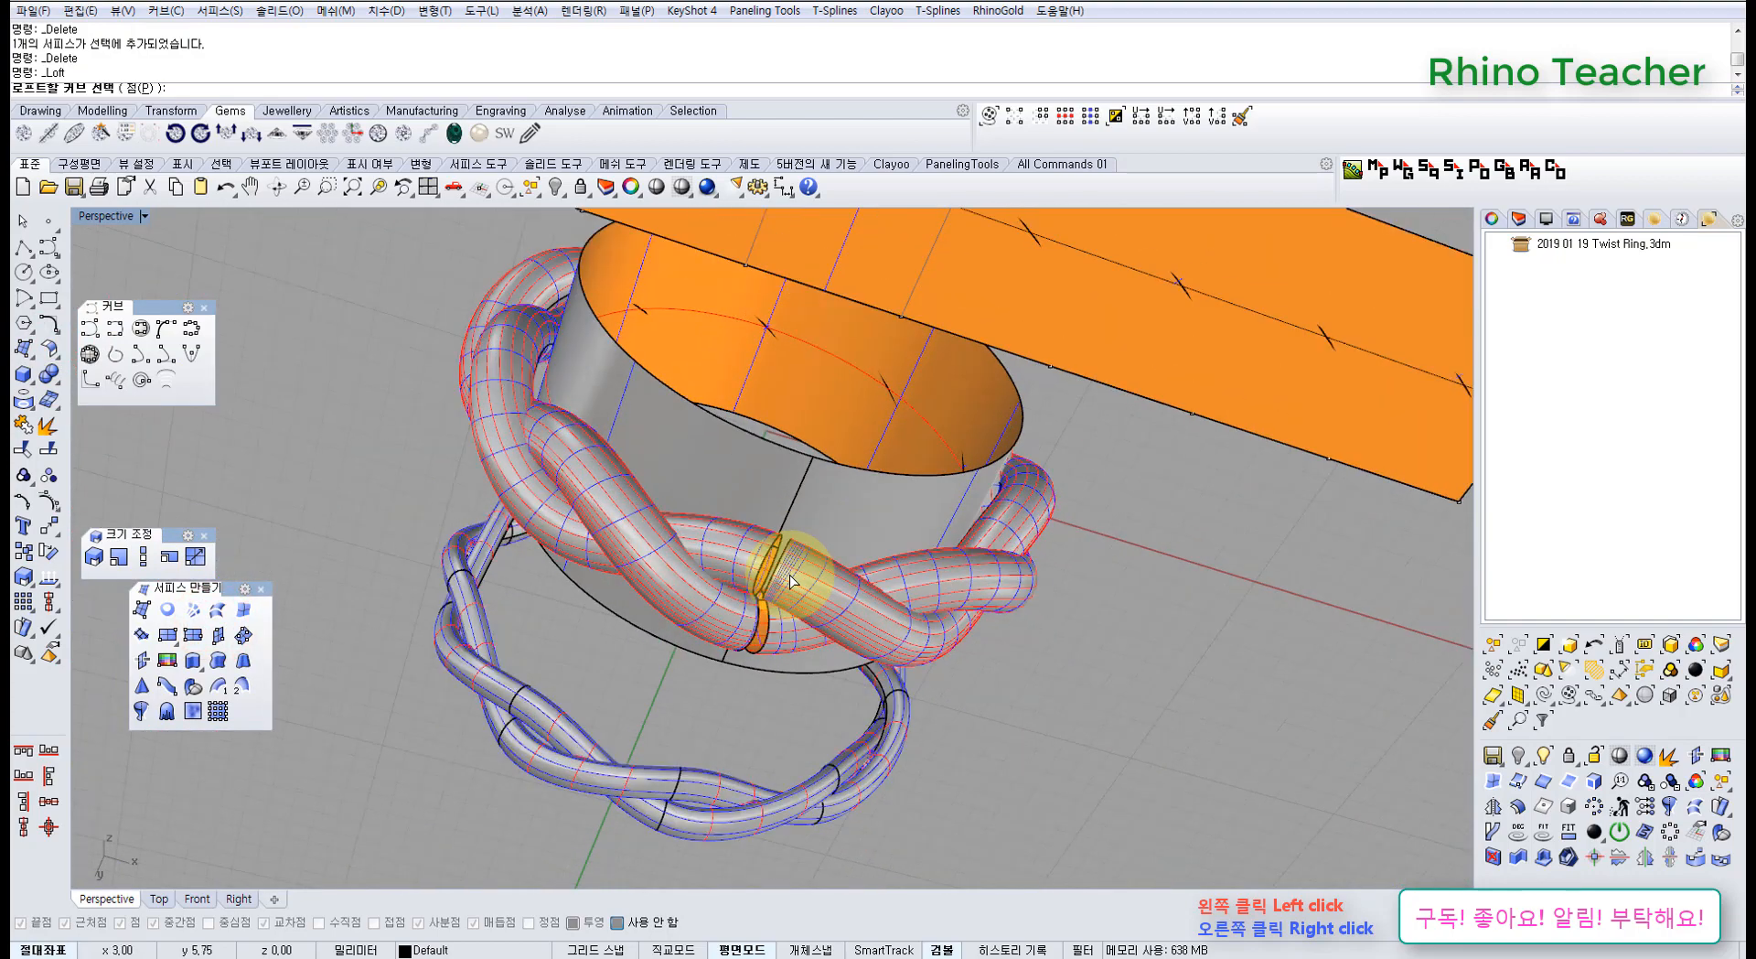
left_click(210, 618)
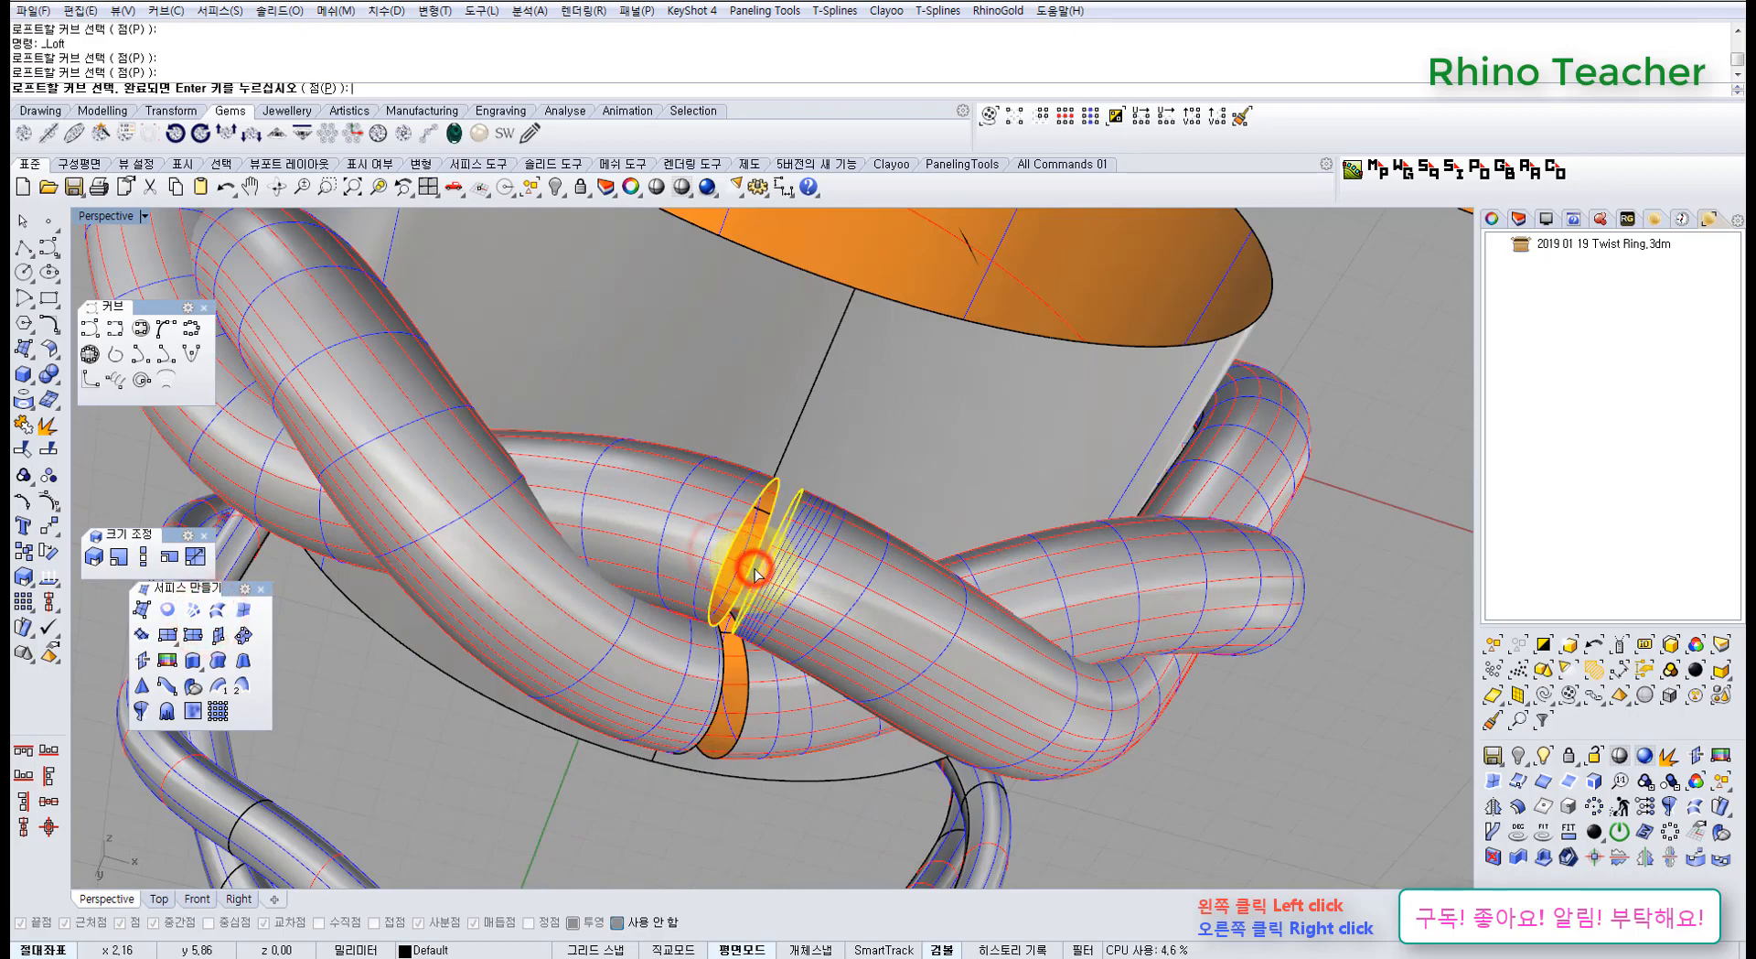
right_click(754, 569)
right_click(752, 569)
key("Return")
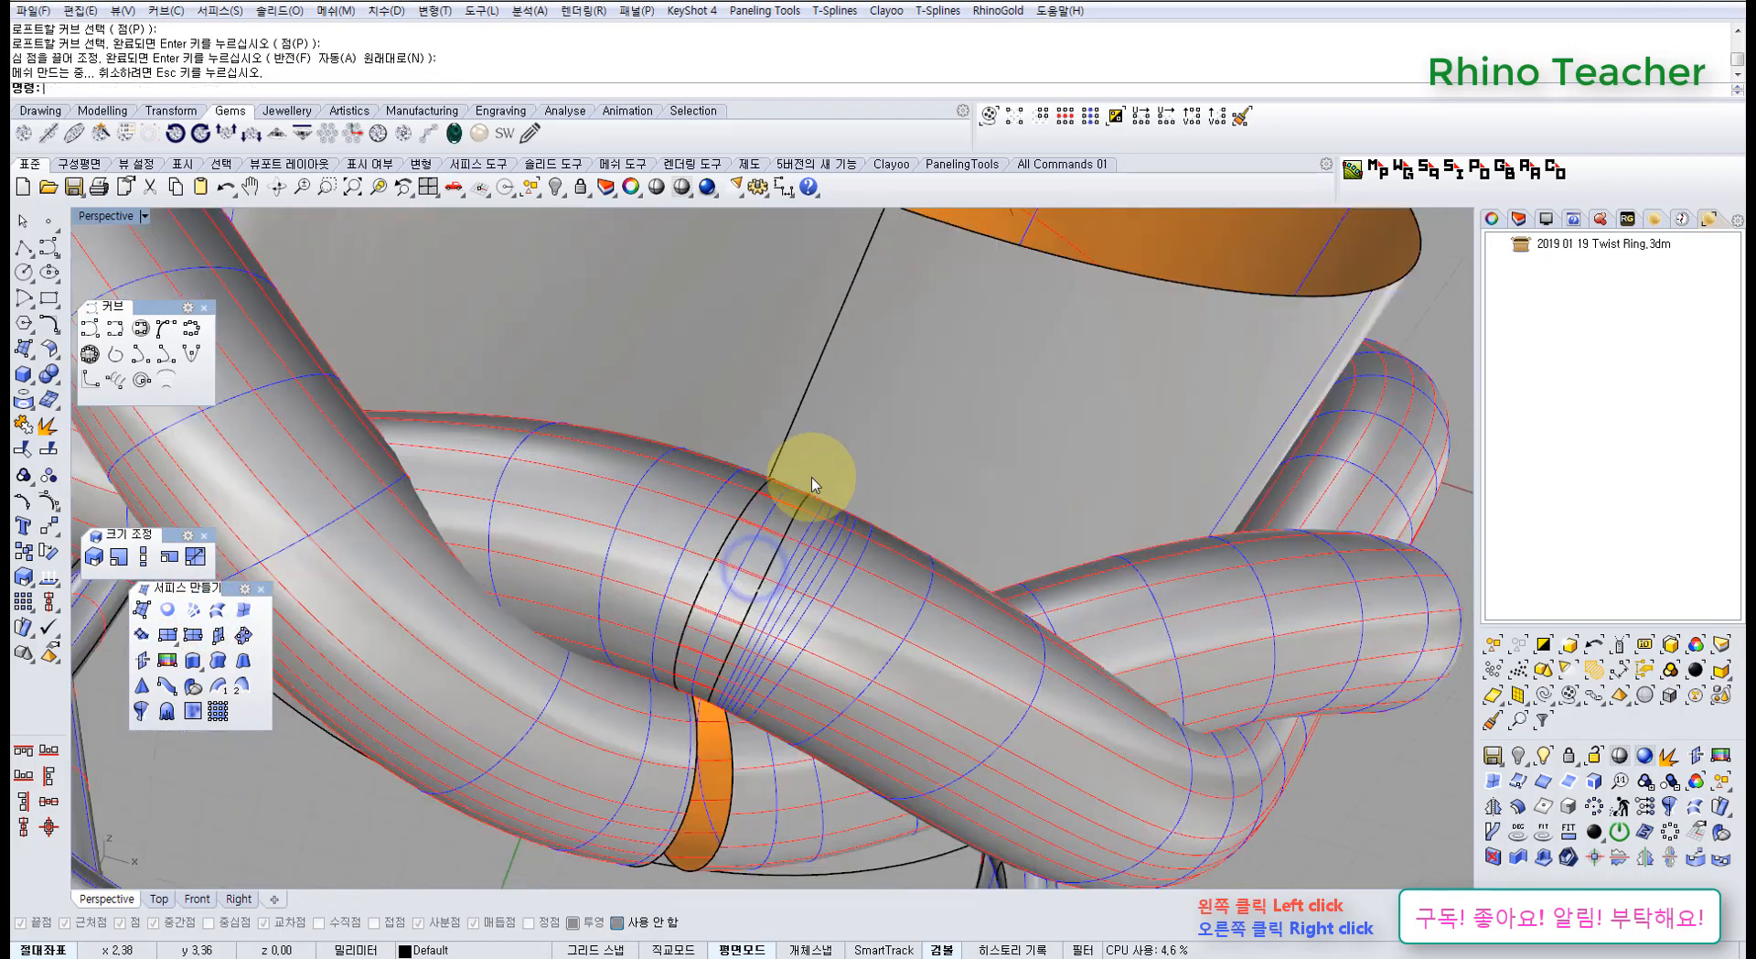
Loft a surface between the two open edges of the lower pipe to bridge its gap
scroll(810, 476, "down", 8)
right_click_drag(765, 549, 705, 660)
scroll(715, 691, "up", 6)
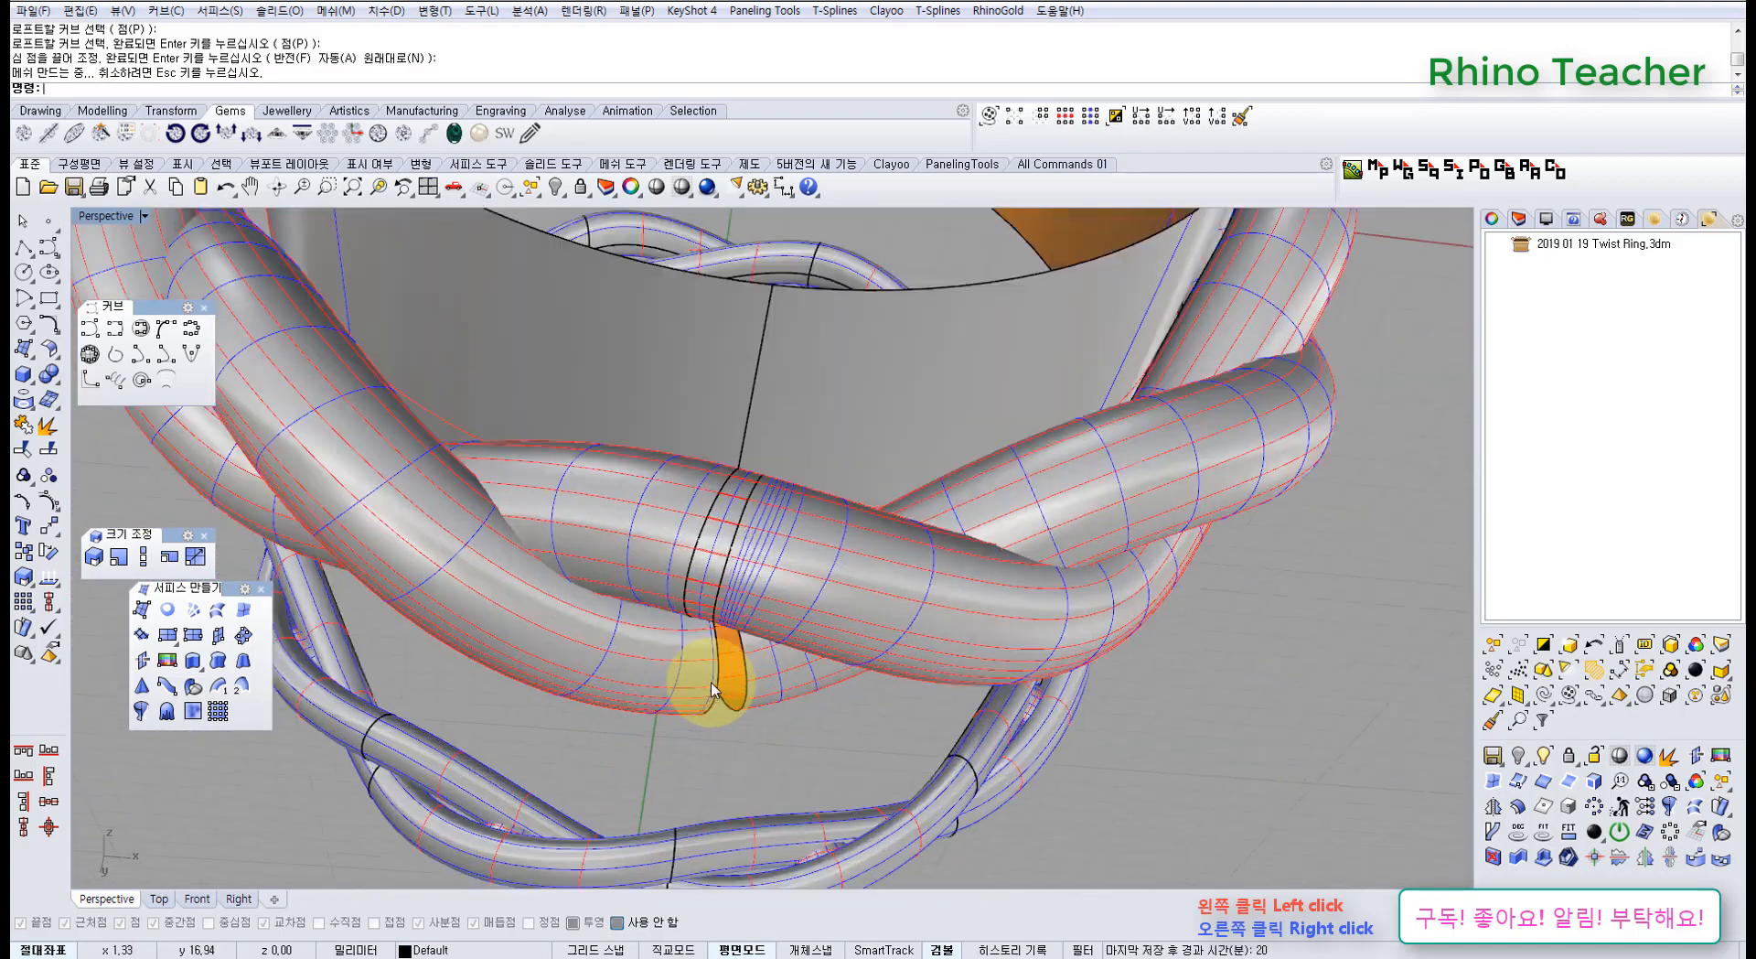
scroll(714, 691, "up", 3)
right_click(718, 688)
left_click(729, 678)
left_click(757, 681)
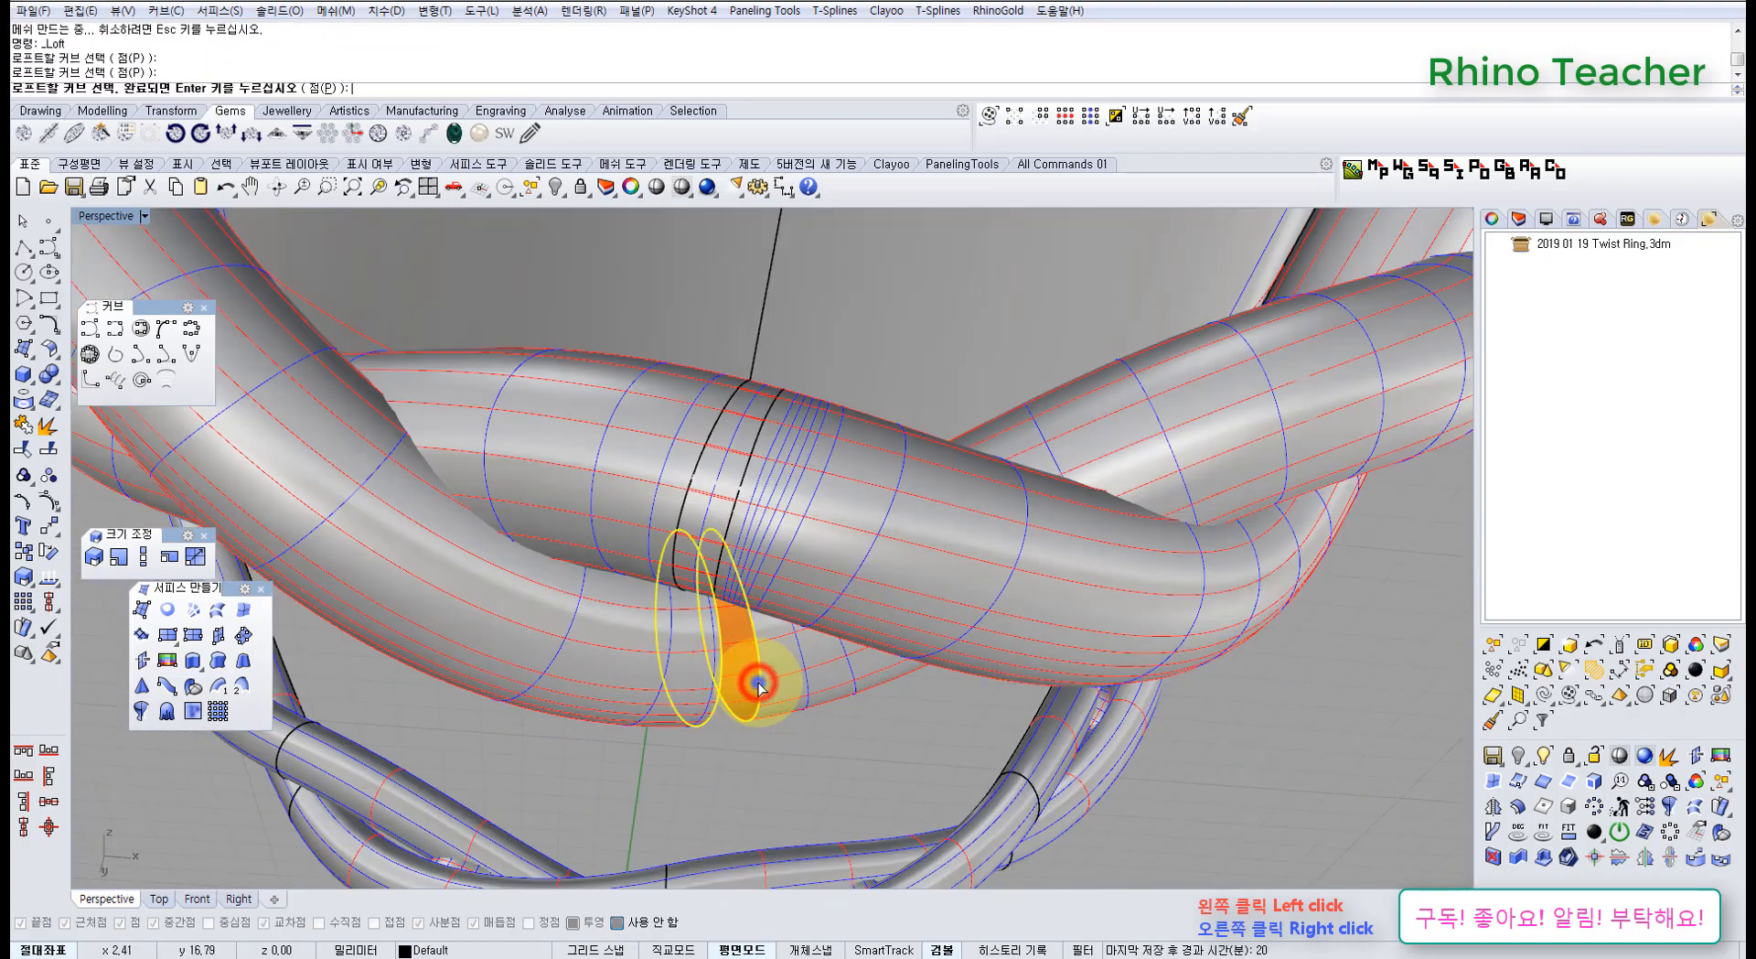
right_click(757, 681)
right_click(756, 681)
key("Return")
Examine the lofted seam patches on both pipes up close in a shaded preview without wires
scroll(727, 726, "up", 5)
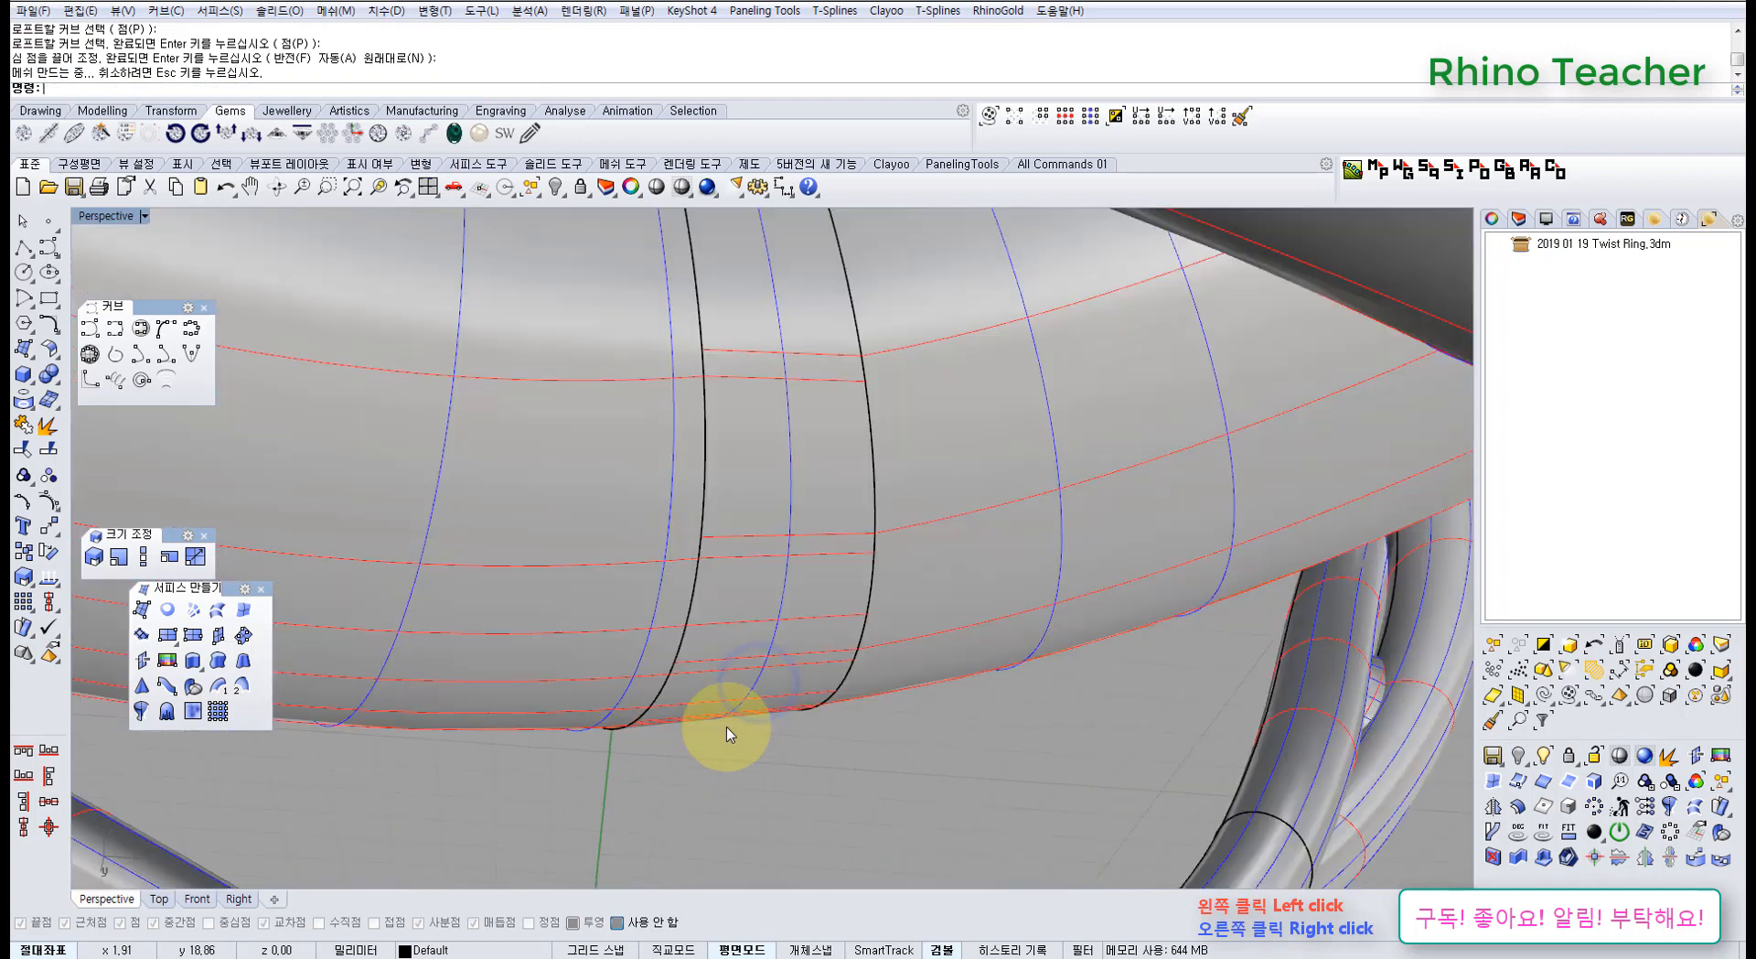
scroll(717, 695, "down", 3)
middle_click(714, 646)
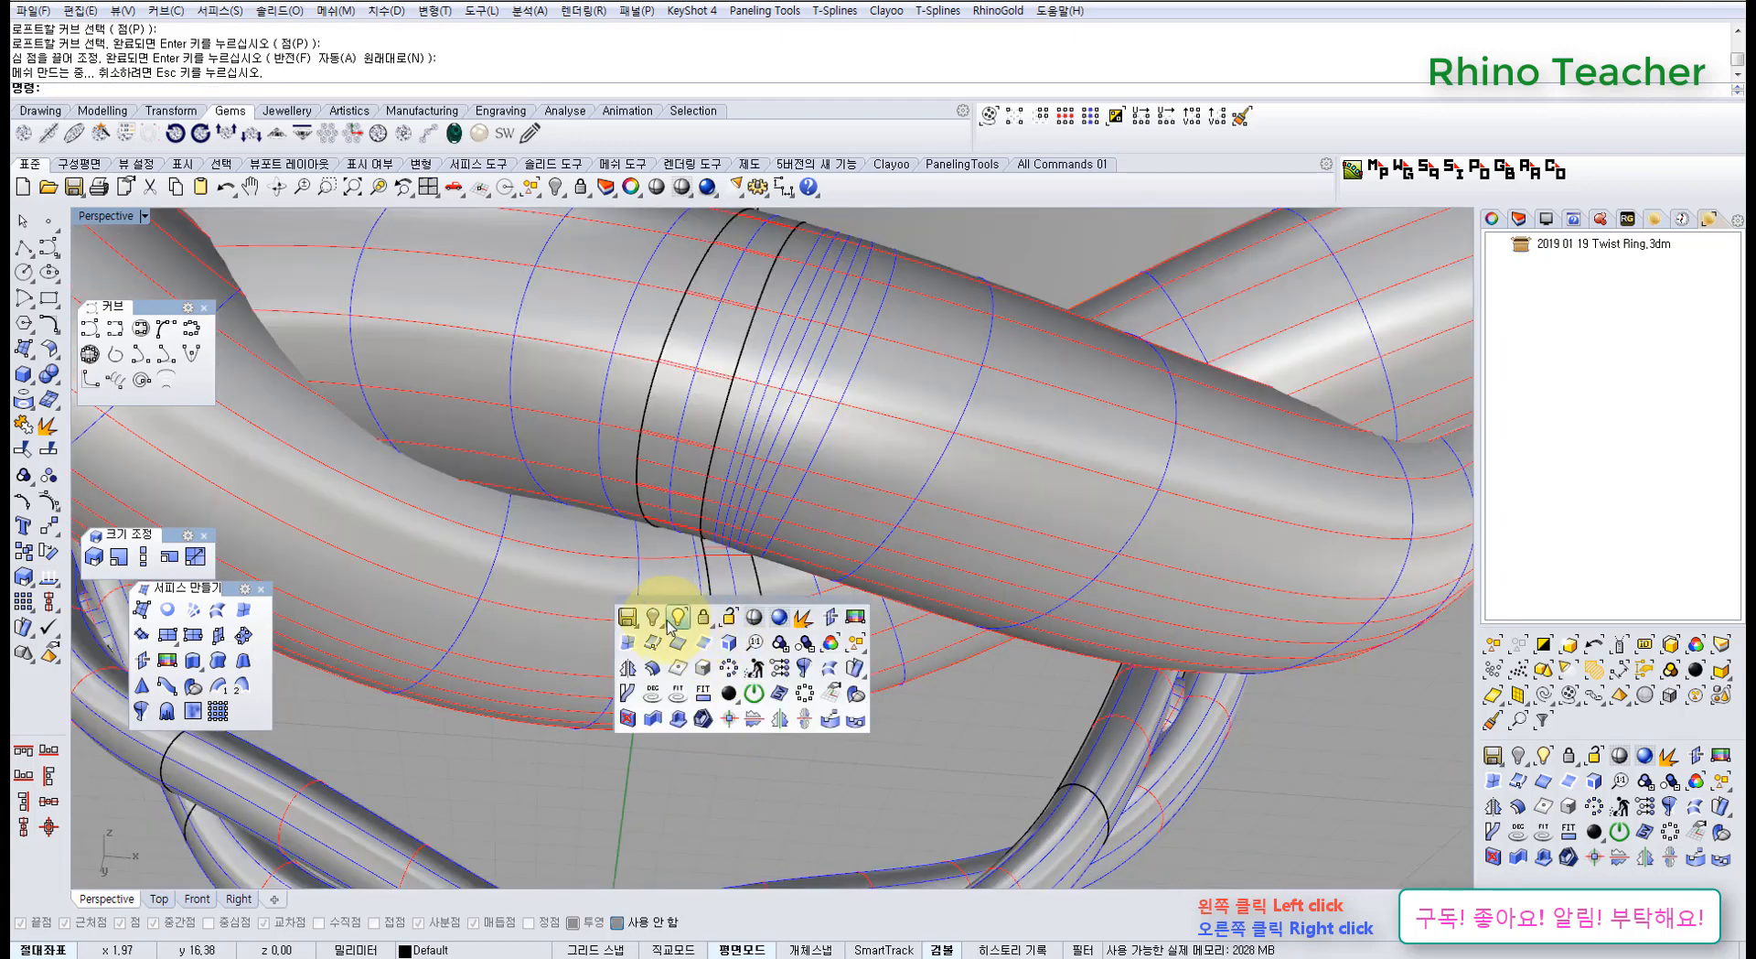
left_click(655, 189)
scroll(782, 483, "down", 5)
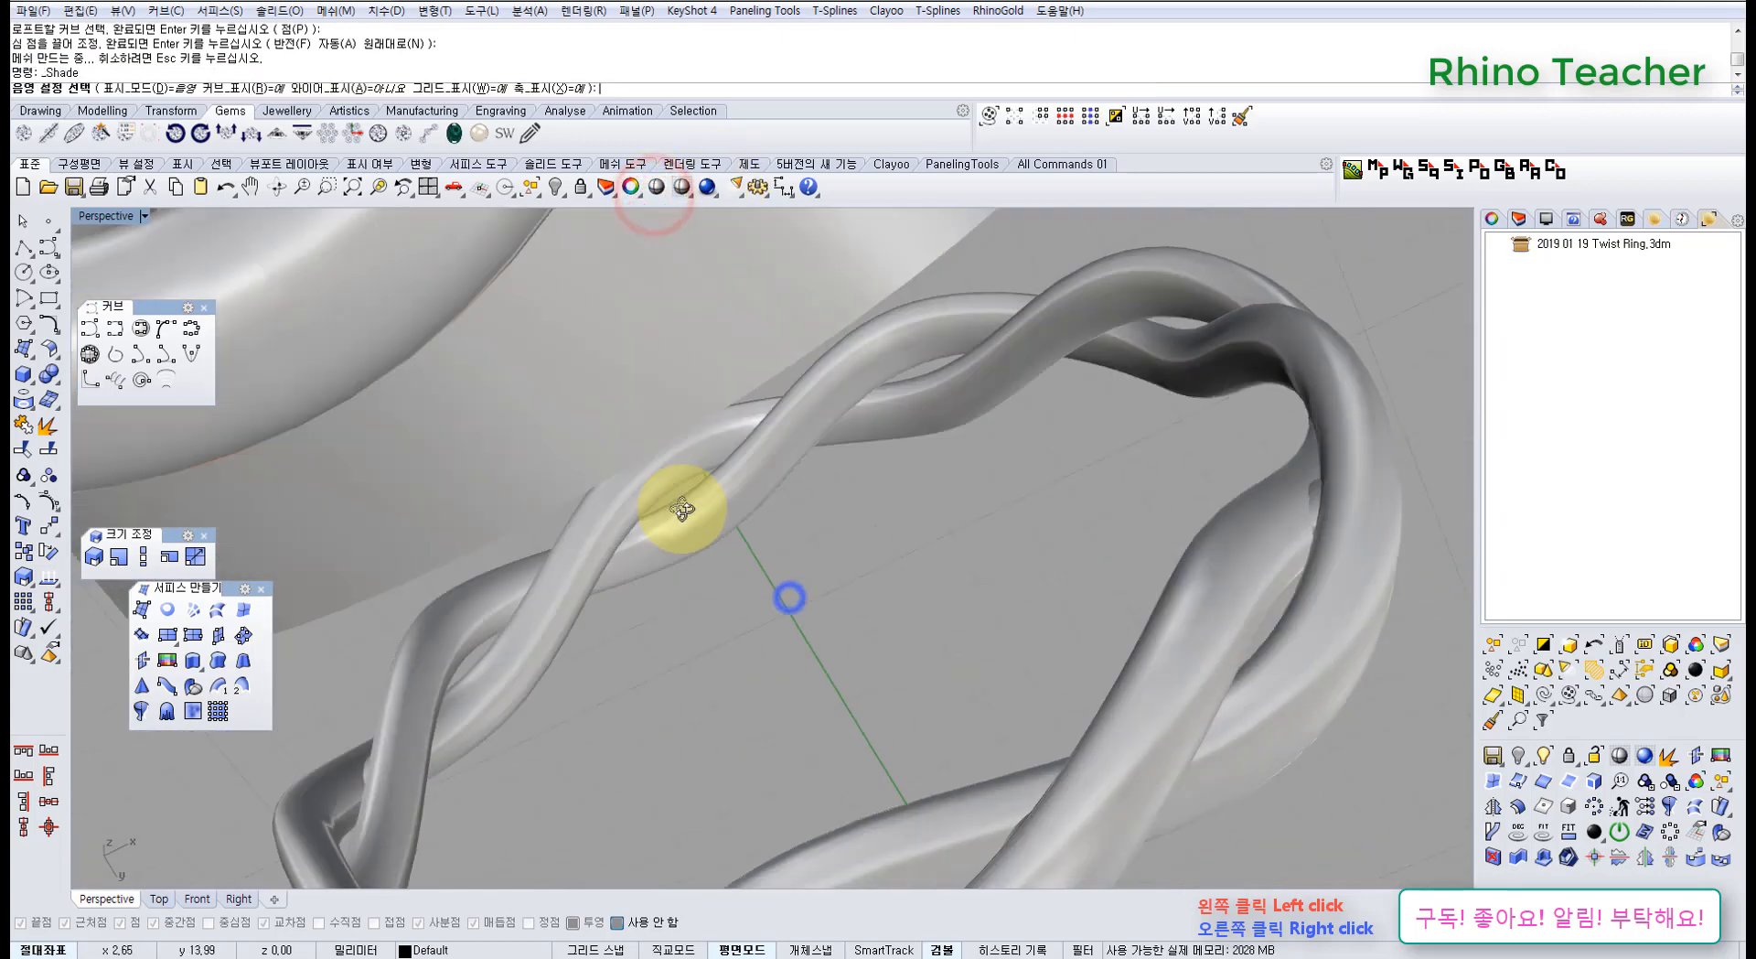
mouse_move(674, 501)
right_mouse_down("shift")
mouse_move(686, 481)
mouse_move(663, 586)
right_mouse_up("shift")
scroll(475, 442, "up", 6)
scroll(476, 443, "down", 2)
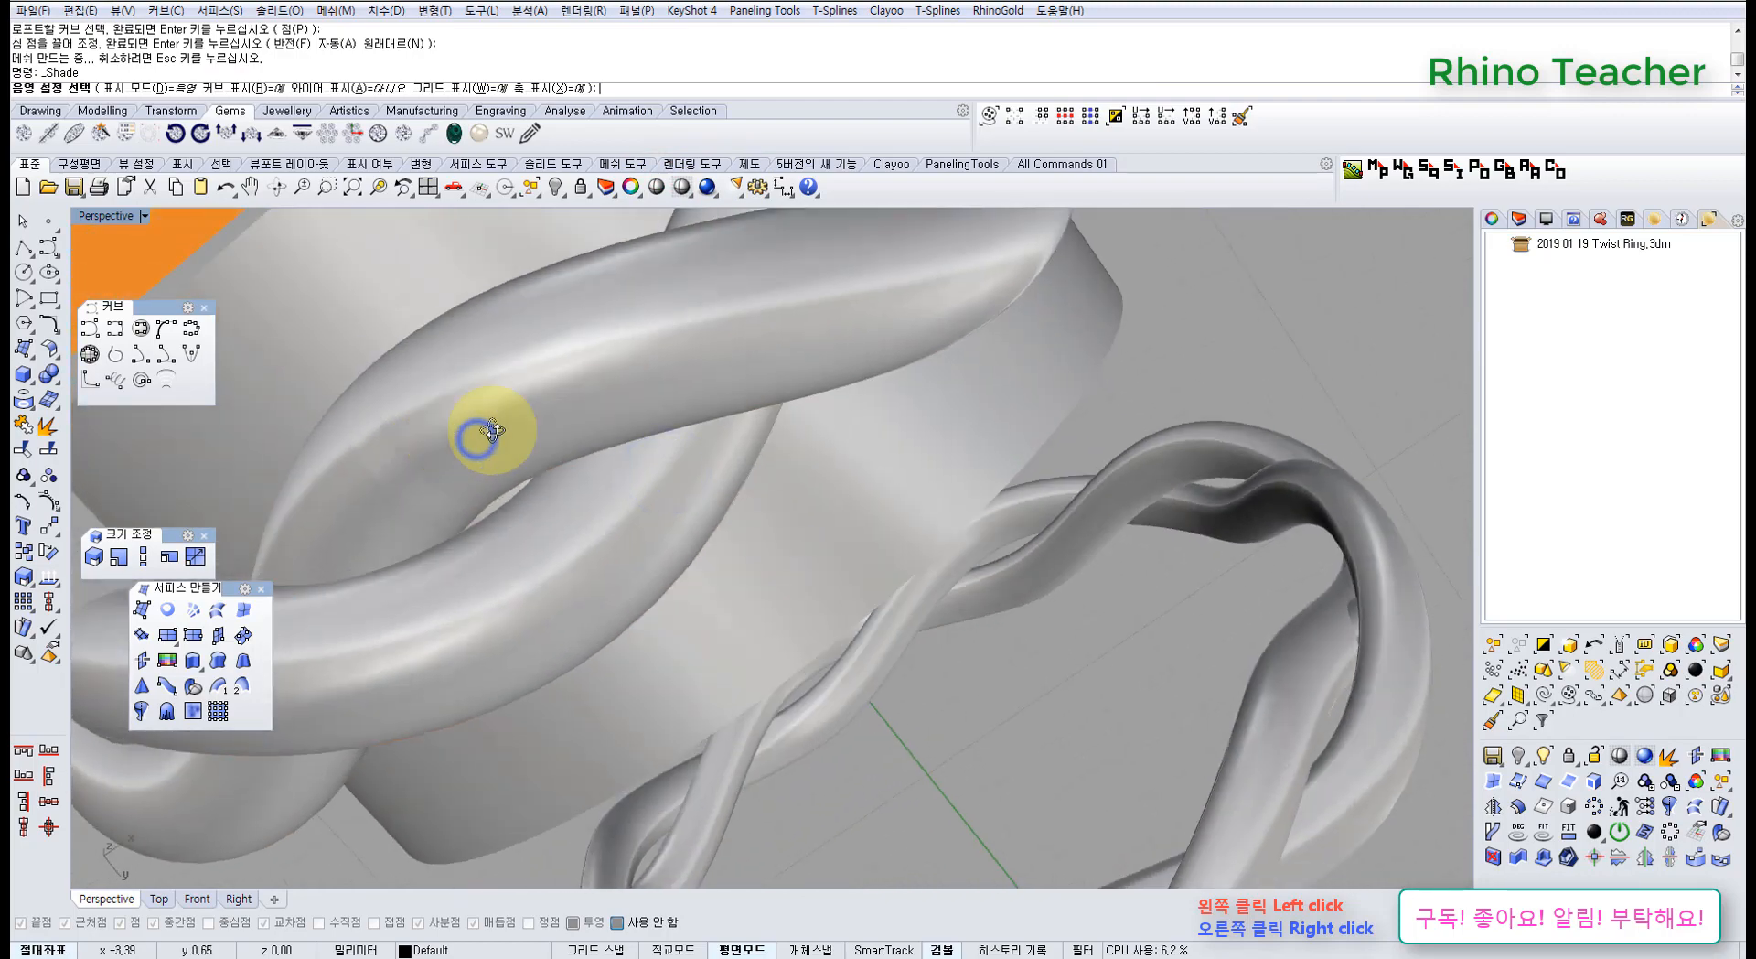
mouse_move(480, 443)
right_mouse_down()
mouse_move(655, 494)
mouse_move(597, 513)
right_mouse_up()
scroll(799, 611, "up", 7)
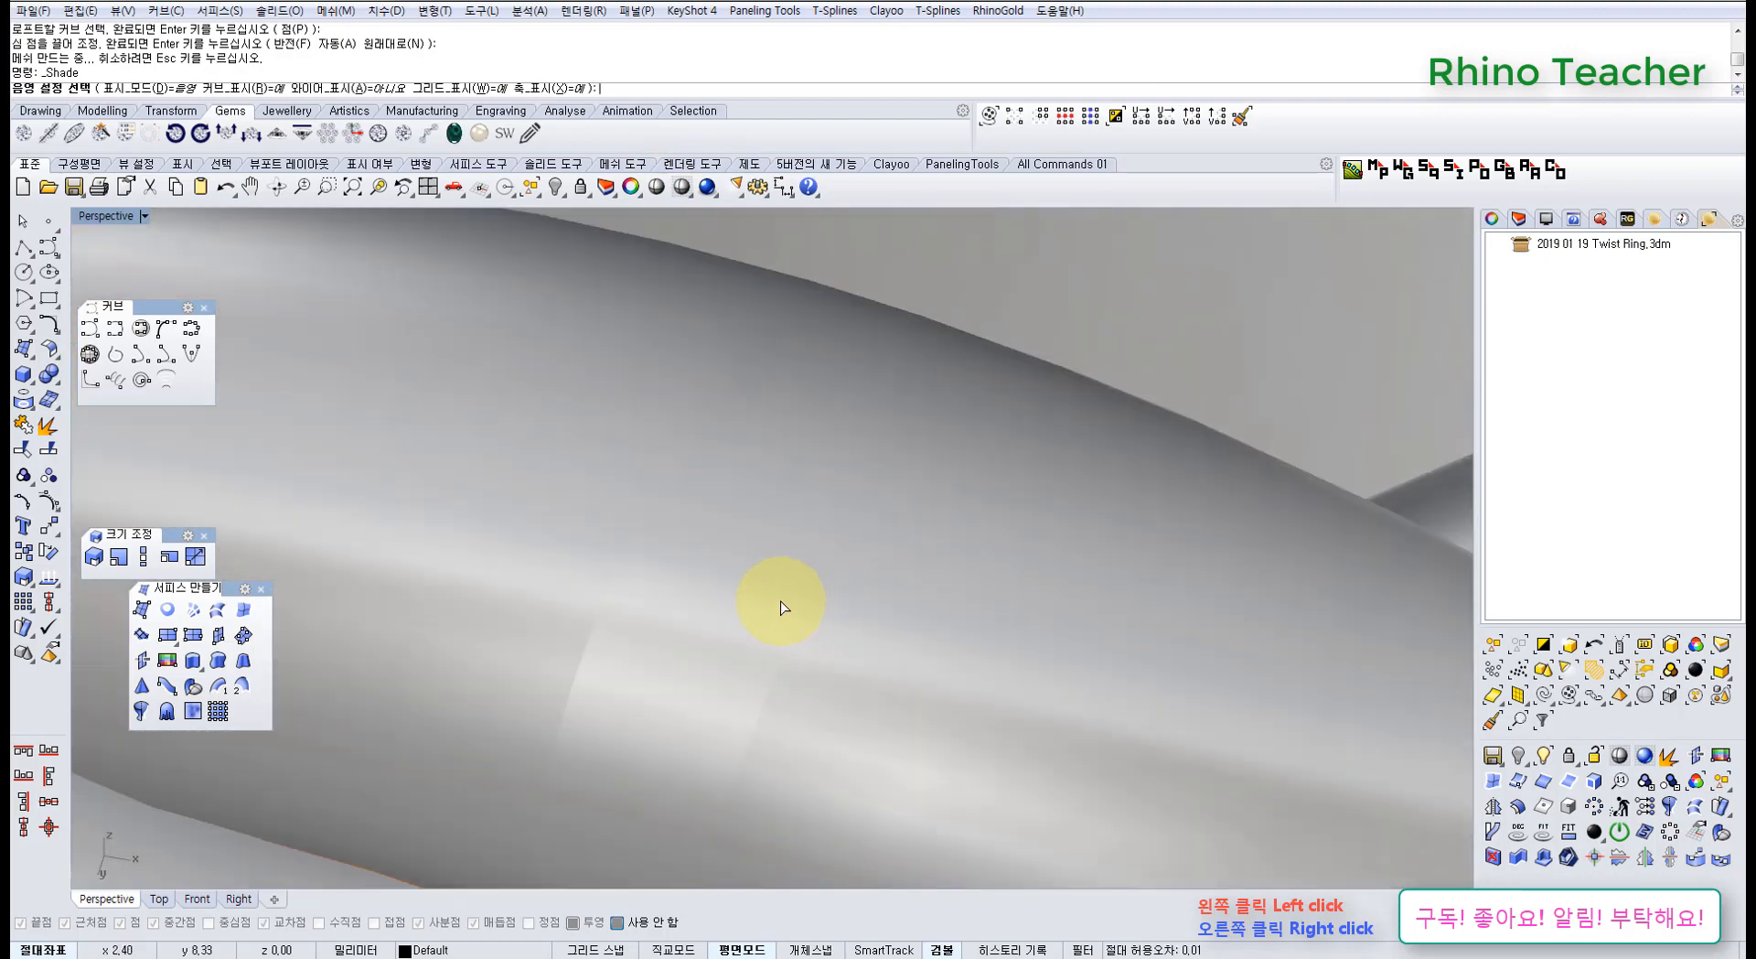
scroll(780, 608, "down", 6)
key("Escape")
scroll(674, 512, "down", 6)
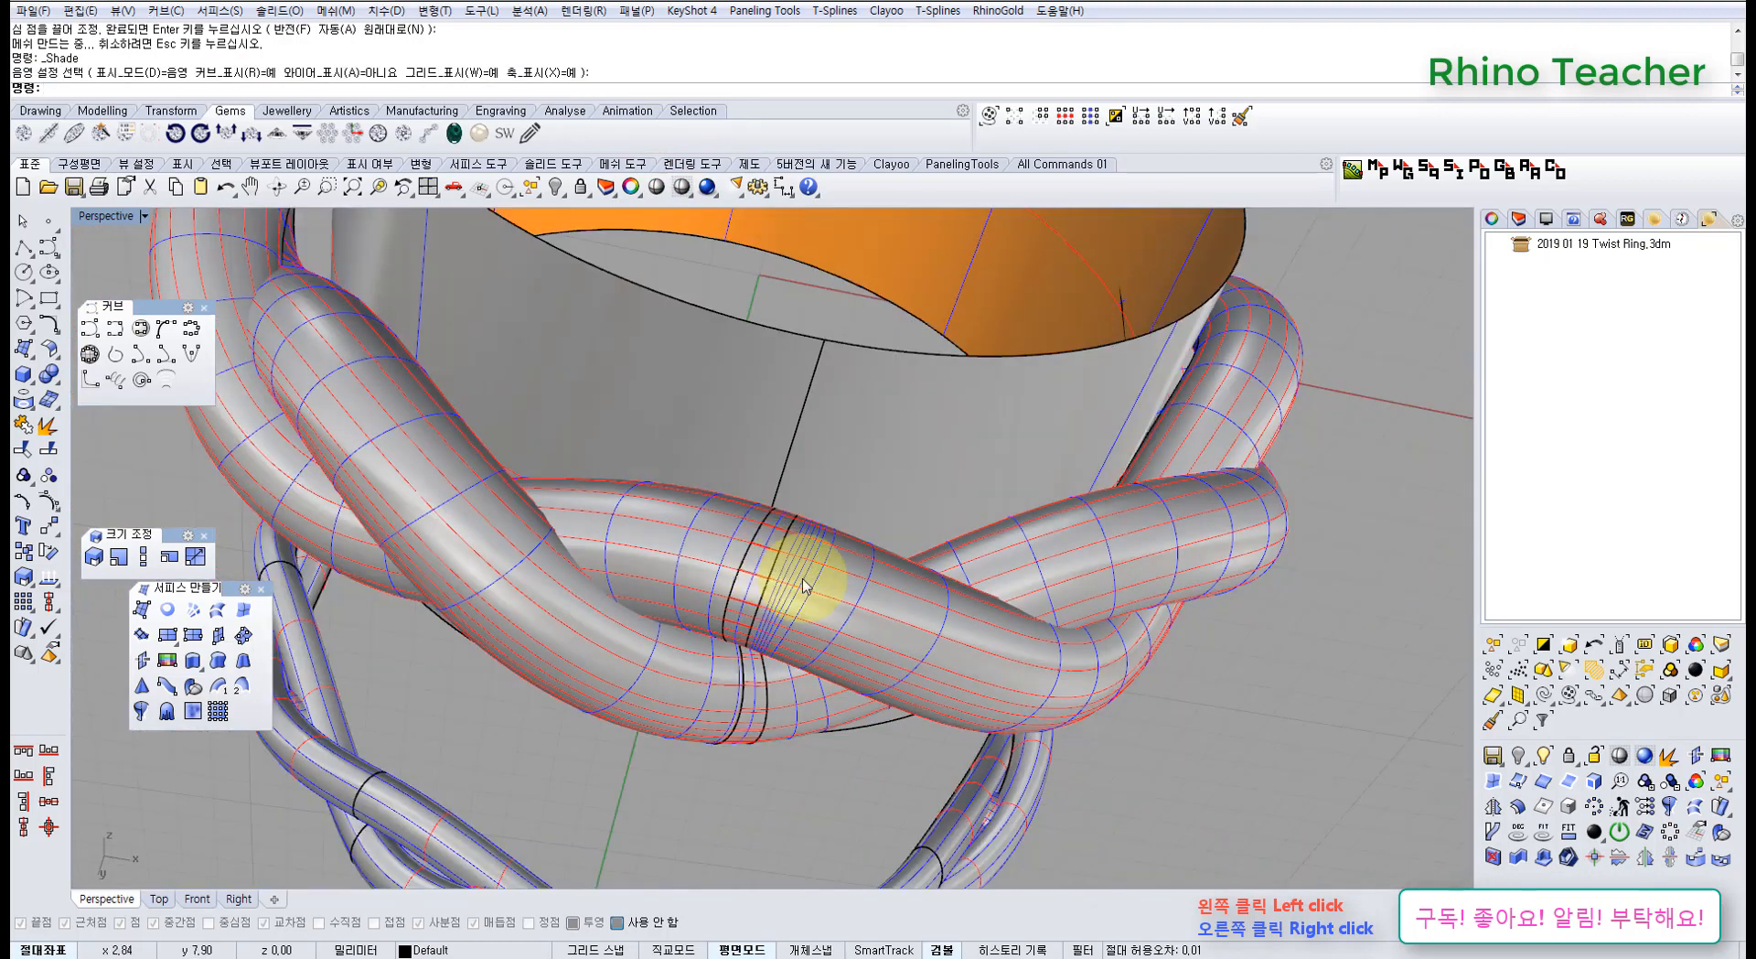
View the whole ring at 1:1 zoom from a slightly raised angle
right_click_drag(804, 580, 771, 739)
scroll(763, 743, "down", 12)
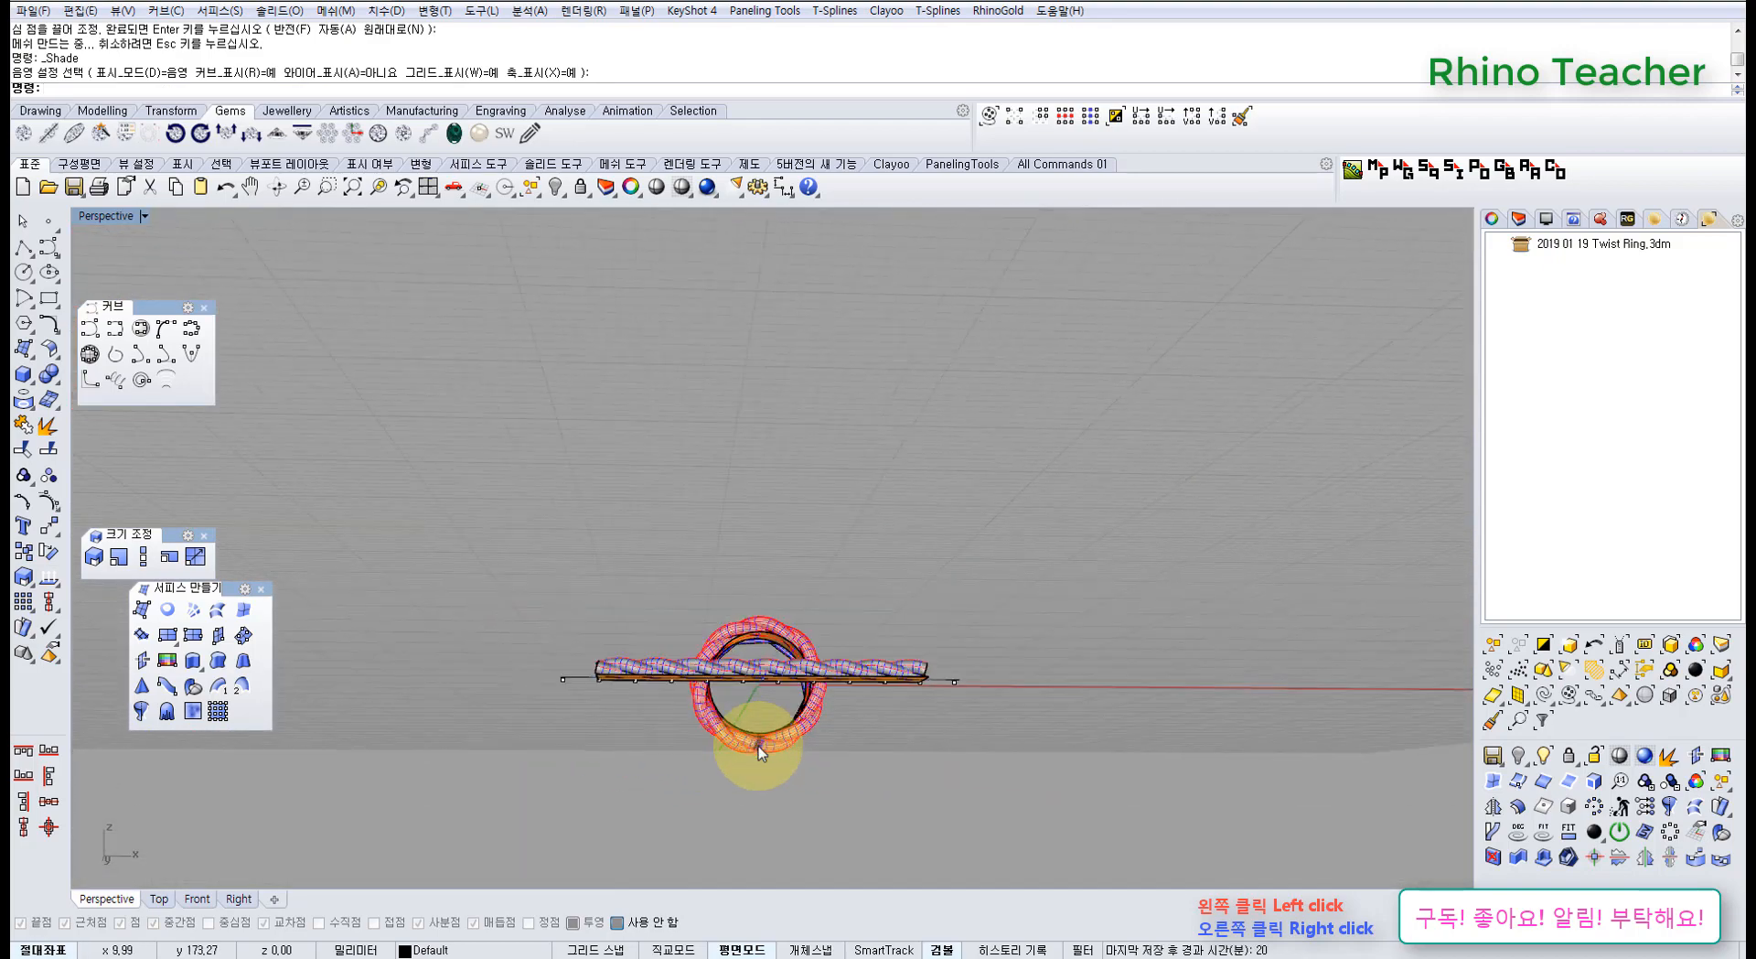
middle_click(759, 744)
left_click(772, 723)
mouse_move(761, 722)
right_mouse_down()
mouse_move(808, 651)
mouse_move(784, 698)
mouse_move(768, 690)
right_mouse_up()
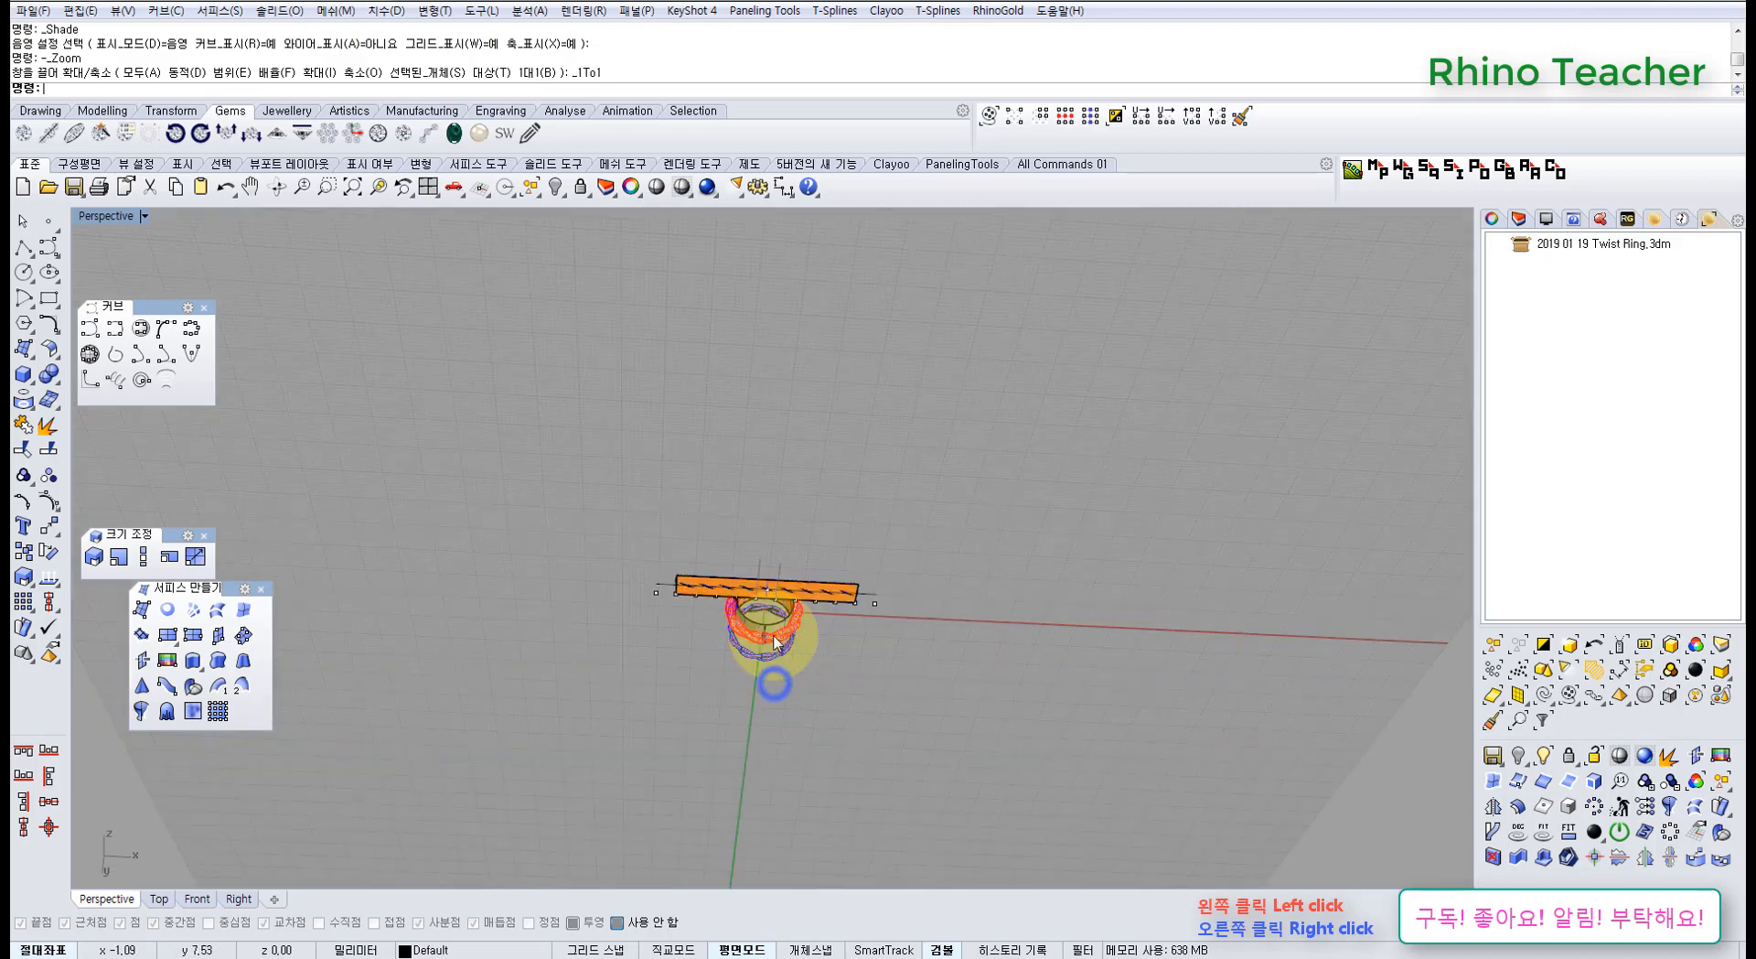
Join the two pipe surfaces of the ring and their two lofted bridge patches into one polysurface
scroll(768, 700, "up", 12)
scroll(801, 697, "up", 5)
left_click(725, 665)
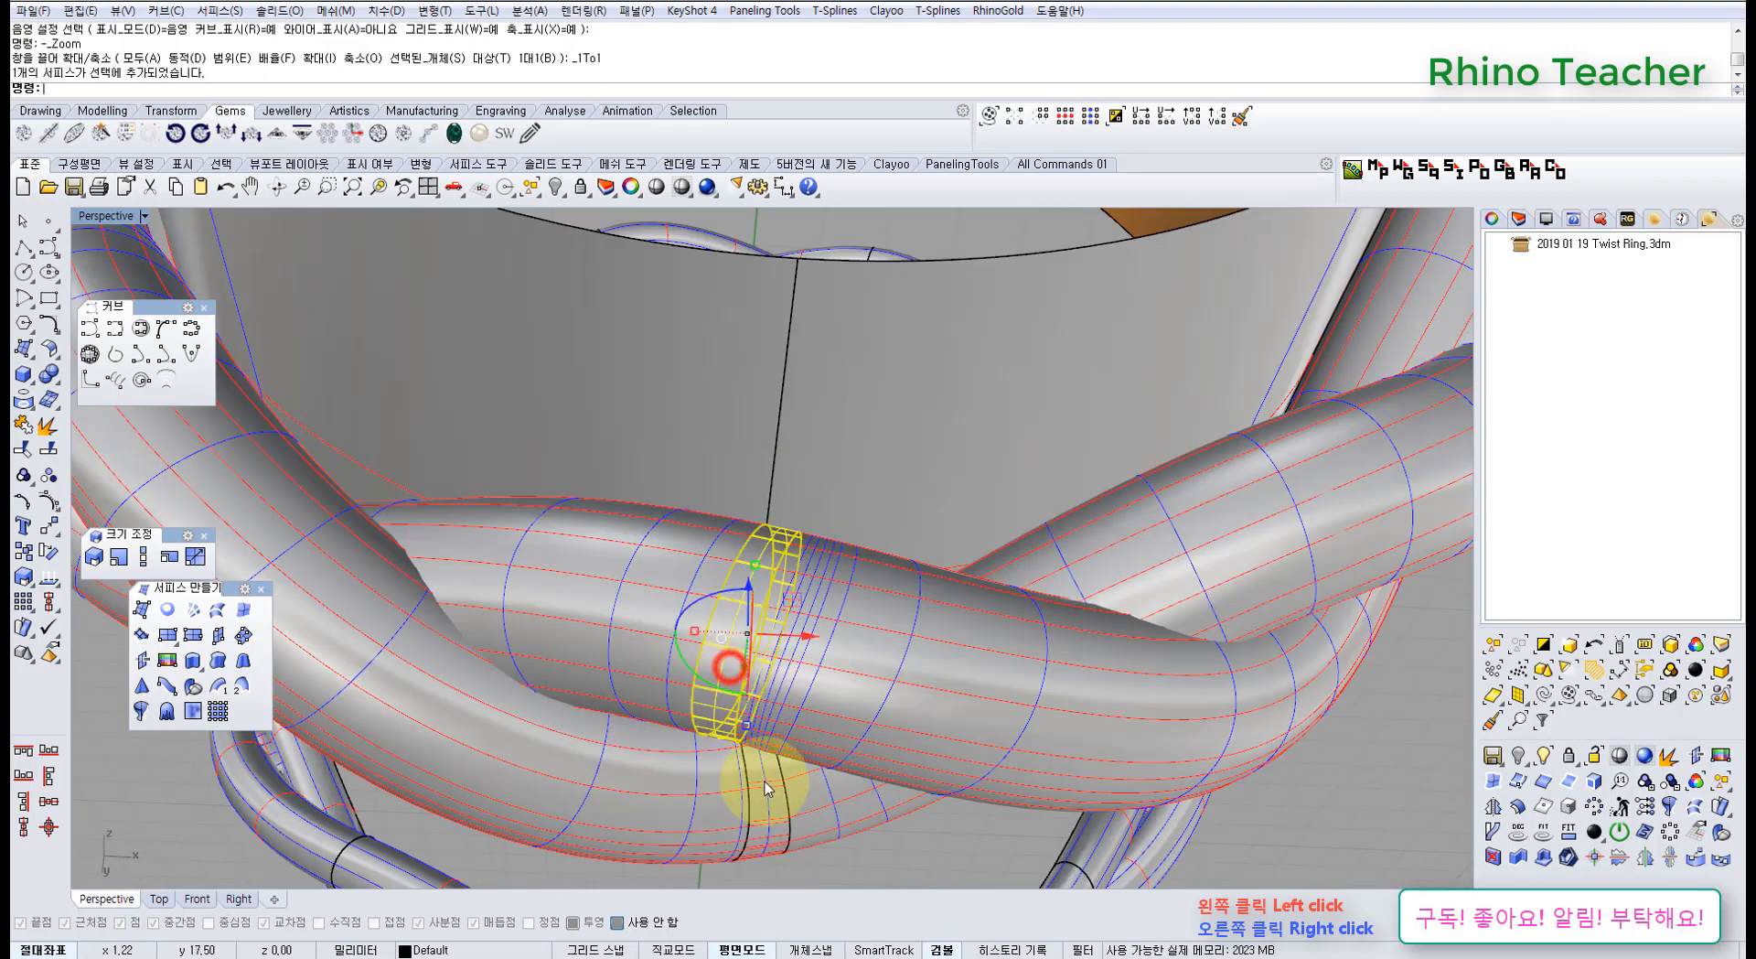
left_click(765, 802)
left_click(865, 734)
left_click(849, 791)
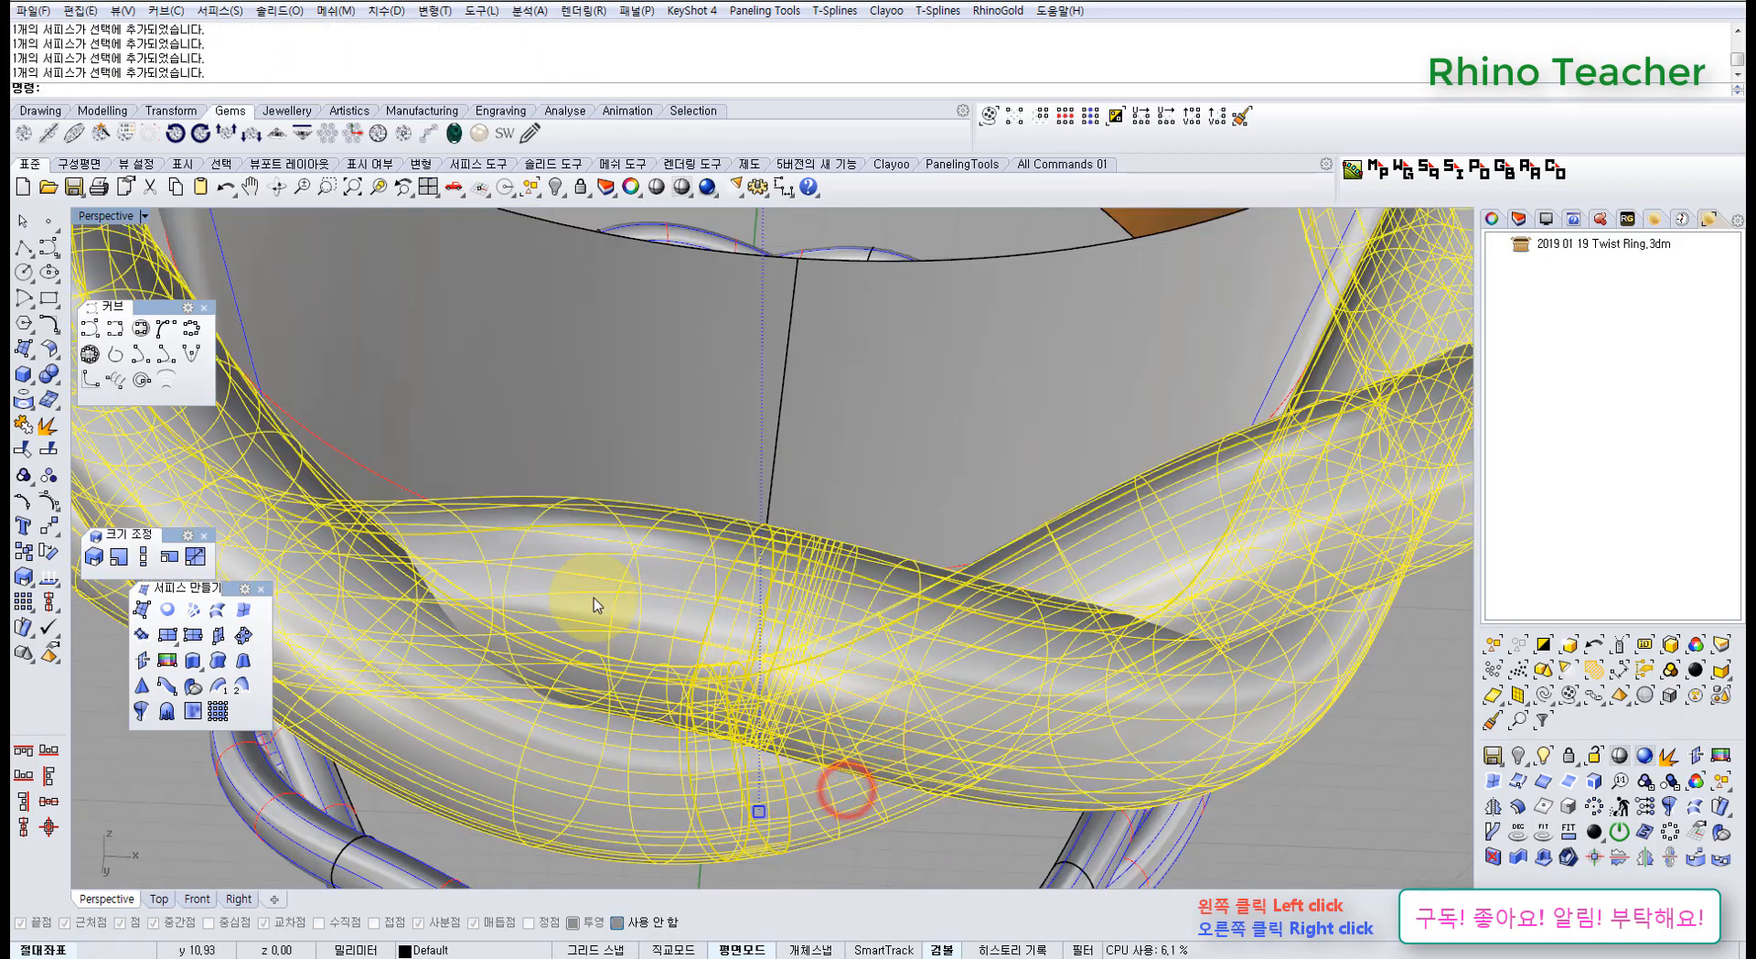
scroll(748, 647, "up", 3)
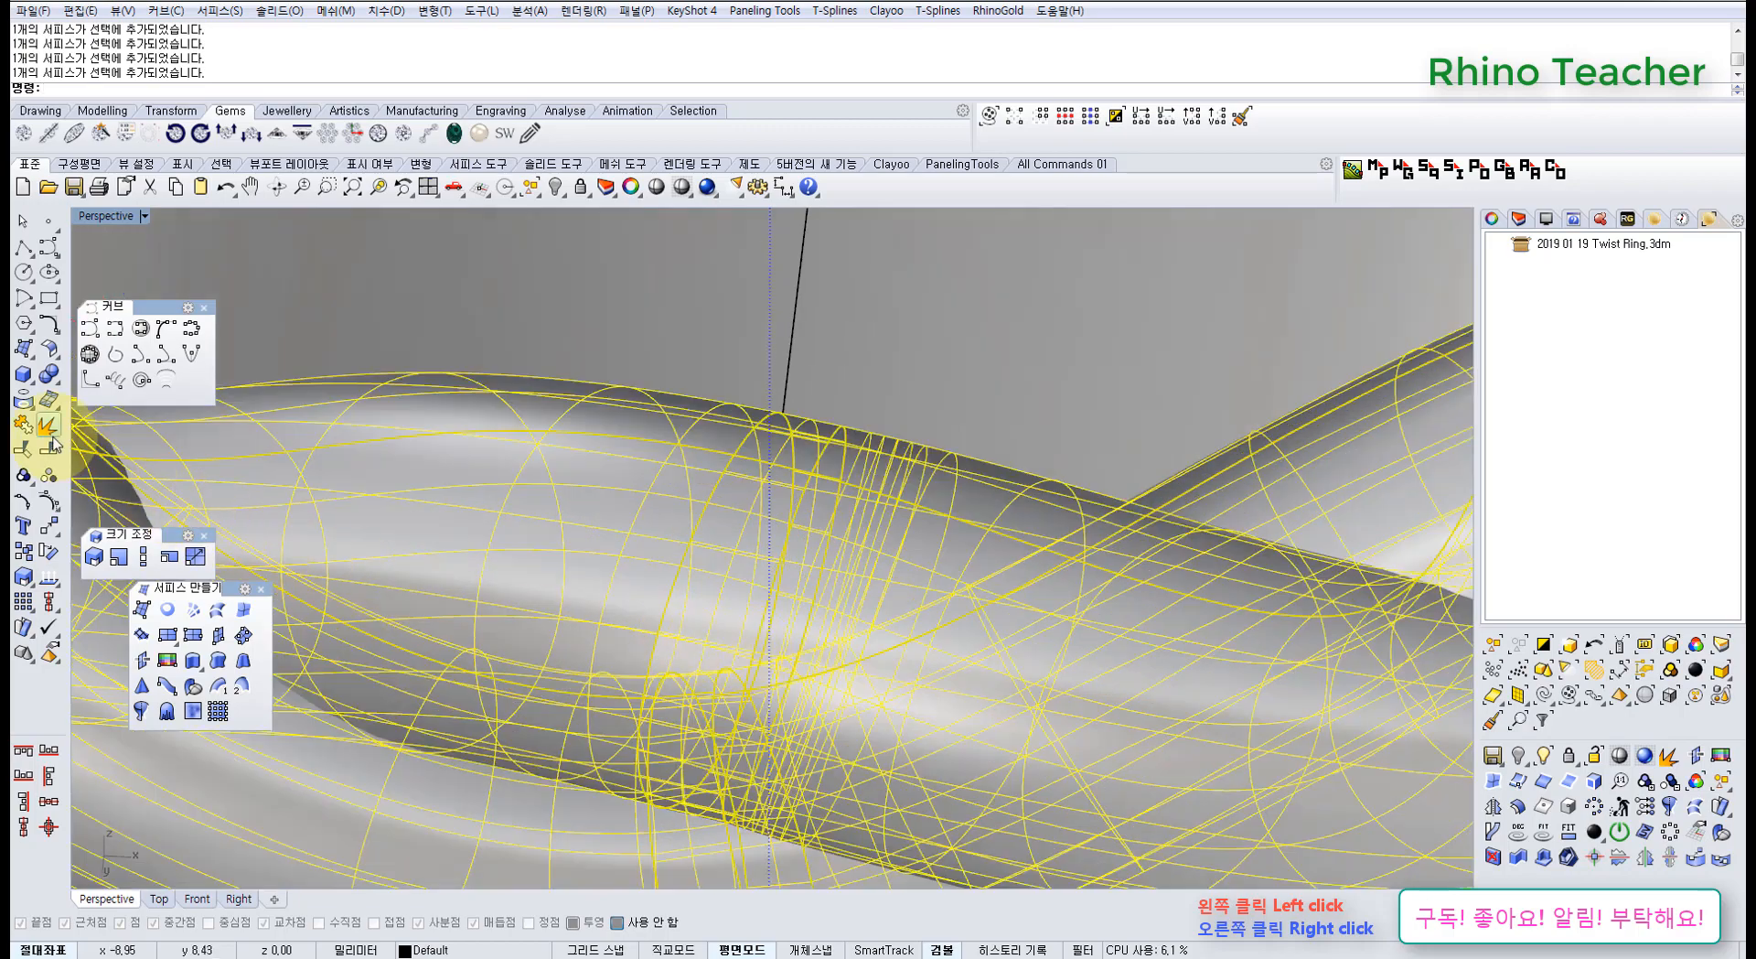
left_click(701, 545)
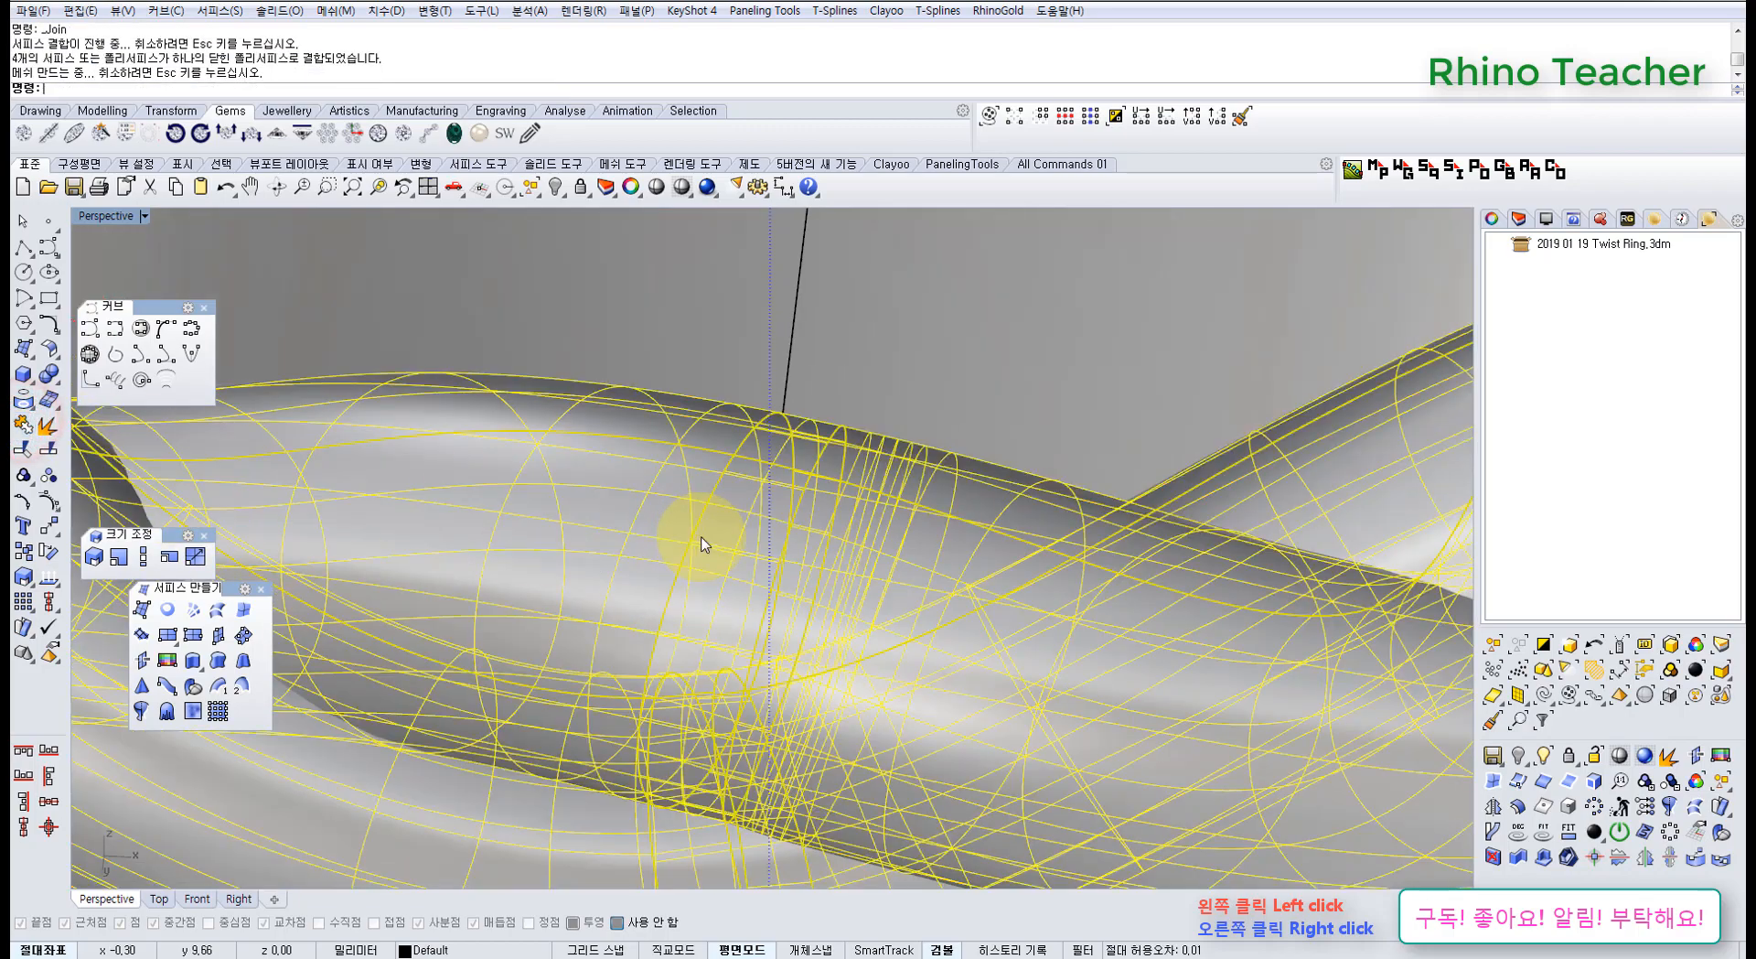
key("Escape")
Select the joined twisted ring and examine it from several angles around the cylinder
scroll(713, 551, "down", 5)
left_click(735, 575)
scroll(735, 574, "down", 4)
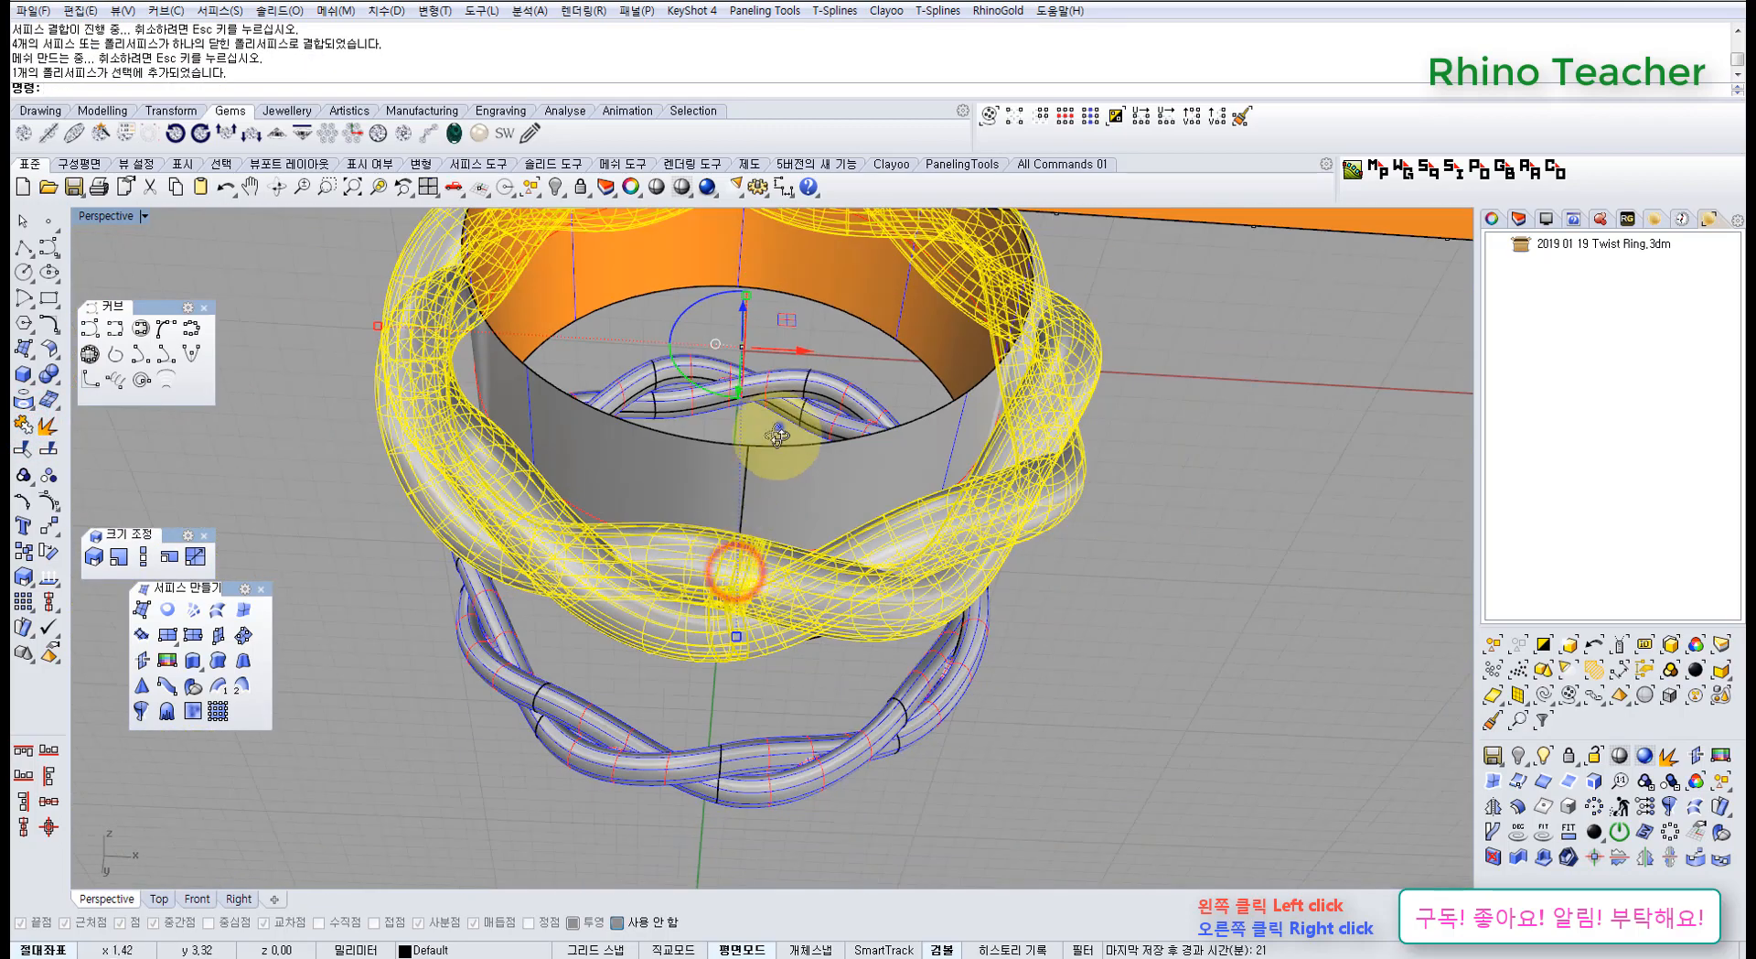
right_click_drag(780, 427, 785, 558)
scroll(794, 538, "down", 2)
right_click_drag(827, 460, 704, 572)
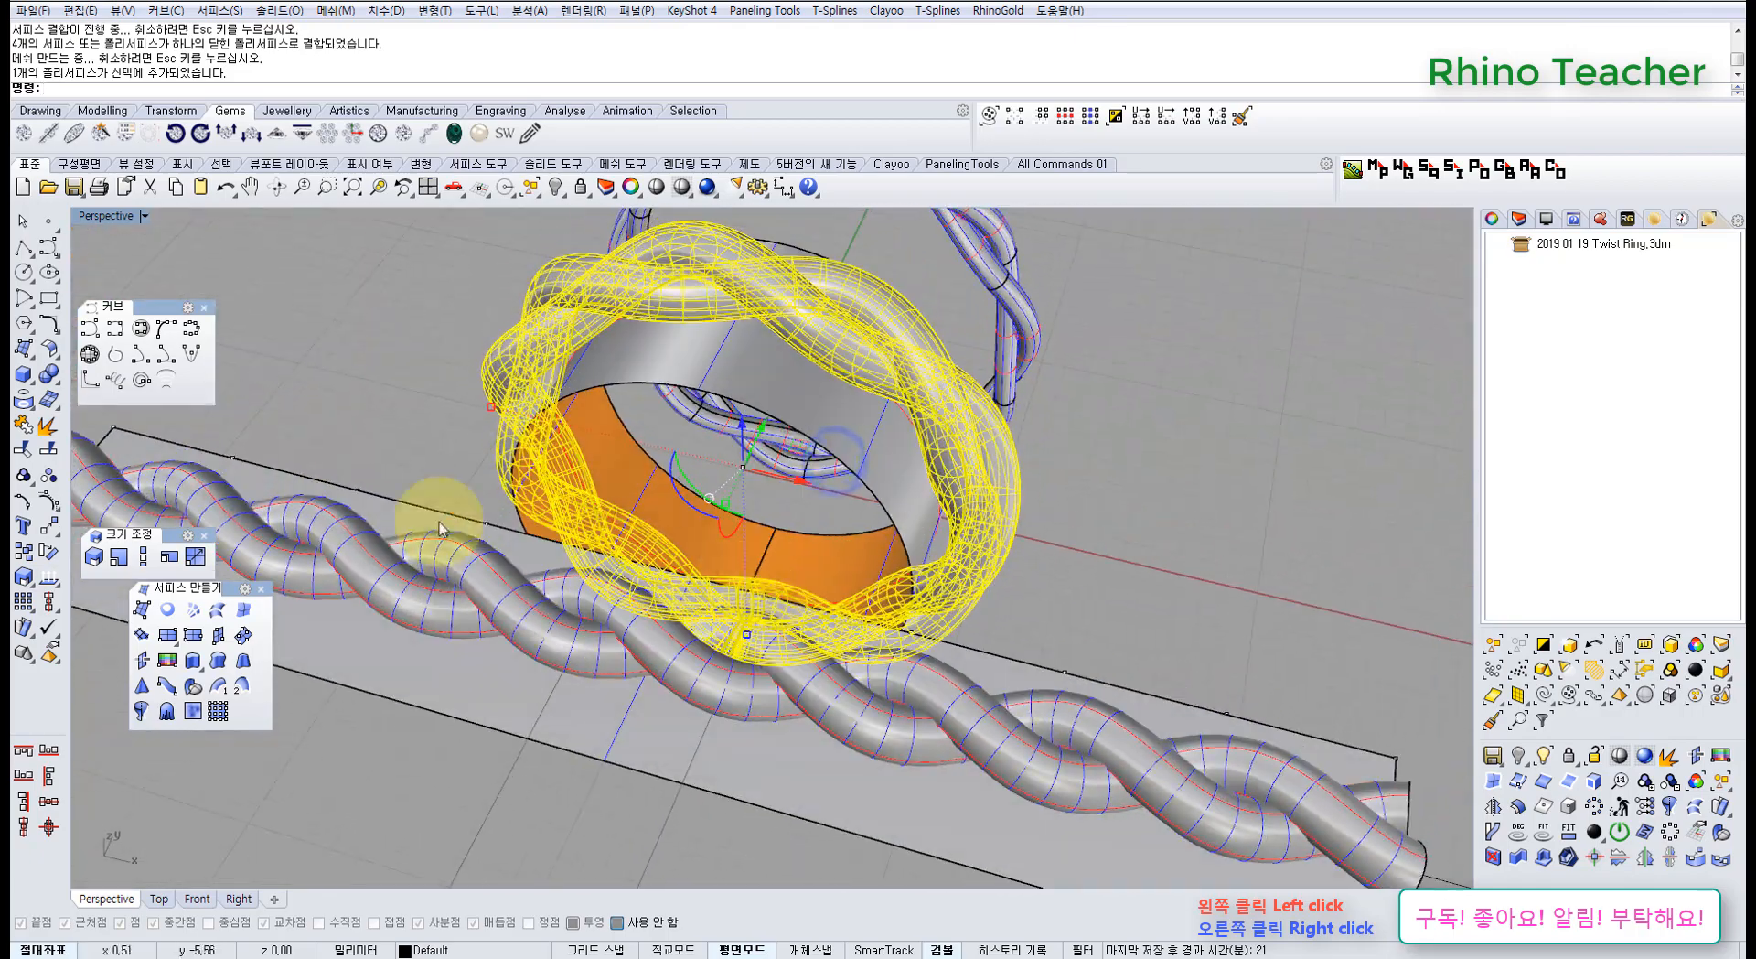
right_click_drag(784, 494, 815, 502)
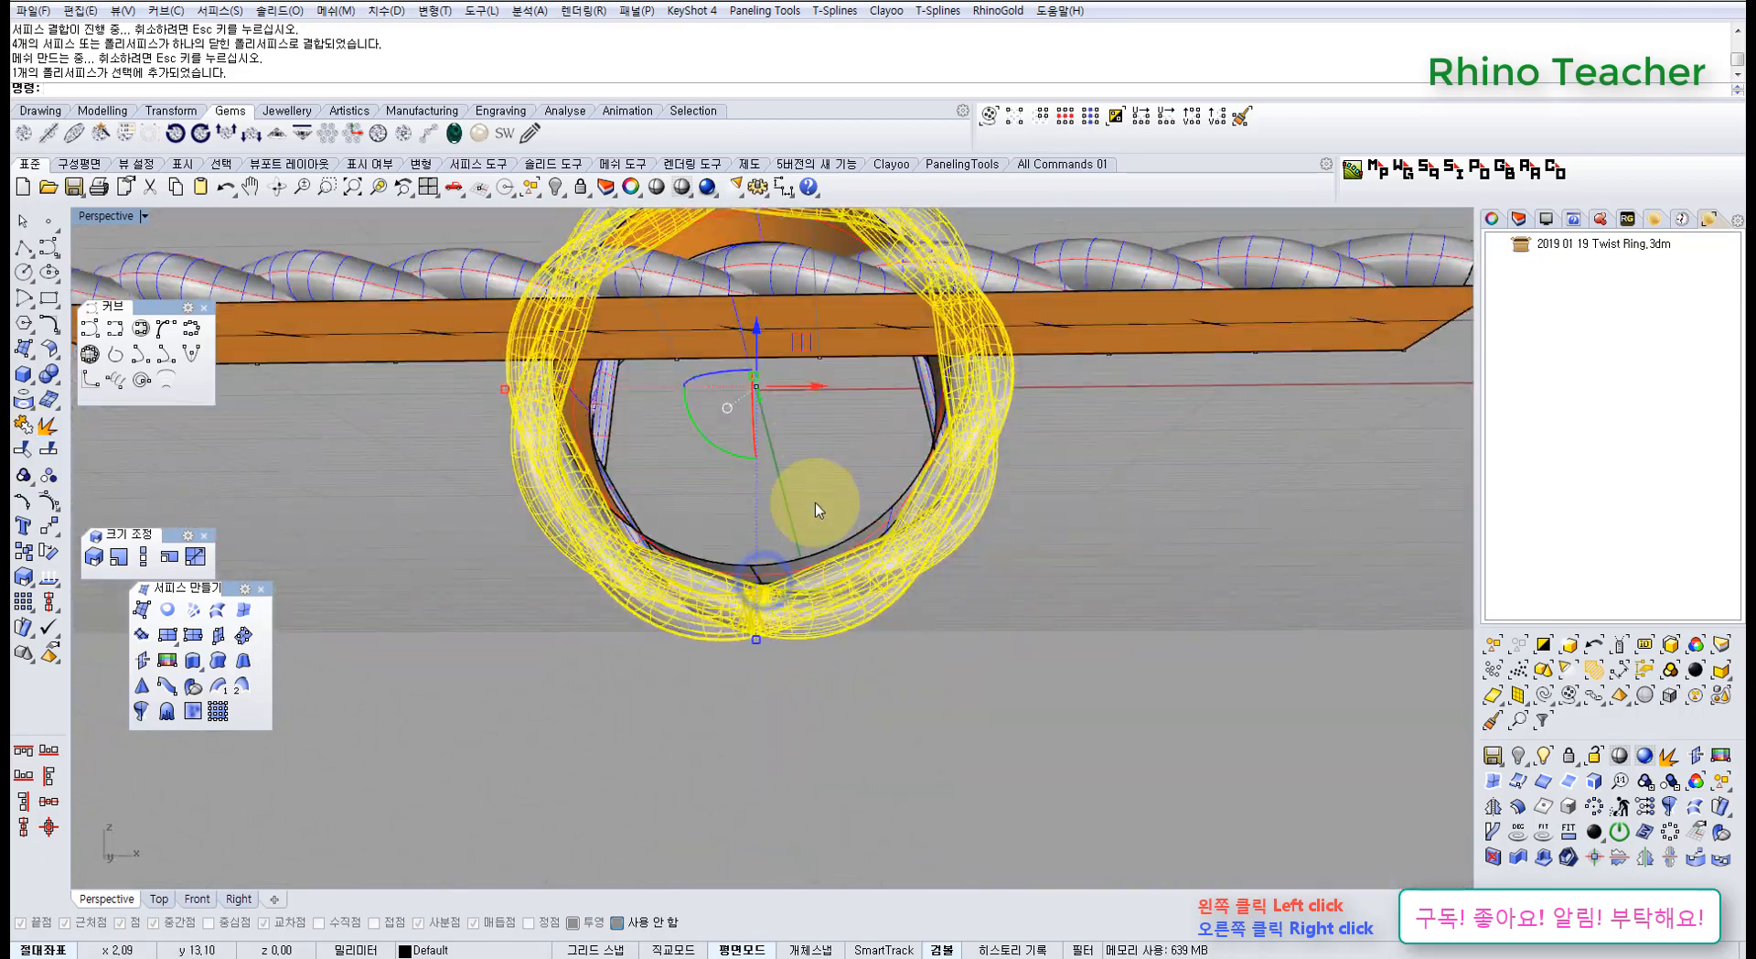
scroll(815, 502, "up", 5)
right_click_drag(831, 657, 829, 538)
scroll(831, 526, "down", 5)
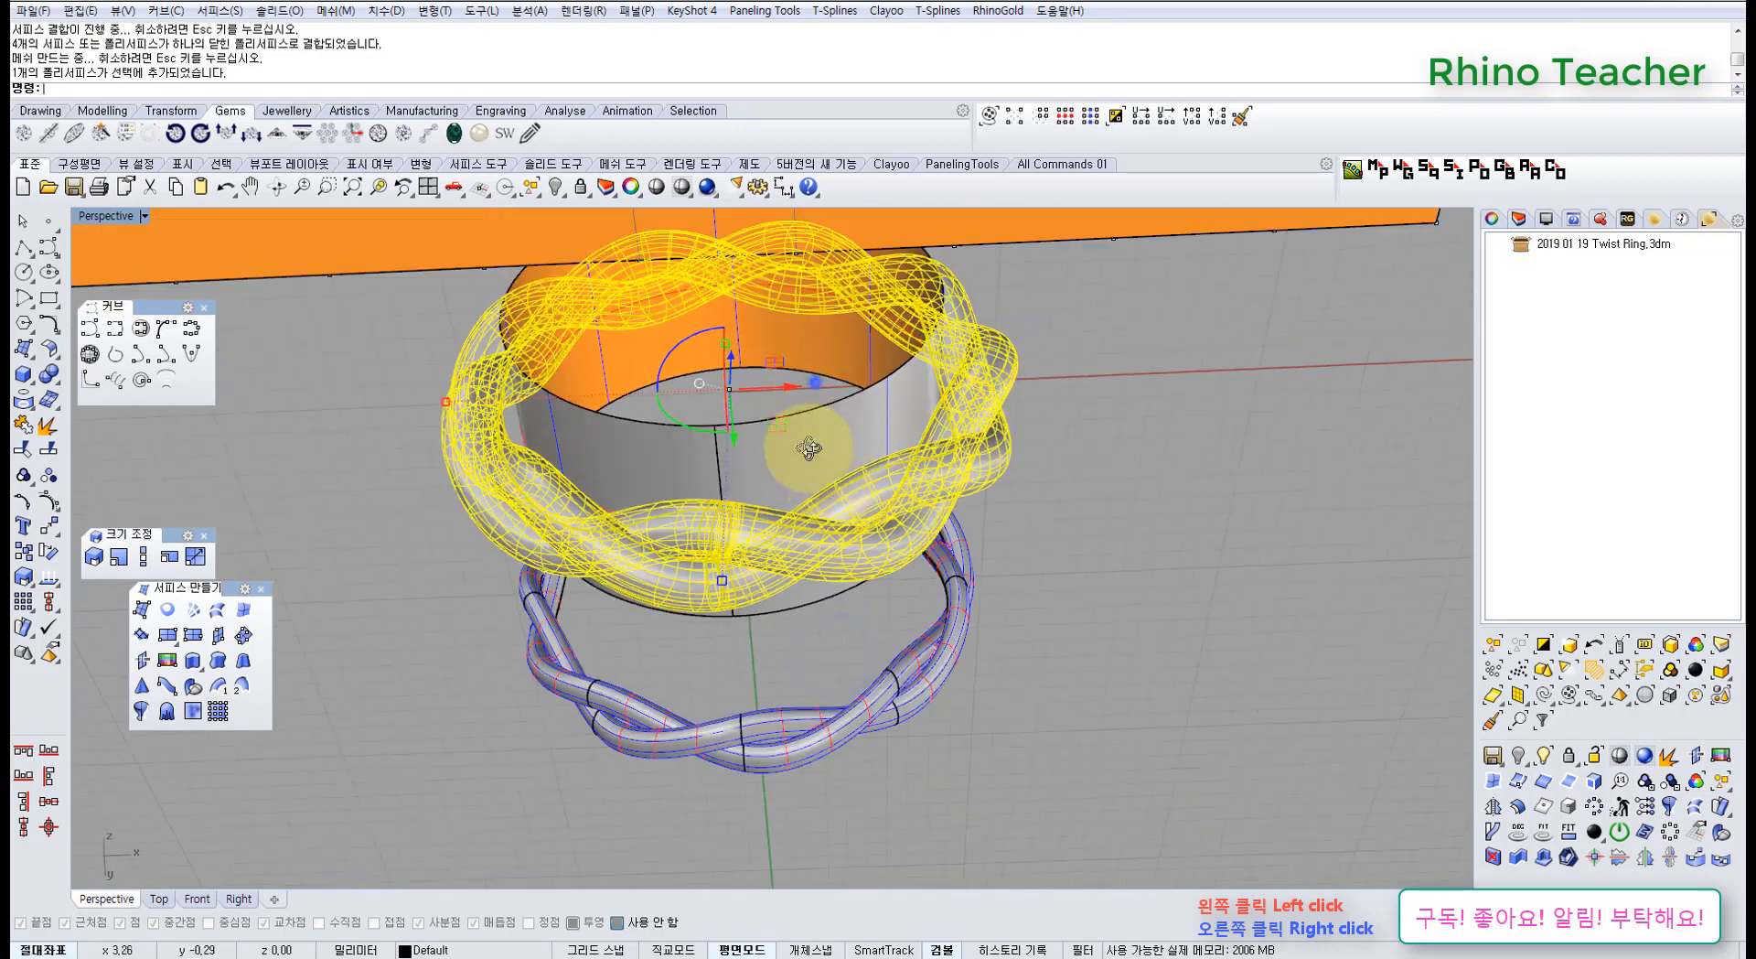
Move the joined ring 20 mm along the cylinder's axis, off the cylinder and past the smaller reference ring
right_click_drag(814, 382, 1030, 626)
left_click(1170, 556)
scroll(1162, 553, "down", 3)
right_click_drag(1151, 529, 999, 595)
left_click(1014, 622)
scroll(1014, 622, "down", 3)
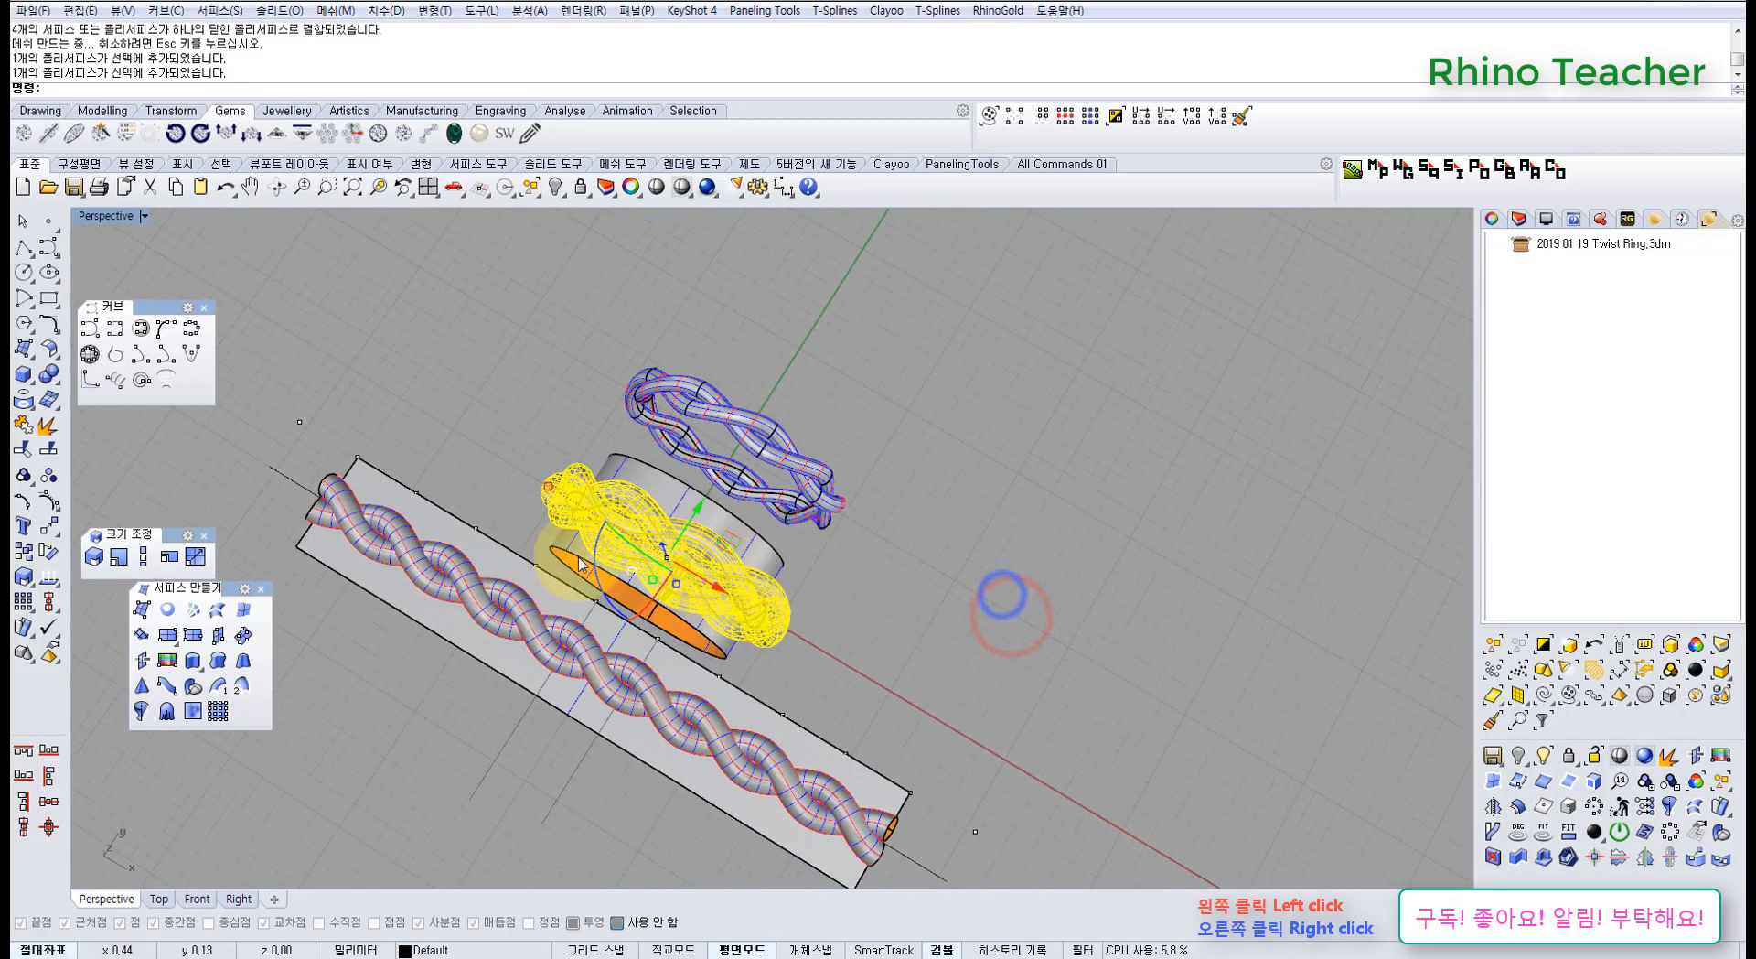
left_click(49, 520)
left_click(470, 810)
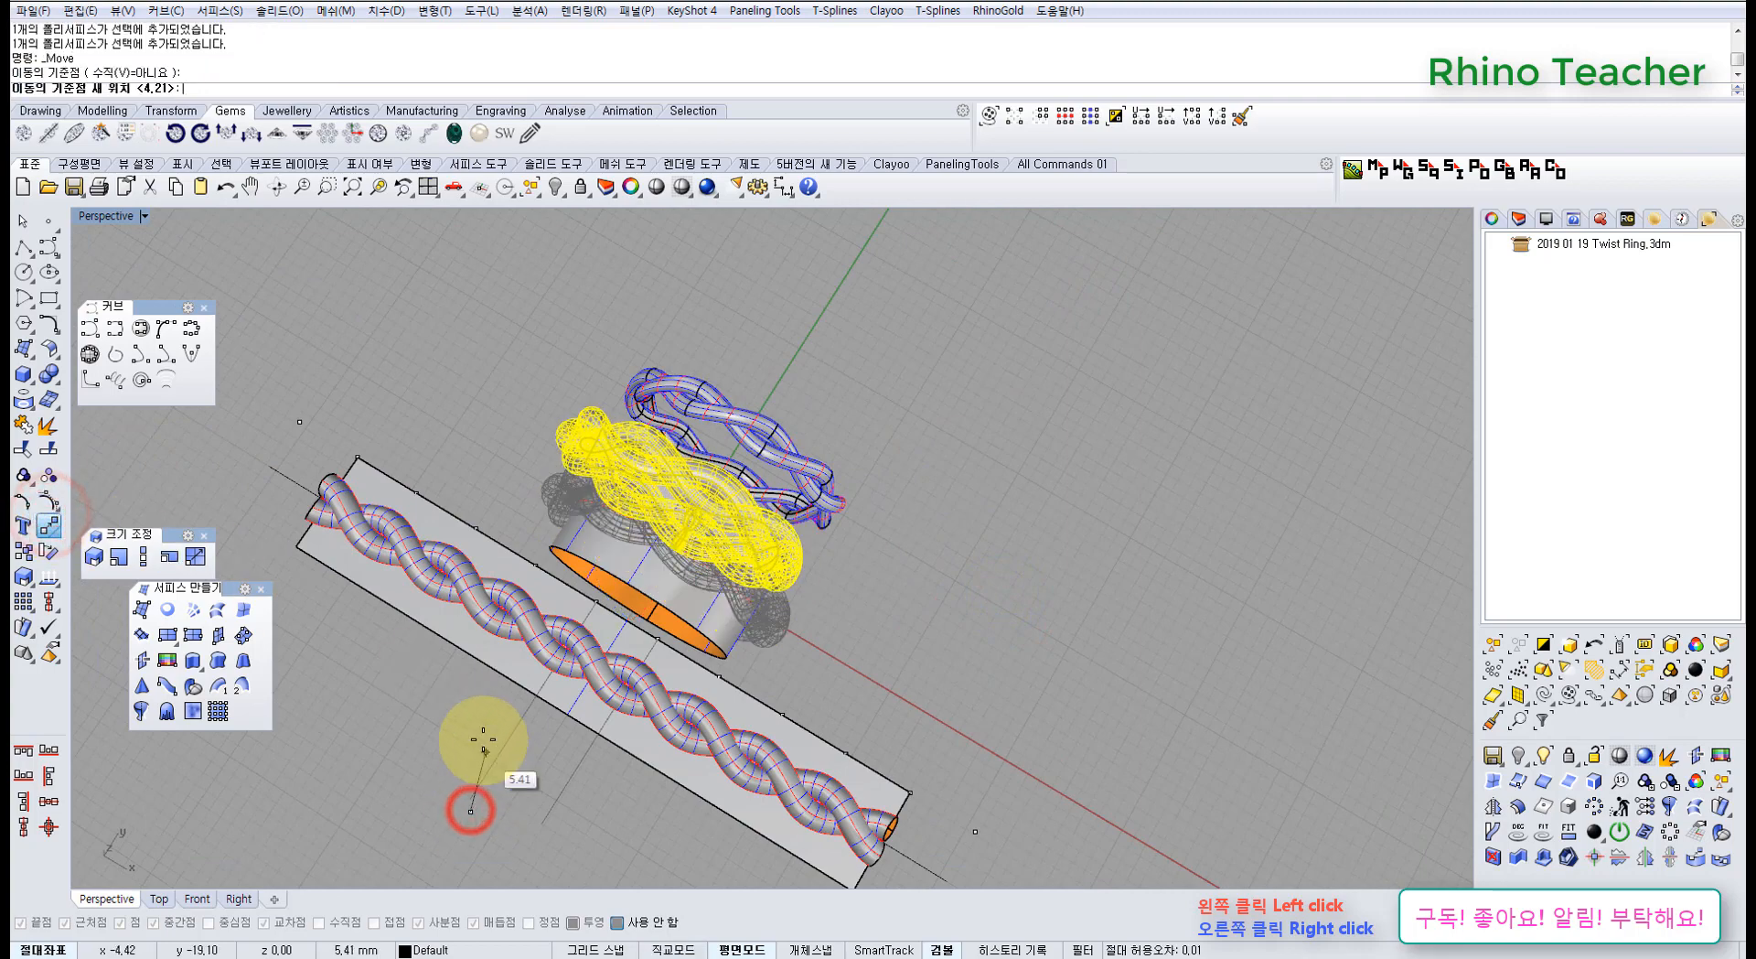
type("10")
key("Return")
type("20")
key("Return")
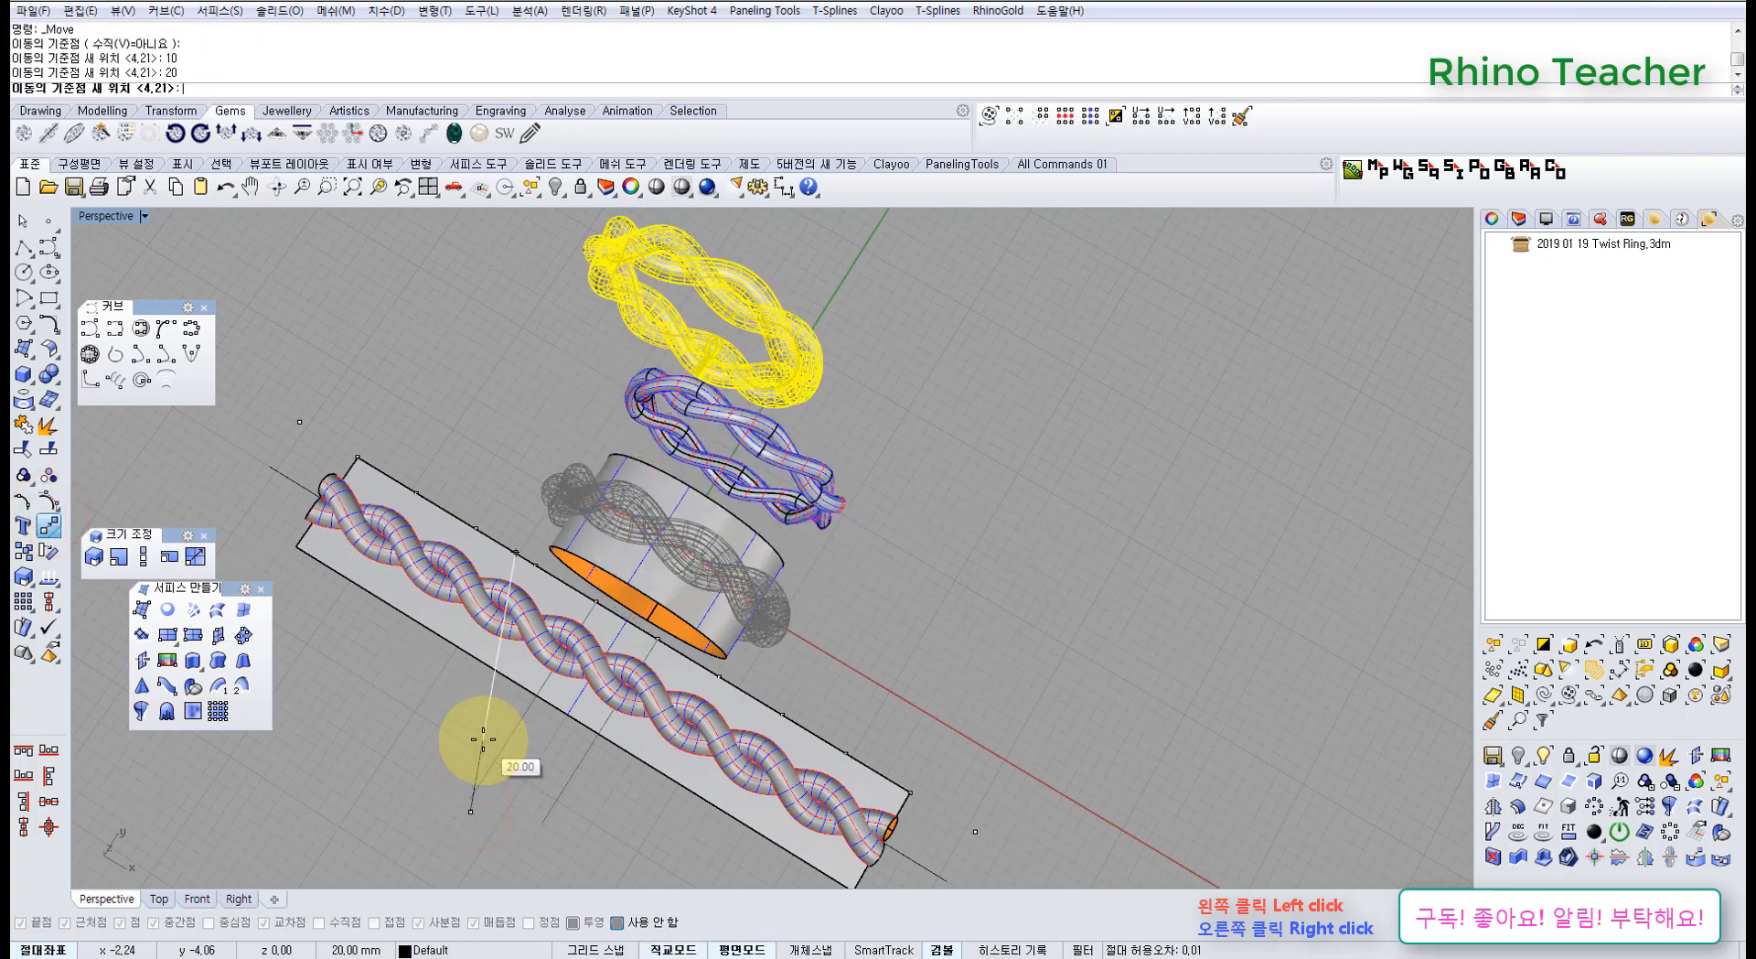
left_click(764, 476, "shift")
left_click(984, 486)
Delete the two straight twisted pipes and the two wavy curves running through them
right_click_drag(815, 578, 988, 486)
scroll(951, 719, "up", 5)
left_click(951, 719)
left_click(901, 795)
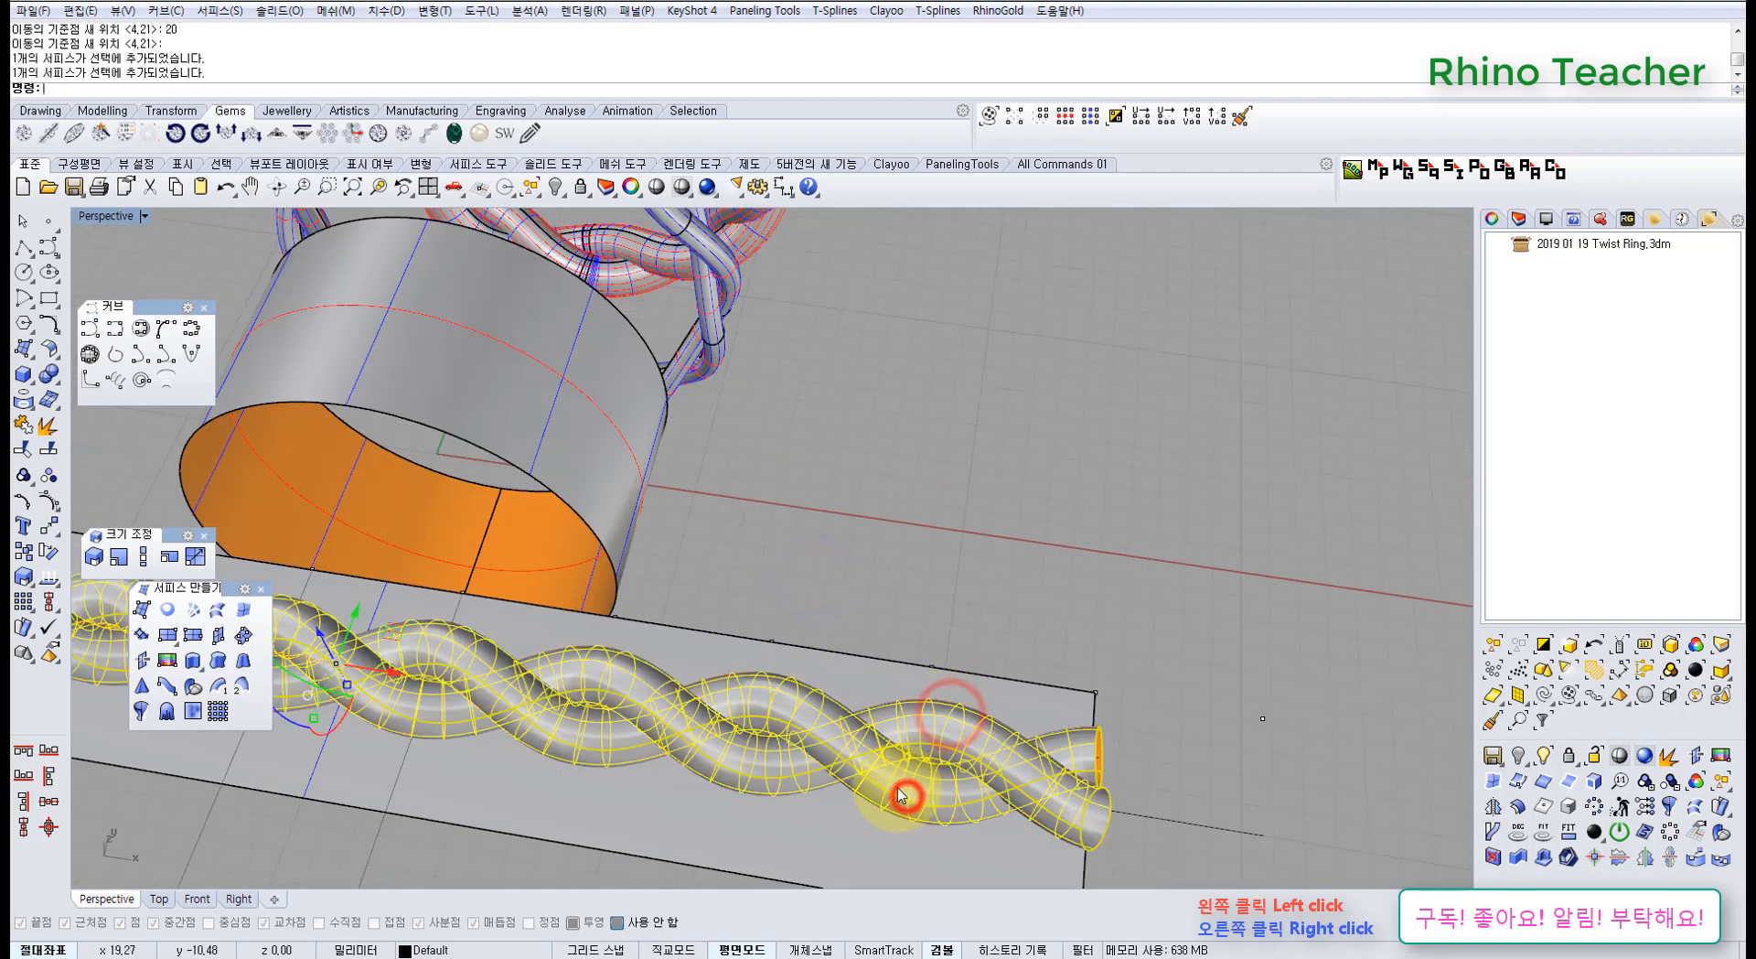
left_click(895, 755)
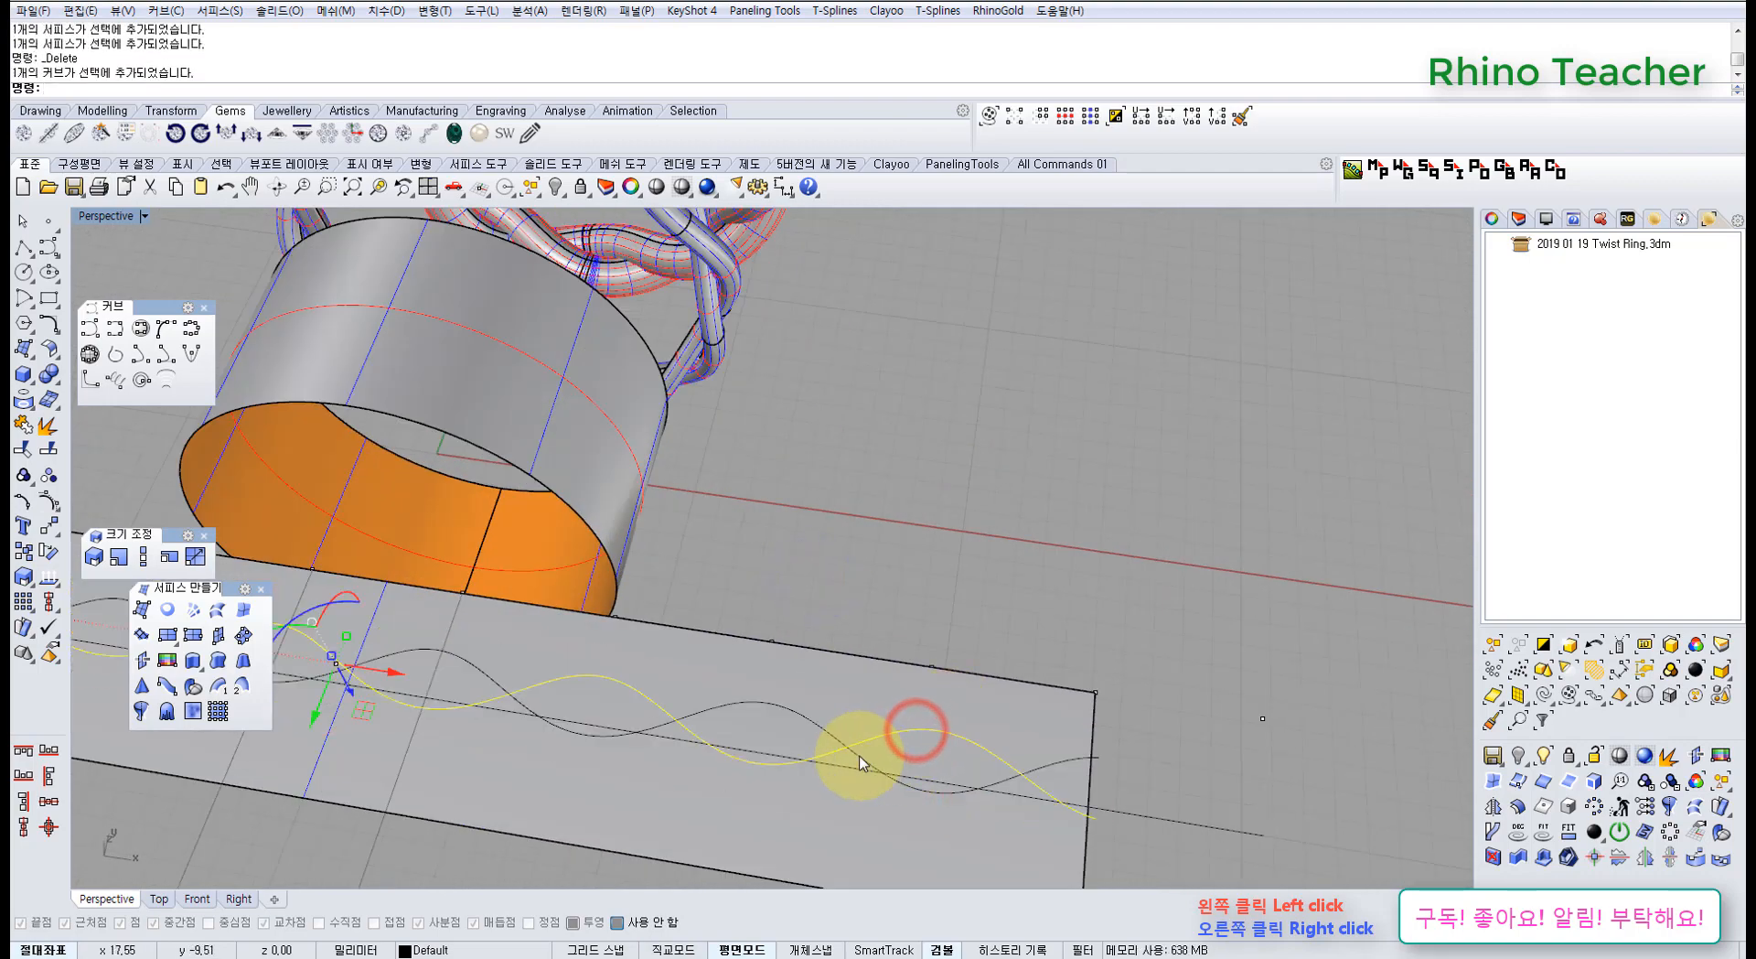
left_click(855, 752)
right_click(855, 752)
scroll(823, 732, "down", 5)
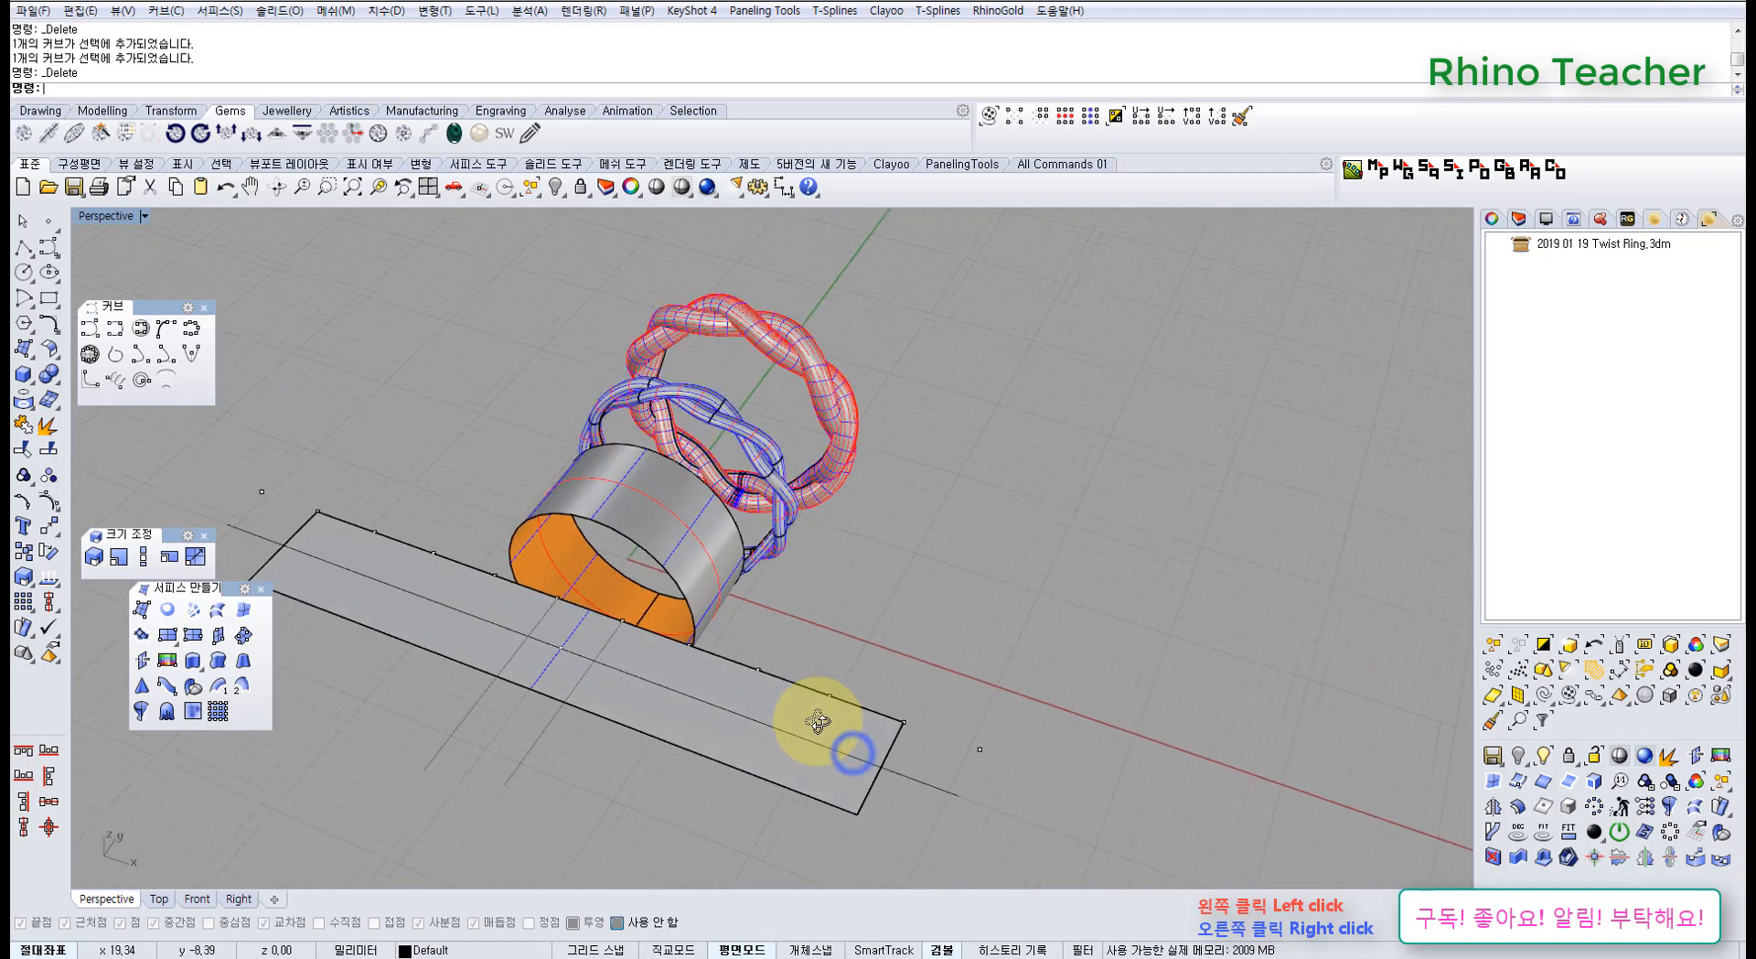
Undo back past the surface flow, and redo up to the Move operation to restore the flowed ring before its seam was split
key("ctrl+z")
scroll(559, 625, "up", 3)
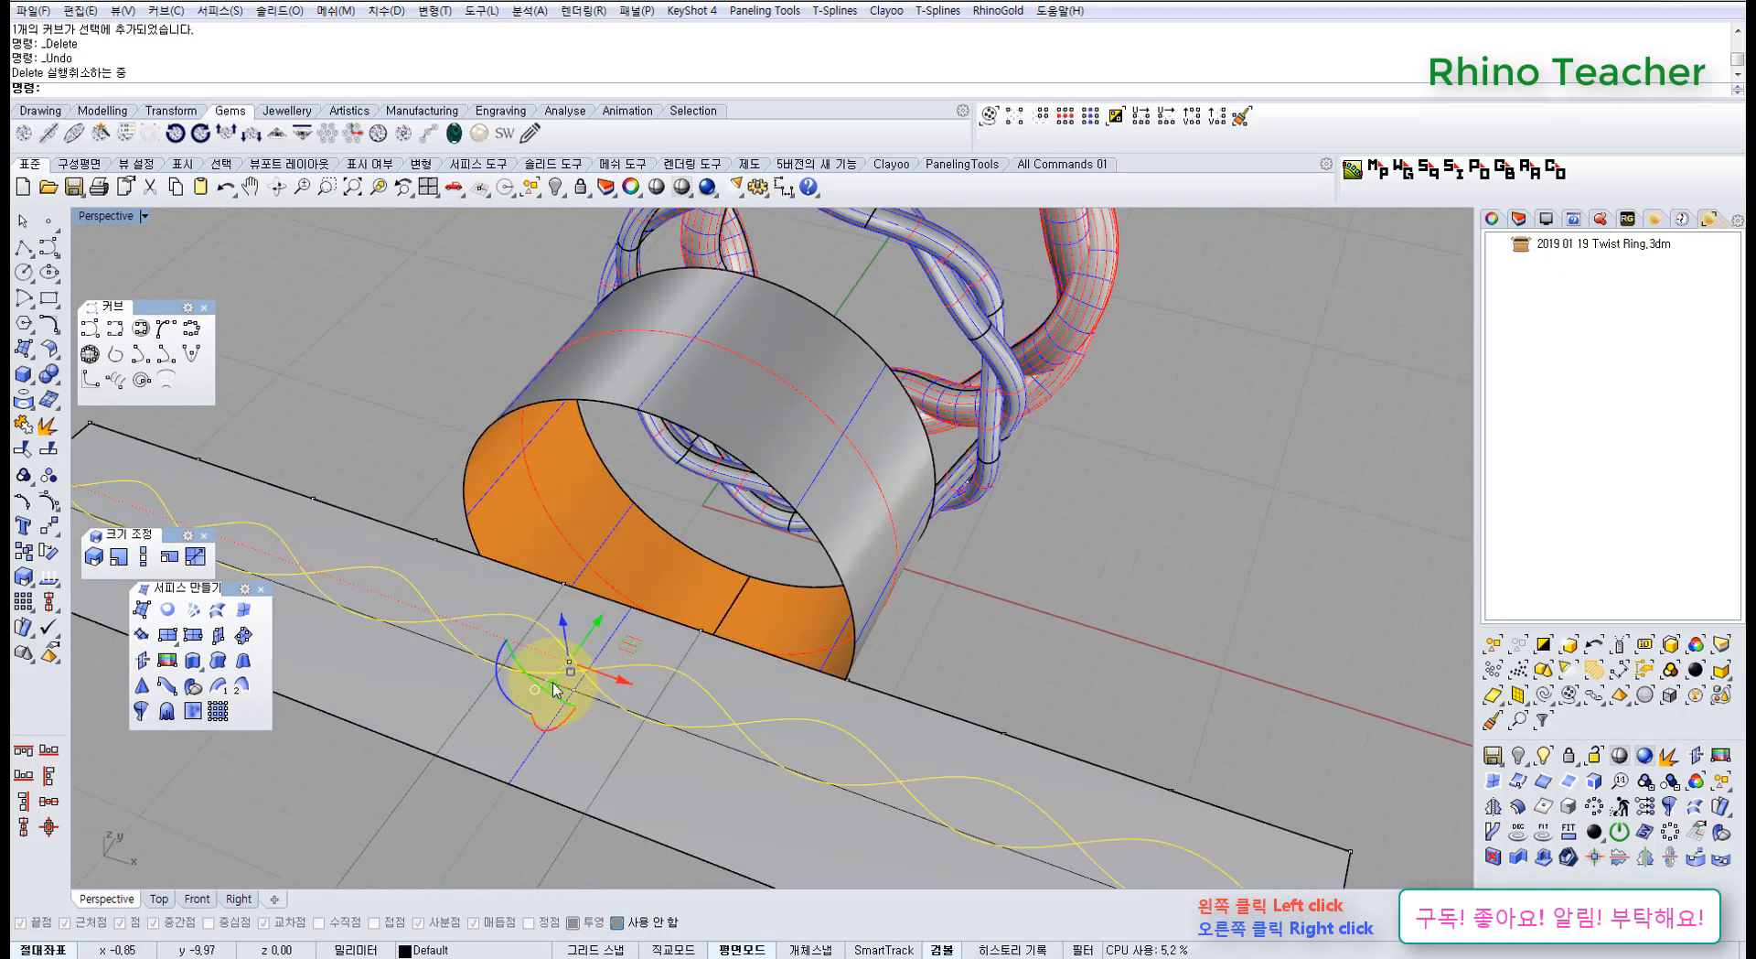
scroll(563, 665, "down", 3)
key("ctrl+z")
key("ctrl+z")
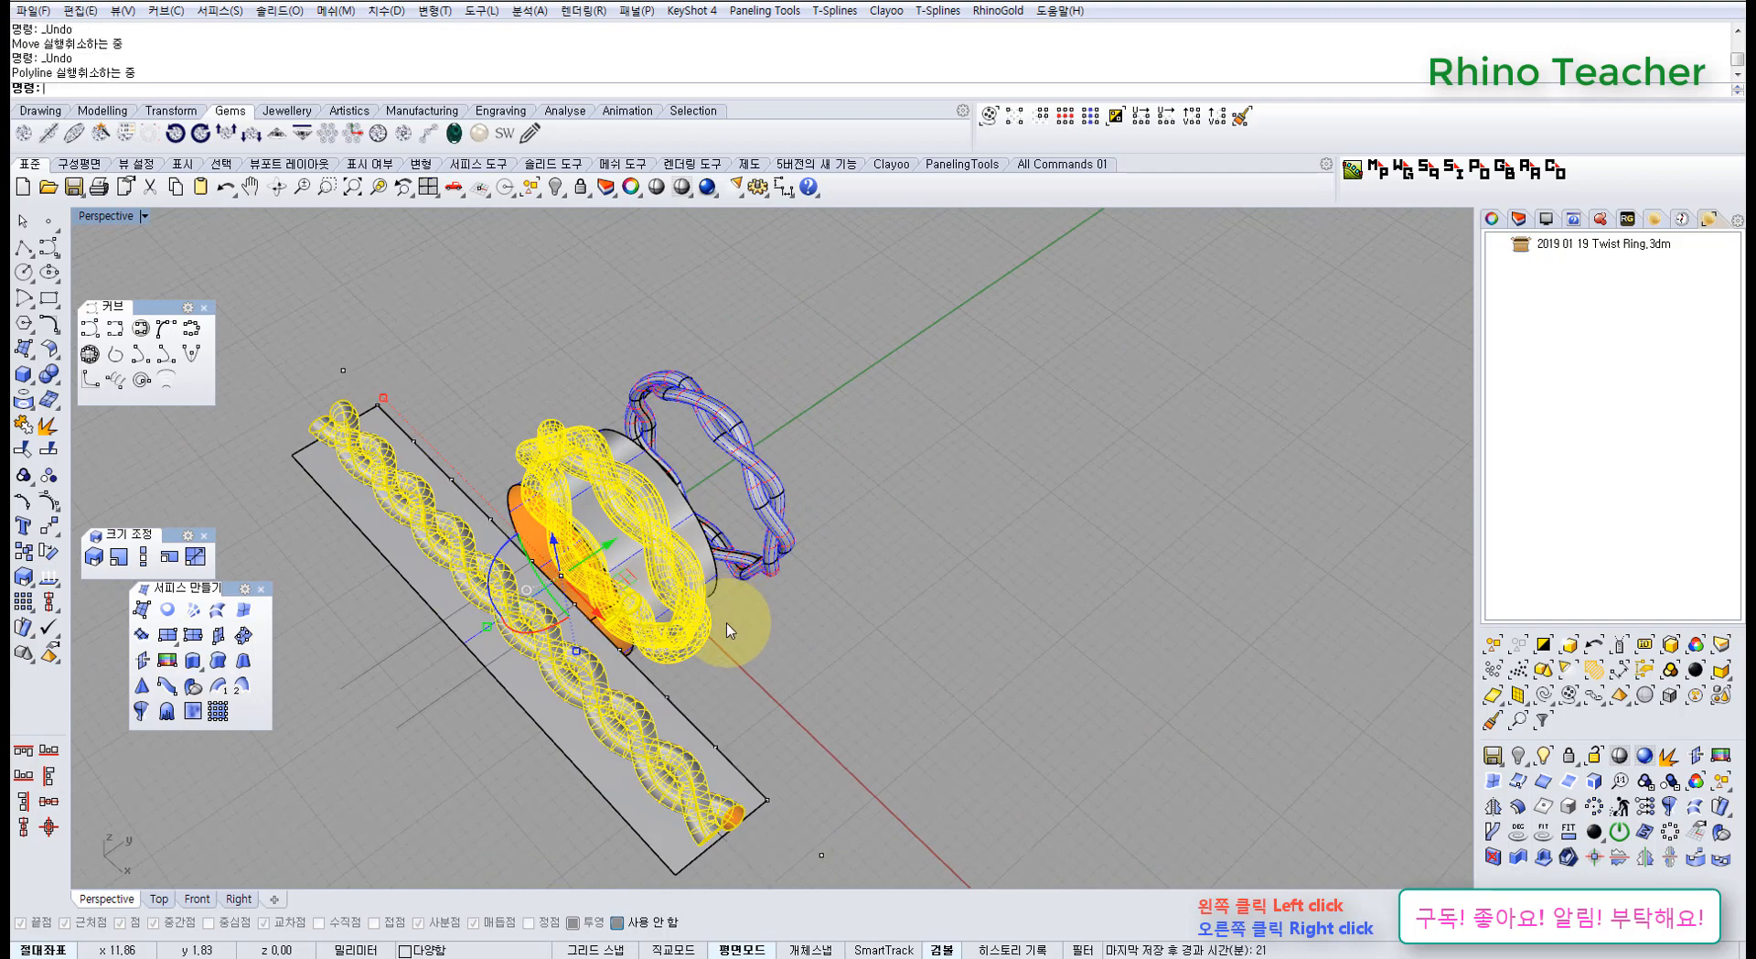
key("ctrl+z")
key("ctrl+z")
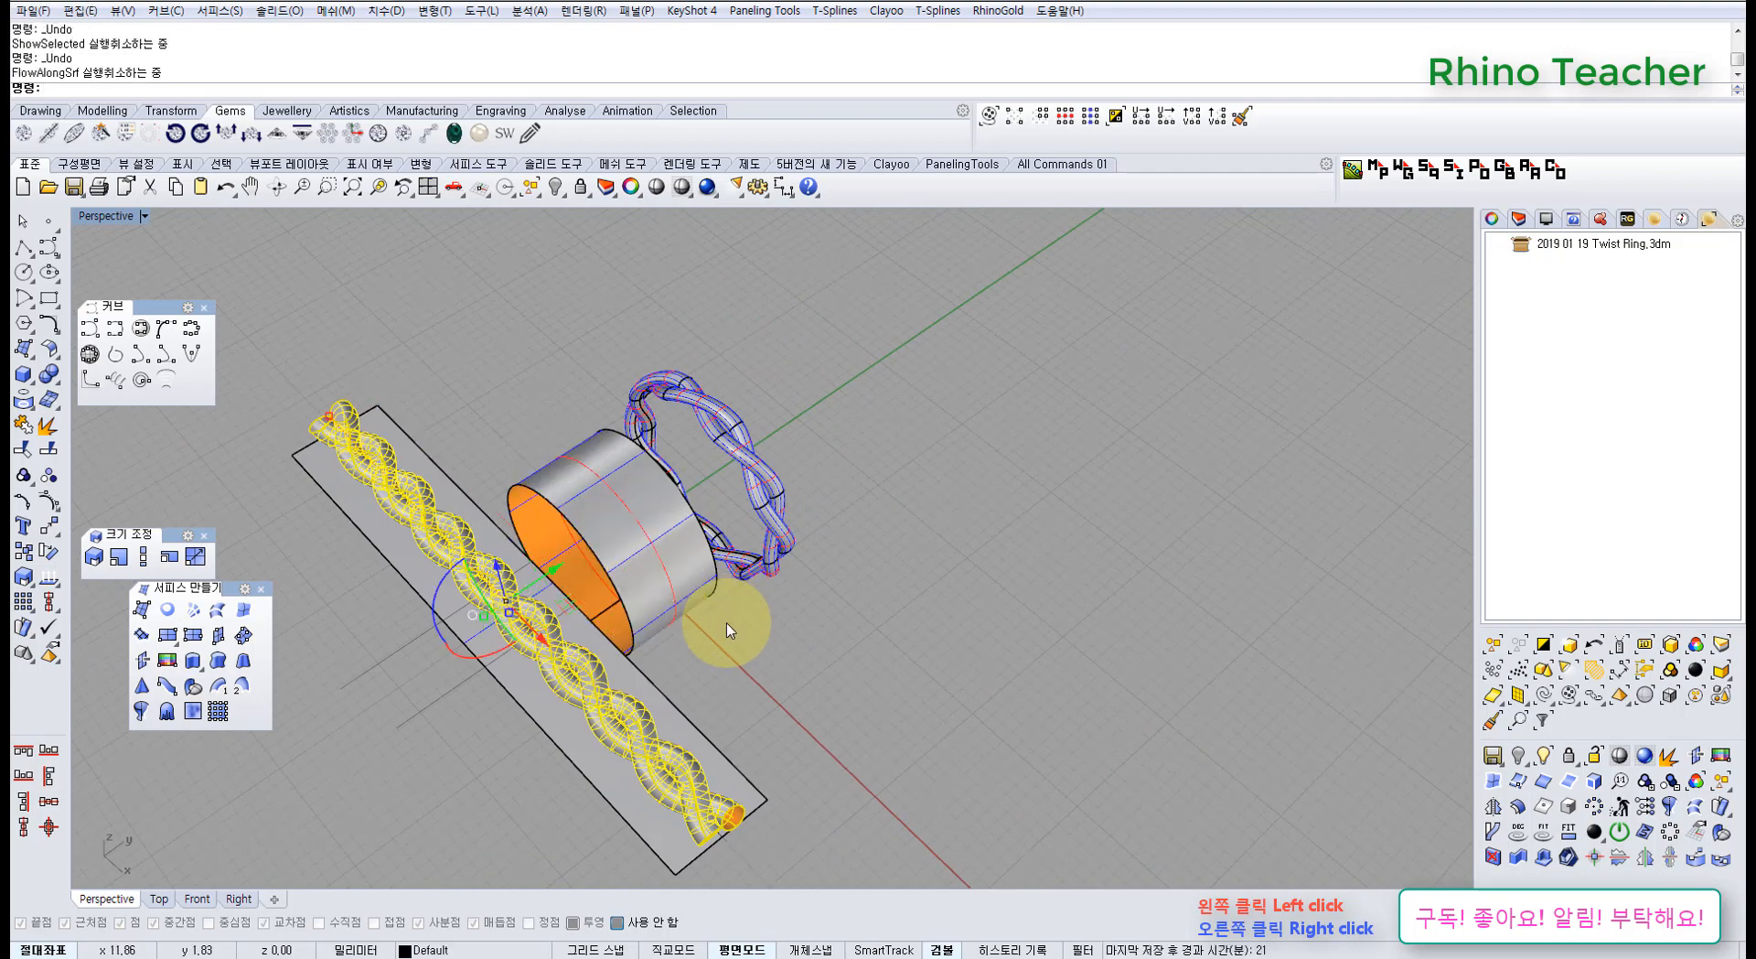
key("ctrl+y")
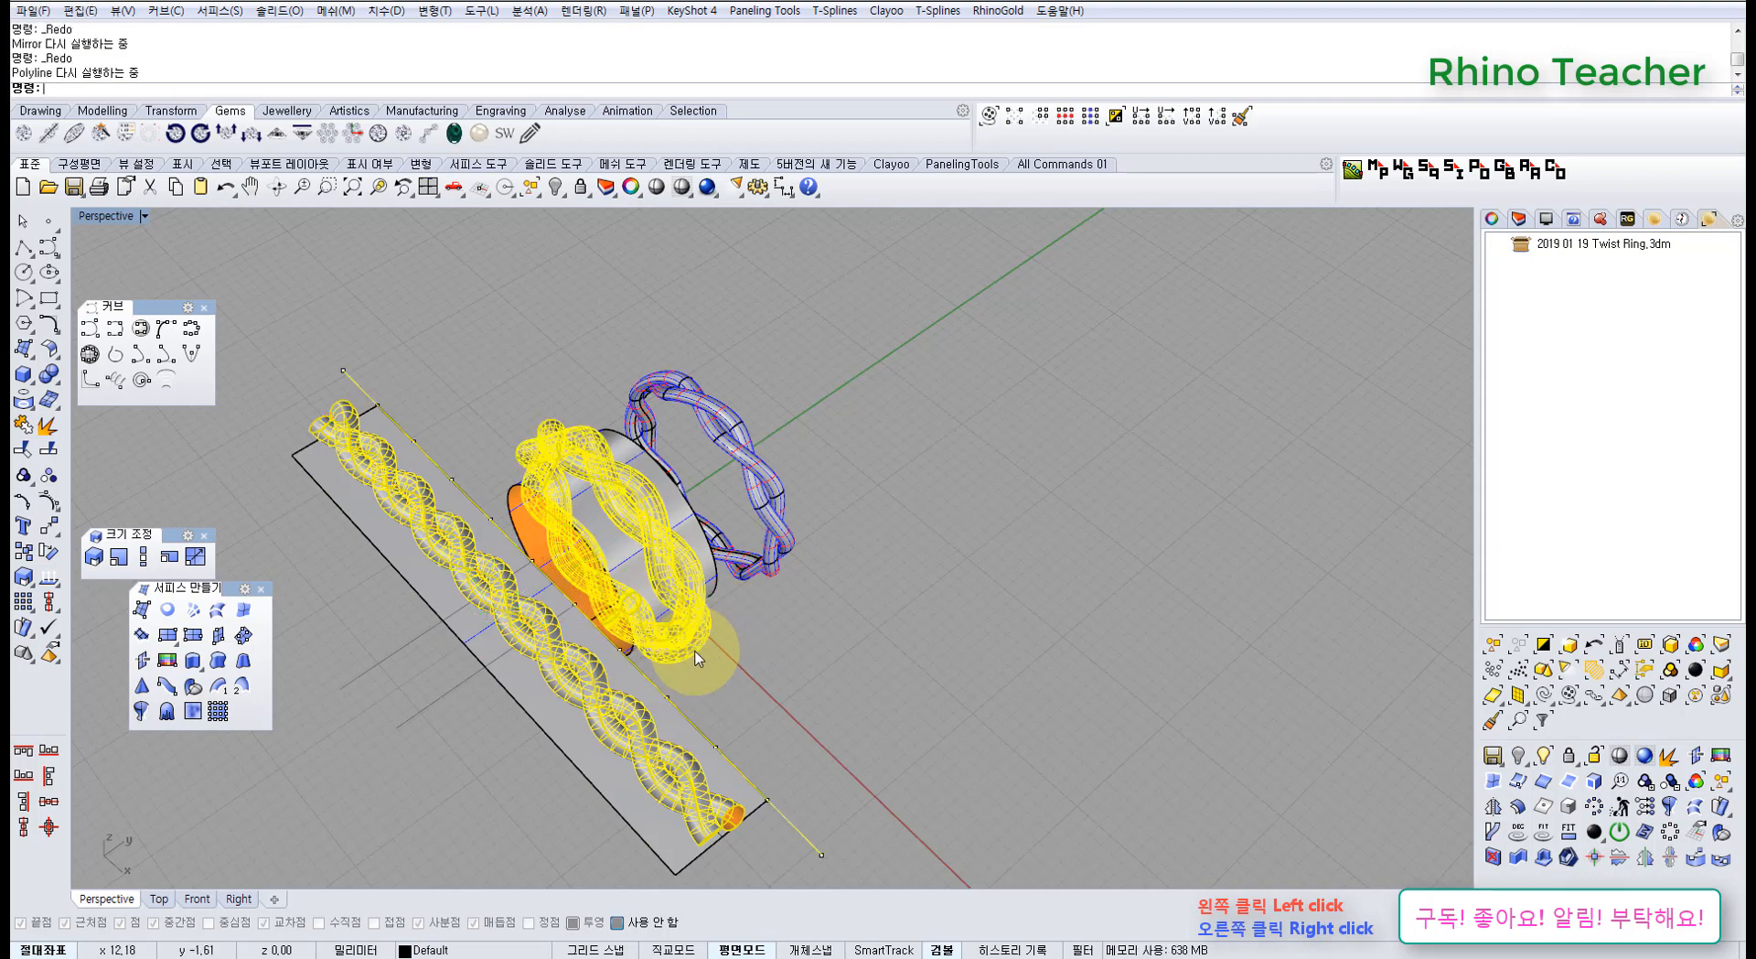
left_click(910, 658)
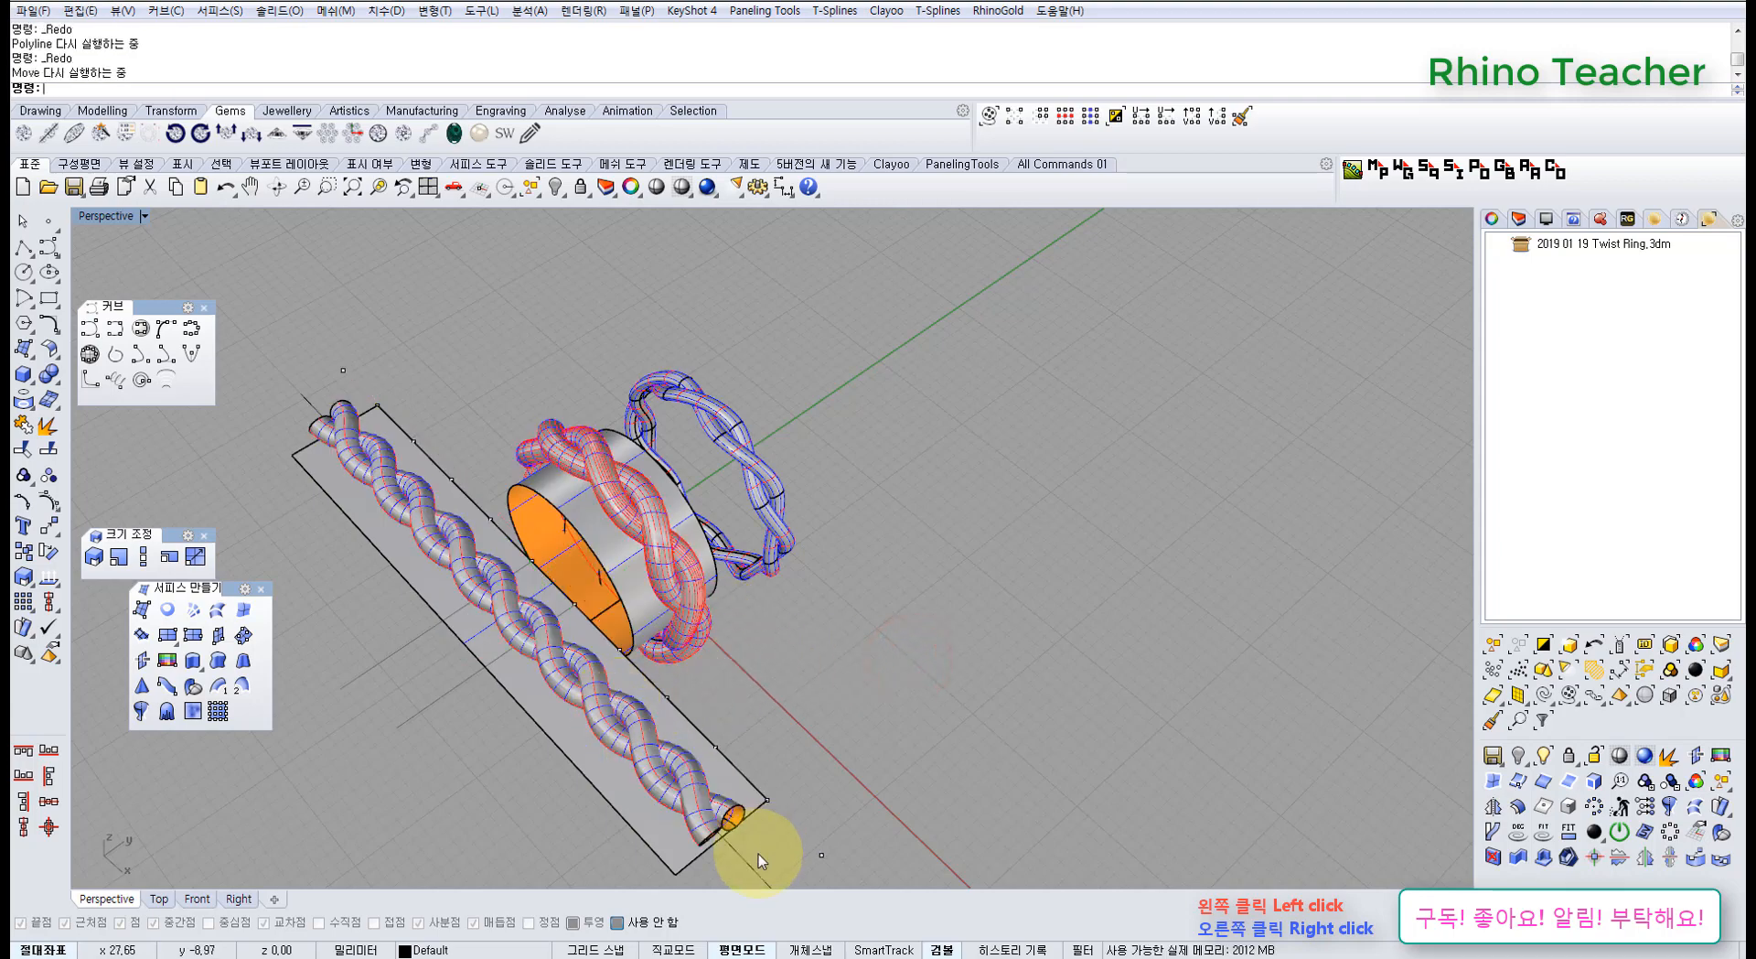
Lock the two straight twisted pipes and the flat base surface beneath them
scroll(677, 786, "up", 6)
left_click(603, 572)
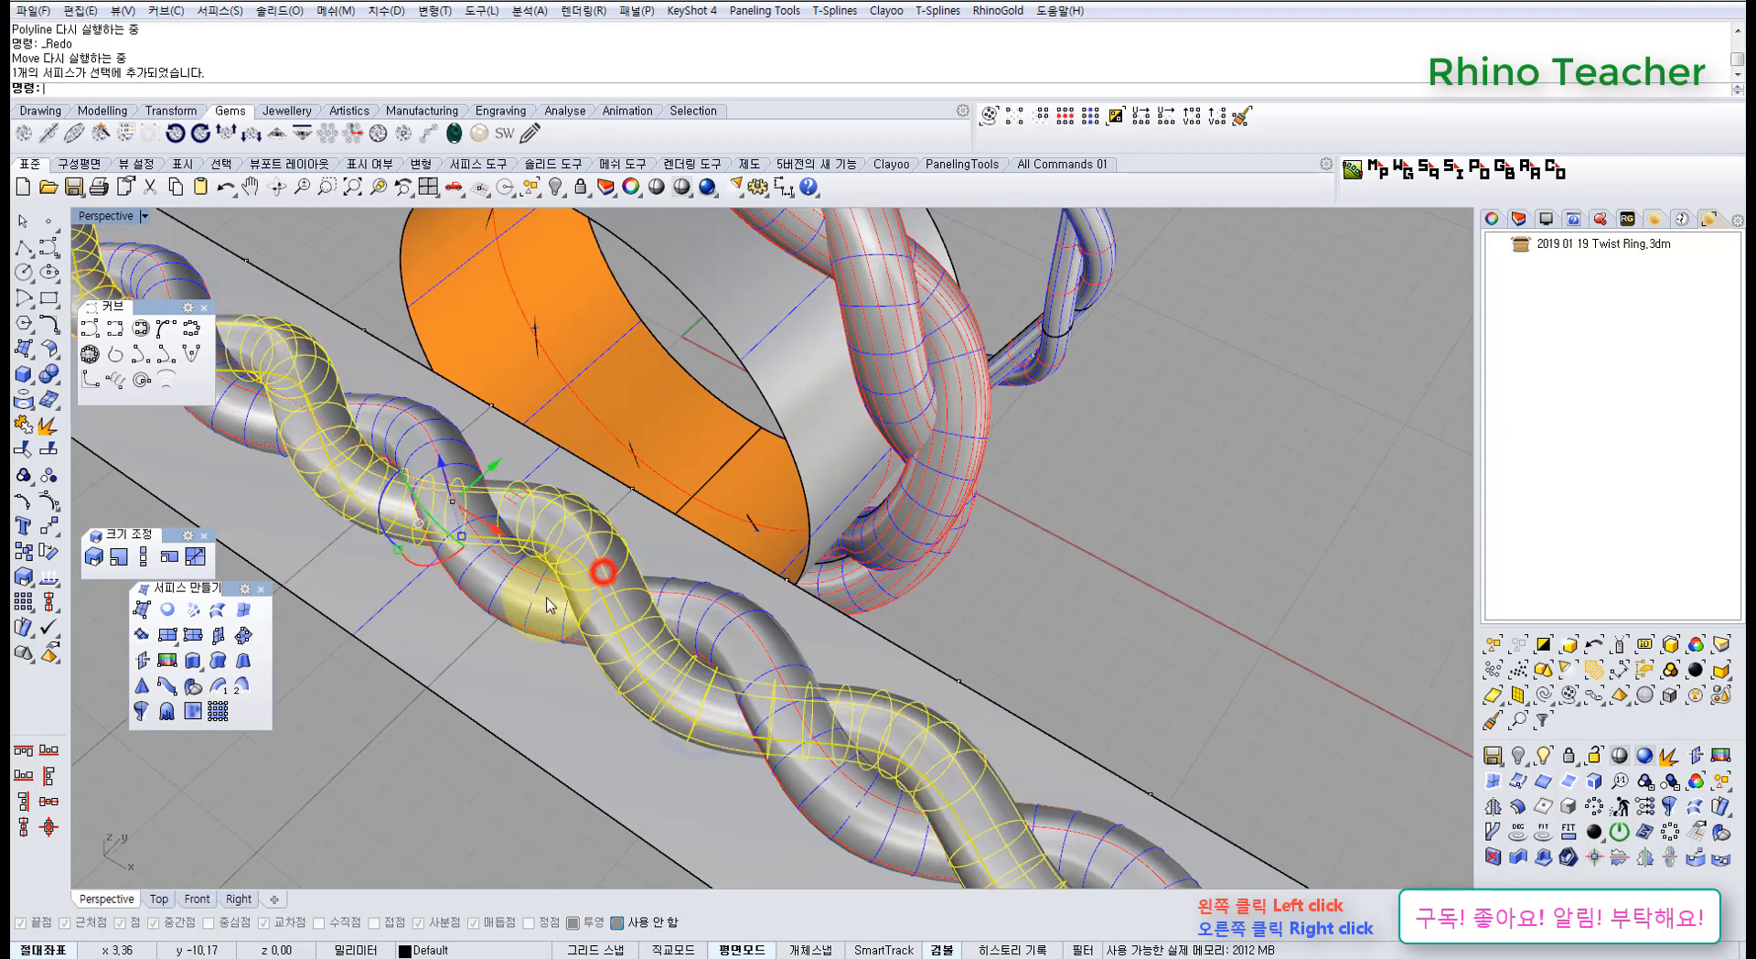
left_click(538, 593)
left_click(539, 682)
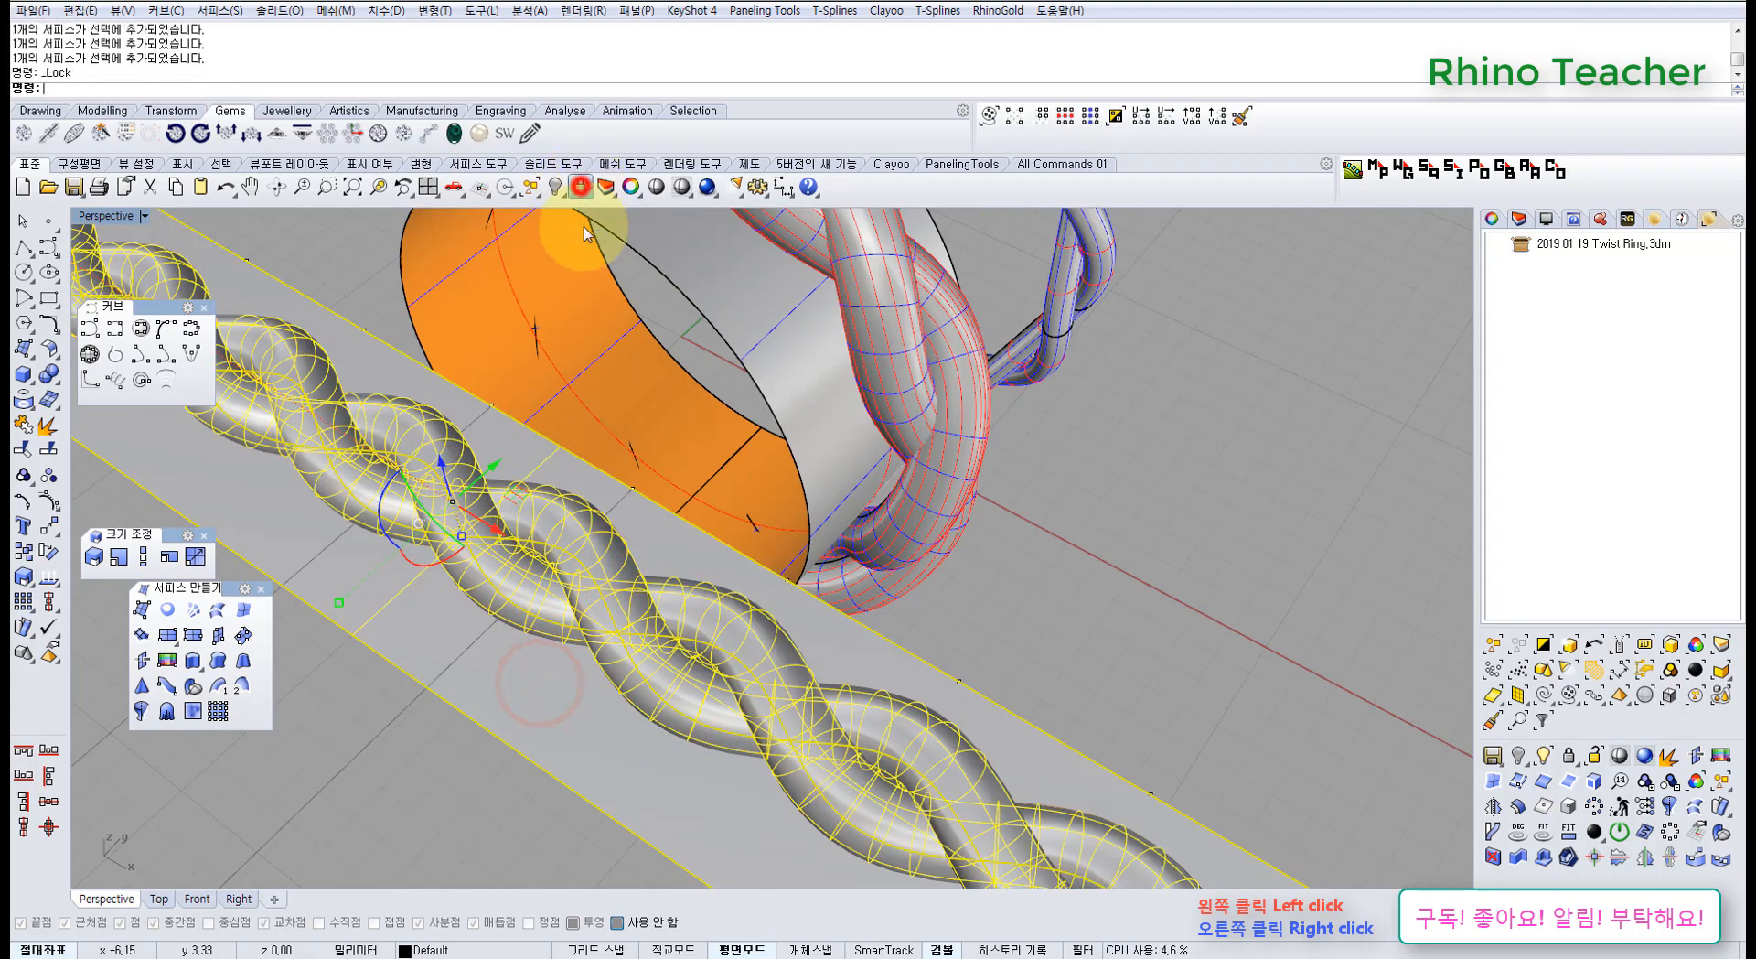
scroll(662, 631, "down", 4)
Select only the two wavy curves inside the locked pipes and scale them wider across the flat strip
right_click_drag(663, 631, 803, 591)
left_click_drag(803, 591, 688, 686)
scroll(452, 512, "up", 4)
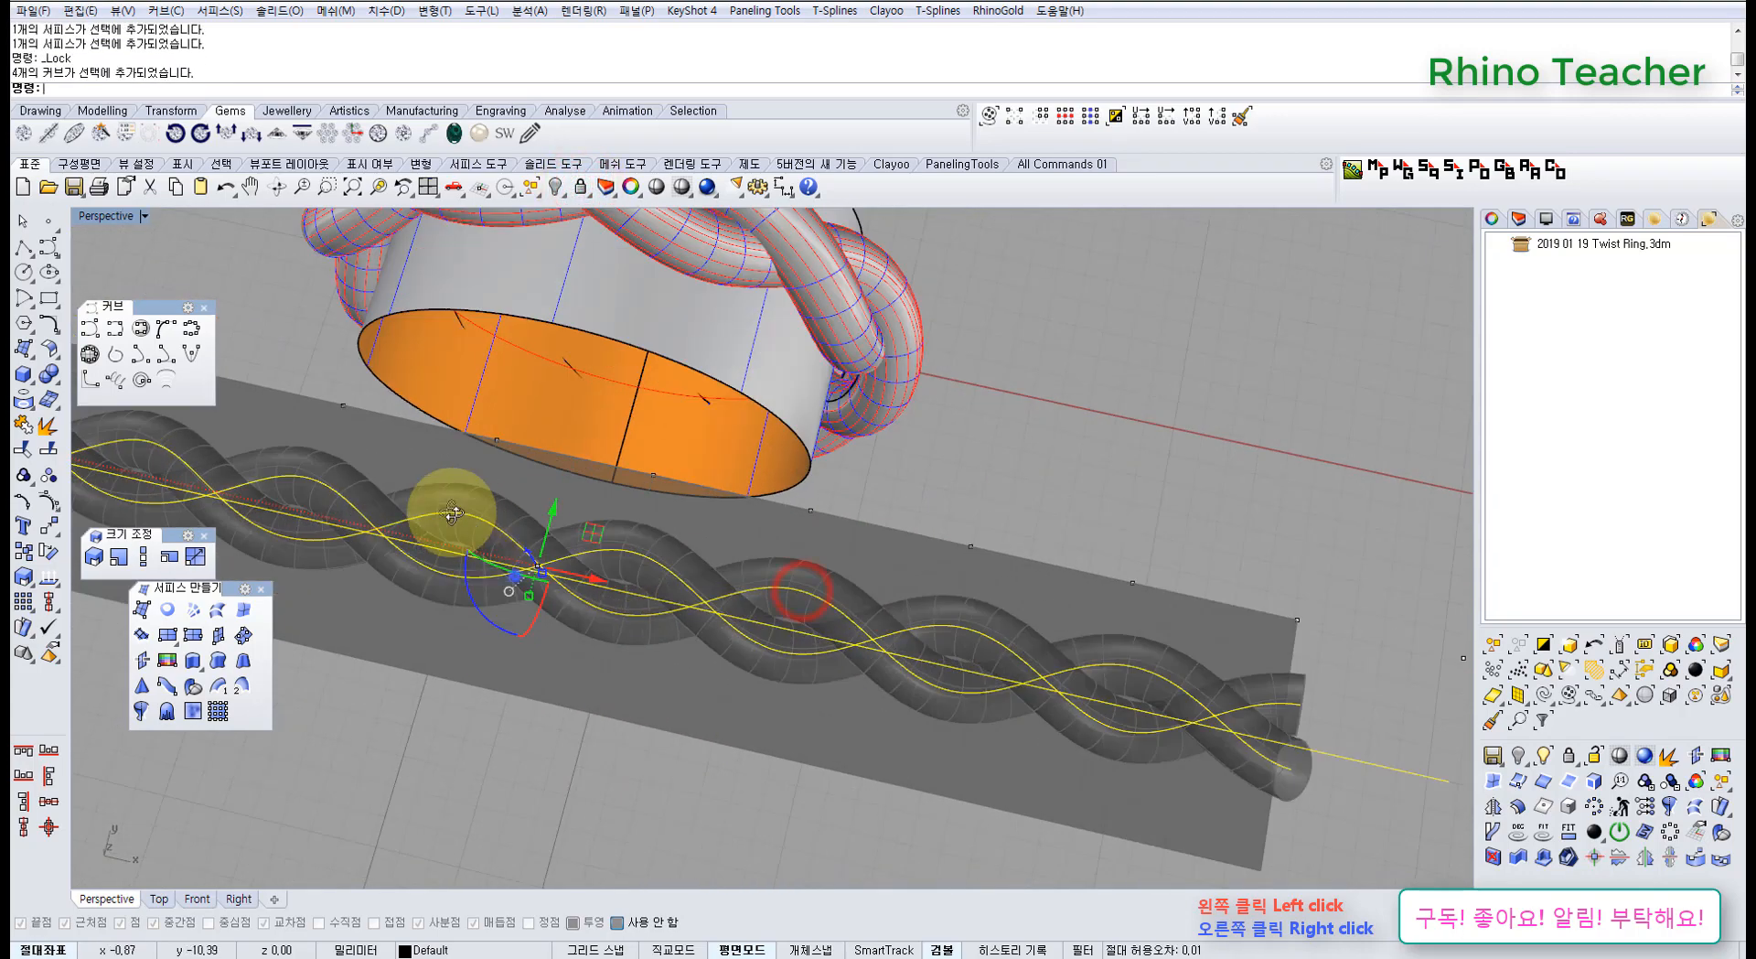
right_click_drag(452, 512, 509, 547)
left_click(1058, 678, "ctrl")
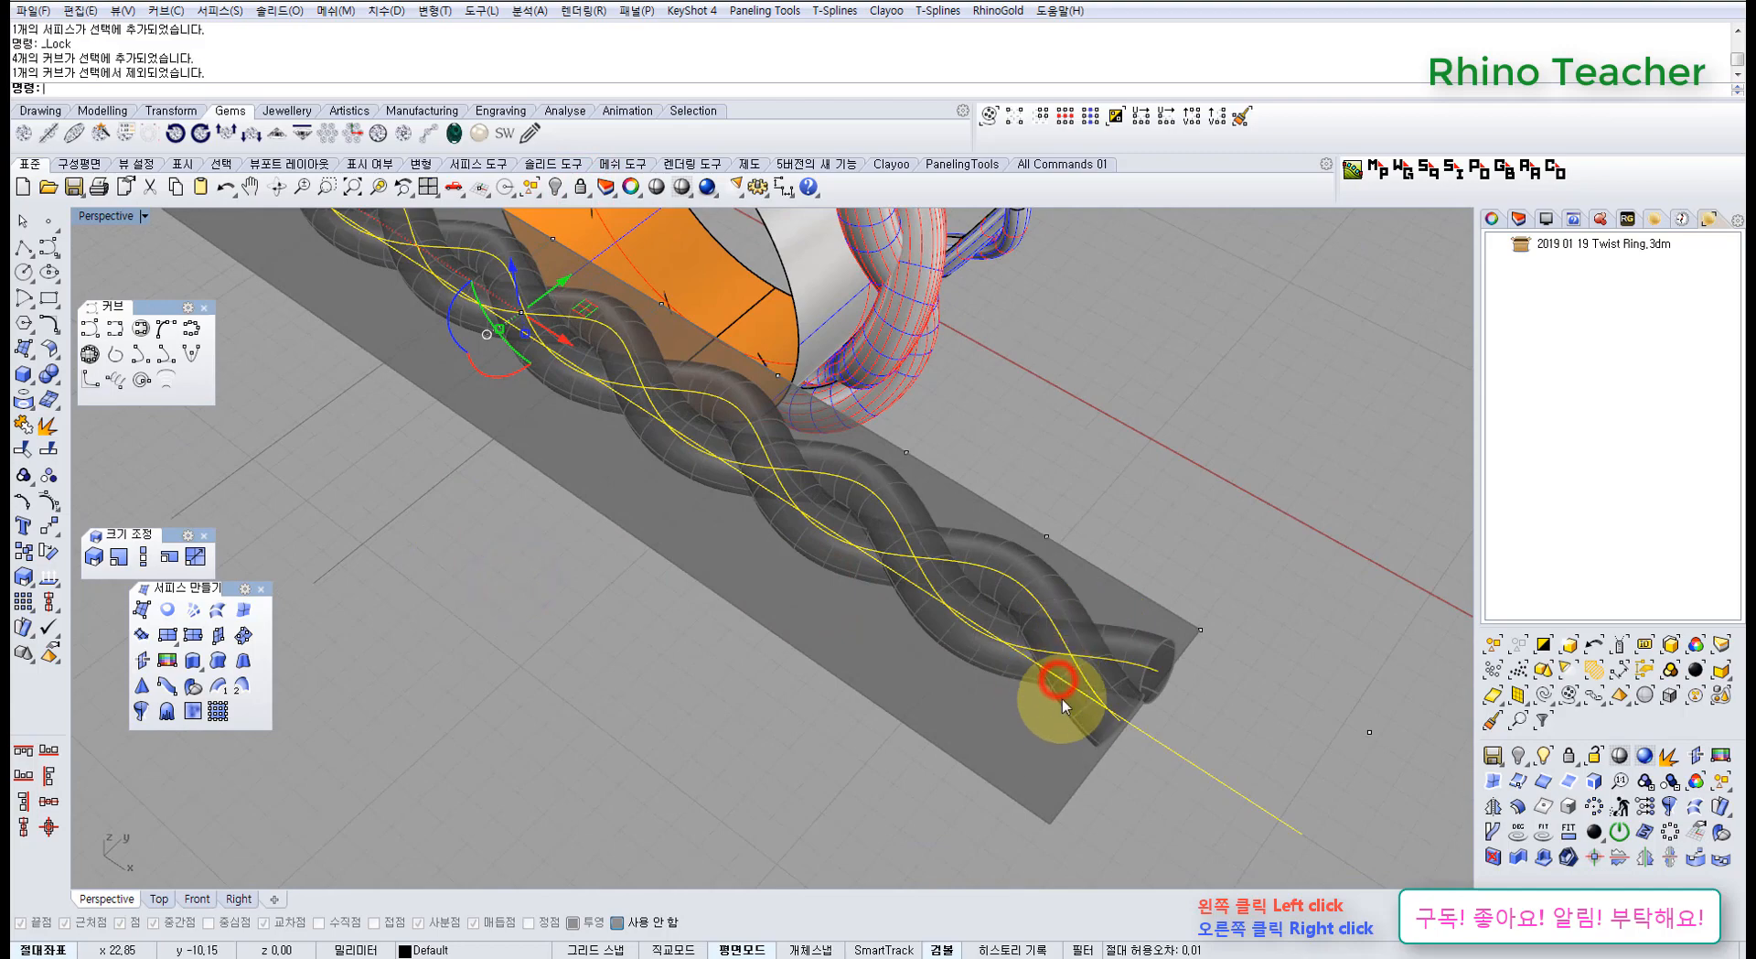
scroll(991, 672, "down", 4)
scroll(826, 606, "up", 4)
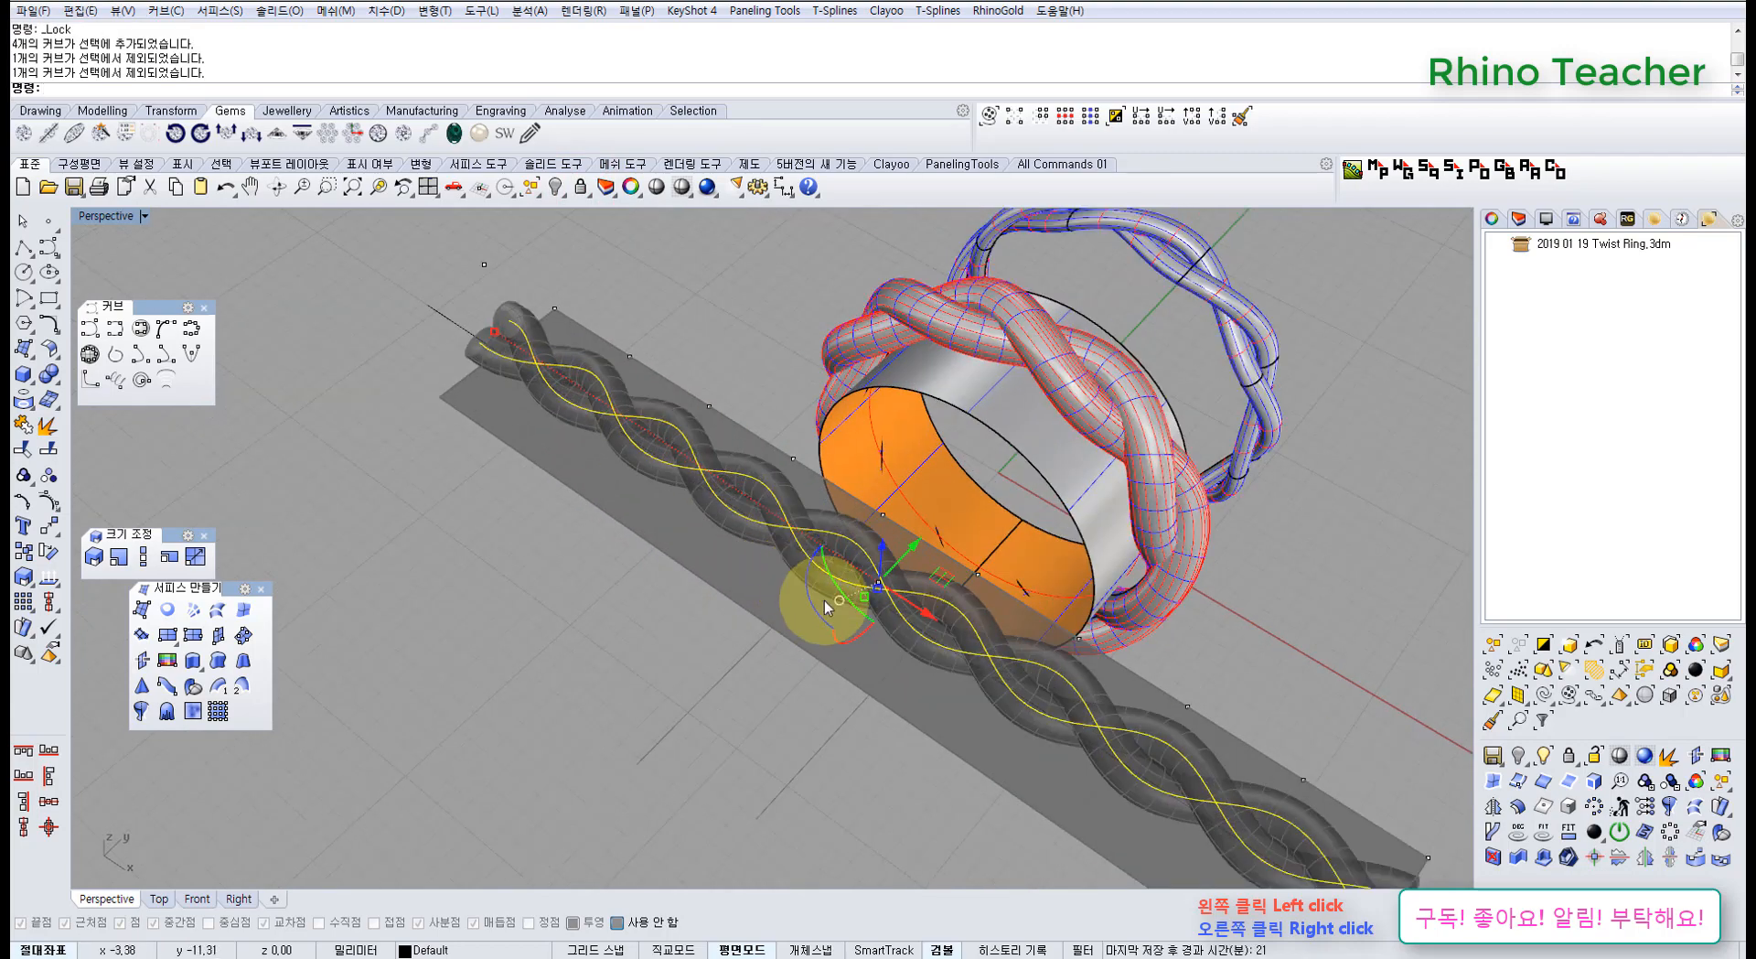
left_click_drag(867, 599, 854, 600)
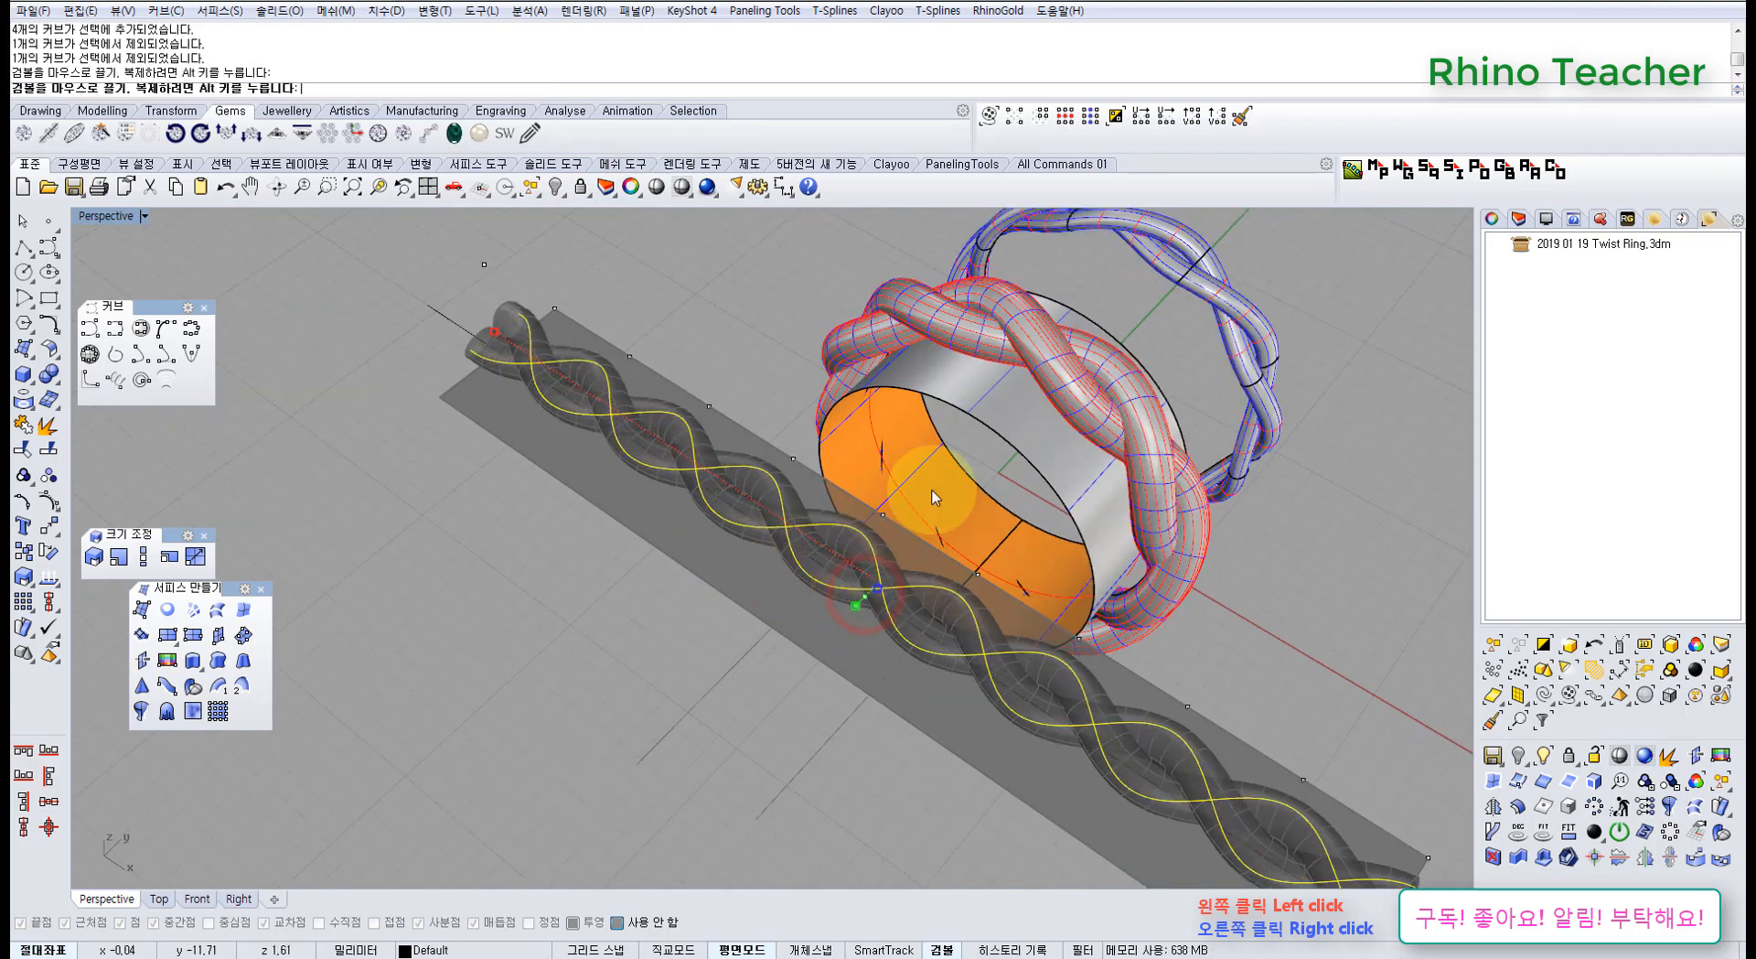
right_click_drag(1141, 428, 1027, 491, "shift")
Turn on the wavy curves' control points and select the facing crest and trough points of two neighbouring waves
key("F10")
right_click_drag(916, 601, 661, 556)
scroll(805, 627, "up", 8)
left_click(793, 582)
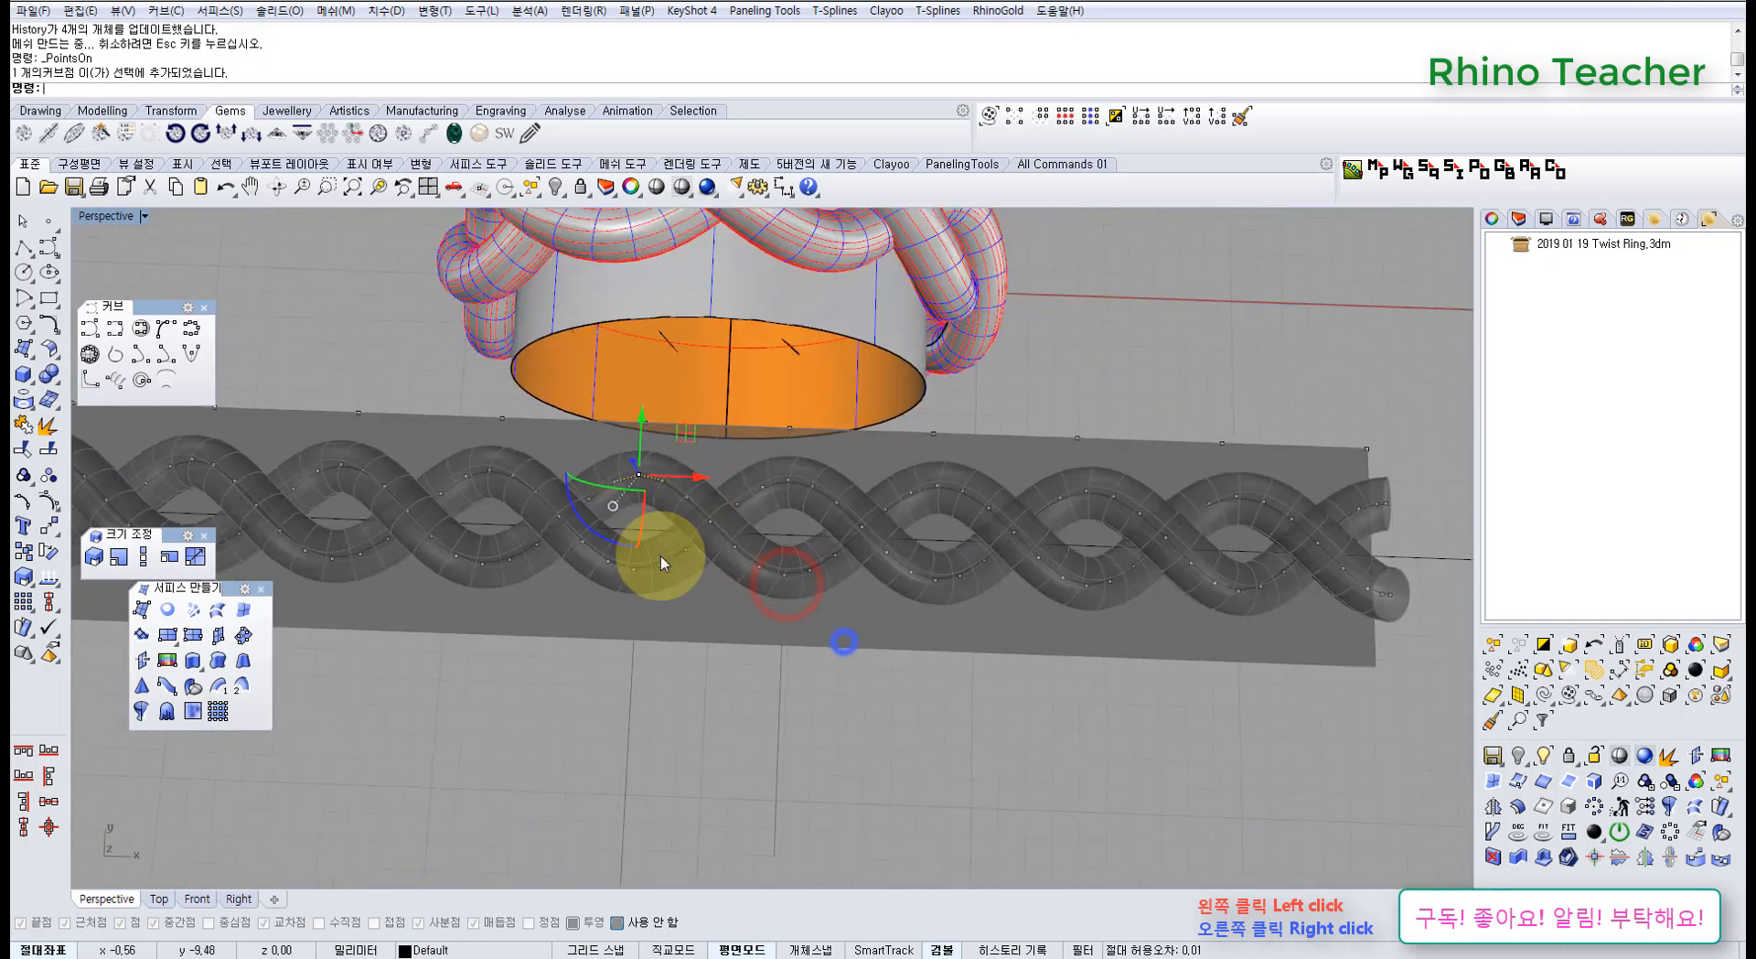
scroll(605, 580, "up", 5)
left_click(585, 552)
scroll(640, 586, "down", 5)
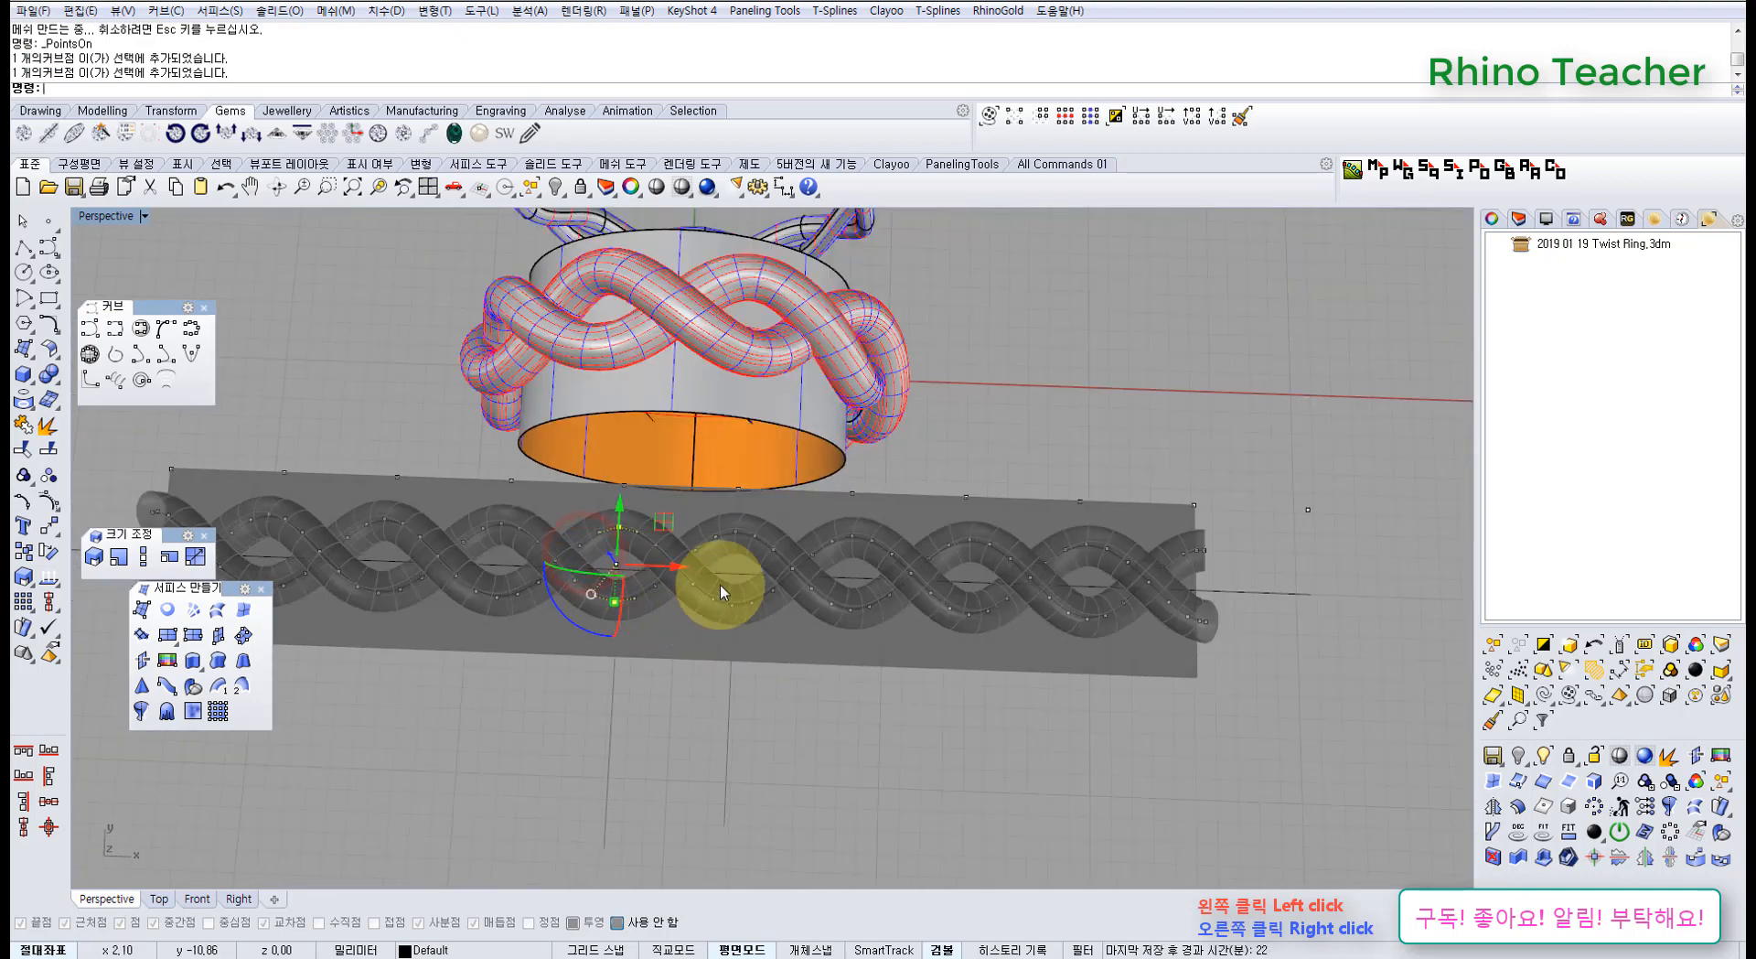
scroll(759, 550, "up", 4)
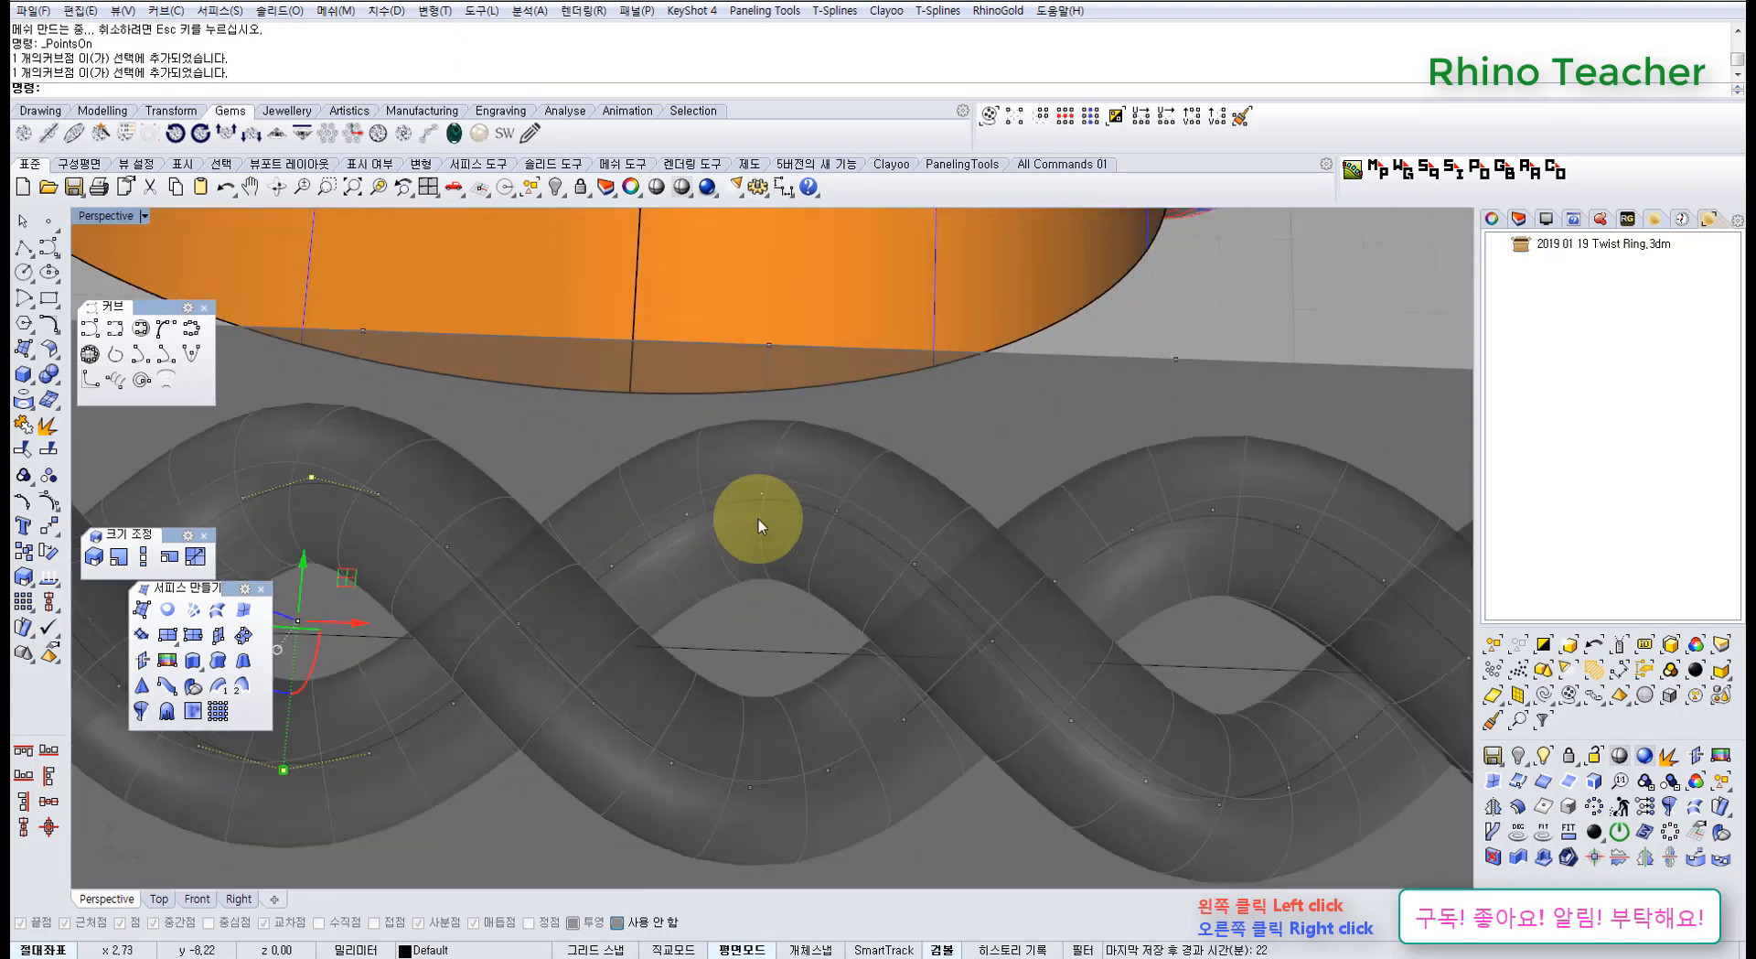
left_click(744, 465)
scroll(821, 723, "down", 4)
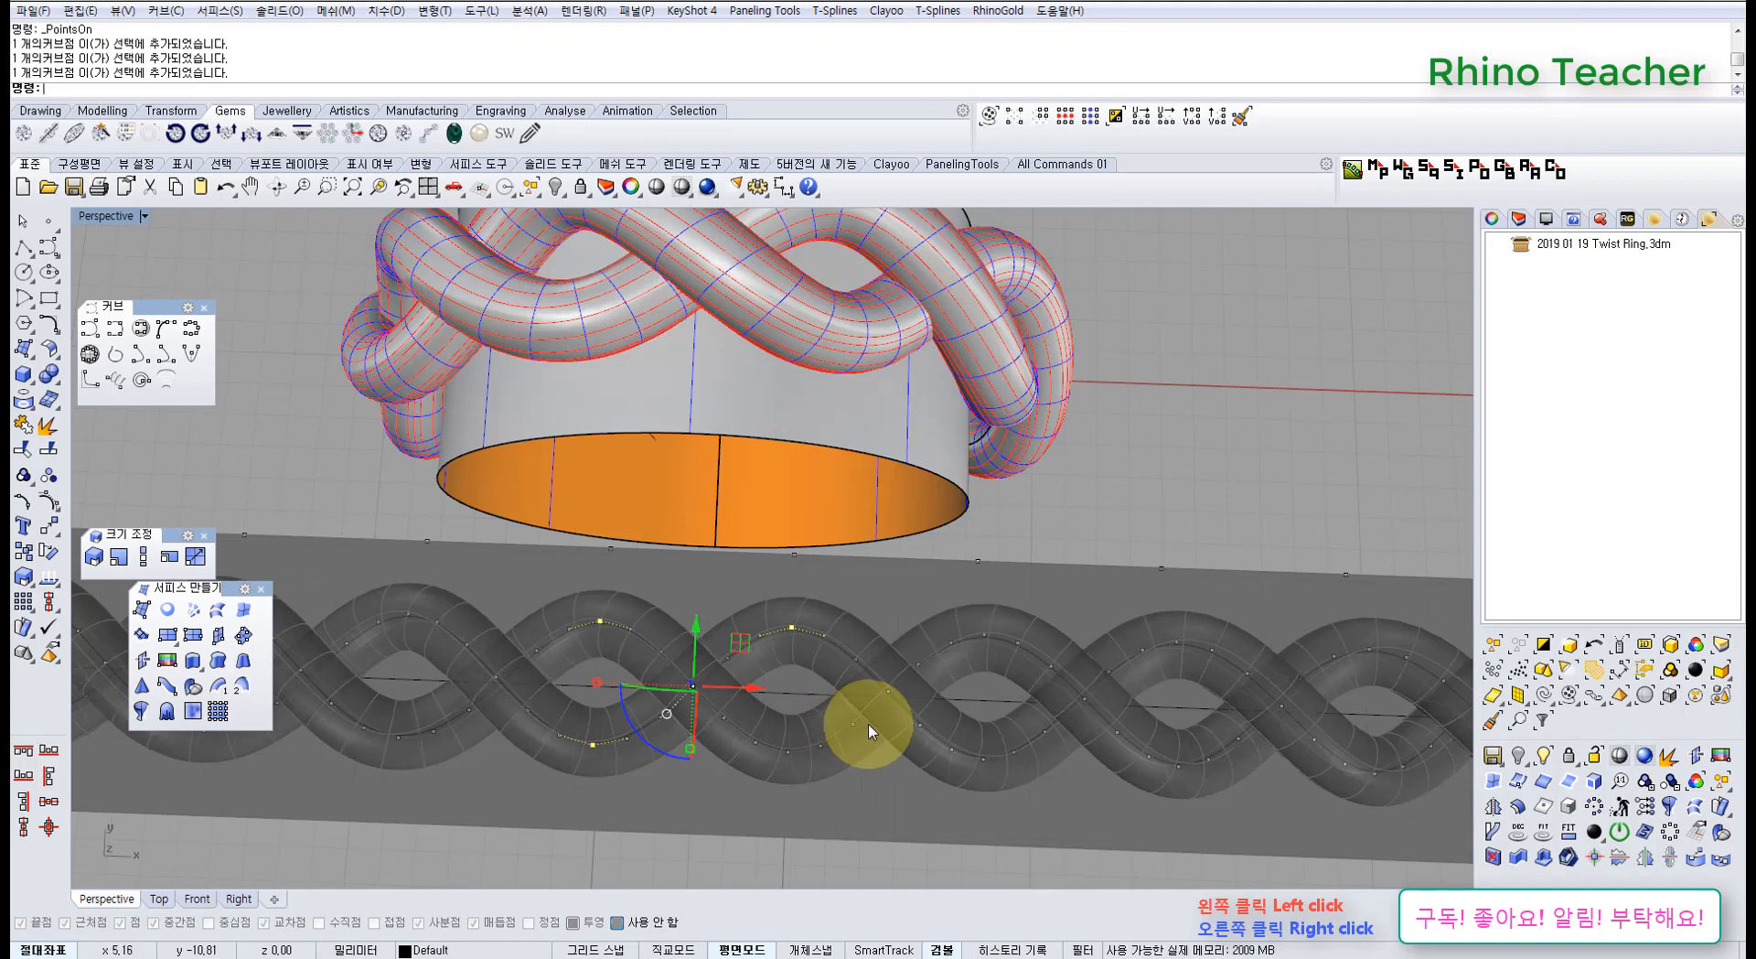
Try raising the selected crest and trough points vertically, and undo that move
key("F4")
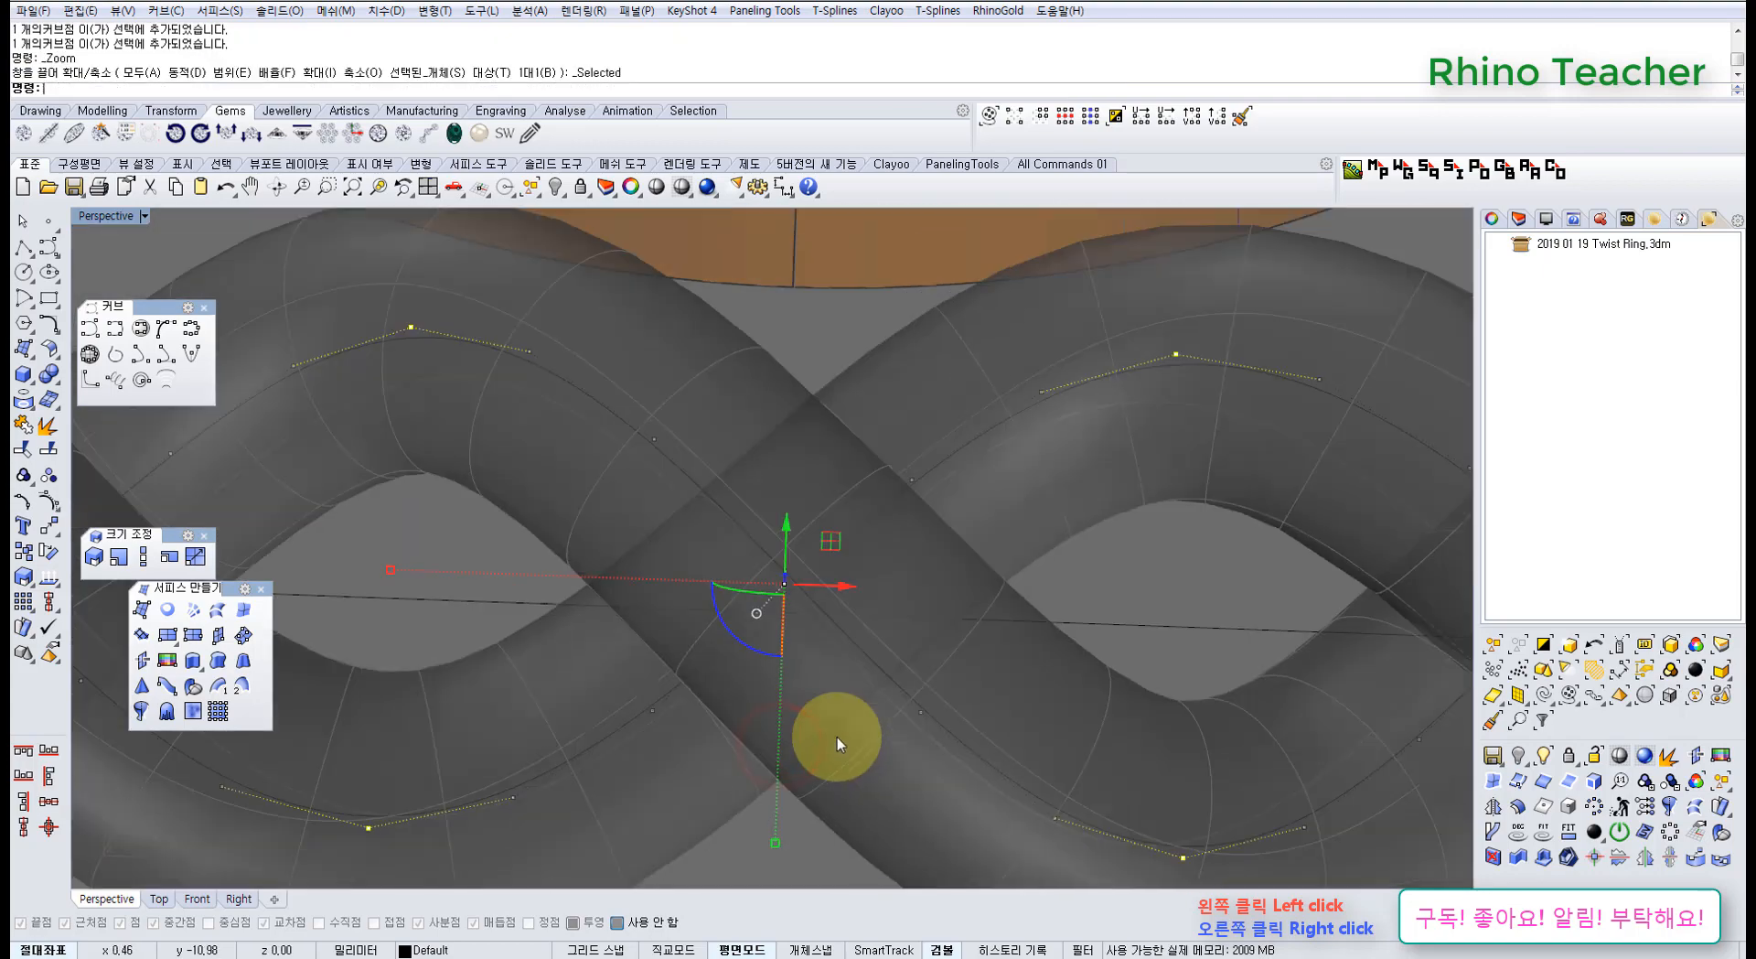
scroll(873, 704, "down", 5)
right_click_drag(916, 729, 740, 547)
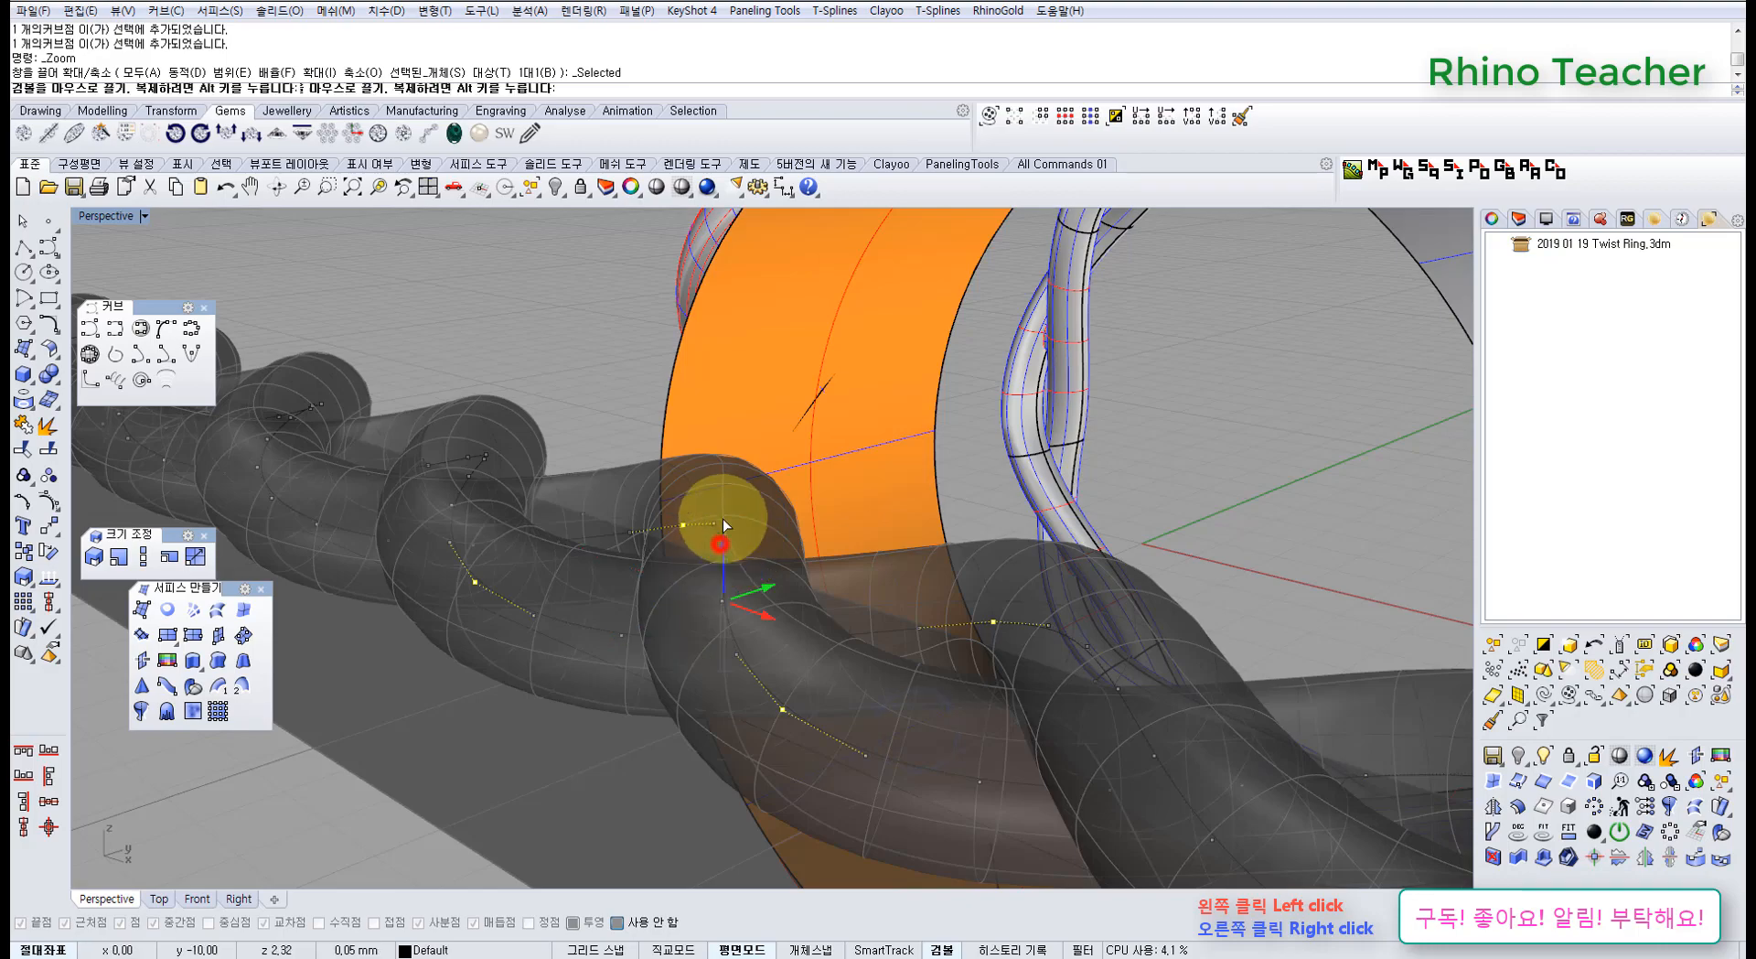
left_click_drag(726, 469, 713, 486)
right_click_drag(722, 515, 594, 628)
right_click_drag(855, 491, 722, 506)
key("ctrl+z")
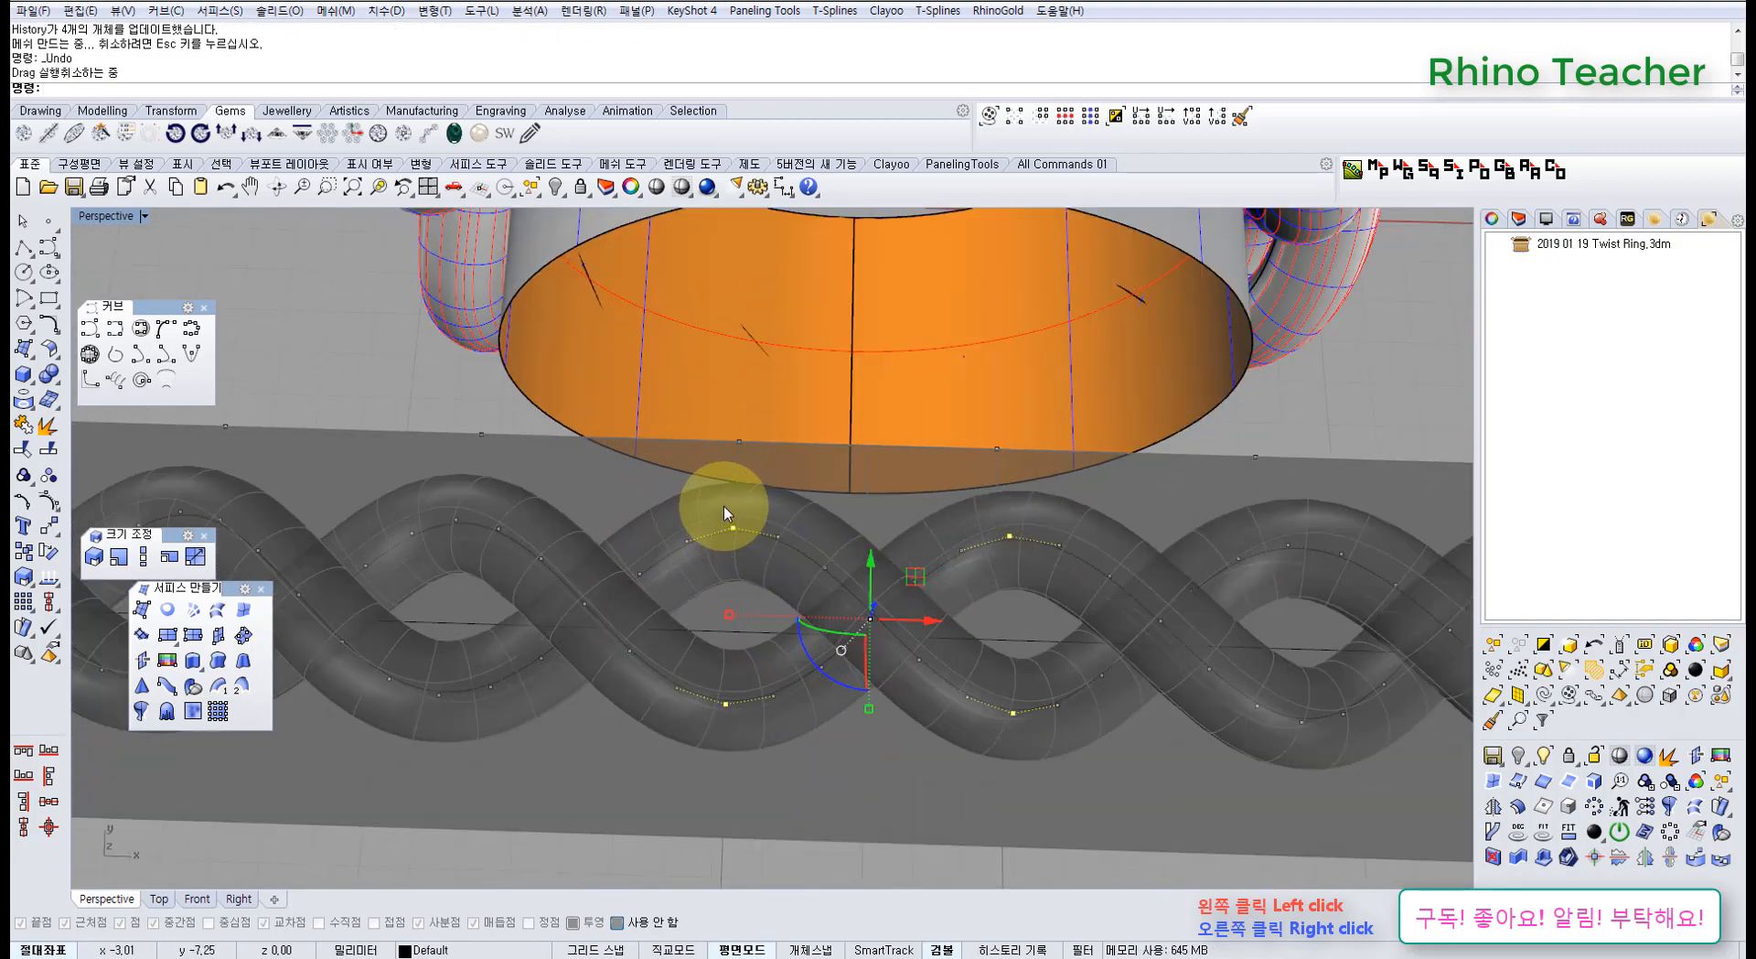
Select the crest and trough points of two waves with one wave between them, and move the four points vertically upward
left_click(730, 521)
left_click(739, 714, "shift")
right_click_drag(739, 713, 773, 705)
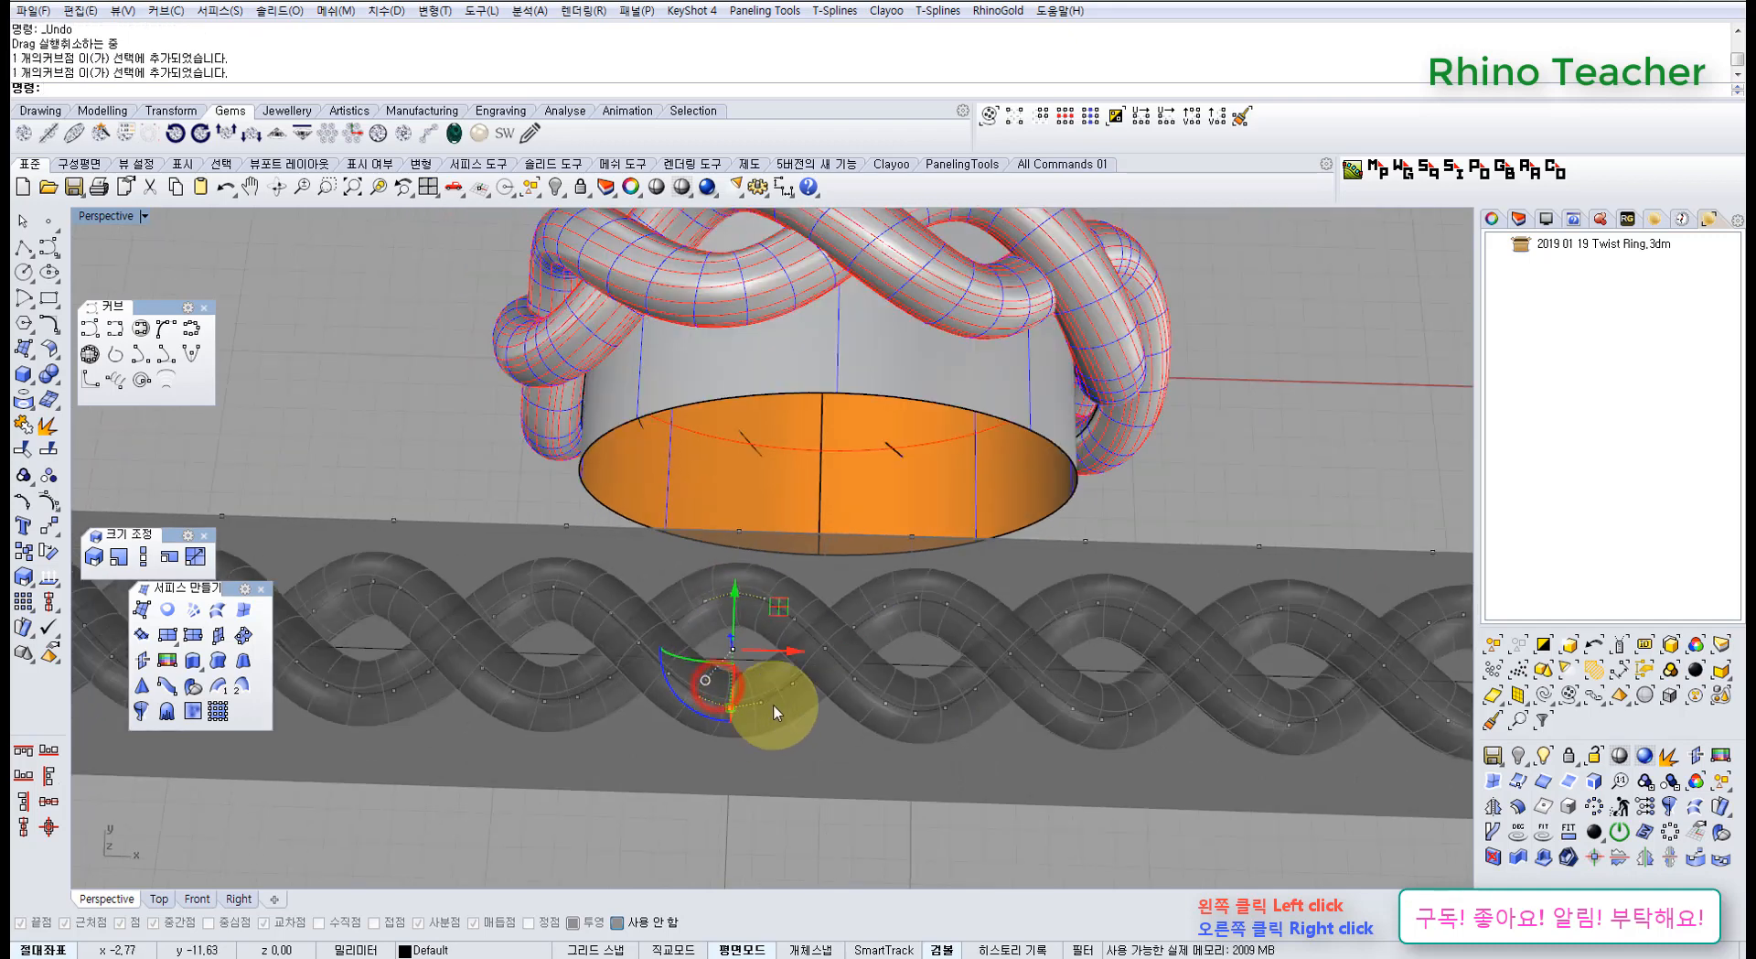
left_click_drag(1089, 574, 1118, 620, "shift")
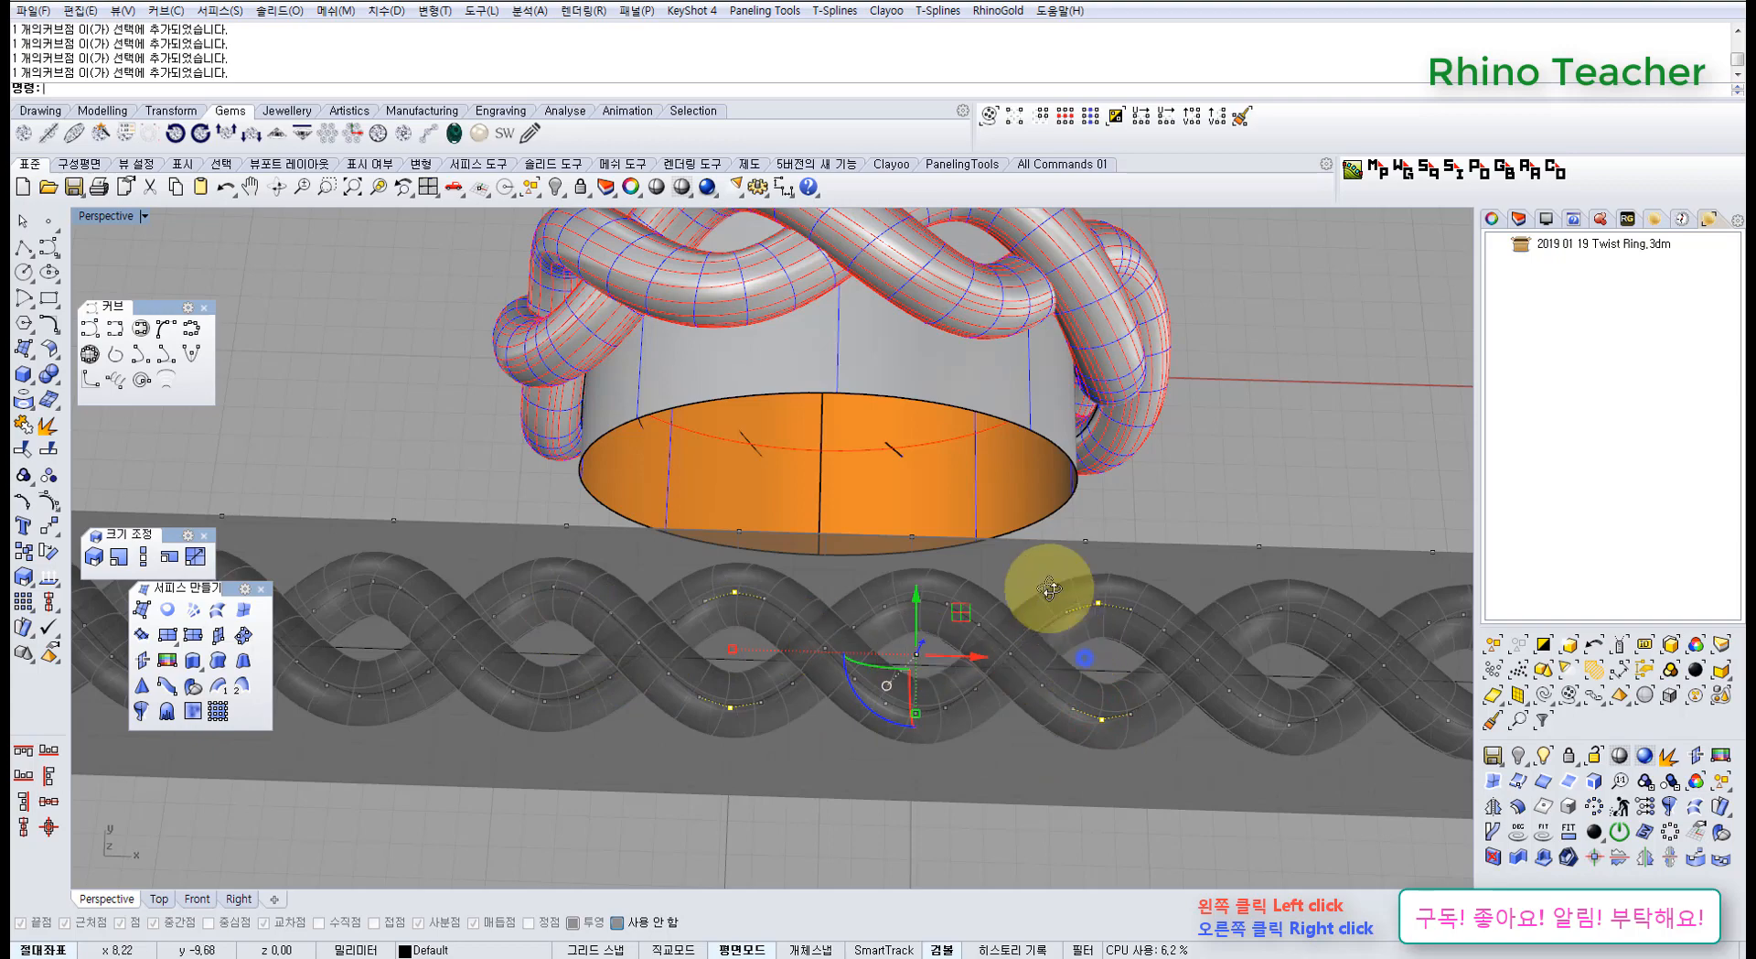
right_click_drag(1050, 590, 887, 594)
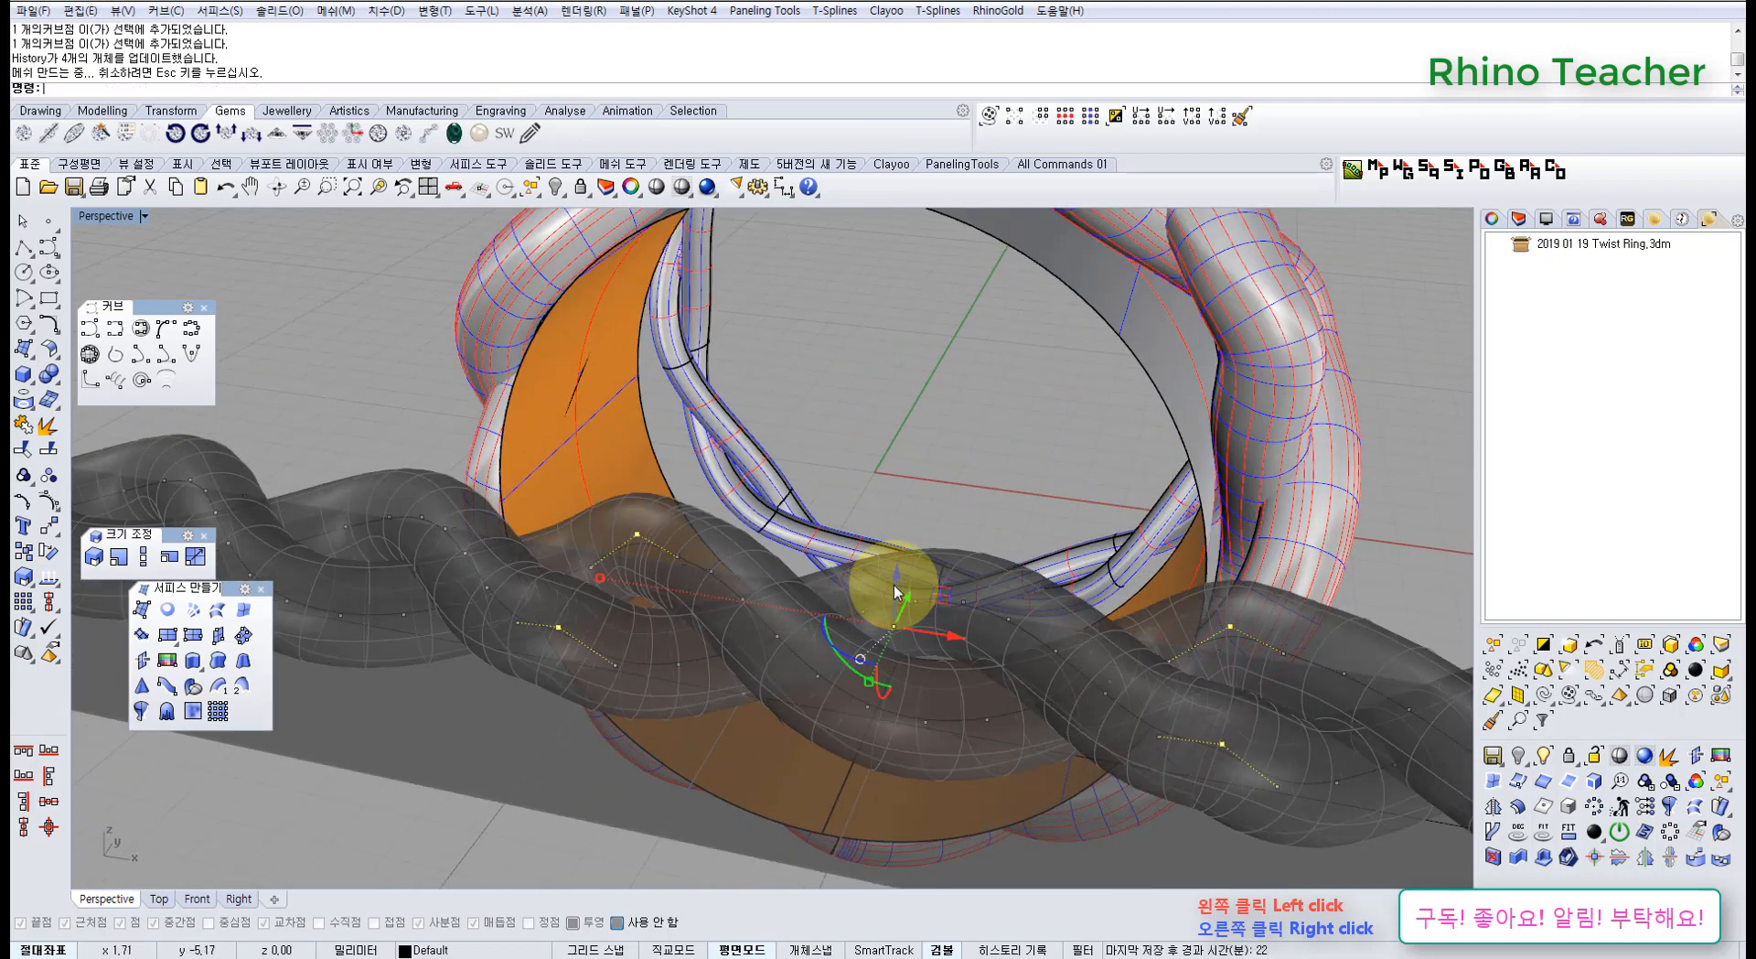
left_click(897, 578)
right_click_drag(920, 590, 952, 719)
left_click(1005, 834)
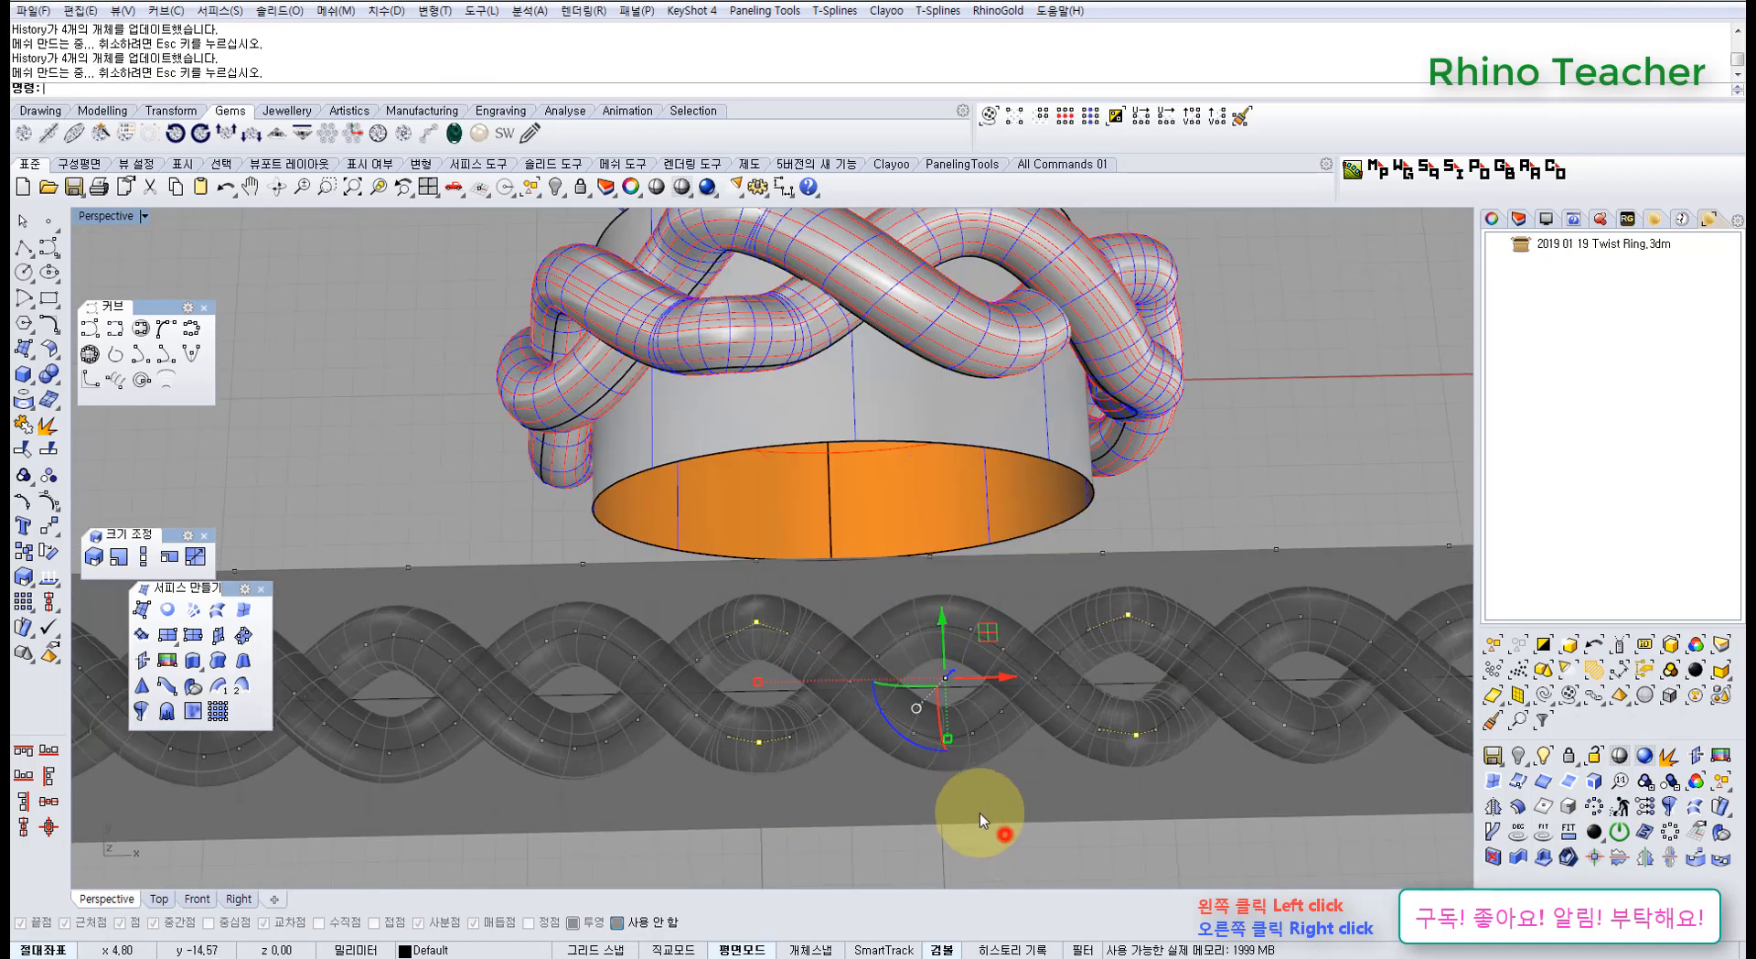
Try moving the crest and trough points of the waves adjacent to the raised ones vertically downward
scroll(914, 710, "up", 4)
left_click(913, 710)
left_click(911, 531, "shift")
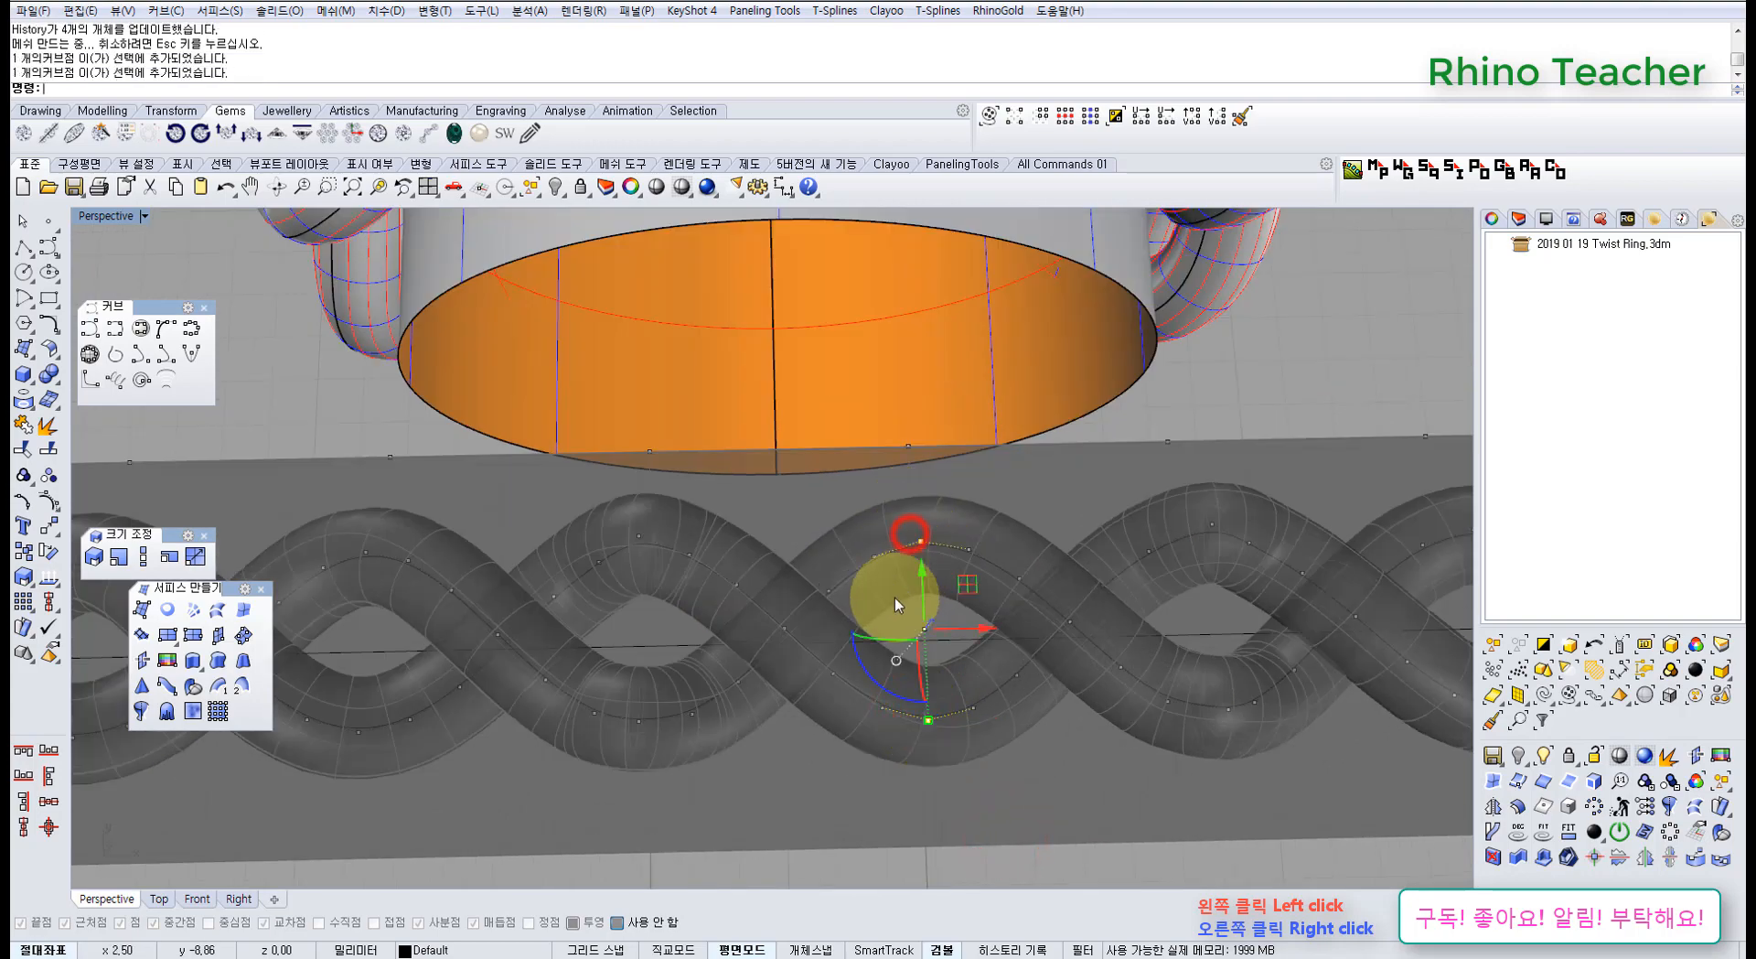
scroll(895, 596, "down", 2)
left_click(545, 568, "shift")
scroll(537, 677, "up", 2)
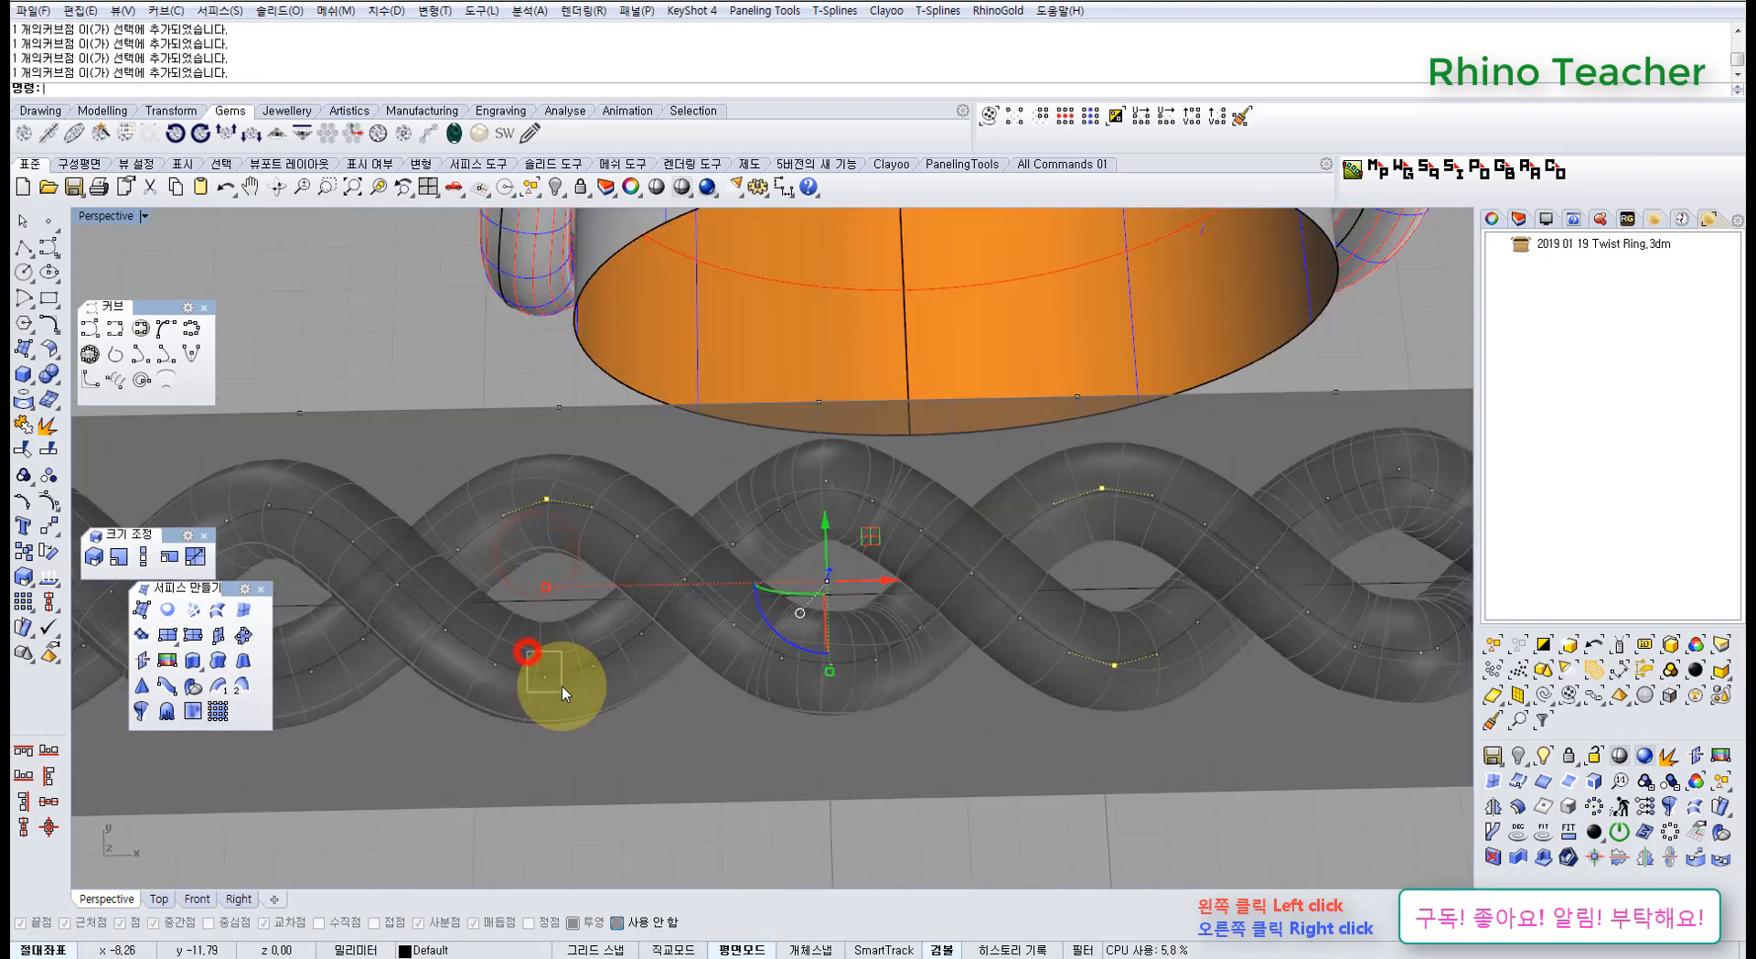
scroll(562, 693, "down", 3)
right_click_drag(802, 645, 687, 535)
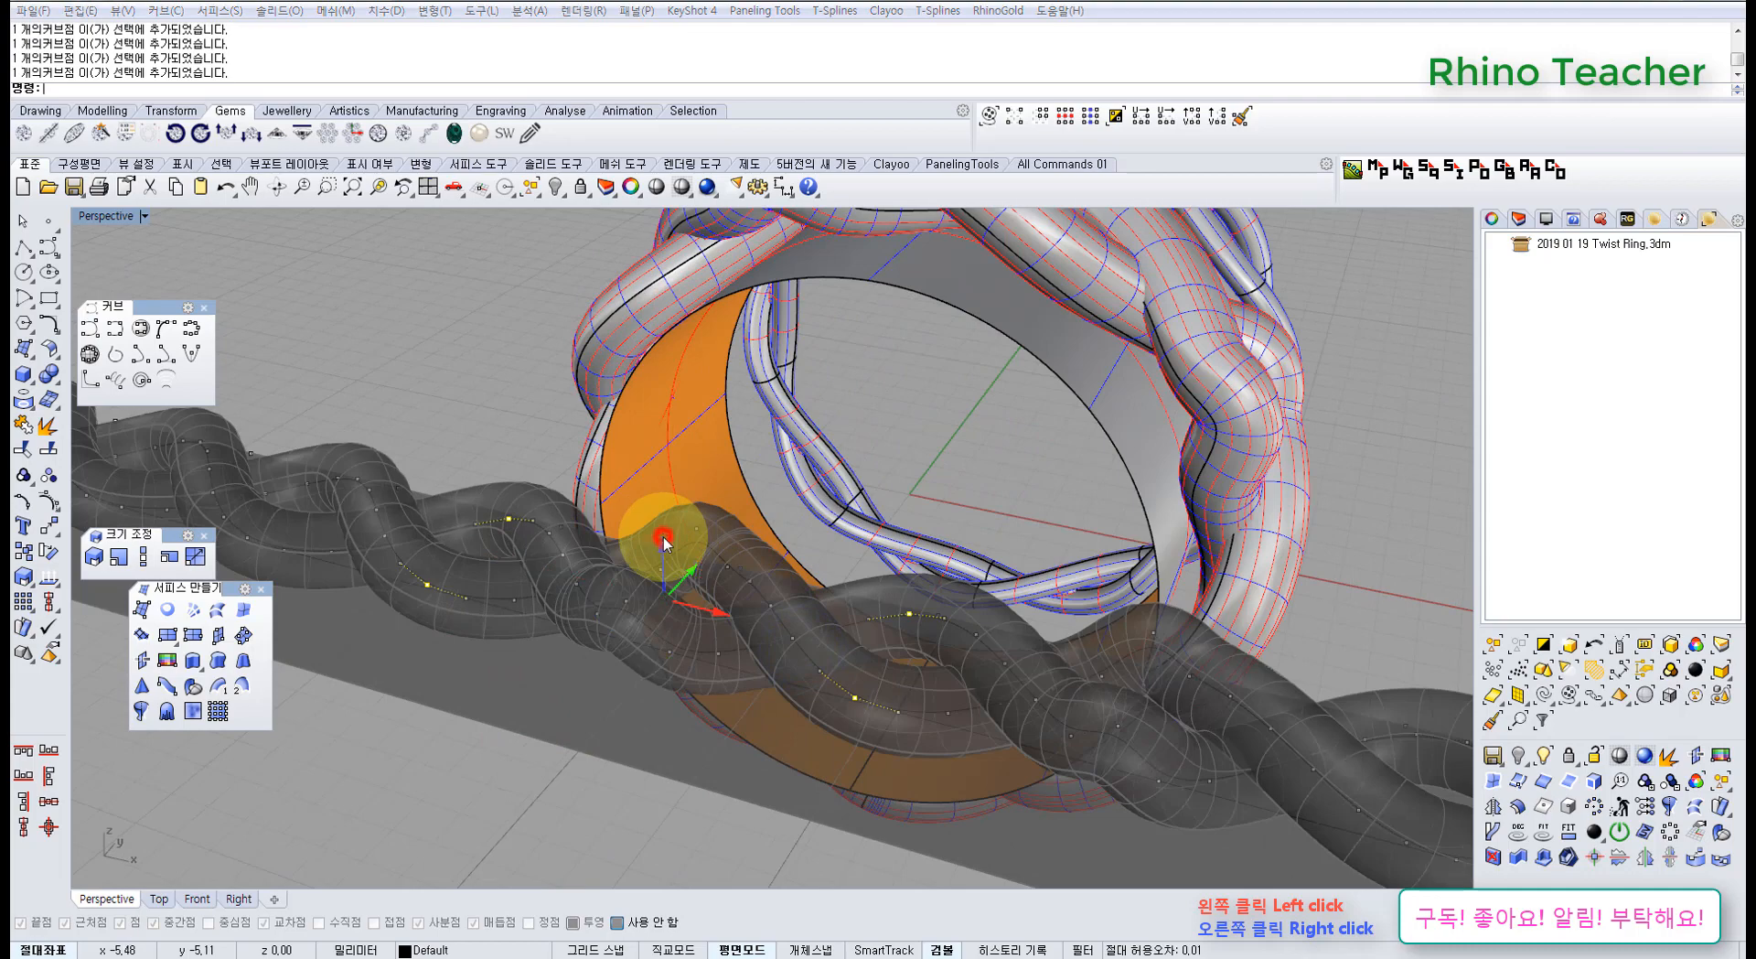
left_click(665, 543)
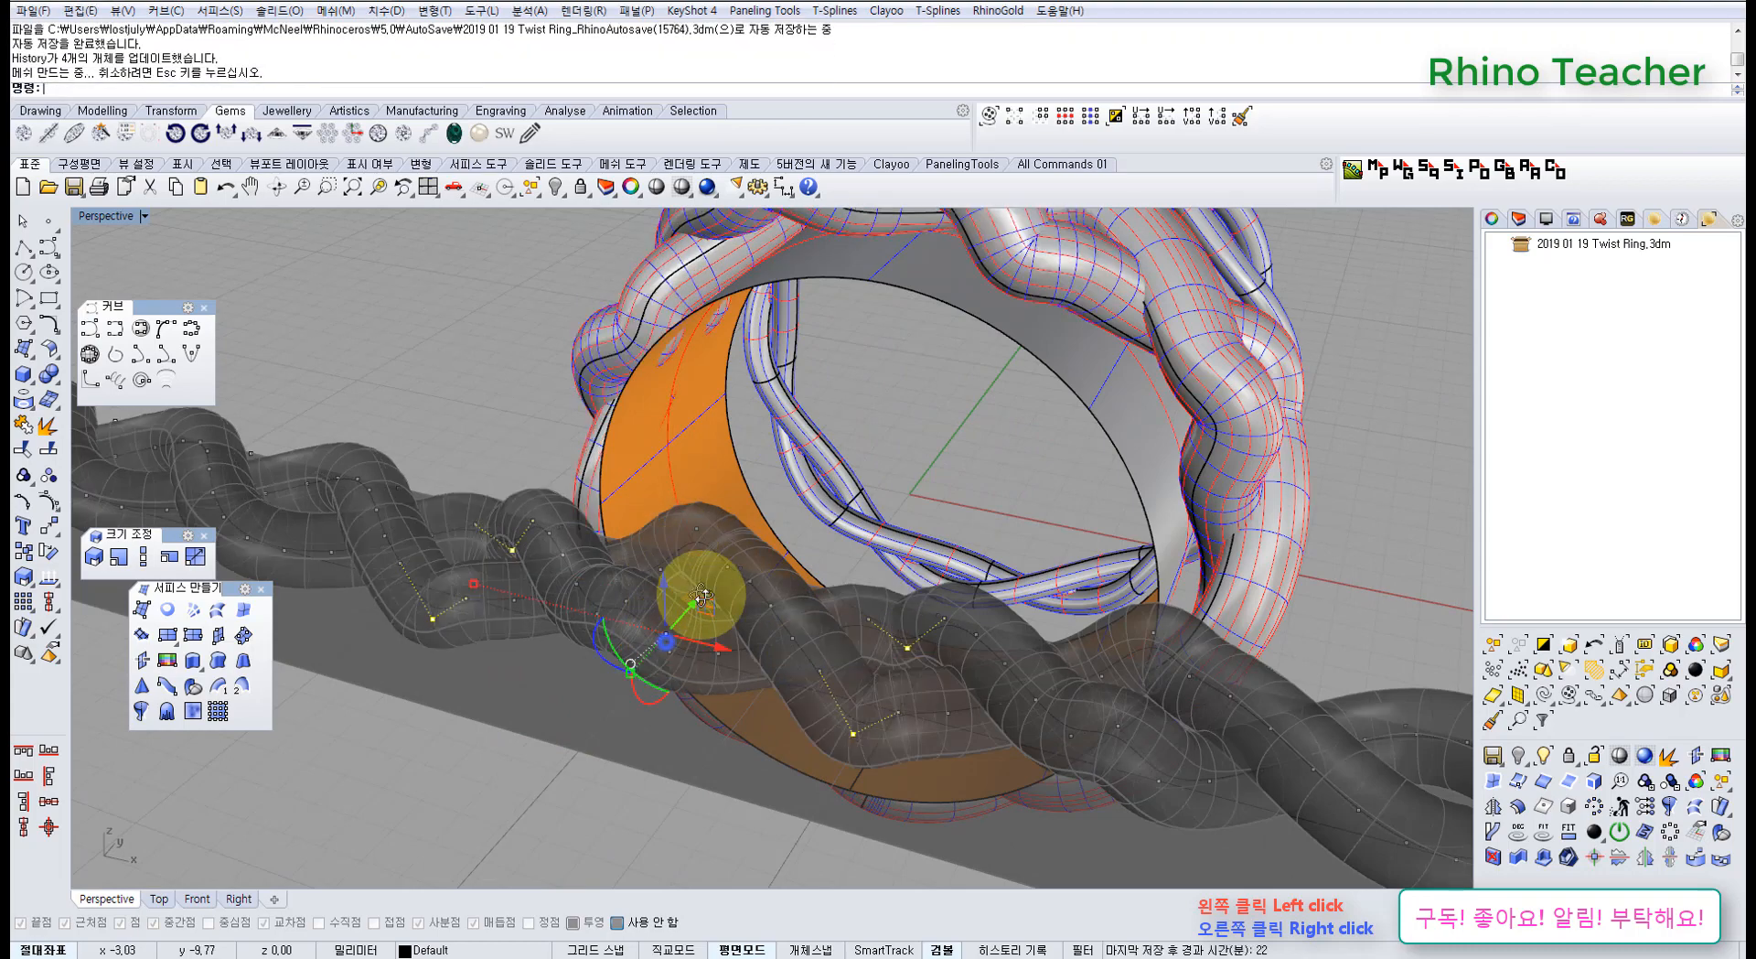
Undo the last transforms of the wavy curves' control points
mouse_move(665, 640)
right_mouse_down()
mouse_move(733, 533)
mouse_move(756, 529)
mouse_move(681, 697)
mouse_move(424, 645)
mouse_move(439, 578)
mouse_move(497, 595)
mouse_move(580, 524)
mouse_move(508, 623)
mouse_move(494, 615)
mouse_move(683, 606)
mouse_move(584, 545)
mouse_move(580, 638)
mouse_move(666, 578)
mouse_move(698, 610)
mouse_move(628, 674)
mouse_move(558, 631)
right_mouse_up()
right_click_drag(860, 658, 804, 674)
key("ctrl+z")
key("ctrl+z")
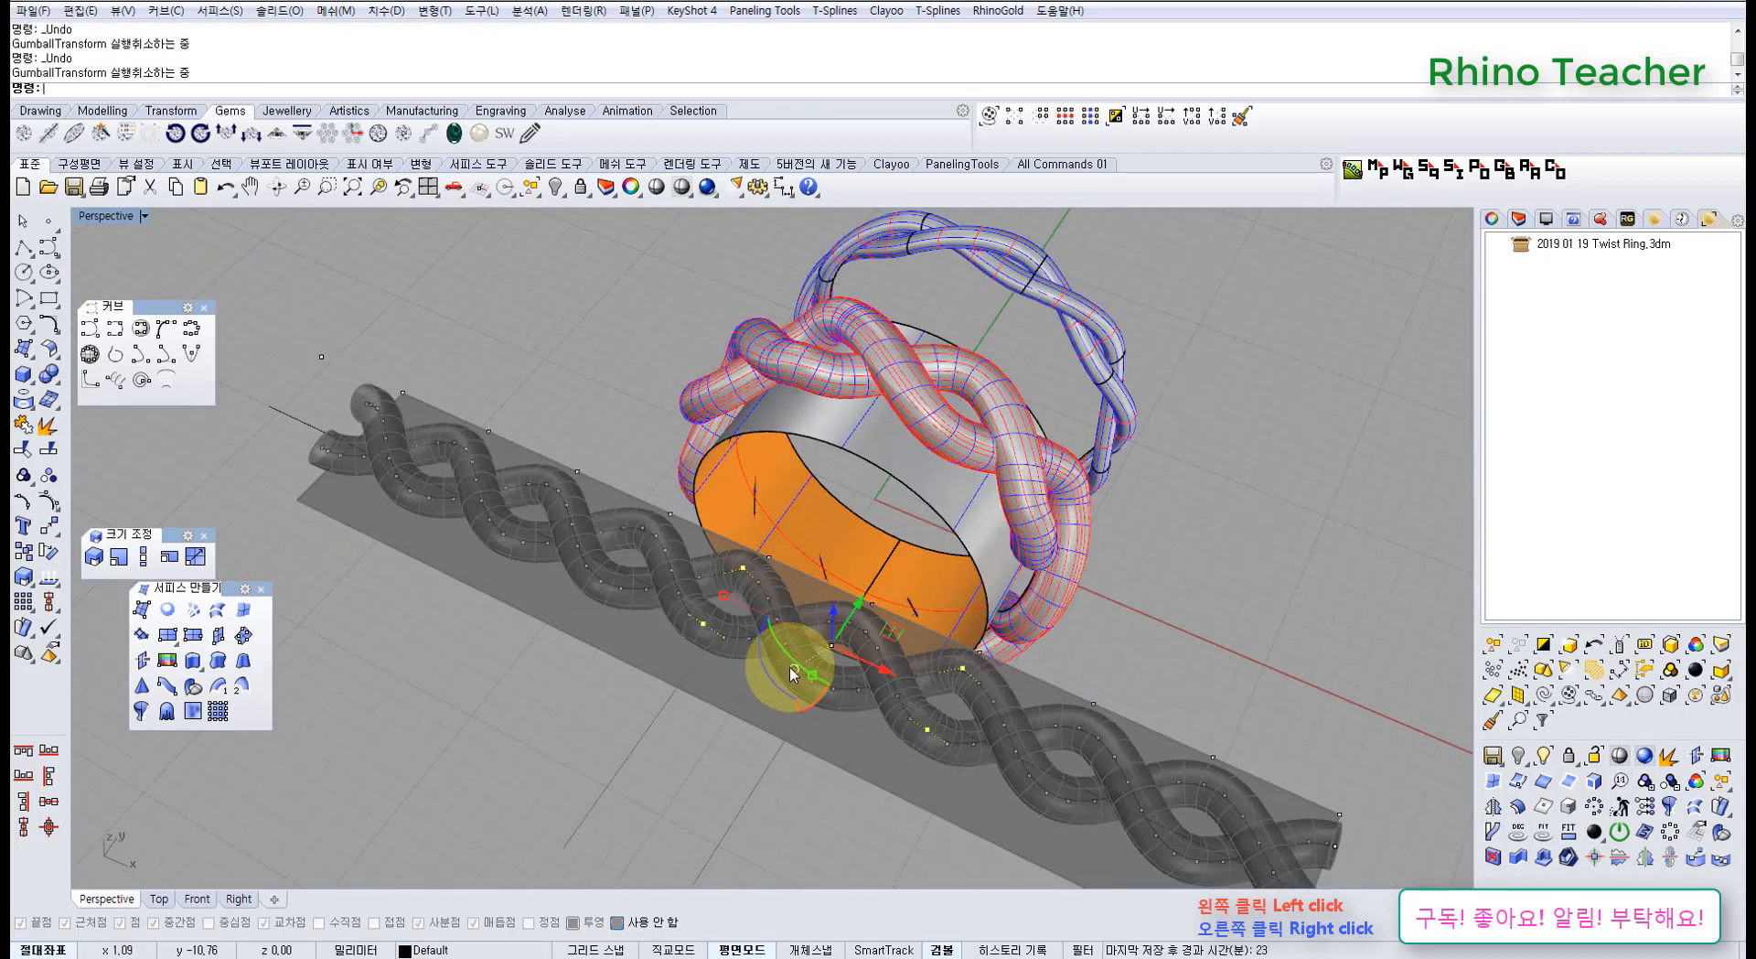
Move the two twisted pipes wrapped around the cylinder 20 mm back, away from the flat strip, and accept the broken History
right_click_drag(799, 681, 931, 508)
left_click(928, 503)
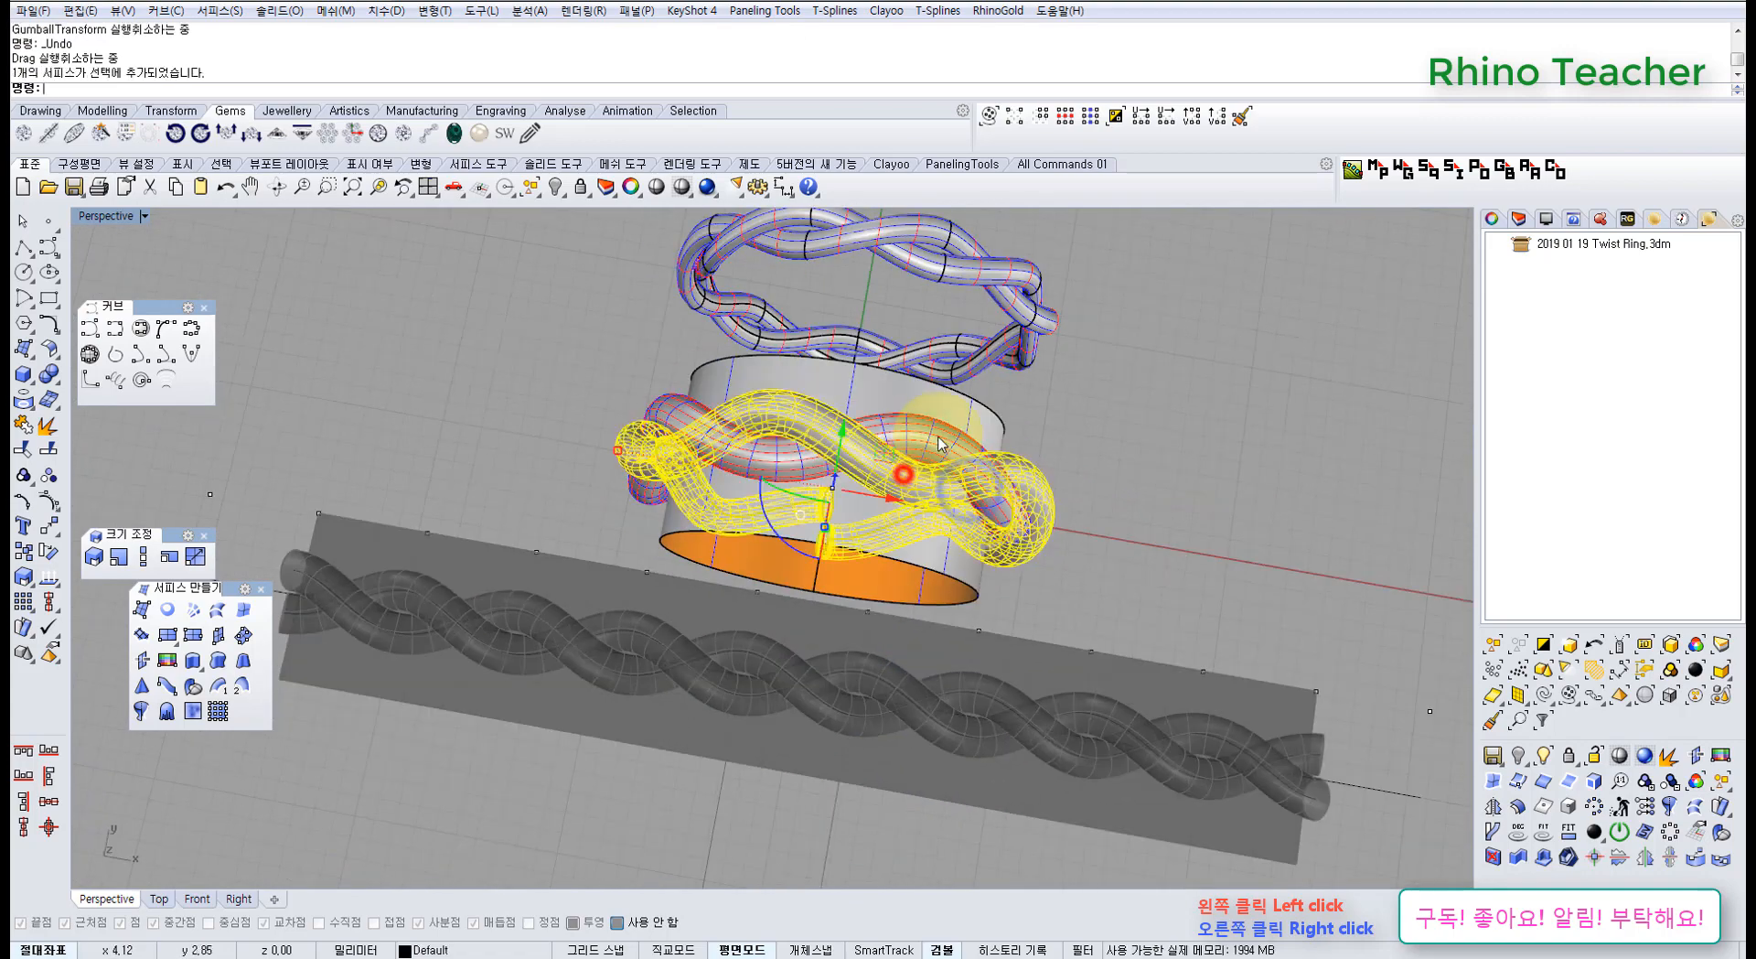
left_click(935, 430, "shift")
left_click(49, 524)
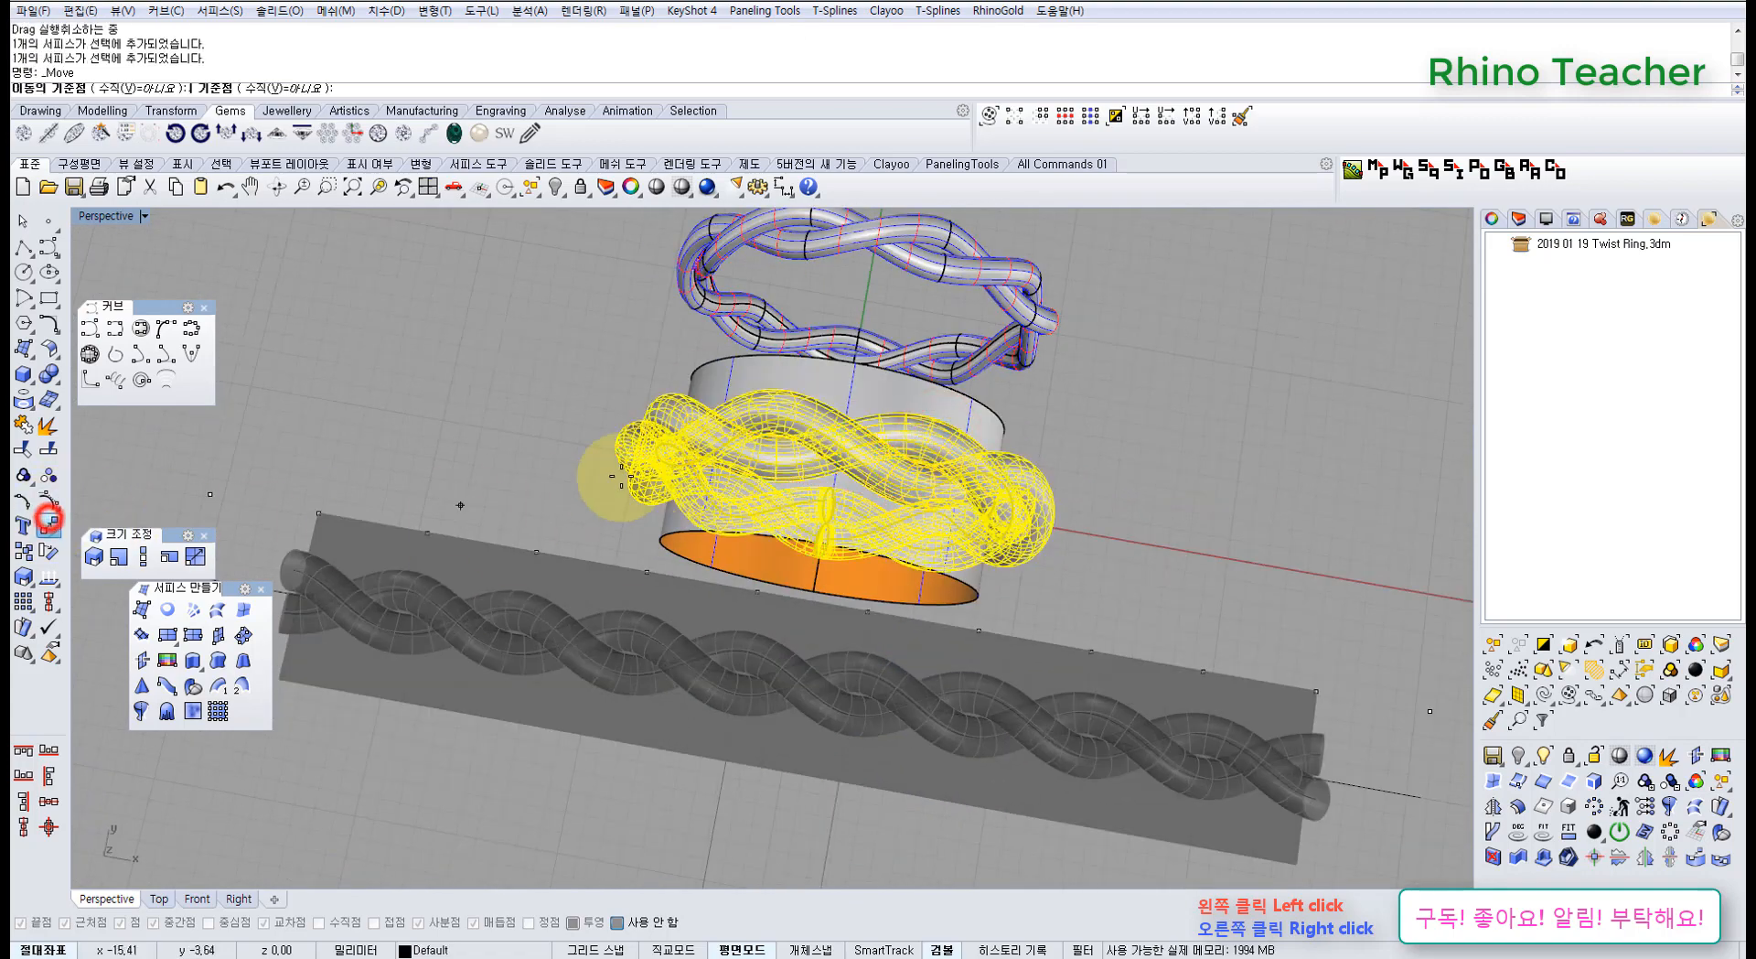
right_click_drag(439, 640, 508, 628)
left_click(509, 627)
type("2")
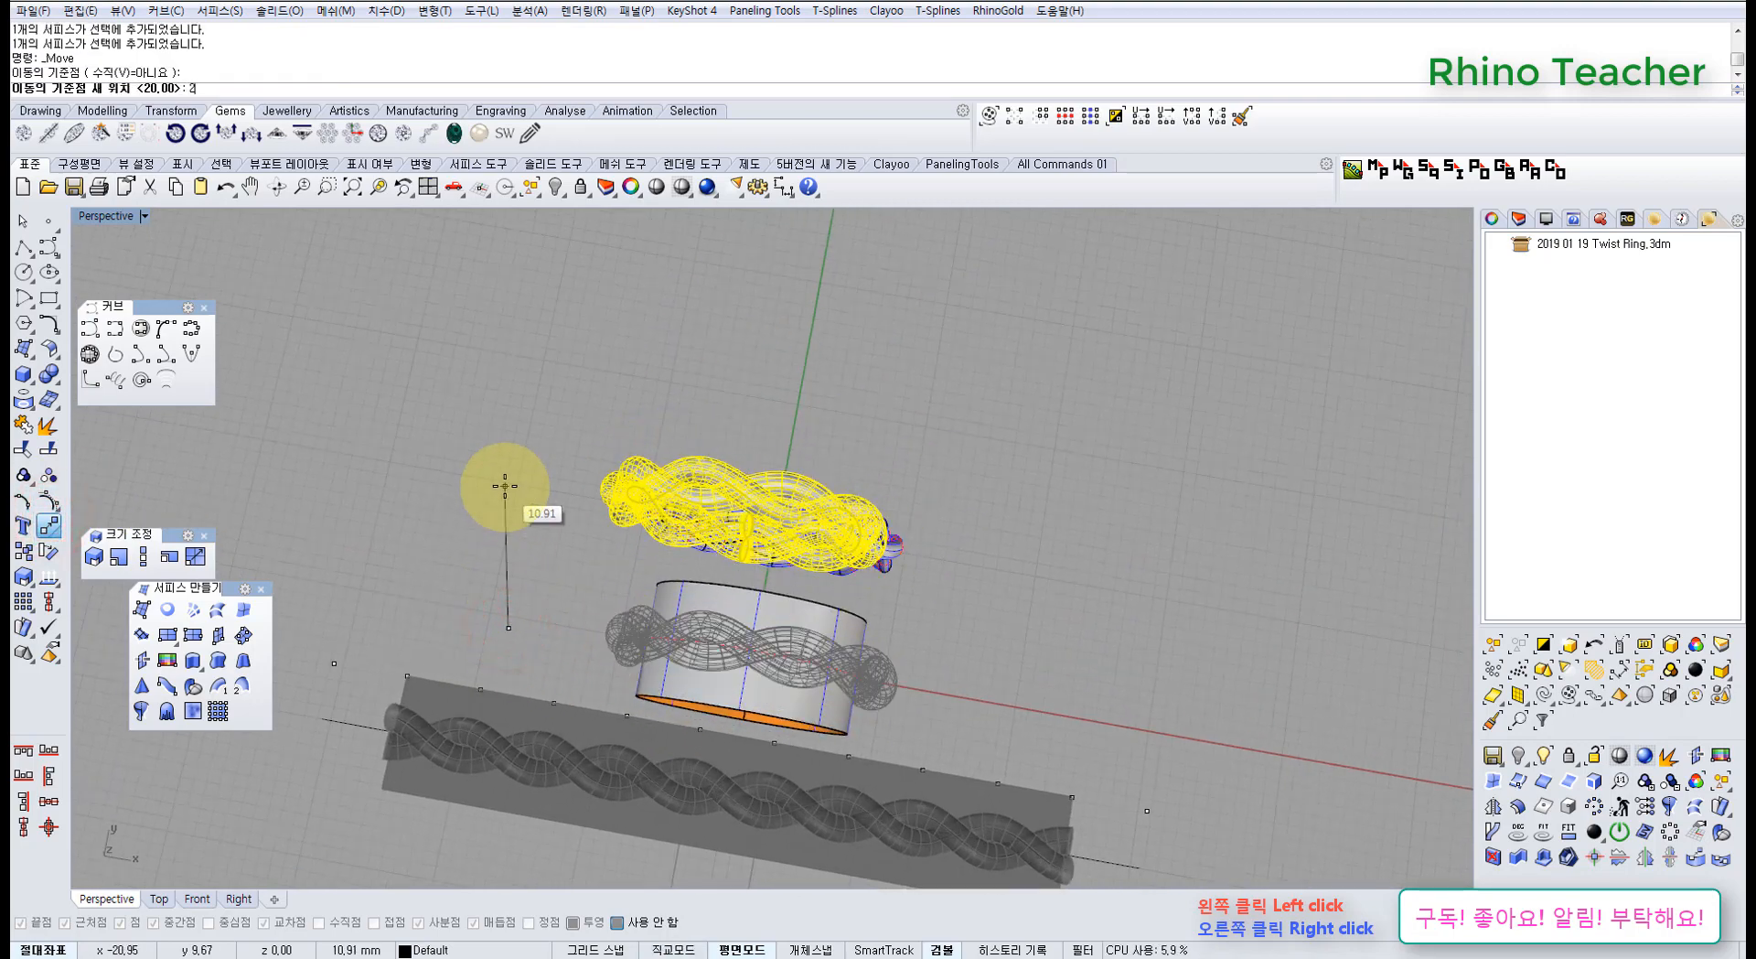
type("0")
key("Return")
left_click(499, 479)
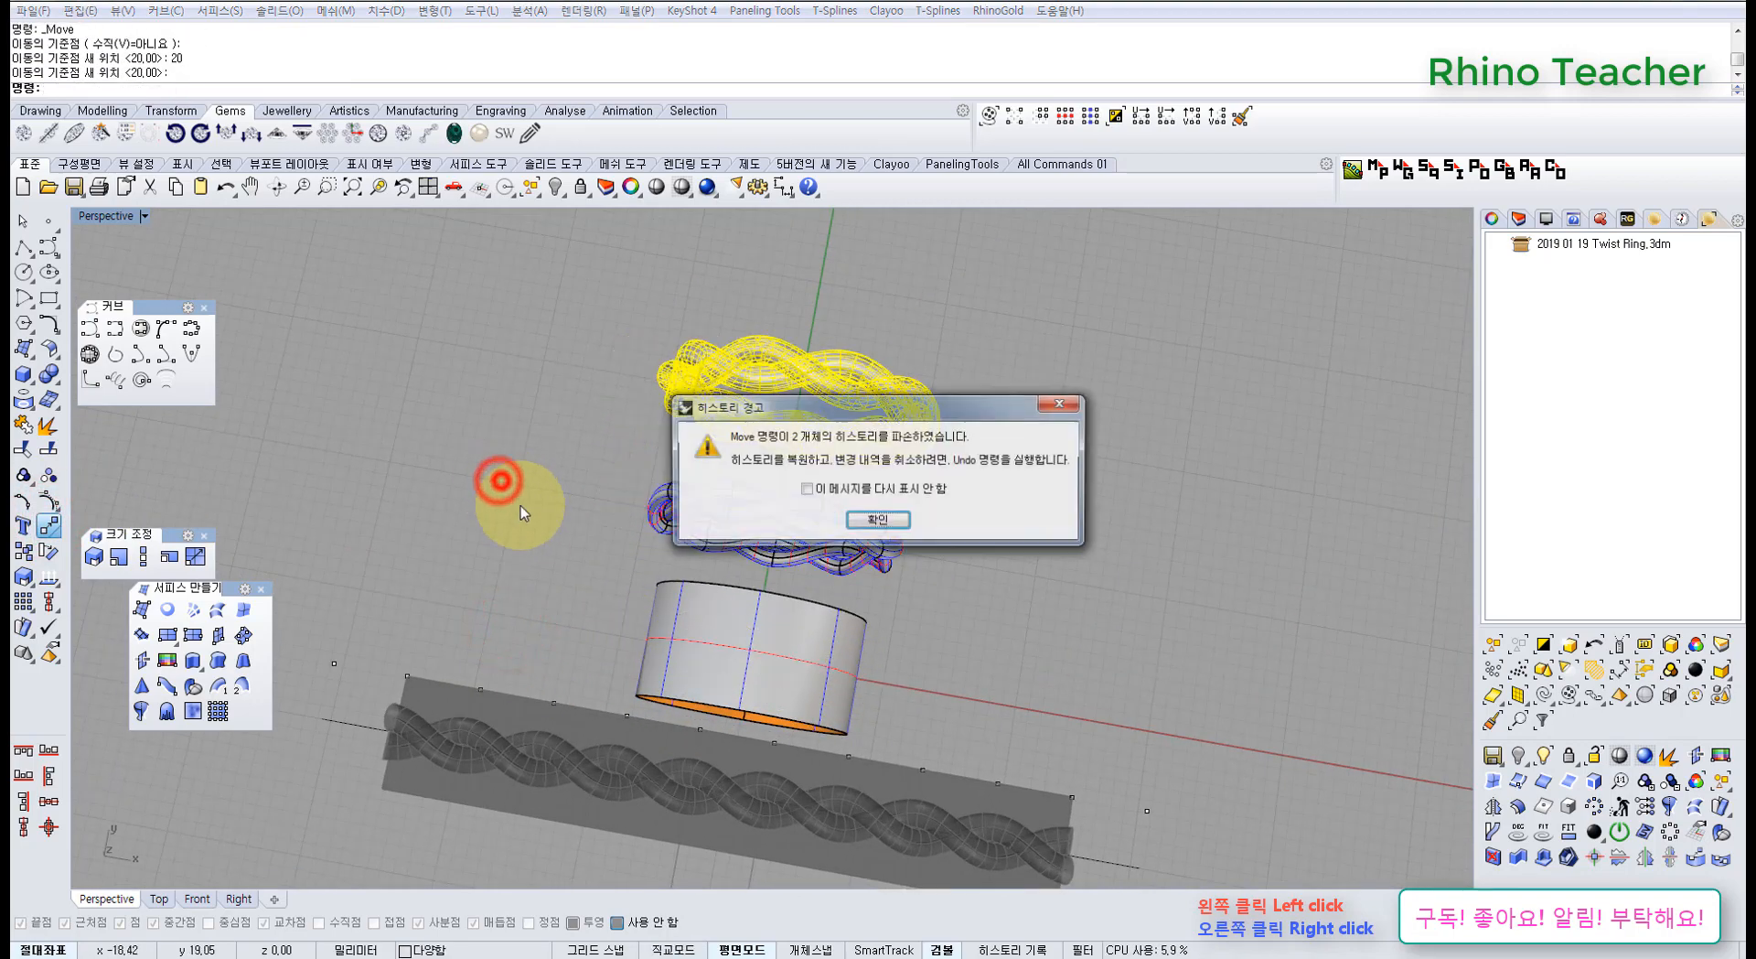
left_click(882, 521)
left_click(1164, 547)
Unlock the locked objects and delete the two straight twisted pipes and both wavy curves, keeping the flat strip and its centre line
right_click_drag(1106, 675, 815, 595, "shift")
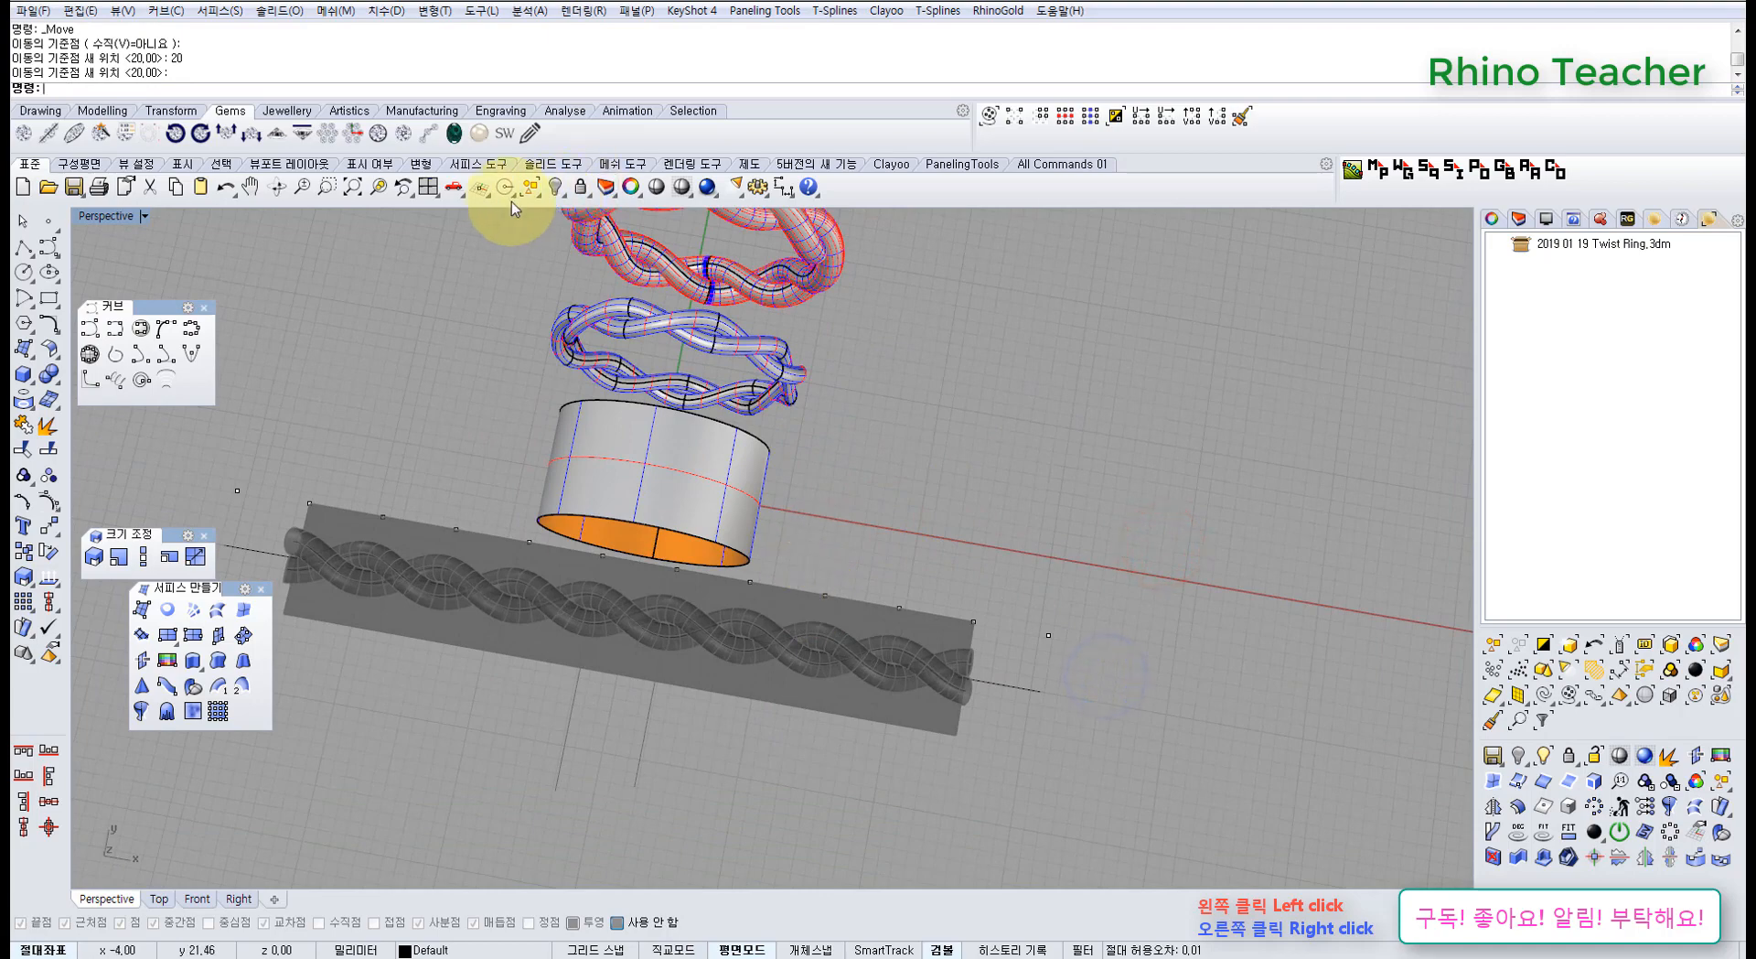
scroll(941, 698, "up", 5)
left_click(941, 698)
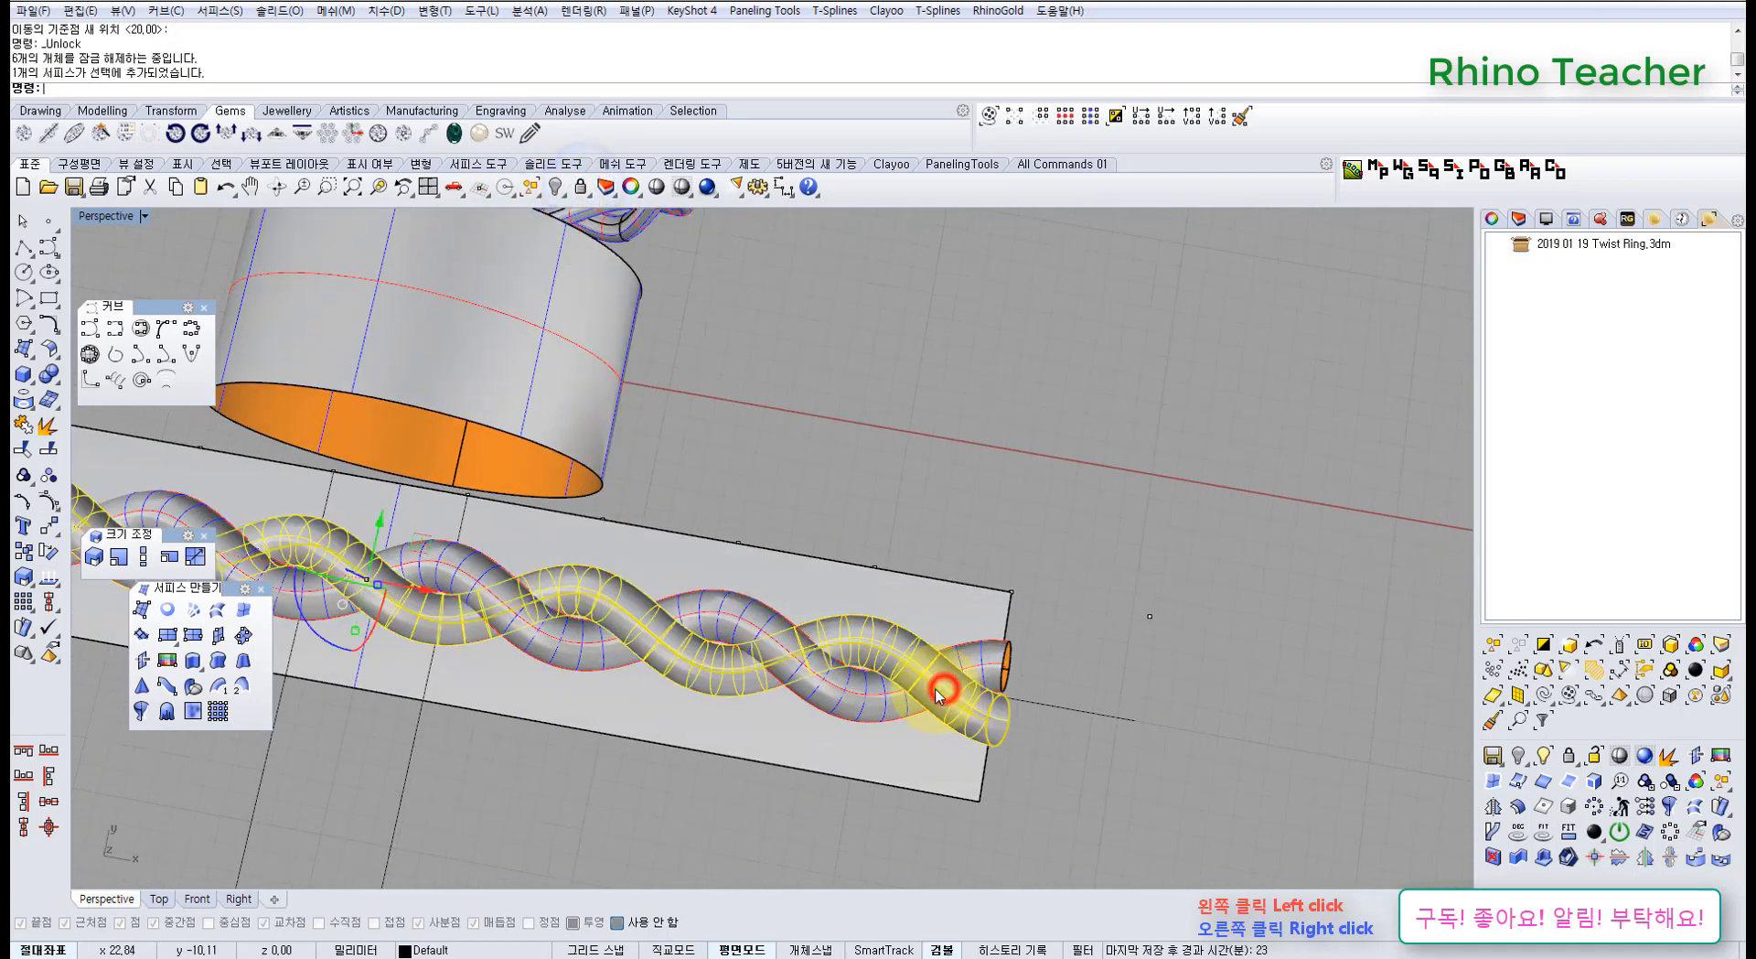
key("Delete")
left_click(869, 711)
key("Delete")
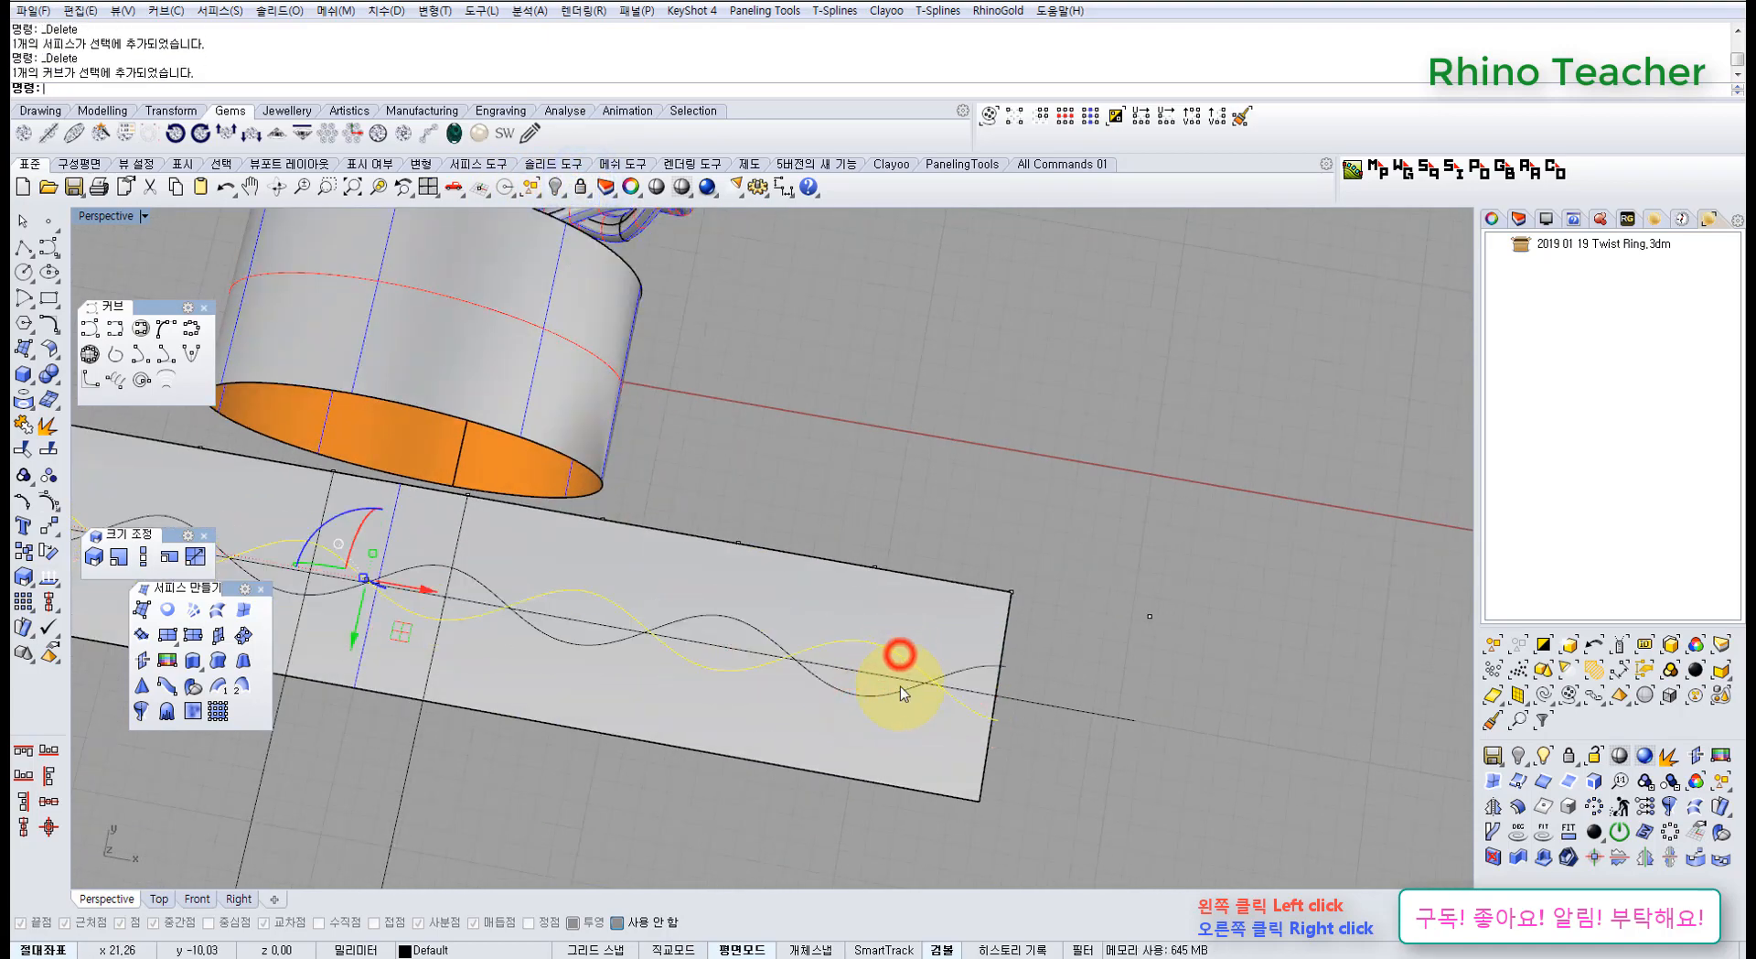
key("Delete")
left_click(900, 693)
key("Delete")
scroll(900, 693, "down", 5)
right_click_drag(900, 691, 878, 526)
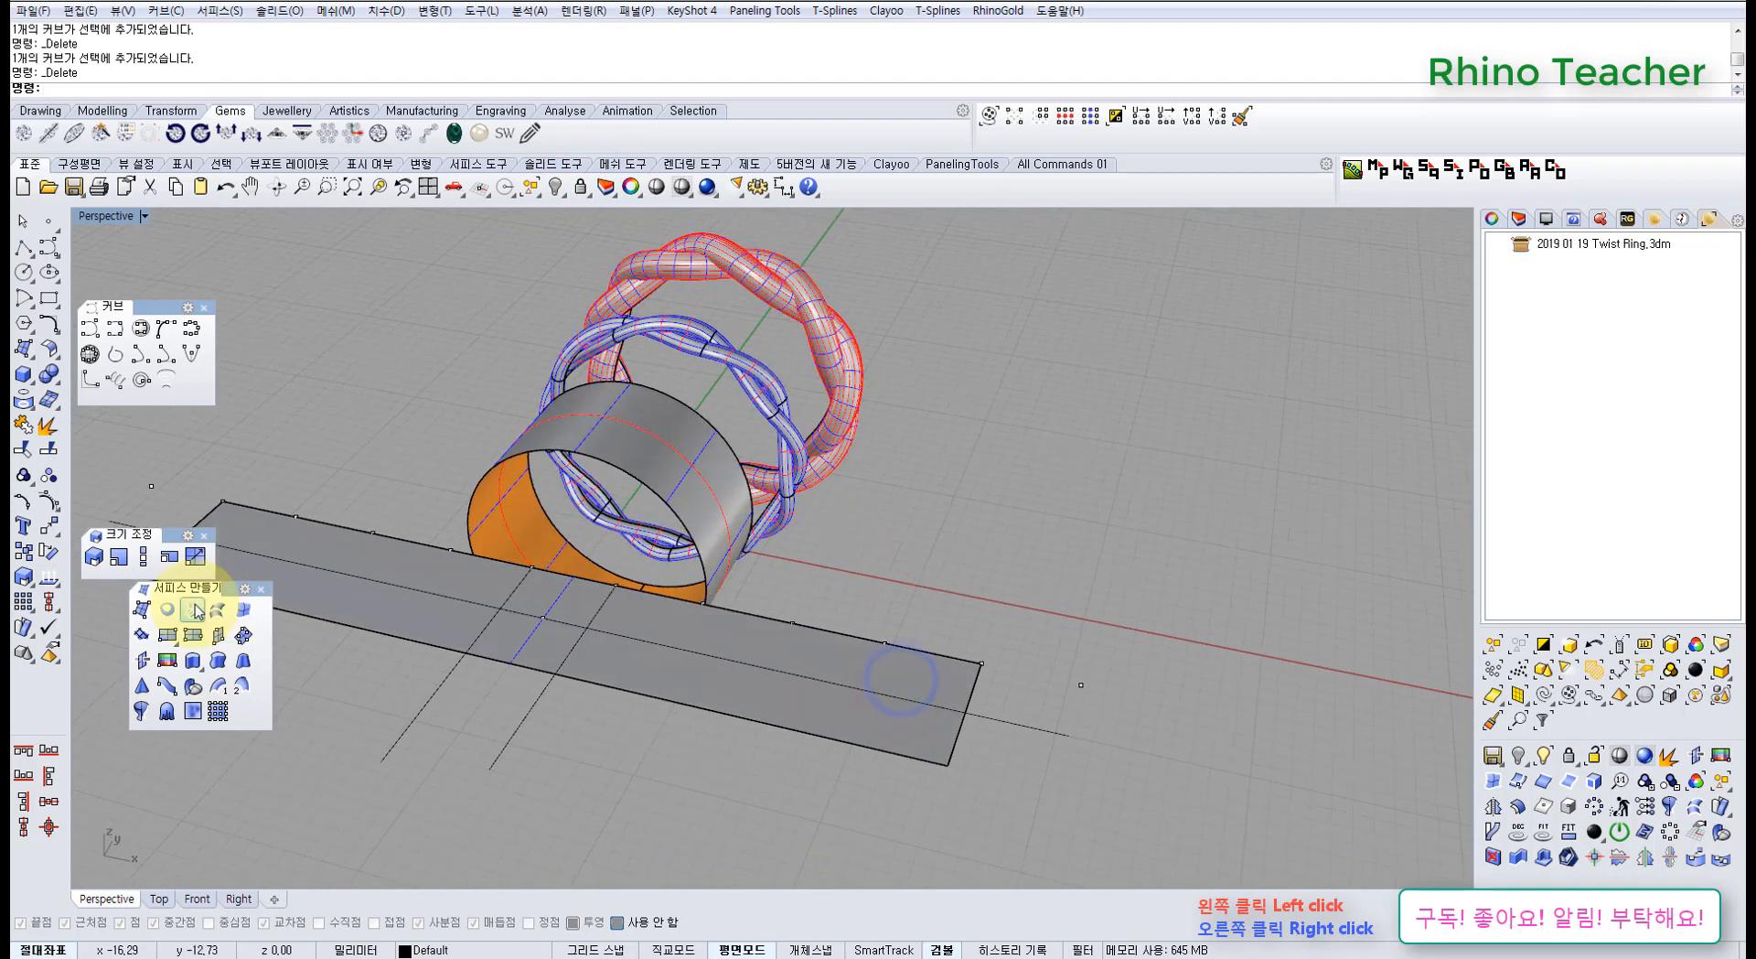
Start a helix around the flat strip's centre line and set it to 5.5 turns
left_click(262, 588)
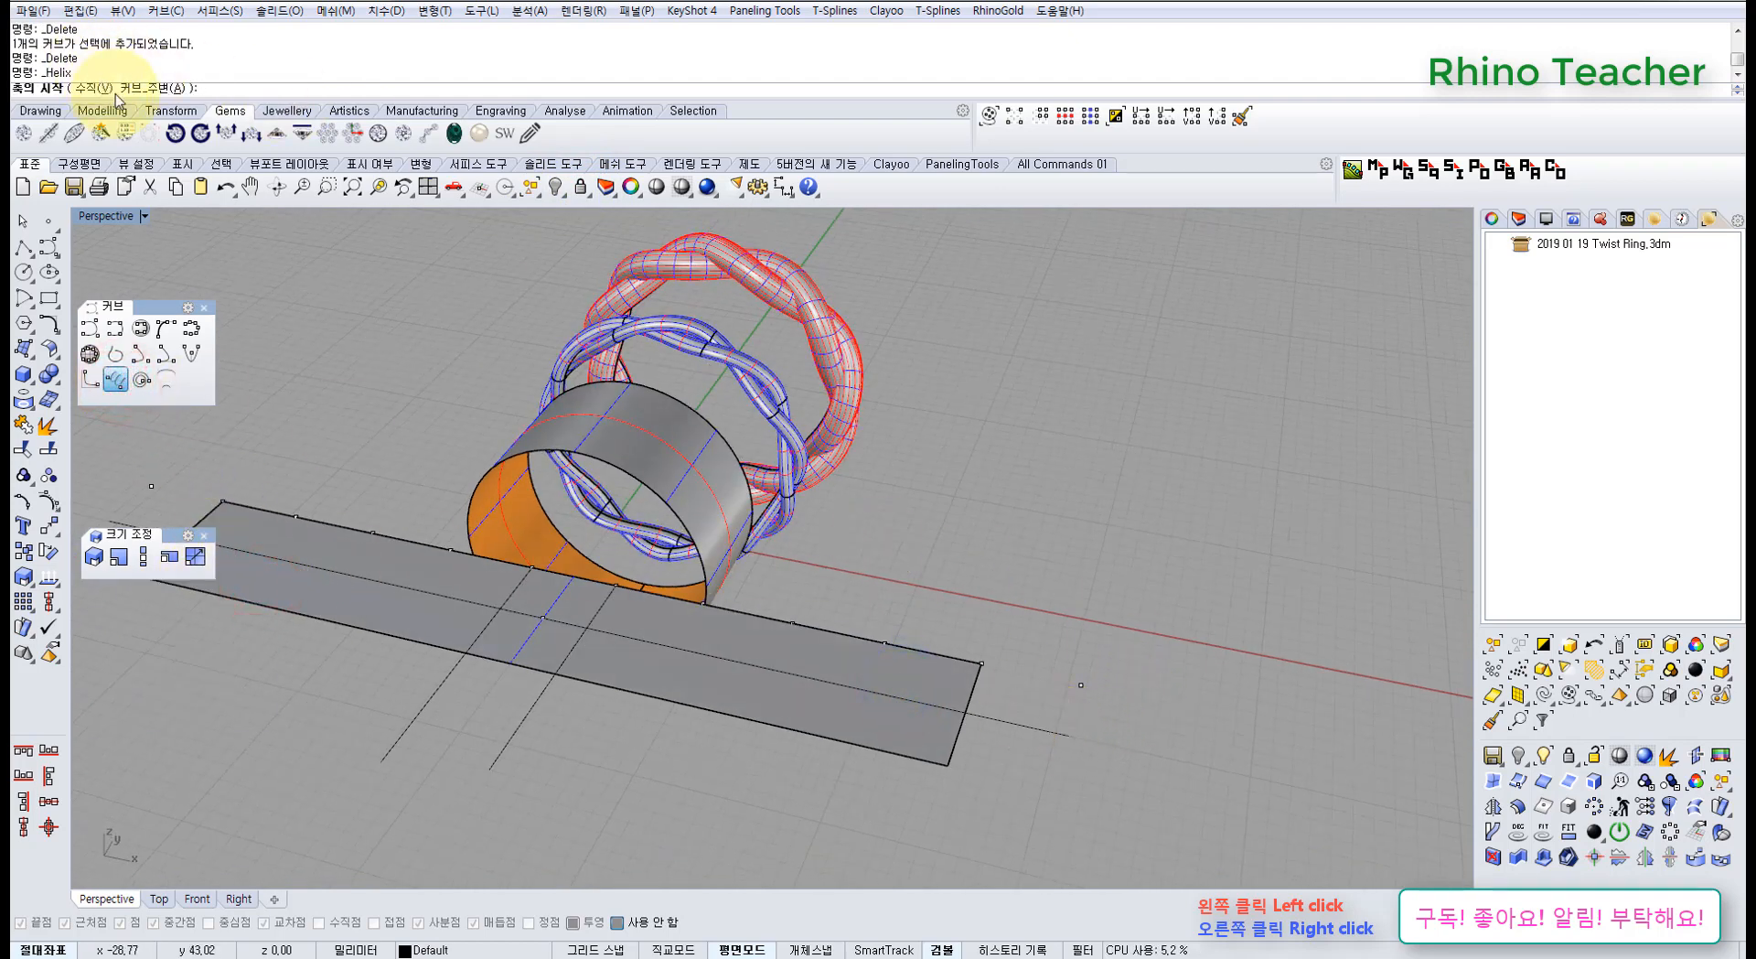
left_click(144, 89)
left_click(1018, 713)
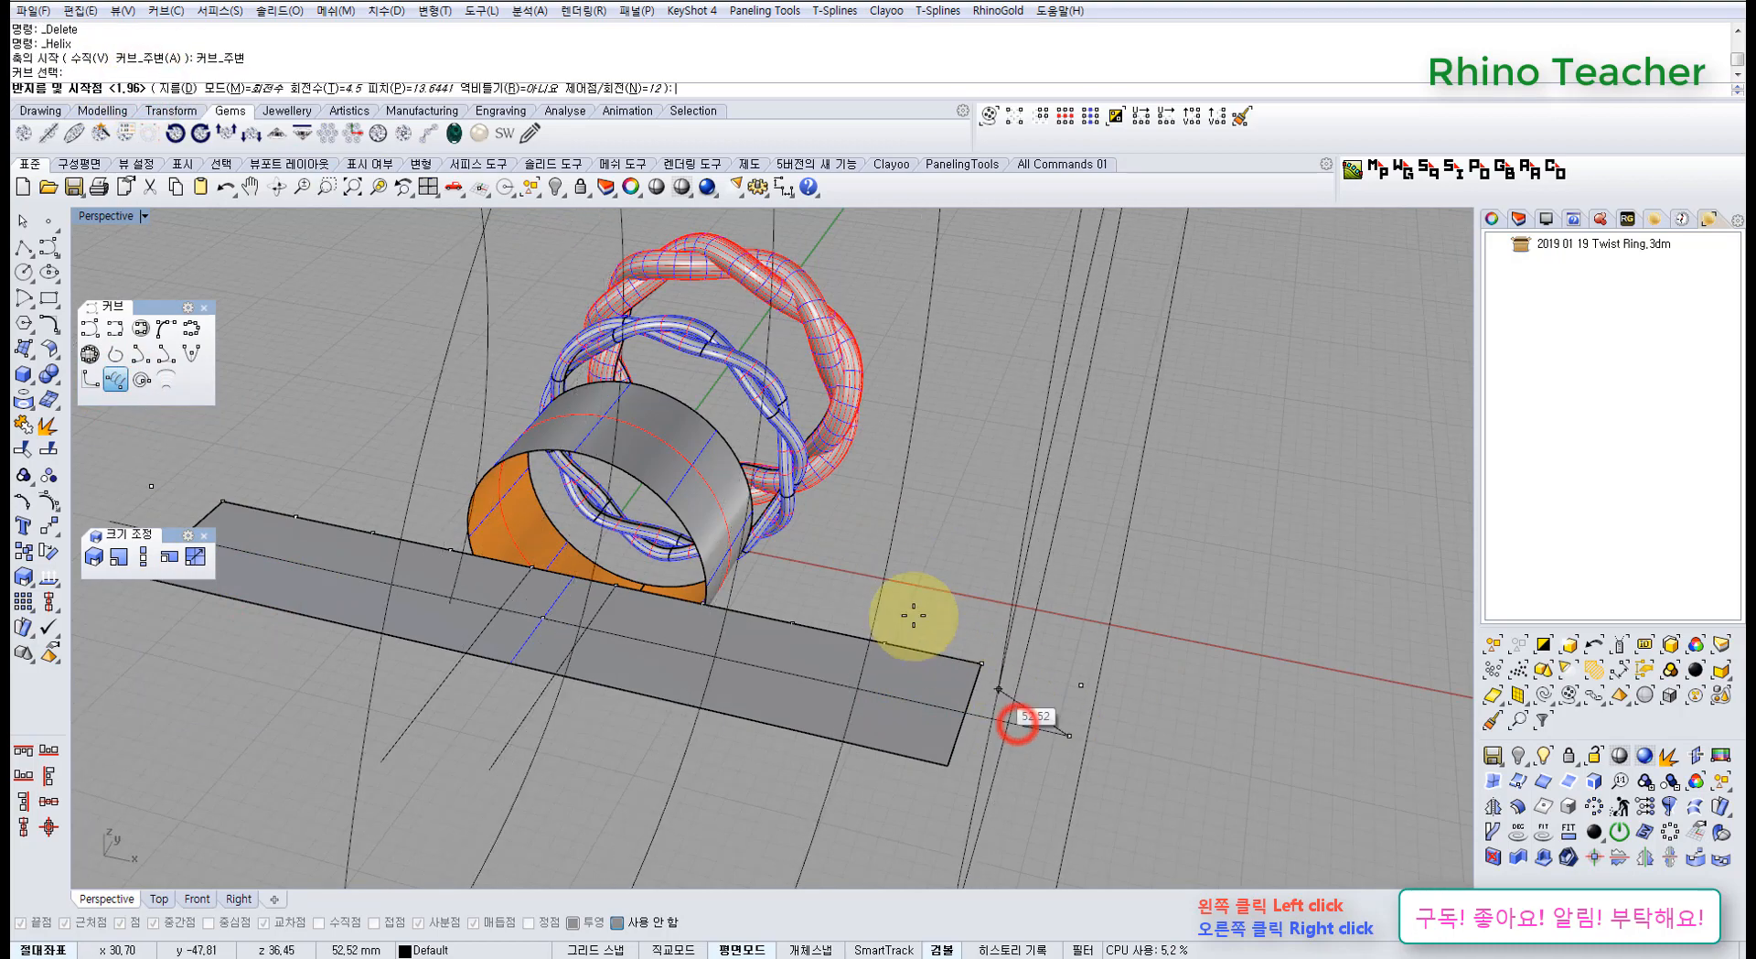
left_click(342, 90)
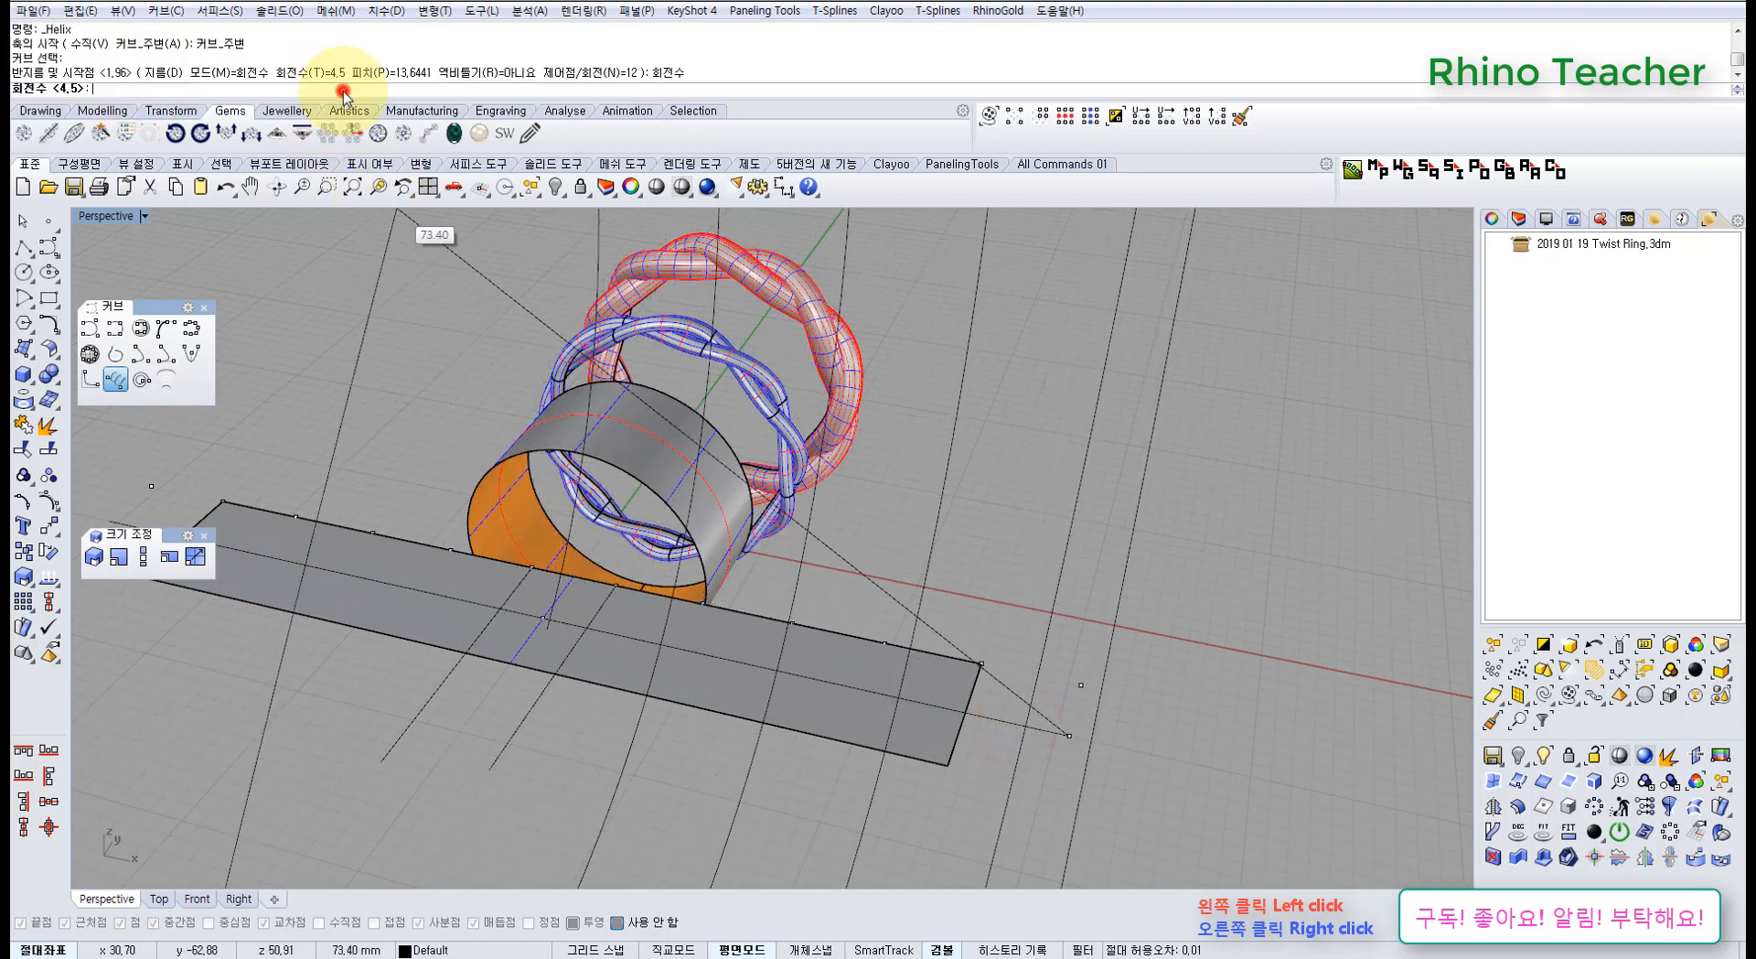
type("5.5")
key("Return")
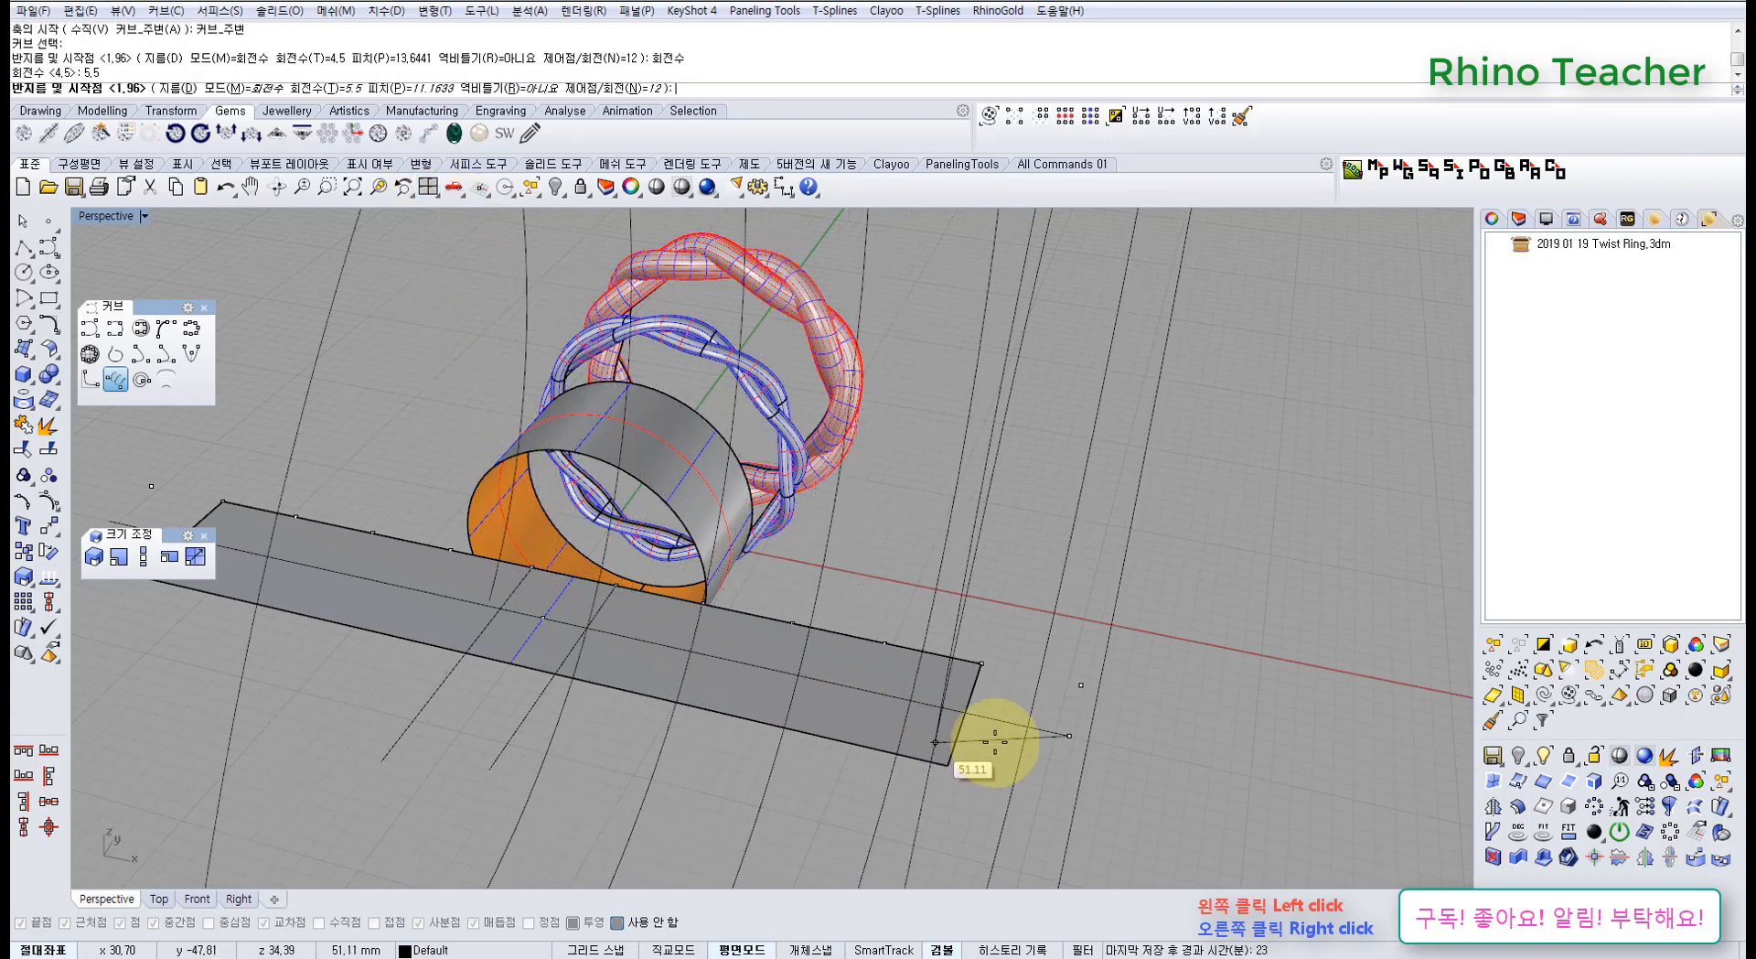
Set the helix to 8 control points per turn and place its radius point level with the axis in the Right view
scroll(1010, 718, "down", 2)
key("ctrl+F3")
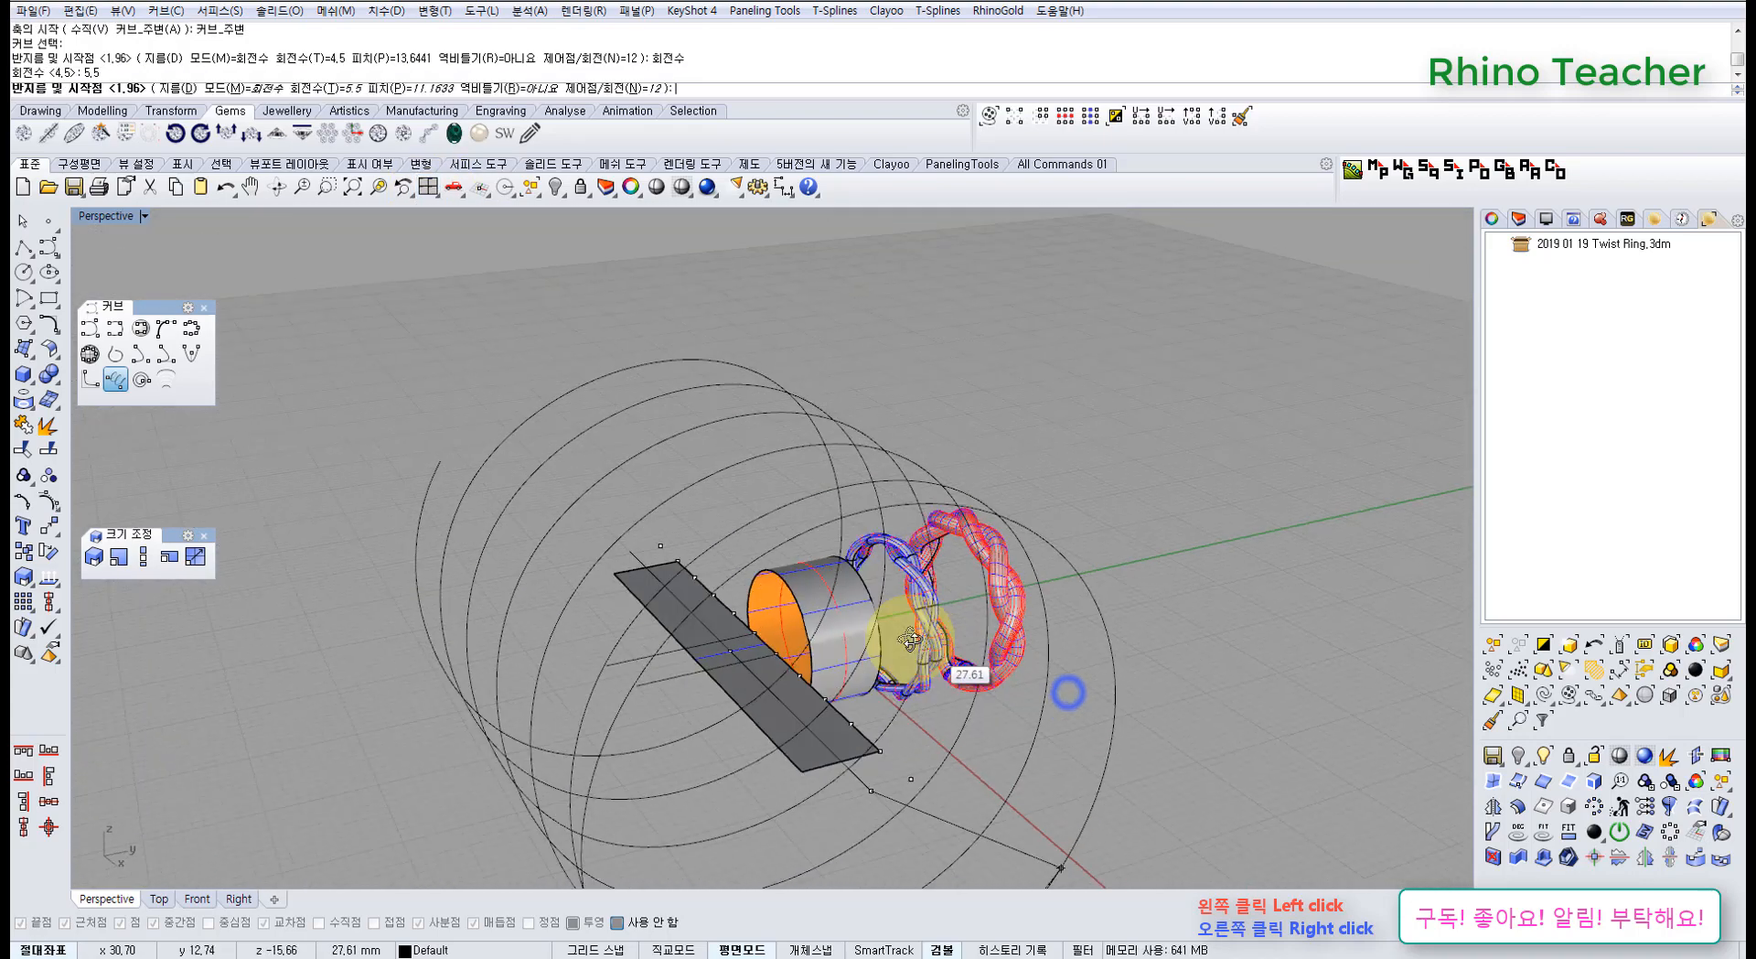
scroll(778, 631, "up", 4)
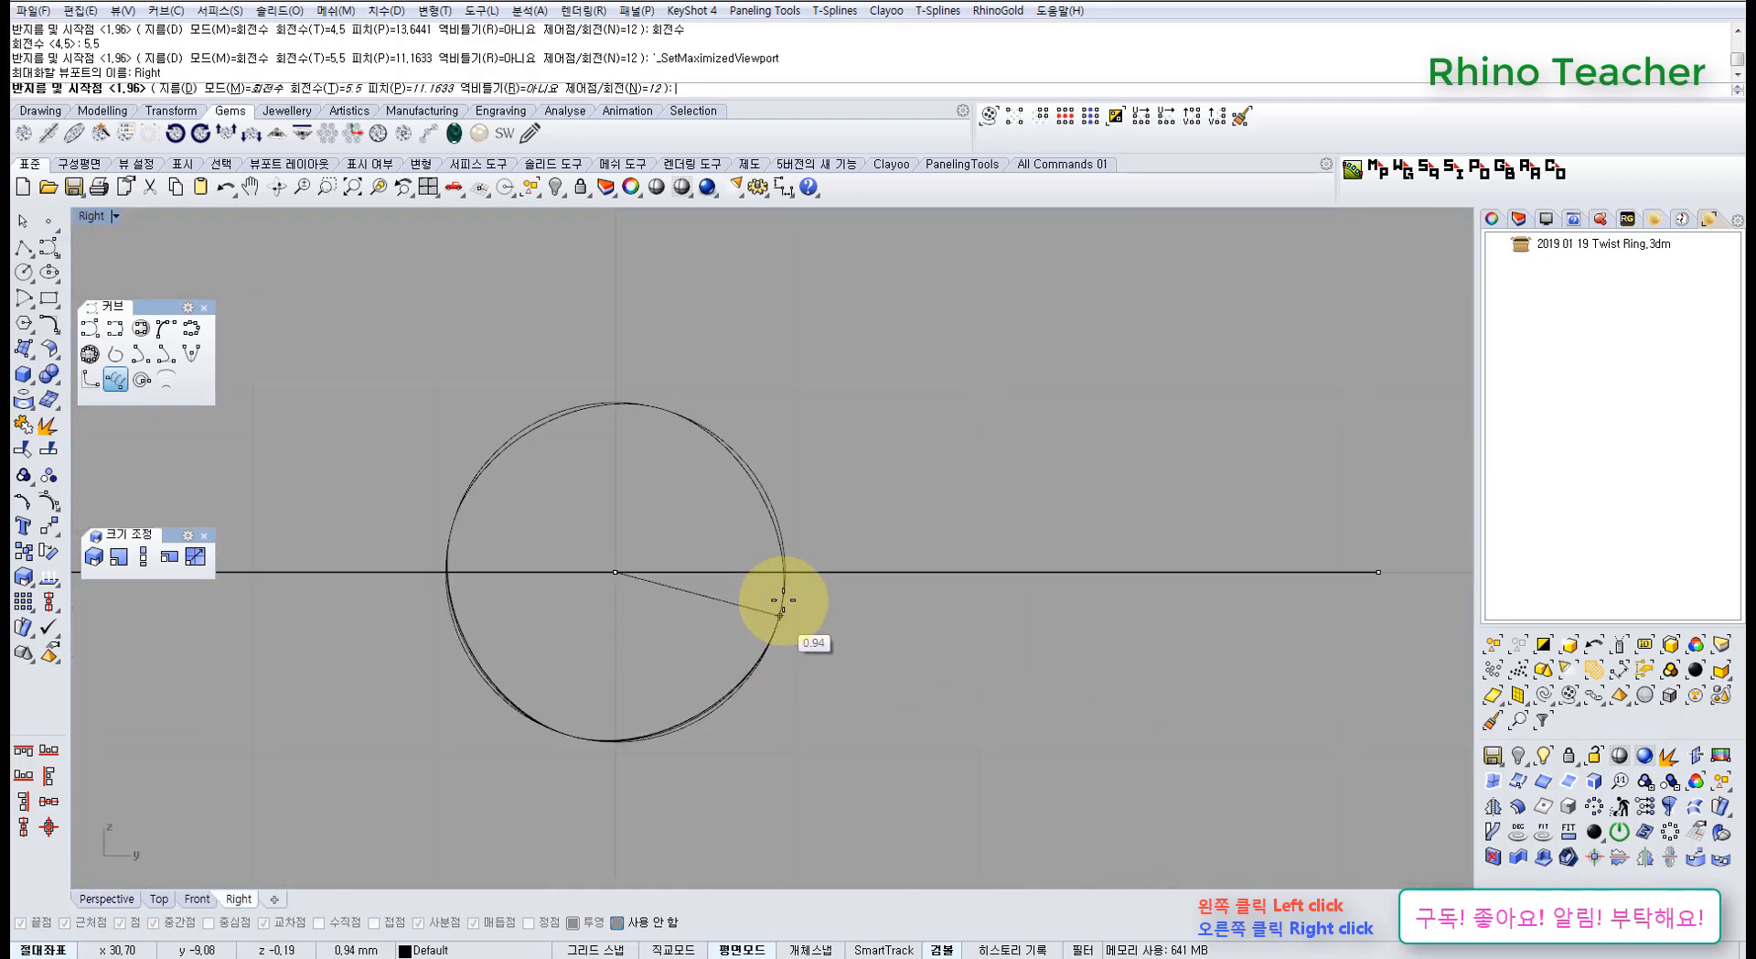
left_click(614, 88)
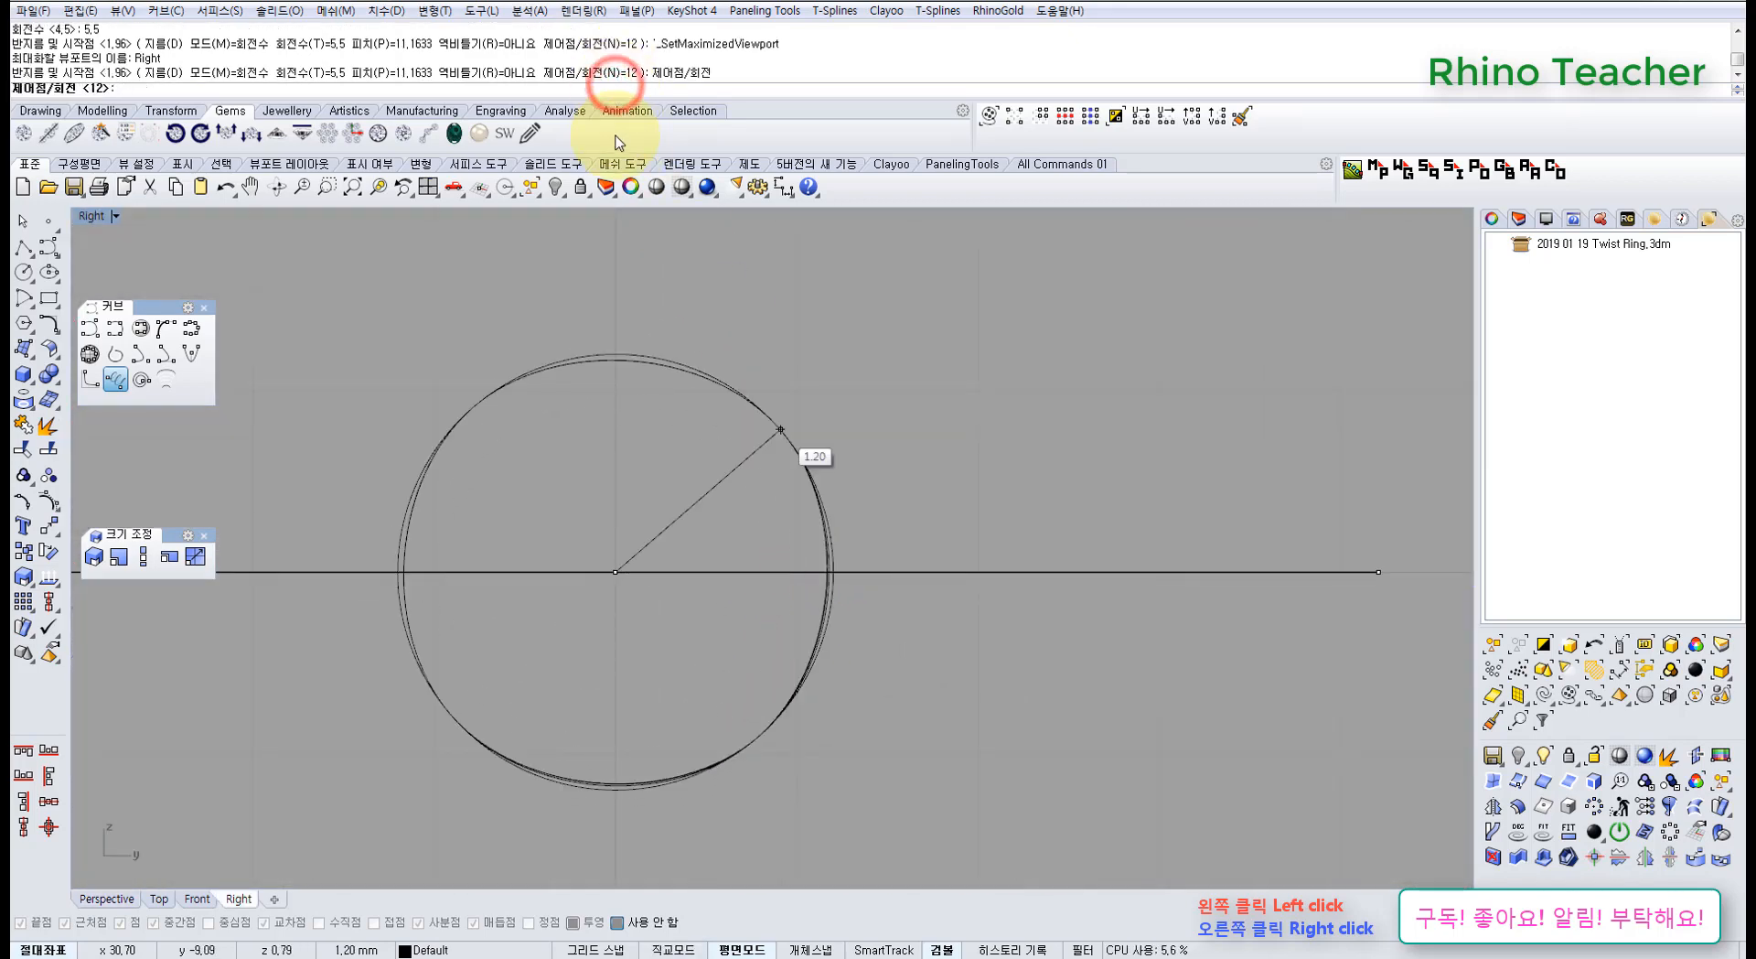
type("8")
key("Return")
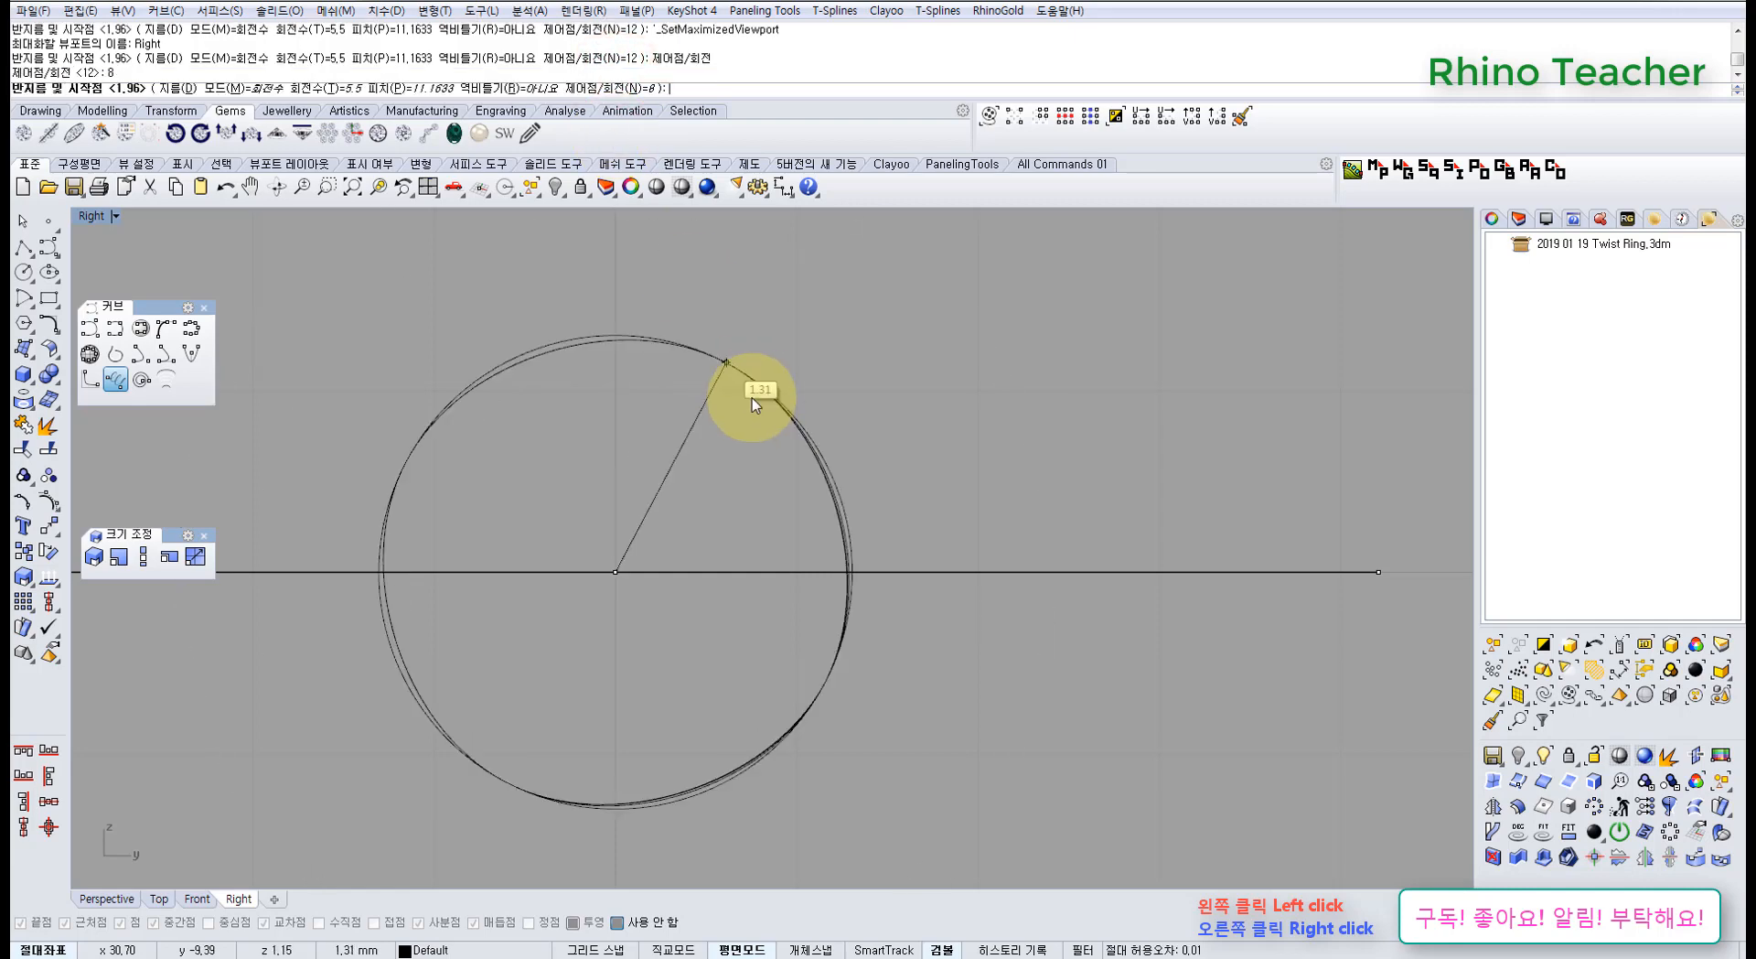
scroll(698, 572, "up", 4)
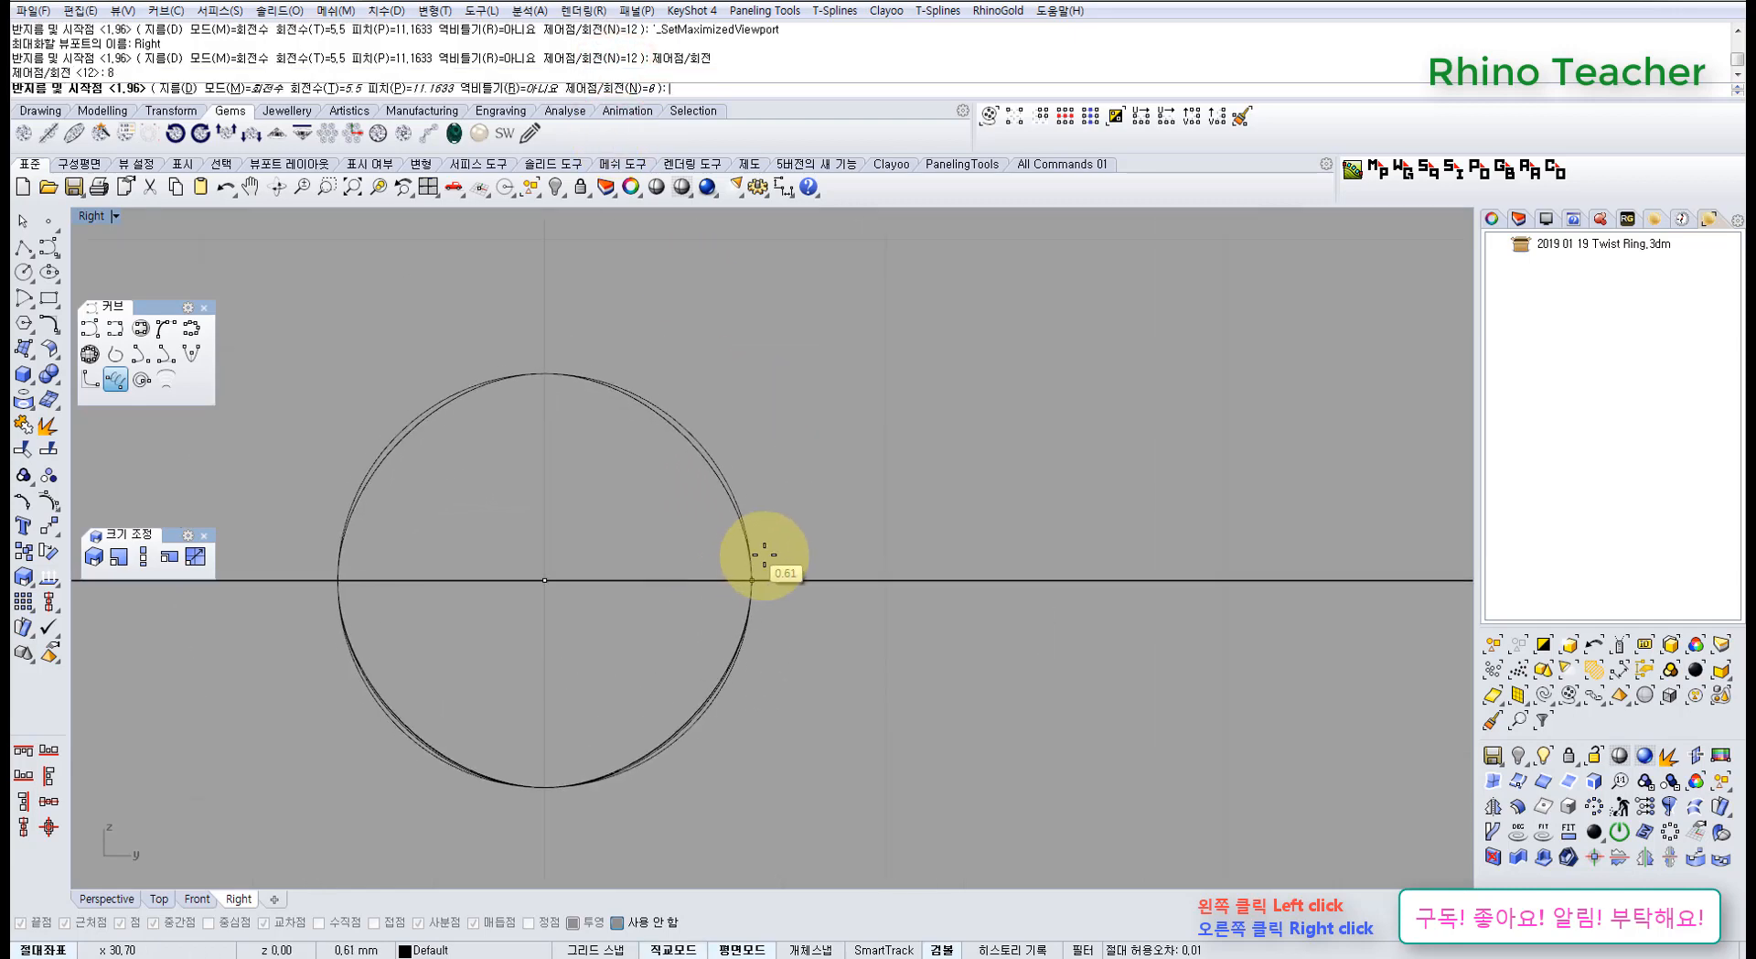
scroll(752, 585, "down", 6)
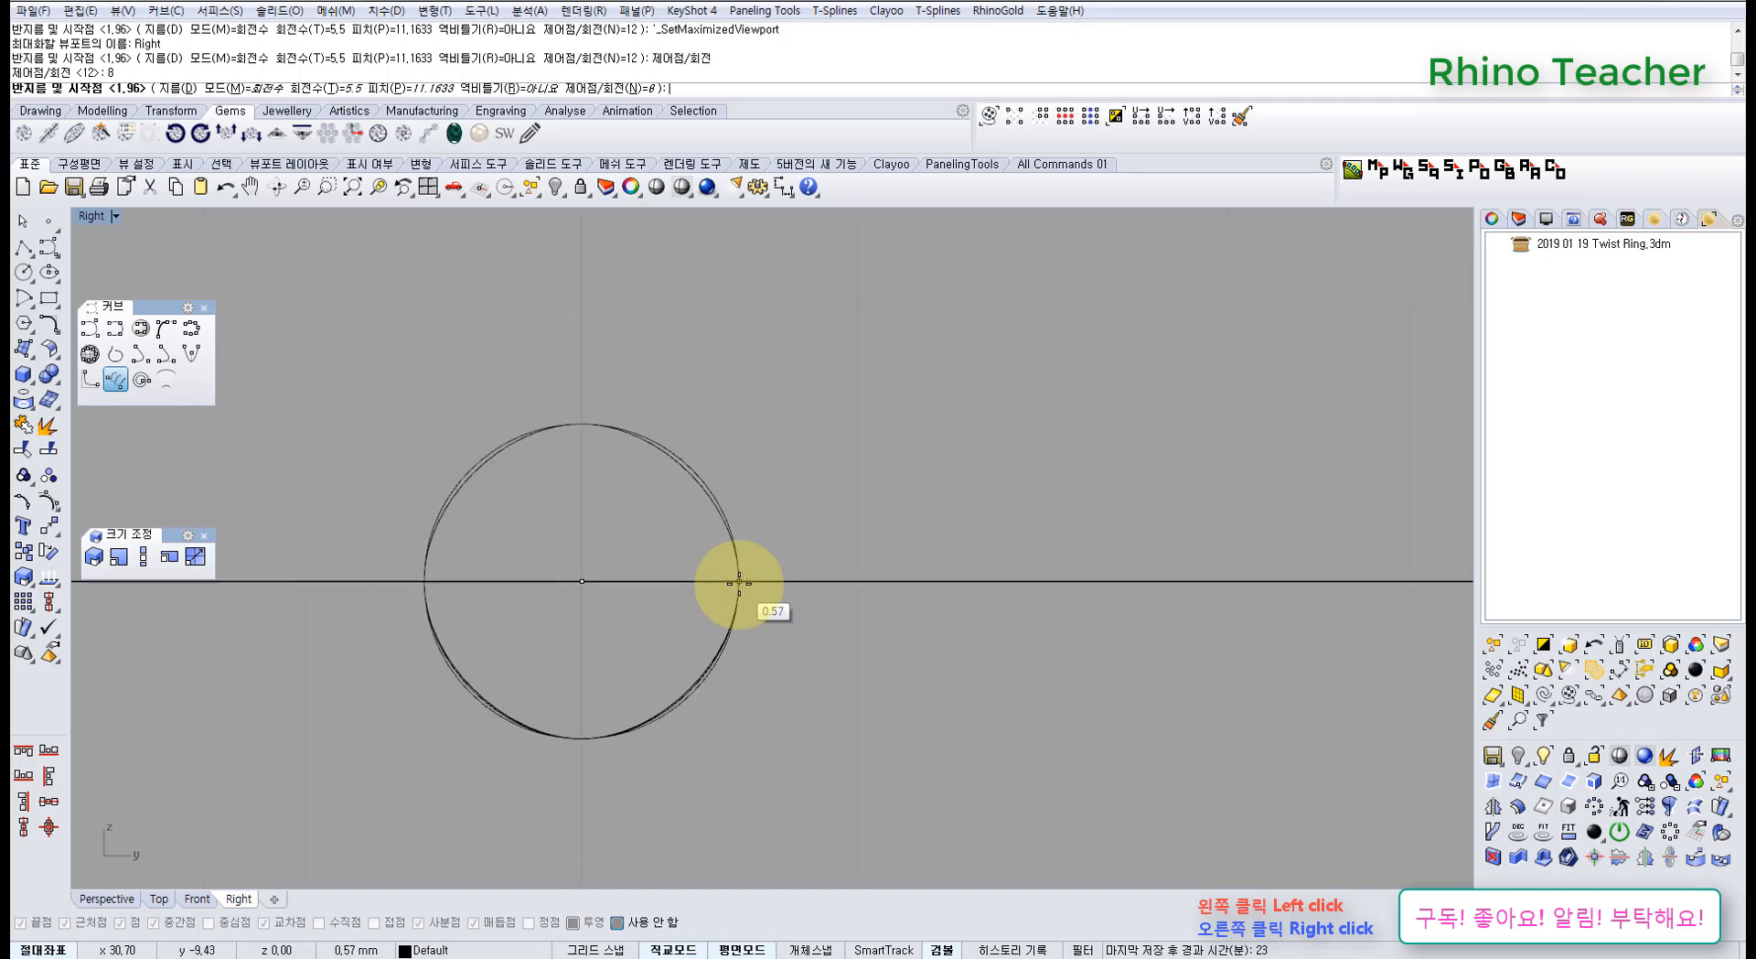
scroll(713, 586, "up", 4)
left_click(804, 588)
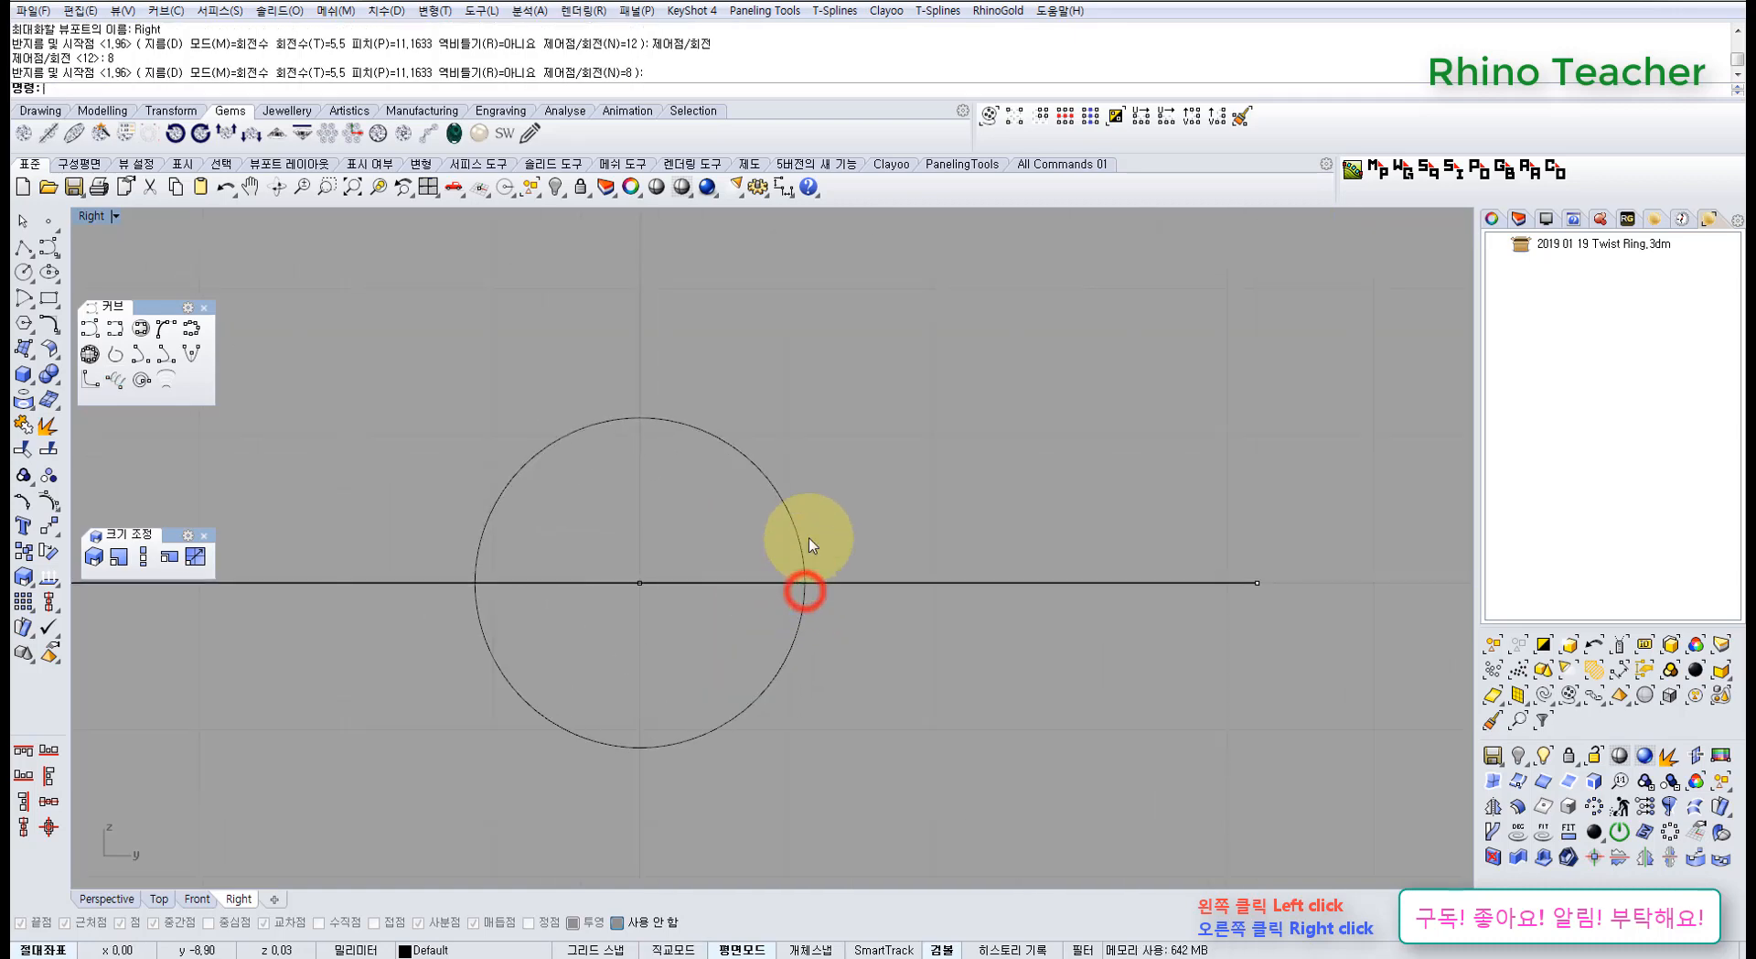
Polar array the helix around its axis in the Right view with 2 items over 360 degrees
left_click_drag(688, 419, 512, 502)
key("ctrl+z")
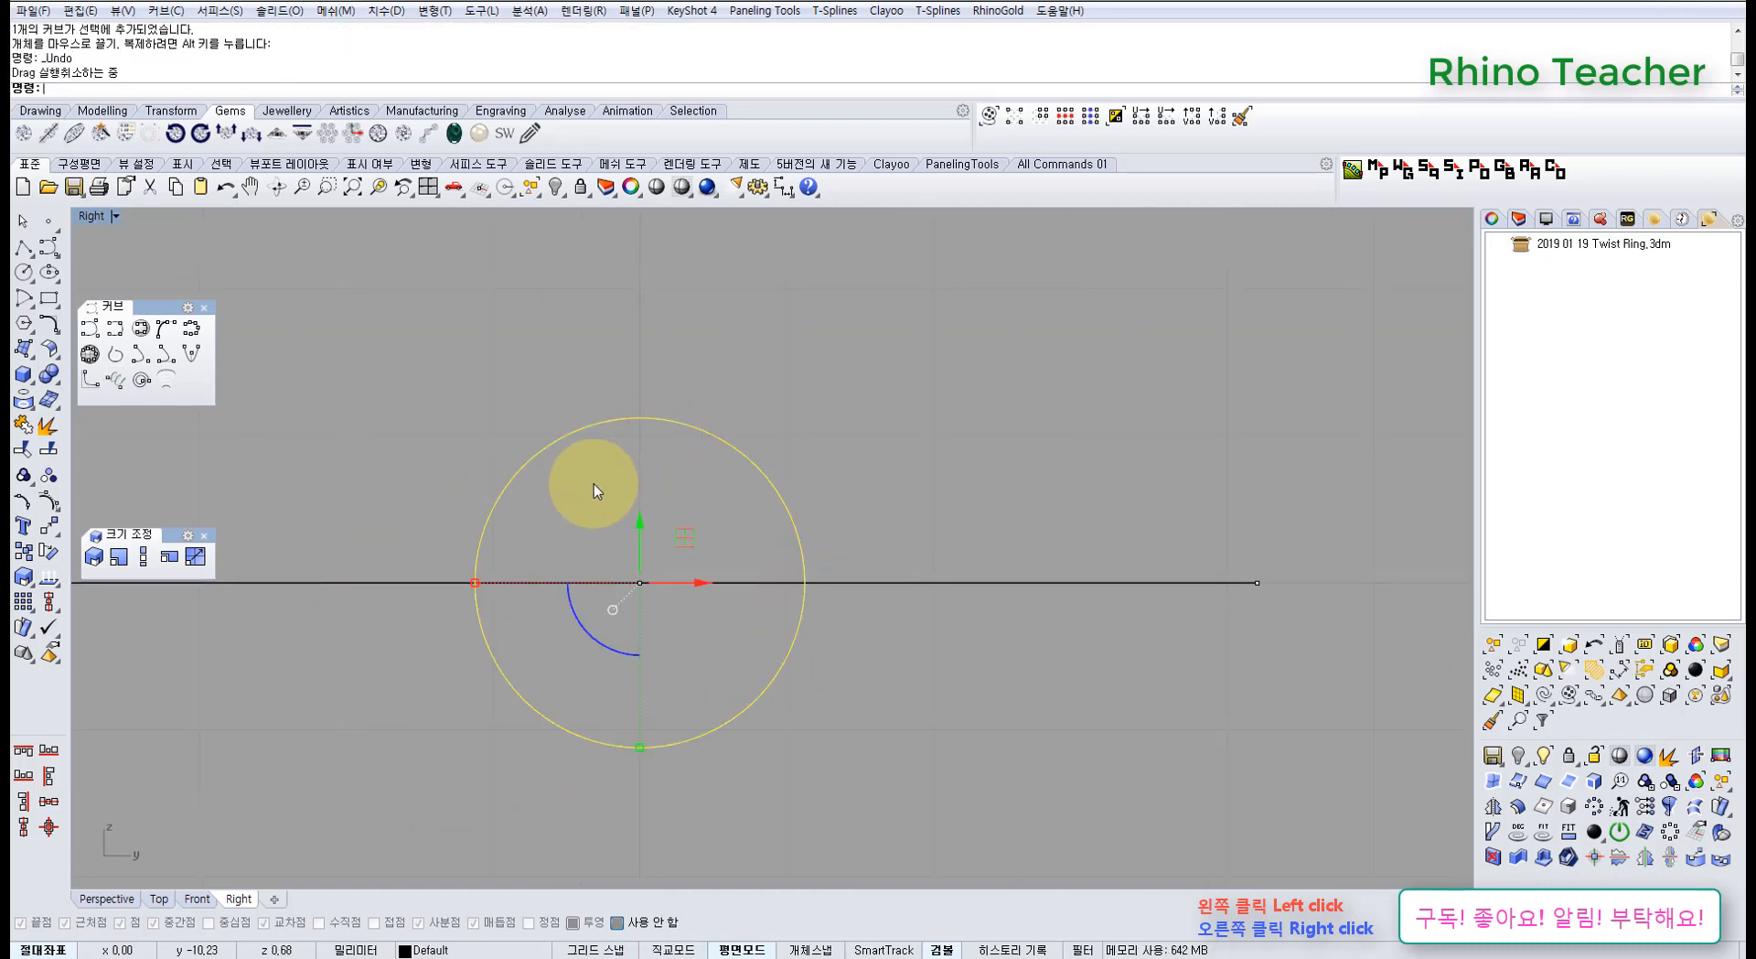
key("ctrl+F1")
right_click_drag(580, 560, 555, 574)
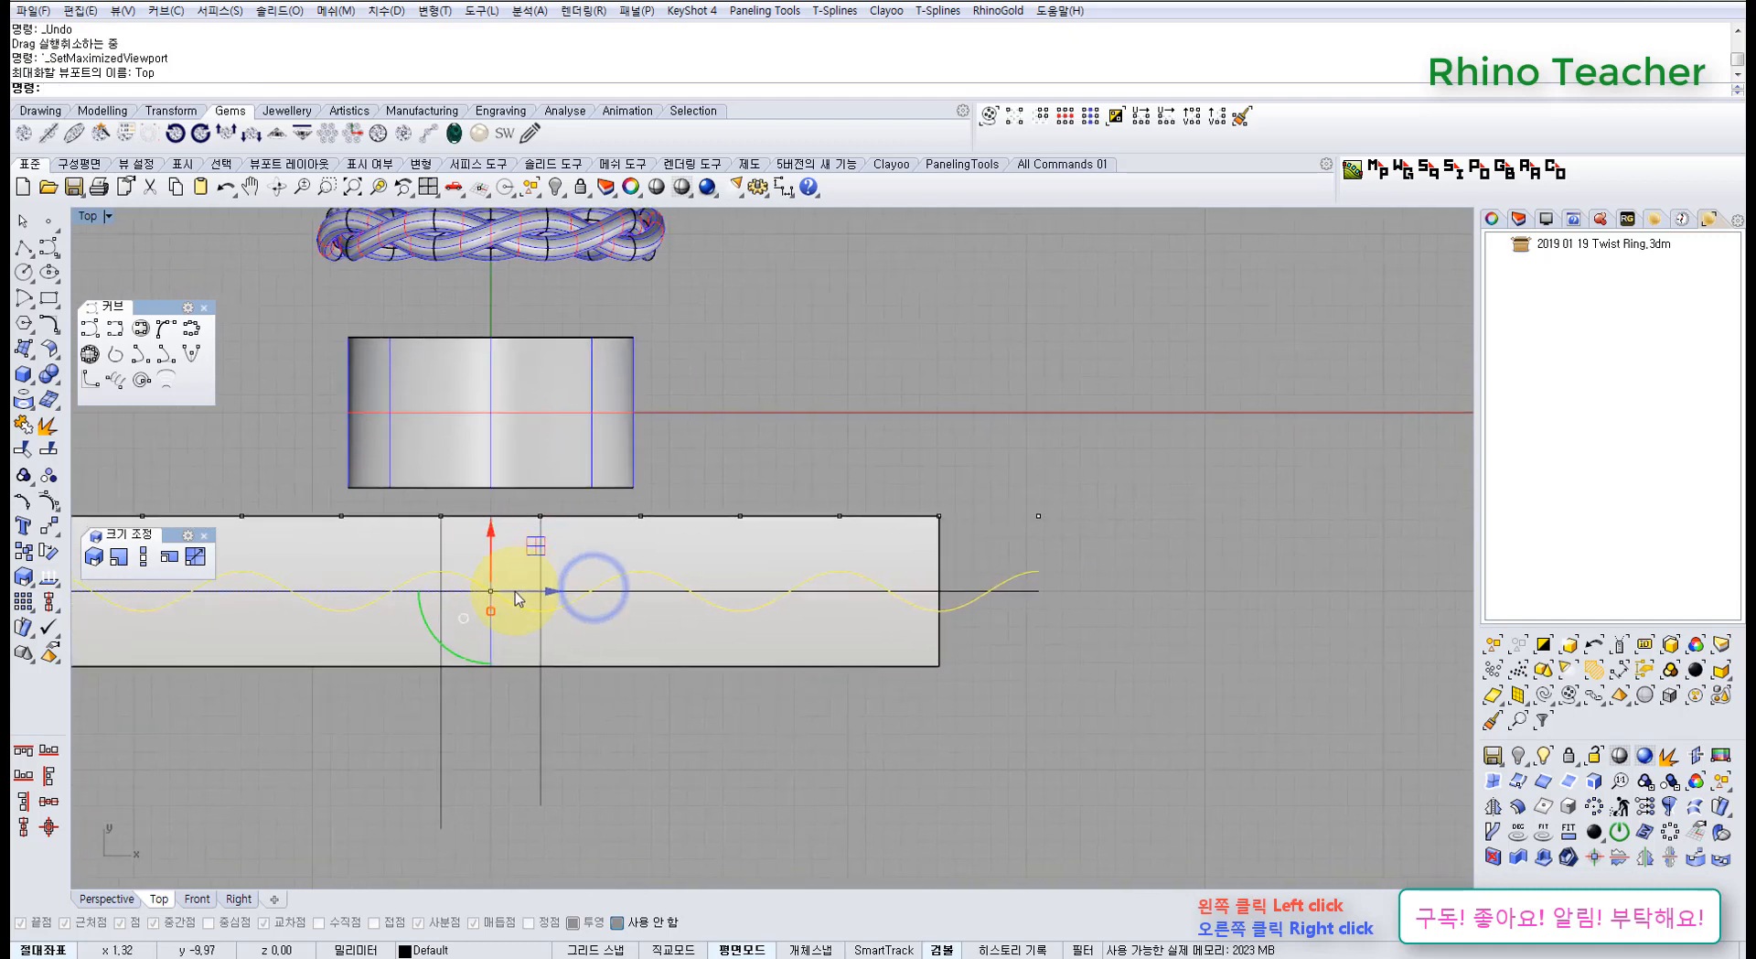
key("ctrl+F3")
middle_click(662, 628)
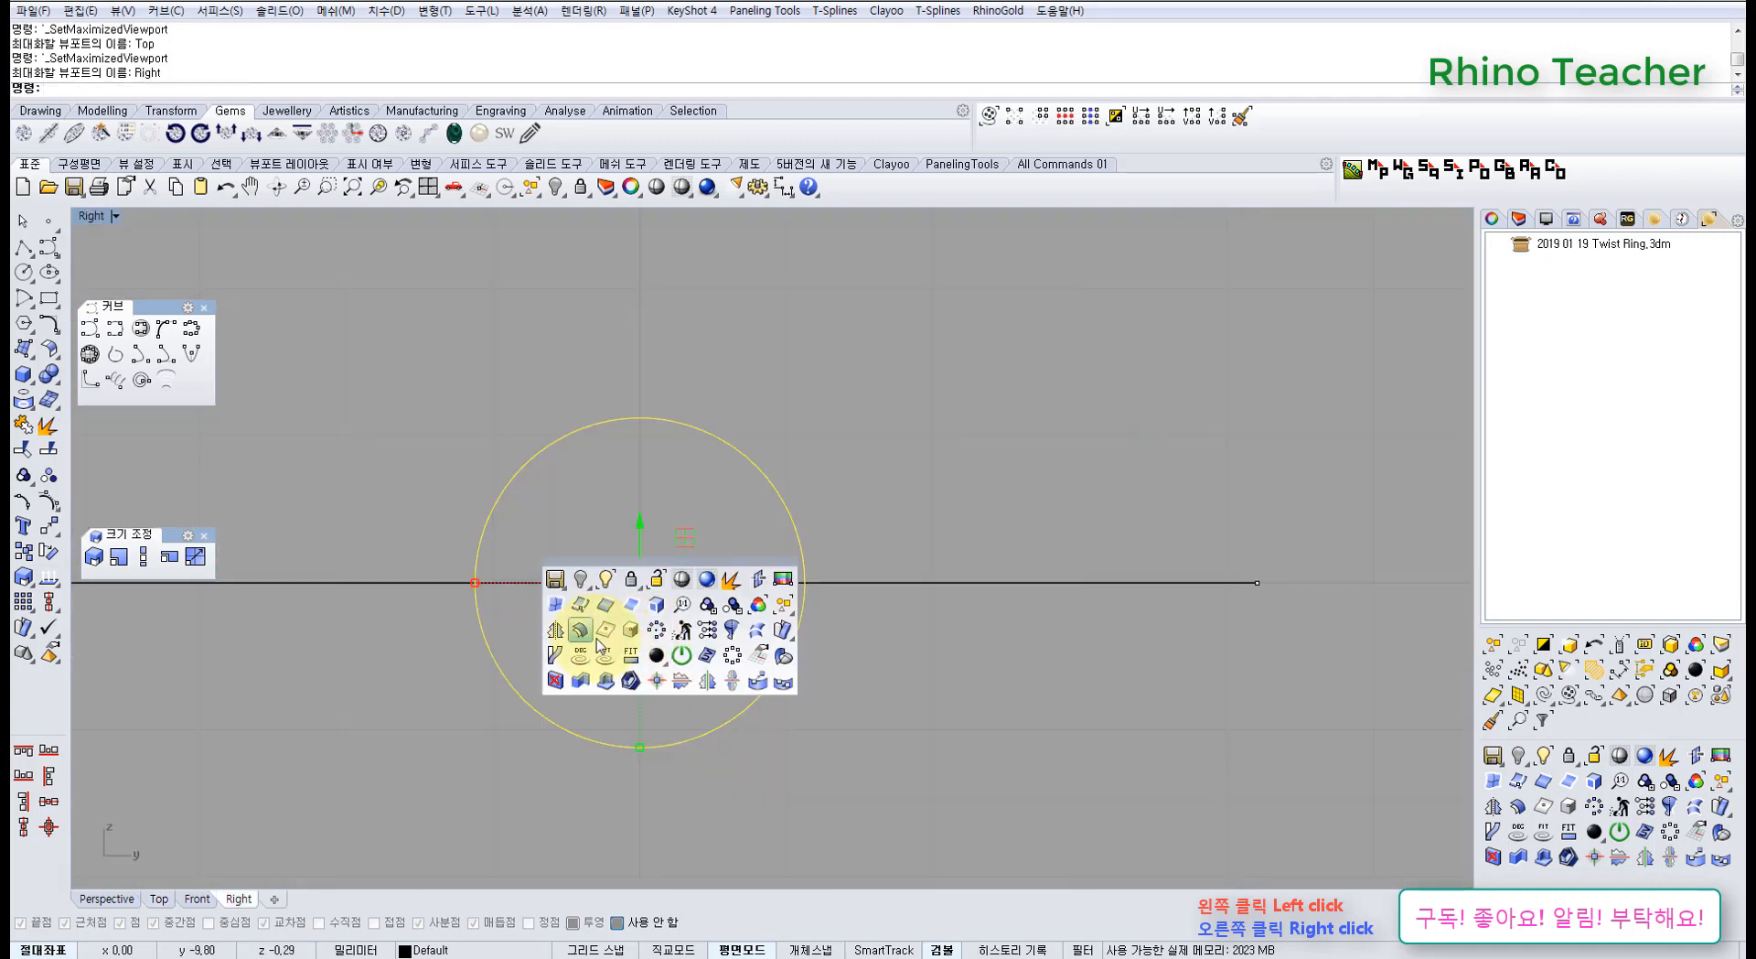
left_click(657, 630)
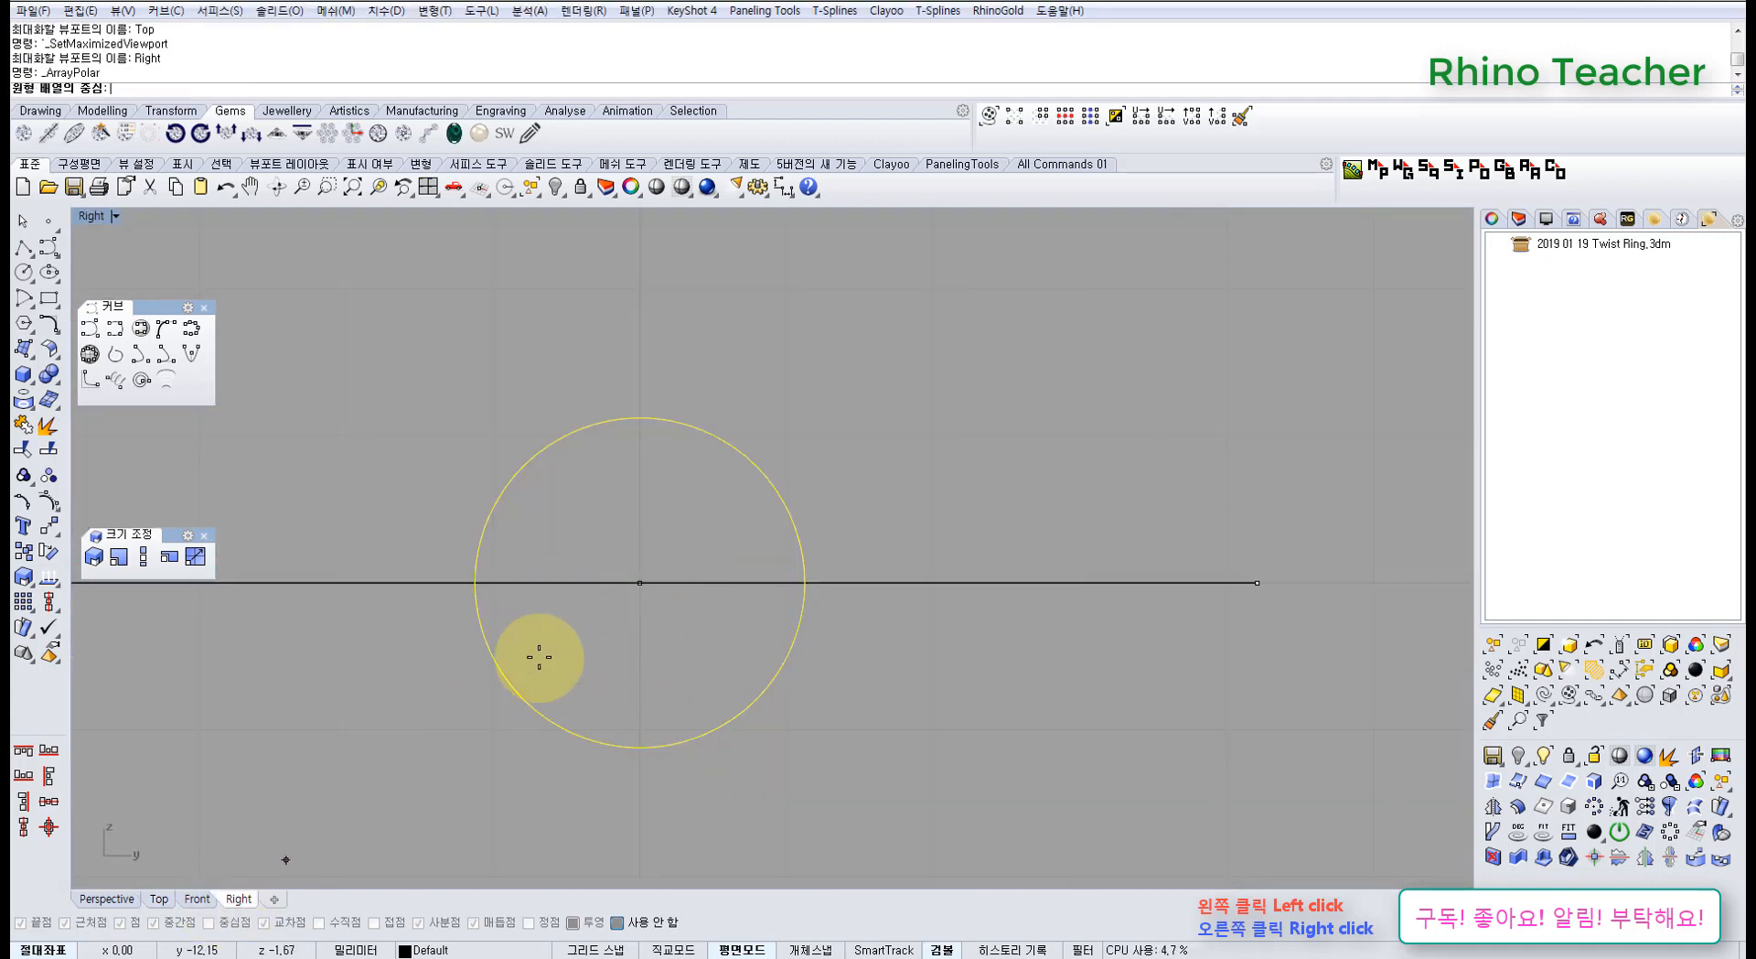
left_click(638, 582)
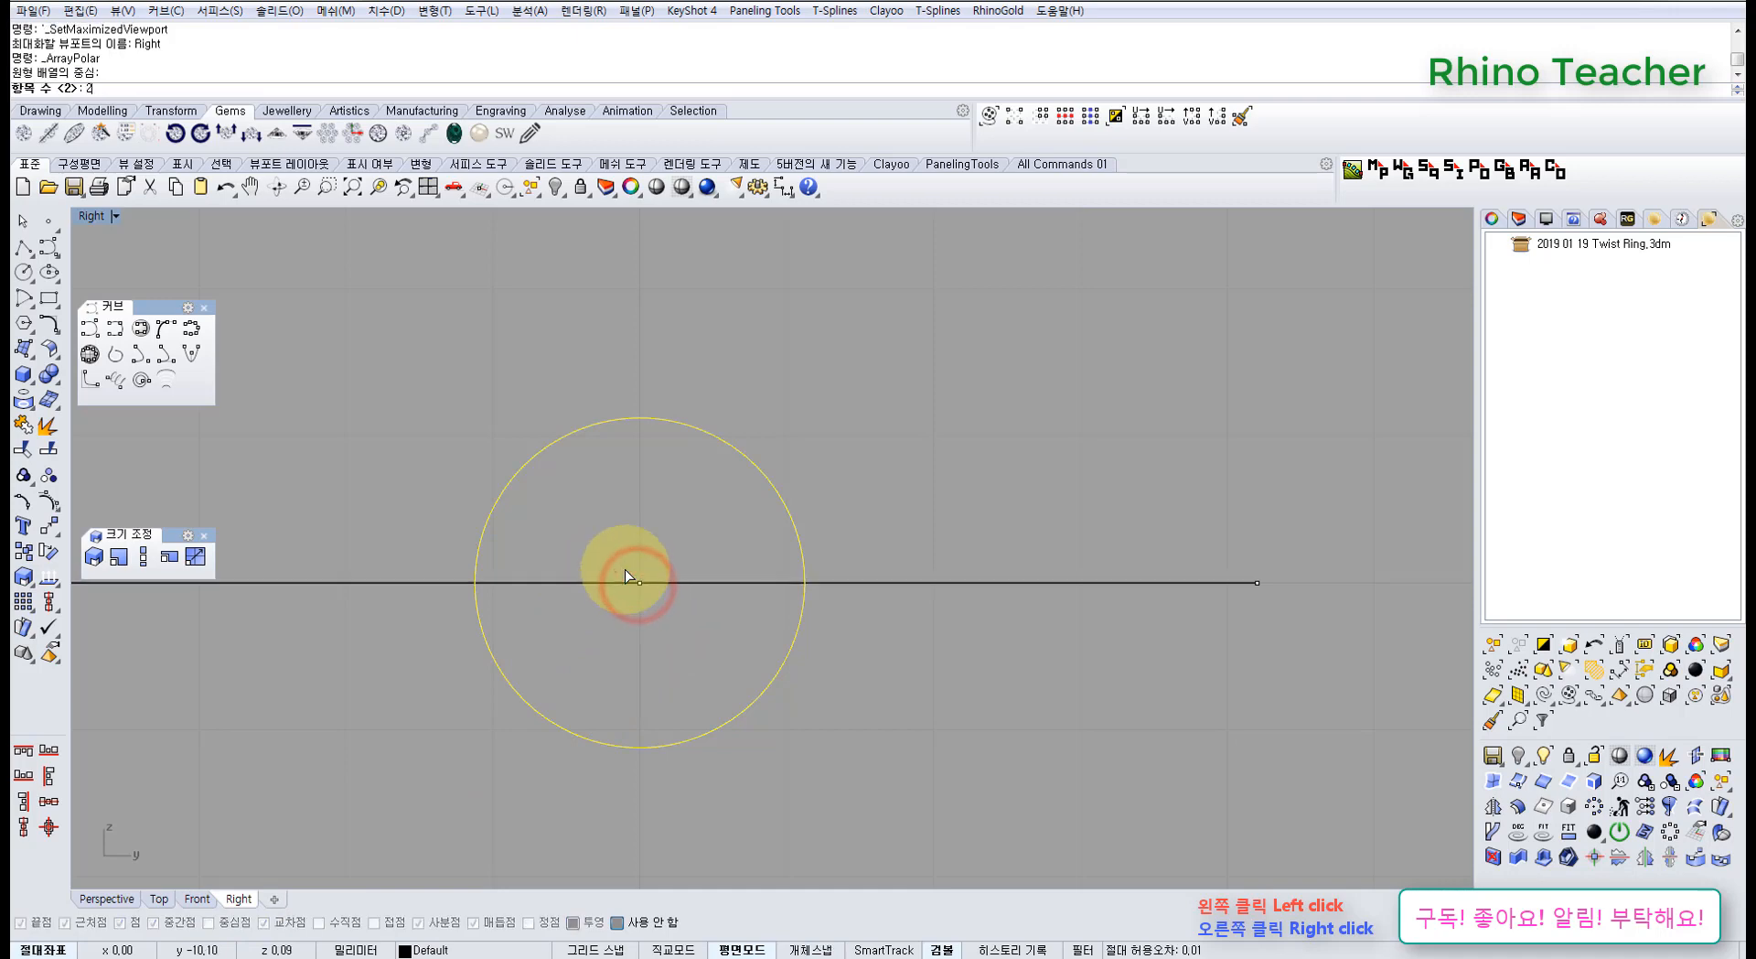
type("2")
key("Return")
key("Return")
Select both the original helix and its arrayed copy in the Top view
key("ctrl+F1")
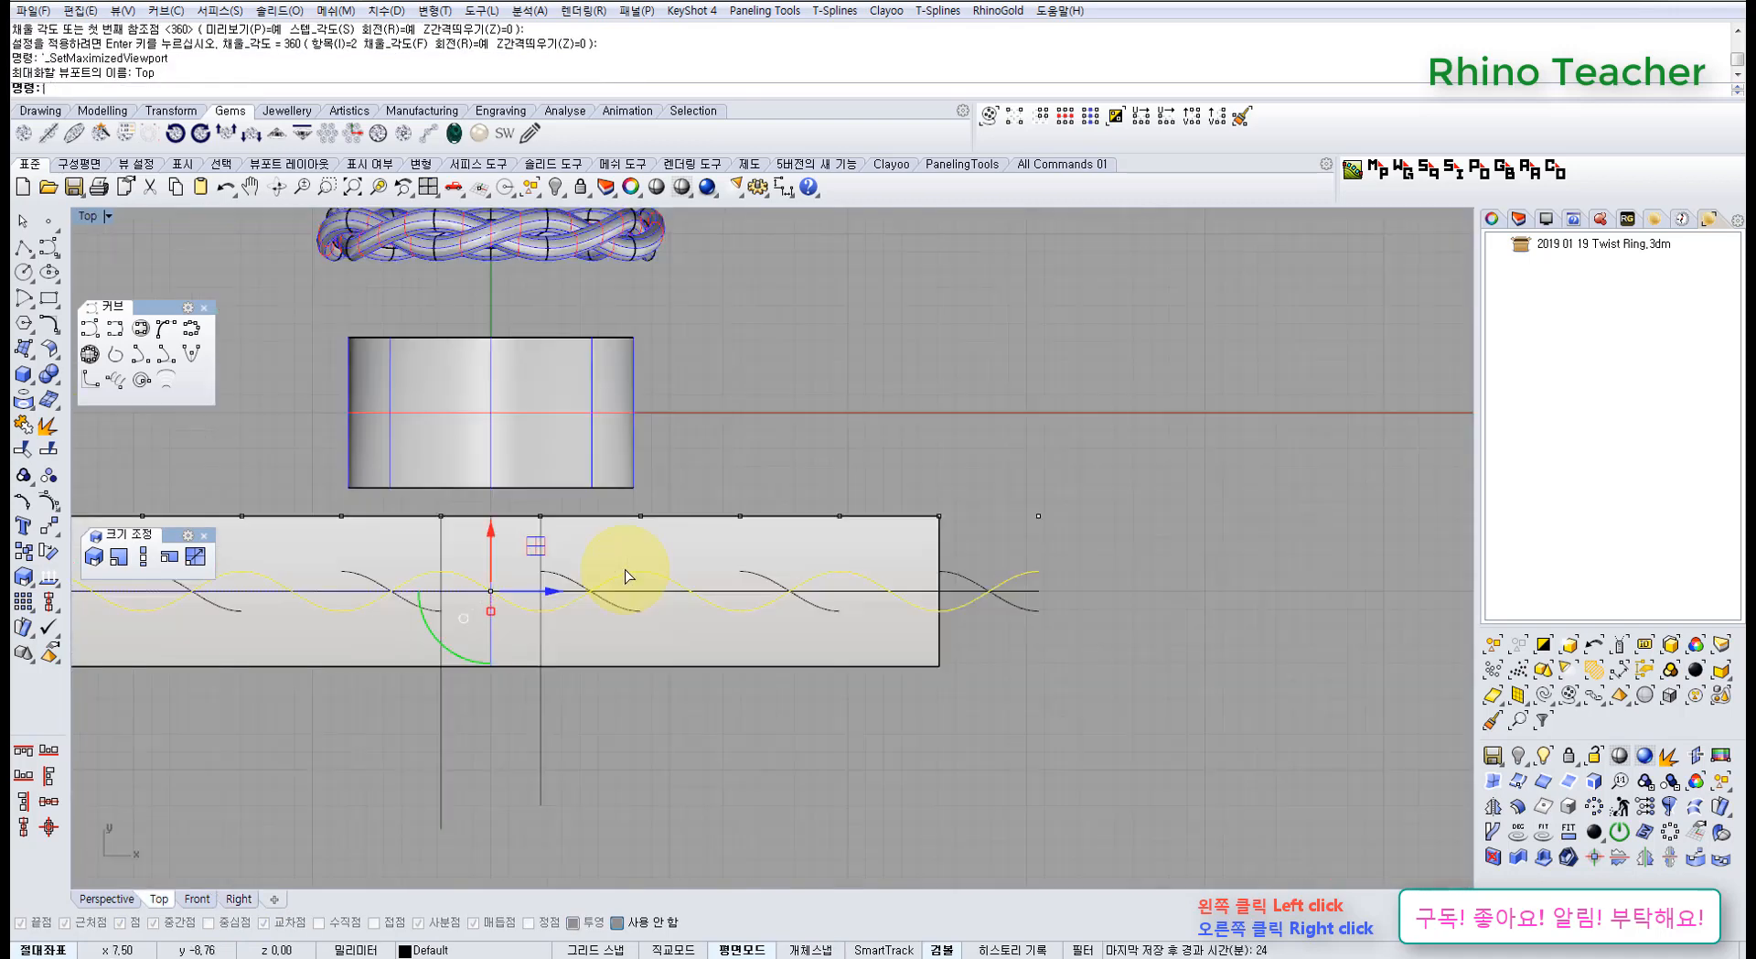
right_click_drag(705, 623, 862, 550)
left_click(1133, 608)
scroll(1145, 488, "up", 6)
left_click_drag(1145, 485, 1108, 549)
left_click_drag(1108, 617, 1072, 572)
scroll(986, 590, "down", 3)
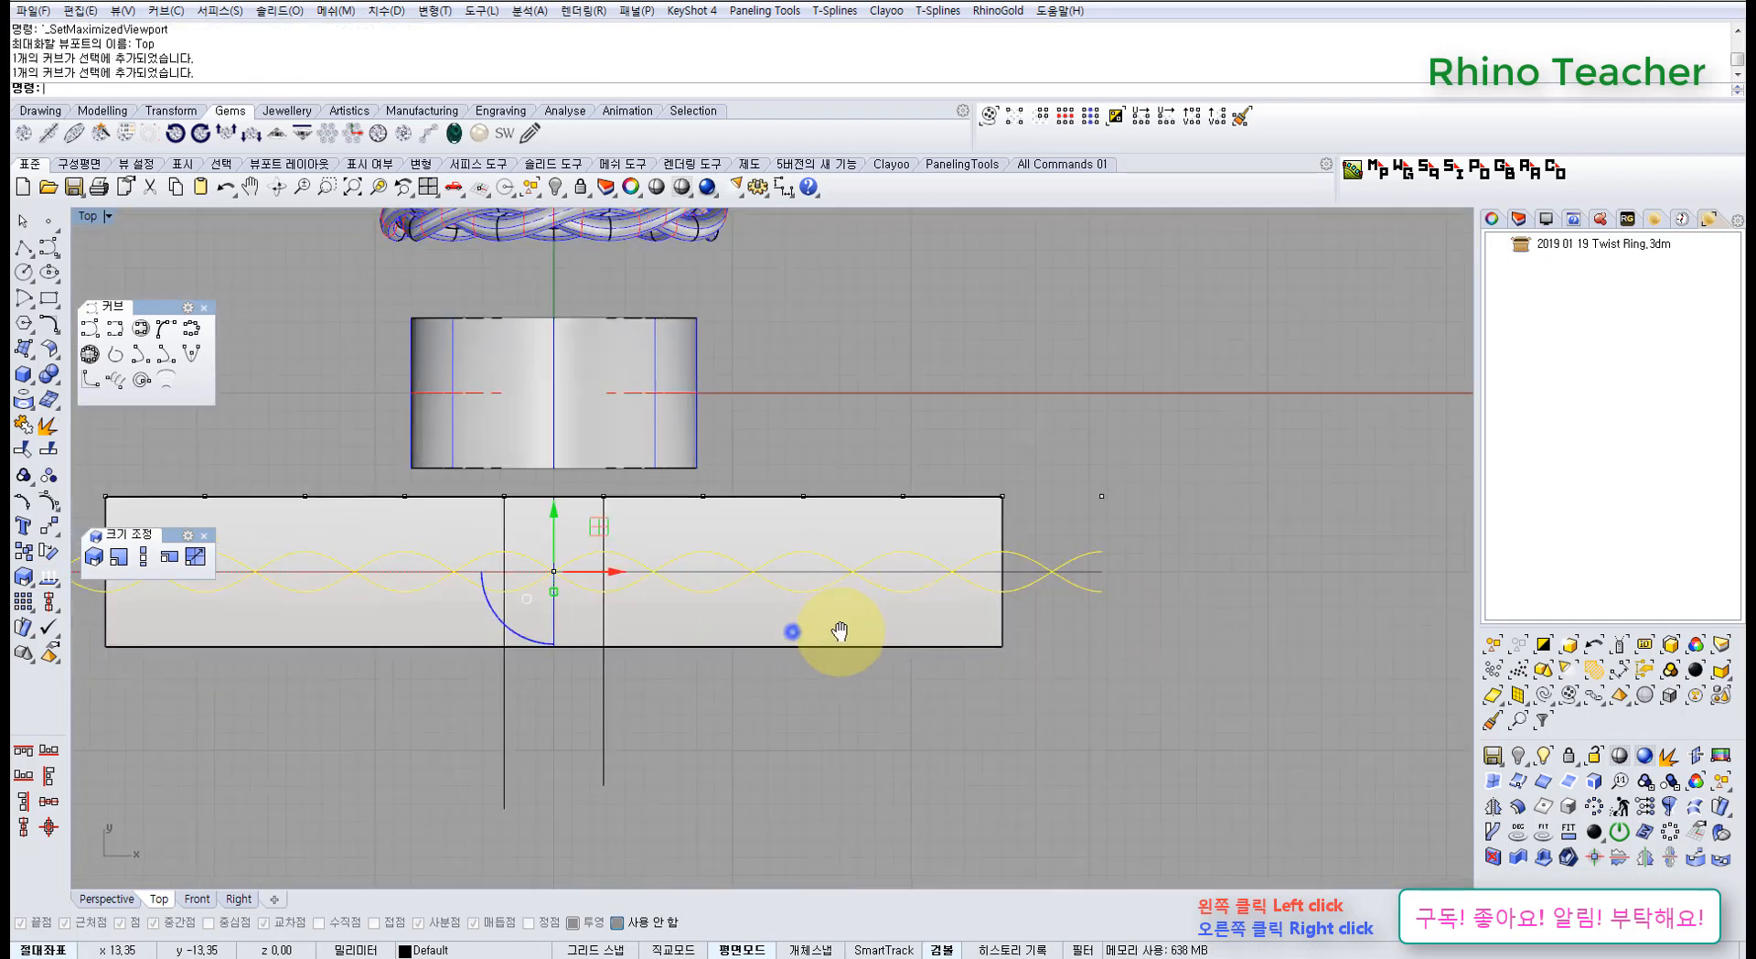
Try piping both helices with a 2 mm diameter and flat caps, check the thickness, and undo the pipes
right_click_drag(796, 629, 887, 785)
left_click(22, 379)
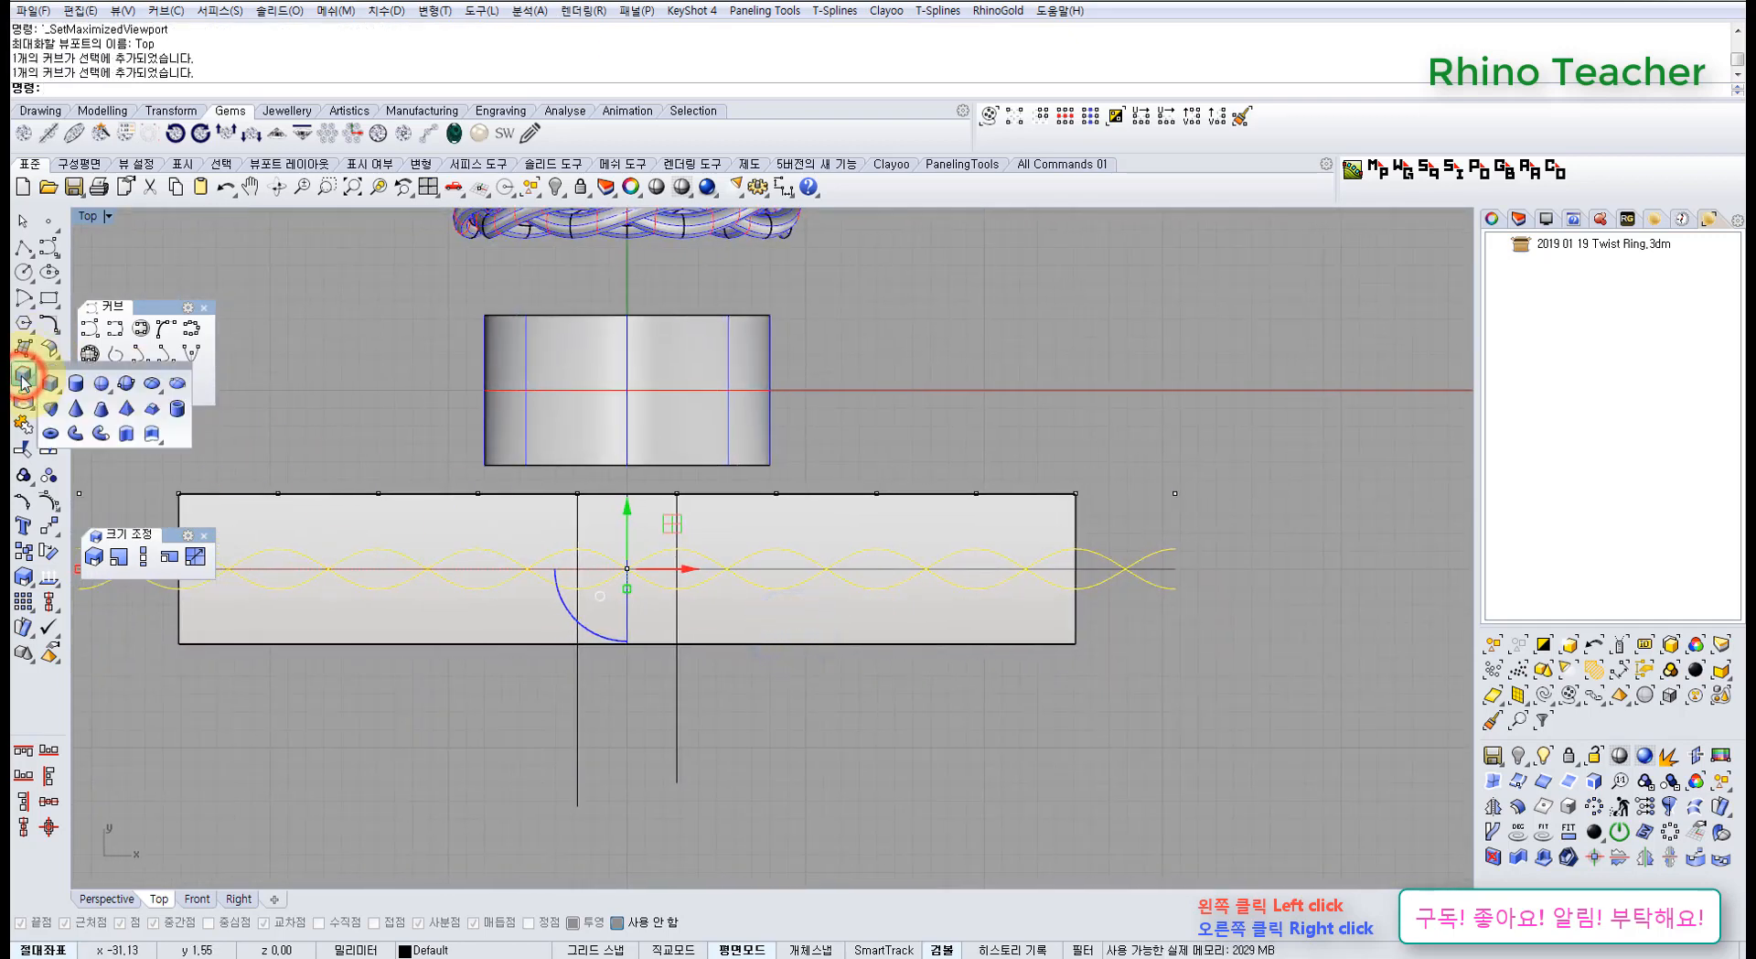
left_click(77, 434)
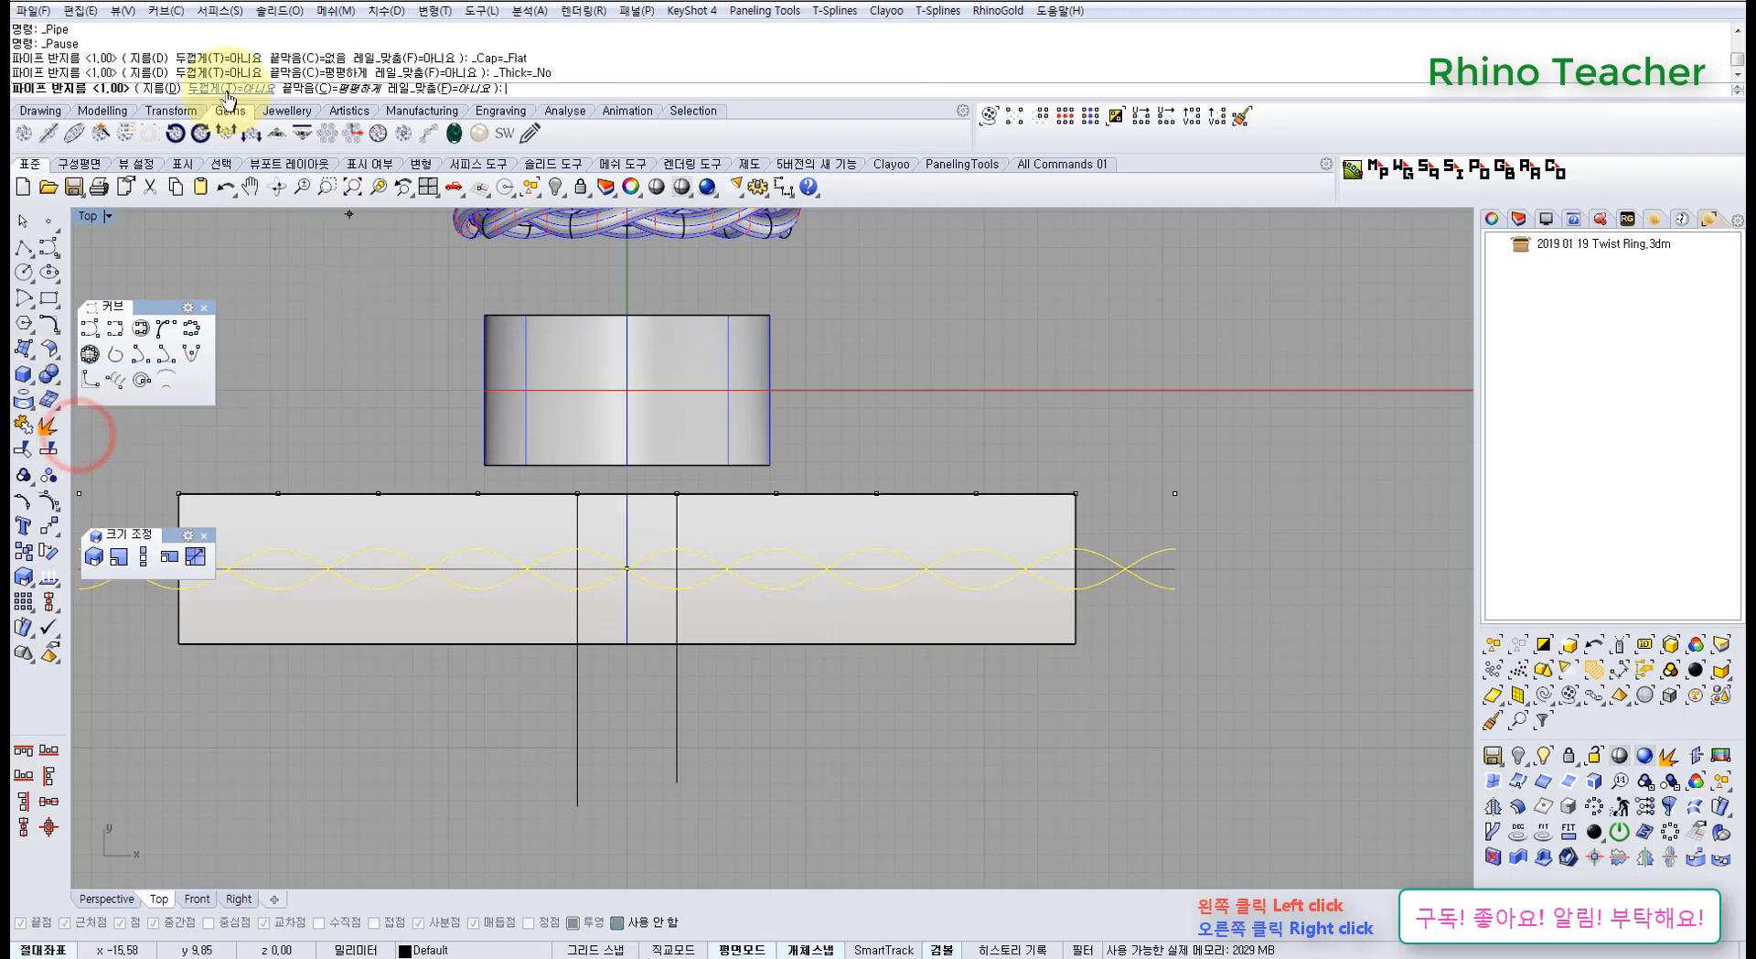
left_click(161, 89)
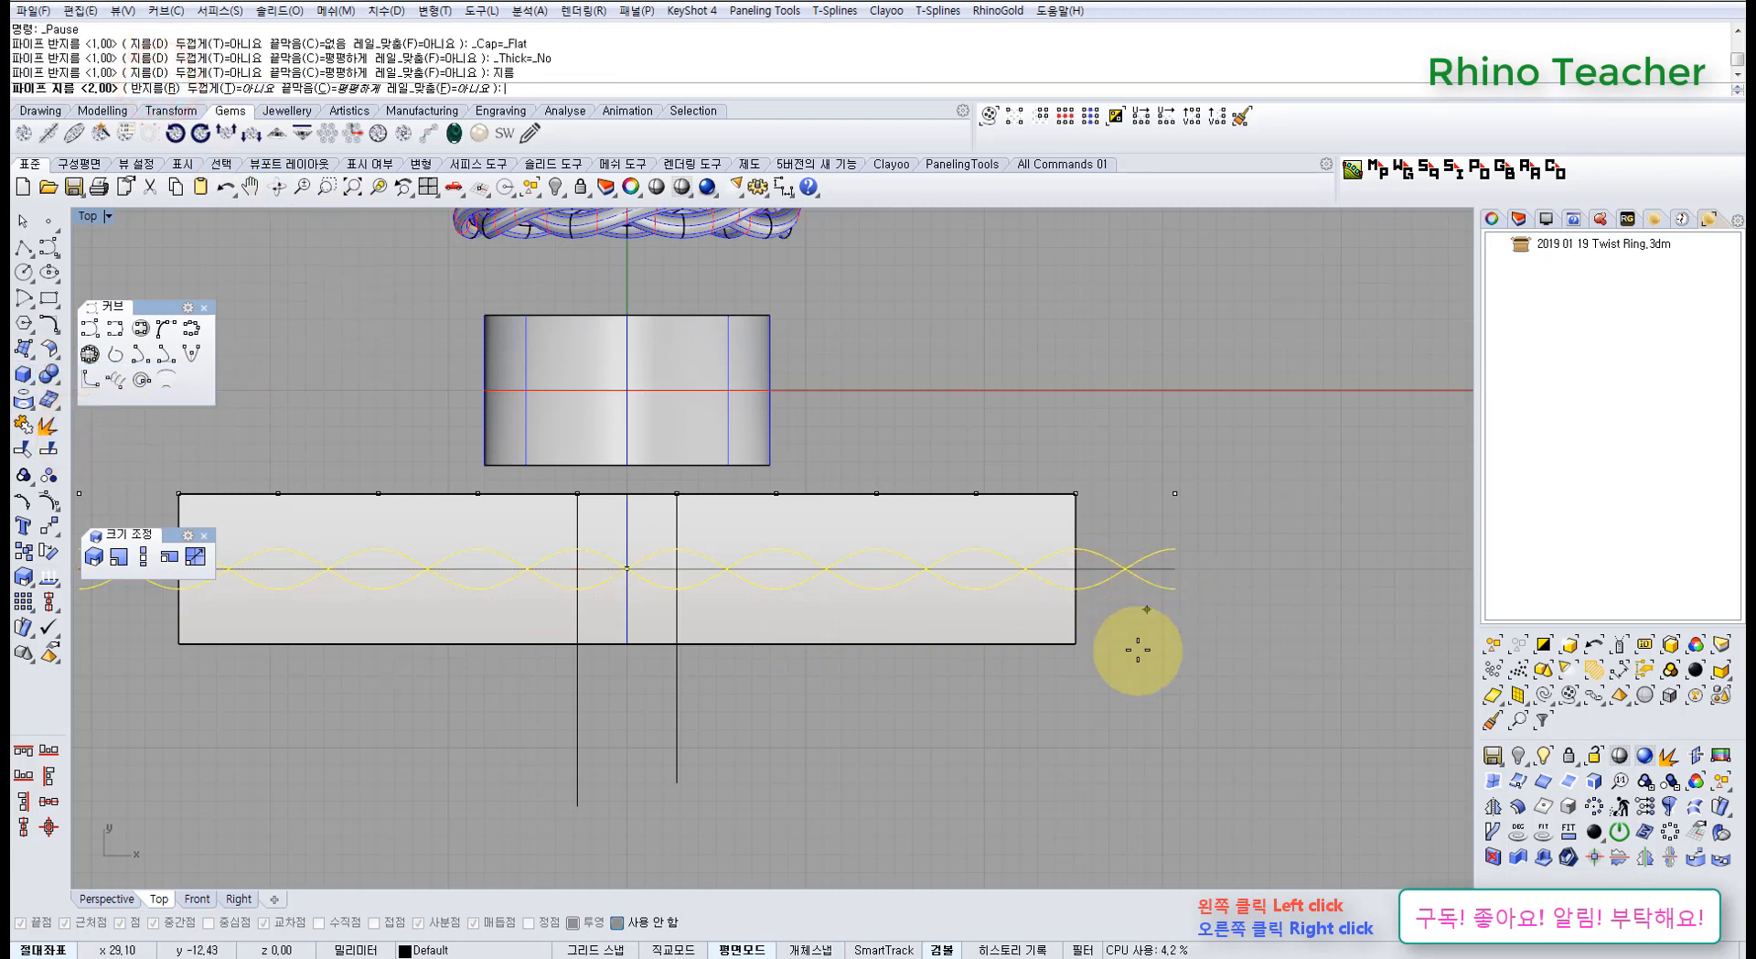
right_click(1170, 692)
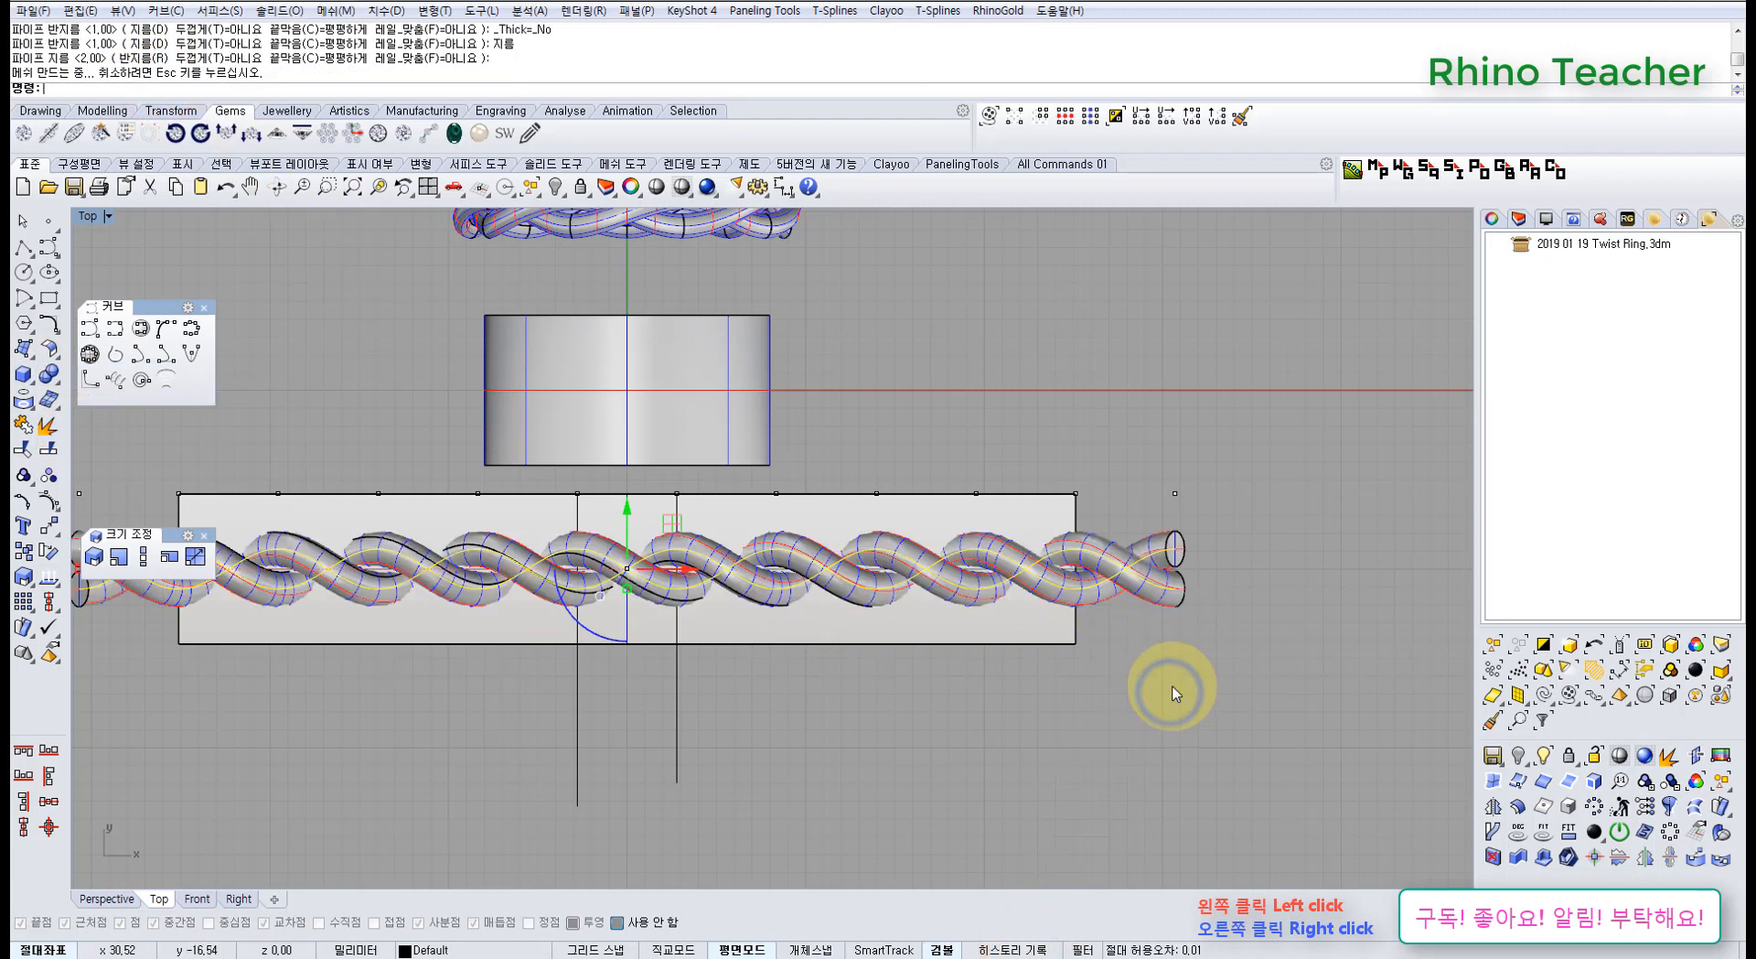
scroll(1178, 684, "up", 1)
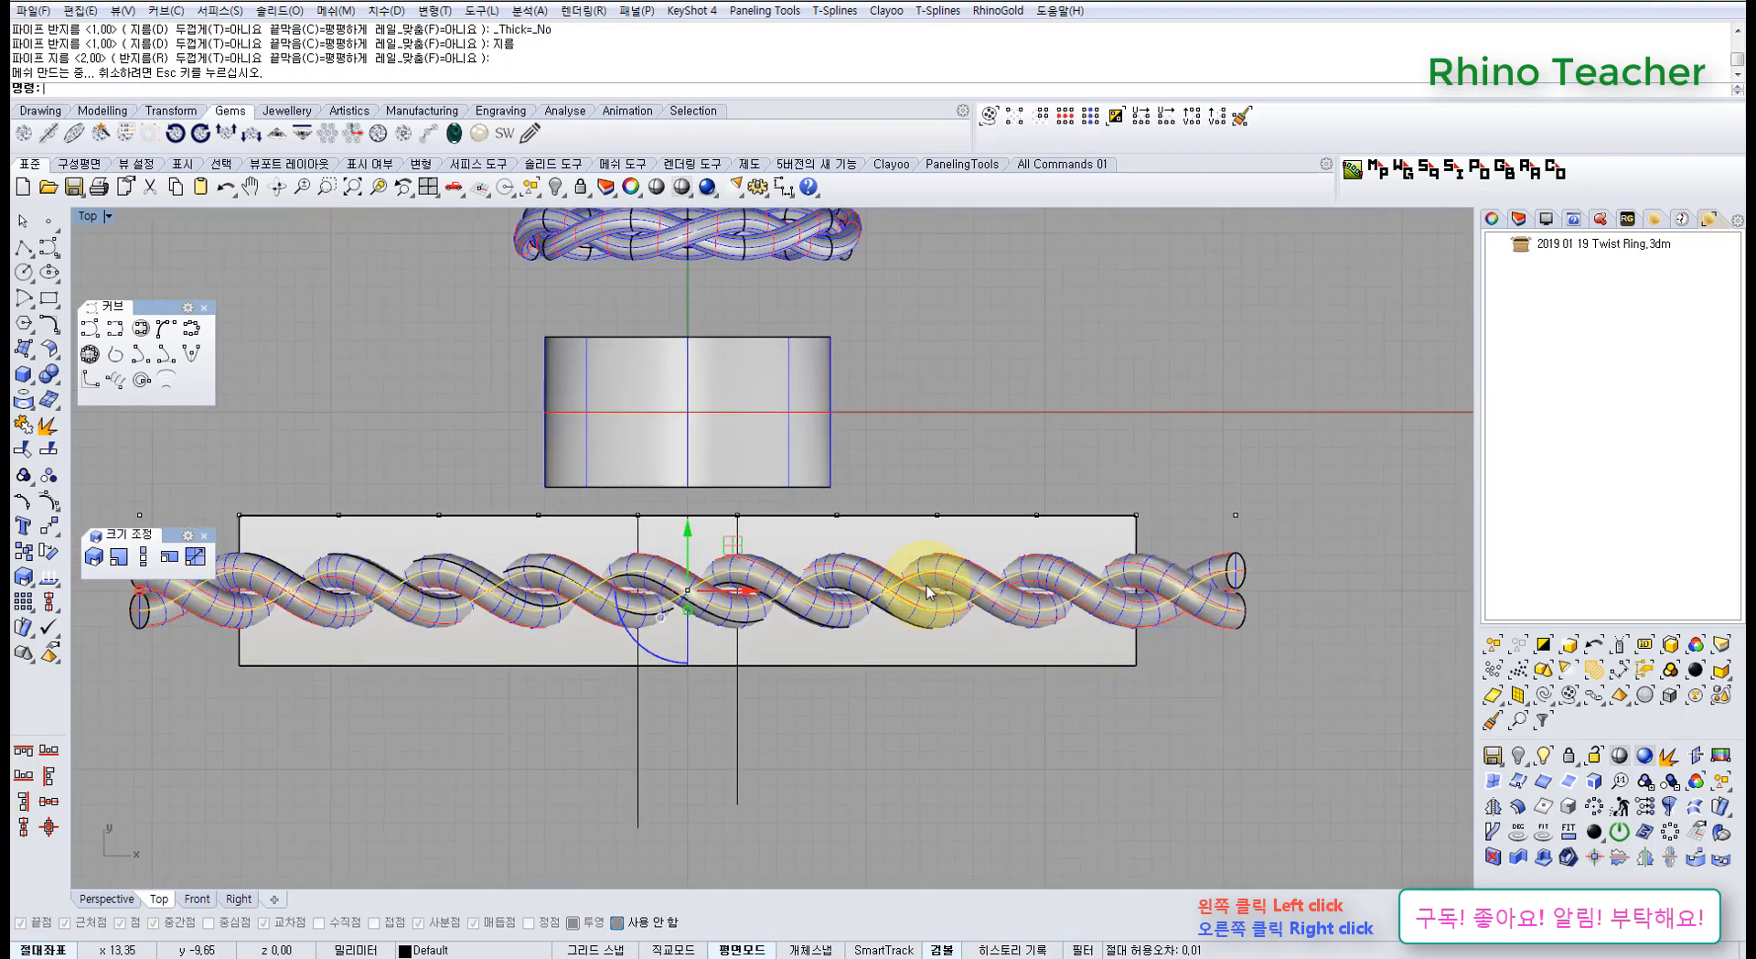
scroll(928, 590, "up", 3)
scroll(928, 590, "down", 3)
right_click_drag(924, 485, 880, 643)
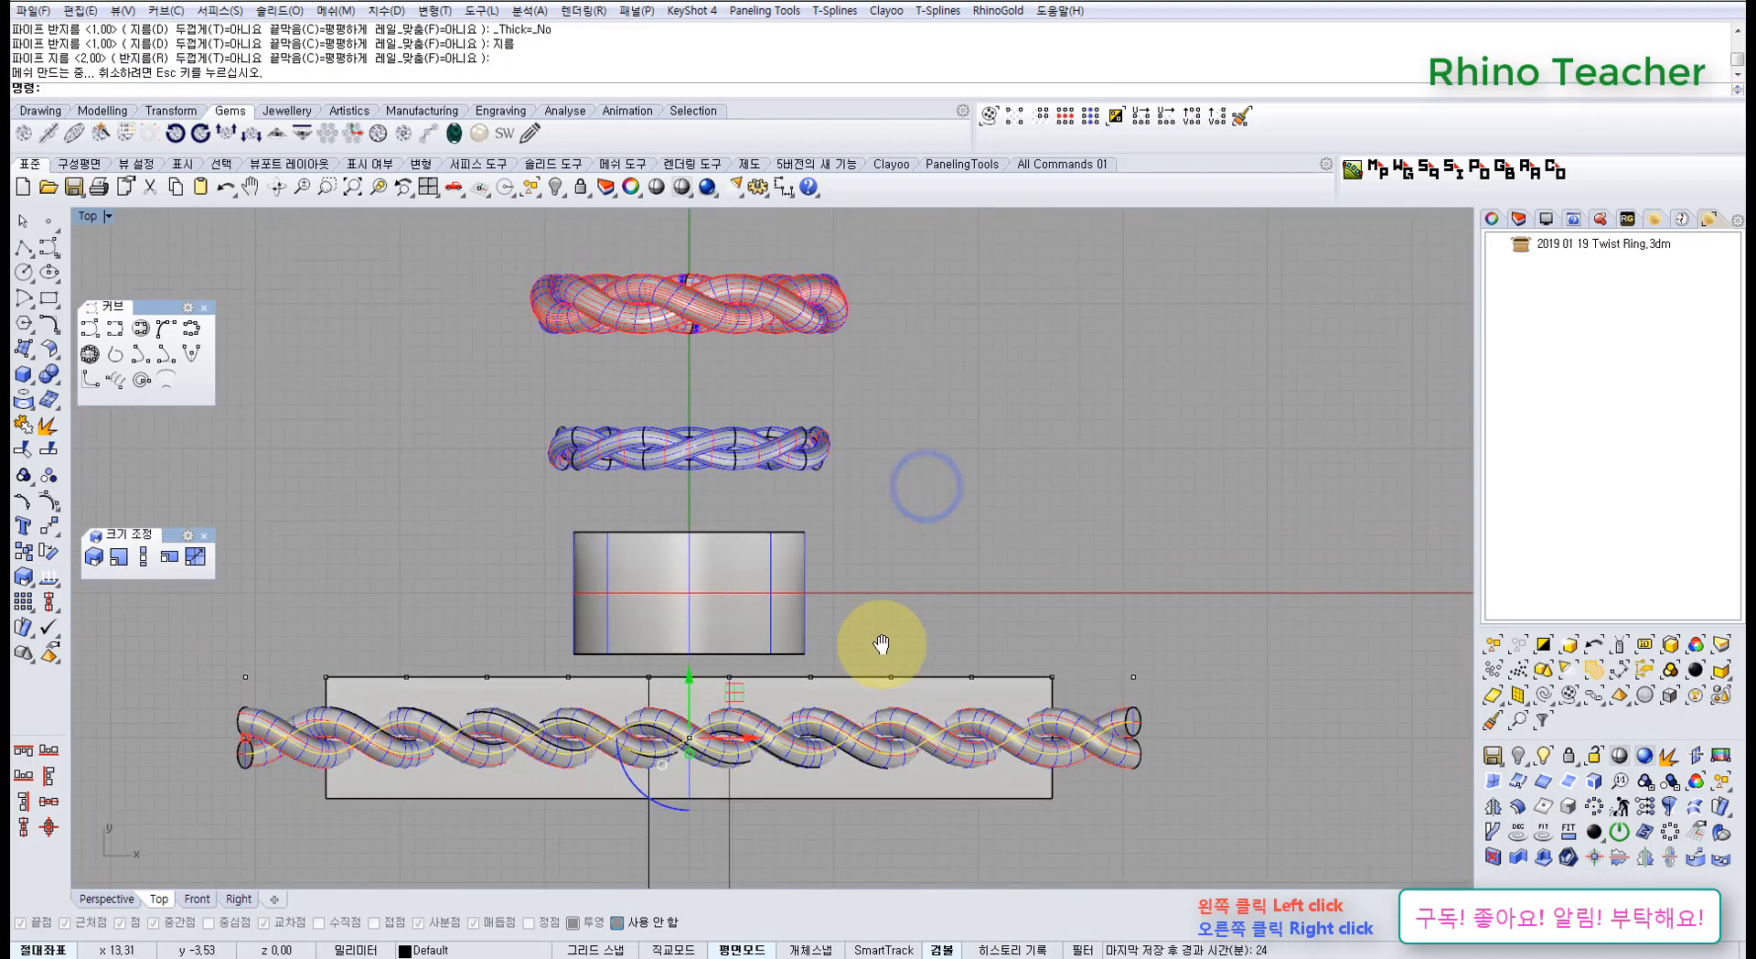
scroll(1132, 768, "up", 4)
key("ctrl+z")
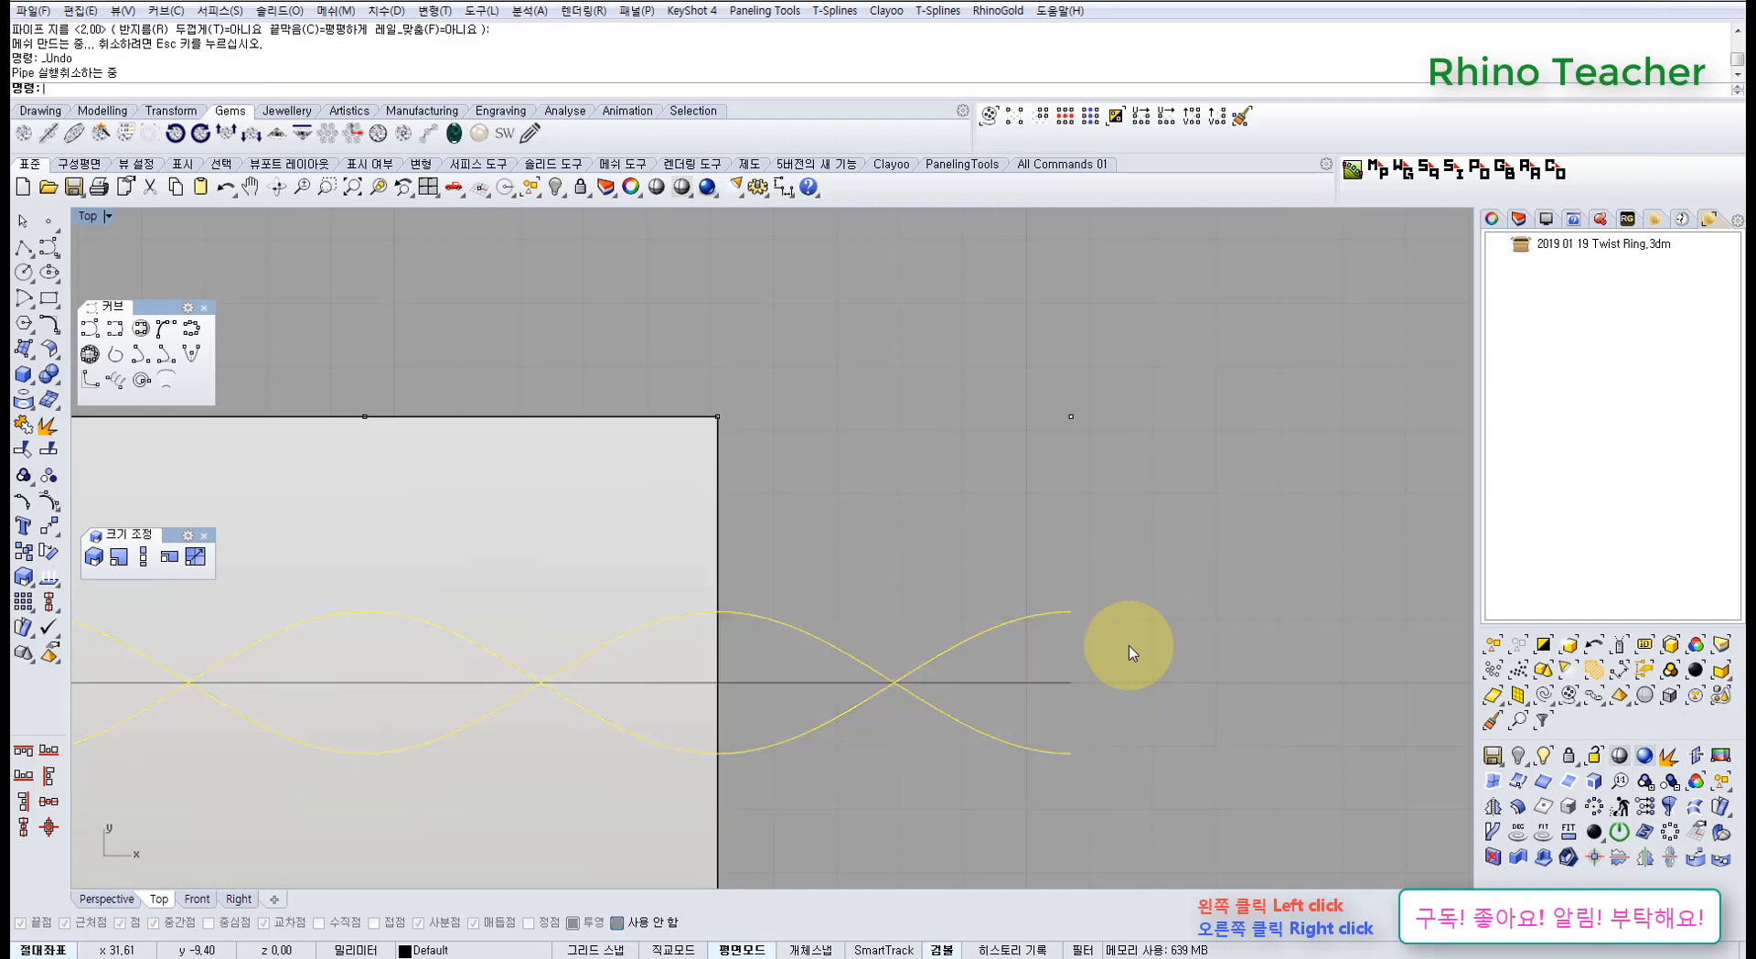
Turn on History recording and pipe both helices with a 1 mm diameter and flat caps
scroll(1027, 667, "down", 3)
right_click(1027, 664)
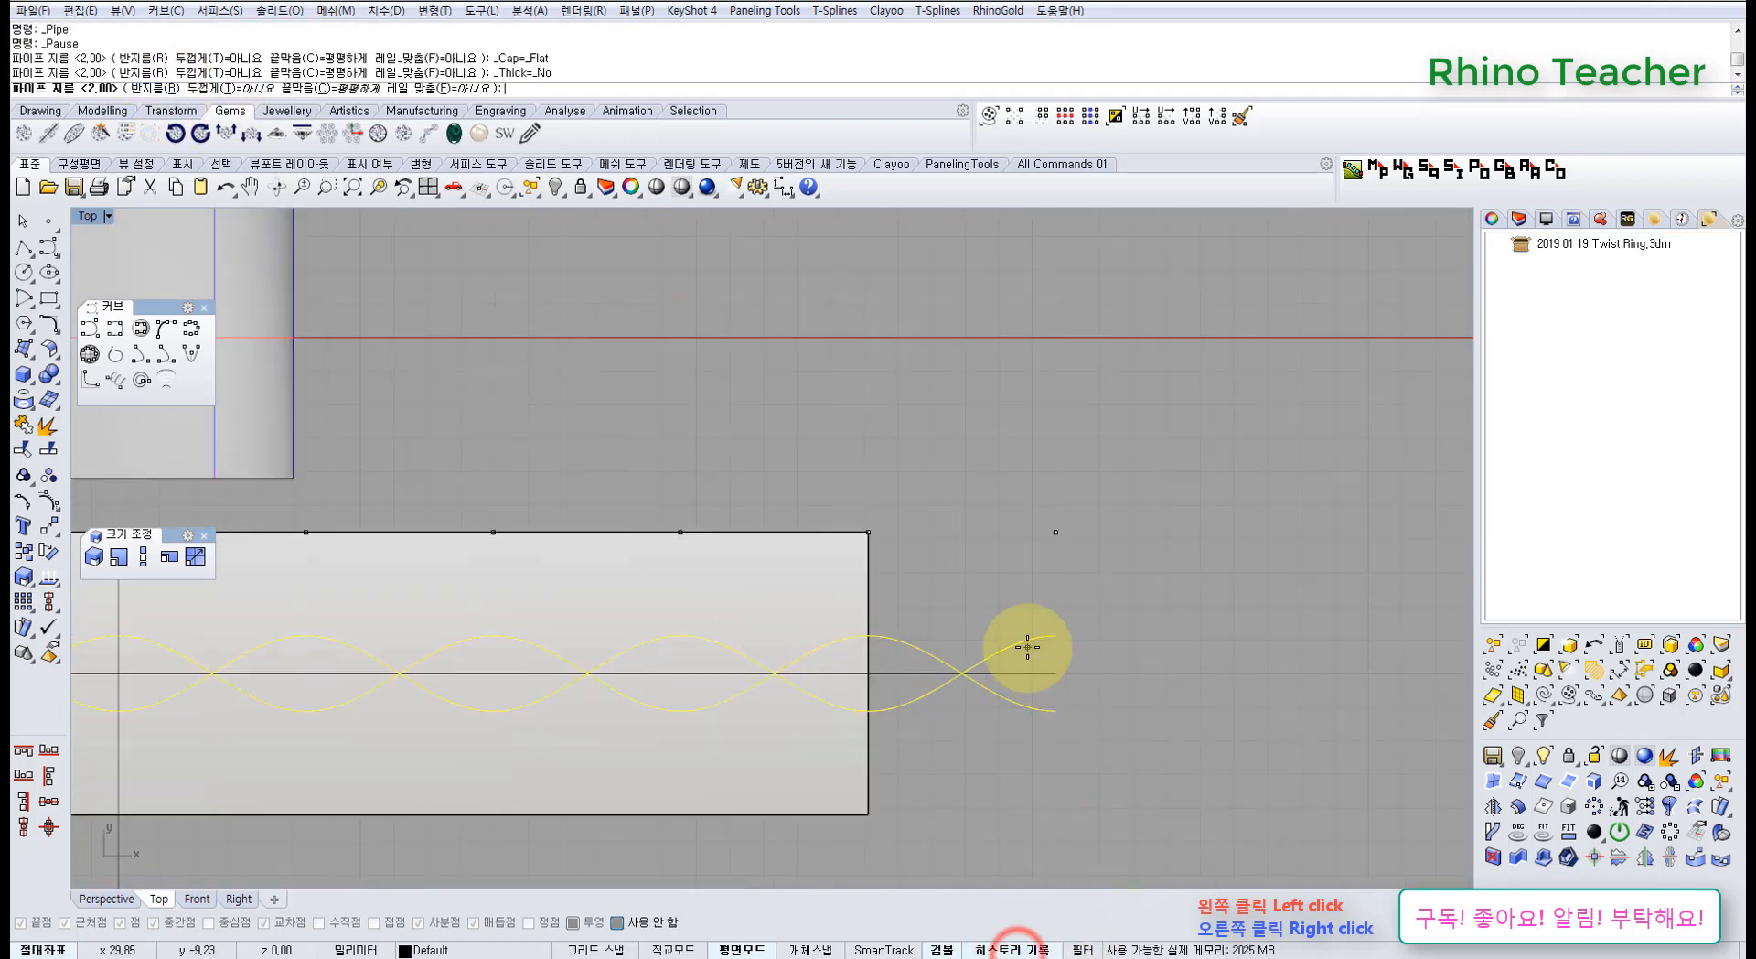
type("1")
key("Return")
scroll(1027, 645, "down", 3)
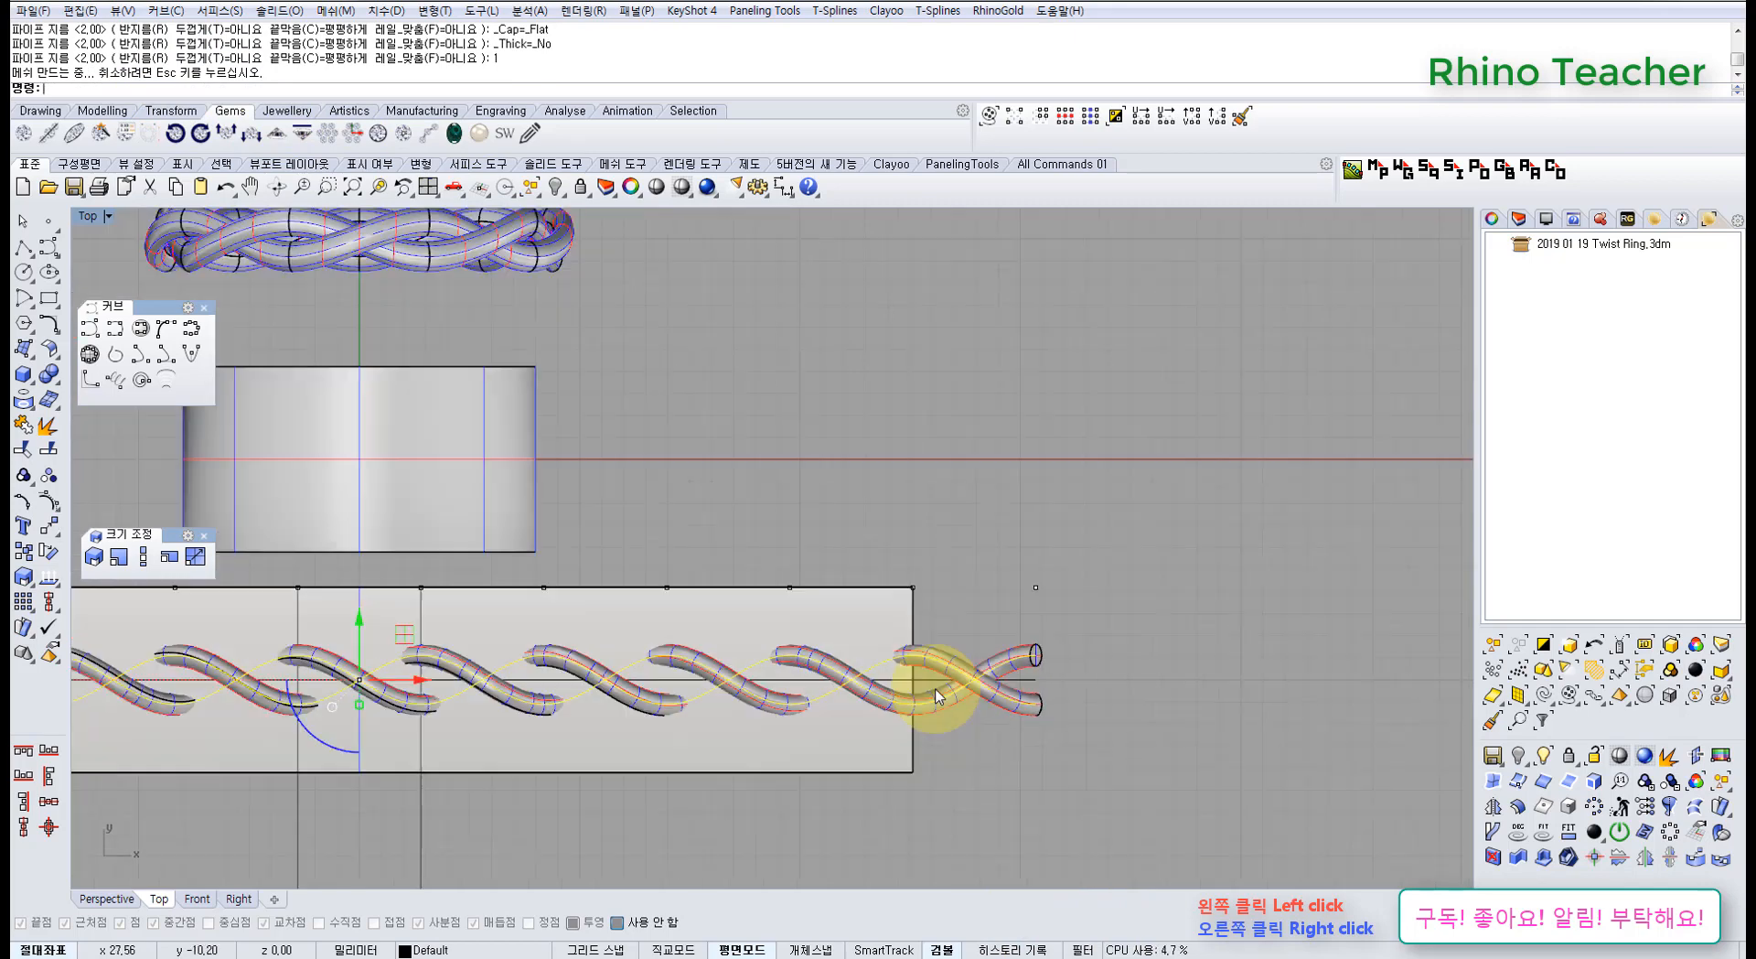
Scale both helices slightly across the flat strip's width in the Top view, letting the pipes follow through History
right_click_drag(901, 686, 823, 579)
scroll(860, 615, "up", 2)
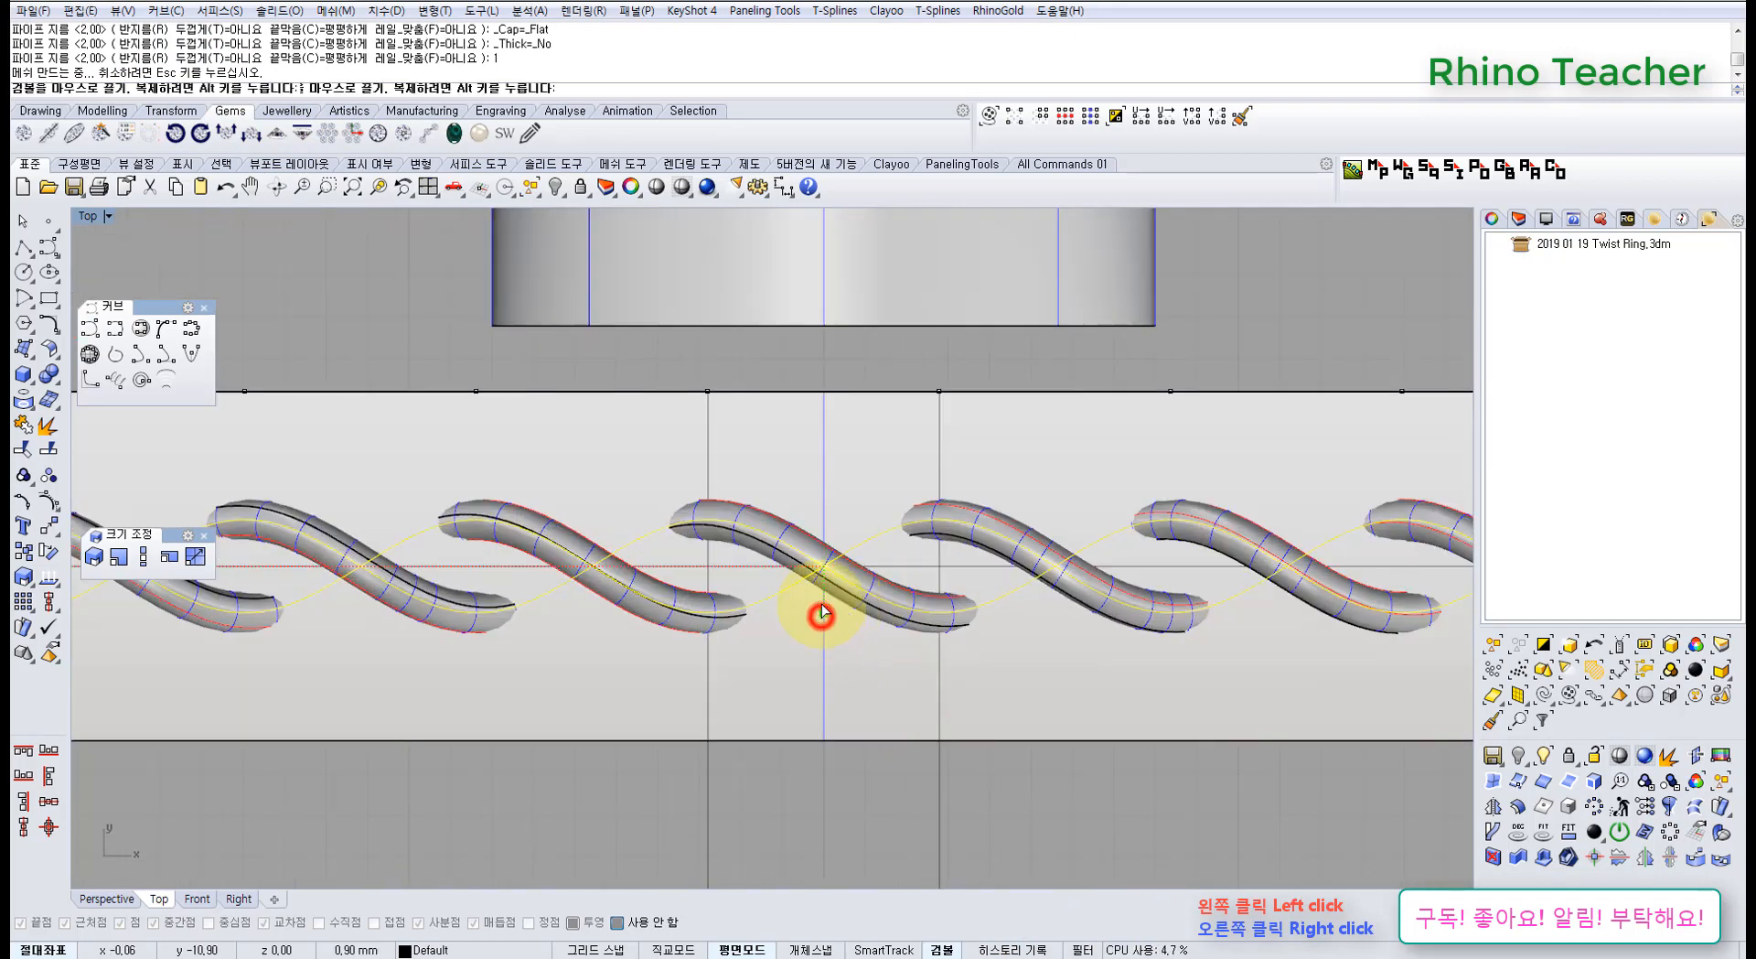
left_click_drag(821, 613, 815, 605)
scroll(819, 613, "down", 4)
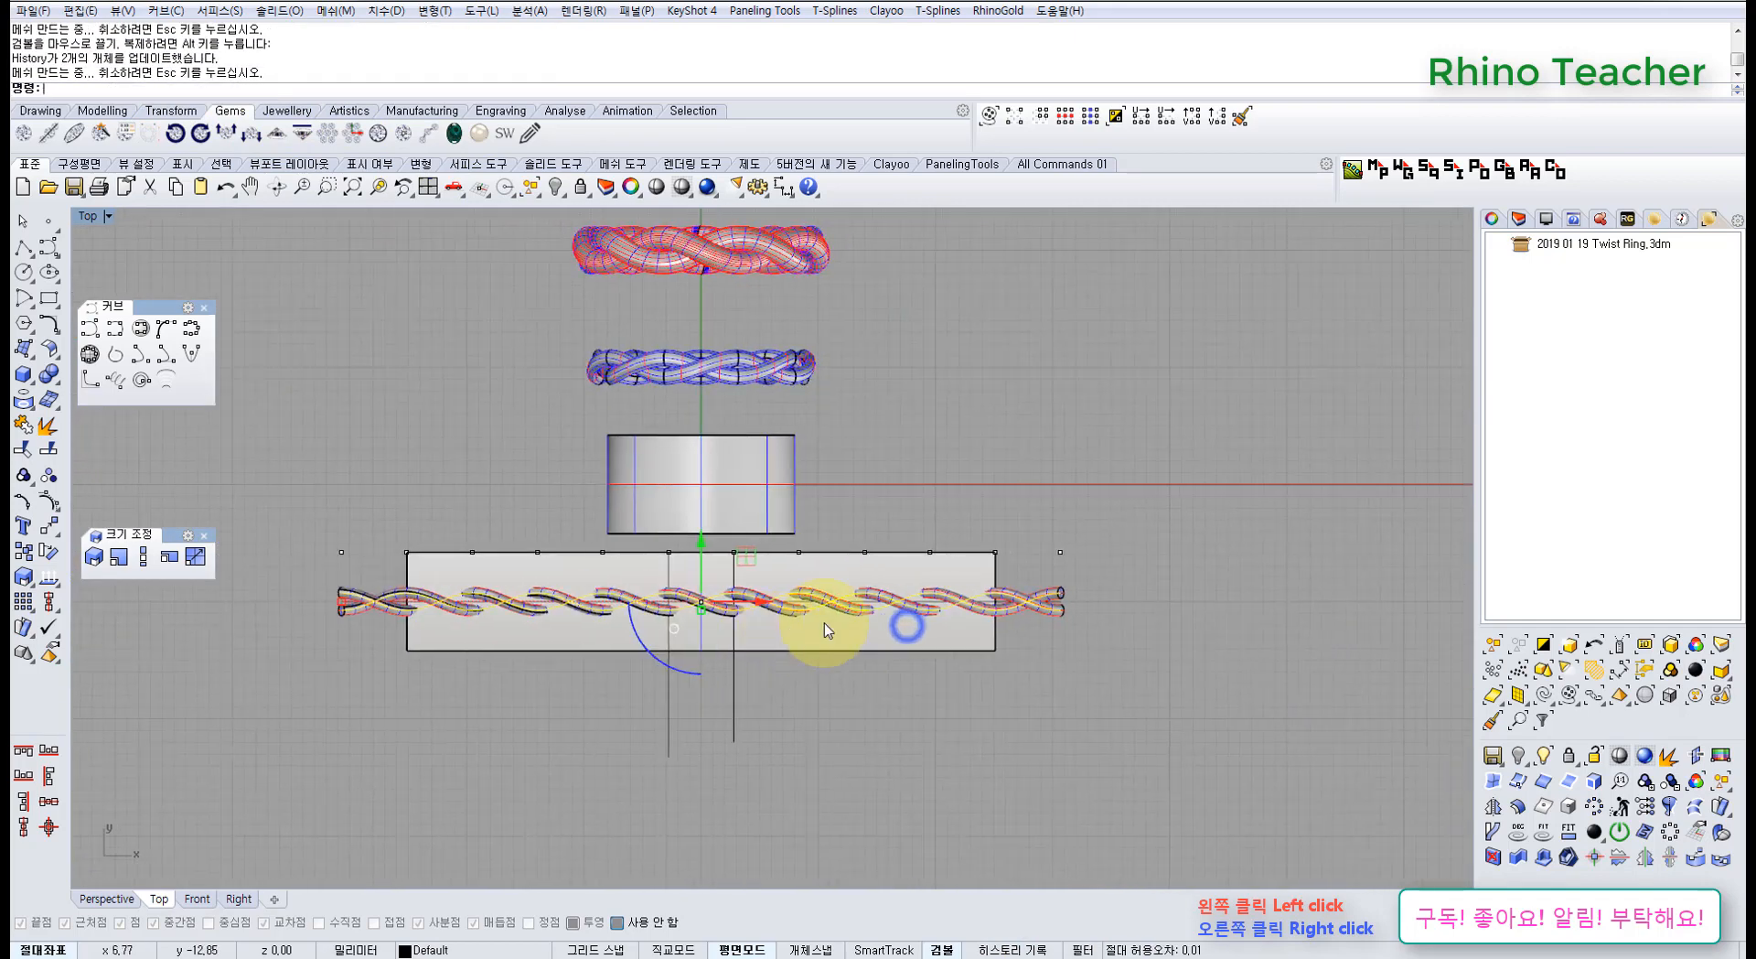
scroll(825, 623, "up", 4)
Flatten both helices vertically in the Front view to bring the upper and lower pipes closer together
key("ctrl+F2")
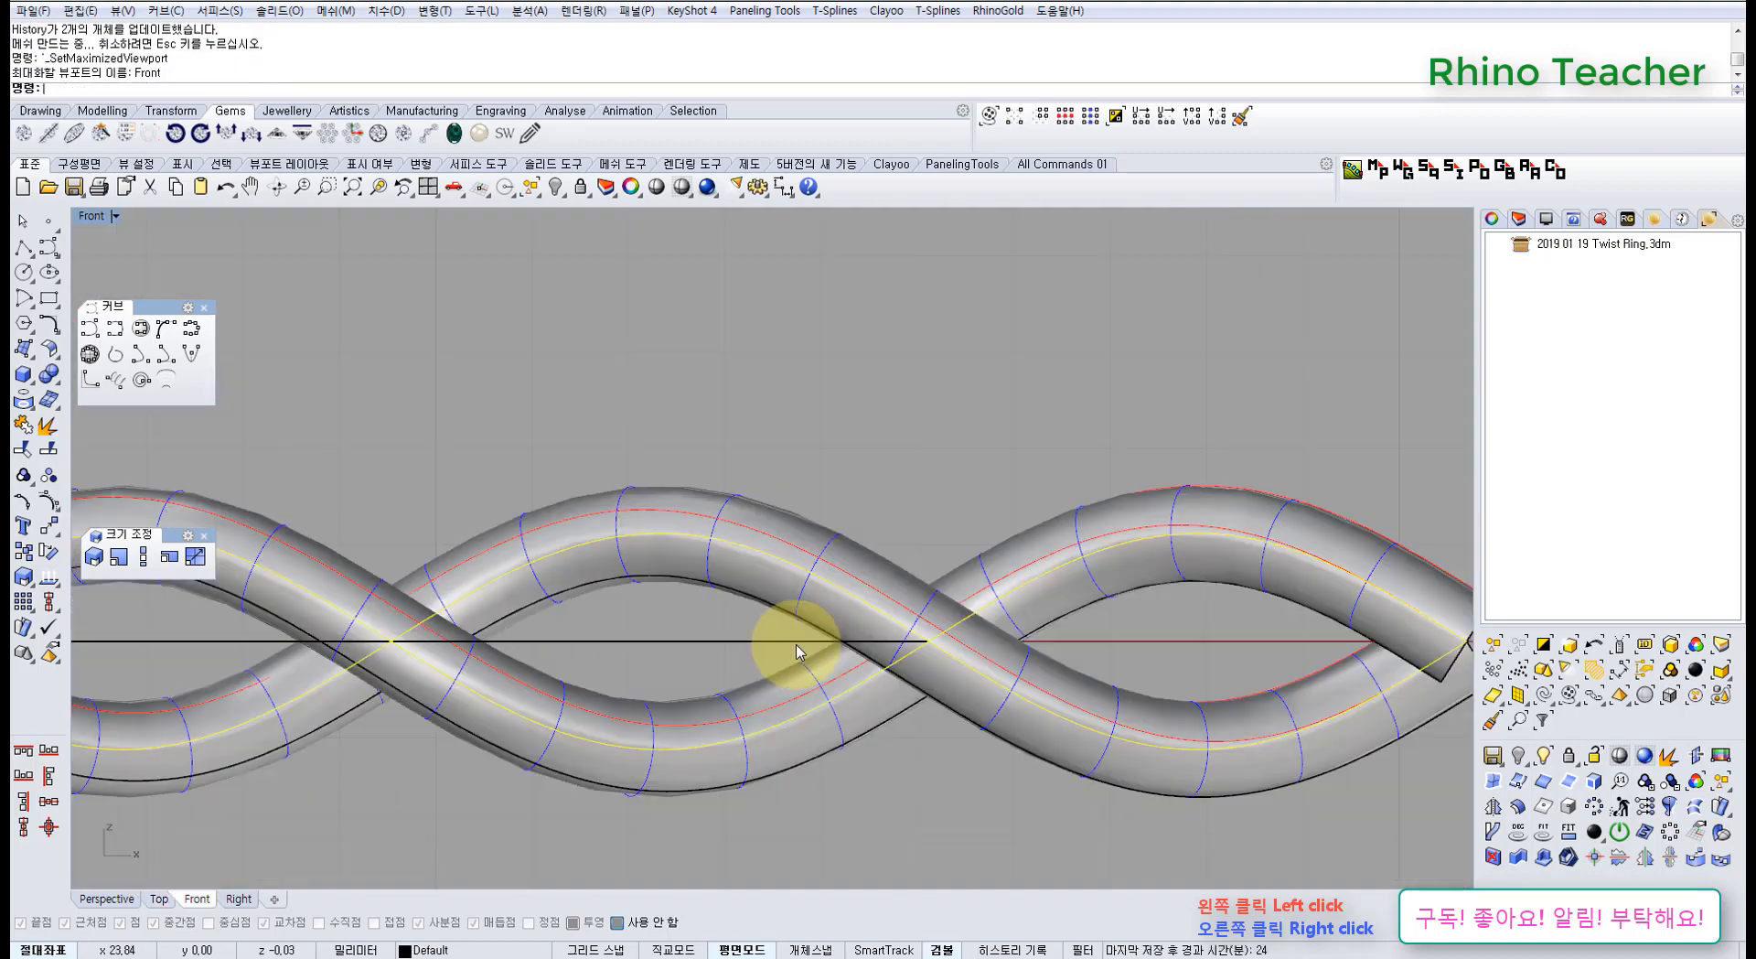
scroll(717, 661, "down", 5)
scroll(607, 647, "up", 5)
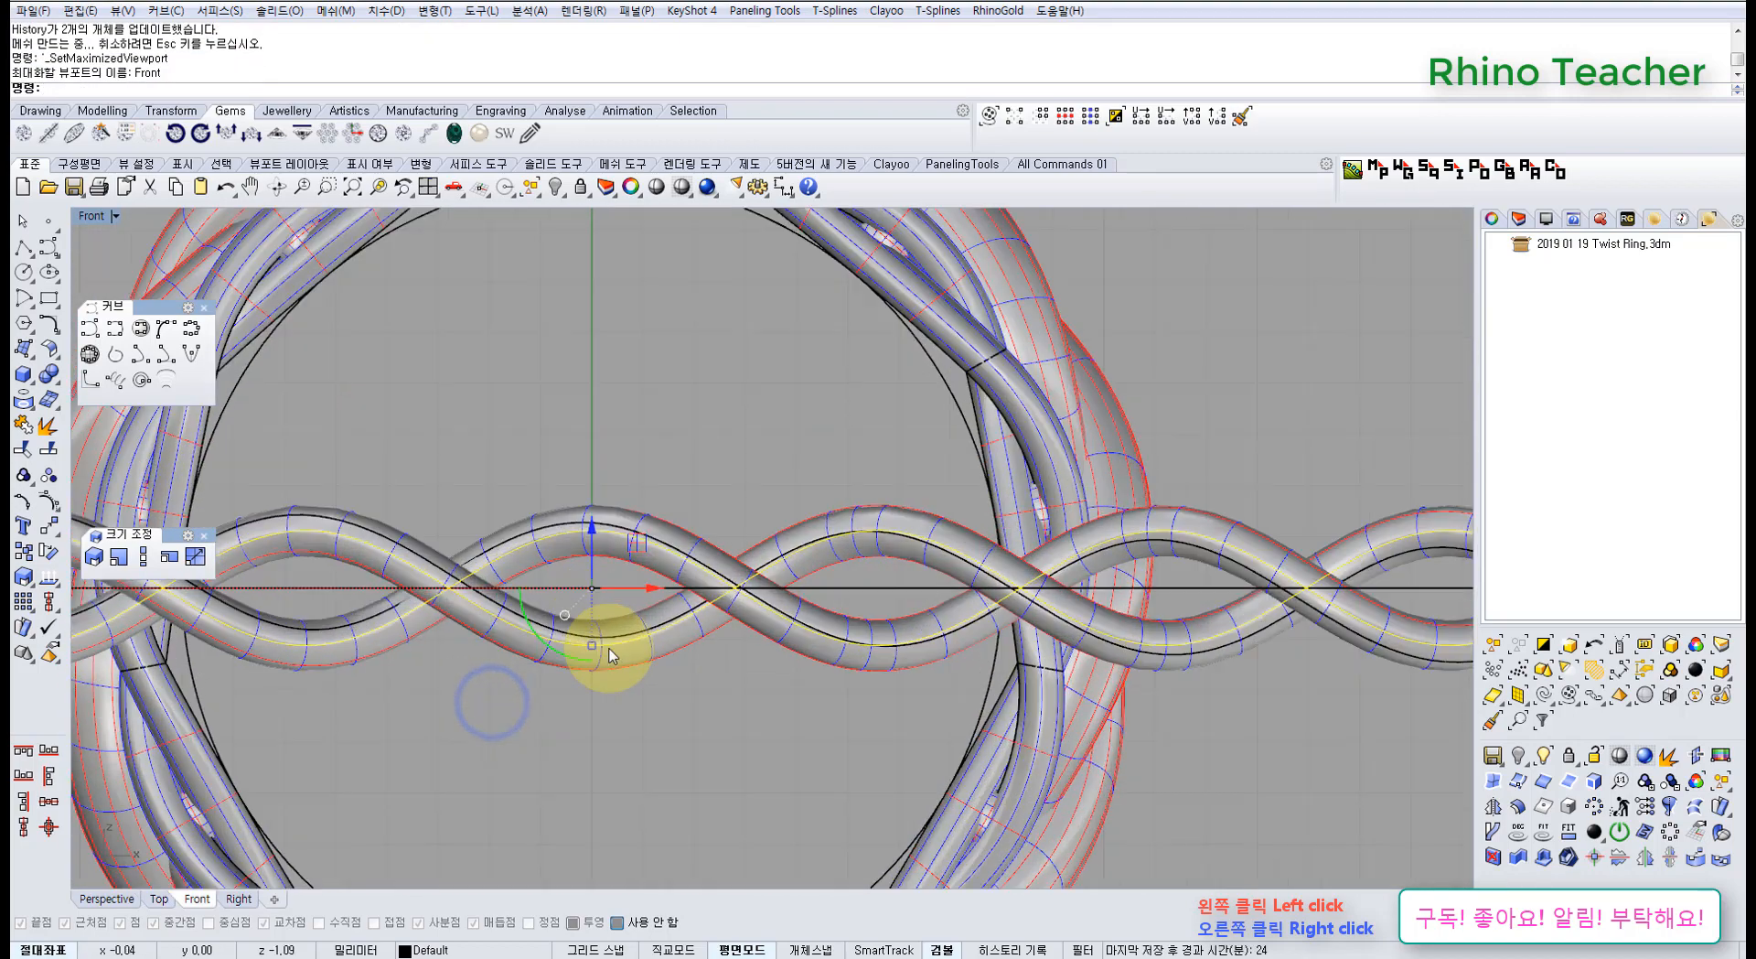
left_click_drag(591, 646, 583, 611)
scroll(580, 604, "up", 2)
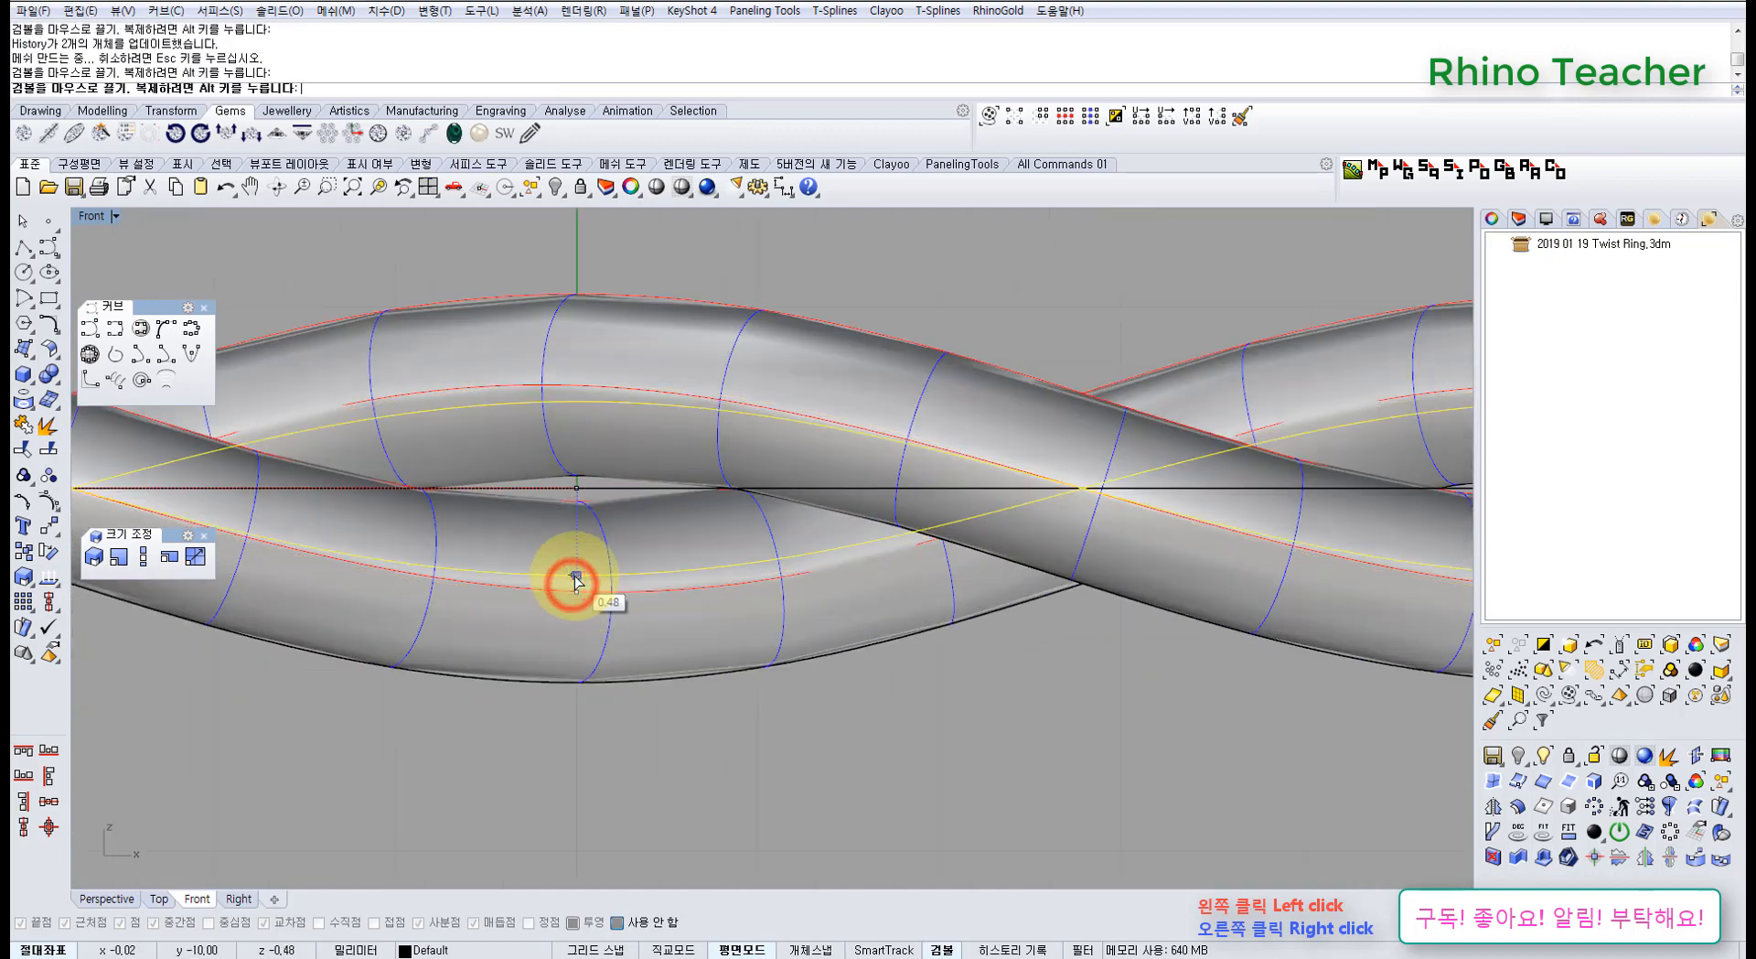
scroll(585, 590, "down", 5)
Check the gap between the pipes in Perspective, and reduce the helices' height slightly further in the Front view
key("ctrl+F4")
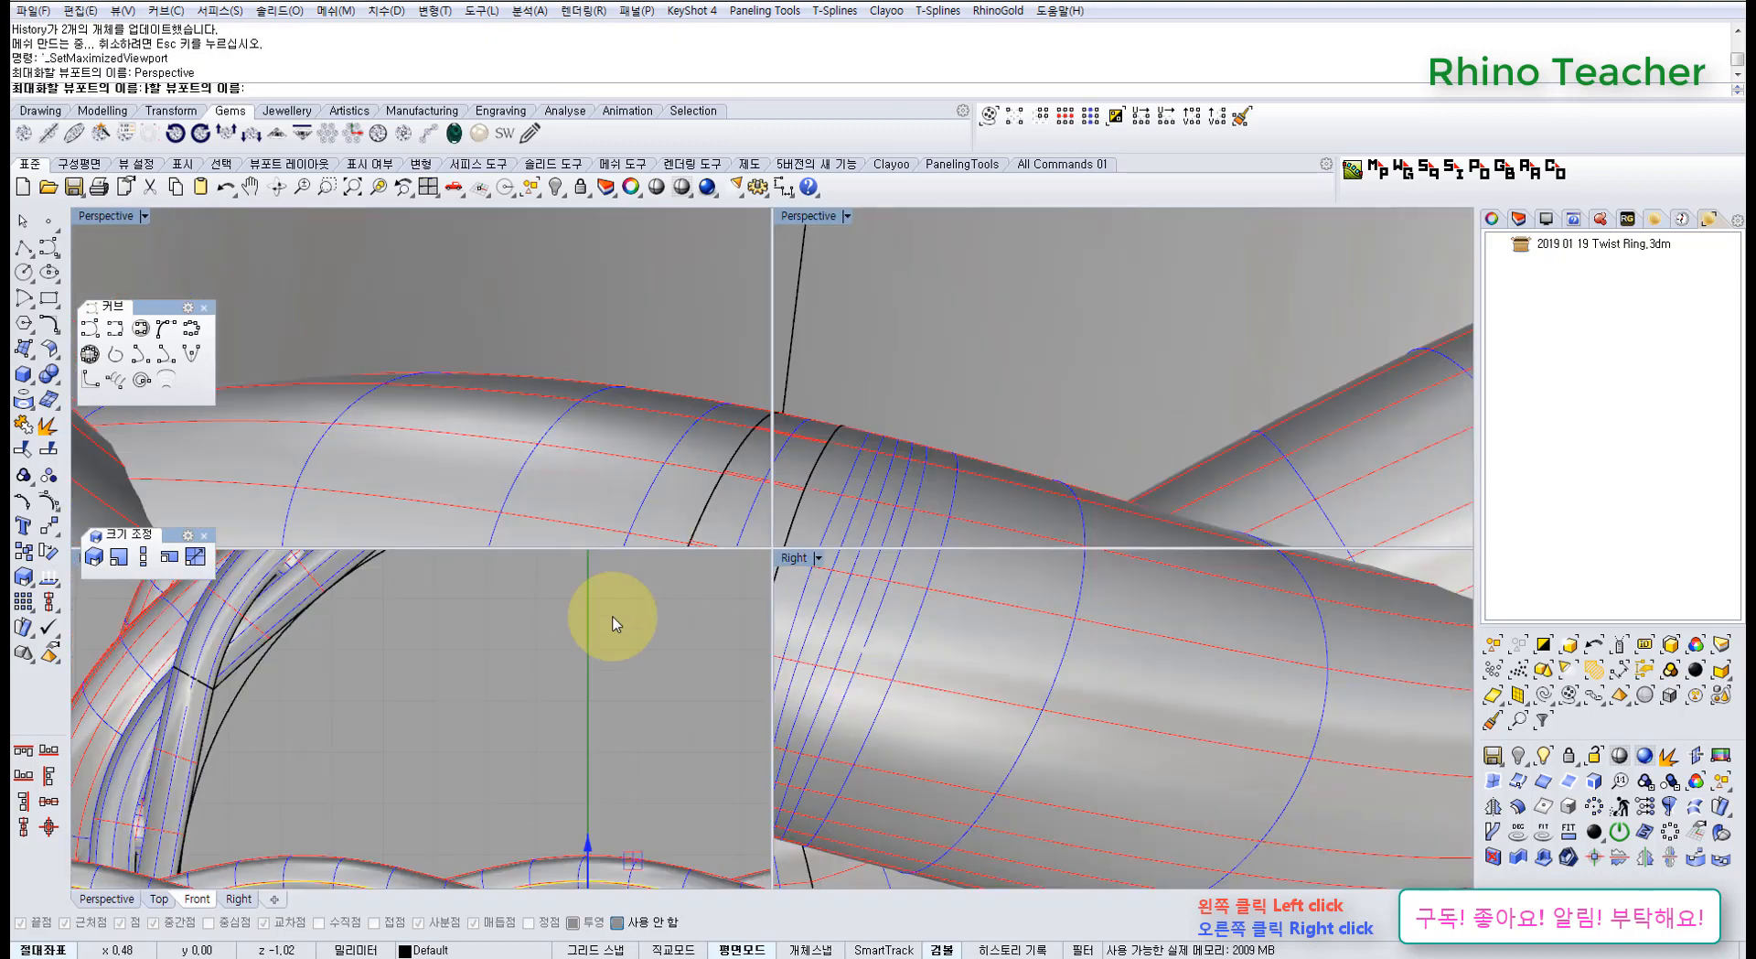
right_click_drag(726, 595, 674, 485)
scroll(726, 667, "up", 3)
key("ctrl+F2")
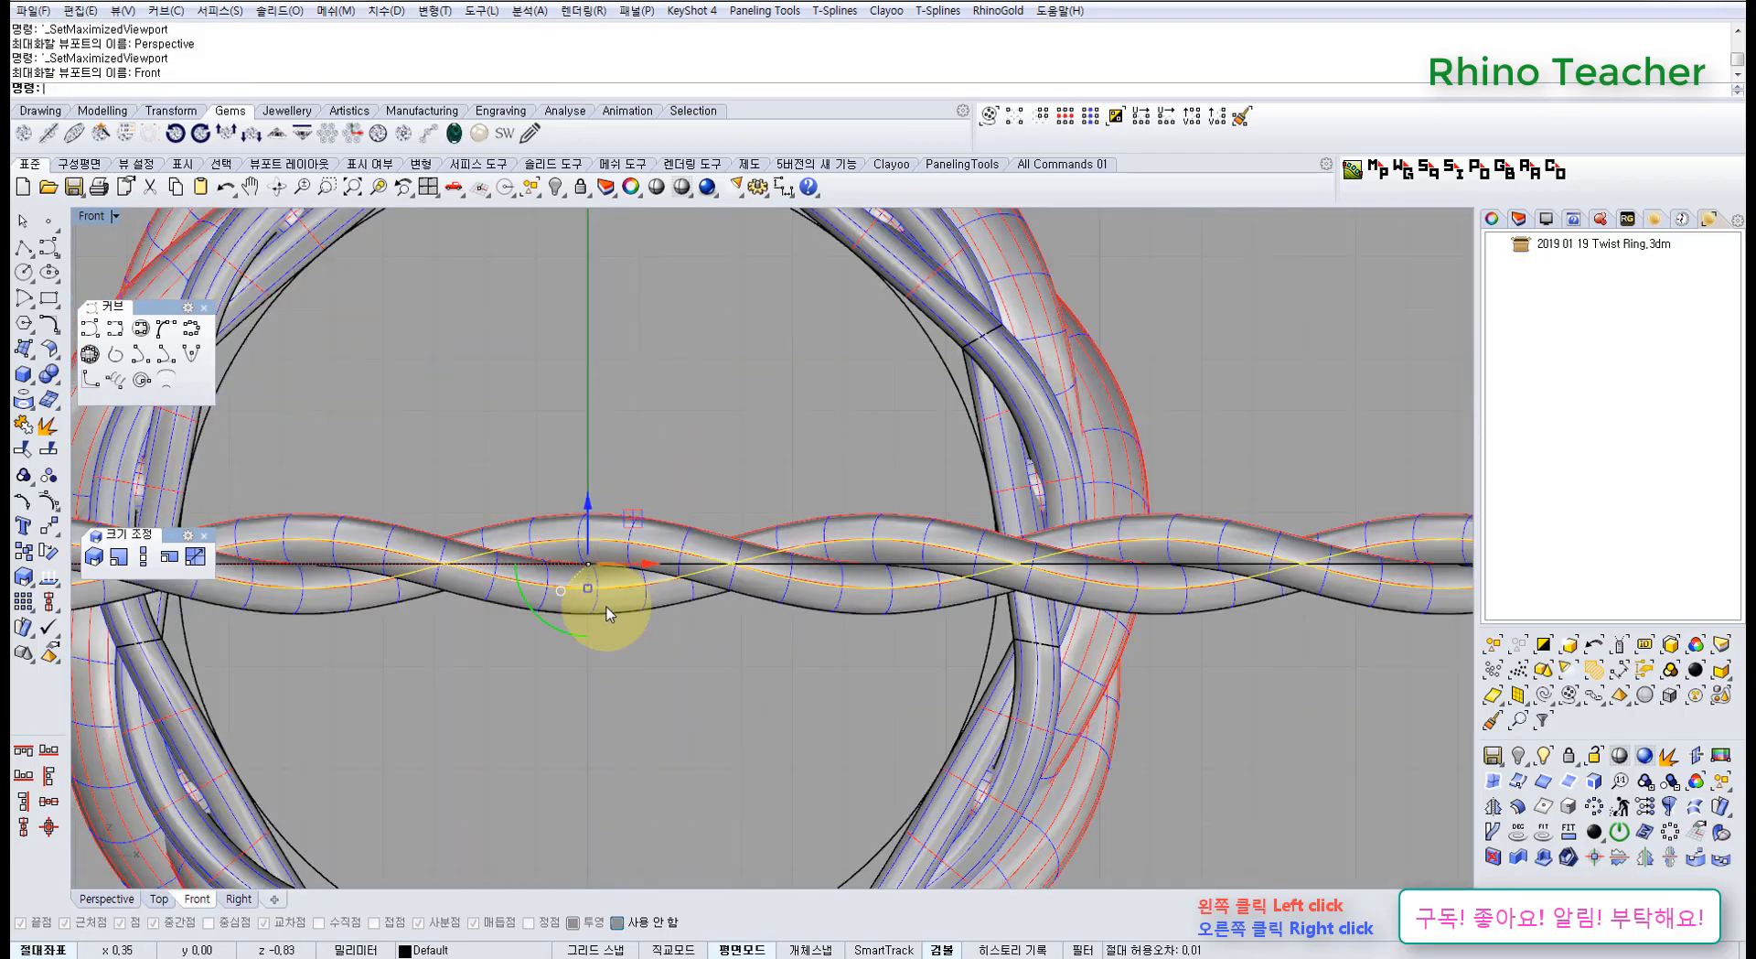
scroll(606, 606, "up", 4)
left_click_drag(632, 587, 628, 576)
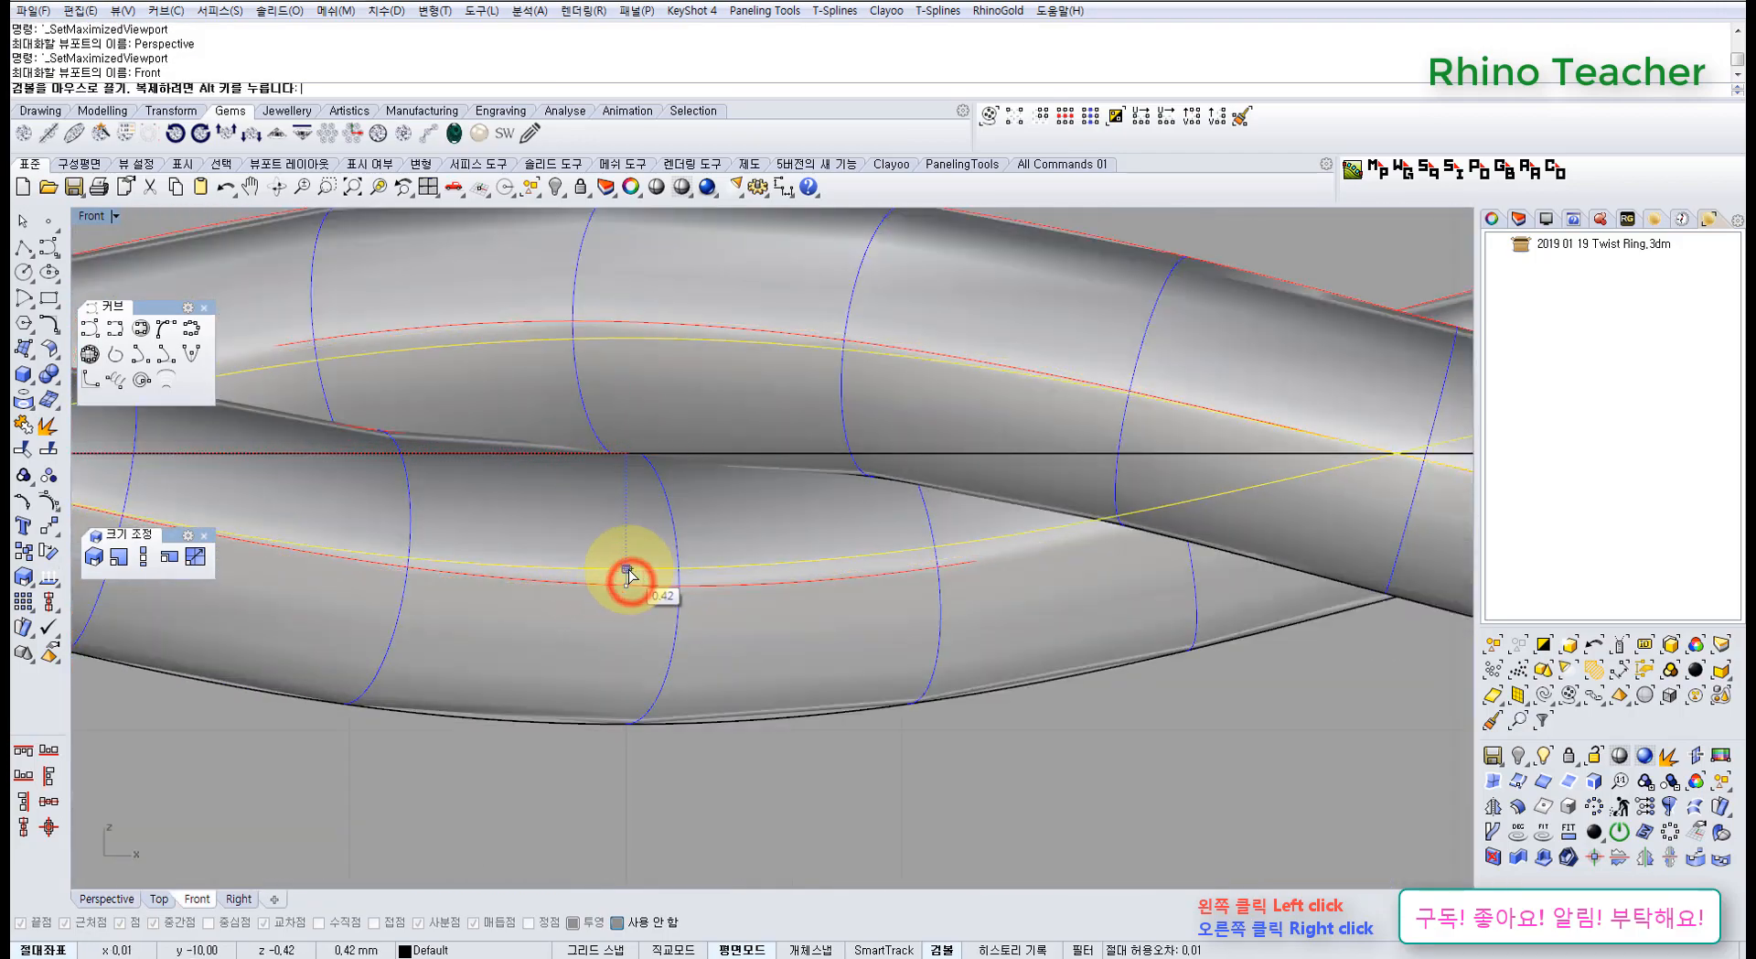
Widen both helices across the flat strip in the Top view to open larger gaps between the twisted pipes
key("ctrl+F1")
right_click_drag(448, 607, 745, 548)
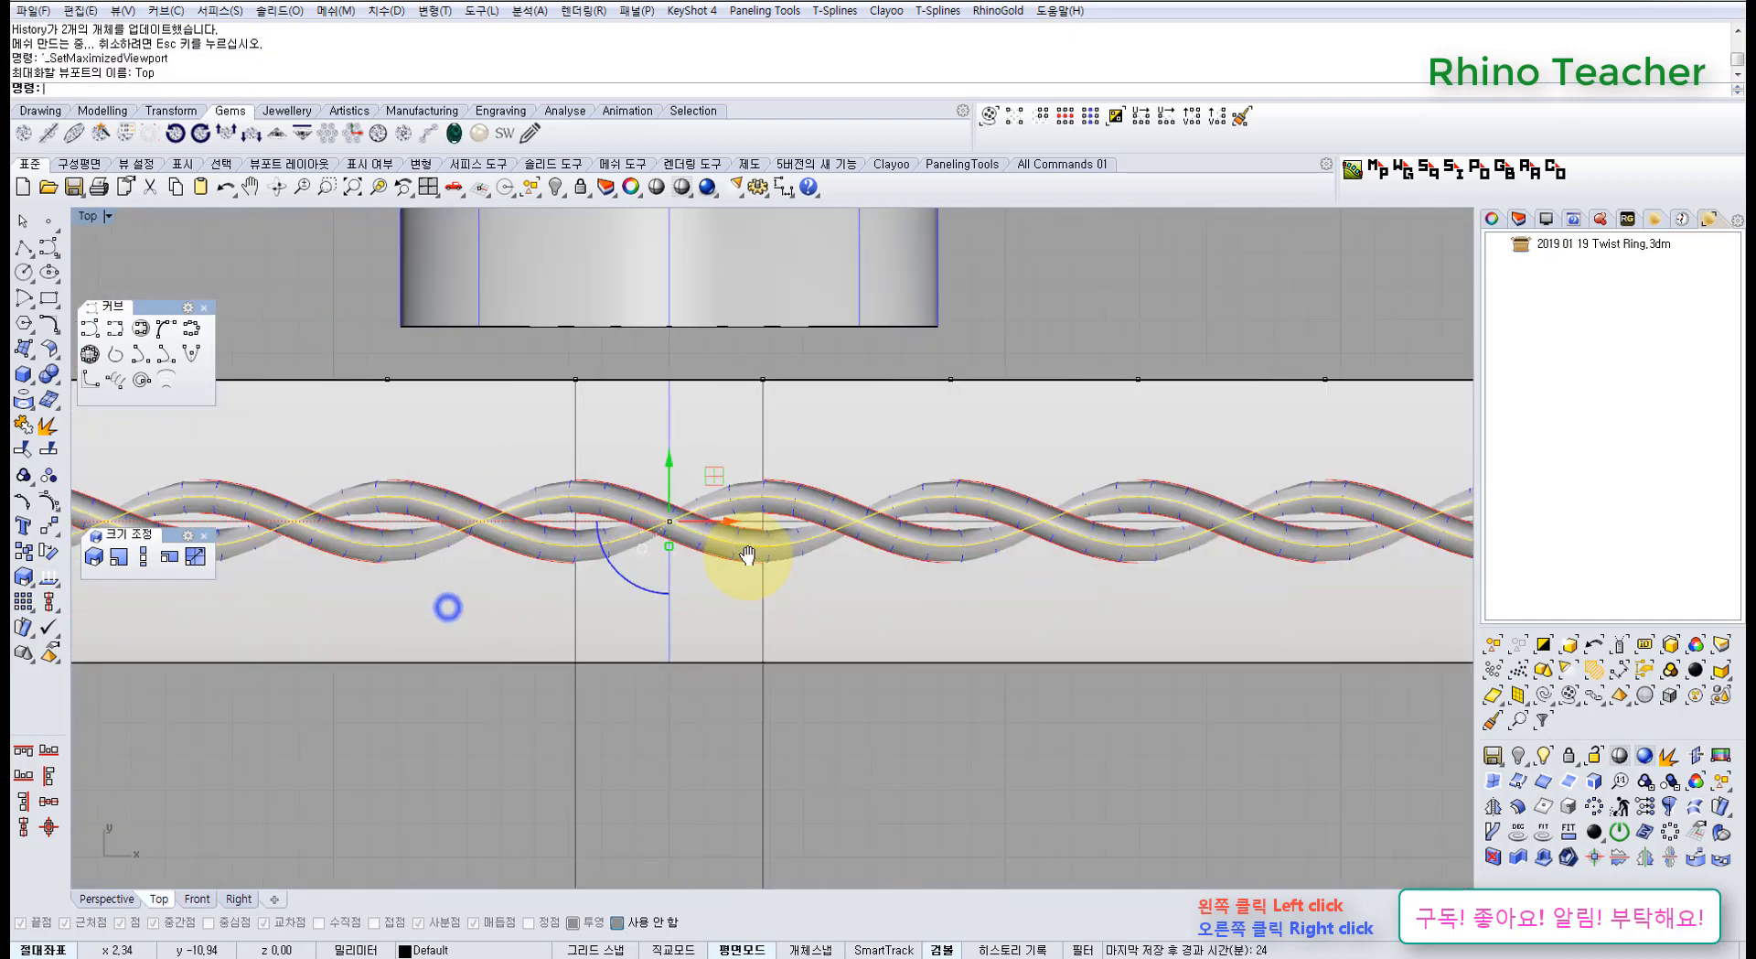
scroll(677, 576, "up", 2)
left_click_drag(666, 553, 674, 586)
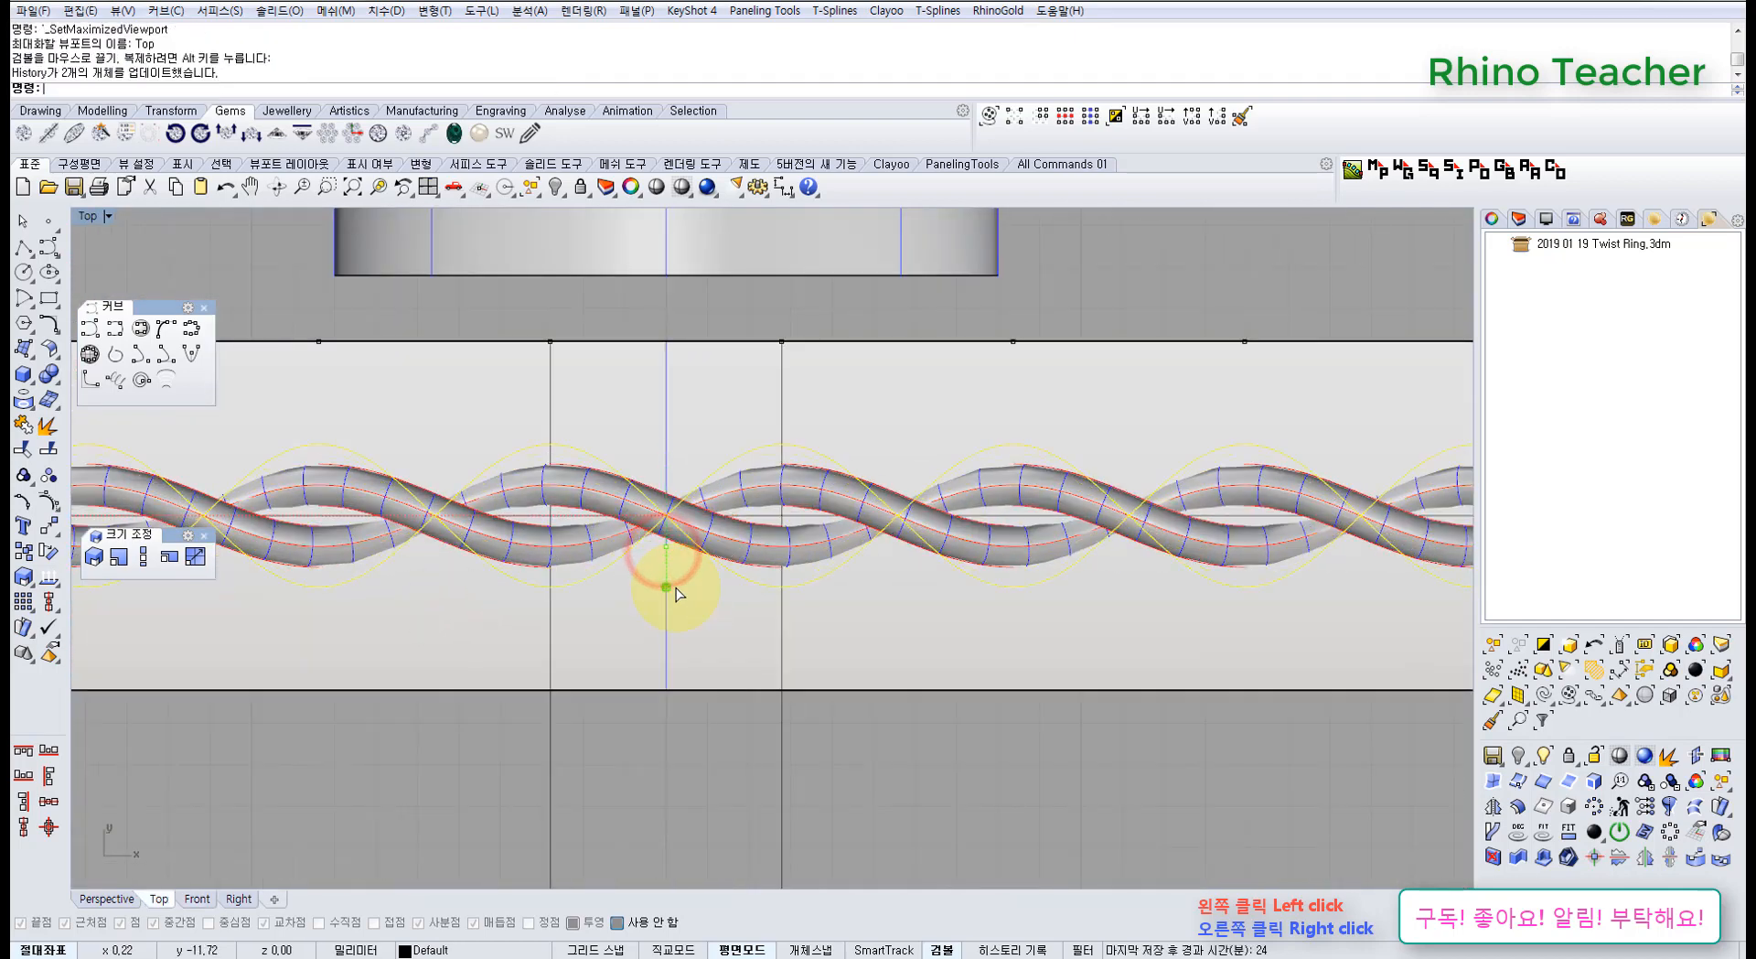
scroll(674, 586, "down", 3)
right_click_drag(674, 586, 683, 640)
scroll(990, 597, "up", 5)
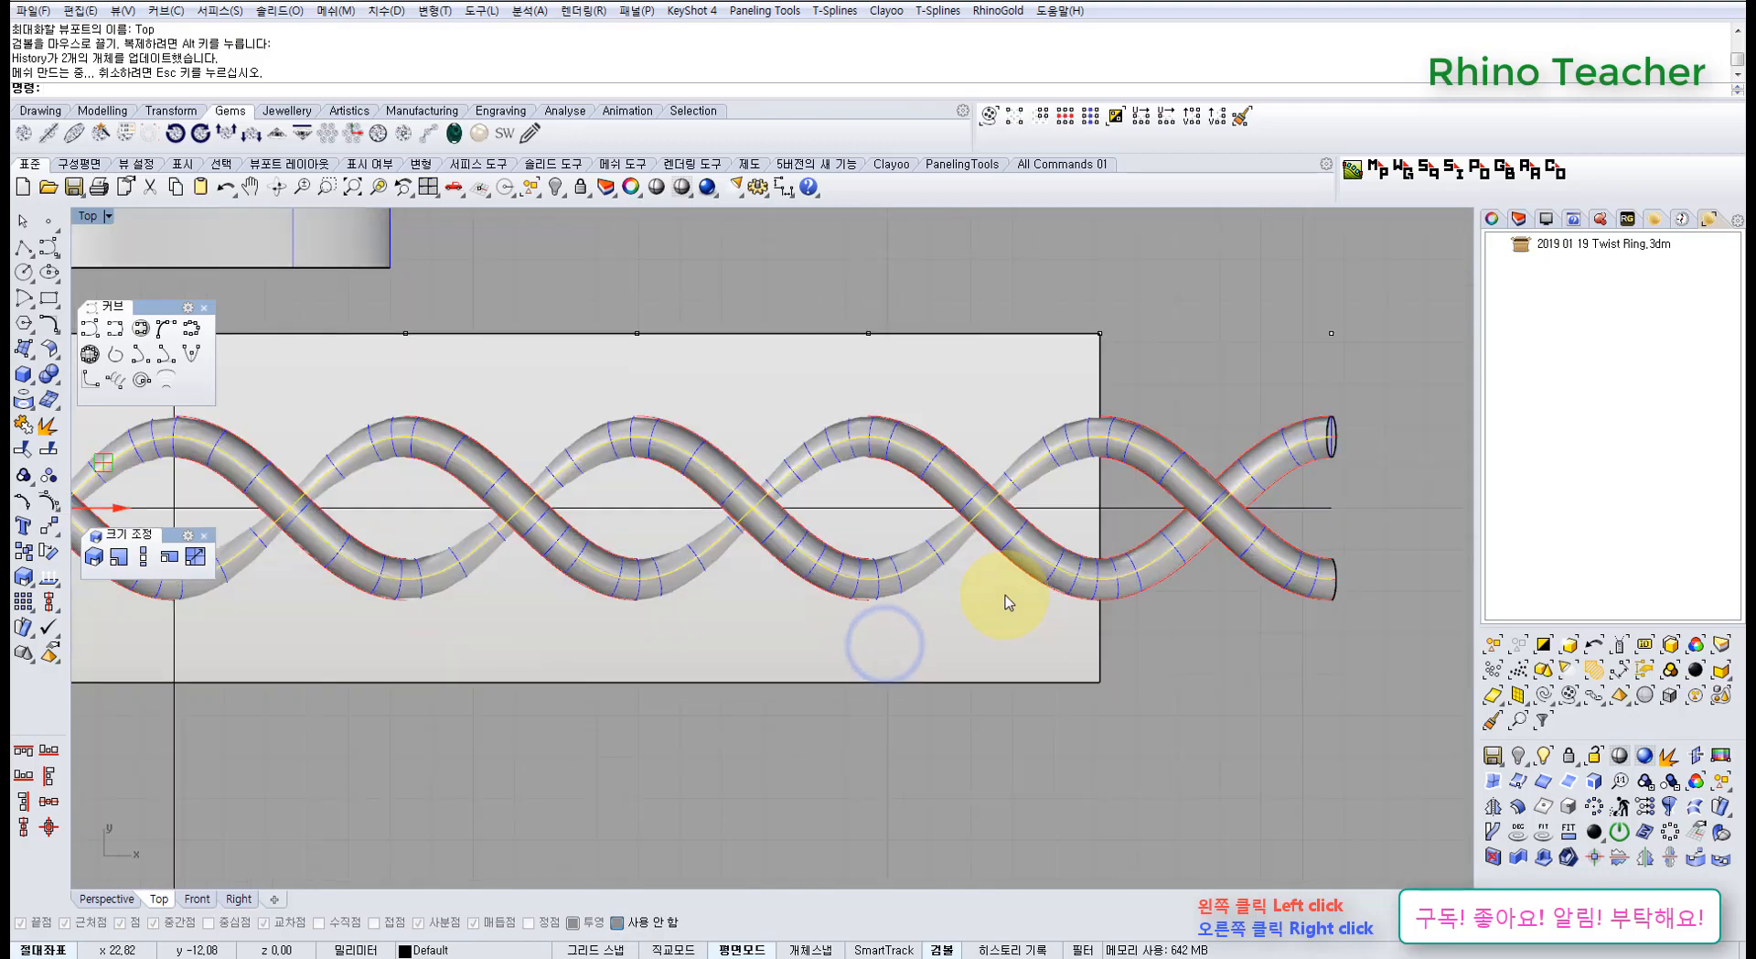
Examine the flattened, widened twist from several angles in Perspective and in the Front view
key("ctrl+F4")
scroll(1008, 669, "down", 8)
right_click_drag(1014, 665, 835, 667)
scroll(868, 773, "down", 4)
right_click_drag(874, 784, 795, 554, "shift")
right_click_drag(793, 556, 914, 580)
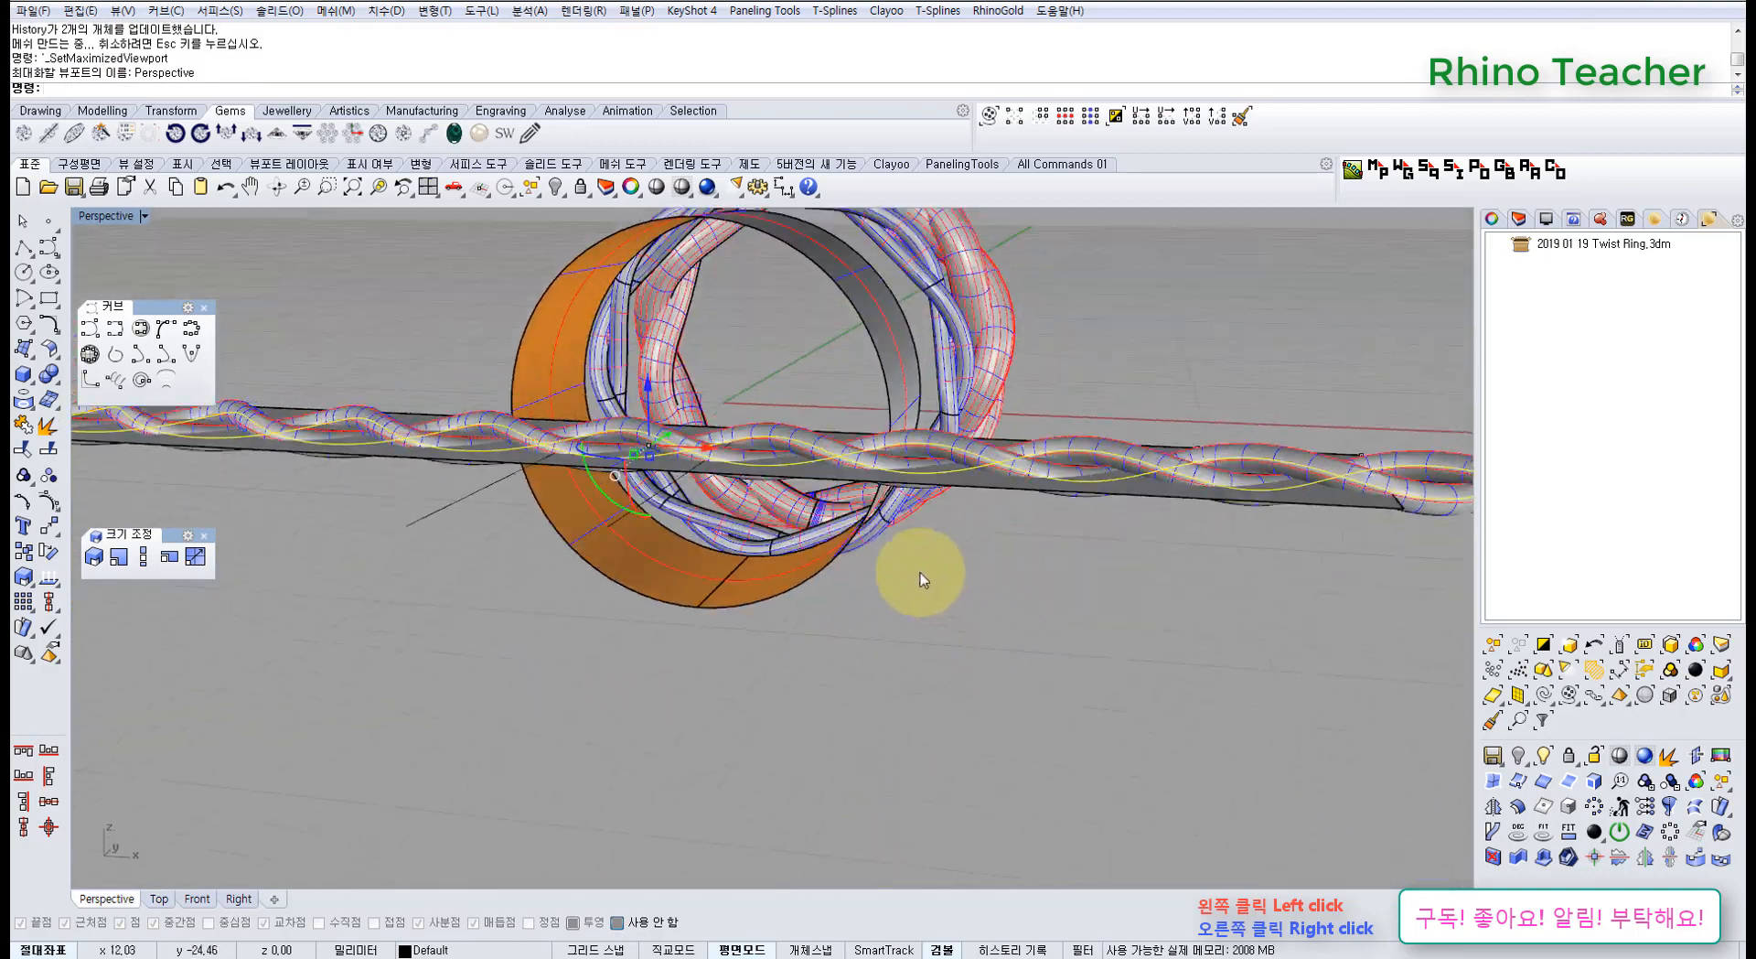
key("ctrl+F2")
scroll(835, 579, "down", 3)
Turn on the control points of both helices and set the Top view to Ghosted display
scroll(780, 599, "down", 5)
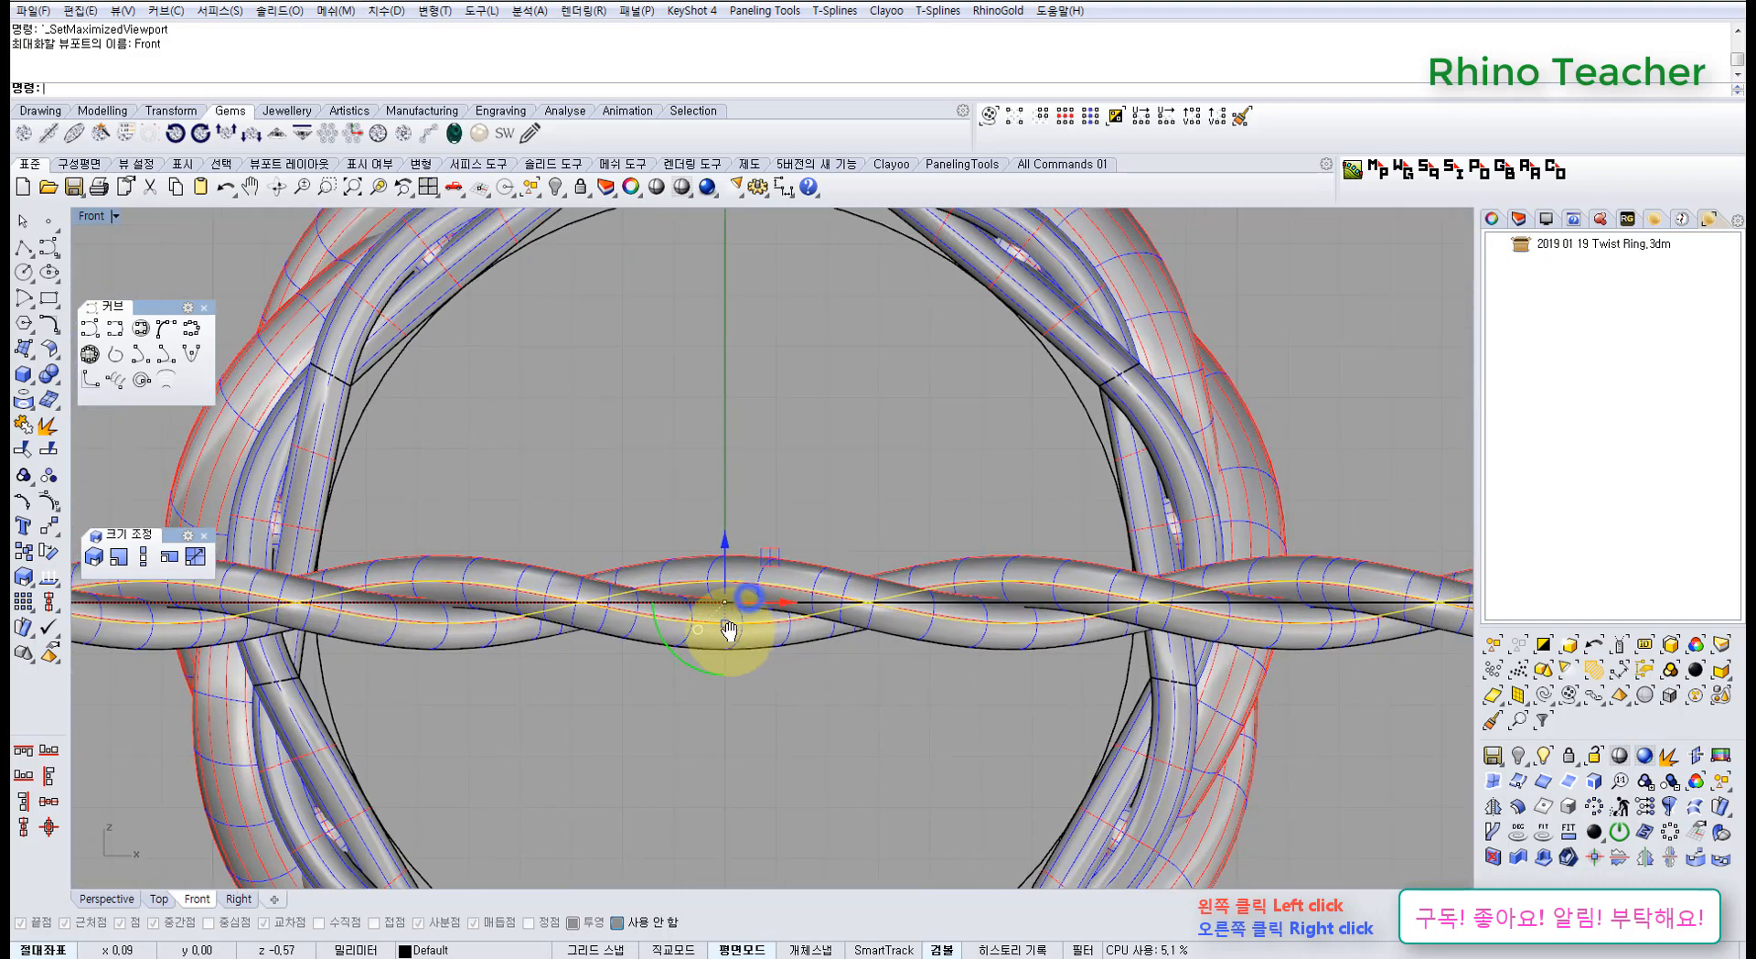
key("ctrl+F1")
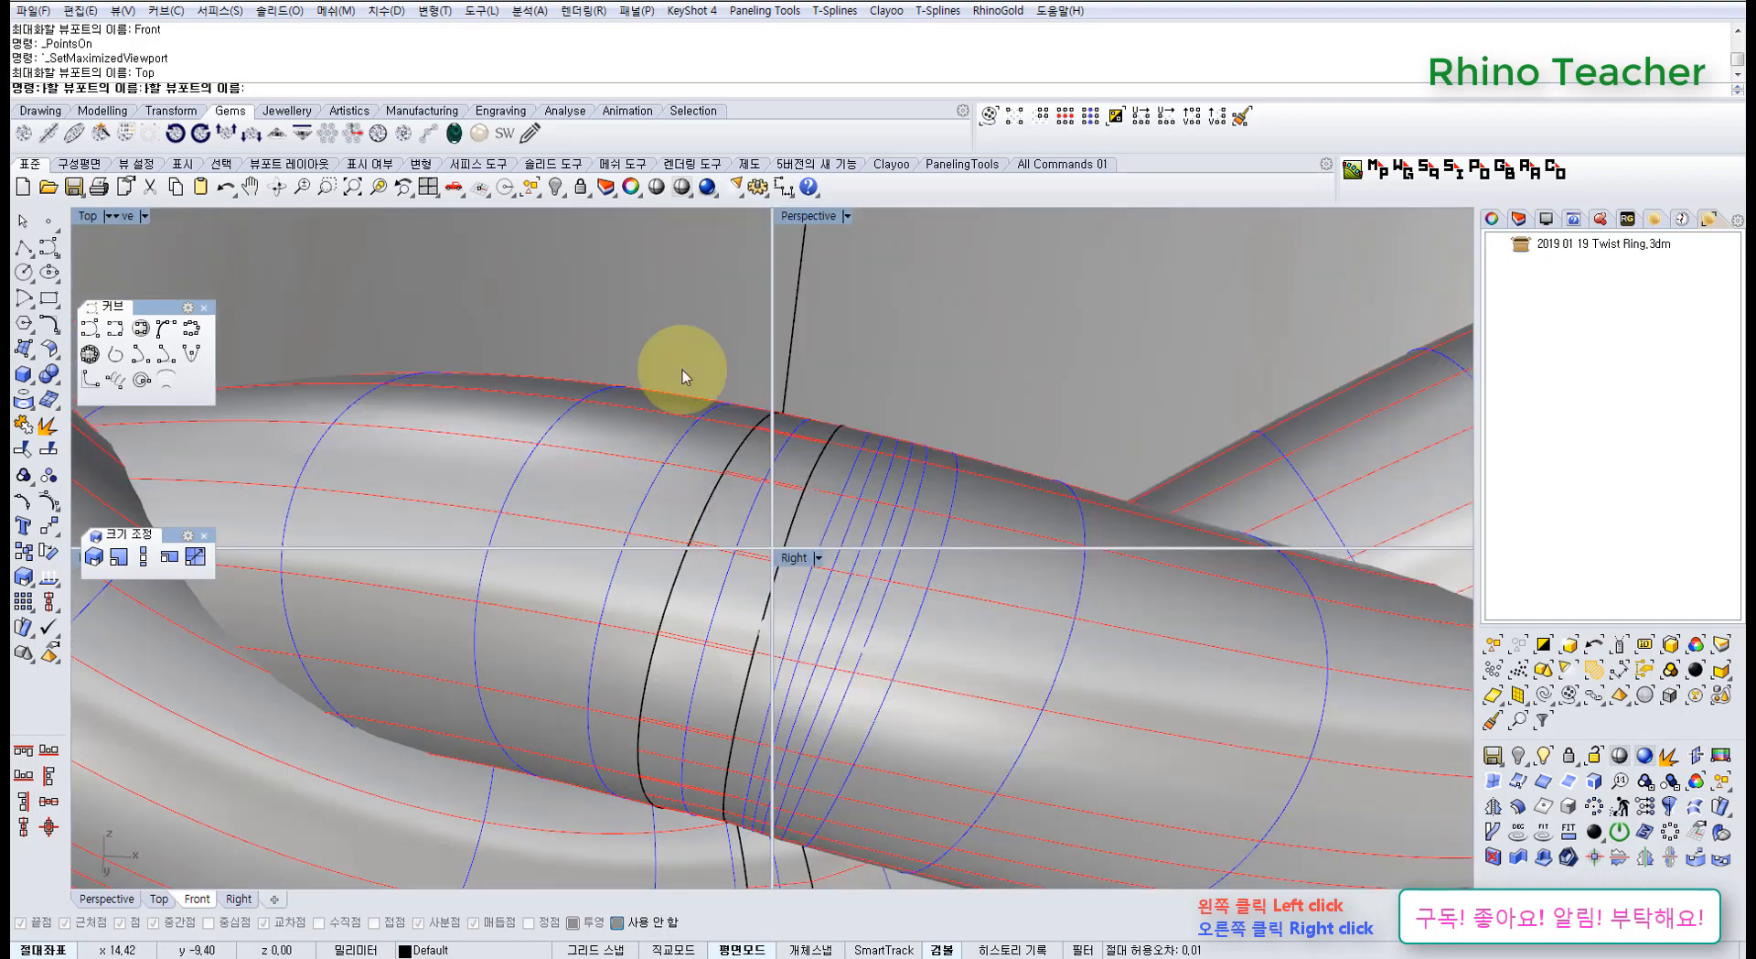
scroll(683, 352, "down", 7)
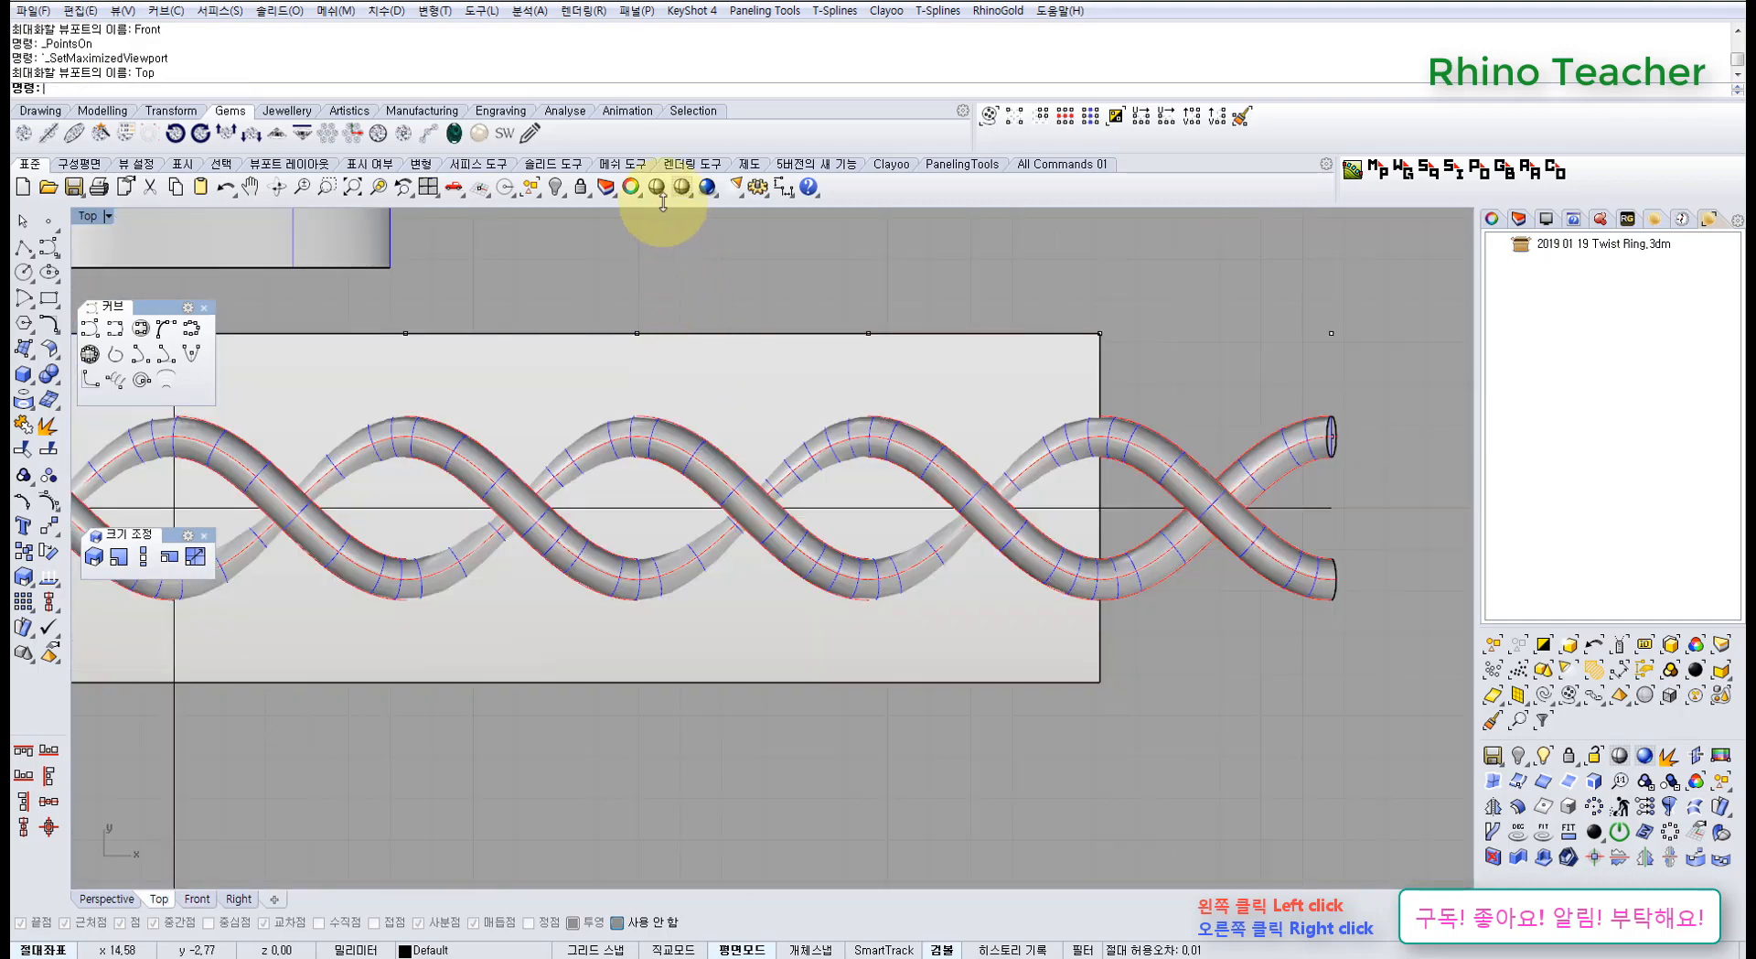
left_click(107, 216)
left_click(119, 323)
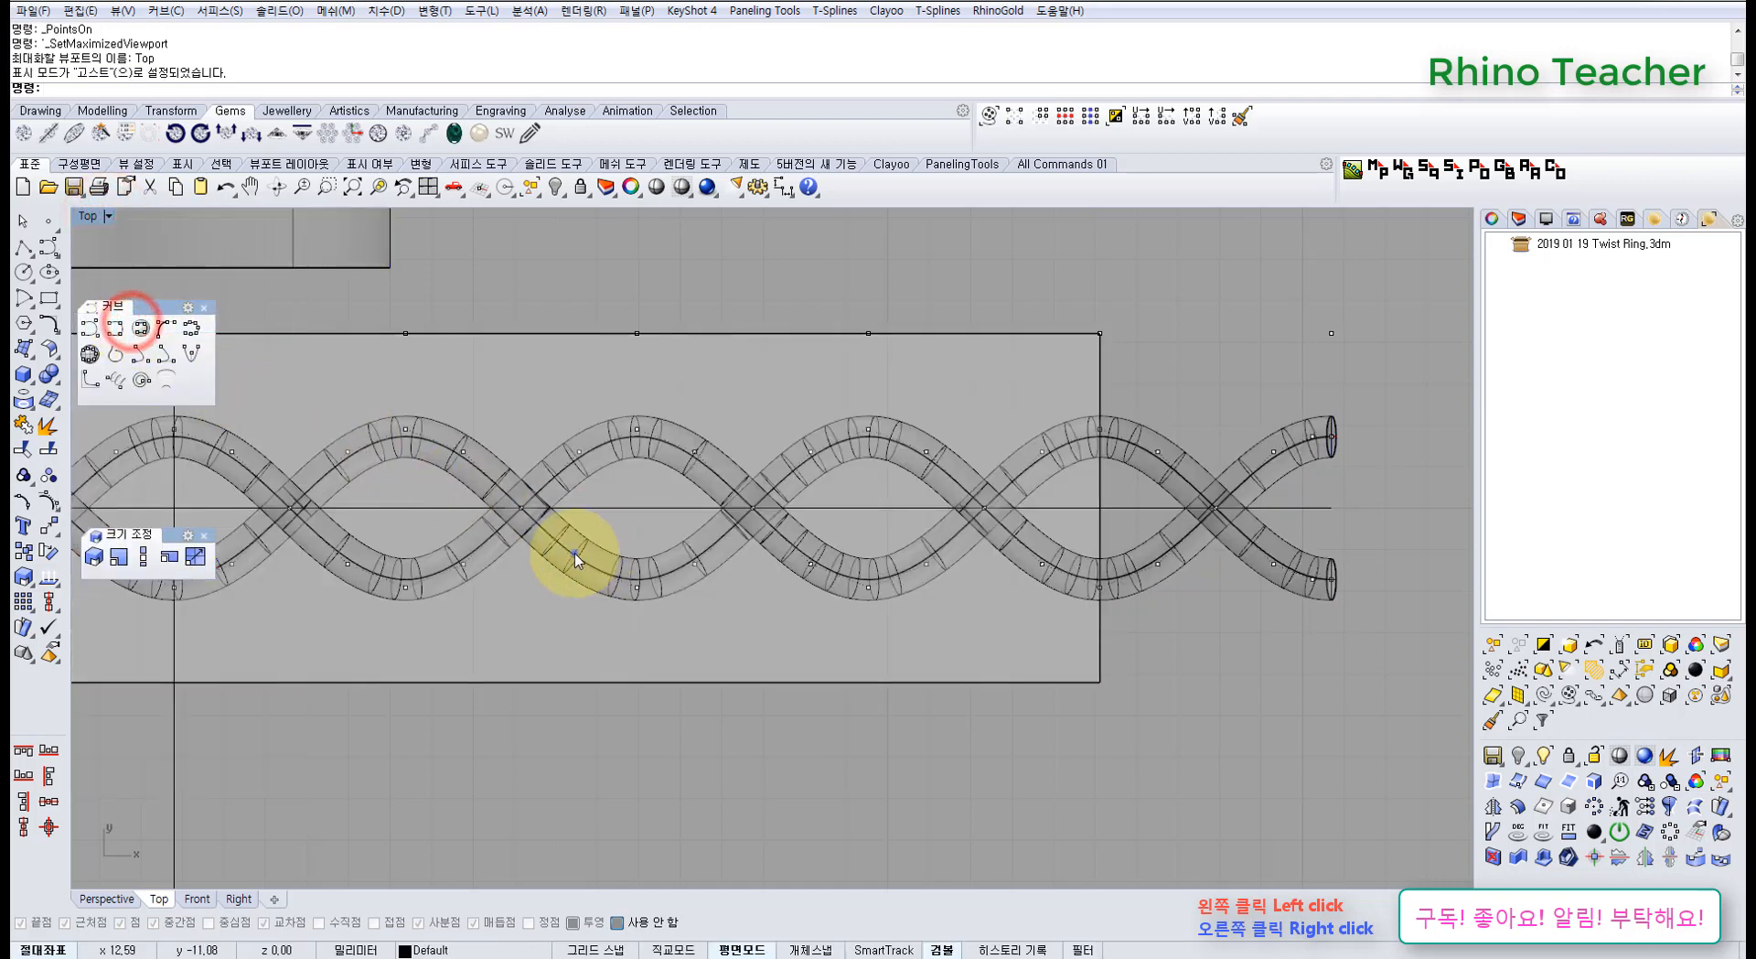
right_click_drag(574, 552, 539, 562)
right_click_drag(789, 594, 849, 596)
right_click_drag(509, 514, 607, 514)
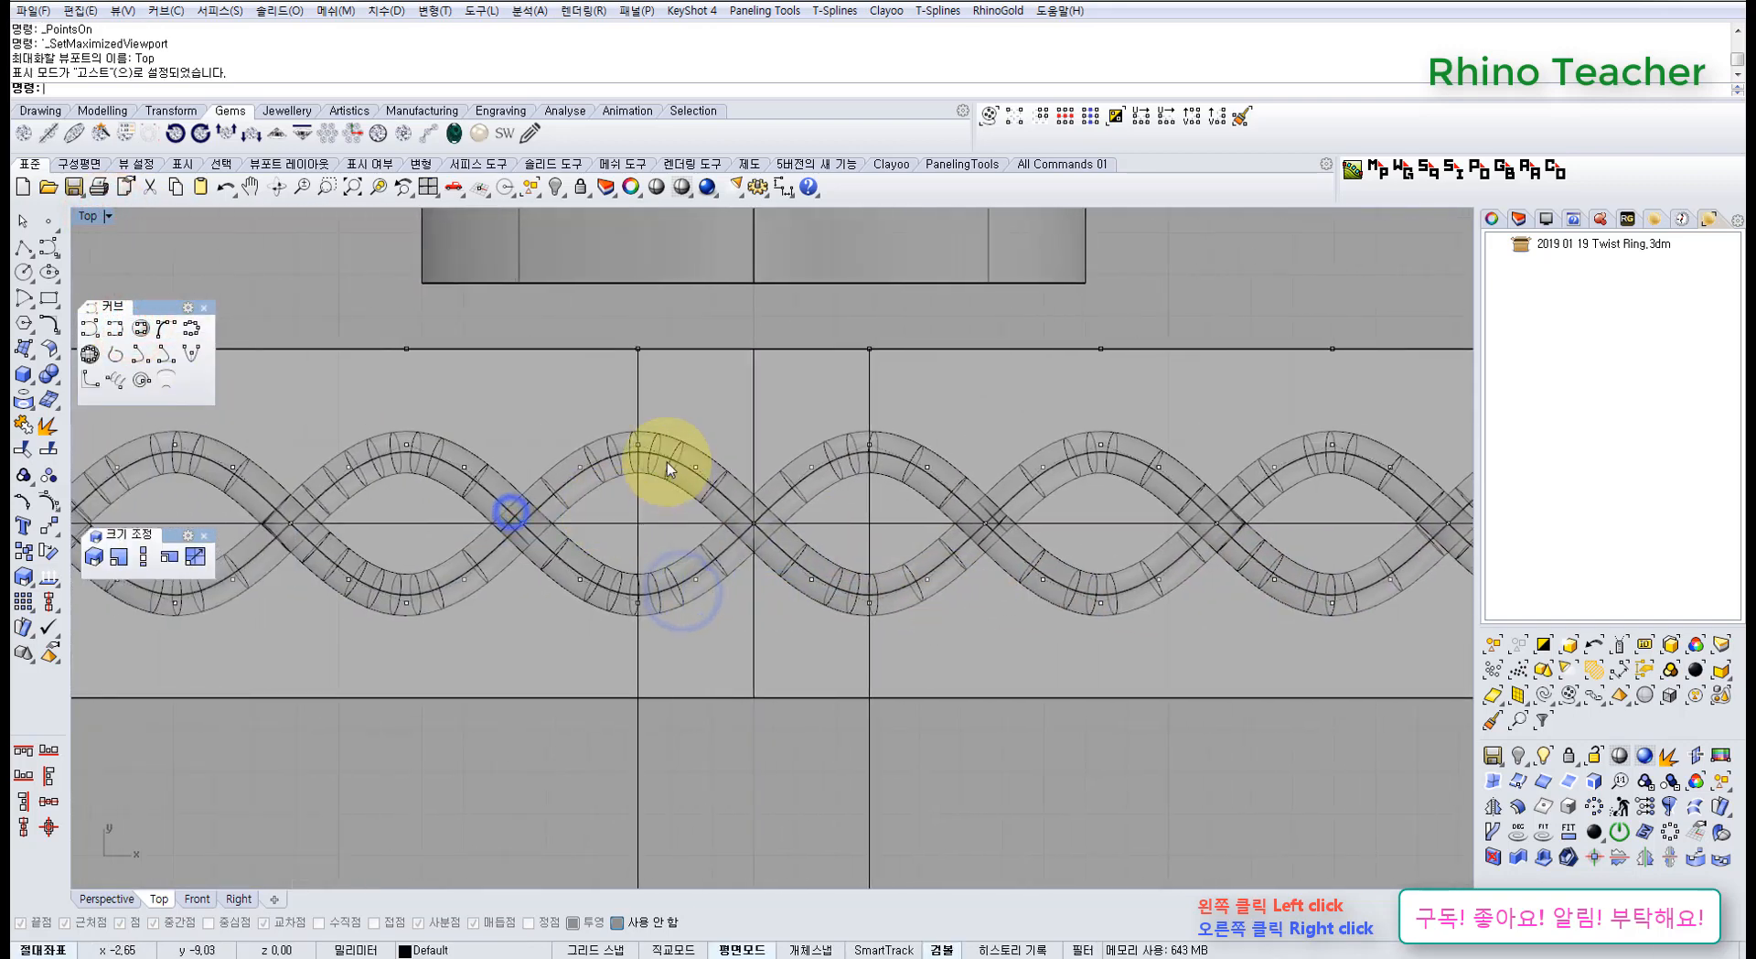
Undo the accidental move of the flat strip surface and lock it in the Top view
scroll(665, 460, "up", 10)
left_click_drag(523, 324, 641, 467)
key("ctrl+z")
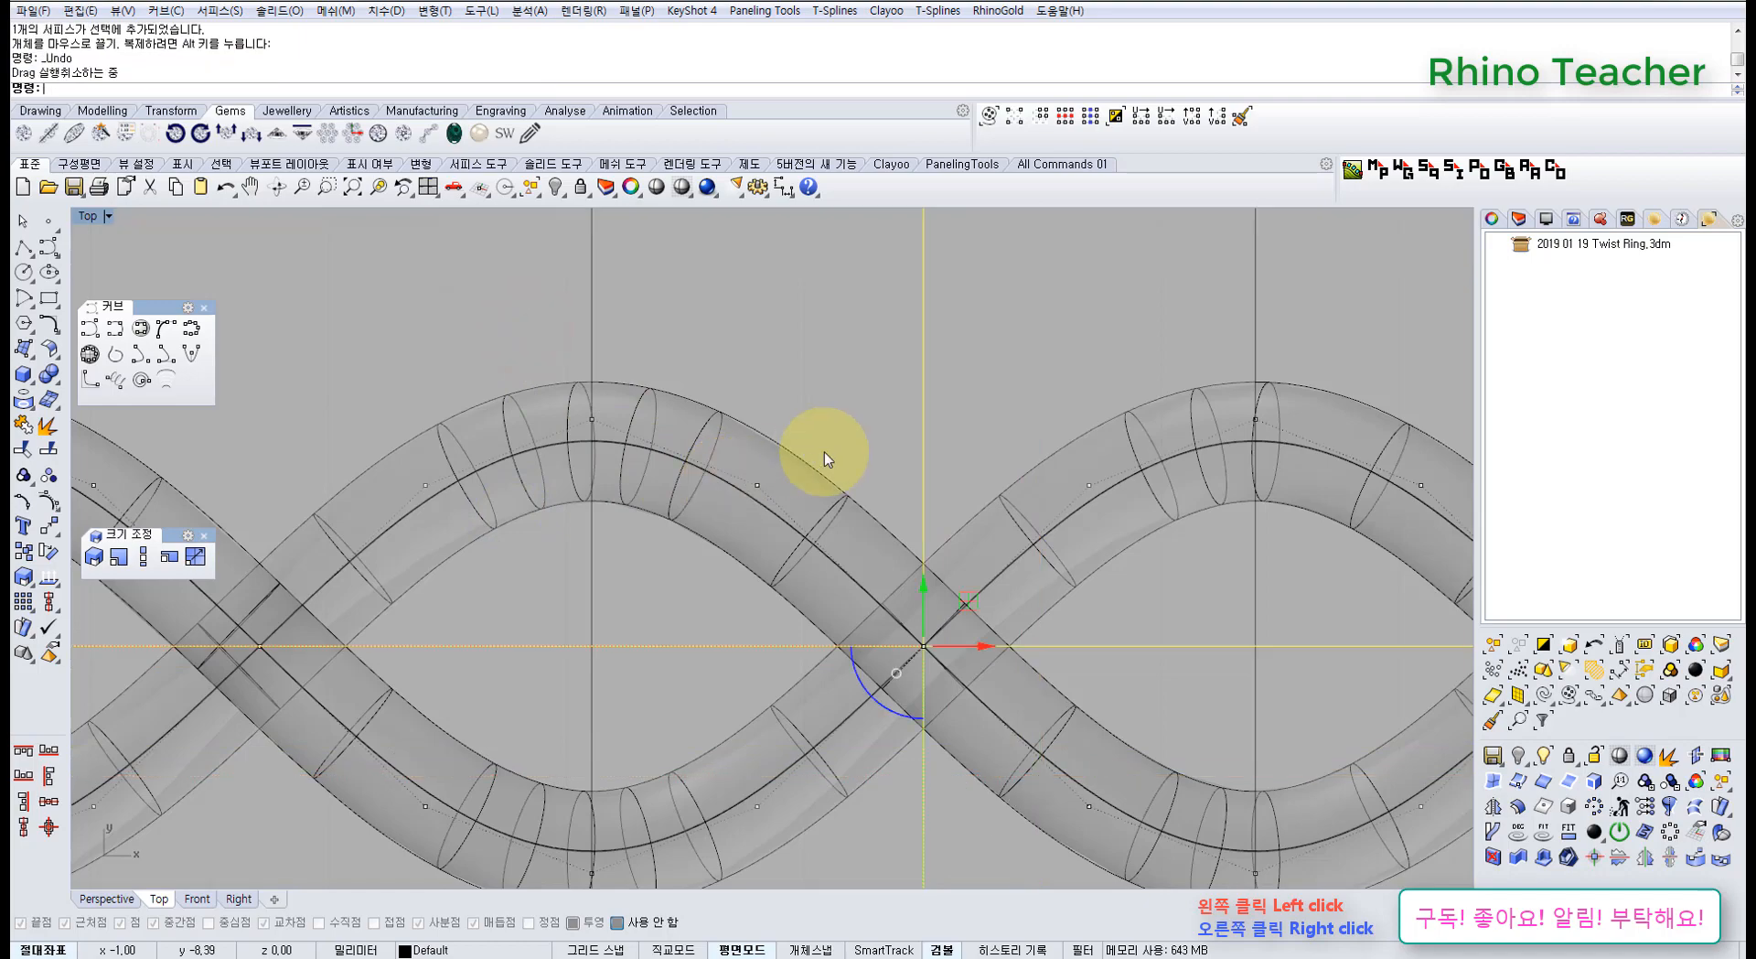
scroll(884, 418, "down", 8)
right_click_drag(912, 381, 635, 538)
key("ctrl+l")
scroll(517, 567, "up", 5)
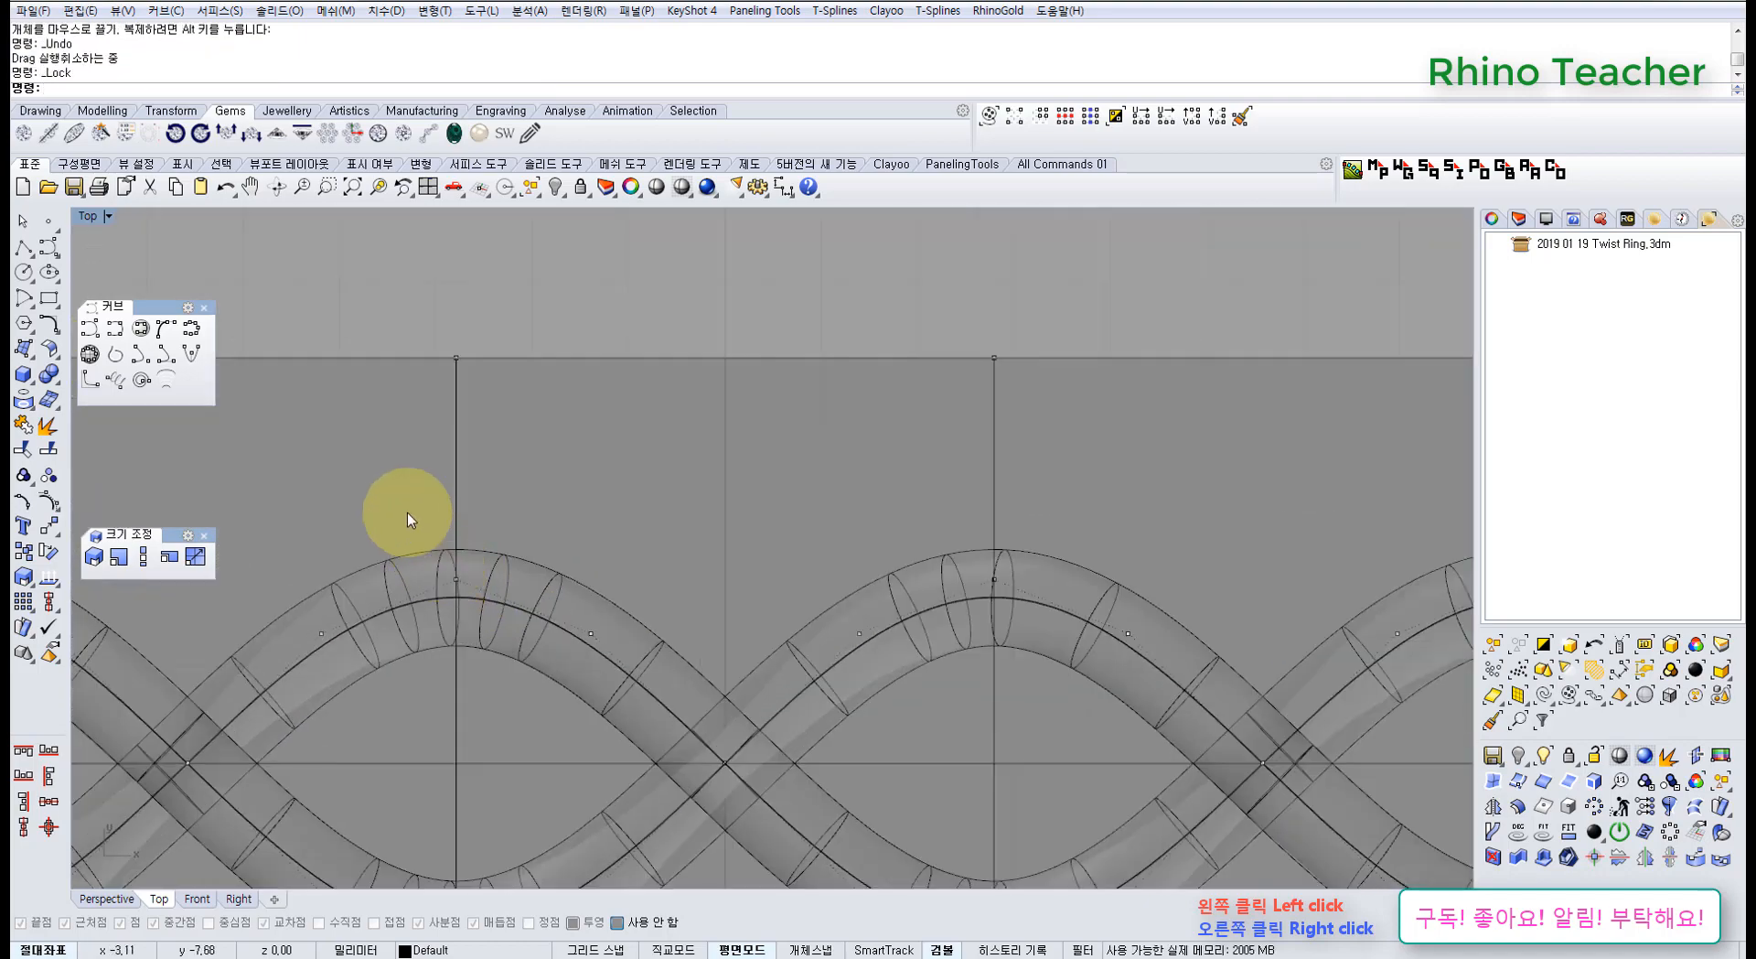
Select the upper and lower peak control points of both helices across three neighbouring loops in the Top view
scroll(503, 686, "down", 4)
right_click_drag(506, 689, 583, 438)
scroll(541, 574, "up", 4)
left_click_drag(521, 528, 603, 677, "shift")
scroll(603, 677, "down", 6)
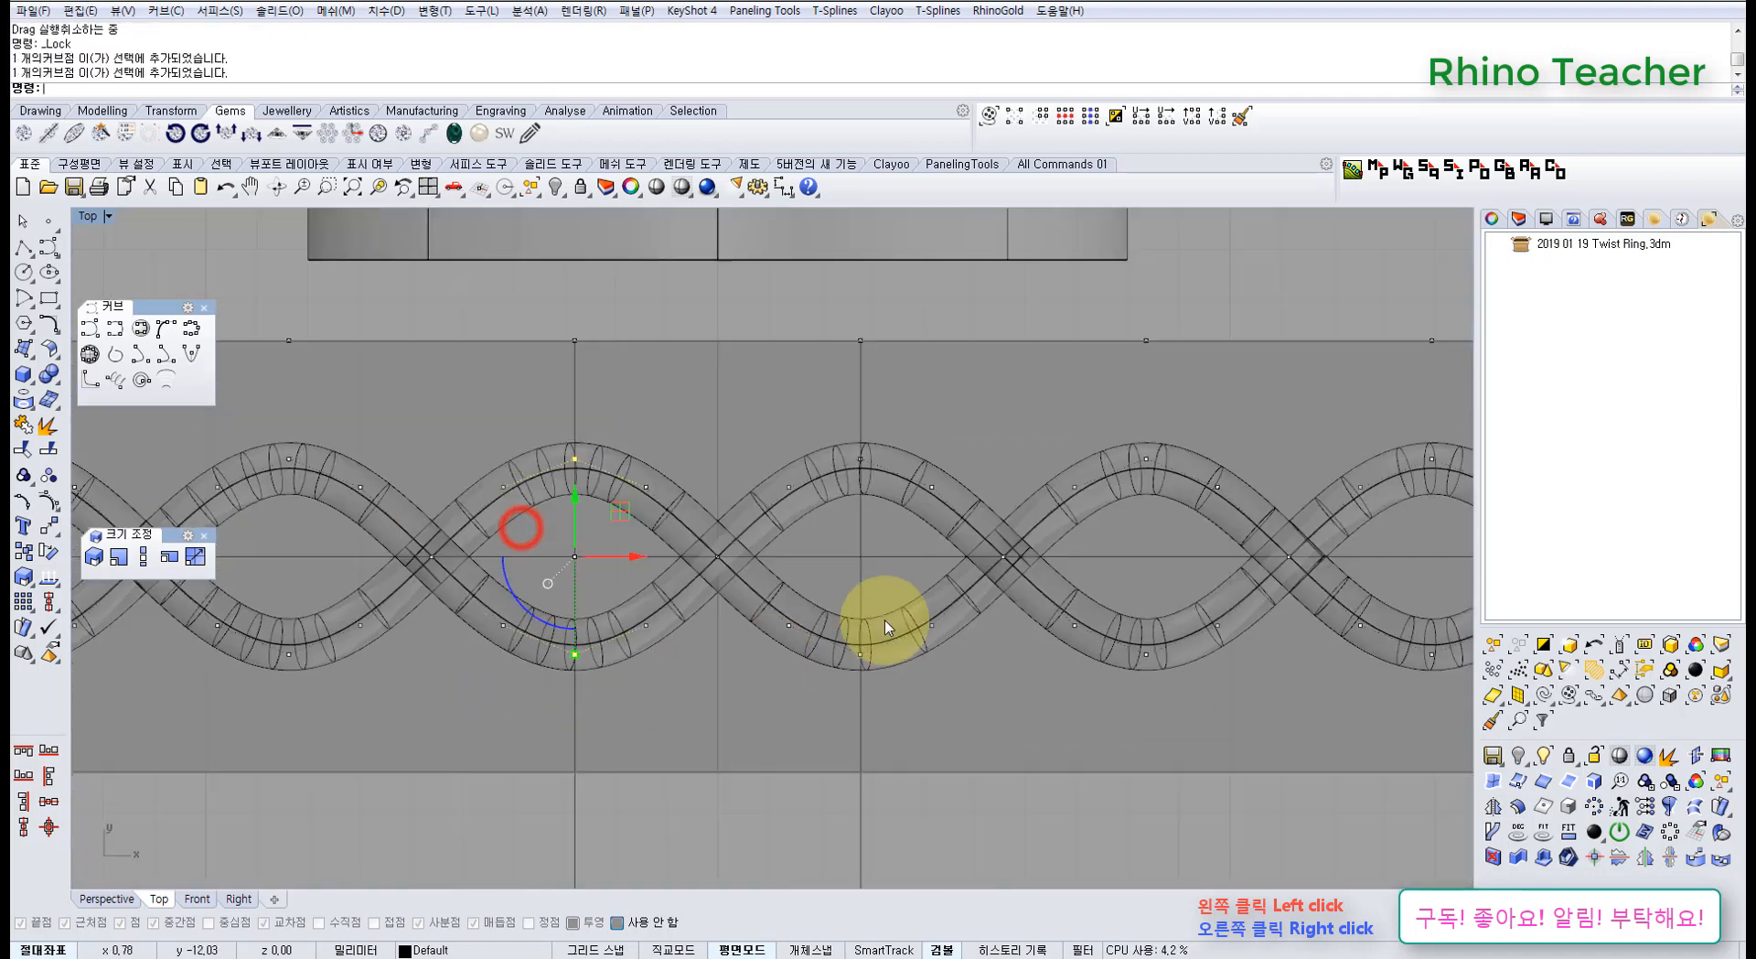
right_click_drag(853, 616, 650, 619)
left_click_drag(626, 395, 684, 514, "shift")
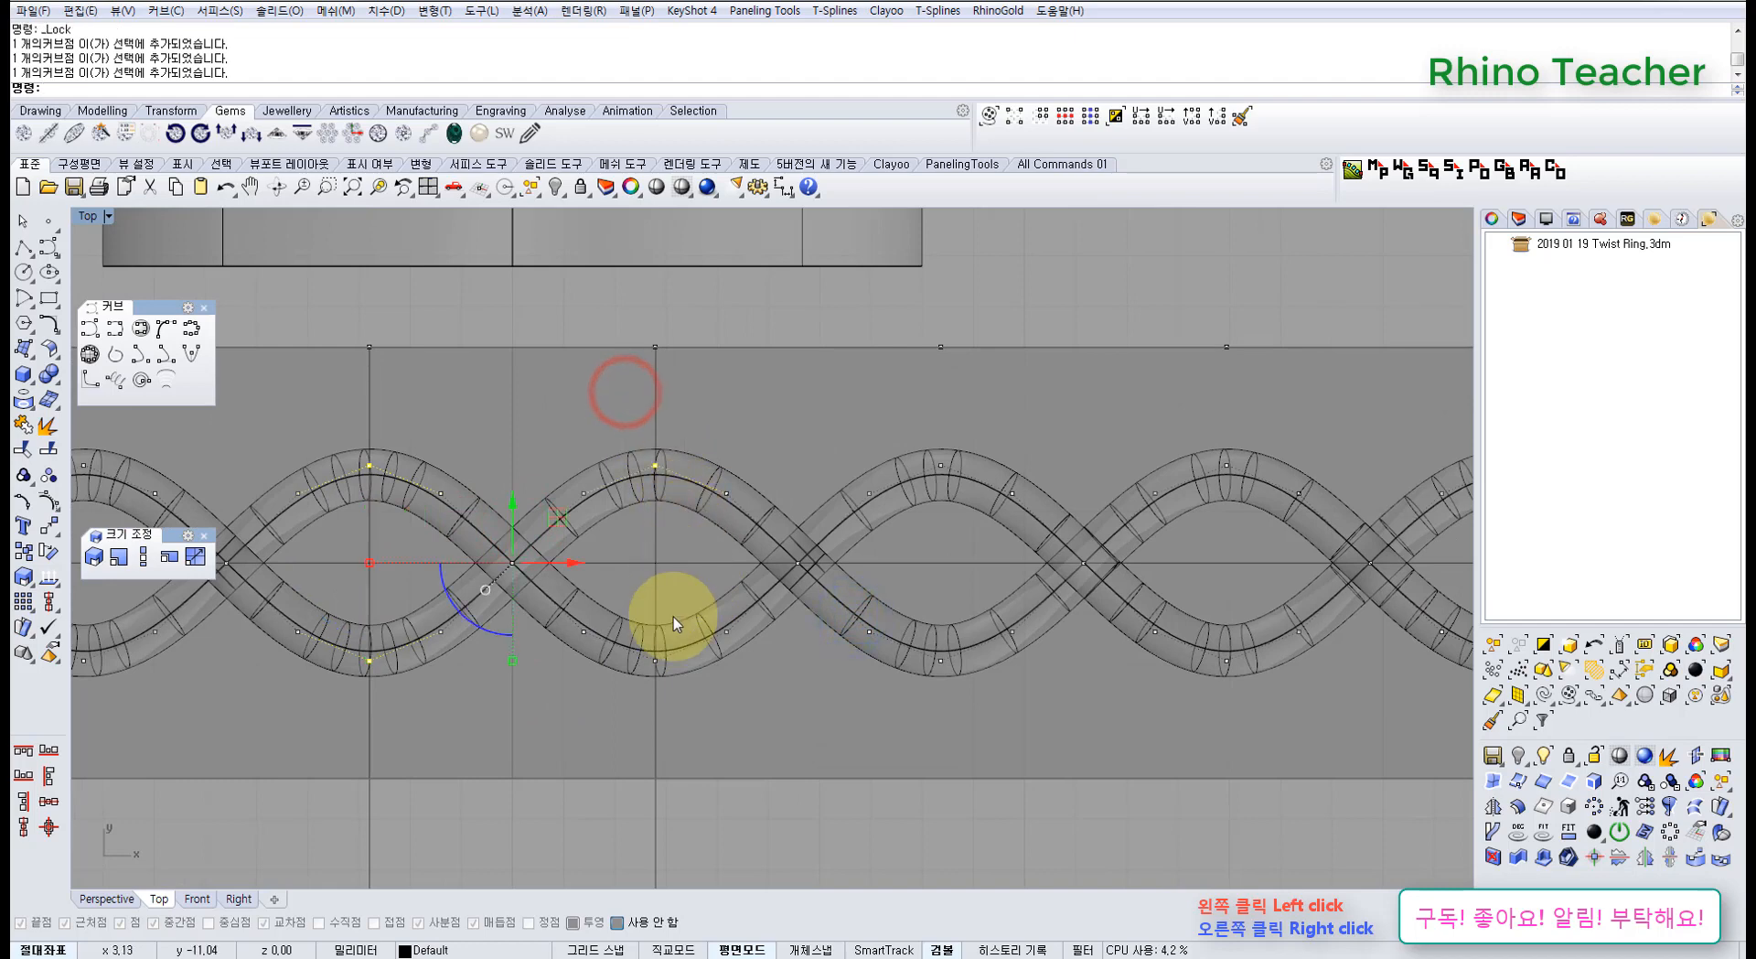
left_click_drag(634, 590, 682, 698, "shift")
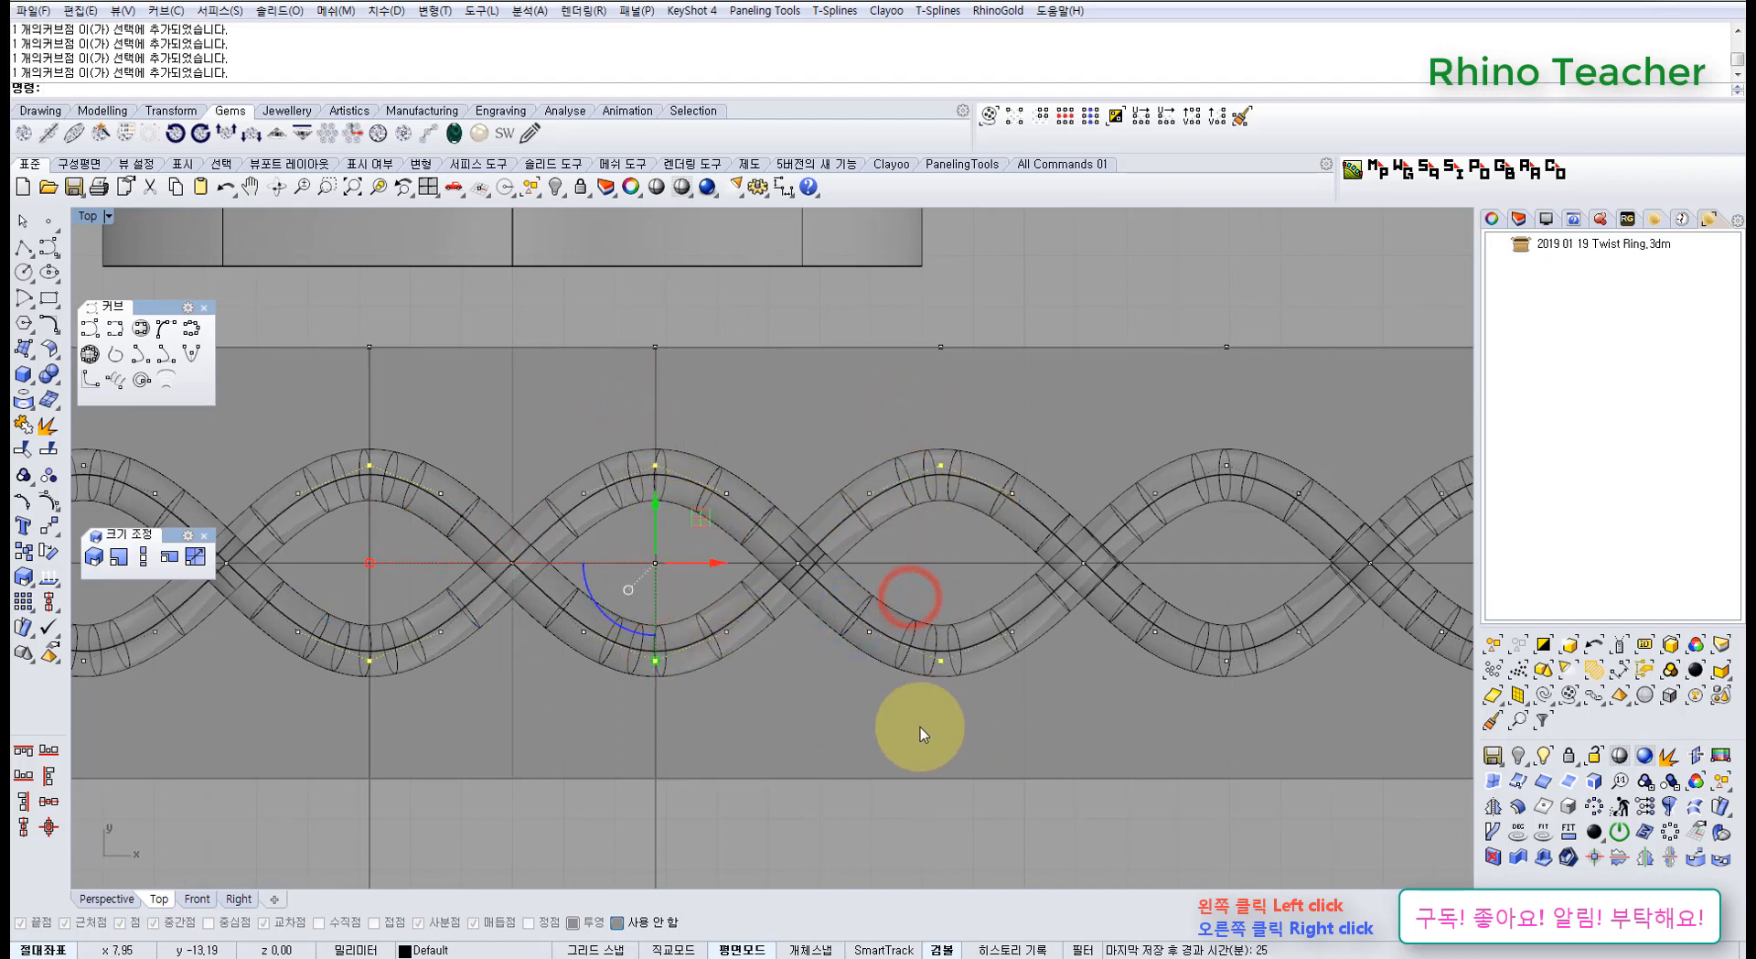
Raise the selected peak control points of both helices vertically in the Perspective view
key("ctrl+F4")
right_click_drag(721, 628, 659, 731)
scroll(503, 485, "up", 5)
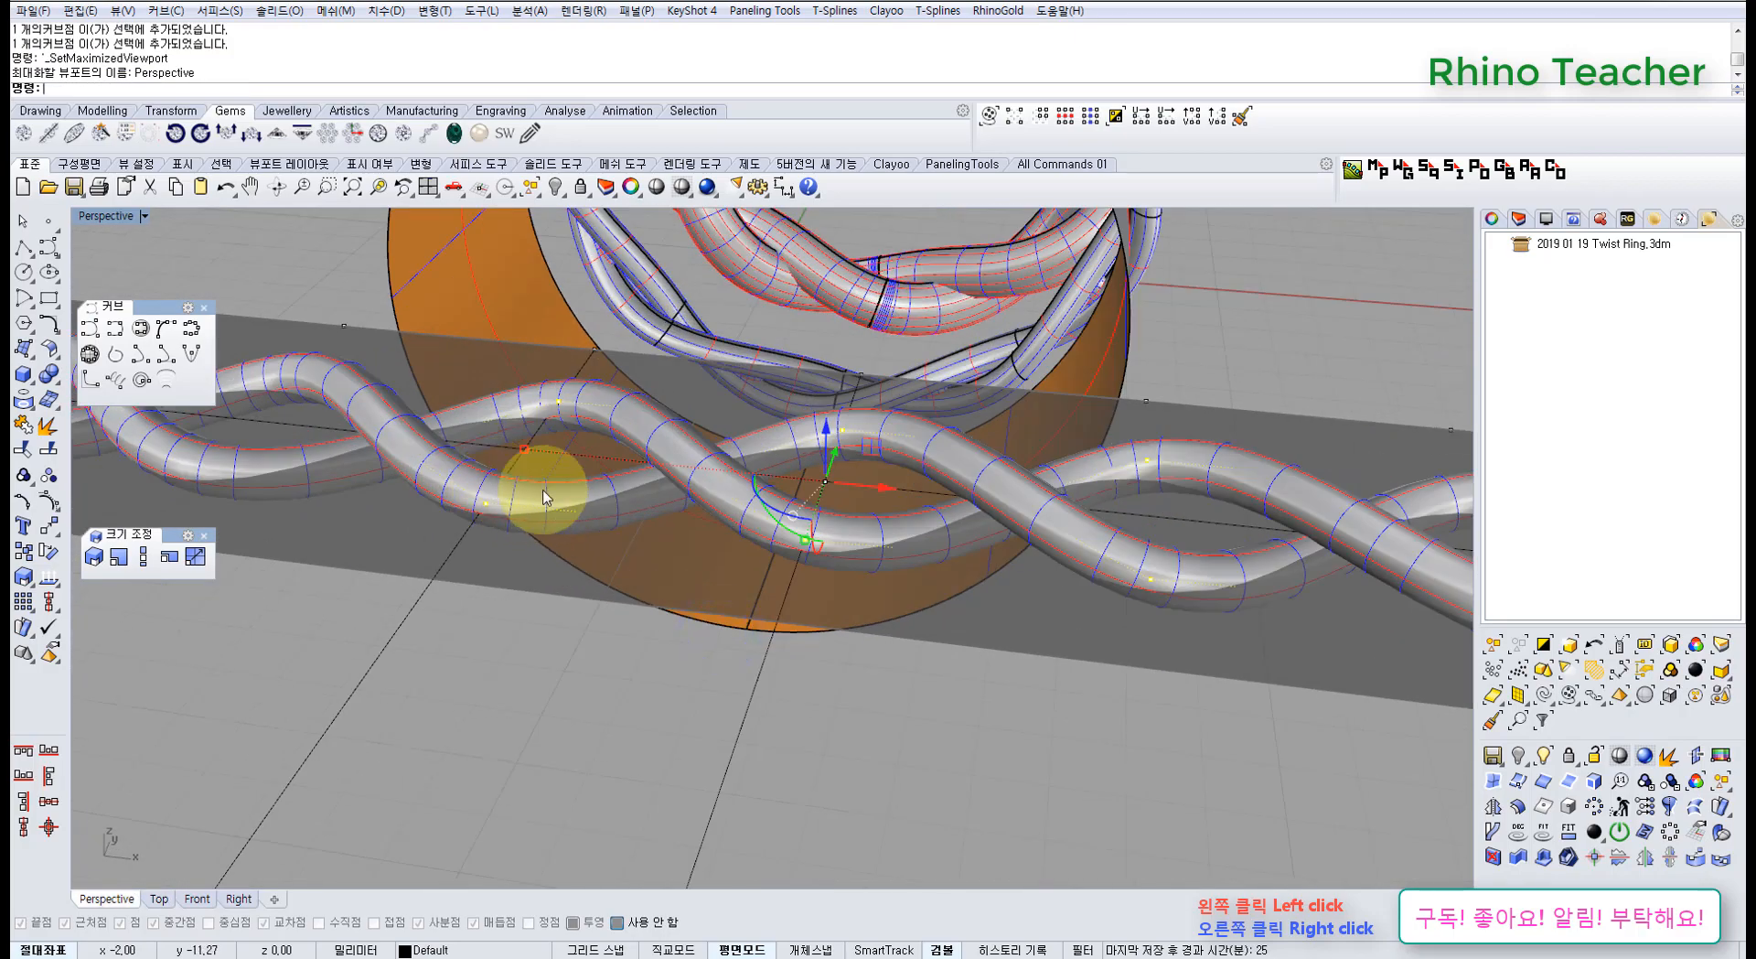
scroll(544, 496, "down", 4)
right_click_drag(631, 631, 581, 615)
right_click_drag(613, 474, 680, 622, "shift")
scroll(728, 617, "up", 5)
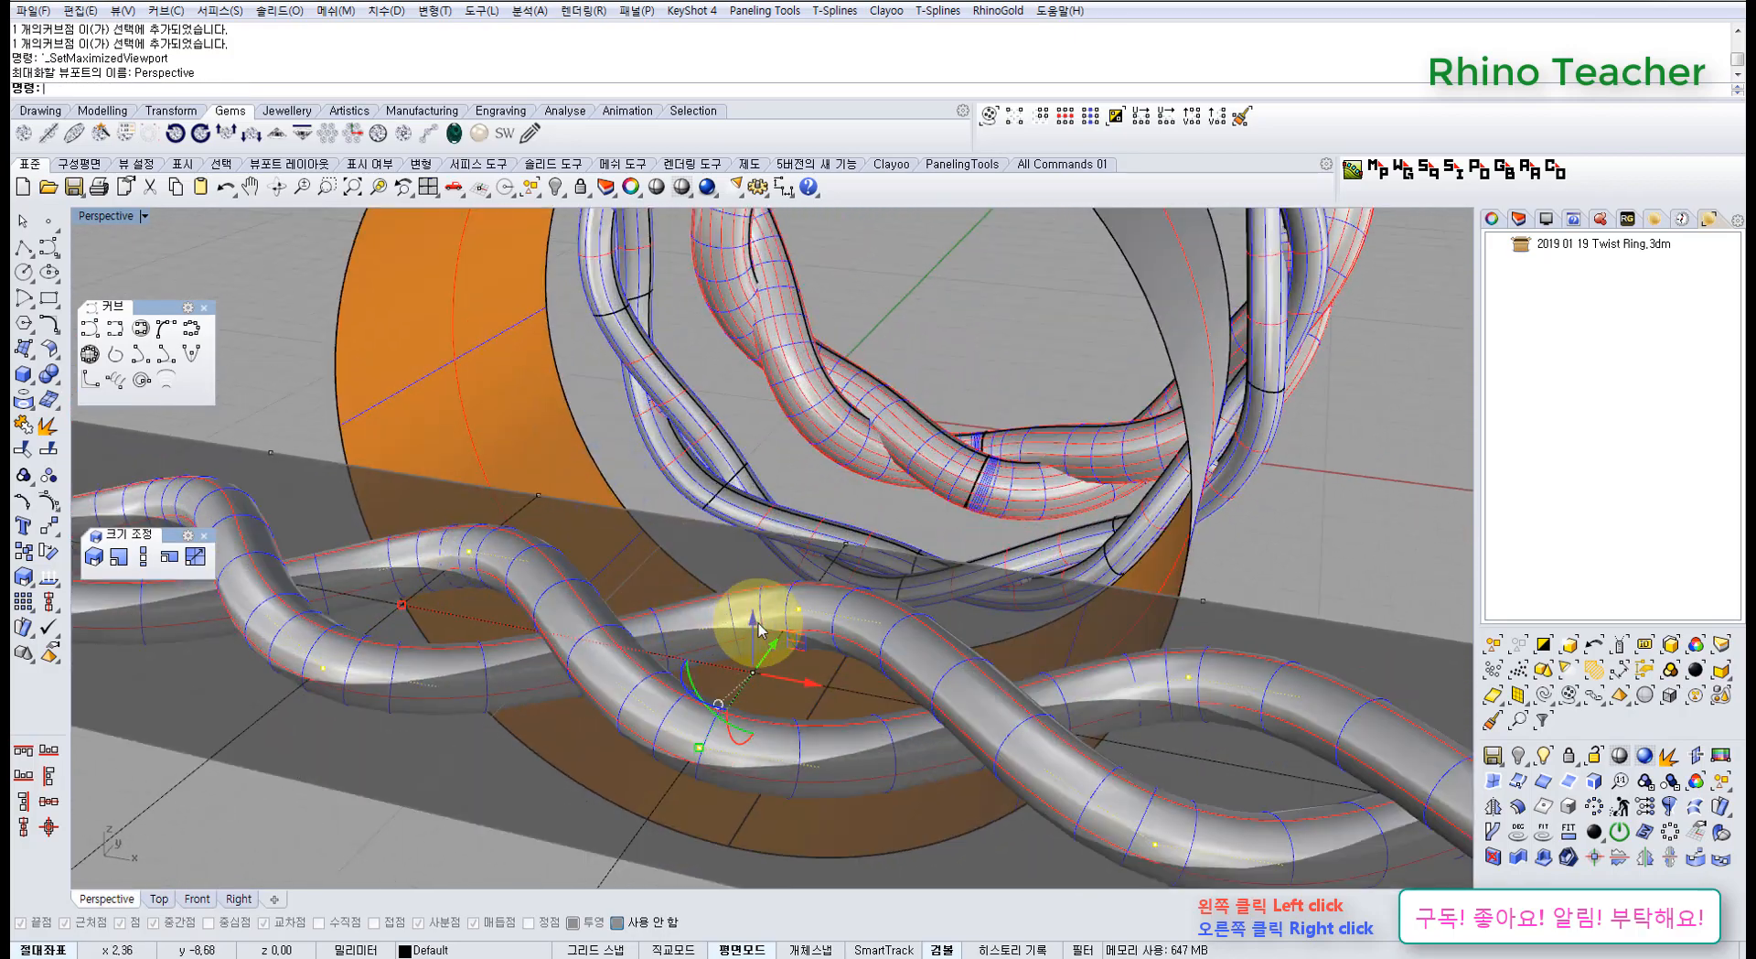
left_click_drag(751, 574, 720, 579)
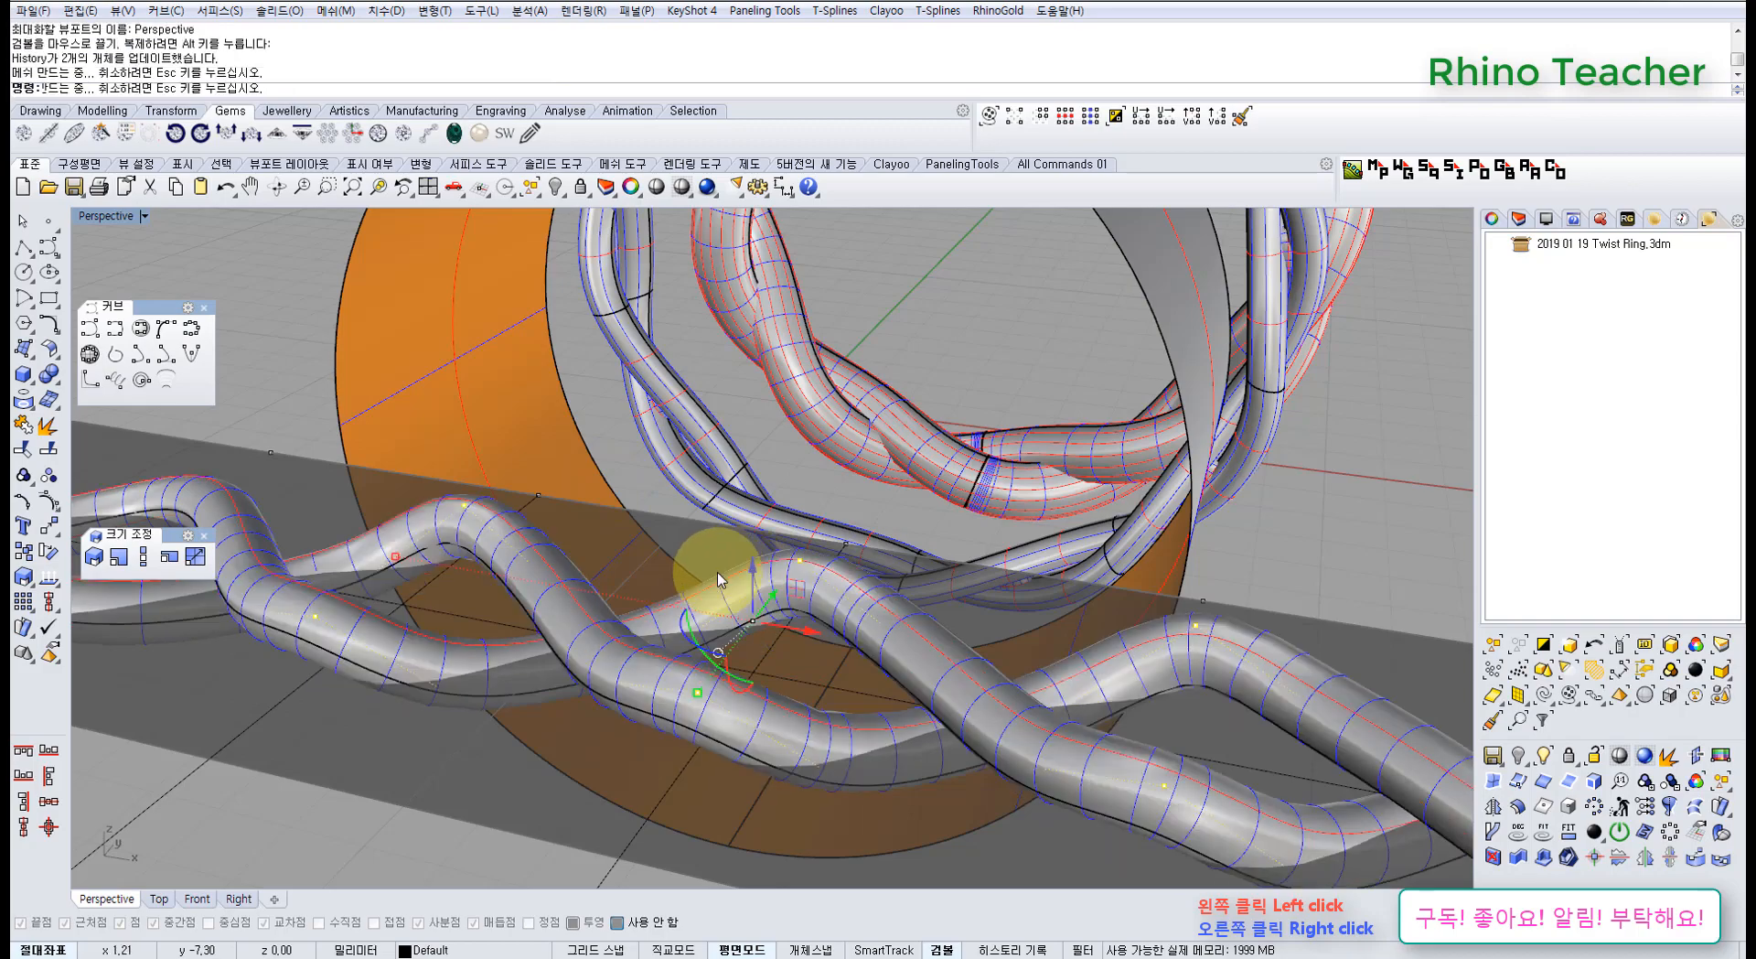
Undo the upward move of both helices' peak control points and clear the point selection
right_click_drag(479, 568, 557, 532)
right_click_drag(796, 470, 647, 705)
key("ctrl+z")
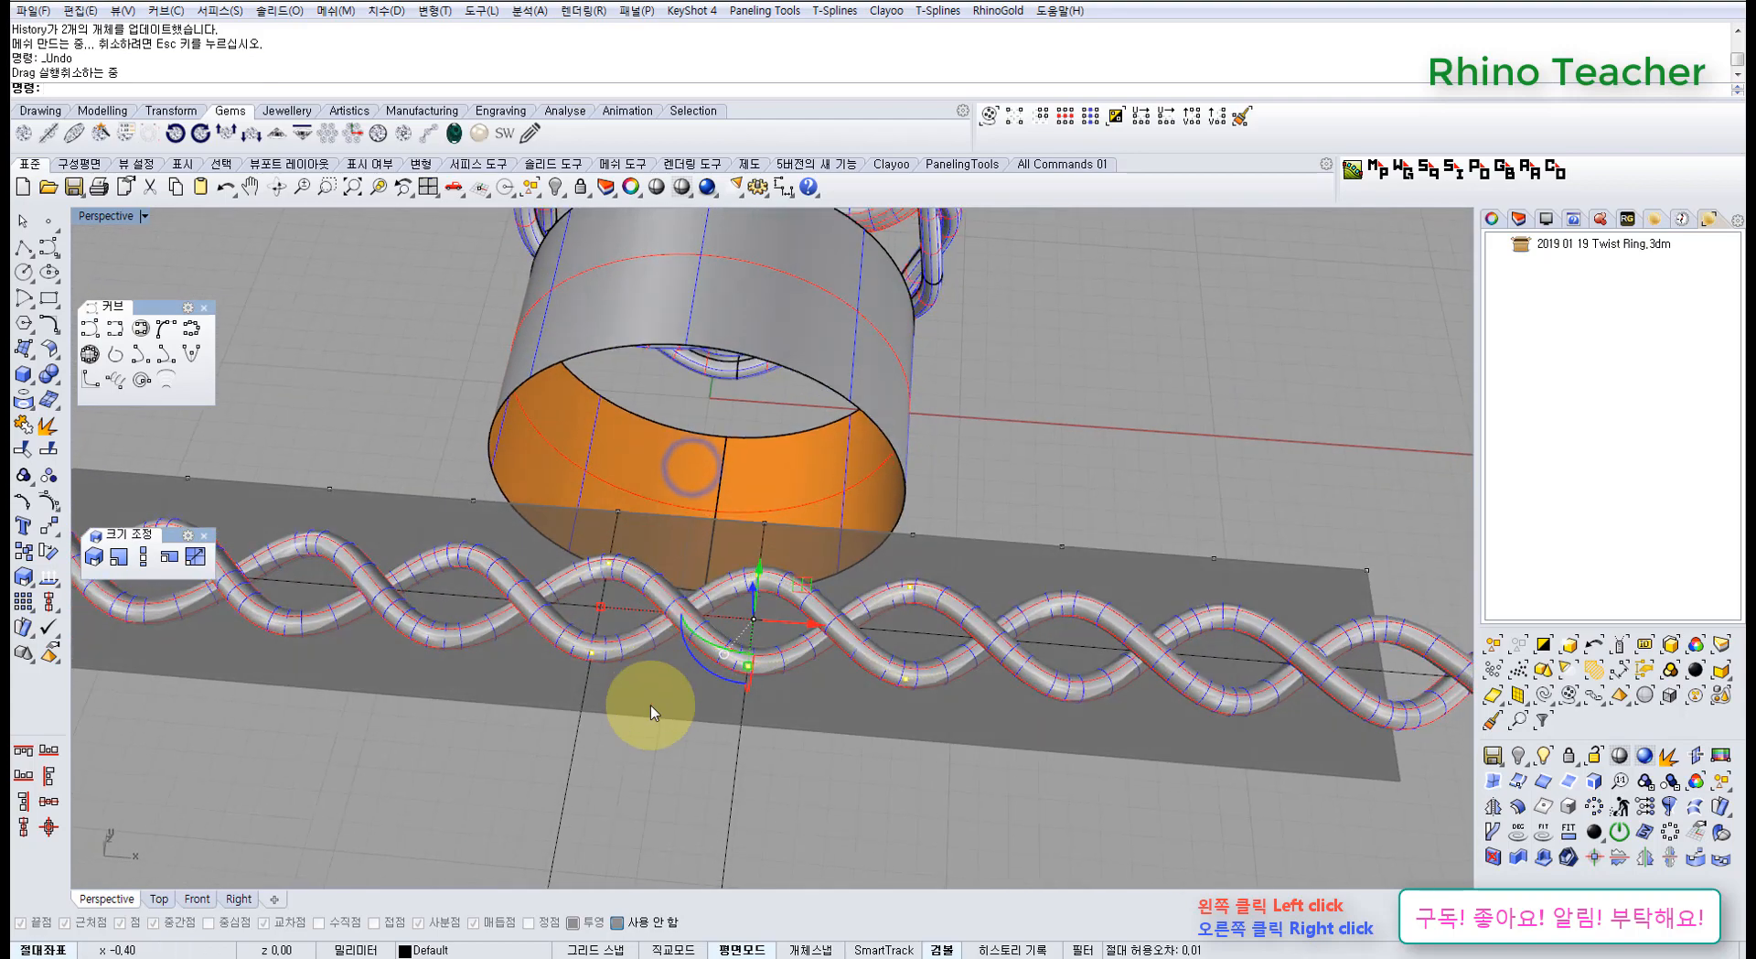
left_click(650, 705)
Select alternating upper and lower peak control points along a single helix in the Top view
key("ctrl+F1")
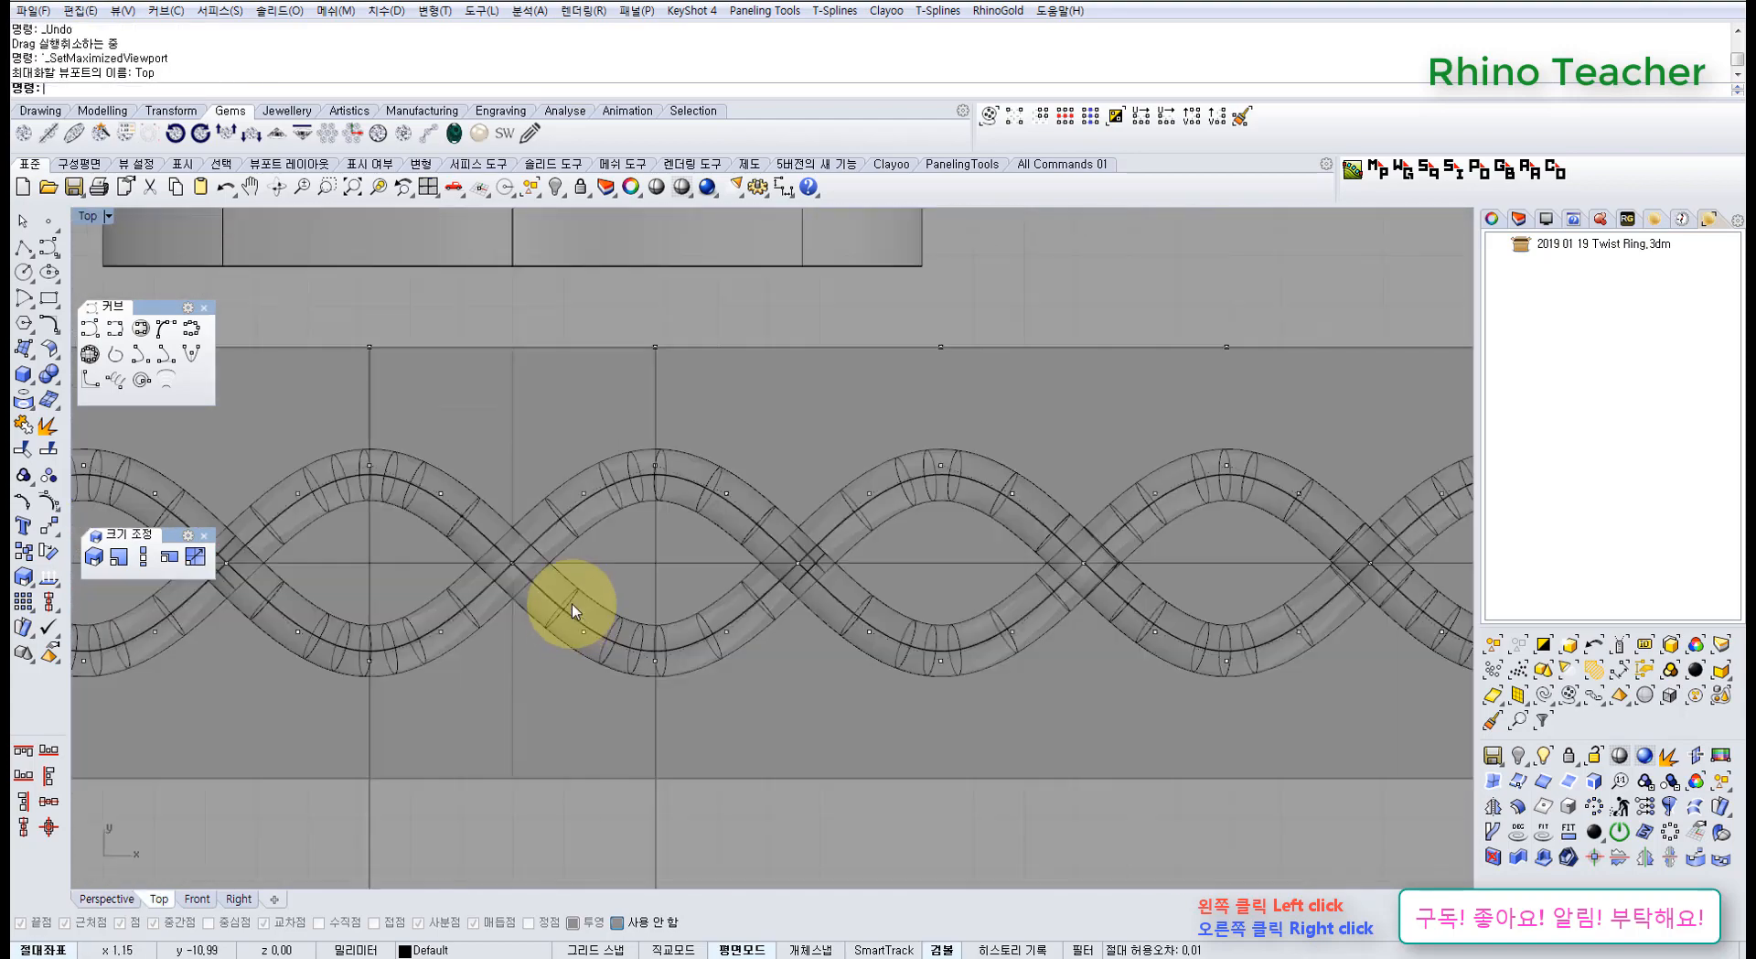
scroll(448, 498, "up", 5)
left_click_drag(451, 523, 514, 594)
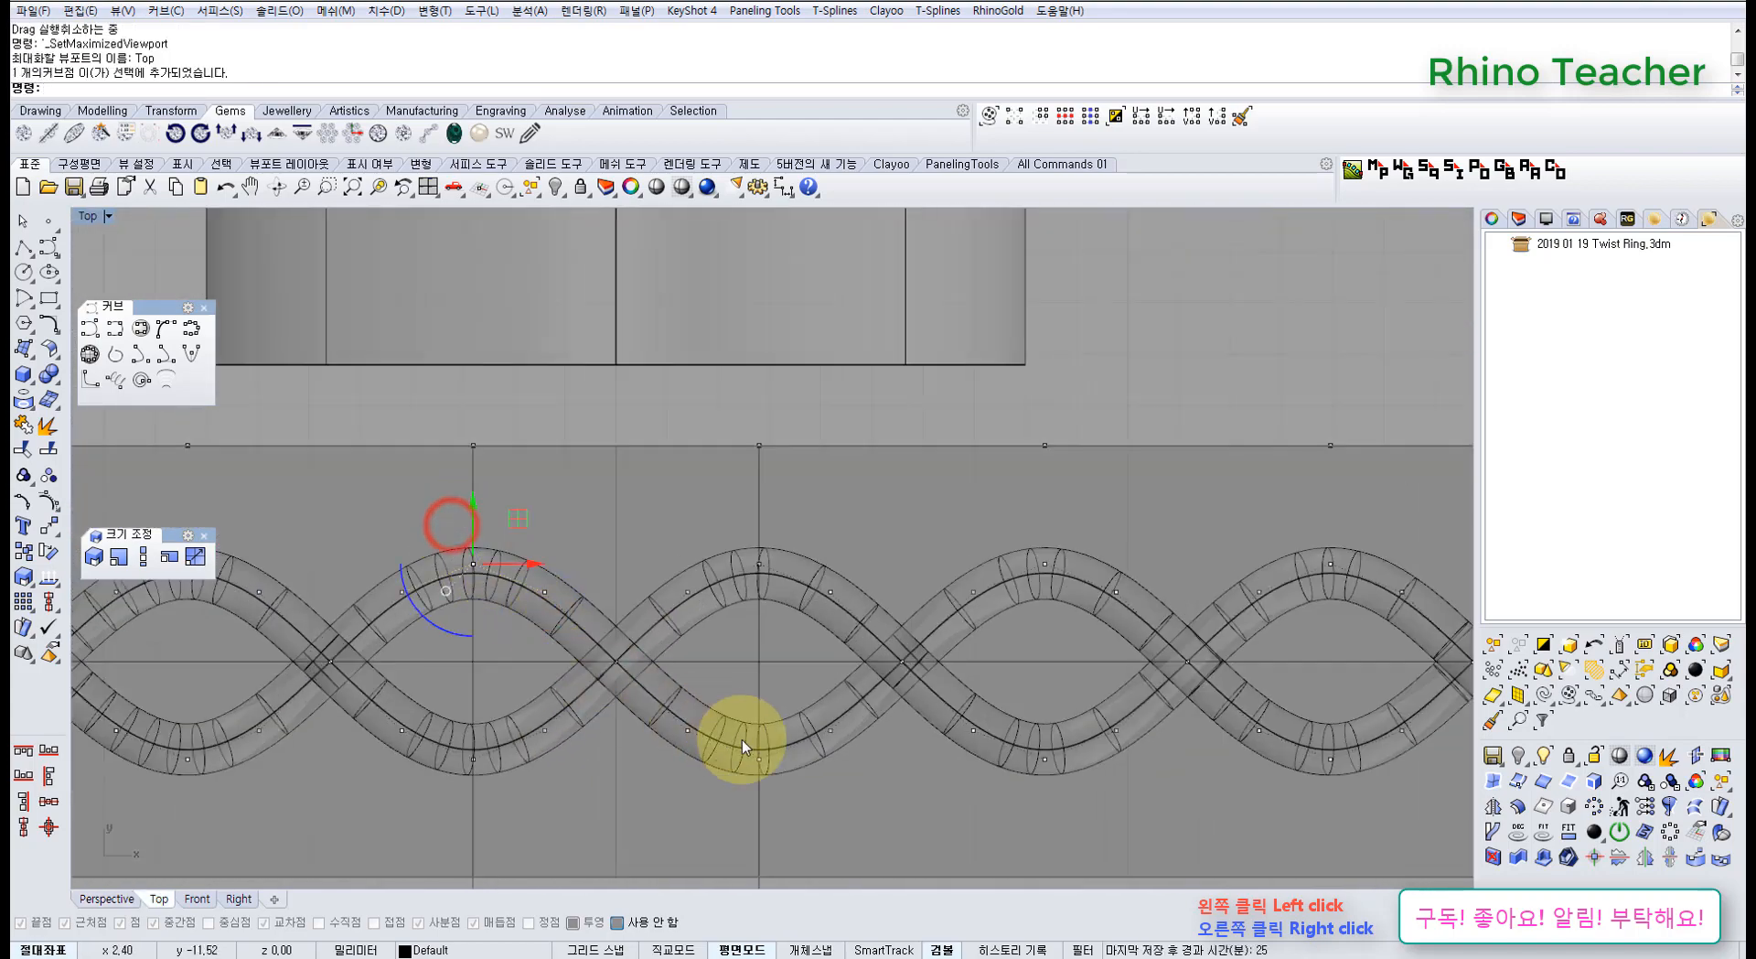
left_click_drag(751, 730, 773, 772, "shift")
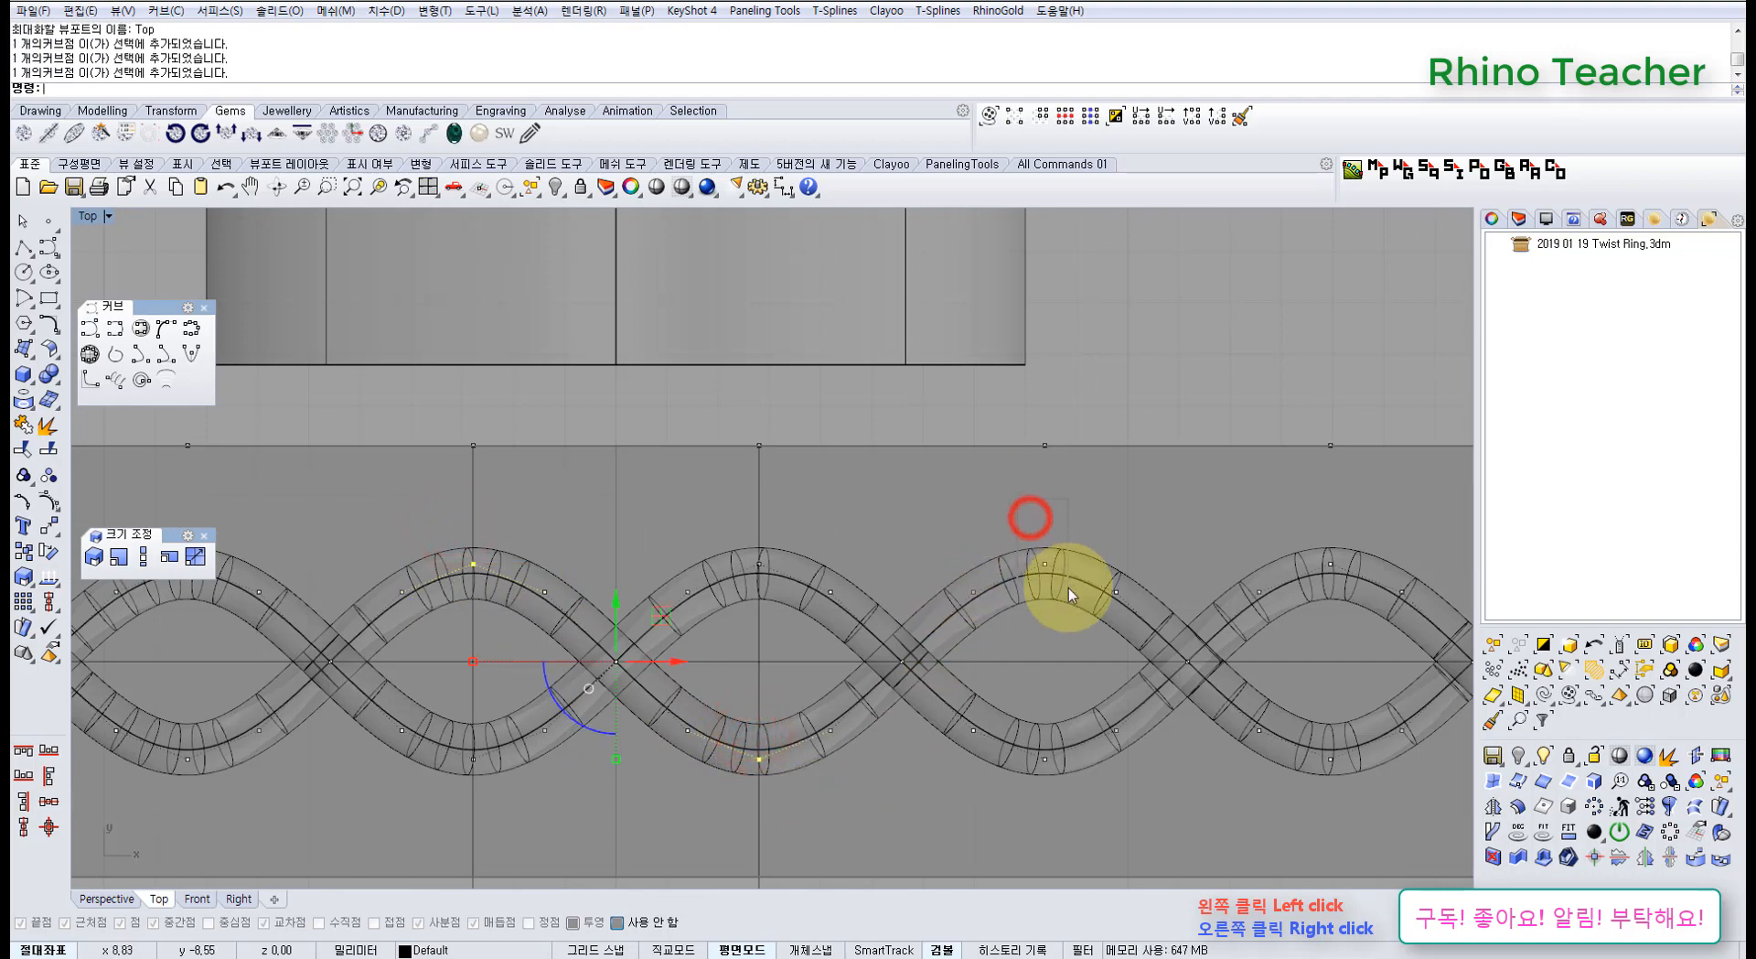
Move the selected alternating peak points of the single helix up by 1 in the Perspective view
key("ctrl+F4")
scroll(638, 528, "up", 5)
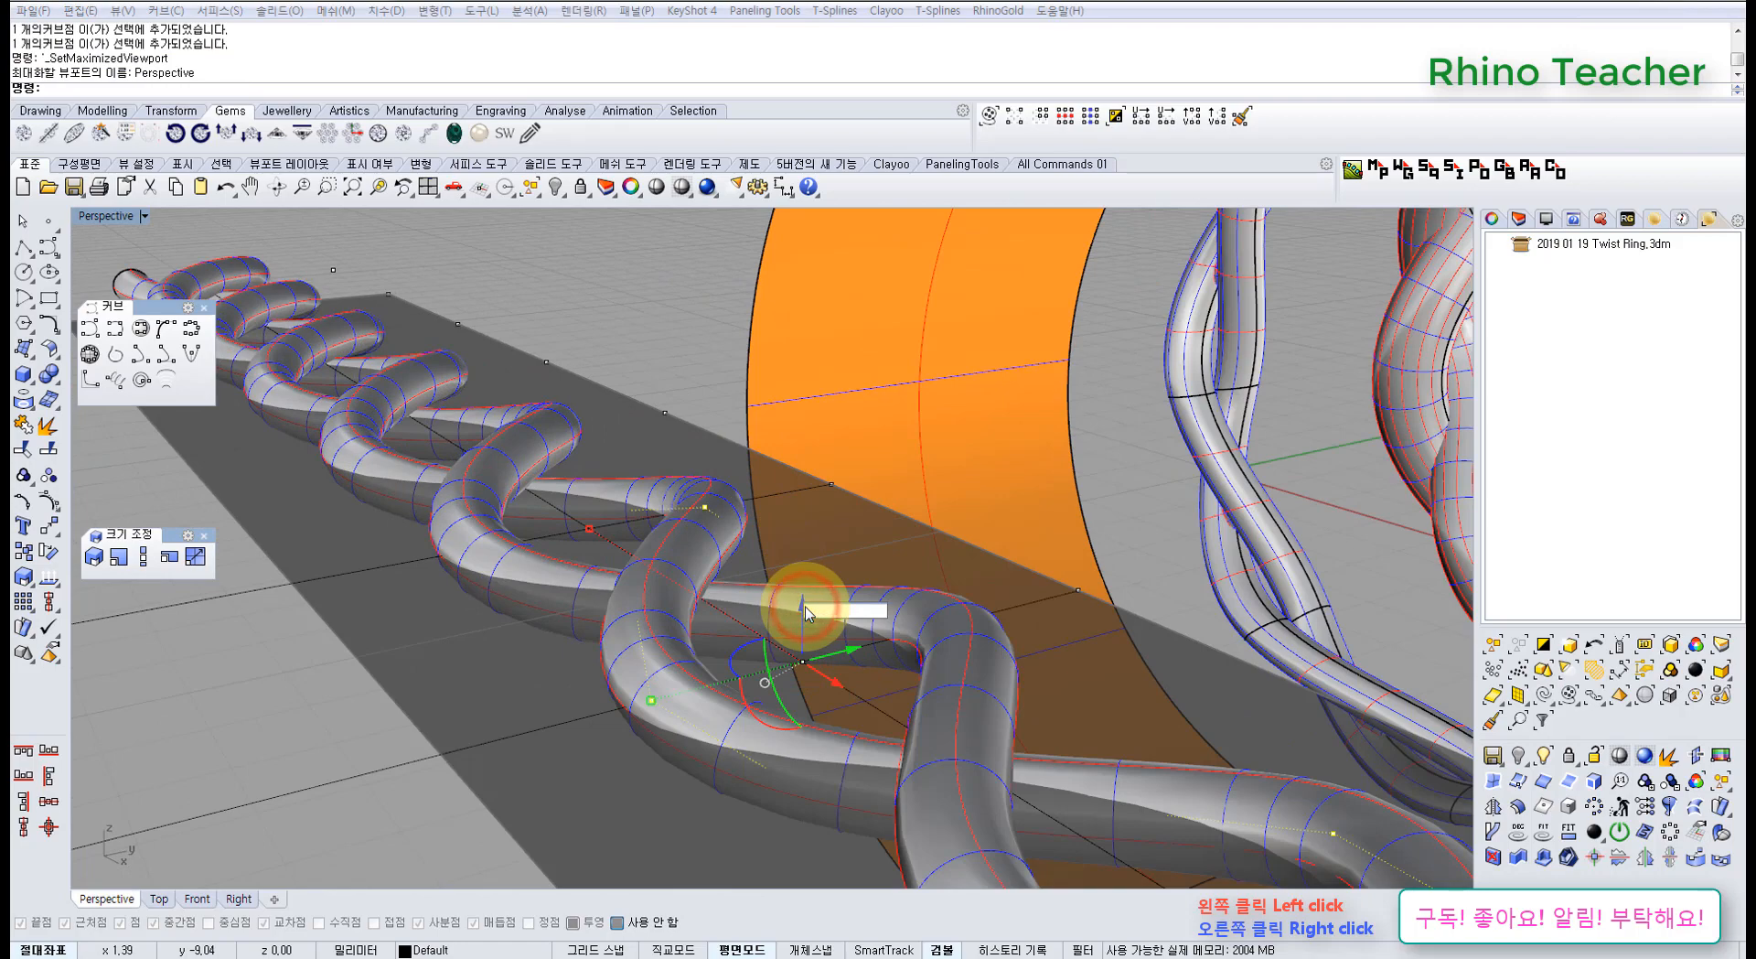
key("Return")
key("ctrl+z")
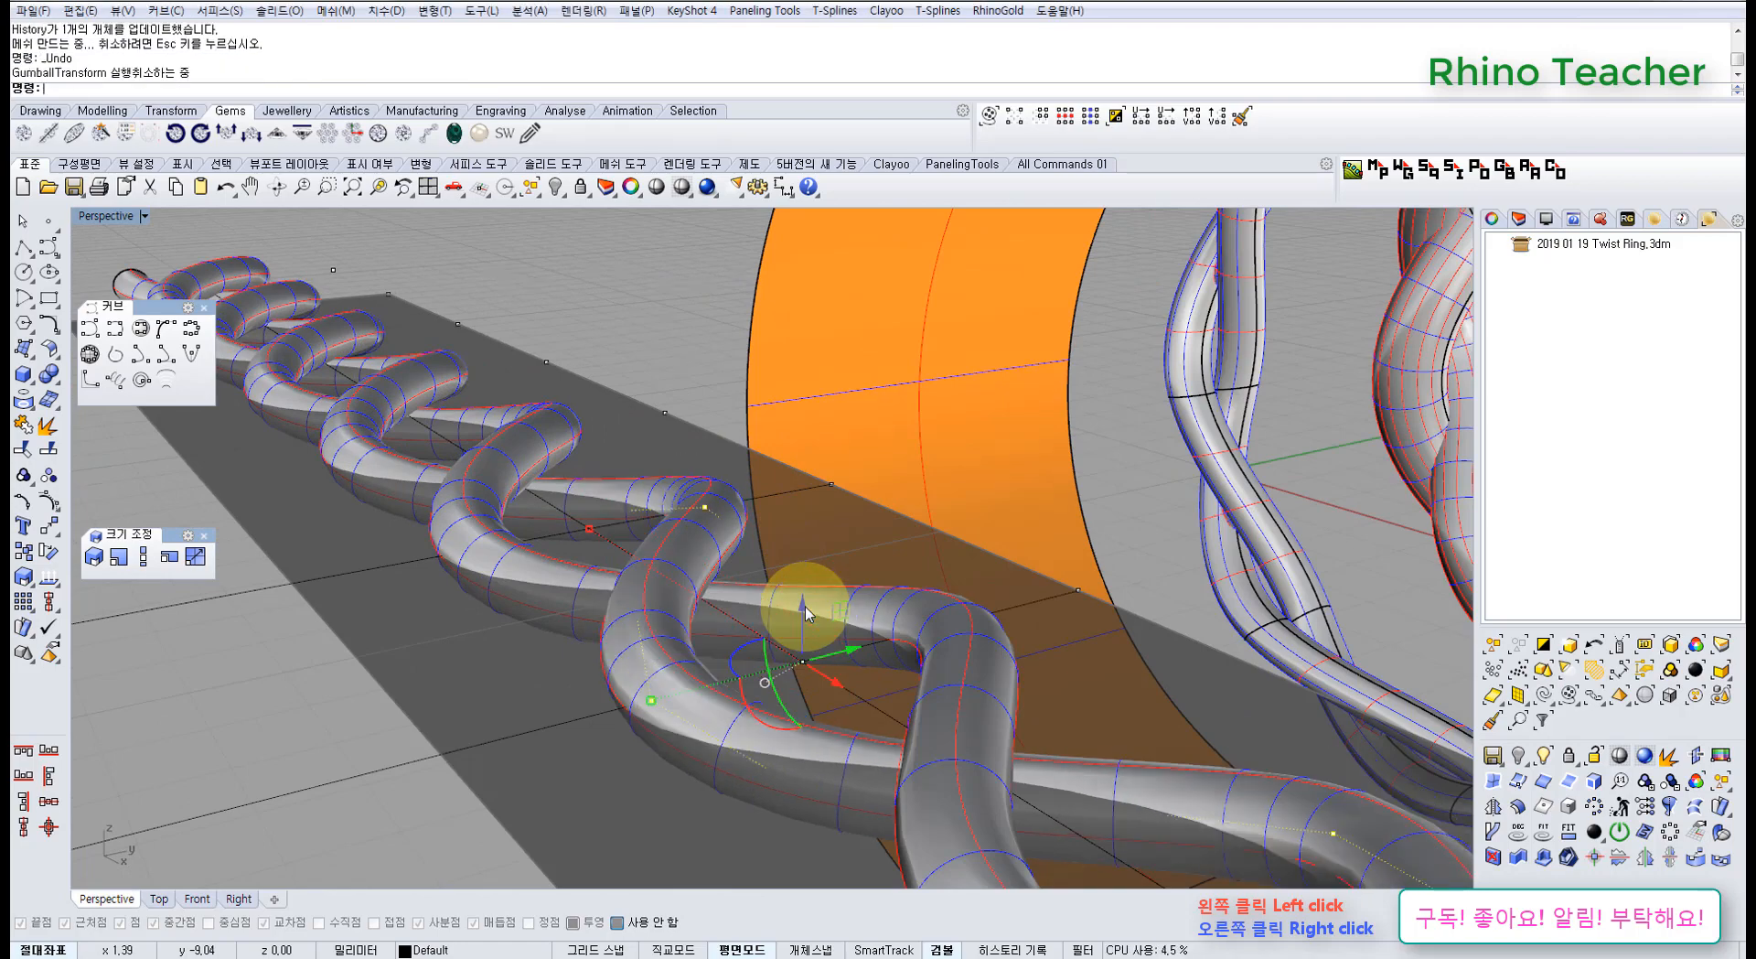
type("1")
key("Return")
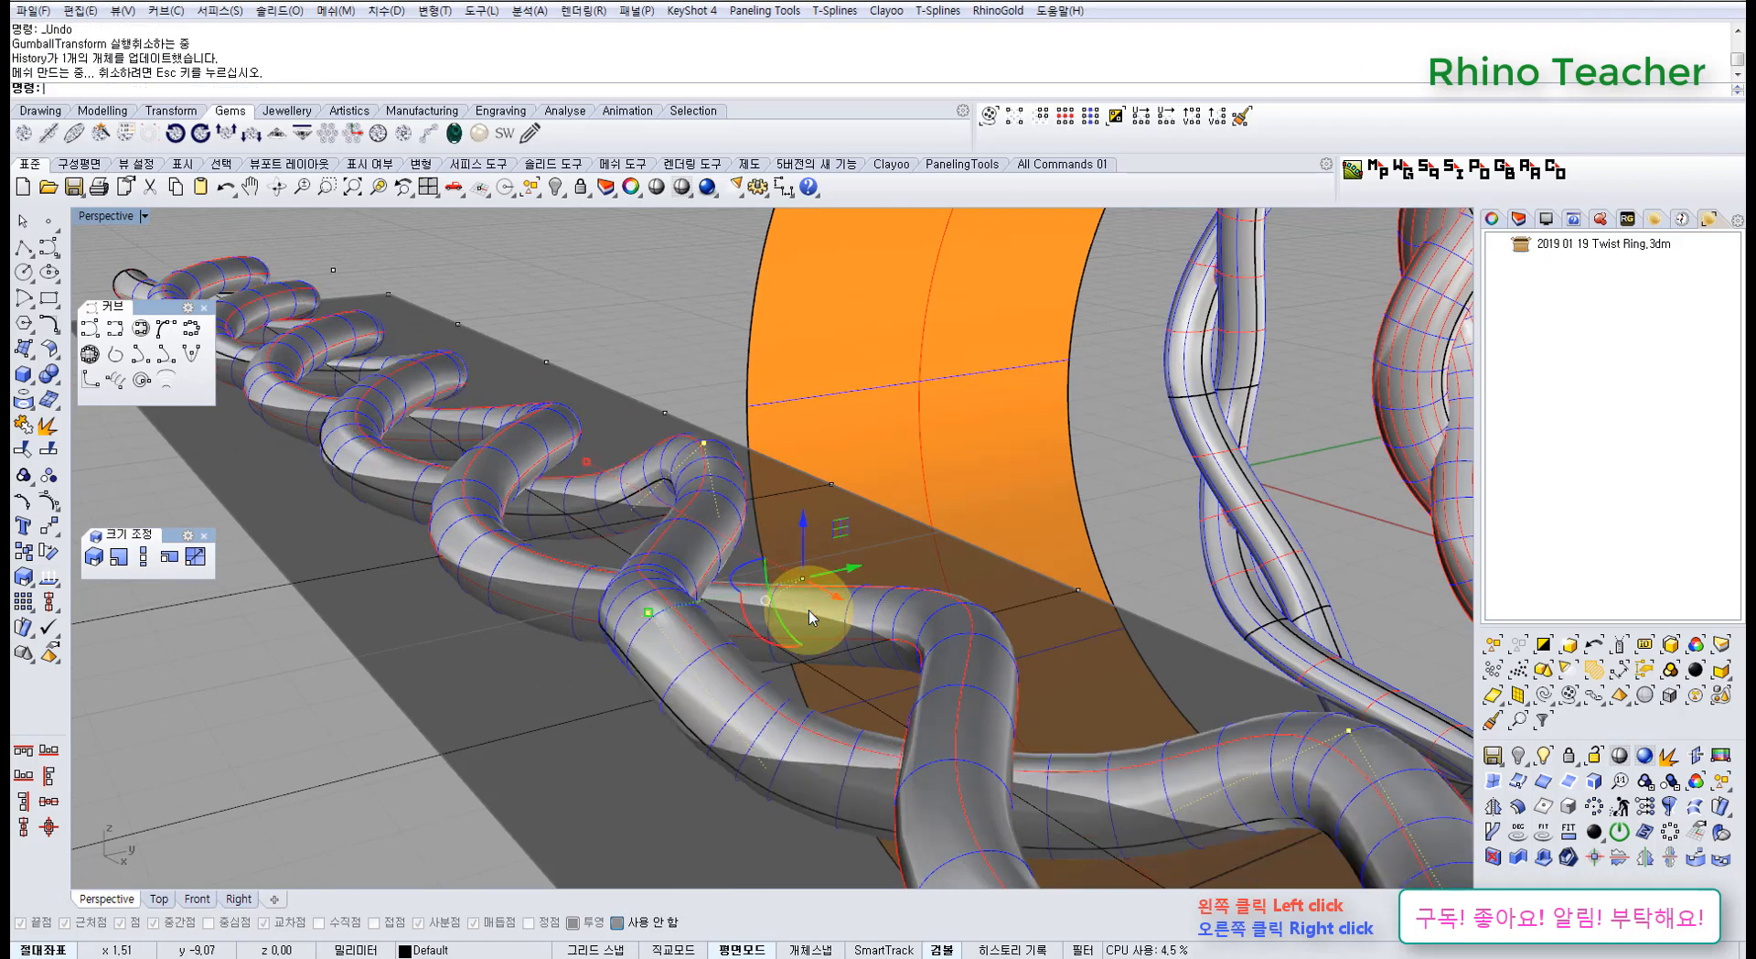
Inspect the reshaped twist and undo the vertical move of the single helix's points
right_click_drag(812, 604, 775, 708)
scroll(922, 547, "down", 3)
key("ctrl+z")
scroll(777, 704, "down", 6)
right_click_drag(1078, 739, 940, 680, "shift")
Unlock the flat strip surface and set the Top view to Shaded display
key("ctrl+F1")
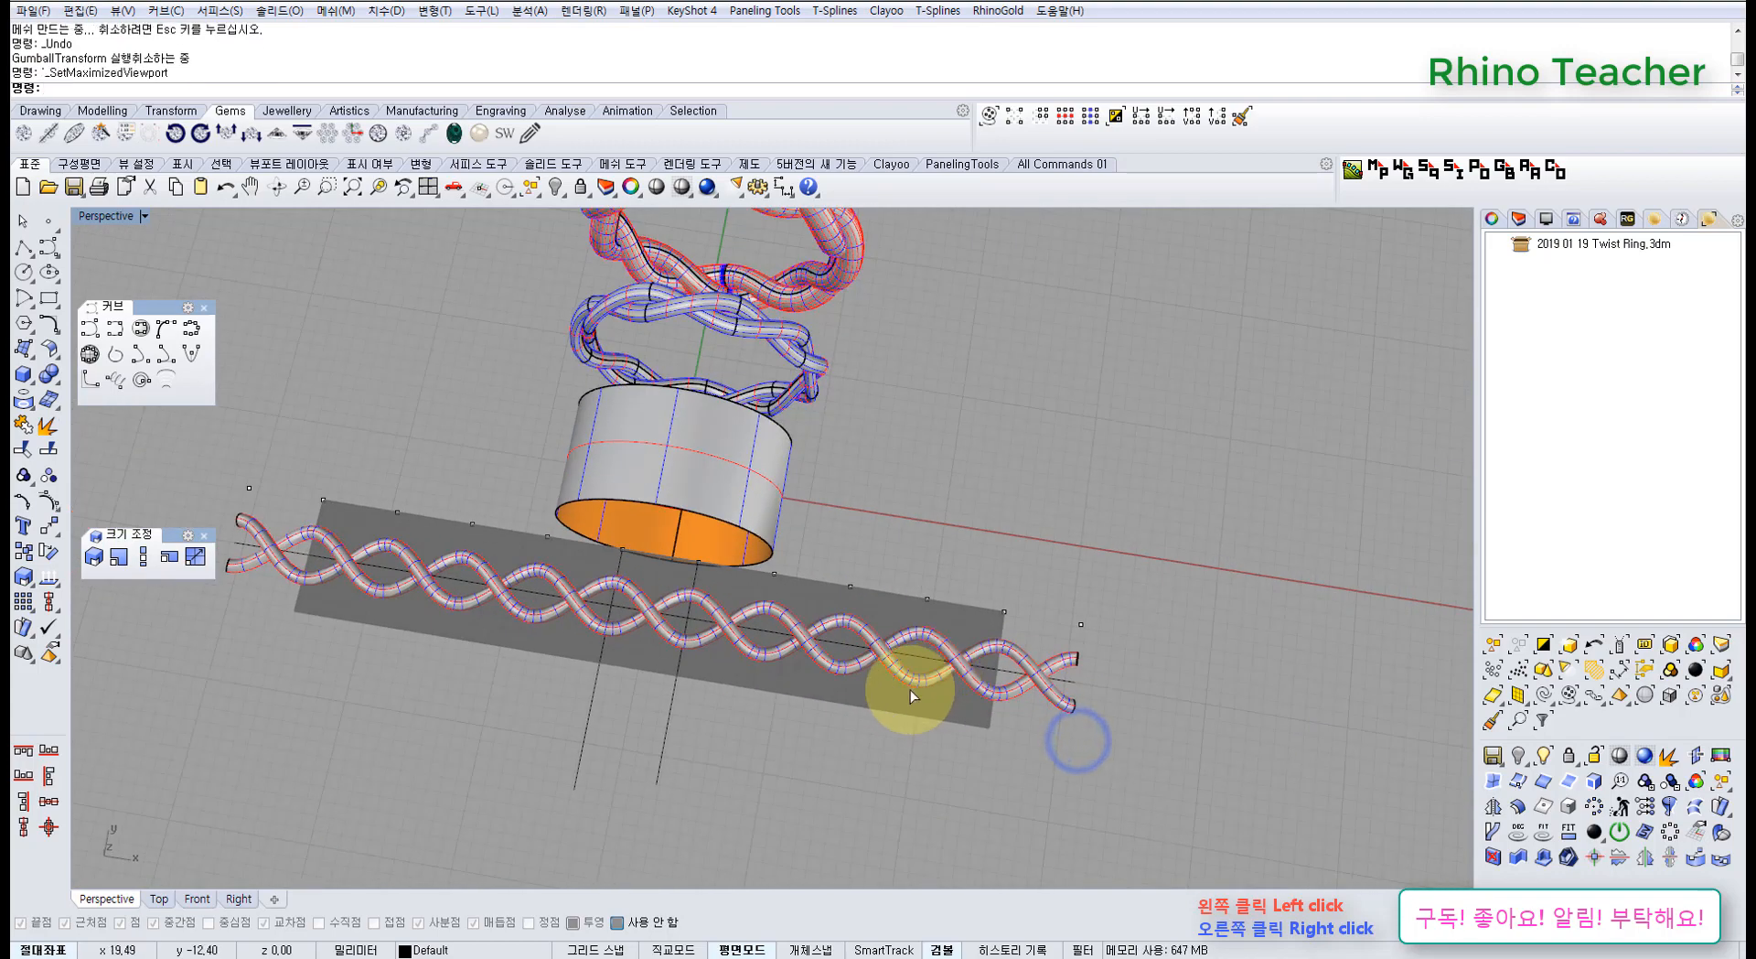
scroll(876, 707, "down", 2)
scroll(865, 707, "down", 5)
middle_click(784, 647)
left_click(793, 632)
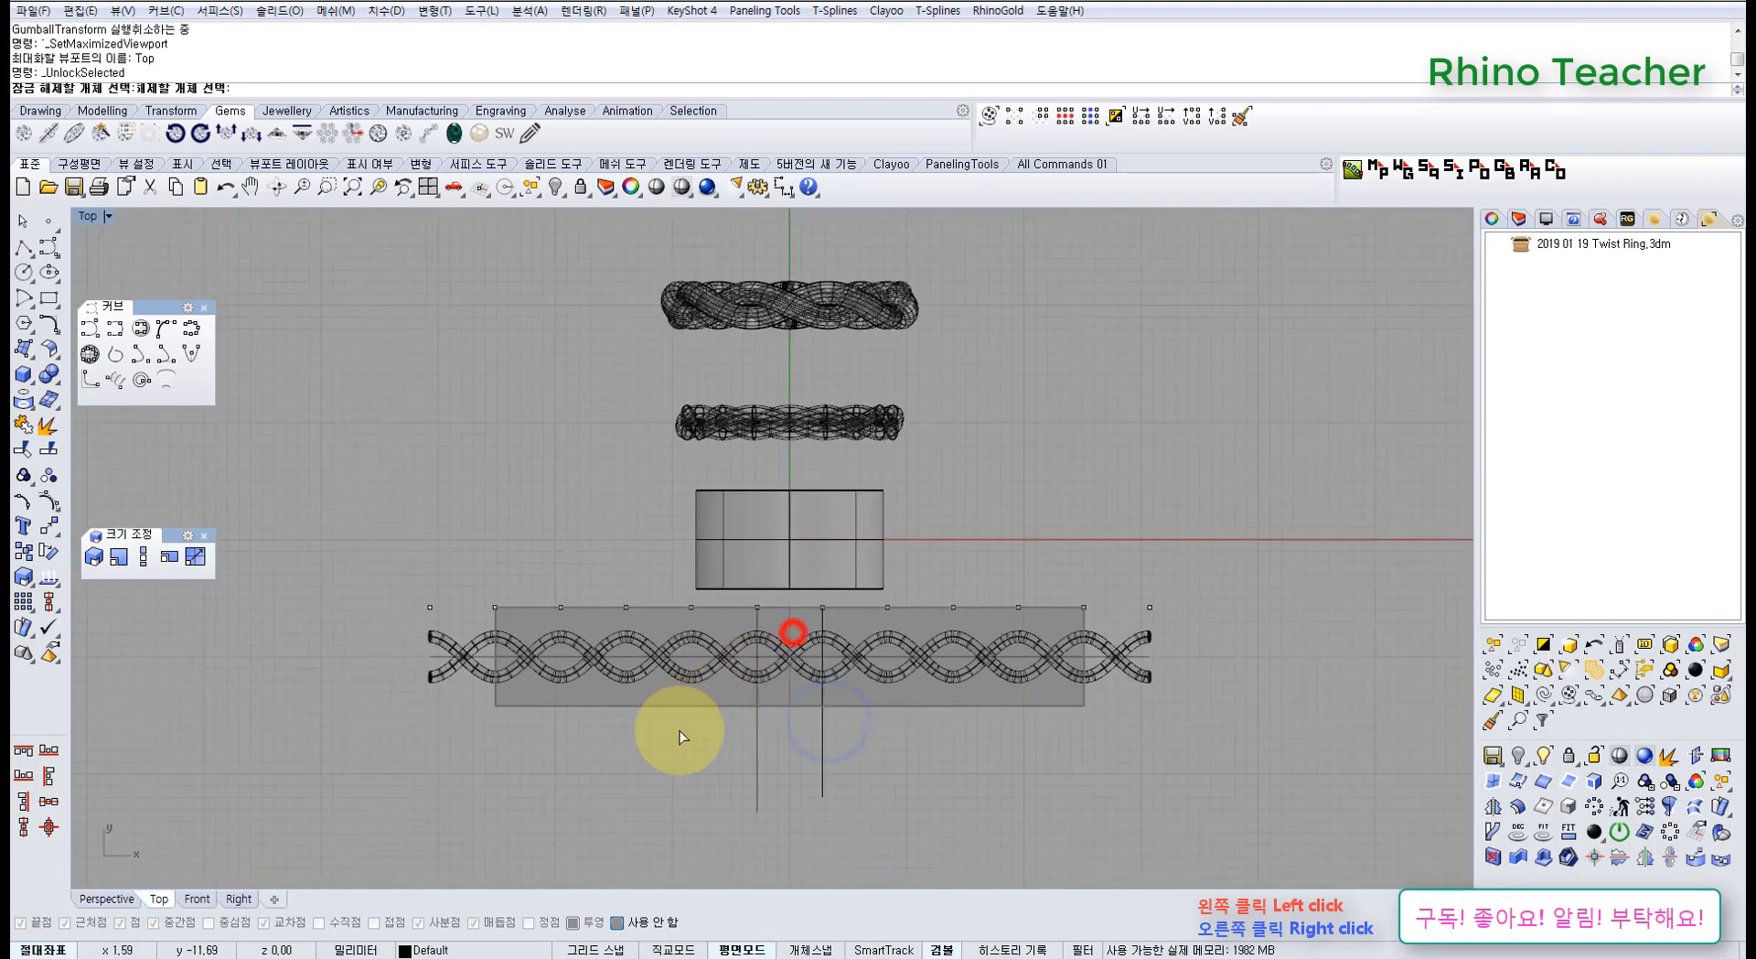
right_click(628, 679)
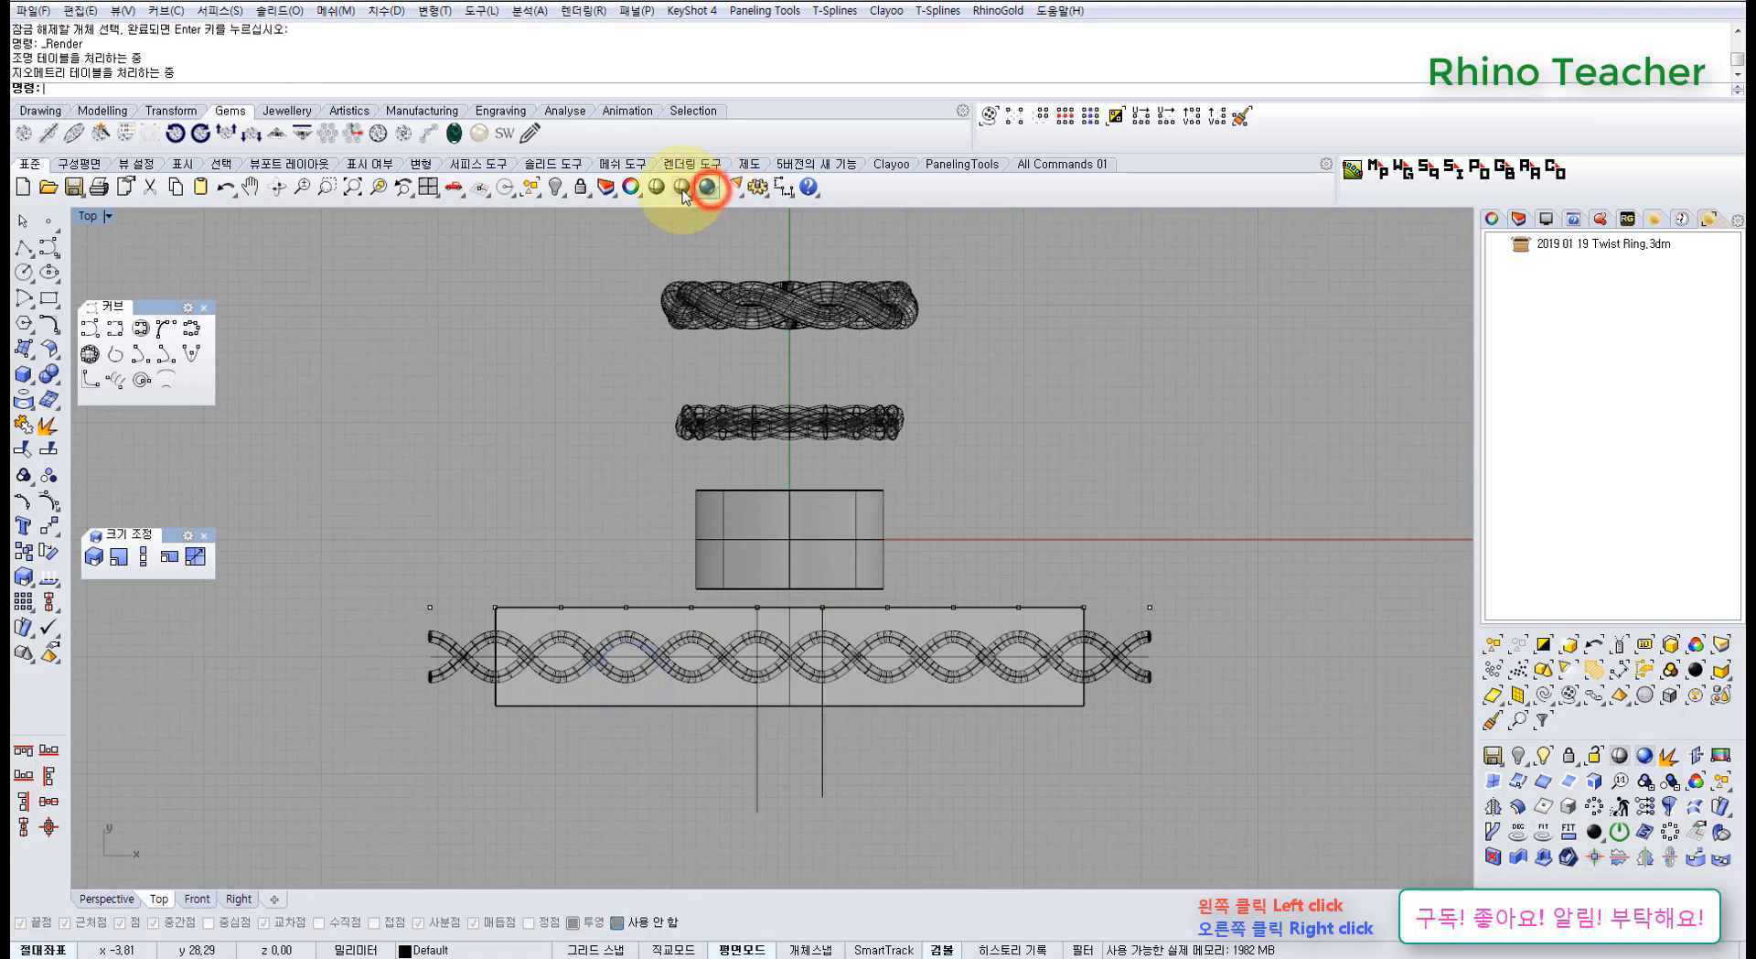
left_click(1400, 235)
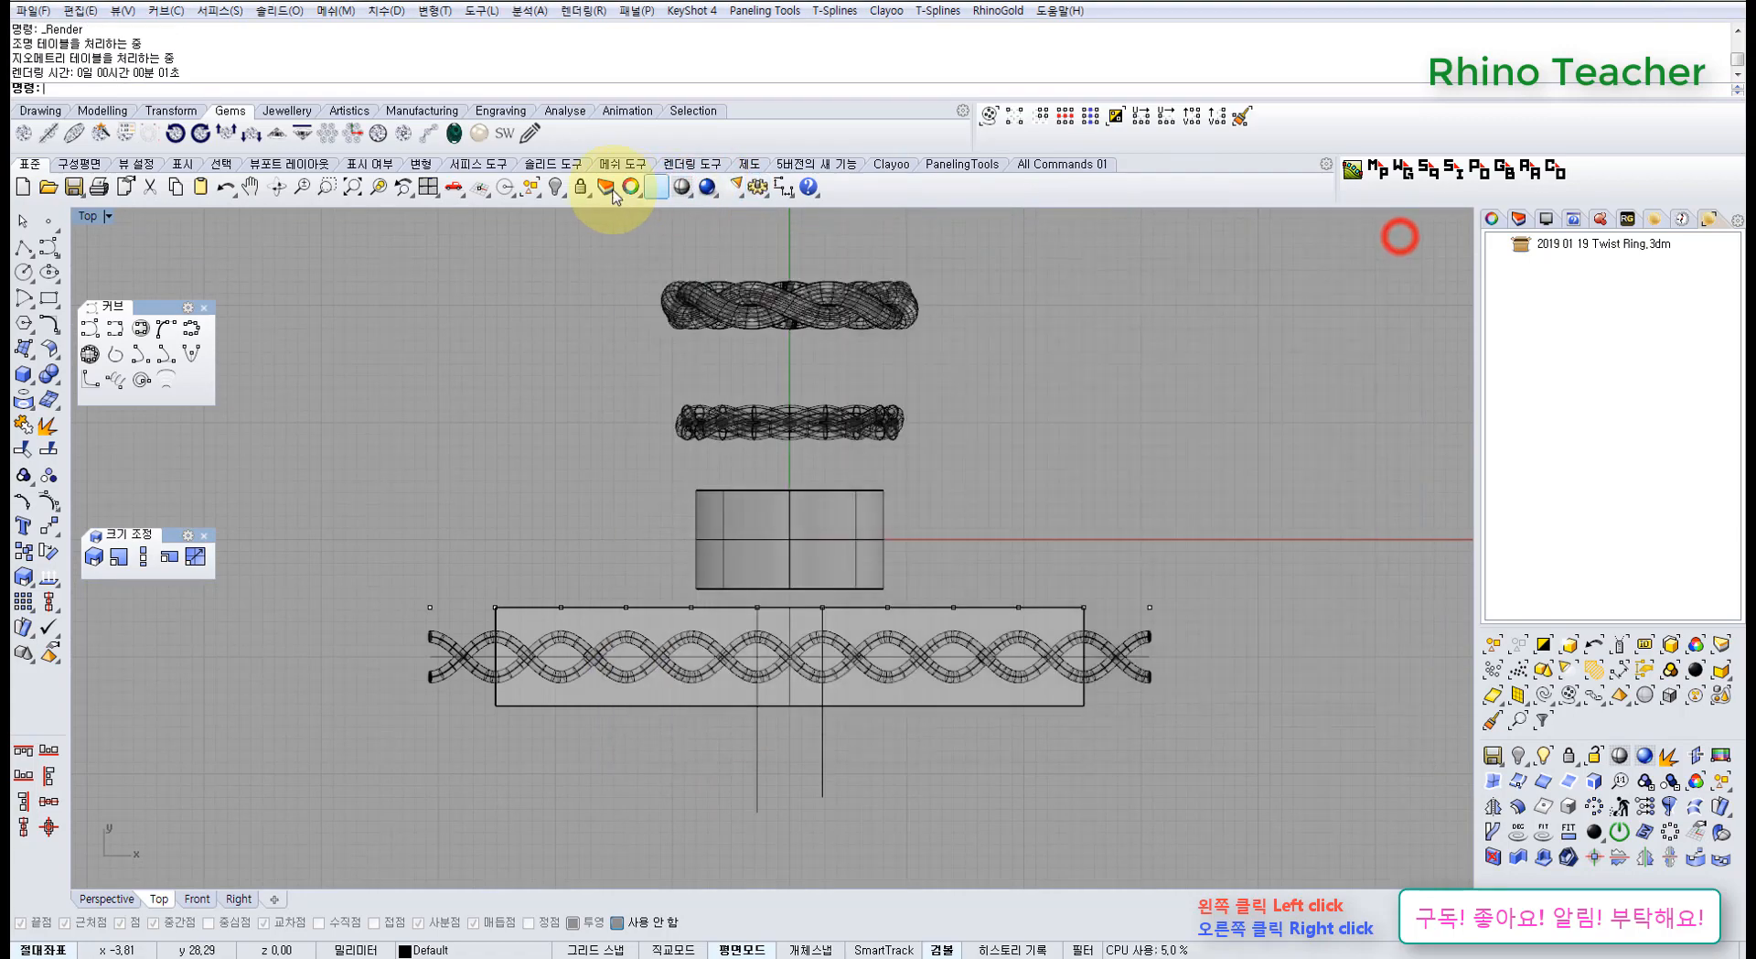
left_click(683, 187)
Draw vertical polylines from the flat strip's upper-left and upper-right corners down past its lower edge
right_click_drag(416, 563, 487, 449)
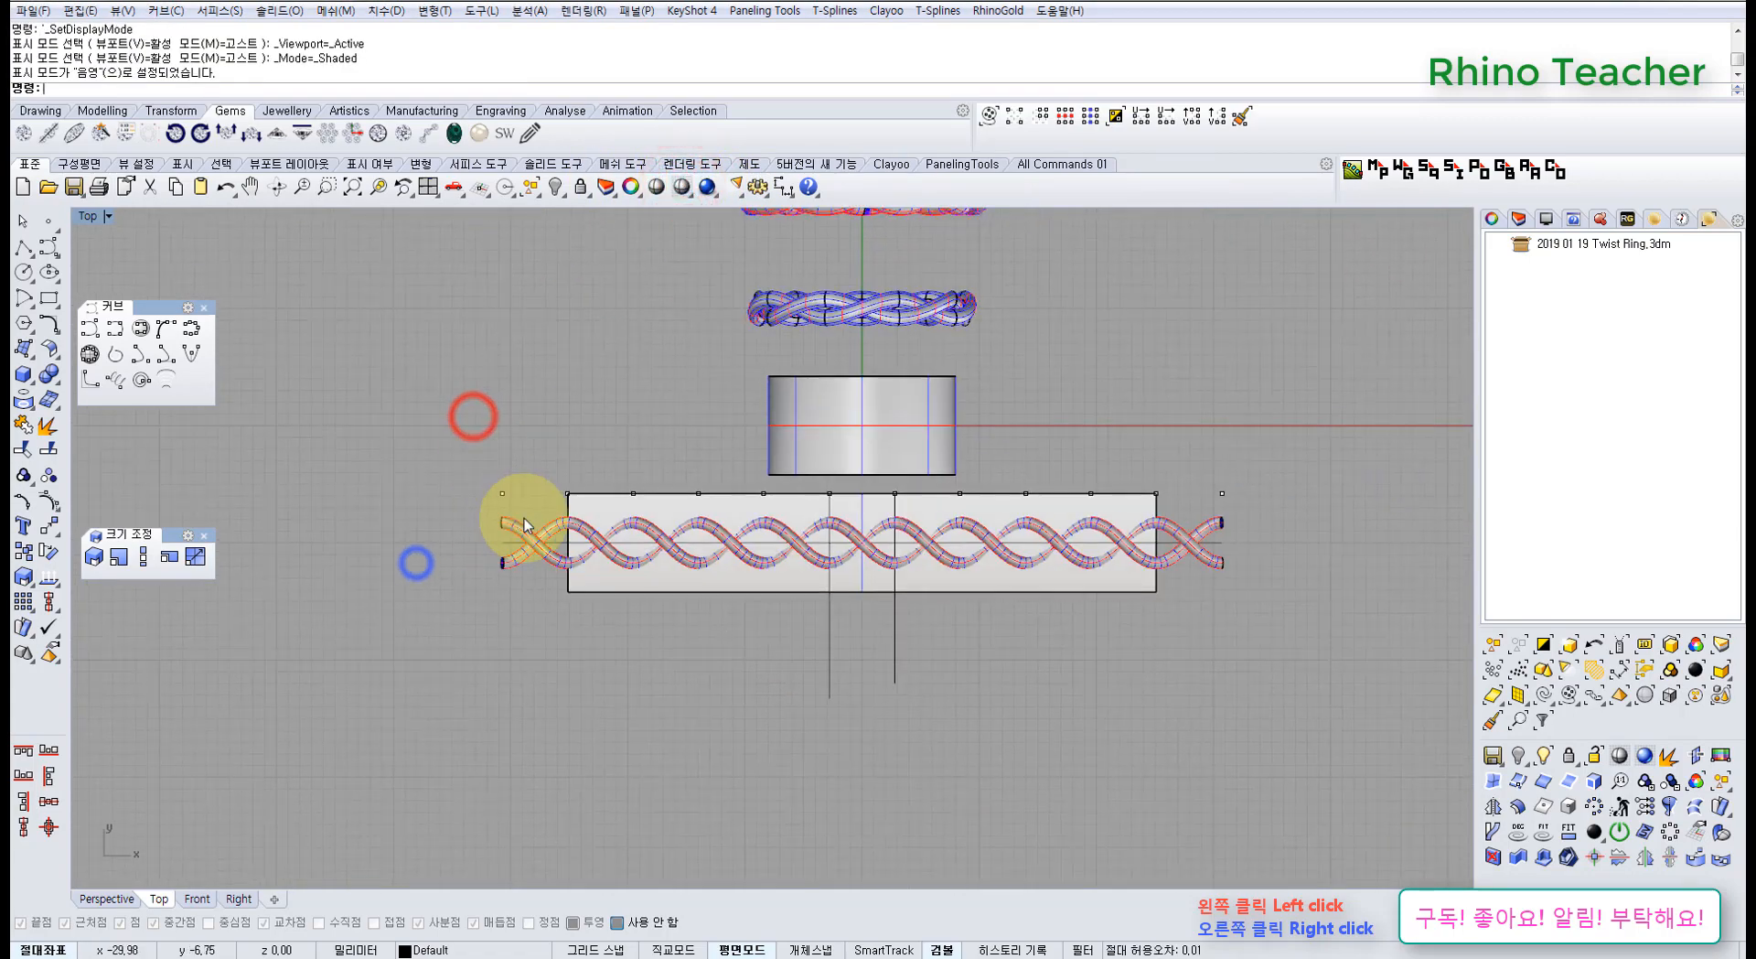
scroll(514, 510, "up", 6)
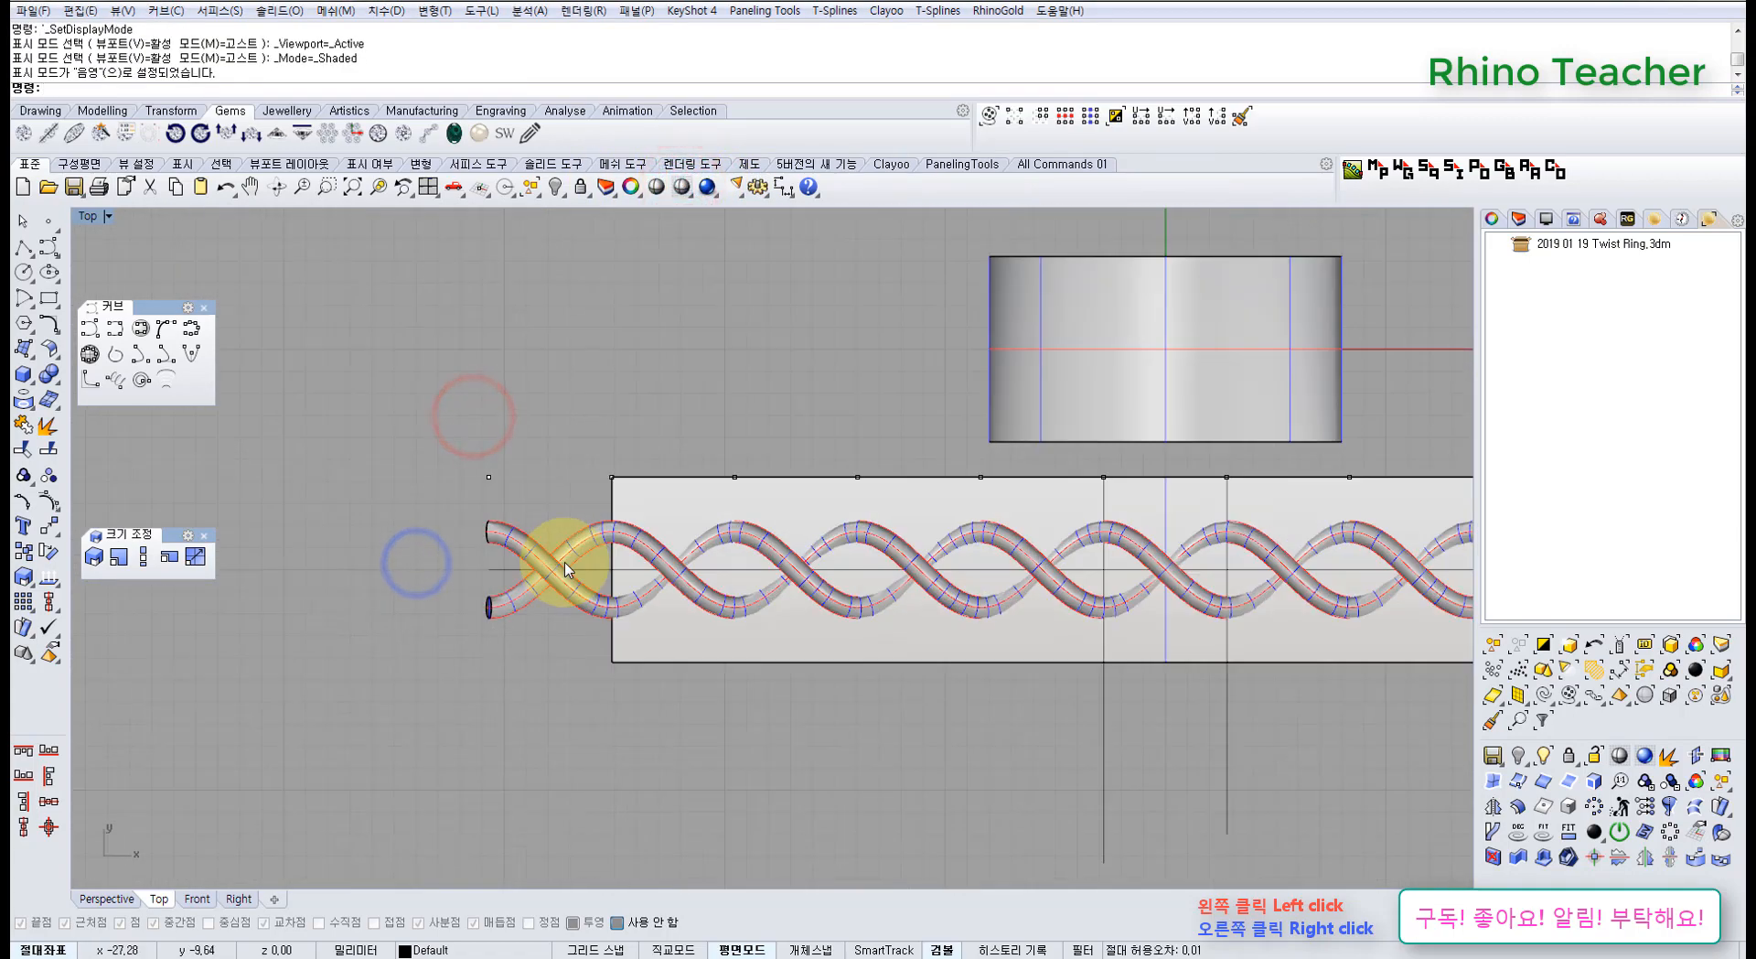
left_click(25, 249)
left_click(612, 476)
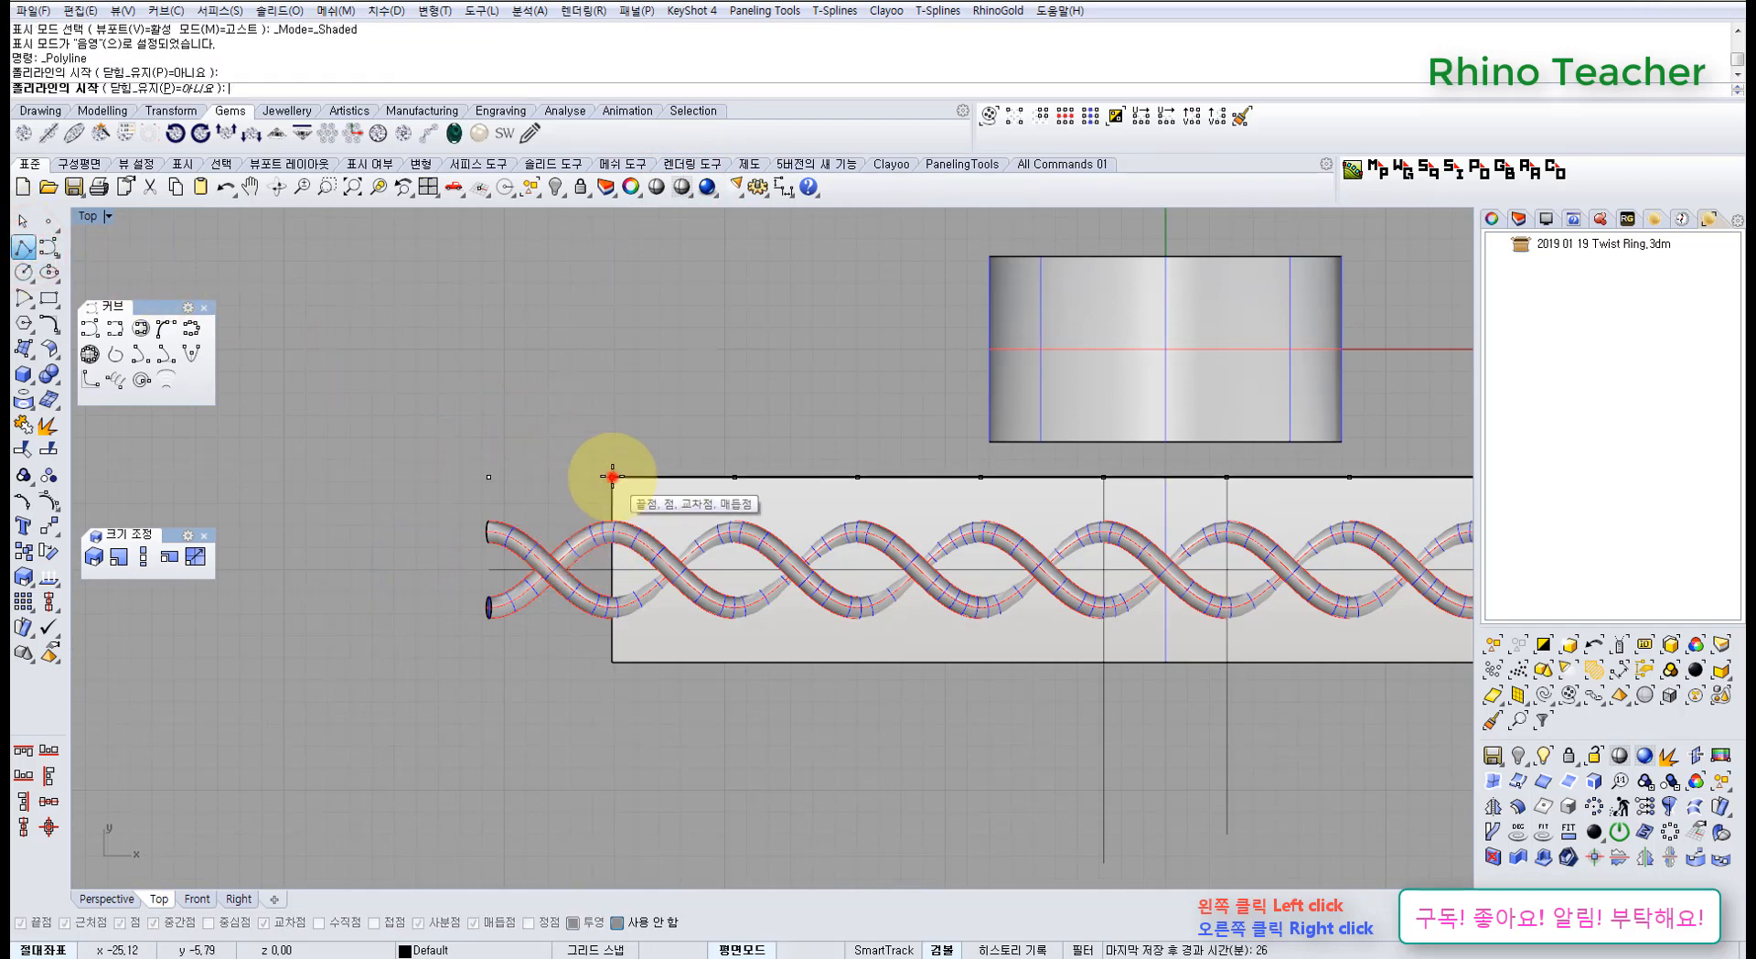
left_click(616, 755)
right_click(1102, 715)
scroll(752, 577, "down", 3)
right_click(1029, 484)
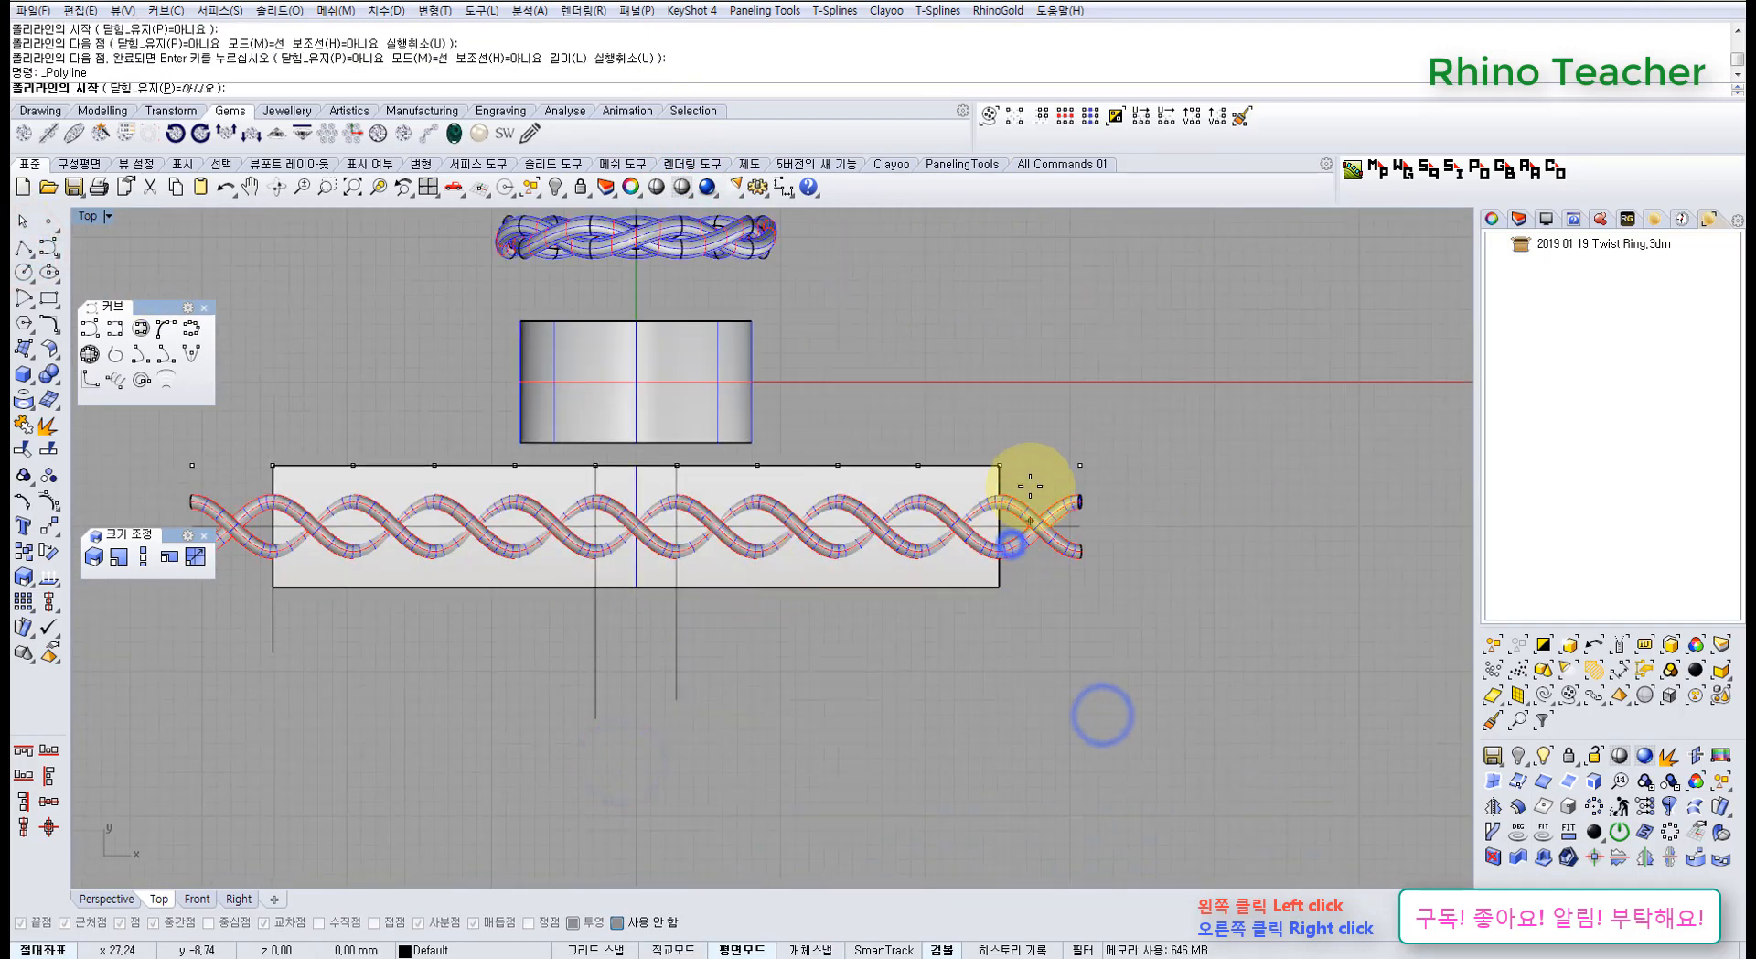
left_click(1000, 465)
left_click(1007, 725)
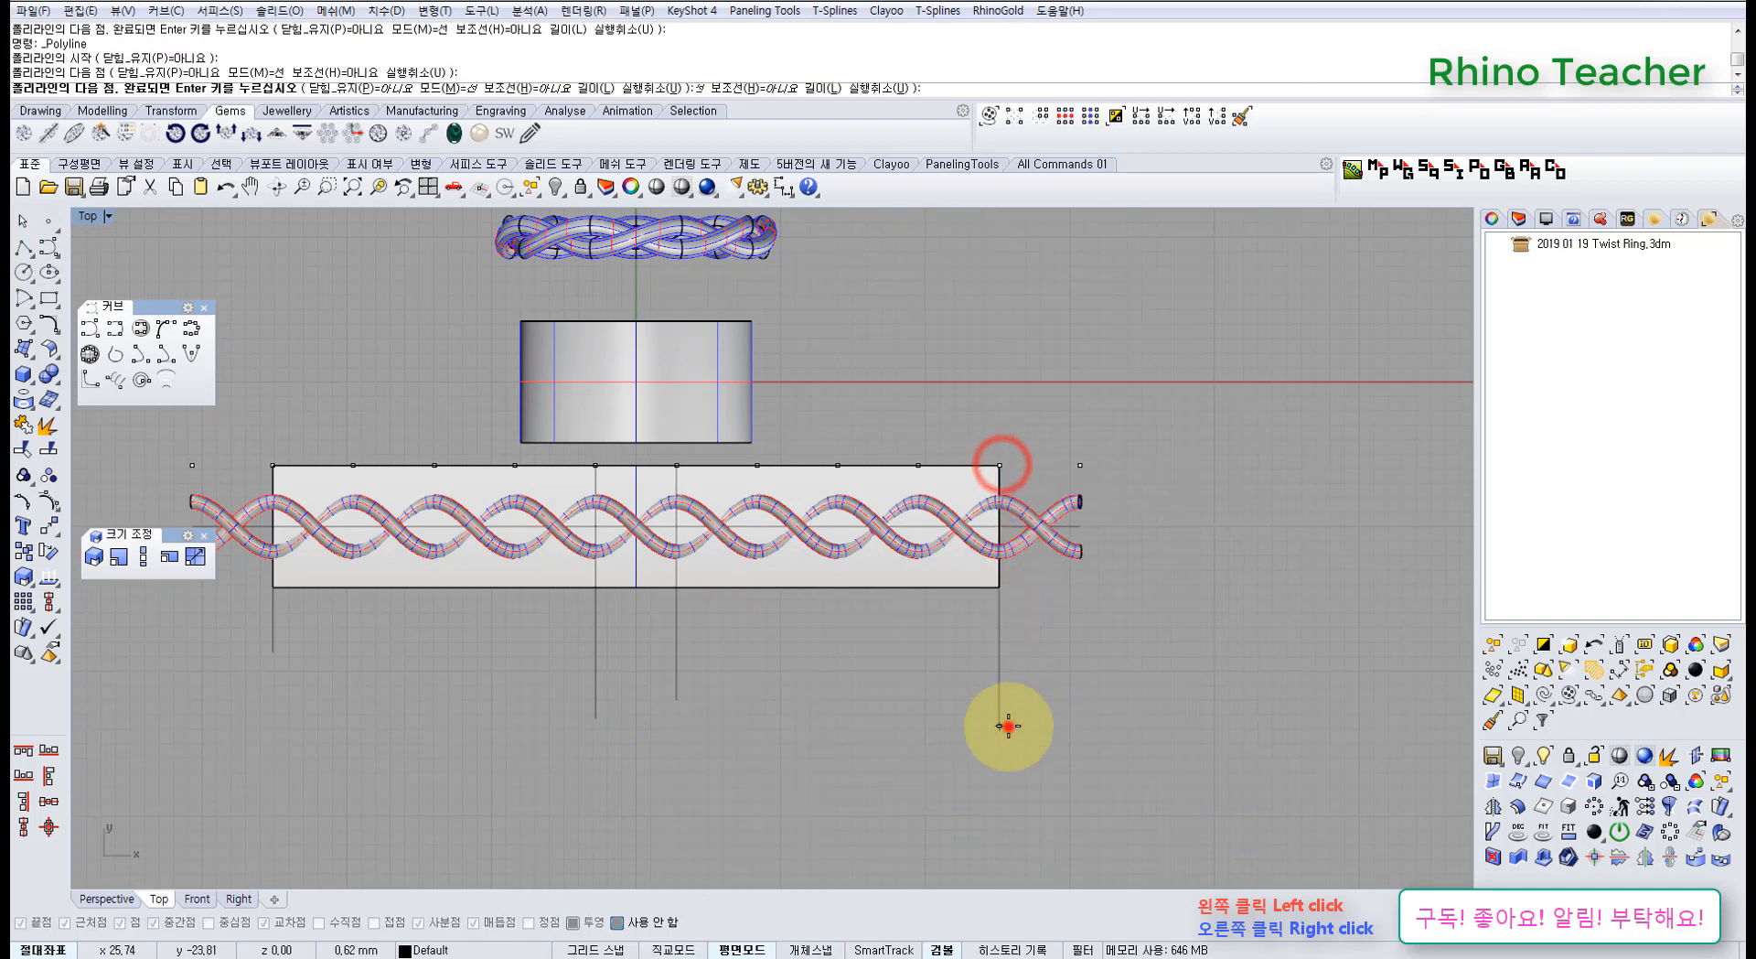
right_click(1007, 726)
Split both twisted pipes with the vertical cutting lines at the strip's two ends, accepting the History break
left_click(1014, 541)
left_click(1028, 515)
right_click_drag(921, 588, 1058, 580)
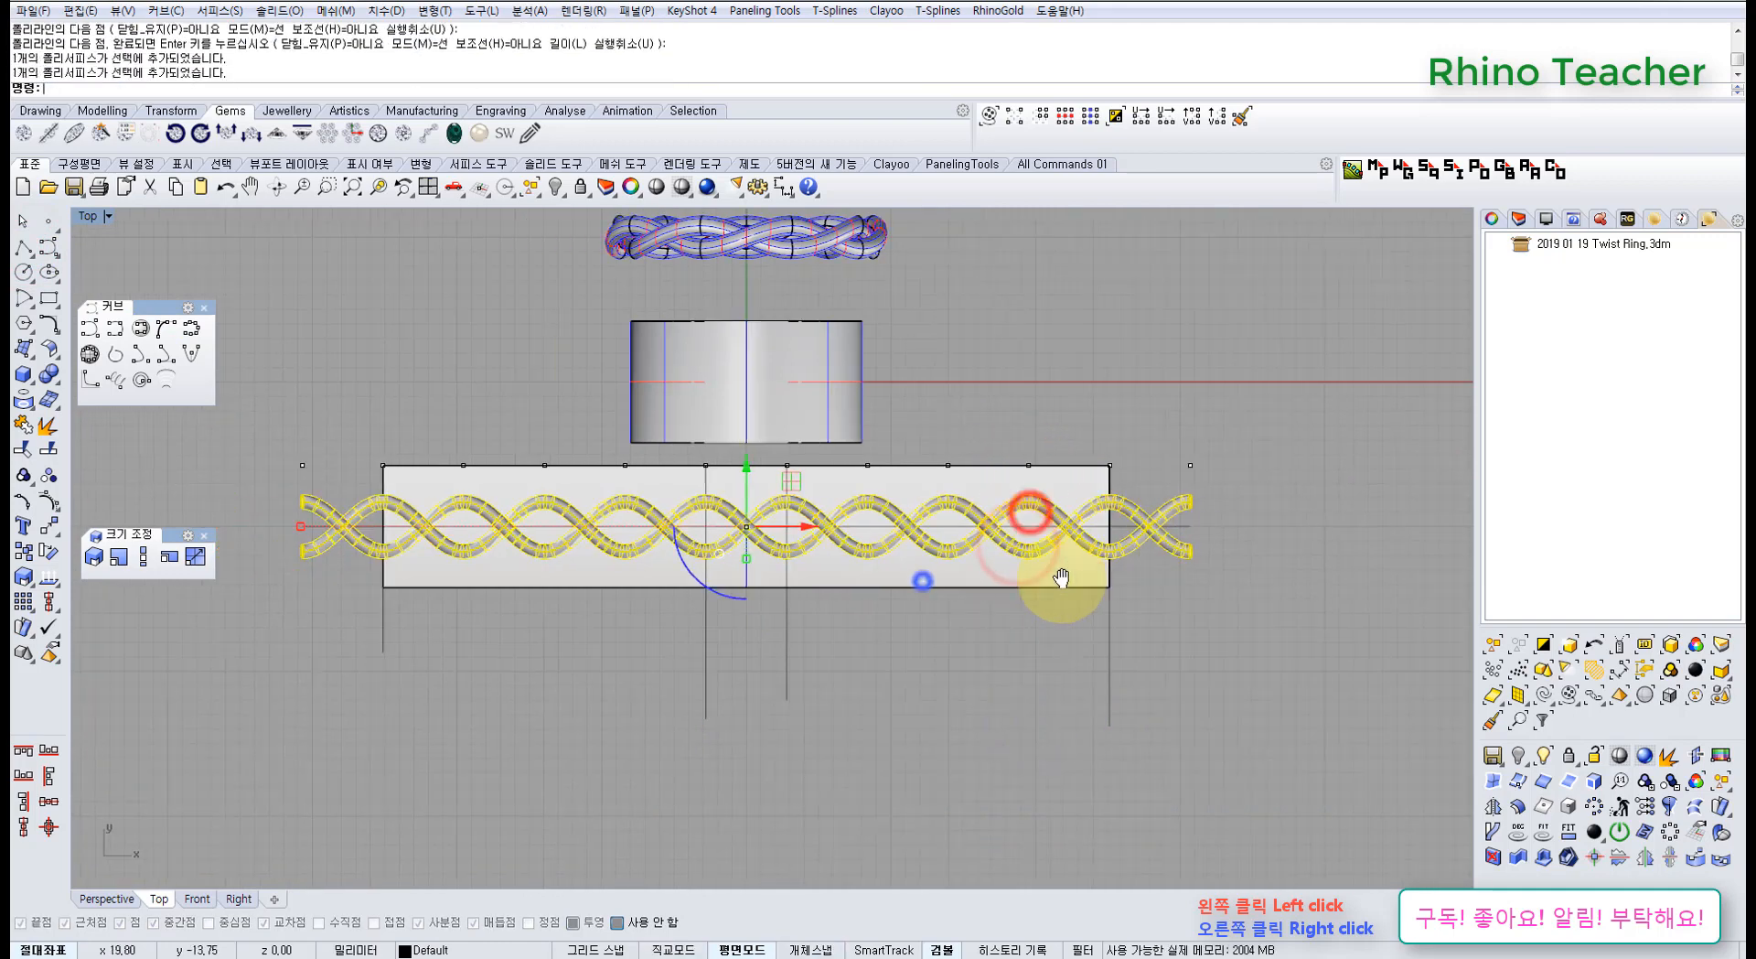
left_click(51, 448)
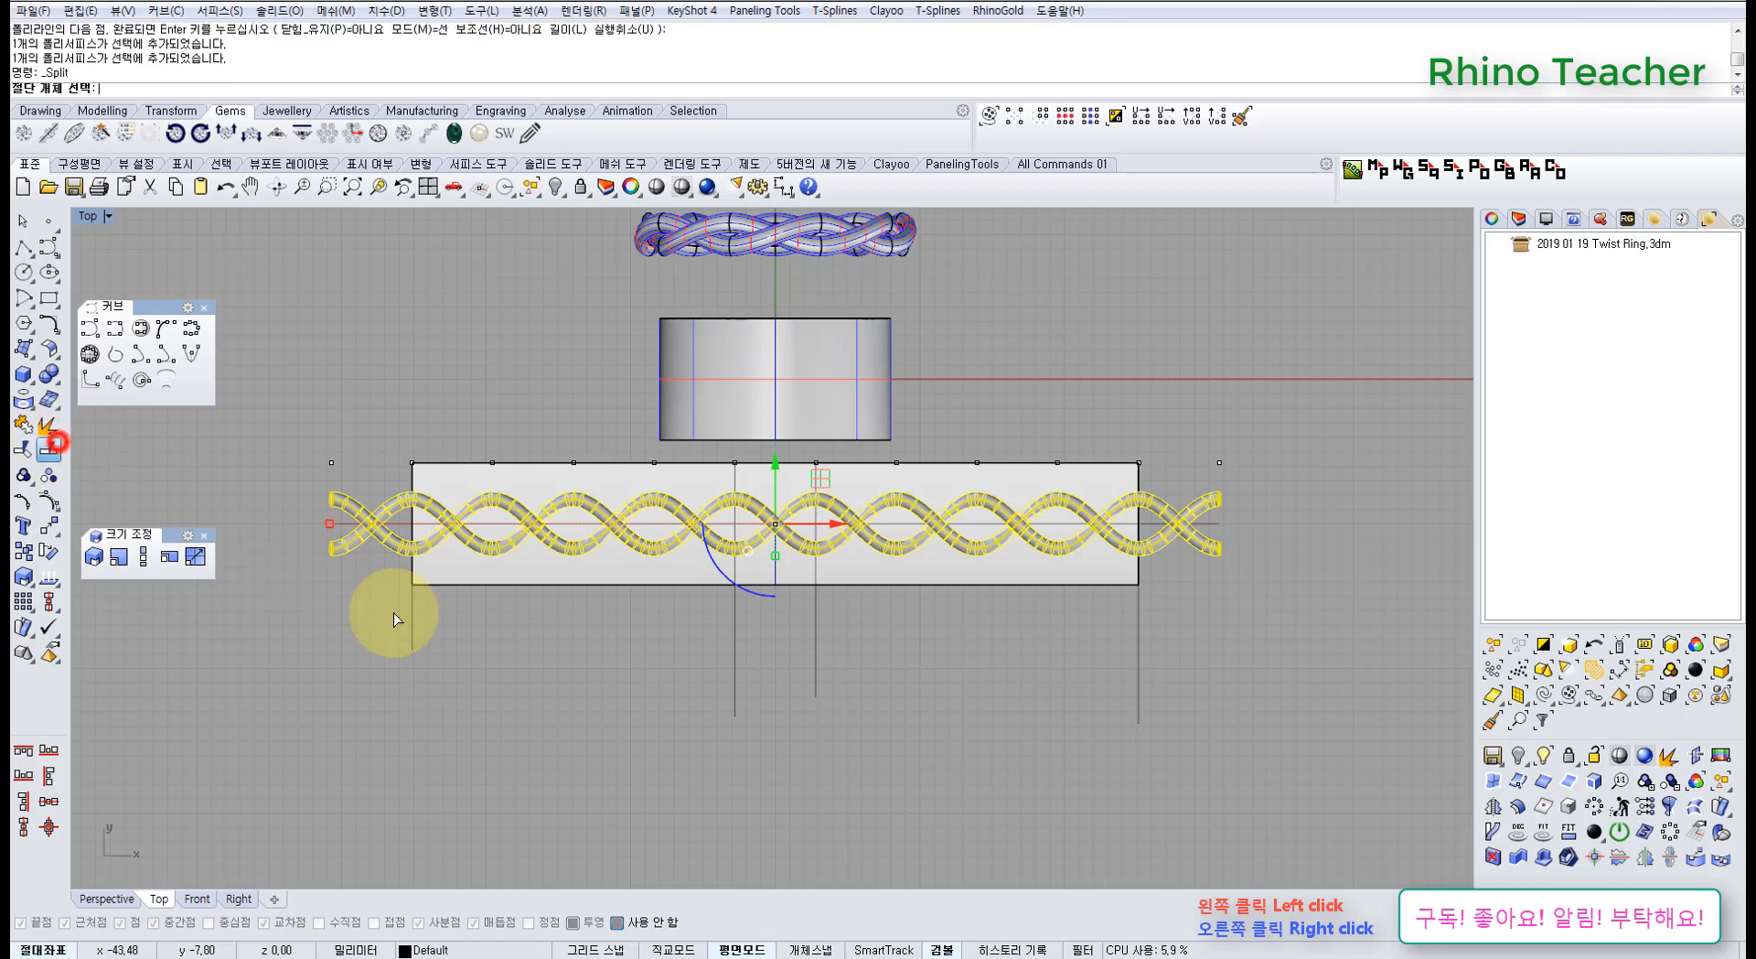
left_click(411, 631)
right_click(1099, 682)
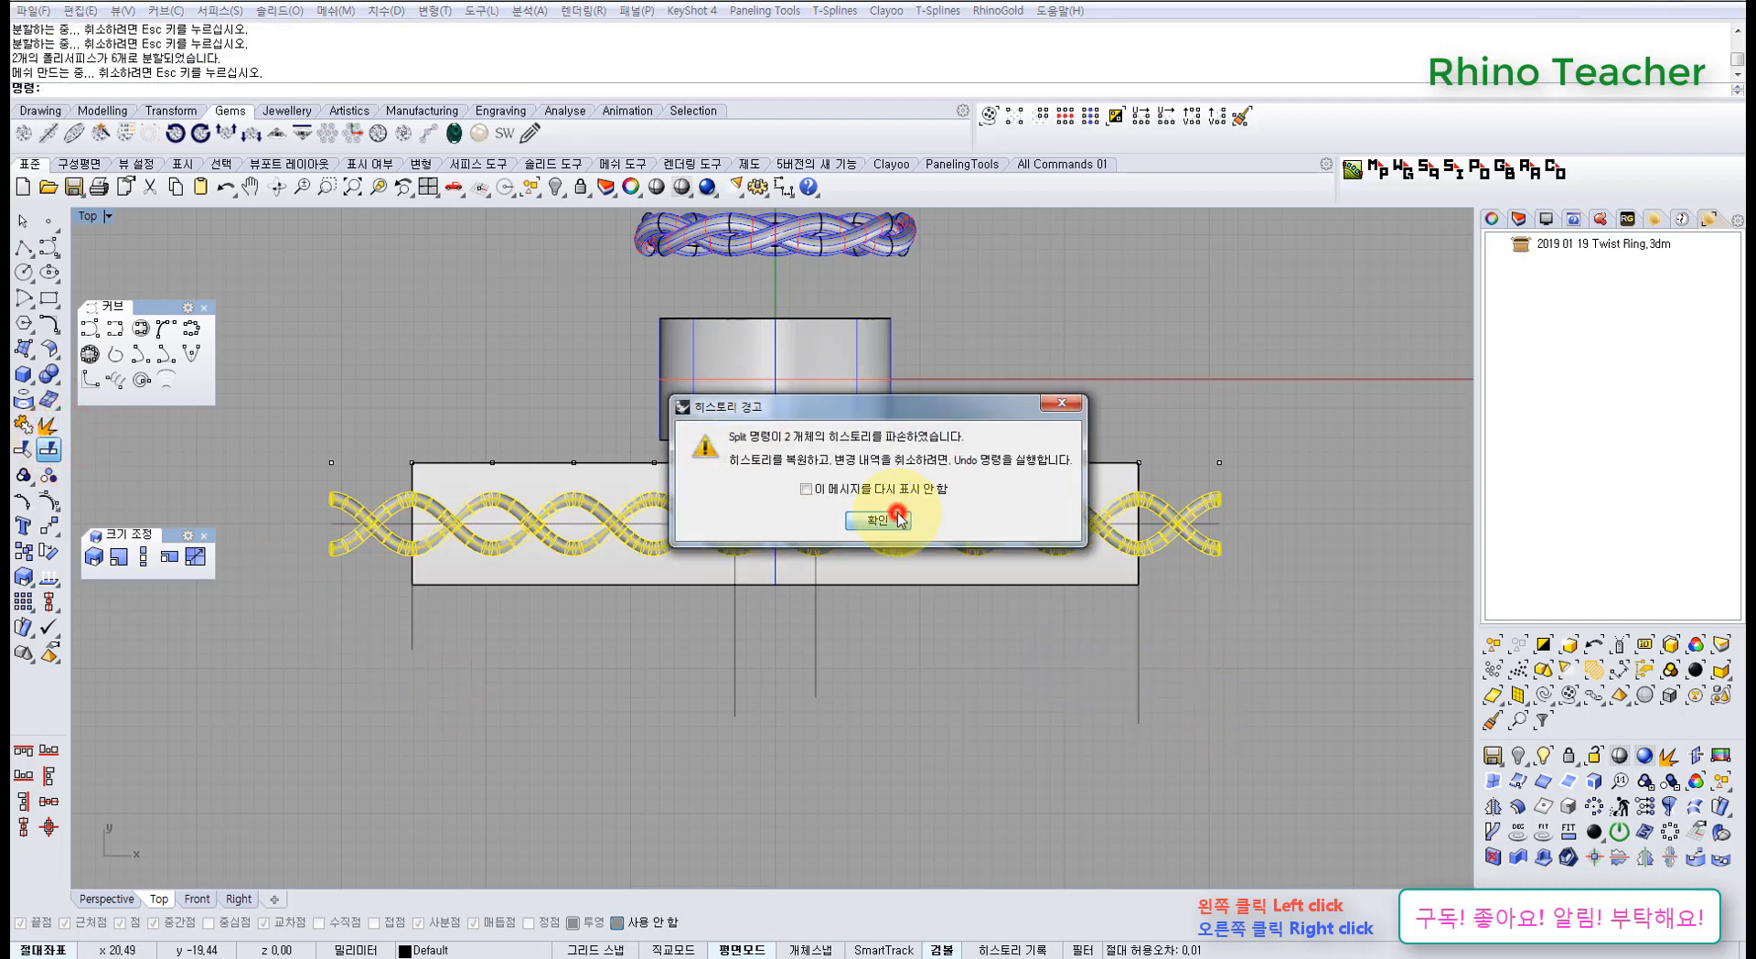
left_click(878, 519)
left_click(1238, 607)
Delete the two split pipe pieces extending beyond the flat strip's right end
scroll(1138, 484, "up", 5)
left_click(1138, 480)
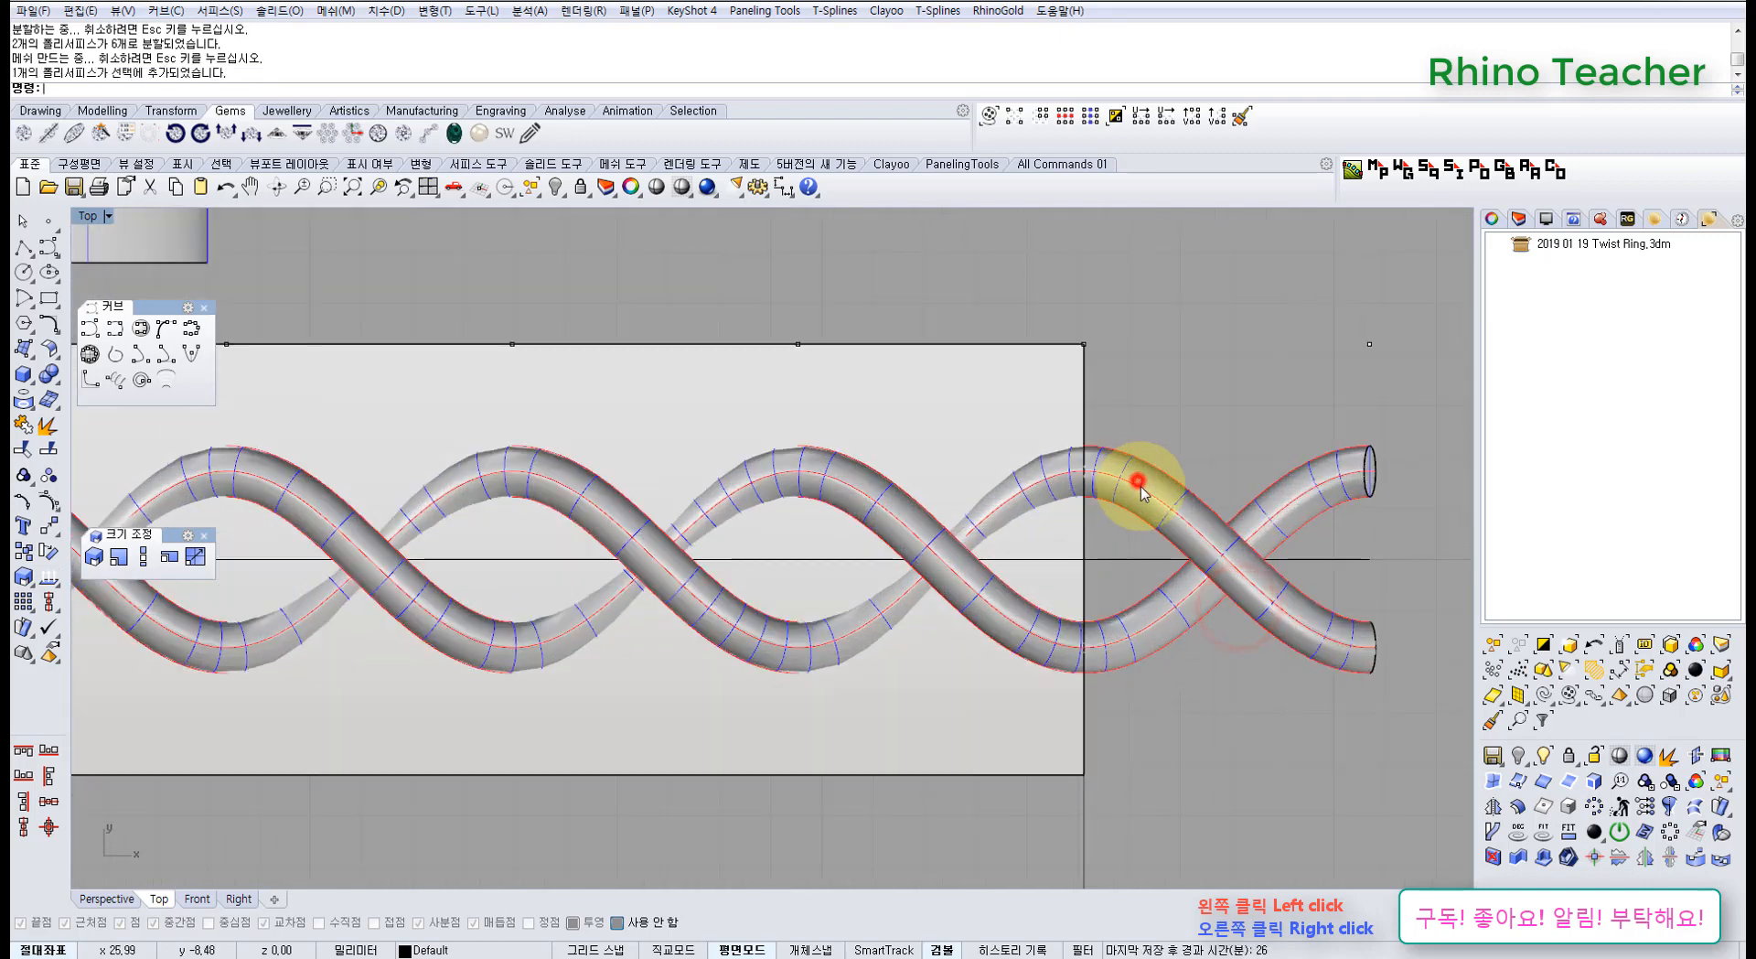
left_click(1127, 638)
key("Delete")
right_click_drag(1105, 642, 982, 631)
scroll(982, 629, "up", 5)
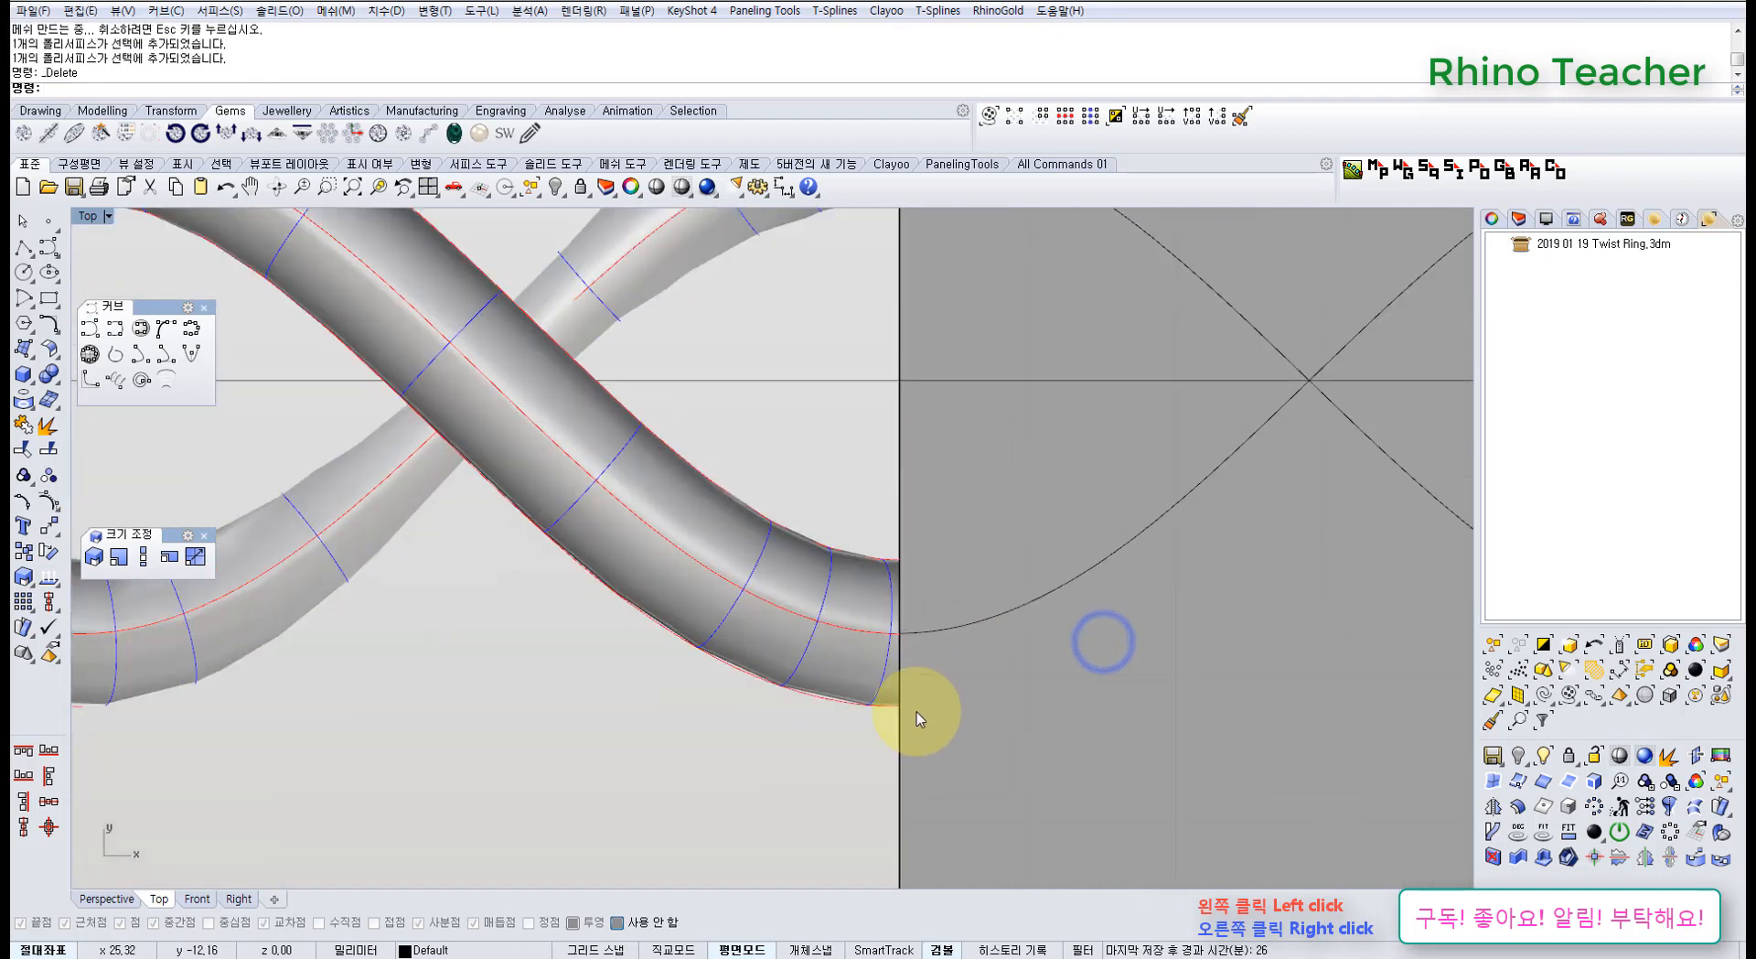
scroll(893, 578, "down", 10)
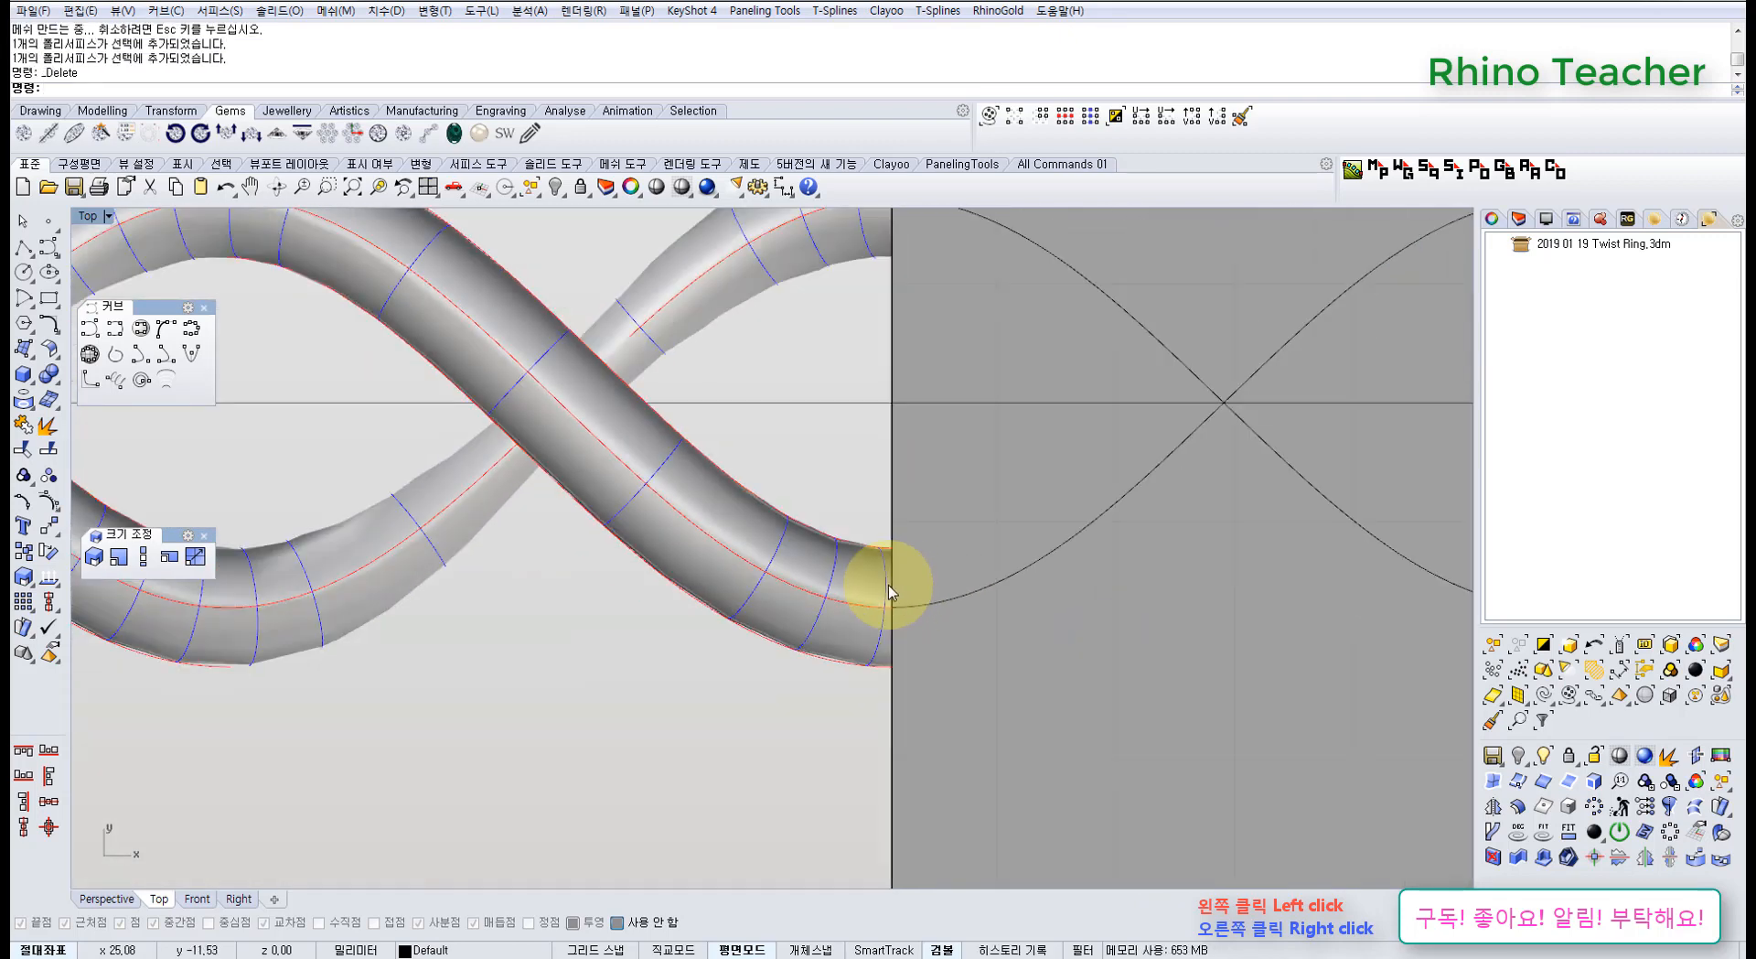
Delete the two split pipe pieces extending beyond the flat strip's left end
right_click(824, 578)
right_click_drag(424, 611, 580, 618)
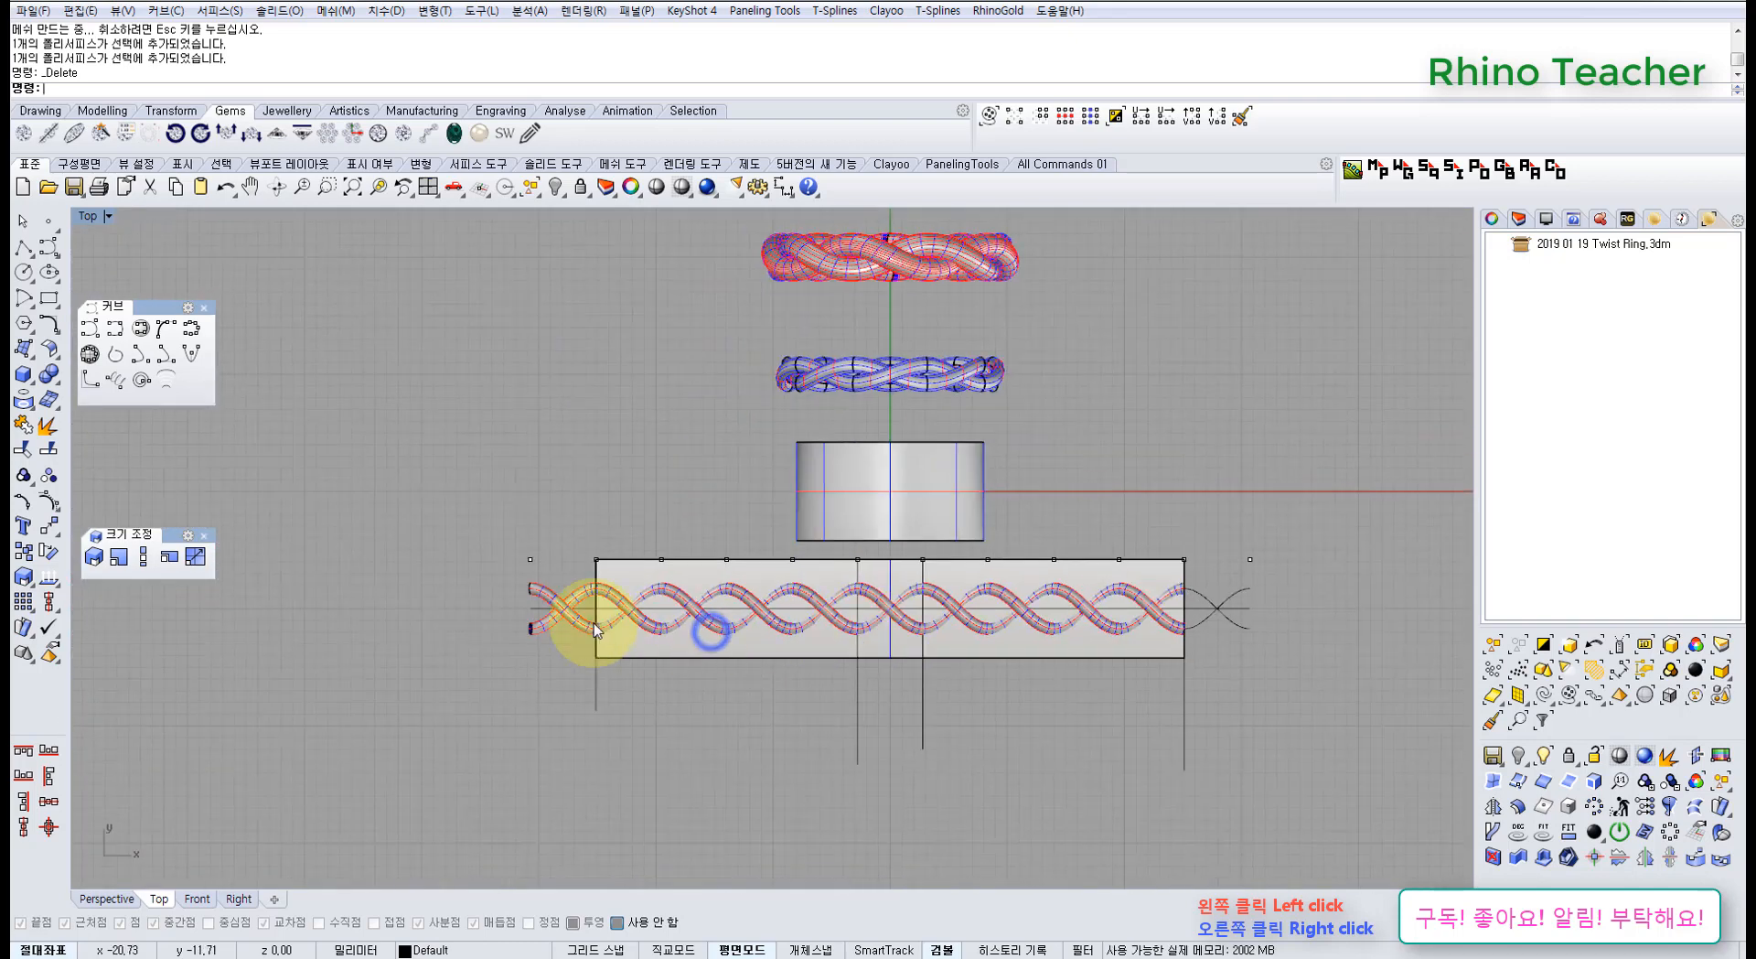
scroll(572, 622, "up", 8)
left_click(549, 637)
left_click(549, 528, "shift")
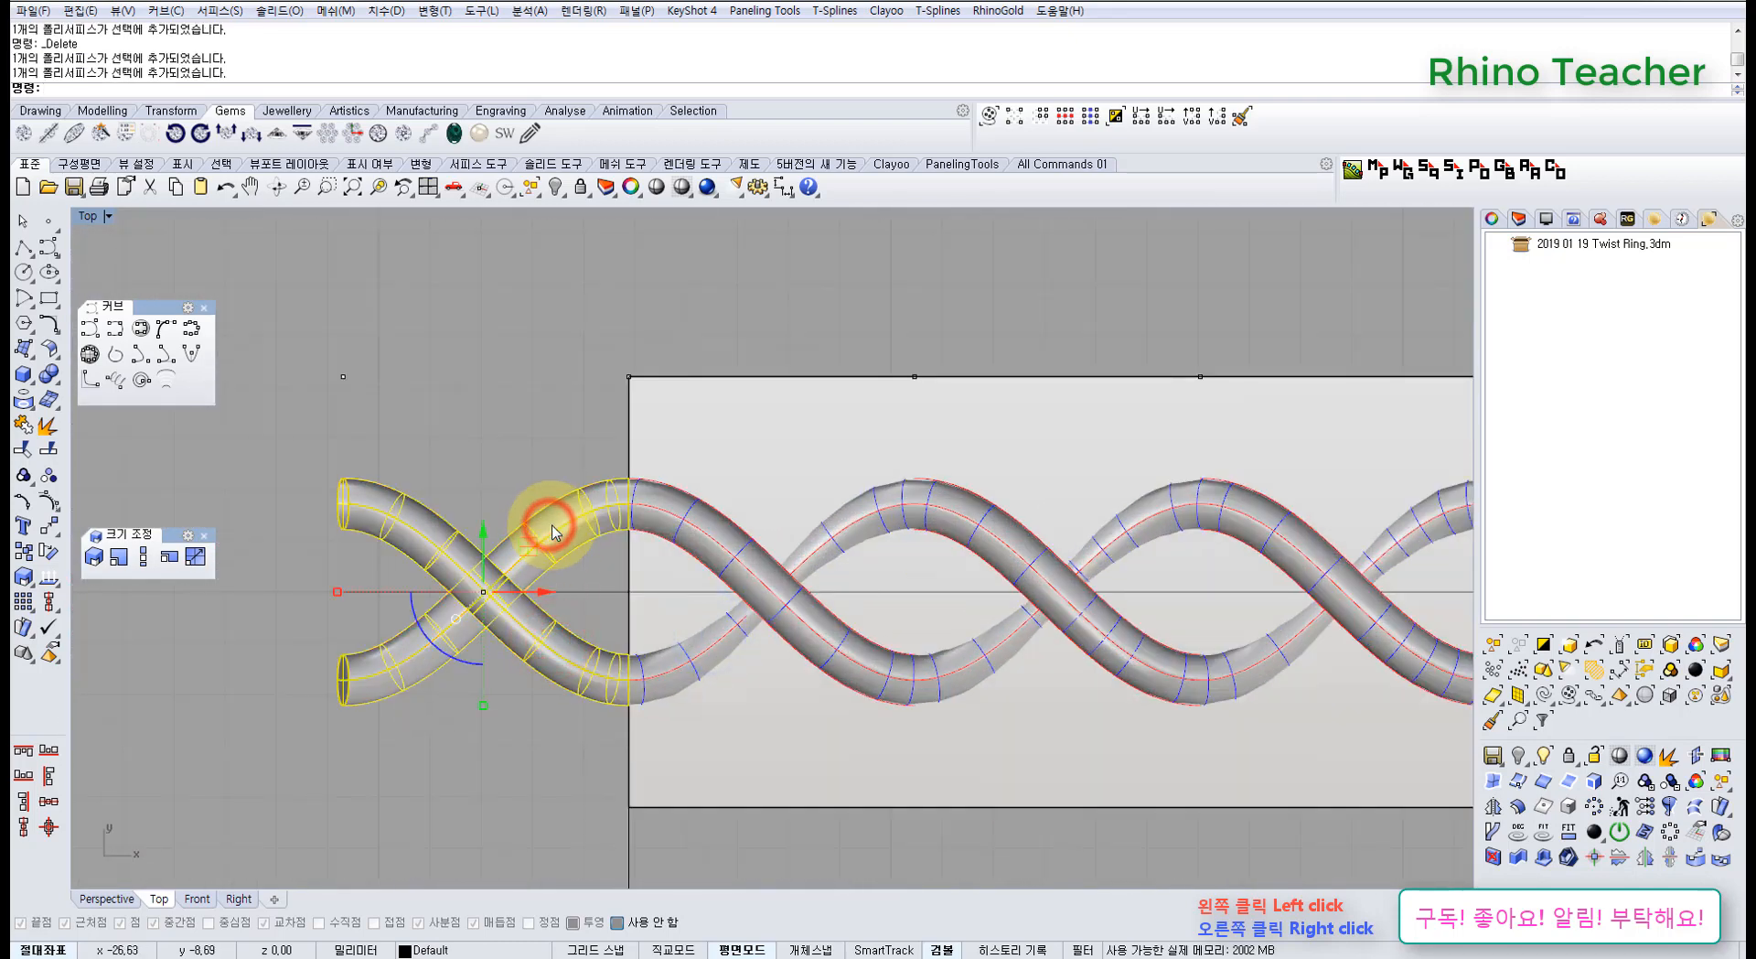
key("Delete")
Flow the two trimmed pipes along the surface from the flat strip onto the cylinder, matching their nearby edges
left_click(679, 518)
left_click(677, 667, "shift")
scroll(677, 667, "down", 10)
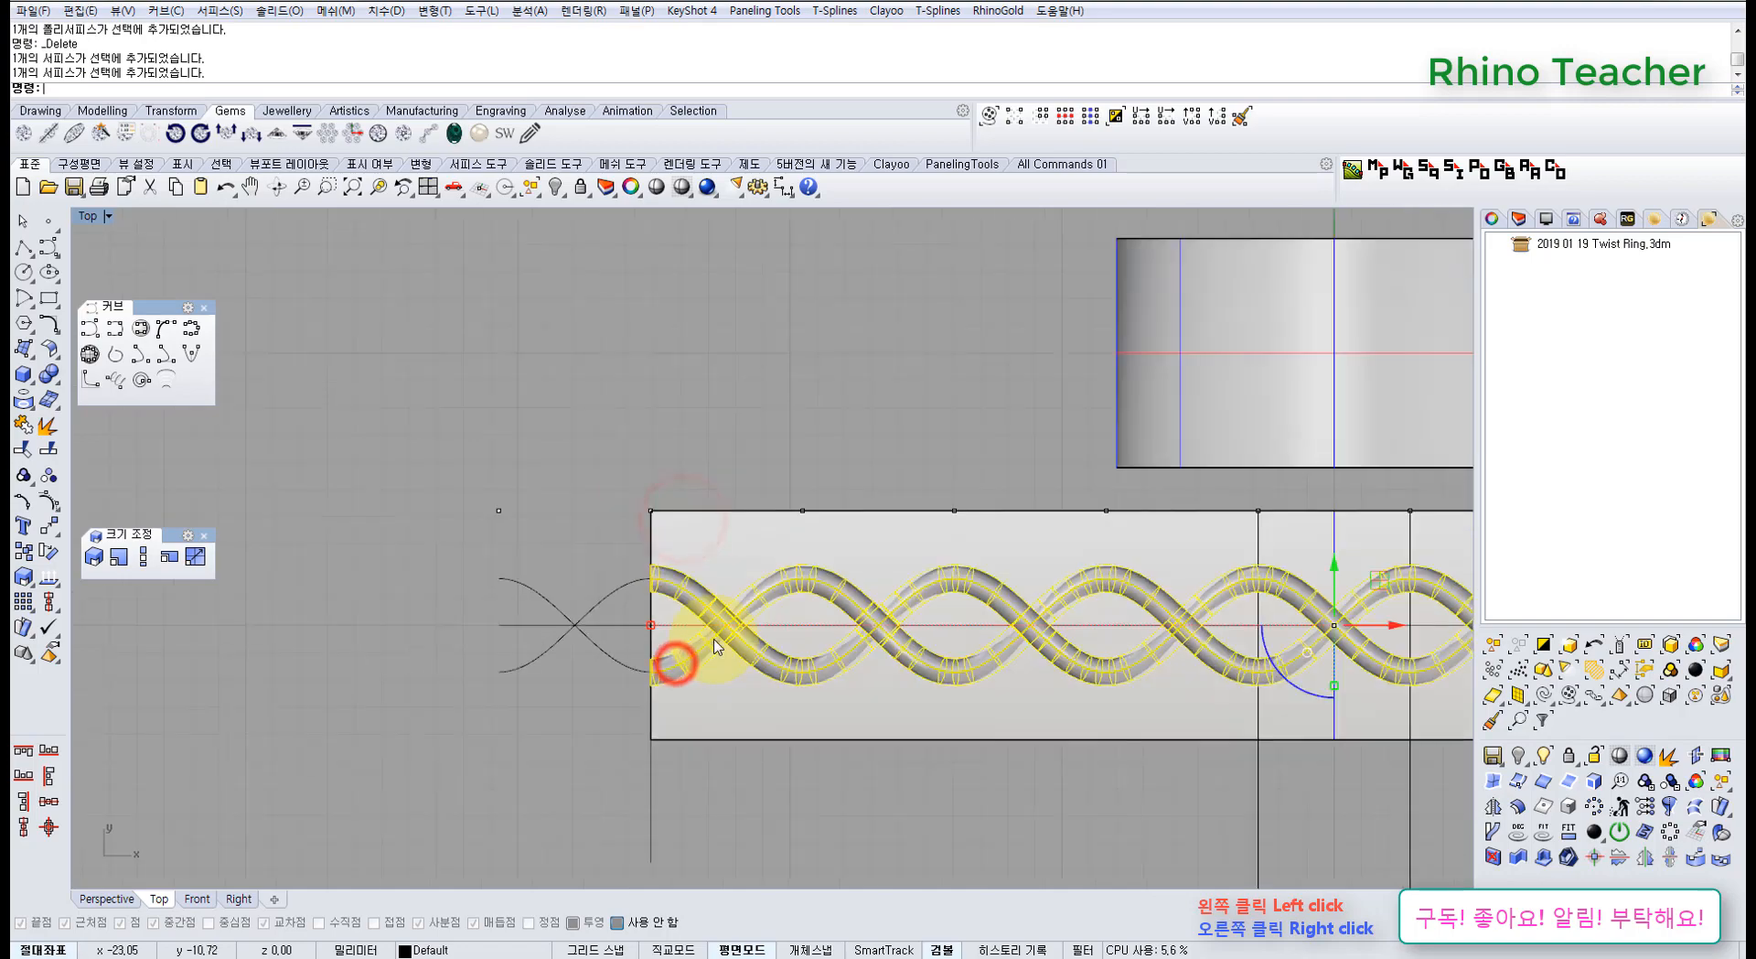
right_click_drag(1168, 623, 674, 622)
key("ctrl+F4")
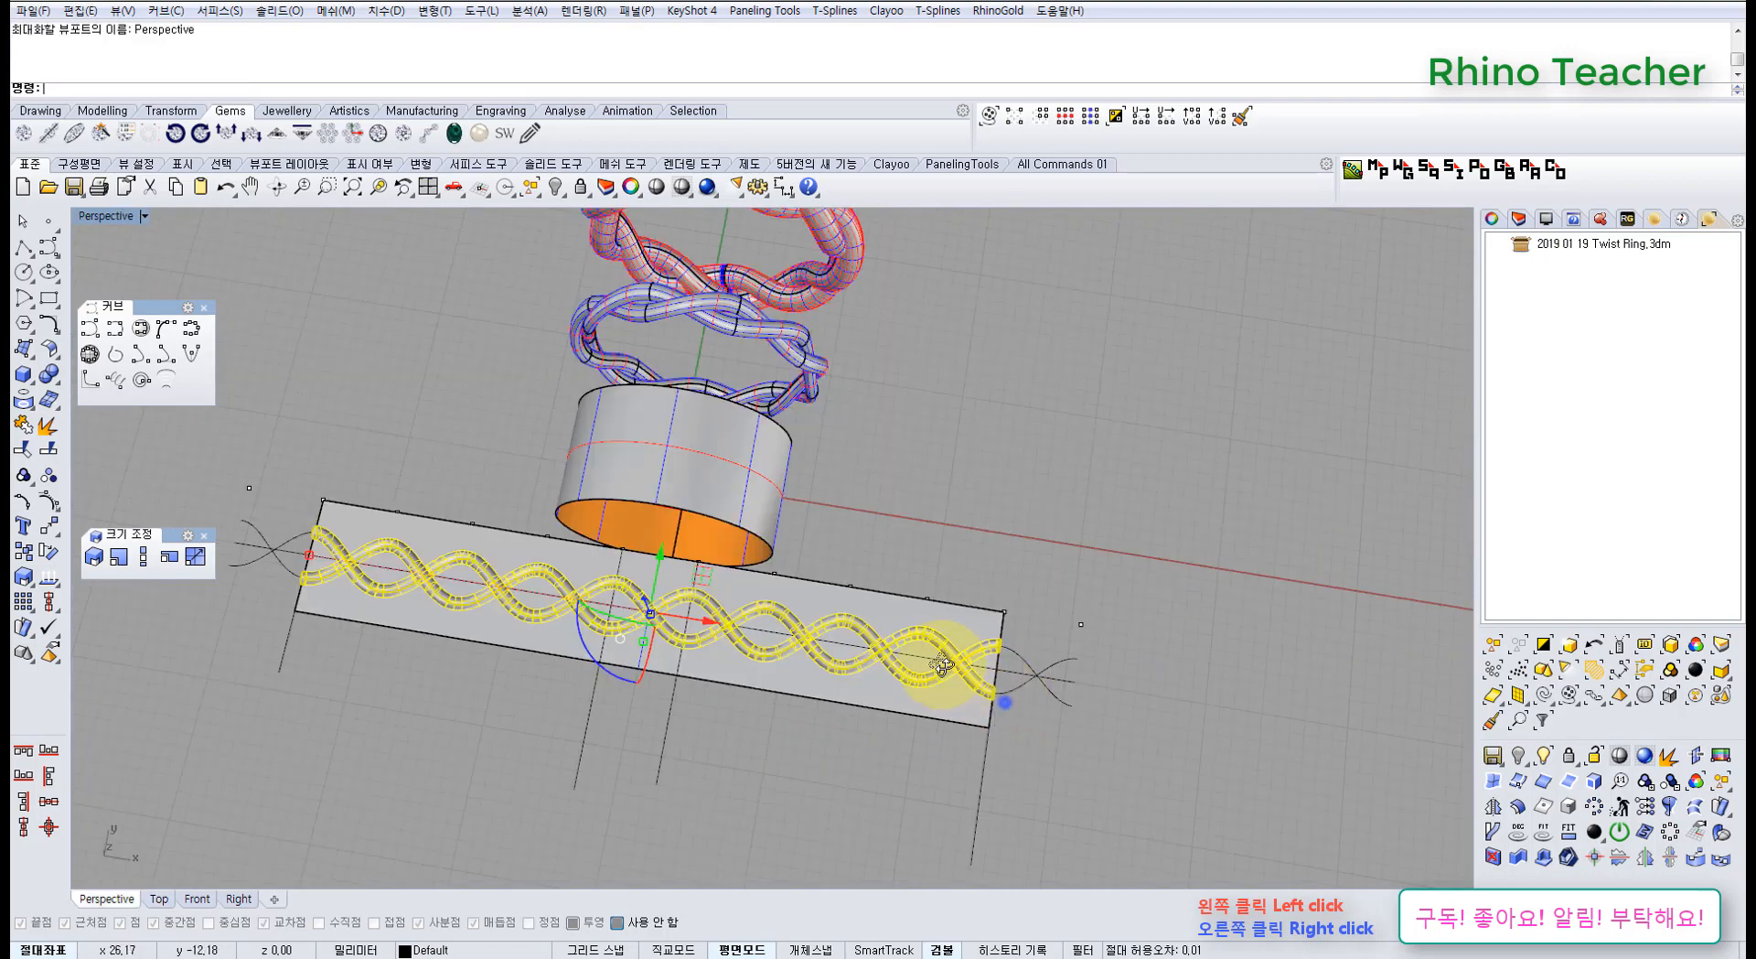
middle_click(745, 717)
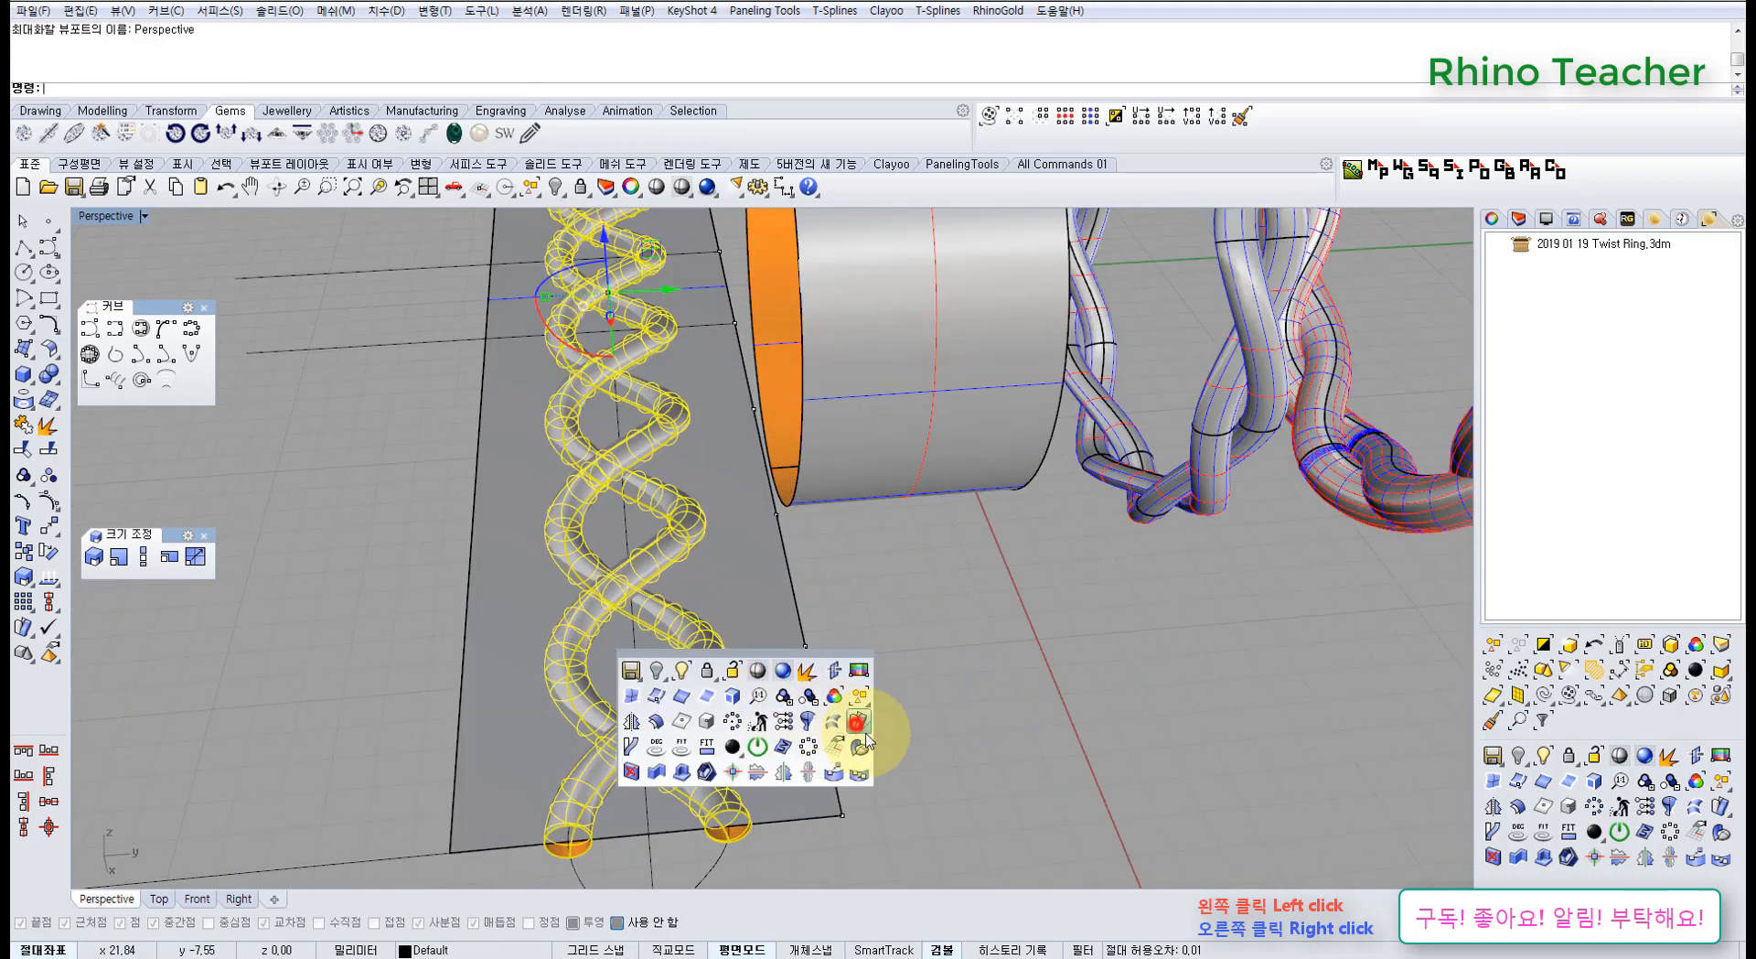
left_click(832, 723)
left_click(811, 799)
right_click_drag(902, 756, 979, 576)
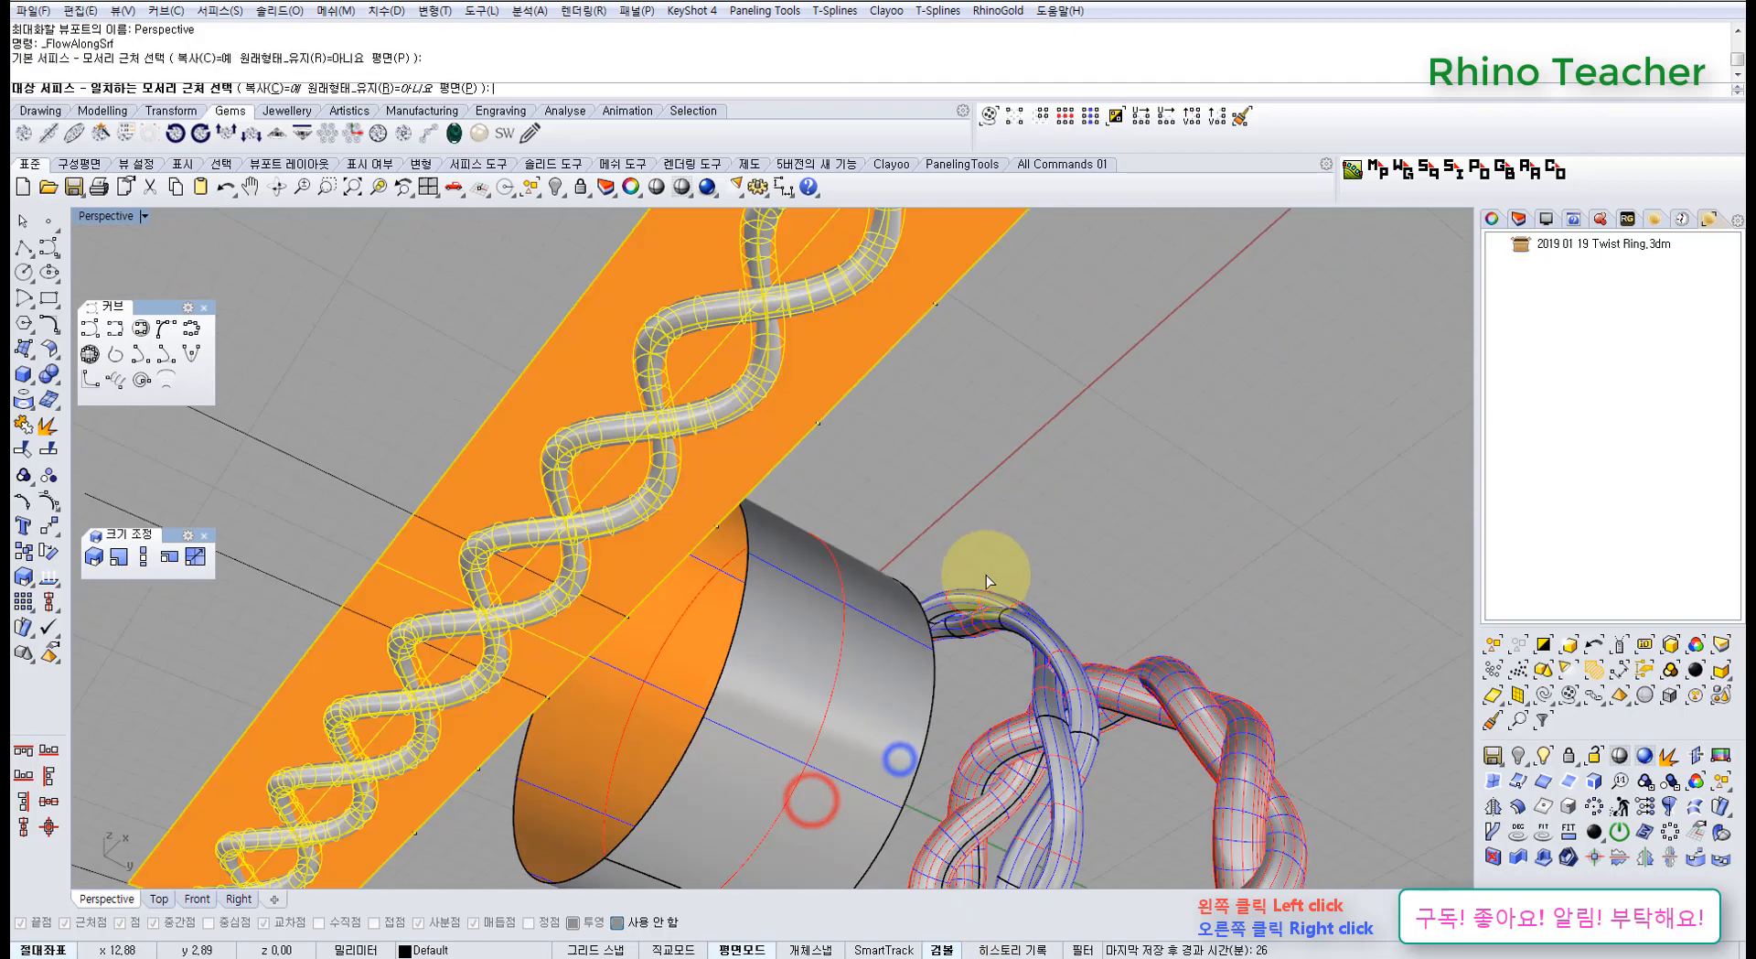
left_click(848, 783)
Examine the seam where the flowed pipe ends meet on the cylinder
right_click_drag(859, 788, 670, 588)
scroll(660, 558, "up", 3)
scroll(661, 558, "up", 8)
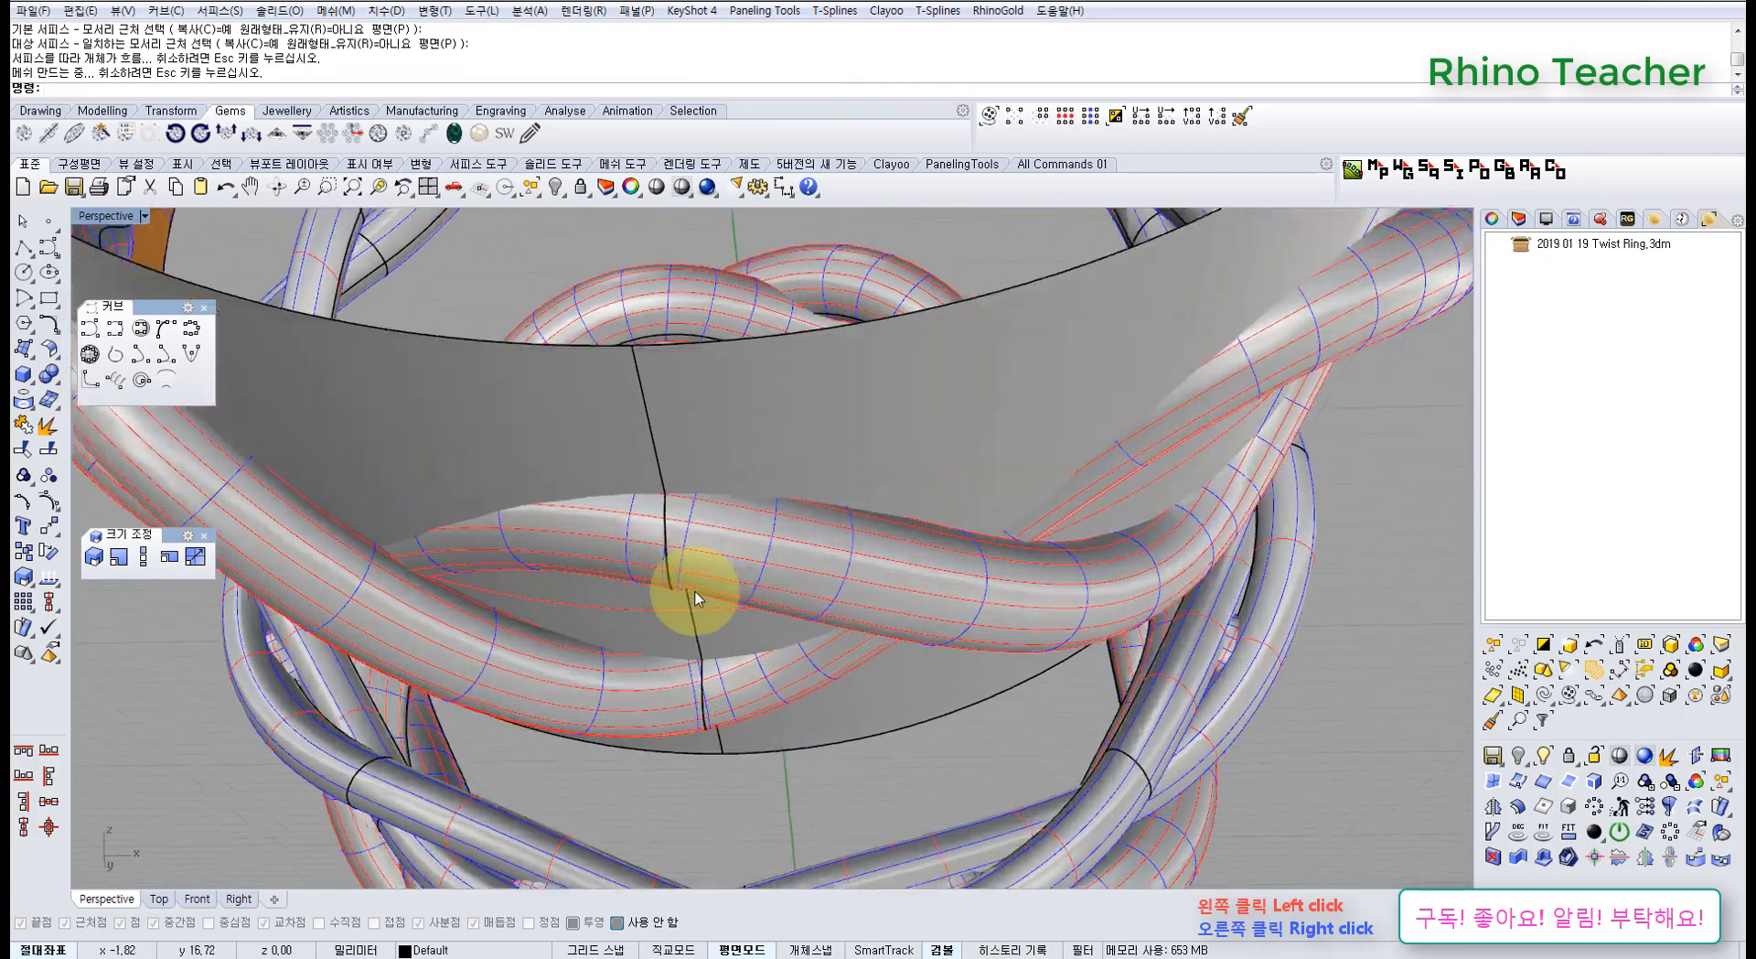
scroll(677, 590, "up", 4)
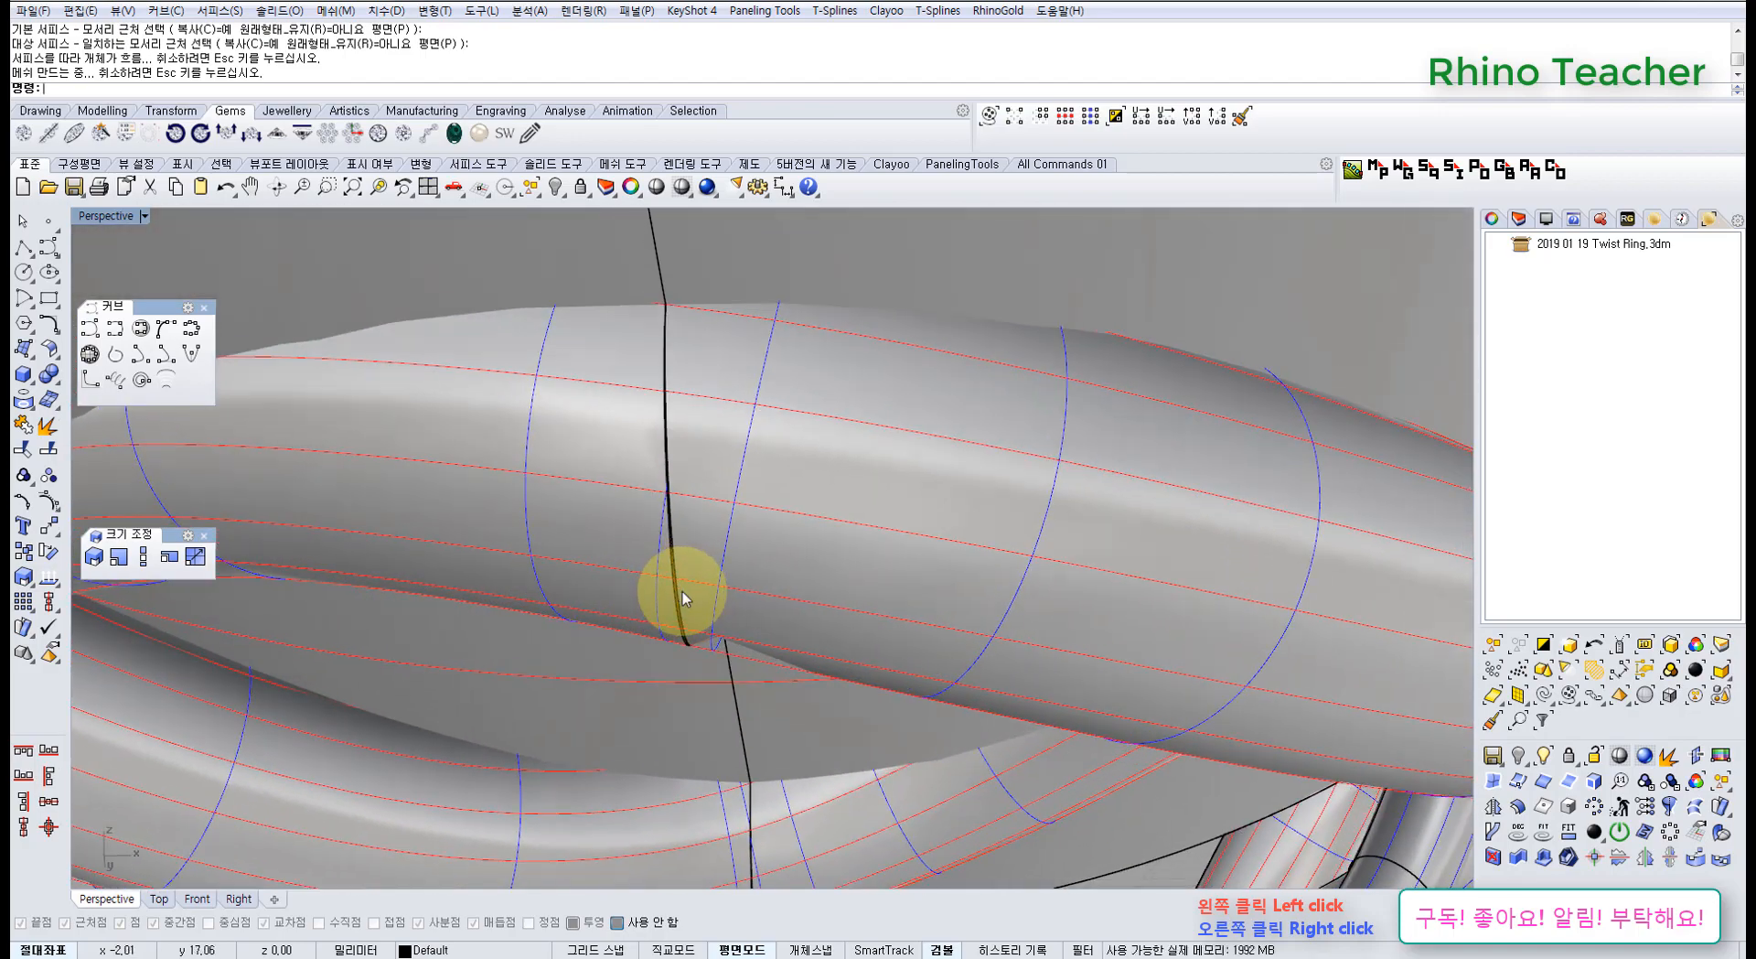
scroll(657, 563, "down", 10)
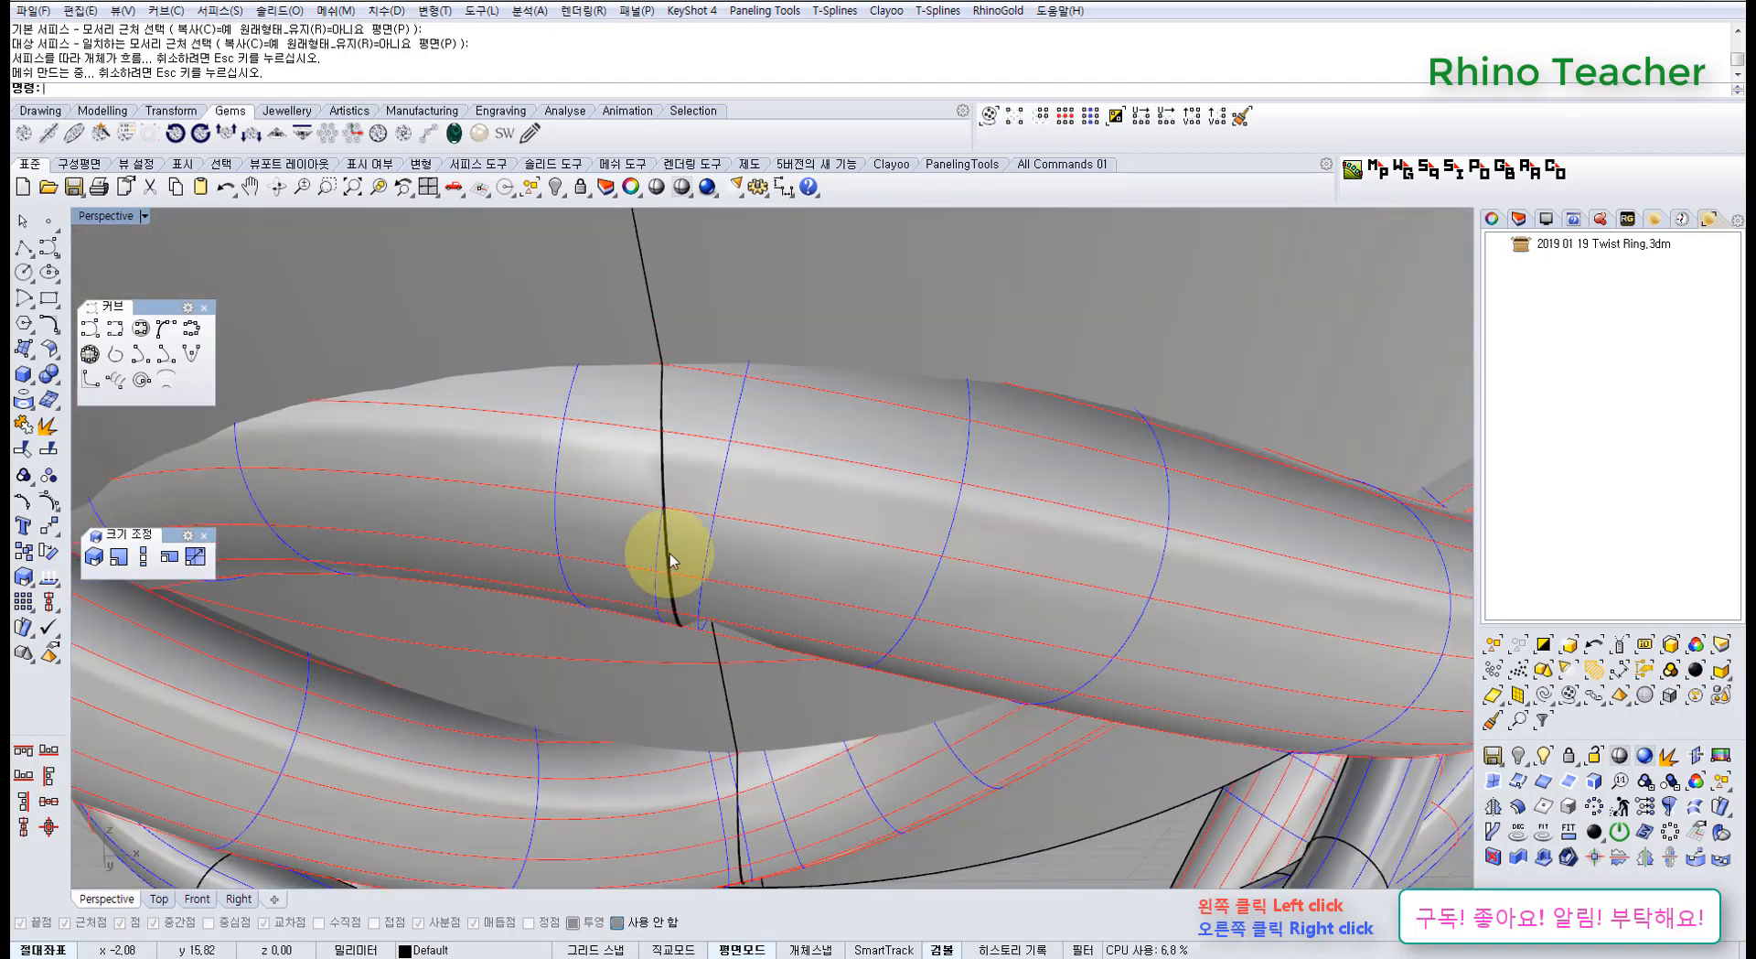
scroll(684, 545, "down", 5)
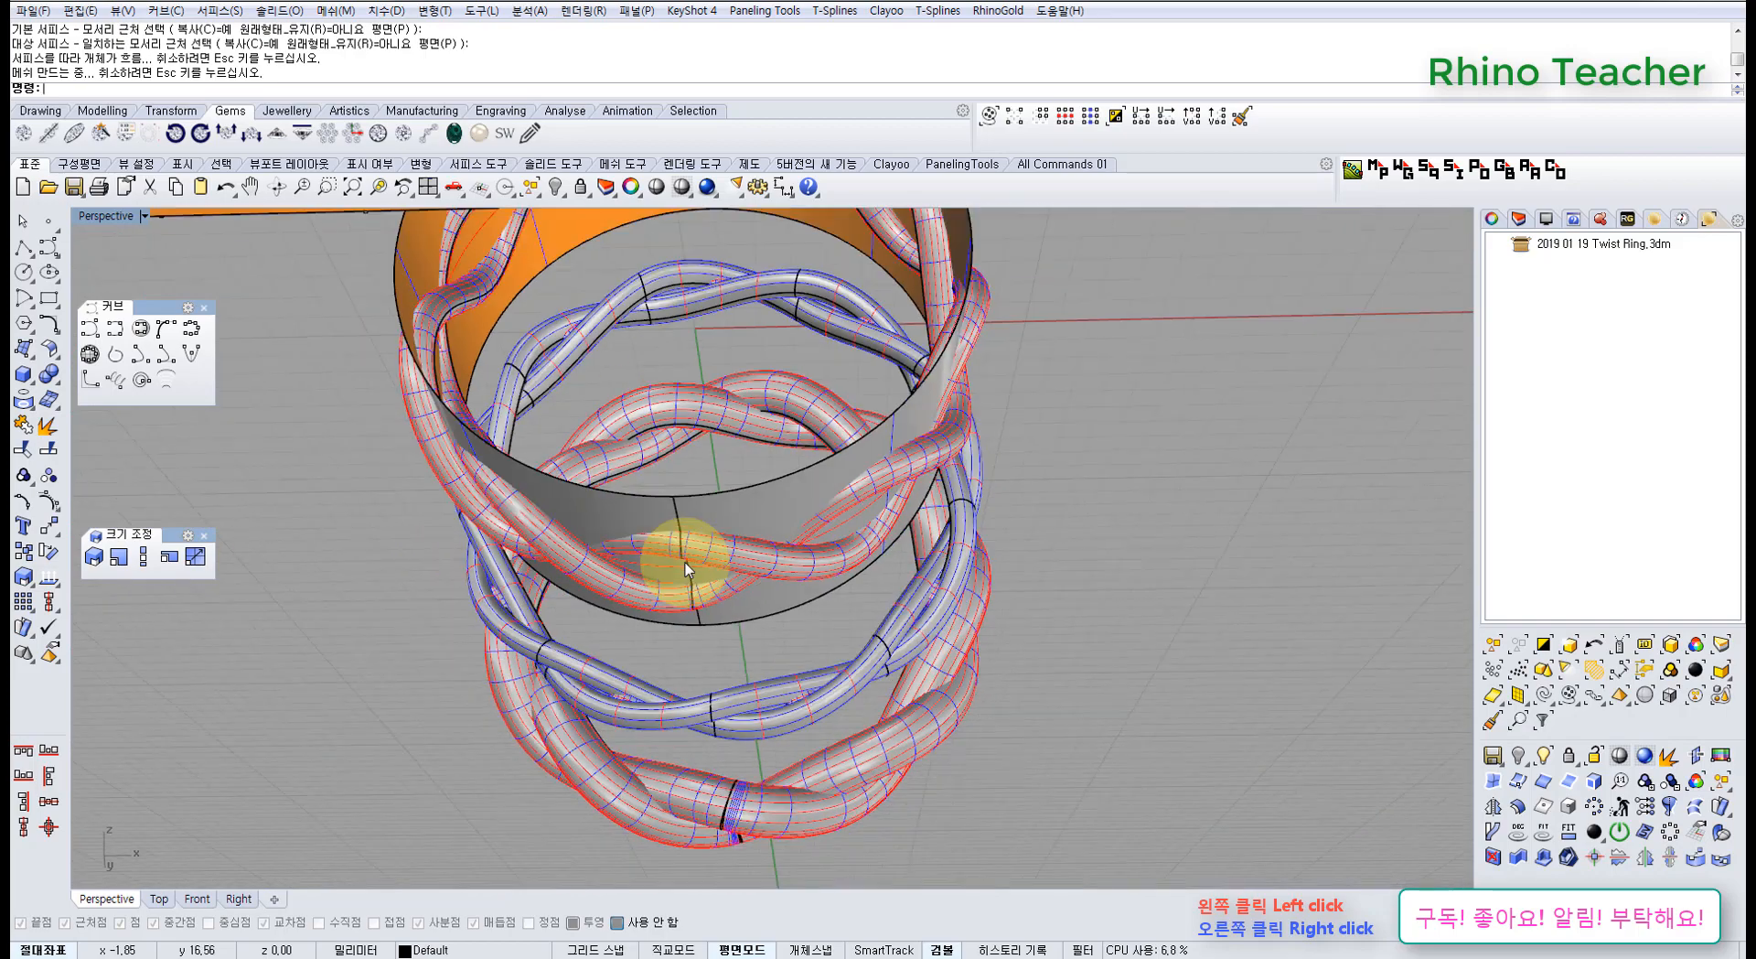
right_click_drag(686, 567, 705, 607)
right_click_drag(847, 708, 803, 547)
scroll(771, 567, "up", 5)
scroll(768, 562, "down", 5)
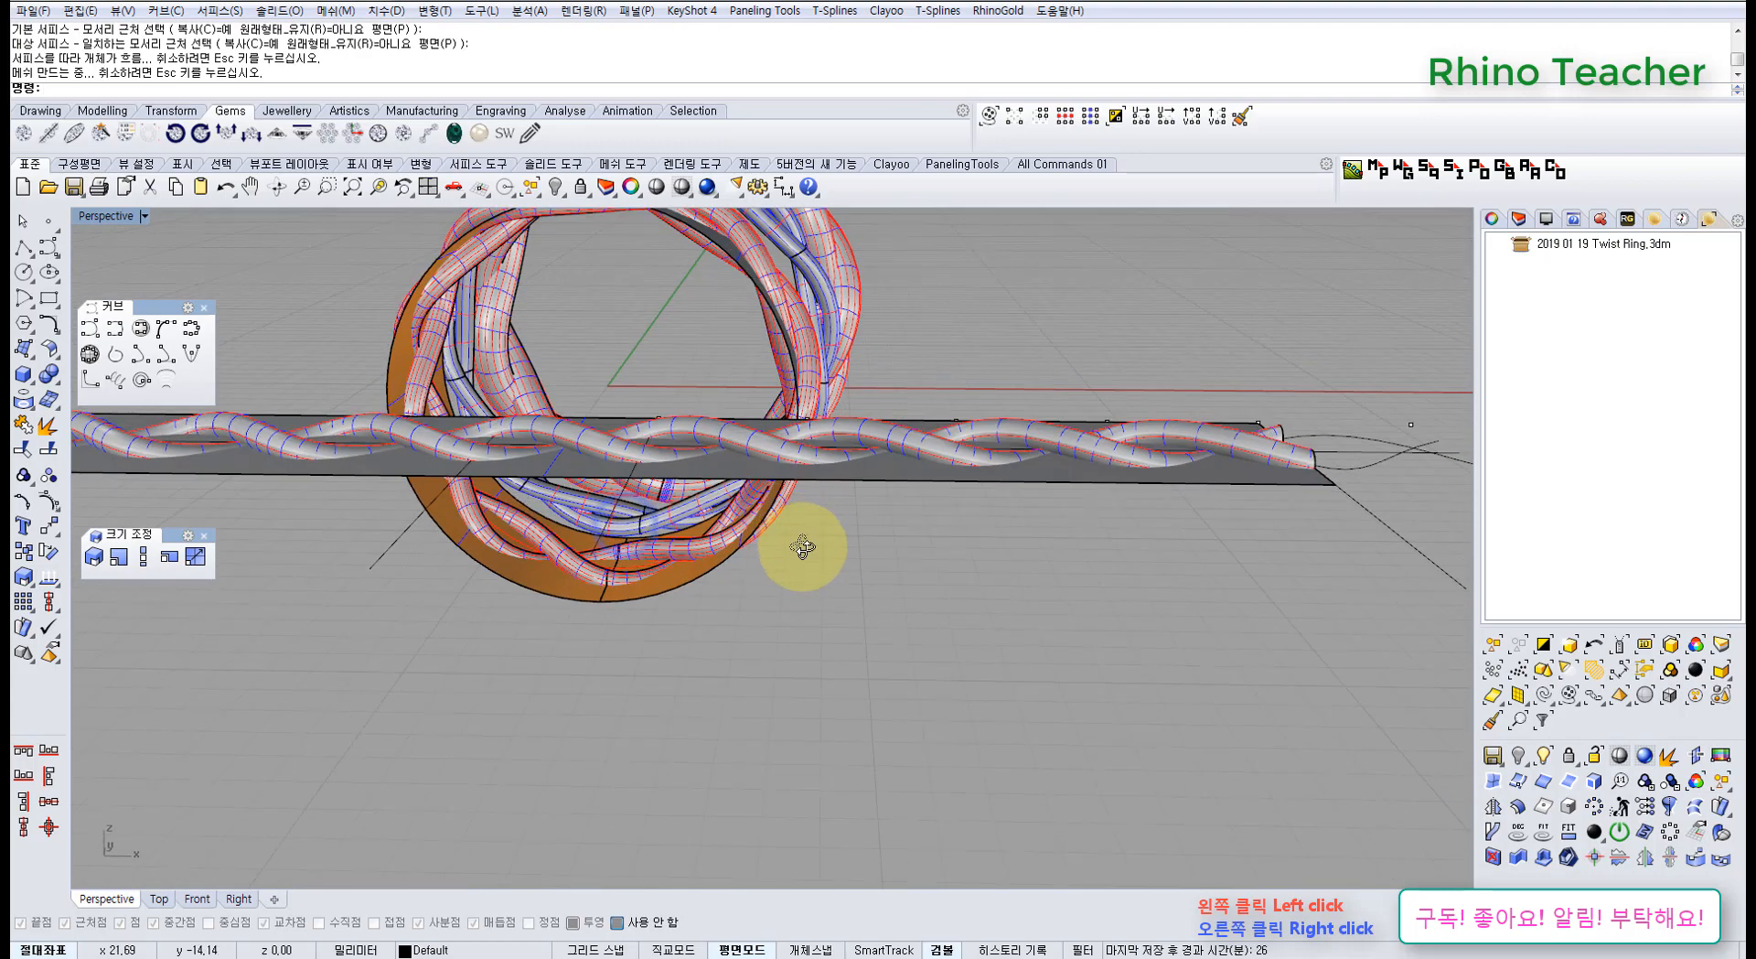
Undo the last flow and align the bottoms of both trimmed flat pipes to 0 in the Front view
key("ctrl+z")
left_click(850, 457)
left_click(812, 499)
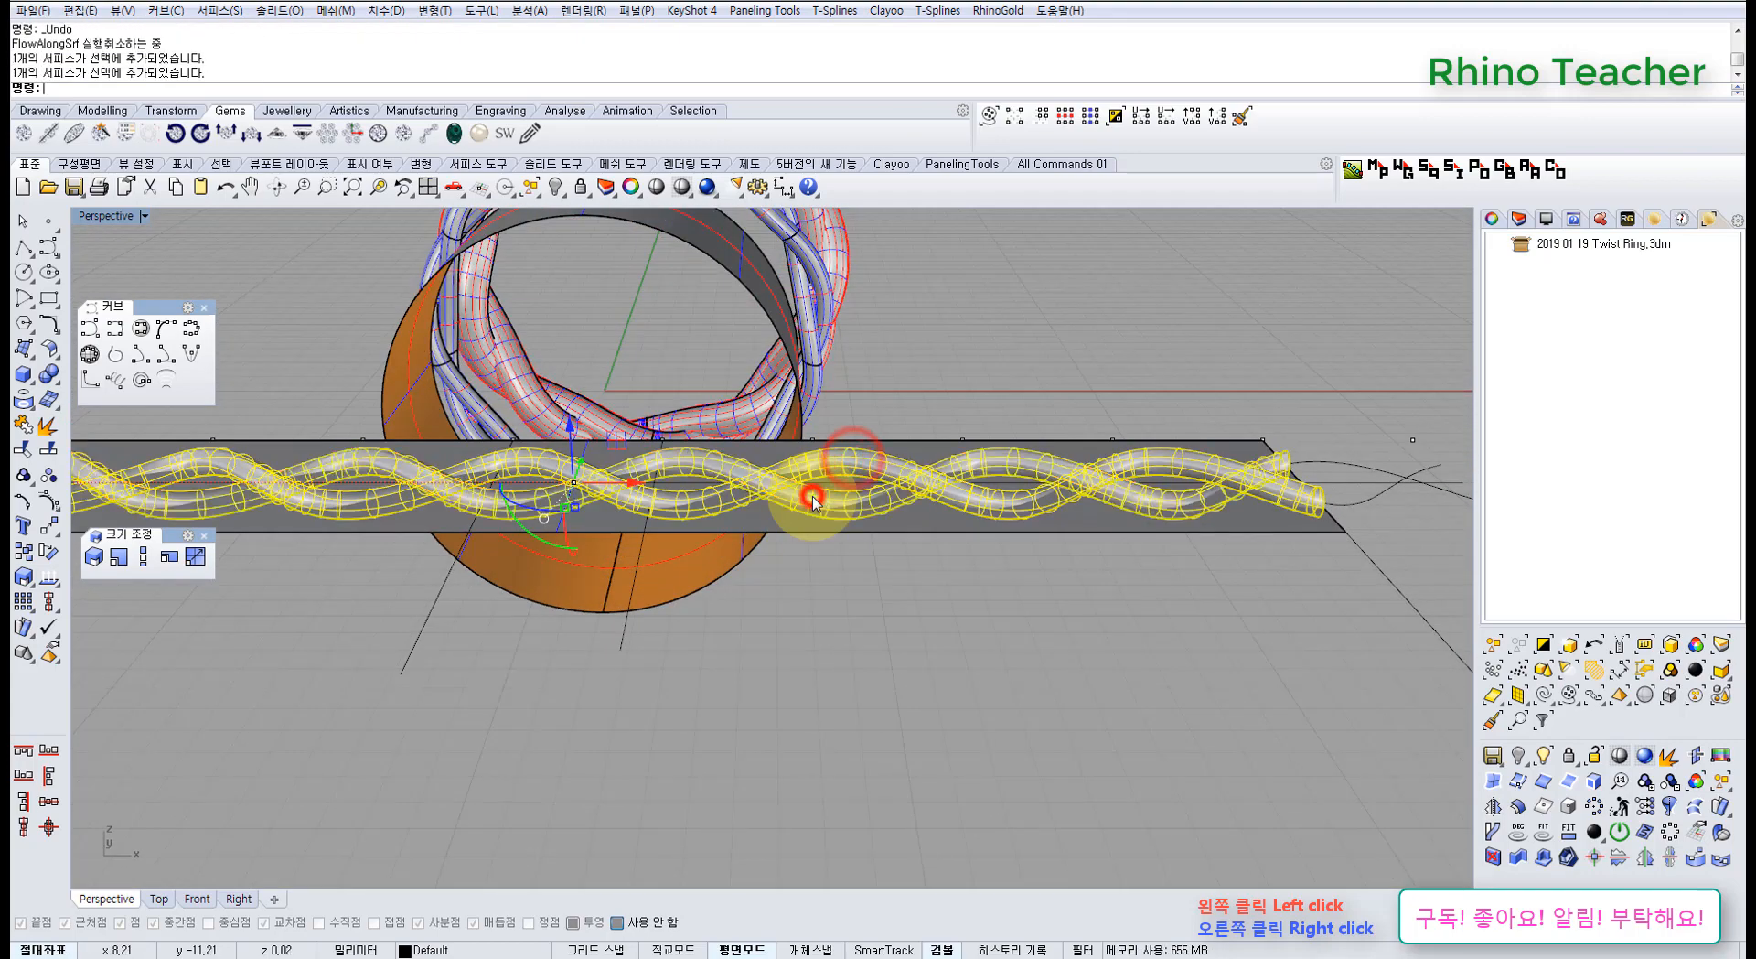
key("ctrl+F2")
scroll(709, 590, "down", 4)
right_click_drag(604, 650, 569, 677)
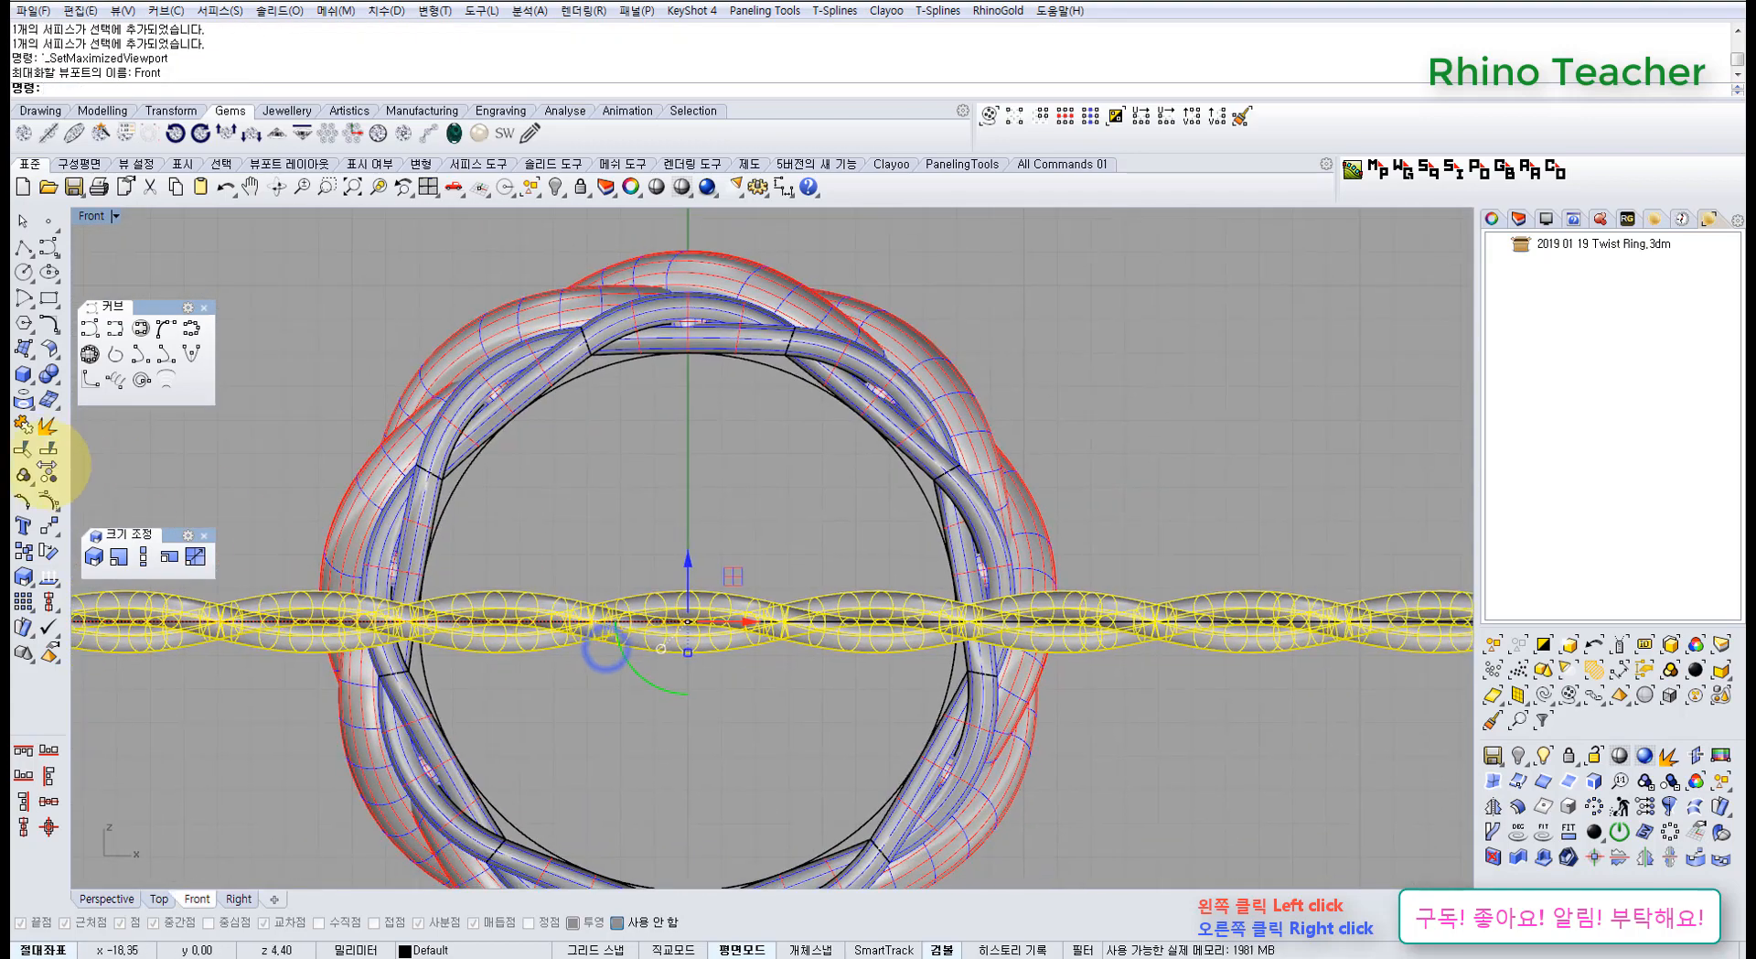
left_click(48, 750)
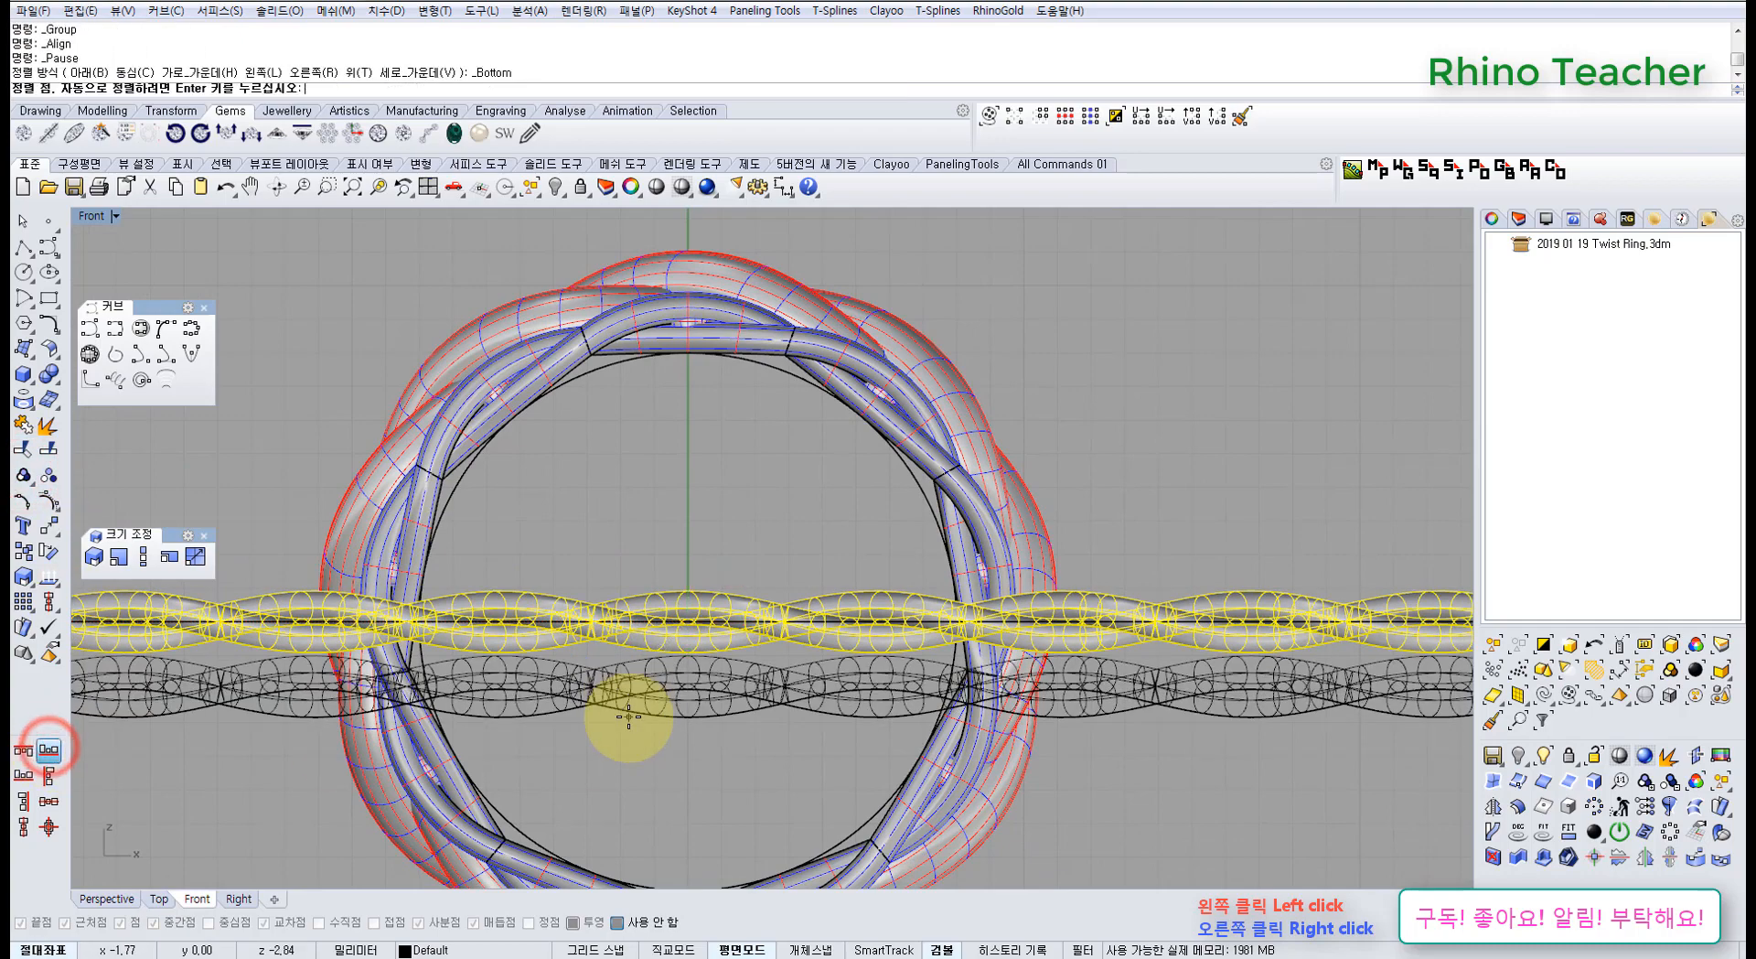
type("0")
key("Return")
key("ctrl+F4")
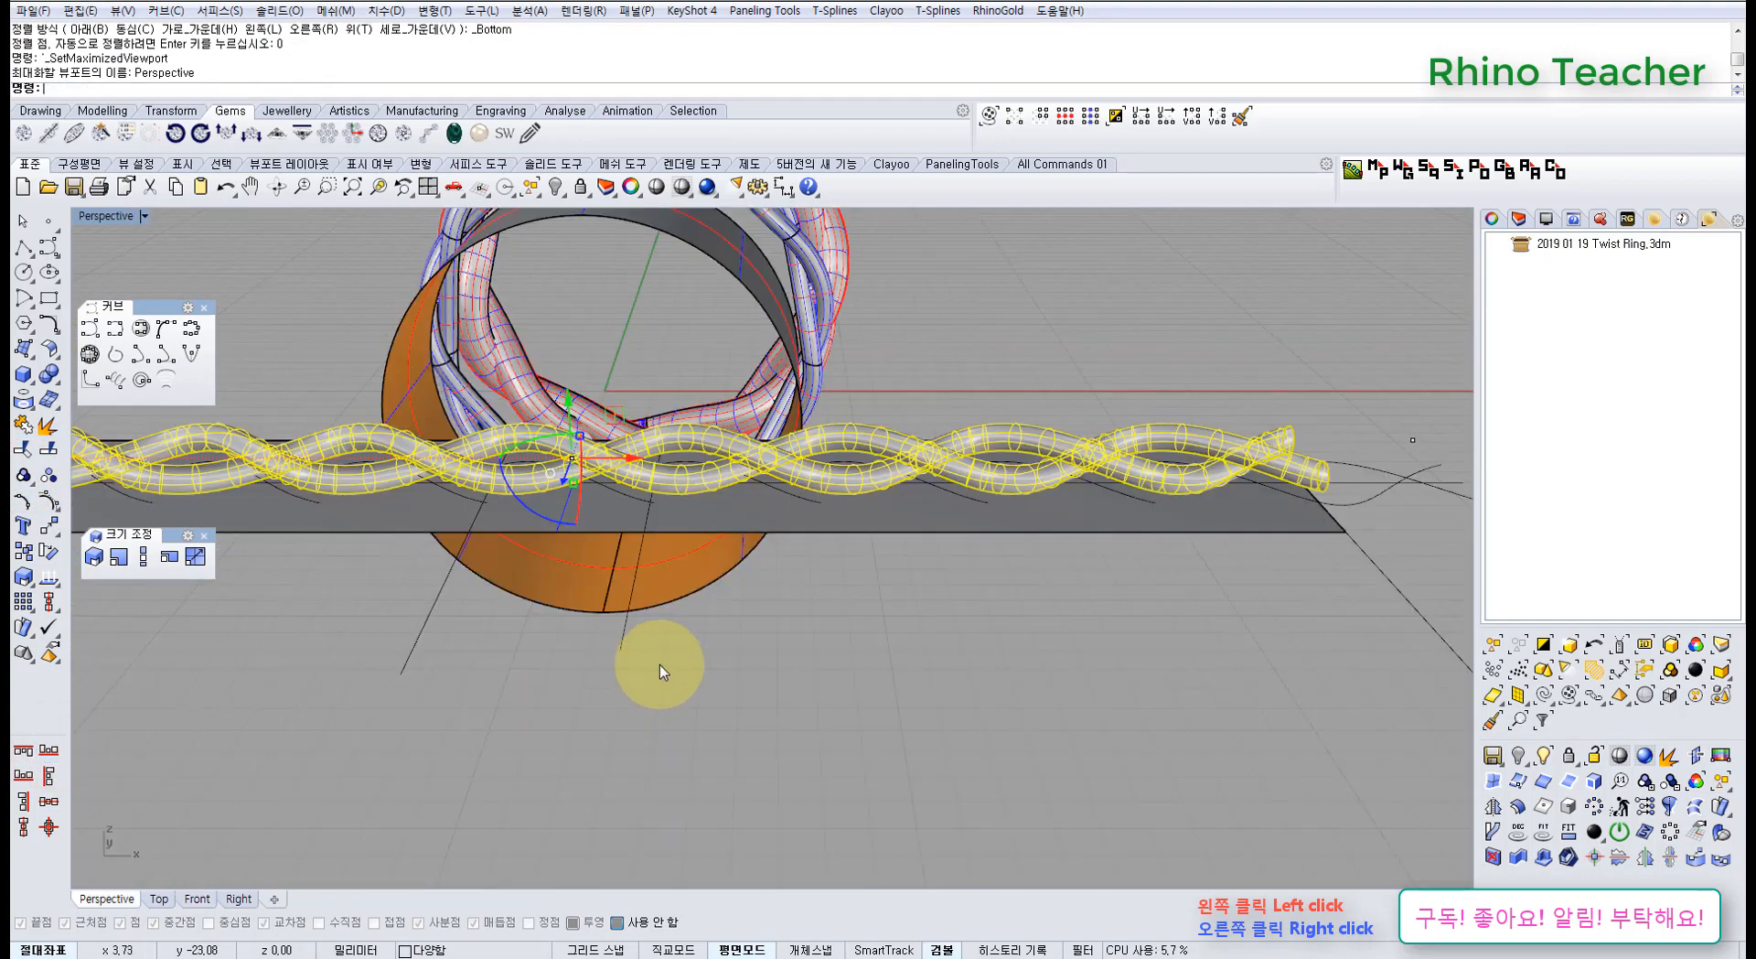
Flow the two raised pipes along the surface from the flat strip onto the cylinder, matching nearby edges, and inspect the seam
right_click_drag(660, 664, 765, 752)
middle_click(777, 755)
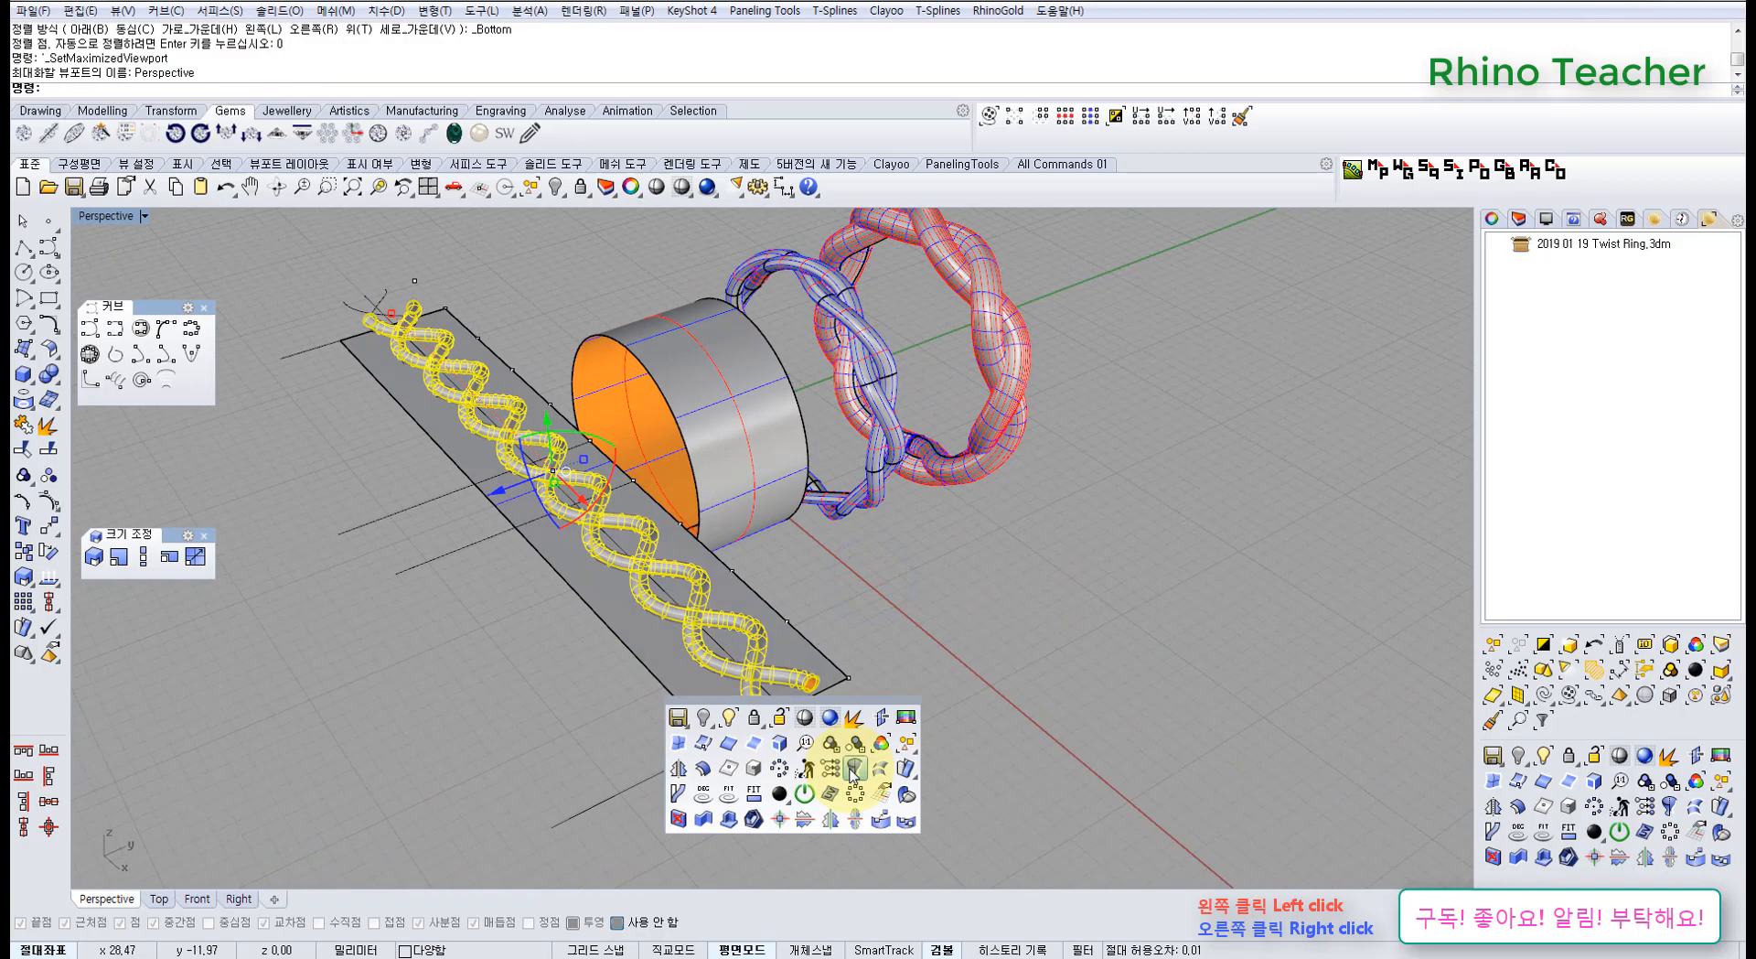
left_click(906, 768)
left_click(827, 661)
scroll(742, 611, "up", 5)
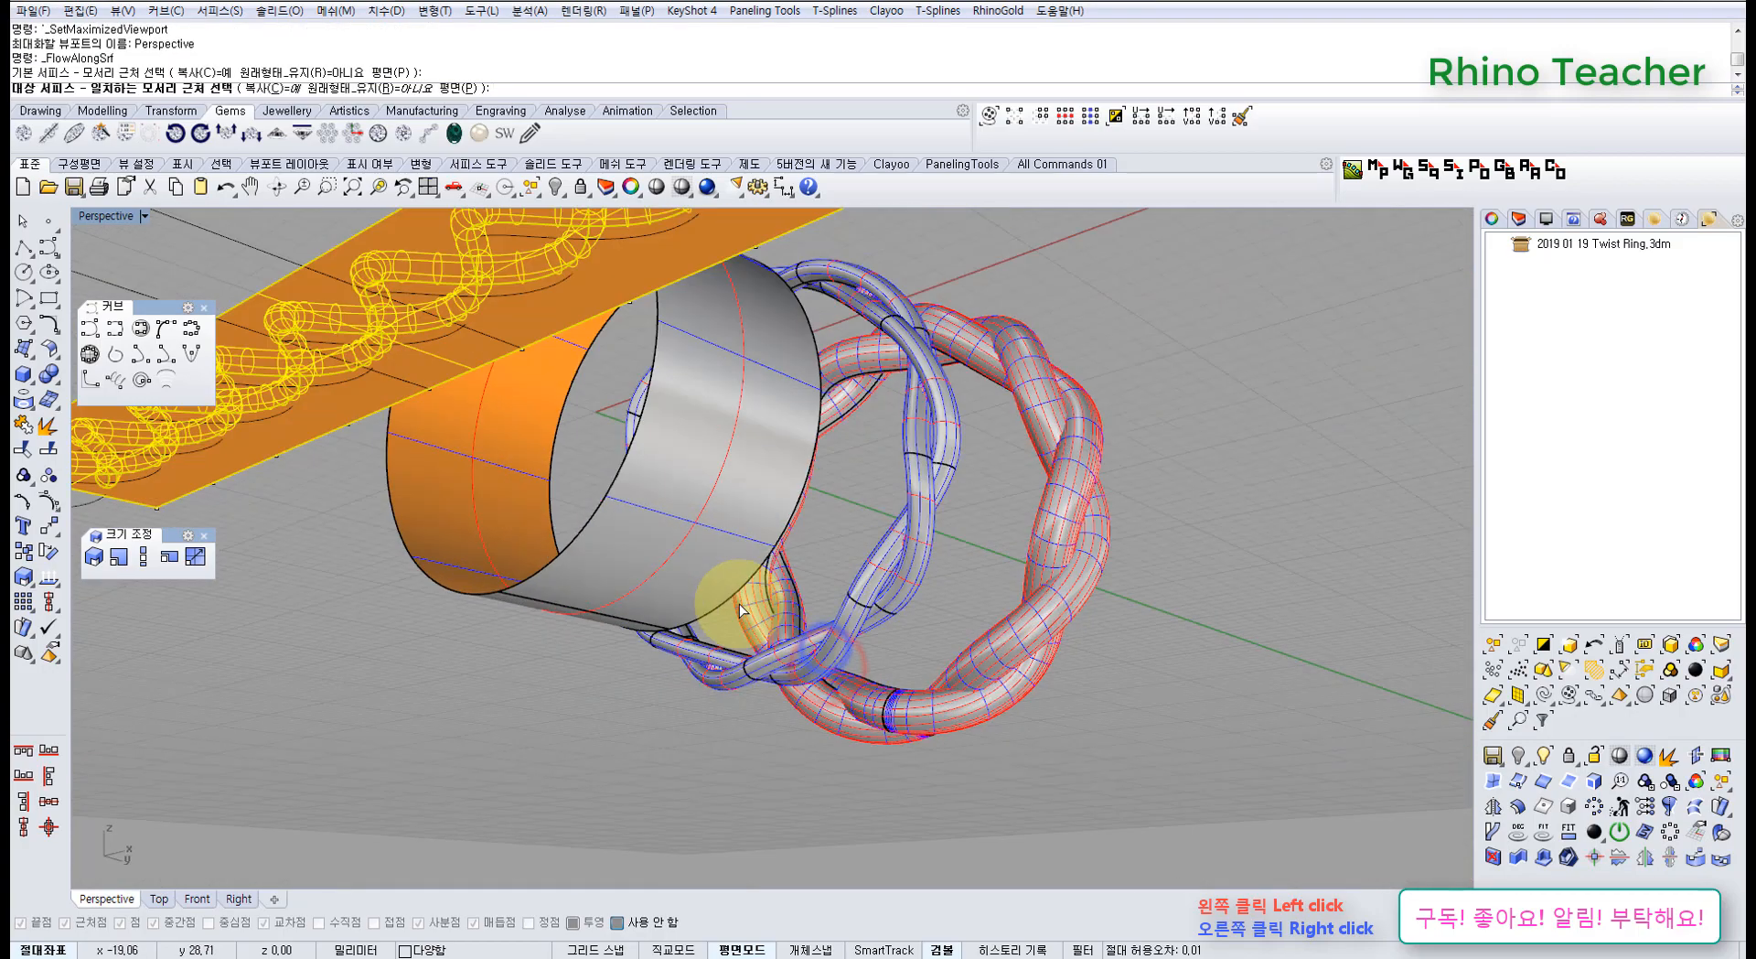
left_click(743, 610)
right_click_drag(544, 622, 695, 622)
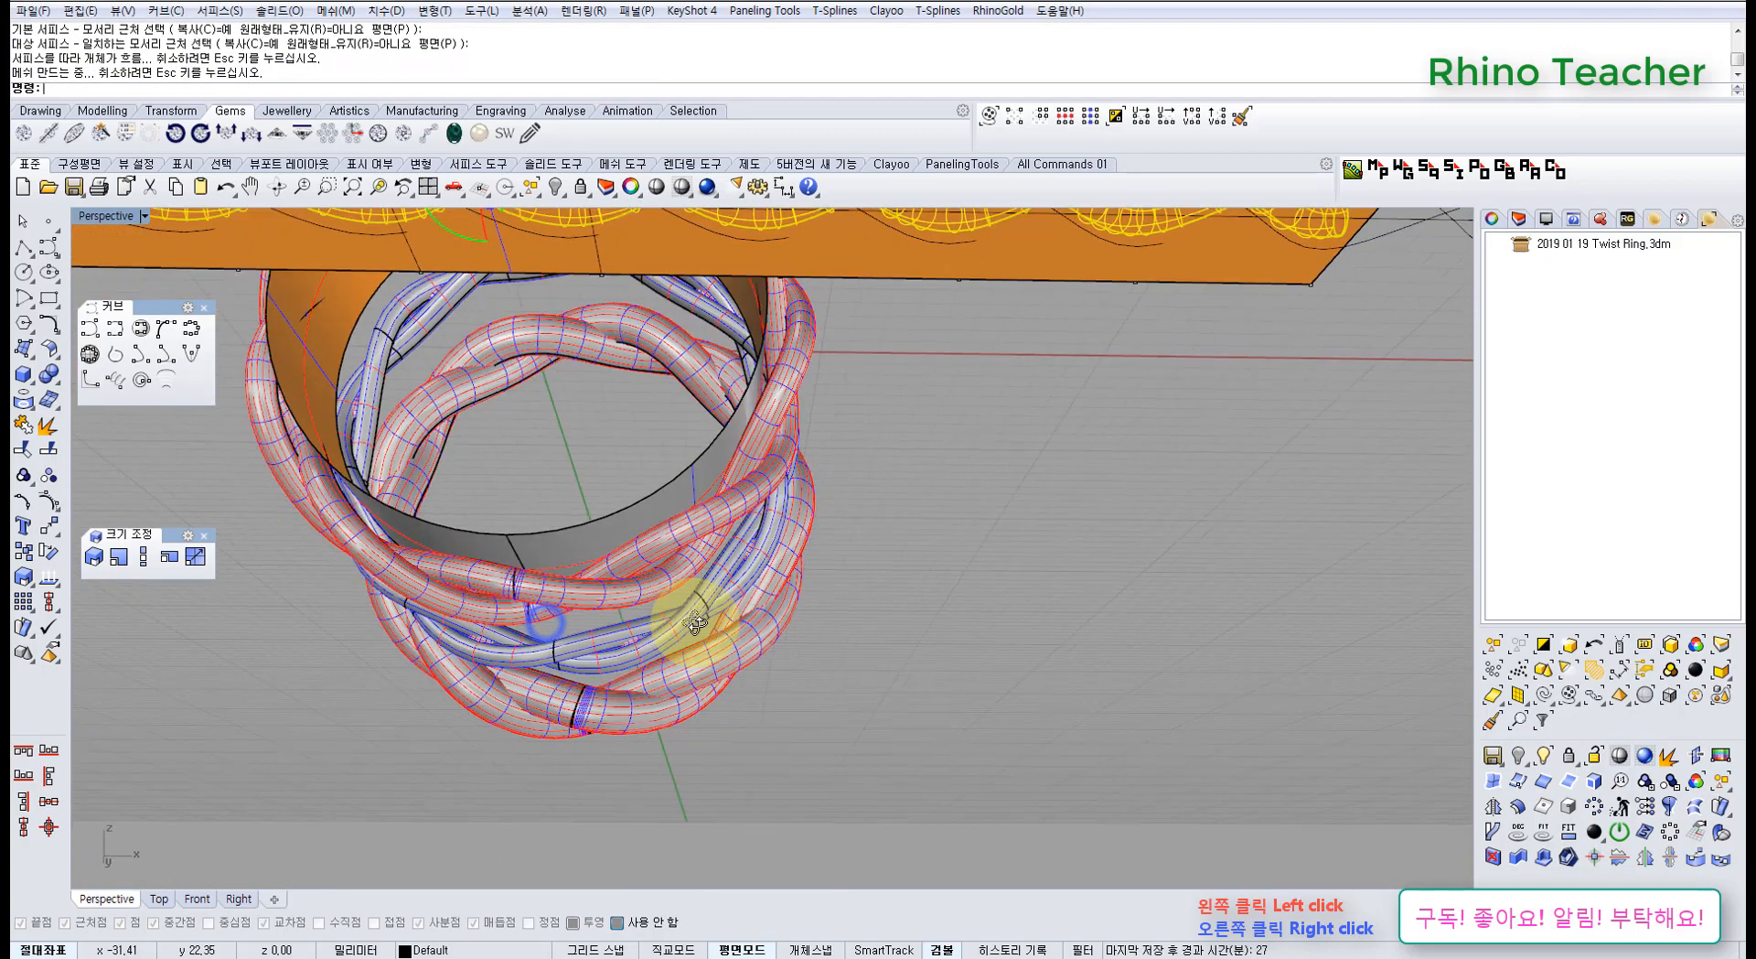
scroll(502, 567, "up", 10)
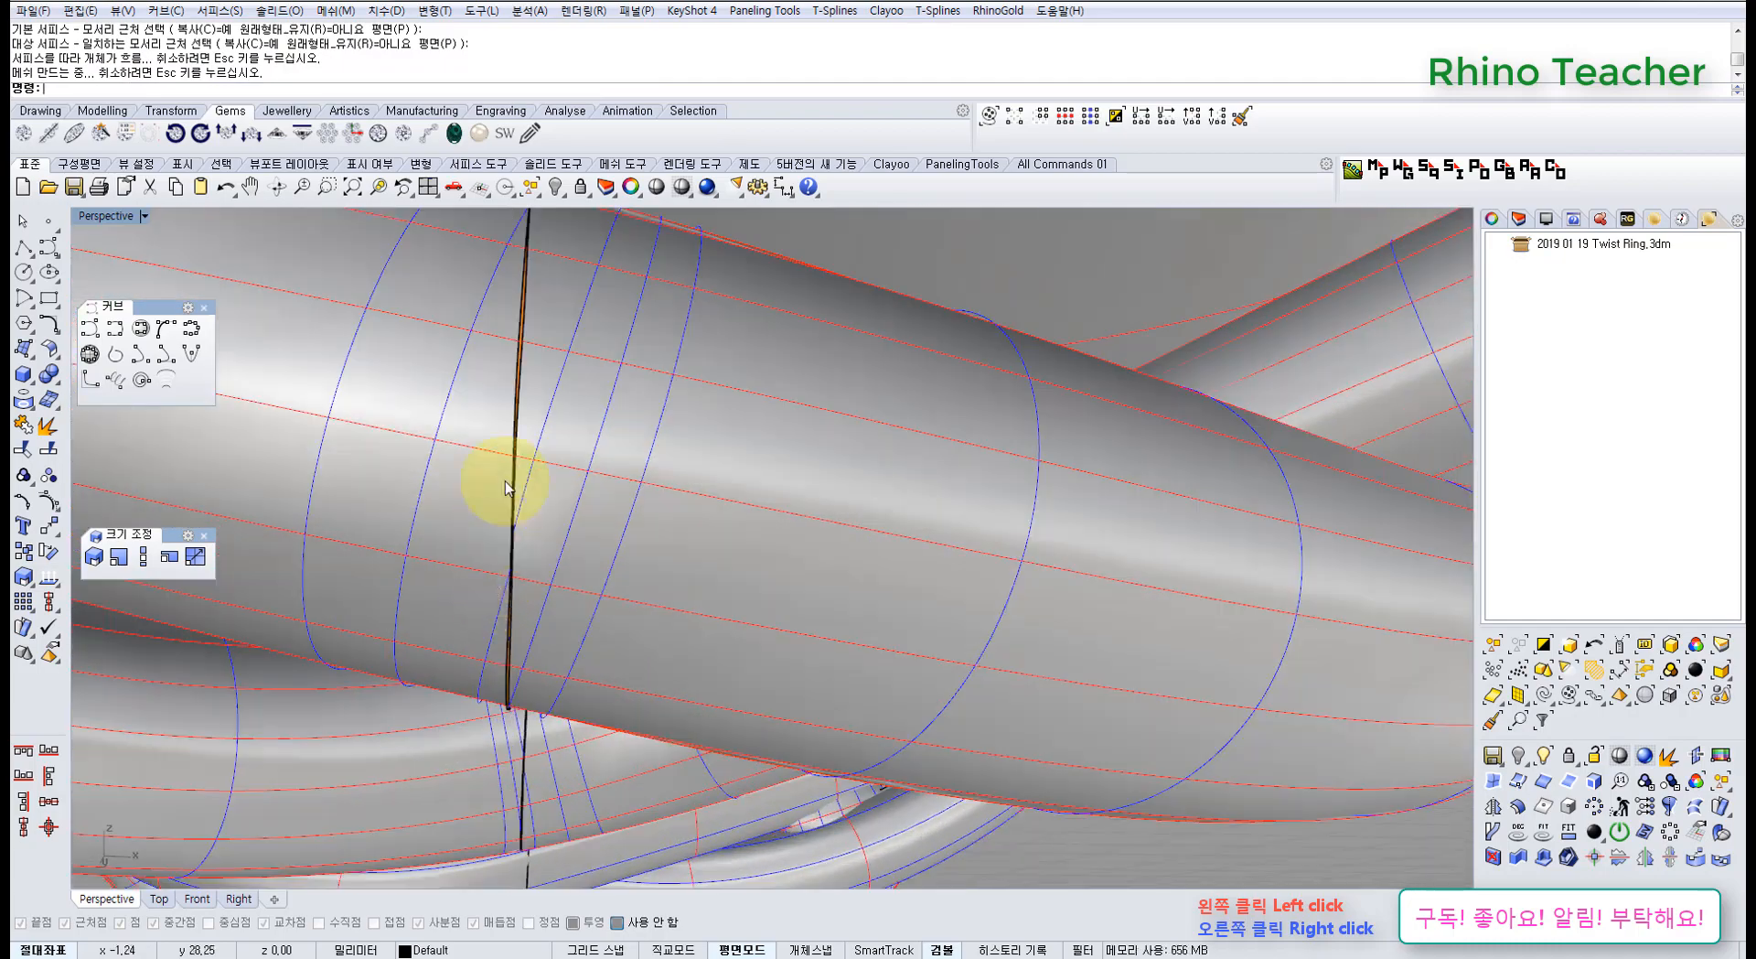
scroll(528, 482, "down", 10)
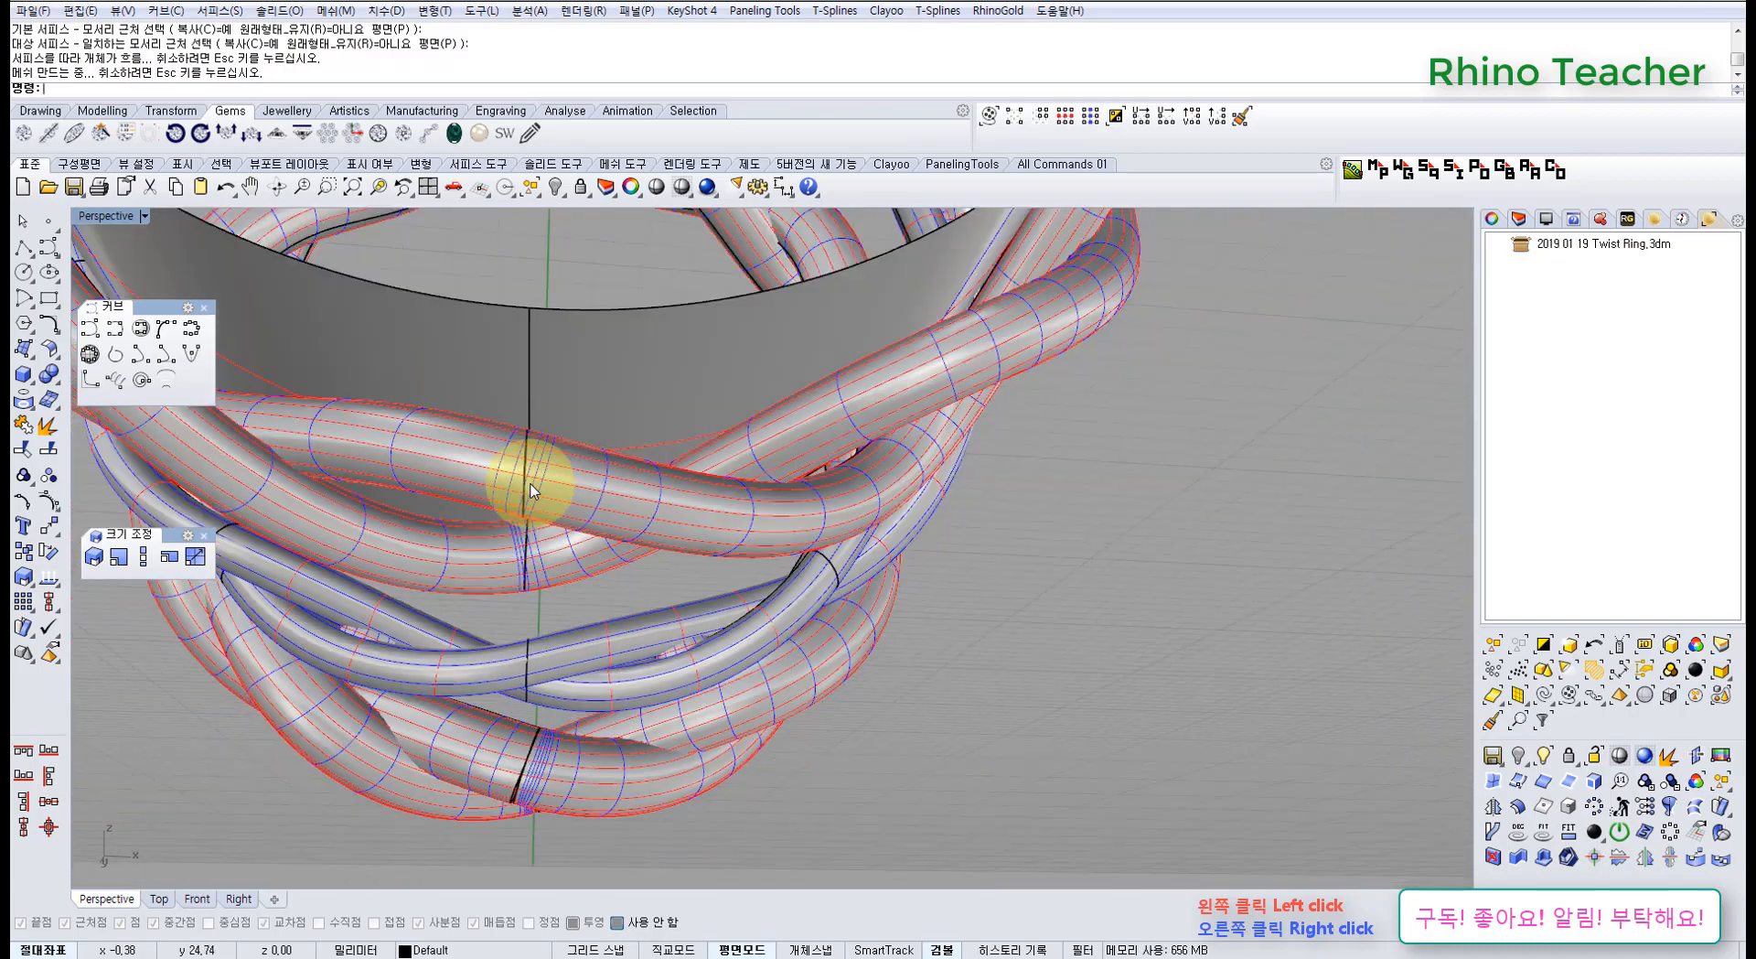
scroll(530, 519, "up", 5)
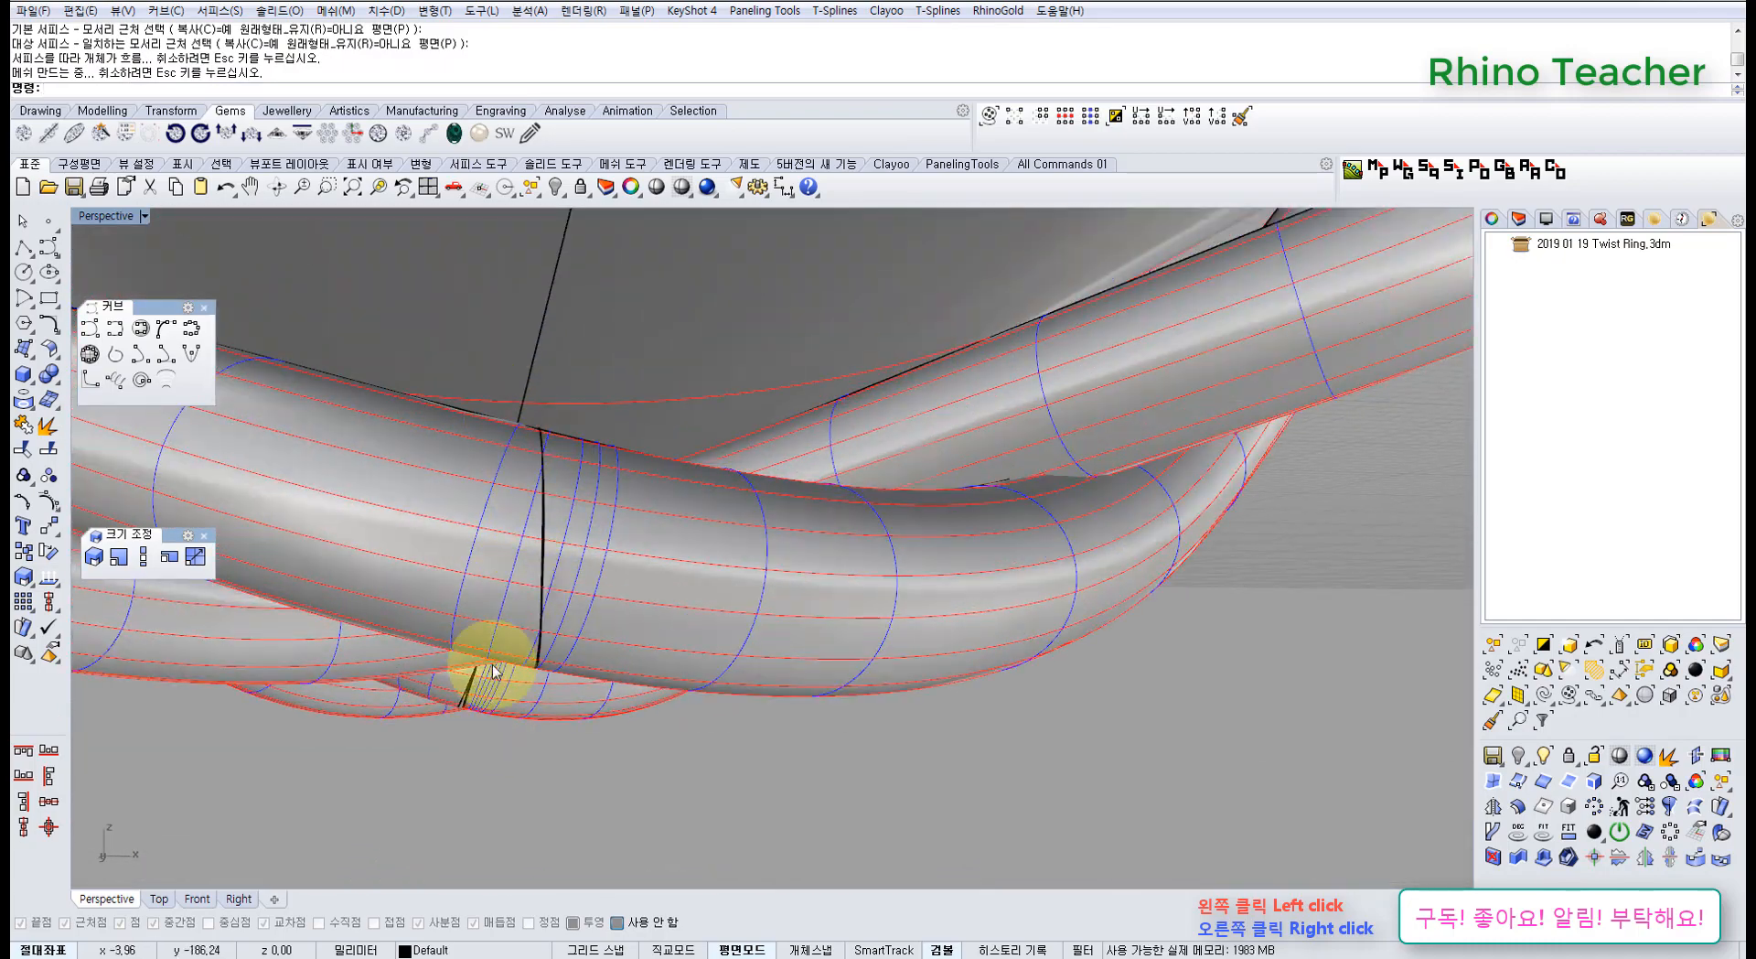
scroll(667, 563, "down", 10)
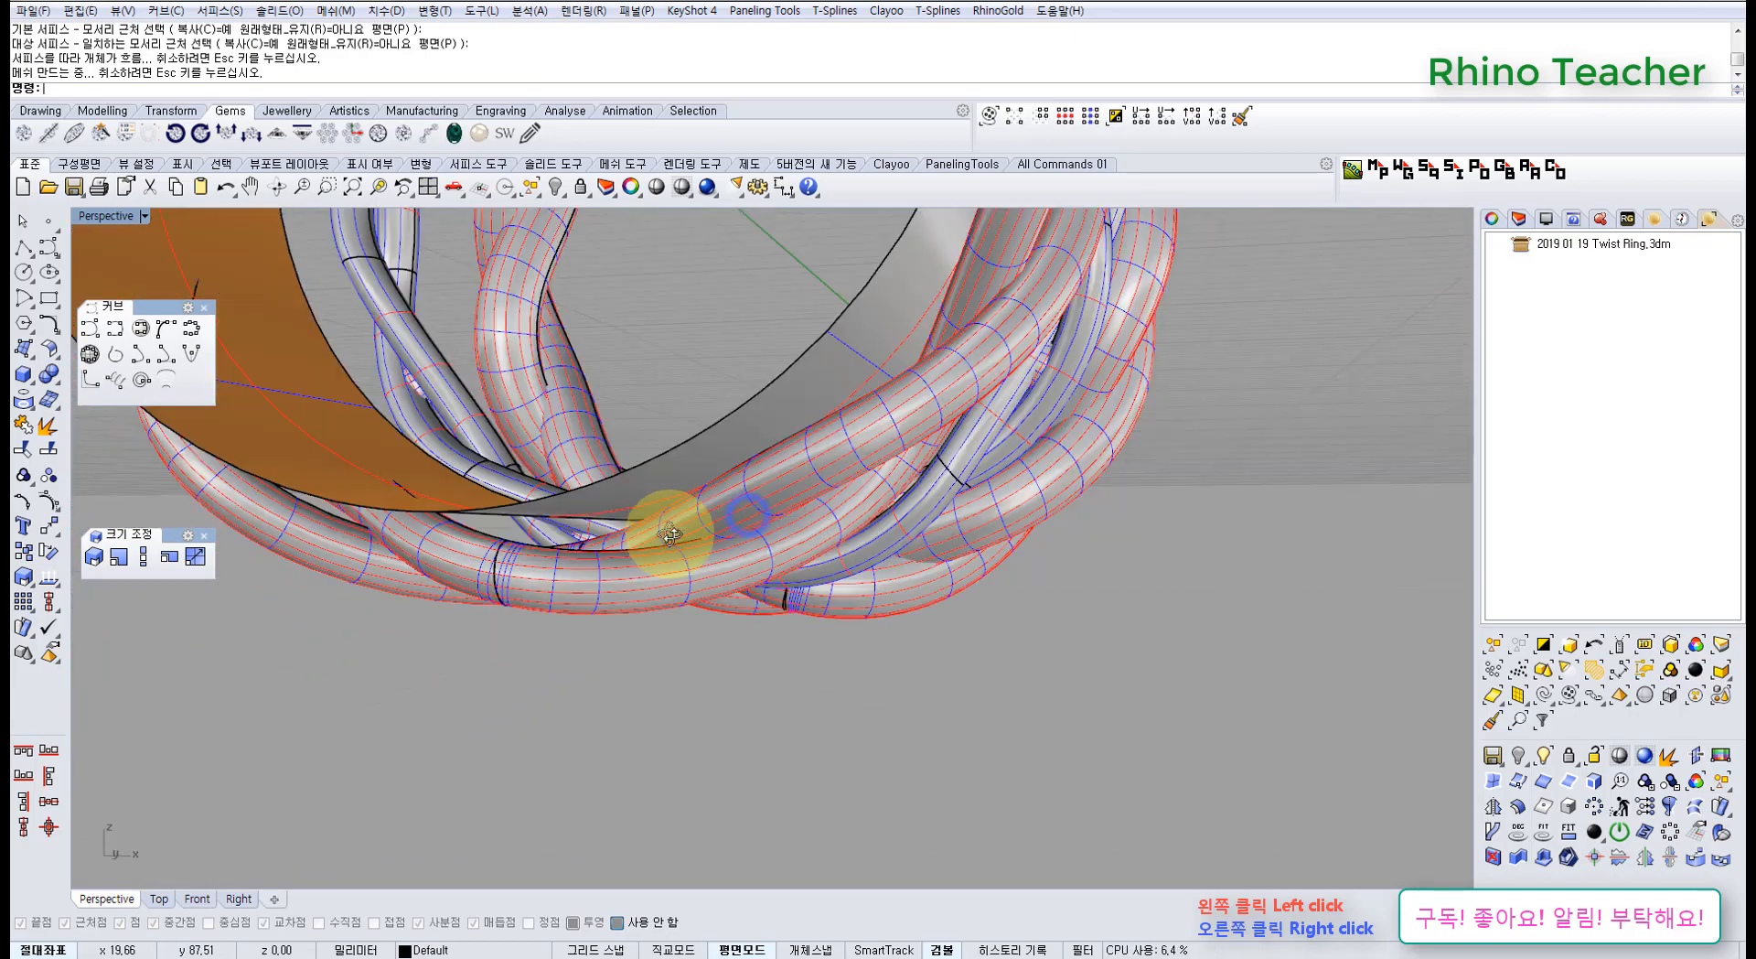
scroll(713, 622, "down", 10)
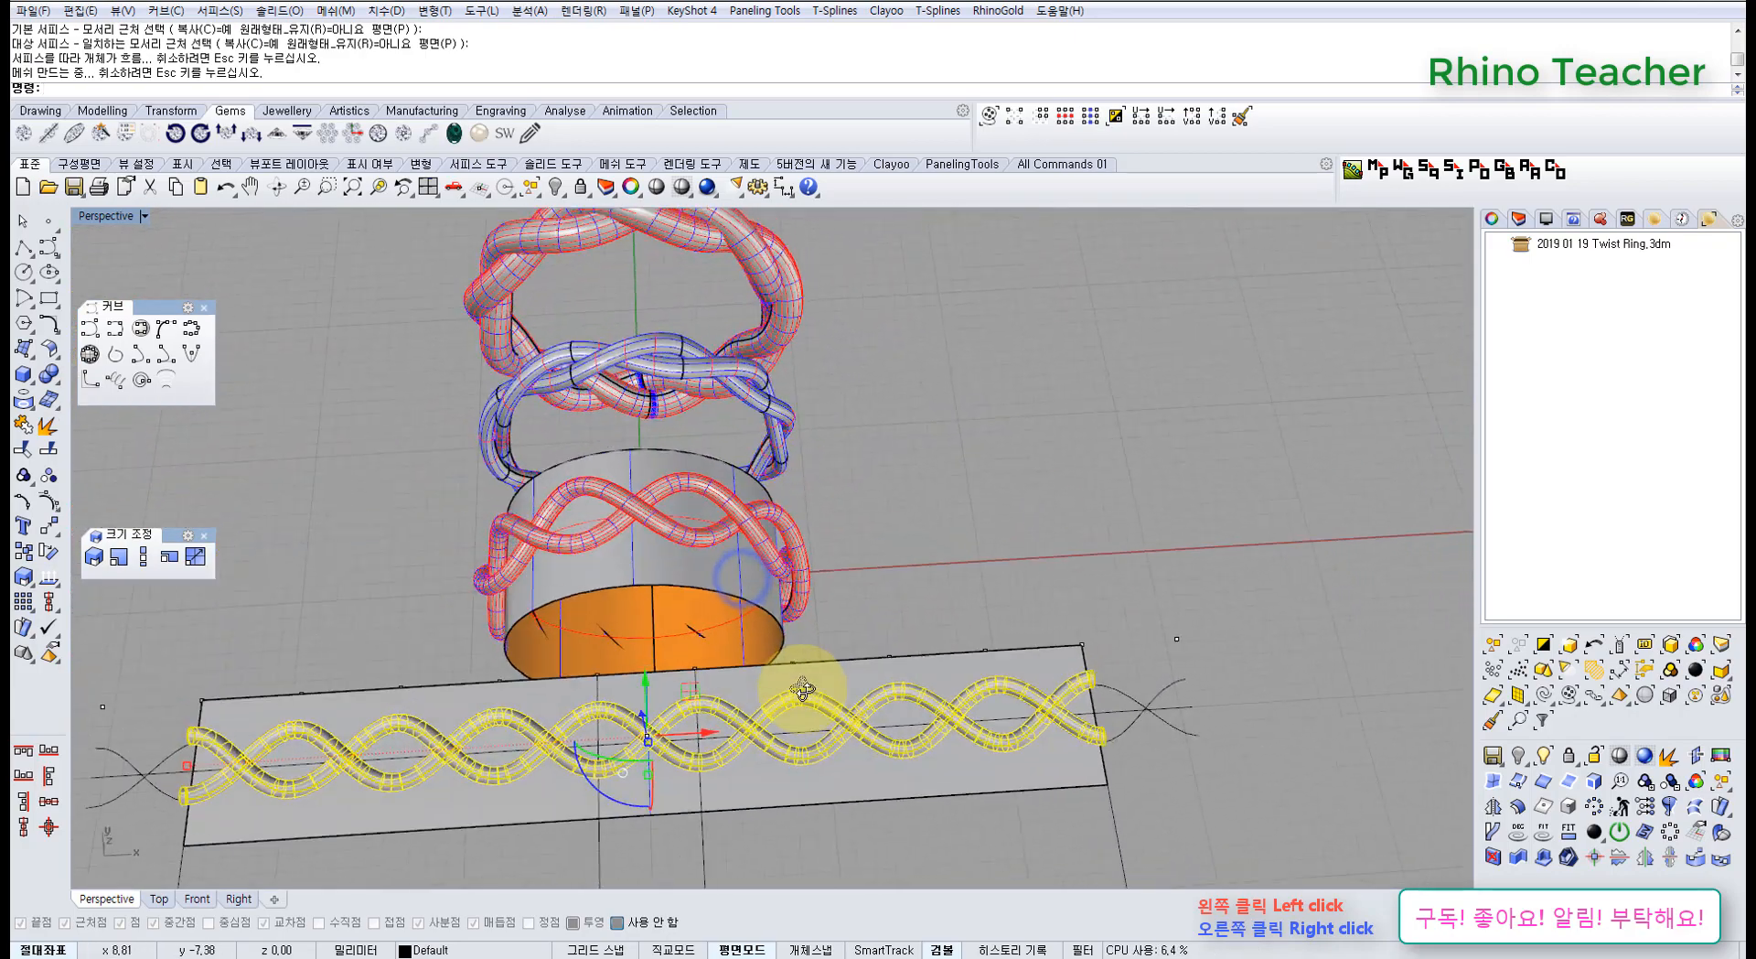
Hide the flat strip together with its pipes, curves, points and cutting lines in the Top view
key("ctrl+F1")
scroll(769, 682, "down", 4)
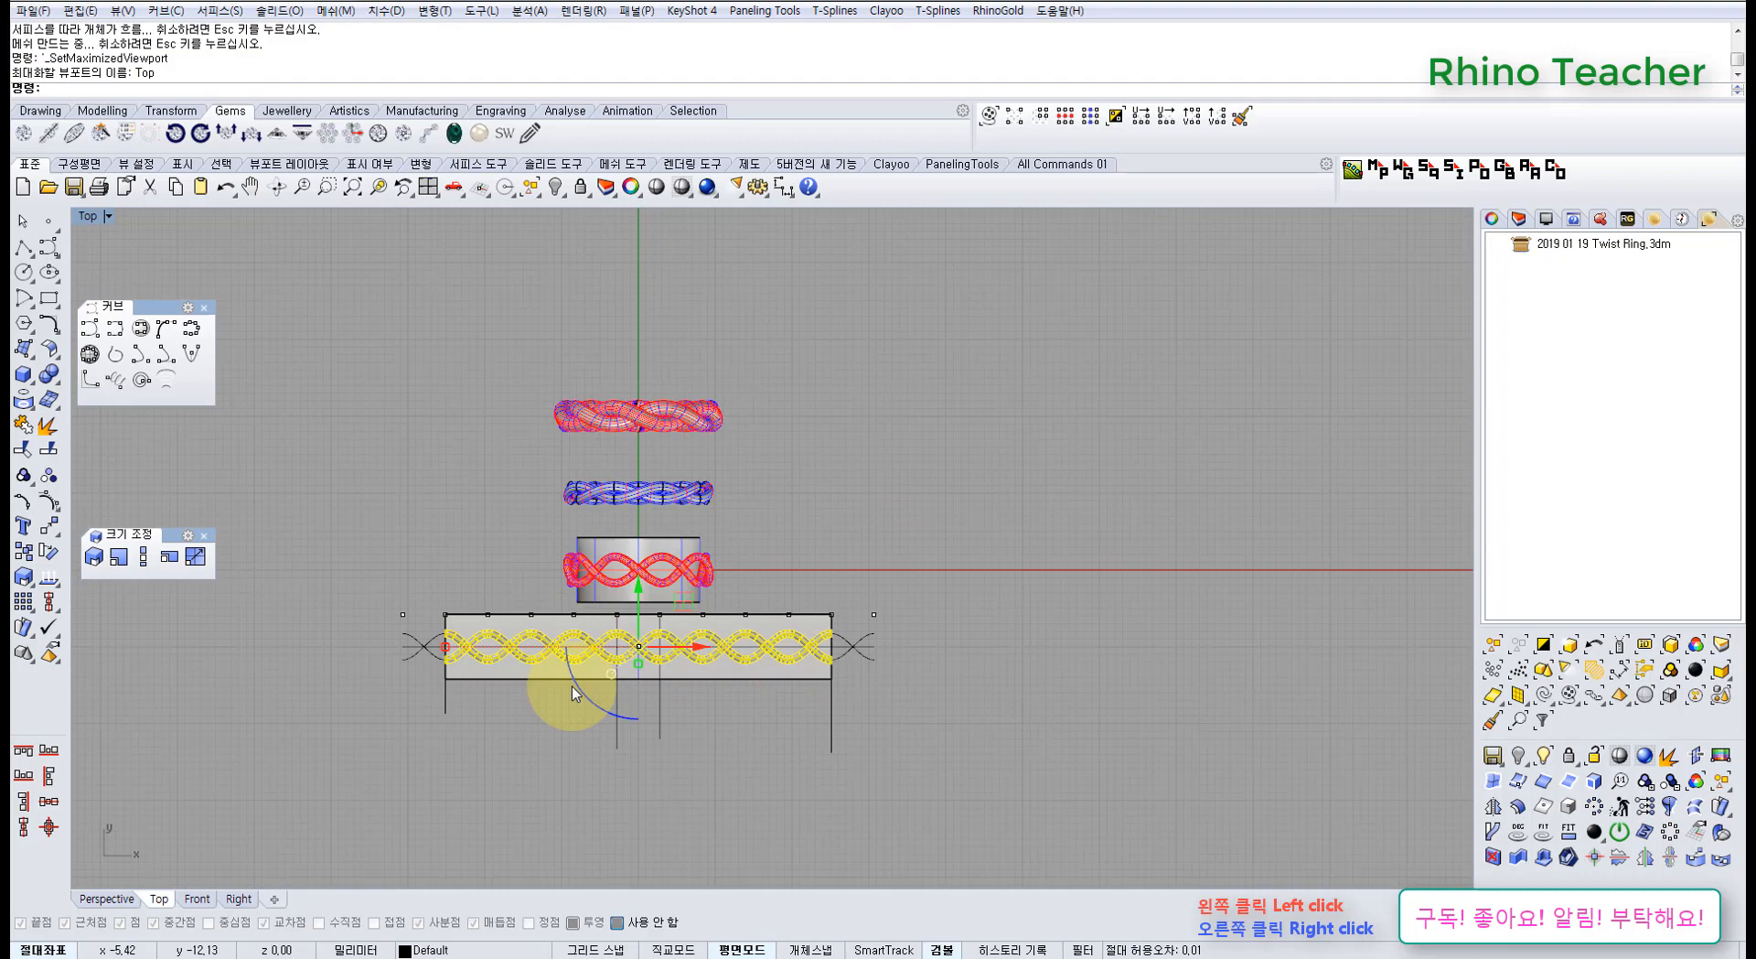
left_click(843, 787)
left_click_drag(375, 597, 857, 809)
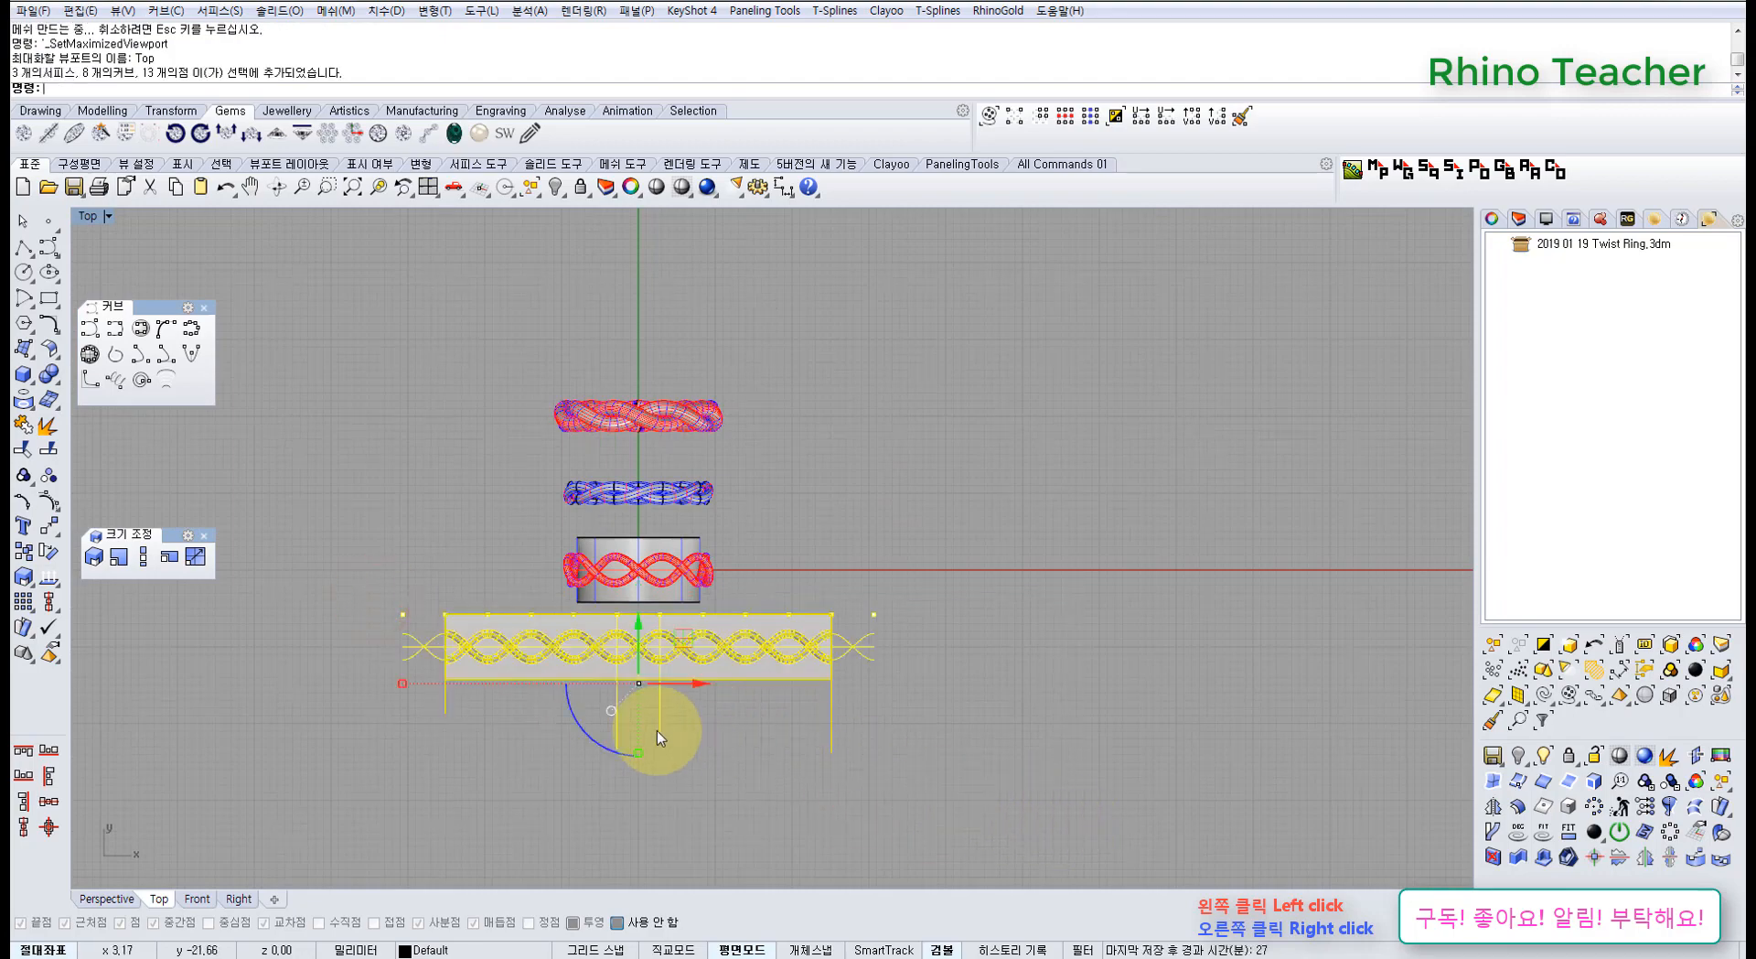
key("ctrl+h")
Compare the newly flowed twisted ring with the two earlier rings in the Perspective view
key("ctrl+F3")
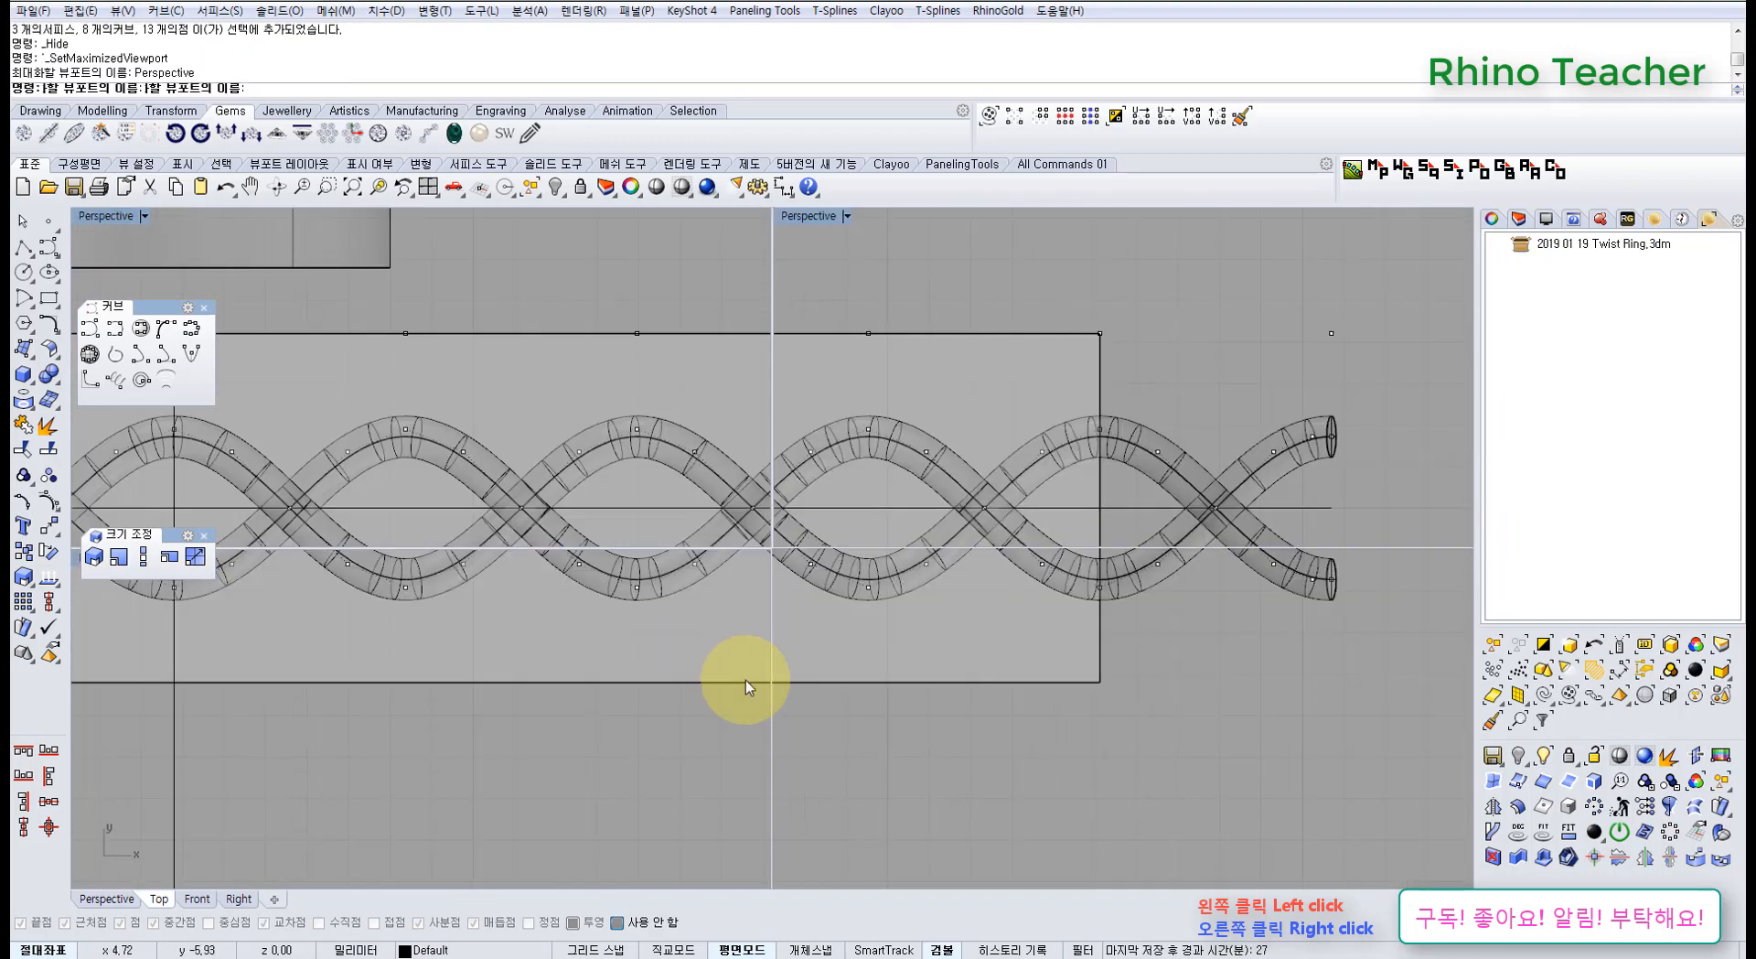
right_click_drag(704, 631, 688, 506)
left_click(644, 506)
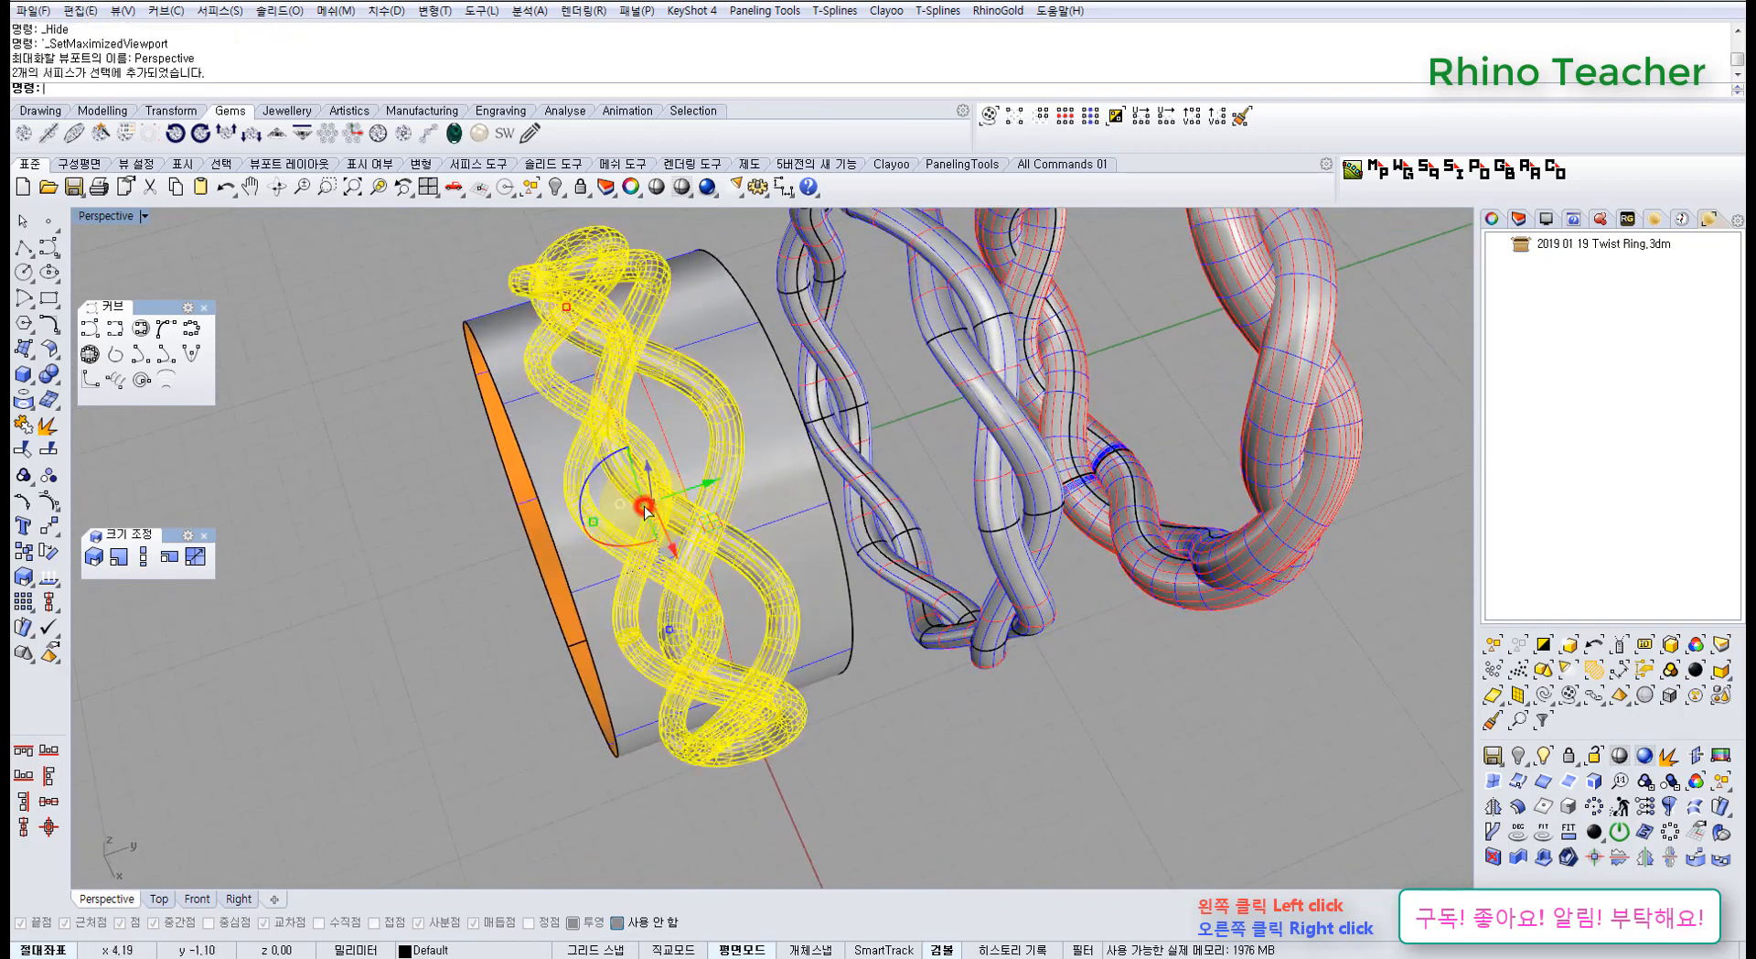
left_click(923, 692)
left_click(935, 581)
left_click(958, 710)
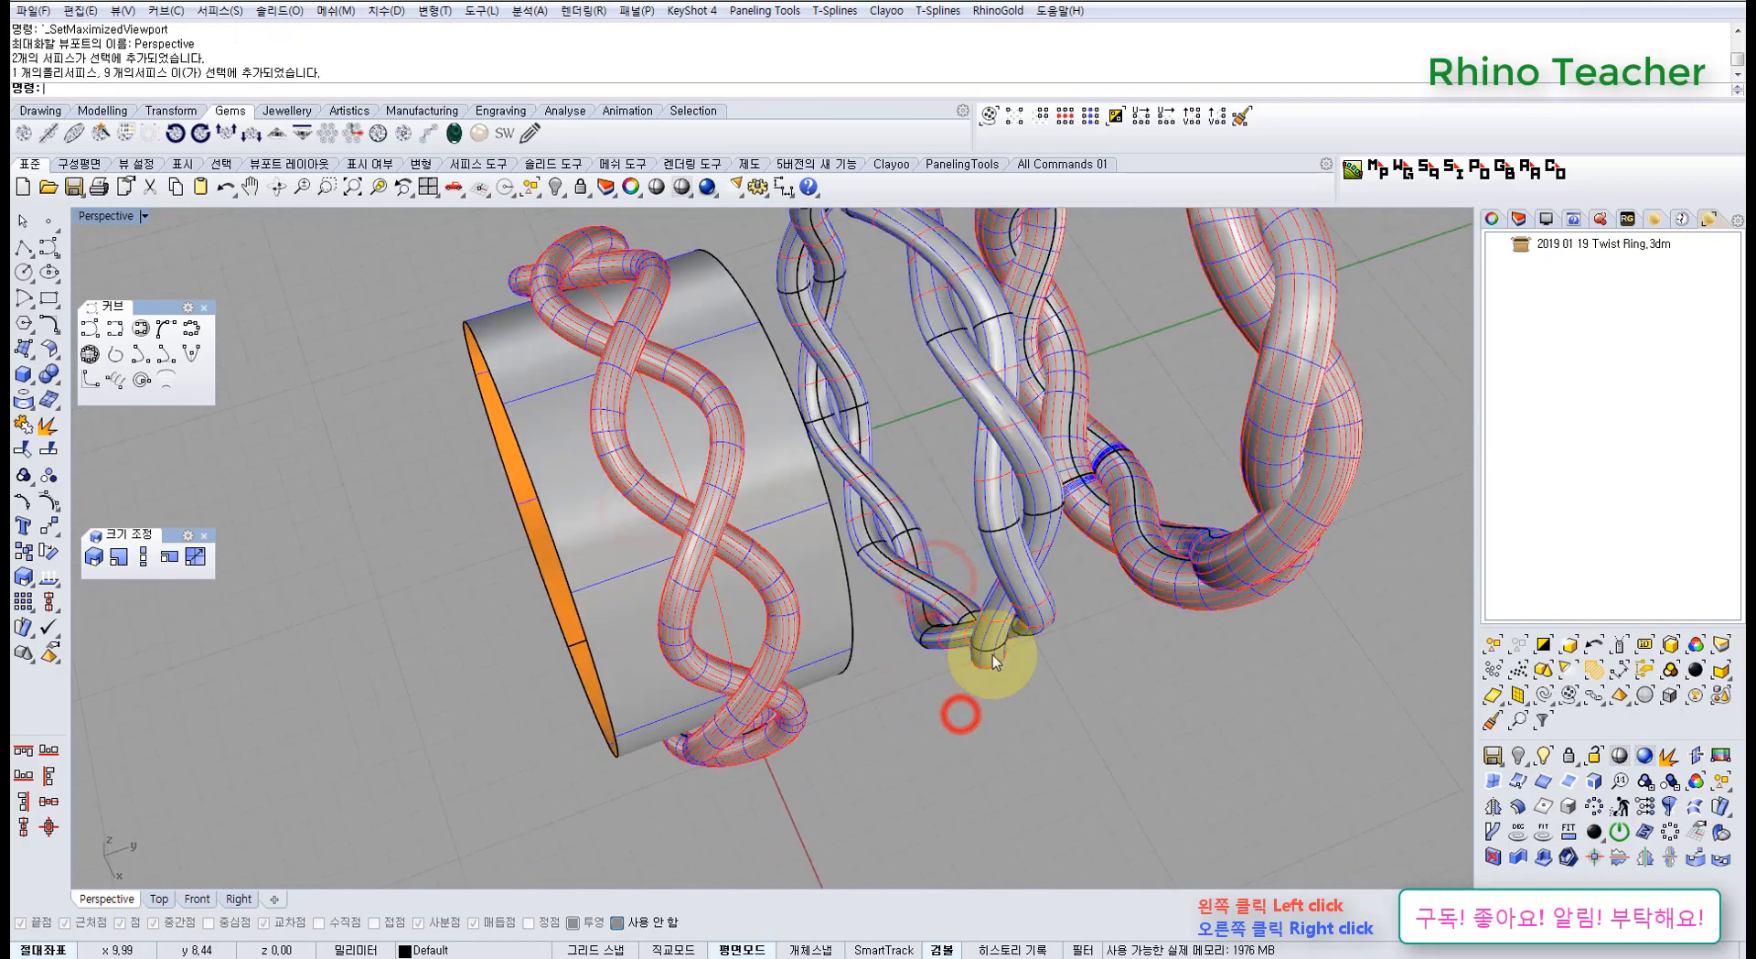
scroll(991, 655, "down", 3)
left_click(1175, 580)
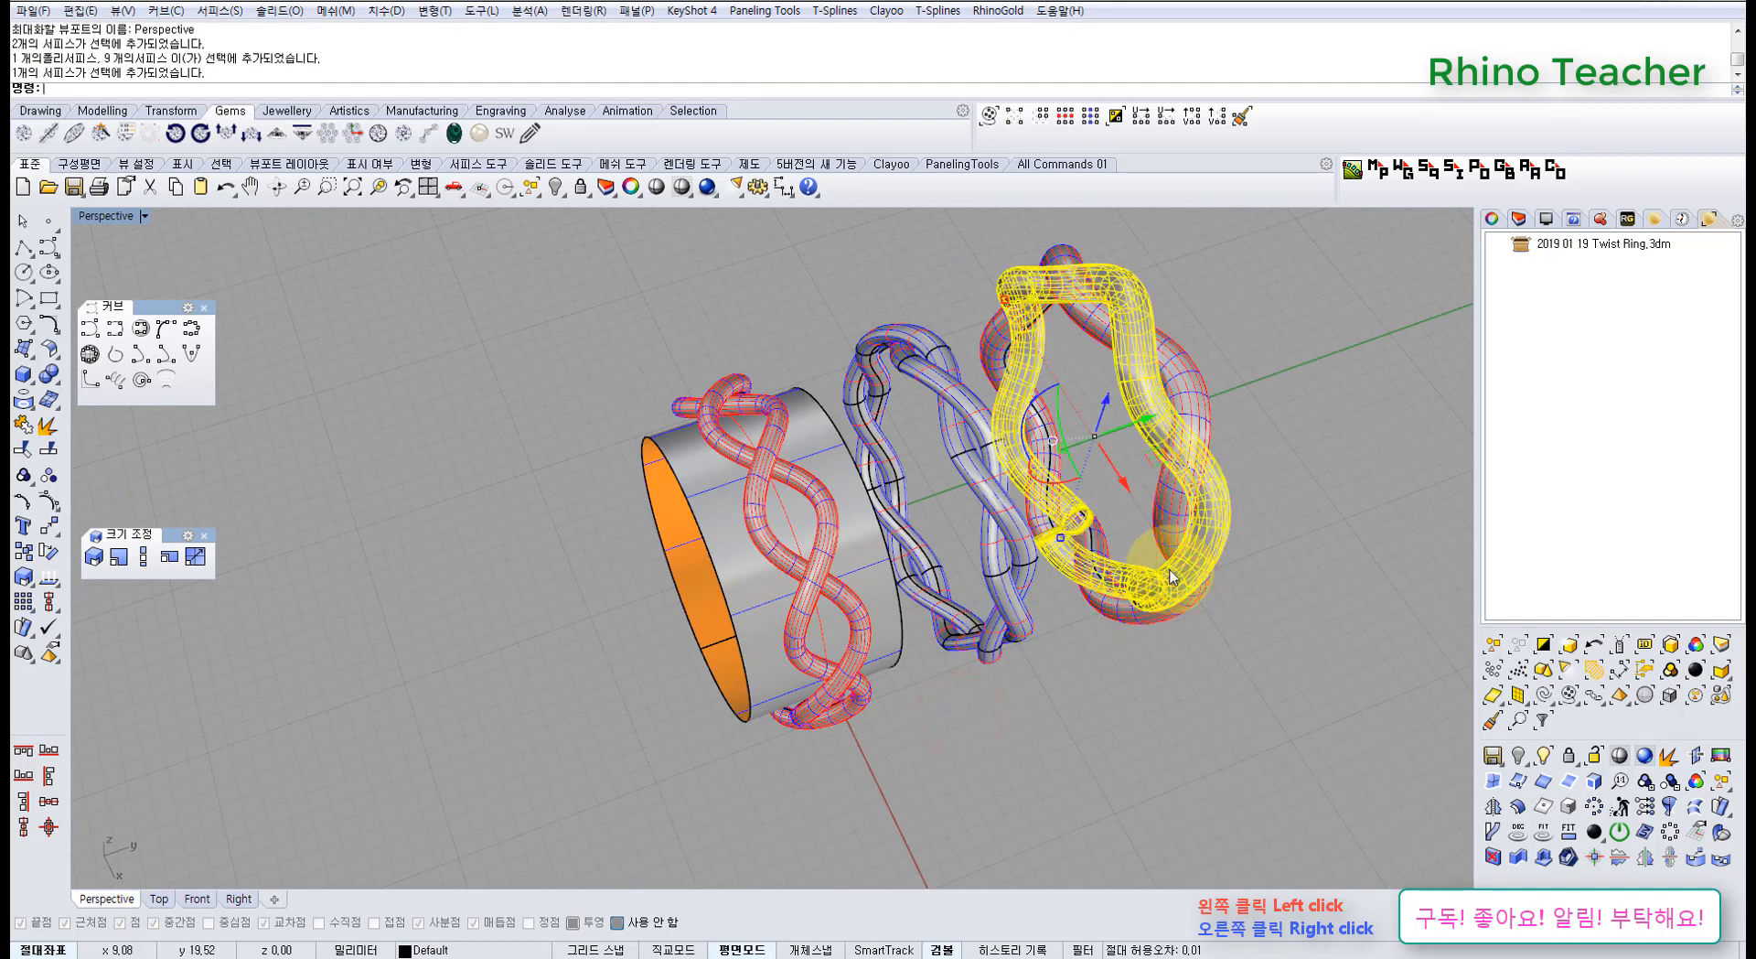
left_click(1176, 701)
right_click_drag(909, 739, 835, 587)
Undo the hiding of the flat strip and its pipes and curves
key("ctrl+F1")
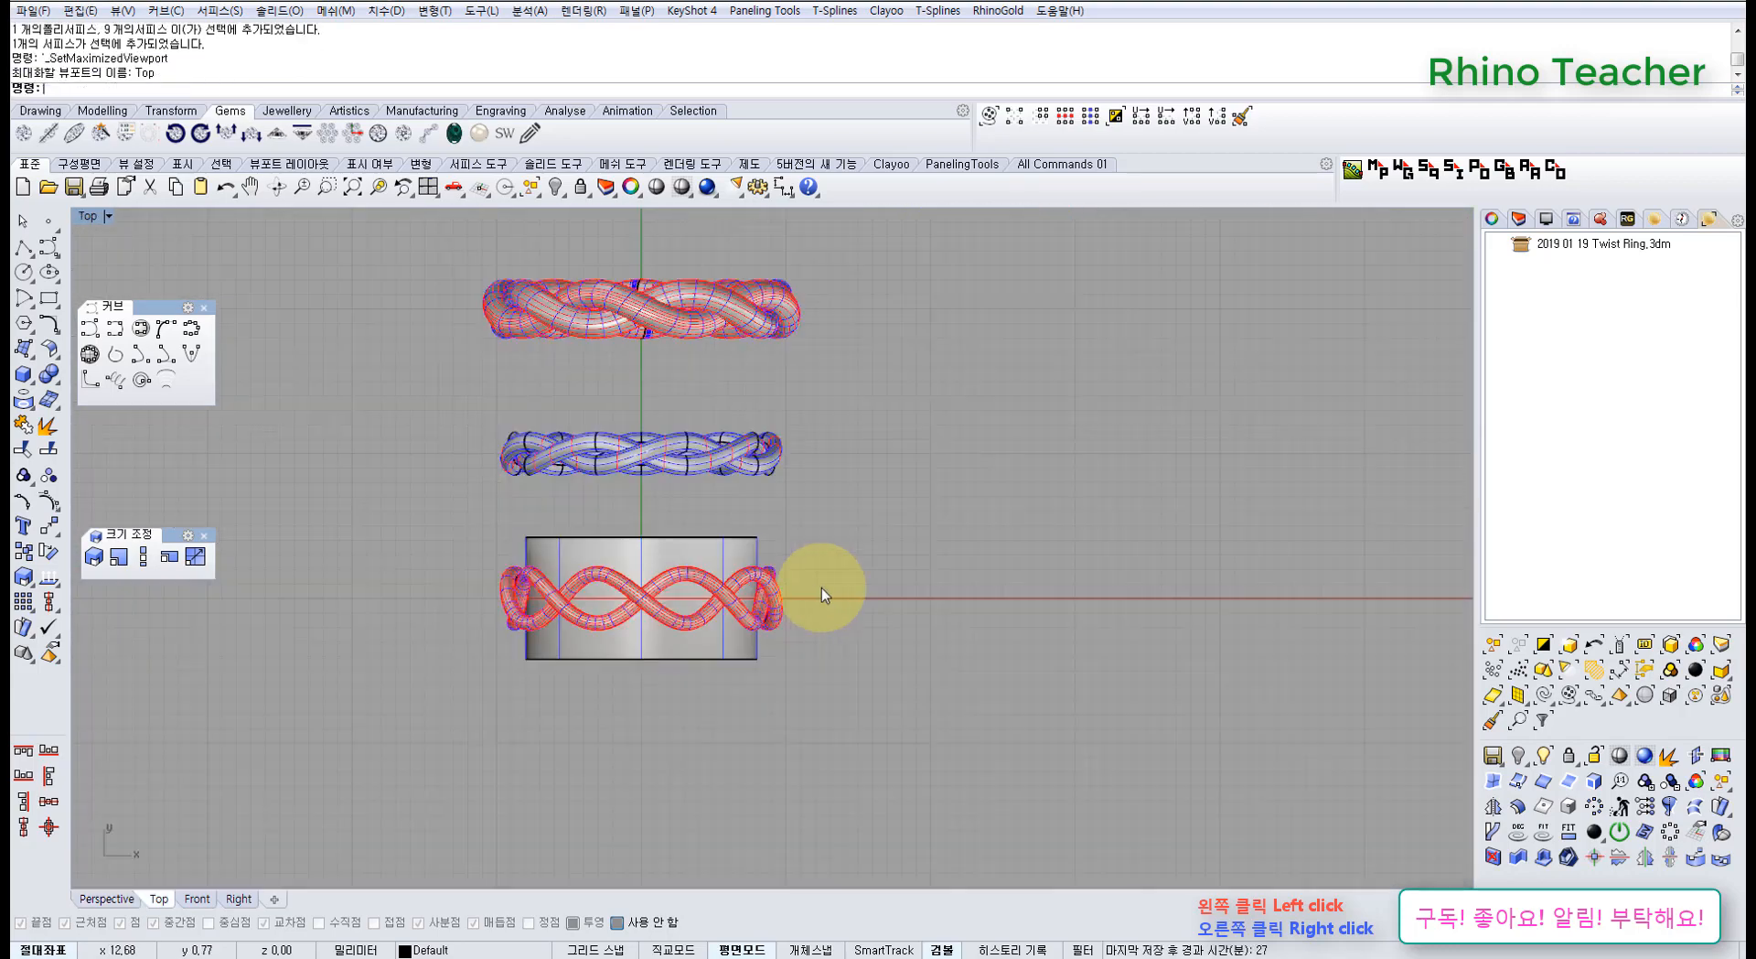
scroll(678, 653, "up", 4)
key("ctrl+z")
left_click(1005, 621)
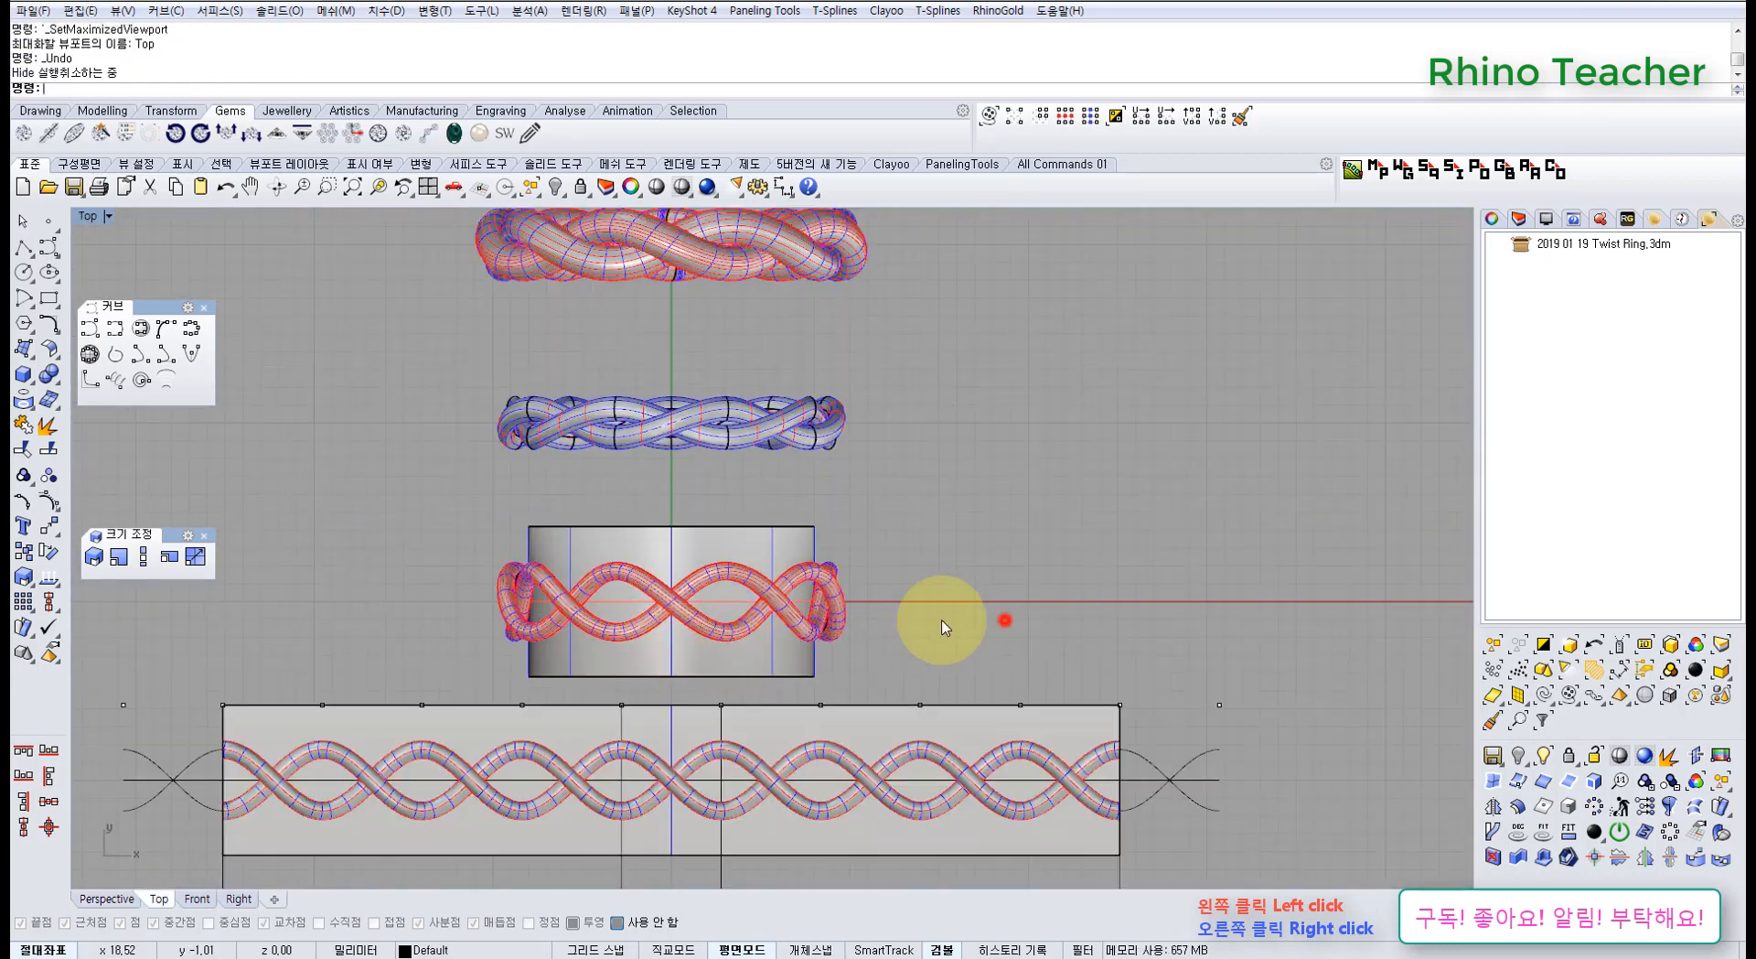
Move the two flowed ring pipes 30 mm along the positive Y direction, off the cylinder and past the other rings
left_click(822, 624)
scroll(852, 616, "down", 4)
right_click_drag(853, 598, 798, 658)
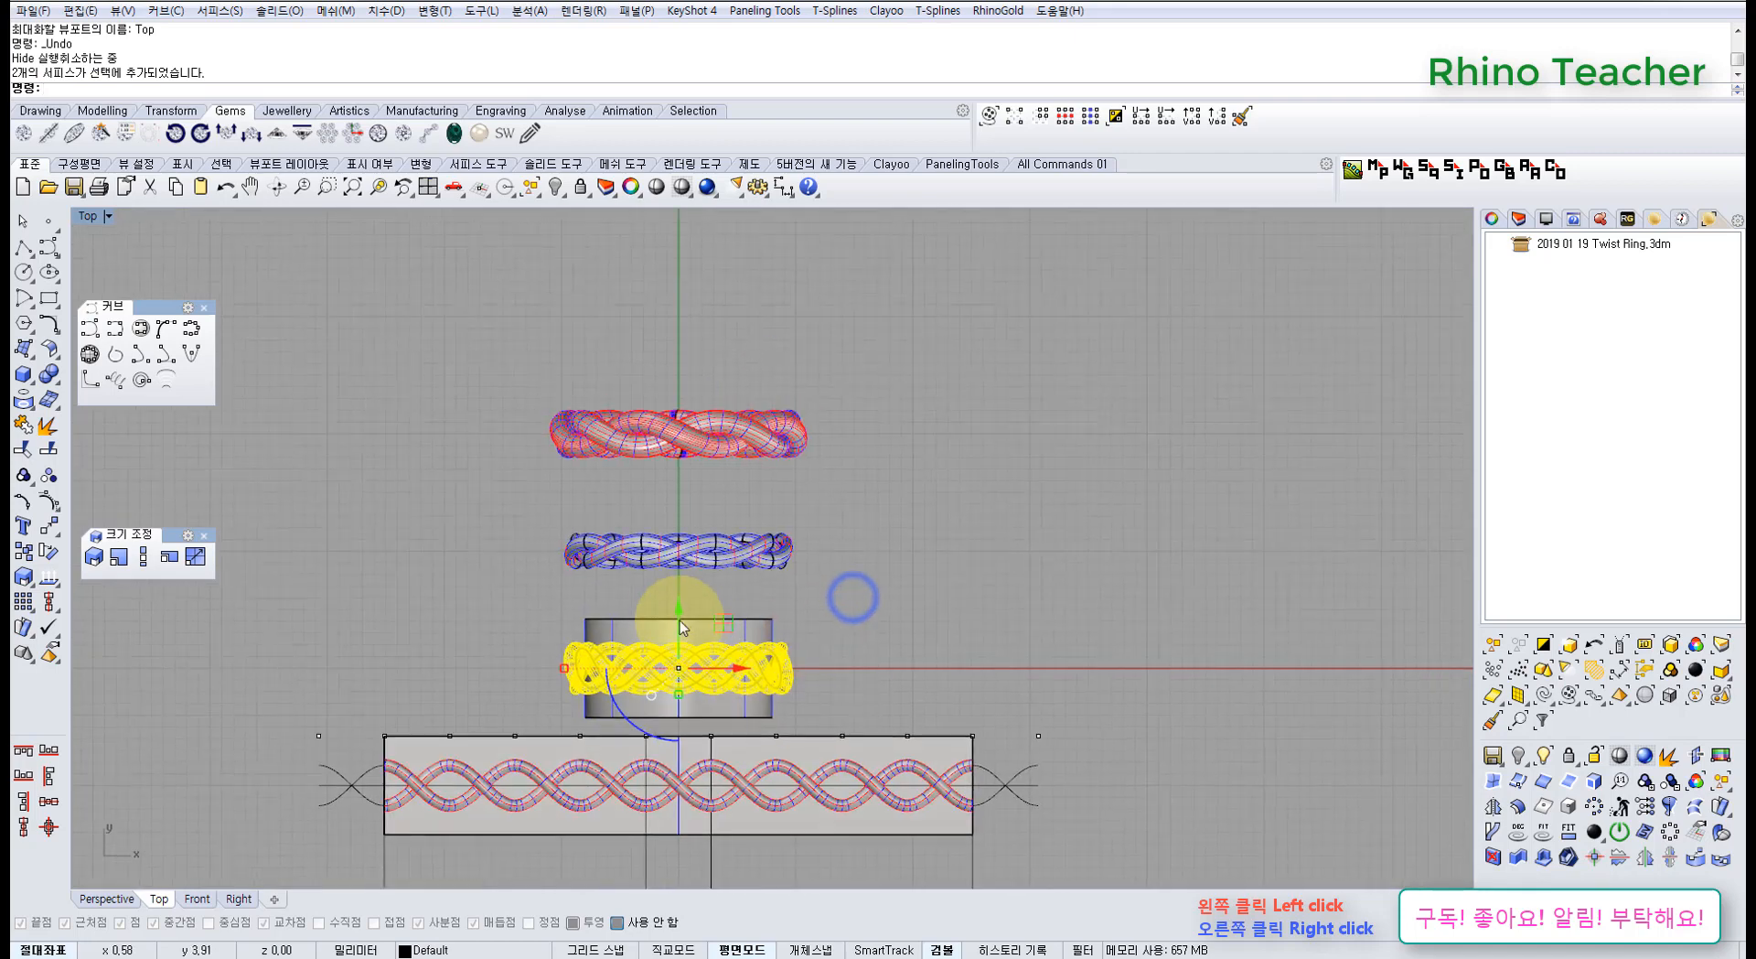
left_click_drag(672, 604, 674, 605)
type("30")
key("Return")
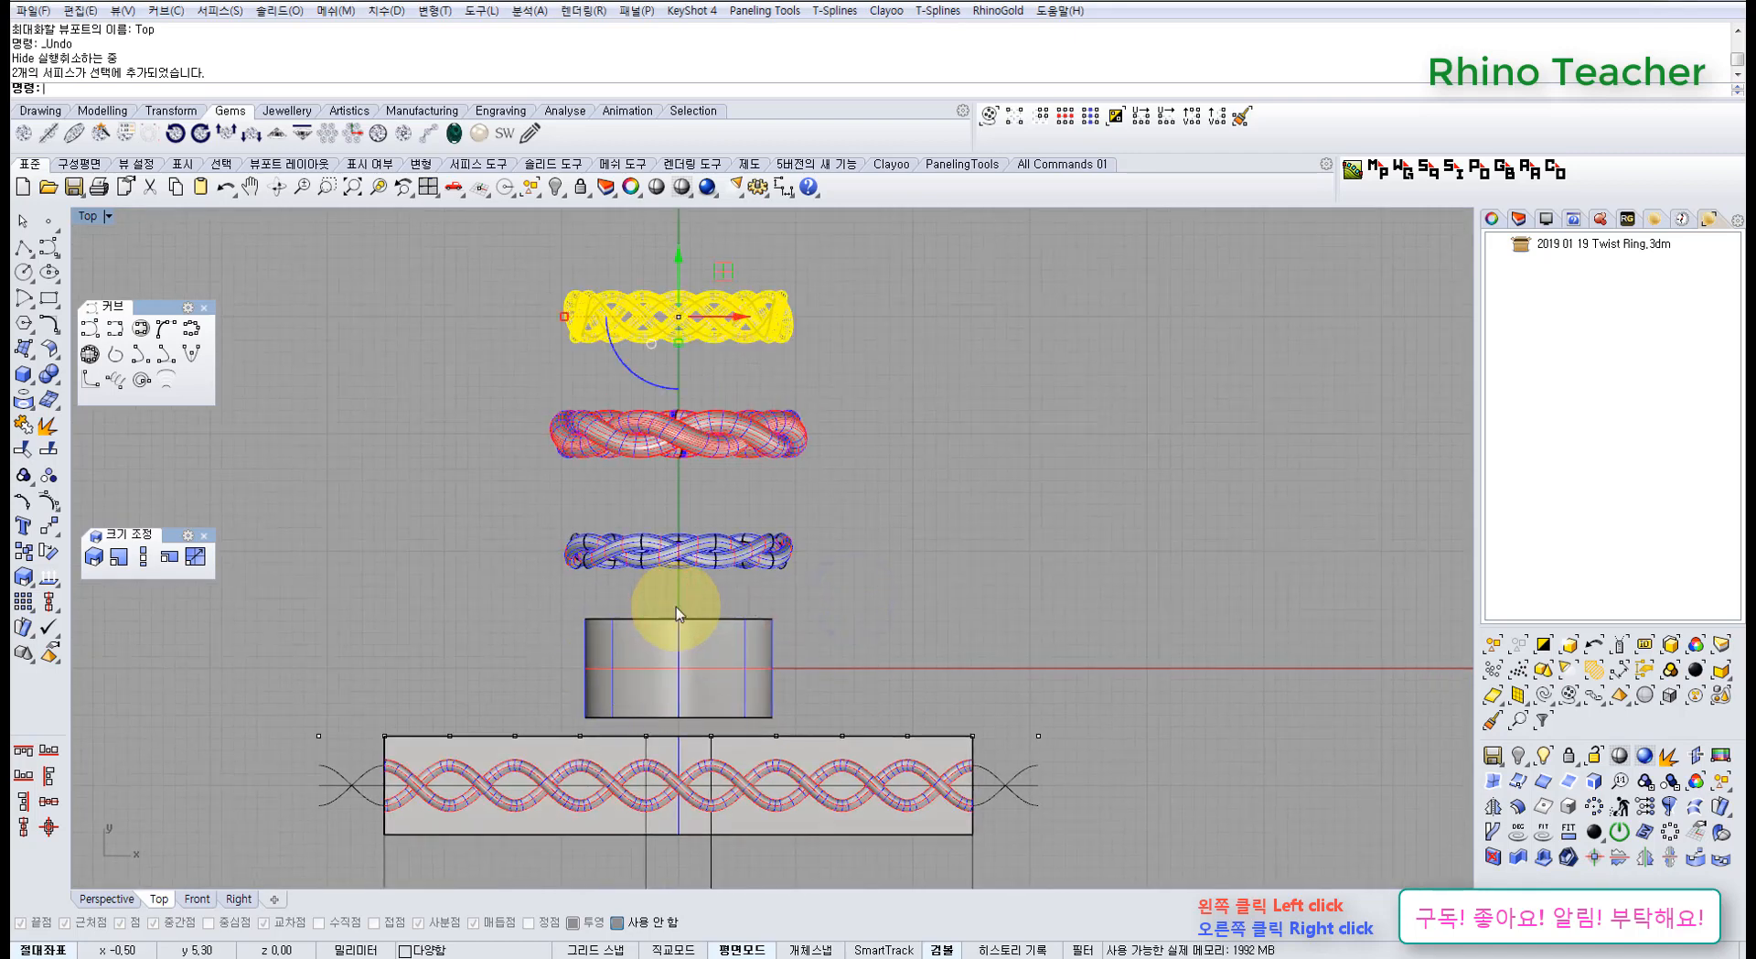
left_click(805, 610)
Delete the two trimmed pipes lying on the flat strip
right_click_drag(844, 750, 858, 611)
scroll(784, 670, "up", 6)
left_click(753, 638)
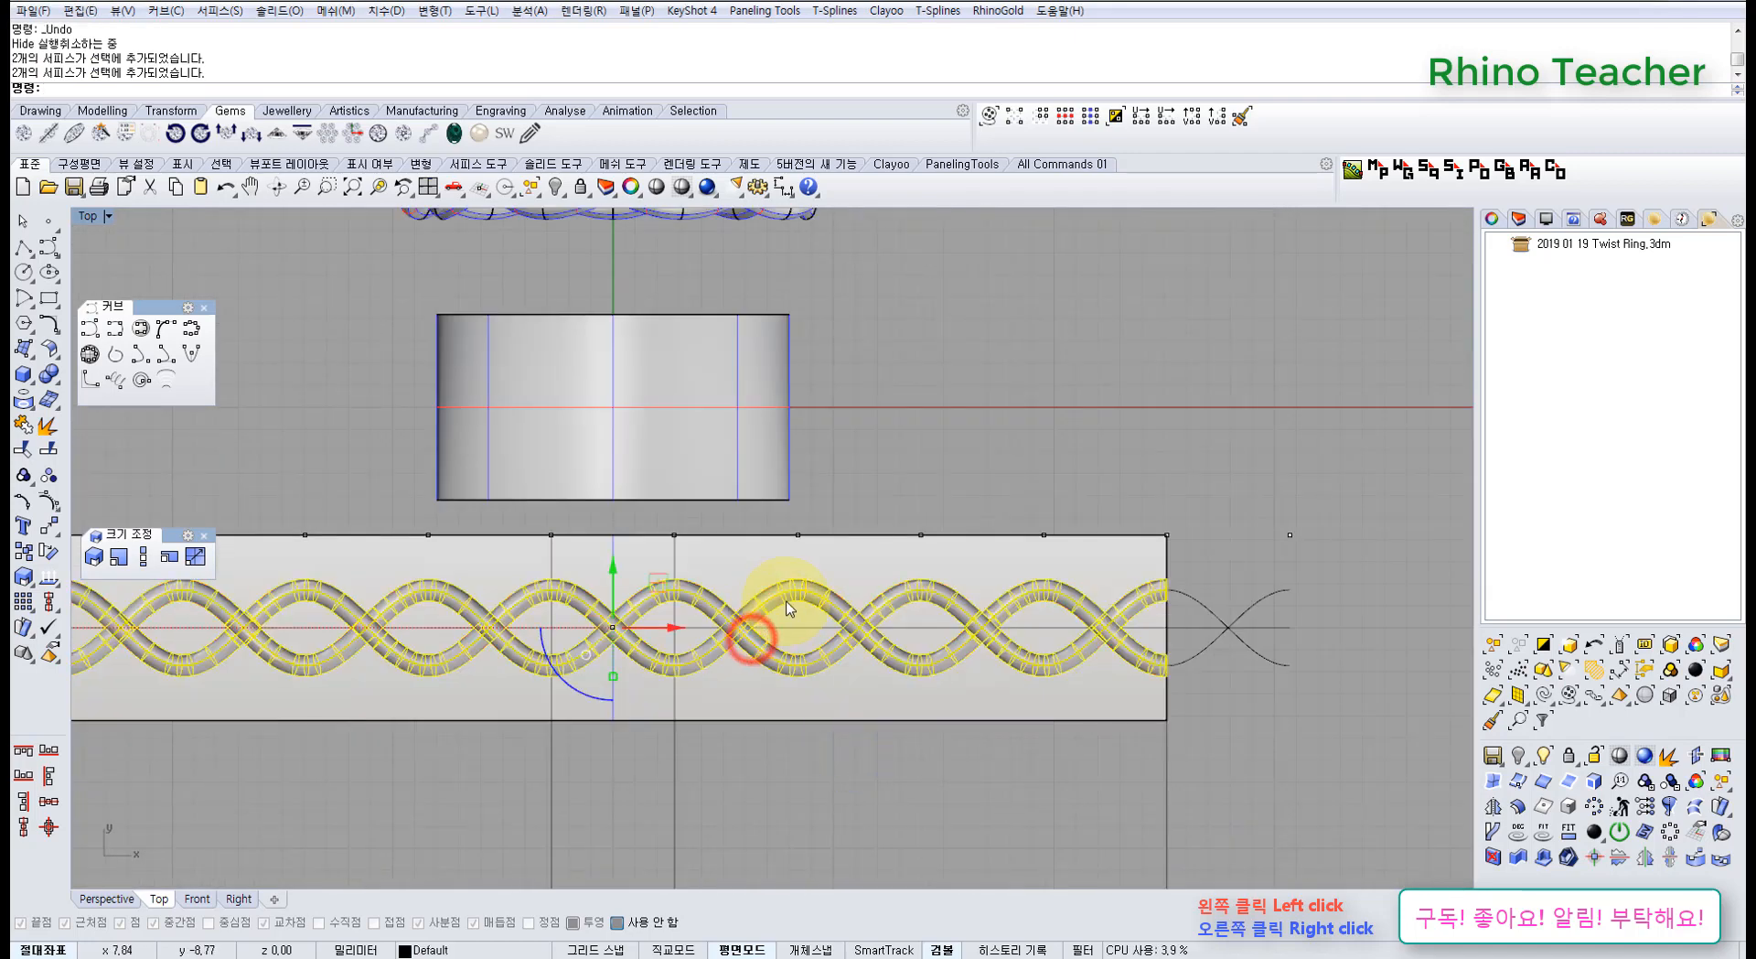
key("Delete")
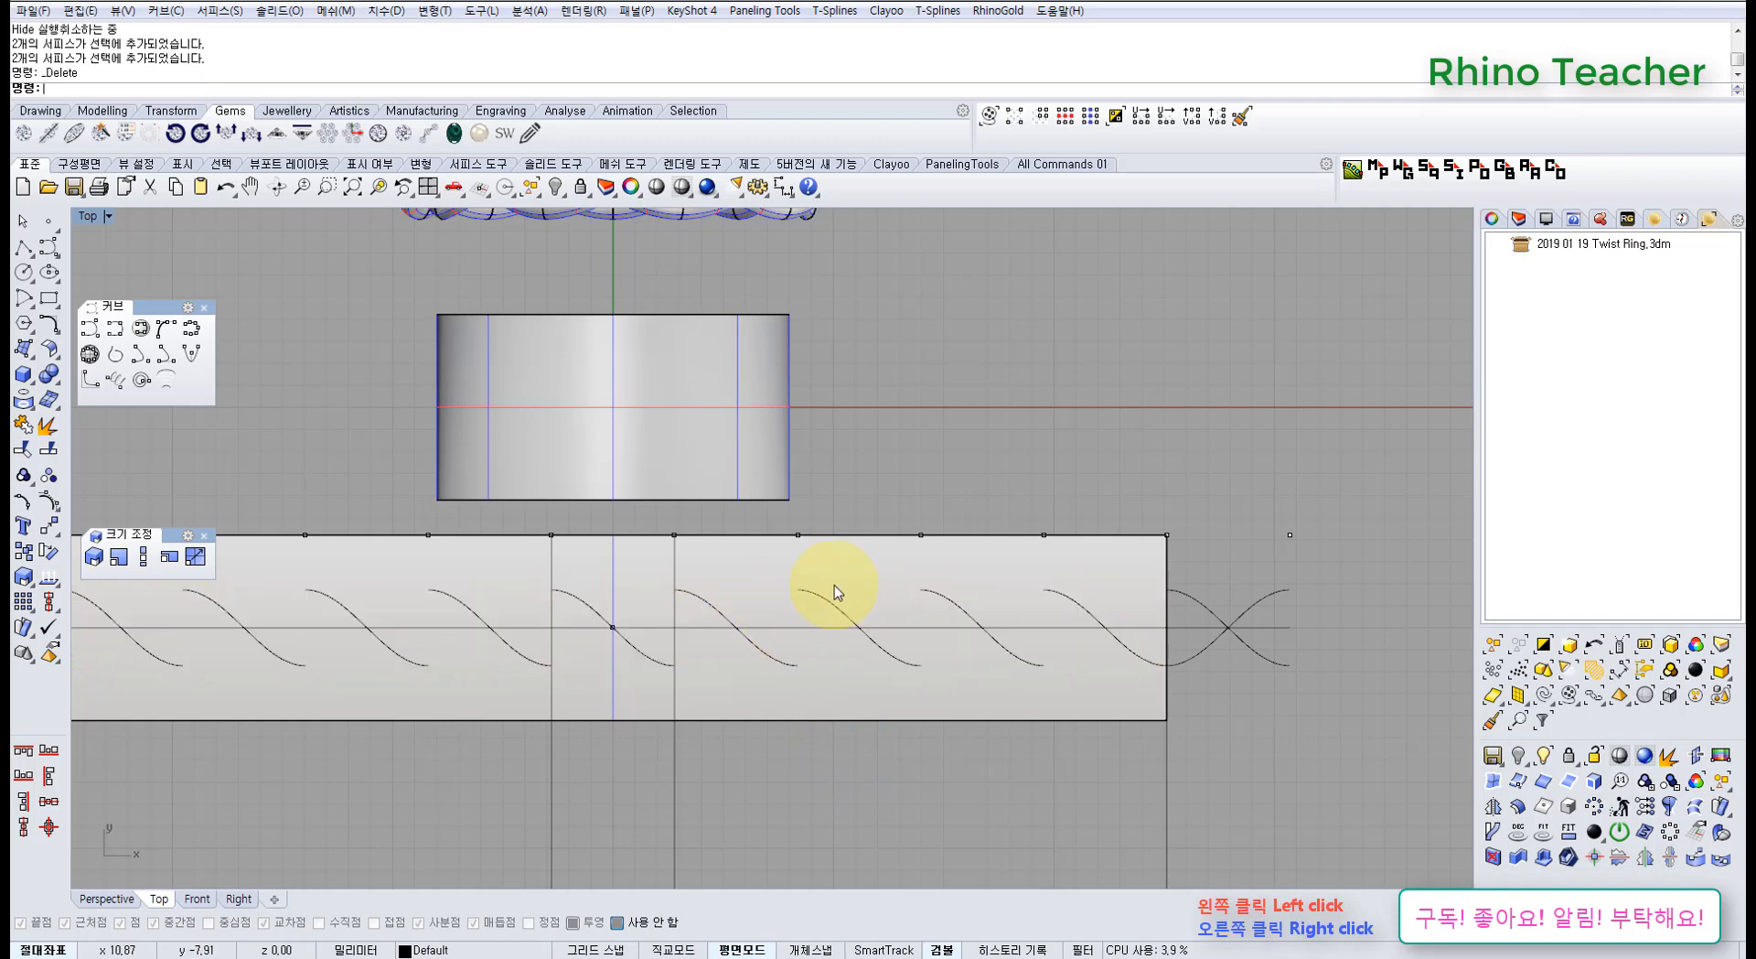
Select the two crossing wave curves running along the flat strip and inspect them in the Front view
scroll(772, 615, "down", 6)
right_click_drag(772, 615, 732, 652)
scroll(1031, 691, "up", 4)
left_click_drag(1027, 689, 948, 650)
scroll(921, 626, "up", 6)
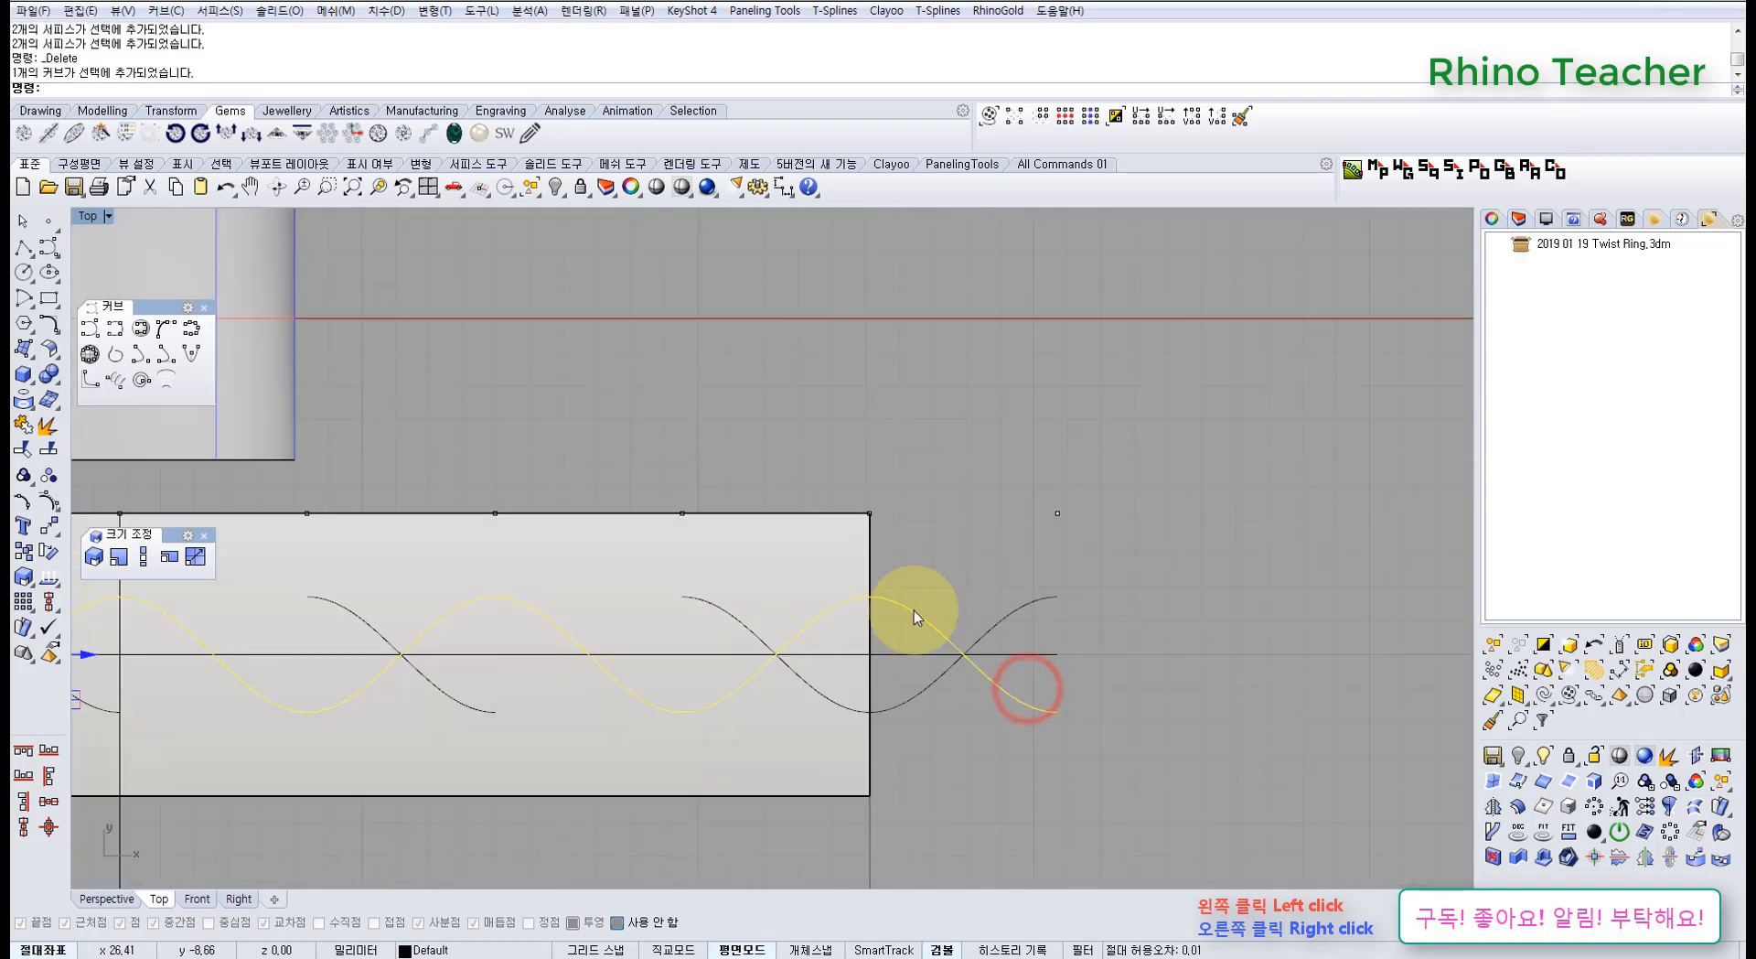
left_click(1043, 608)
key("ctrl+F2")
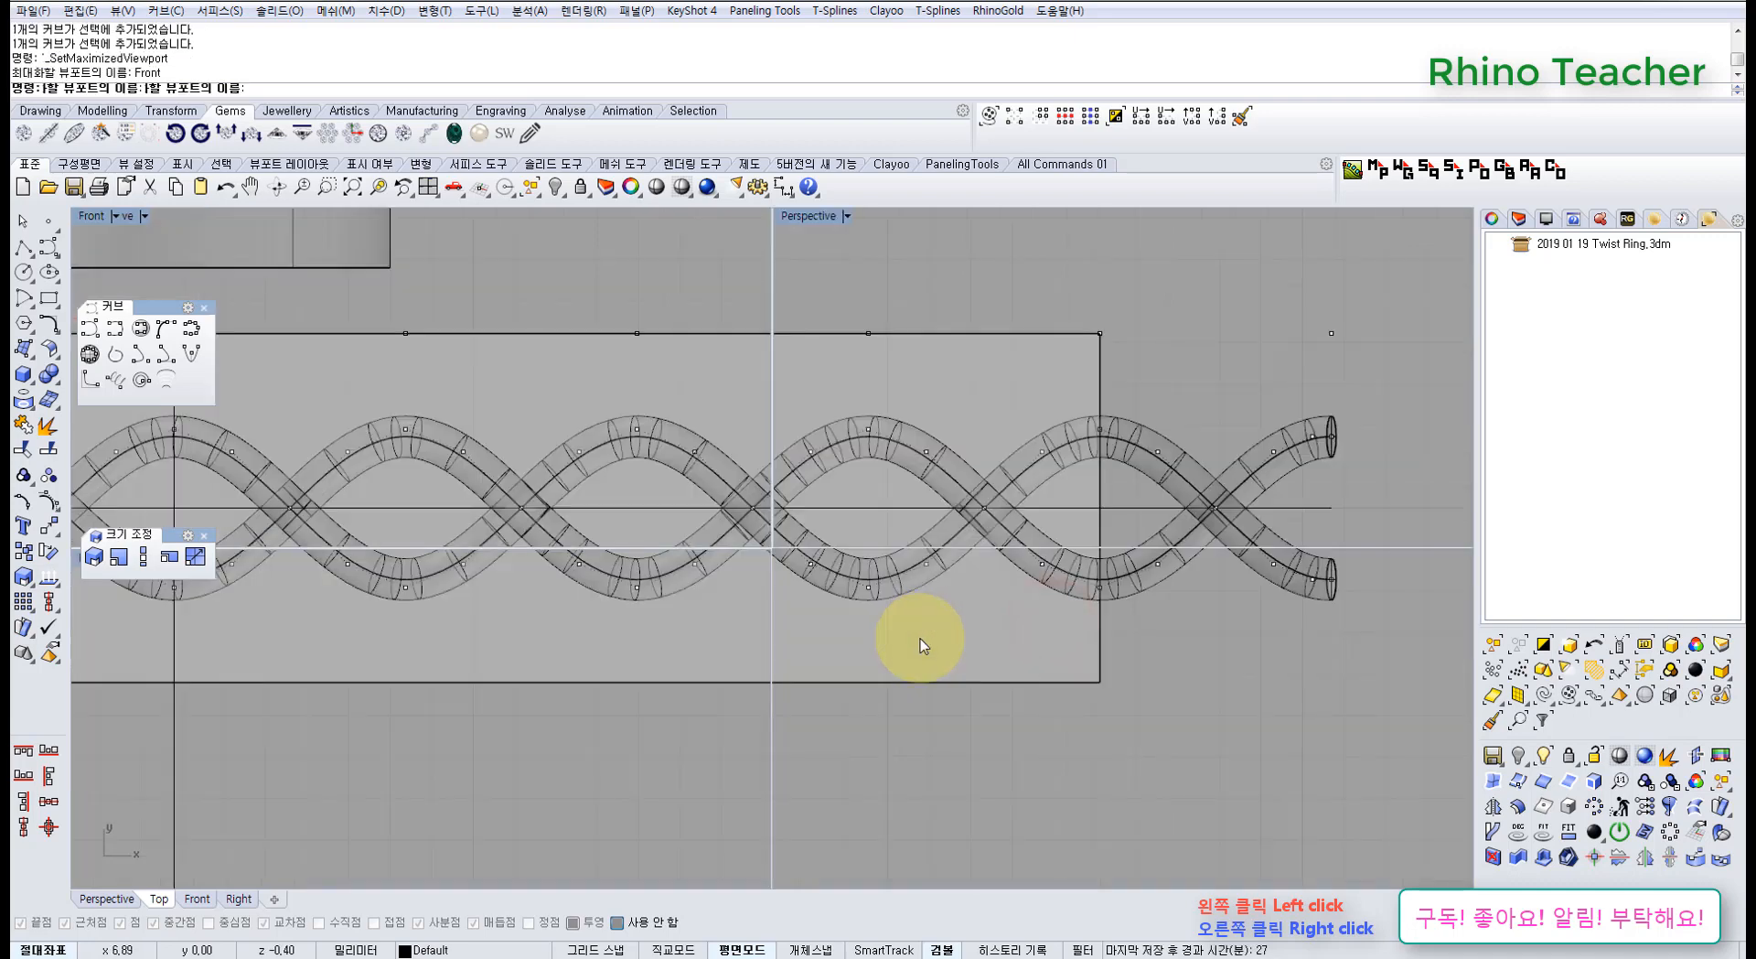
scroll(722, 704, "down", 3)
scroll(622, 704, "up", 3)
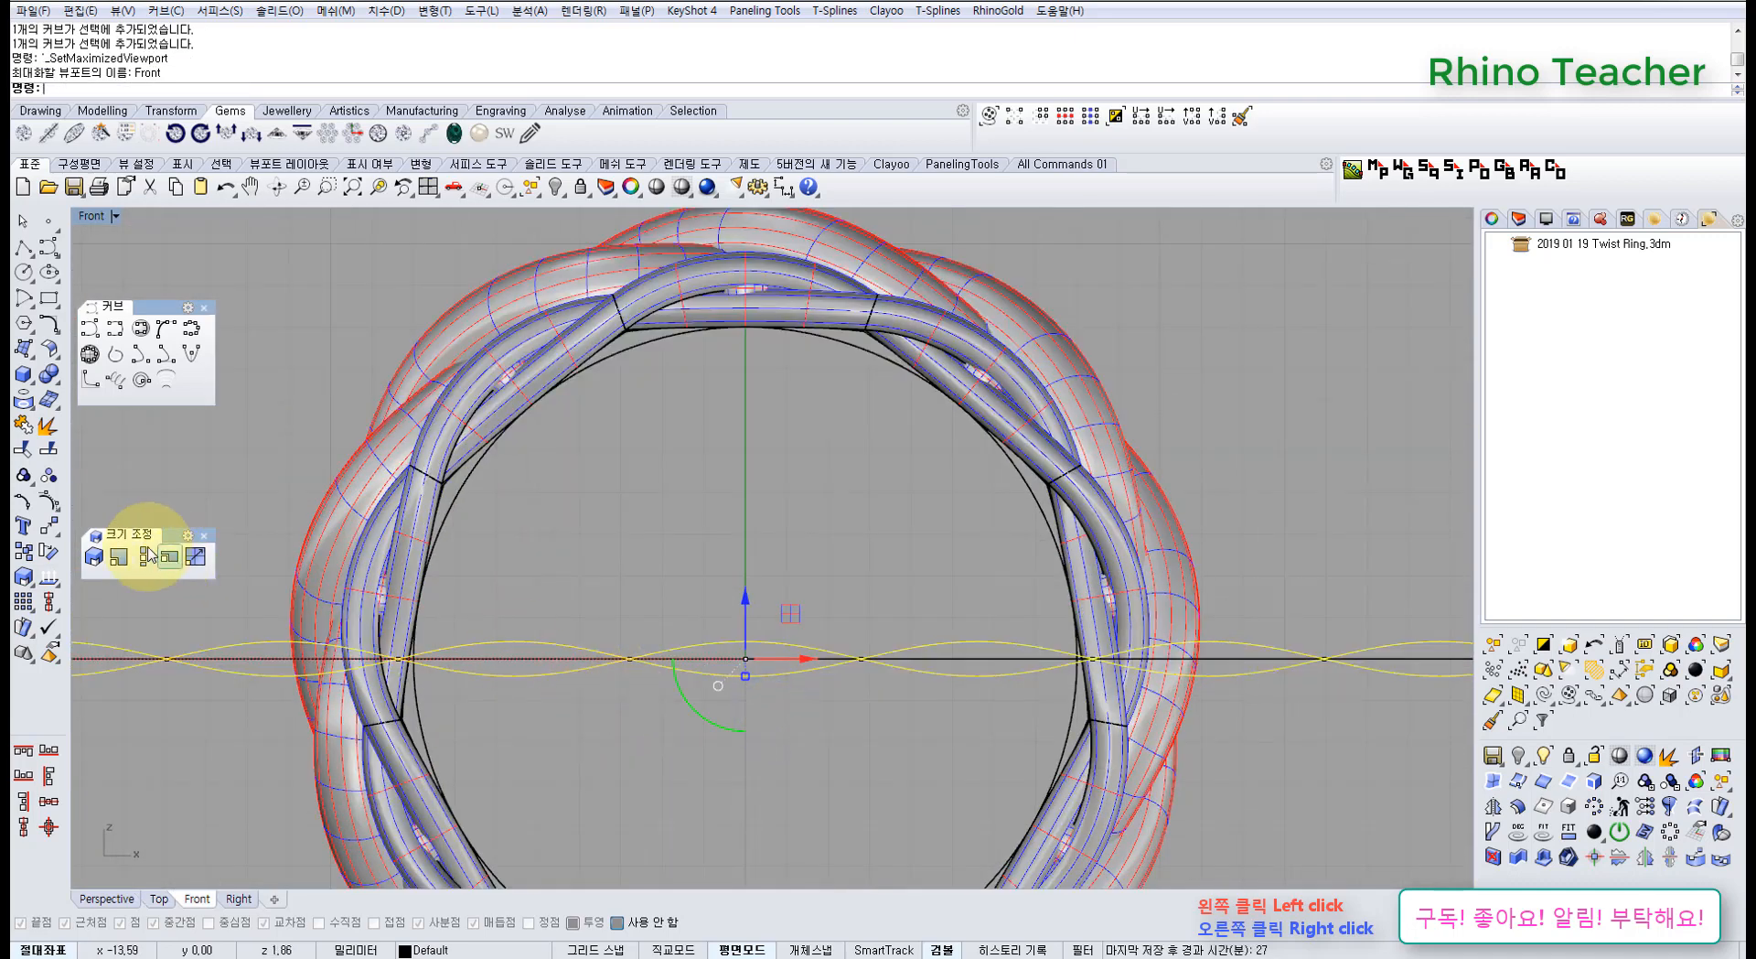
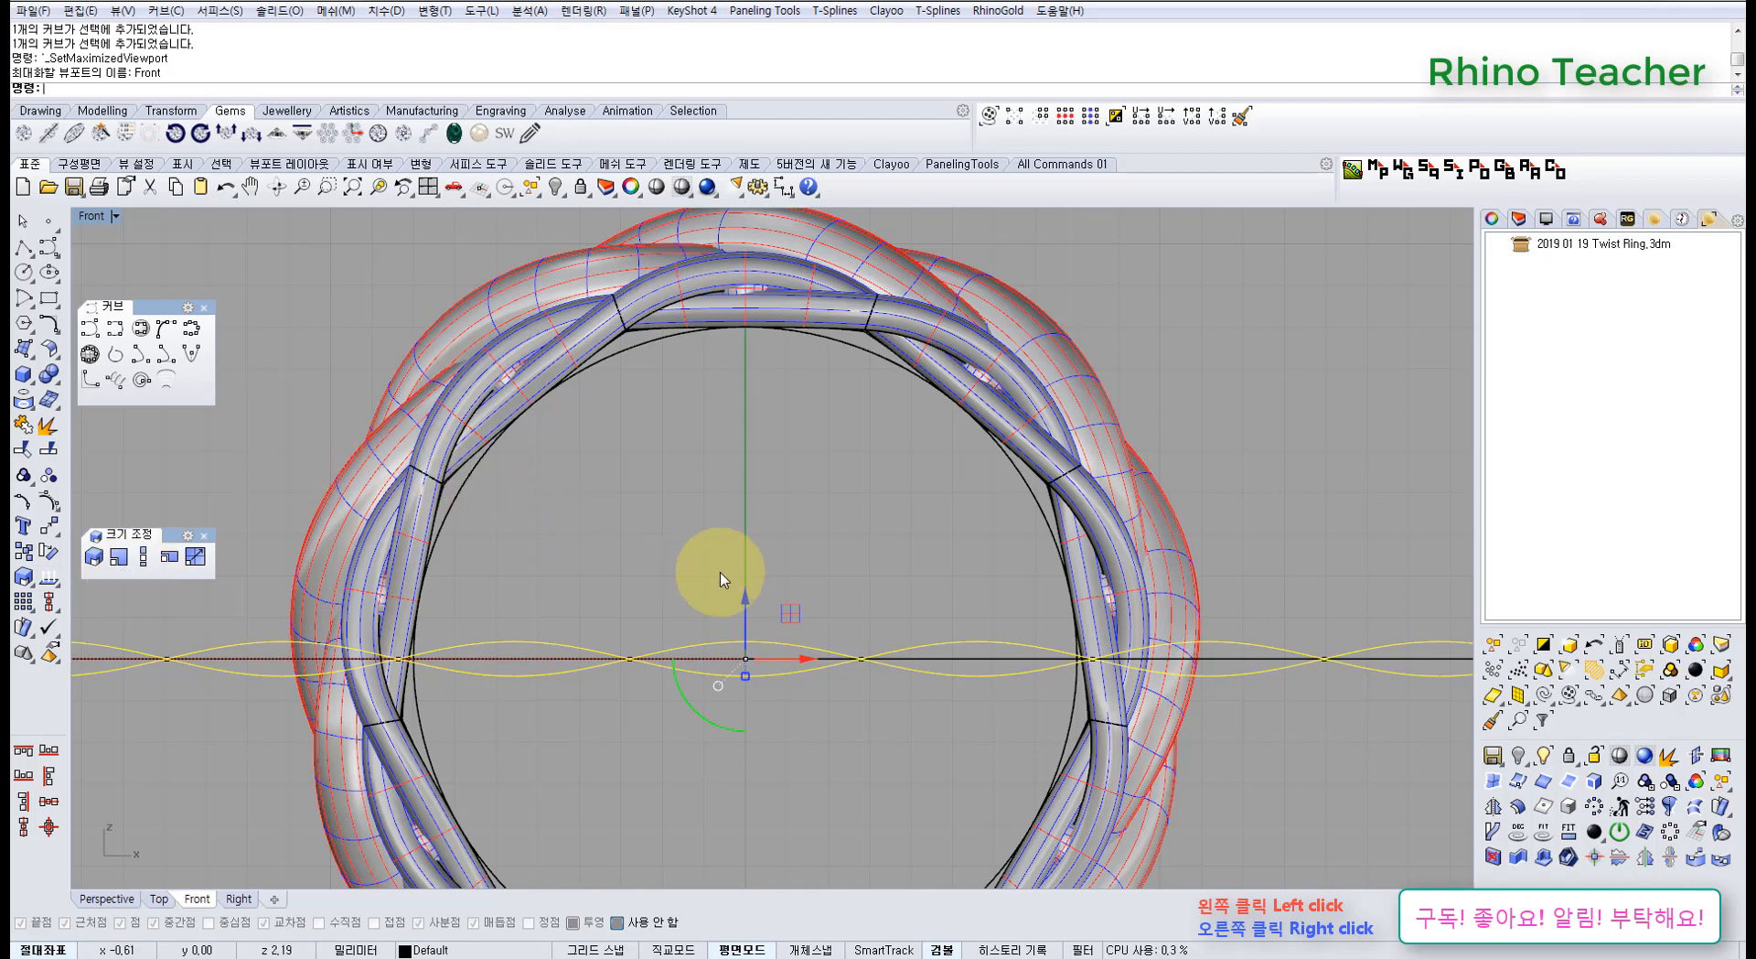
right_click_drag(715, 572, 610, 575)
scroll(613, 641, "up", 6)
scroll(651, 617, "down", 4)
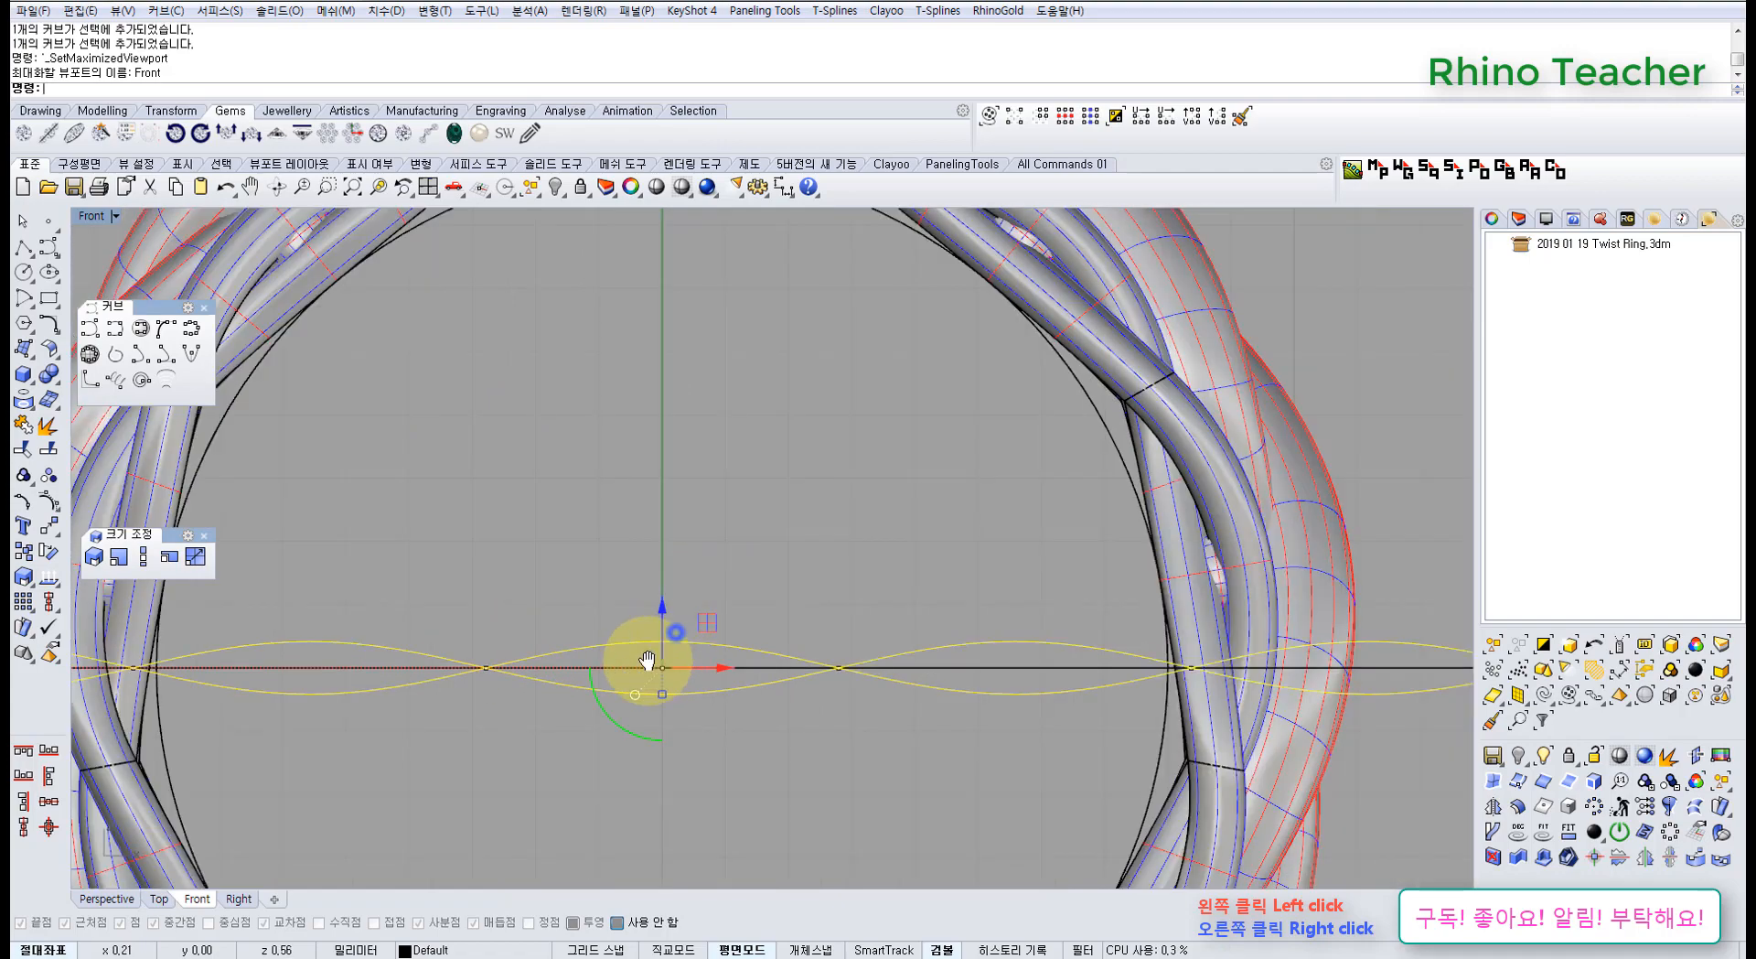
key("ctrl+F1")
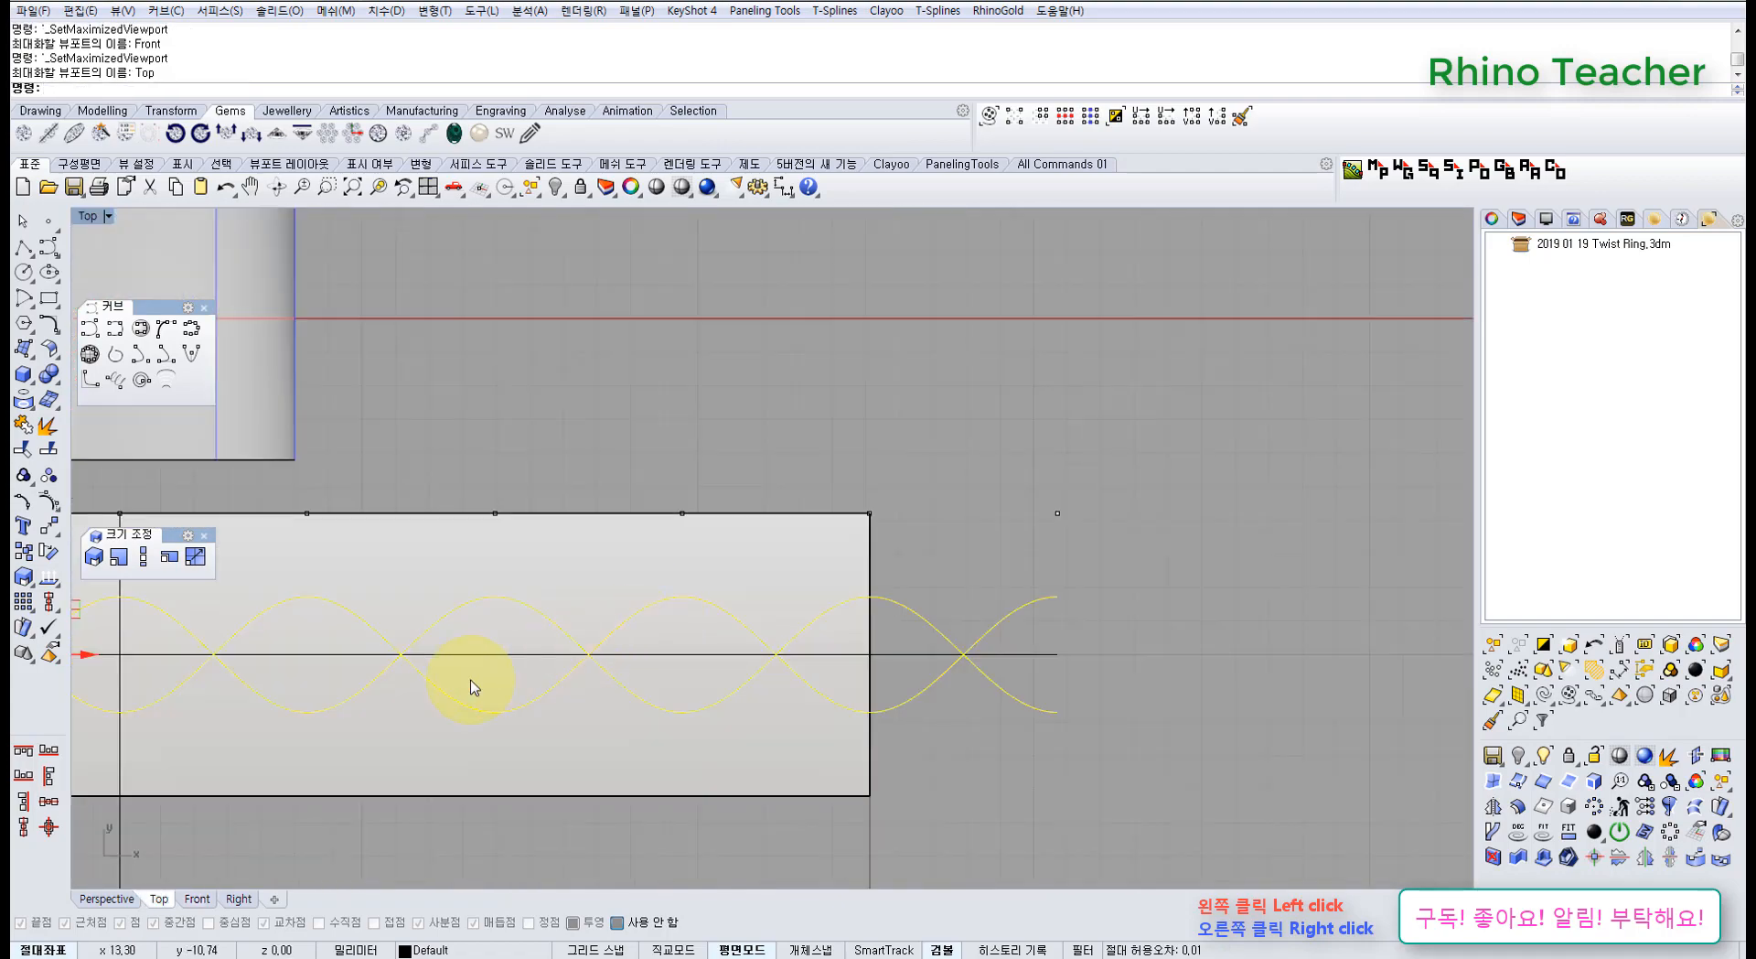
Split the two wave curves with the two vertical guide lines that bound the strip's central section
scroll(776, 667, "down", 3)
scroll(588, 631, "up", 3)
scroll(533, 631, "up", 3)
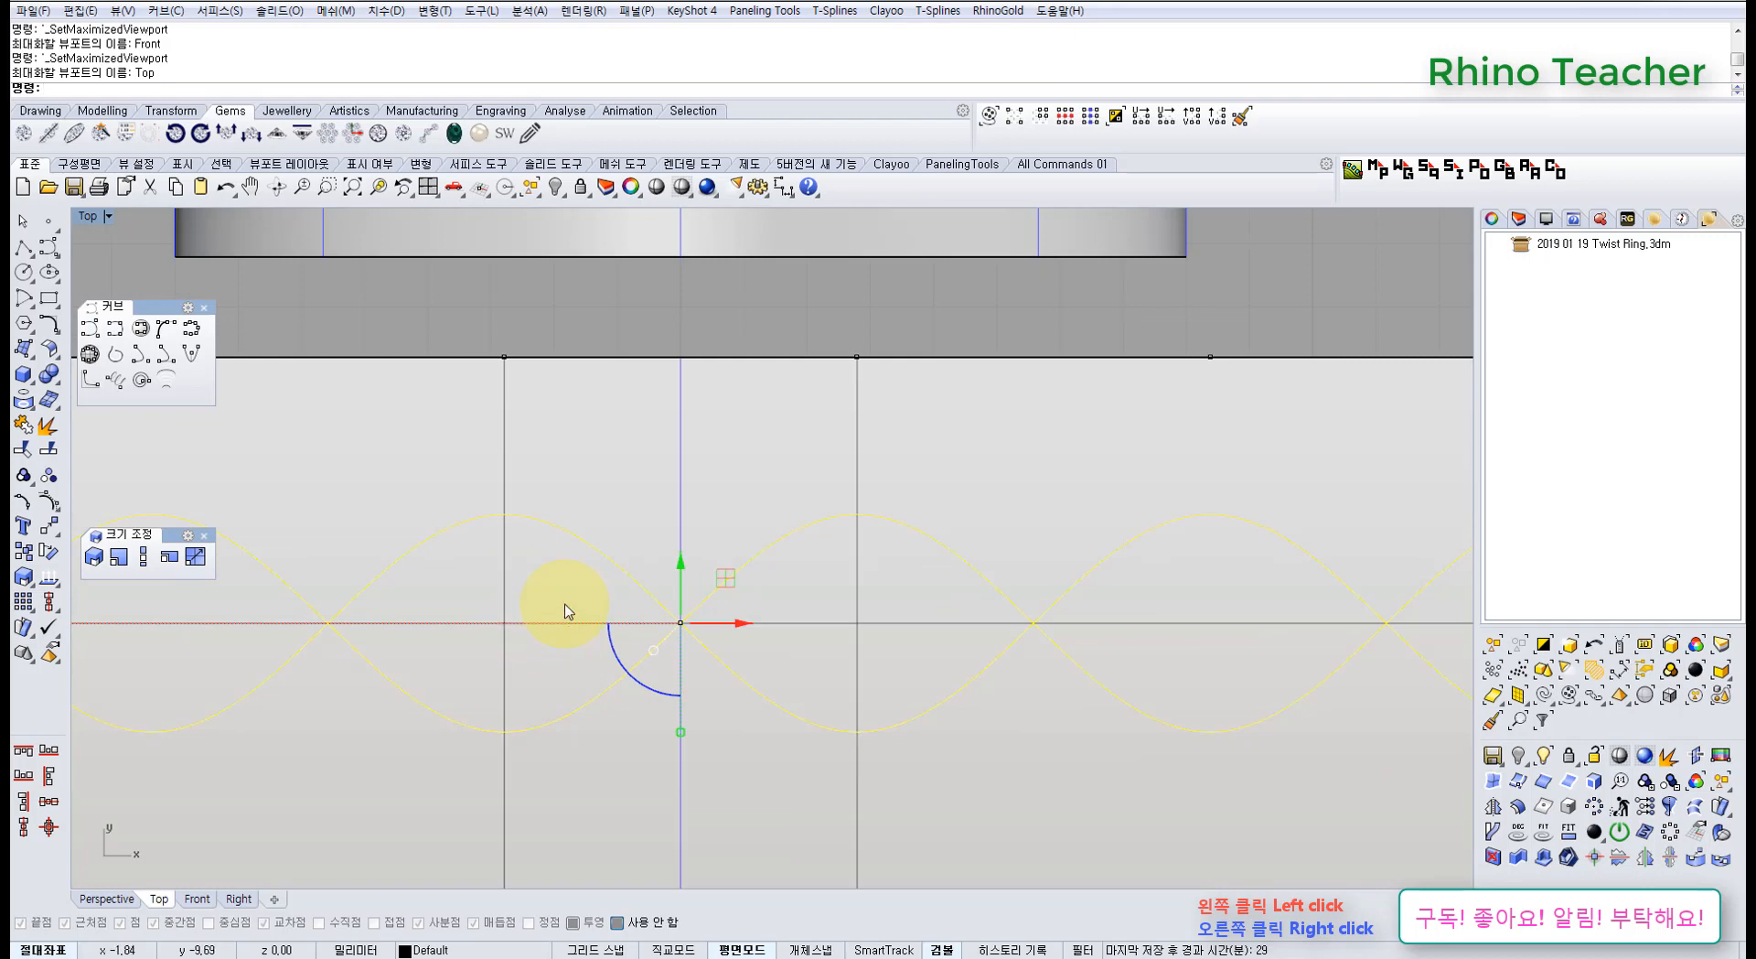
scroll(564, 605, "down", 4)
right_click_drag(631, 706, 656, 586)
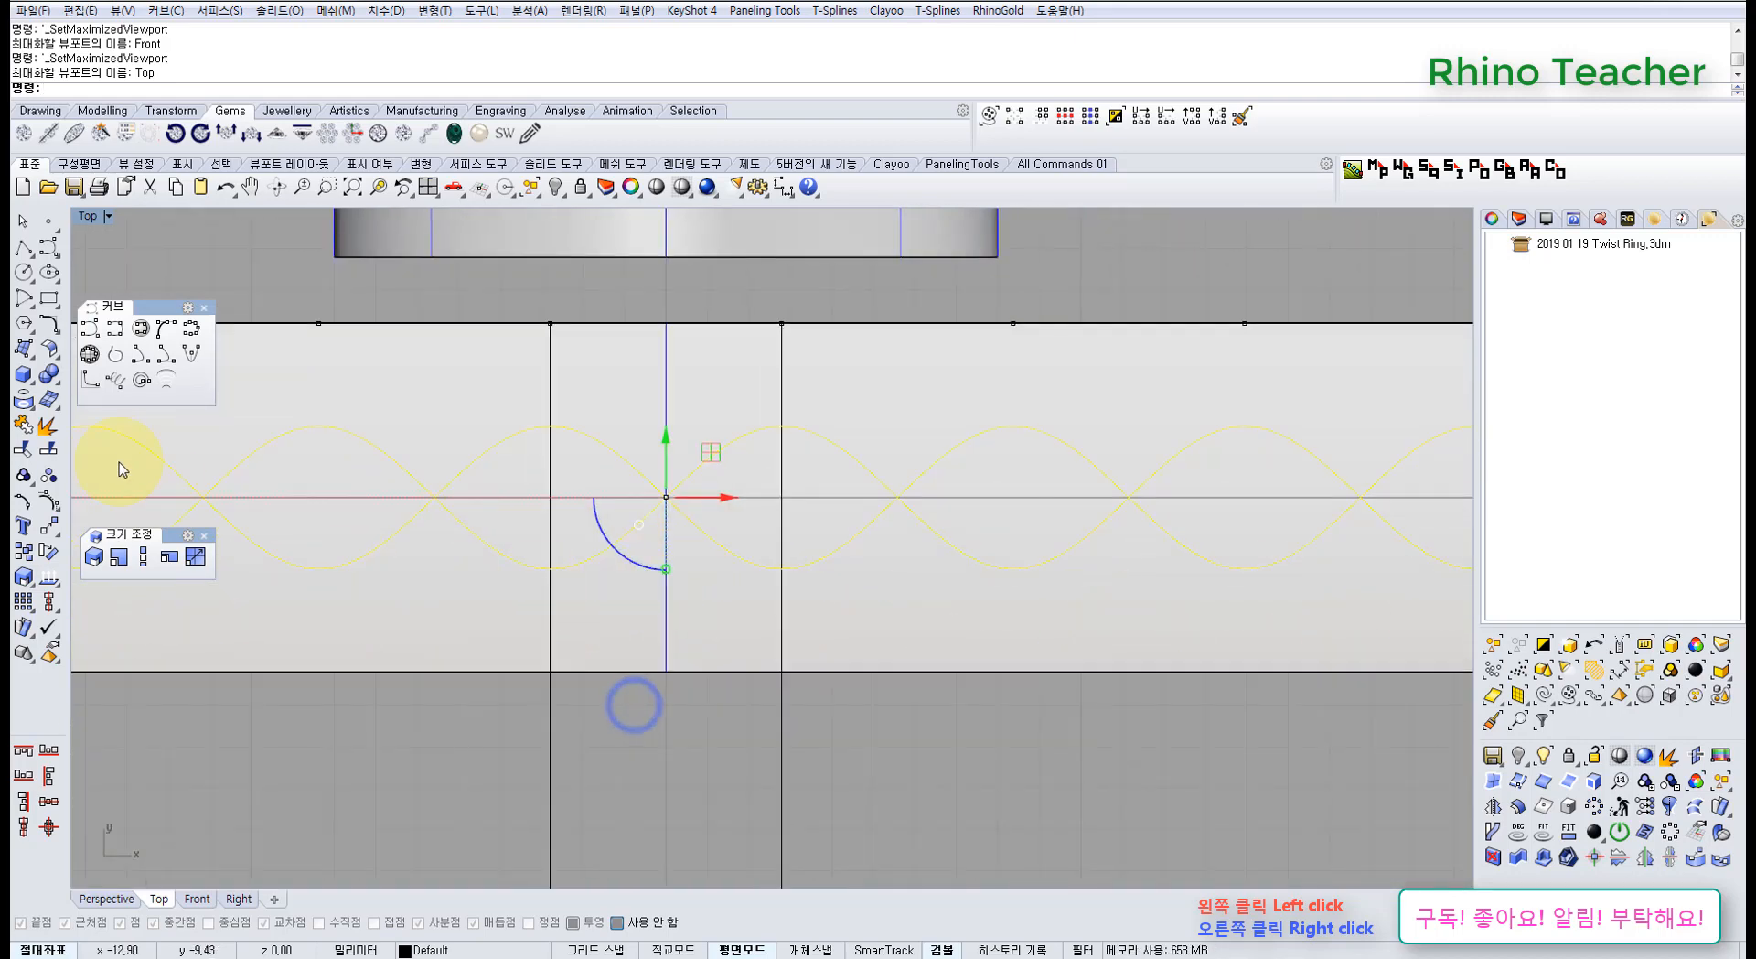
left_click(48, 449)
left_click_drag(904, 753, 495, 759)
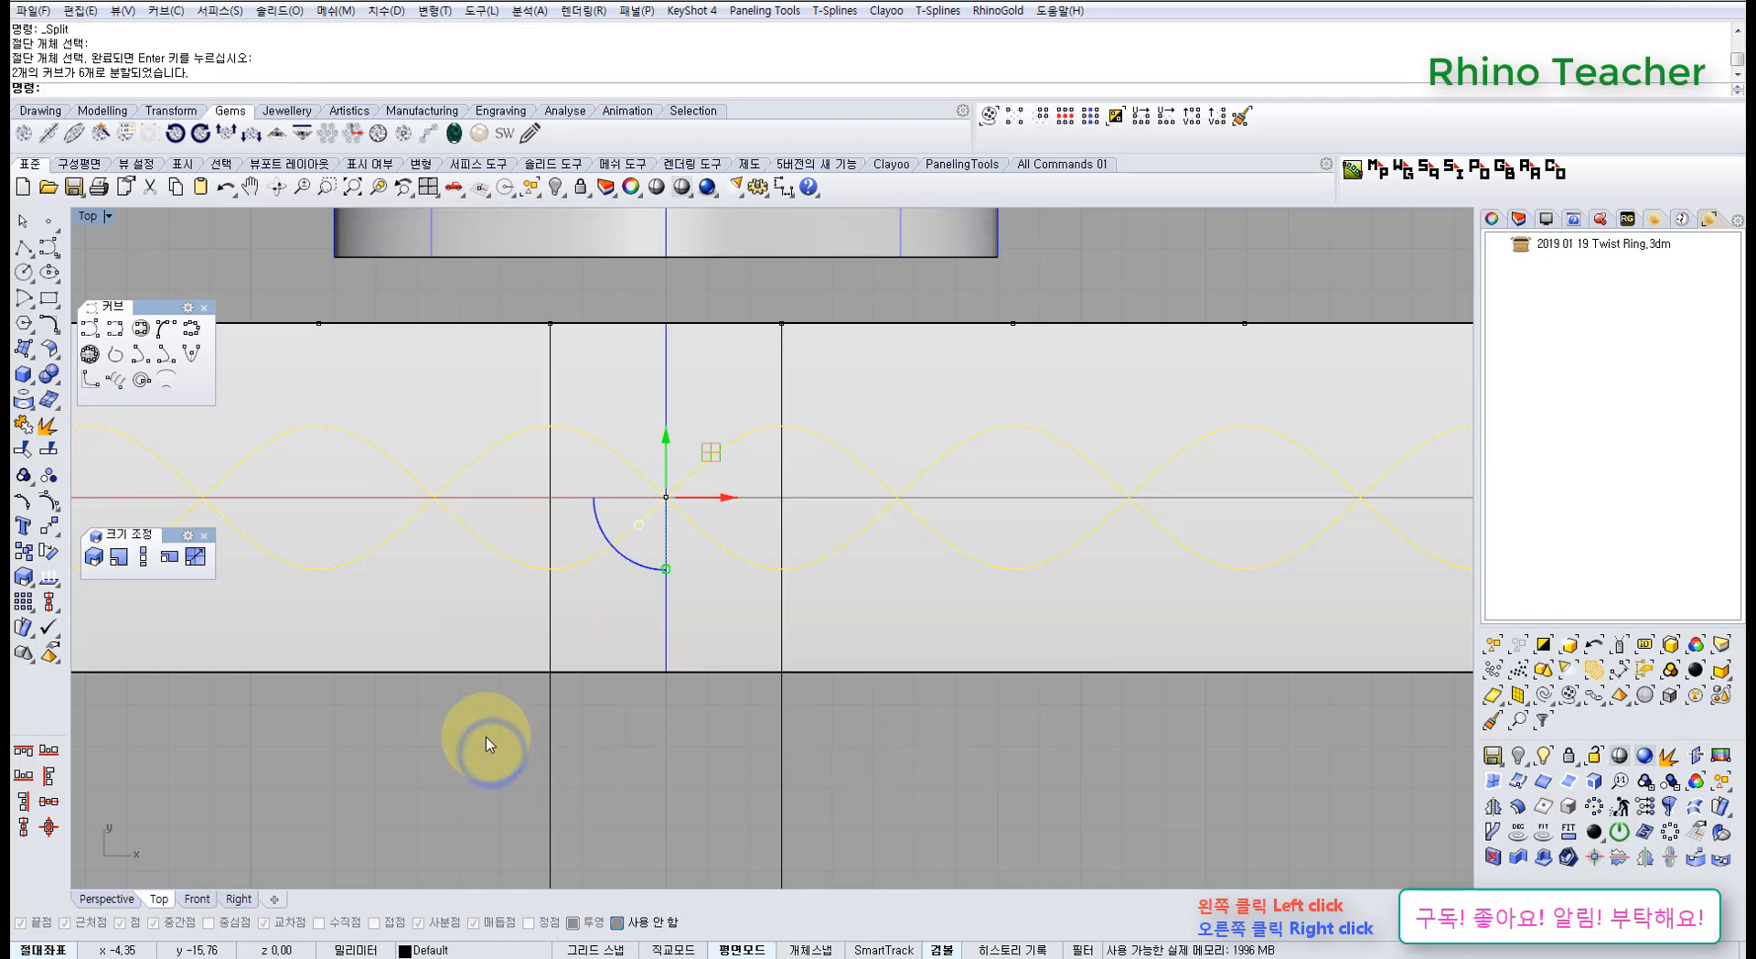
left_click_drag(717, 733, 595, 499)
scroll(719, 586, "down", 5)
left_click(872, 757)
Delete the outer segments of both wave curves, keeping only the central crossing pair and the straight centre line
scroll(834, 734, "down", 5)
right_click_drag(825, 739, 947, 760)
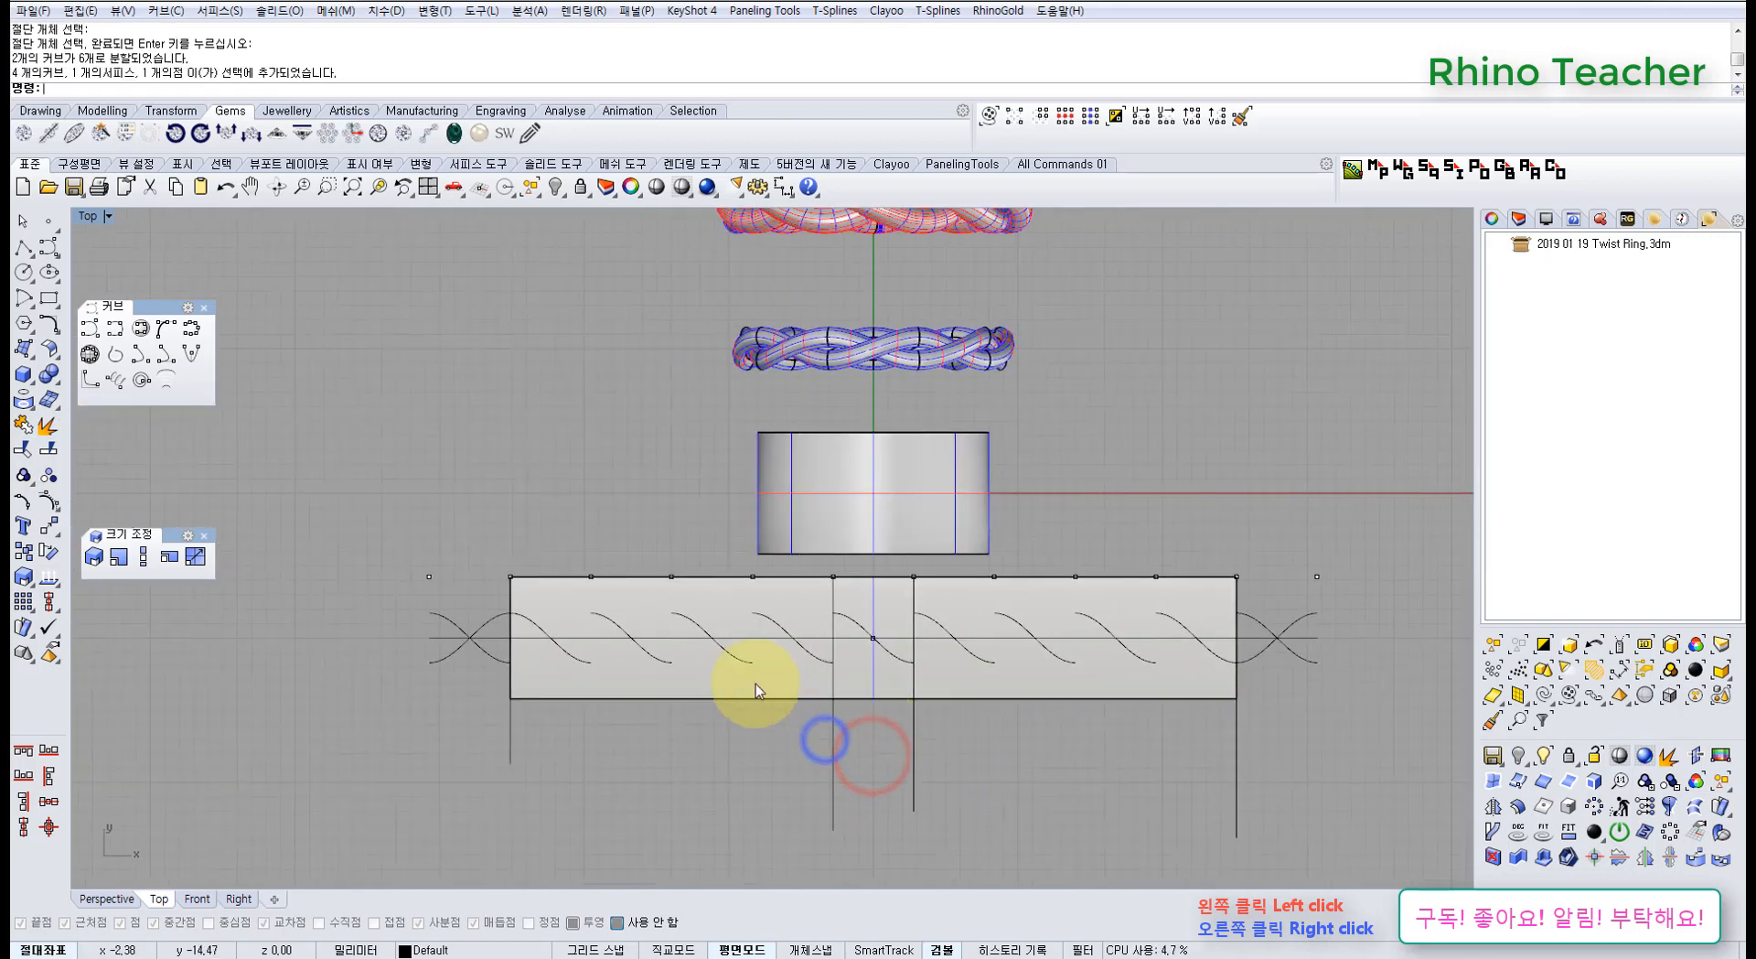
scroll(756, 690, "up", 3)
left_click_drag(710, 794, 686, 619)
right_click_drag(1000, 667, 699, 685)
left_click_drag(1049, 780, 850, 525)
left_click_drag(913, 751, 859, 651, "ctrl")
scroll(783, 606, "up", 6)
left_click_drag(799, 595, 774, 551, "ctrl")
key("ctrl+z")
scroll(799, 626, "down", 6)
right_click_drag(1040, 675, 885, 679)
scroll(1012, 614, "up", 8)
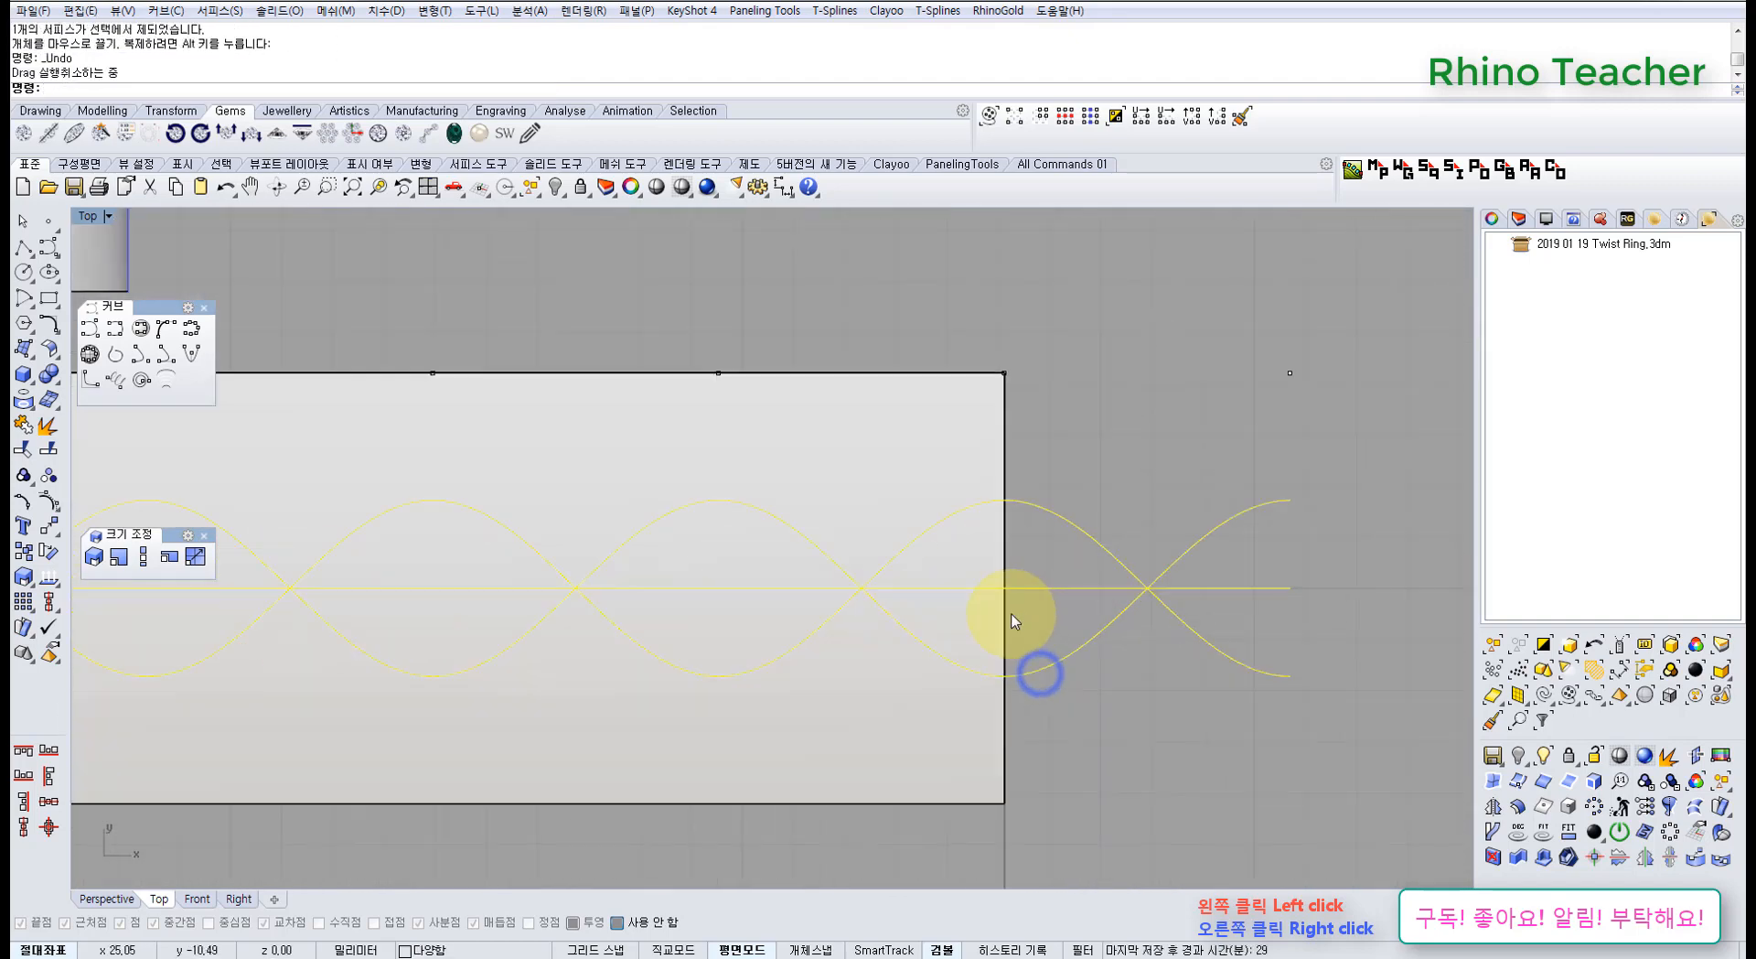
left_click(1047, 567, "ctrl")
scroll(1042, 567, "down", 5)
scroll(1050, 575, "up", 4)
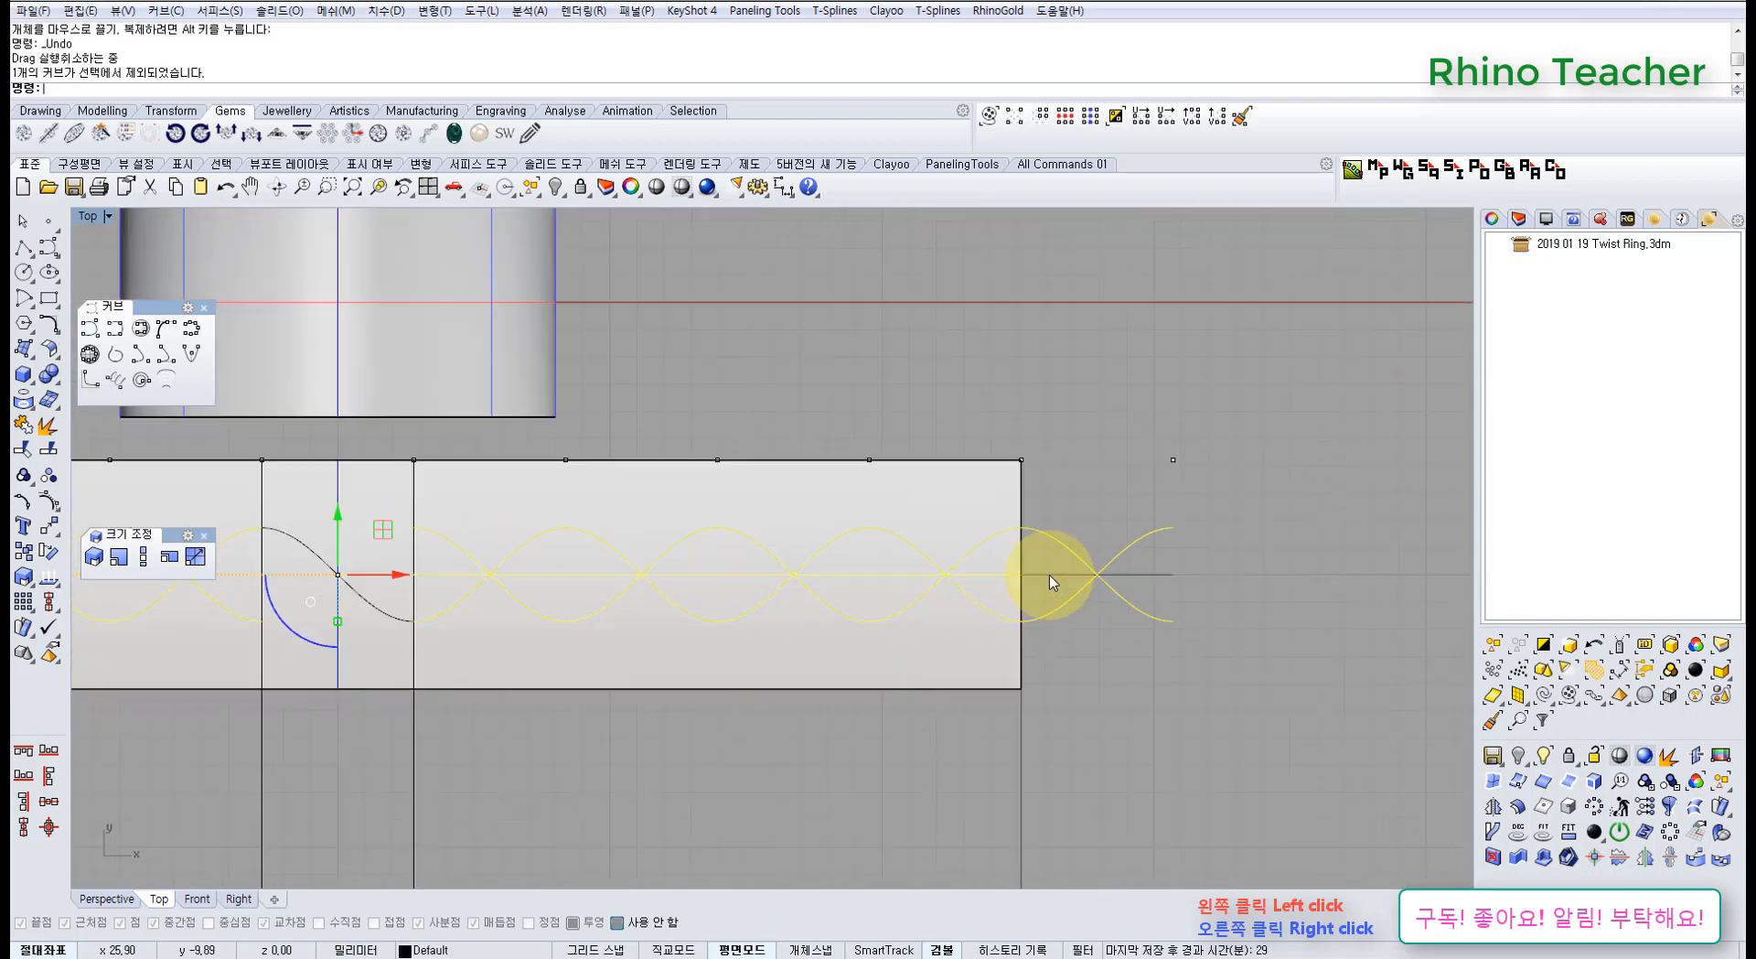
scroll(988, 571, "down", 5)
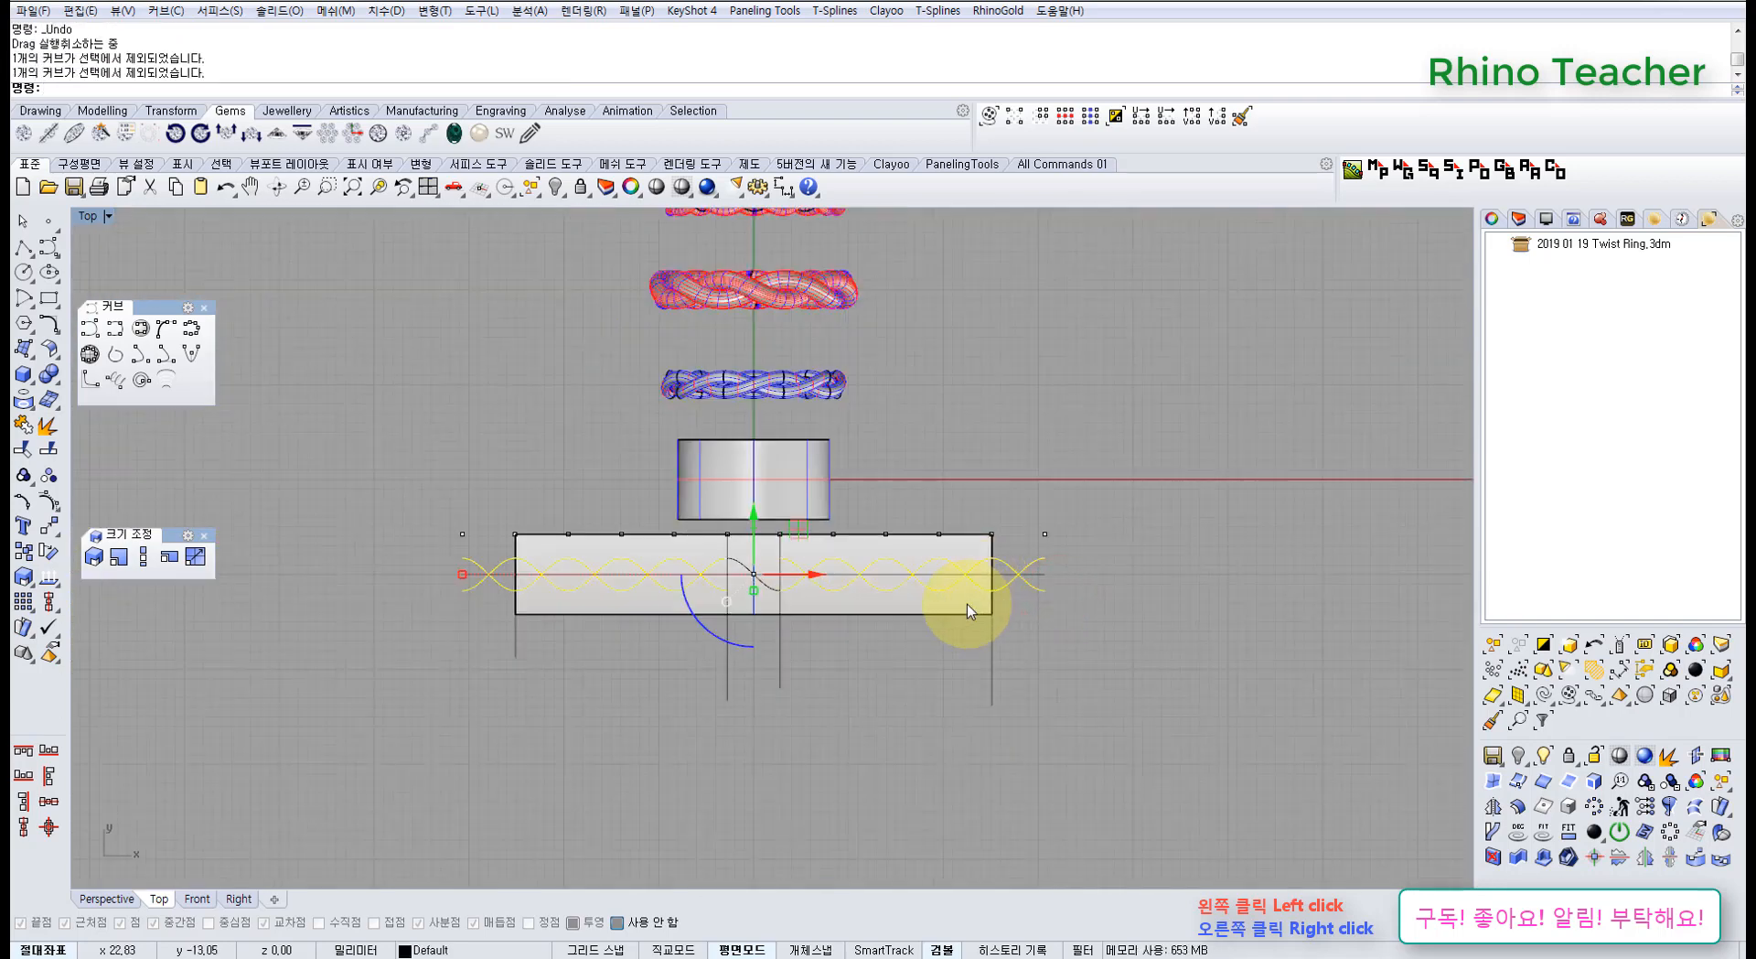
left_click(960, 599, "ctrl")
key("Delete")
Lock the flat strip surface in the Perspective view
scroll(795, 604, "up", 3)
key("ctrl+F4")
right_click_drag(759, 618, 618, 648)
left_click(654, 653)
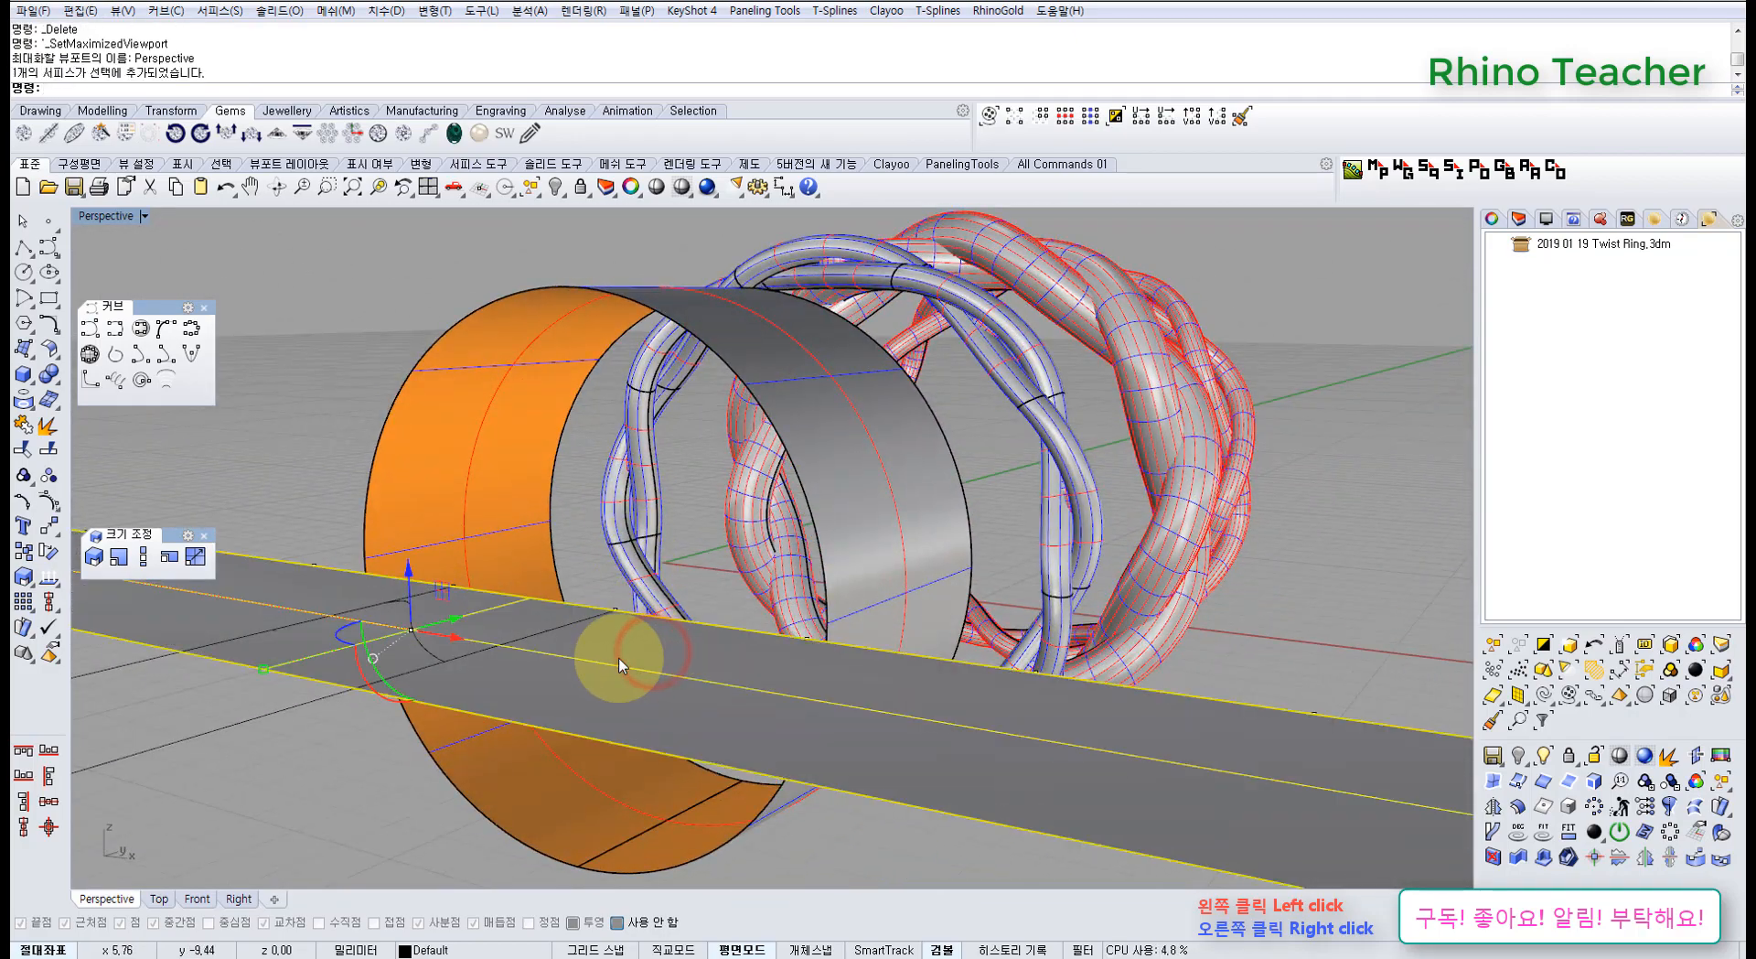
key("ctrl+l")
right_click_drag(588, 666, 812, 345)
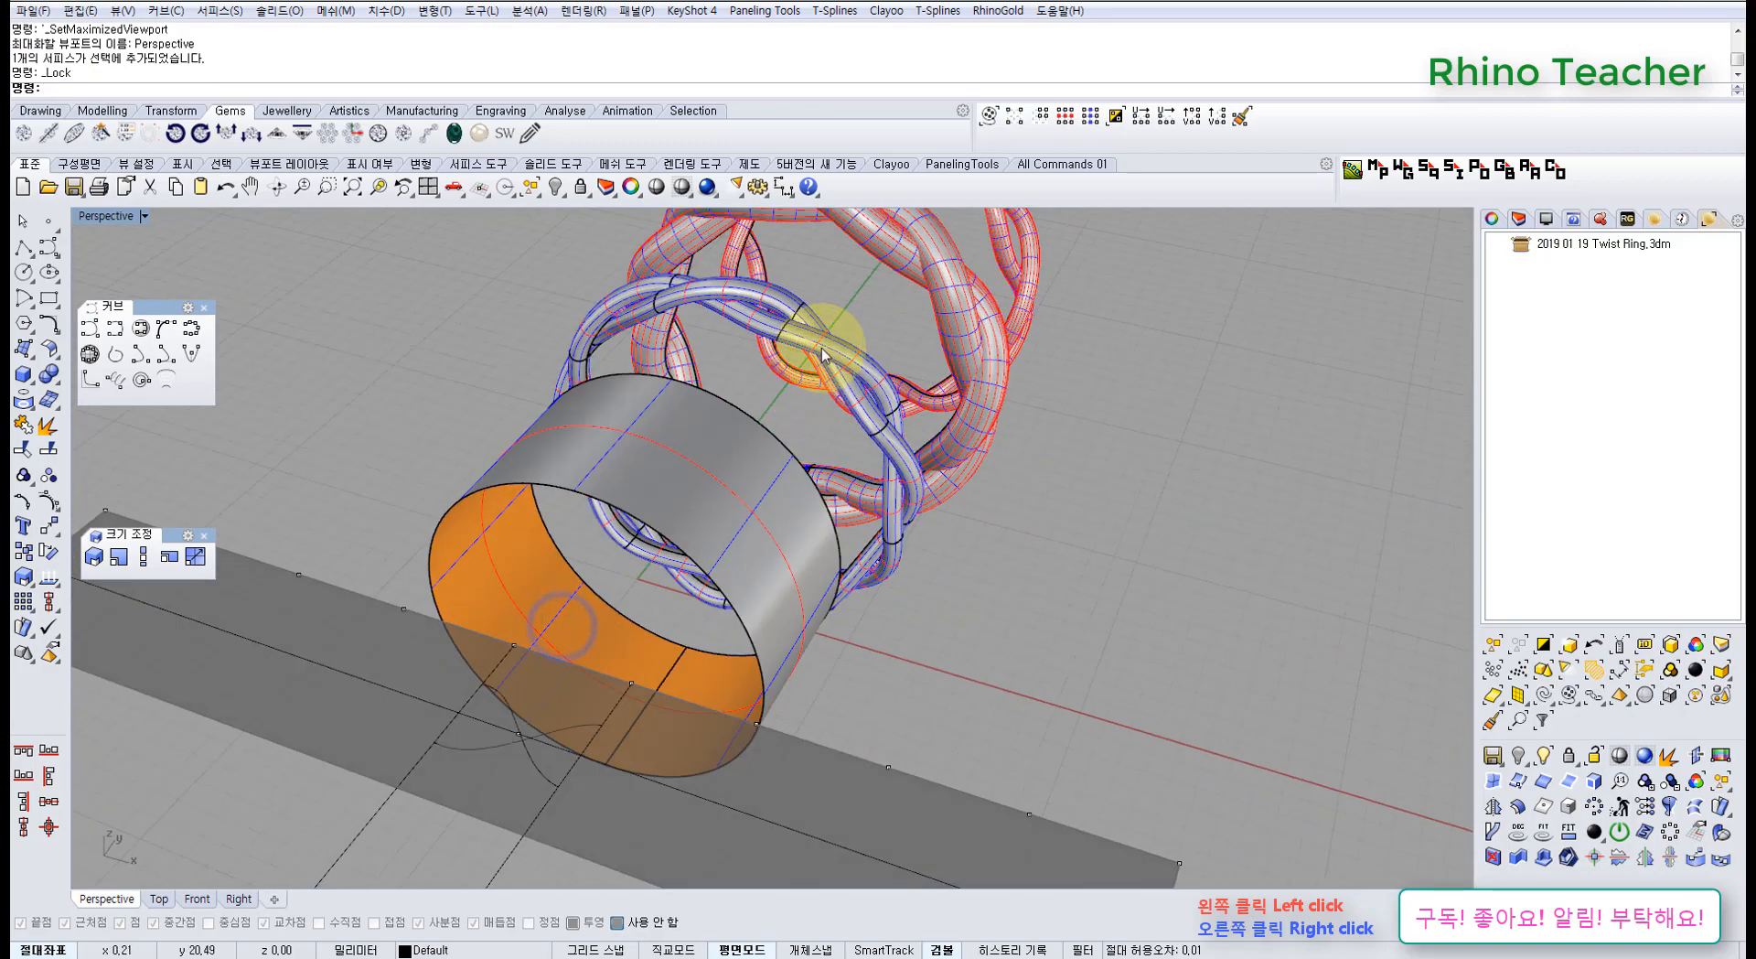
left_click(821, 350)
left_click(1107, 565)
Turn on the control points of the two central crossing segments and examine their shape from several angles
right_click_drag(1070, 568, 744, 662)
scroll(744, 662, "up", 3)
left_click(713, 714)
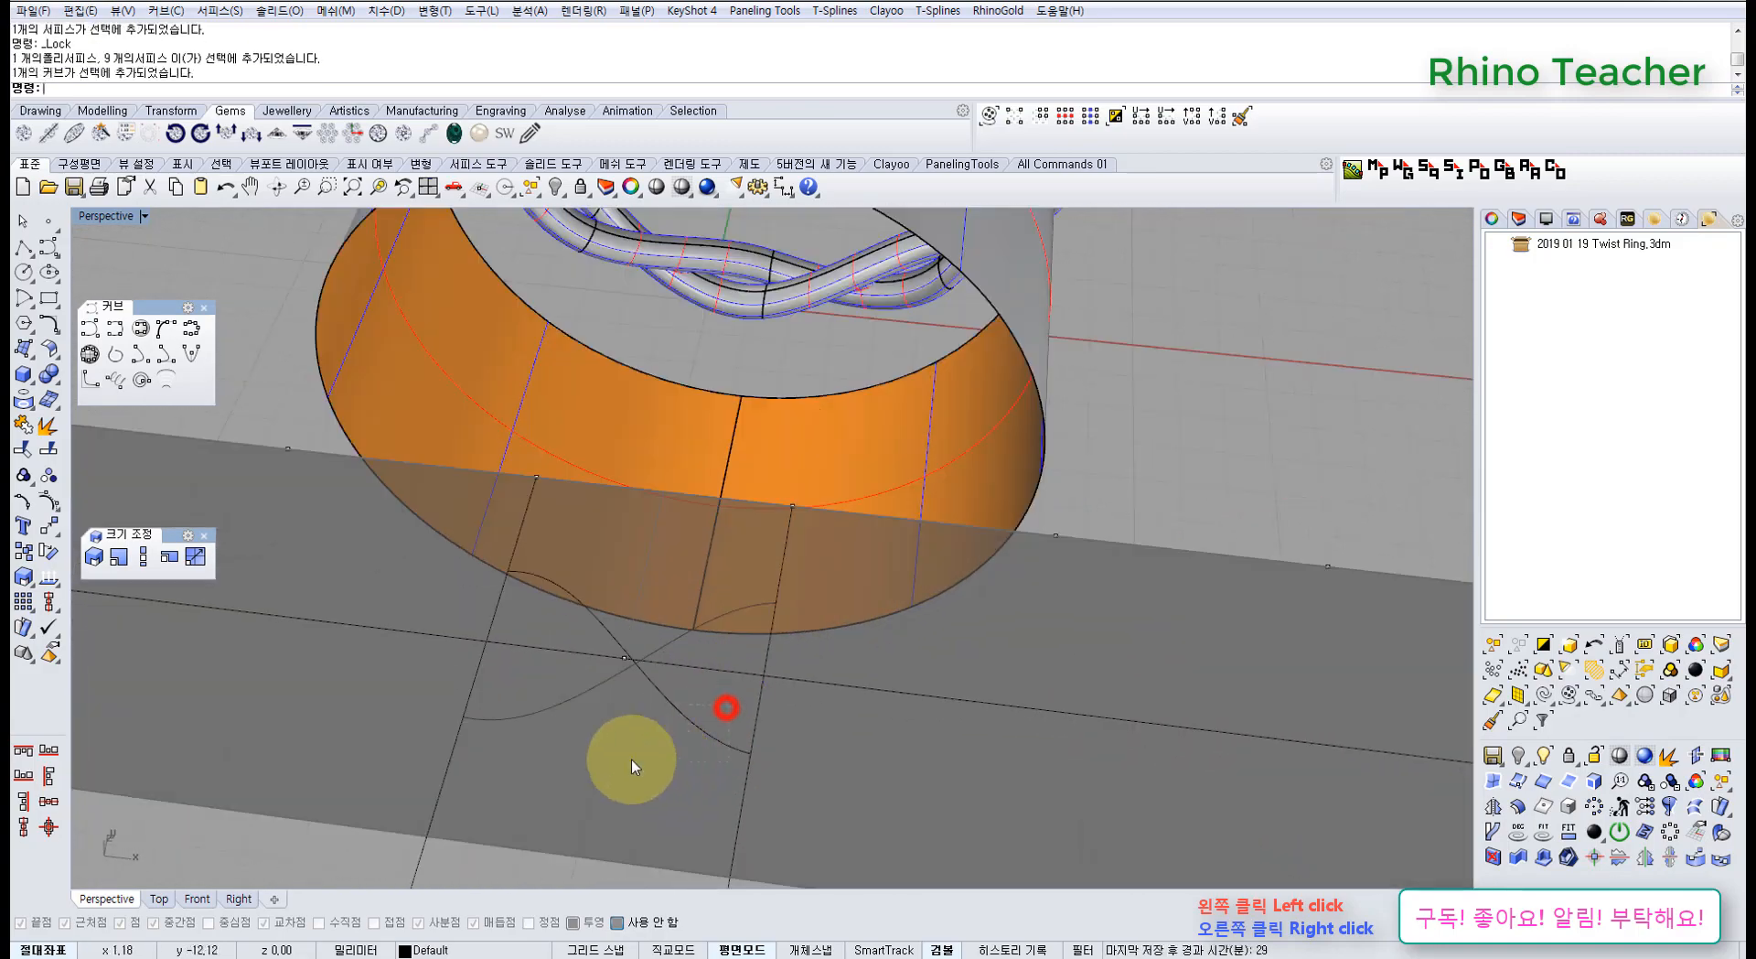
left_click(494, 721, "shift")
key("F10")
right_click_drag(548, 721, 672, 575)
scroll(549, 505, "up", 3)
scroll(744, 486, "down", 3)
right_click_drag(744, 486, 651, 513)
scroll(632, 566, "up", 3)
scroll(631, 566, "down", 6)
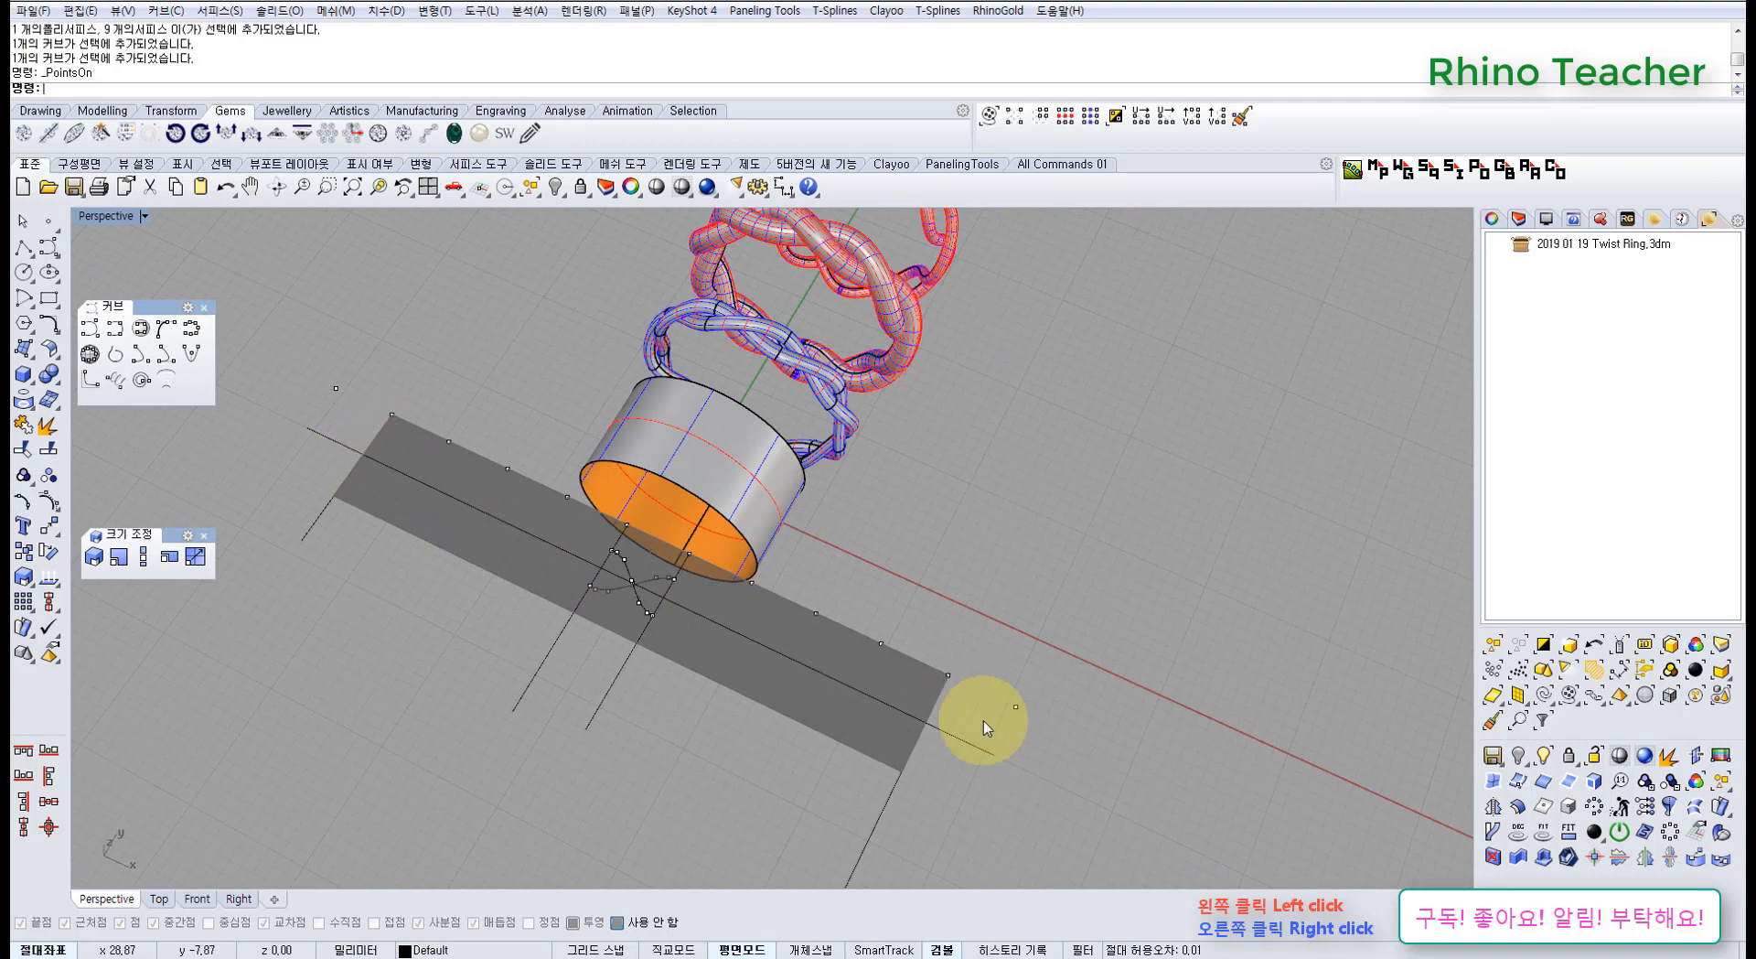
Delete the long straight centre line that extends past the ends of the flat strip
scroll(608, 576, "up", 5)
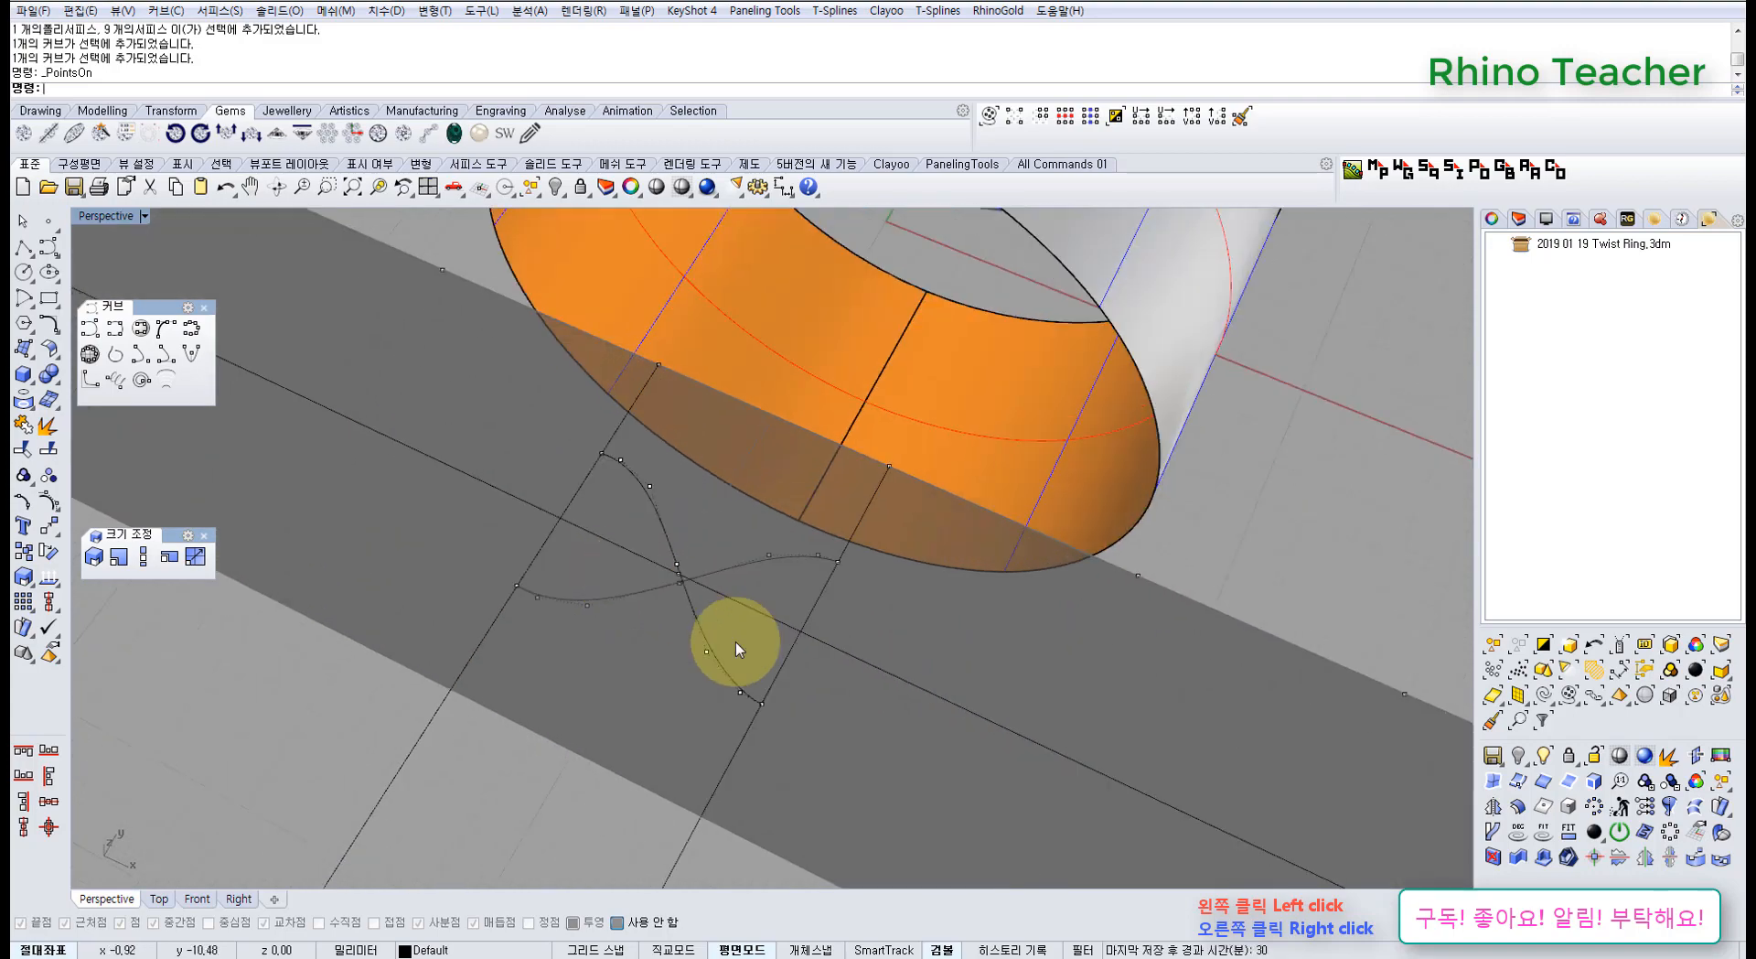
mouse_move(657, 647)
right_mouse_down()
mouse_move(674, 545)
mouse_move(705, 508)
mouse_move(683, 661)
right_mouse_up()
scroll(711, 598, "up", 6)
left_click_drag(891, 615, 858, 682)
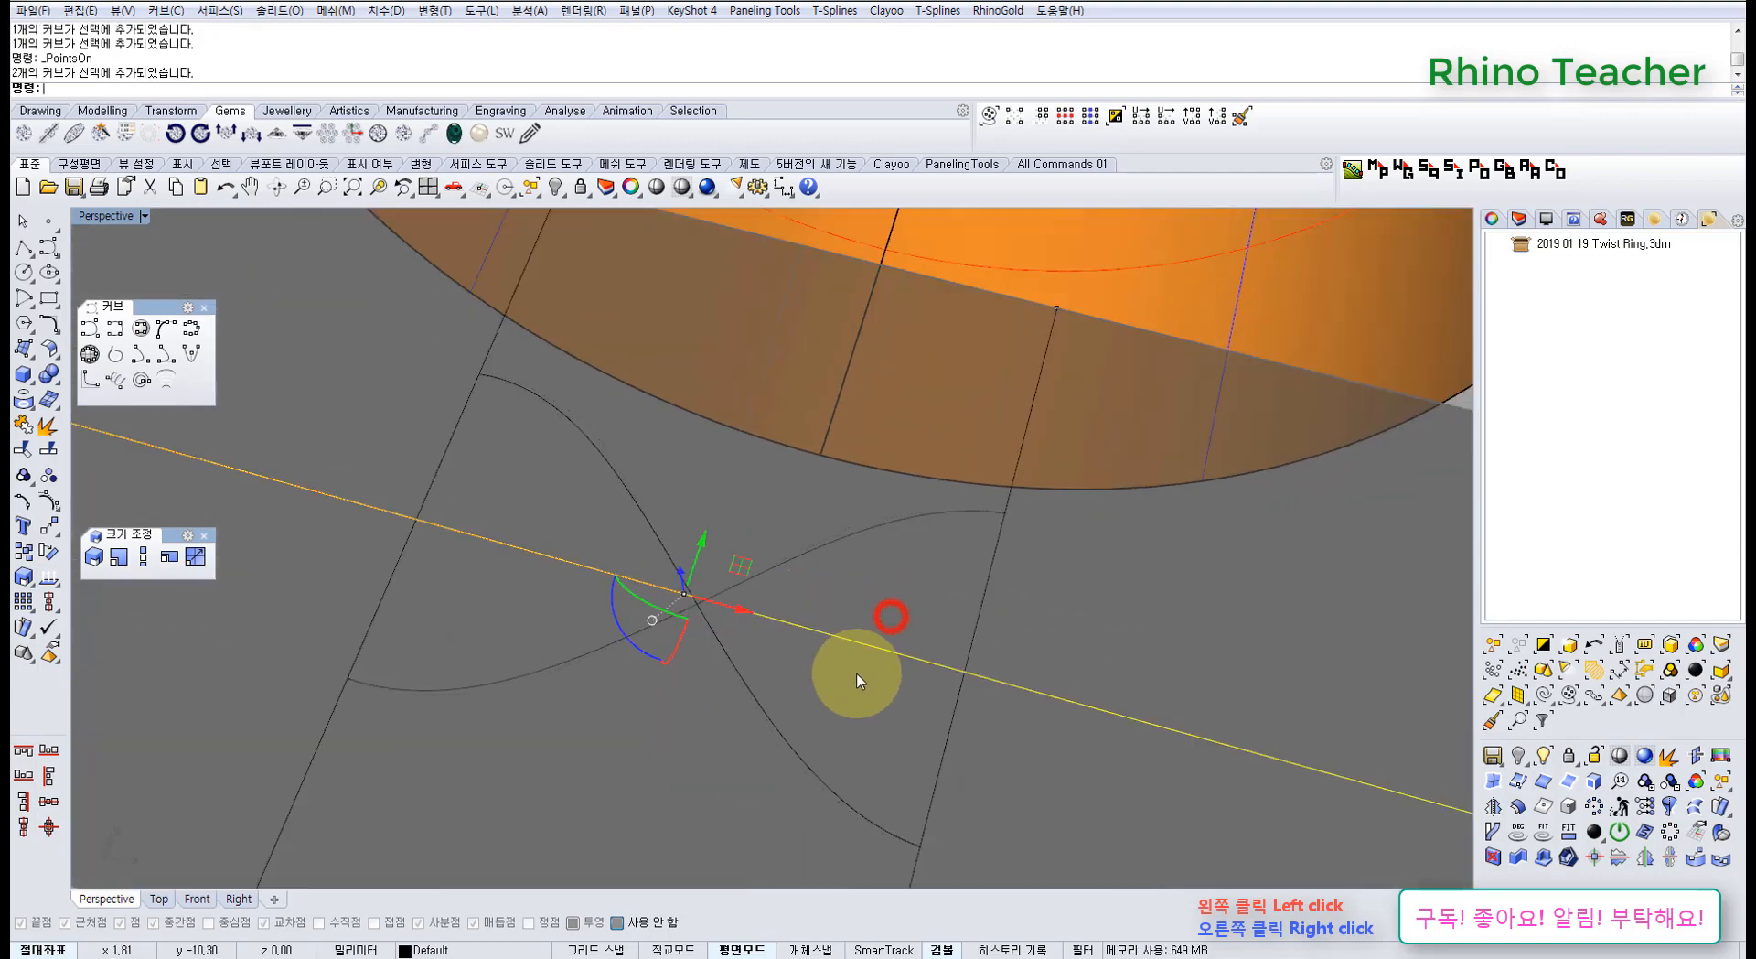
scroll(931, 686, "down", 10)
left_click_drag(1315, 843, 1253, 767)
key("Delete")
Review the flat strip and the two vertical guide lines around the central crossing segments
scroll(977, 790, "up", 8)
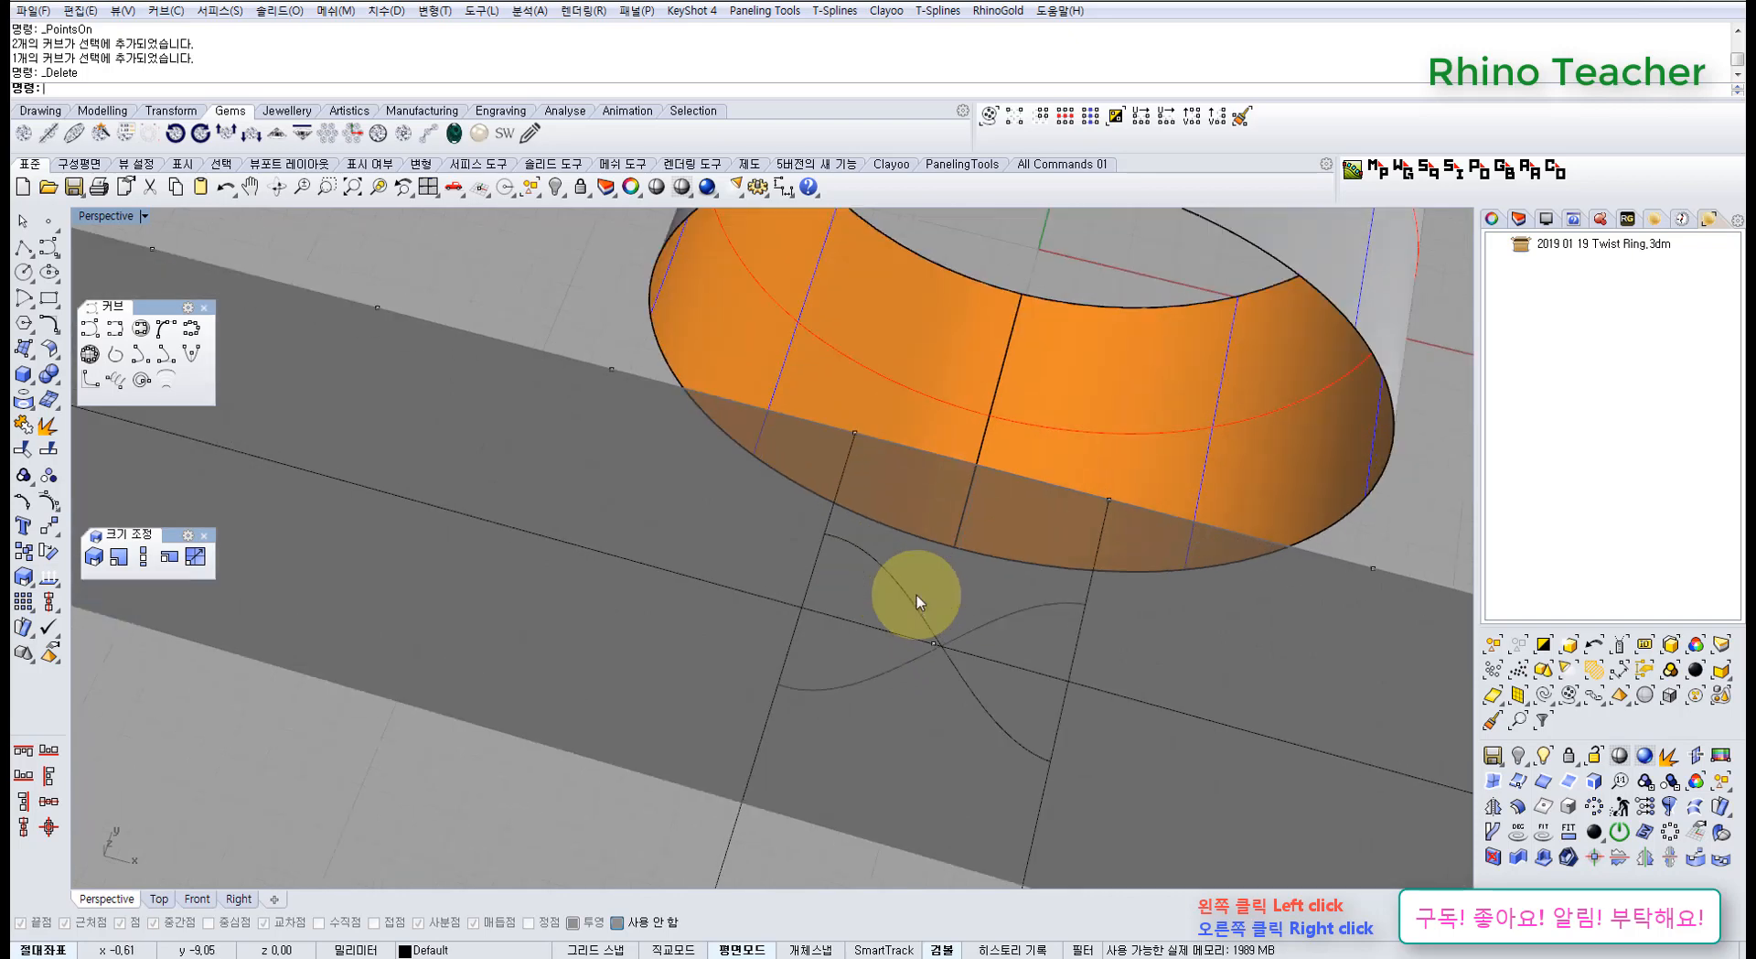
right_click_drag(954, 569, 788, 533, "shift")
scroll(695, 513, "down", 10)
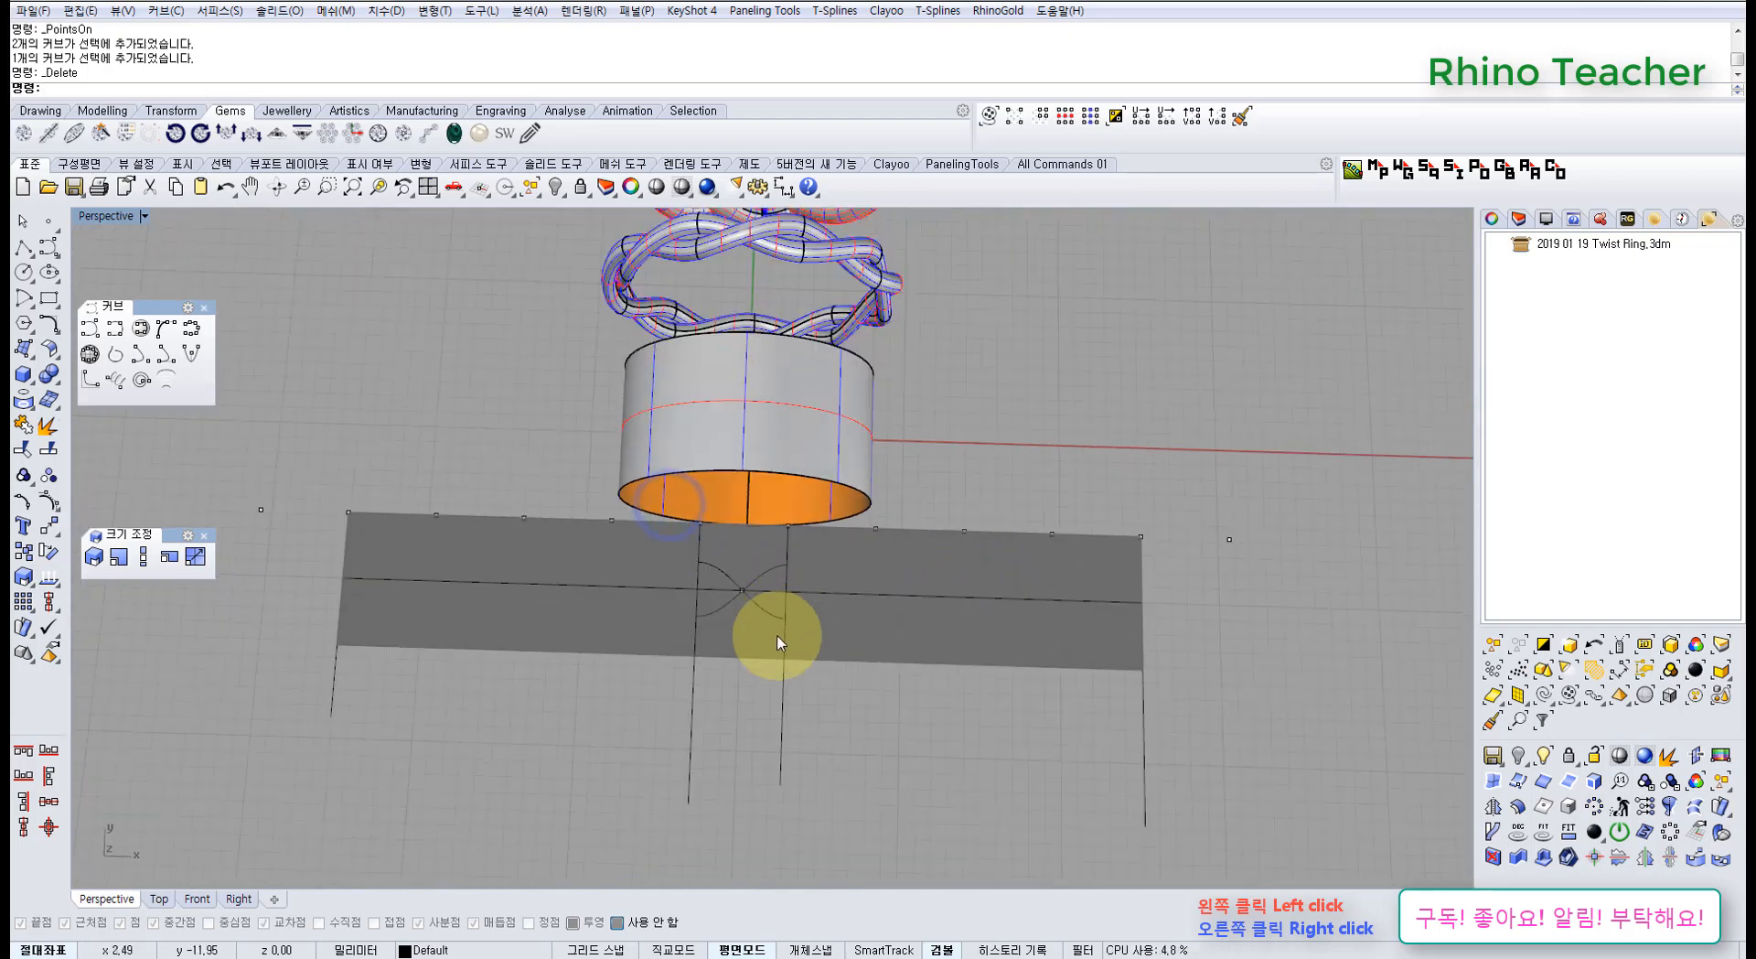
left_click_drag(871, 780, 605, 706)
left_click(911, 753)
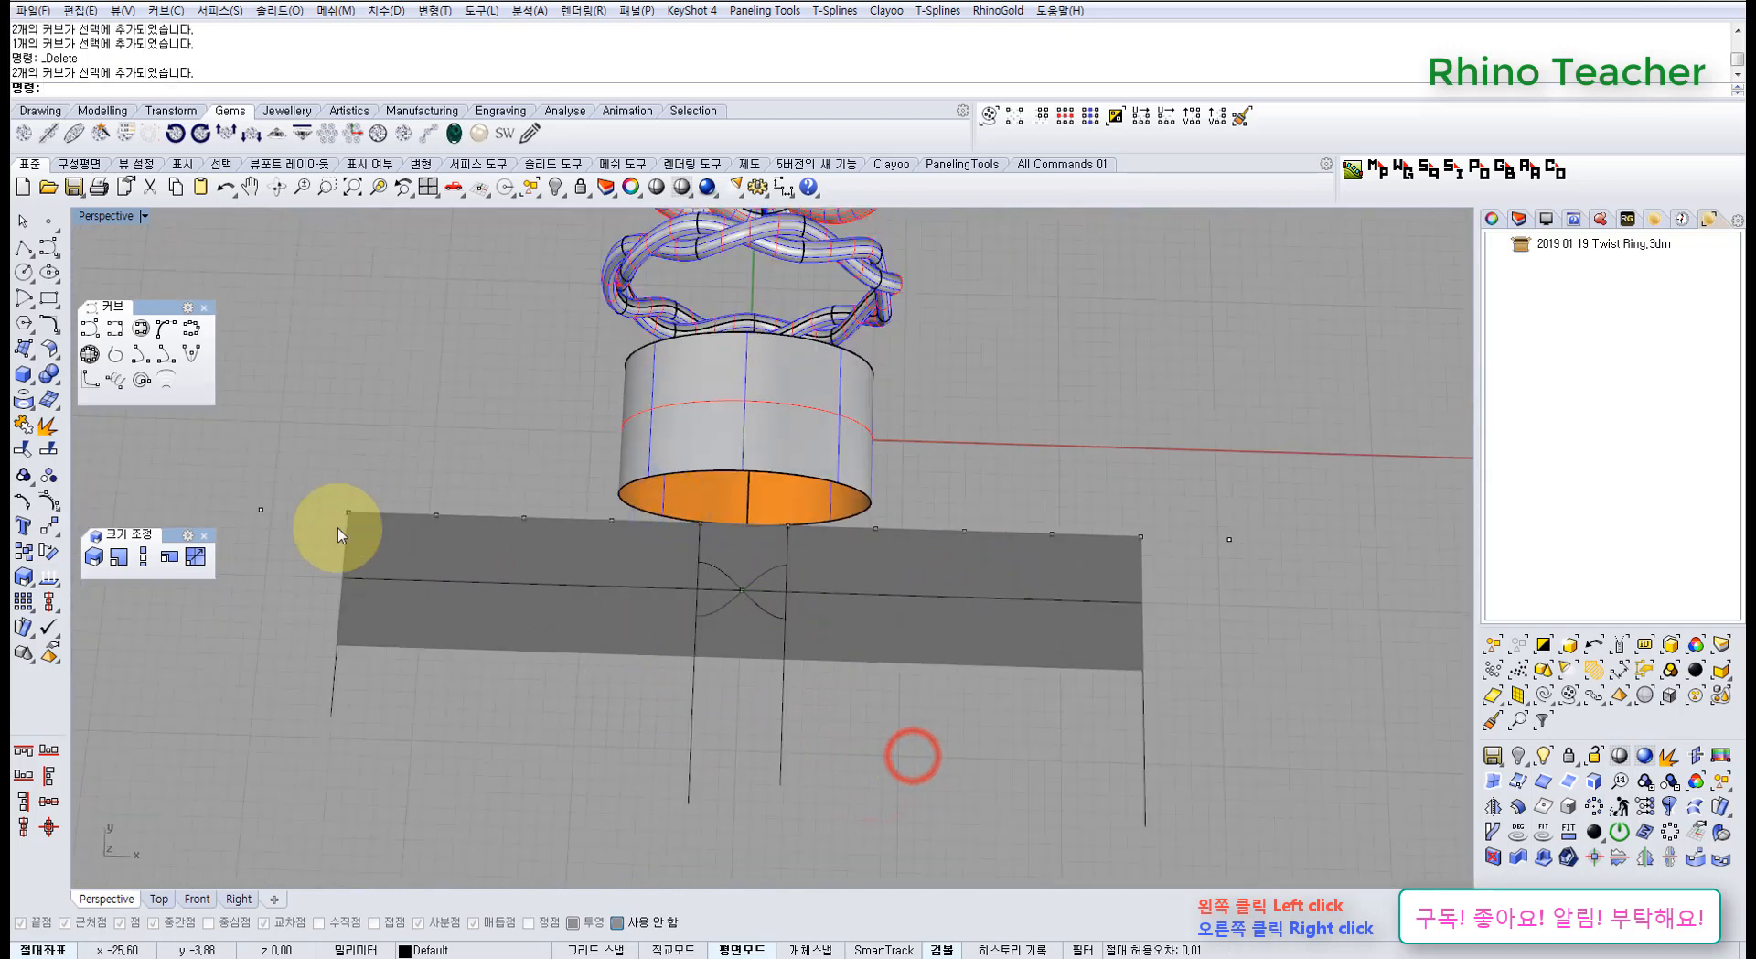
right_click_drag(979, 667, 941, 657)
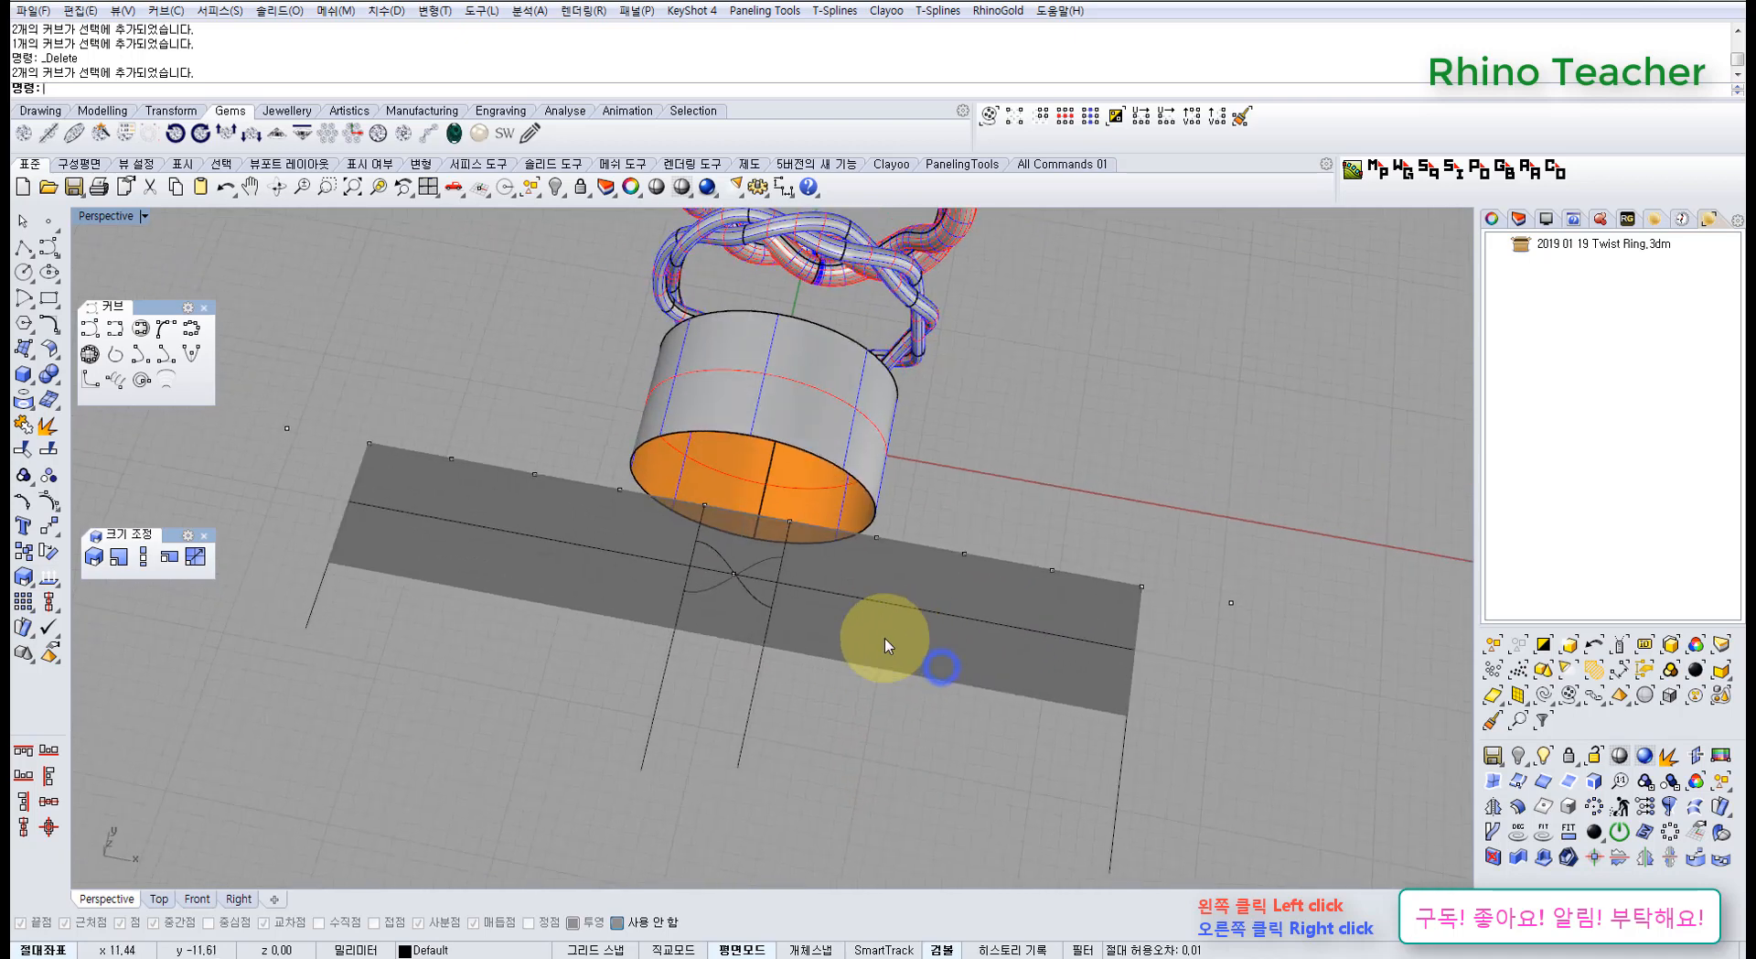
scroll(745, 589, "up", 5)
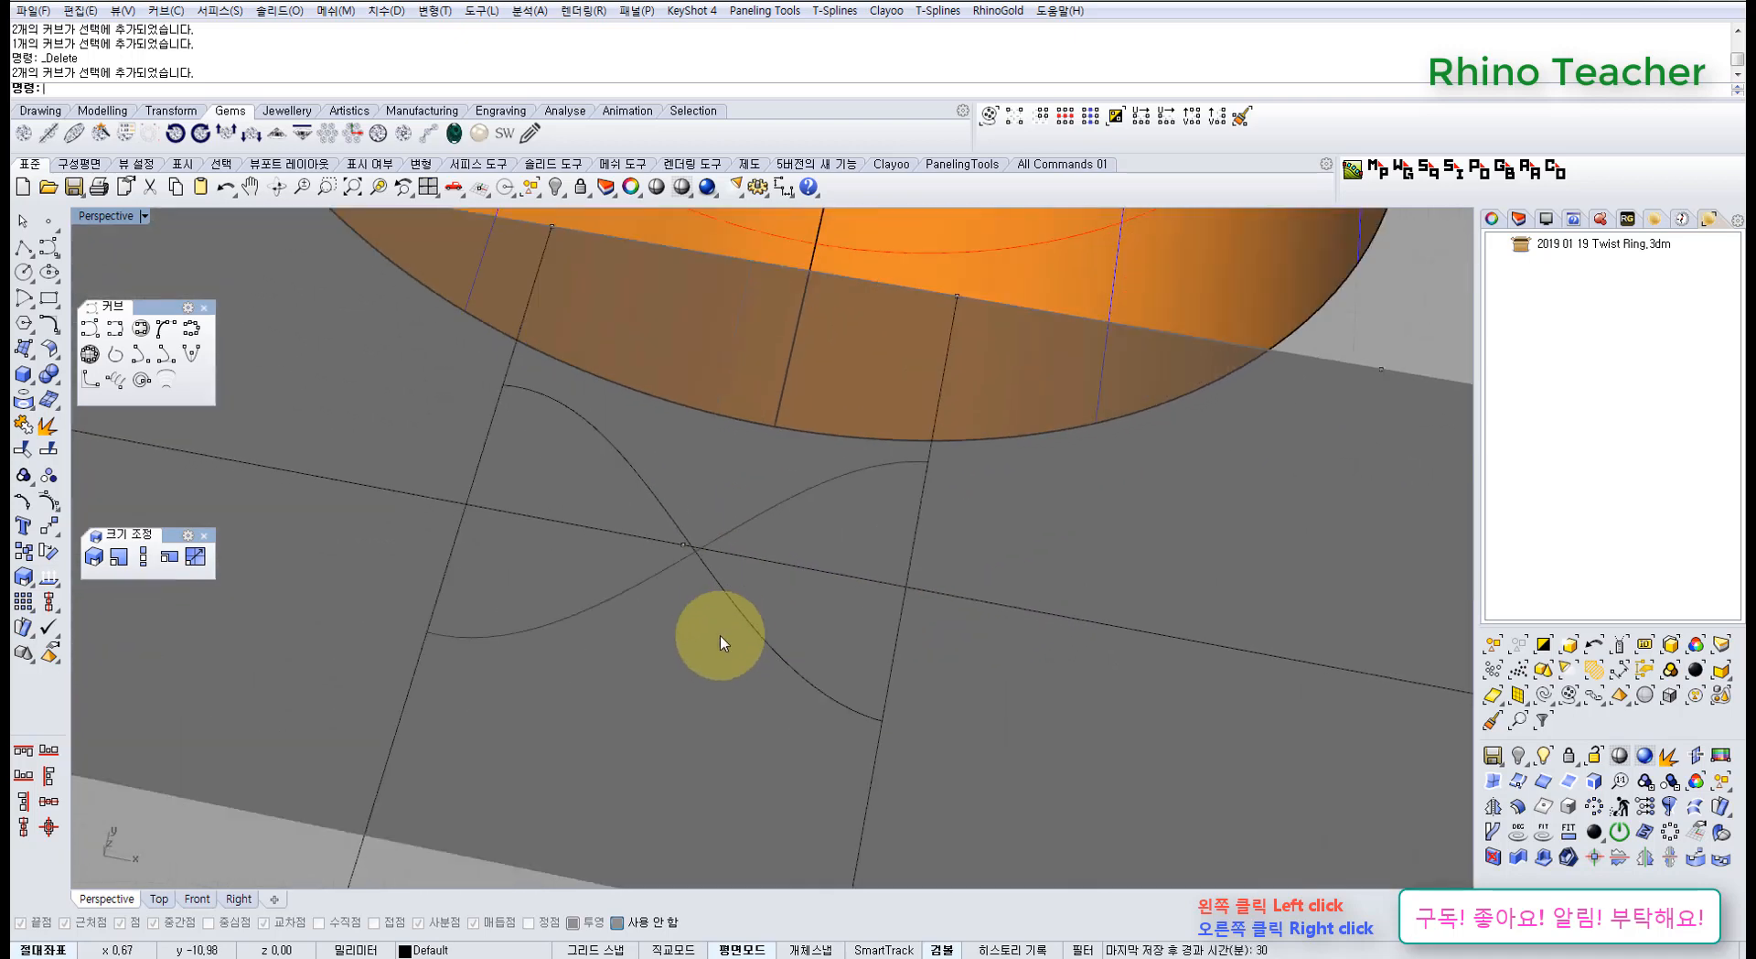
Check each of the two crossing segments individually in the Perspective and Top views
left_click(844, 642)
left_click(650, 689)
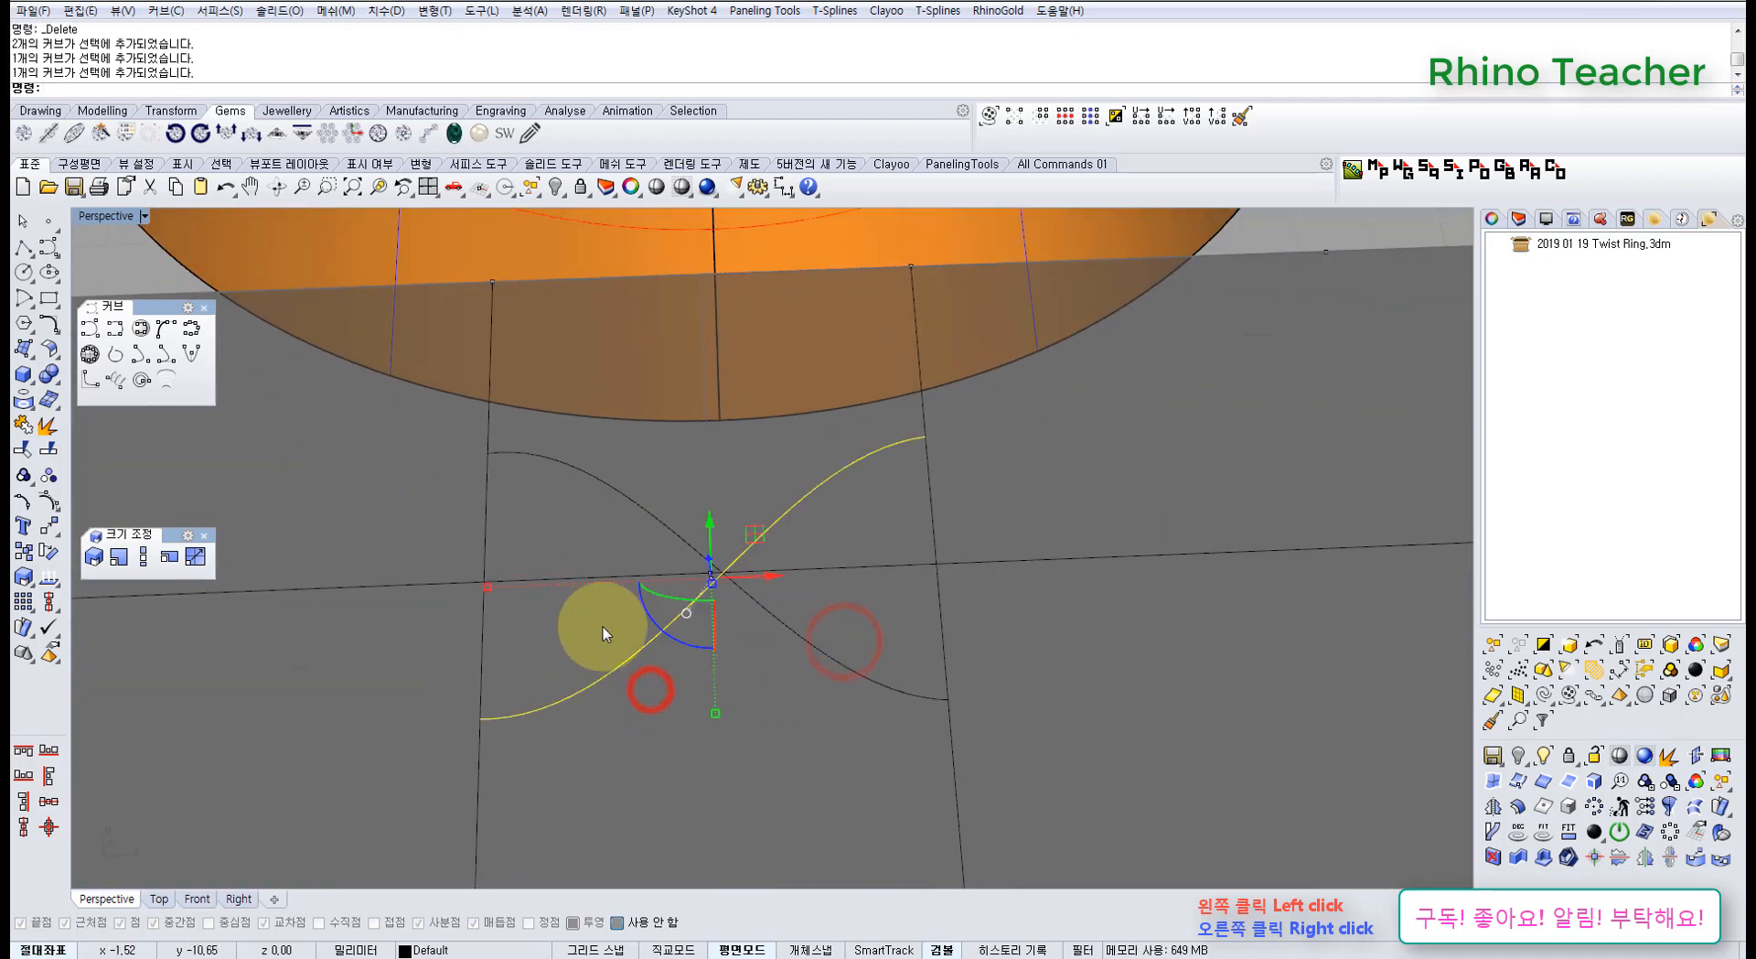
scroll(608, 622, "down", 2)
left_click(816, 631)
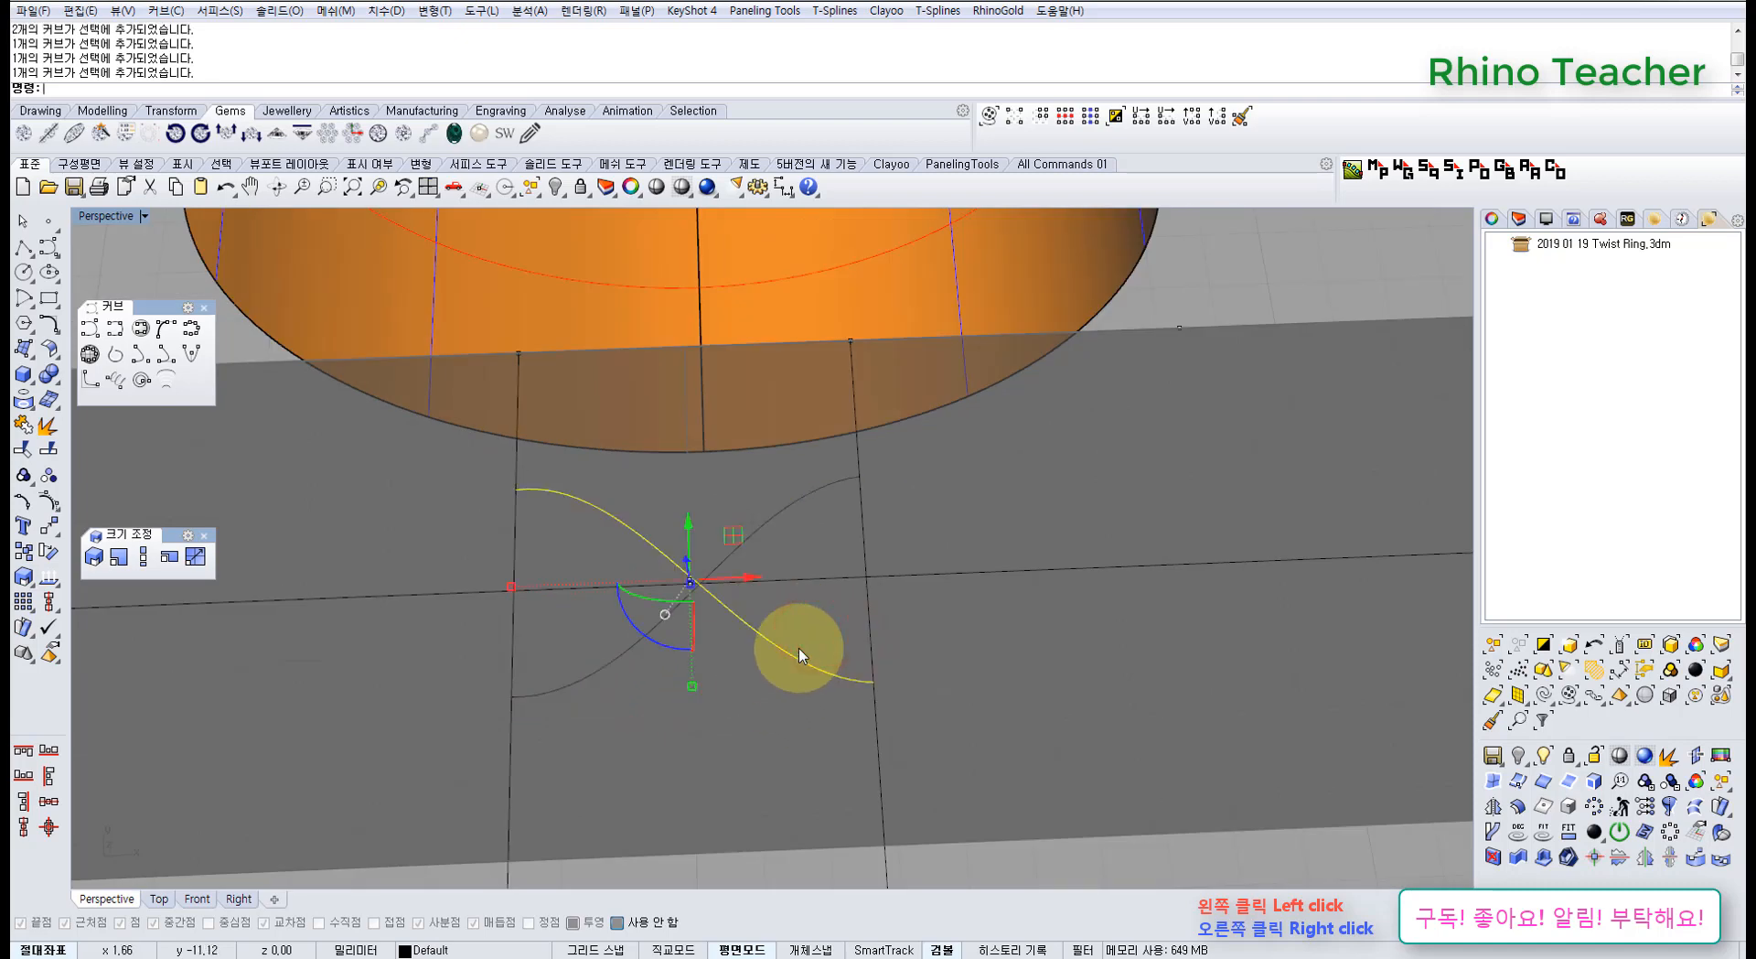
key("ctrl+F1")
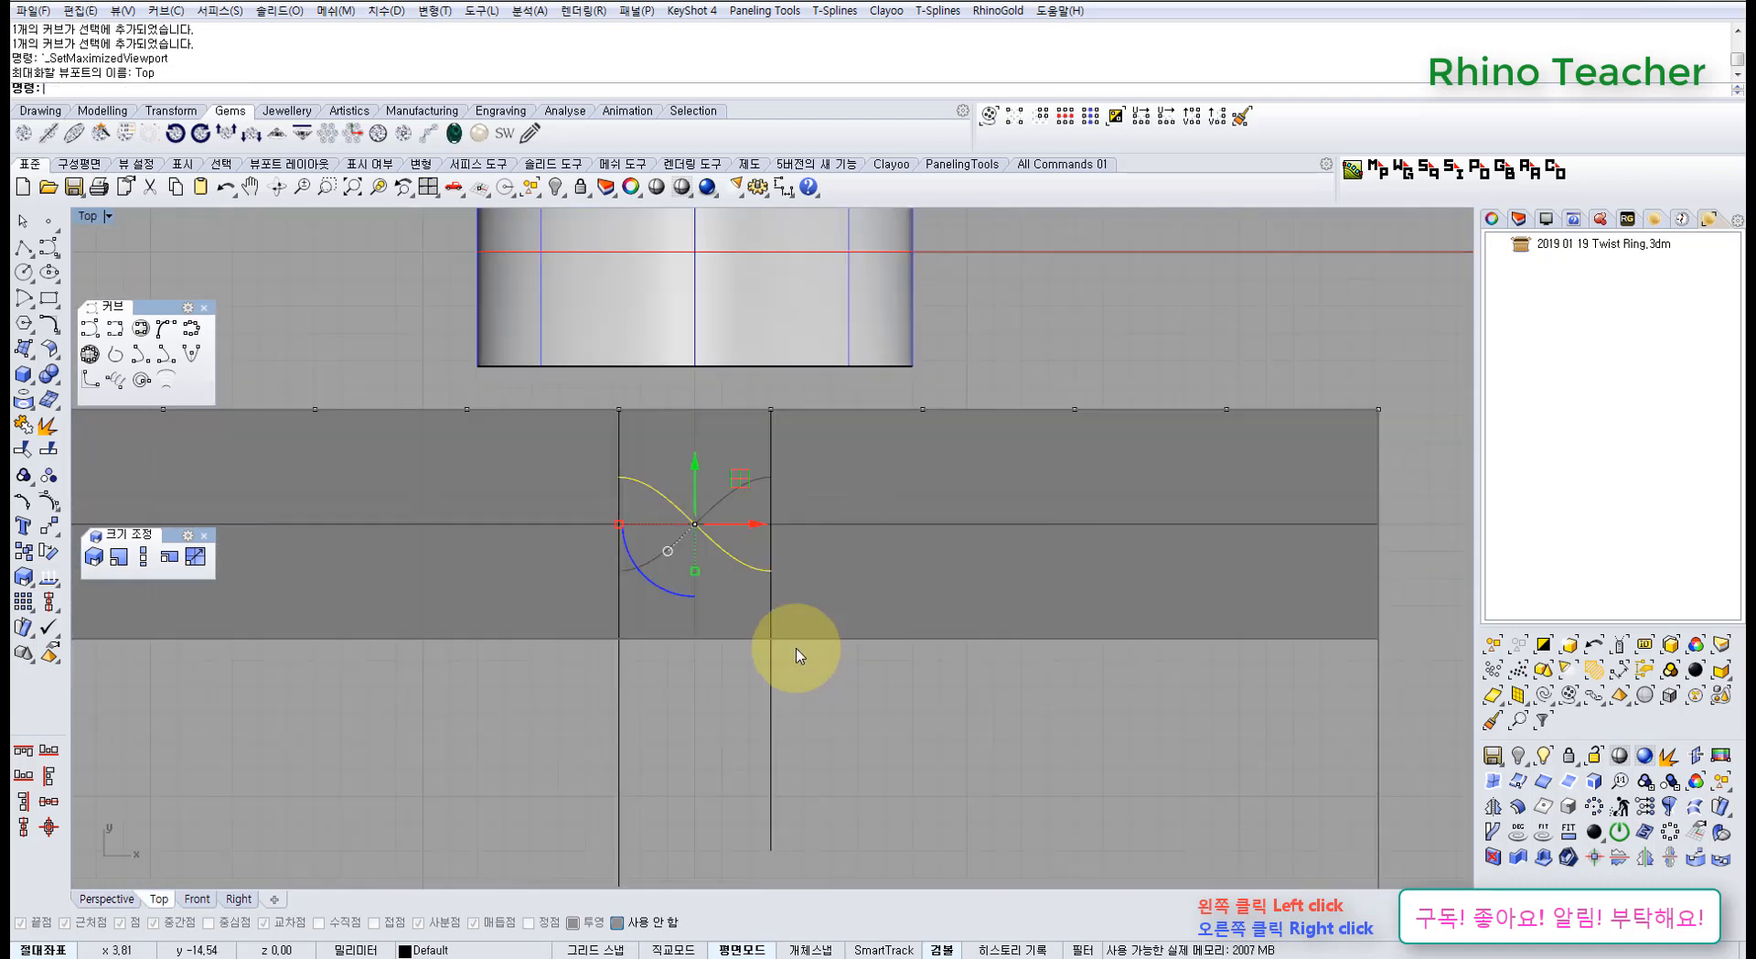
scroll(651, 532, "up", 3)
left_click(717, 651)
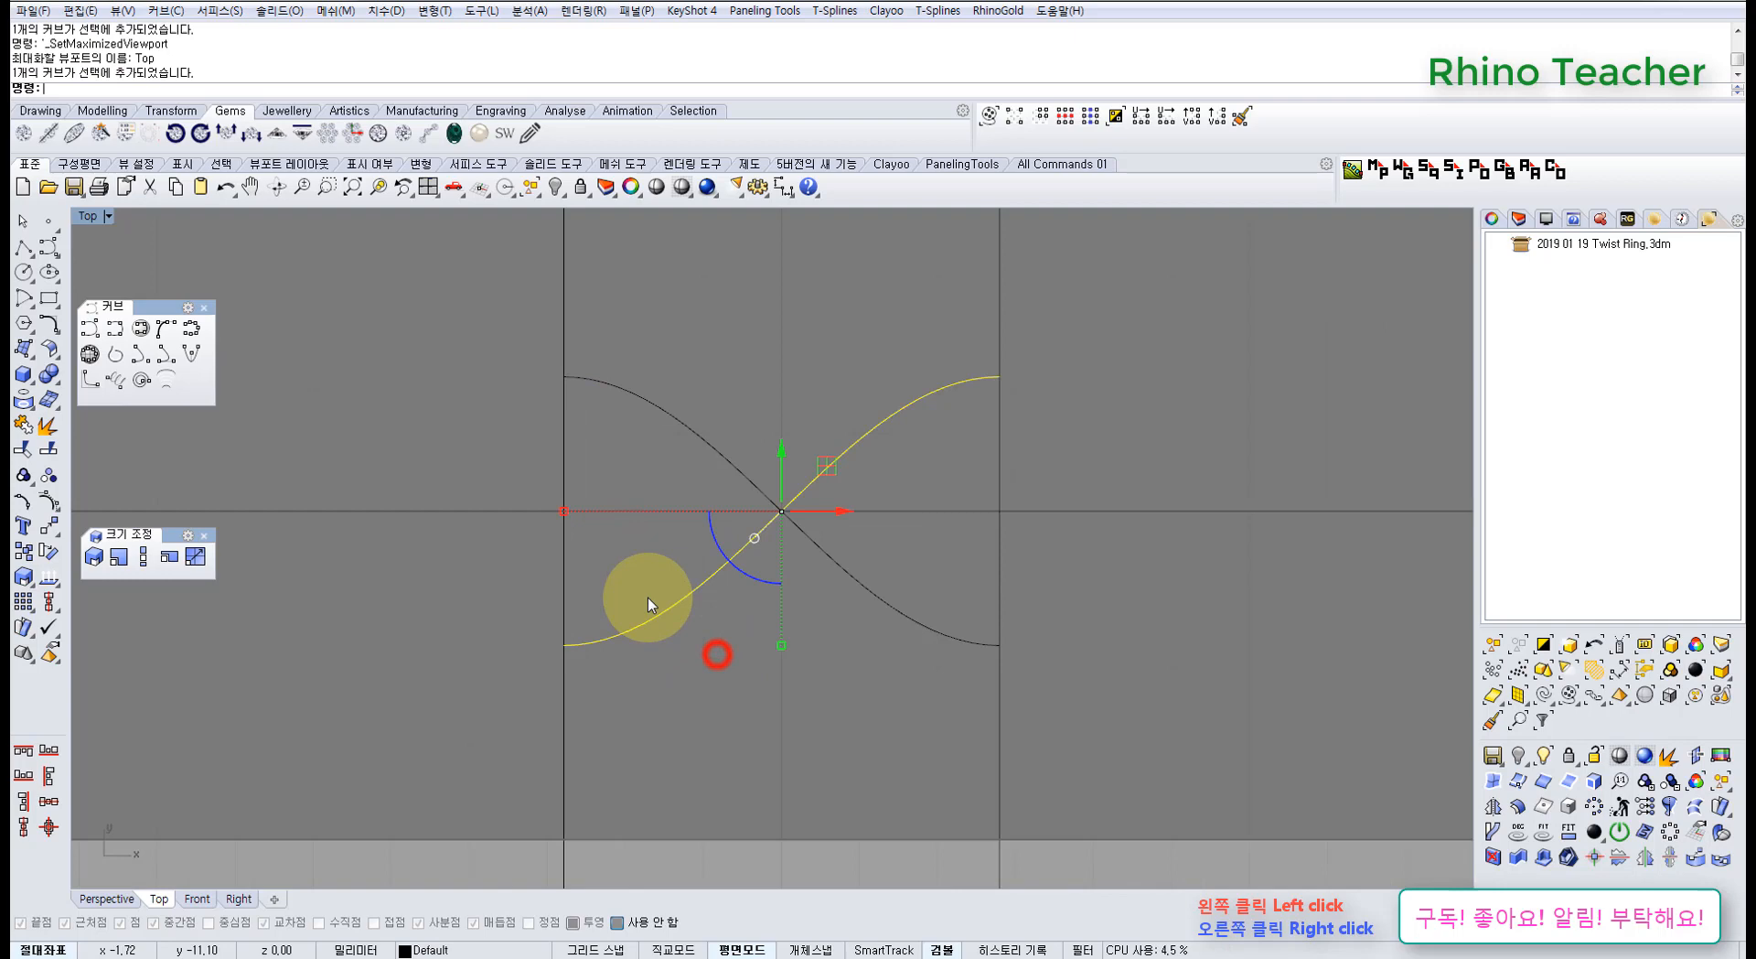
left_click(914, 590)
scroll(882, 673, "down", 3)
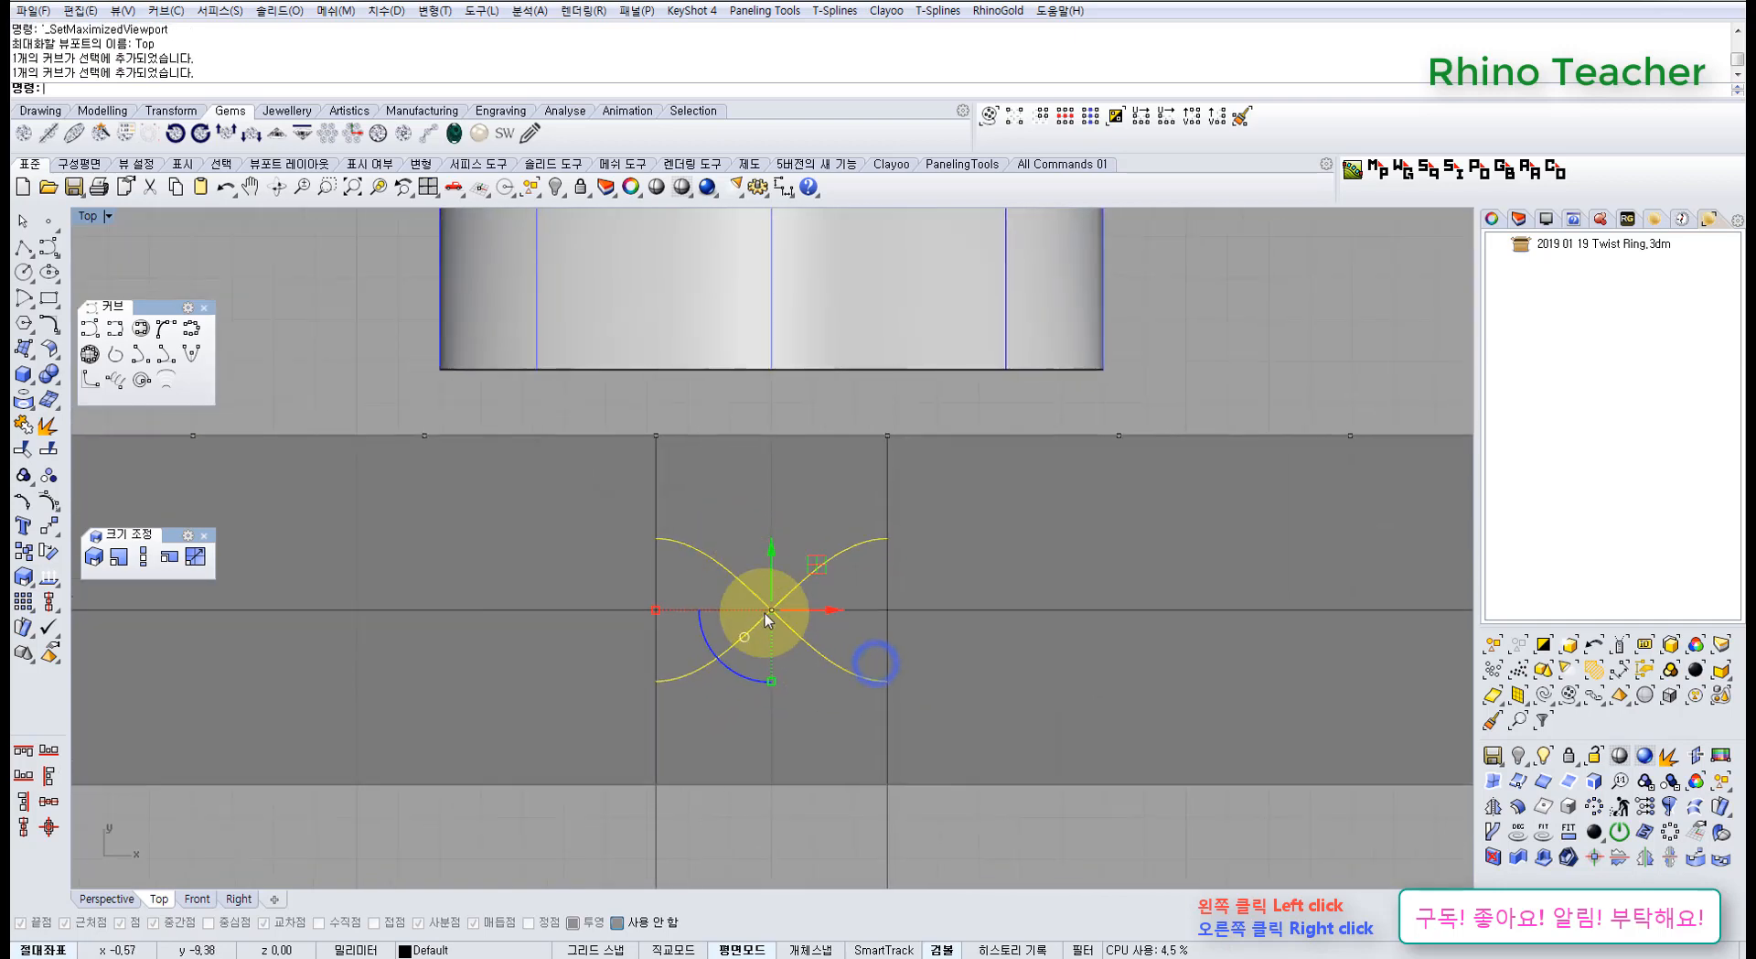
scroll(881, 553, "up", 3)
scroll(706, 567, "down", 6)
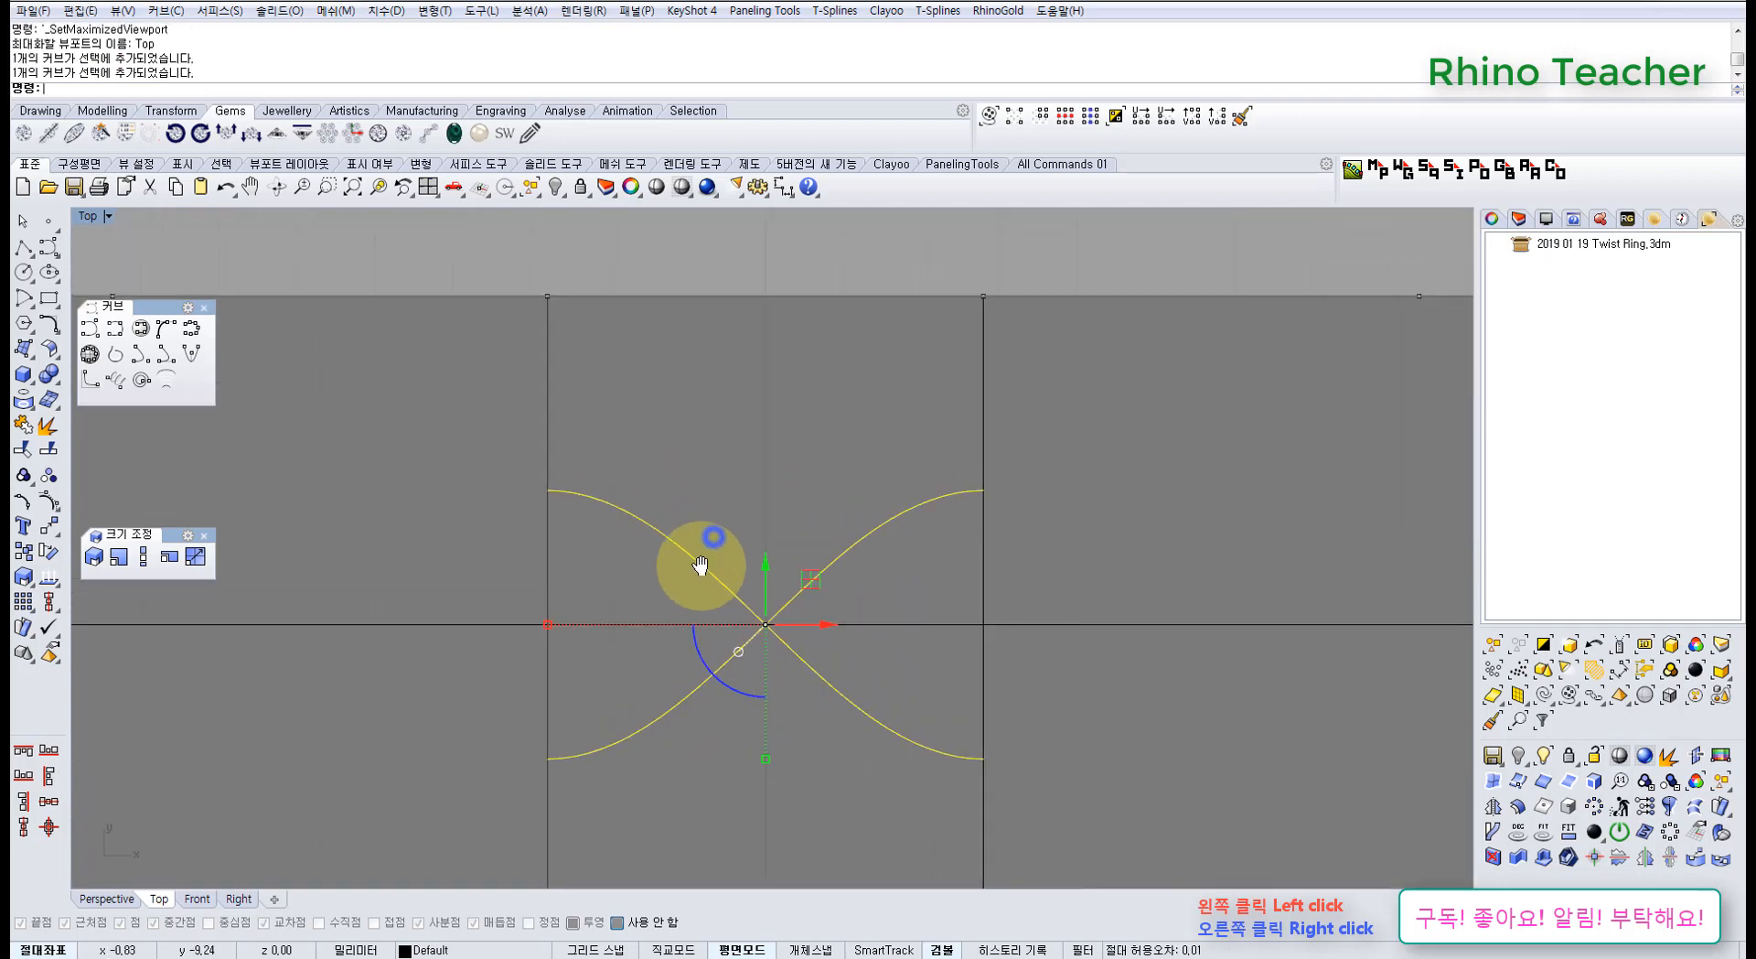
right_click_drag(776, 469, 726, 608)
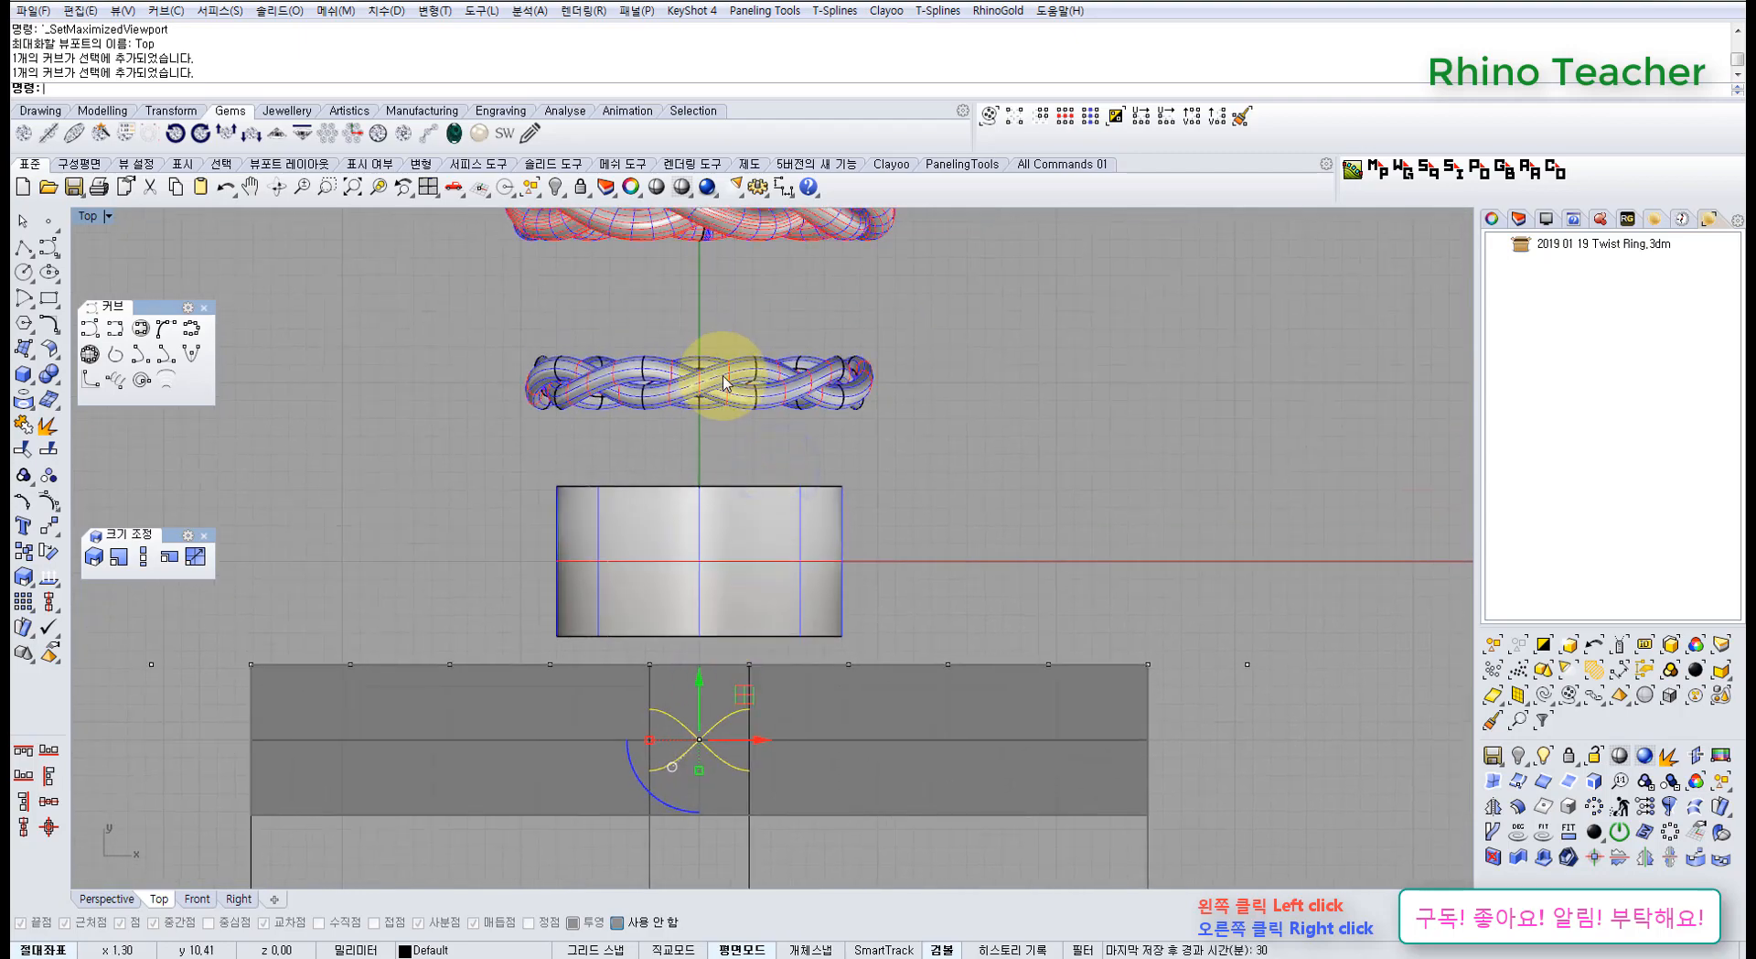
Inspect the thin twisted ring behind the cylinder in the Top view for comparison with the crossing segments
scroll(922, 588, "down", 2)
scroll(841, 489, "up", 3)
left_click_drag(876, 510, 699, 357)
right_click_drag(743, 616, 743, 485)
left_click(988, 521)
right_click_drag(890, 686, 890, 457)
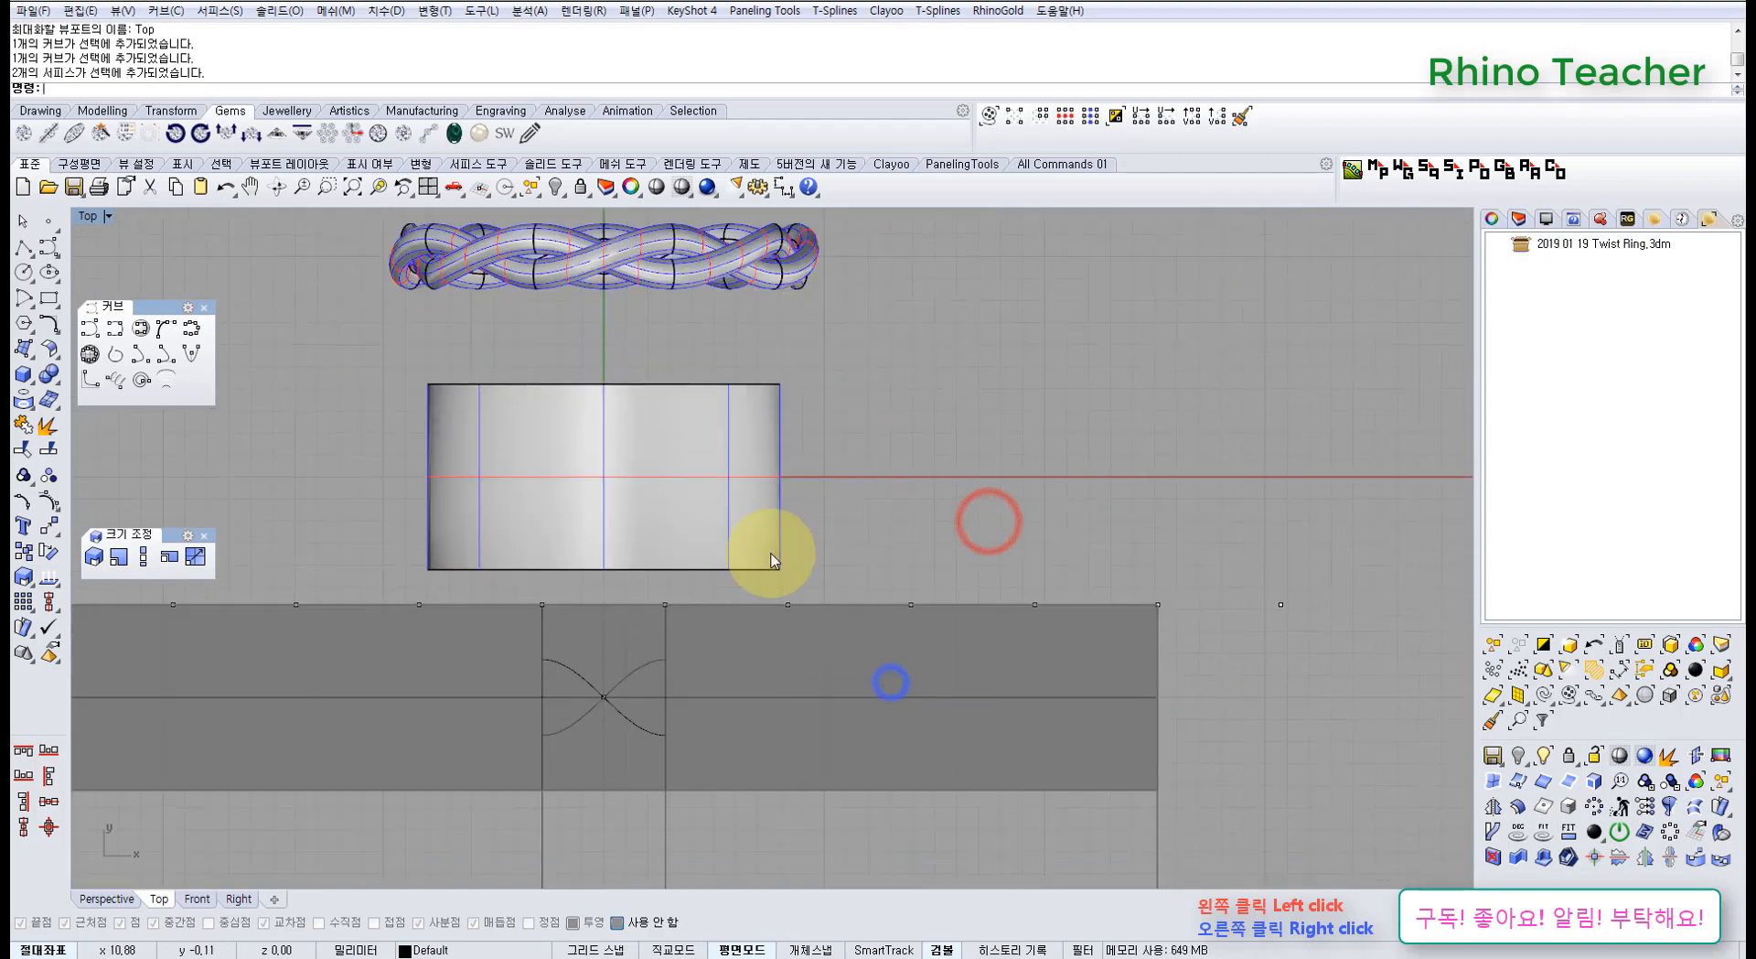
Pipe both crossing curves between the guide lines with a 1 mm diameter and flat caps
scroll(619, 706, "up", 3)
left_click_drag(639, 647, 420, 615)
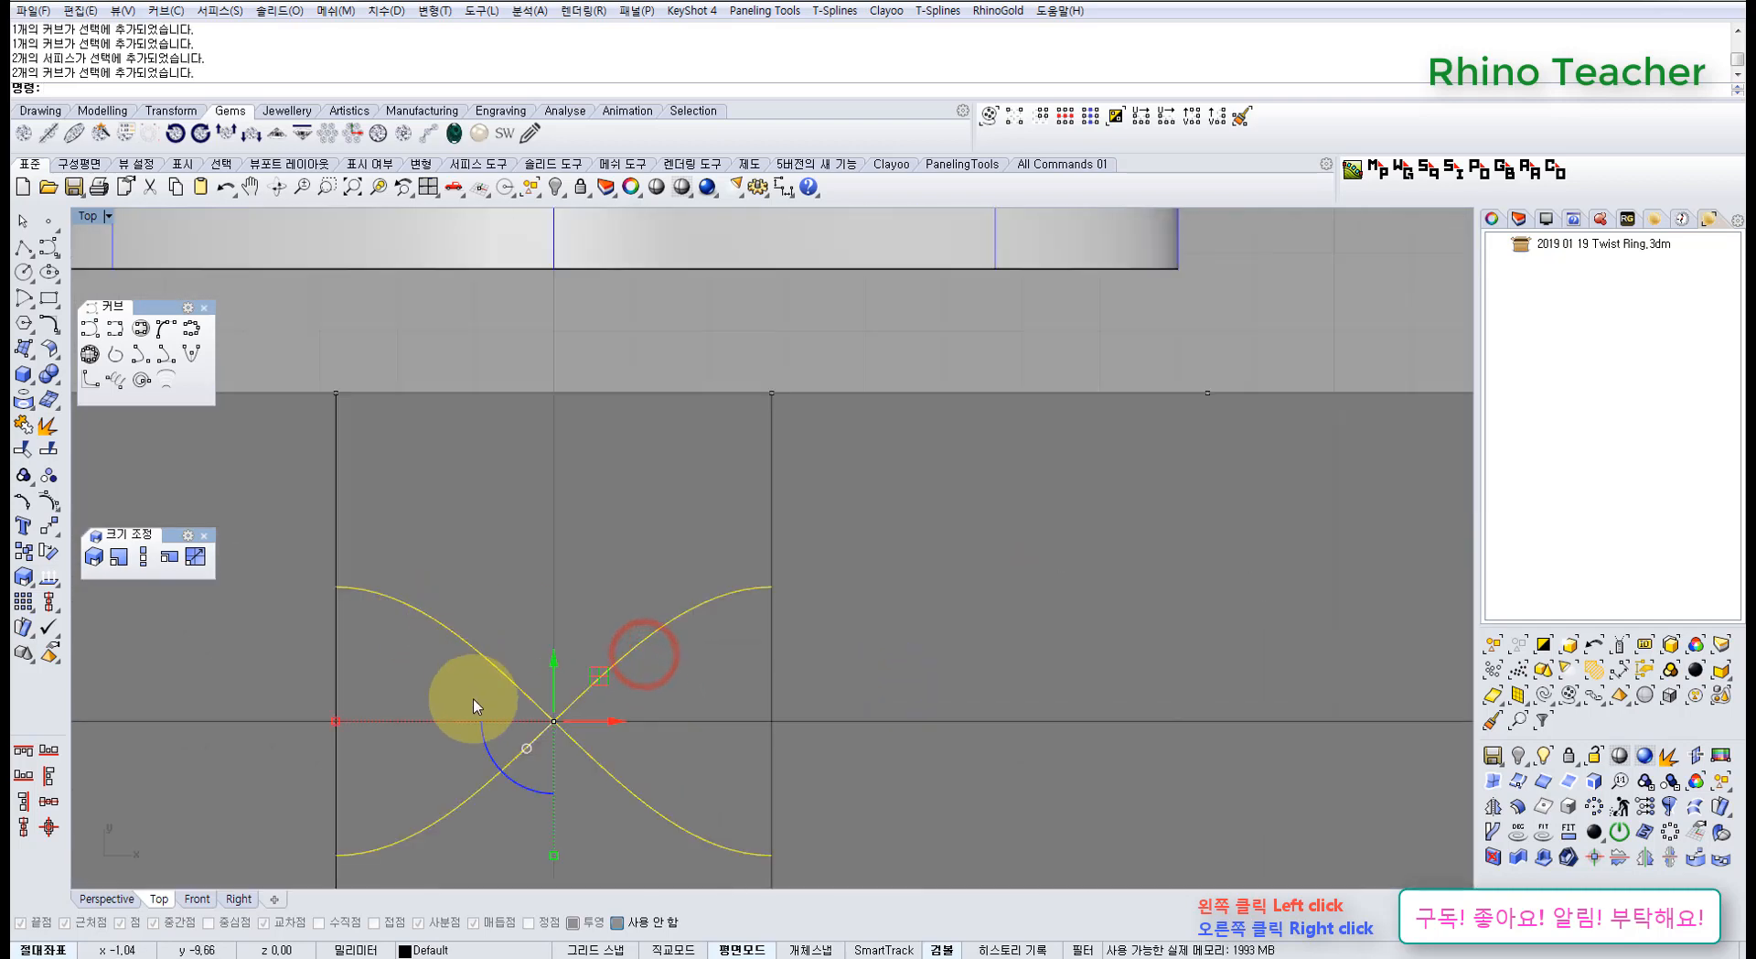
key("ctrl+F4")
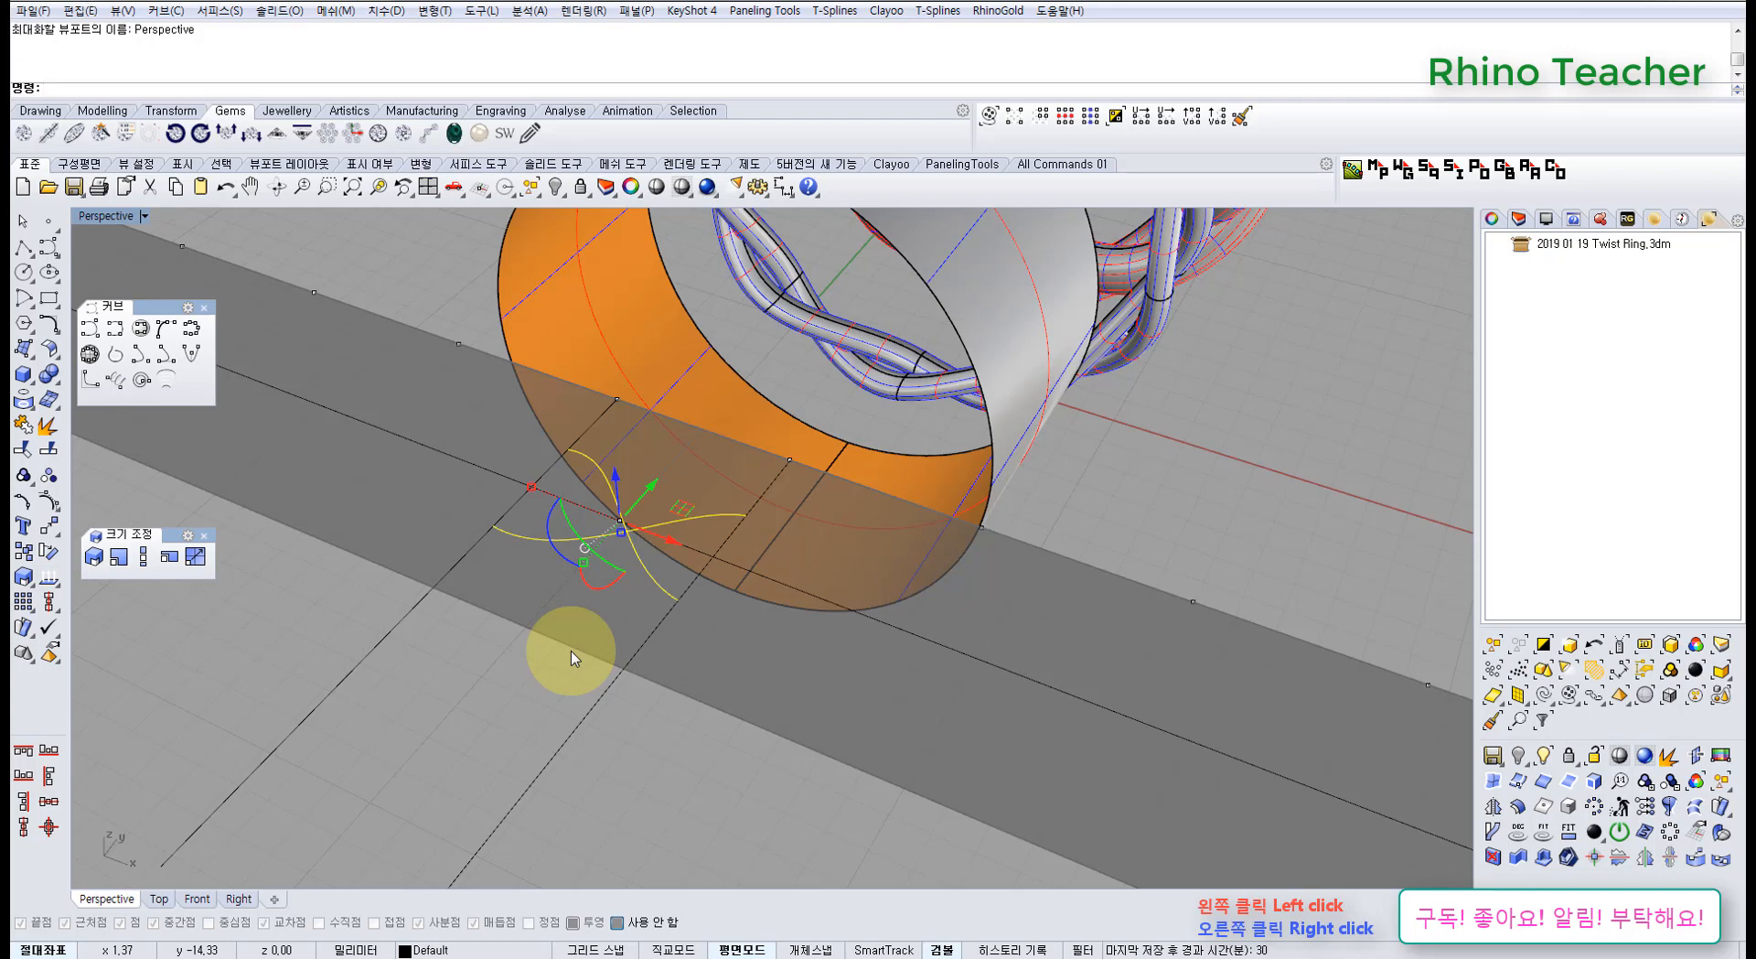
key("ctrl+F1")
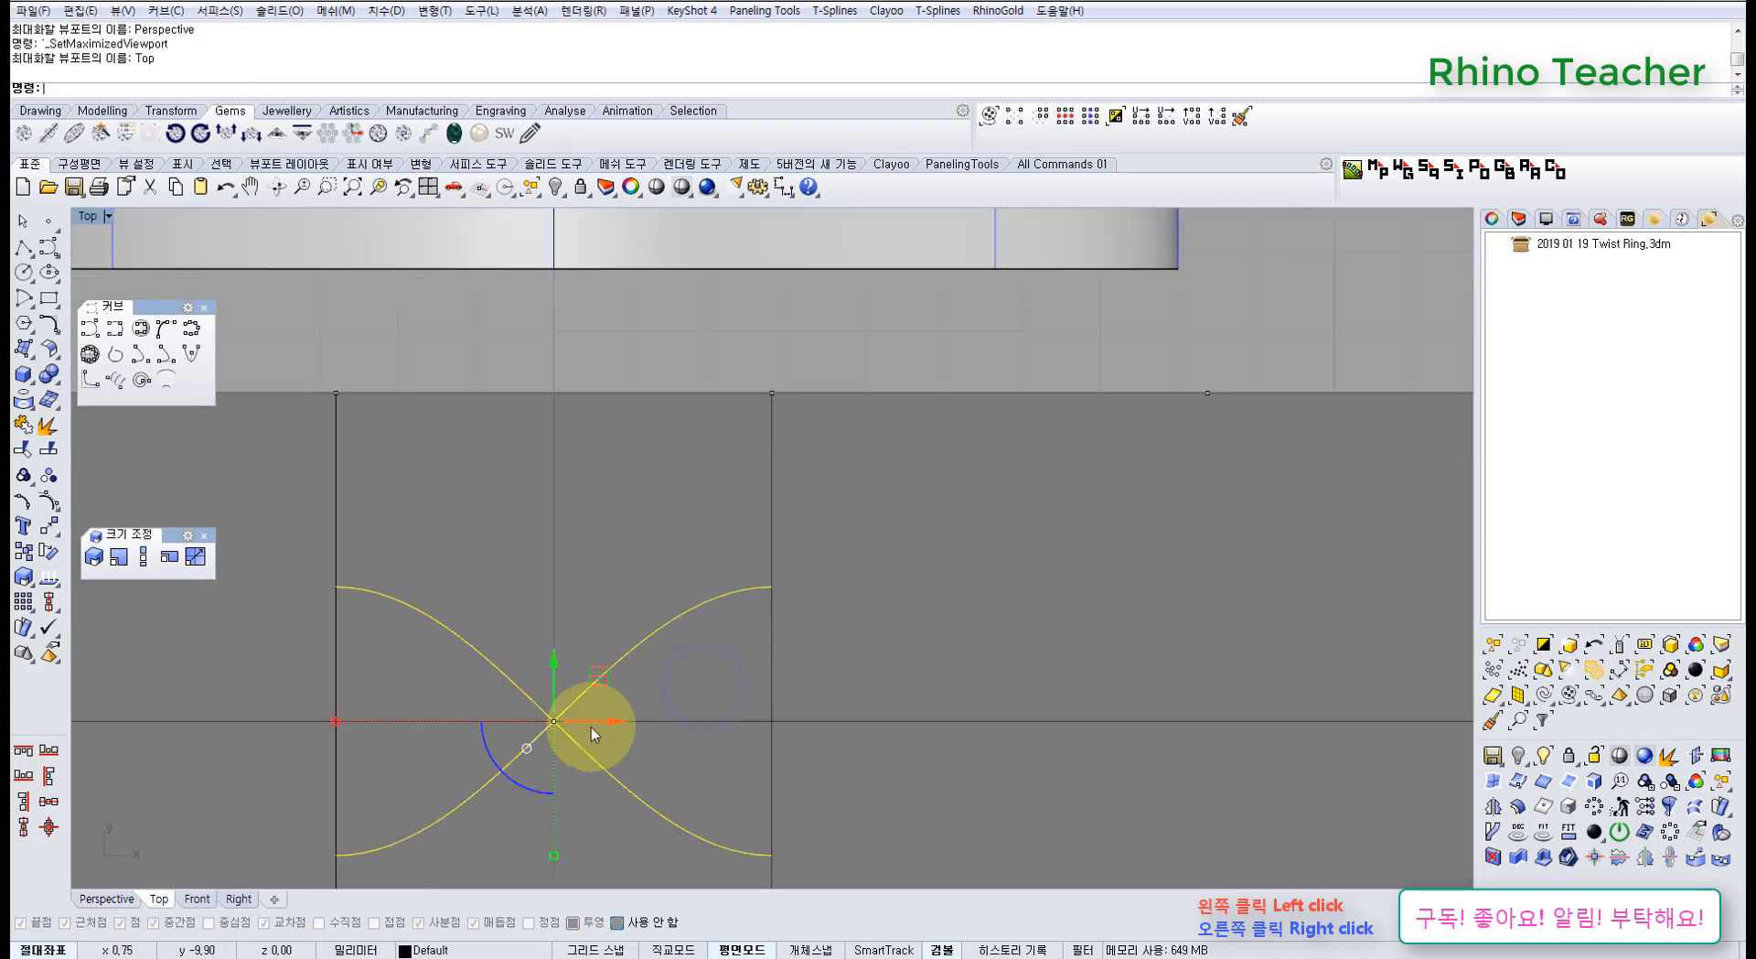
scroll(591, 726, "down", 8)
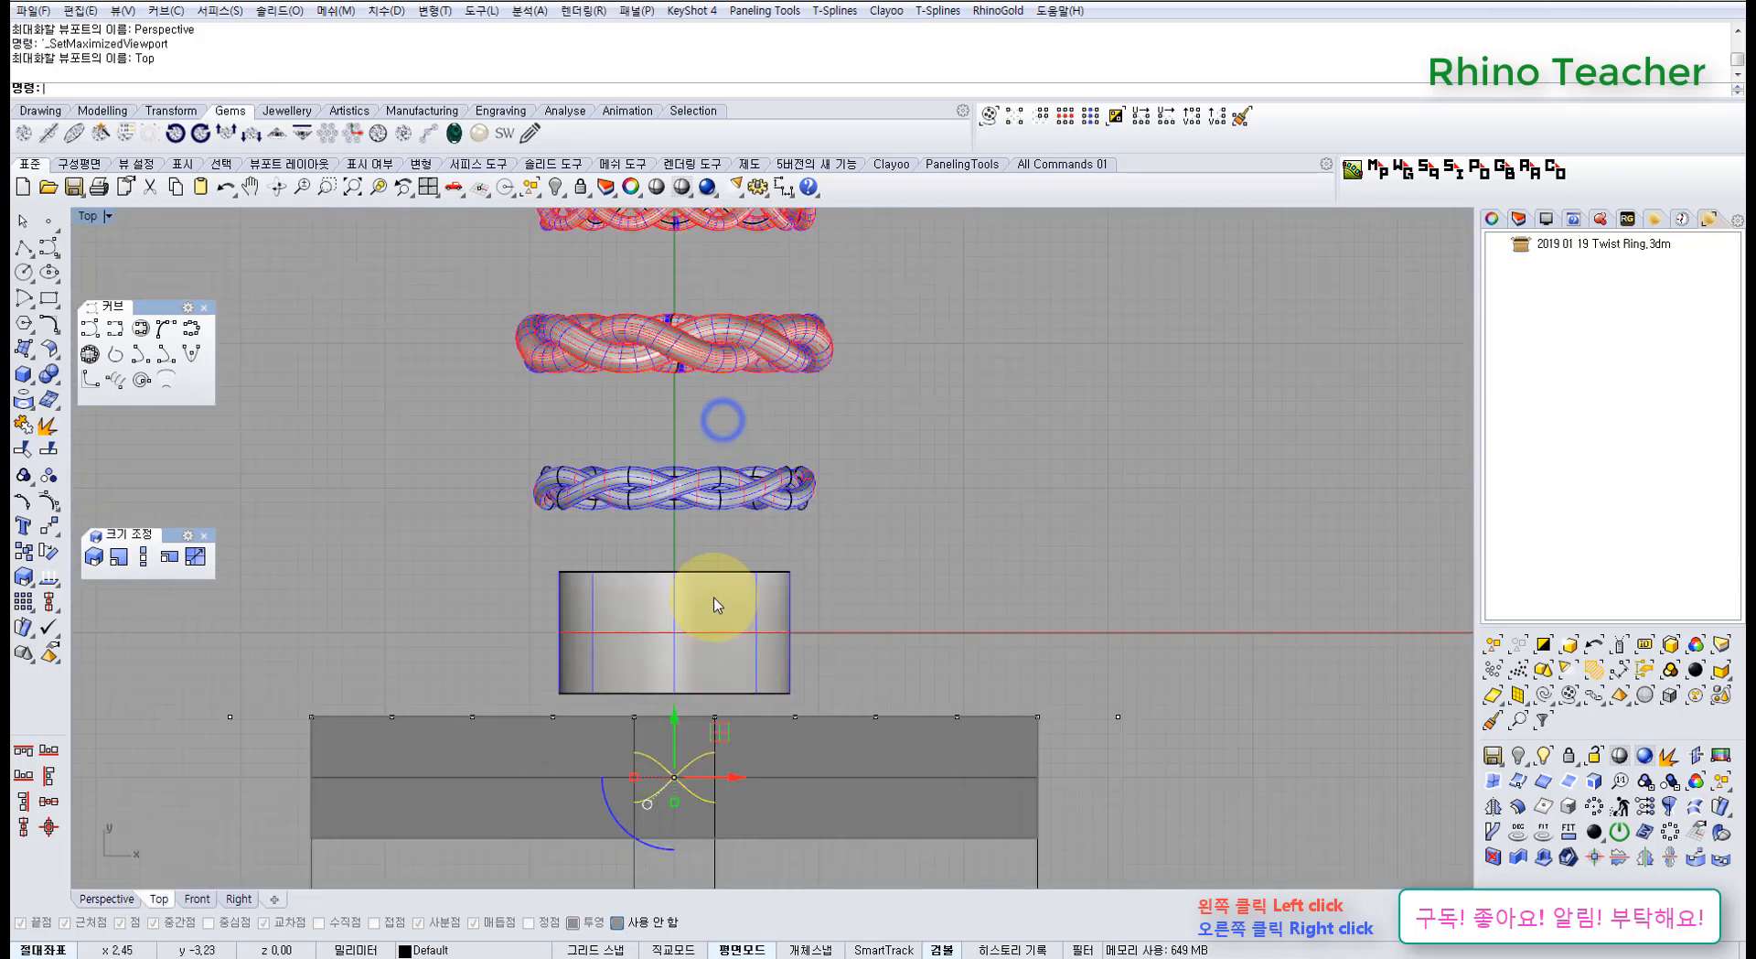
scroll(700, 769, "up", 8)
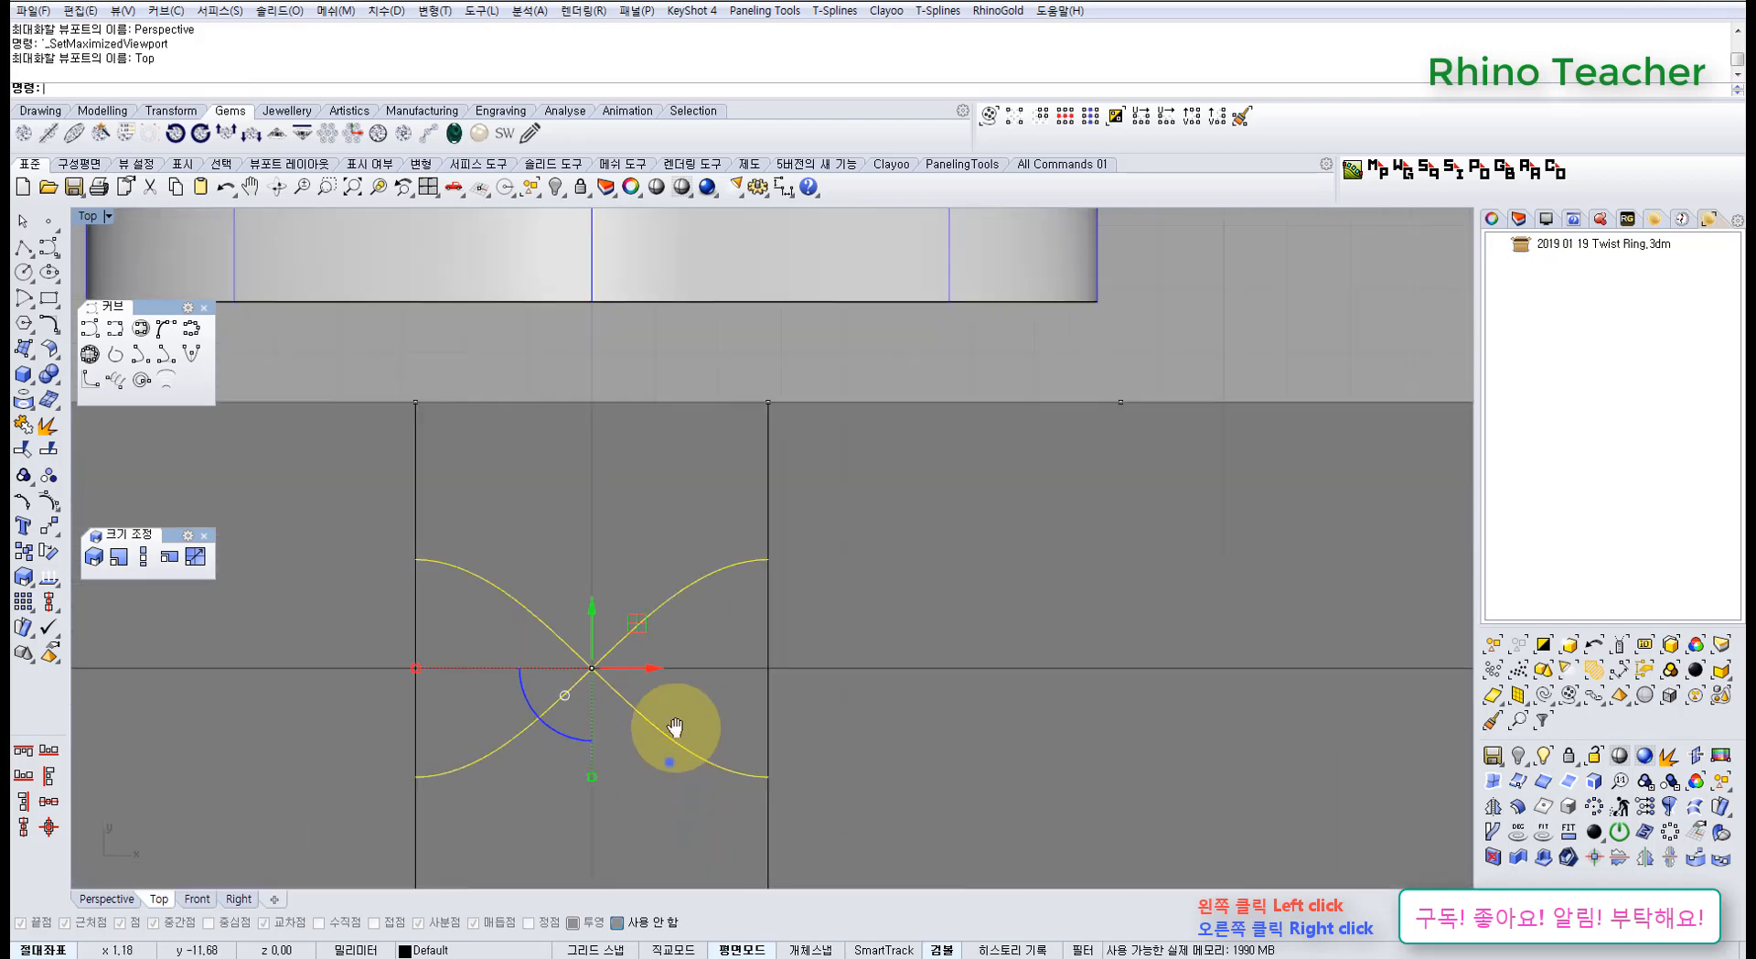
right_click_drag(675, 727, 691, 635)
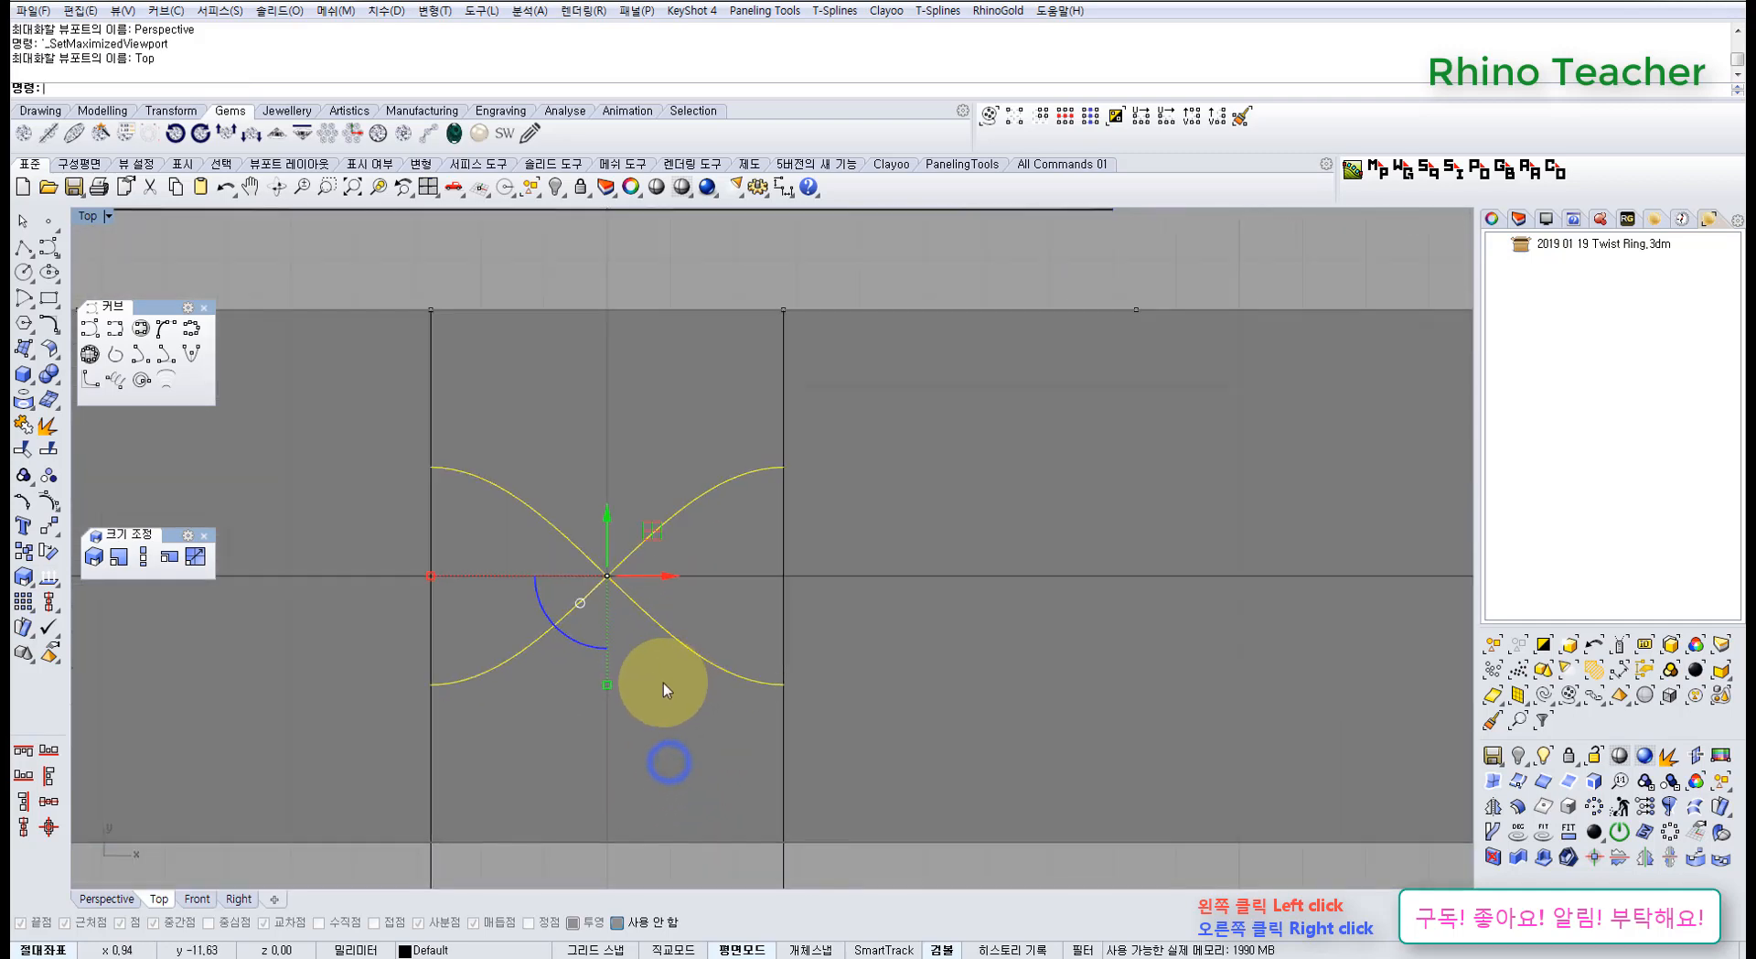
left_click(18, 375)
left_click(88, 430)
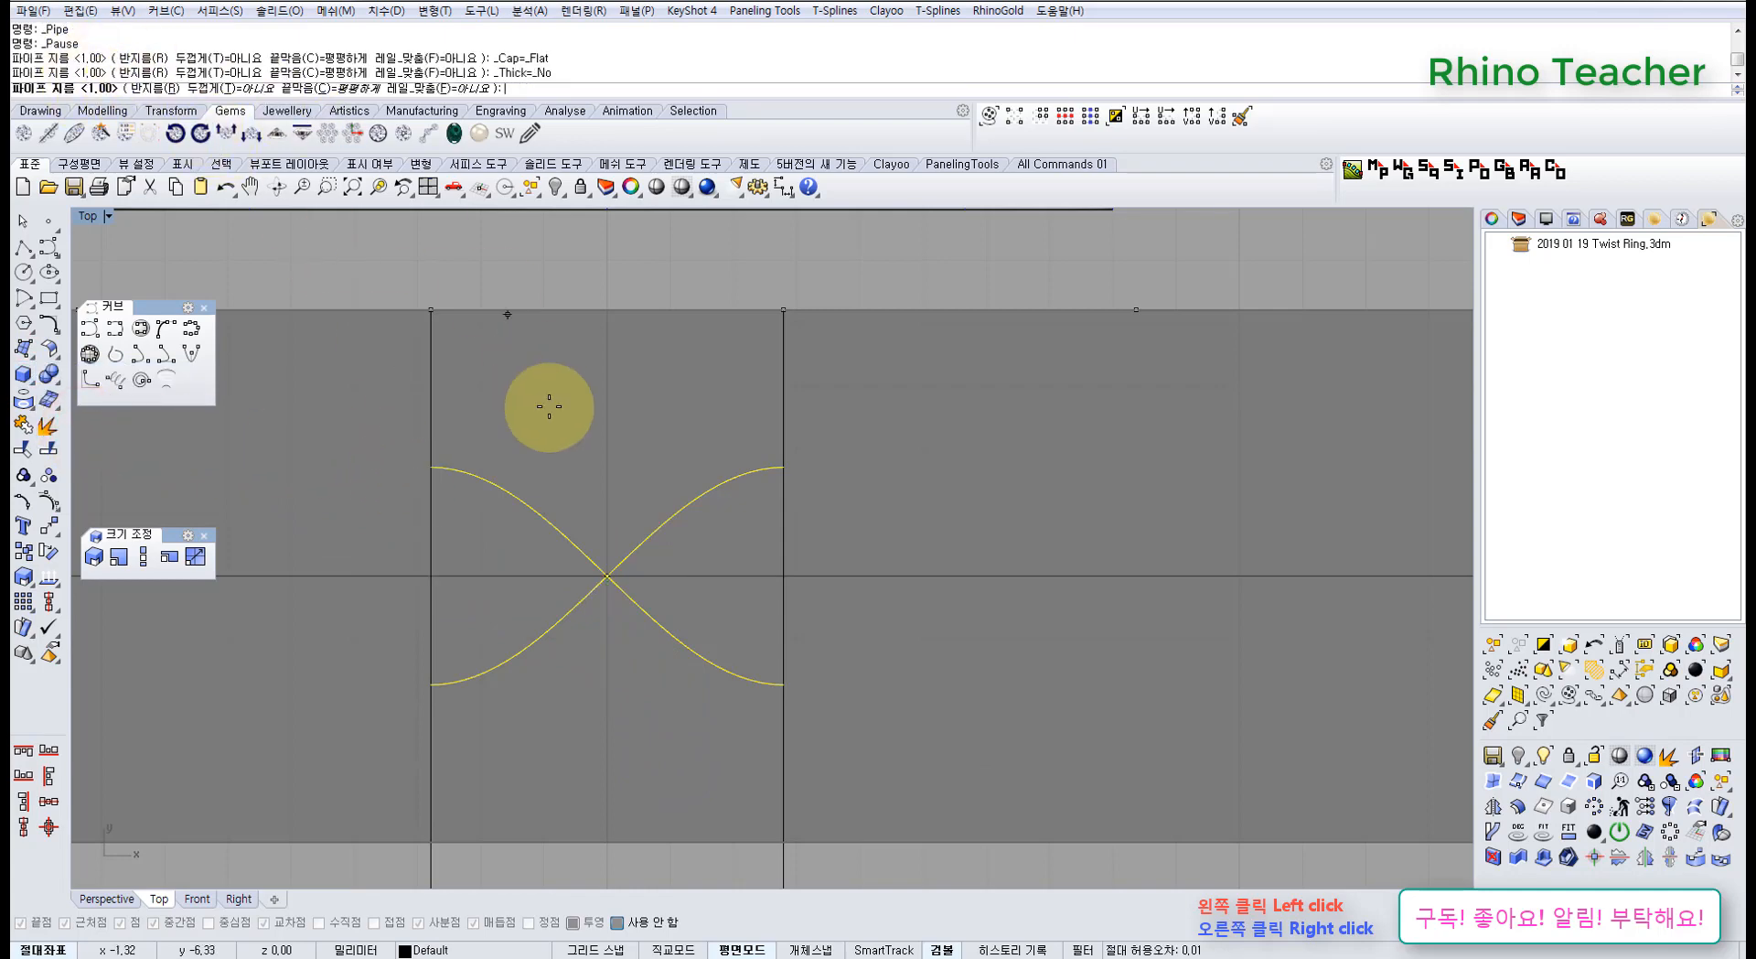
key("Return")
left_click(556, 758)
Copy the two crossing pipes one unit to the left so the copy joins the original pair end to end
left_click(498, 683)
left_click(512, 477)
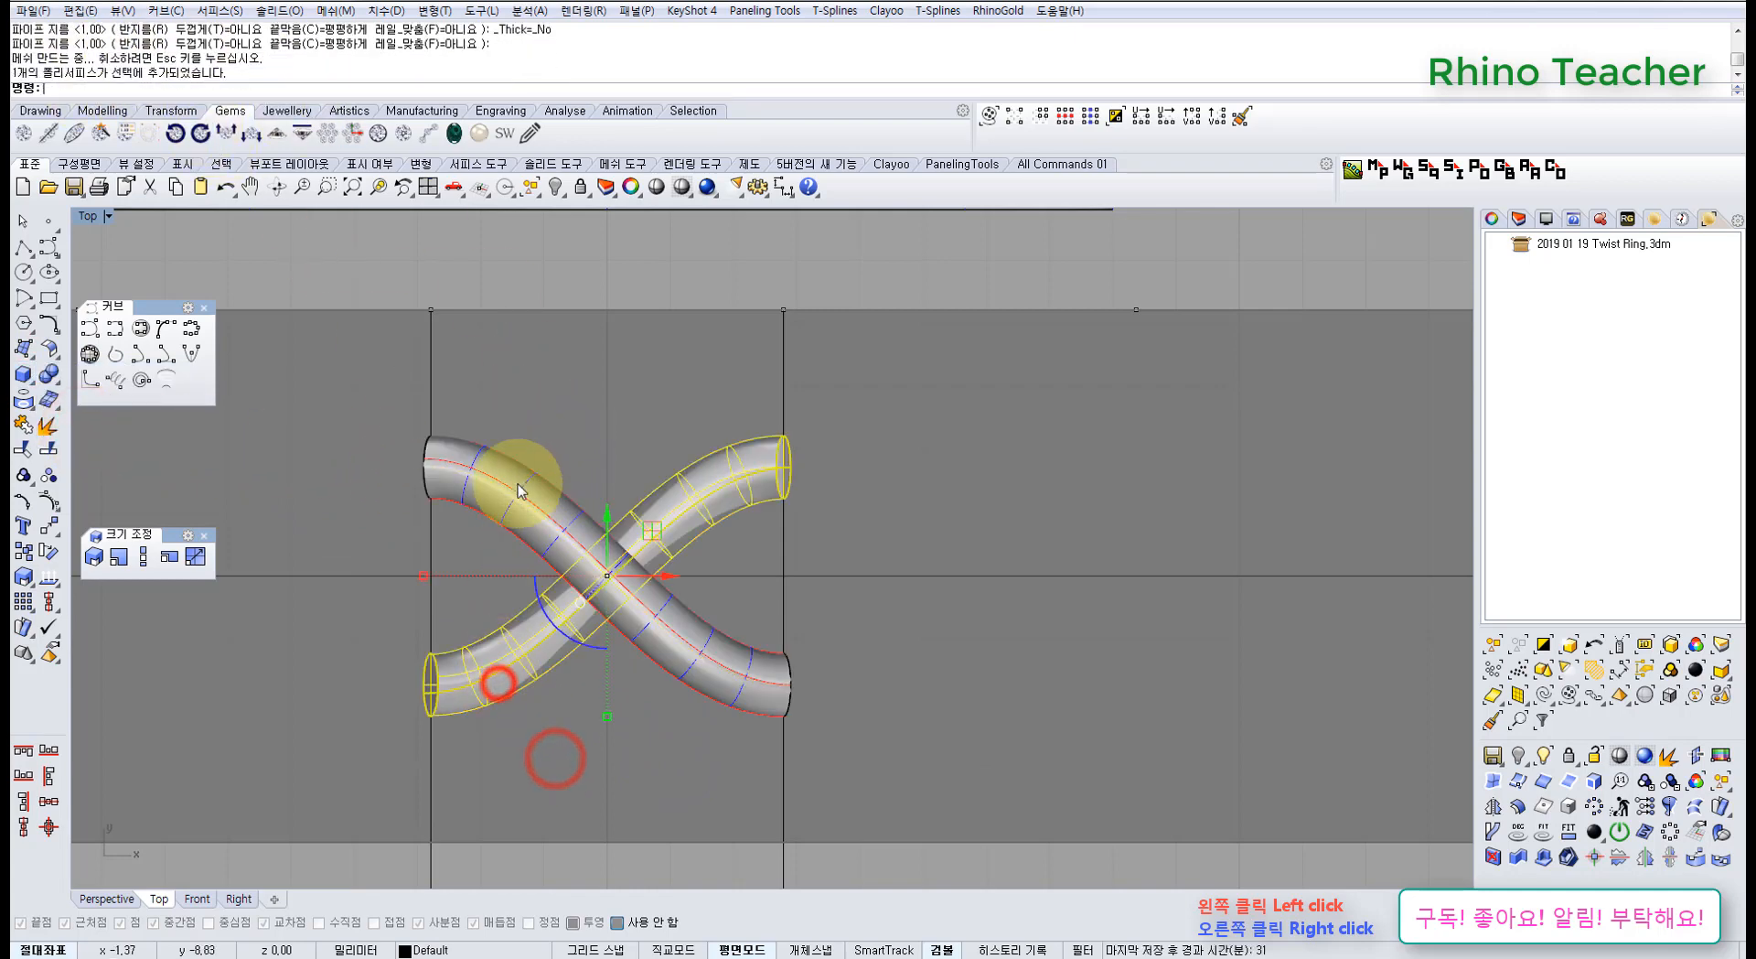
right_click_drag(556, 599, 582, 610, "ctrl")
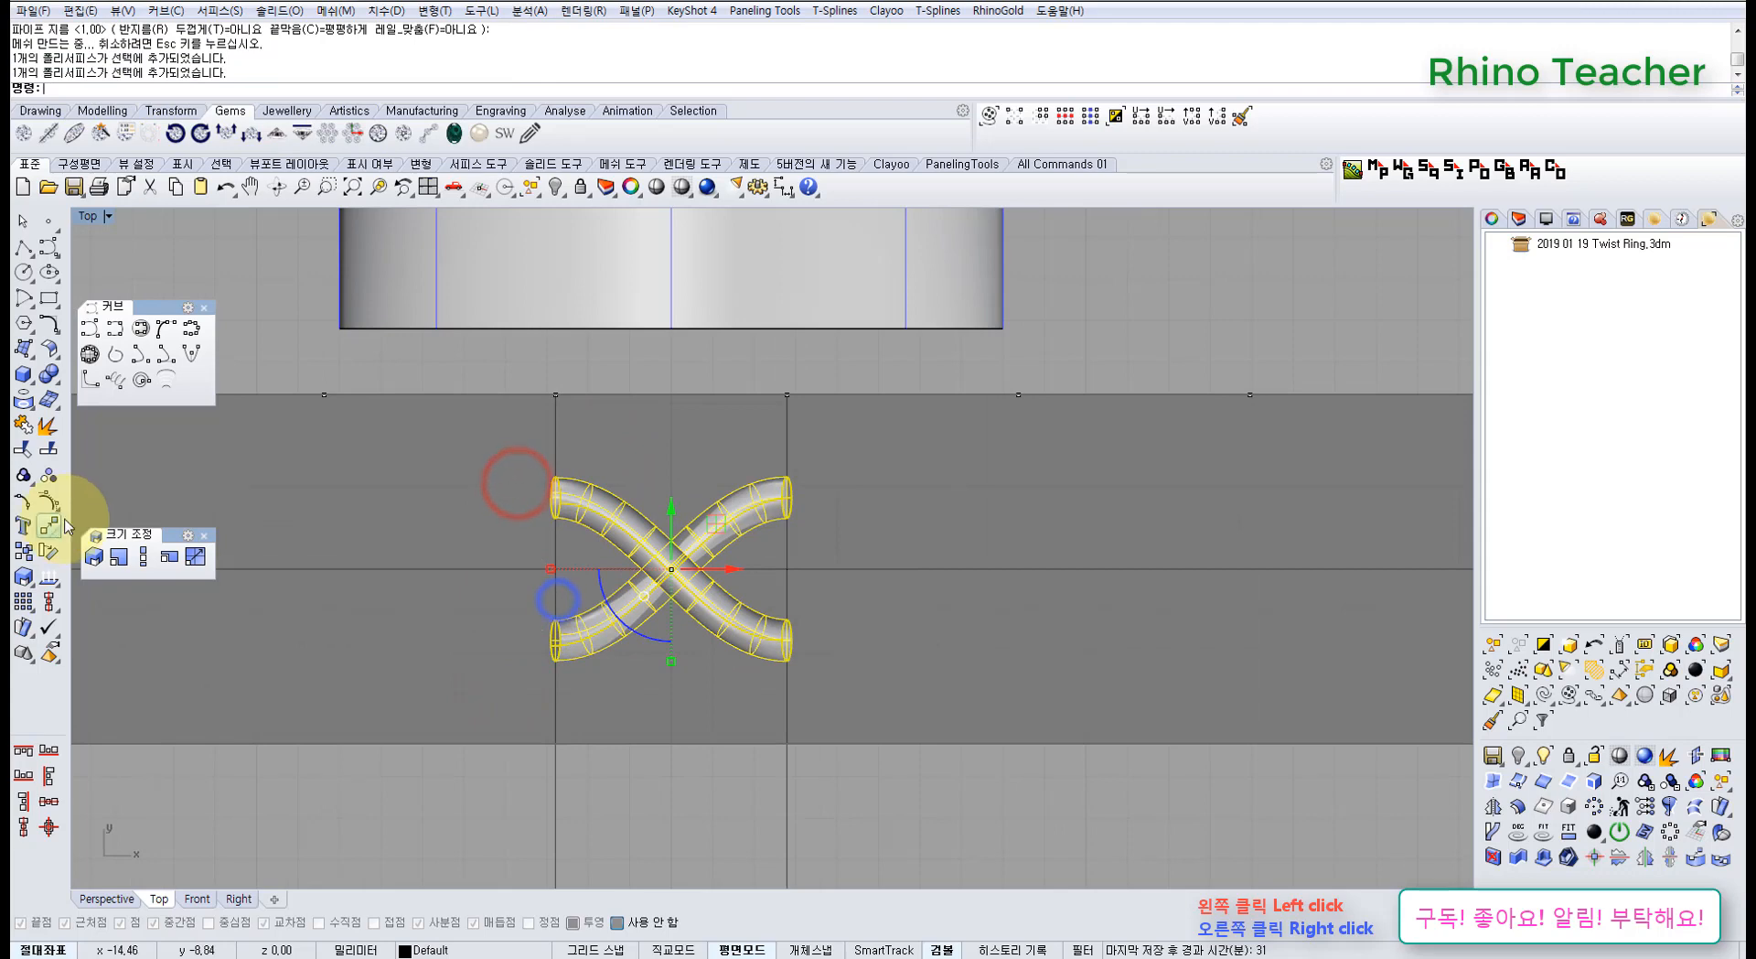
left_click(23, 550)
scroll(785, 640, "up", 3)
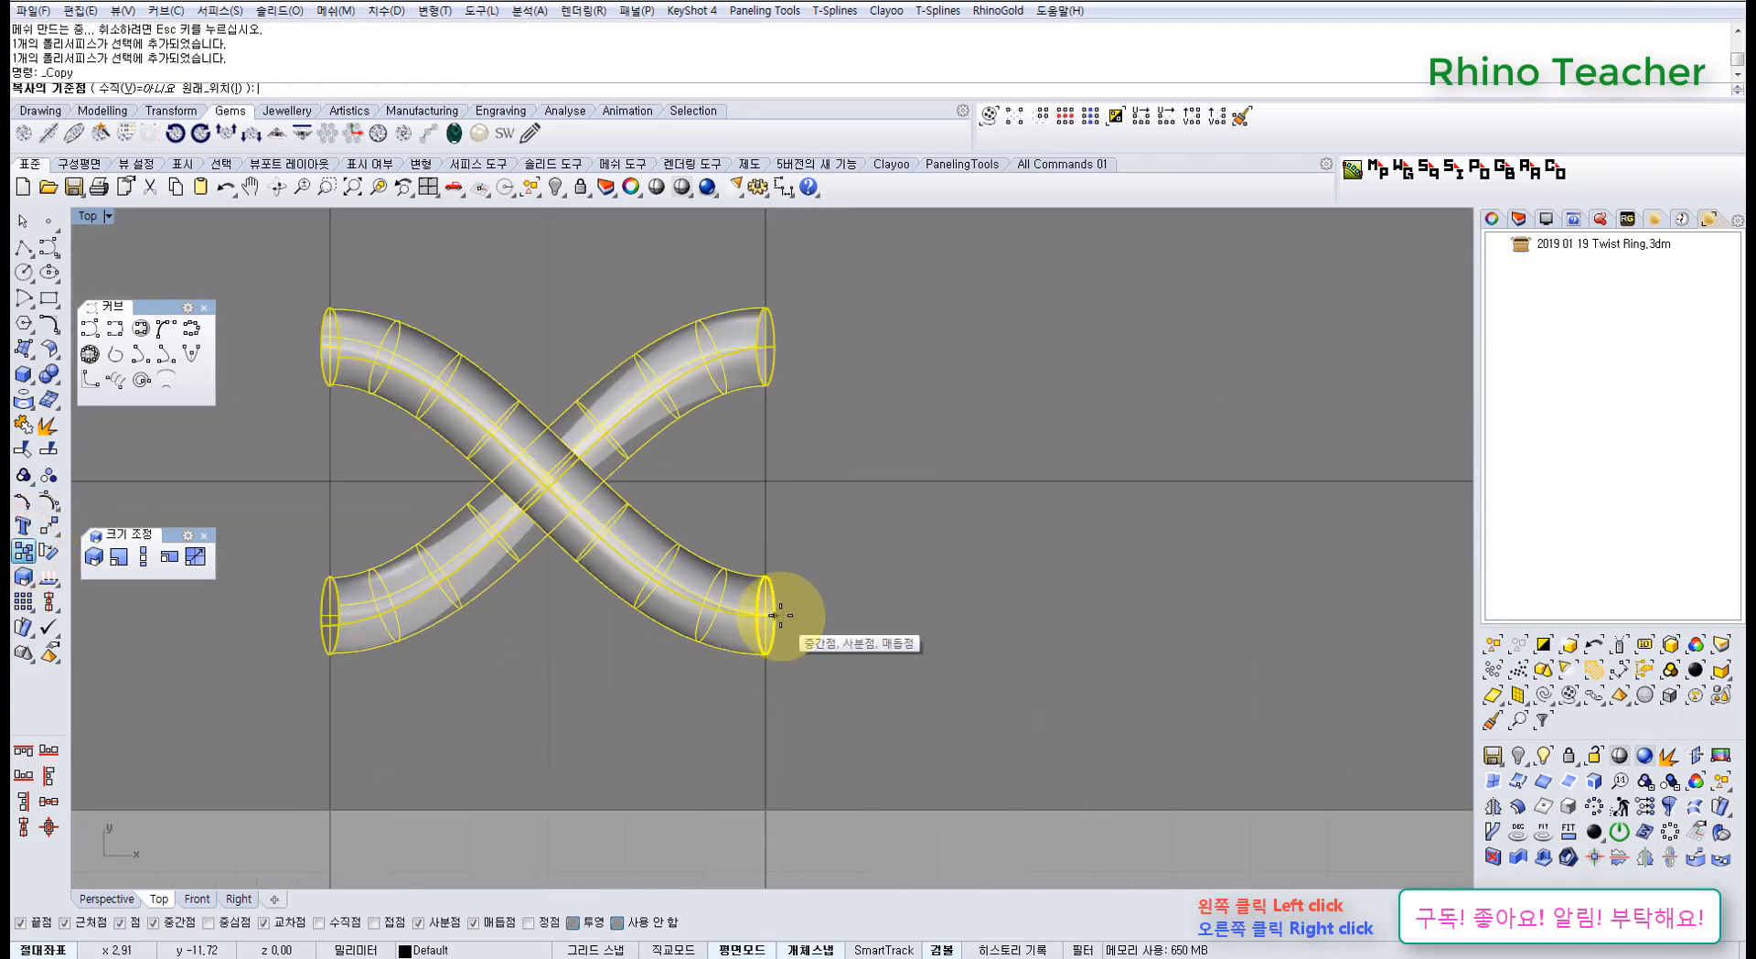
left_click(780, 615)
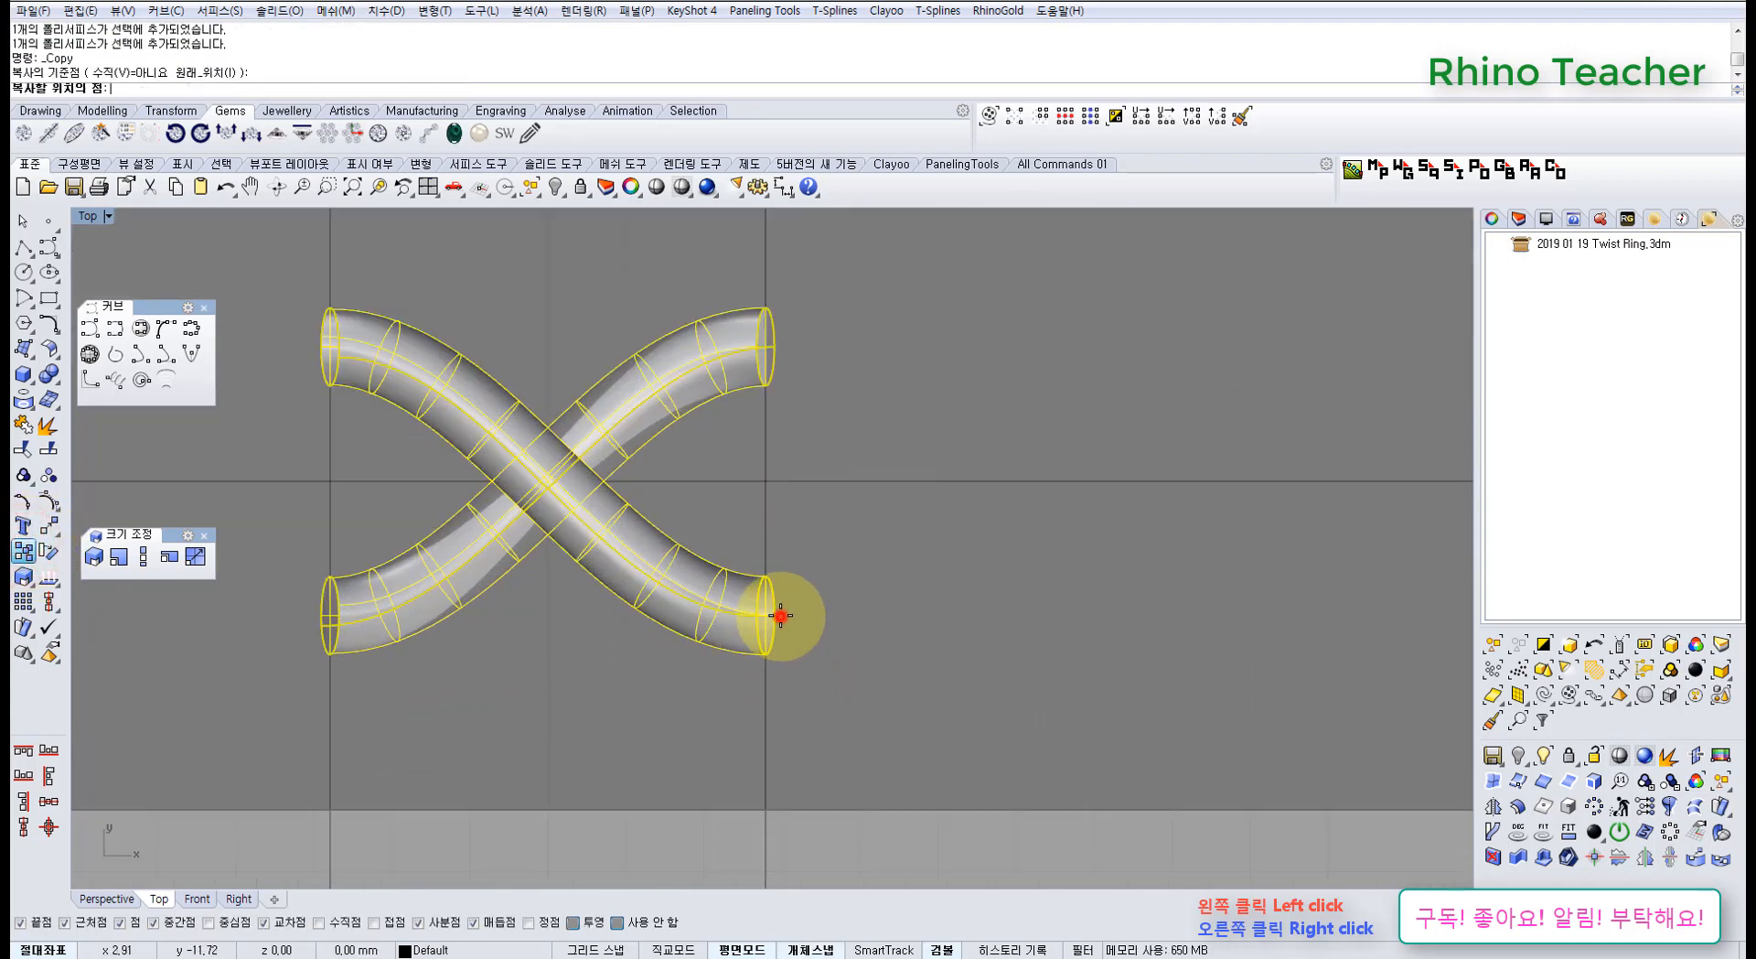
left_click(339, 615)
key("Return")
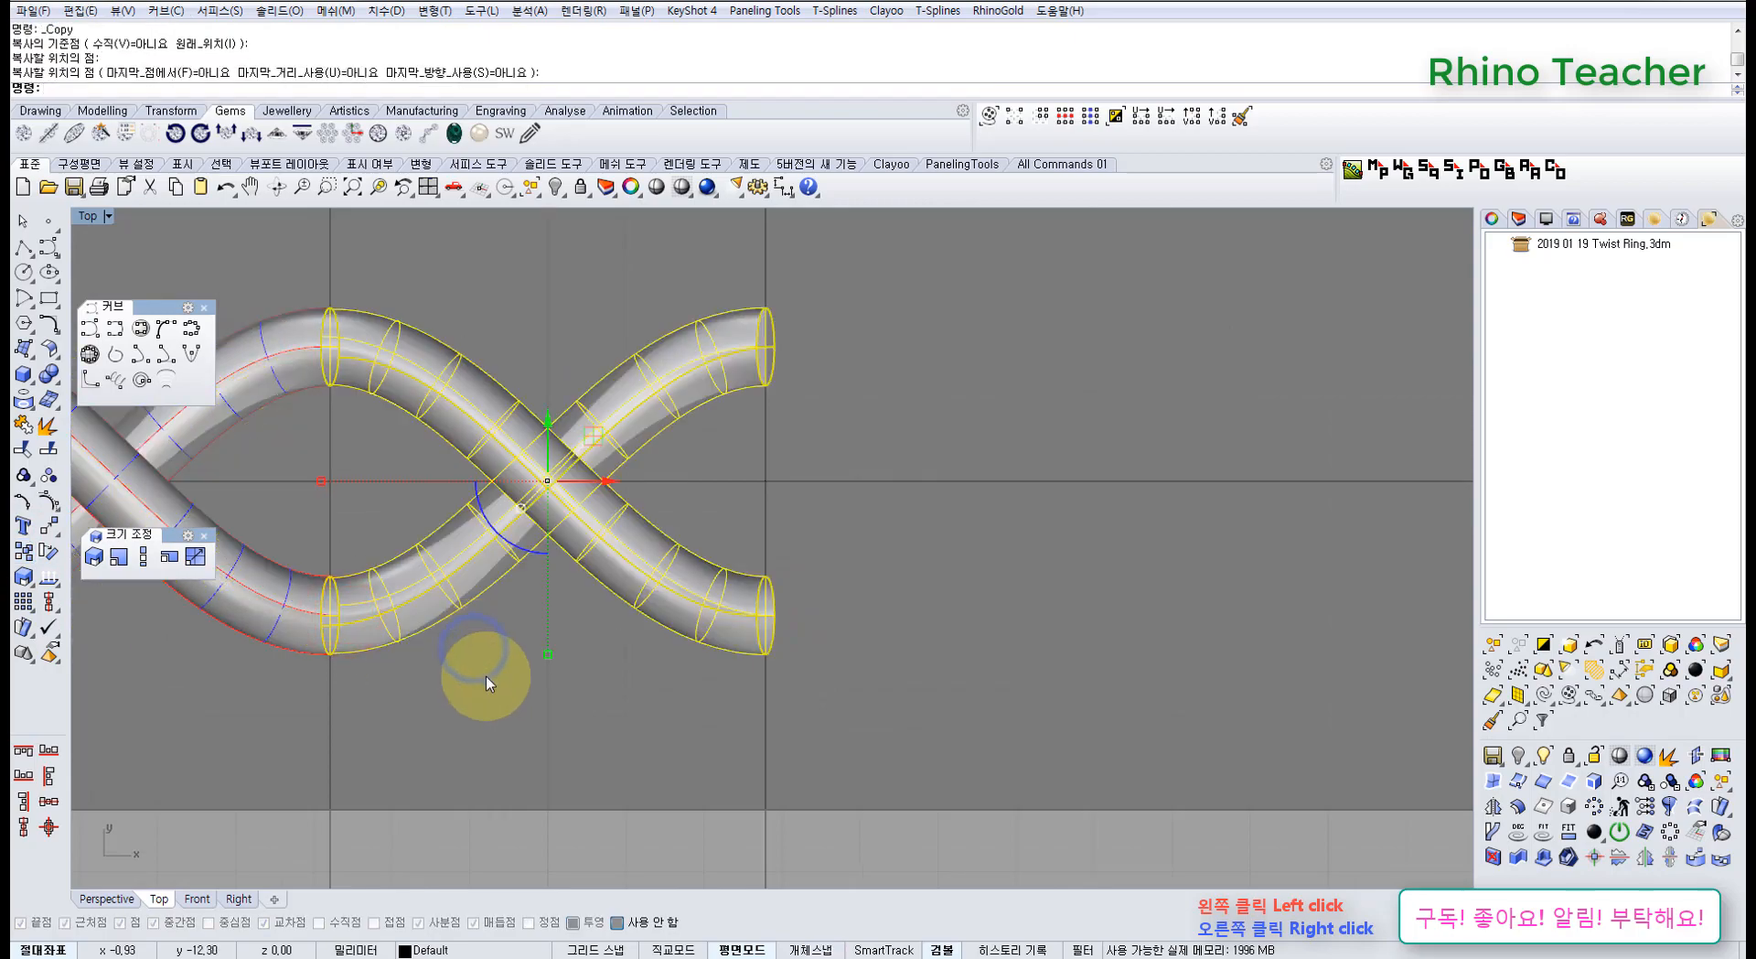
Inspect the joined pipes in the Perspective view and delete all of them
key("ctrl+F3")
key("ctrl+F4")
key("Escape")
mouse_move(505, 604)
right_mouse_down()
mouse_move(567, 489)
mouse_move(599, 462)
mouse_move(670, 452)
mouse_move(588, 451)
mouse_move(580, 588)
mouse_move(509, 580)
right_mouse_up()
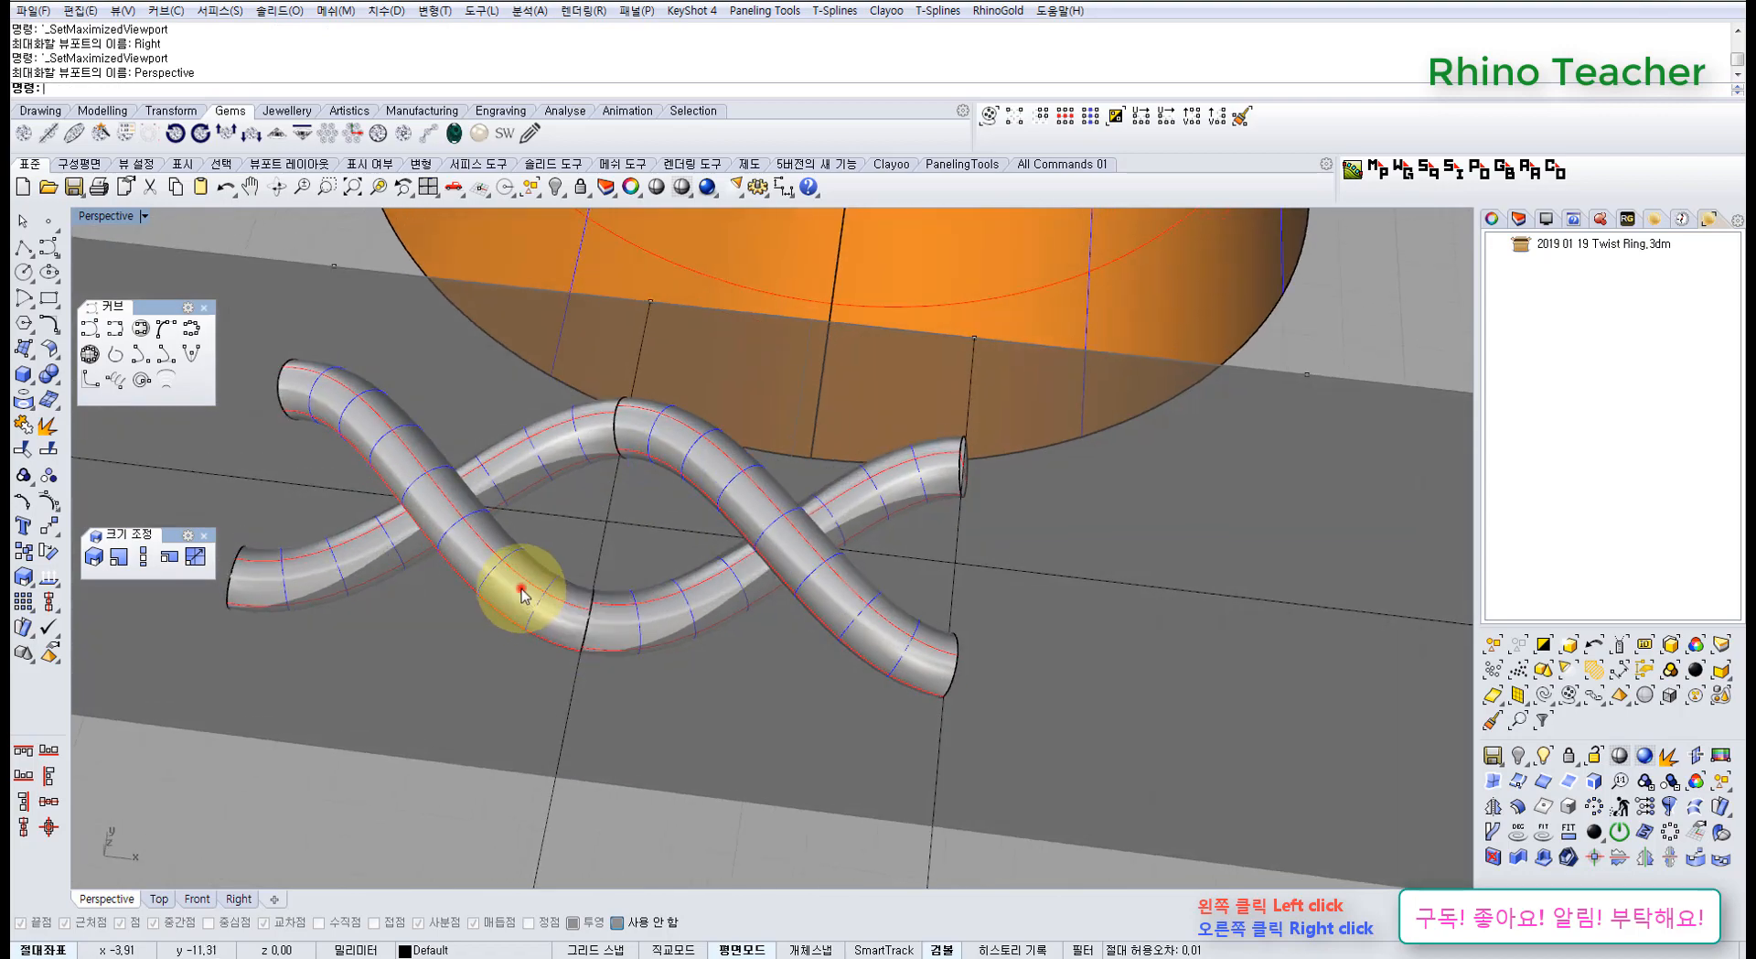
left_click(520, 588)
left_click(533, 444, "shift")
scroll(640, 521, "down", 5)
right_click_drag(662, 535, 759, 577)
key("Delete")
left_click(702, 632)
key("Delete")
Delete the two crossing curves between the guide lines on the flat strip
left_click(677, 537)
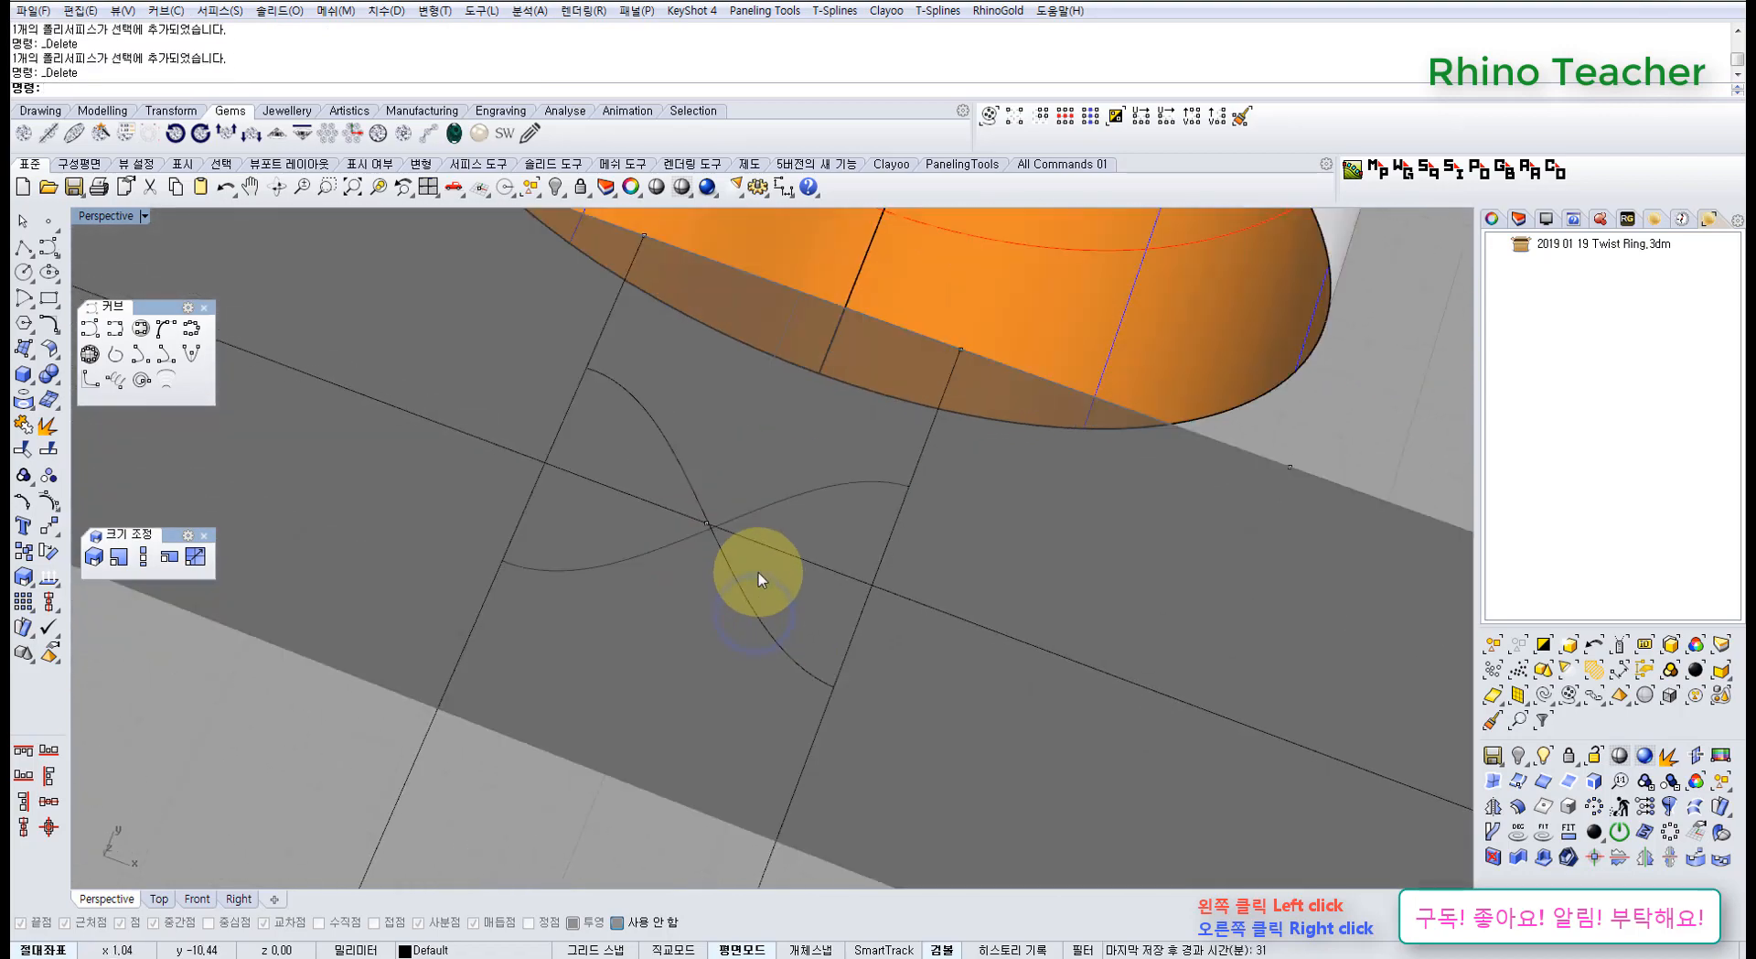
left_click_drag(613, 562, 611, 562)
right_click_drag(624, 631, 662, 690)
key("Delete")
Delete the horizontal centre line running along the flat strip in the Top view
key("ctrl+F1")
scroll(937, 677, "up", 3)
left_click(942, 679)
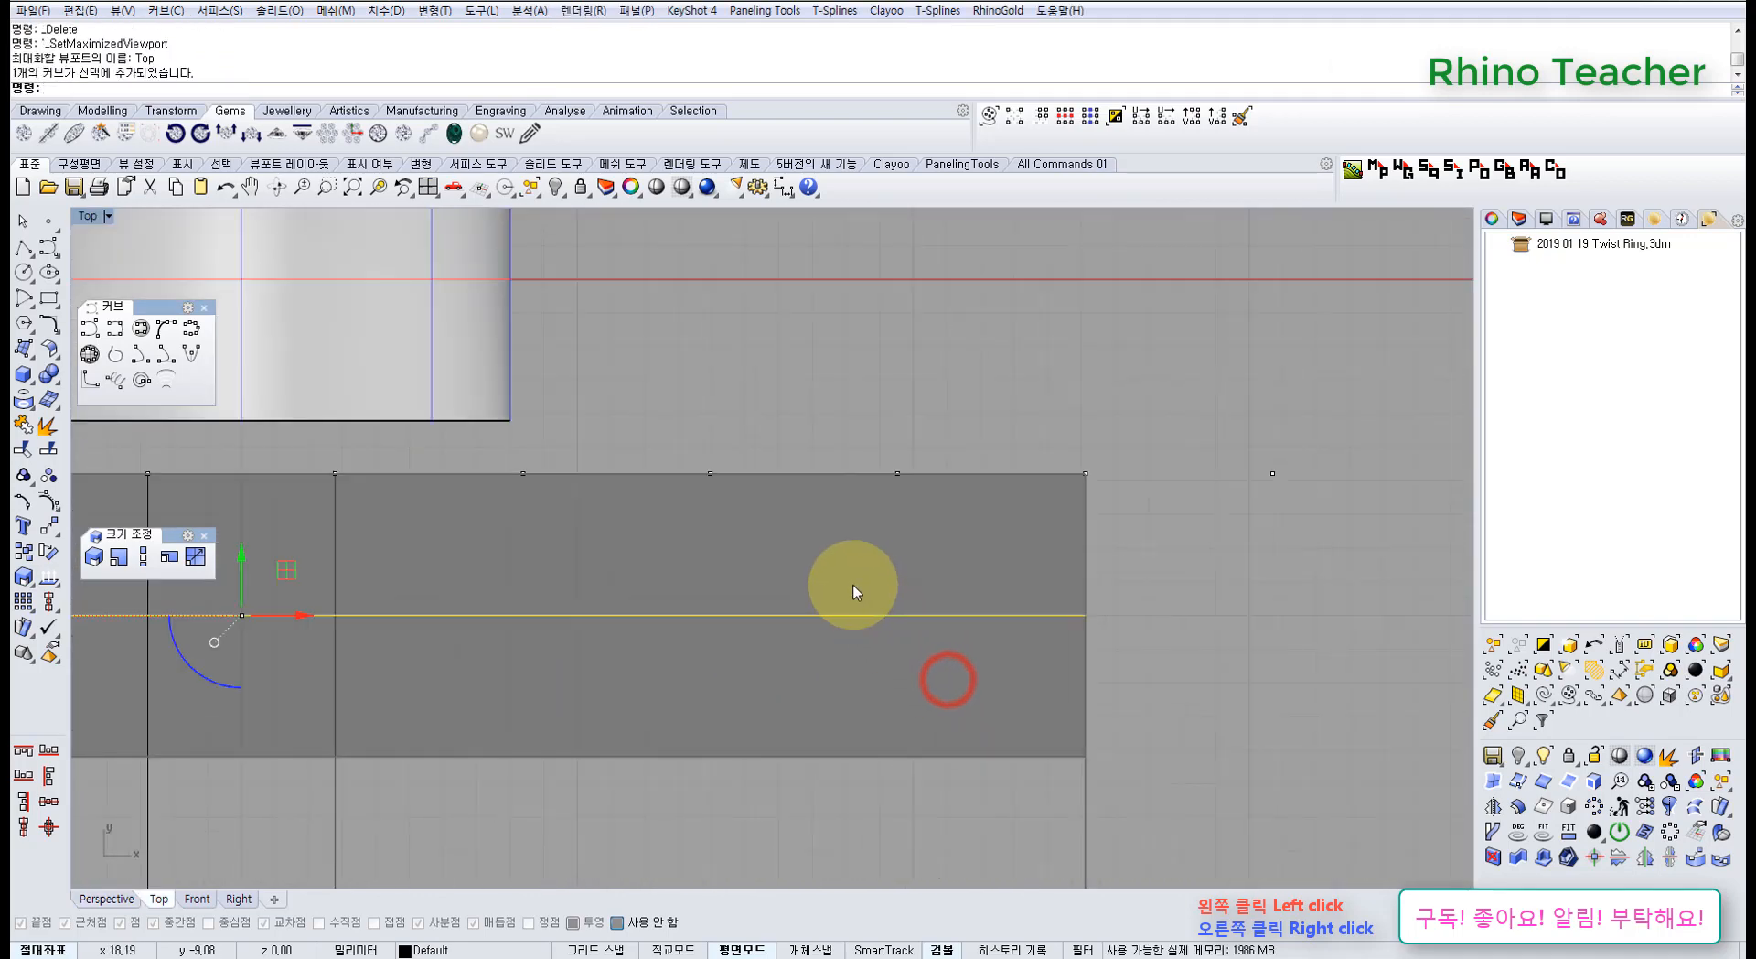
key("Delete")
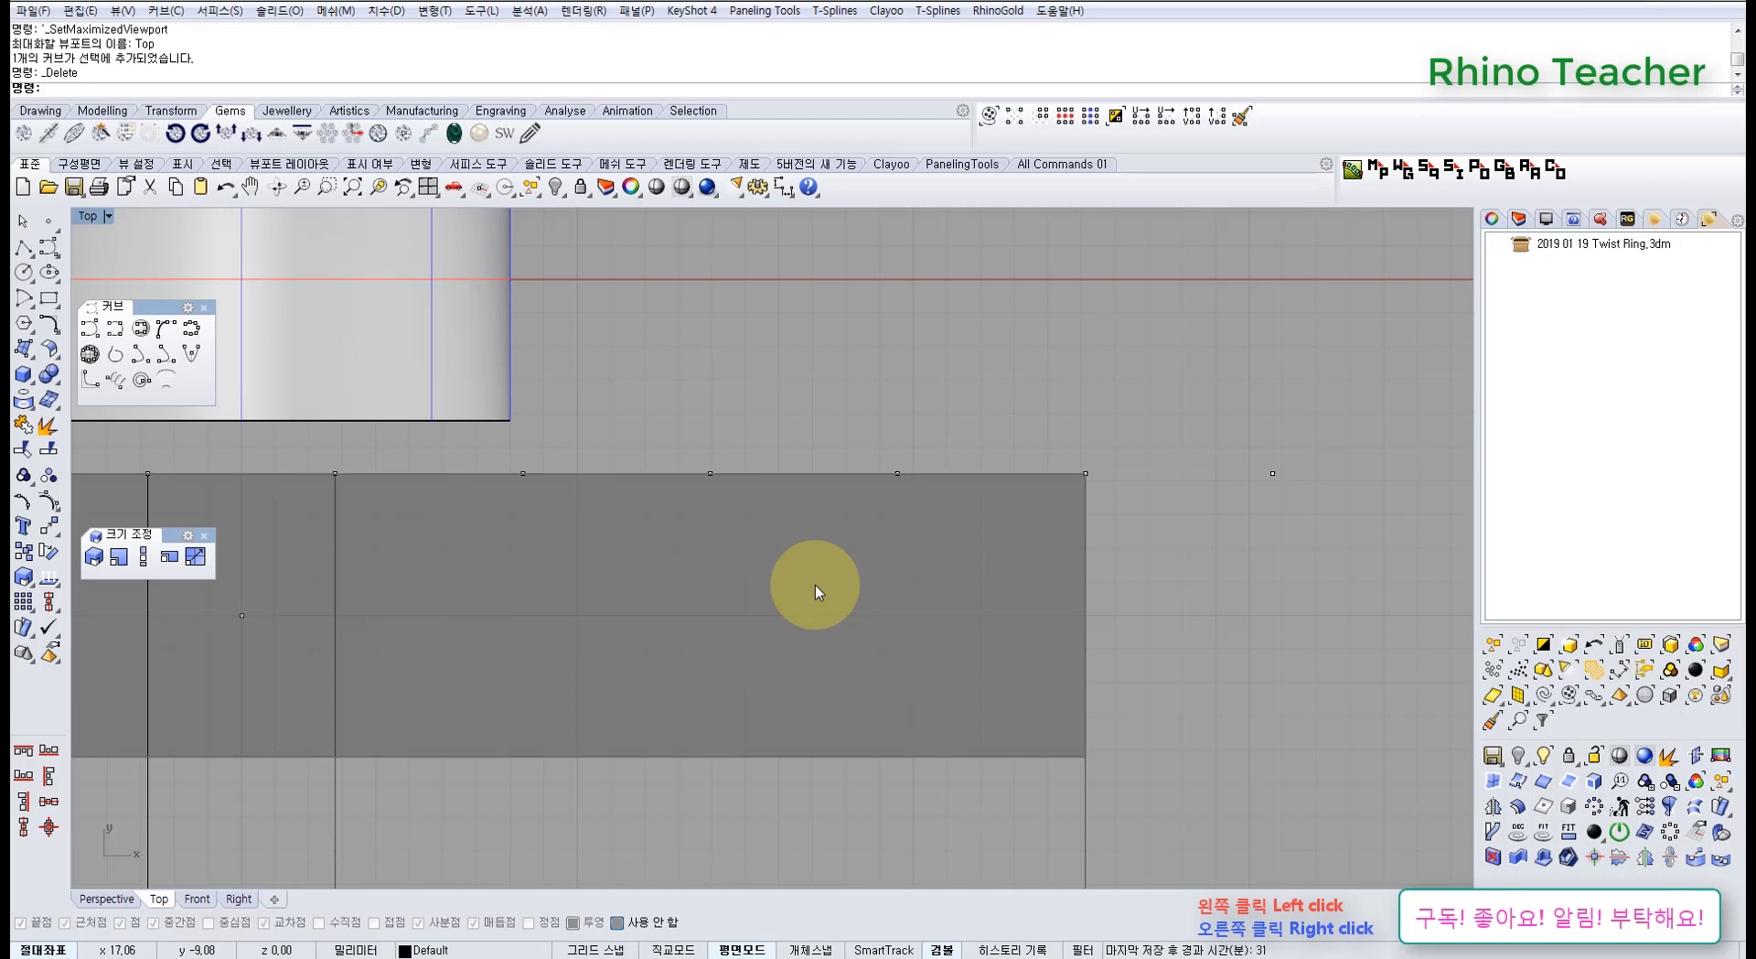
Look over the emptied strip between the guide lines and undo the deletion of the centre line
right_click_drag(667, 634, 915, 595)
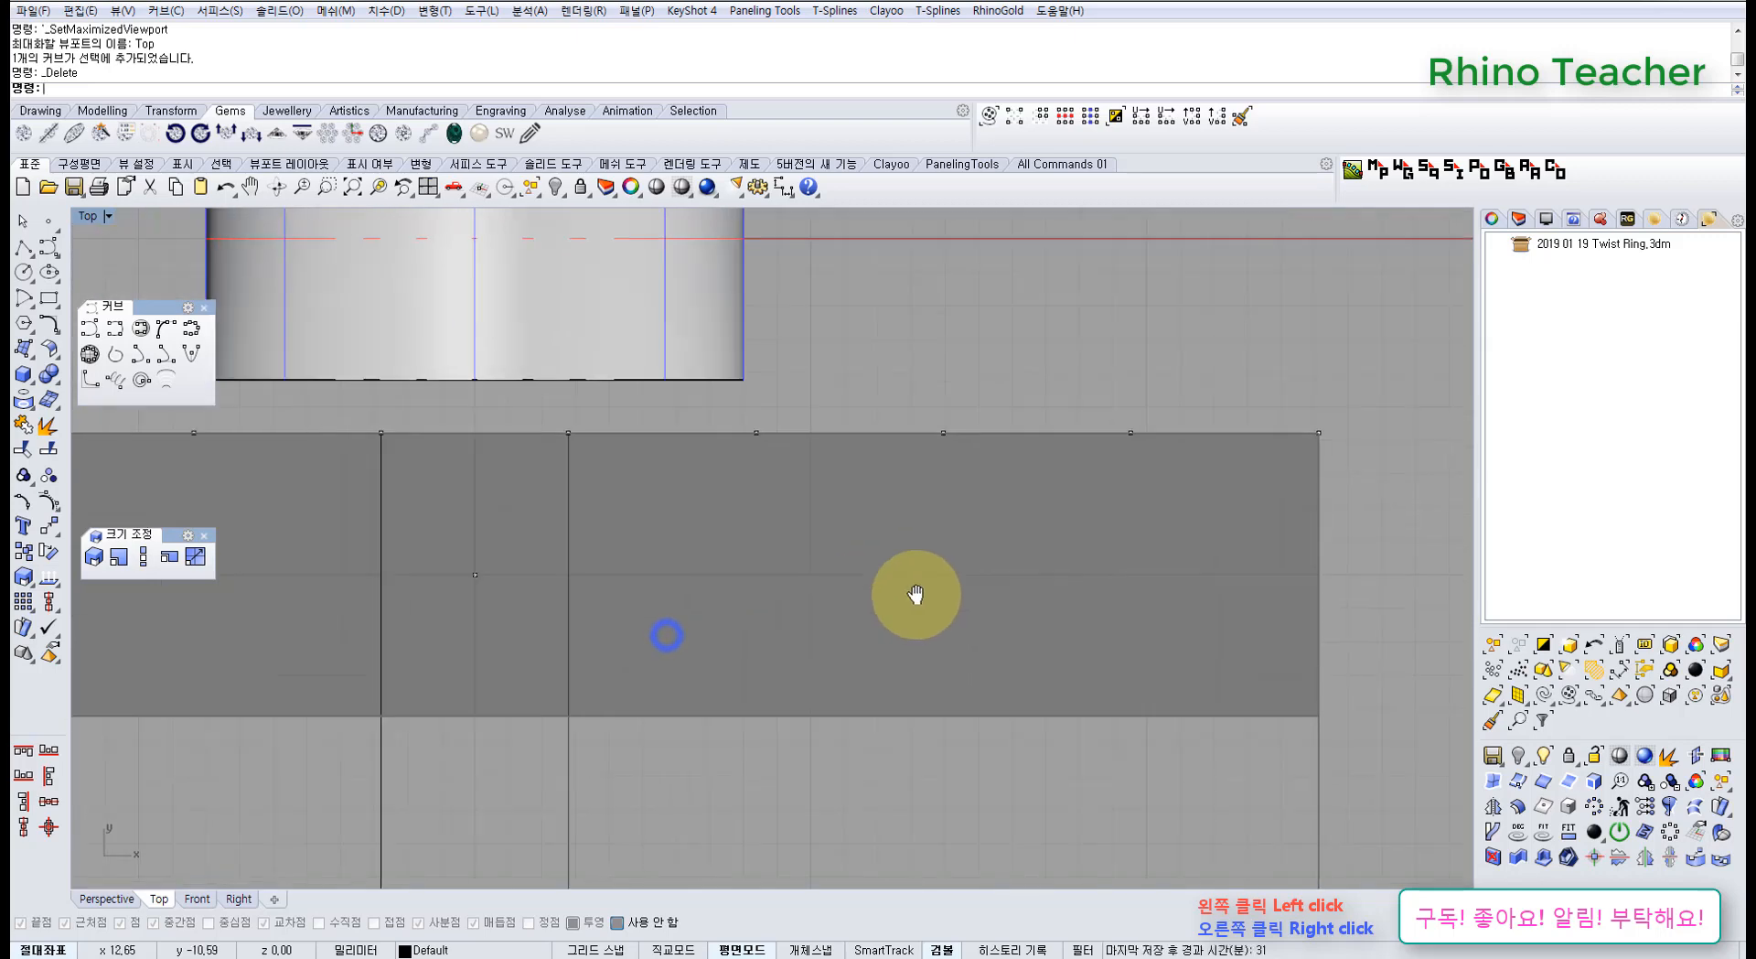
scroll(454, 588, "up", 8)
right_click_drag(455, 600, 518, 619)
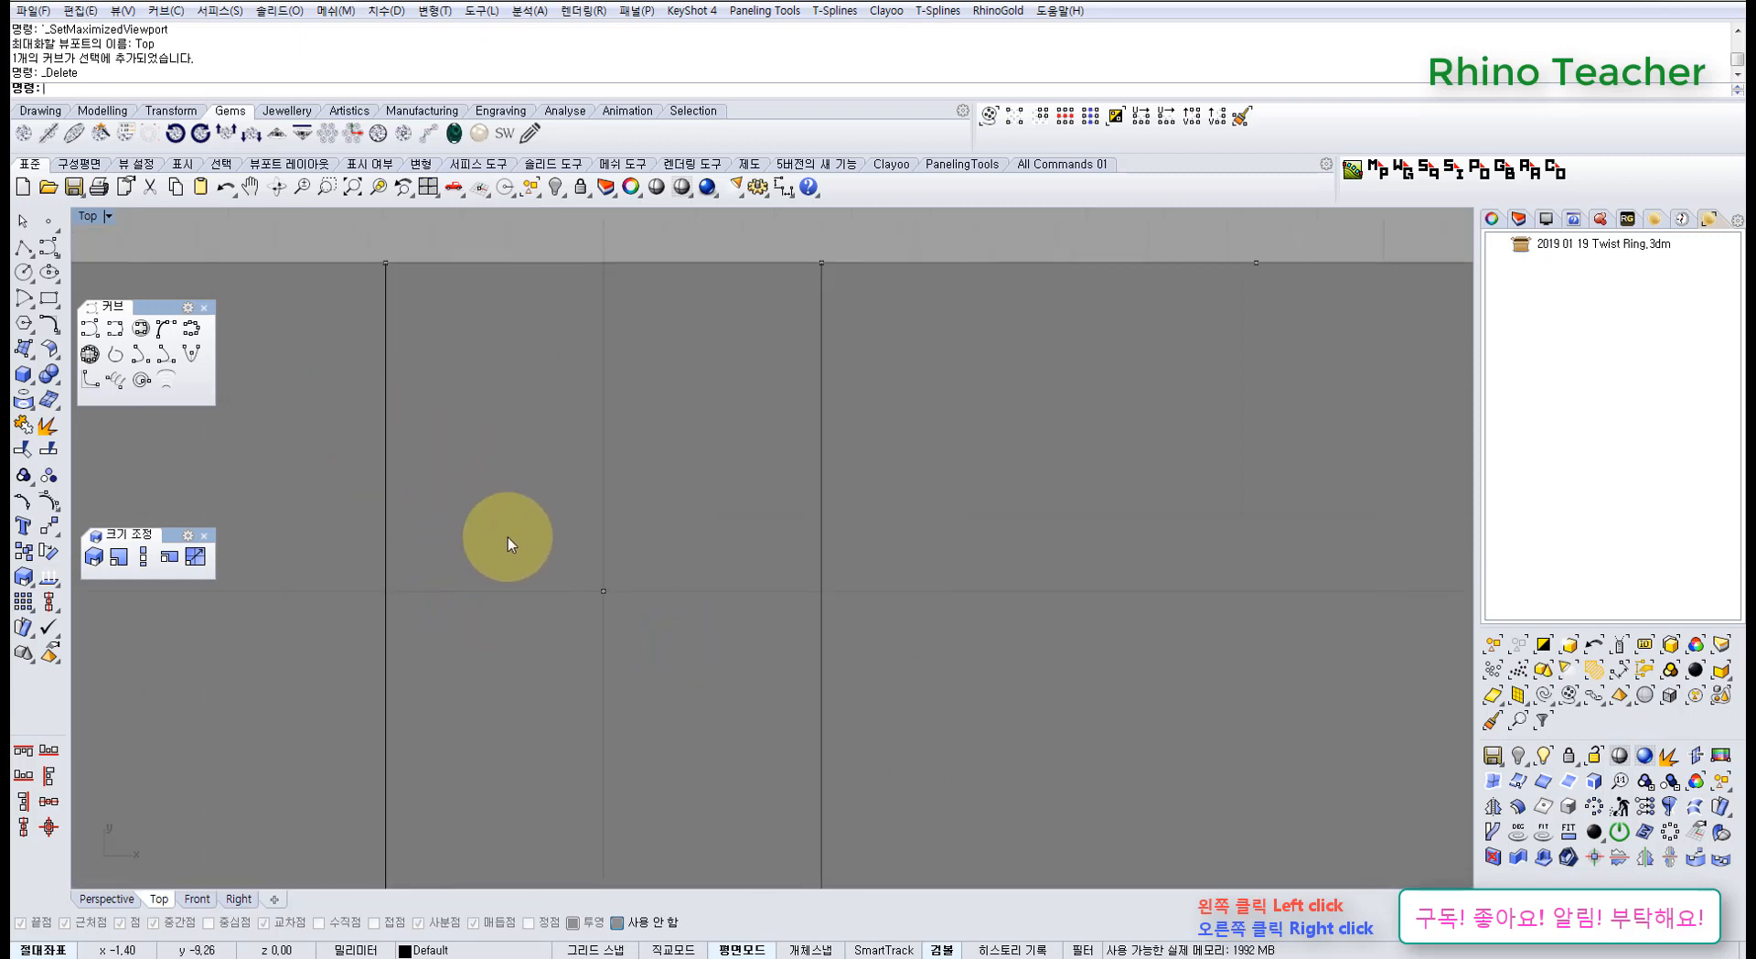
scroll(607, 549, "down", 6)
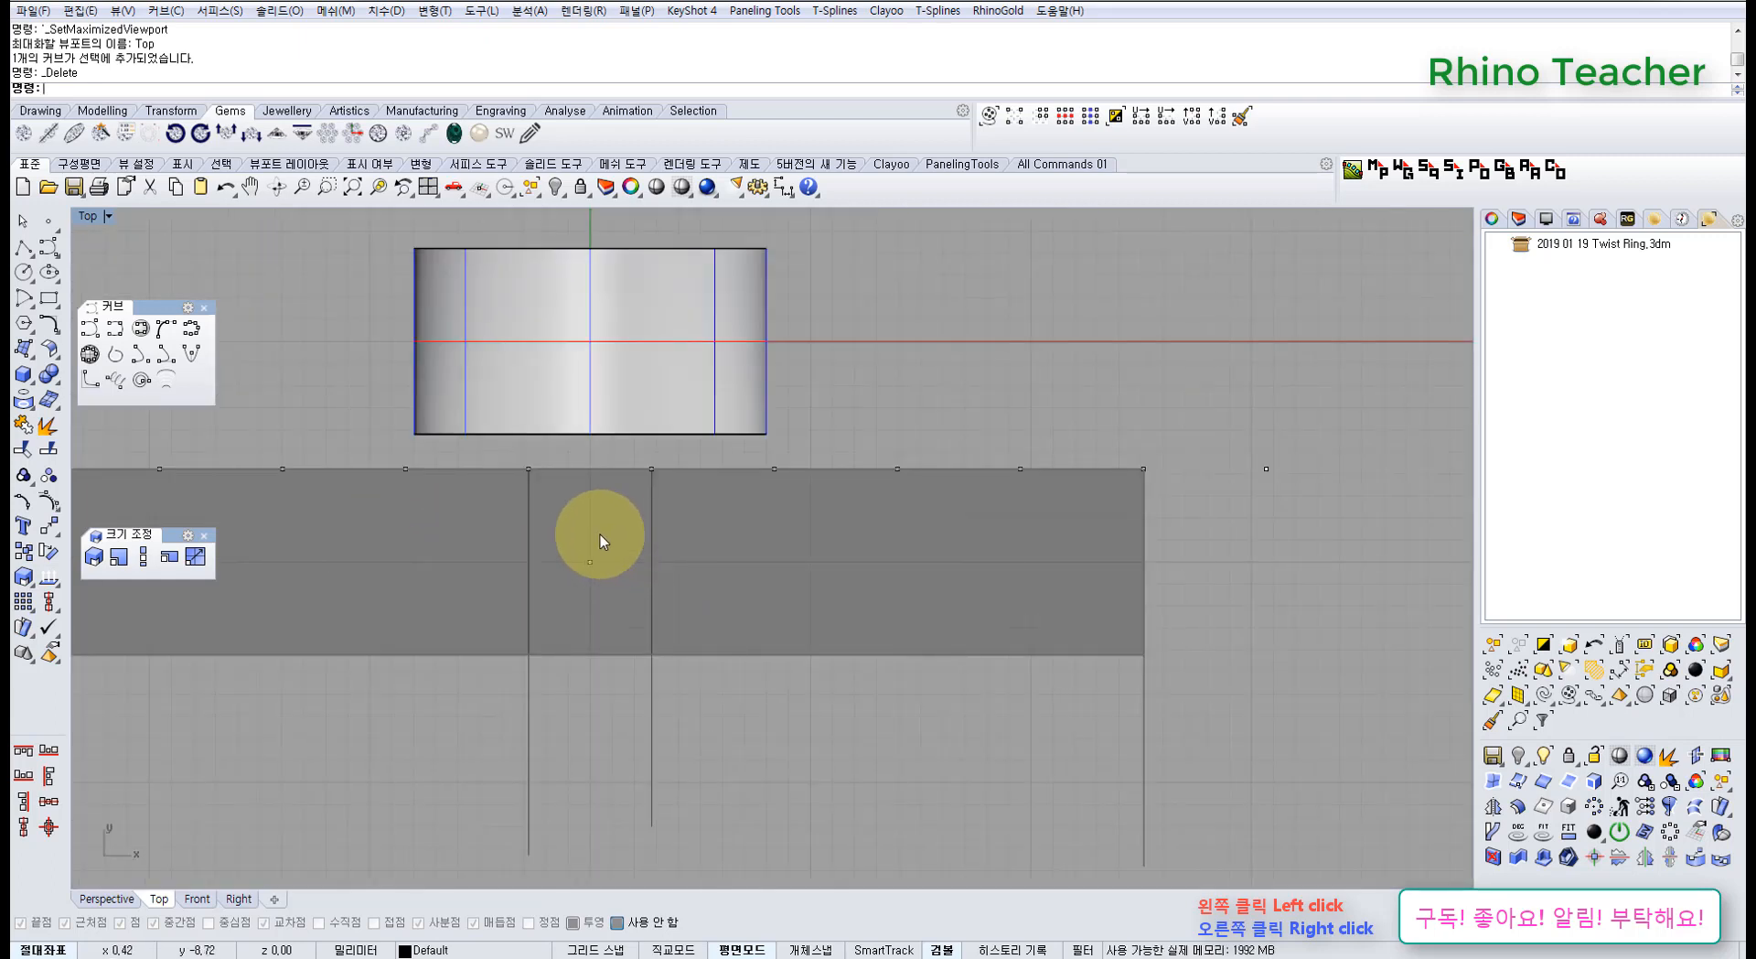
scroll(580, 541, "up", 5)
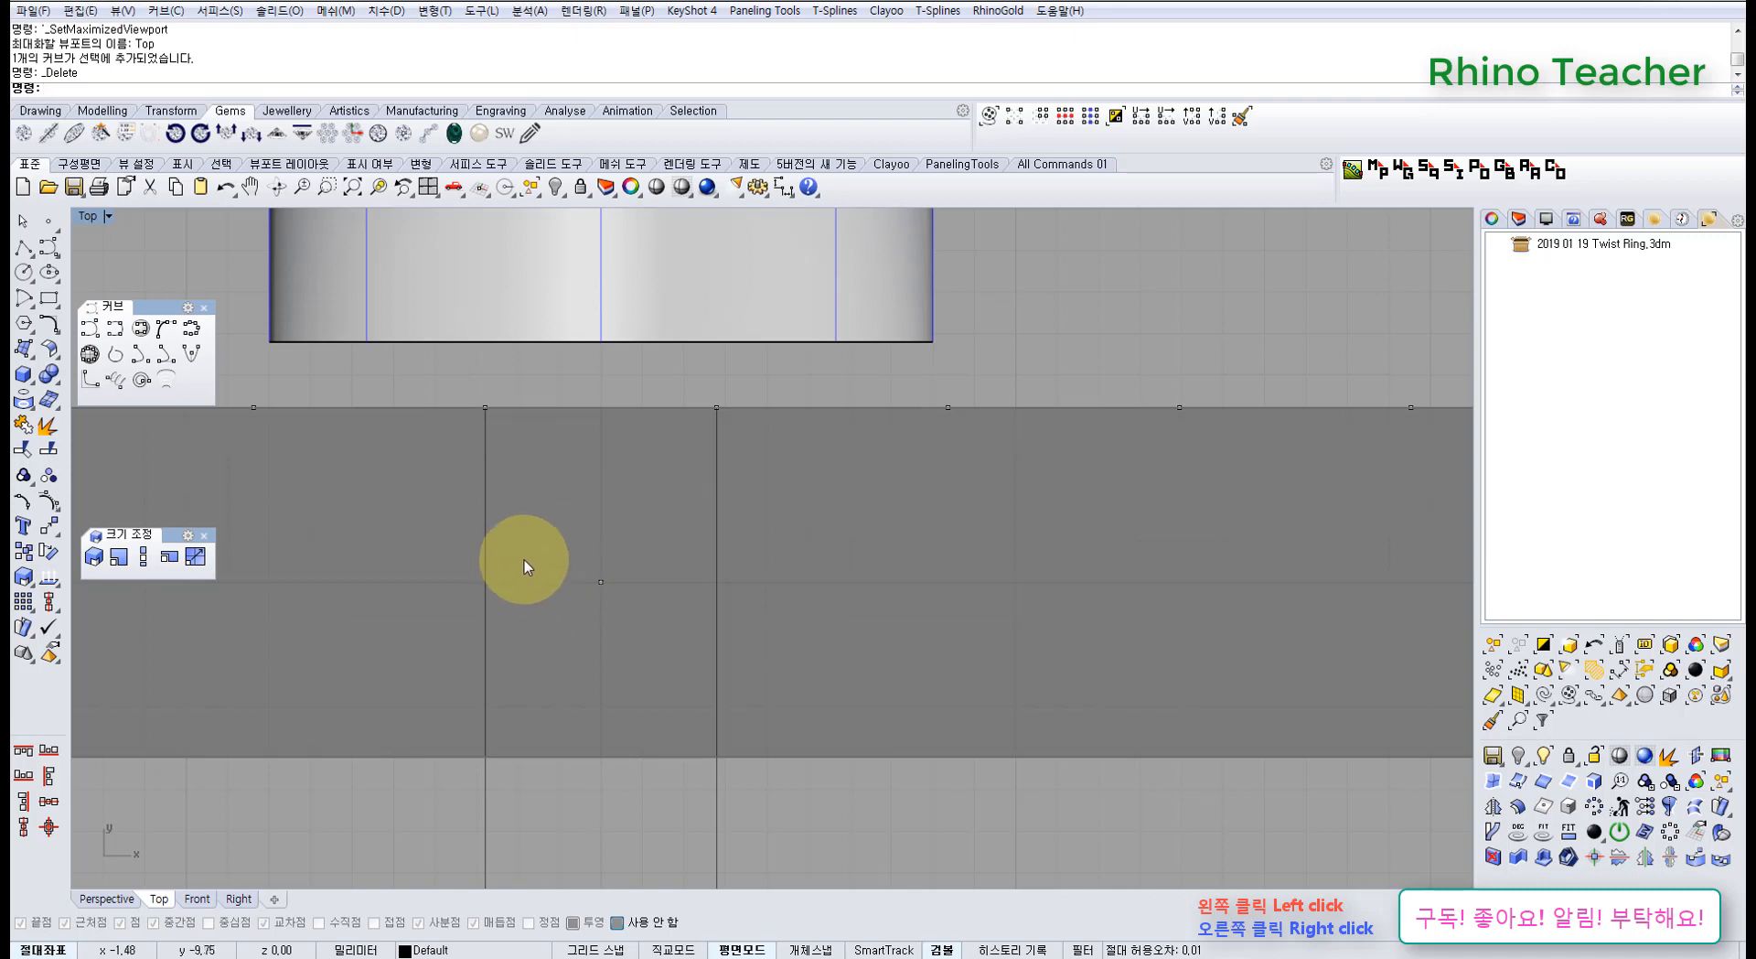
scroll(517, 556, "up", 4)
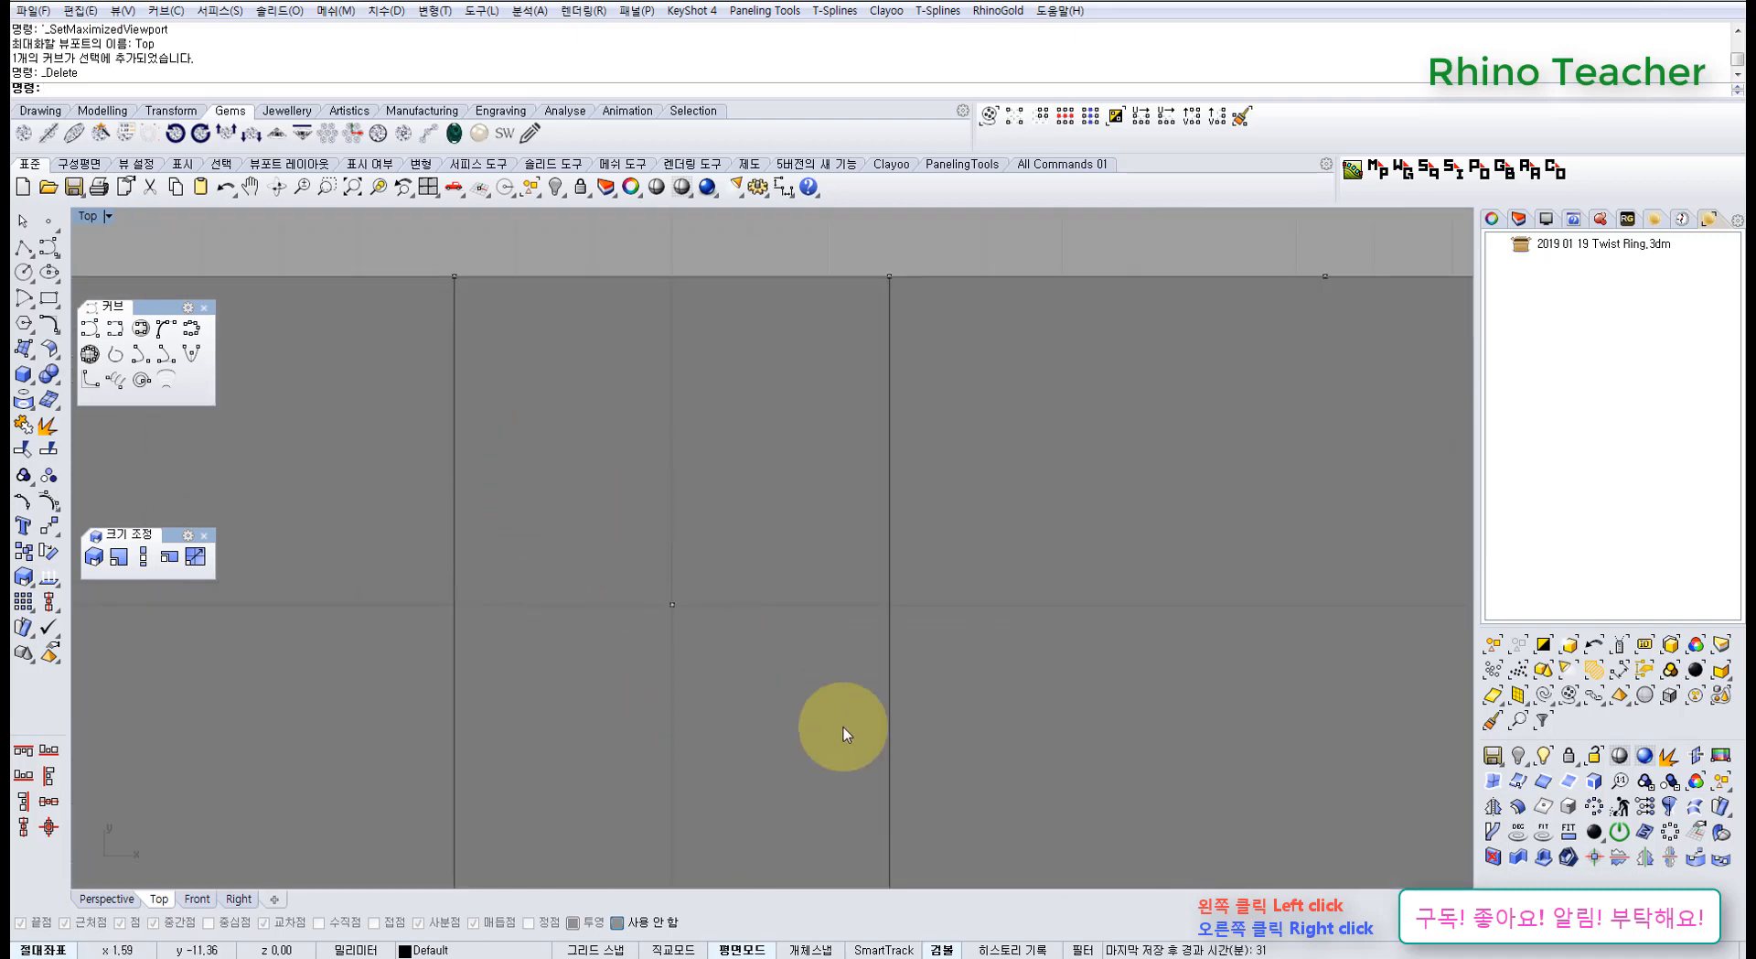
key("ctrl+z")
Show only the two central crossing strands from the hidden twisted braid below the strip
scroll(815, 681, "down", 4)
scroll(815, 677, "down", 8)
middle_click(815, 677)
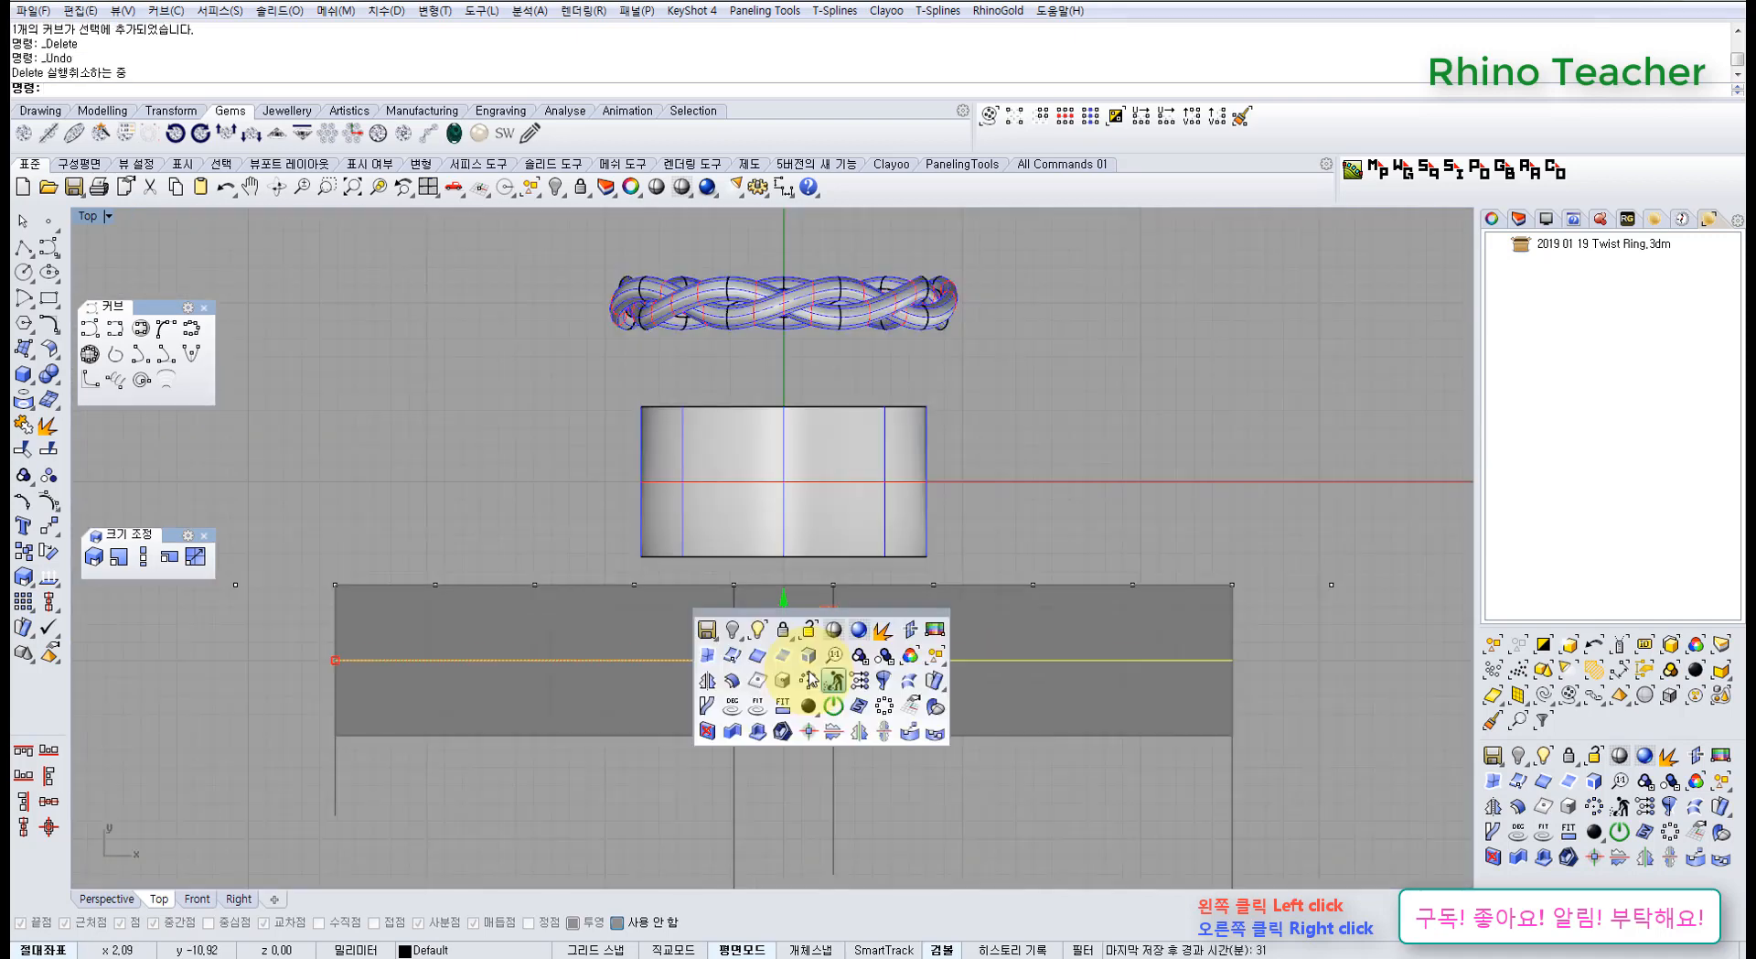
left_click(750, 625)
scroll(779, 649, "down", 2)
right_click_drag(797, 809, 729, 670)
scroll(727, 669, "up", 6)
left_click(654, 596)
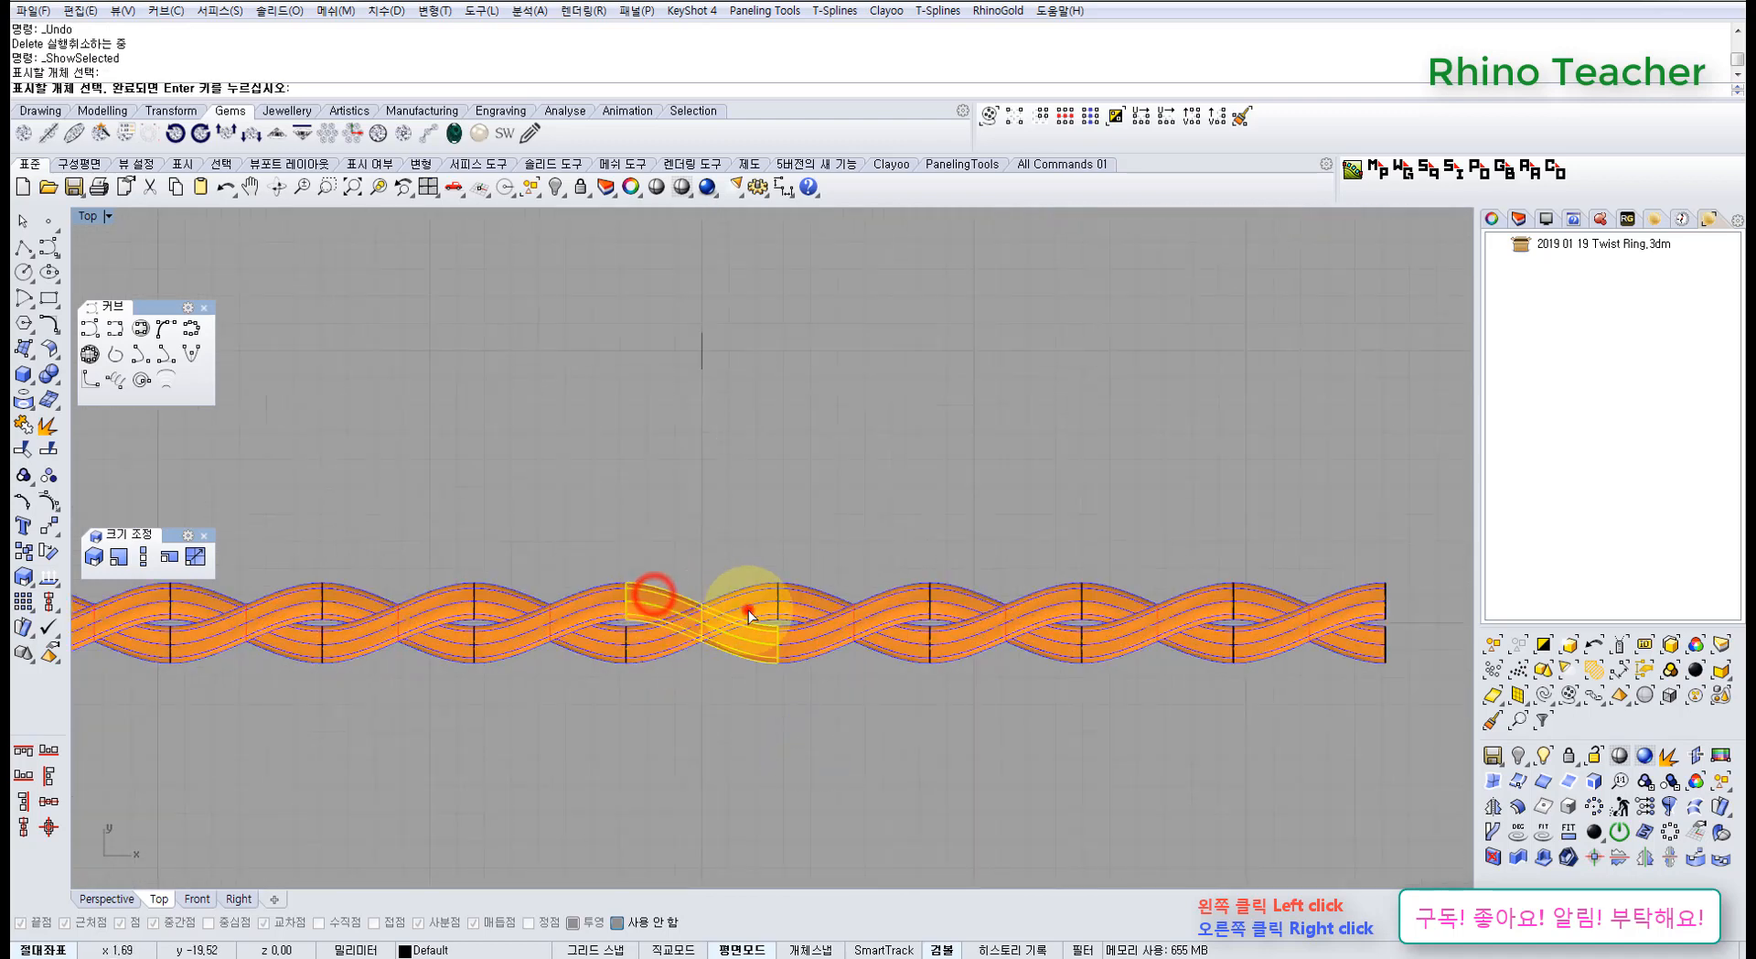
left_click(749, 611)
right_click(749, 611)
left_click(792, 540)
Copy the two shown strands 10 mm straight up onto the flat strip between the guide lines
right_click_drag(745, 528, 714, 652)
left_click_drag(705, 615, 379, 681)
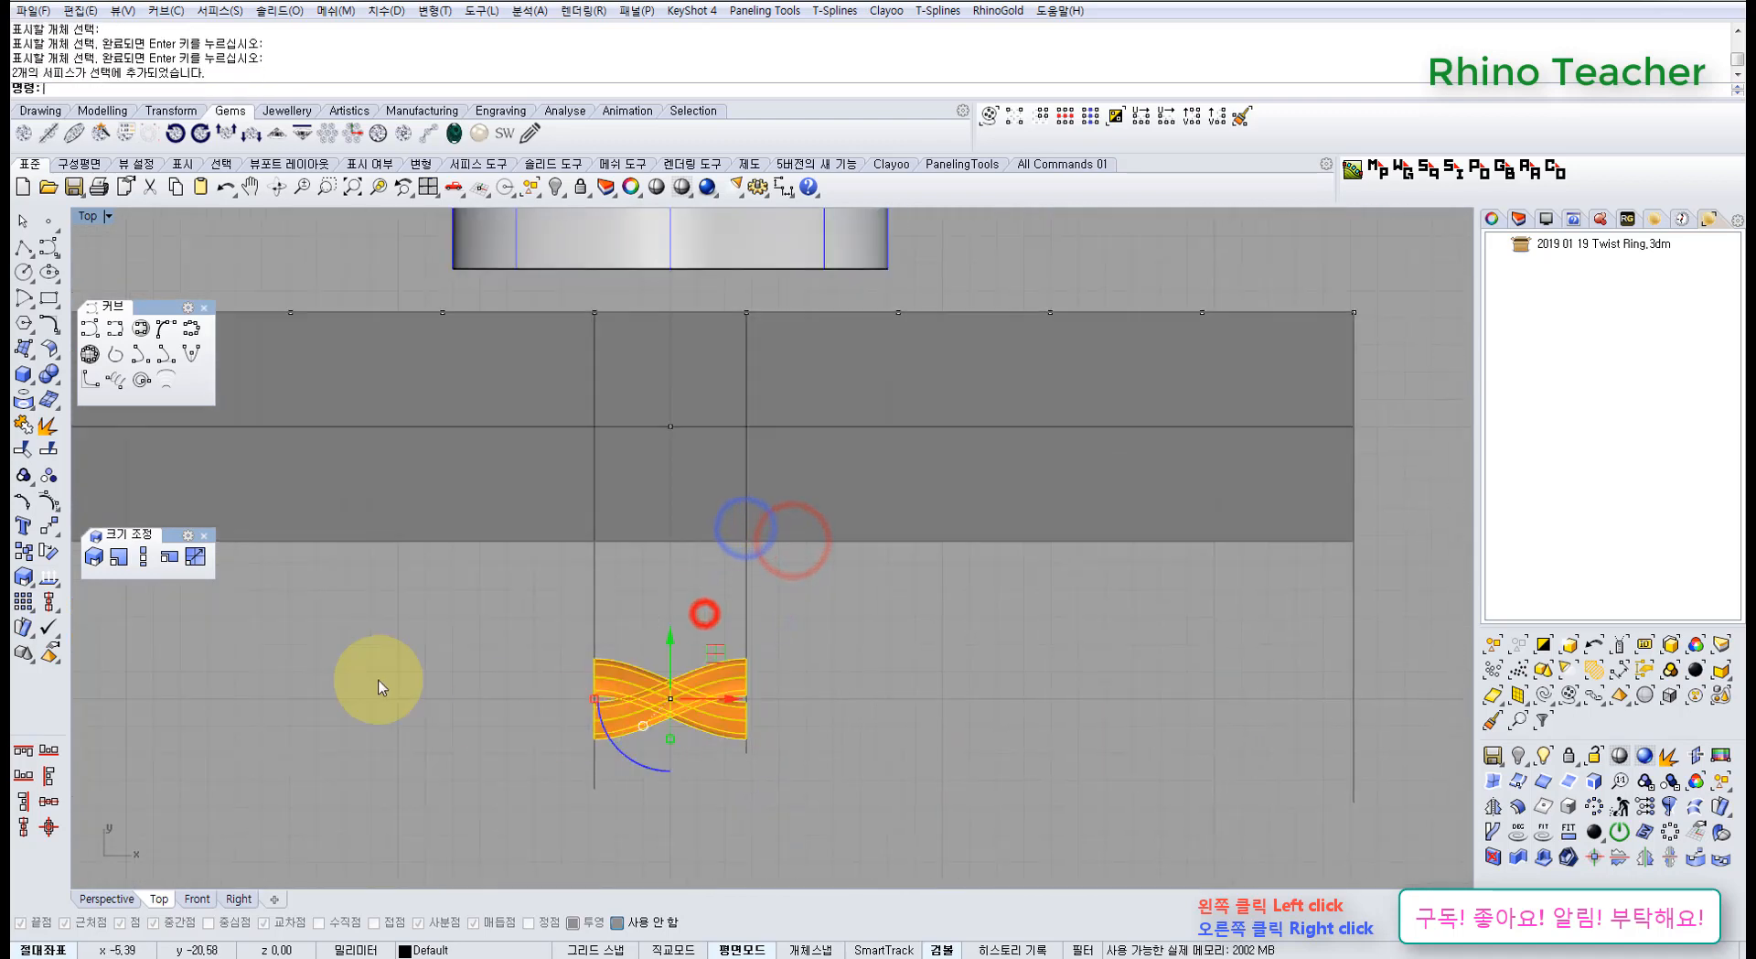
left_click(22, 550)
left_click(472, 724)
type("10")
key("Return")
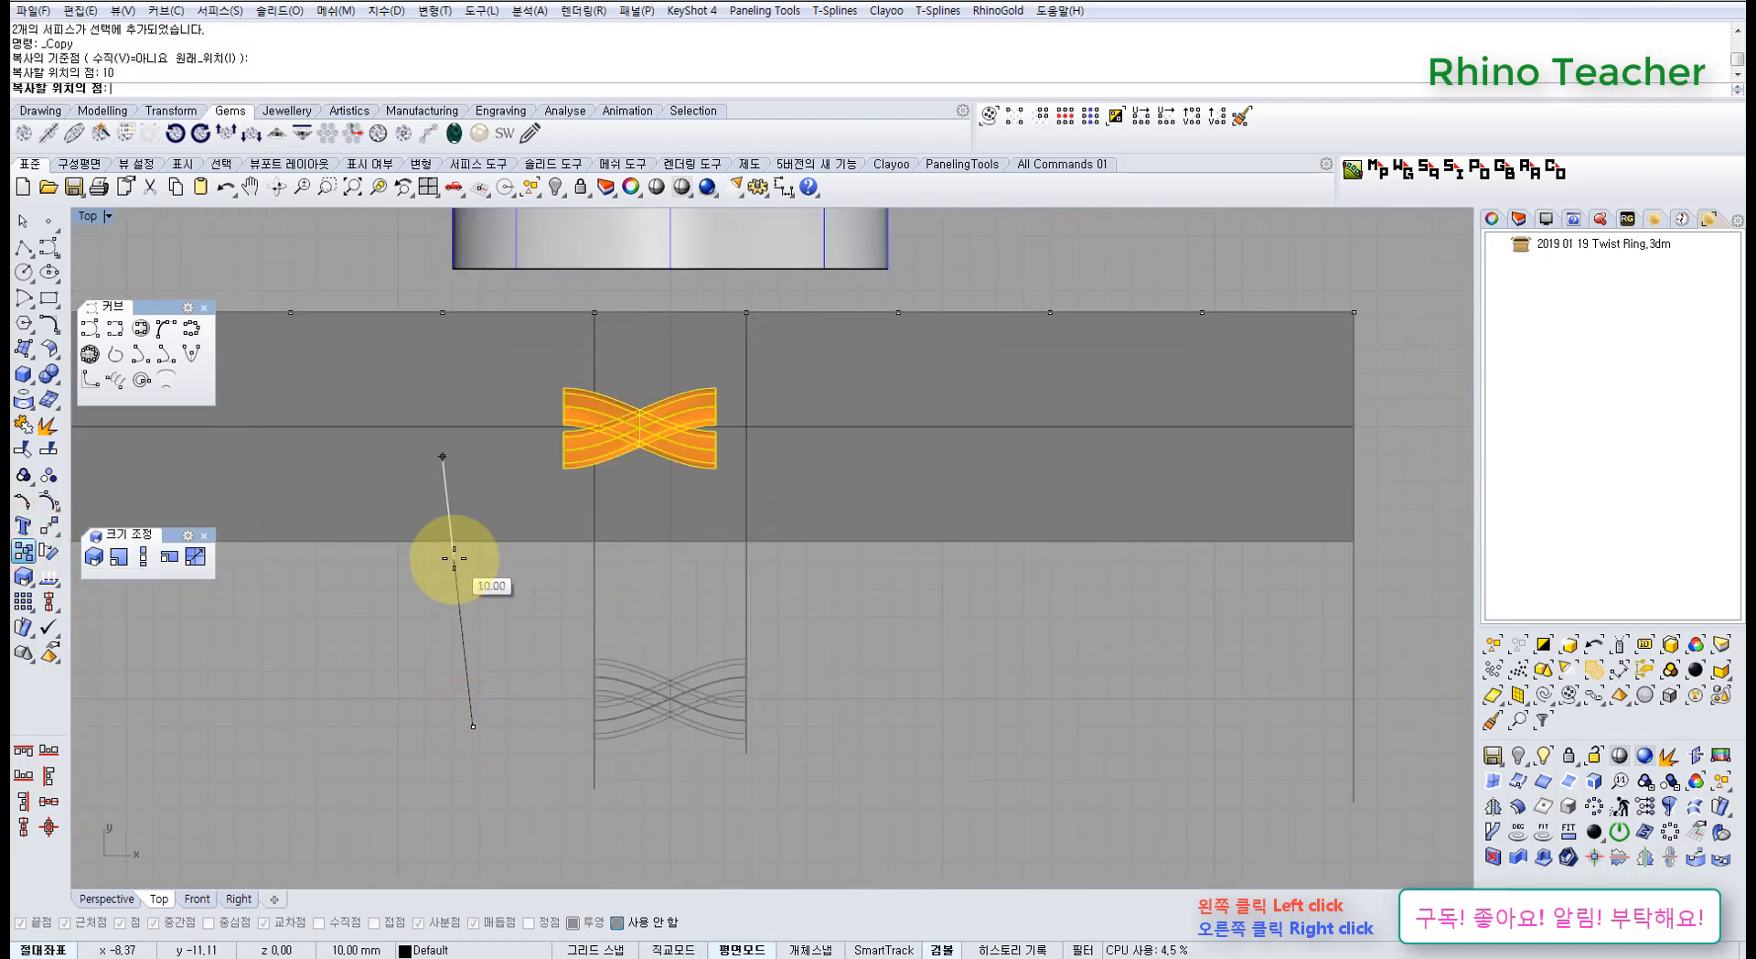
left_click(456, 557)
key("Return")
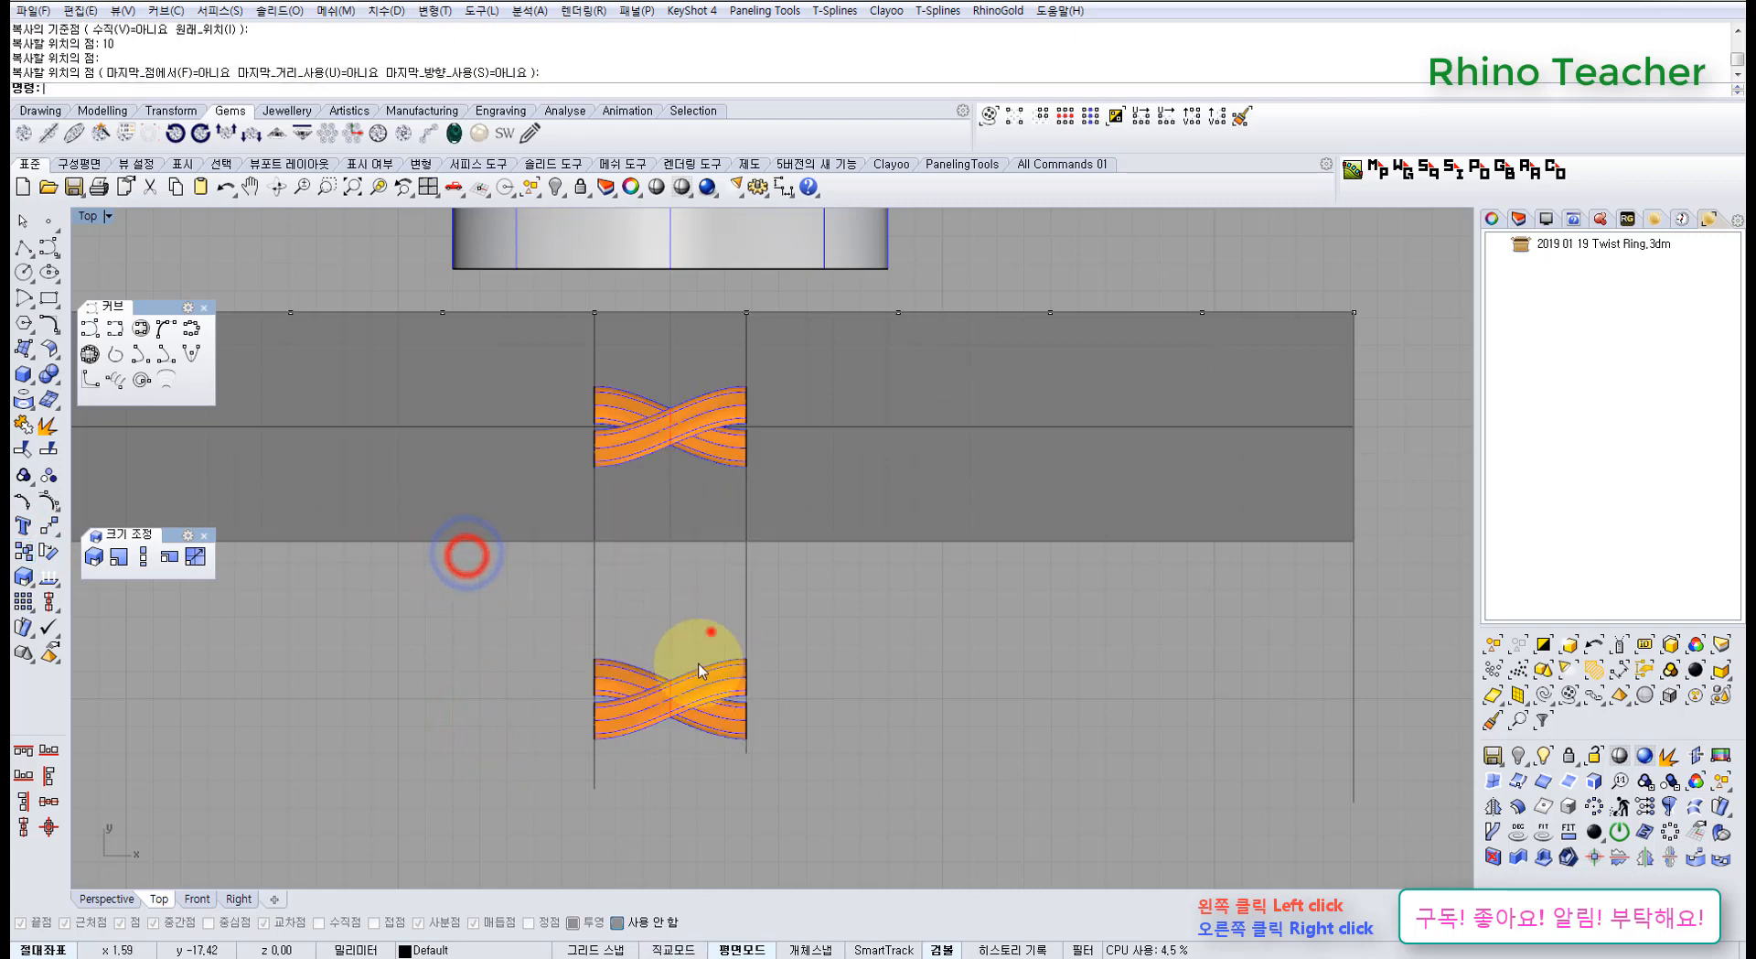
Hide the original pair of crossing strands below the flat strip
key("ctrl+h")
right_click_drag(679, 528, 680, 673)
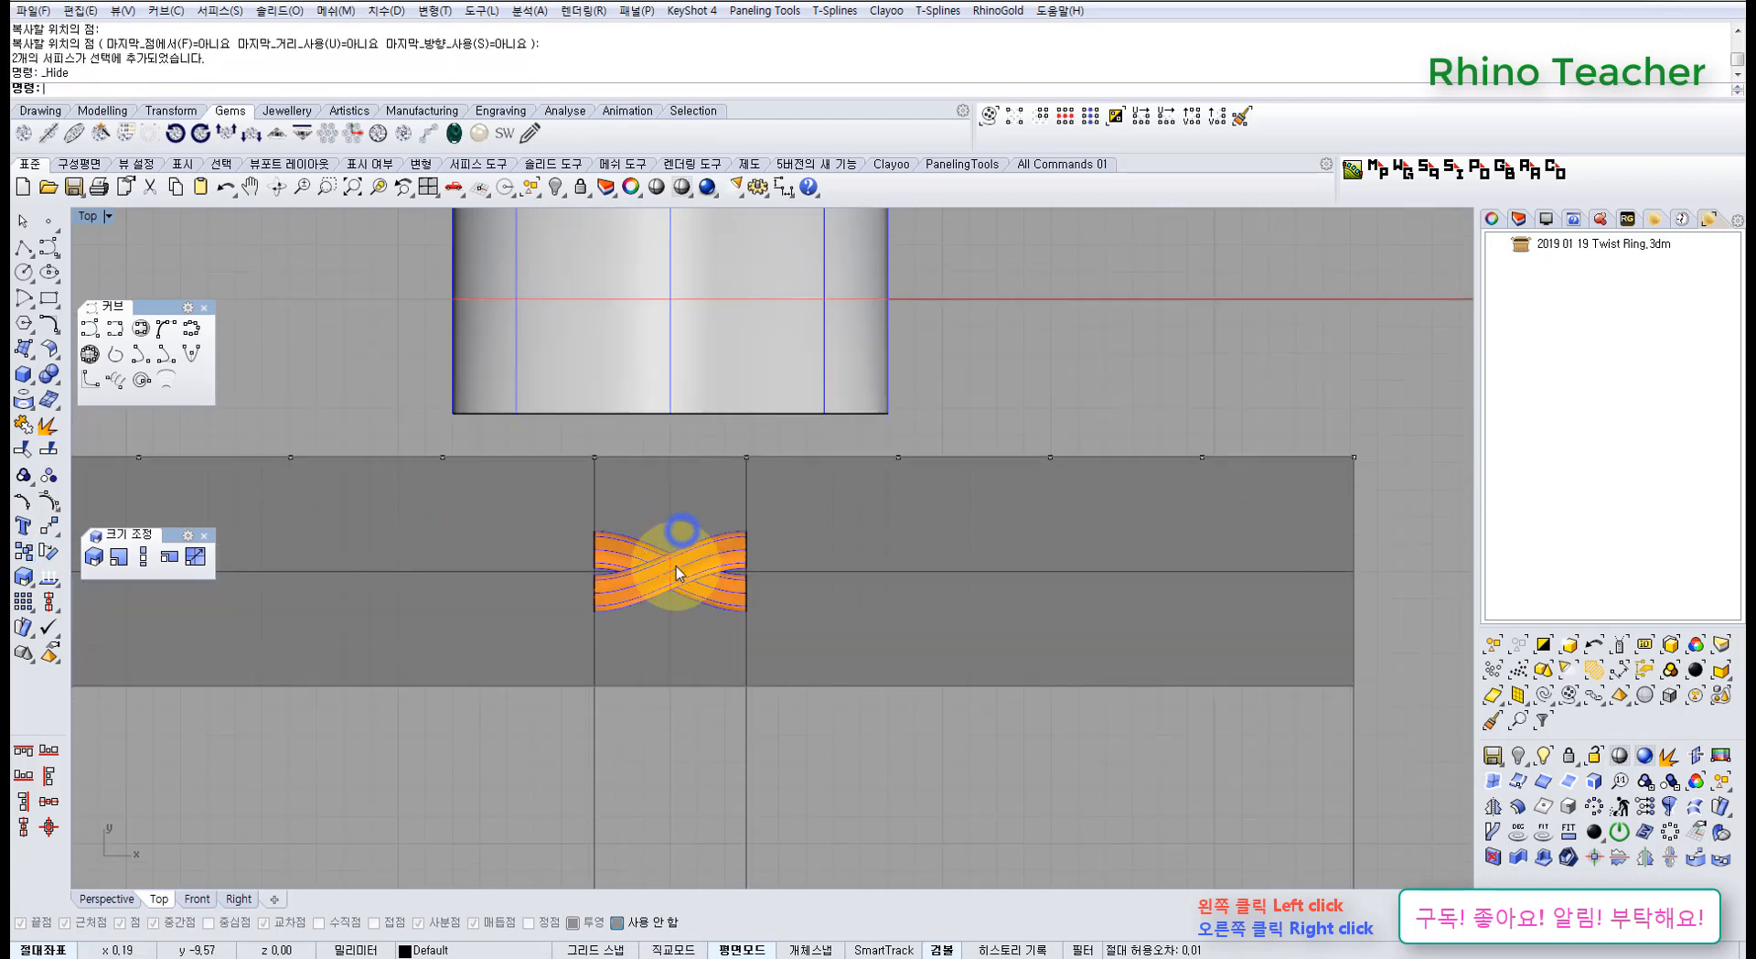
scroll(677, 566, "up", 10)
right_click_drag(777, 626, 836, 663)
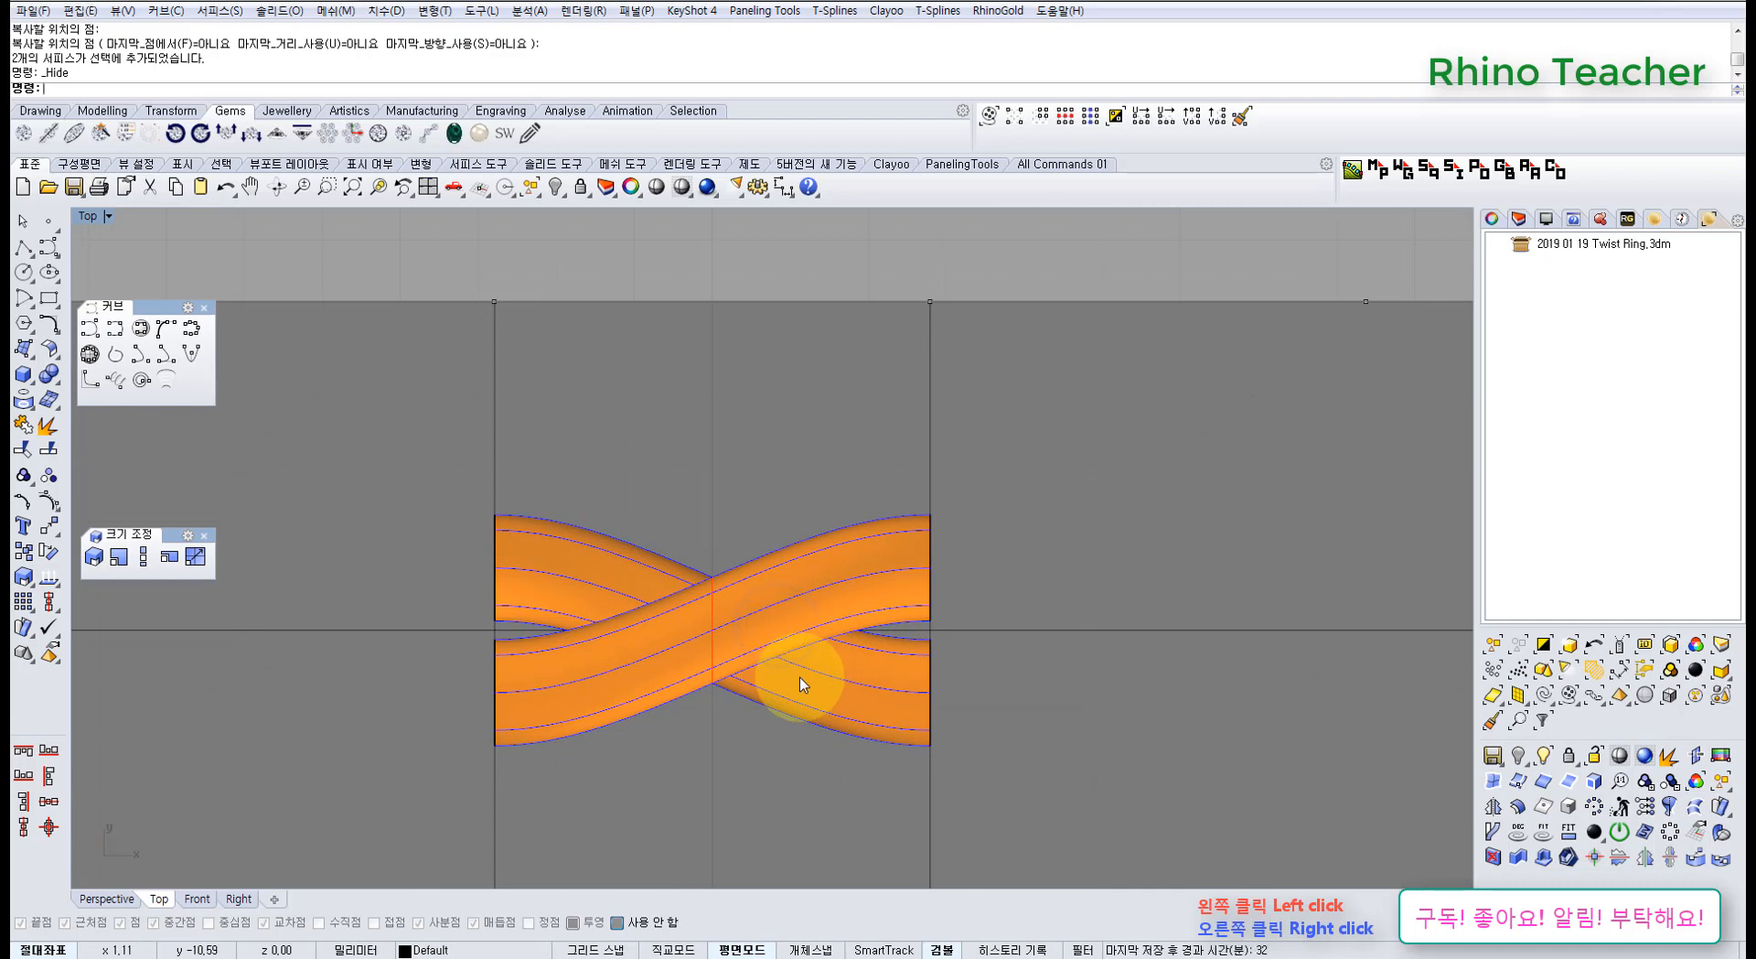
Turn on the control points of the lower strand, select its left inner point column, and check it in the Perspective view
left_click(815, 695)
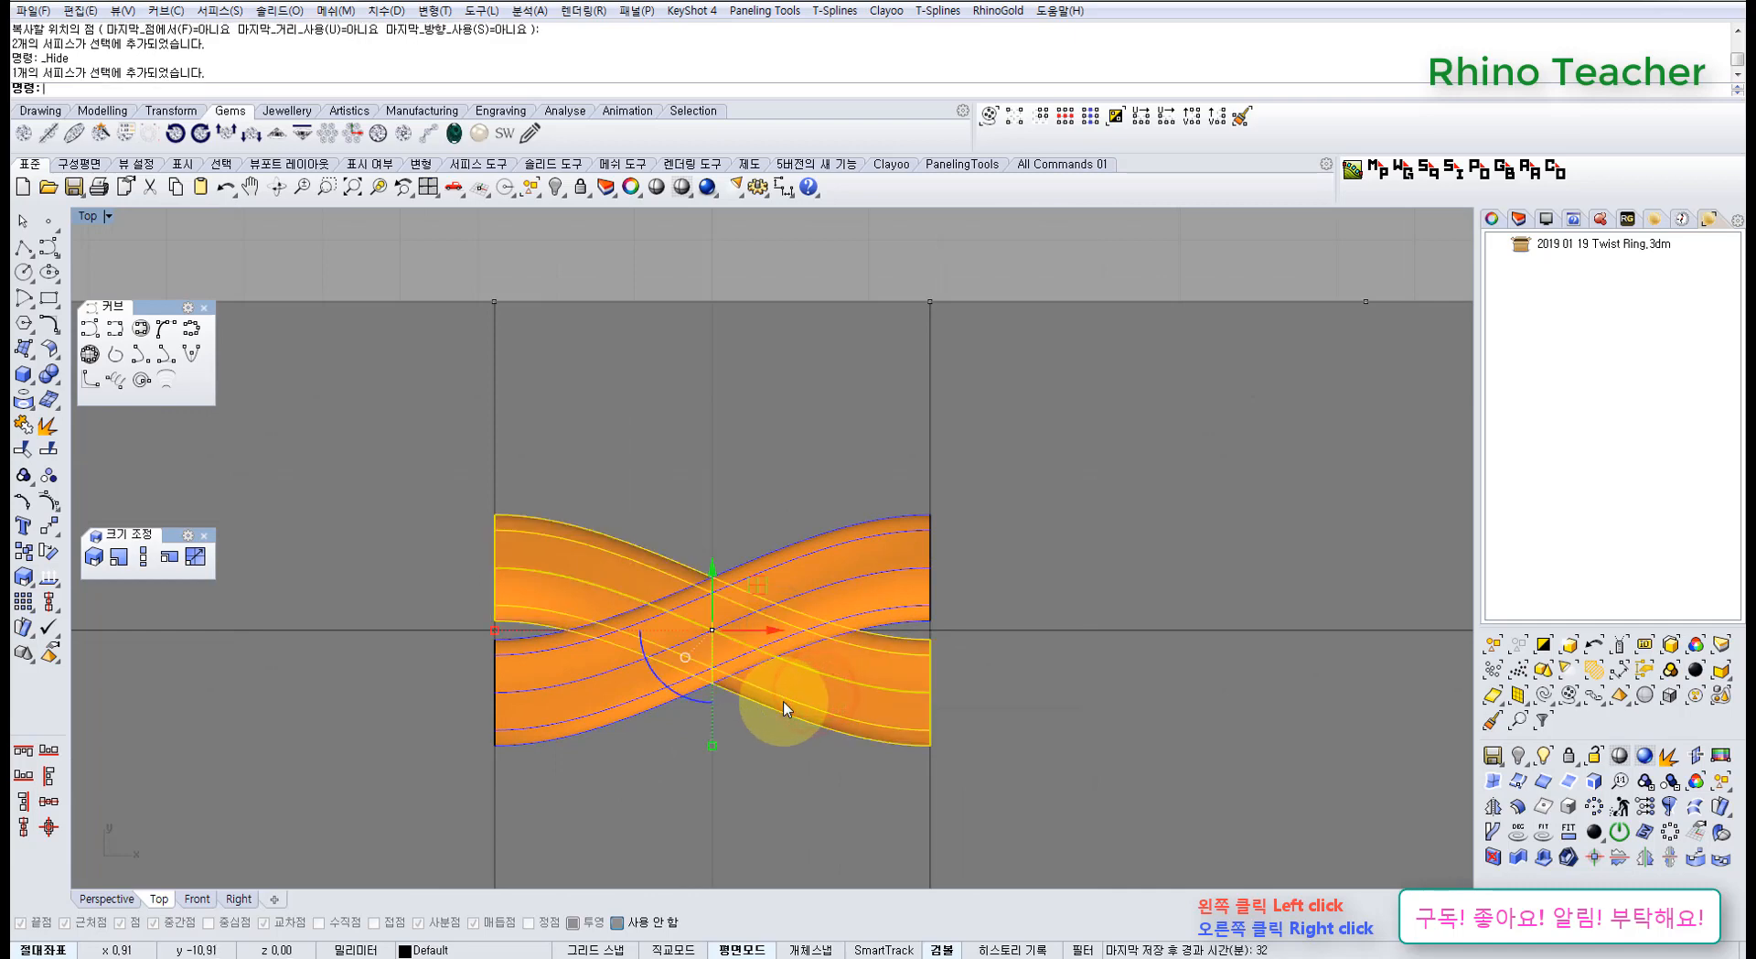
key("F10")
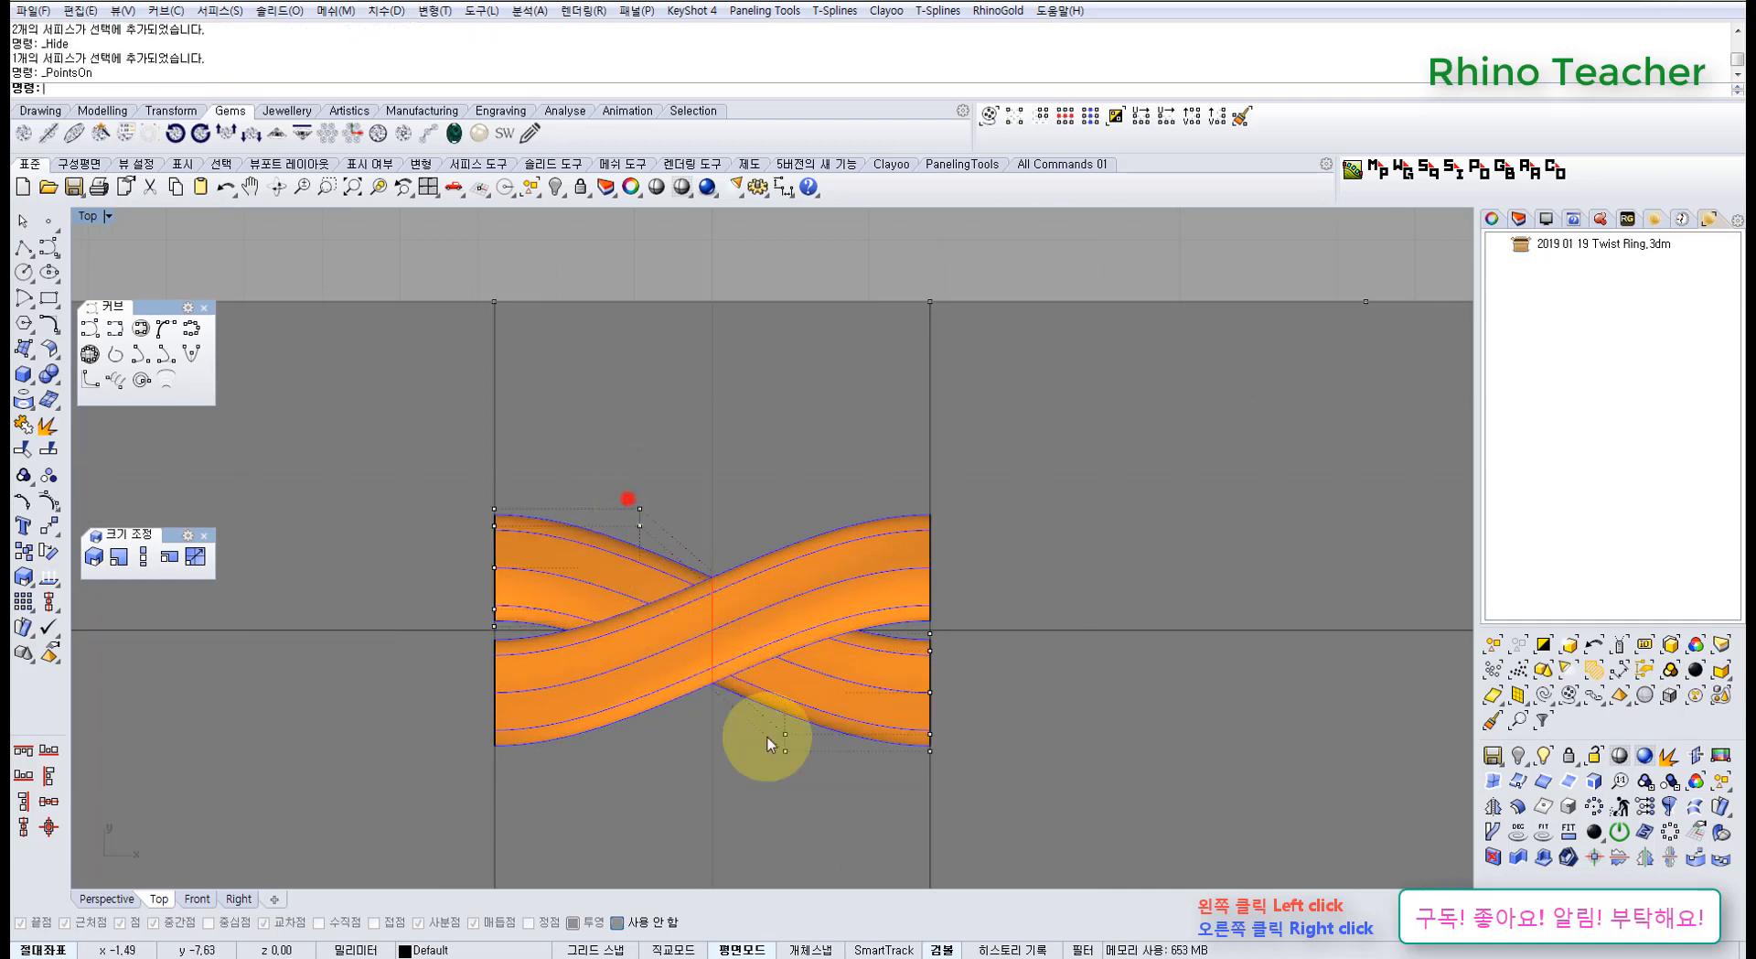
left_click_drag(627, 496, 687, 812)
key("ctrl+F4")
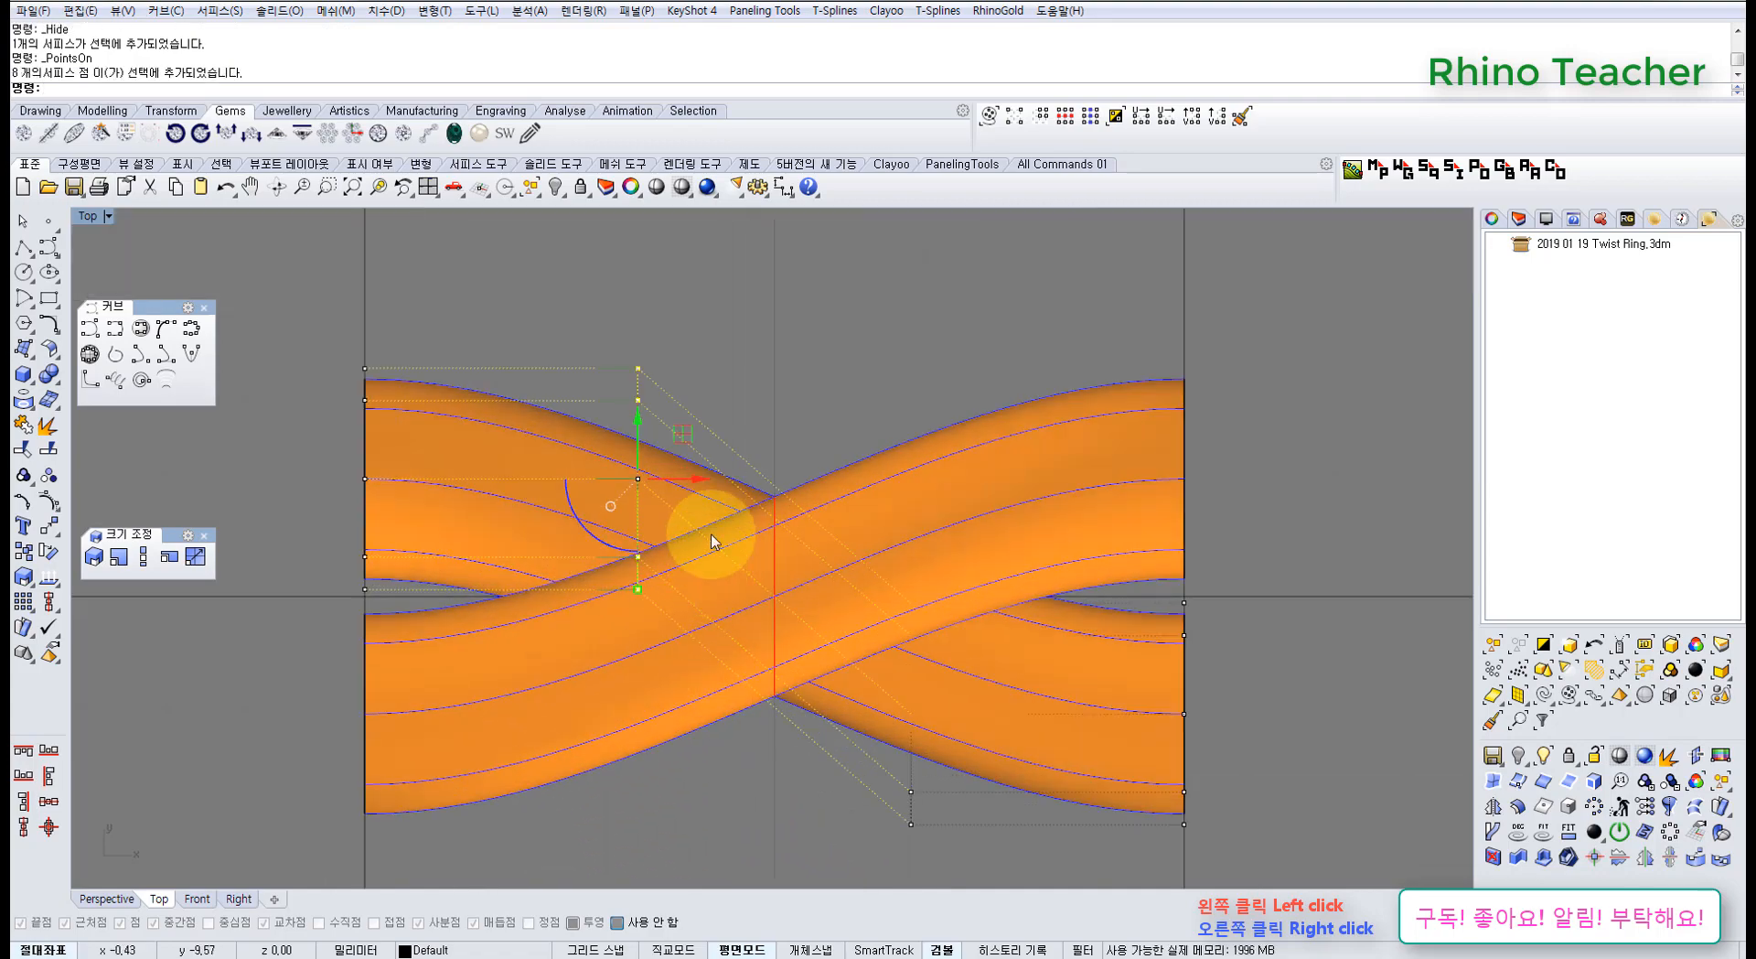
scroll(706, 549, "down", 5)
right_click_drag(715, 605, 704, 437)
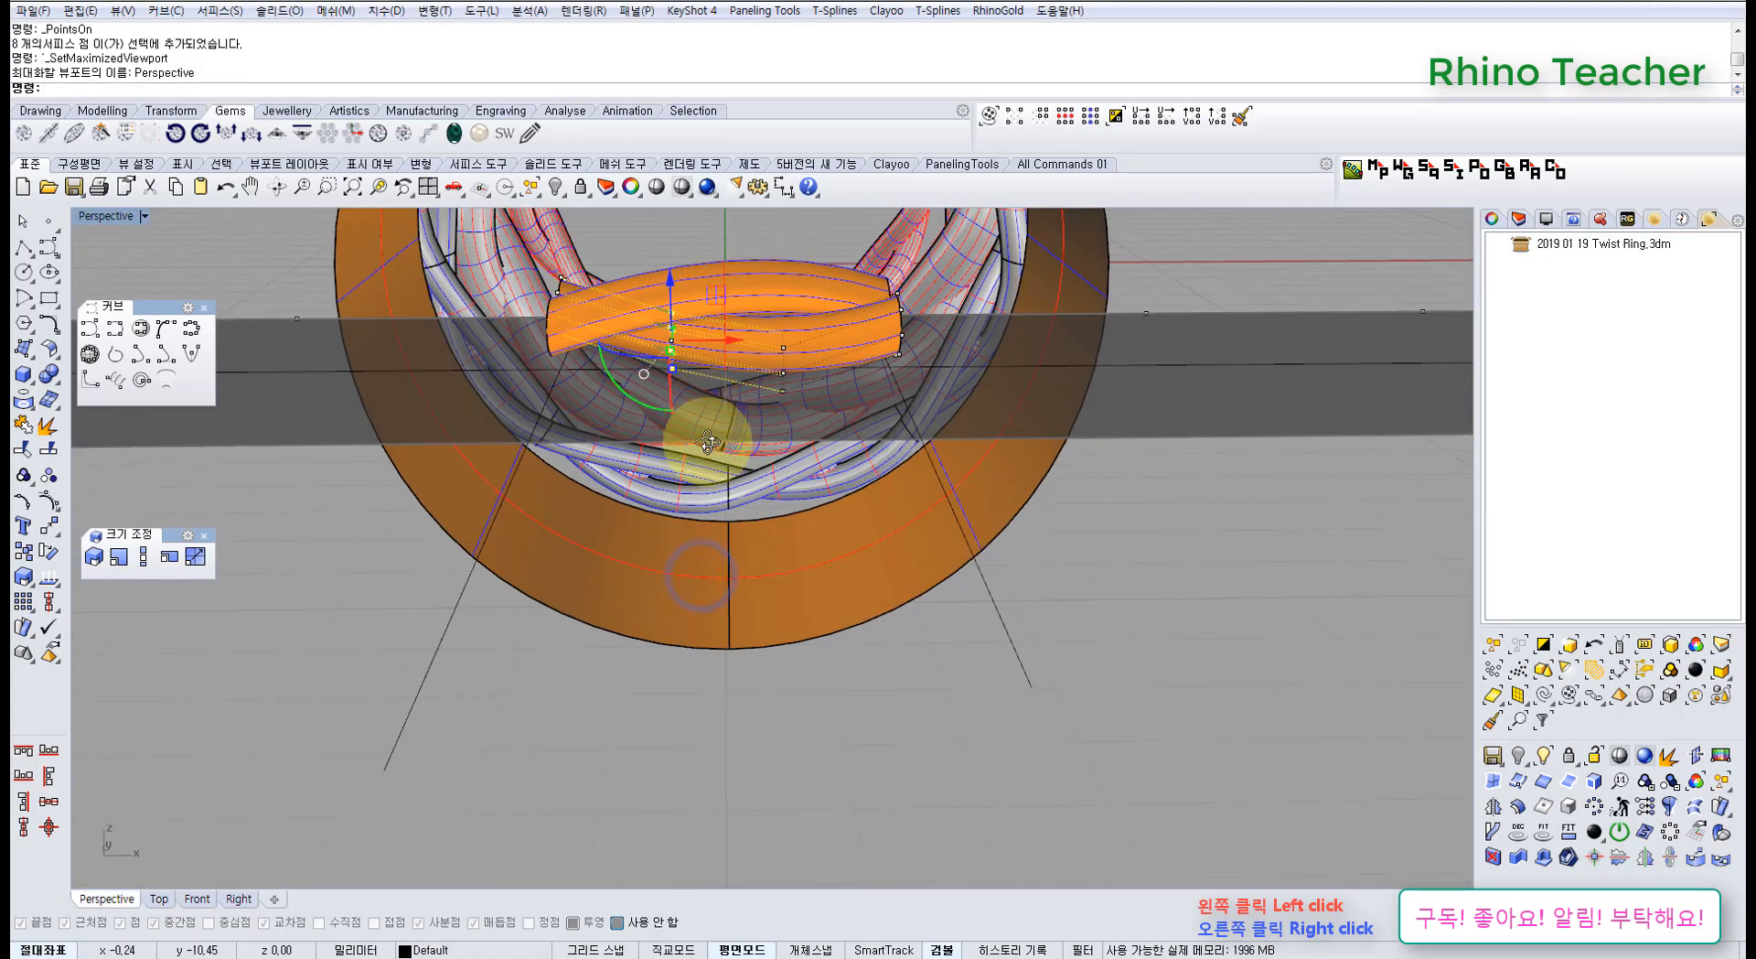
Try shifting only the left inner control-point column of the lower strand to the left in the Top view
key("ctrl+F1")
scroll(640, 512, "down", 3)
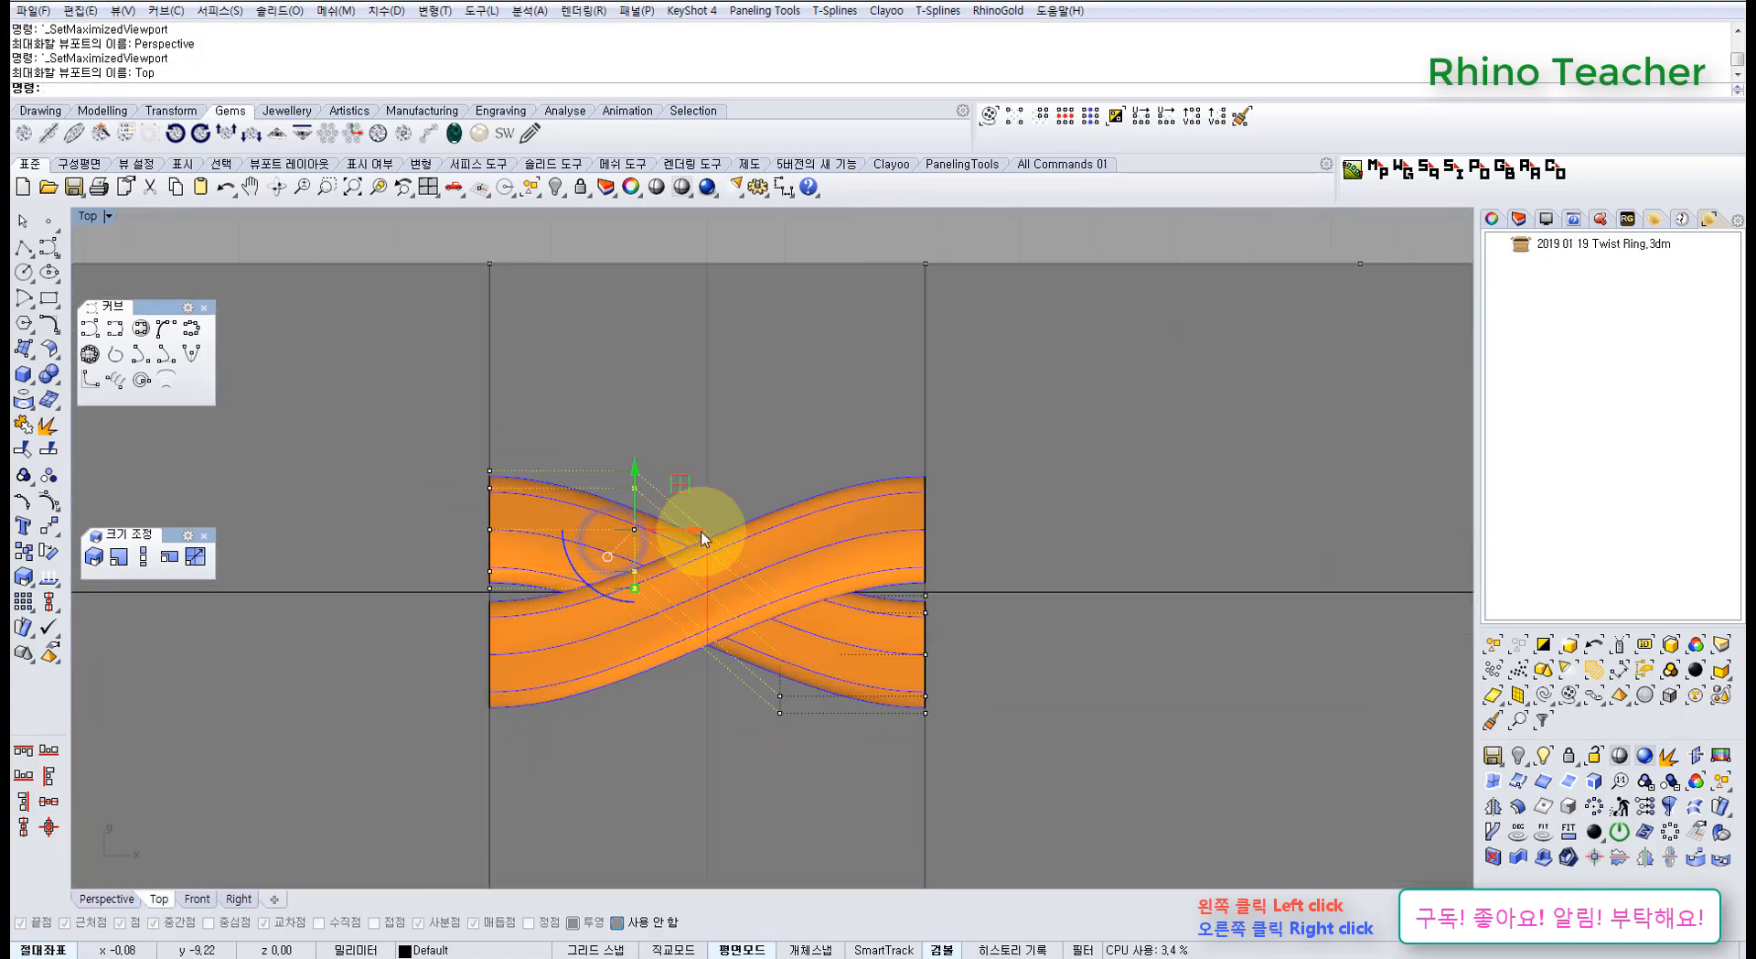
left_click_drag(702, 528, 631, 540)
key("ctrl+z")
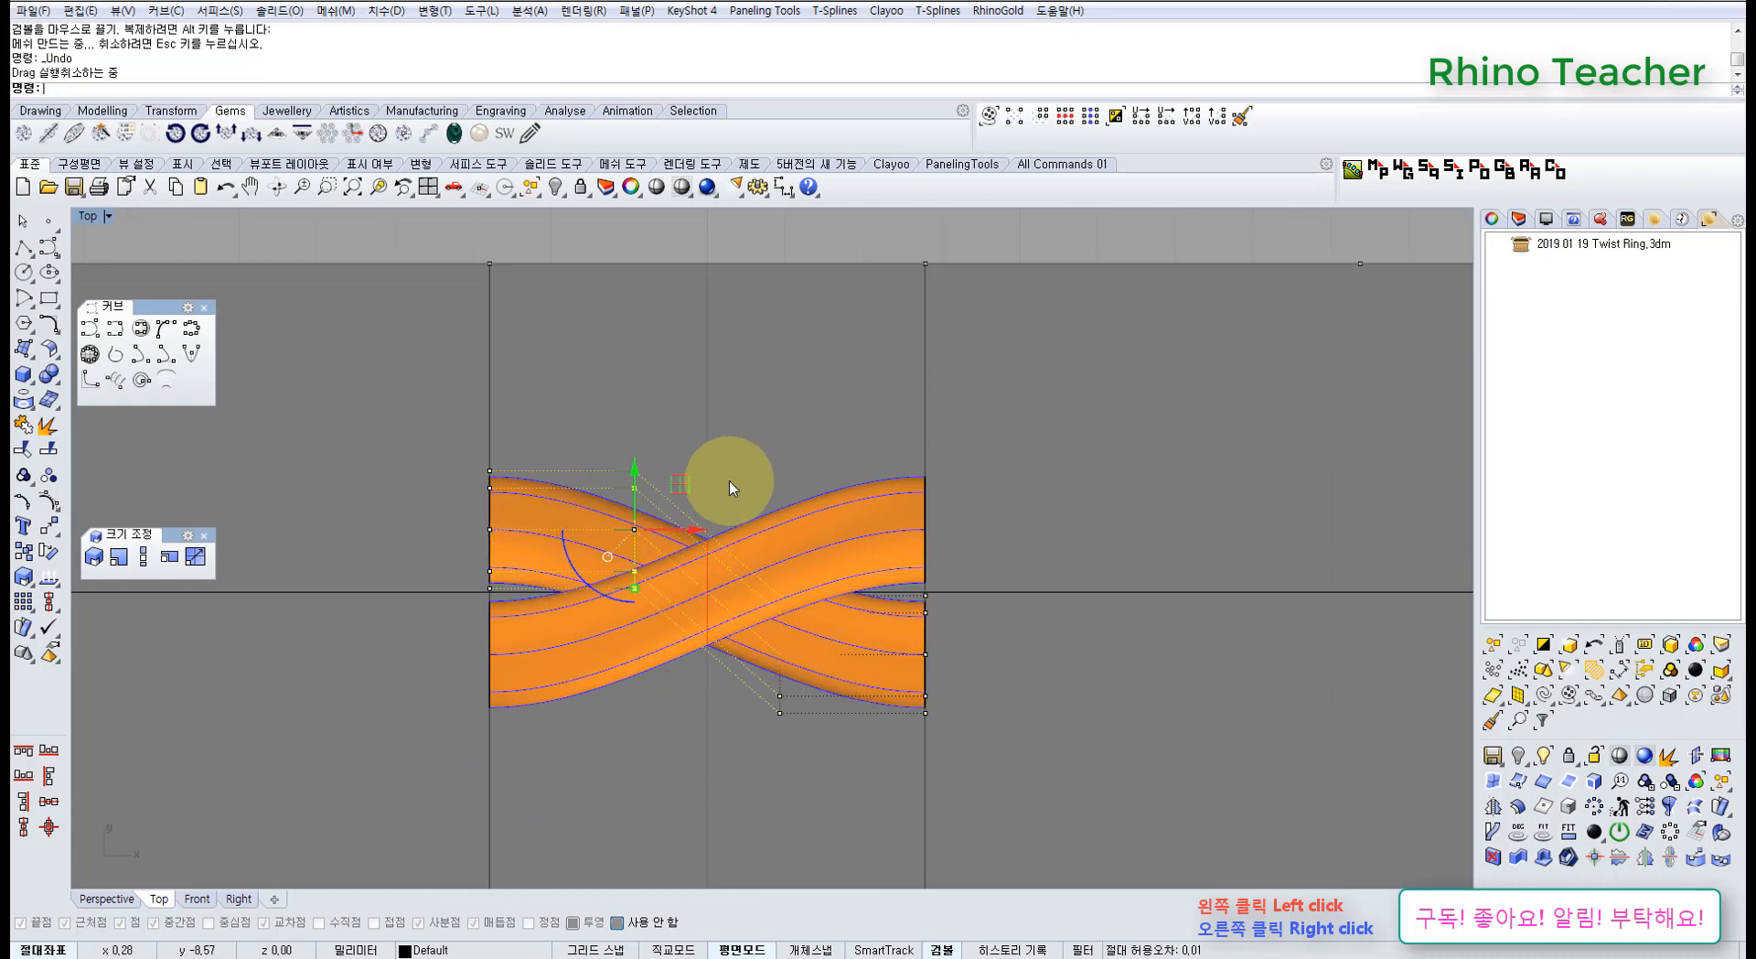
Add the right inner control-point column to the selection and shift both inner columns of the lower strand left
left_click_drag(723, 413, 804, 764)
left_click_drag(766, 595, 675, 600)
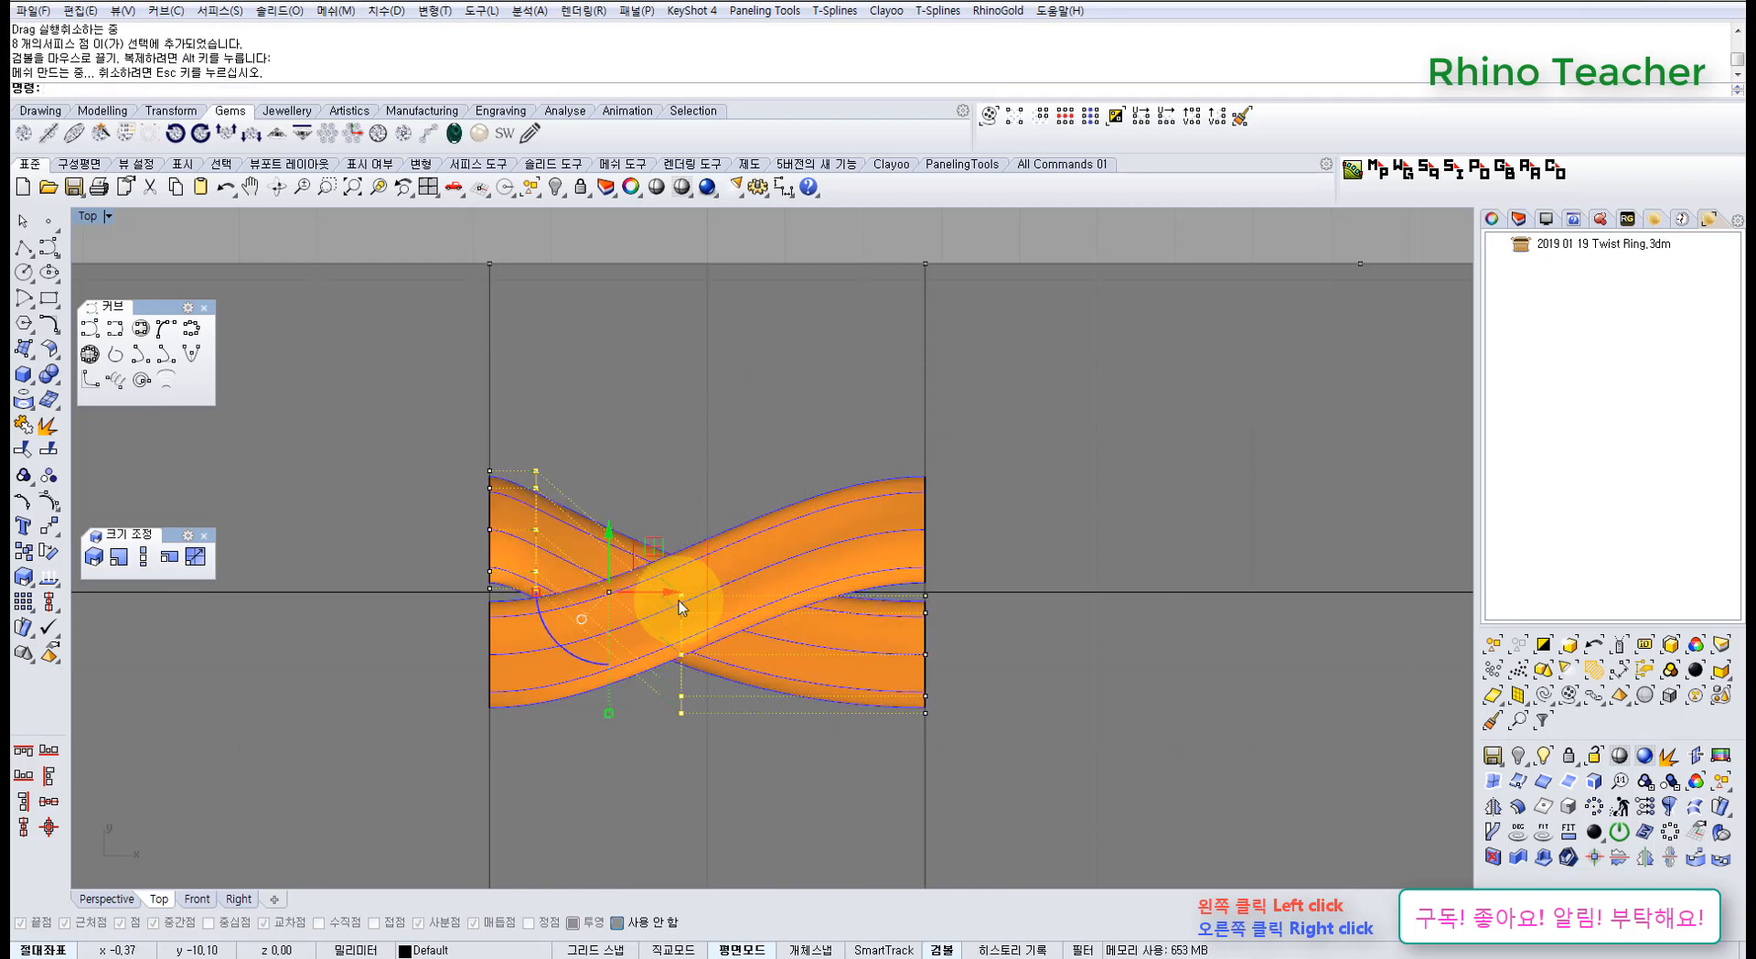
Undo the left shift of both inner control-point columns, clear the point selection, and check the crossing strands in the Perspective view
key("ctrl+z")
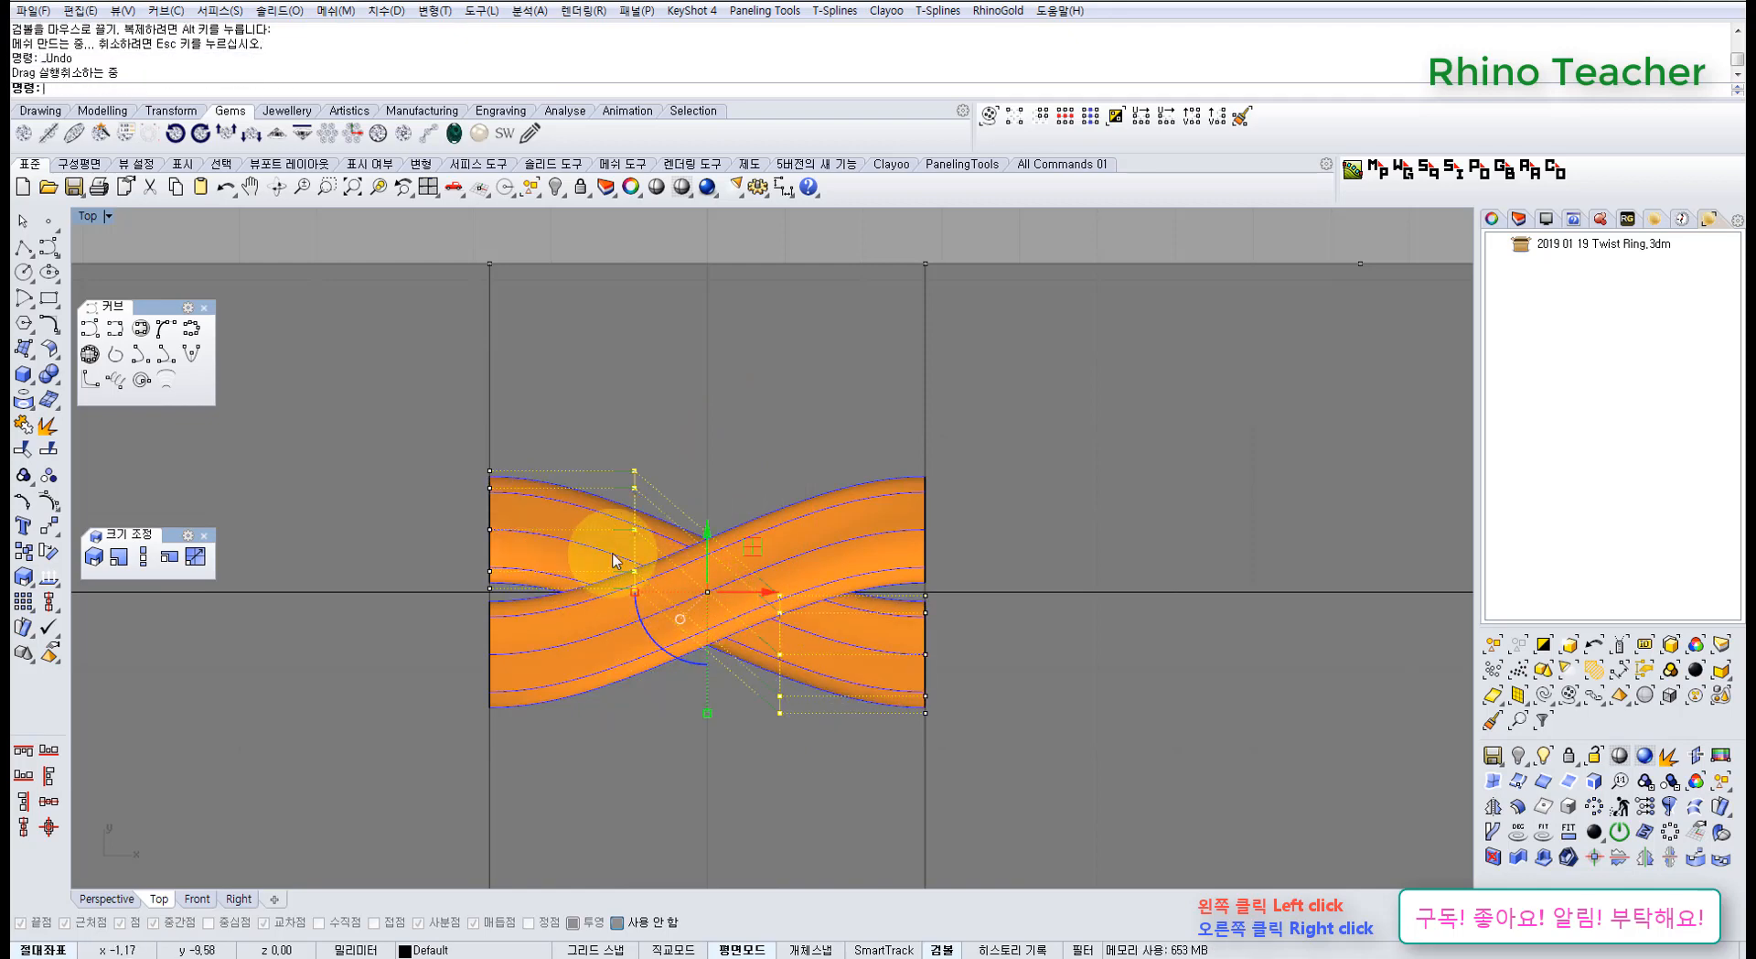
key("Escape")
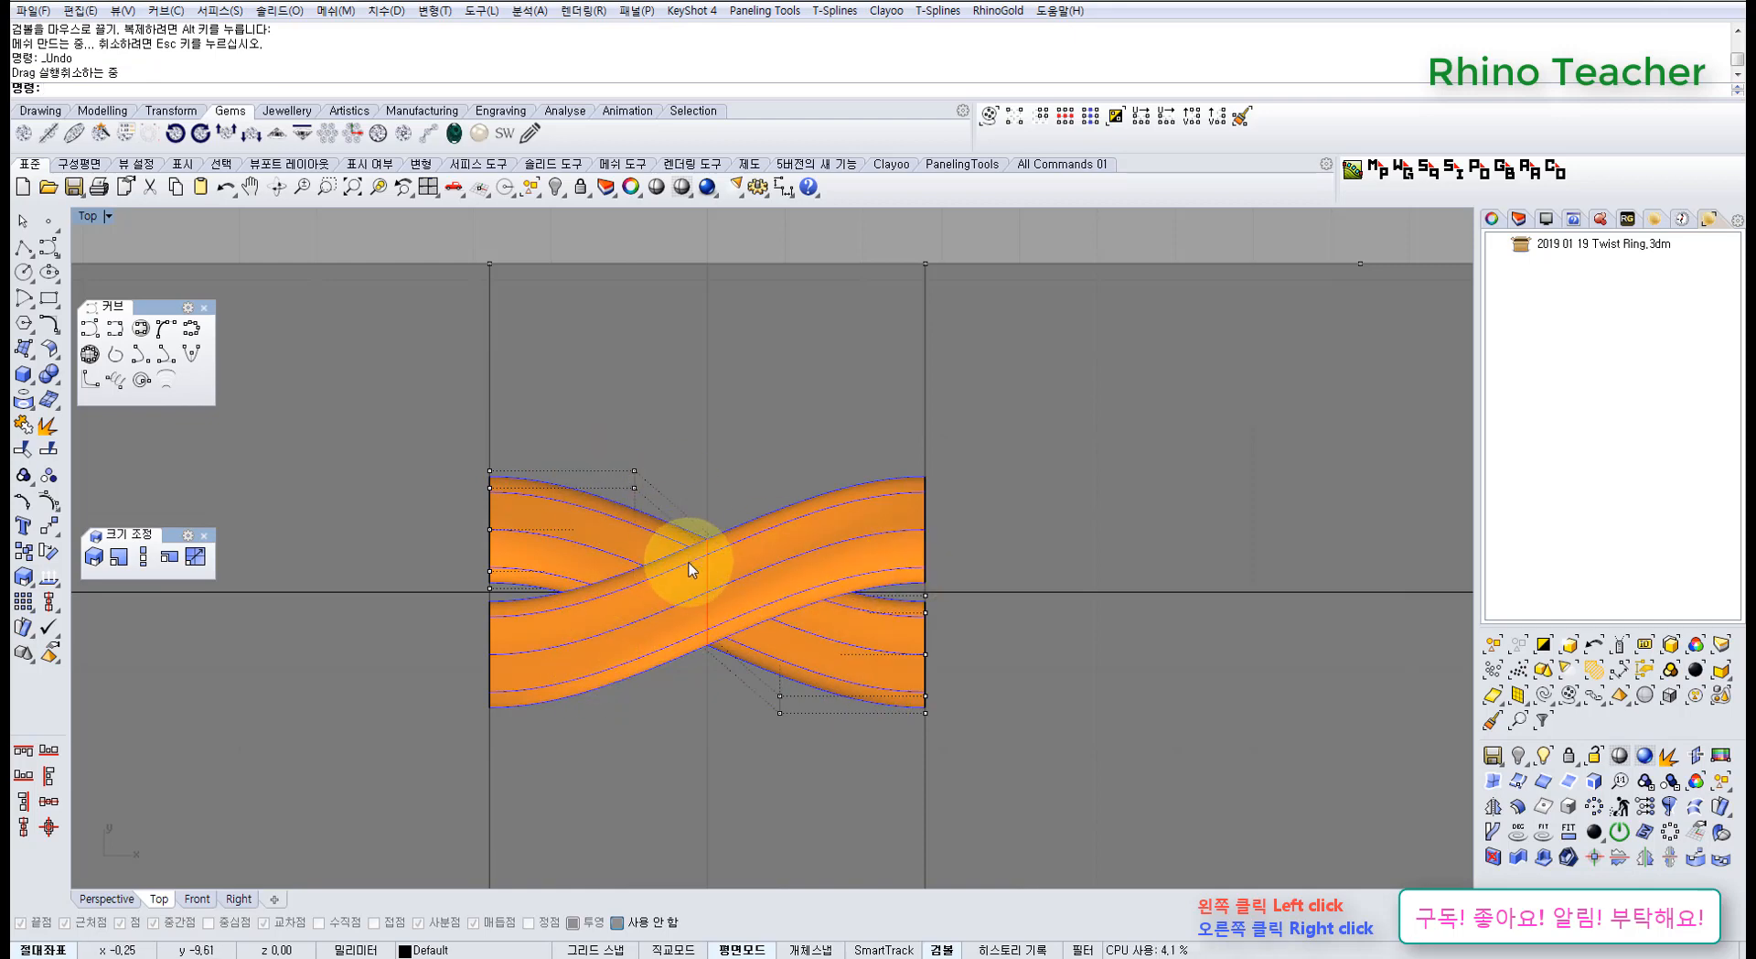
right_click_drag(712, 608, 618, 675)
key("ctrl+F4")
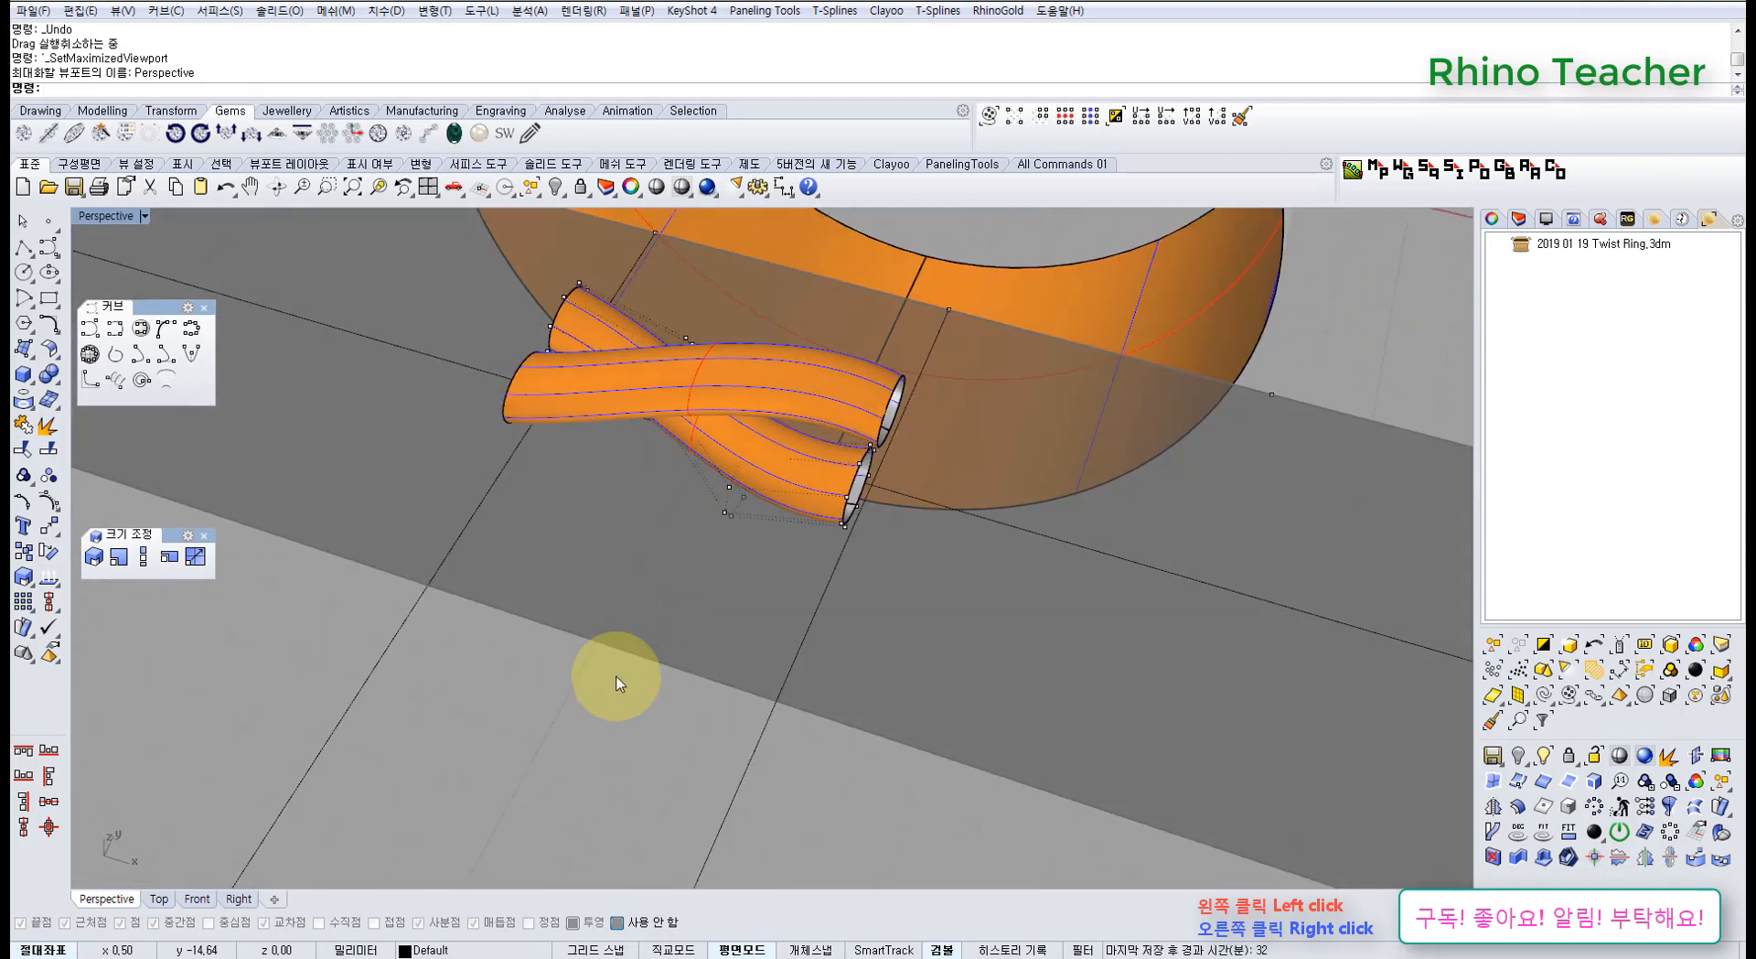
right_click_drag(821, 727, 720, 631)
right_click_drag(891, 646, 903, 685)
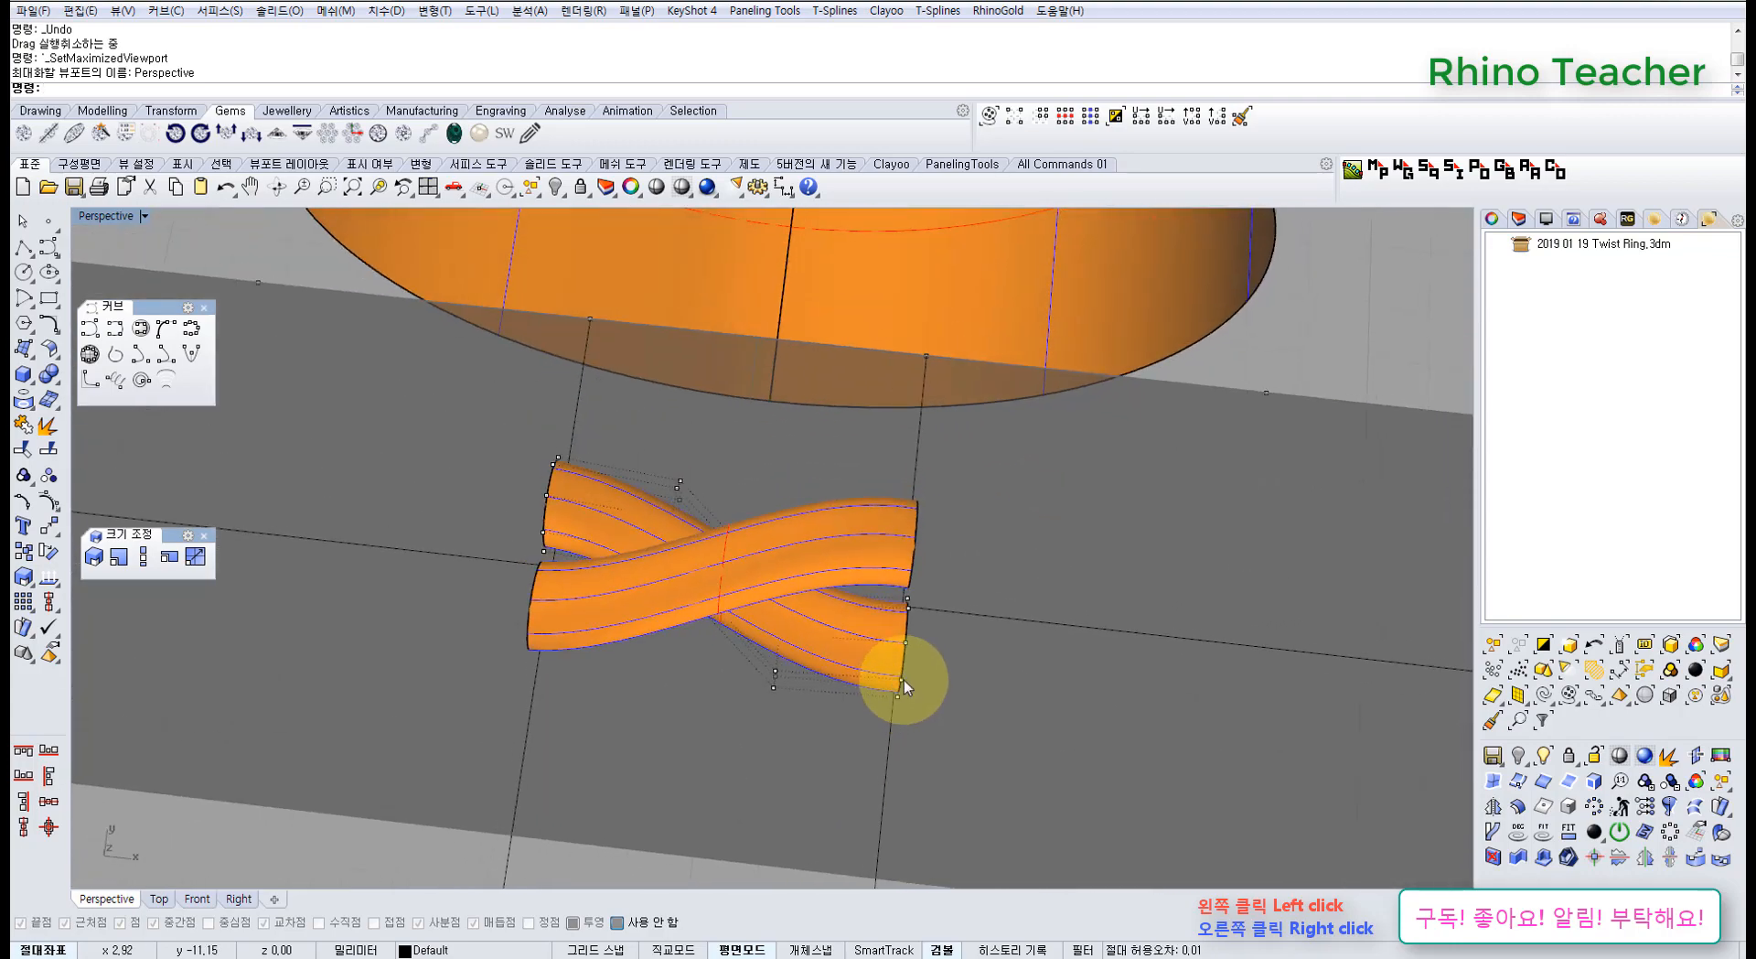
Examine the crossing strands and the surrounding flat layouts in the Top view
key("ctrl+F1")
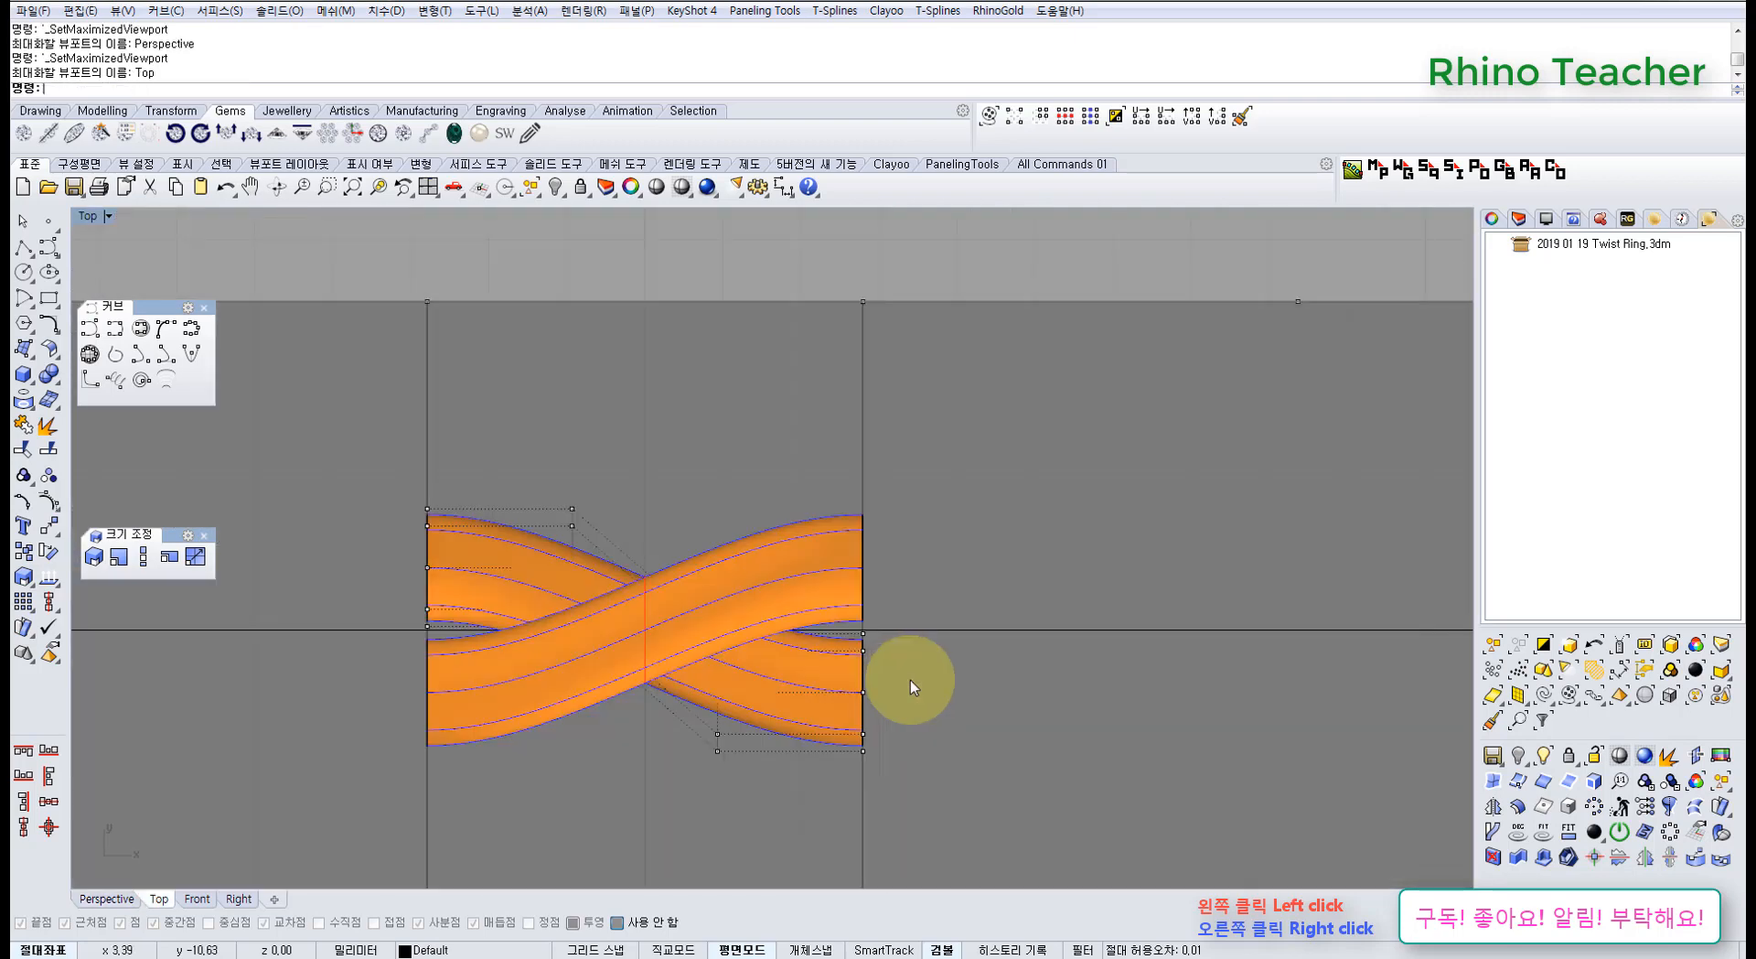
scroll(910, 679, "down", 6)
right_click_drag(888, 546, 870, 561)
right_click_drag(875, 619, 852, 651)
scroll(828, 716, "up", 4)
scroll(966, 732, "down", 4)
right_click_drag(976, 723, 926, 765)
Examine the three finished twisted rings beside the cylinder from several angles in the Perspective view
key("ctrl+F4")
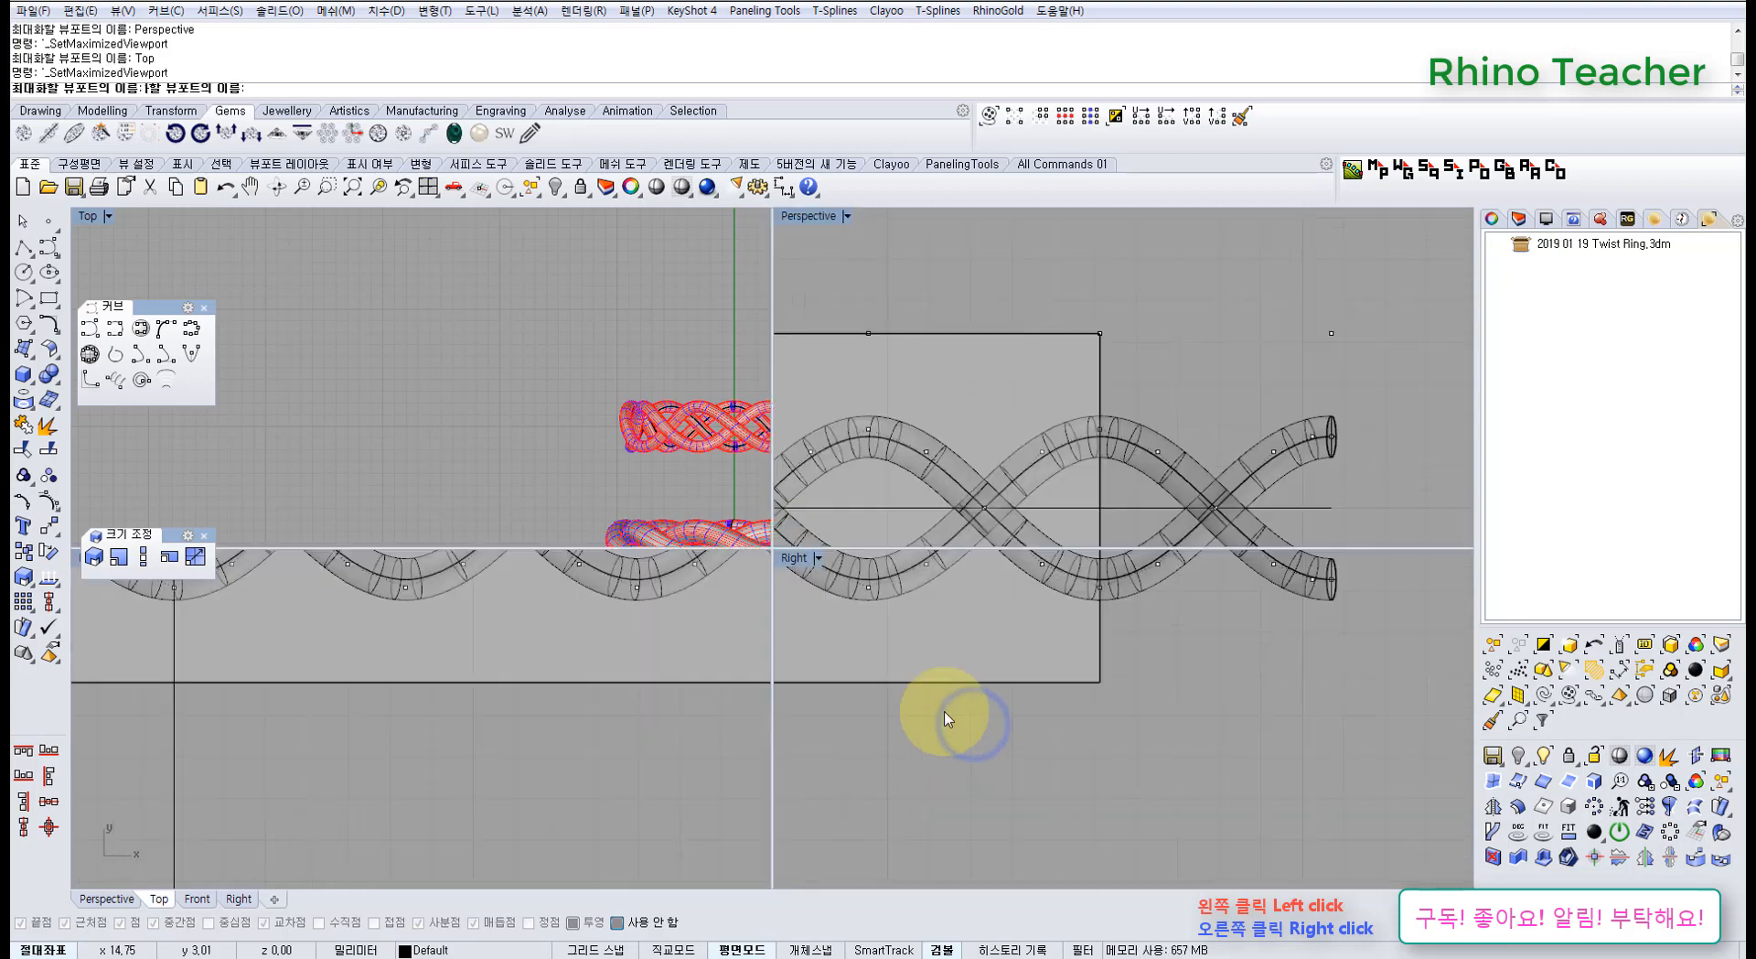
scroll(882, 538, "down", 5)
right_click_drag(977, 582, 897, 559)
scroll(897, 559, "down", 4)
right_click_drag(1266, 596, 576, 504, "shift")
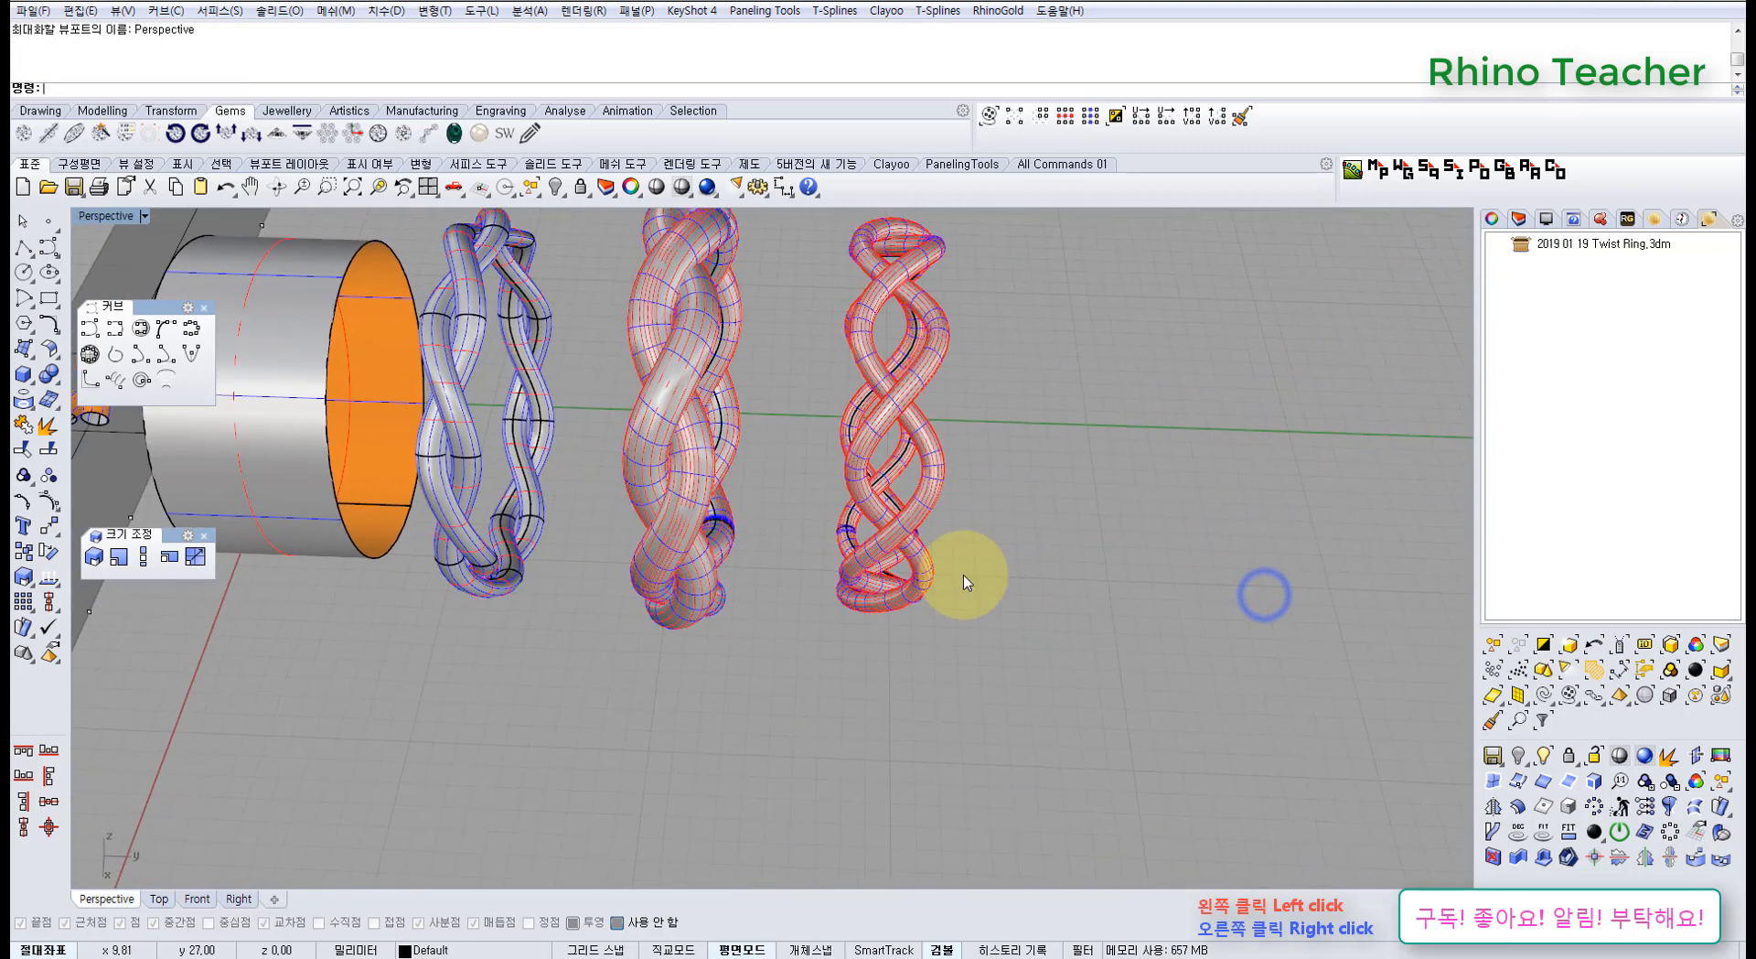
right_click_drag(692, 483, 736, 679, "shift")
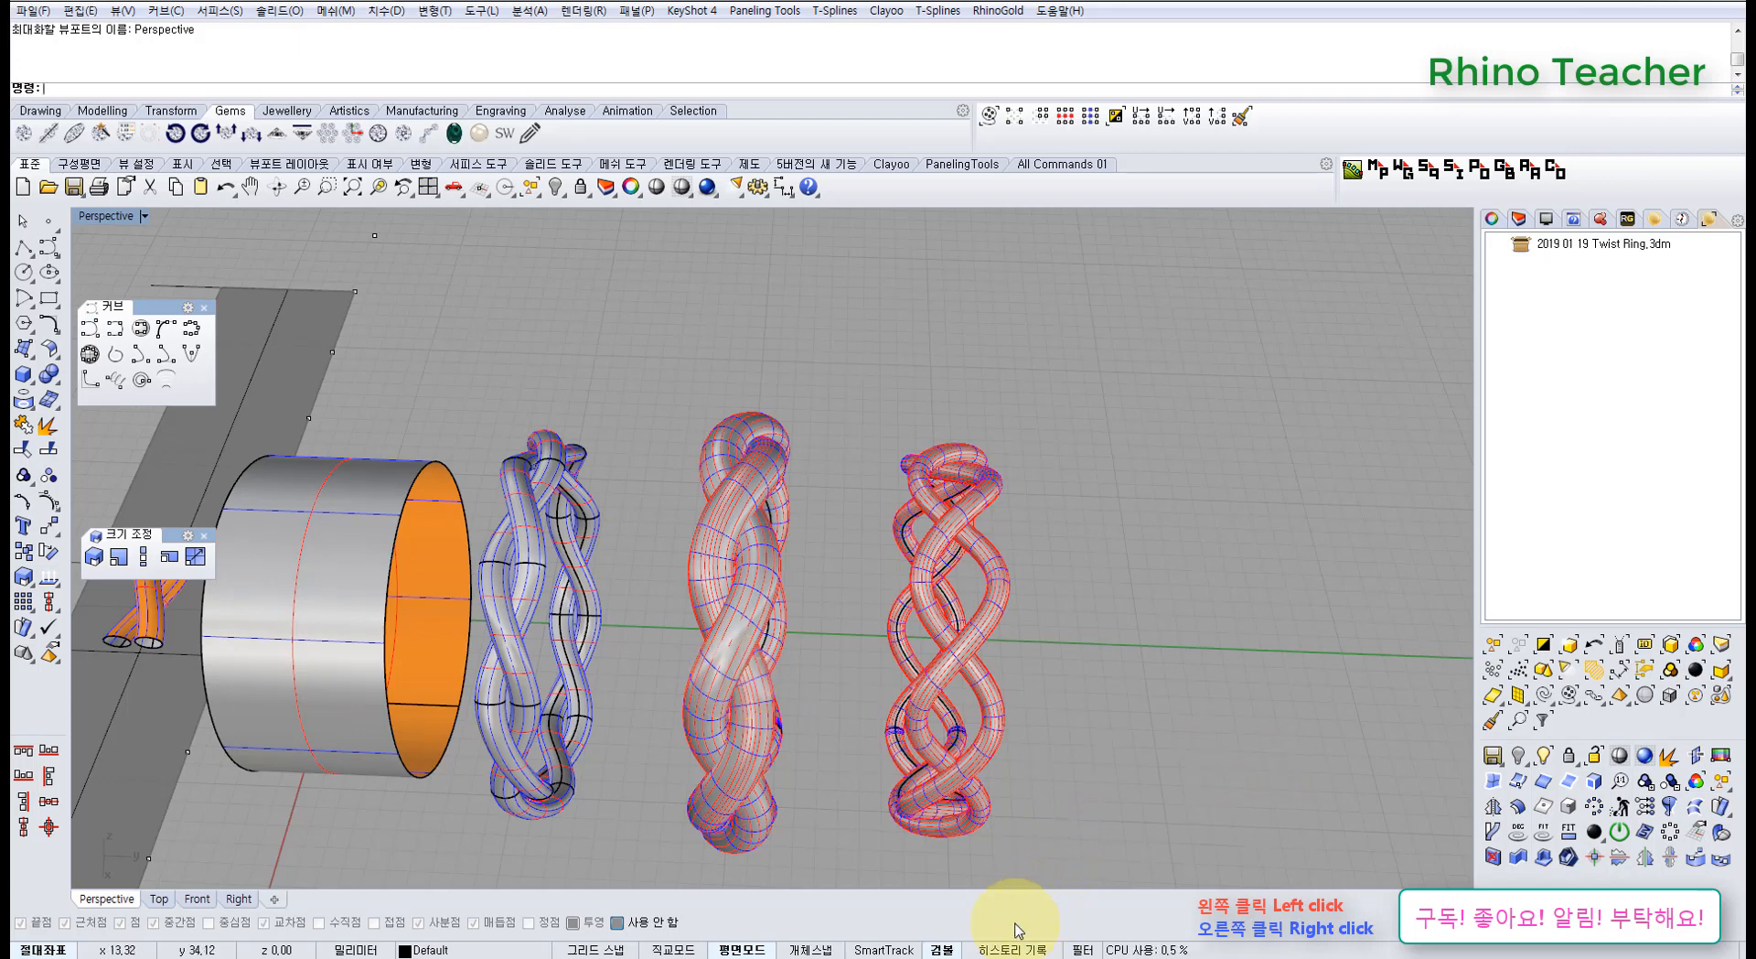
mouse_move(960, 846)
right_mouse_down()
mouse_move(1070, 842)
mouse_move(1025, 758)
right_mouse_up()
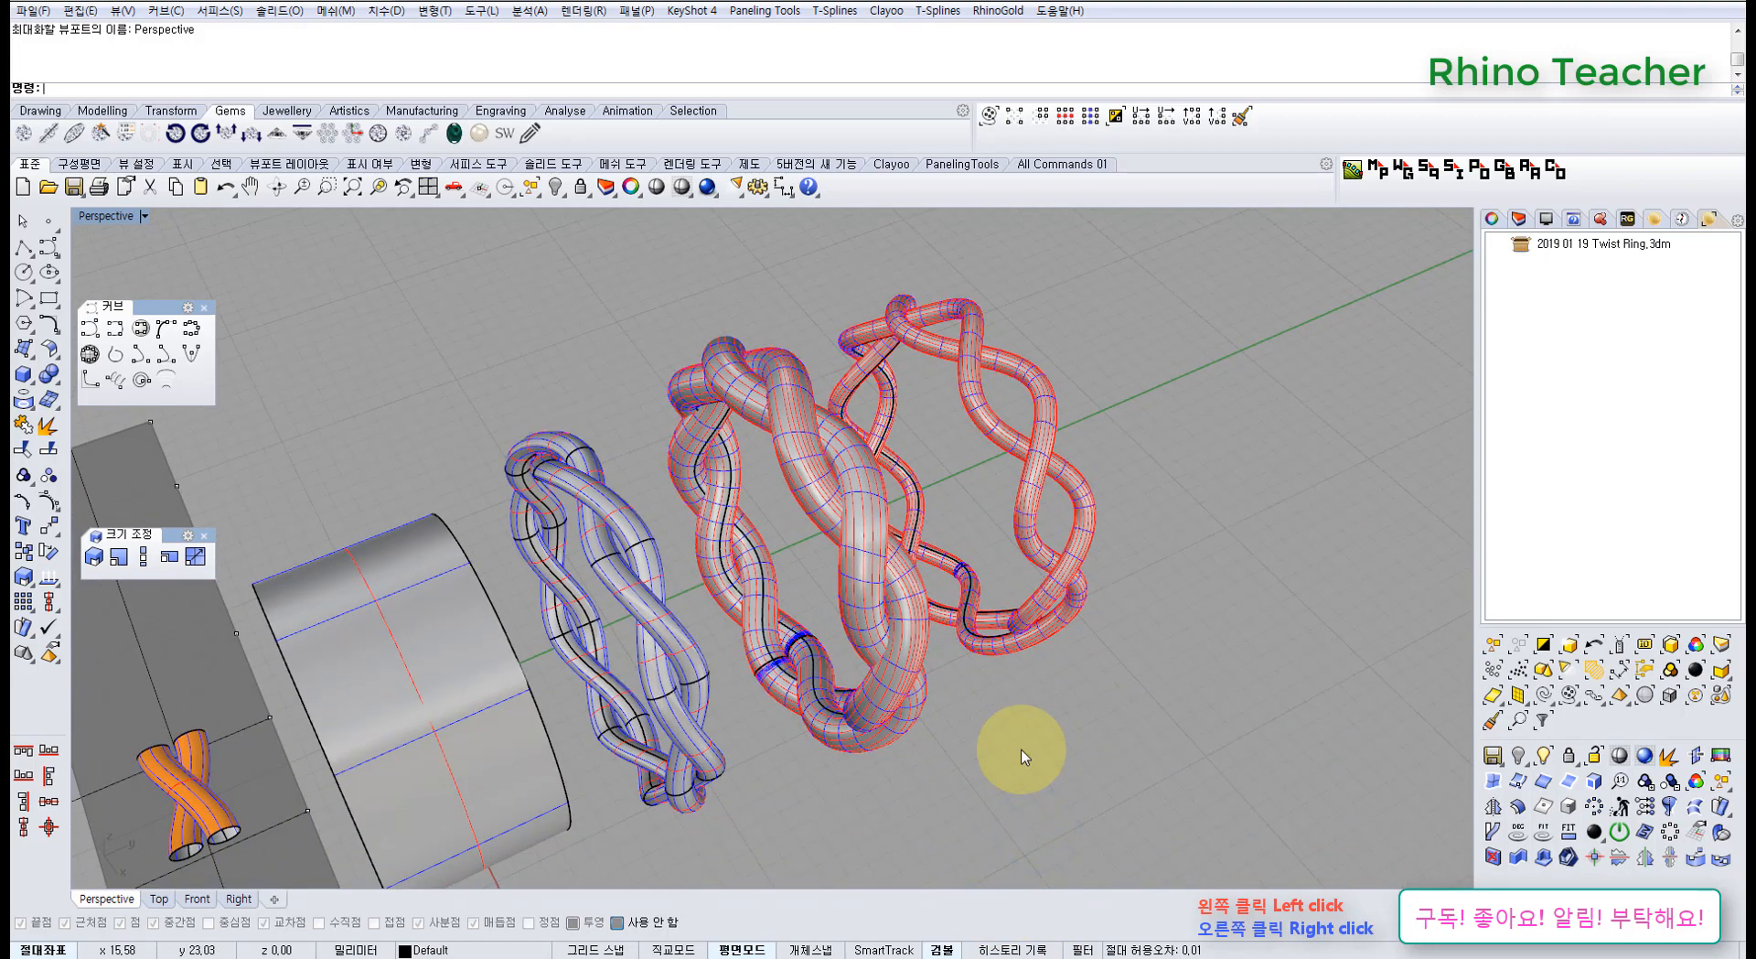